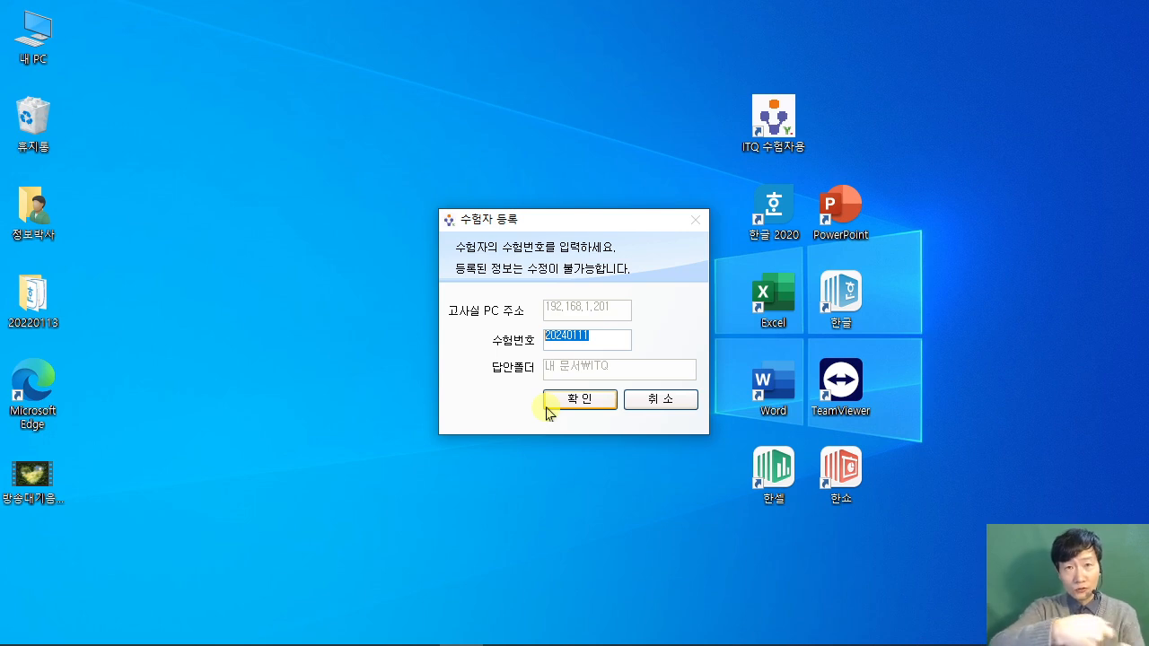
# Step: Cancel the examinee registration dialog and return to the desktop
pyautogui.click(658, 404)
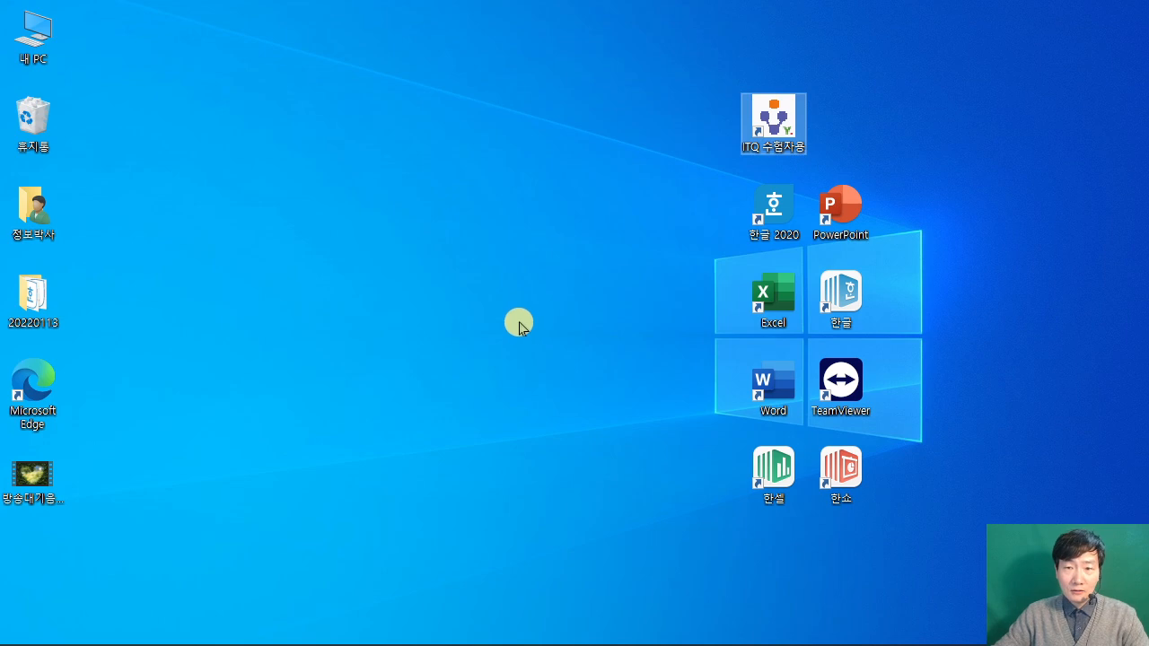
pyautogui.click(535, 327)
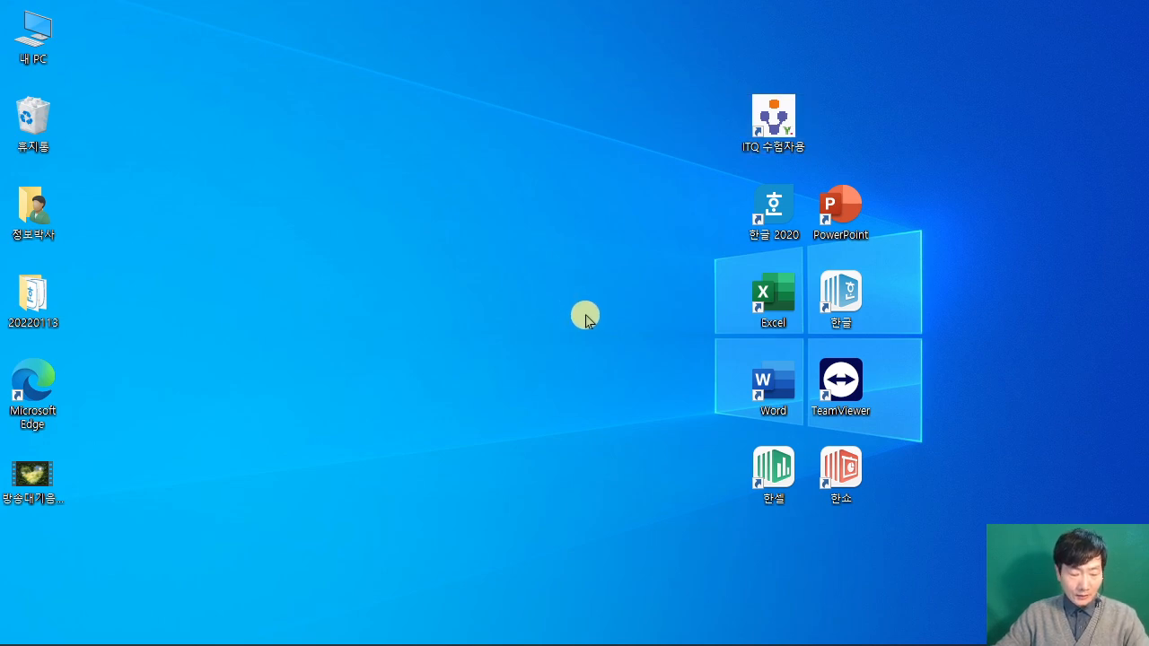
pyautogui.hotkey('ctrl', '2')
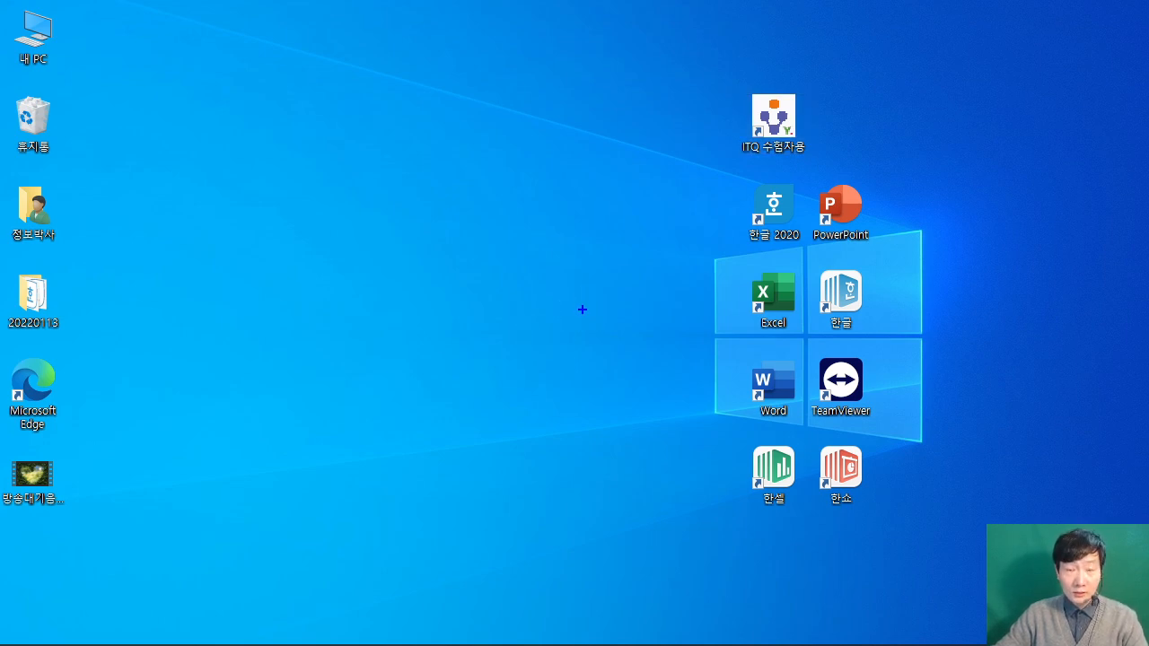
pyautogui.moveTo(727, 172); pyautogui.dragTo(802, 249)
pyautogui.moveTo(808, 252); pyautogui.dragTo(868, 340)
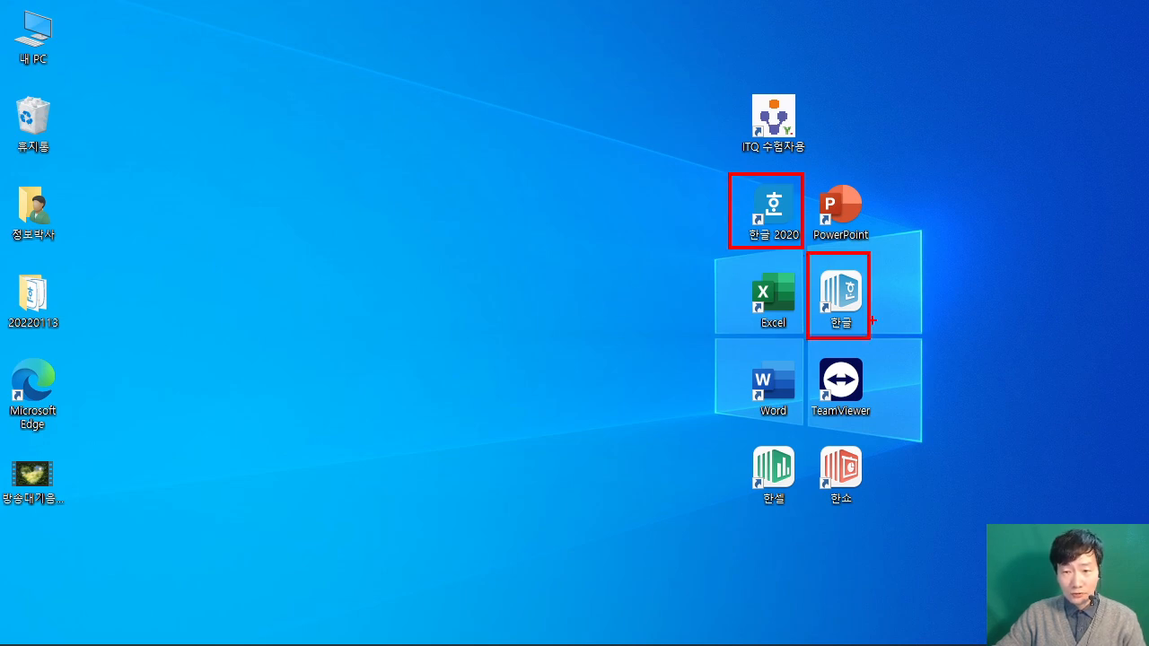
pyautogui.moveTo(864, 292); pyautogui.dragTo(941, 280)
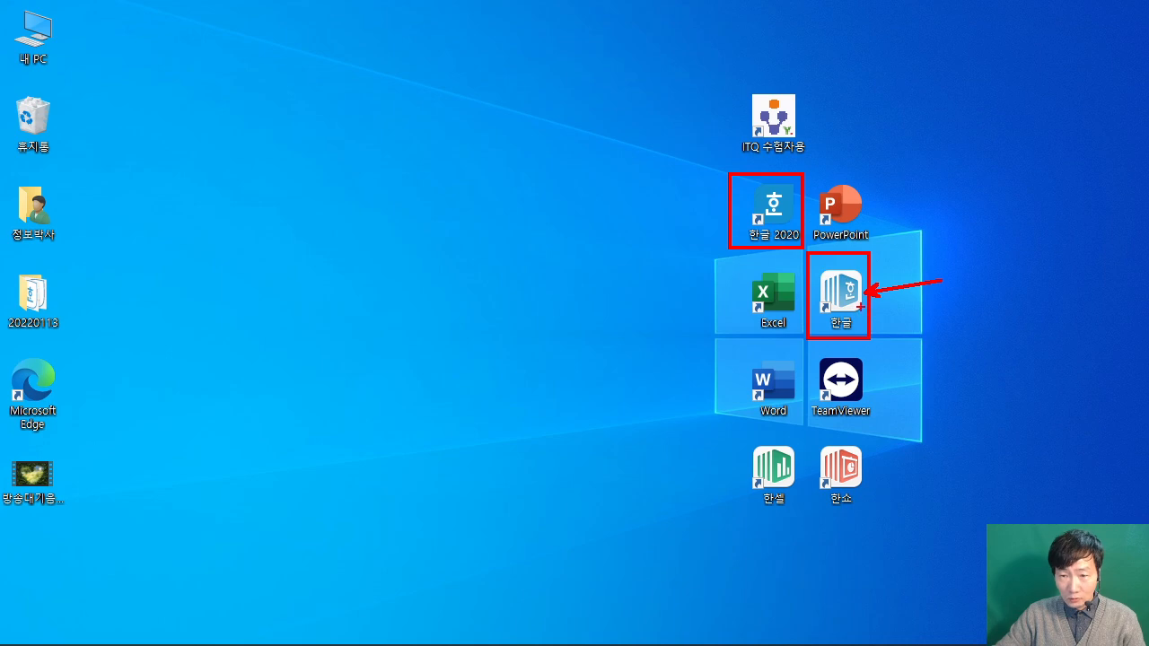
pyautogui.moveTo(749, 212); pyautogui.dragTo(595, 211)
# Step: Start 한글 2020 and create a new blank document (새 문서)
pyautogui.doubleClick(755, 212)
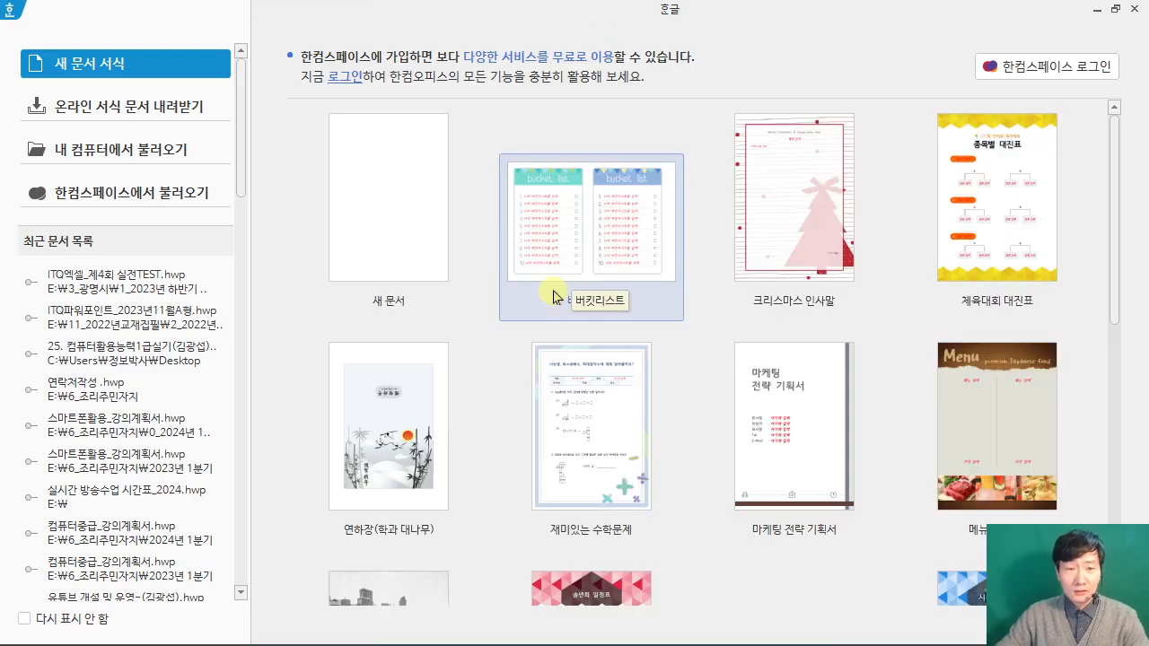
pyautogui.click(382, 205)
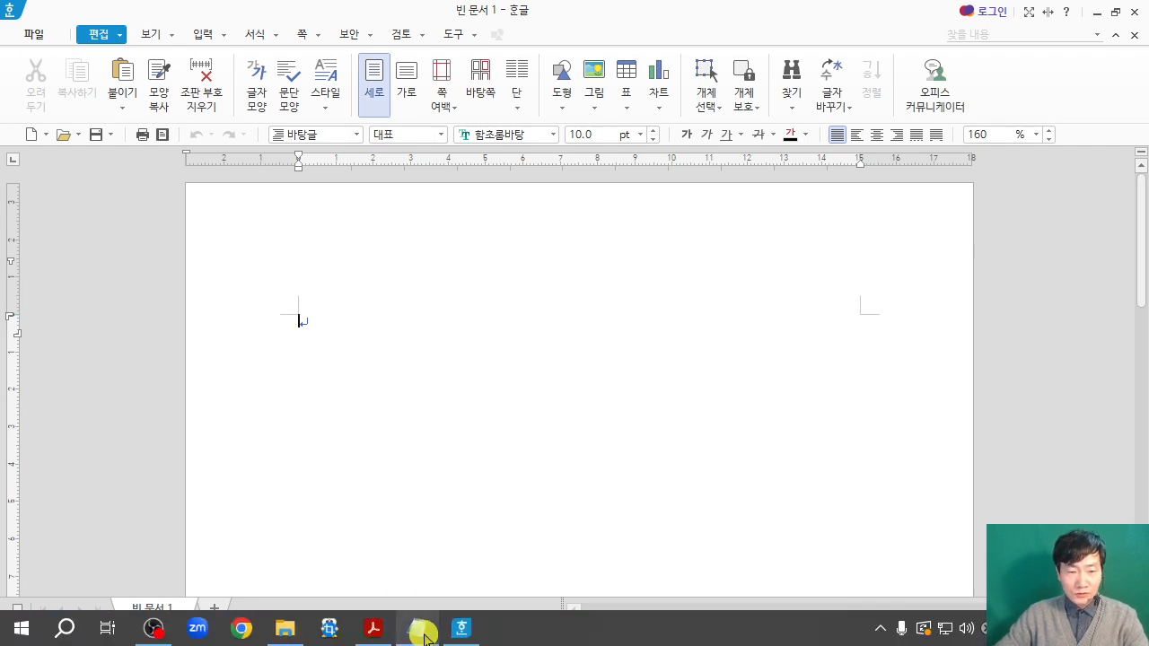
# Step: Check the required answer folder and file name format in the ITQ exam PDF, and return to the blank document
pyautogui.click(373, 635)
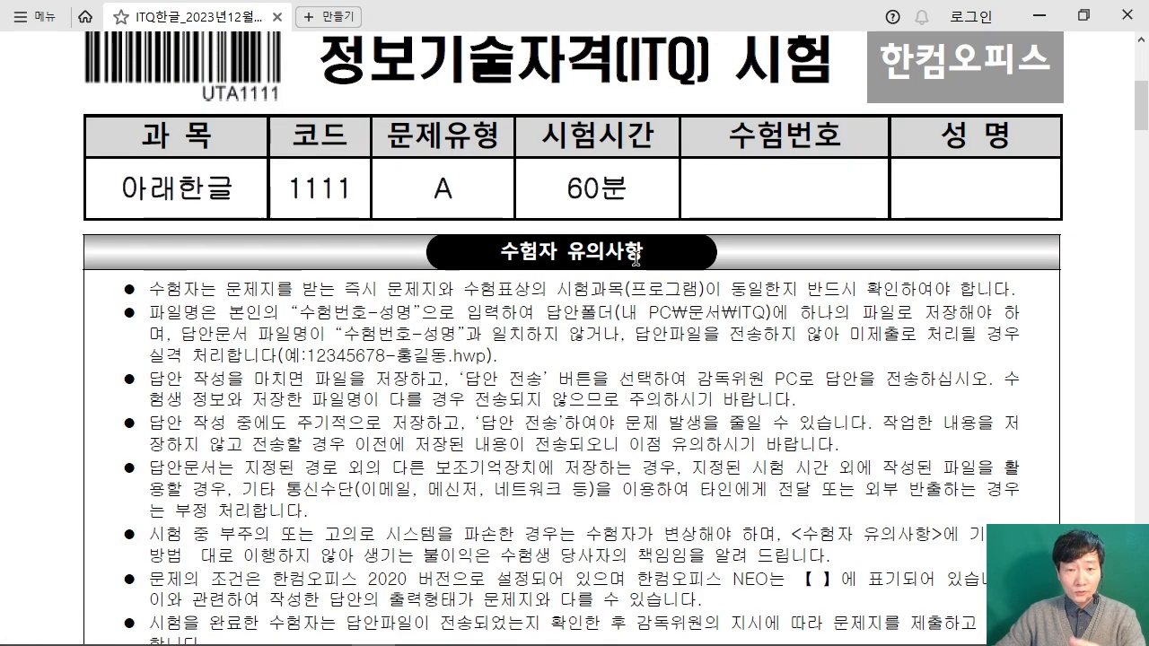
pyautogui.moveTo(628, 313); pyautogui.dragTo(771, 312)
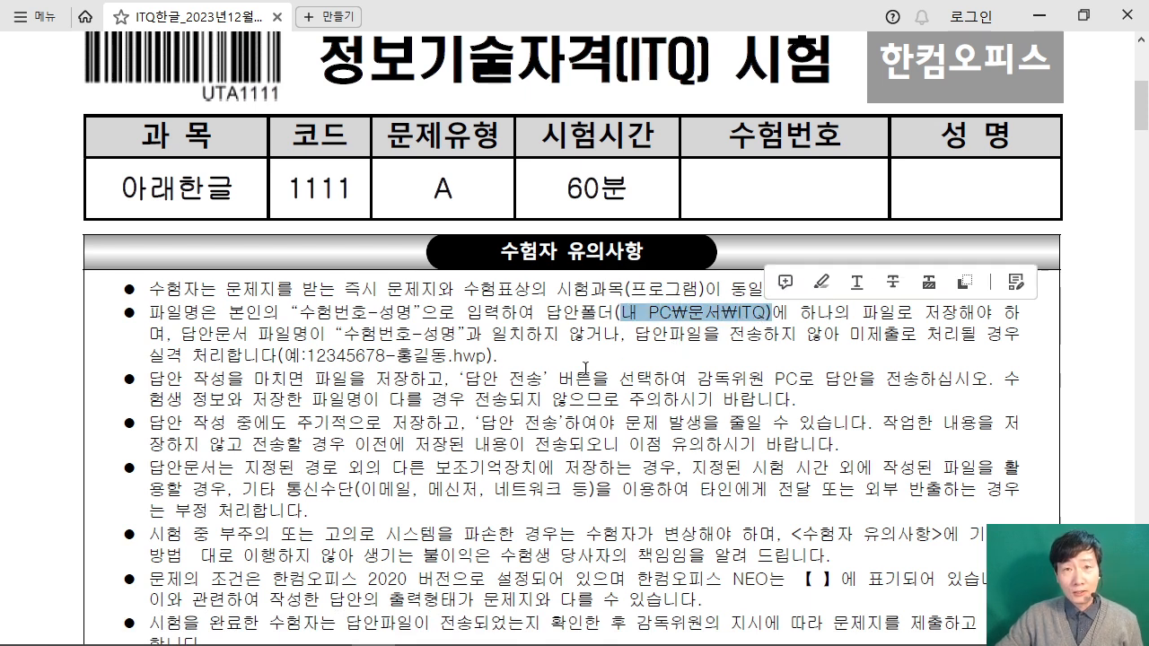
pyautogui.moveTo(302, 314); pyautogui.dragTo(420, 314)
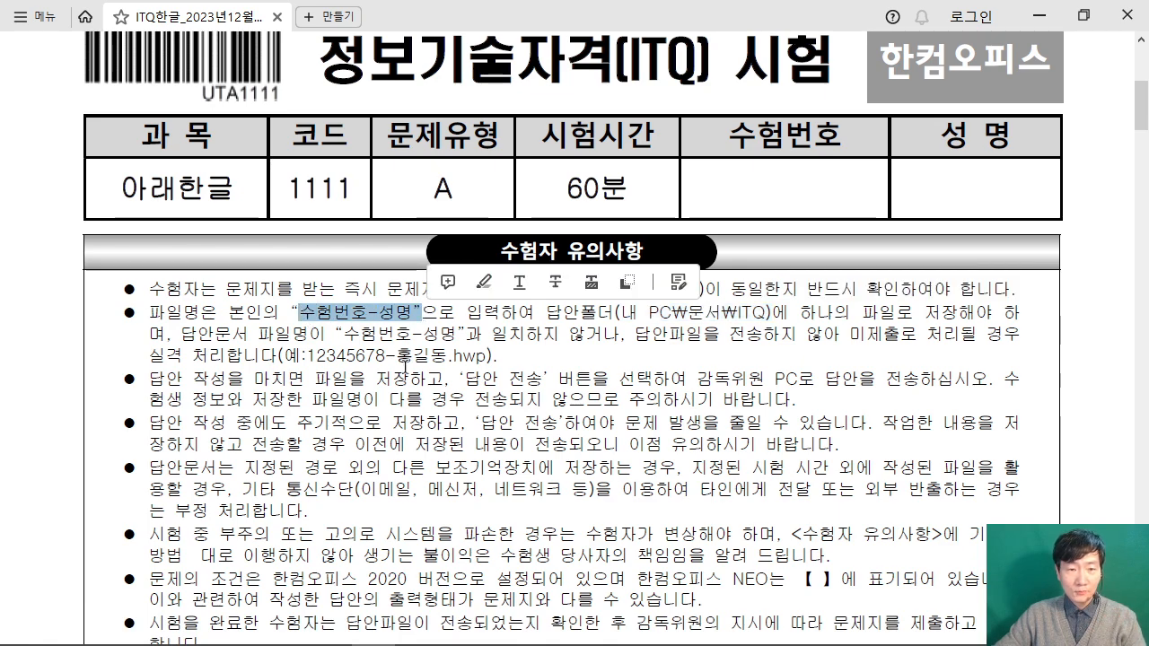
pyautogui.click(410, 377)
pyautogui.click(1031, 16)
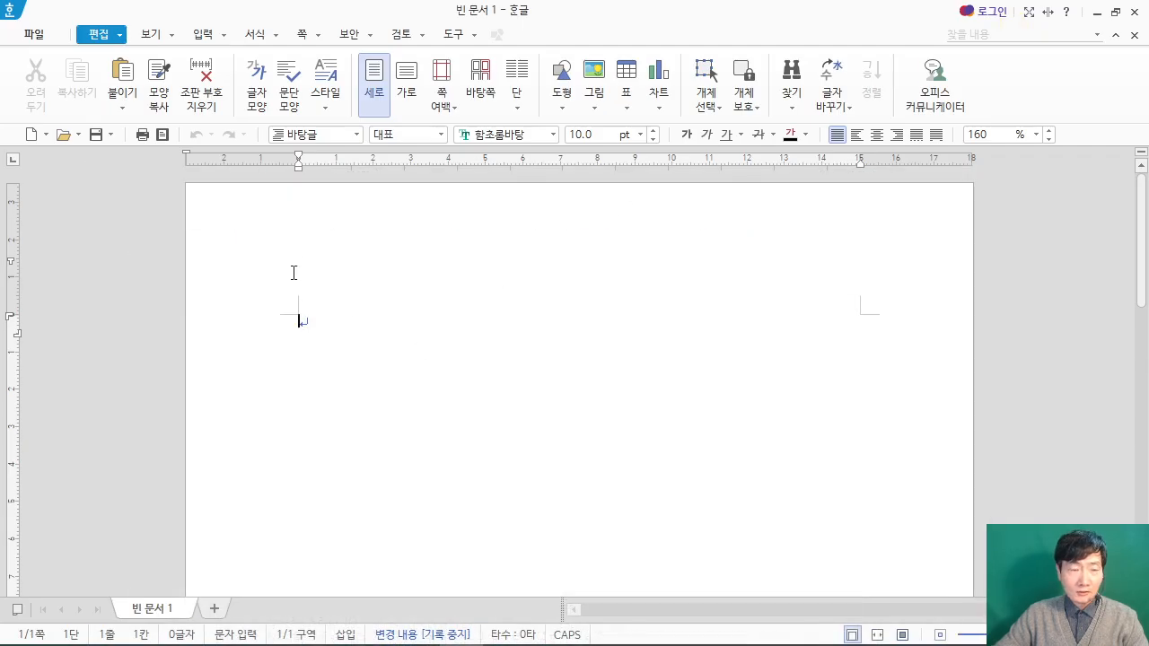
# Step: Save the blank document as .hwp in the ITQ folder under 문서, named with the examinee number, a hyphen and the examinee's name
pyautogui.moveTo(72, 124)
pyautogui.mouseDown()
pyautogui.moveTo(114, 149)
pyautogui.moveTo(221, 289)
pyautogui.mouseUp()
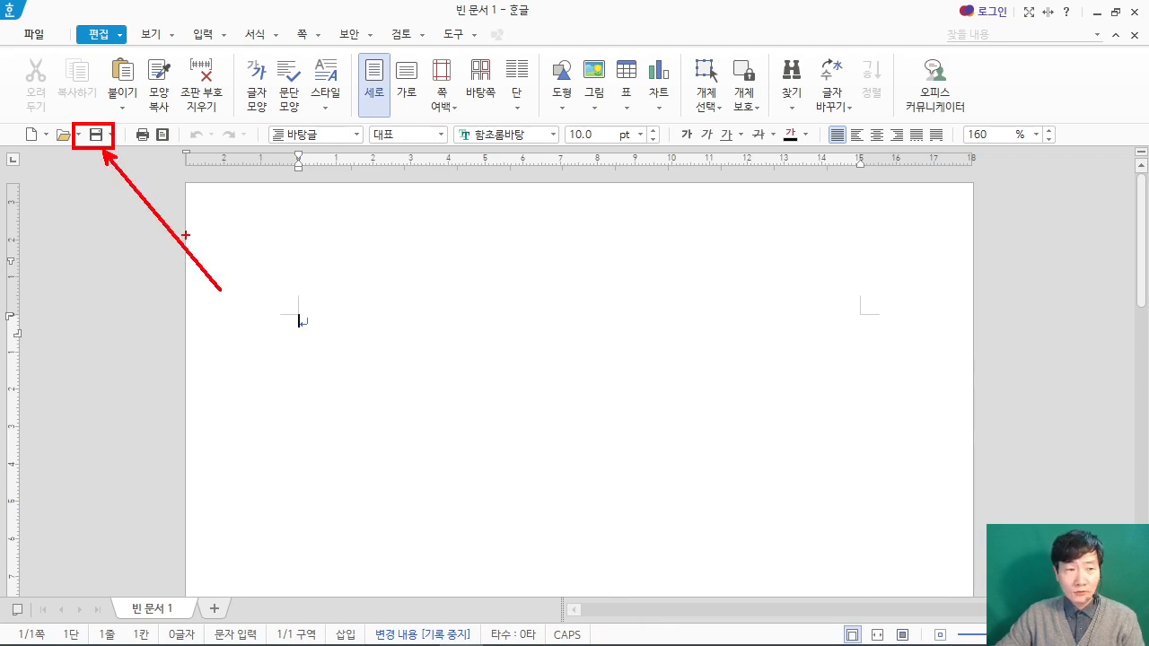
pyautogui.click(95, 134)
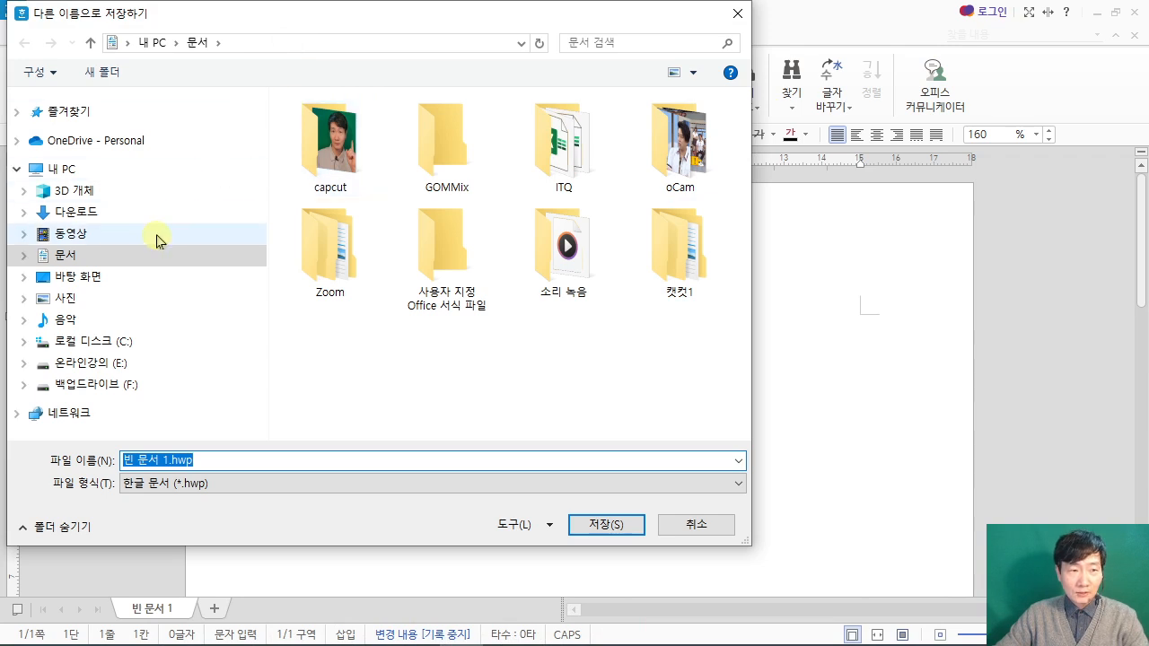
pyautogui.click(541, 153)
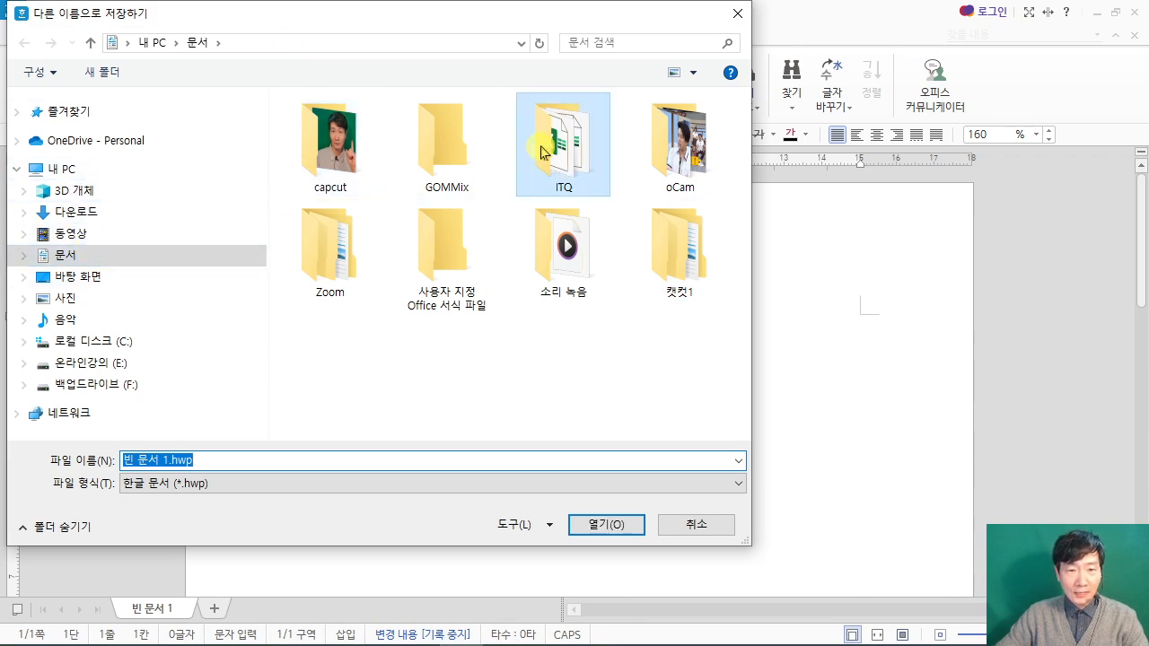
pyautogui.doubleClick(541, 153)
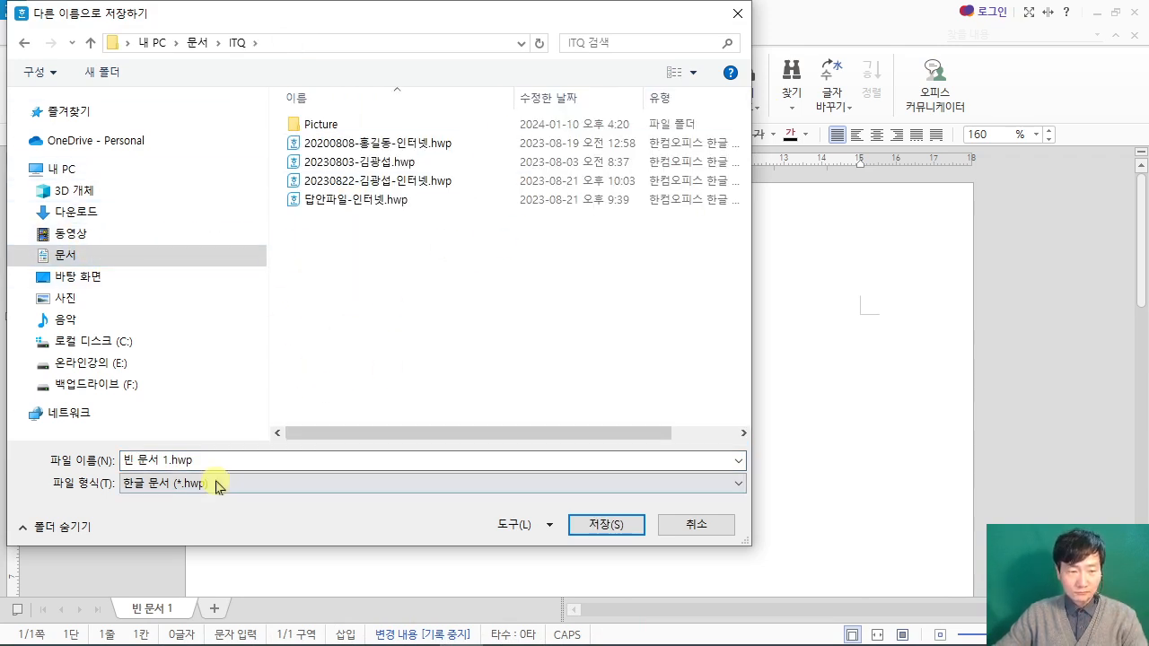
pyautogui.rightClick(166, 459)
pyautogui.click(232, 334)
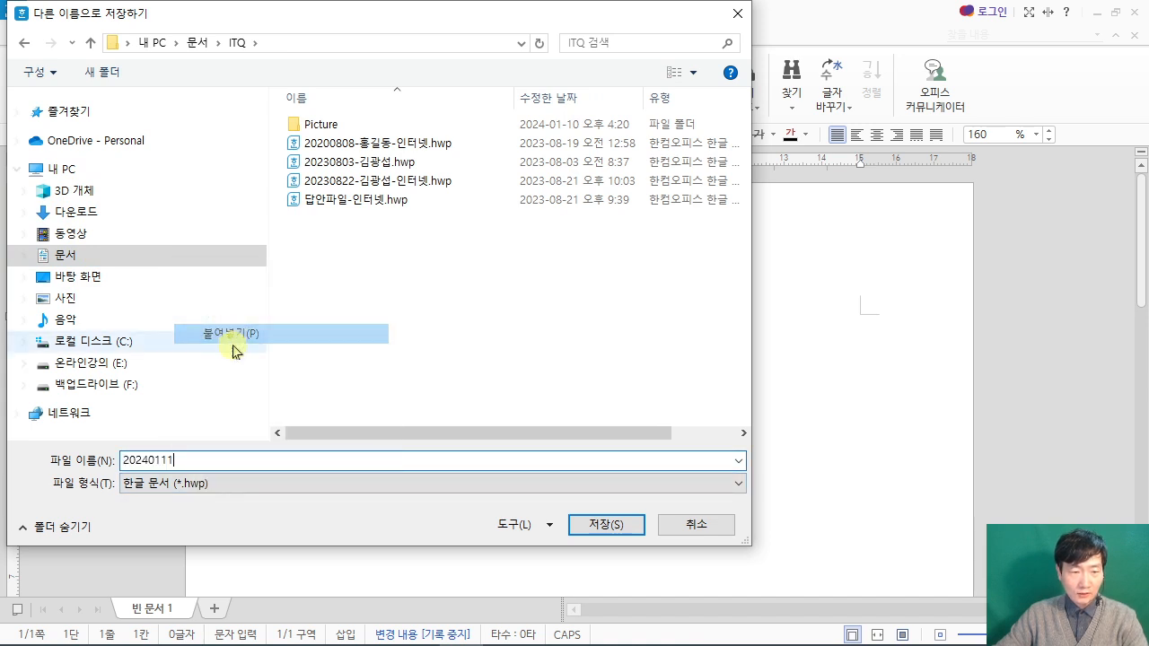
pyautogui.write('-')
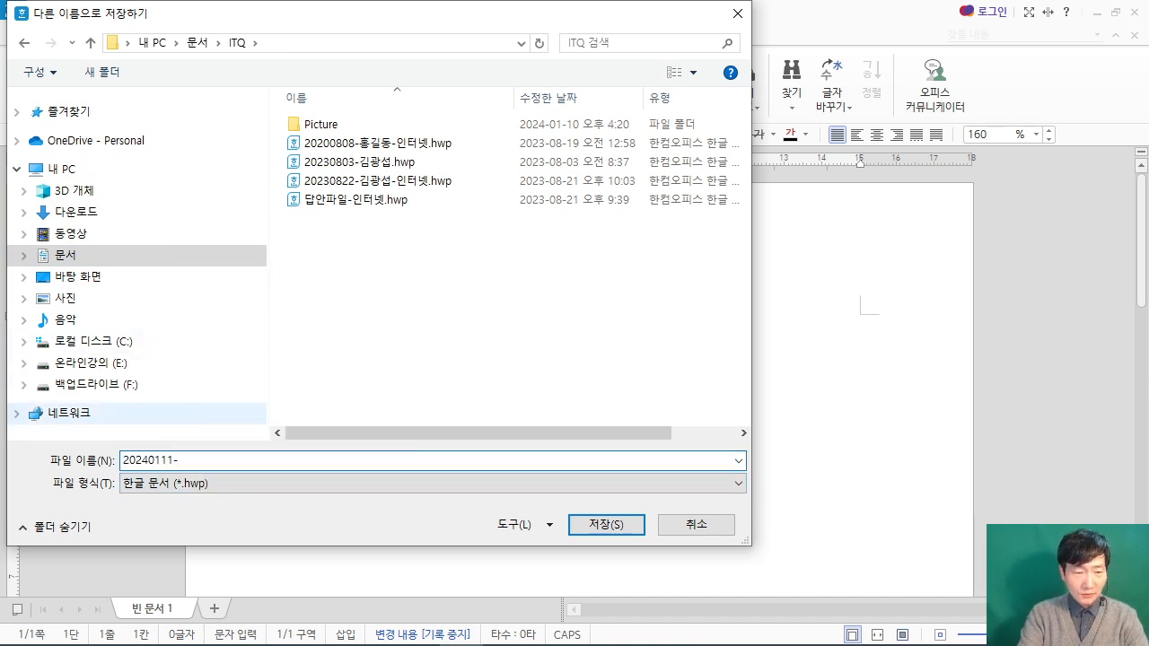
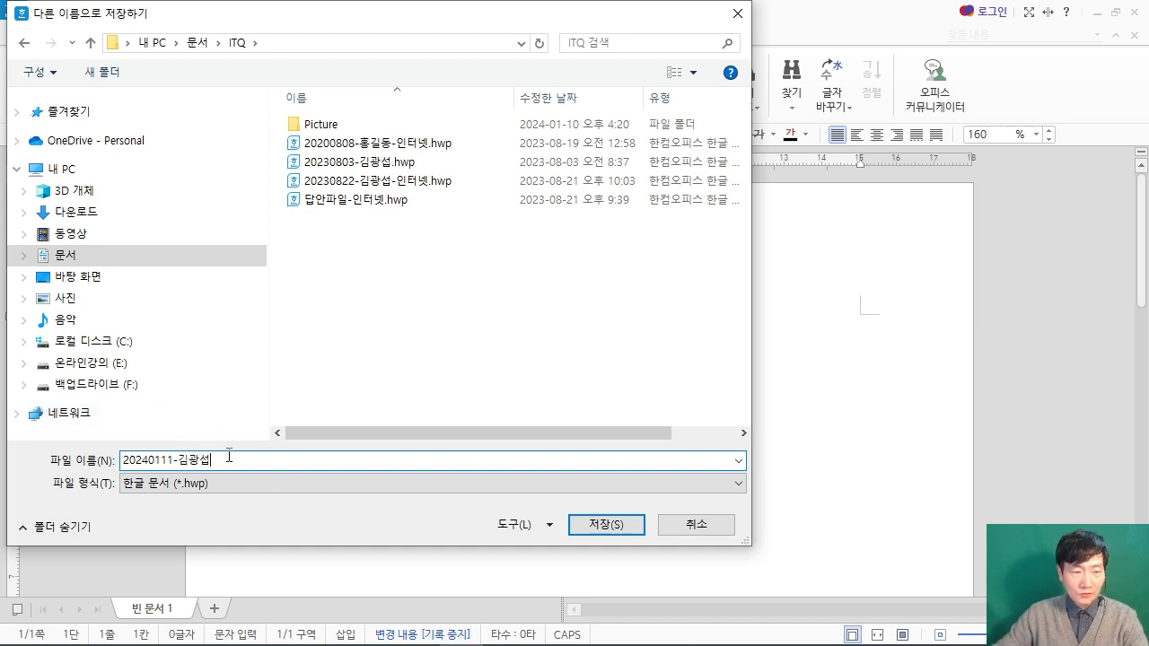
pyautogui.click(636, 526)
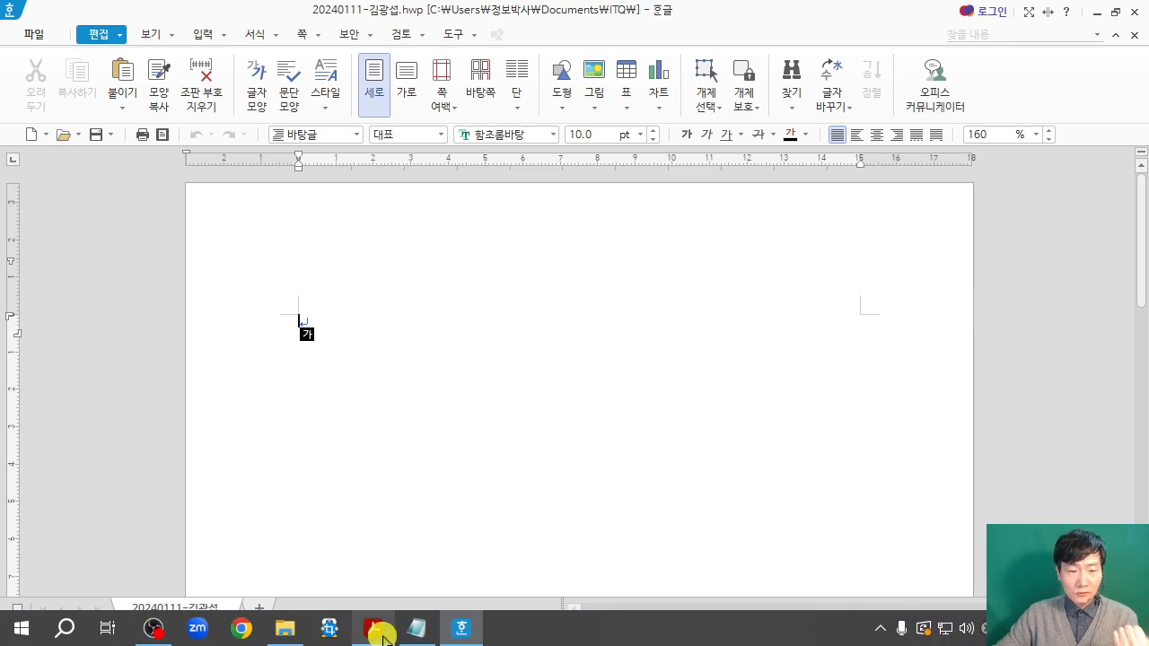
# Step: Read the paper margin requirements under 답안 작성요령 in the ITQ exam PDF, and return to the document
pyautogui.click(380, 633)
pyautogui.scroll(-2, 598, 445)
pyautogui.scroll(-5, 599, 446)
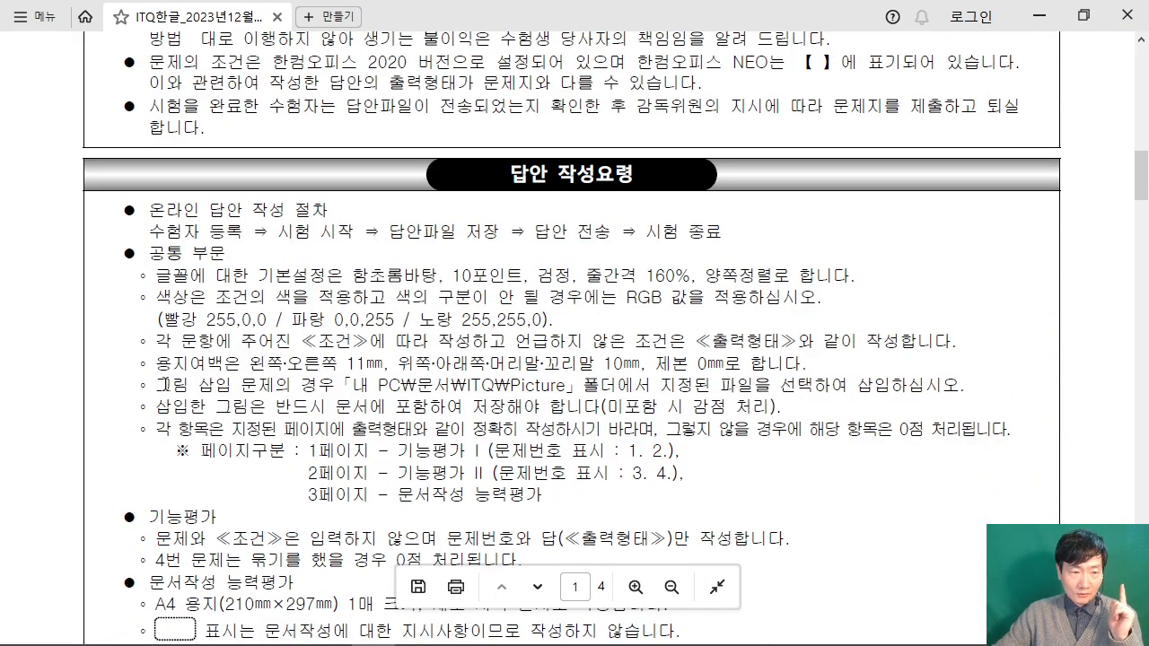
pyautogui.moveTo(146, 359); pyautogui.dragTo(777, 355)
pyautogui.click(366, 359)
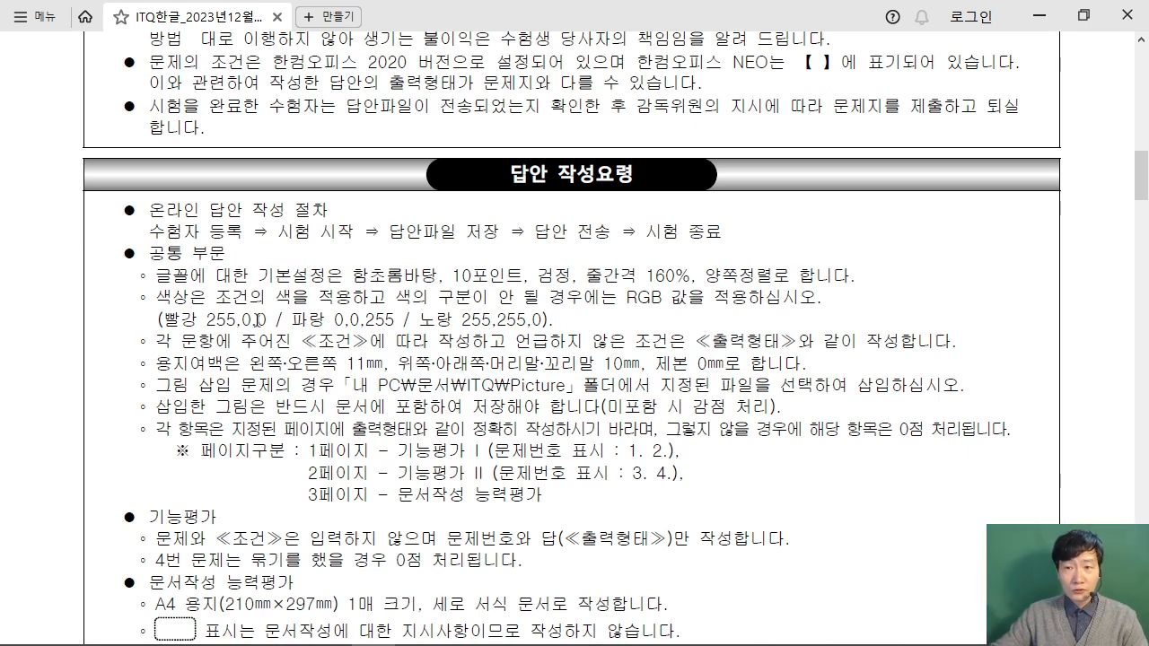
pyautogui.click(1041, 16)
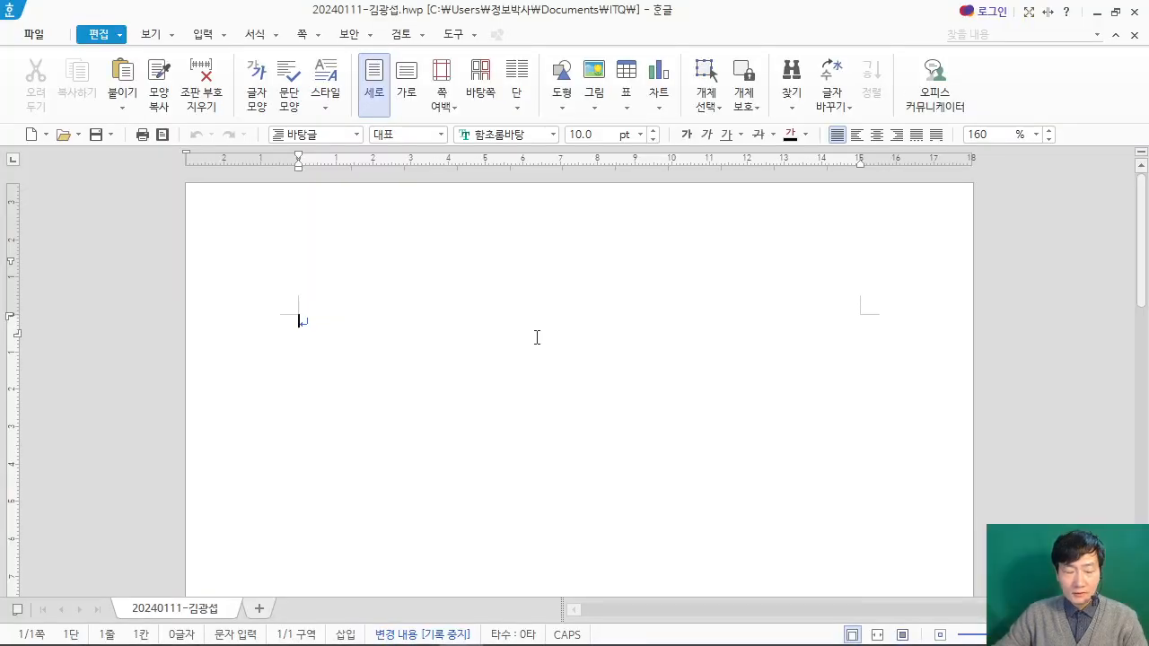
pyautogui.moveTo(476, 170); pyautogui.dragTo(712, 342)
pyautogui.moveTo(511, 197)
pyautogui.mouseDown()
pyautogui.moveTo(584, 198)
pyautogui.moveTo(505, 281)
pyautogui.mouseUp()
pyautogui.moveTo(652, 218); pyautogui.dragTo(611, 298)
pyautogui.moveTo(660, 267); pyautogui.dragTo(795, 266)
pyautogui.press('Escape')
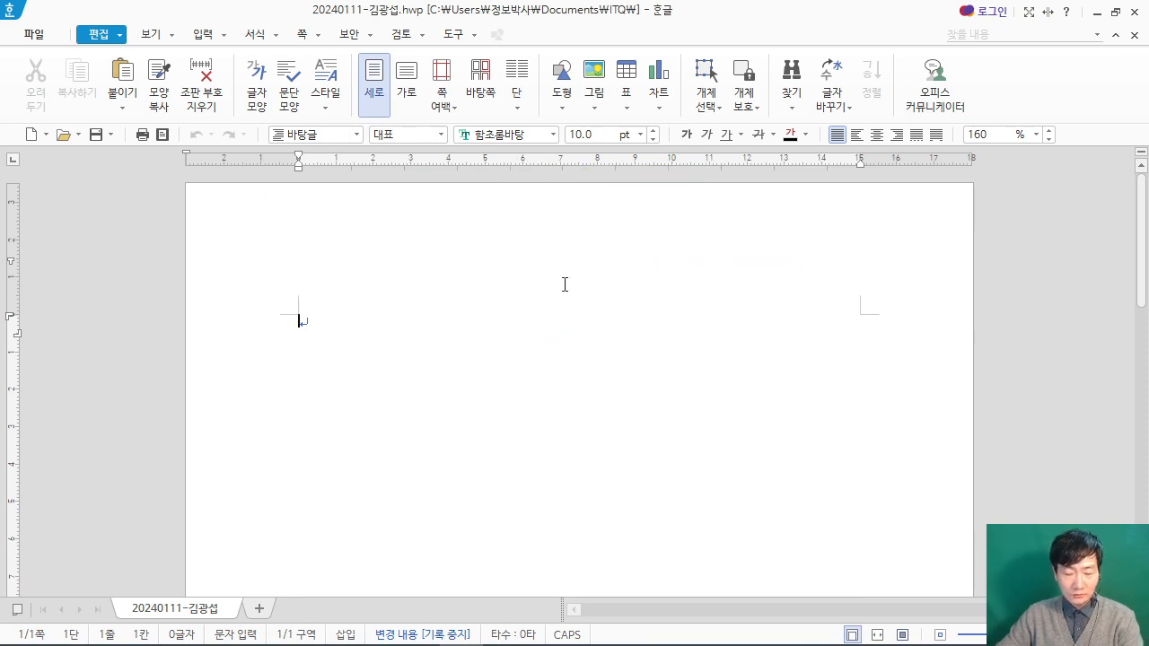
# Step: Open the page setup (편집 용지) and set the top margin (위쪽) to 10 mm
pyautogui.press('F7')
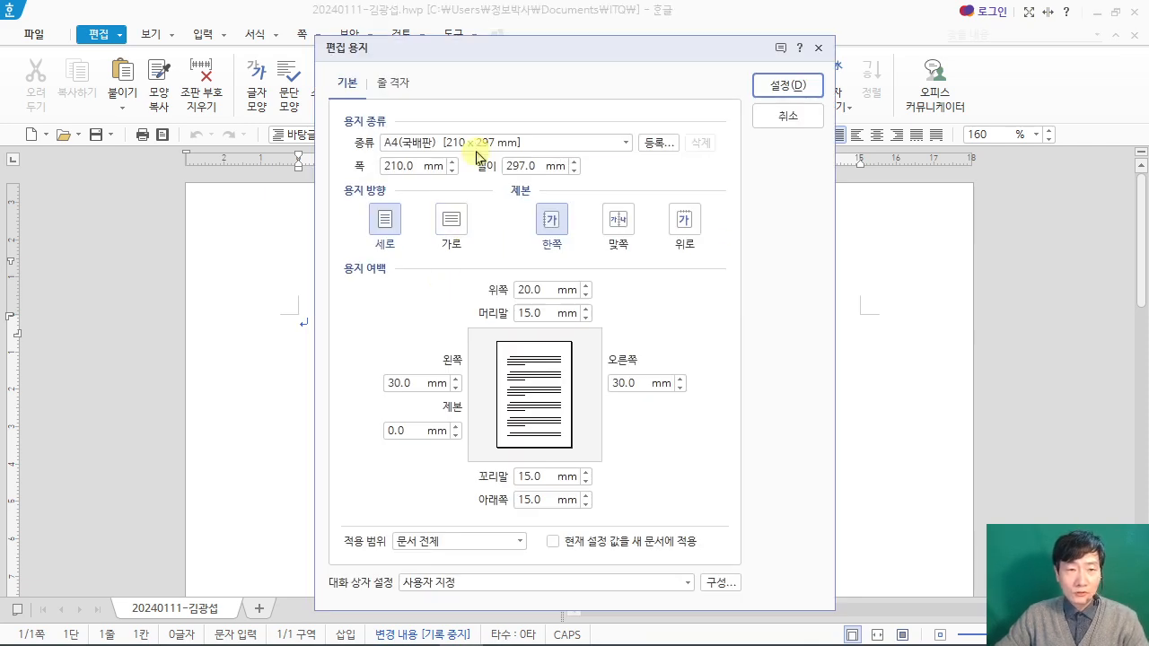
pyautogui.moveTo(494, 54); pyautogui.dragTo(499, 33)
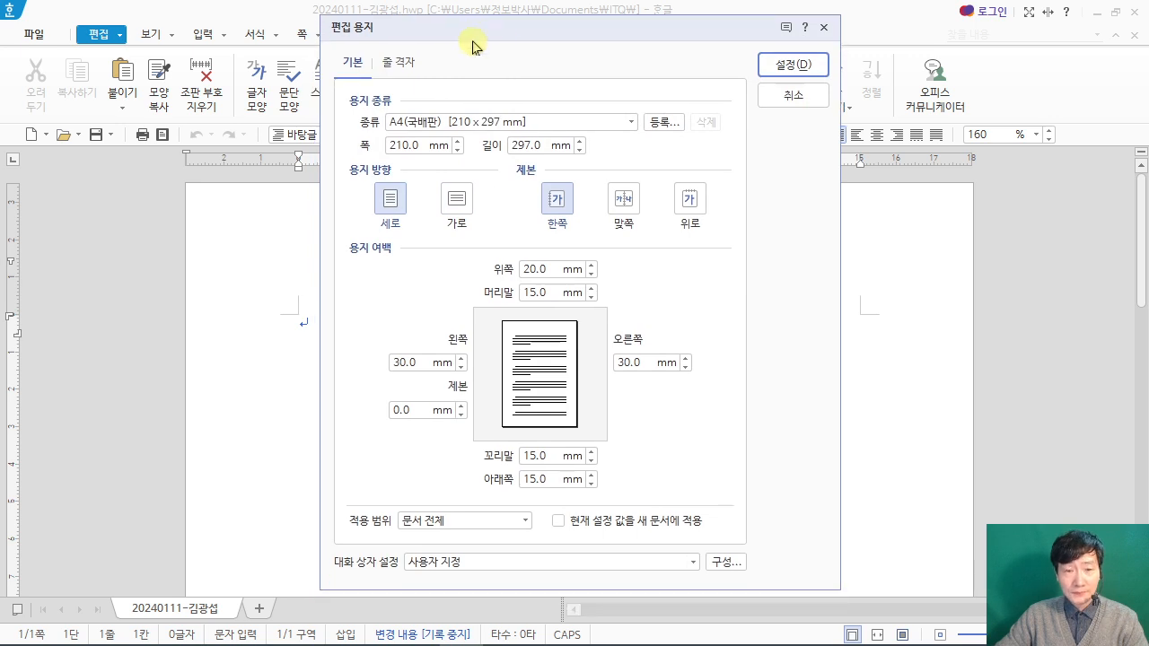
pyautogui.click(522, 269)
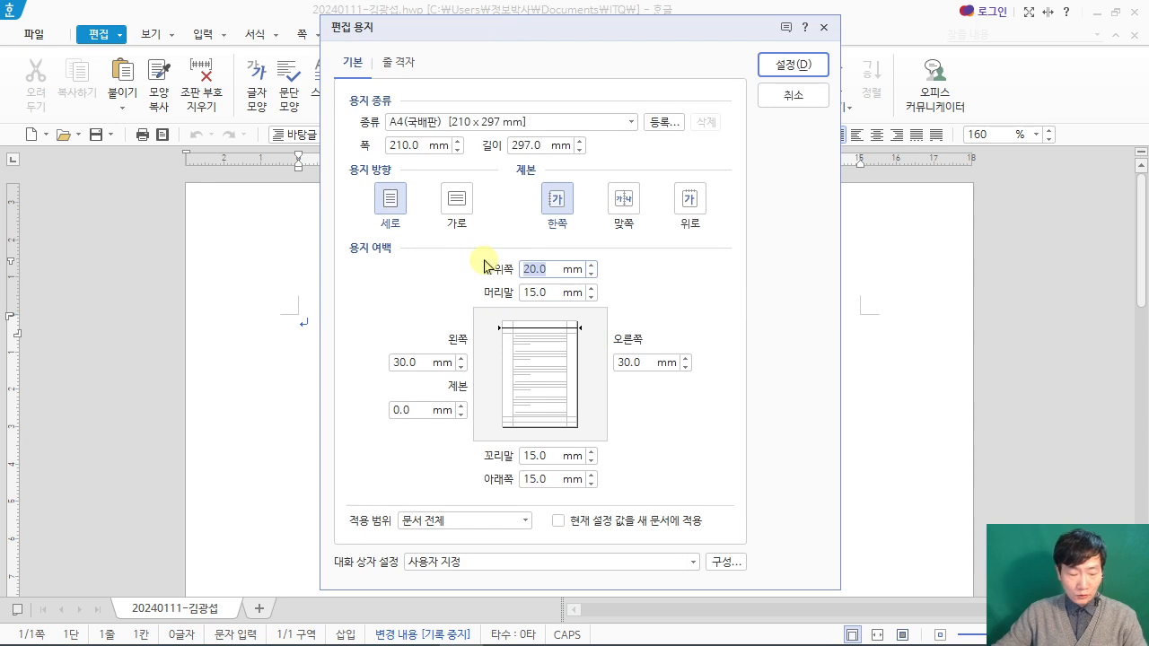
pyautogui.moveTo(495, 225); pyautogui.dragTo(592, 499)
pyautogui.moveTo(613, 167); pyautogui.dragTo(617, 165)
pyautogui.moveTo(355, 318); pyautogui.dragTo(718, 387)
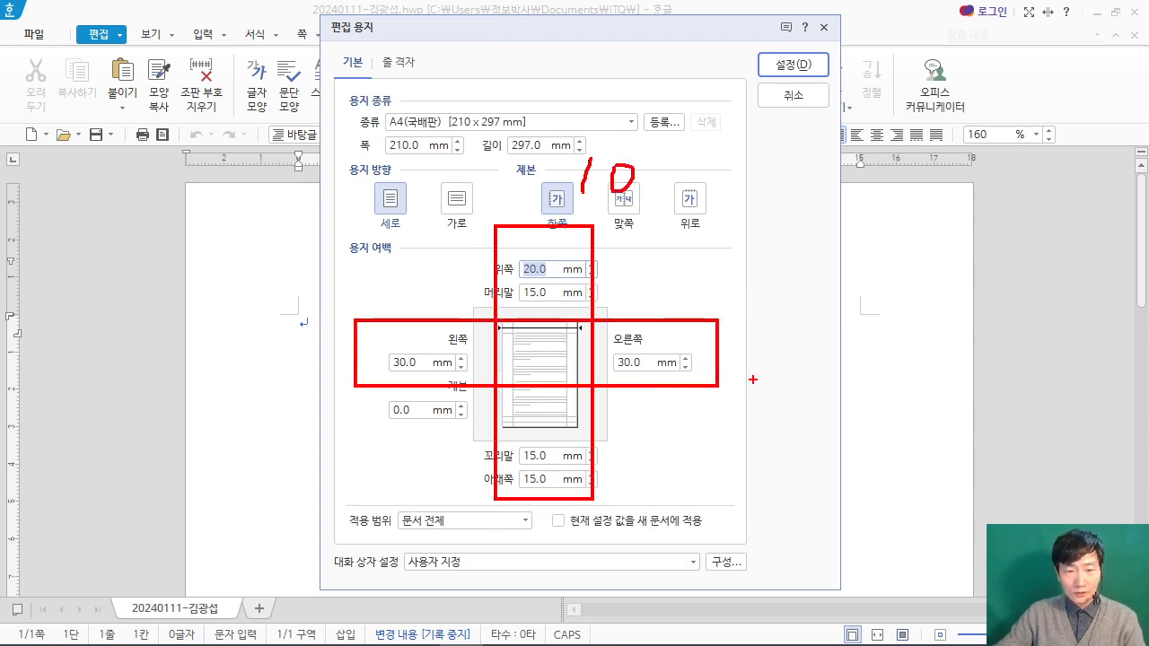
pyautogui.moveTo(755, 341); pyautogui.dragTo(778, 306)
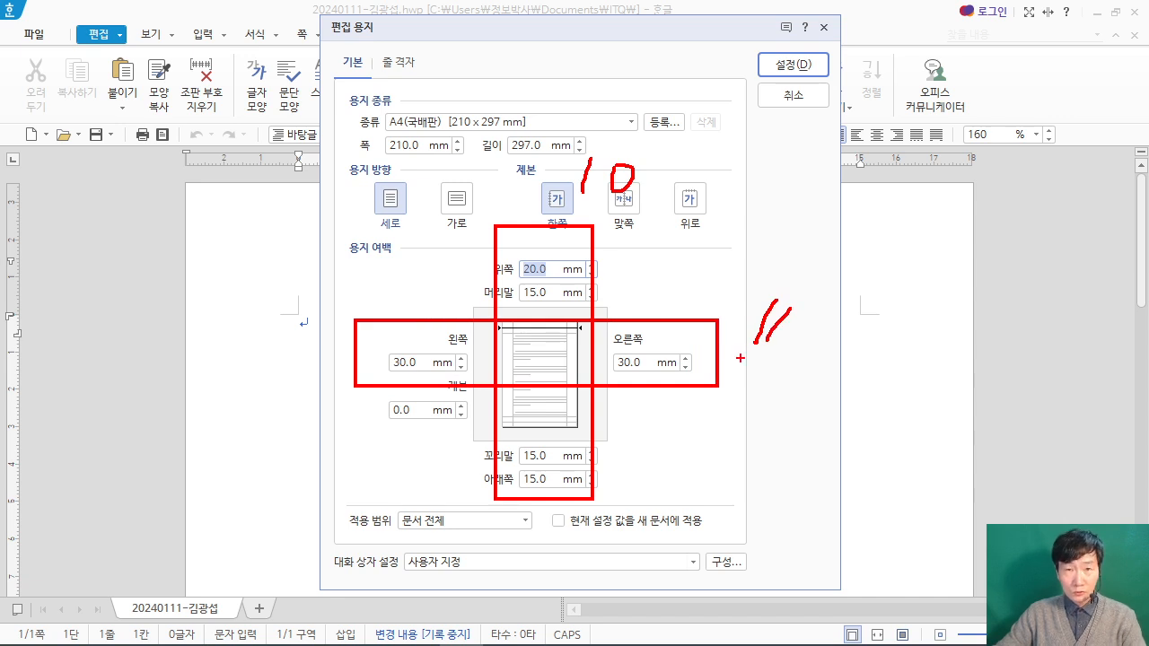
pyautogui.press('Escape')
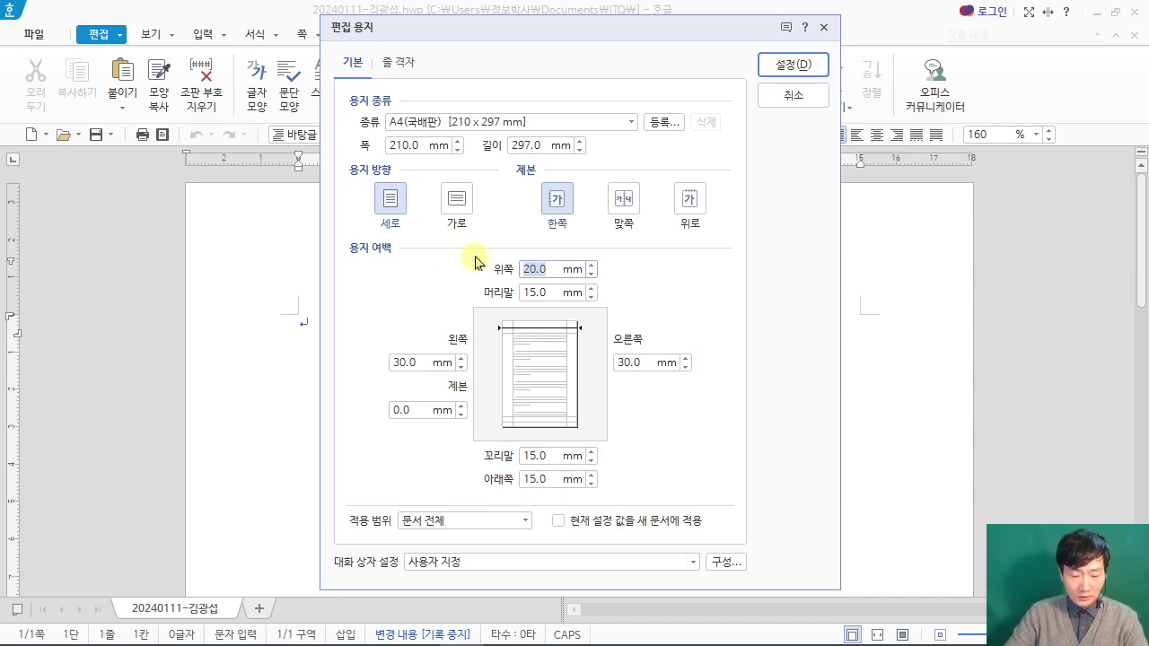
pyautogui.write('10')
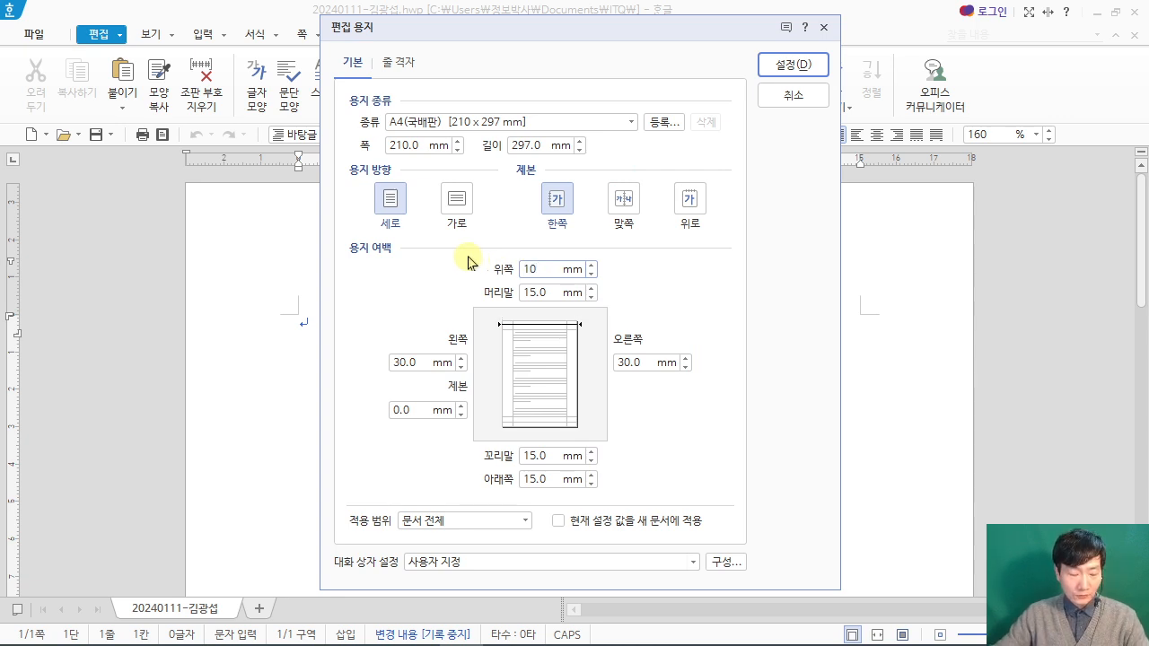
pyautogui.moveTo(185, 167); pyautogui.dragTo(378, 312)
pyautogui.moveTo(230, 227); pyautogui.dragTo(295, 225)
pyautogui.moveTo(253, 239); pyautogui.dragTo(254, 278)
pyautogui.moveTo(284, 228); pyautogui.dragTo(266, 284)
pyautogui.moveTo(285, 228)
pyautogui.mouseDown()
pyautogui.moveTo(305, 280)
pyautogui.moveTo(293, 260)
pyautogui.mouseUp()
pyautogui.moveTo(323, 228); pyautogui.dragTo(324, 273)
pyautogui.moveTo(323, 228)
pyautogui.mouseDown()
pyautogui.moveTo(360, 235)
pyautogui.moveTo(314, 263)
pyautogui.mouseUp()
pyautogui.press('Escape')
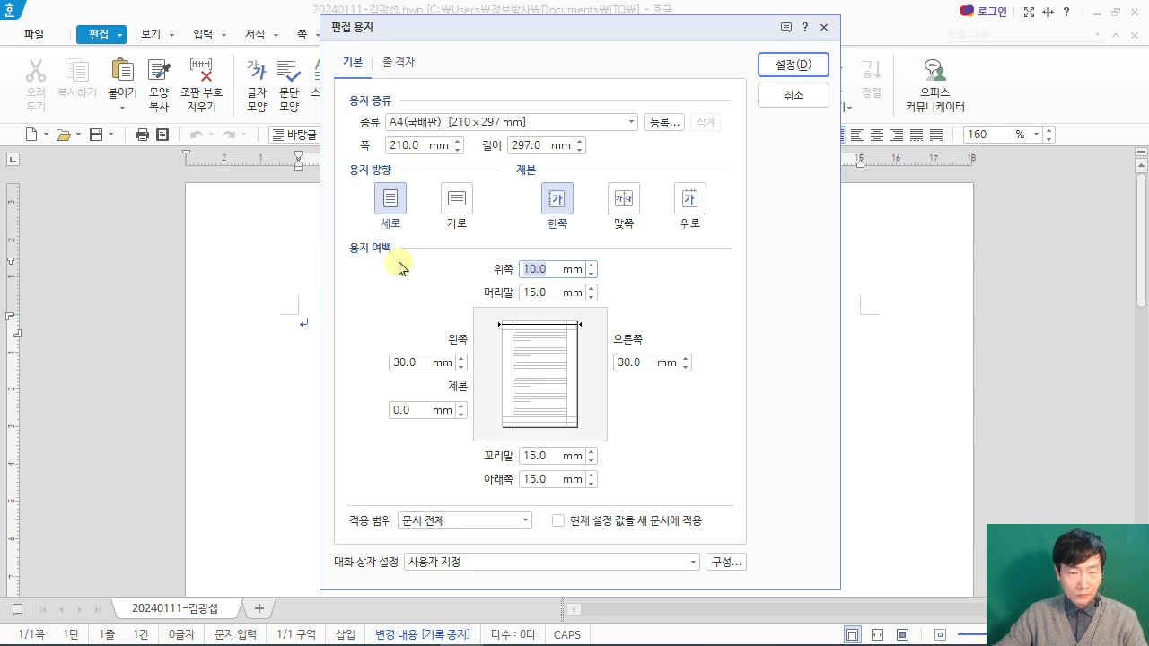
# Step: Set the header margin (머리말) to 10 mm and both the left (왼쪽) and right (오른쪽) margins to 11 mm
pyautogui.press('Tab')
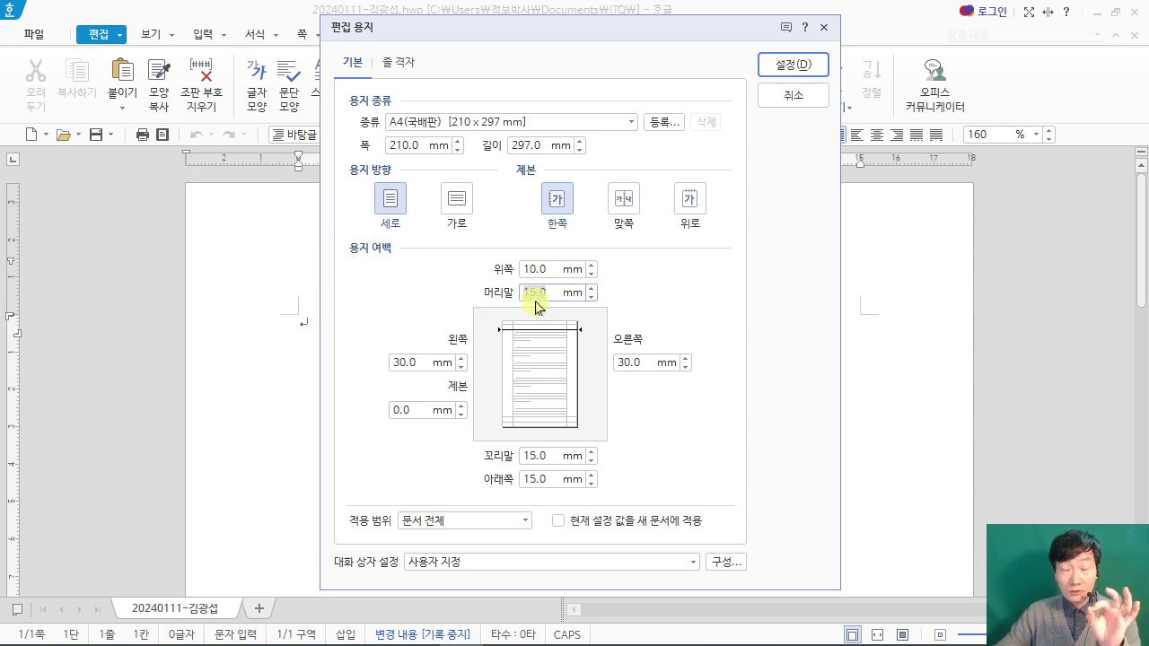
pyautogui.write('10')
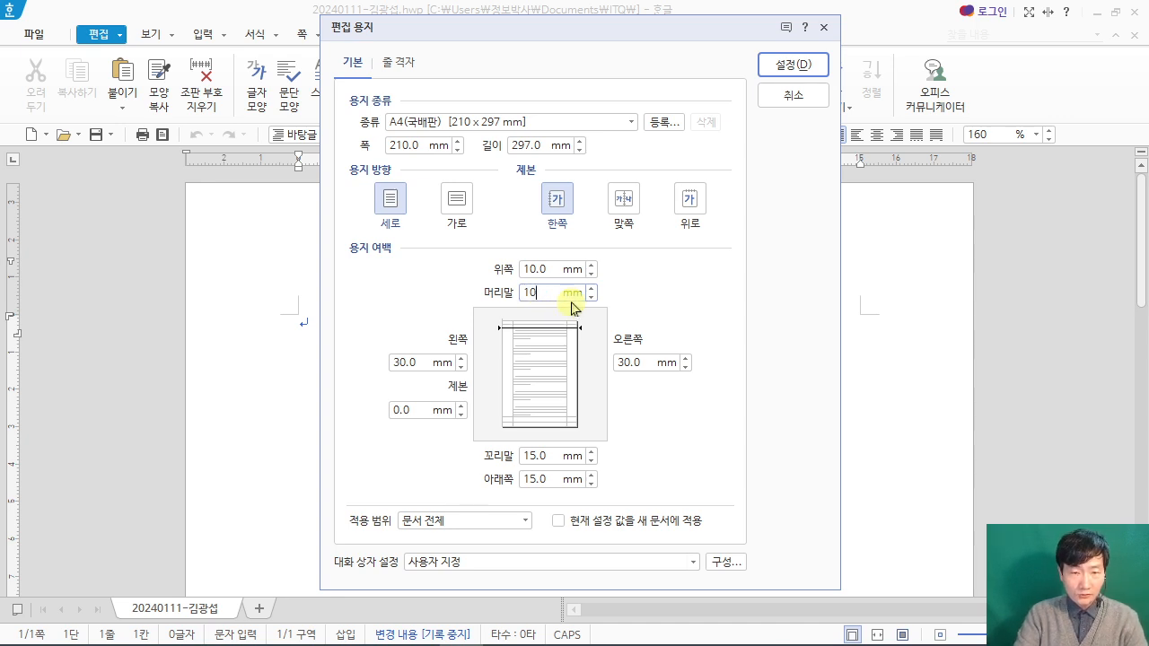
pyautogui.press('Tab')
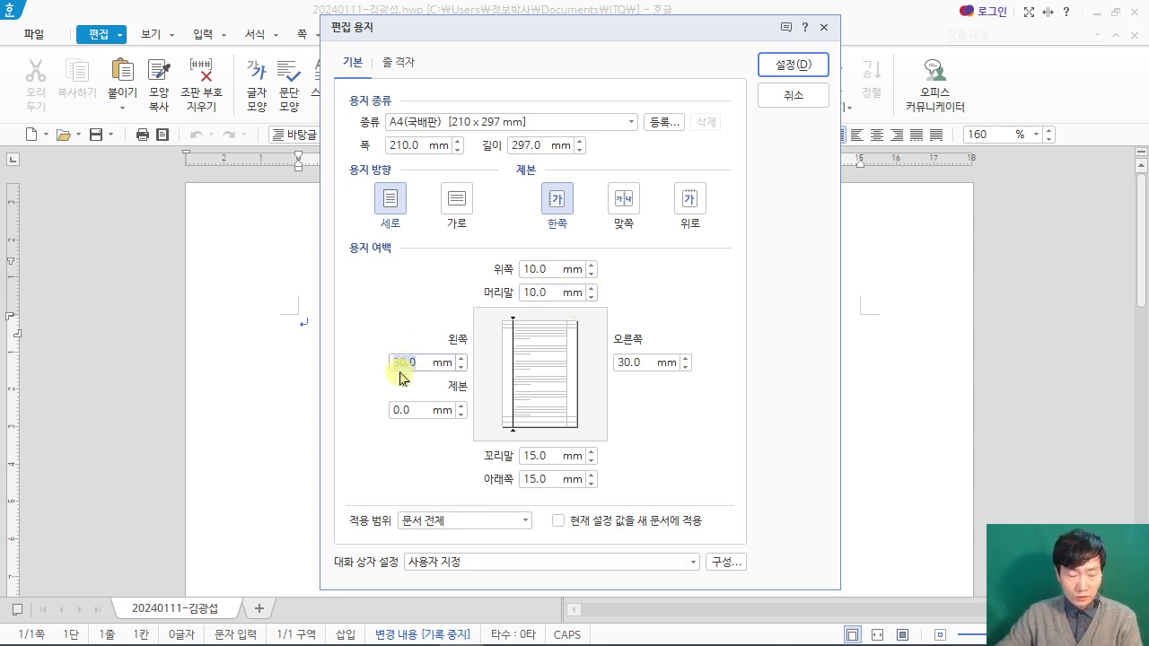
pyautogui.write('11')
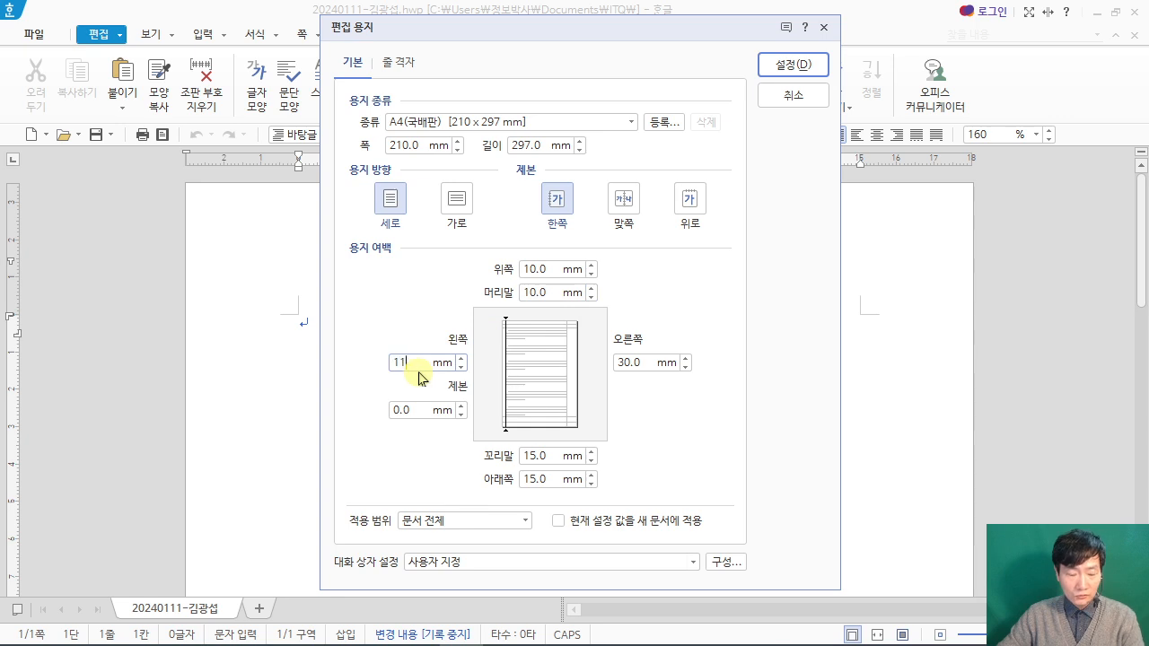
pyautogui.press('Tab')
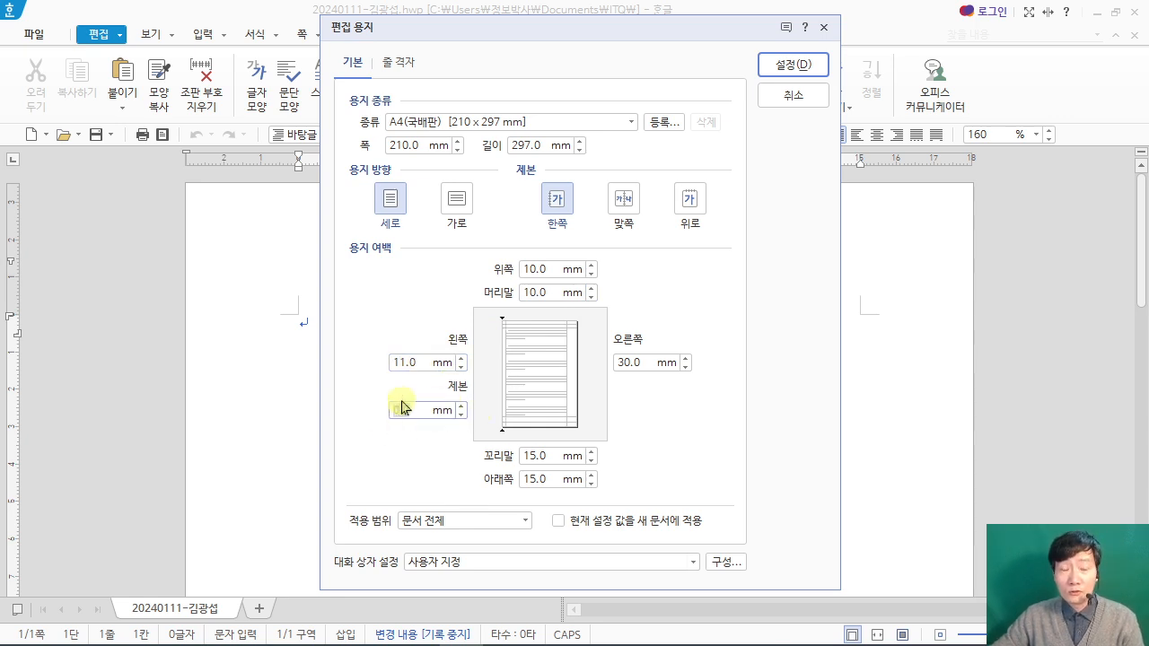
pyautogui.press('Tab')
pyautogui.write('11')
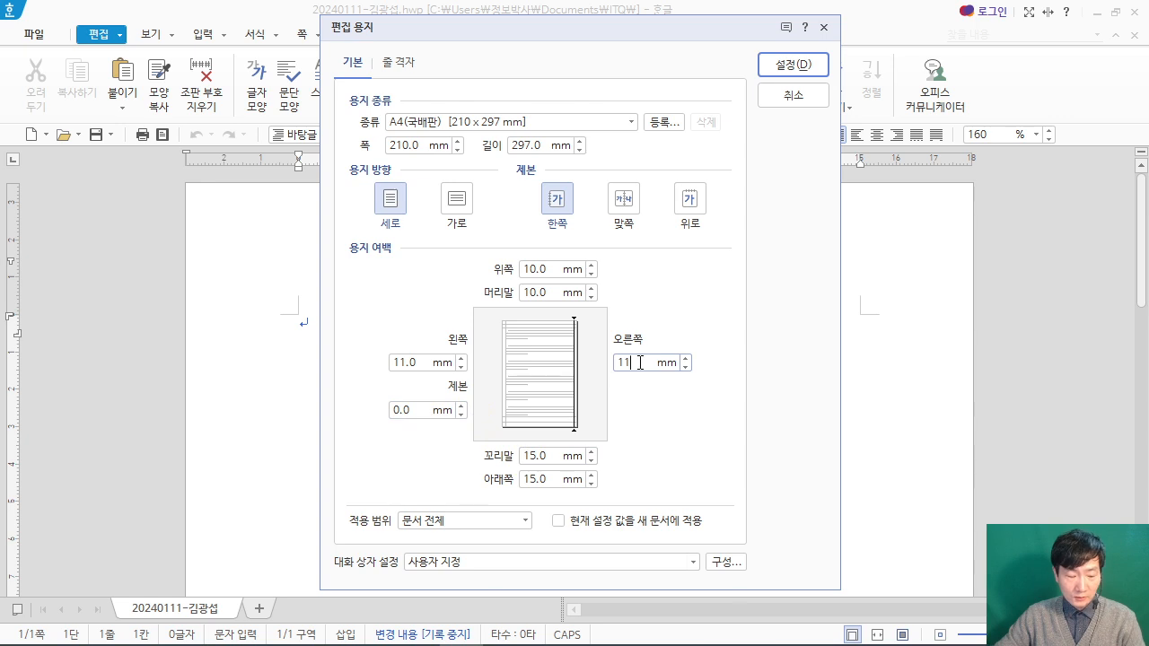
# Step: Set the footer (꼬리말) and bottom (아래쪽) margins to 10 mm and apply the page setup
pyautogui.press('Tab')
pyautogui.write('10')
pyautogui.press('Tab')
pyautogui.write('10')
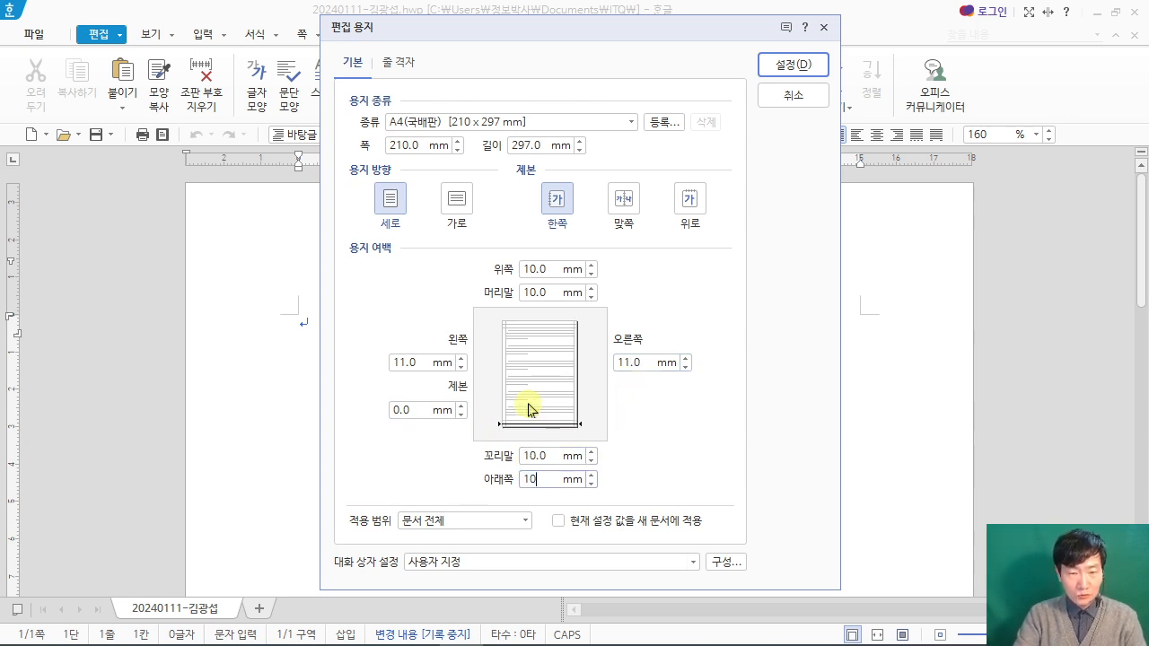
pyautogui.moveTo(503, 238); pyautogui.dragTo(581, 513)
pyautogui.moveTo(358, 329); pyautogui.dragTo(740, 378)
pyautogui.moveTo(806, 73); pyautogui.dragTo(940, 199)
pyautogui.press('Escape')
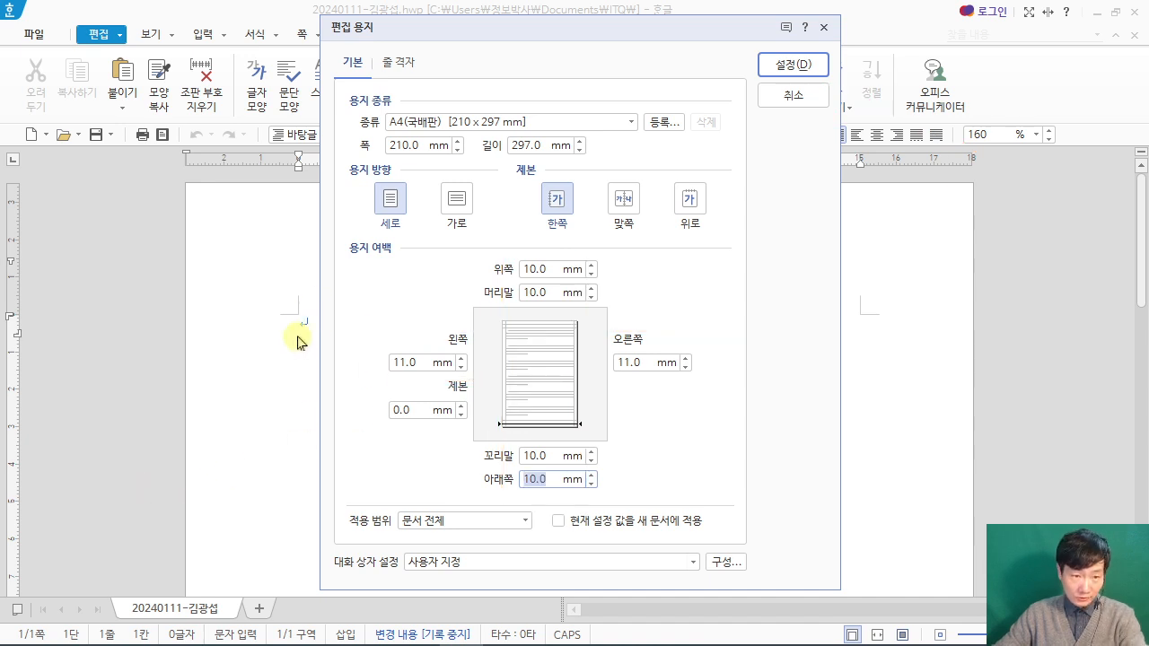
pyautogui.click(777, 70)
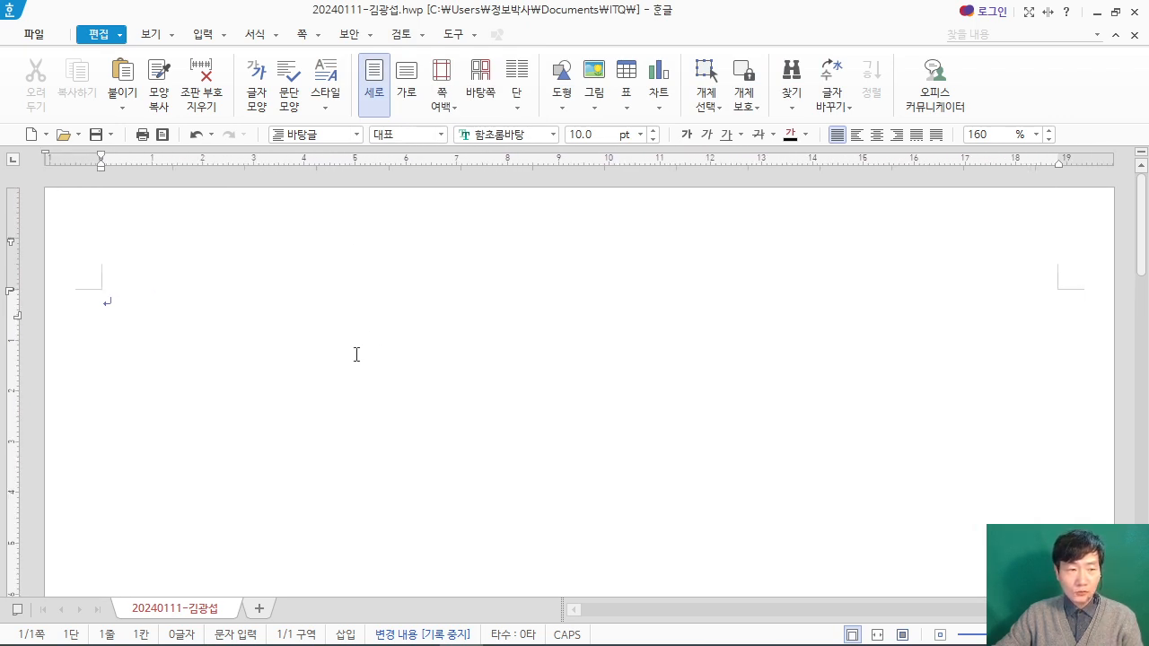
pyautogui.hotkey('ctrl', '2')
pyautogui.moveTo(346, 366)
pyautogui.mouseDown()
pyautogui.moveTo(387, 463)
pyautogui.moveTo(538, 467)
pyautogui.mouseUp()
pyautogui.moveTo(389, 393)
pyautogui.mouseDown()
pyautogui.moveTo(377, 402)
pyautogui.moveTo(422, 458)
pyautogui.moveTo(485, 424)
pyautogui.mouseUp()
pyautogui.moveTo(290, 468)
pyautogui.mouseDown()
pyautogui.moveTo(405, 445)
pyautogui.moveTo(425, 491)
pyautogui.mouseUp()
pyautogui.moveTo(737, 208)
pyautogui.mouseDown()
pyautogui.moveTo(741, 297)
pyautogui.moveTo(759, 289)
pyautogui.mouseUp()
pyautogui.moveTo(752, 359); pyautogui.dragTo(745, 528)
pyautogui.moveTo(741, 274)
pyautogui.mouseDown()
pyautogui.moveTo(777, 269)
pyautogui.moveTo(784, 307)
pyautogui.mouseUp()
pyautogui.moveTo(870, 235); pyautogui.dragTo(867, 314)
pyautogui.moveTo(868, 415); pyautogui.dragTo(869, 339)
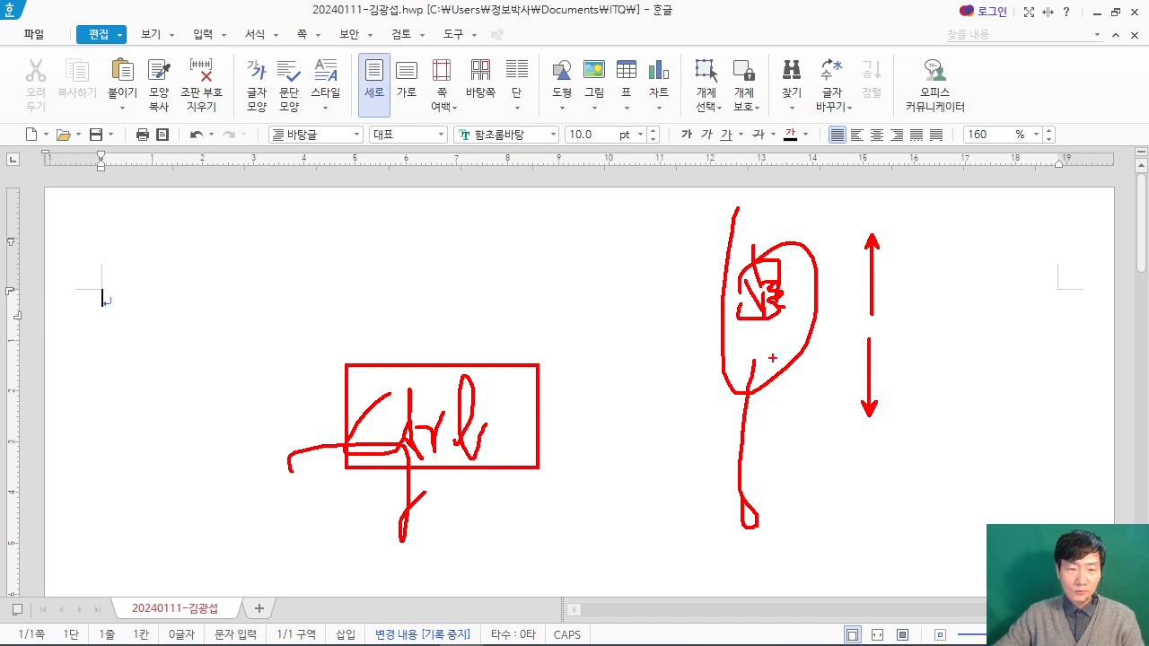
pyautogui.press('Escape')
pyautogui.scroll(3, 497, 413)
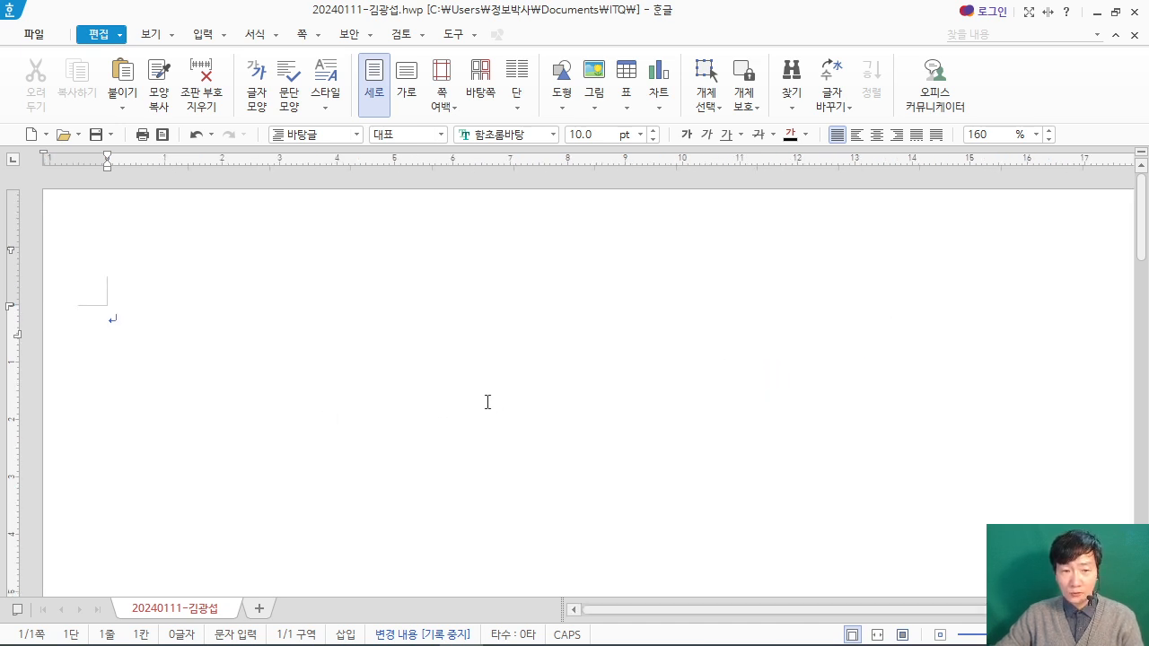
pyautogui.scroll(-5, 489, 399)
pyautogui.scroll(5, 492, 416)
pyautogui.scroll(-5, 491, 416)
pyautogui.scroll(3, 490, 417)
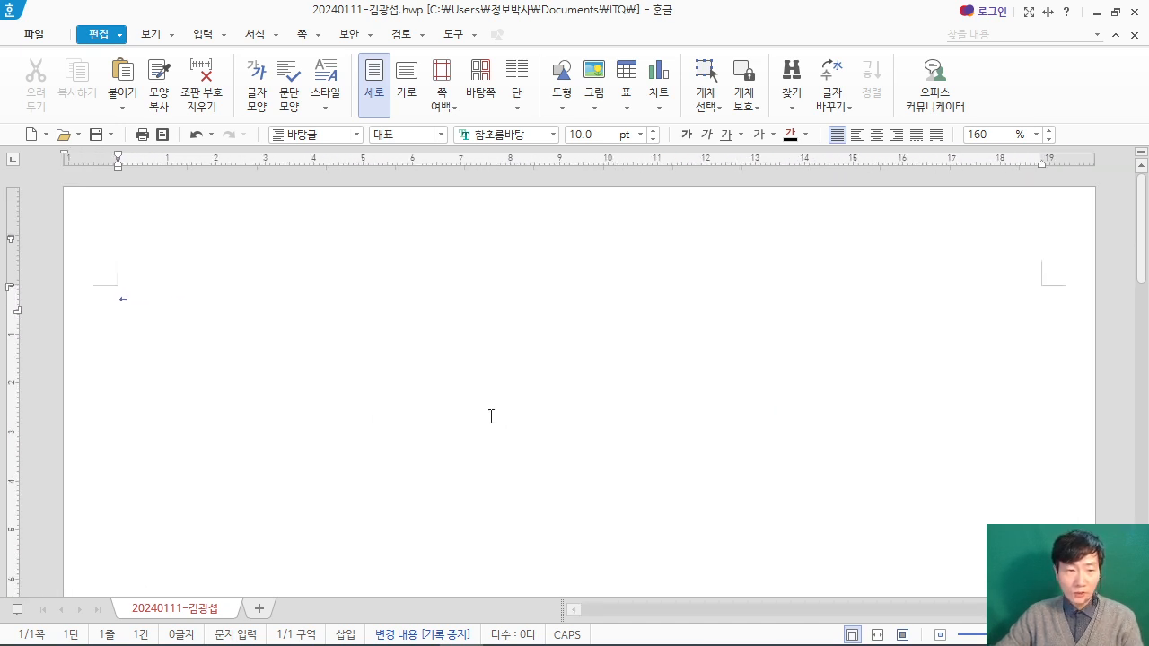
pyautogui.scroll(-1, 491, 417)
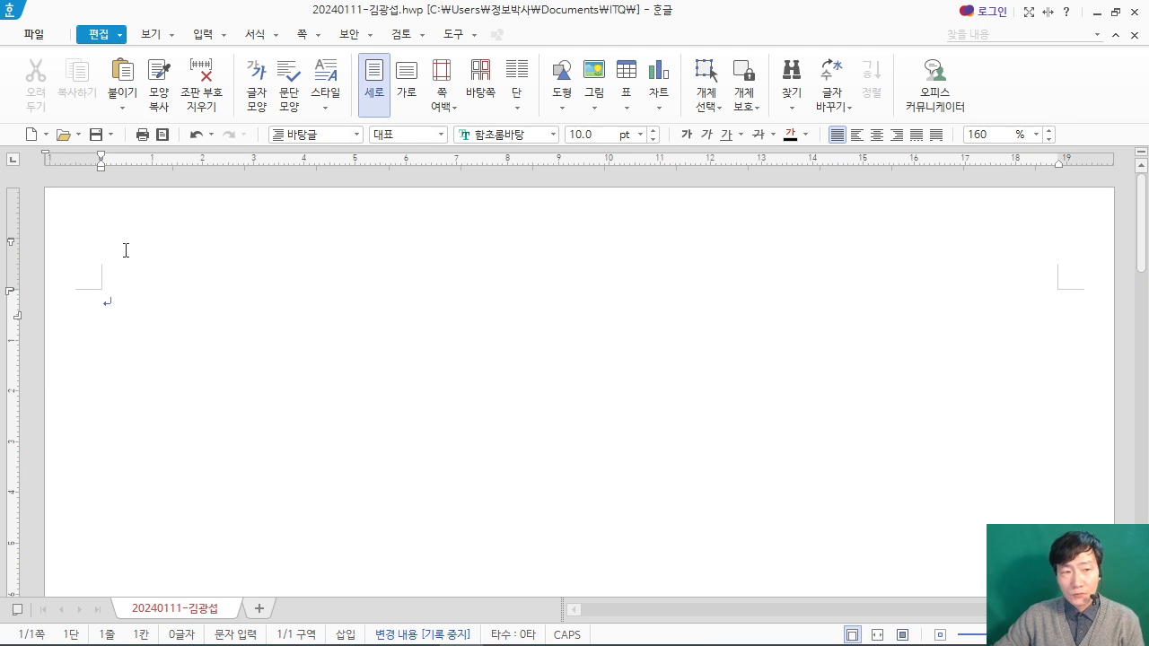
pyautogui.click(168, 37)
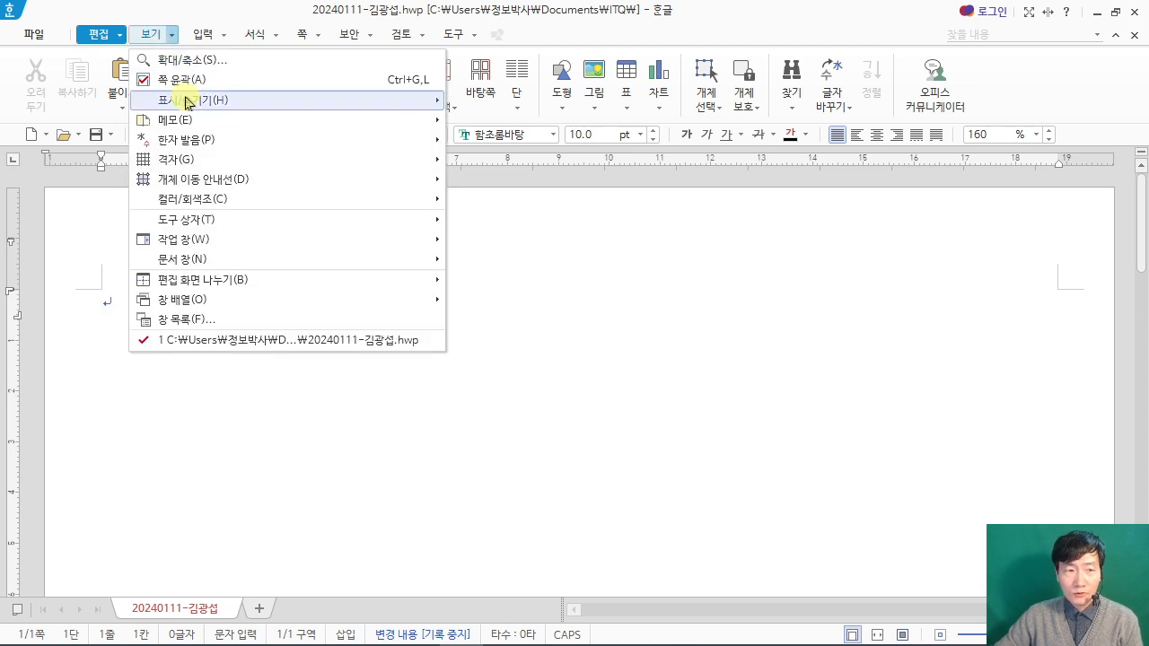
pyautogui.moveTo(188, 101)
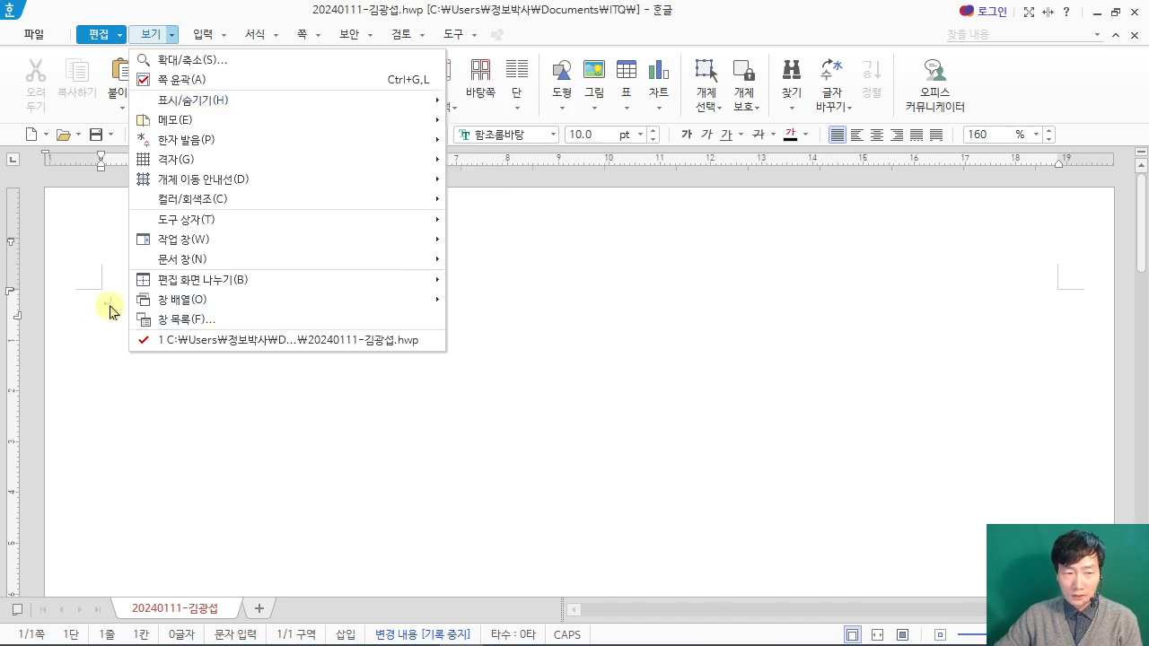
pyautogui.click(179, 405)
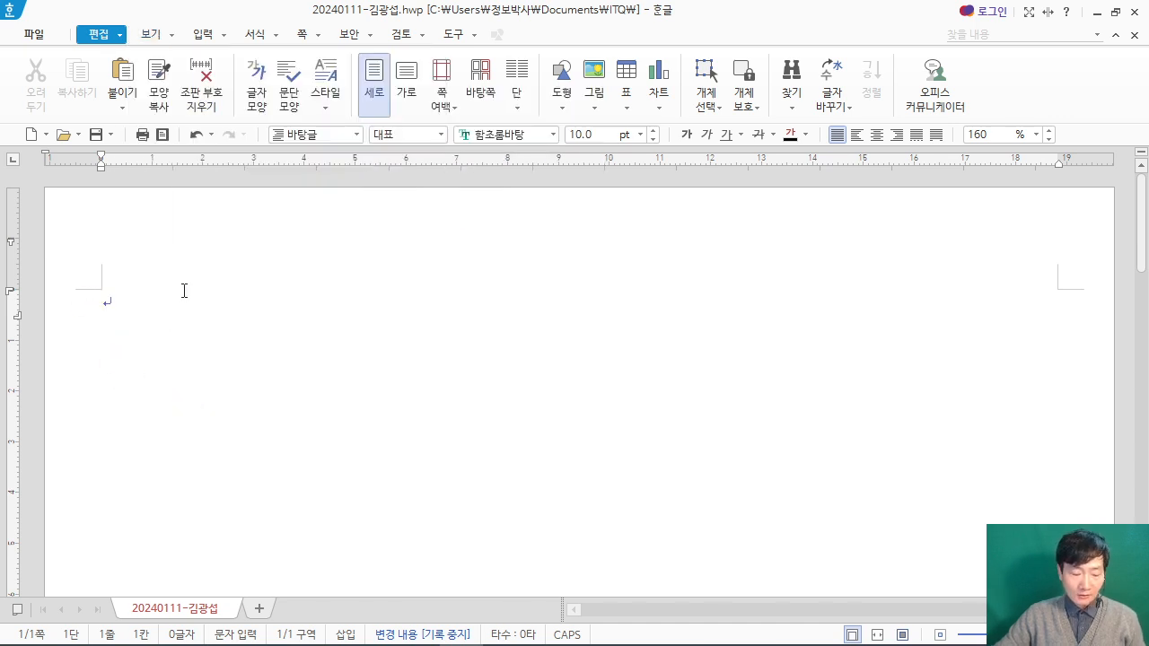
# Step: Enter the question numbers "1." and "2." on the first page, separated by three blank lines, with blank lines below
pyautogui.write('1.')
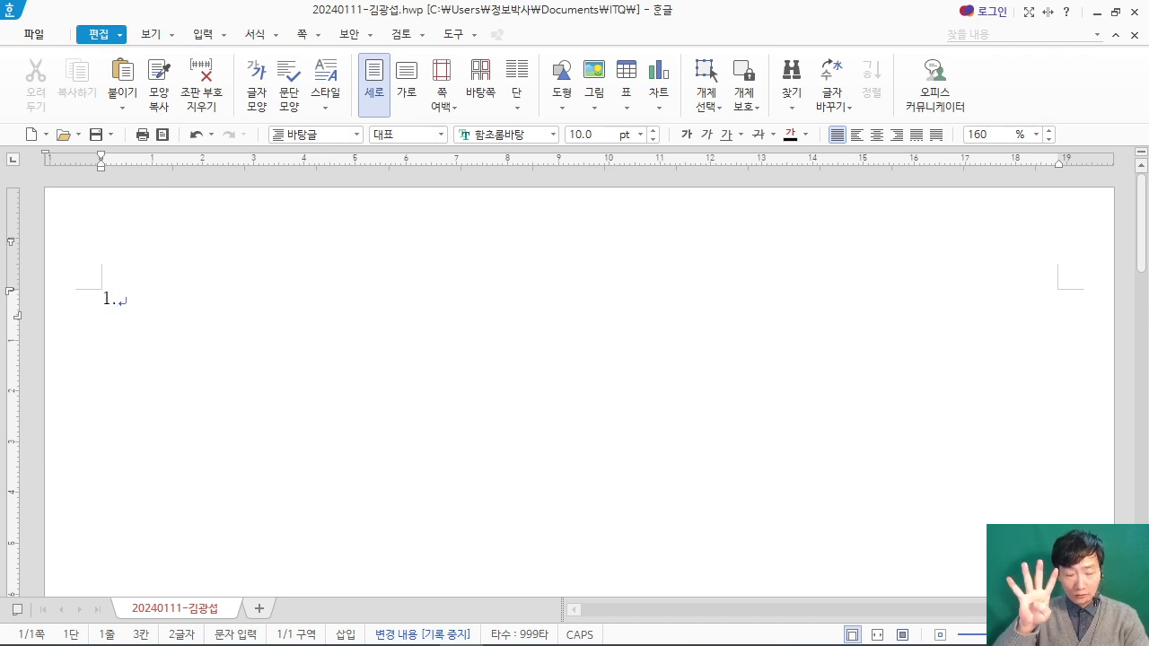
pyautogui.press('Return')
pyautogui.press('Return')
pyautogui.press('Return')
pyautogui.press('Return')
pyautogui.write('2.')
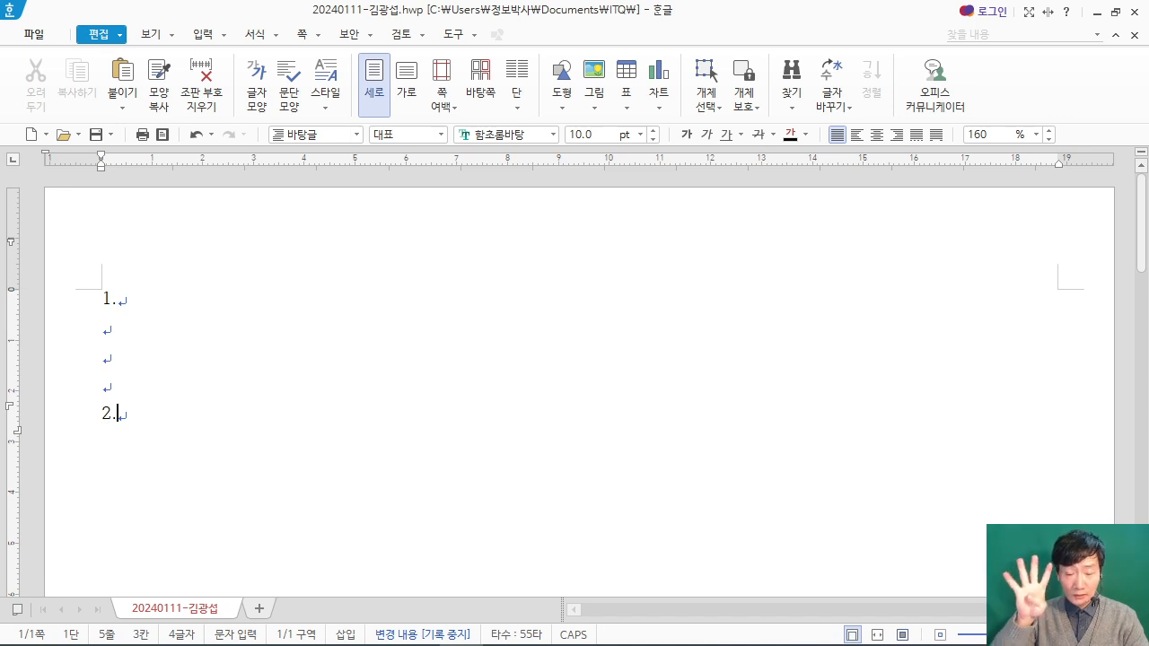
pyautogui.press('Return')
pyautogui.press('Return')
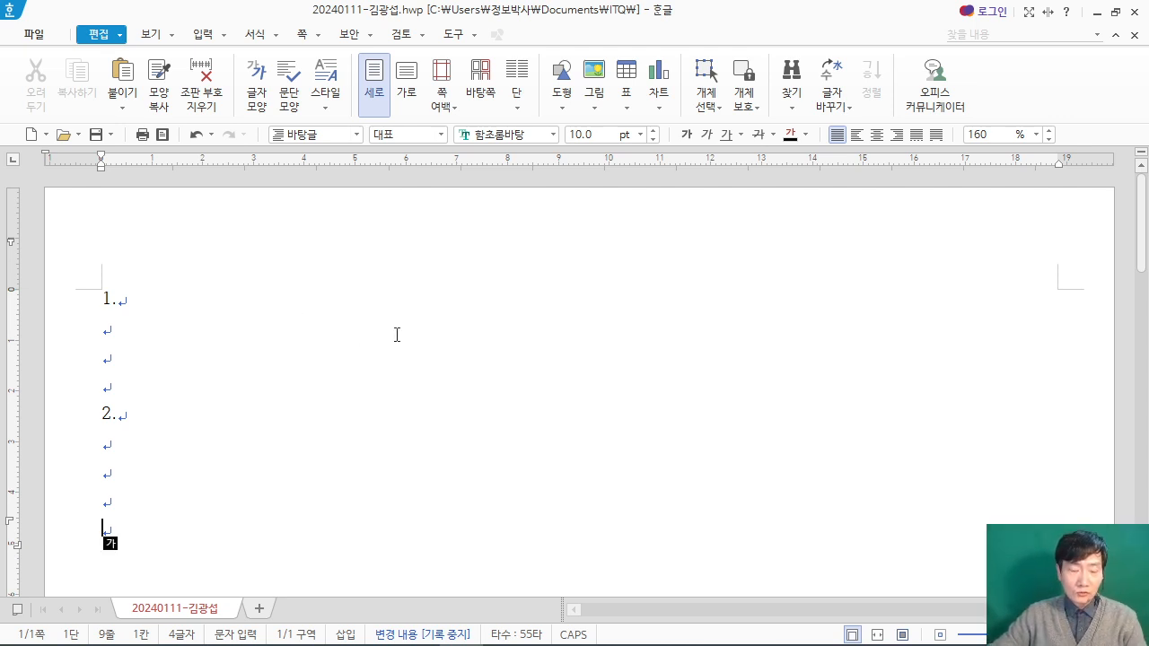
pyautogui.moveTo(308, 241)
pyautogui.mouseDown()
pyautogui.moveTo(380, 368)
pyautogui.moveTo(478, 368)
pyautogui.mouseUp()
pyautogui.moveTo(332, 314)
pyautogui.mouseDown()
pyautogui.moveTo(348, 361)
pyautogui.moveTo(381, 368)
pyautogui.mouseUp()
pyautogui.moveTo(341, 342); pyautogui.dragTo(370, 339)
pyautogui.moveTo(386, 294); pyautogui.dragTo(396, 368)
pyautogui.moveTo(414, 341); pyautogui.dragTo(409, 360)
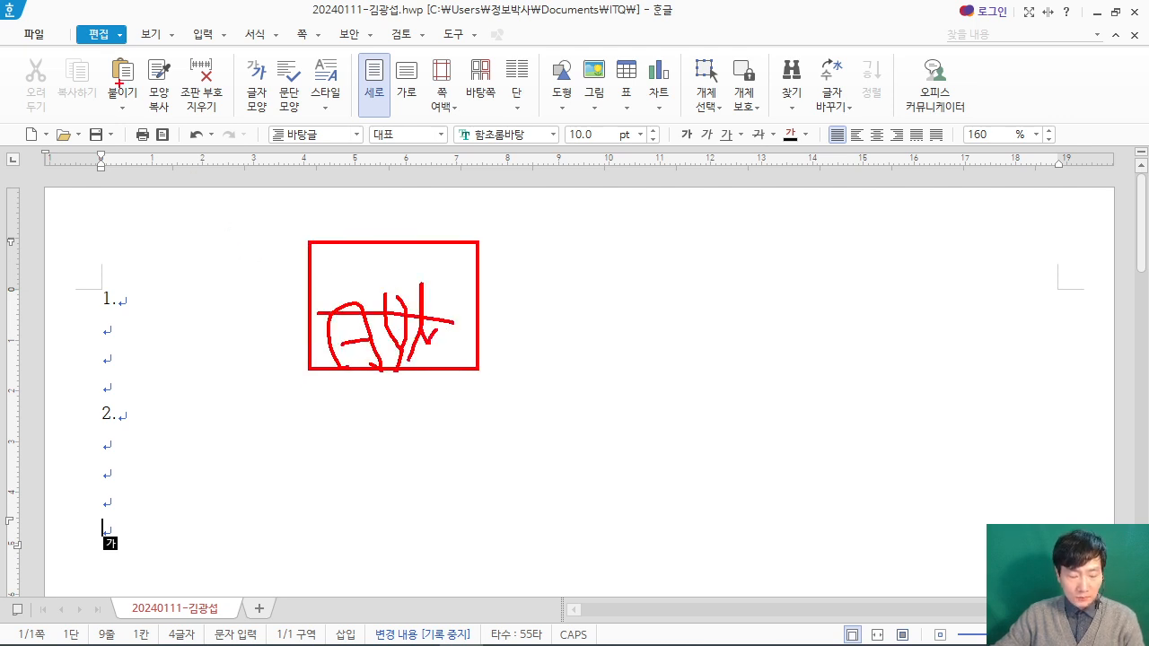
pyautogui.moveTo(123, 62); pyautogui.dragTo(355, 225)
pyautogui.moveTo(224, 134); pyautogui.dragTo(113, 186)
pyautogui.moveTo(205, 94); pyautogui.dragTo(238, 184)
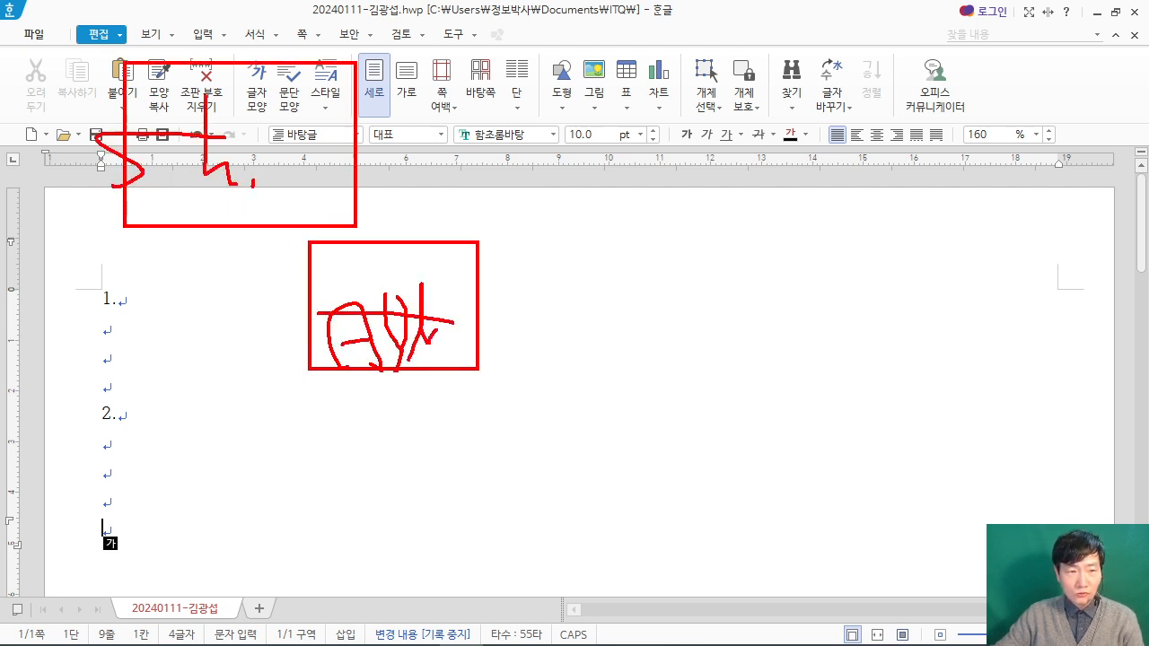
pyautogui.moveTo(304, 115)
pyautogui.mouseDown()
pyautogui.moveTo(285, 207)
pyautogui.moveTo(314, 184)
pyautogui.mouseUp()
pyautogui.moveTo(319, 189); pyautogui.dragTo(354, 185)
pyautogui.moveTo(897, 85)
pyautogui.mouseDown()
pyautogui.moveTo(715, 177)
pyautogui.moveTo(937, 121)
pyautogui.moveTo(884, 106)
pyautogui.mouseUp()
pyautogui.moveTo(789, 227)
pyautogui.mouseDown()
pyautogui.moveTo(855, 223)
pyautogui.moveTo(805, 281)
pyautogui.mouseUp()
pyautogui.moveTo(768, 256)
pyautogui.mouseDown()
pyautogui.moveTo(833, 250)
pyautogui.moveTo(865, 274)
pyautogui.mouseUp()
pyautogui.moveTo(898, 194)
pyautogui.mouseDown()
pyautogui.moveTo(888, 273)
pyautogui.moveTo(939, 235)
pyautogui.mouseUp()
pyautogui.moveTo(926, 244)
pyautogui.mouseDown()
pyautogui.moveTo(952, 225)
pyautogui.moveTo(966, 274)
pyautogui.mouseUp()
pyautogui.moveTo(962, 274); pyautogui.dragTo(989, 238)
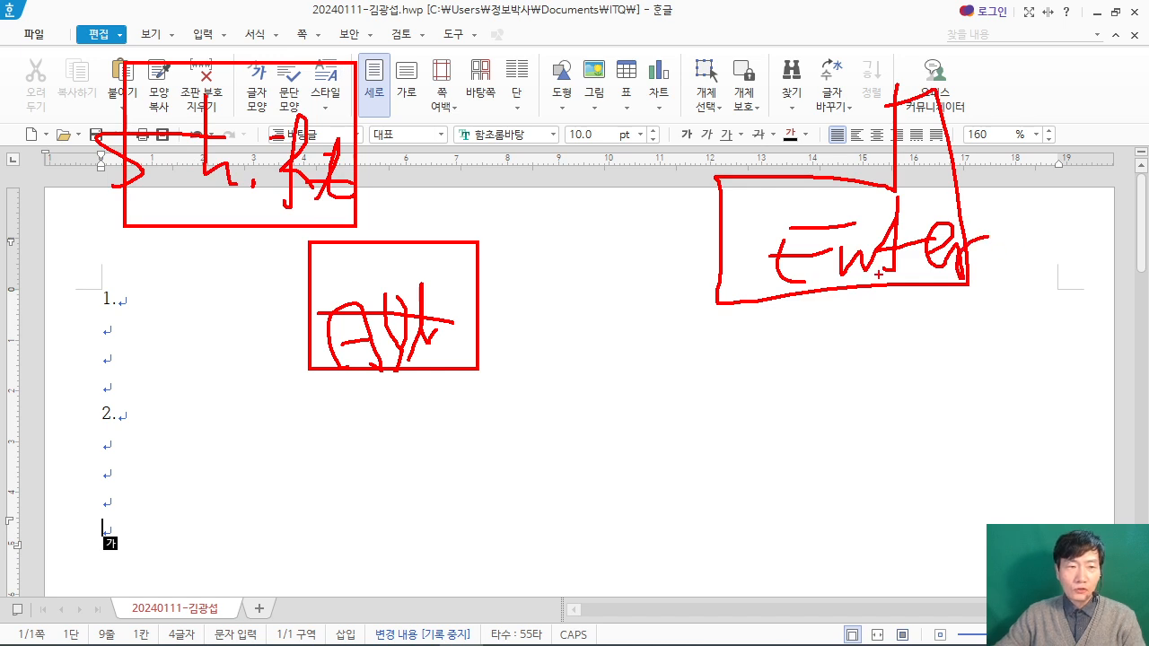
pyautogui.press('Escape')
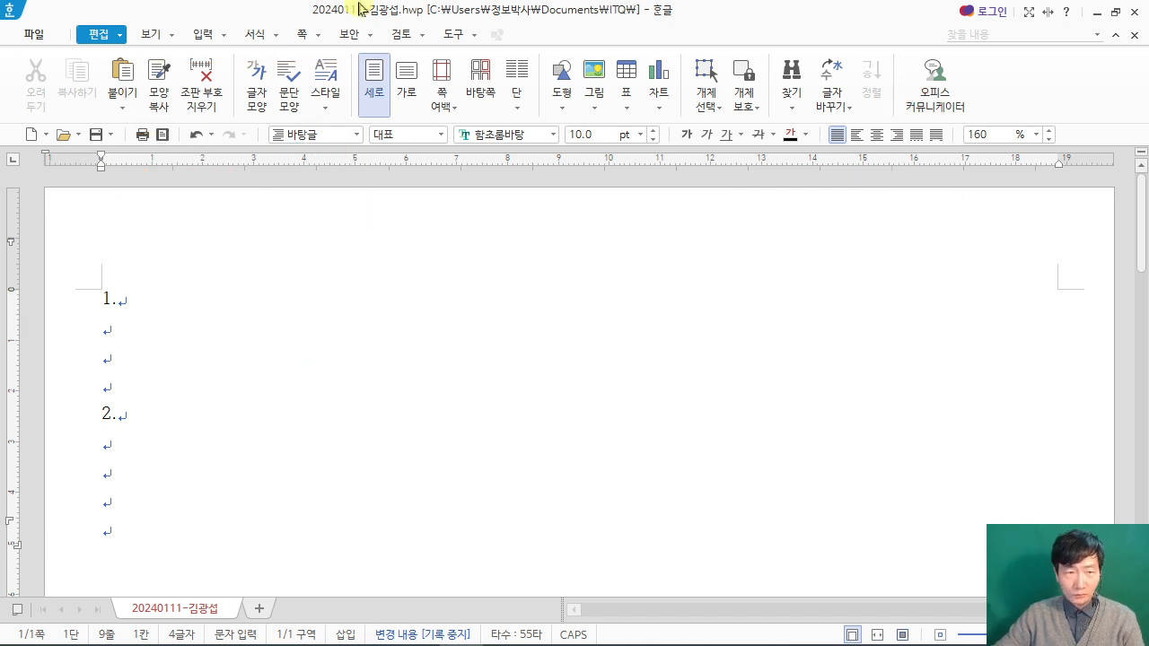
# Step: Insert a section break (구역 나누기) at the end of the first page to start the second page
pyautogui.click(303, 36)
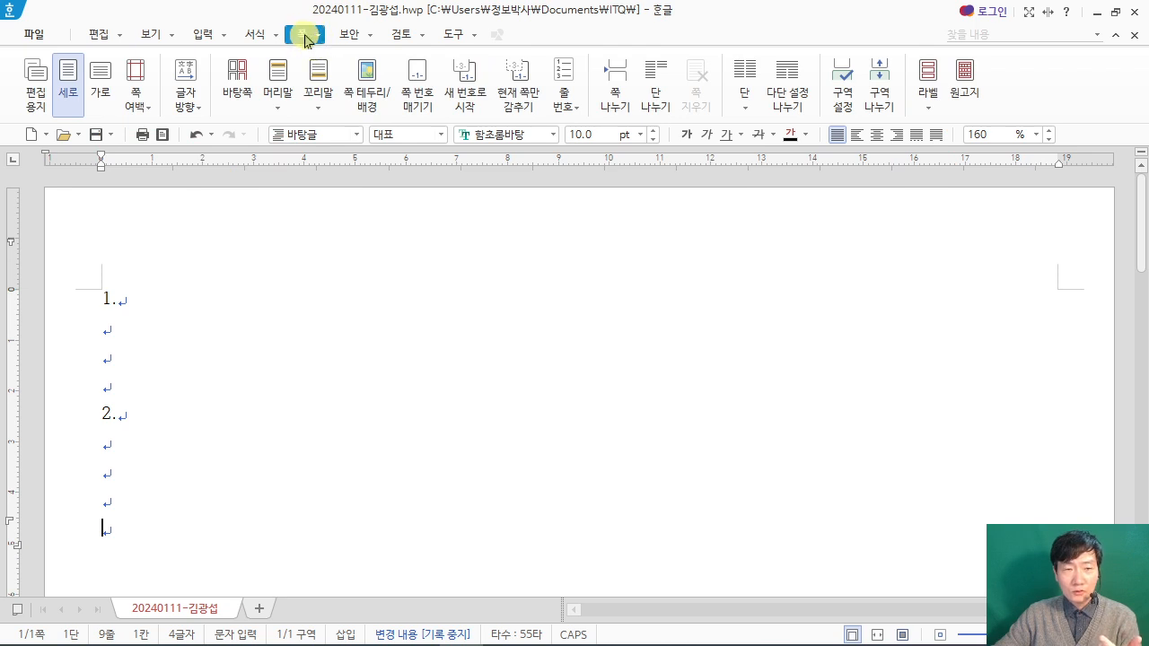
pyautogui.click(879, 90)
pyautogui.scroll(-2, 468, 387)
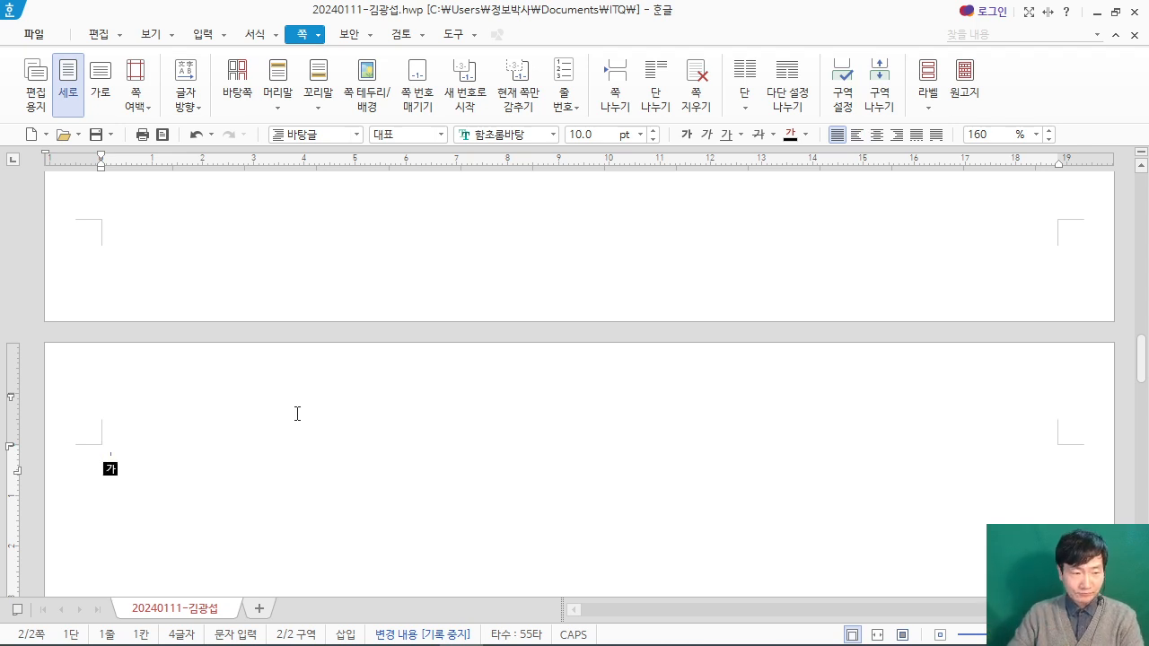
# Step: Enter "2." and "3." on the second page with three blank lines between them, and insert a section break below for the third page
pyautogui.write('2.')
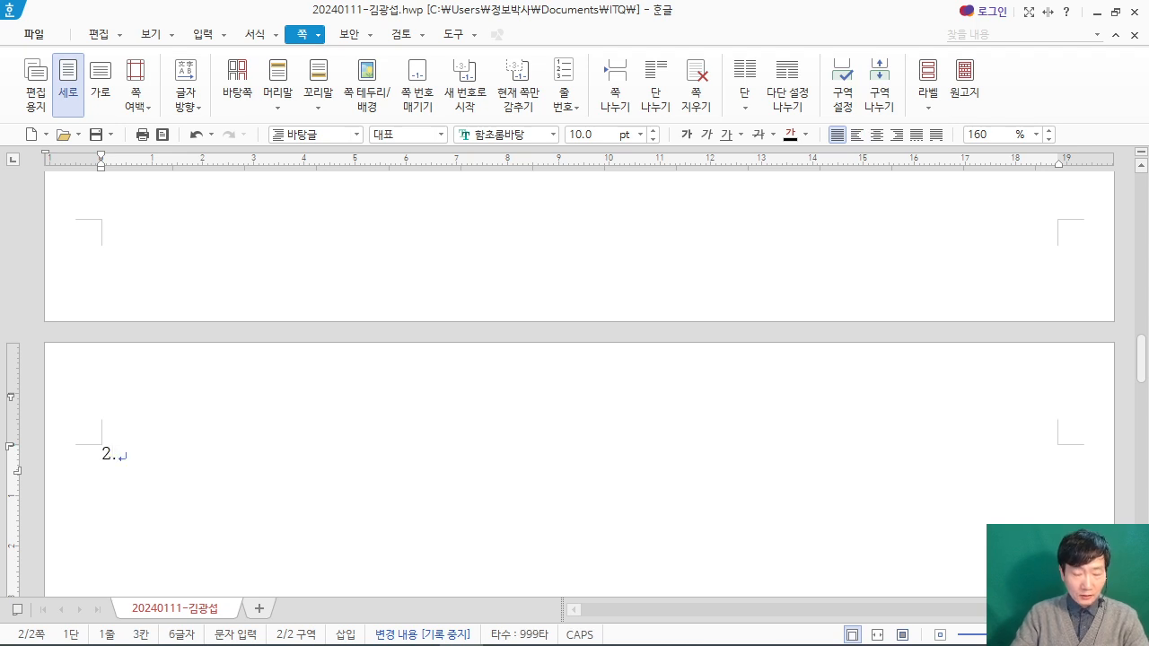
pyautogui.press('Return')
pyautogui.press('Return')
pyautogui.press('Return')
pyautogui.press('Return')
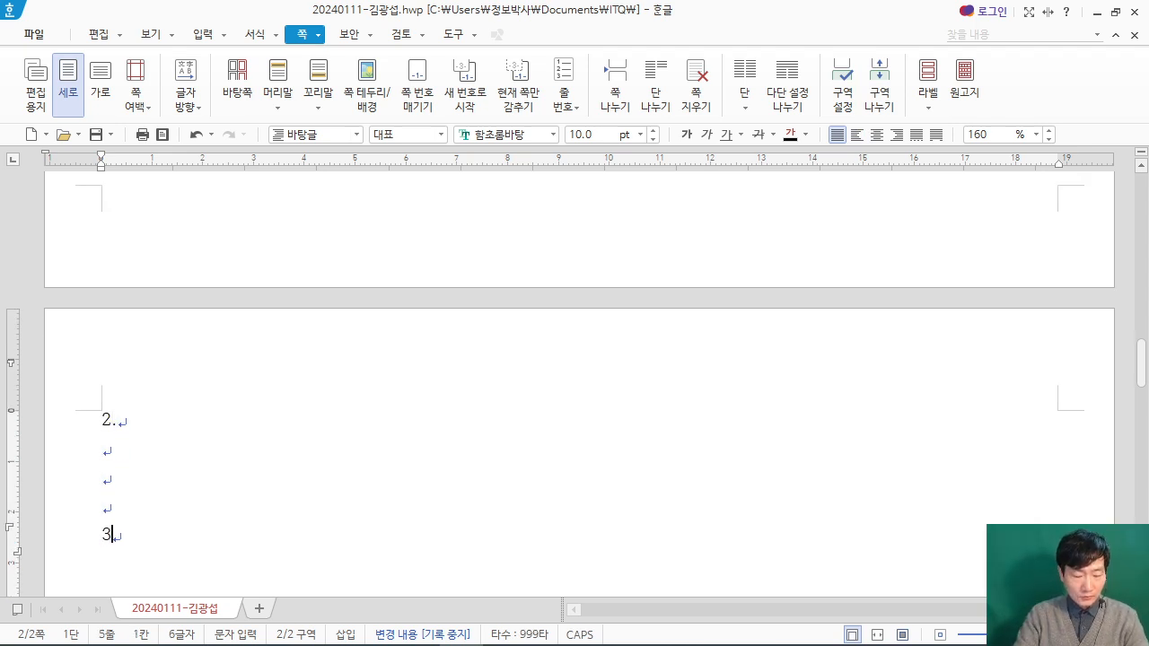
pyautogui.write('3.')
pyautogui.press('Return')
pyautogui.press('Return')
pyautogui.press('Return')
pyautogui.press('Return')
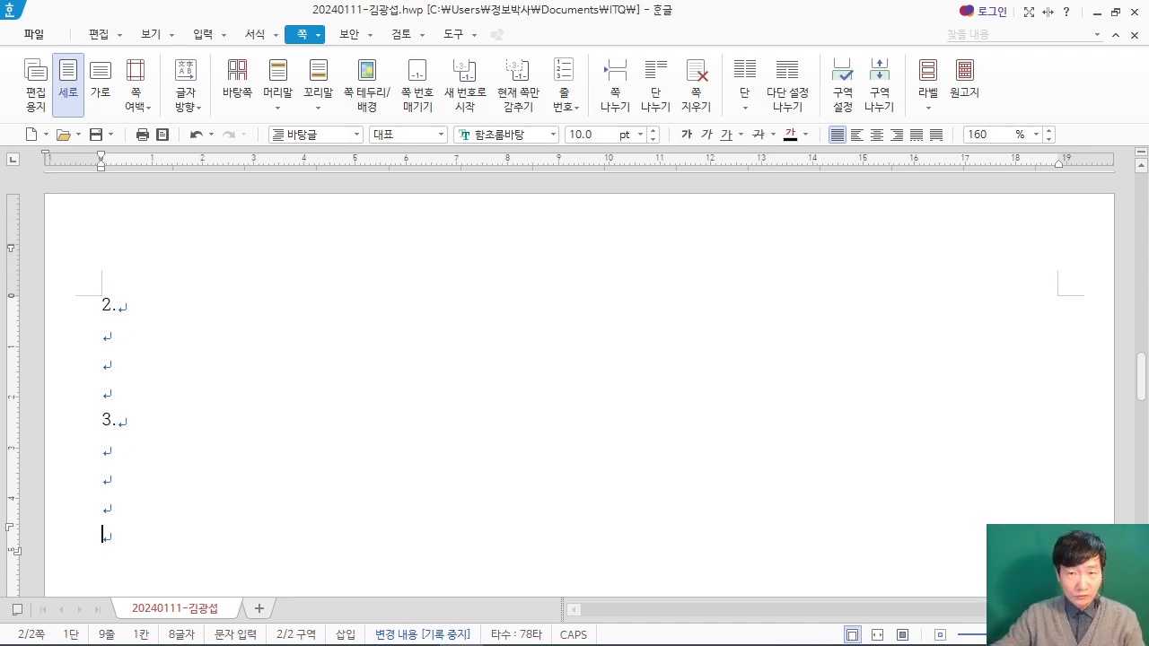
pyautogui.click(878, 89)
pyautogui.scroll(-3, 224, 502)
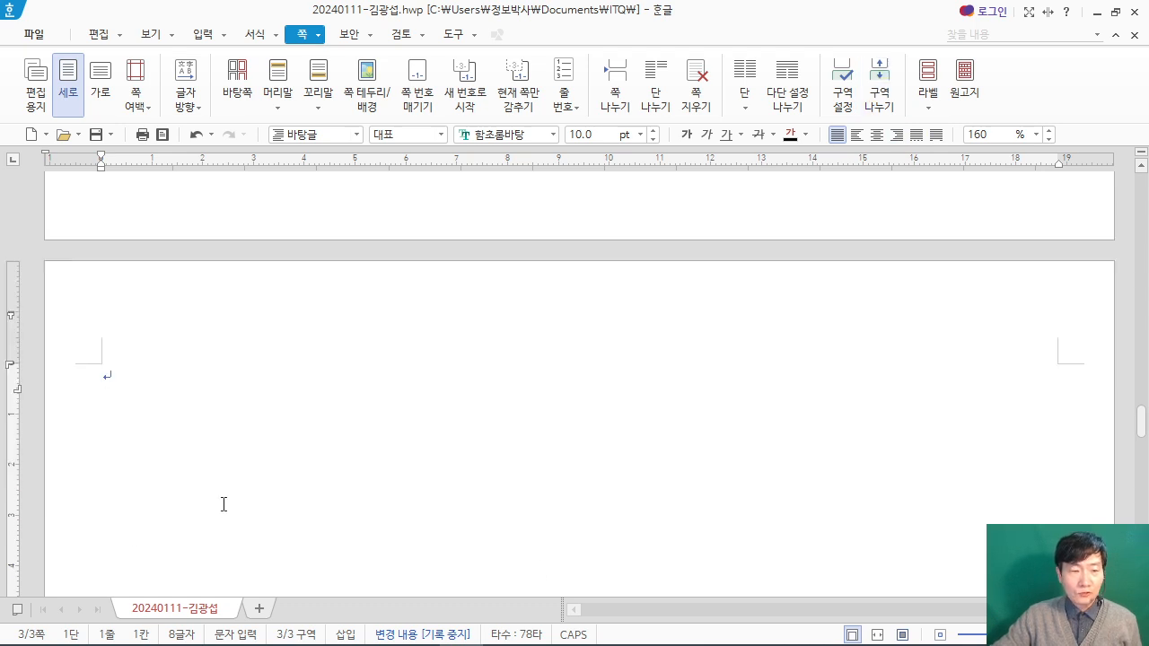
# Step: Resize the document window to fill the upper part of the screen at full width and collapse its ribbon
pyautogui.click(1116, 12)
pyautogui.moveTo(467, 20); pyautogui.dragTo(148, 10)
pyautogui.moveTo(858, 171); pyautogui.dragTo(1148, 171)
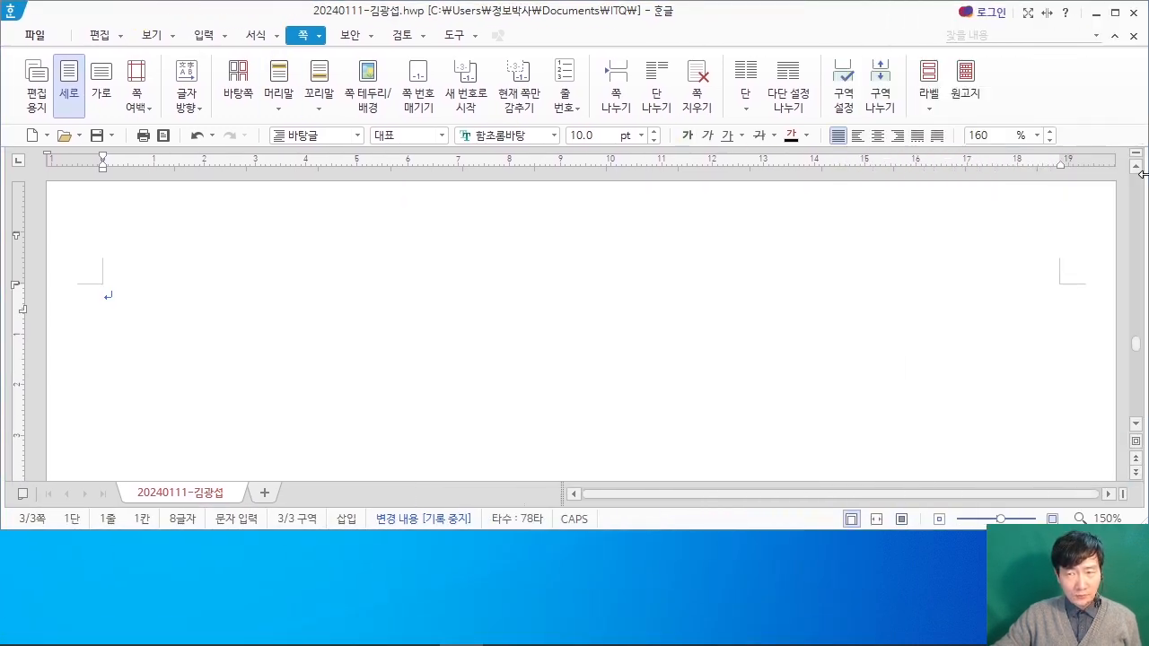
pyautogui.click(299, 36)
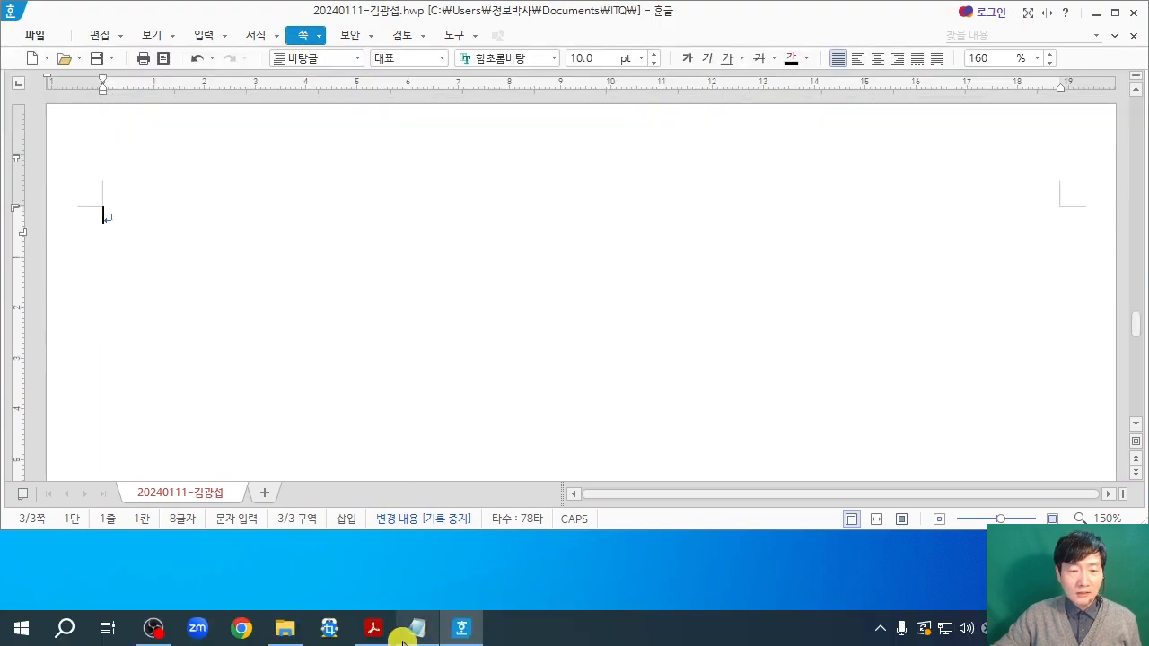
# Step: Show the 문서작성 능력평가 (200점) page of the ITQ exam PDF and place its window below the document
pyautogui.click(372, 628)
pyautogui.scroll(-3, 898, 314)
pyautogui.moveTo(1140, 199); pyautogui.dragTo(1142, 474)
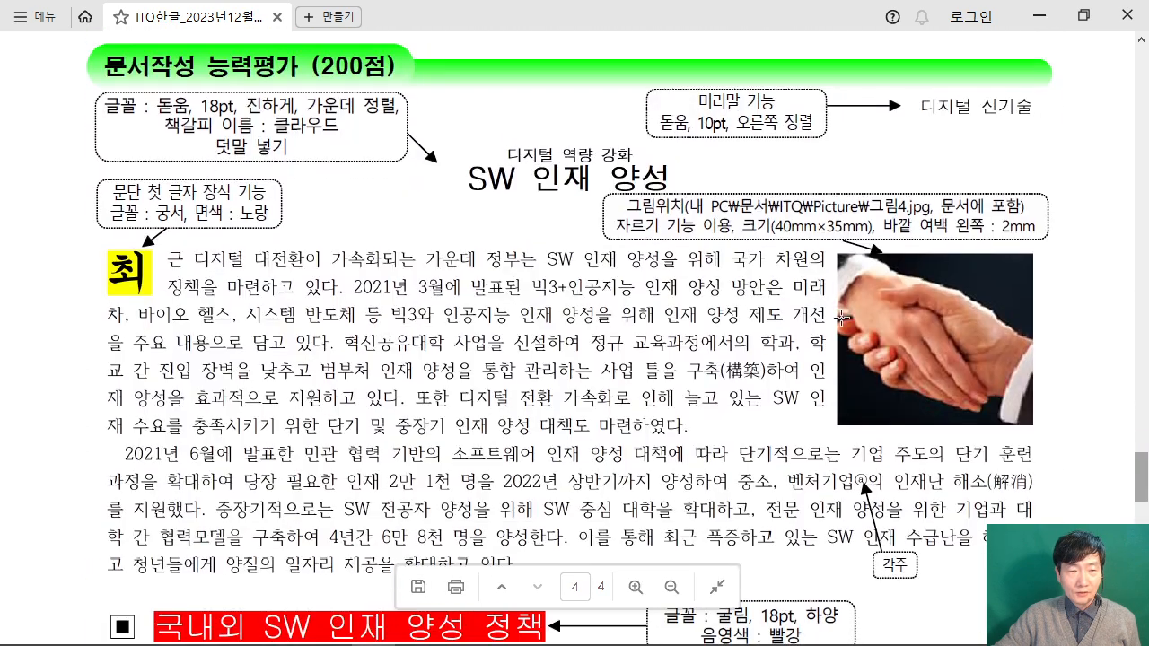
pyautogui.click(1083, 15)
pyautogui.moveTo(610, 4); pyautogui.dragTo(536, 431)
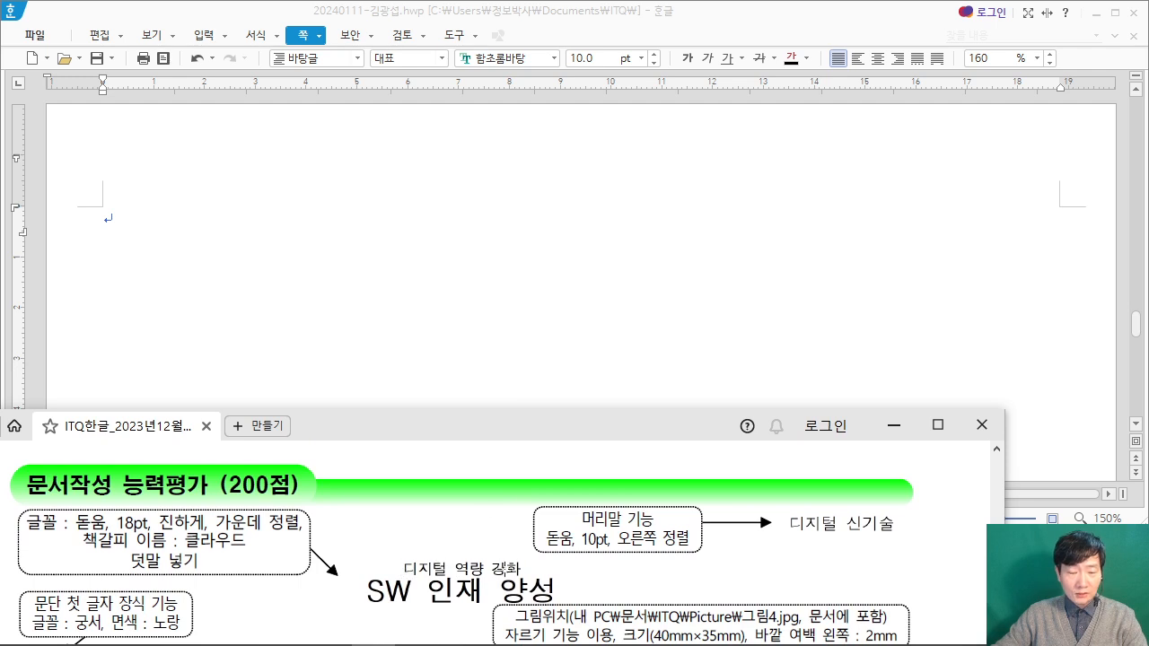
# Step: Enter the title "SW 인재 양성" at the start of the third page and leave a blank line below it
pyautogui.click(217, 232)
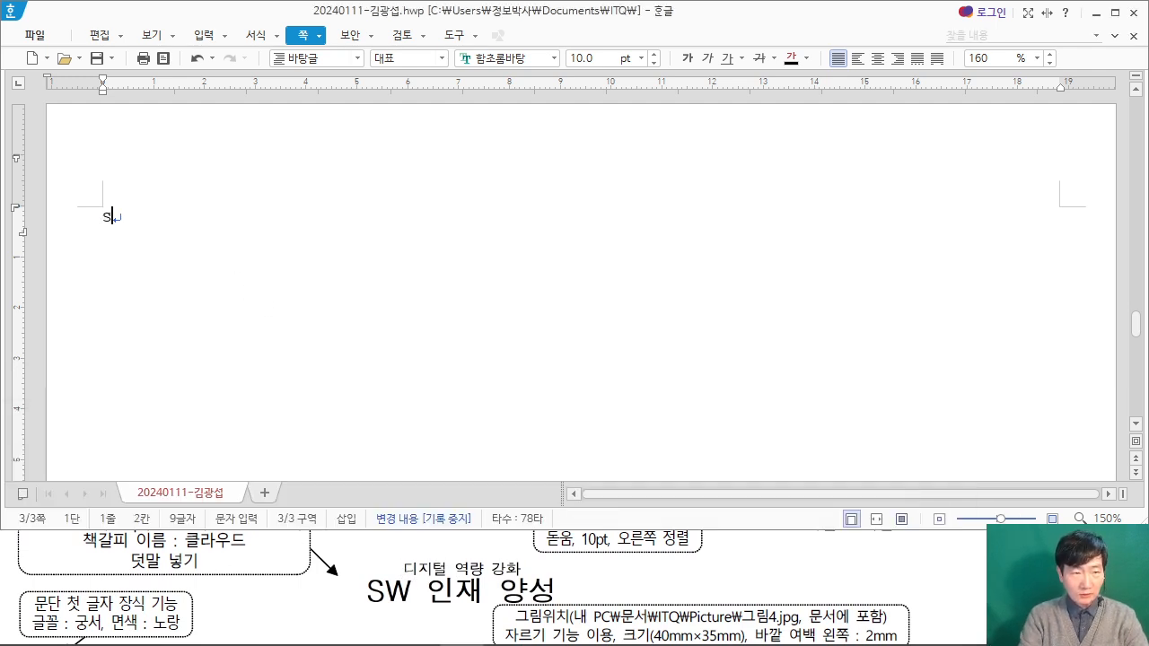
pyautogui.write('W 인재 양ㅅ')
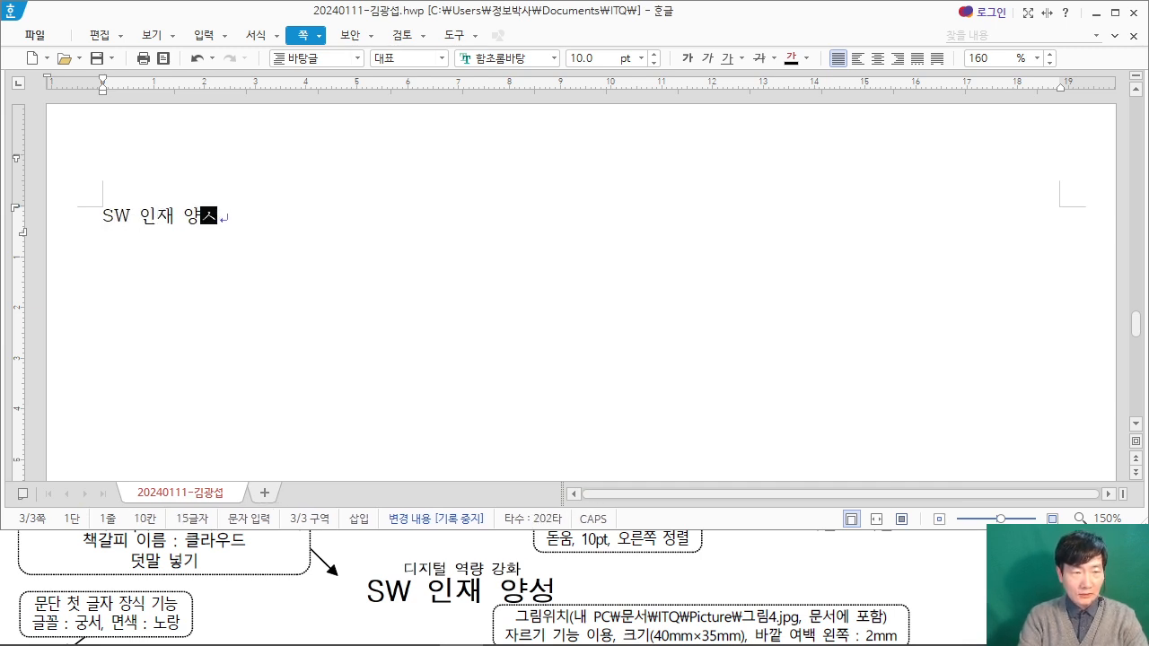
pyautogui.write('ㅓㅇ')
pyautogui.press('Return')
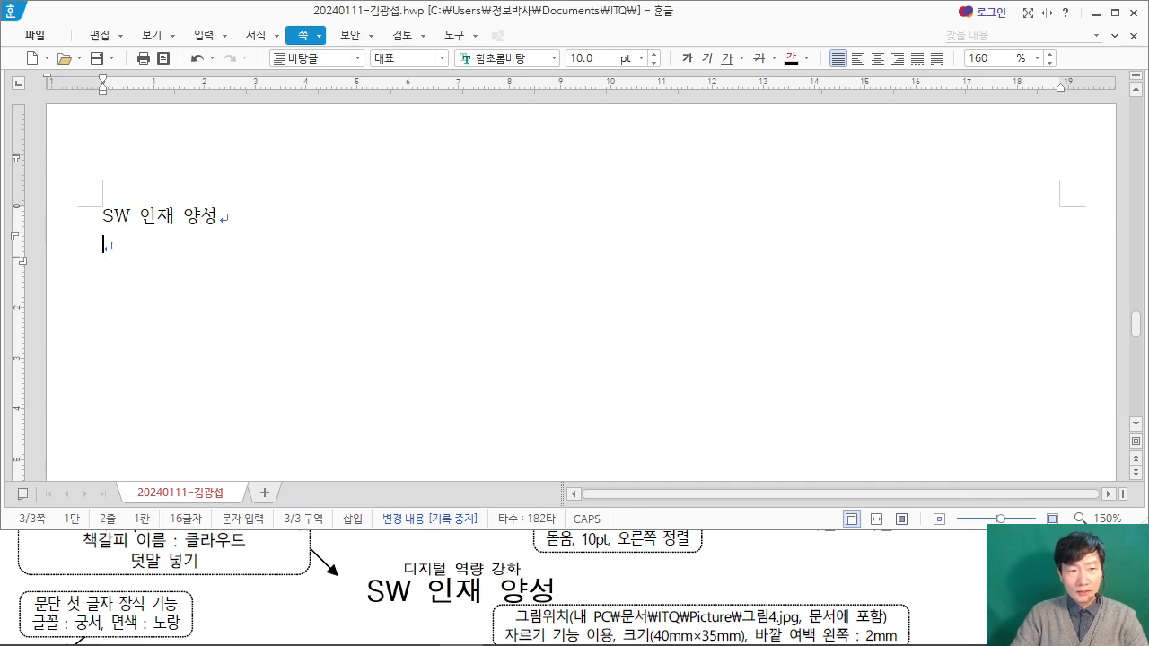
# Step: Bring the exam PDF's body text into view and begin the document's body paragraph with "최근 디지털 대전환이 가속화되는 가운데"
pyautogui.click(41, 544)
pyautogui.scroll(-3, 42, 543)
pyautogui.click(152, 276)
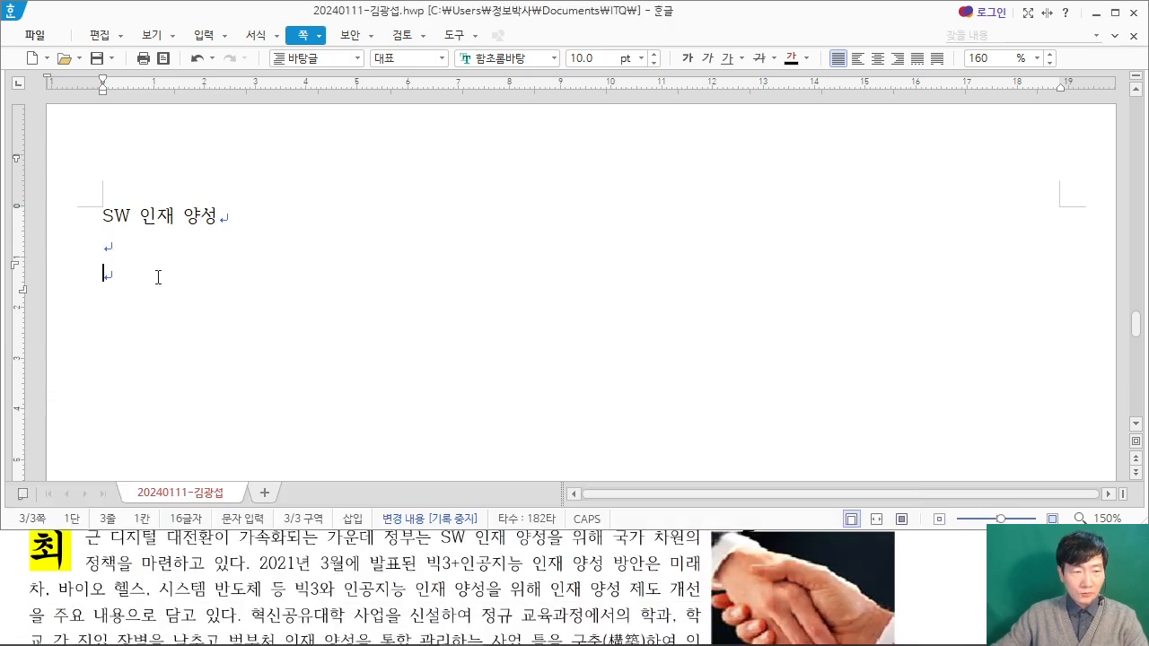
pyautogui.write('최근')
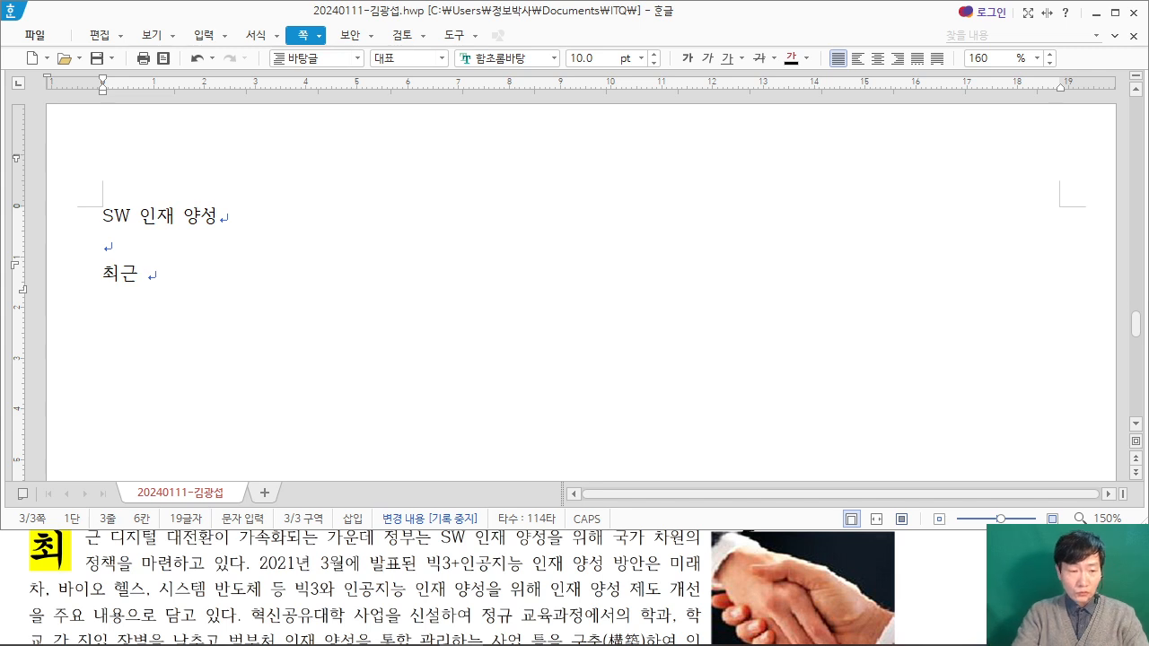
pyautogui.write('디지털 ')
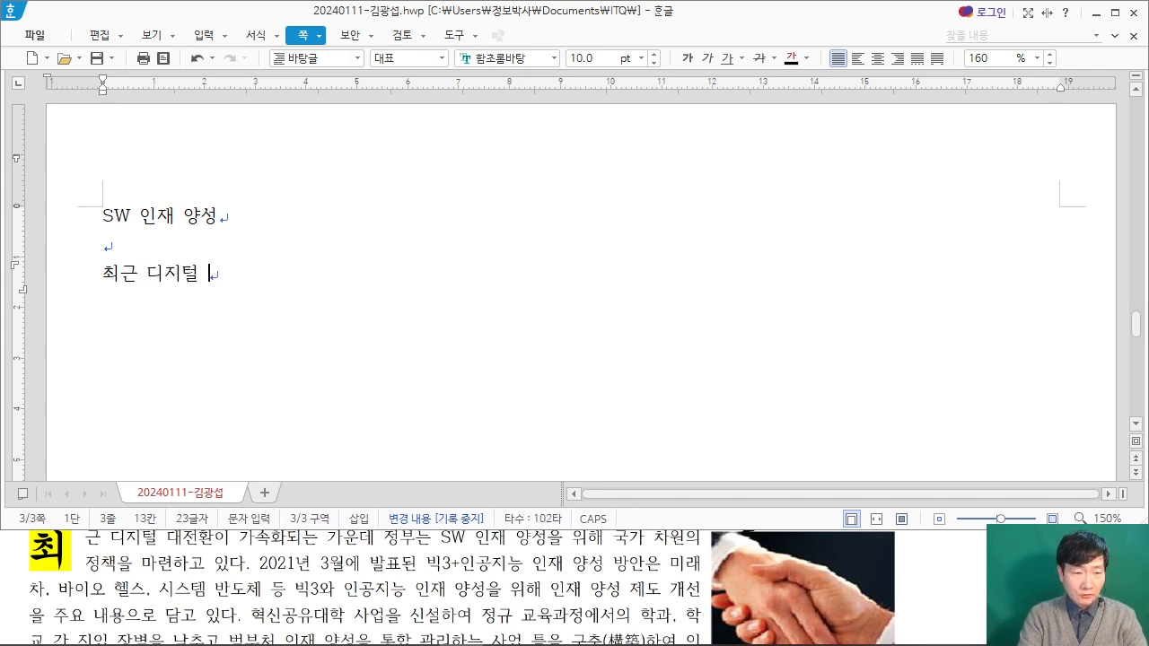
pyautogui.write('대전환이 가속화되는 ㄷ가')
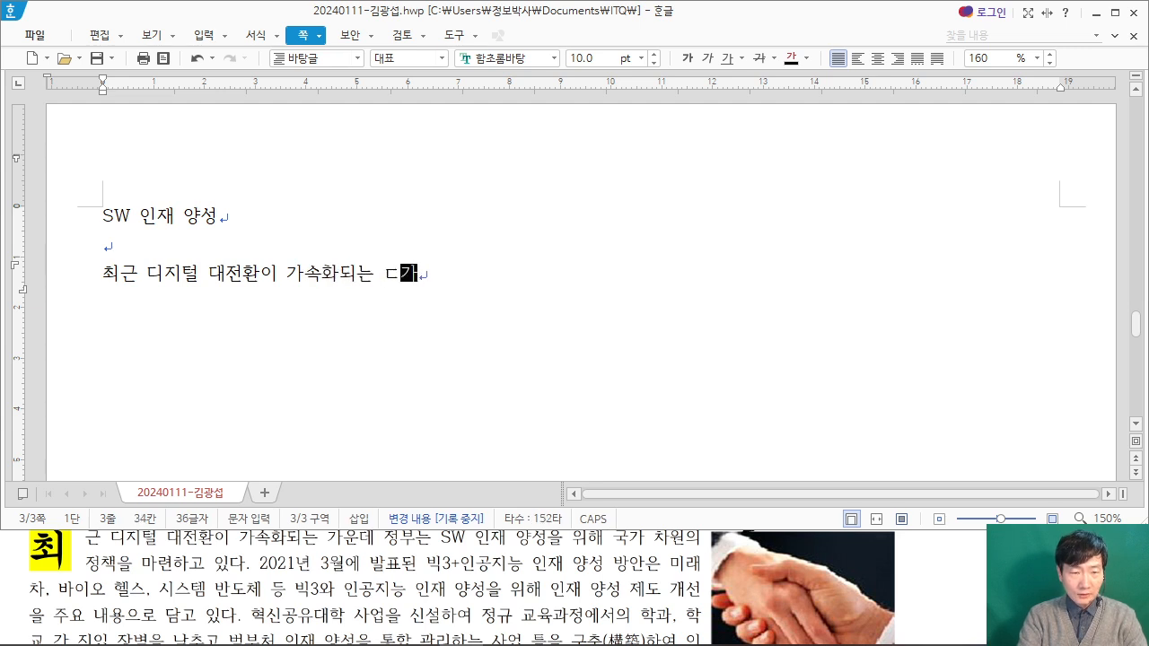
pyautogui.press('BackSpace')
pyautogui.press('BackSpace')
pyautogui.write('가운데 ')
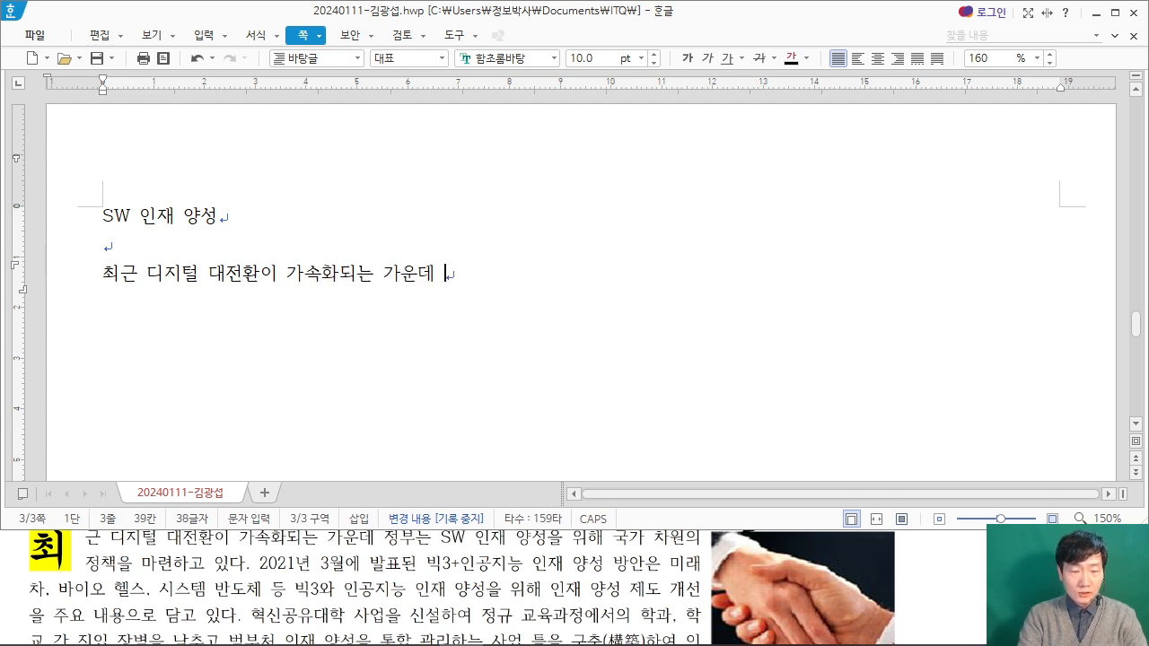
pyautogui.write('정부는 SW 인재 ')
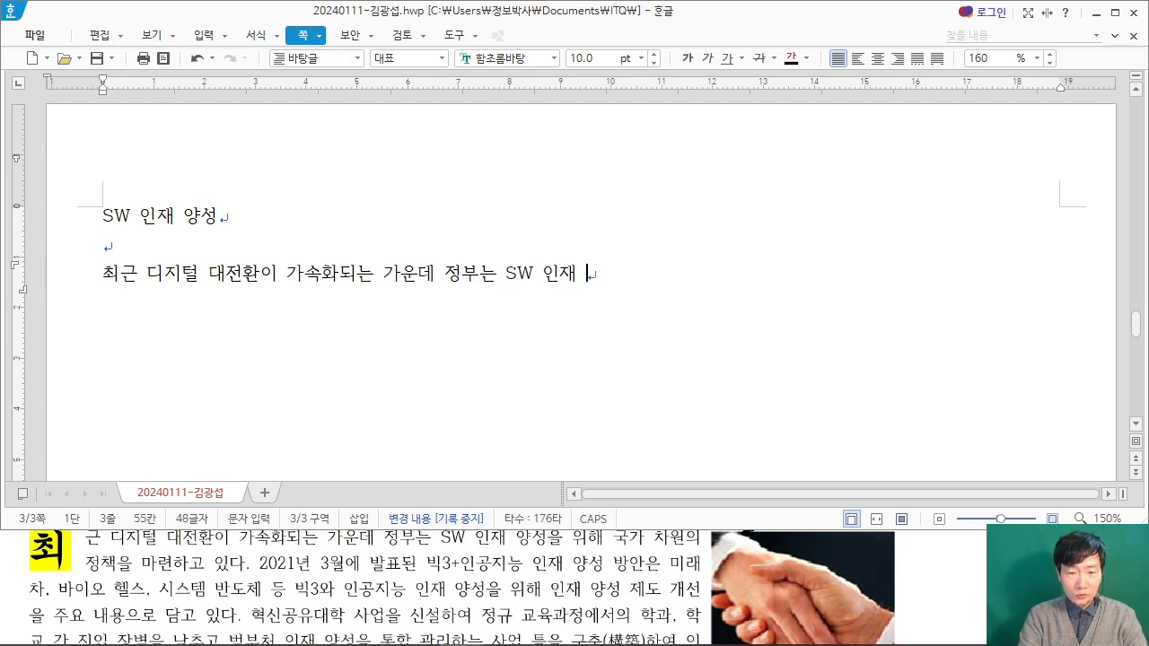
pyautogui.write('양성을 위해 국가')
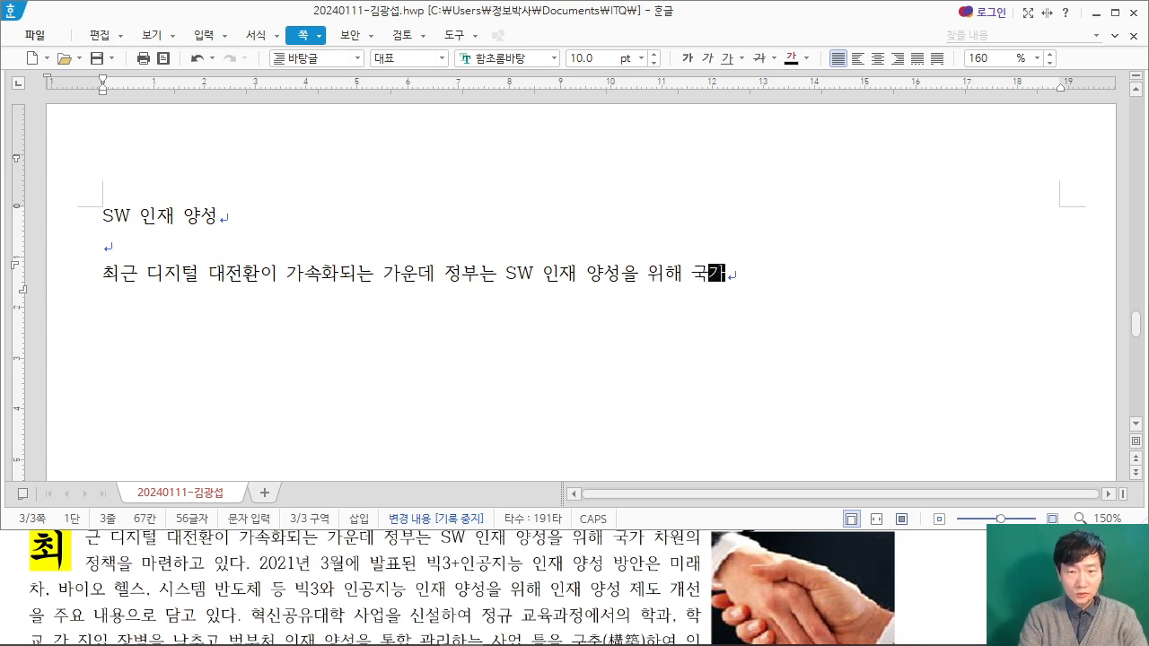
pyautogui.write(' 차원의 ')
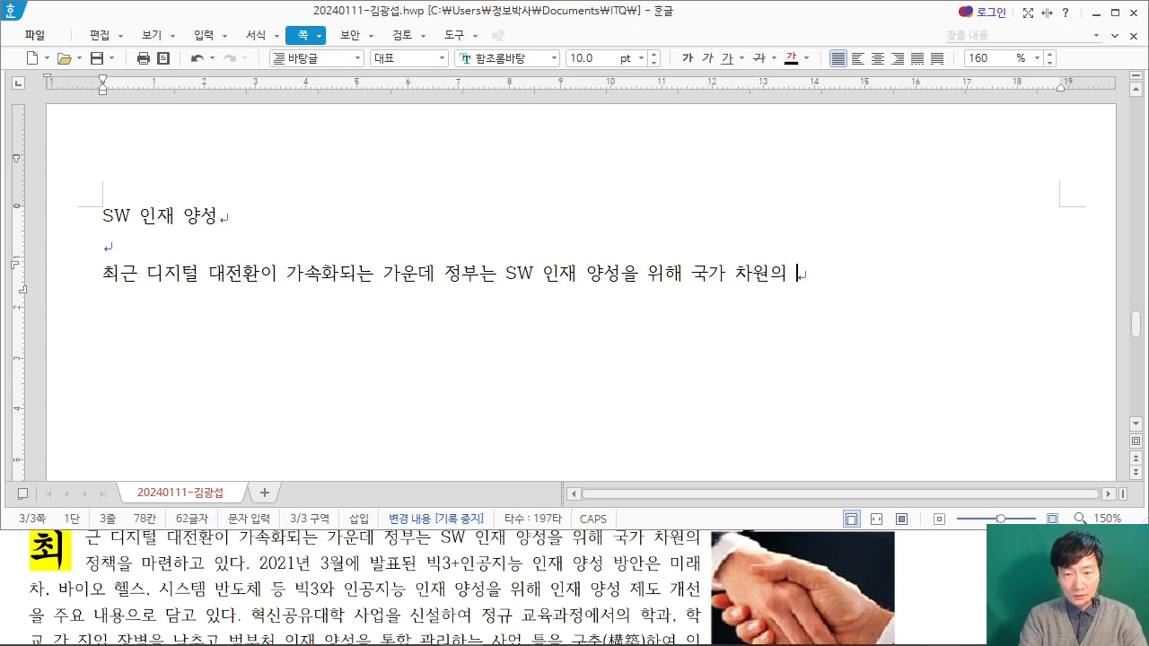
pyautogui.write('정책')
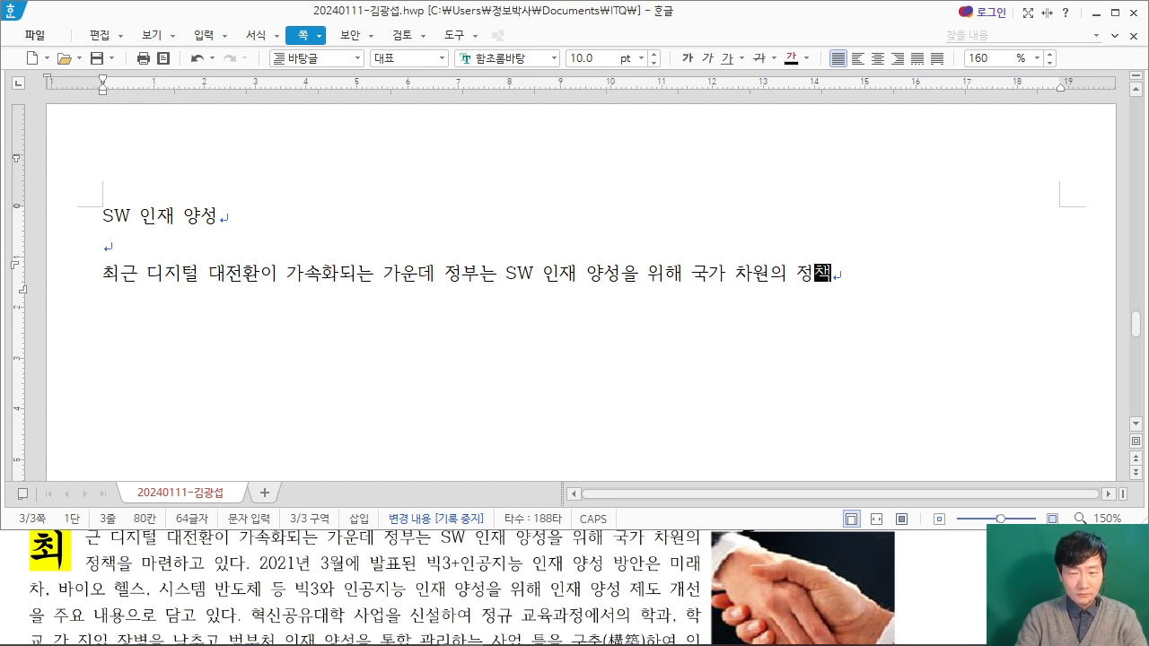
# Step: Complete the first body sentence with "정부는 SW 인재 양성을 위해 국가 차원의 정책을 마련하고 있다."
pyautogui.write('을 마련하고 ')
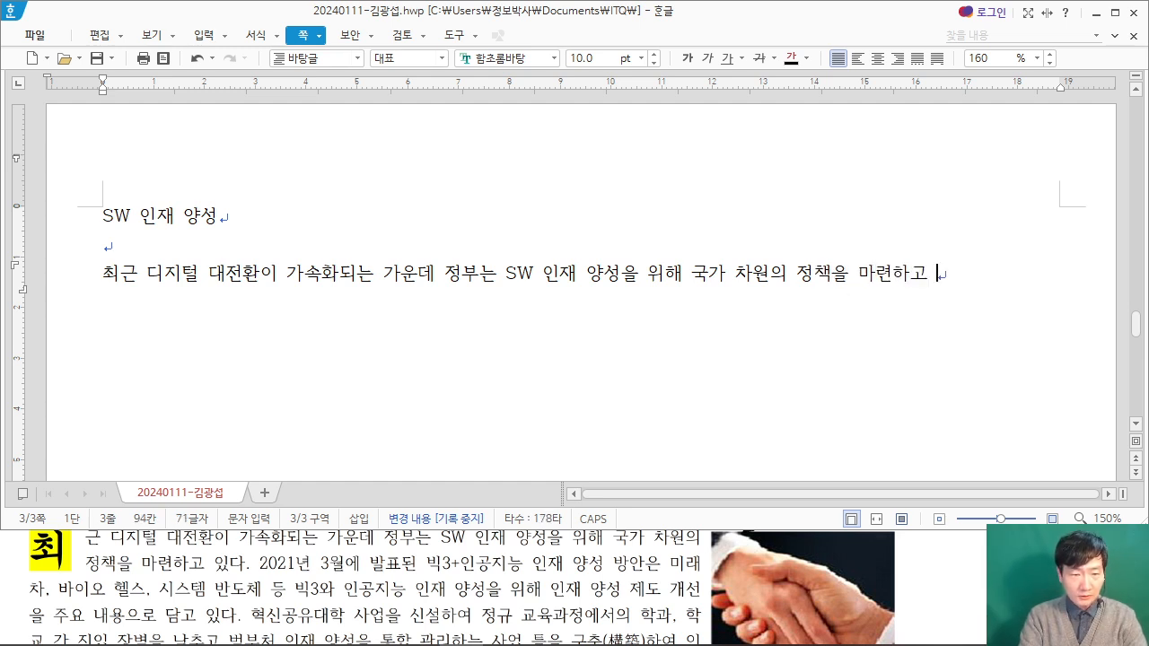
pyautogui.write('있다. 2')
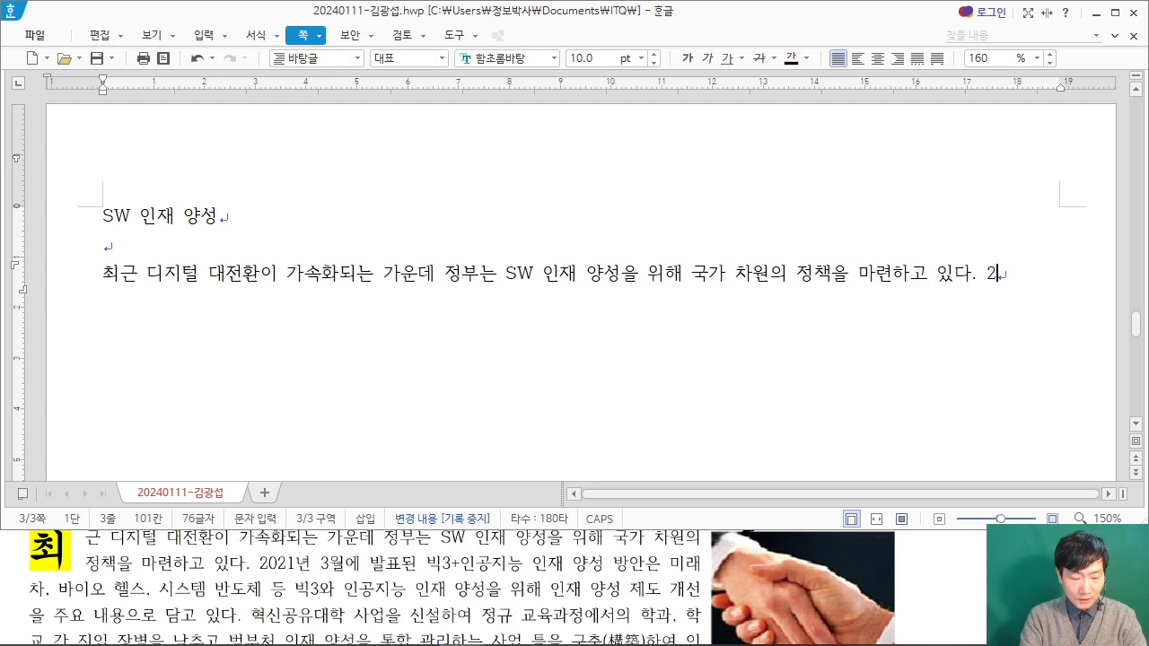
pyautogui.write('021년 3월에 발표')
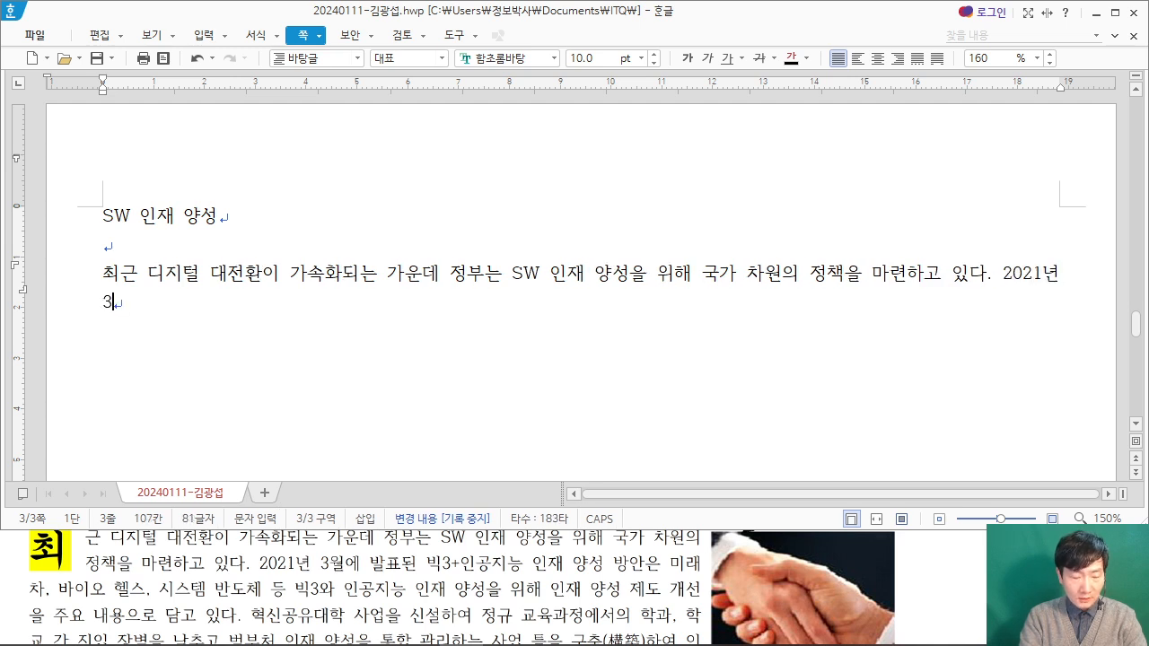
pyautogui.write('된 ')
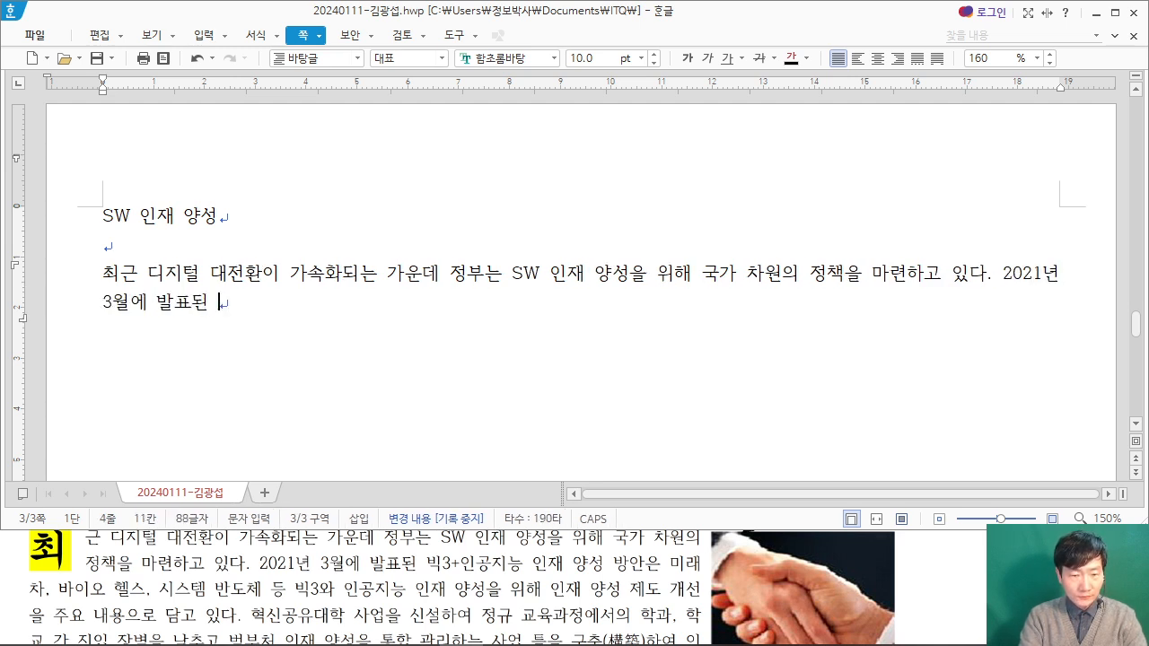
pyautogui.write('빅3+')
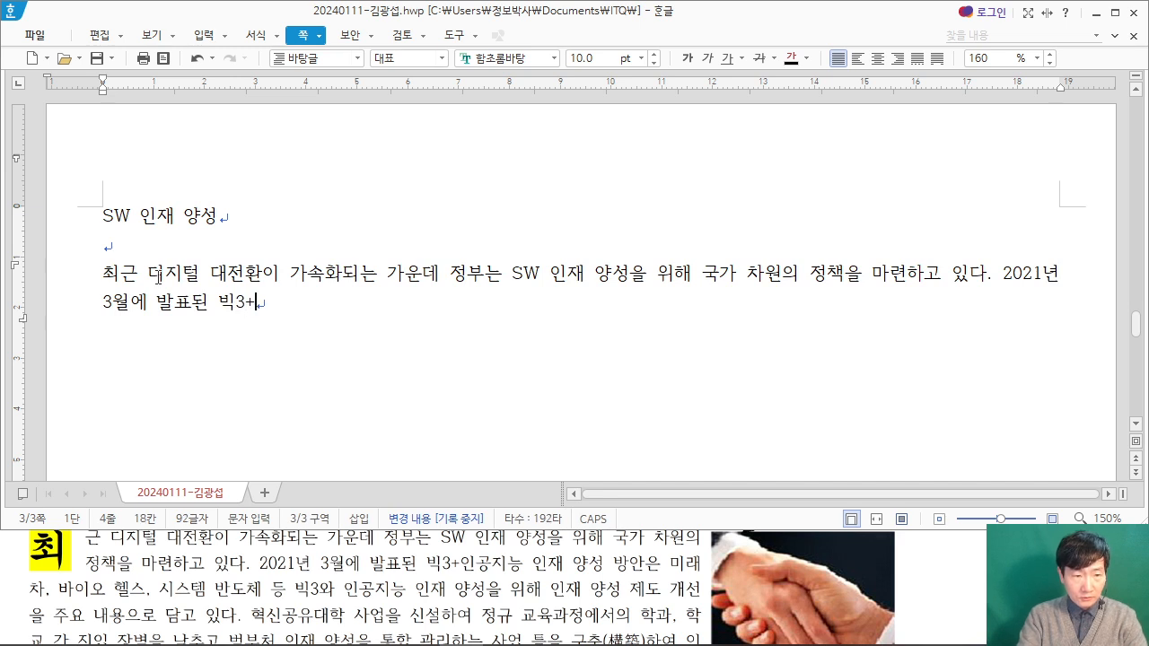
pyautogui.write('인공지능 ㅇ인재 양치')
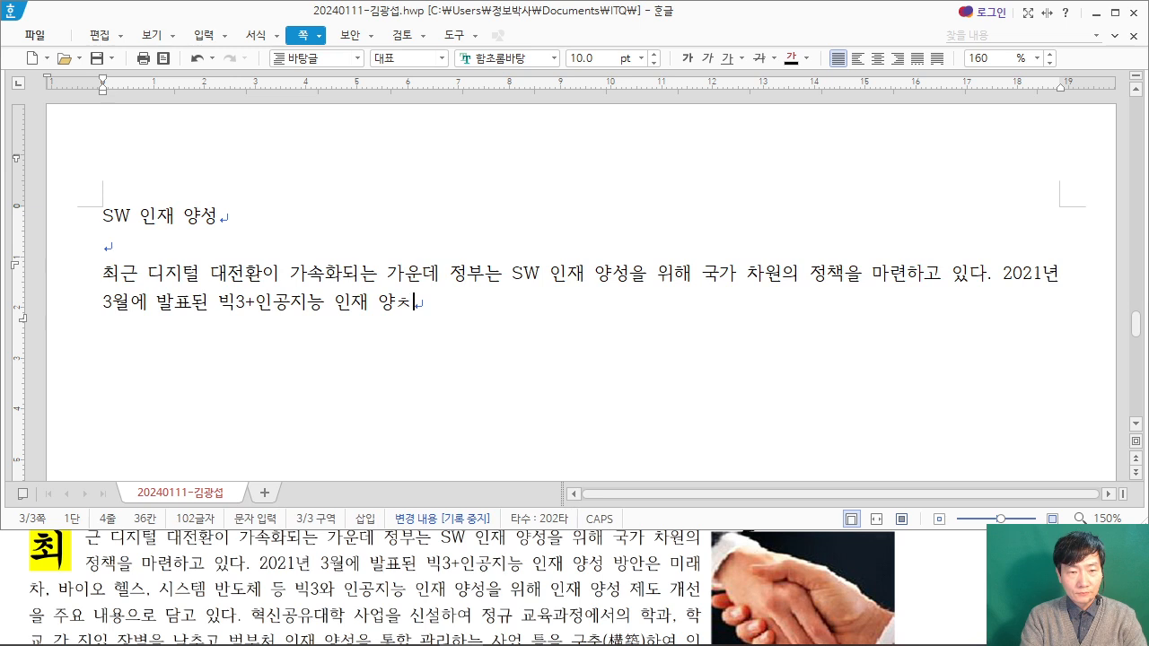
pyautogui.write(' 방안은 미래')
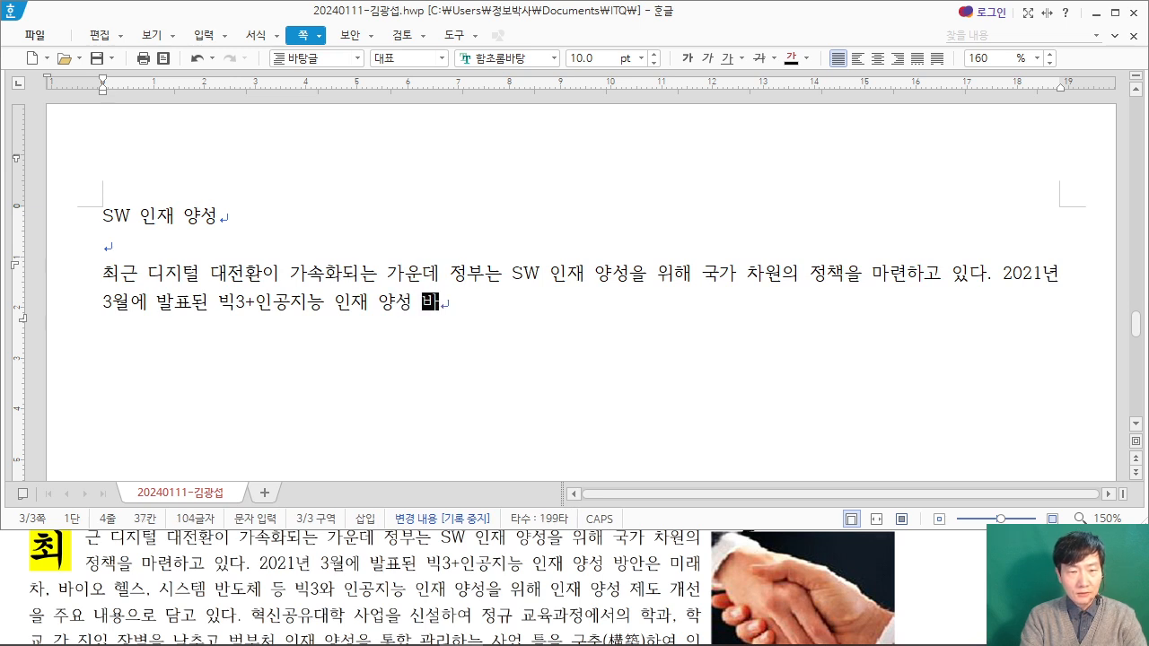
pyautogui.write('차')
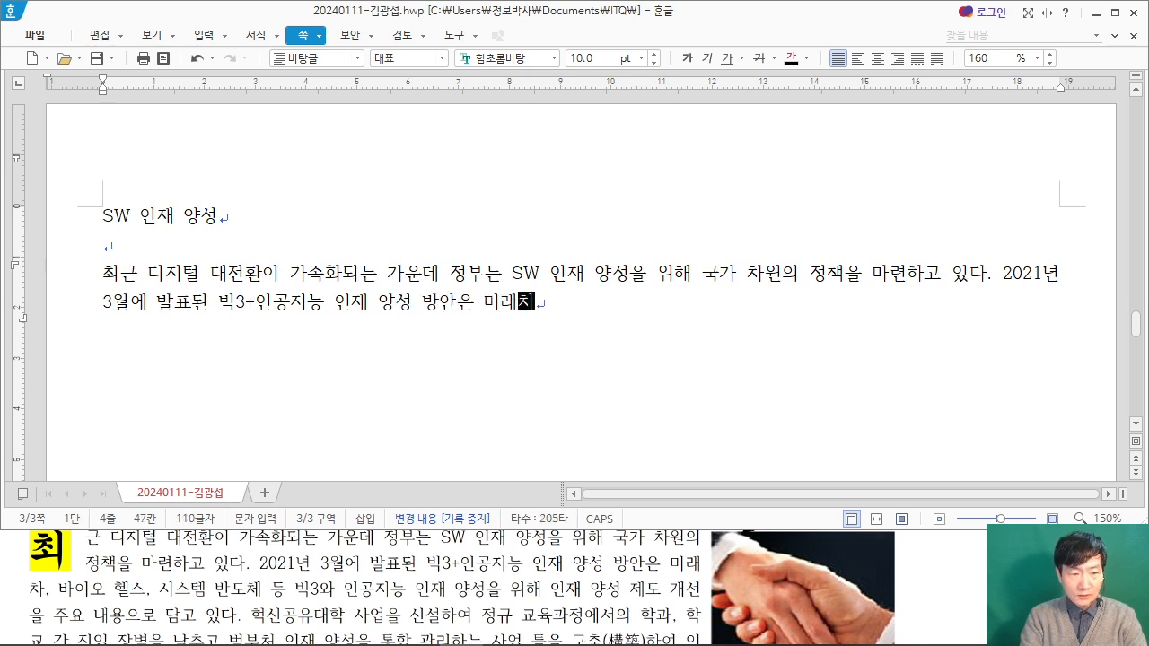
pyautogui.write(', 바이오 헬스')
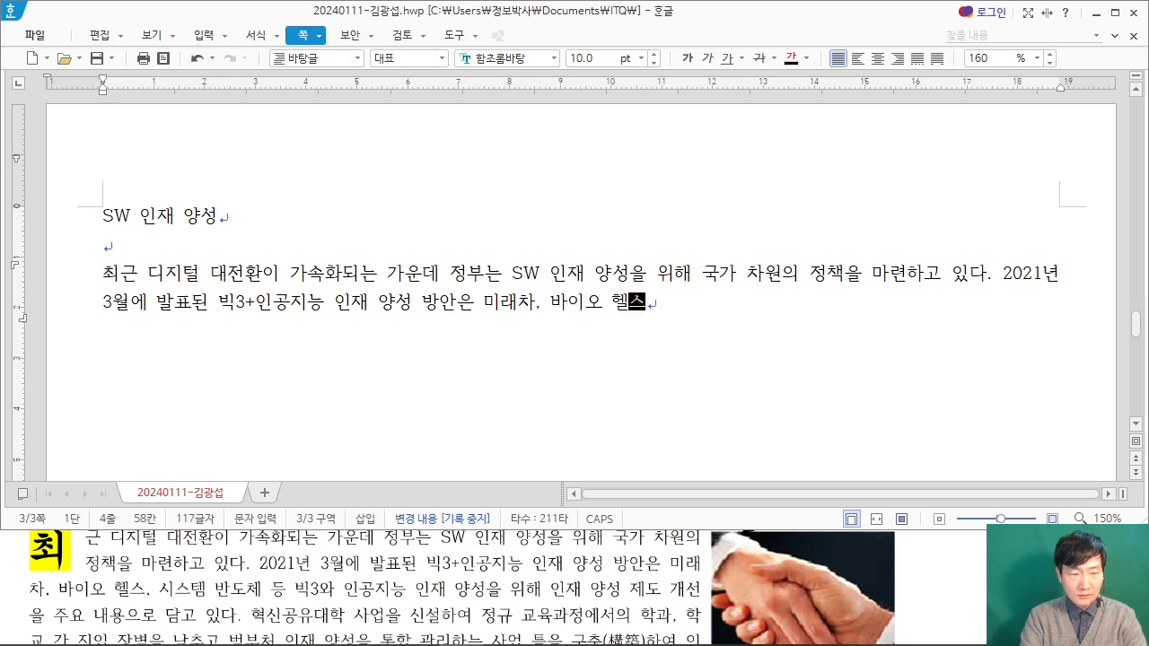
pyautogui.write(', 시스템 ')
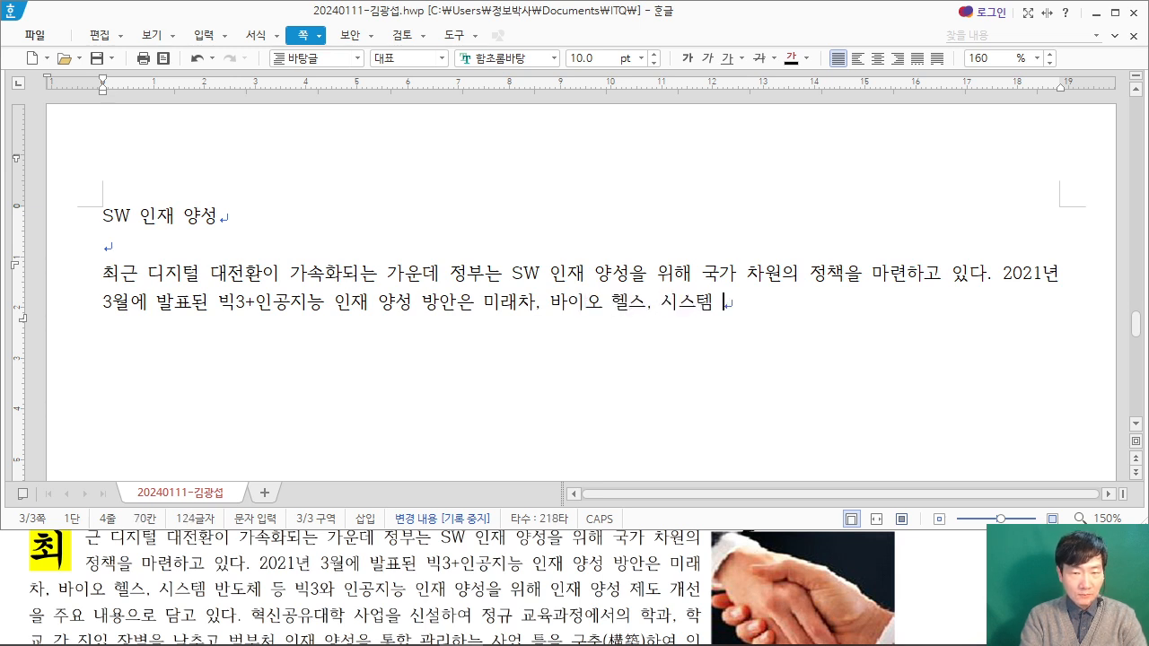
pyautogui.write('반도체 등 ')
pyautogui.write('빅3와 ')
pyautogui.write('인공지능 인재 ')
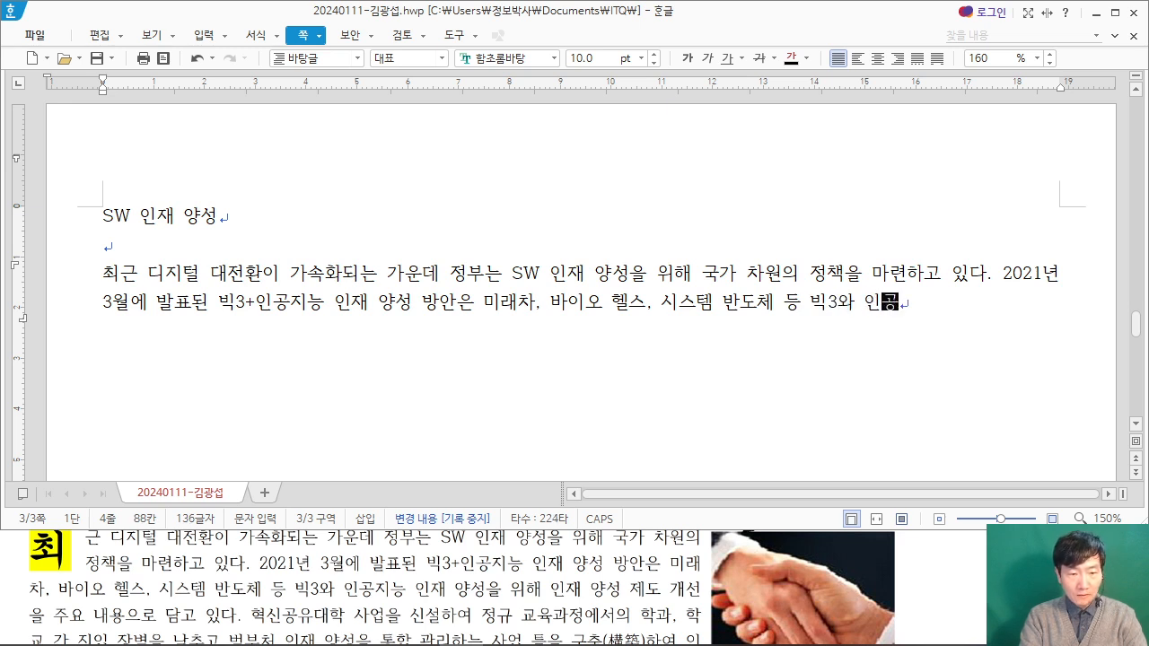
pyautogui.write('양')
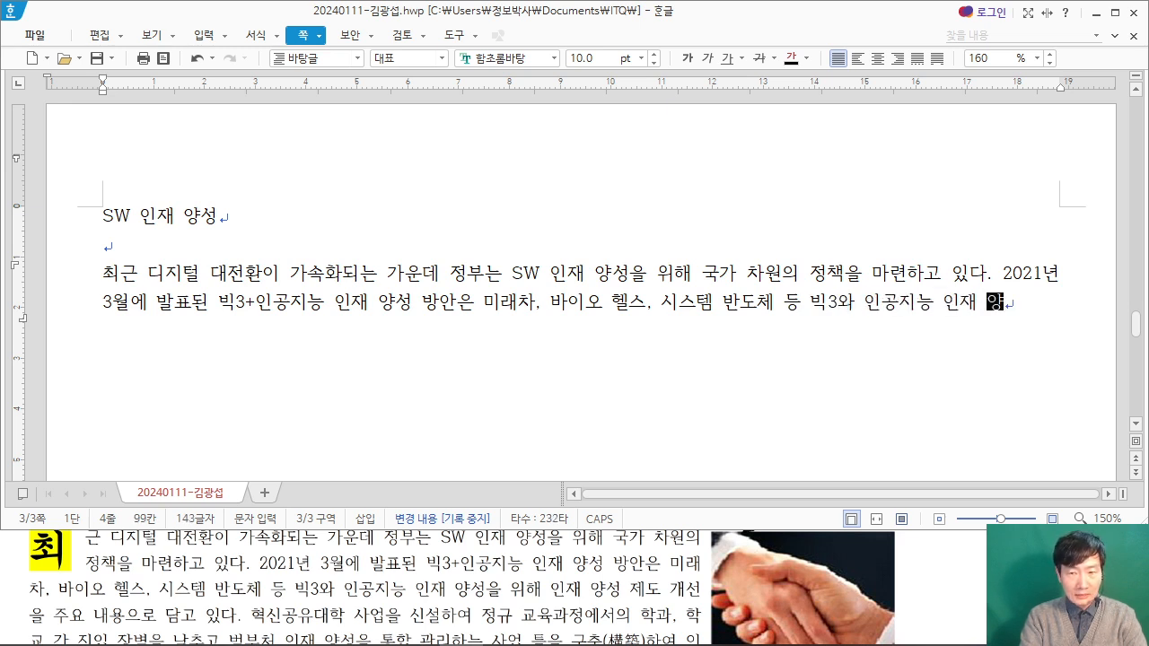
pyautogui.write('성을 위해 인')
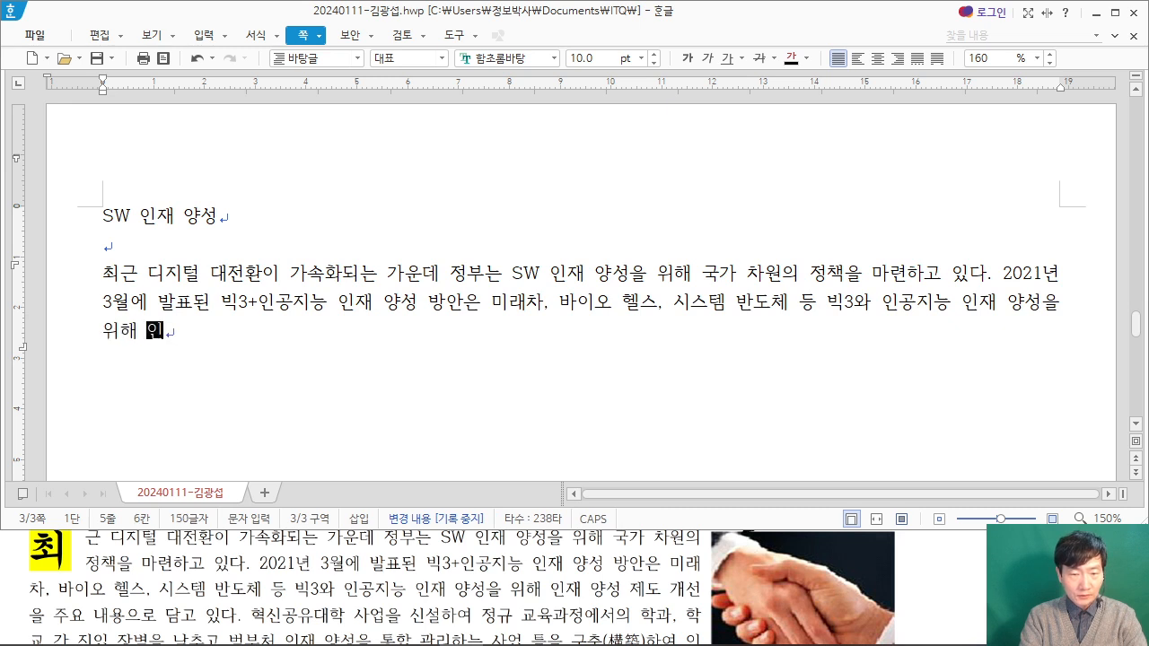
pyautogui.write('재 양성 제도 개선을 주요 내')
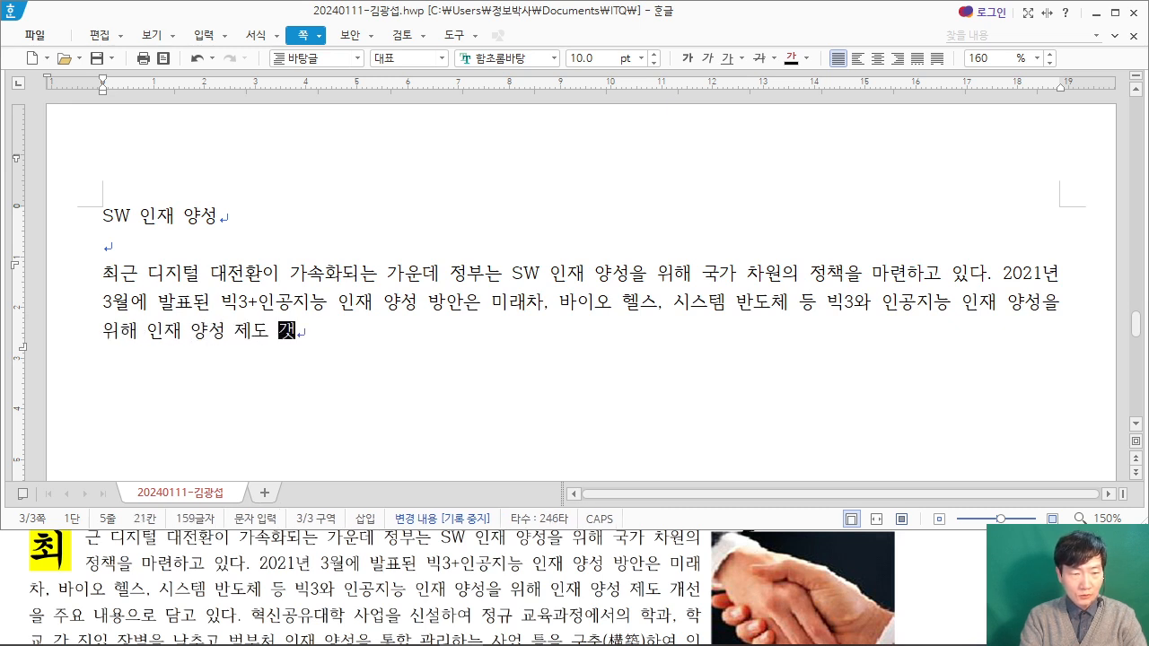
pyautogui.write('용으')
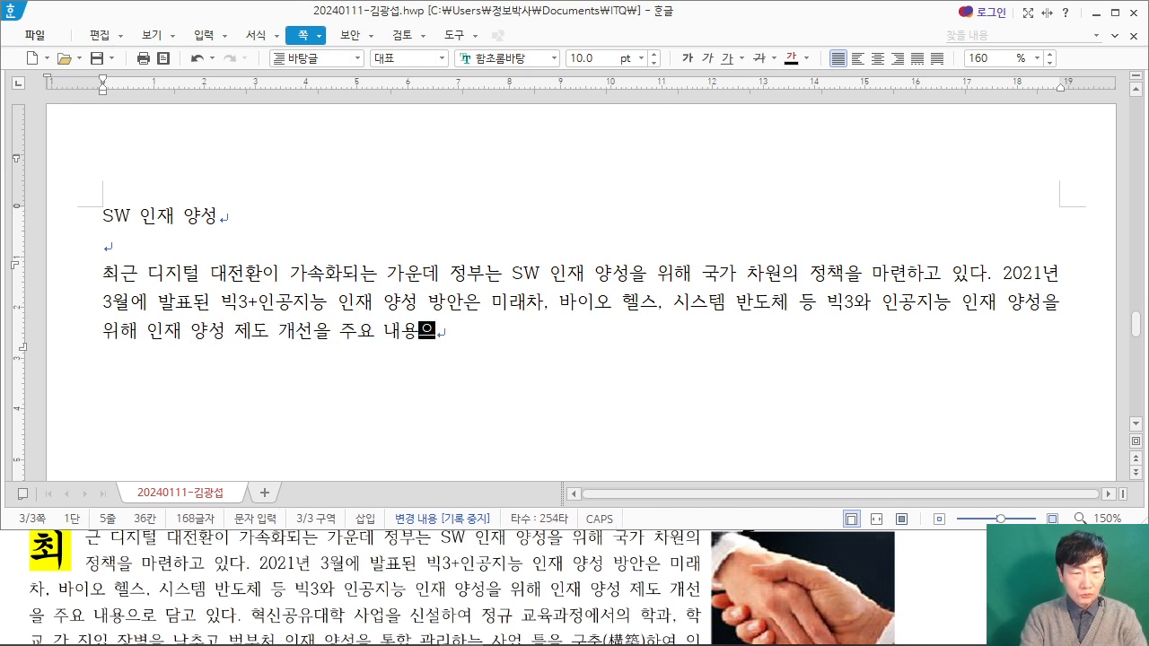
pyautogui.write('로 담고 있다. ')
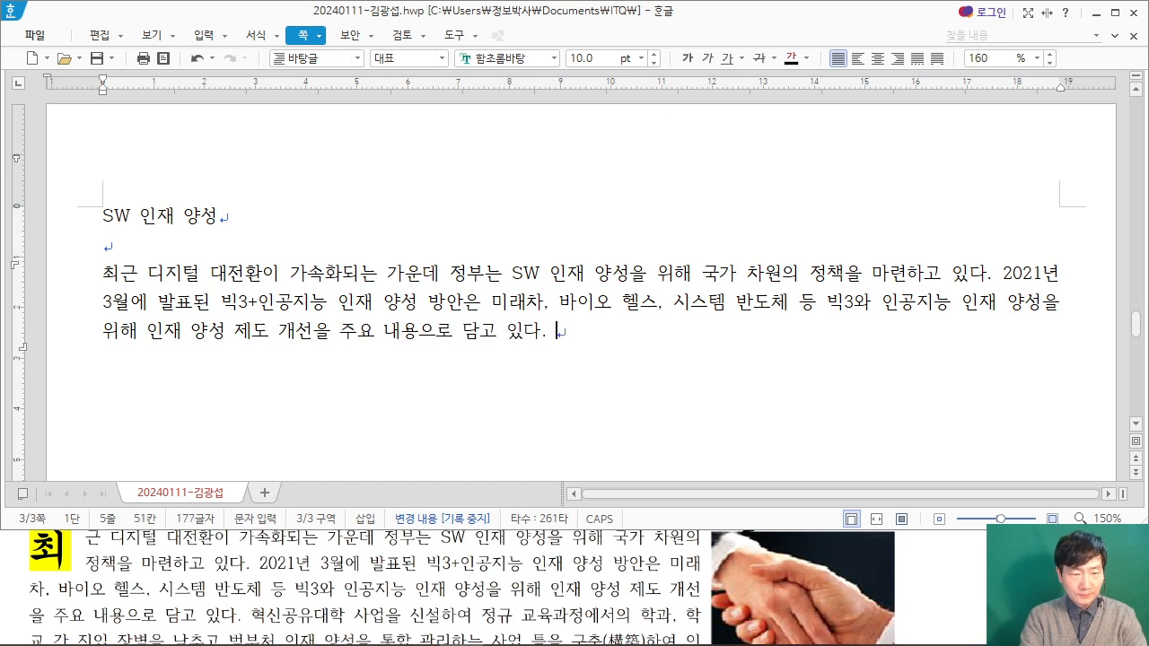
pyautogui.write('혁신')
pyautogui.write('공유대')
pyautogui.write('학 사업을 신설하여 ')
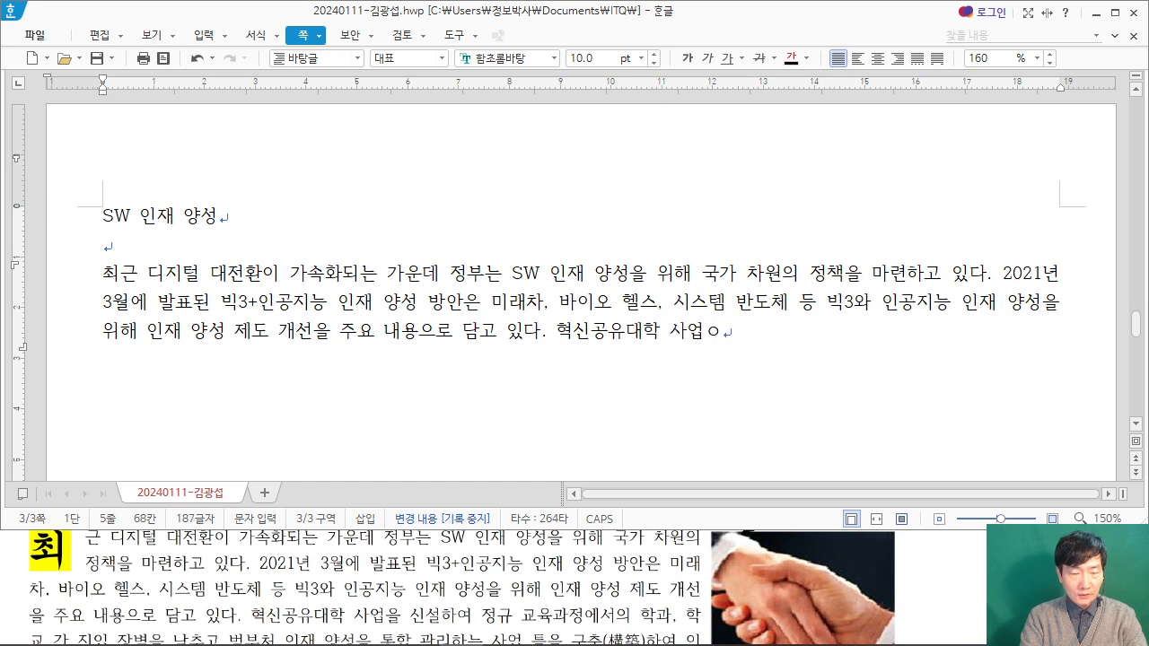
pyautogui.write('정')
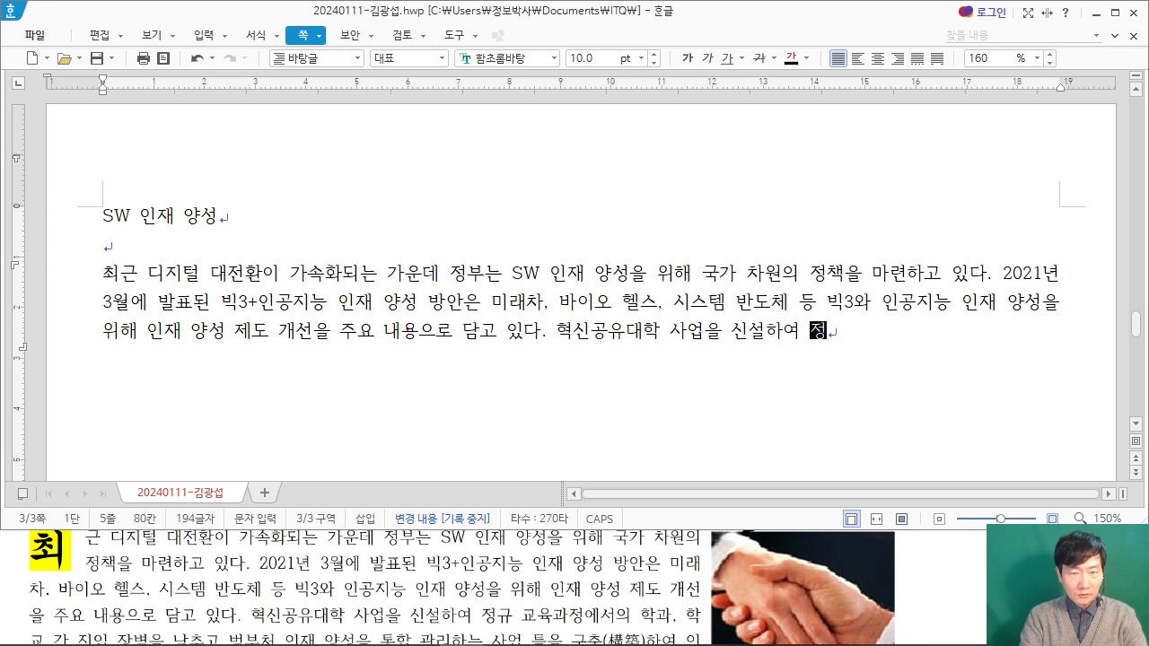
pyautogui.write('규 교육과정')
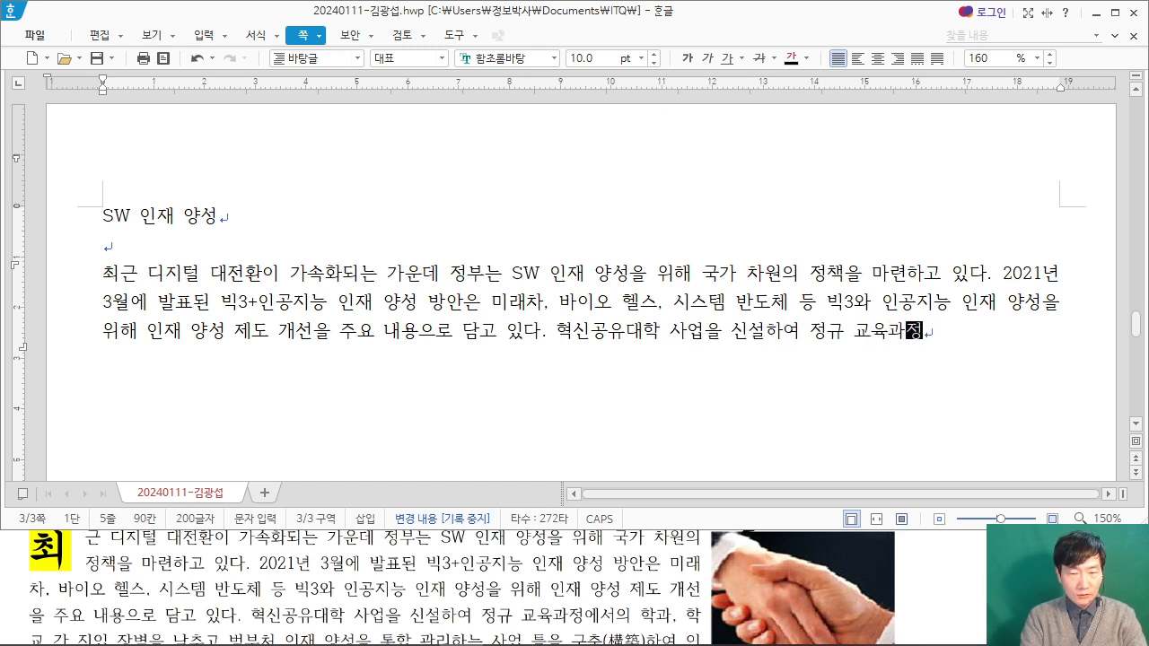
pyautogui.write('에서의 학과, 학교')
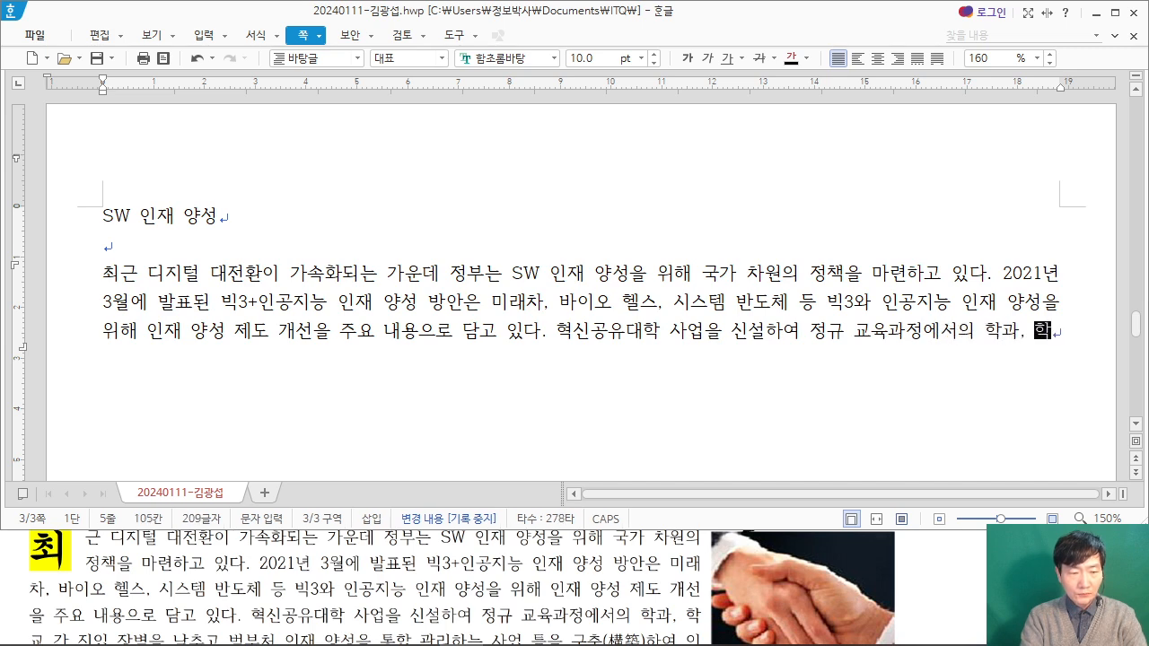
# Step: Bring the rest of the exam PDF paragraph into view and continue the third body sentence with "간 진입 장벽을 낮추고"
pyautogui.click(90, 588)
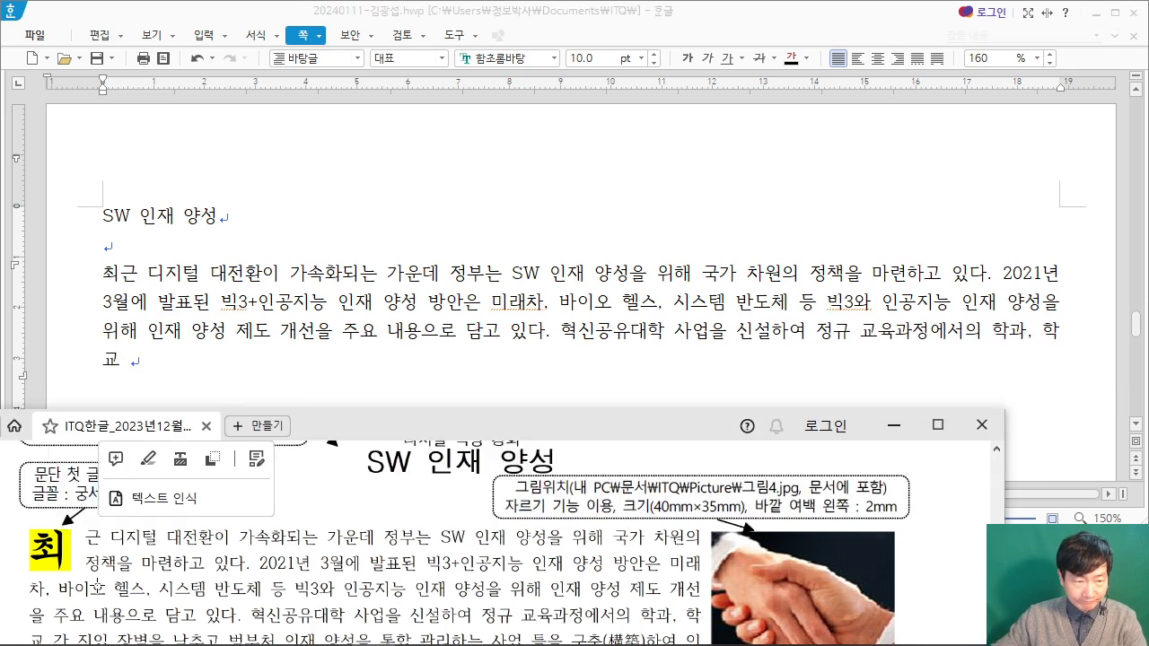
pyautogui.scroll(-1, 93, 590)
pyautogui.scroll(-1, 93, 590)
pyautogui.click(87, 588)
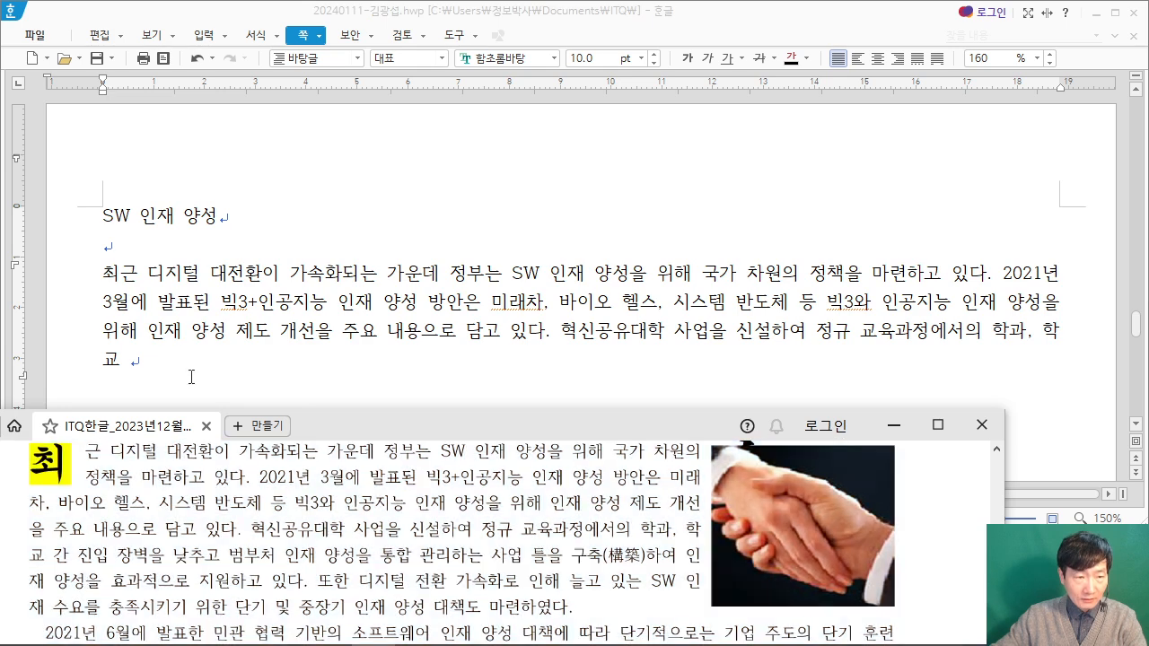
pyautogui.click(165, 355)
pyautogui.write('간 진입 장벽')
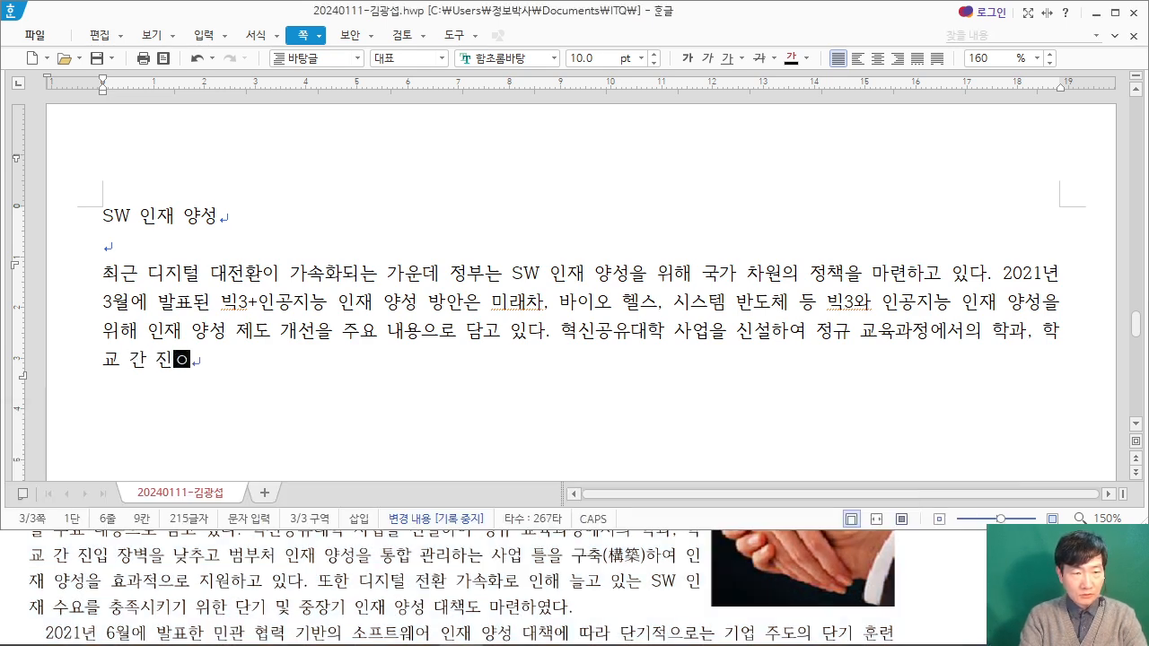
pyautogui.write('을 ㄴ')
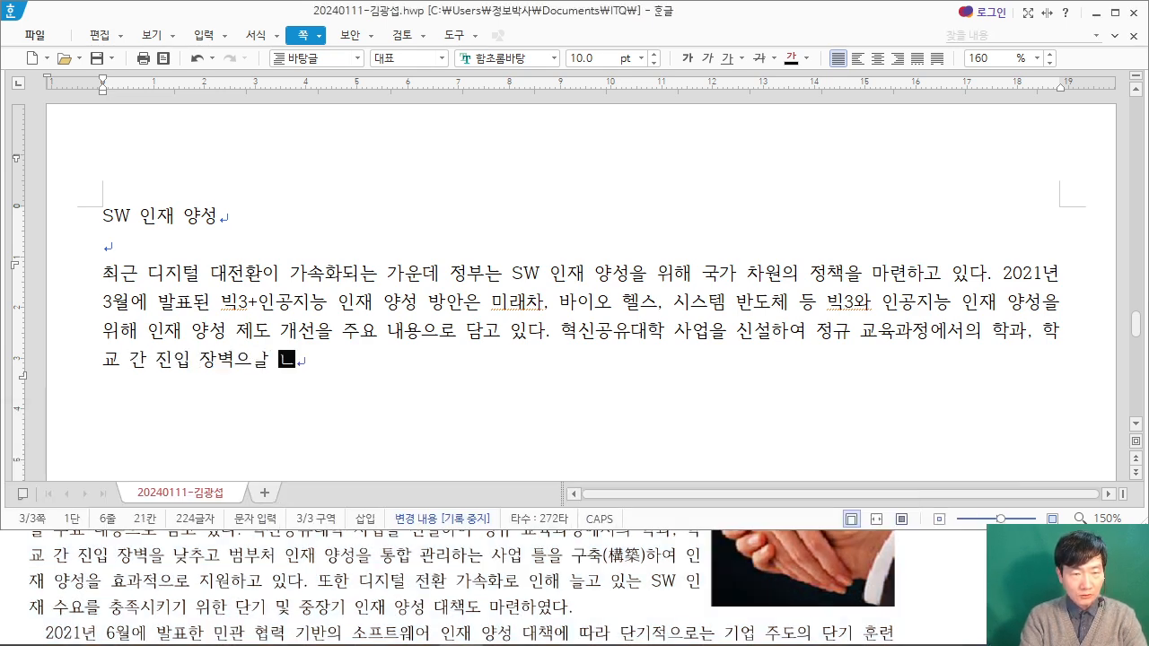
pyautogui.press('BackSpace')
pyautogui.write('을 낮추고')
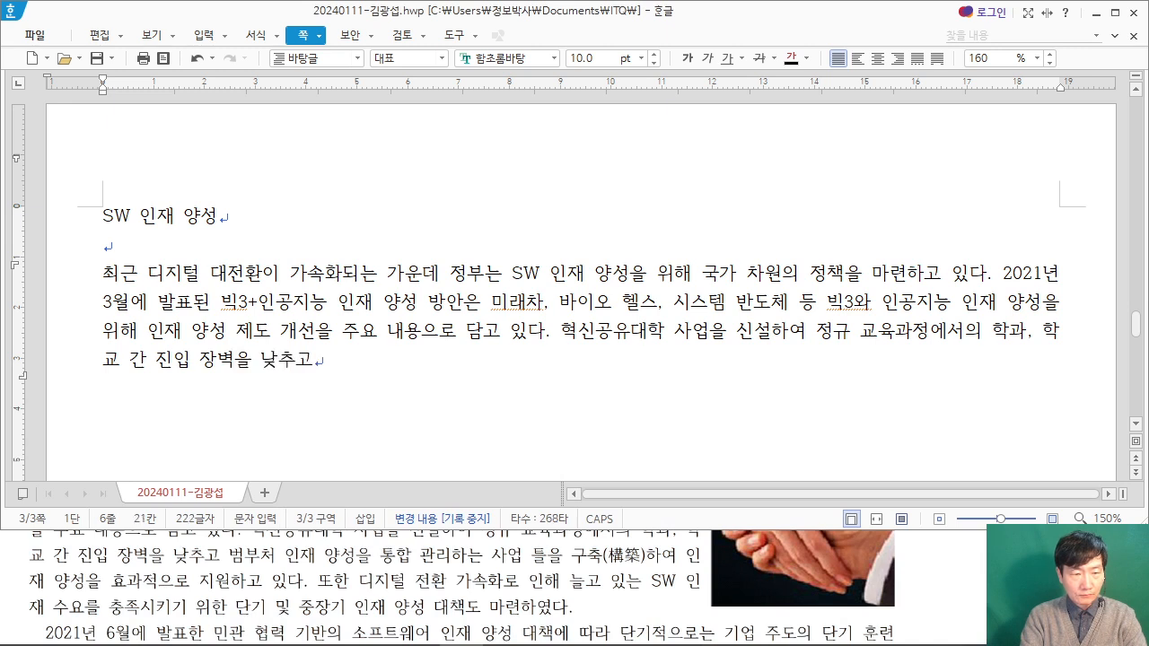
pyautogui.write(' ㅂ범부처 인재 양성을 통합 관리하는 사업 ')
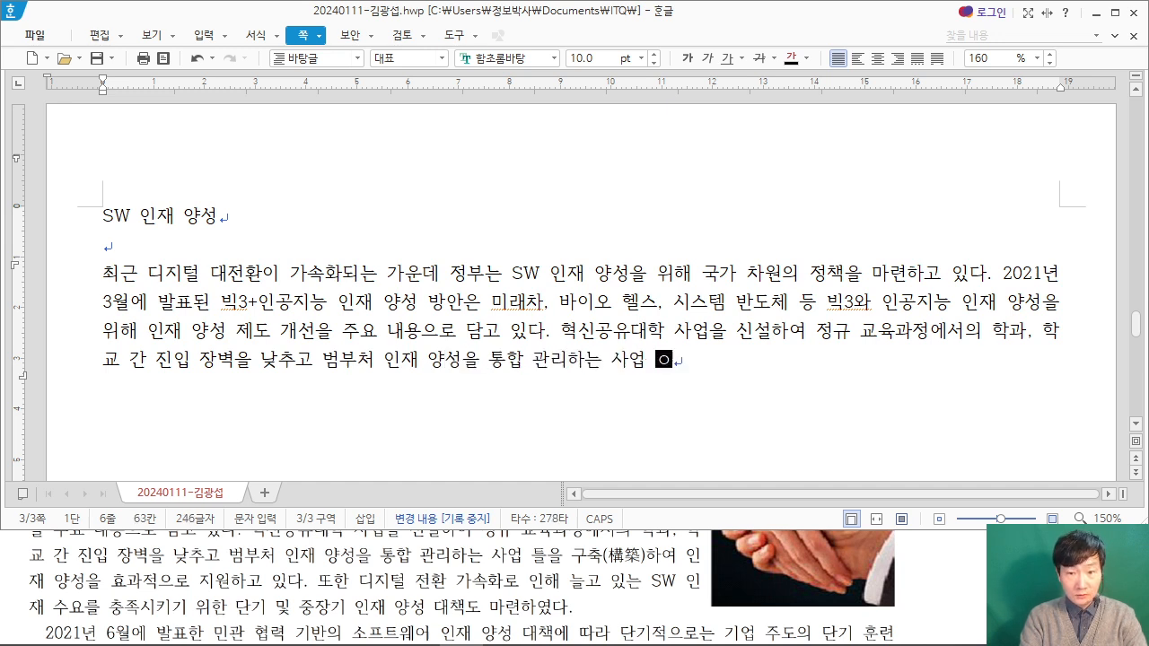
pyautogui.write('틀을 구축하여 ')
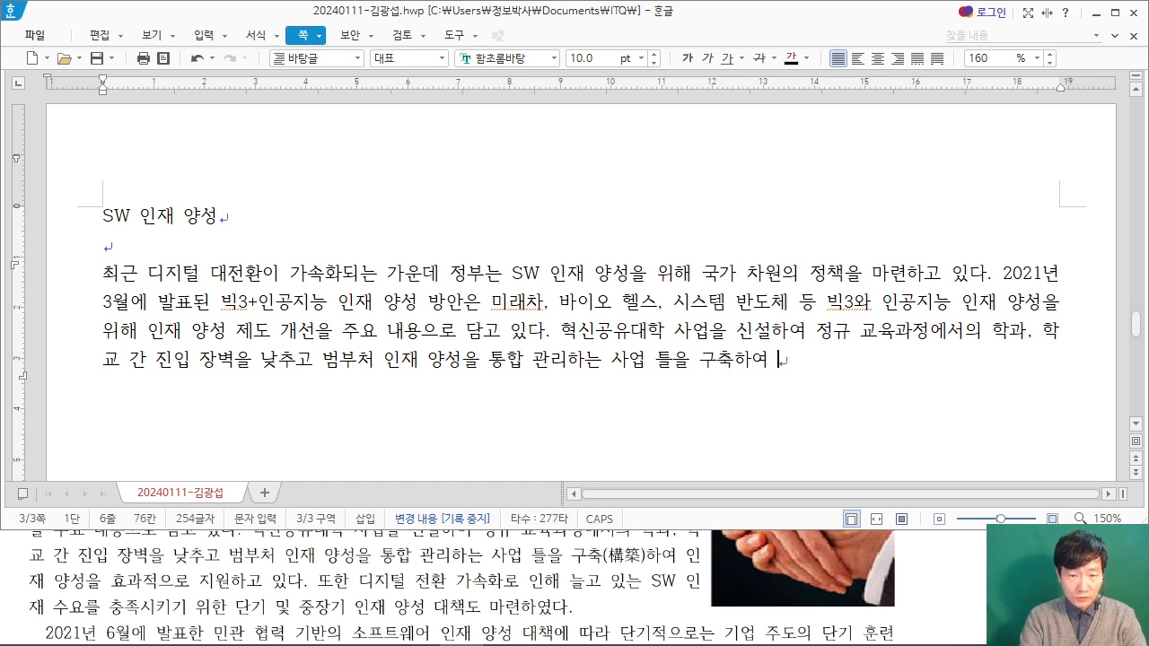
pyautogui.write('재 양성을효고')
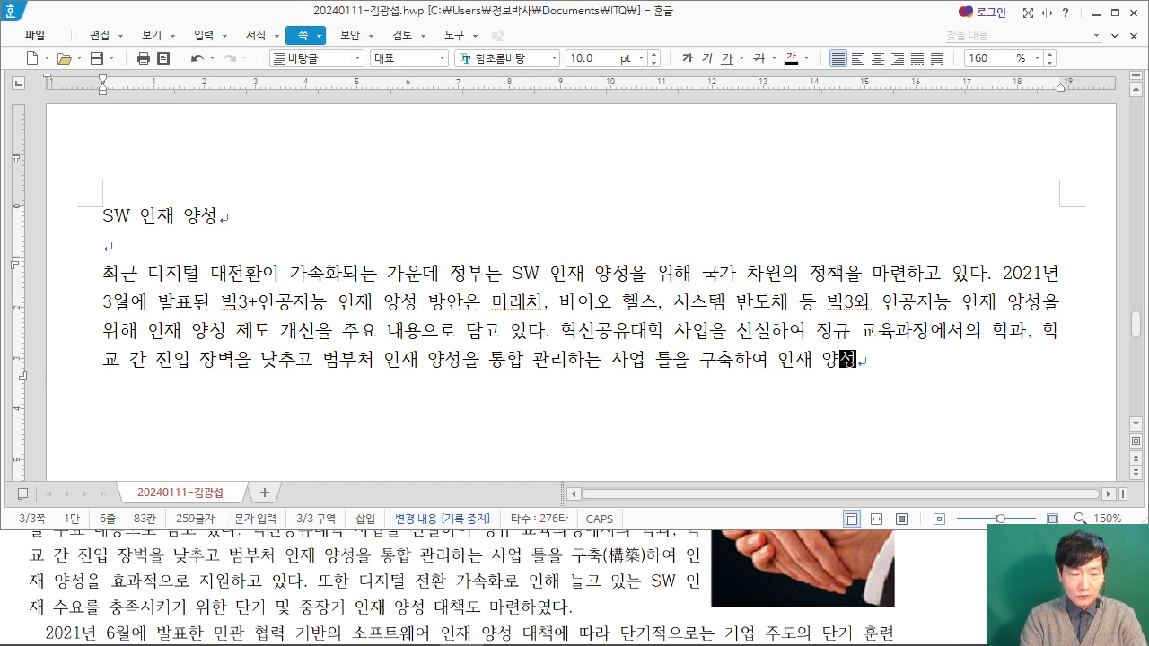
# Step: Finish the third body sentence with "인재 양성을 효과적으로 지원하고 있다."
pyautogui.press('BackSpace')
pyautogui.press('BackSpace')
pyautogui.write('효과적으로 ')
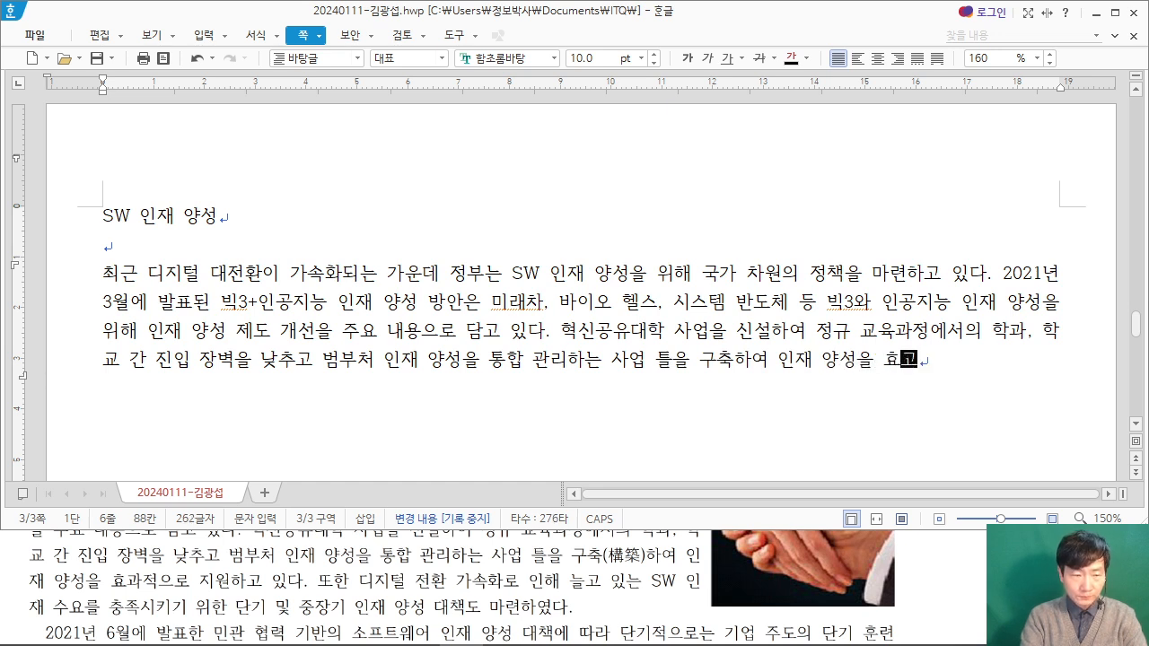
pyautogui.write('지원하고 있다.')
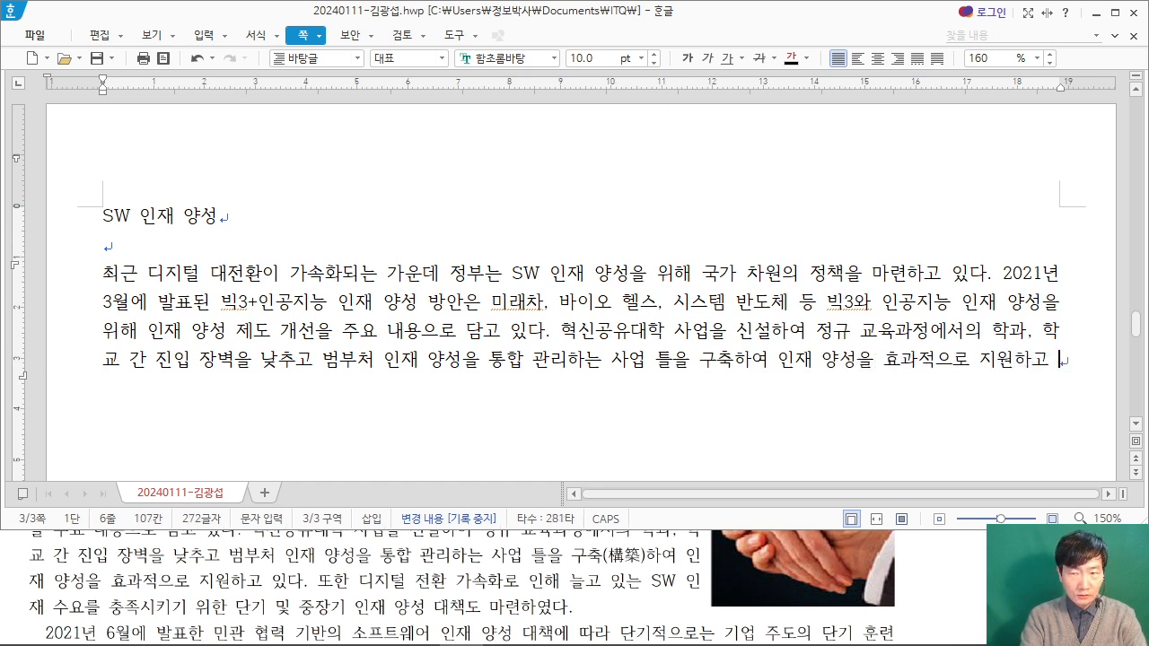
pyautogui.write(' 또')
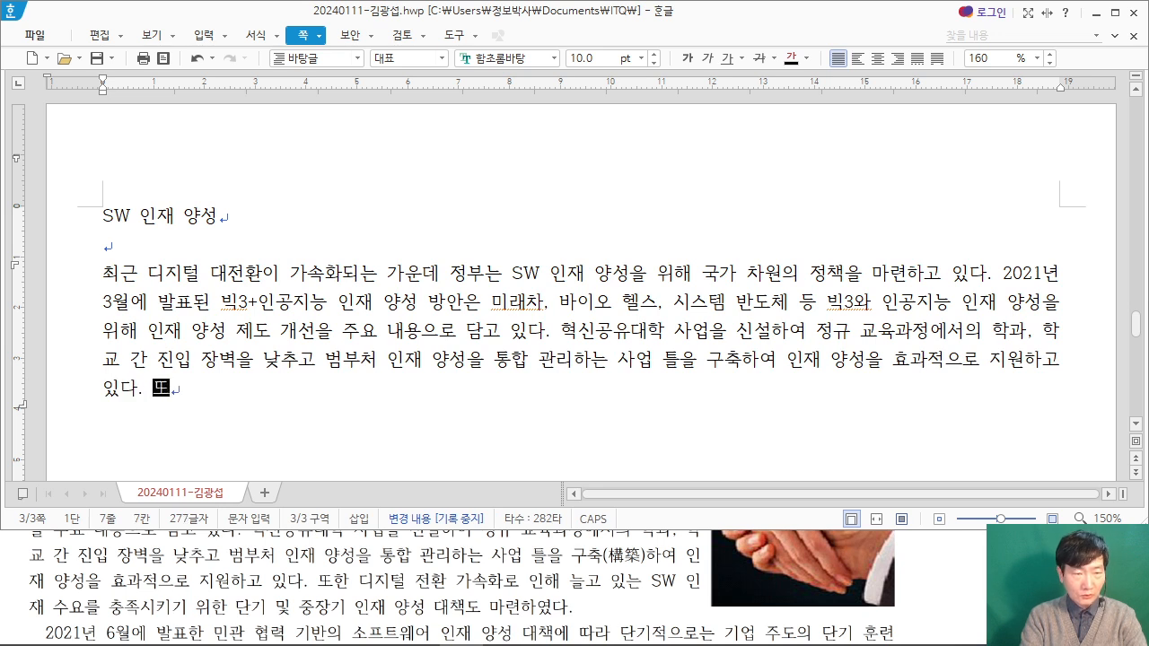
pyautogui.write('한 디지털 전환 가소')
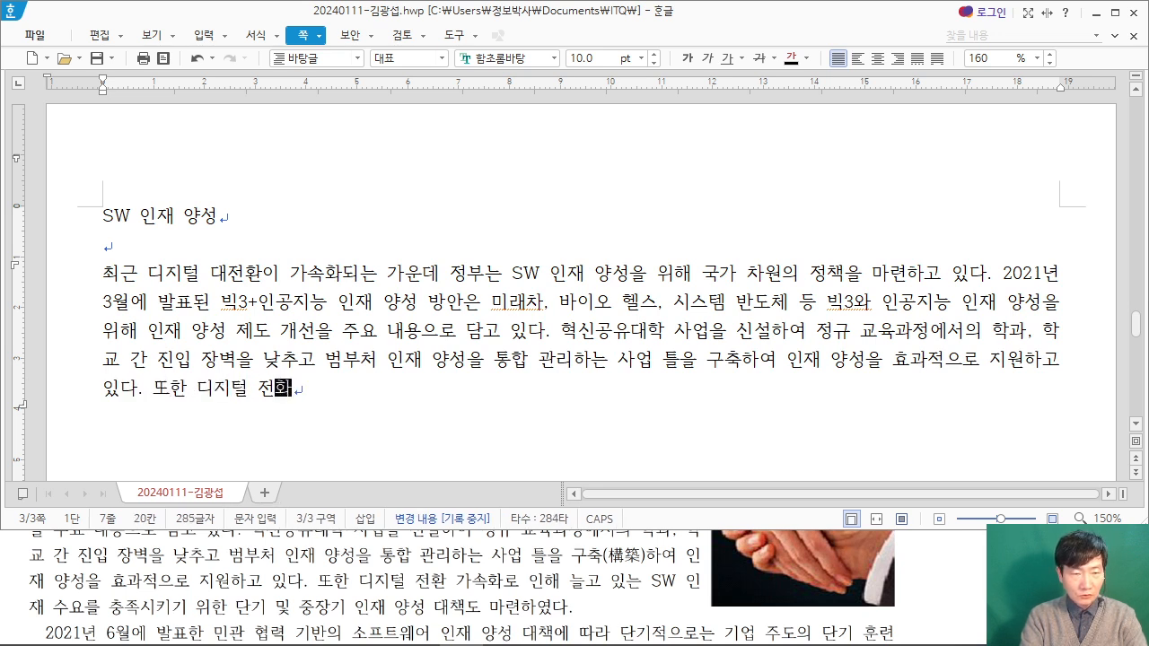
# Step: Start the fourth body sentence with "또한 디지털 전환 가속화로 인해 늘고 있는 SW 인재 수요를"
pyautogui.write('화로 이')
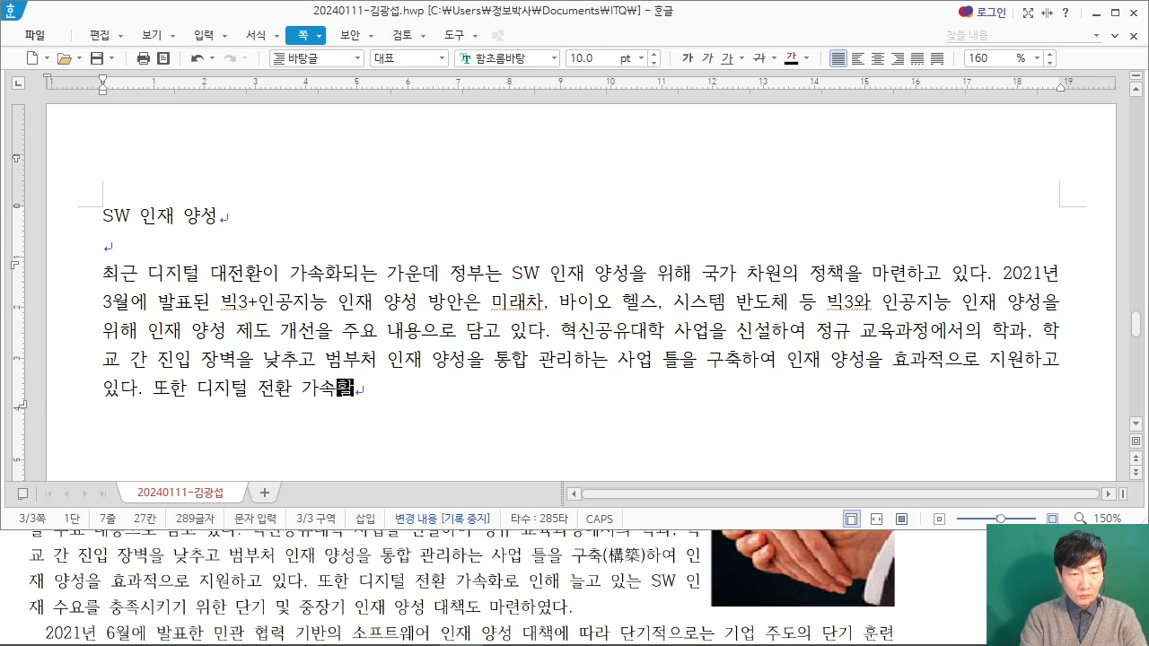
pyautogui.write('해 ')
pyautogui.write('늘고 있ㄴ')
pyautogui.write('ㅡ SW 인재 수요를 충')
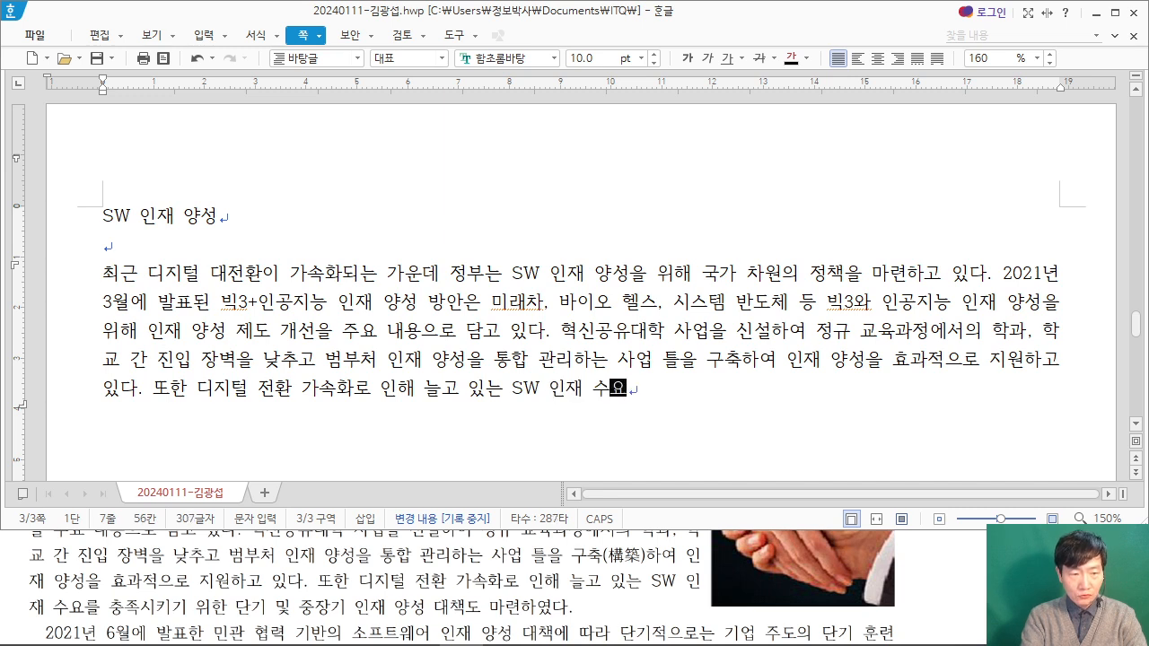
pyautogui.write('족시키')
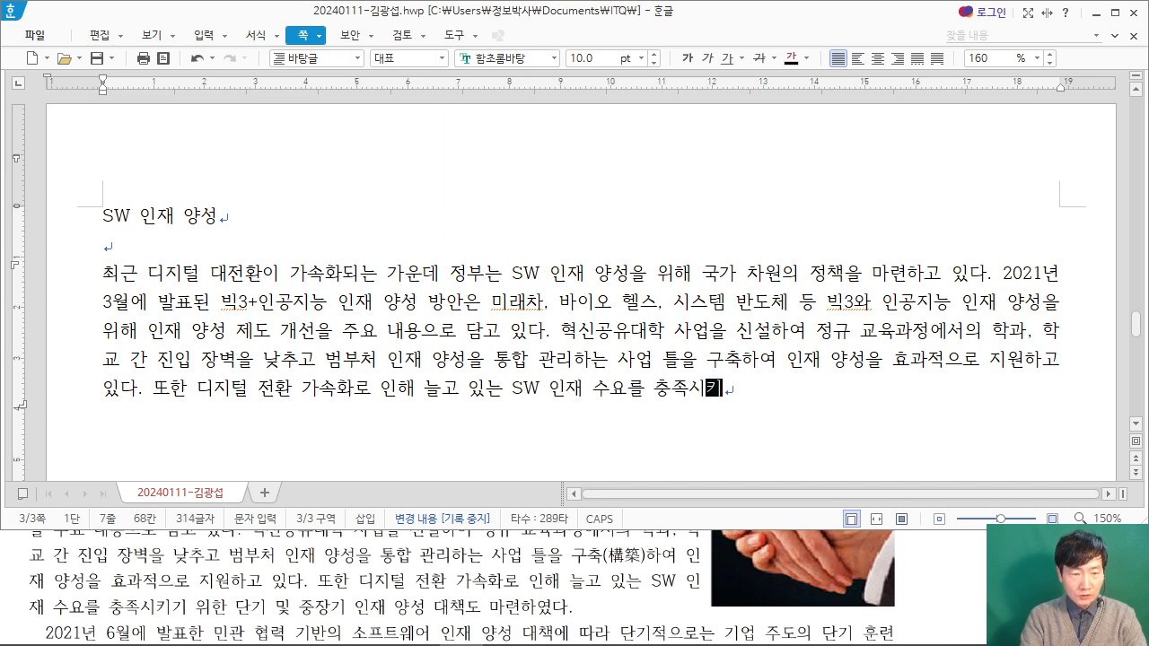
pyautogui.write('기 위한 단기 및')
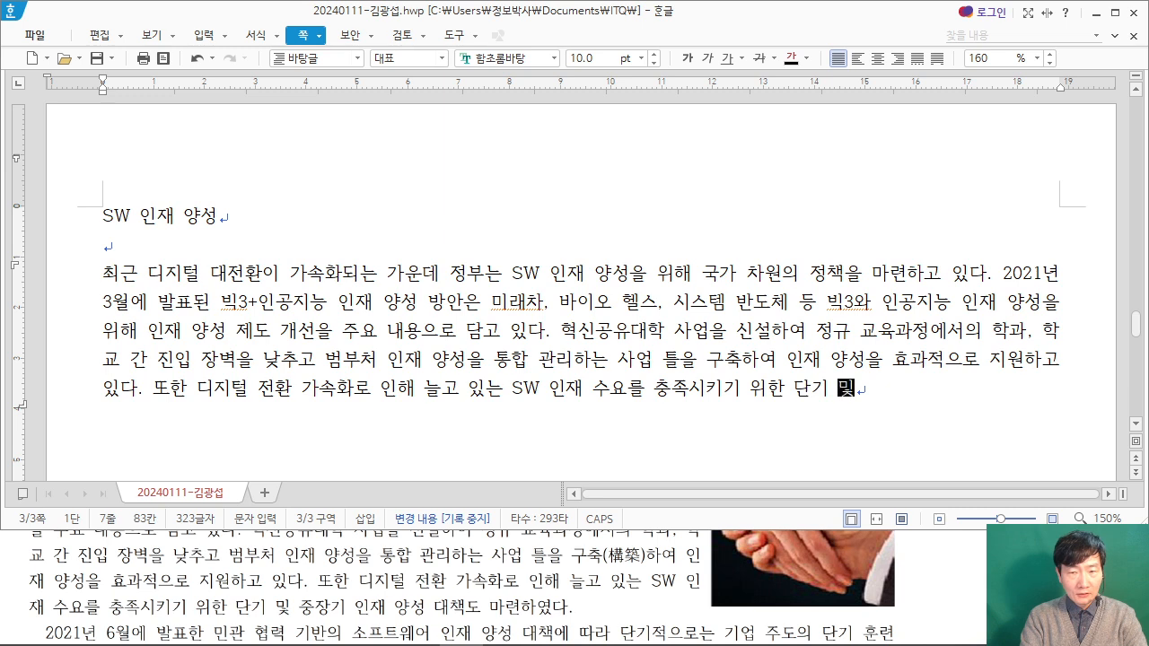
pyautogui.write(' 중자장기 인재 양성 댗')
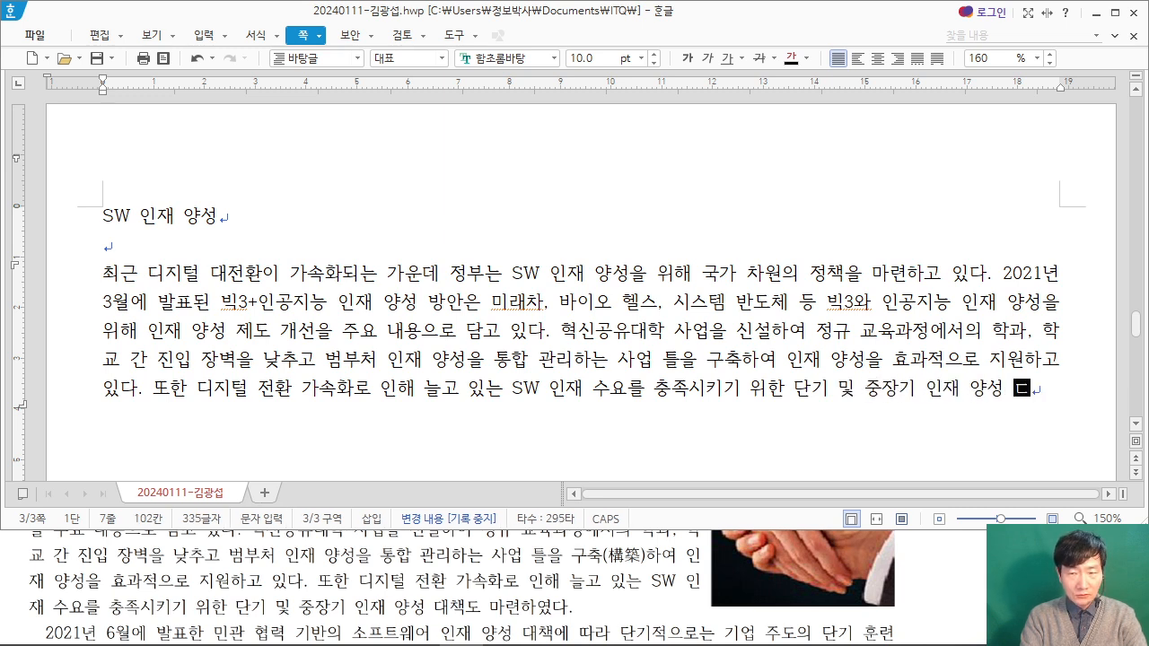
pyautogui.write('책도매')
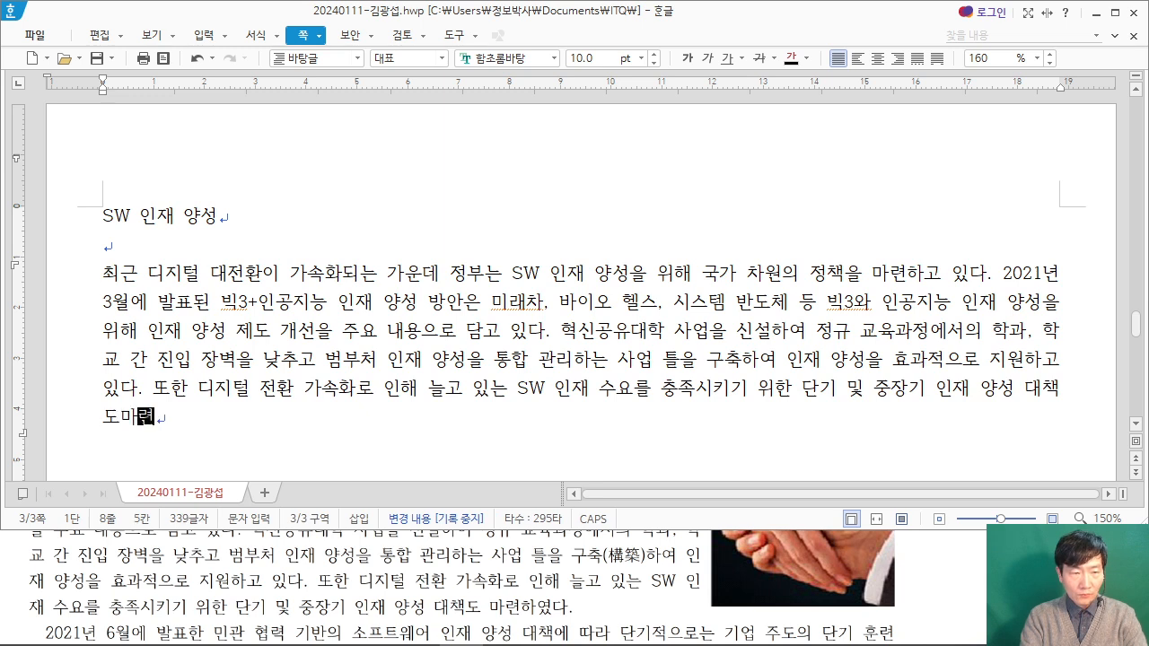
# Step: Finish the fourth body sentence with "충족시키기 위한 단기 및 중장기 인재 양성 대책도 마련하였다." and start an indented new paragraph
pyautogui.press('BackSpace')
pyautogui.write('마련하였다.')
pyautogui.press('Return')
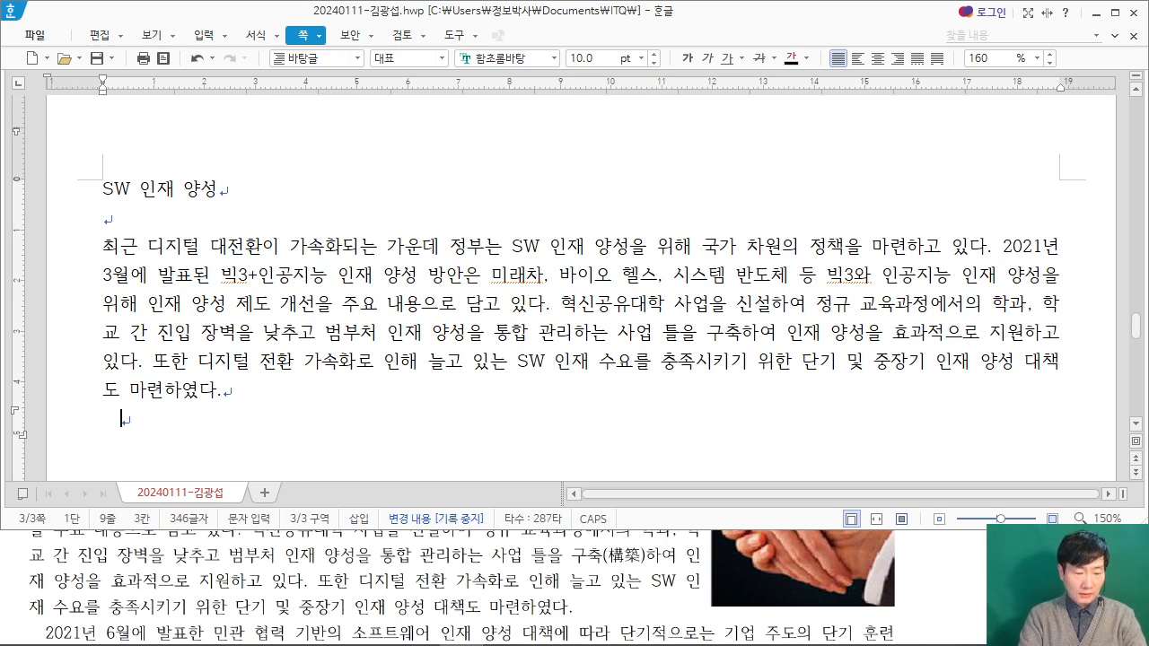
# Step: Begin the second paragraph with "2021년 6월에 발표한 민관 협력 기반의 소프트웨어 인재 양성 대책에 따라"
pyautogui.write('2021년 6월에 ')
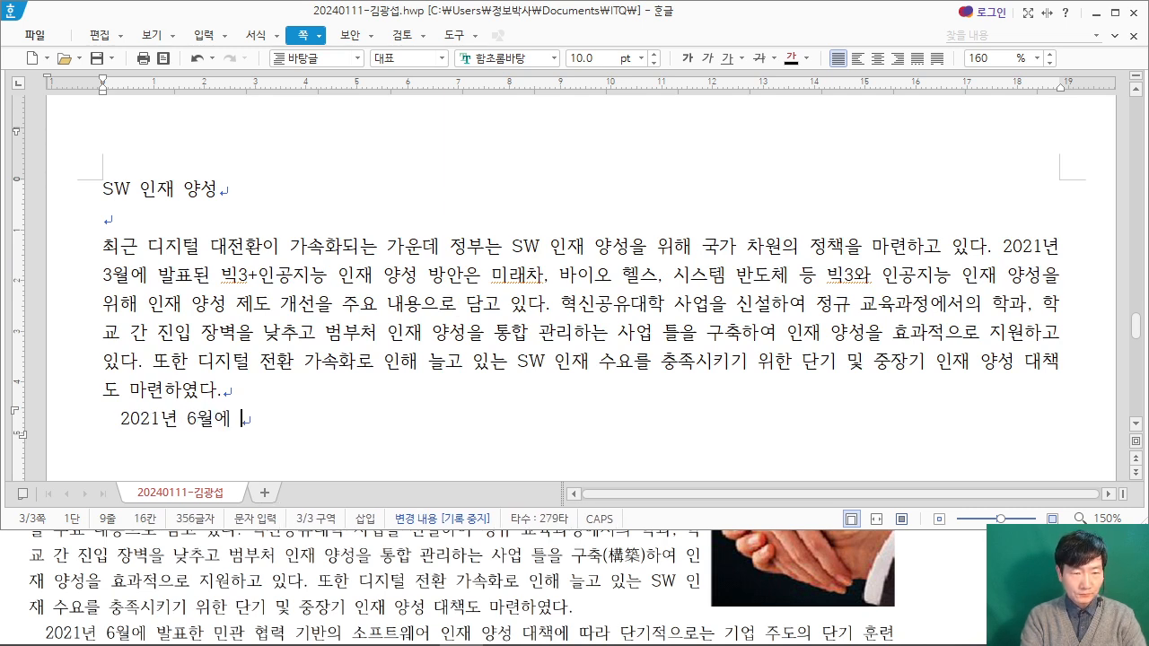
pyautogui.write('발표한 민관 ')
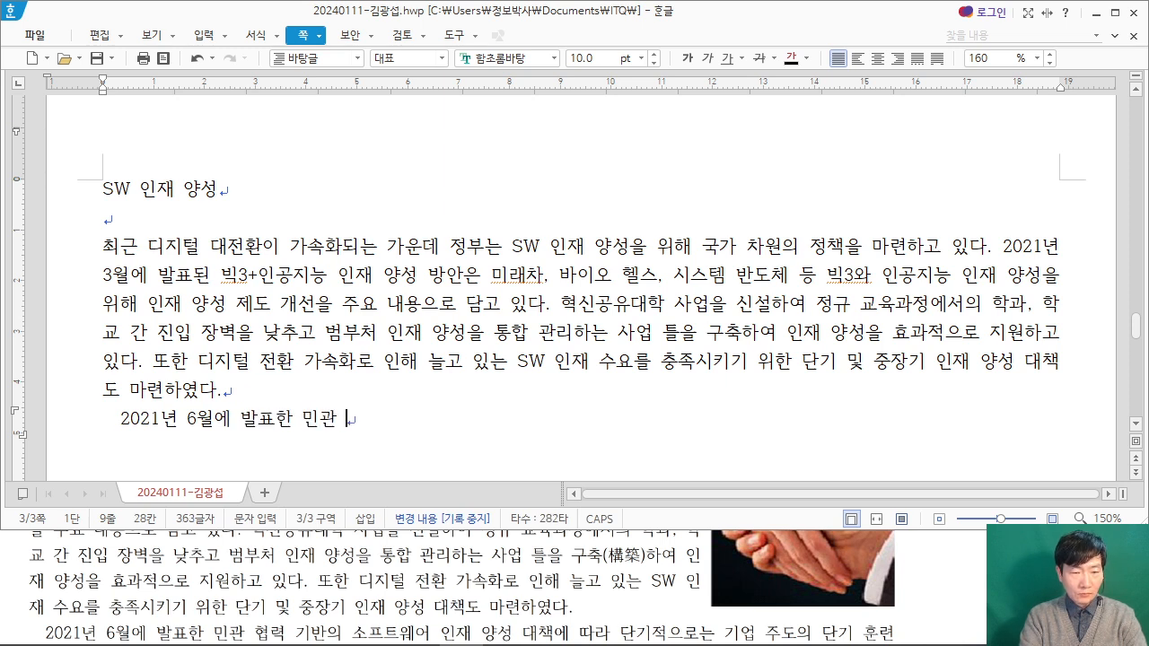
pyautogui.write('협력 기반의 ')
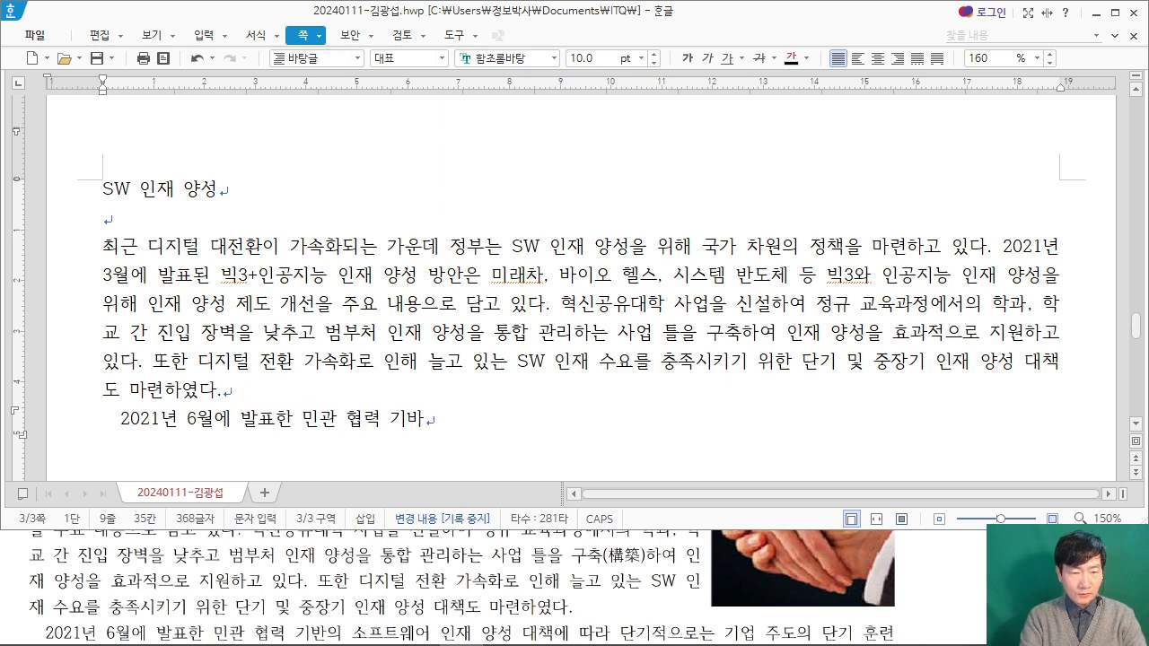
pyautogui.write('소프트웨어 ')
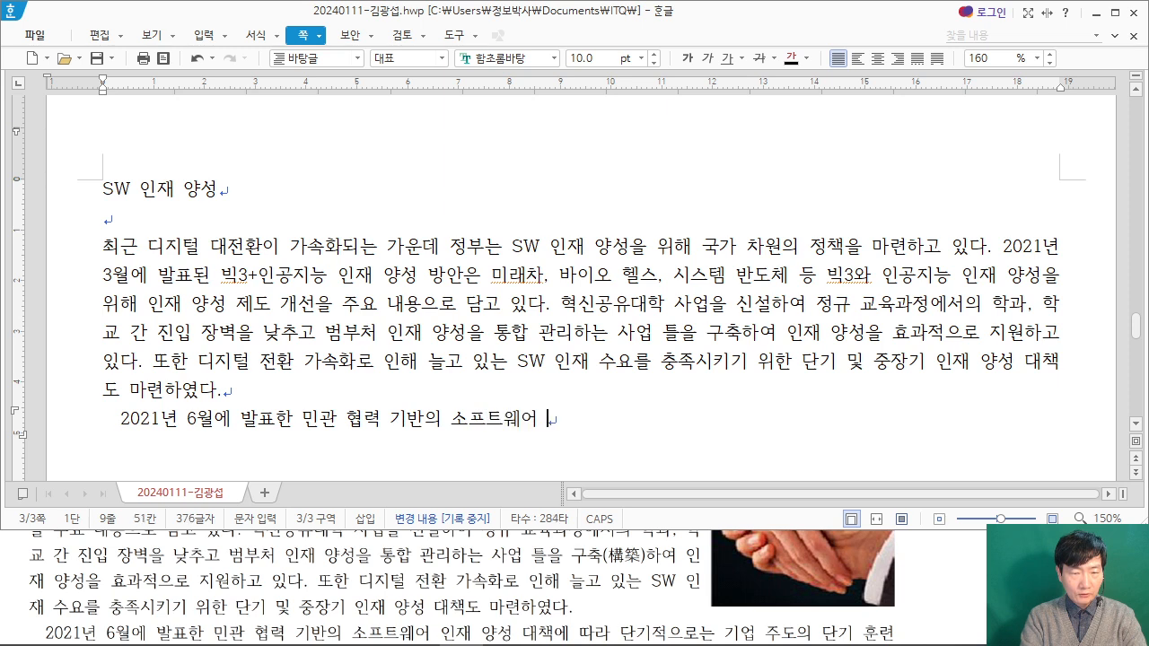
pyautogui.write('인재 양성 대')
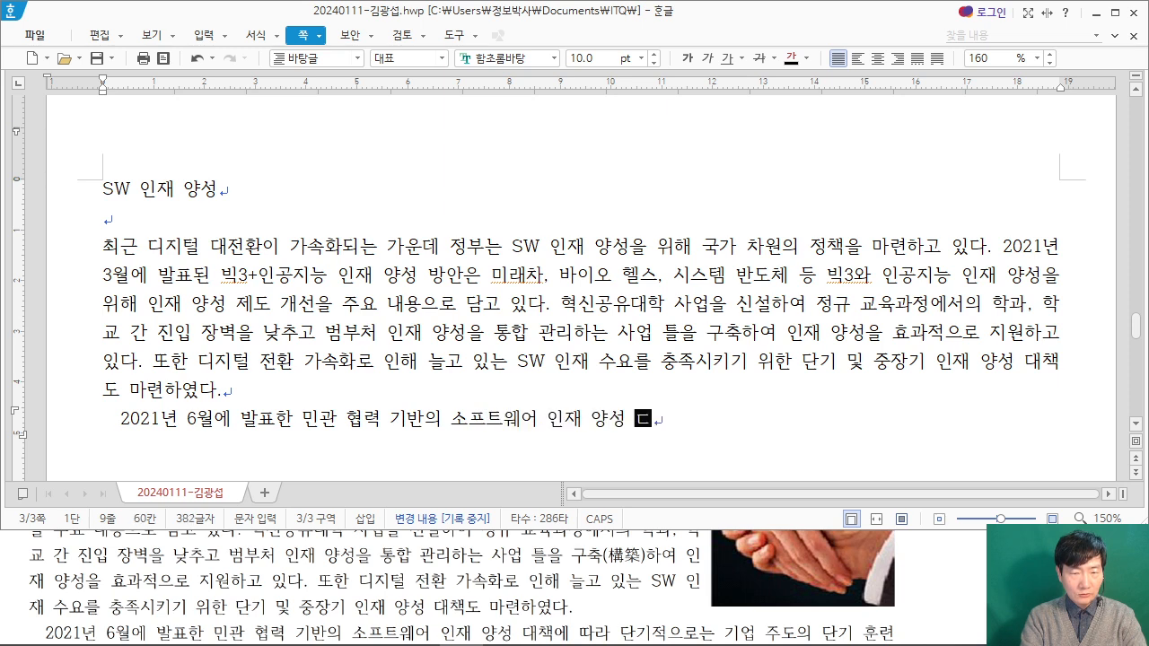
pyautogui.write('책에 따')
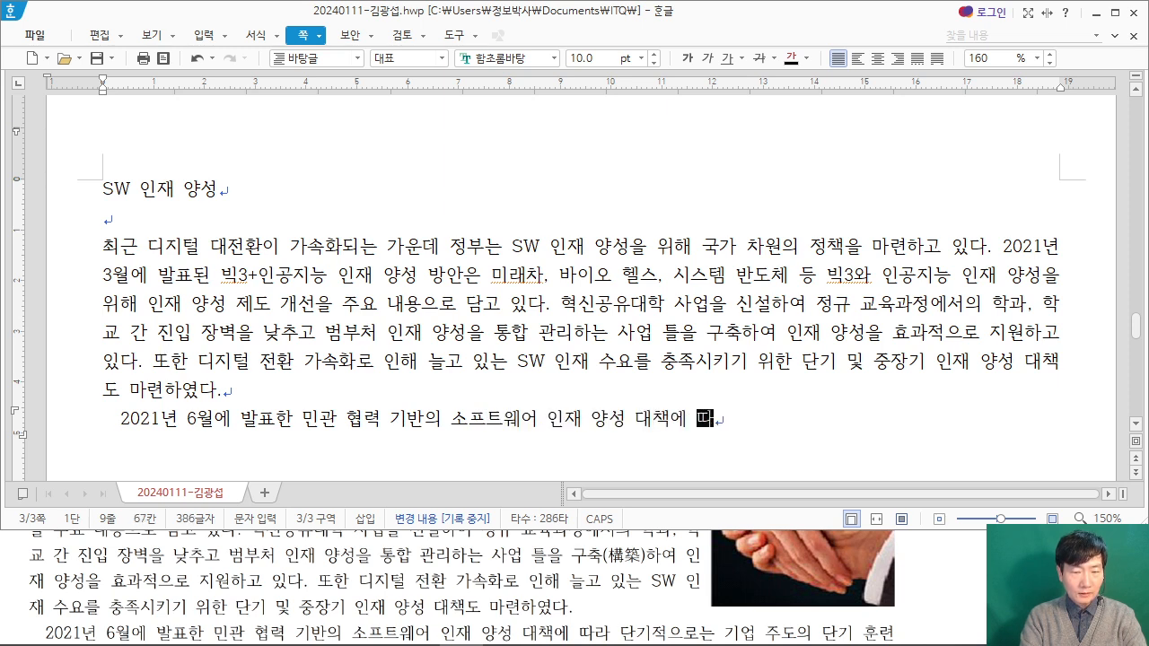
pyautogui.write('라 ㄷ기적으로는 기')
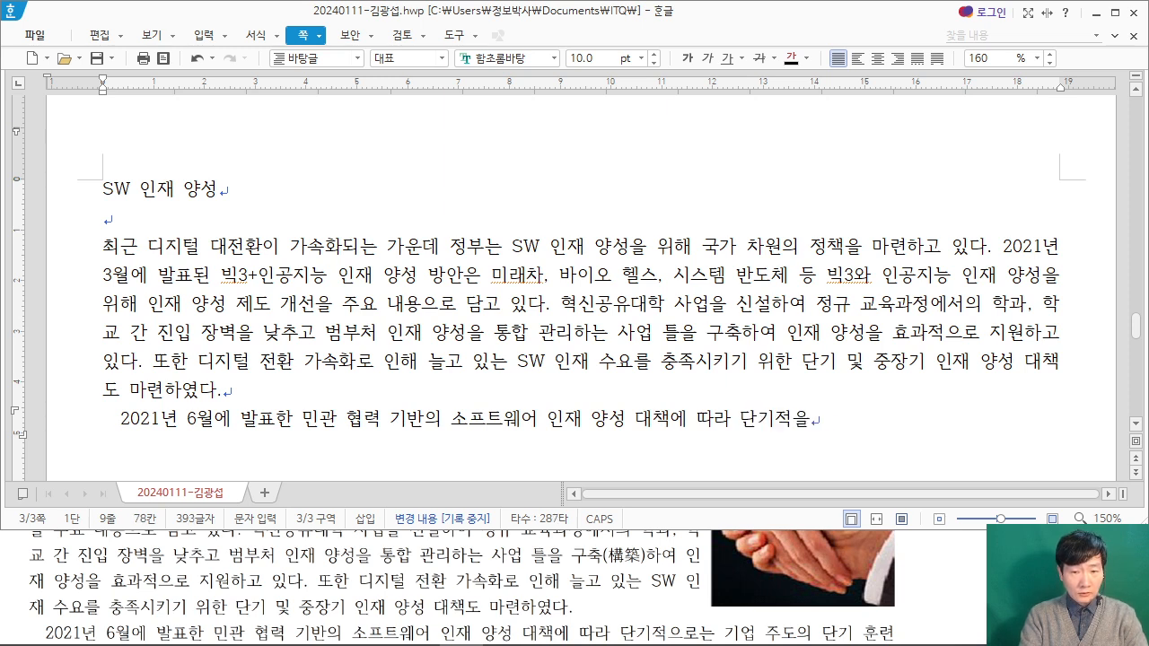
pyautogui.write('업 준4ㅗ')
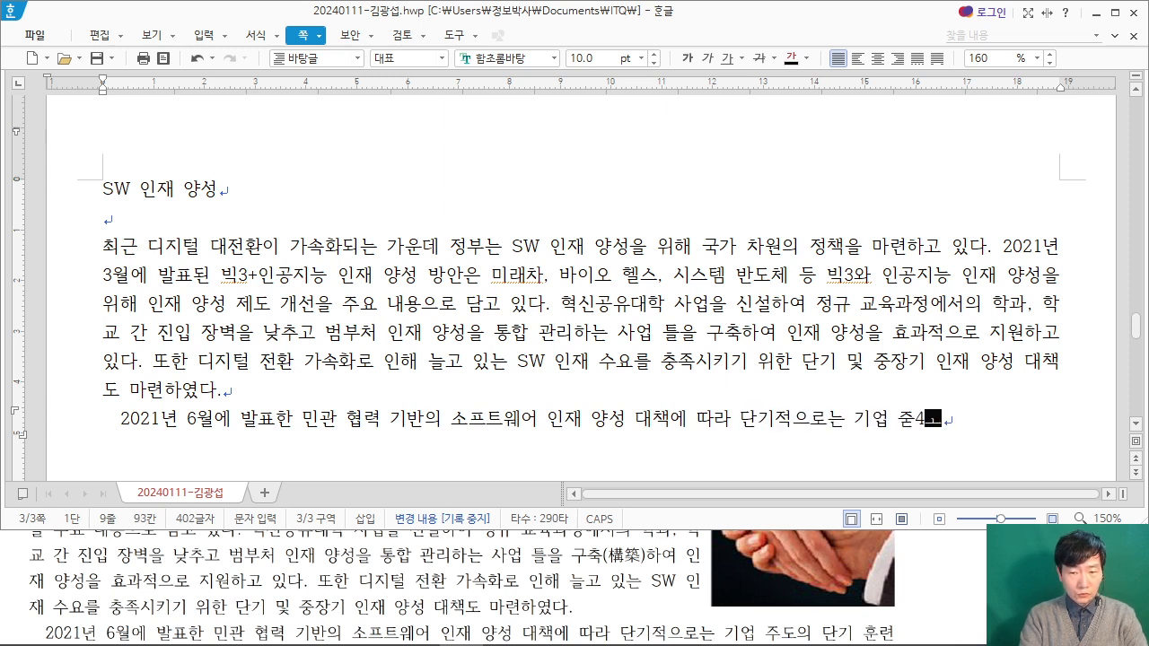
# Step: Continue the second paragraph's first sentence with "단기적으로는 기업 주도의 단기 훈련"
pyautogui.press('BackSpace')
pyautogui.press('BackSpace')
pyautogui.press('BackSpace')
pyautogui.write('주도')
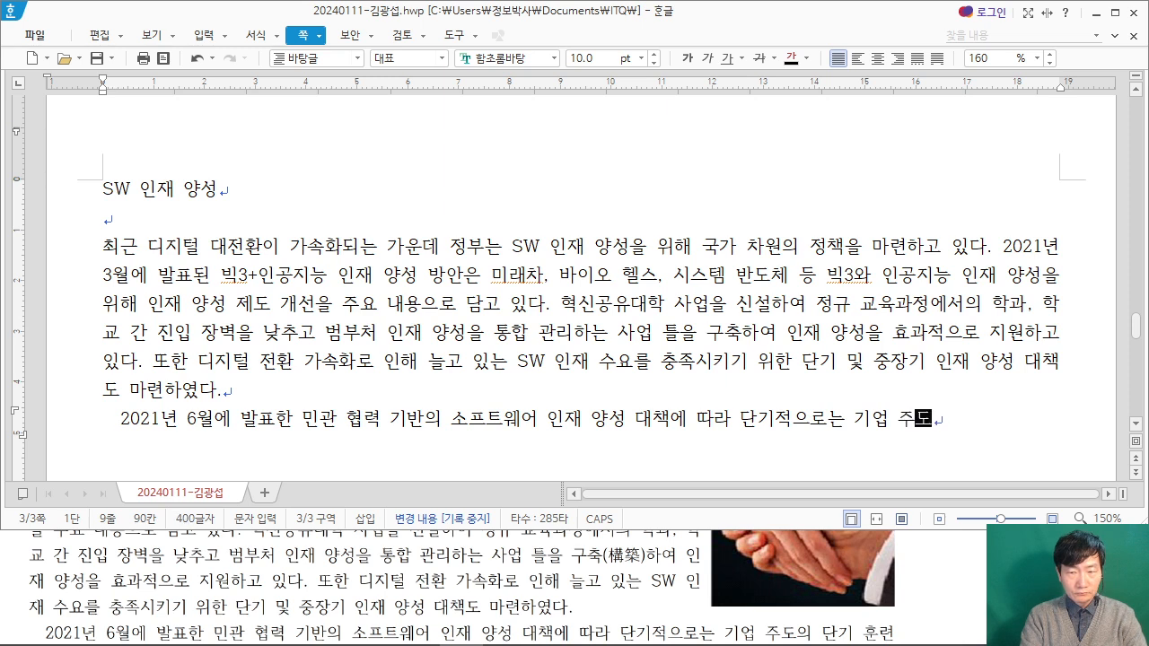
pyautogui.write('의 단ㄱㅣ ㅎ')
pyautogui.press('BackSpace')
pyautogui.press('BackSpace')
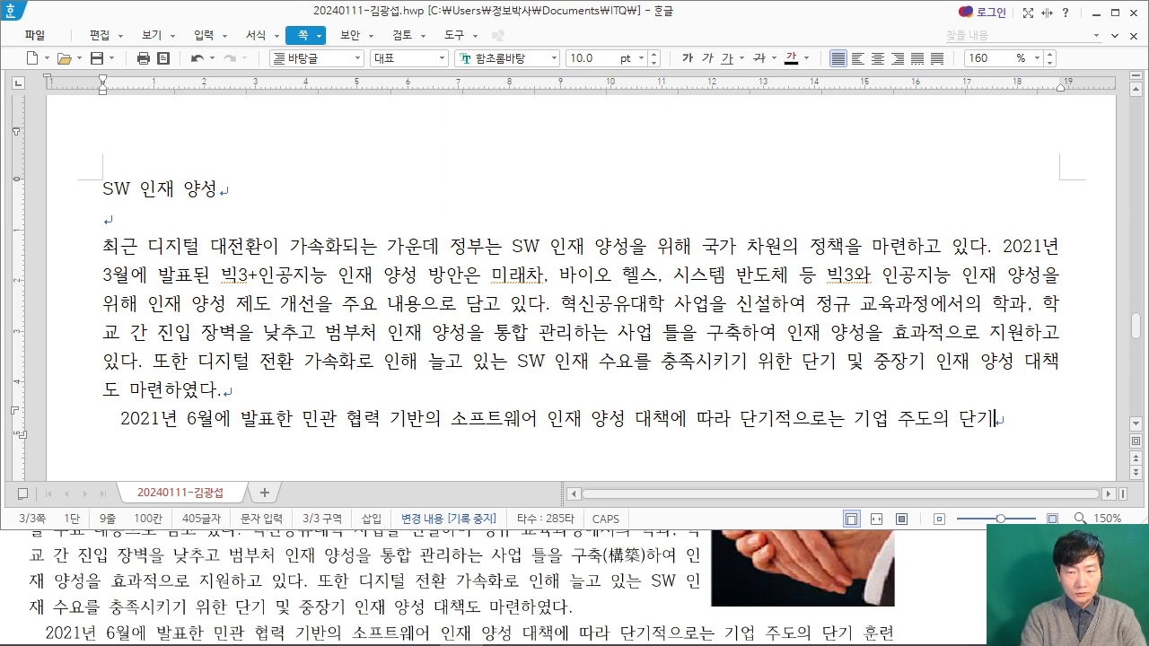
pyautogui.write('훈련')
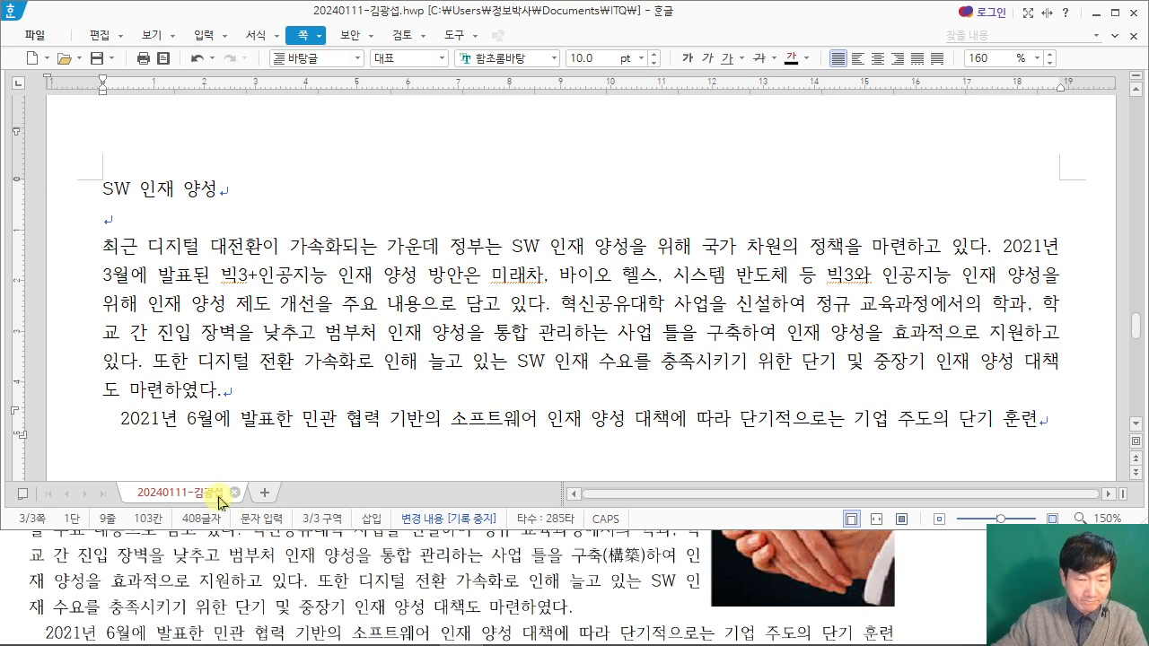
# Step: Continue the second paragraph's first sentence after "단기 훈련" with "과정을 확대하여 당장 필요한 인재 2만 1천 명을"
pyautogui.click(751, 547)
pyautogui.scroll(-2, 936, 588)
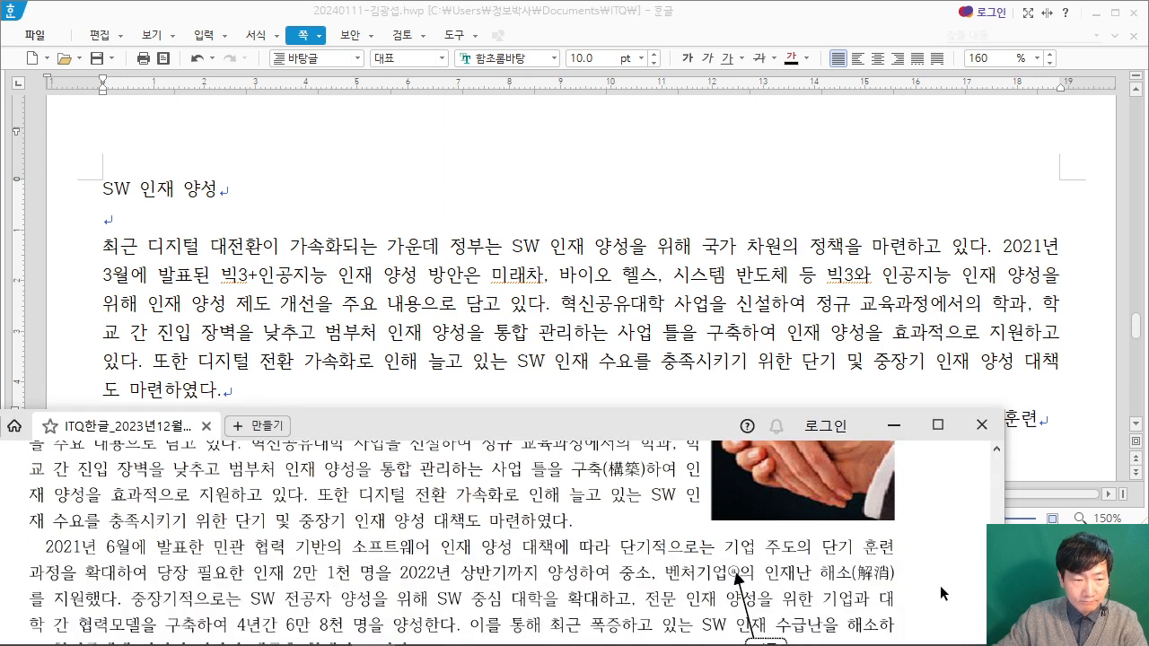
pyautogui.hotkey('alt', 'Tab')
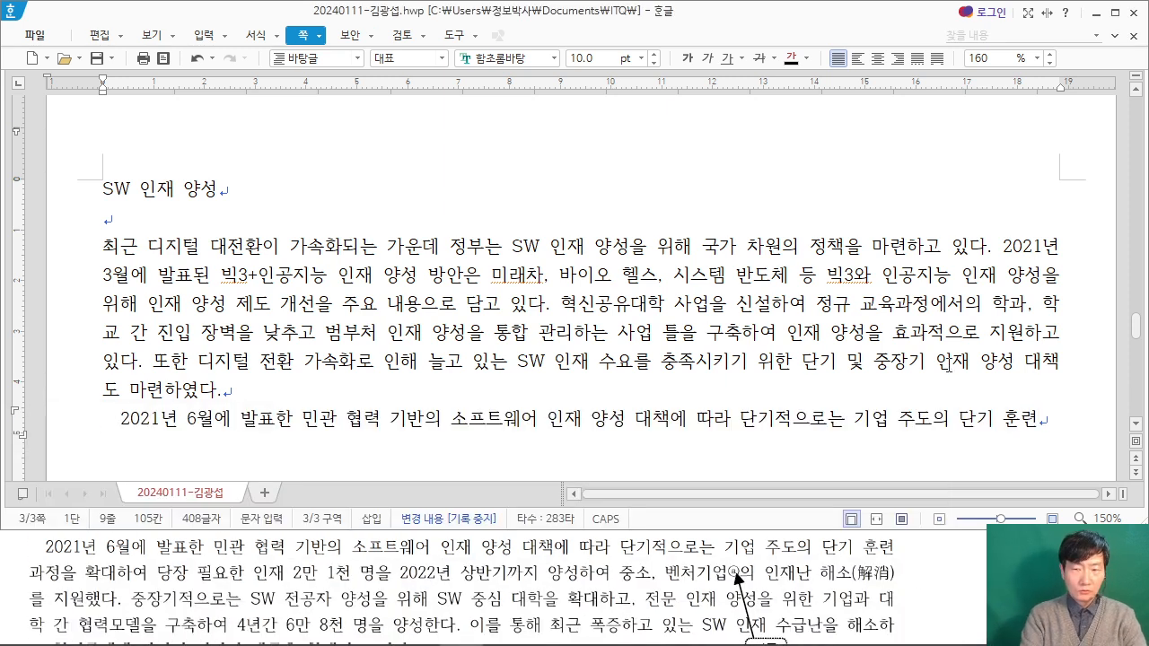
pyautogui.write('ㄱ정')
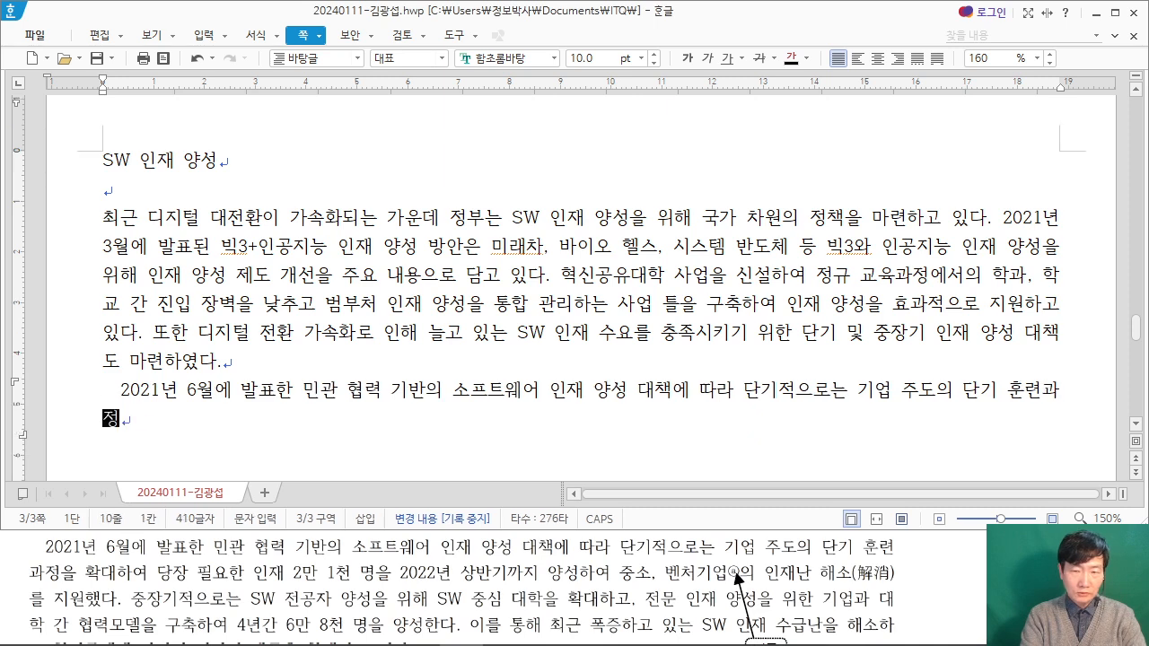
pyautogui.write('을 호대하여 당장 인')
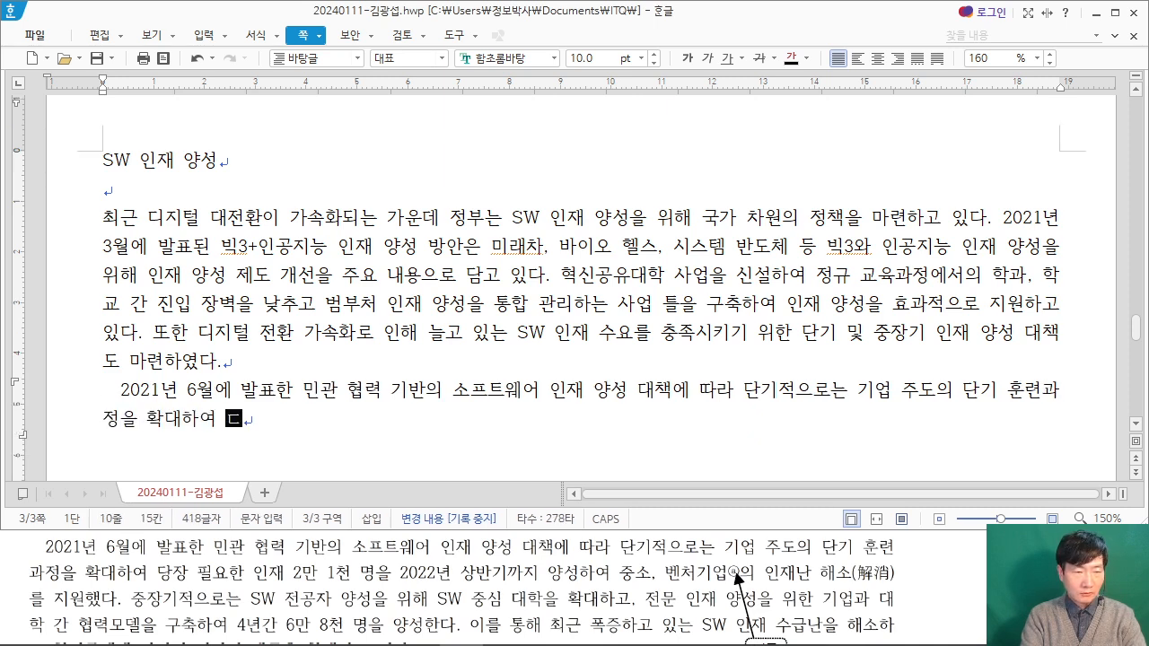
pyautogui.write('요한 인재 ')
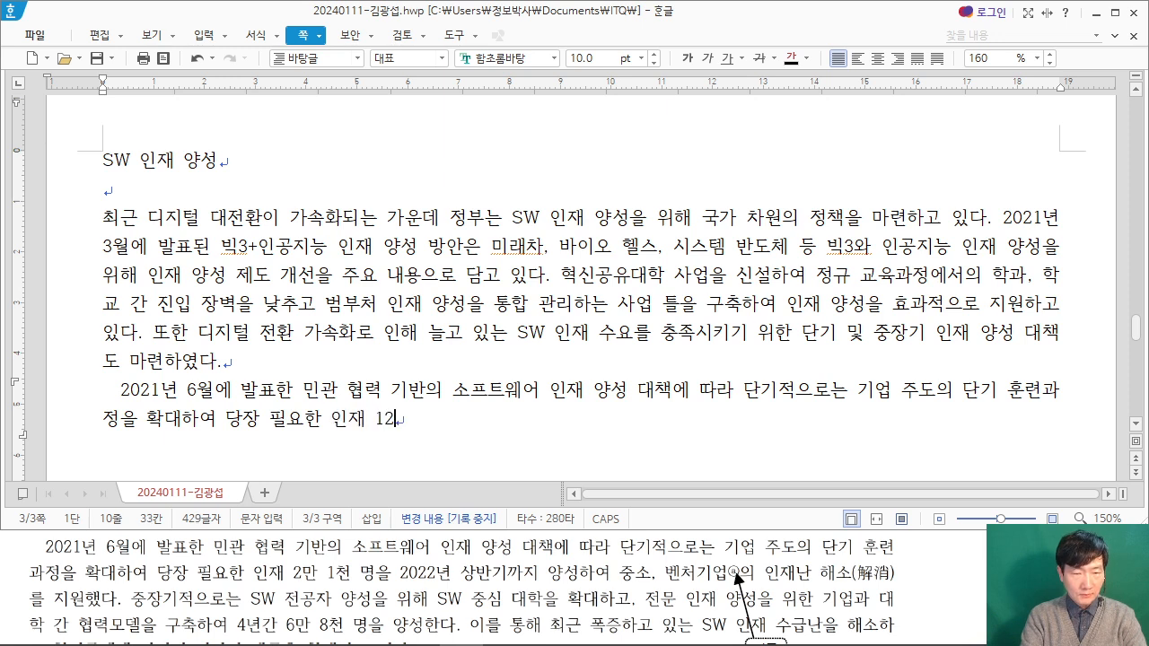
pyautogui.write('2만 1천 명을 ')
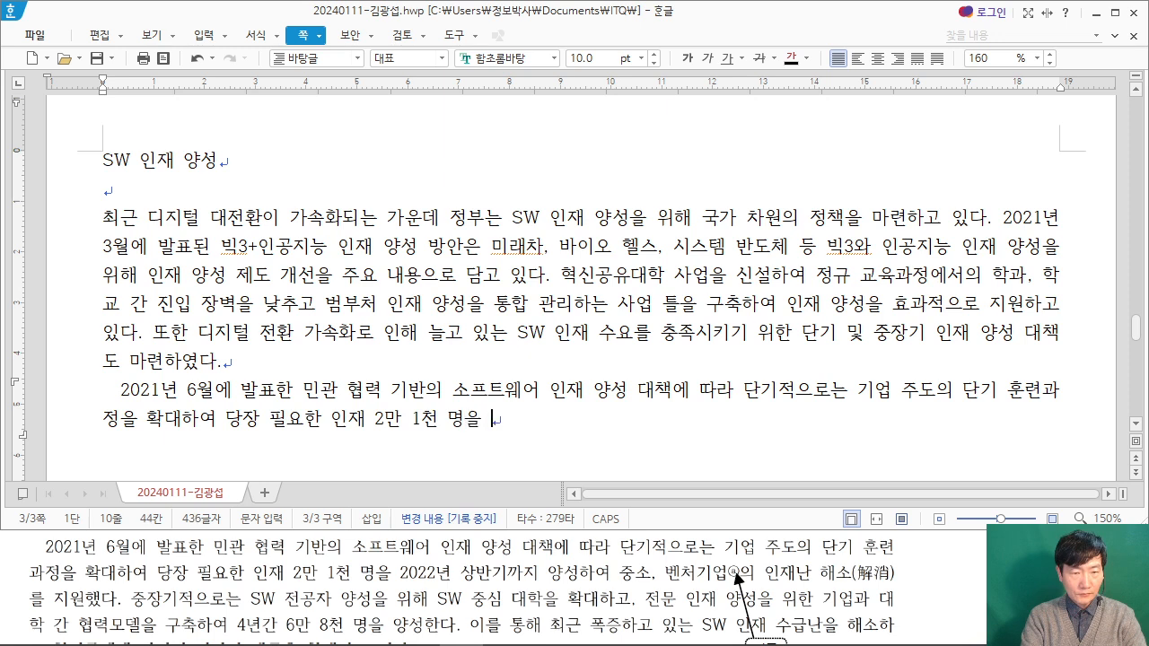
pyautogui.write('2022년 상반기까지 양성하여 중소, 벤처기어')
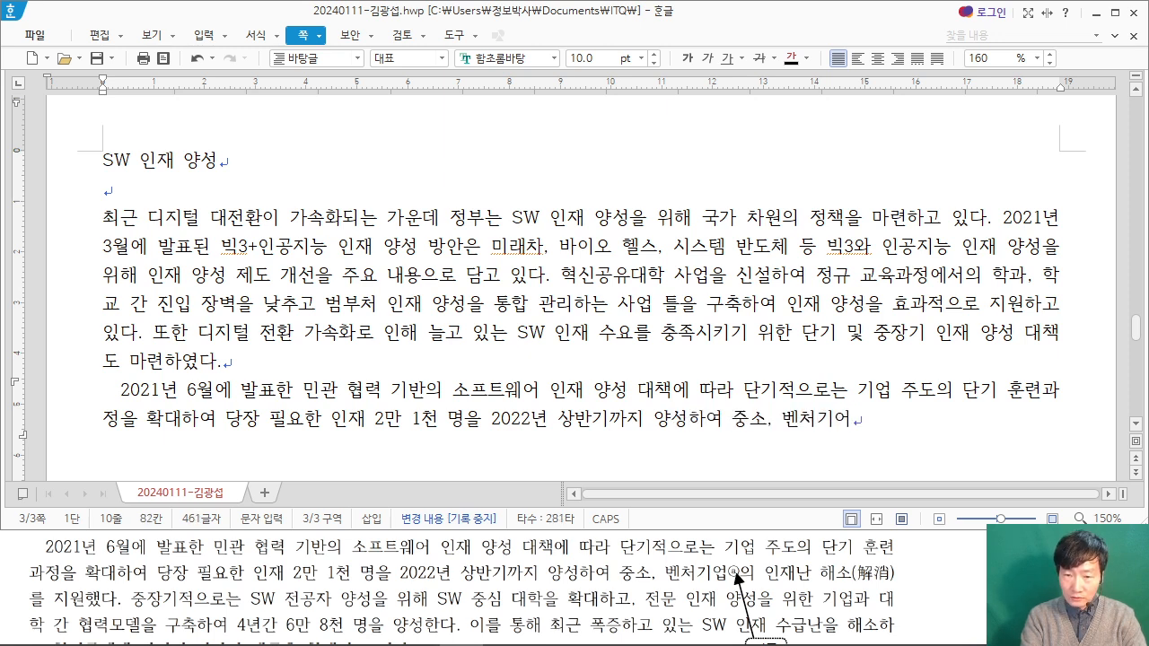
pyautogui.press('BackSpace')
pyautogui.write('업의 인재난 해소')
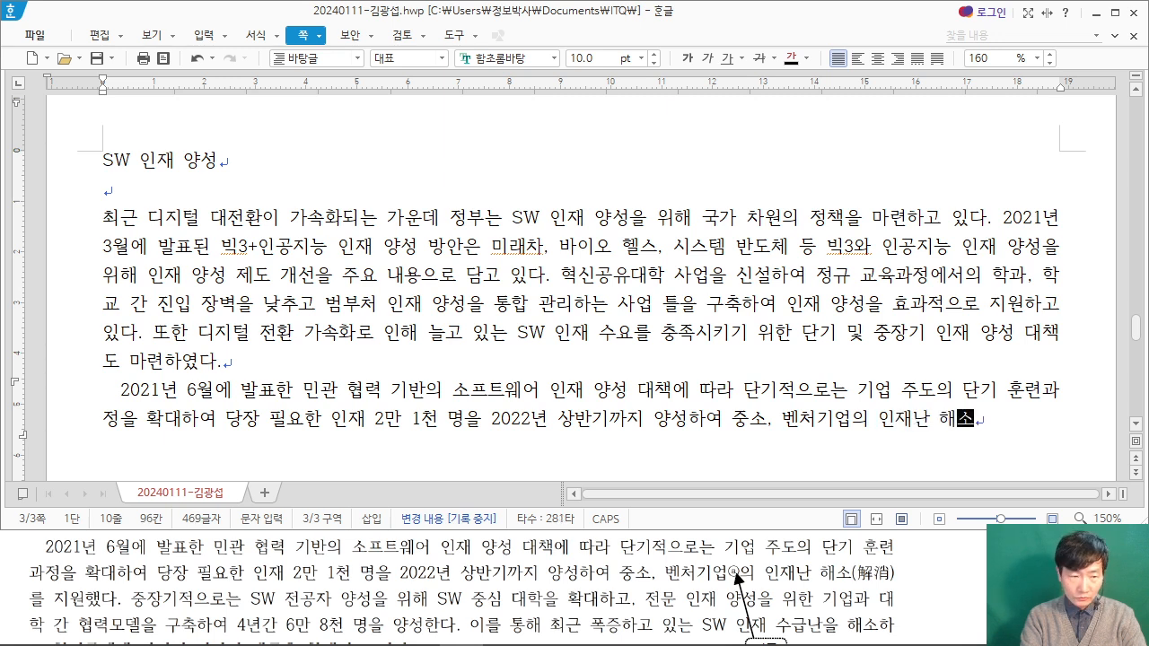
pyautogui.write('를 지원')
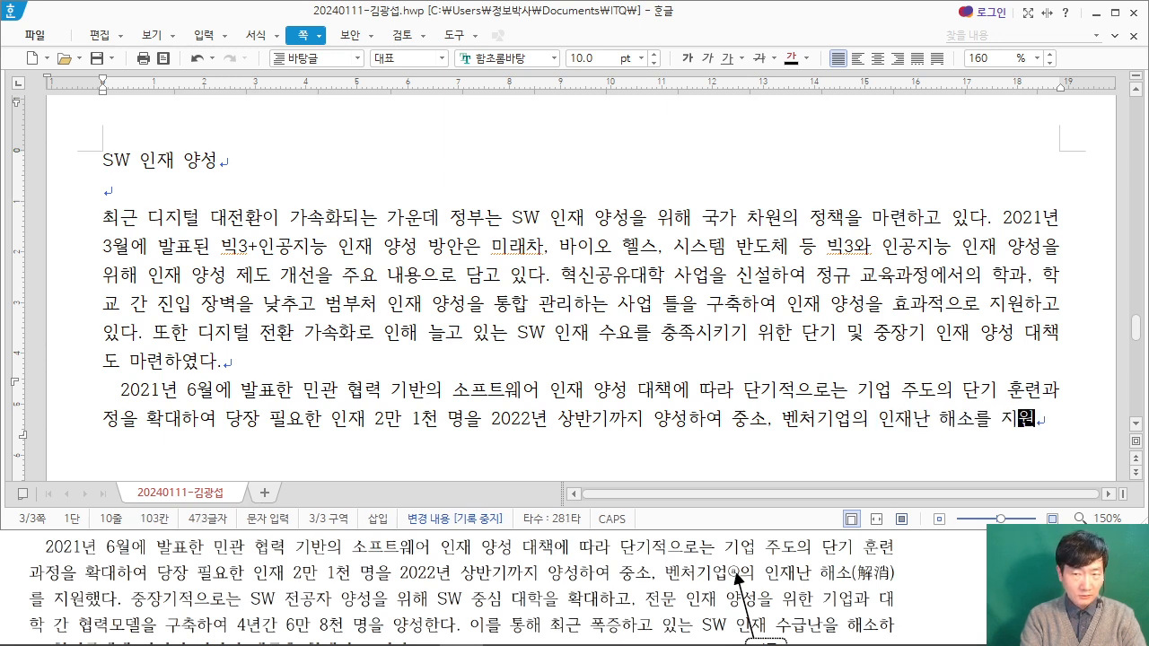
pyautogui.write('했다.')
pyautogui.write(' 중장기적으로는 ')
pyautogui.write('SW')
pyautogui.write(' 전공')
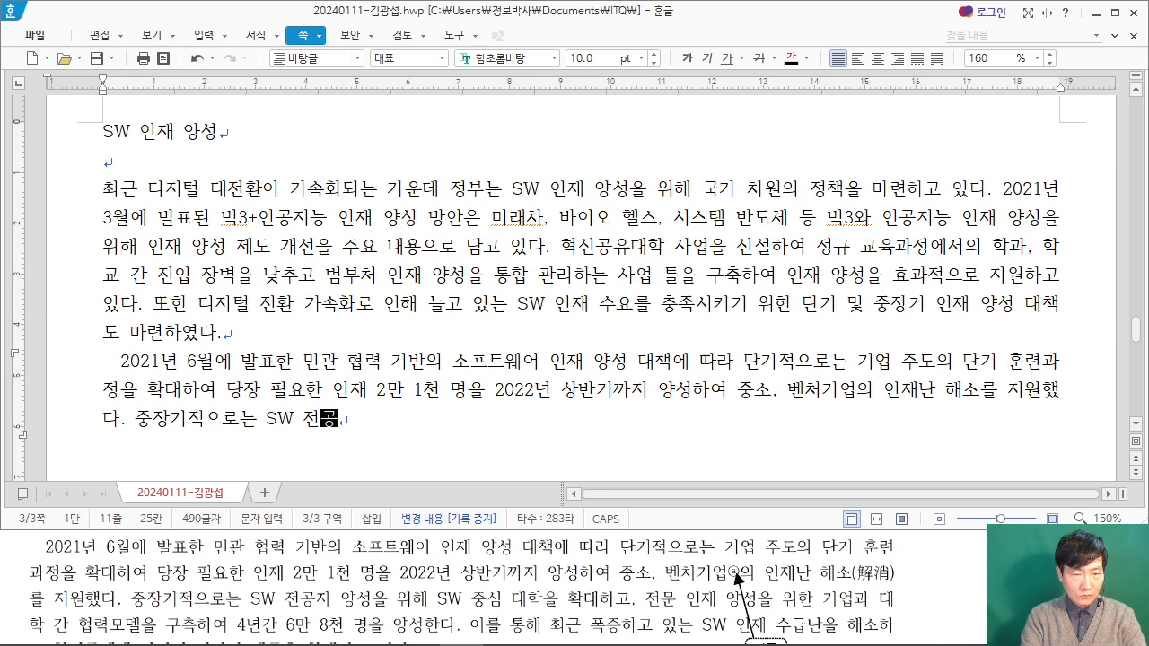
pyautogui.write('자 양성을 ㅇ위해 SW 중시심 대학을 확대하고, 전문 인재 양성을우')
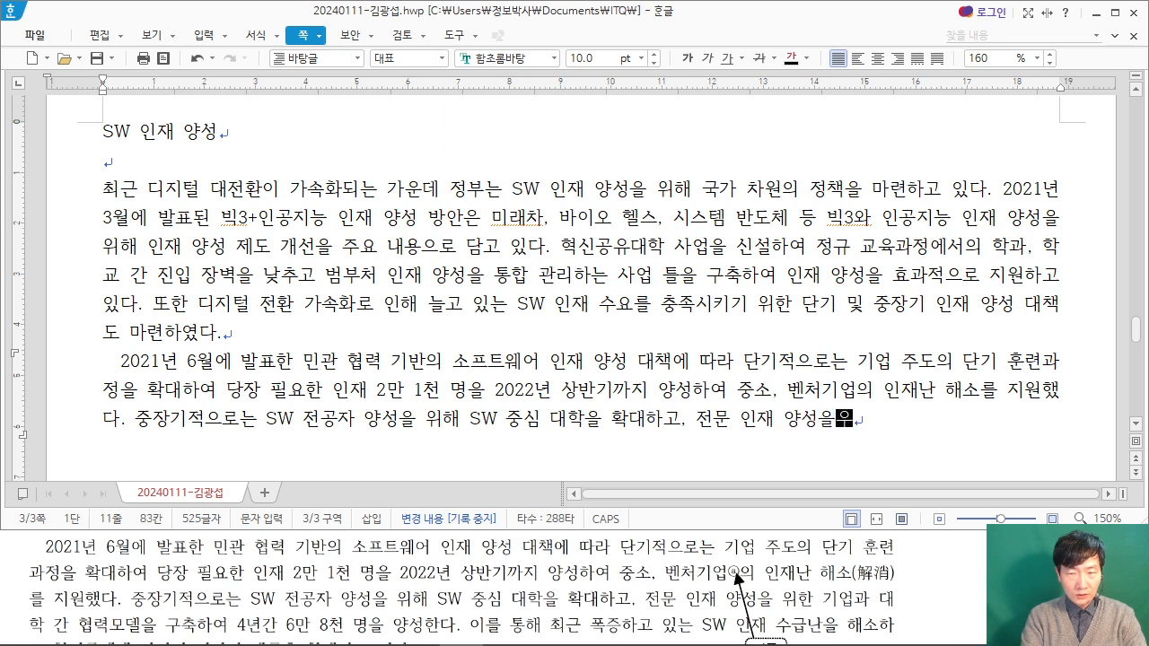
# Step: Continue the second sentence with ", 전문 인재 양성을 위한 기업과 대학 간 협력모델을 구축하여"
pyautogui.press('BackSpace')
pyautogui.write('ㅇ ㅇ')
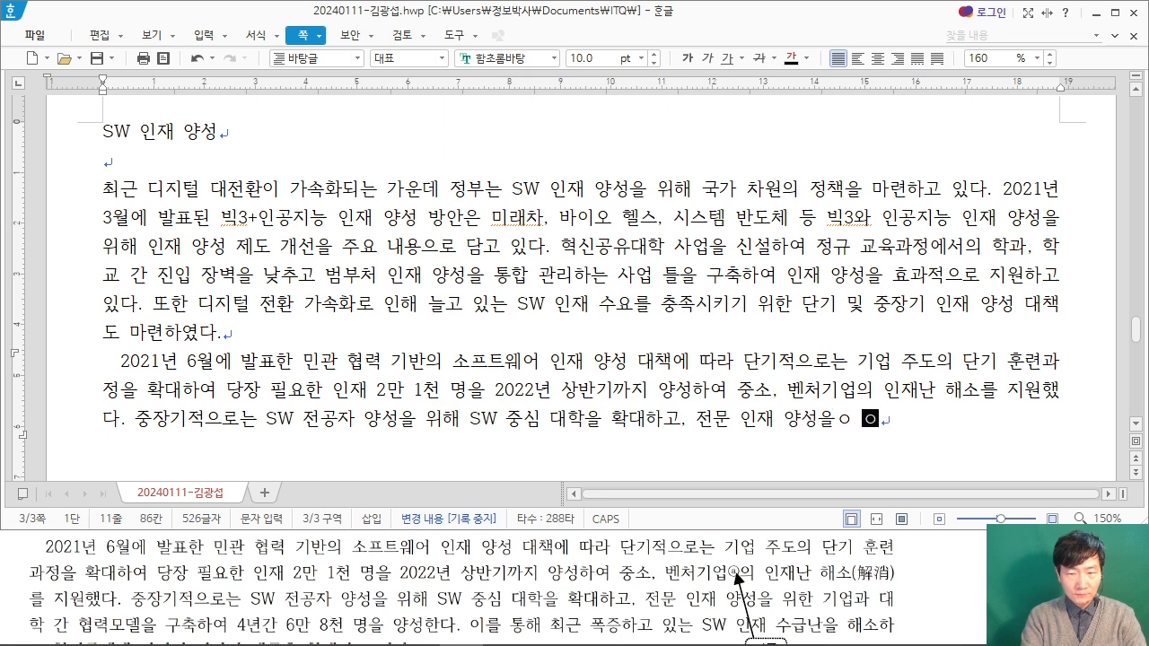
pyautogui.press('BackSpace')
pyautogui.press('BackSpace')
pyautogui.press('BackSpace')
pyautogui.write('위한 ')
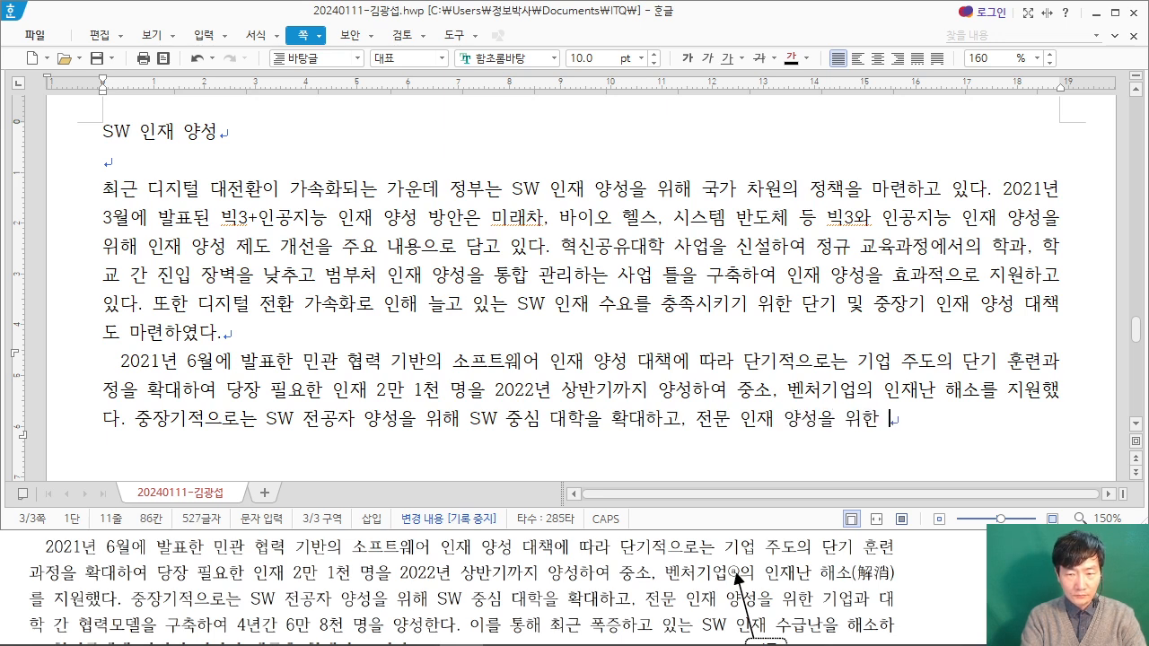
pyautogui.write('깅업과 대학')
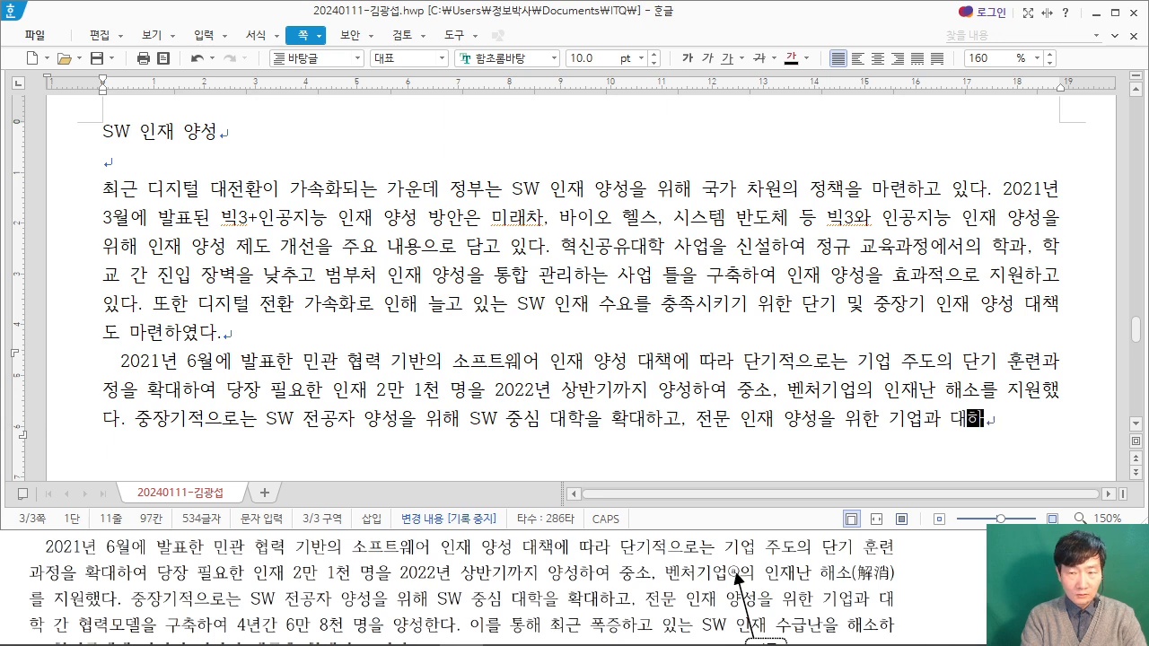
pyautogui.write(' 가ㄴ 협력모')
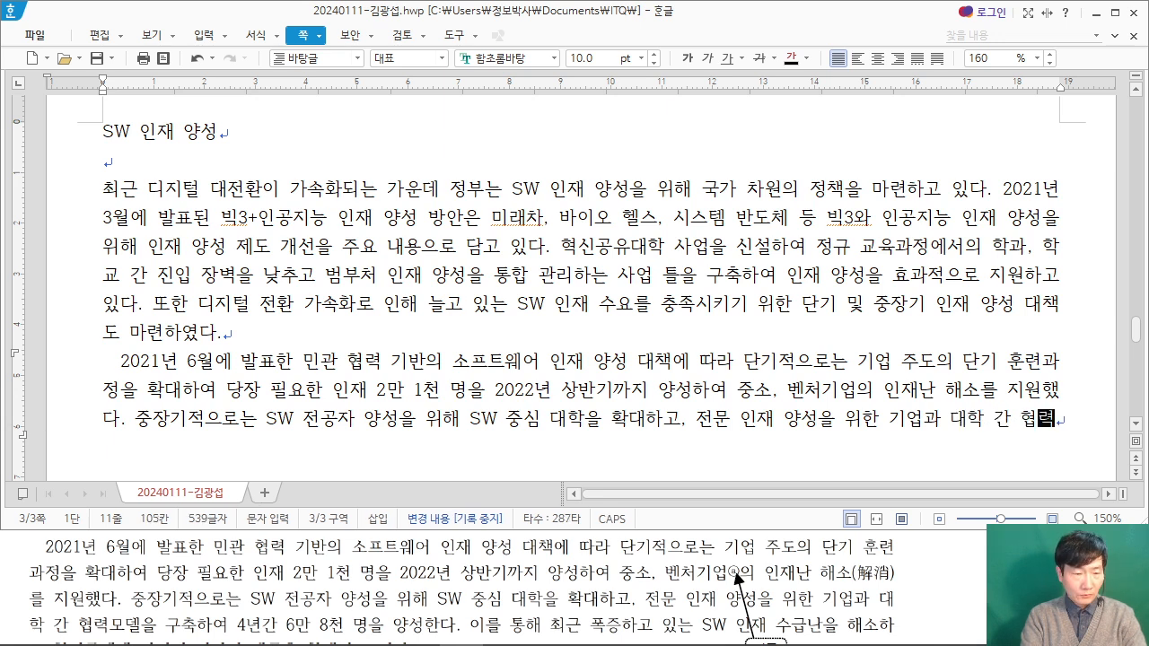
pyautogui.write('델을 구축항')
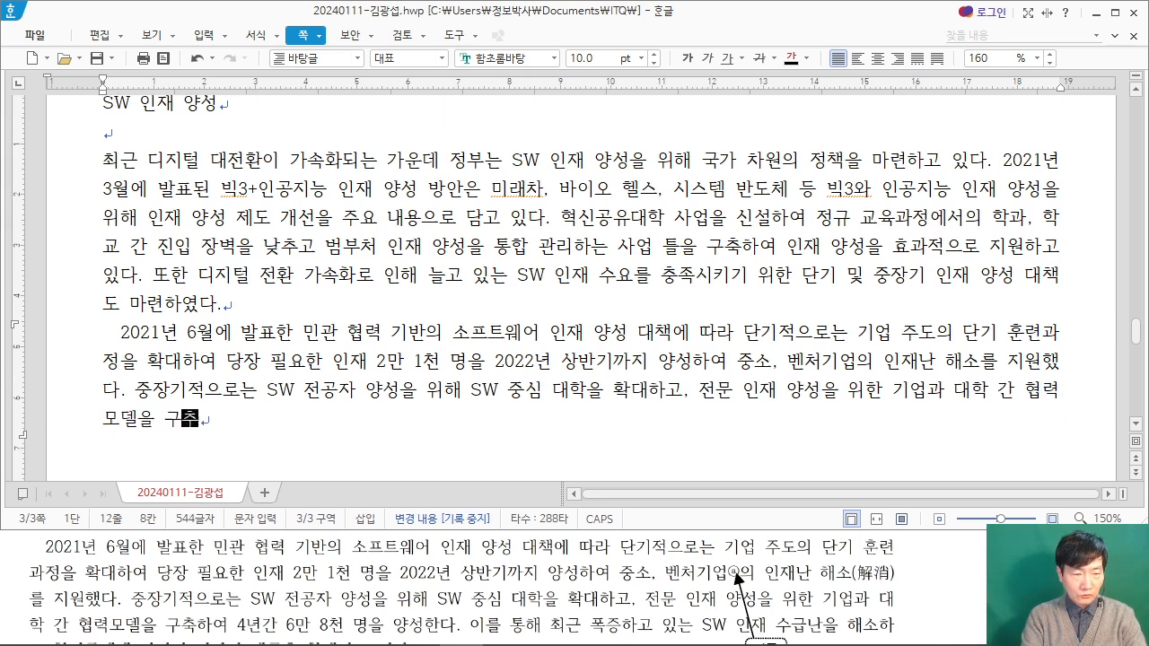
pyautogui.write('여 4녀ㄴ간 ')
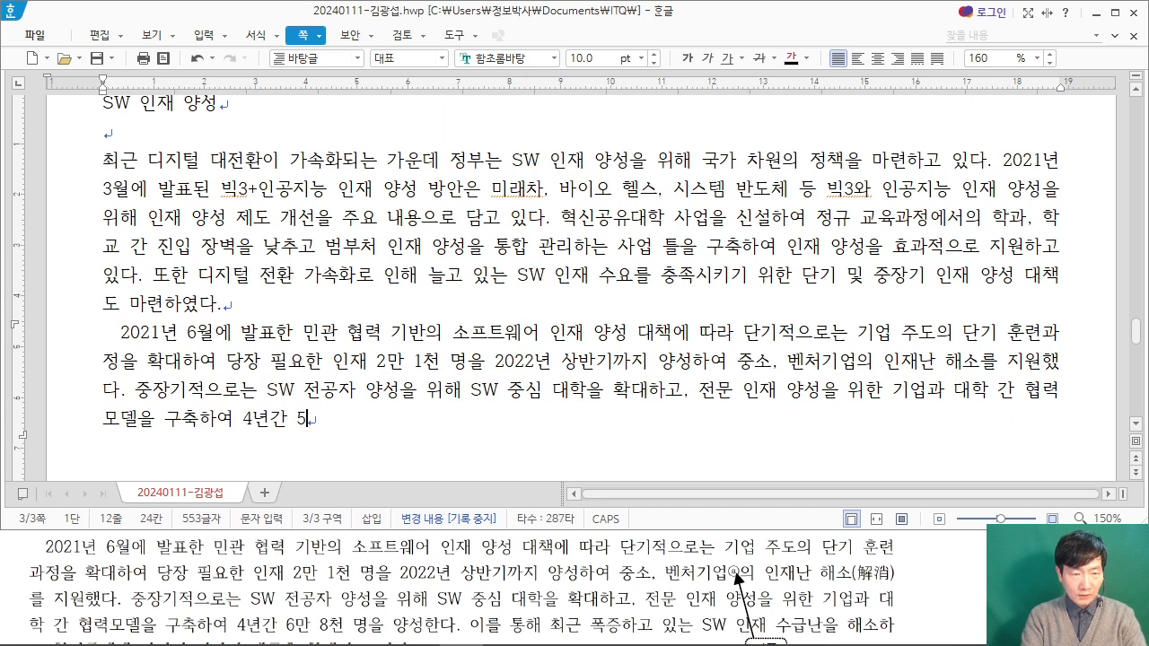
pyautogui.write('5마')
# Step: Finish the second sentence with "4년간 6만 8천 명을 양성한다." and start the third with "이를"
pyautogui.press('BackSpace')
pyautogui.press('BackSpace')
pyautogui.press('BackSpace')
pyautogui.write('만 8천 ')
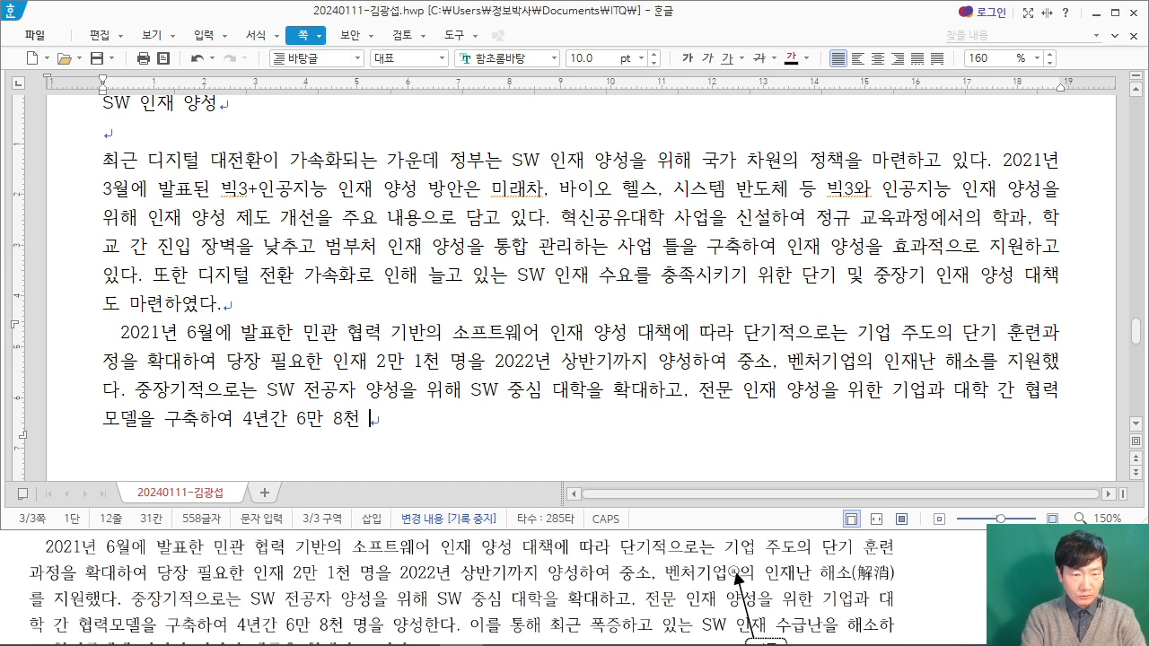
pyautogui.write('명을 양성')
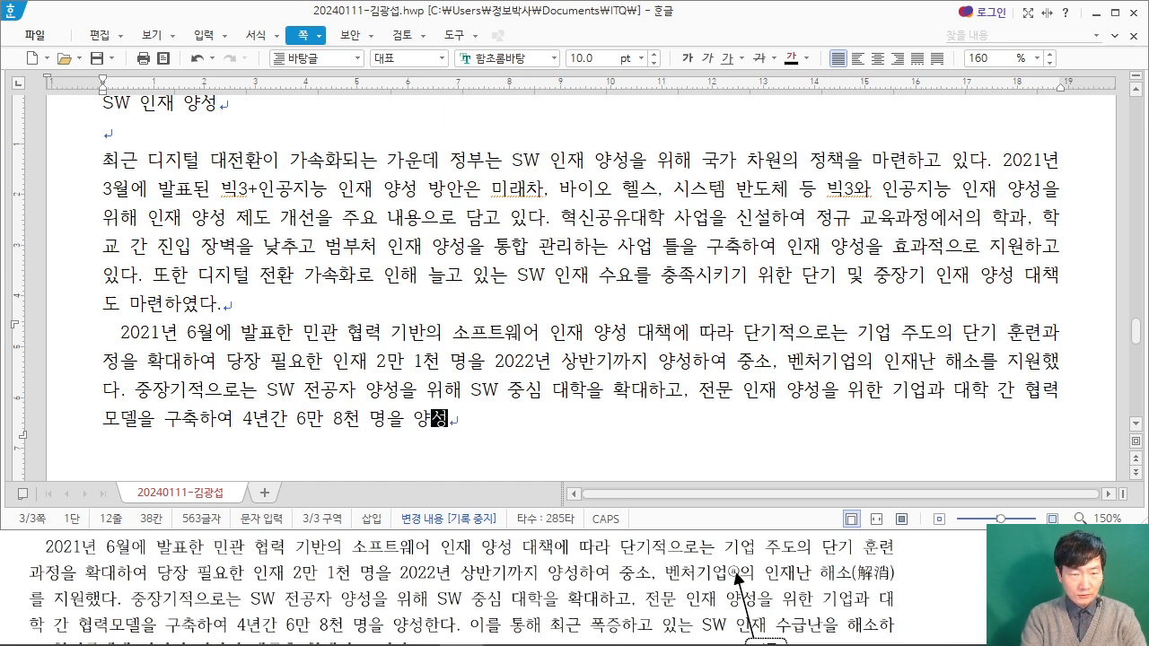
pyautogui.write('한다. 이를 통해 최근 ')
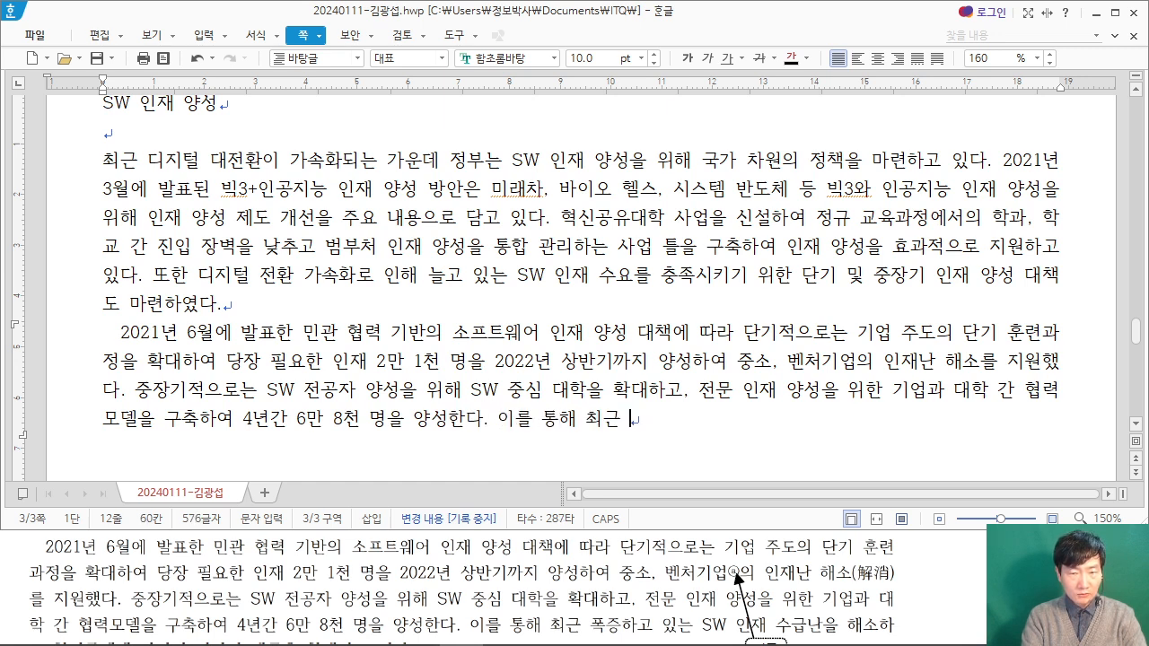
pyautogui.write('토증하고 있')
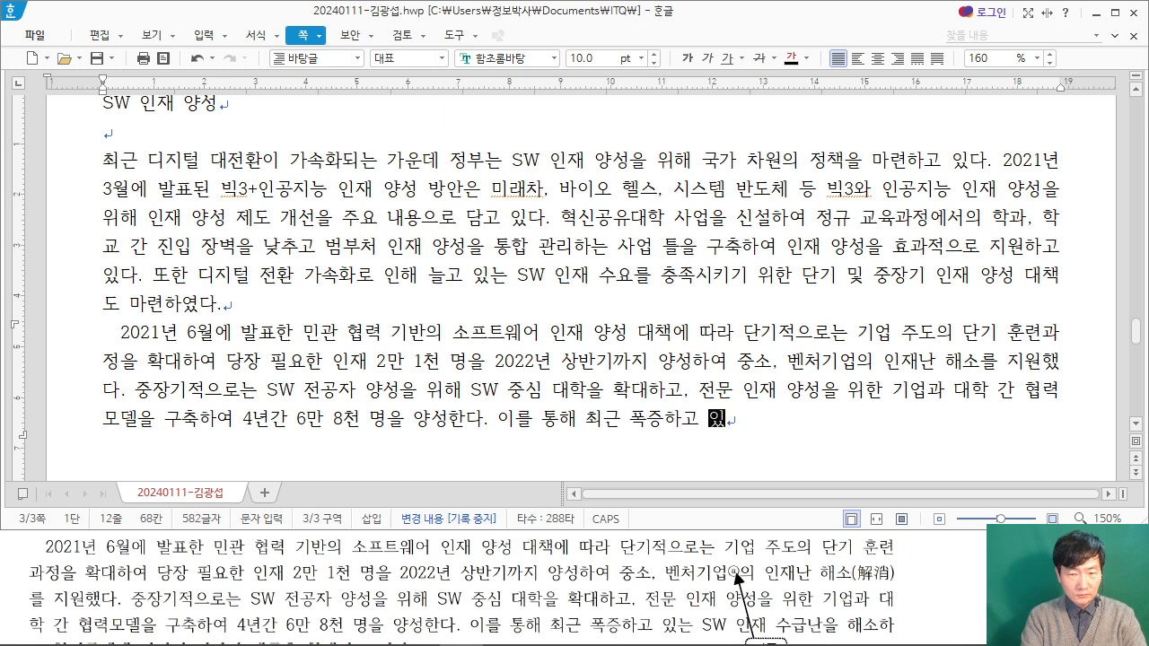
pyautogui.write('는 SW ㅇ재 양')
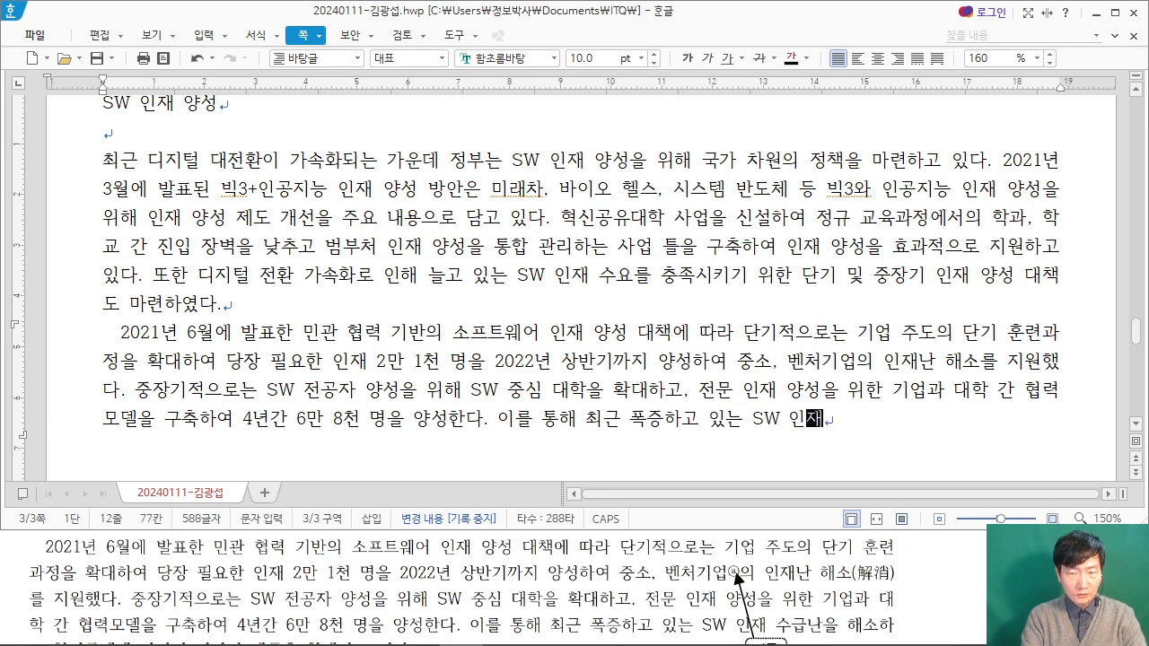
# Step: Continue the third sentence after "이를" with "통해 최근 폭증하고 있는 SW 인재 수급난을 해소하"
pyautogui.press('BackSpace')
pyautogui.press('BackSpace')
pyautogui.press('BackSpace')
pyautogui.write('수급난을 ')
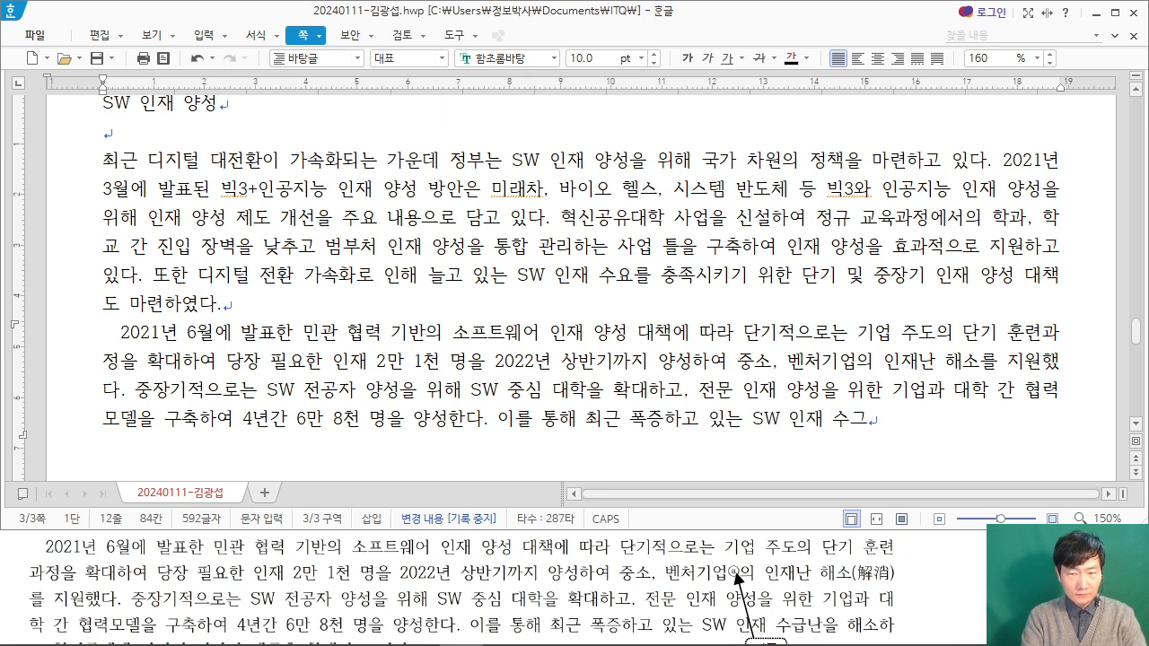
pyautogui.write('해')
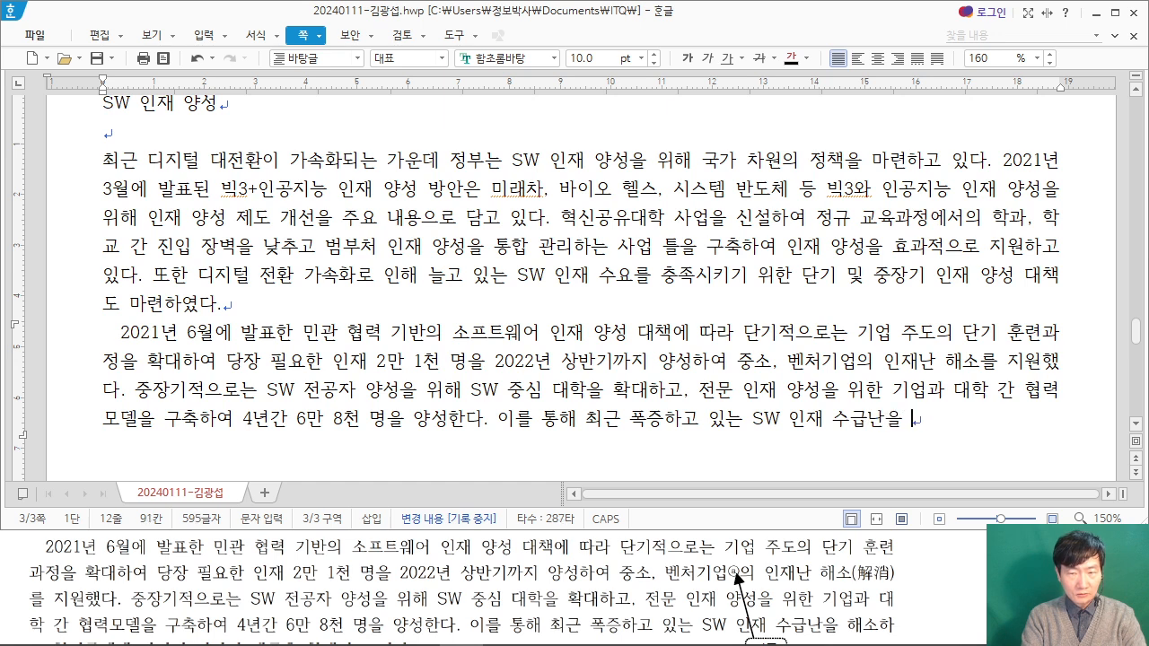
pyautogui.write('소하')
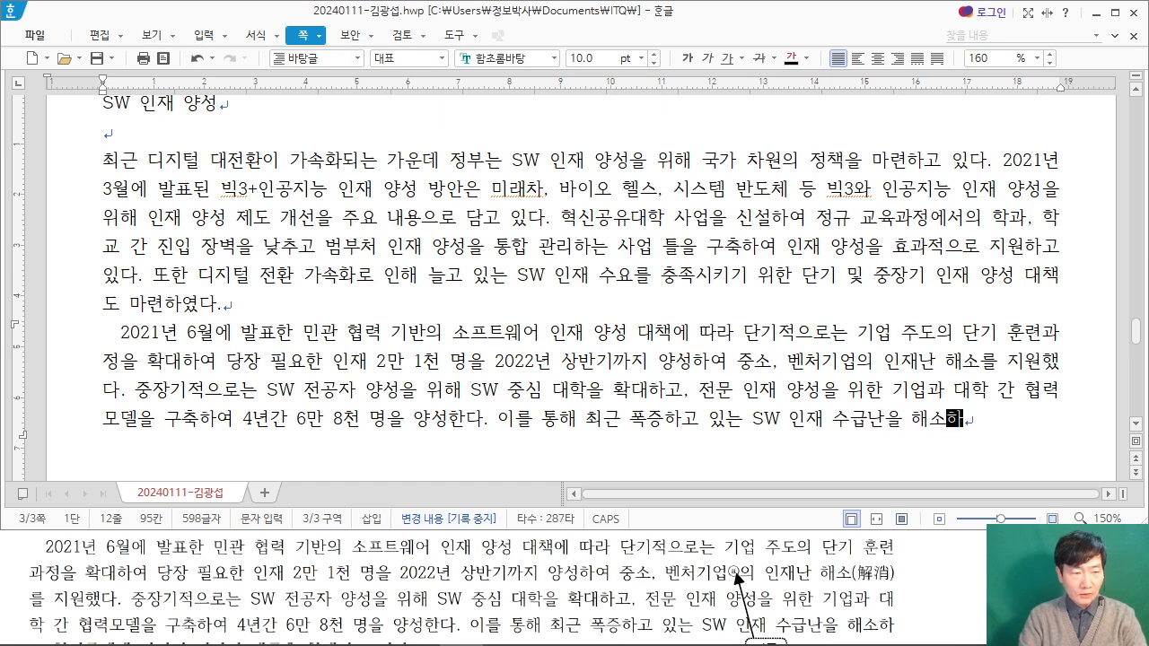
# Step: Finish the third sentence with "고 청년들에게 양질의 일자리 제공을 확대하고 있다." and start a new line after one blank line
pyautogui.click(18, 549)
pyautogui.scroll(-1, 20, 552)
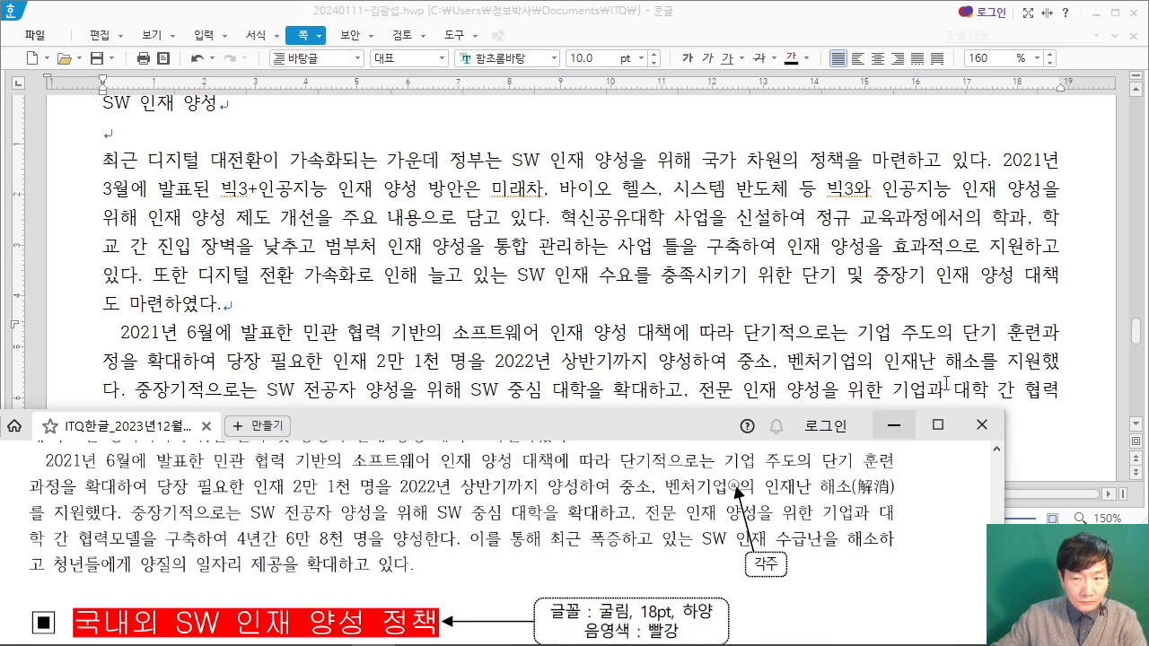
pyautogui.click(1010, 406)
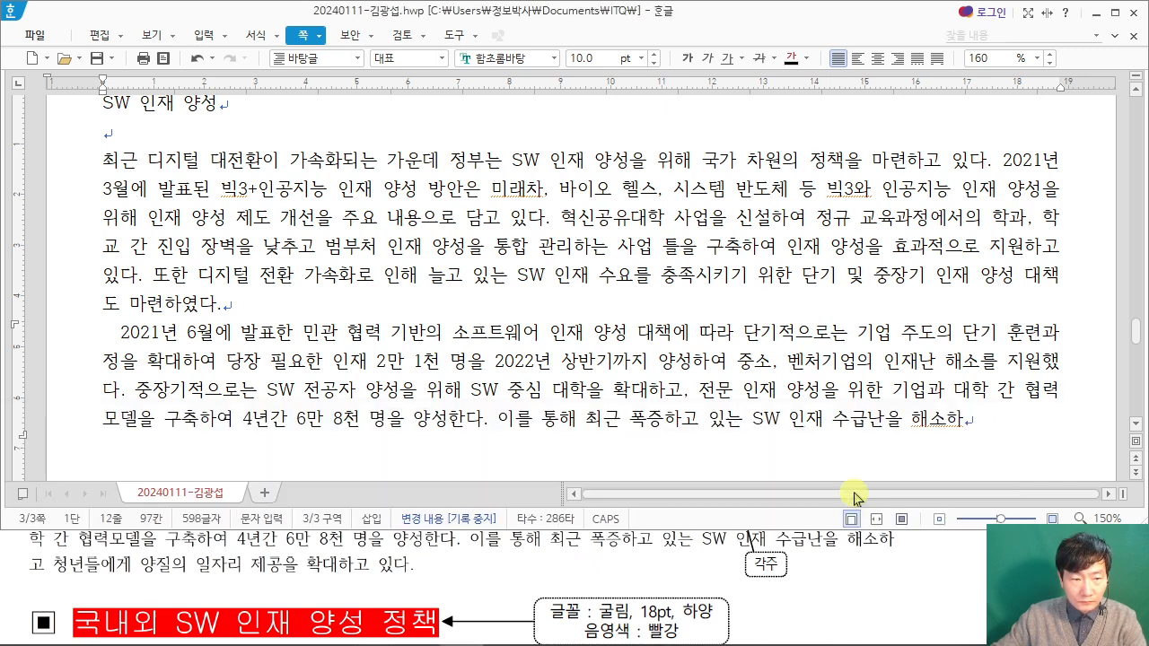
pyautogui.write('고 ')
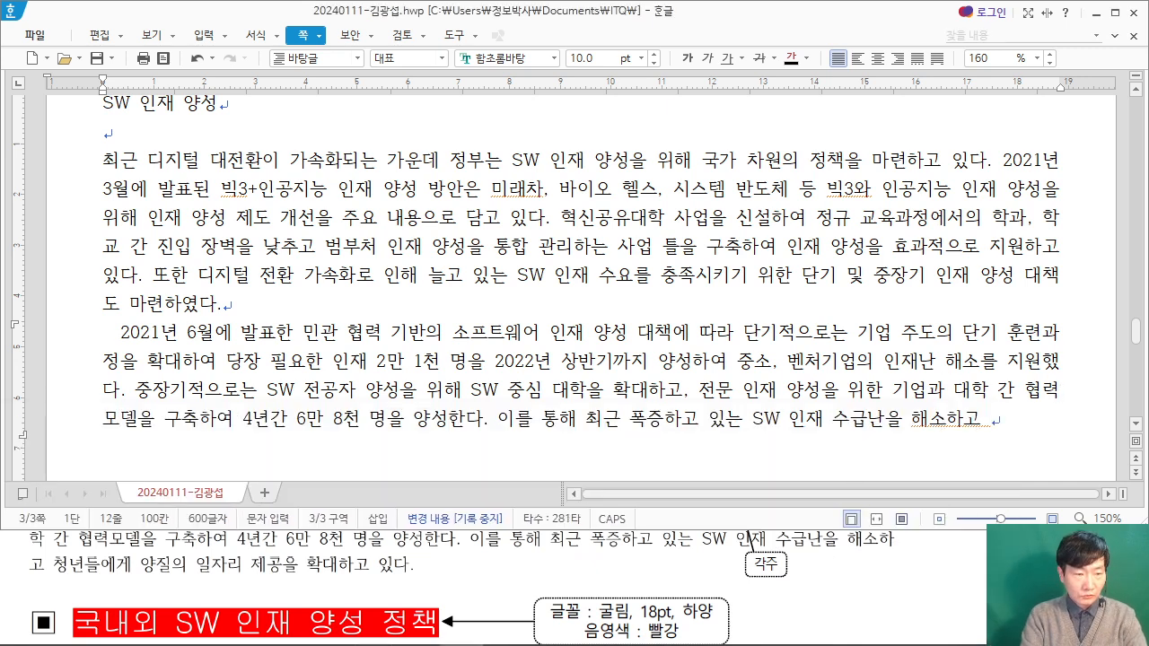
pyautogui.write('청년들에게 양지')
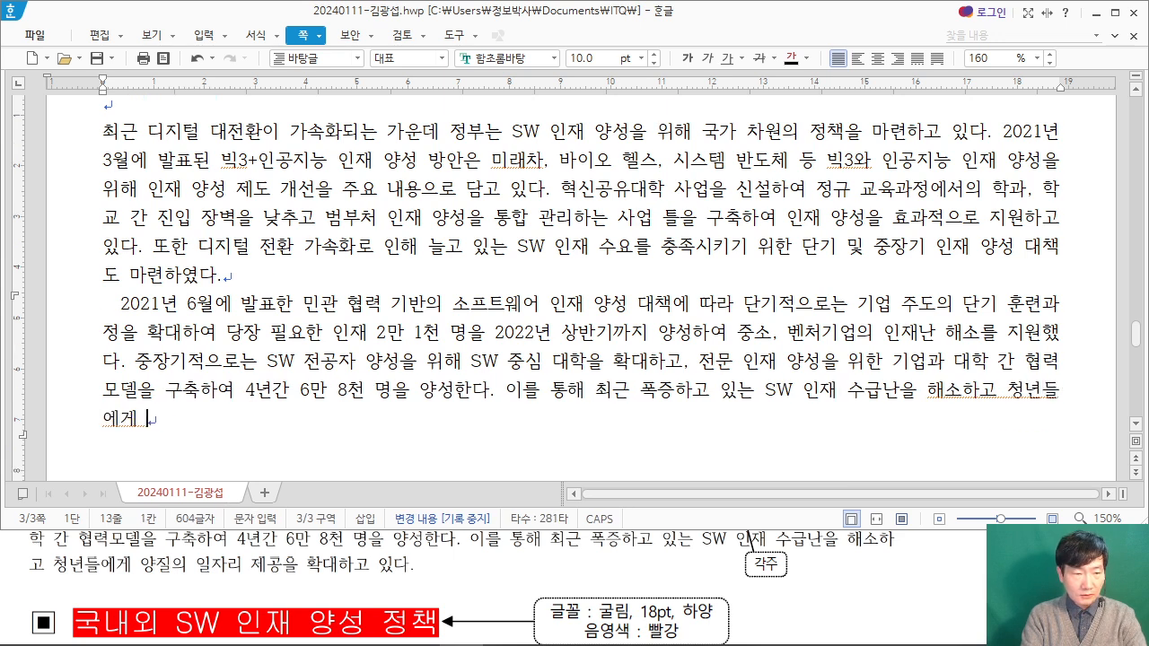
pyautogui.write('의 이')
pyautogui.write('자리 제공을 확')
pyautogui.write('대하고 있다.')
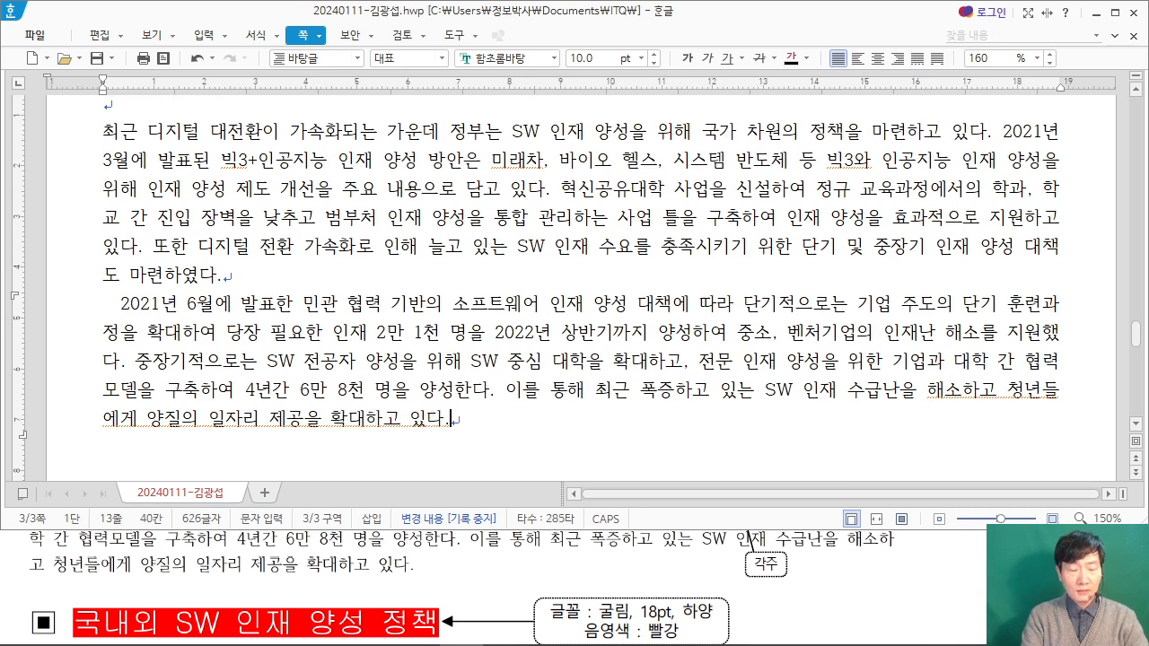
pyautogui.press('Return')
pyautogui.press('Return')
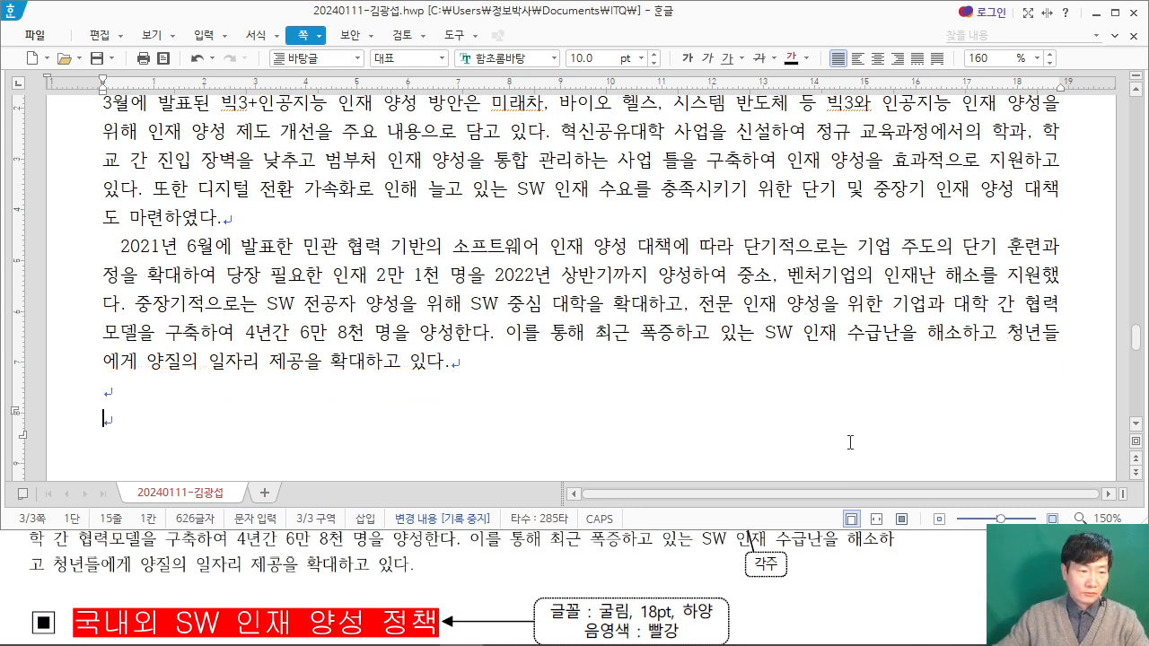
# Step: Insert the special character ▣ on the empty line below the body paragraphs, matching the next heading in the exam PDF
pyautogui.click(793, 599)
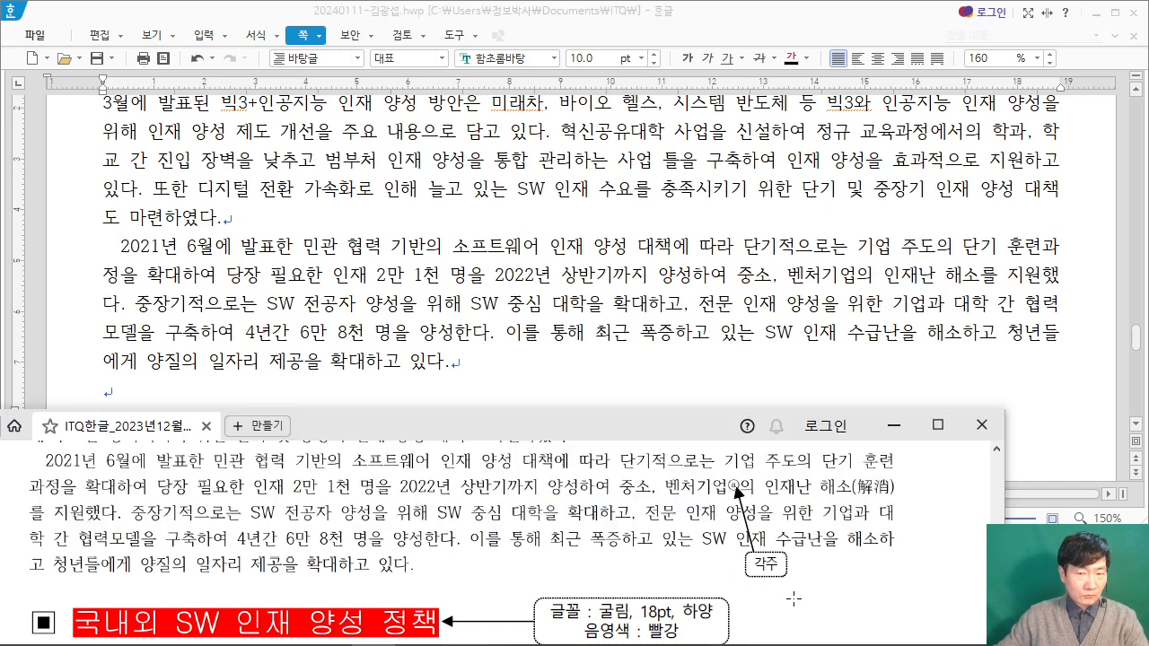
pyautogui.scroll(-1, 551, 564)
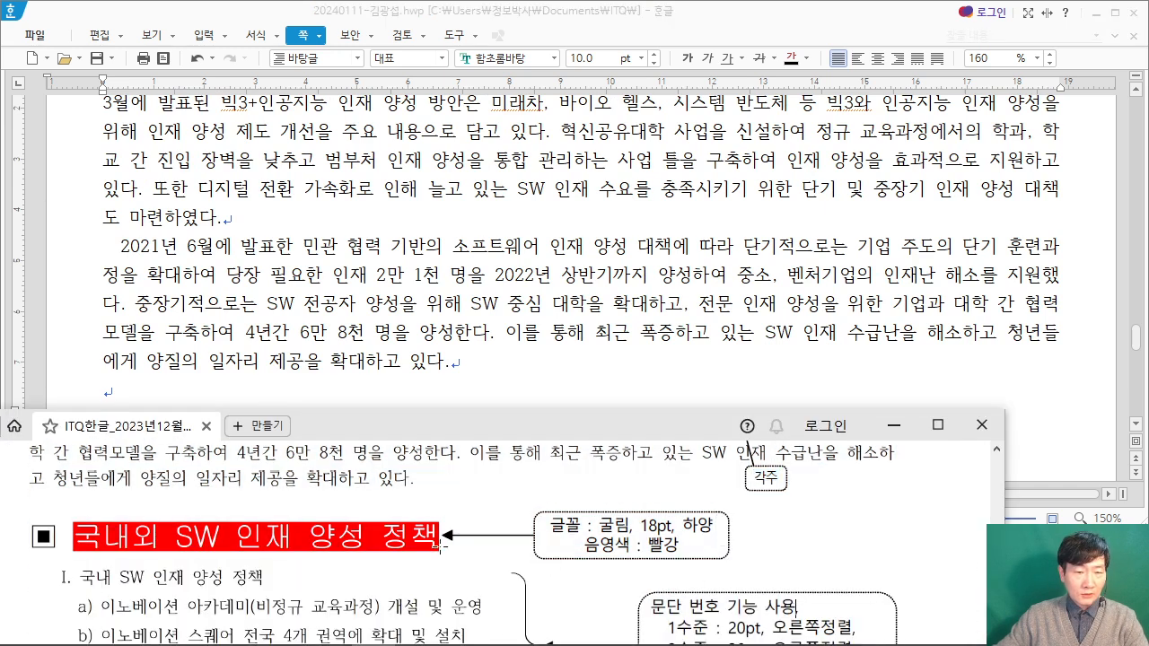
pyautogui.click(172, 399)
pyautogui.click(45, 583)
pyautogui.scroll(1, 95, 485)
pyautogui.click(130, 396)
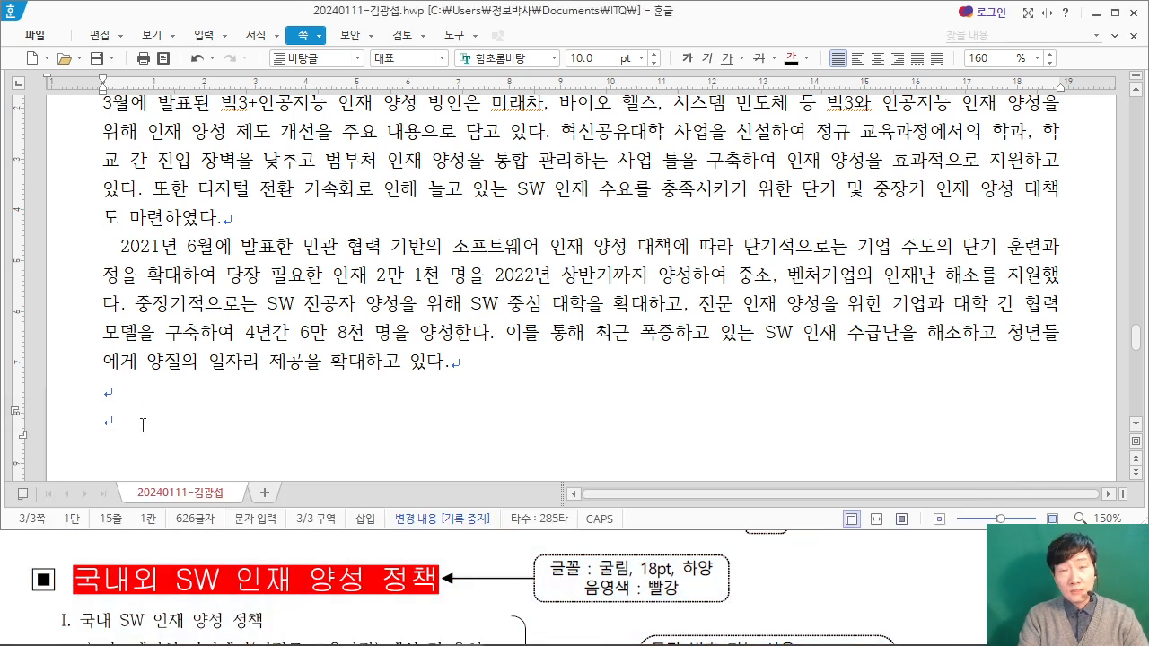
pyautogui.write('ㅁ')
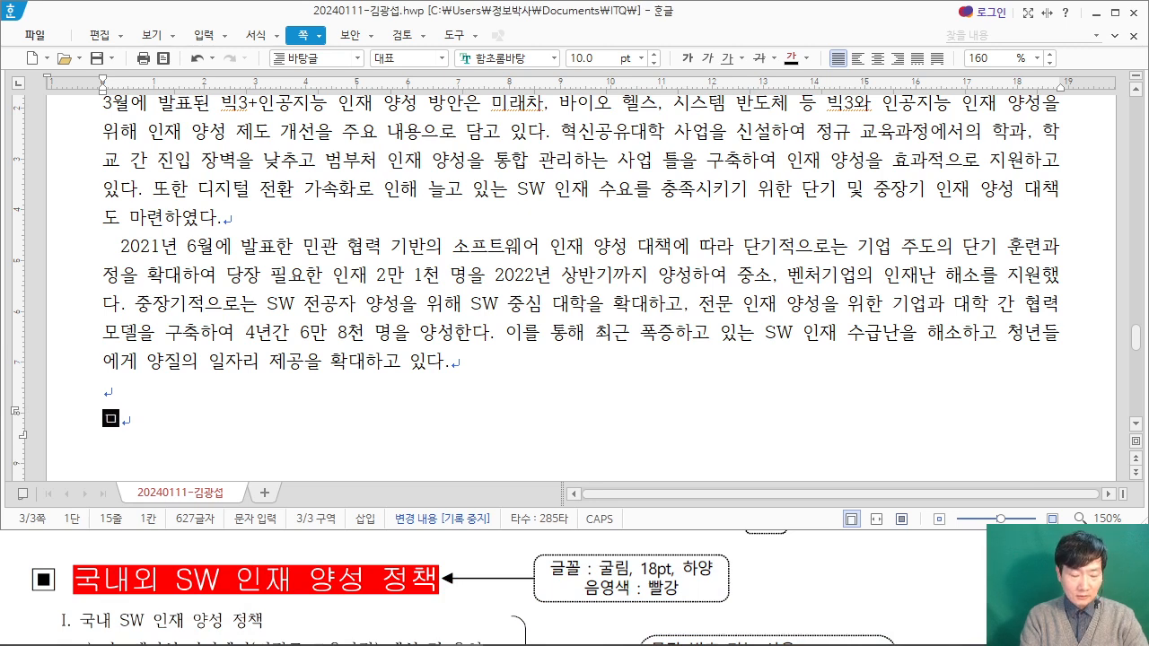
pyautogui.press('BackSpace')
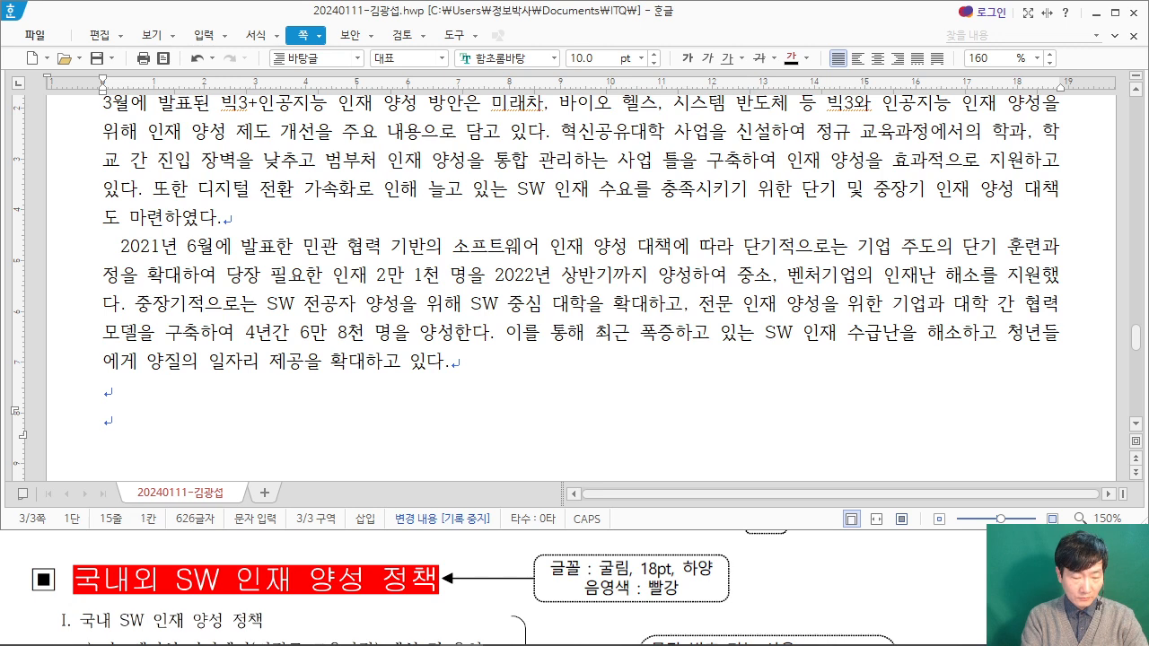
pyautogui.write('ㅁ')
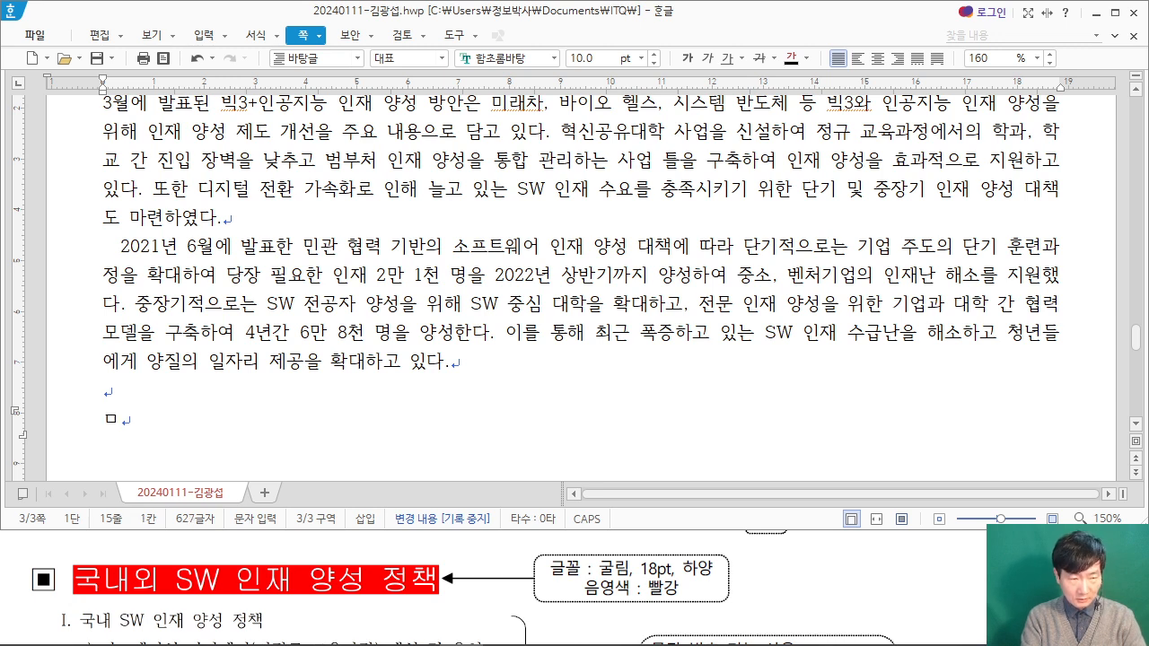
pyautogui.press('Hangul_Hanja')
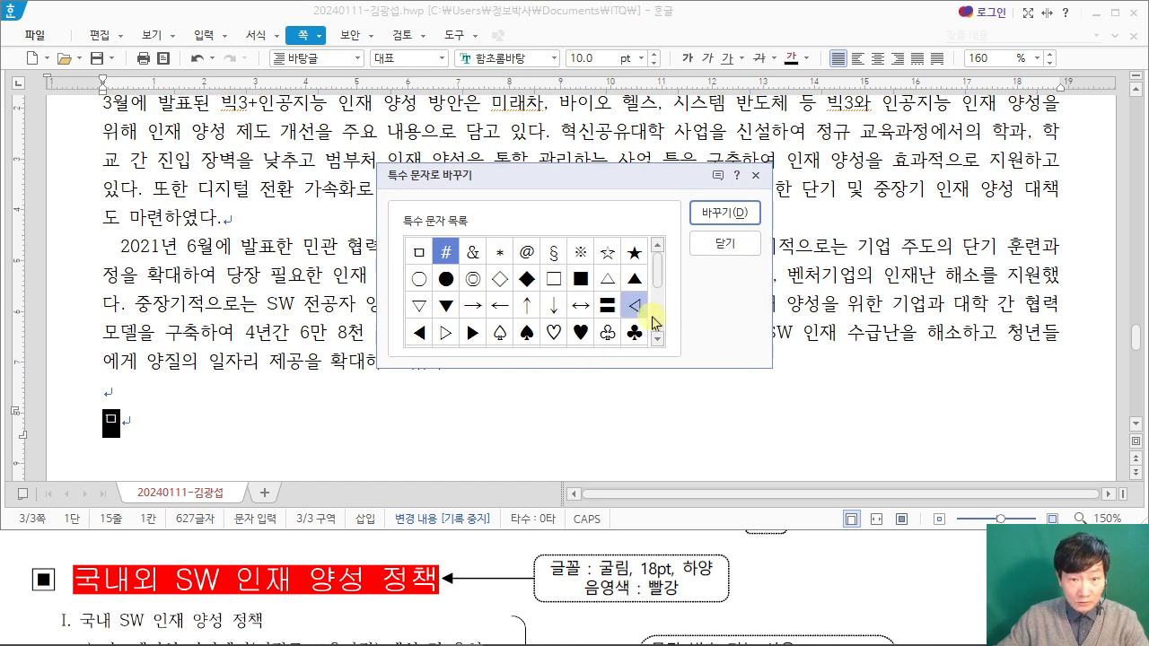
pyautogui.scroll(-2, 659, 278)
pyautogui.click(473, 318)
pyautogui.click(718, 223)
# Step: Enter the heading text "국내외 SW 인재 양성 정책" after the ▣ symbol and start a new line
pyautogui.write('국내')
pyautogui.write('외 SW 인재 양서')
pyautogui.write('ㅇ 정책')
pyautogui.scroll(-1, 574, 287)
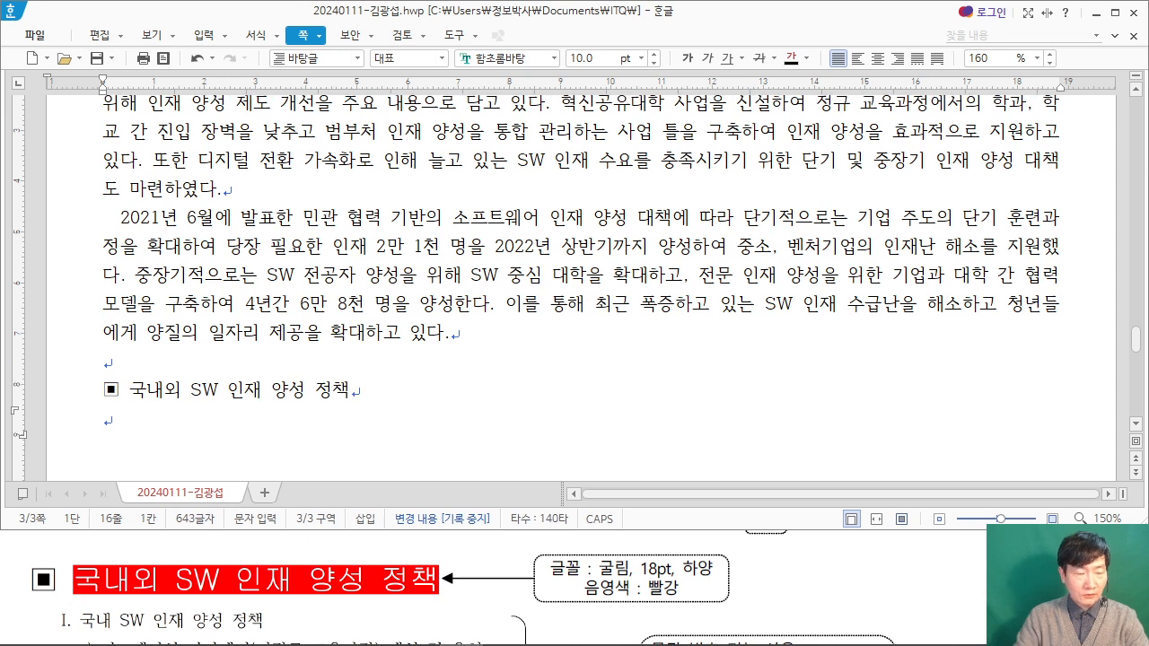
# Step: Bring the exam PDF's numbered list into view and enter its first item "국내 SW 인재 양성 정책" as a separate line below the heading
pyautogui.click(900, 551)
pyautogui.scroll(-2, 892, 548)
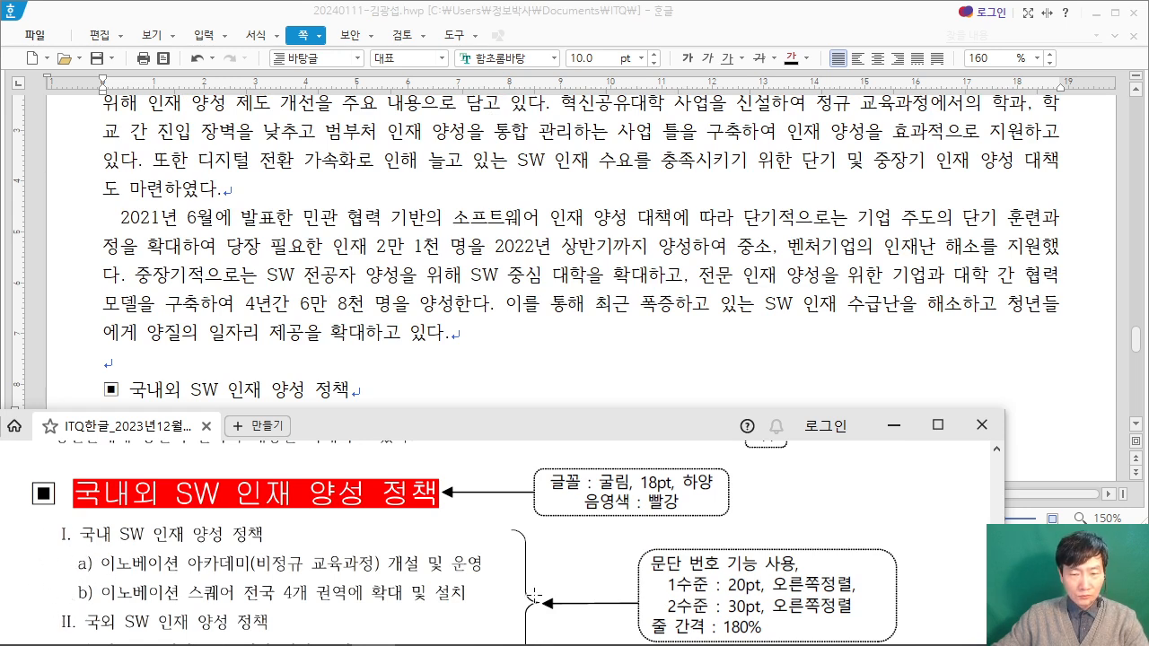
pyautogui.scroll(1, 126, 590)
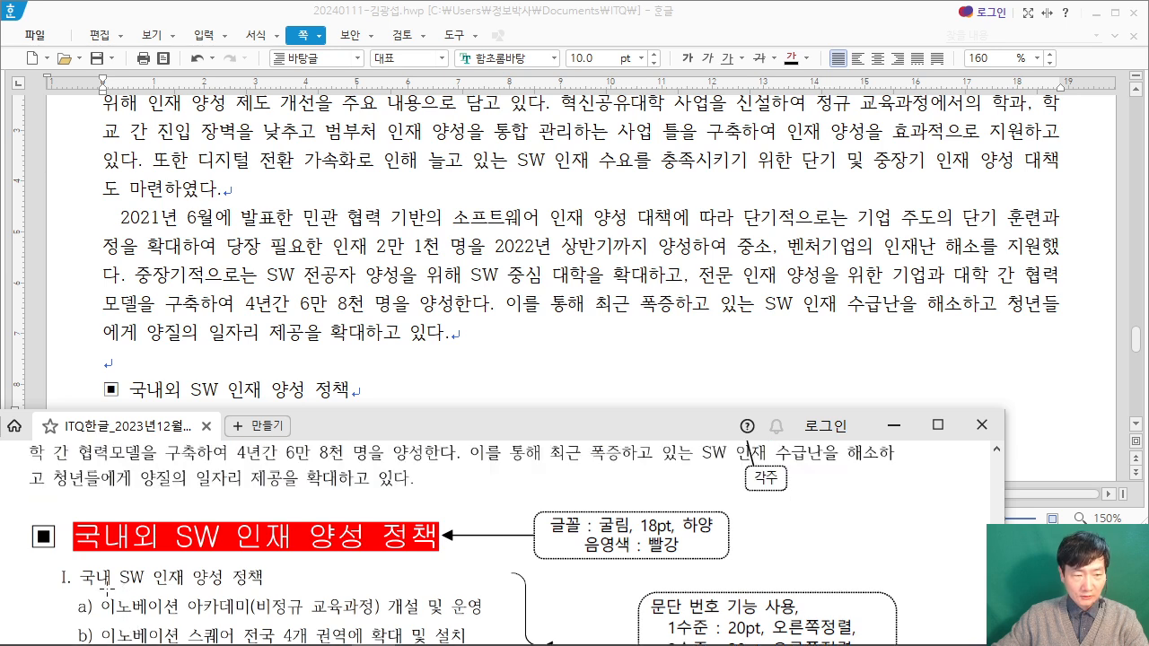
pyautogui.click(167, 386)
pyautogui.click(137, 428)
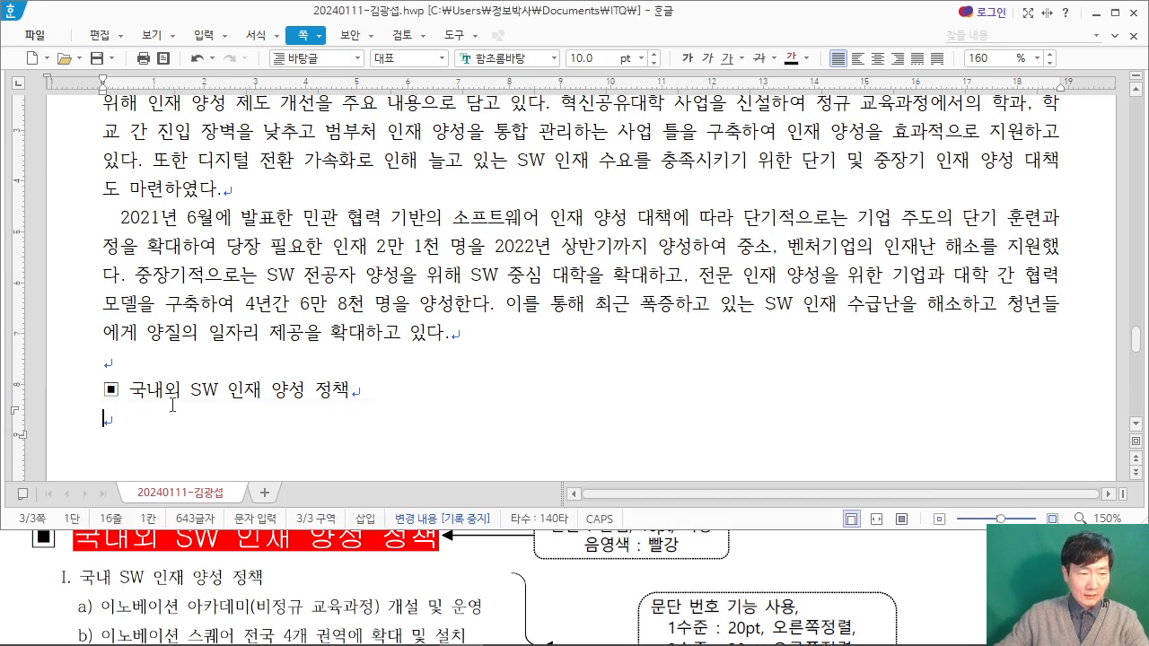
pyautogui.write('국내 SW')
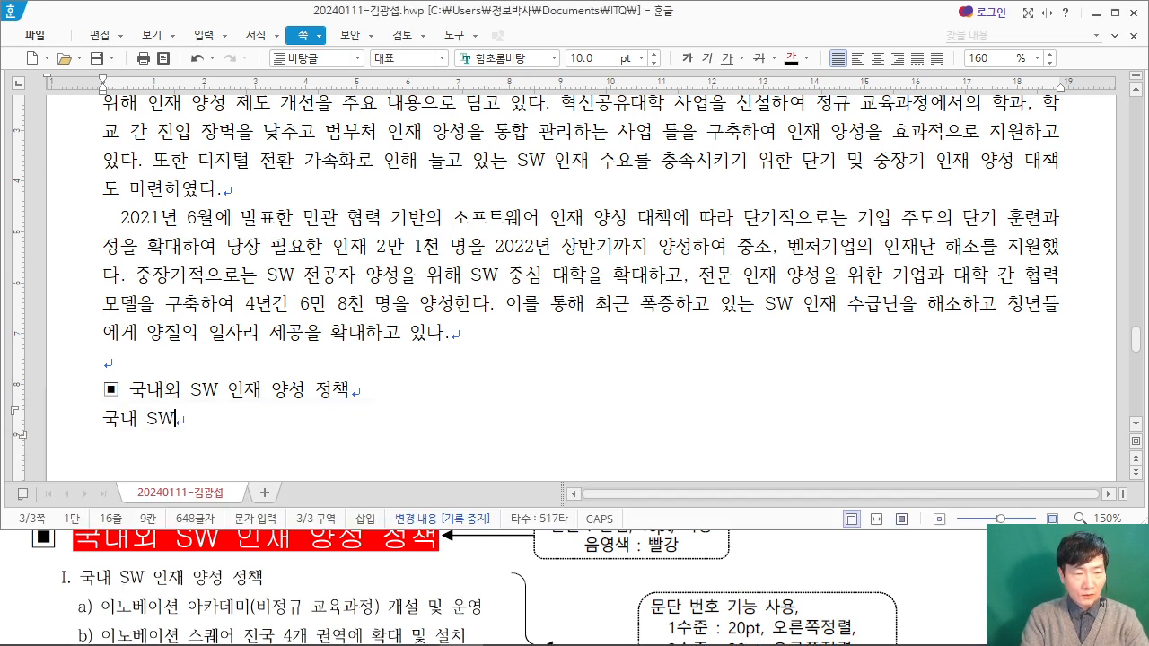
pyautogui.write(' 인재 아양성 ')
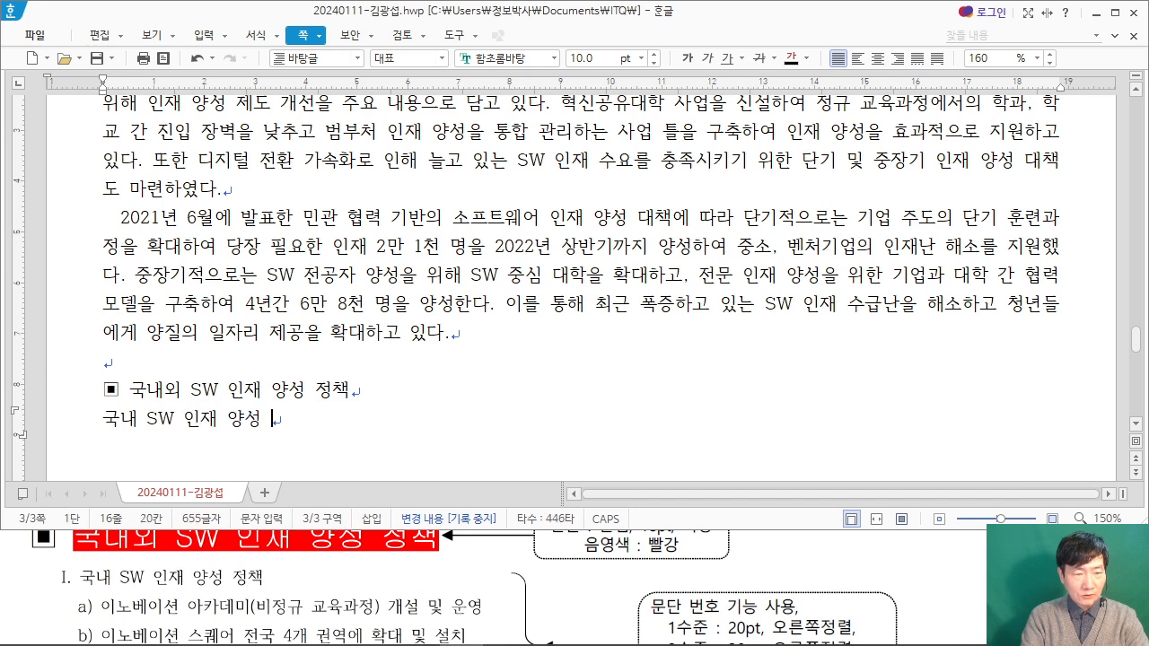
pyautogui.write('정ㅊ책')
pyautogui.press('Return')
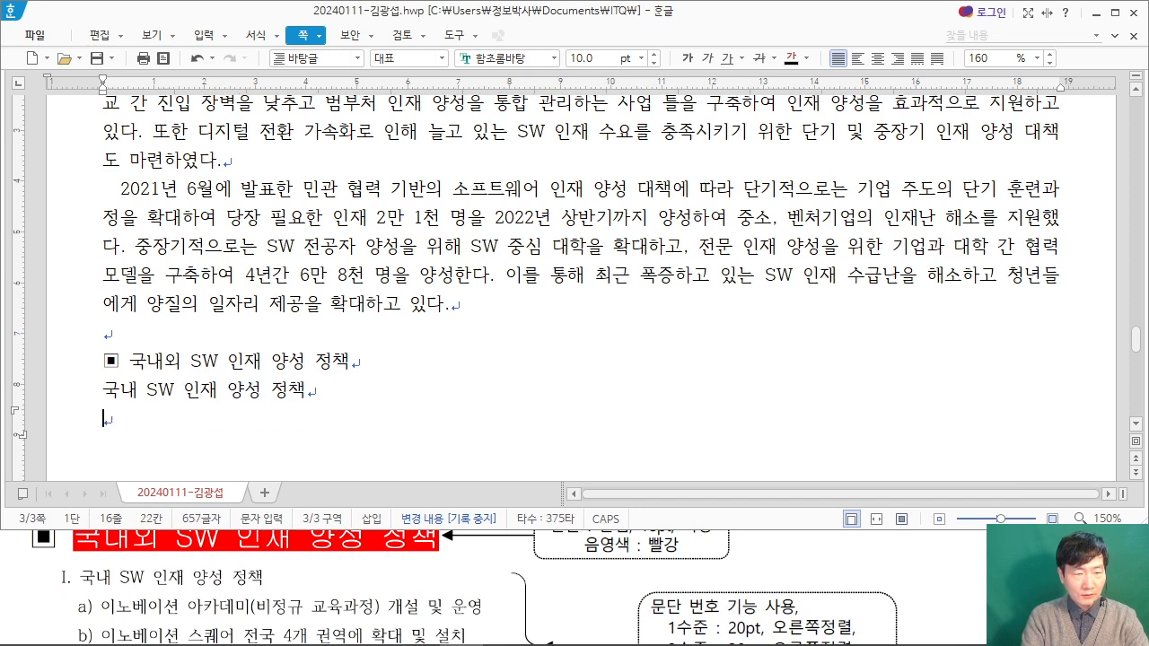
# Step: Enter the list line "이노베이션 아카데미(비정규 교육과정) 개설 및 운영" and start a new line
pyautogui.write('이노')
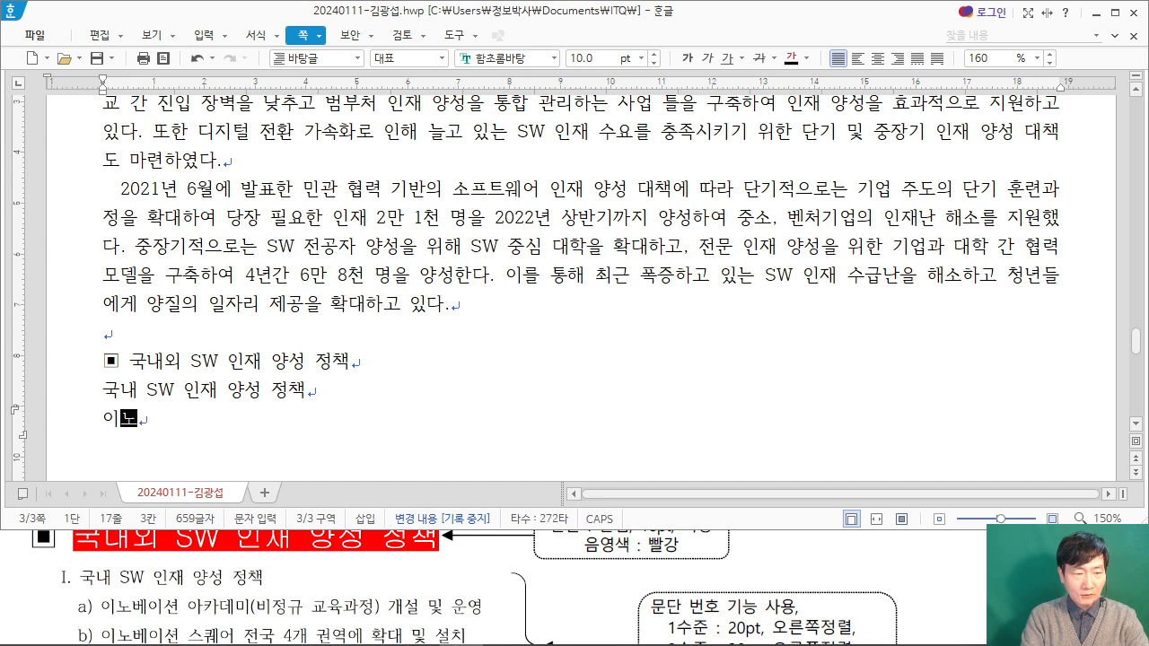
pyautogui.write('베잇')
pyautogui.write('카')
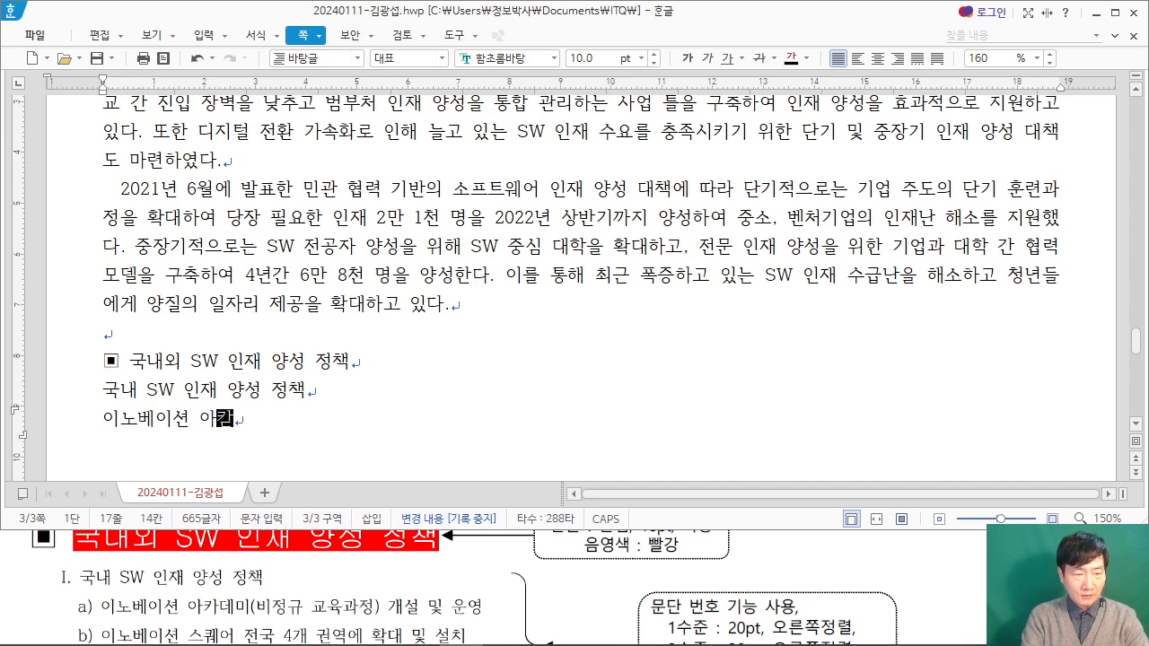
pyautogui.write('데미(비정규 ')
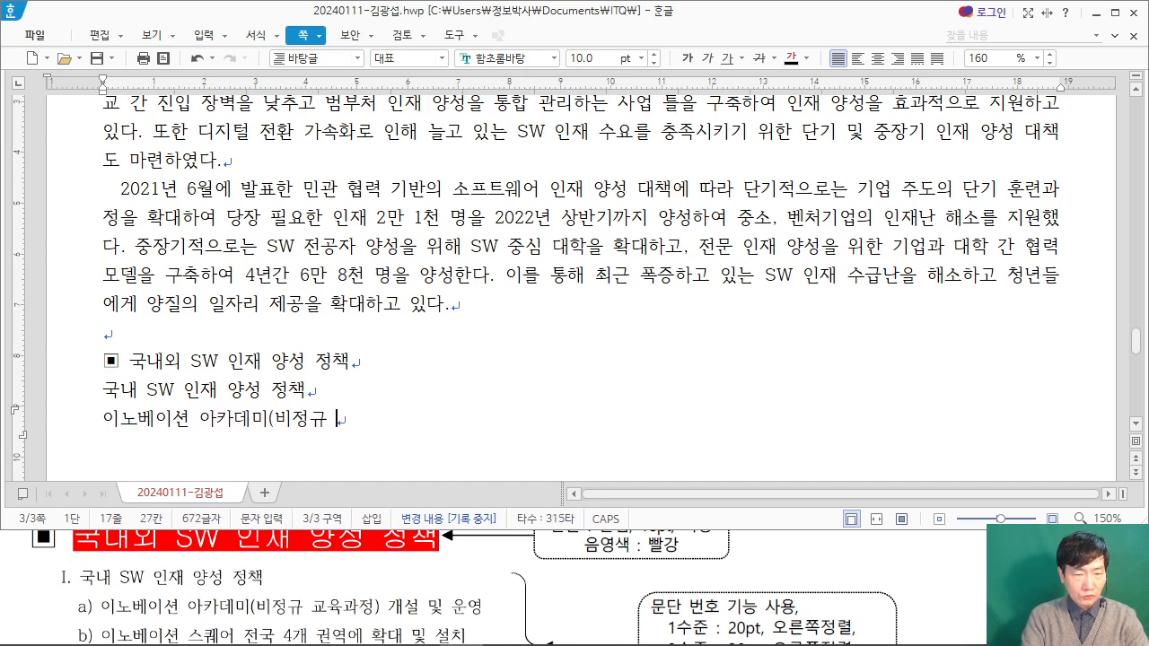
pyautogui.write('교육과정) 개')
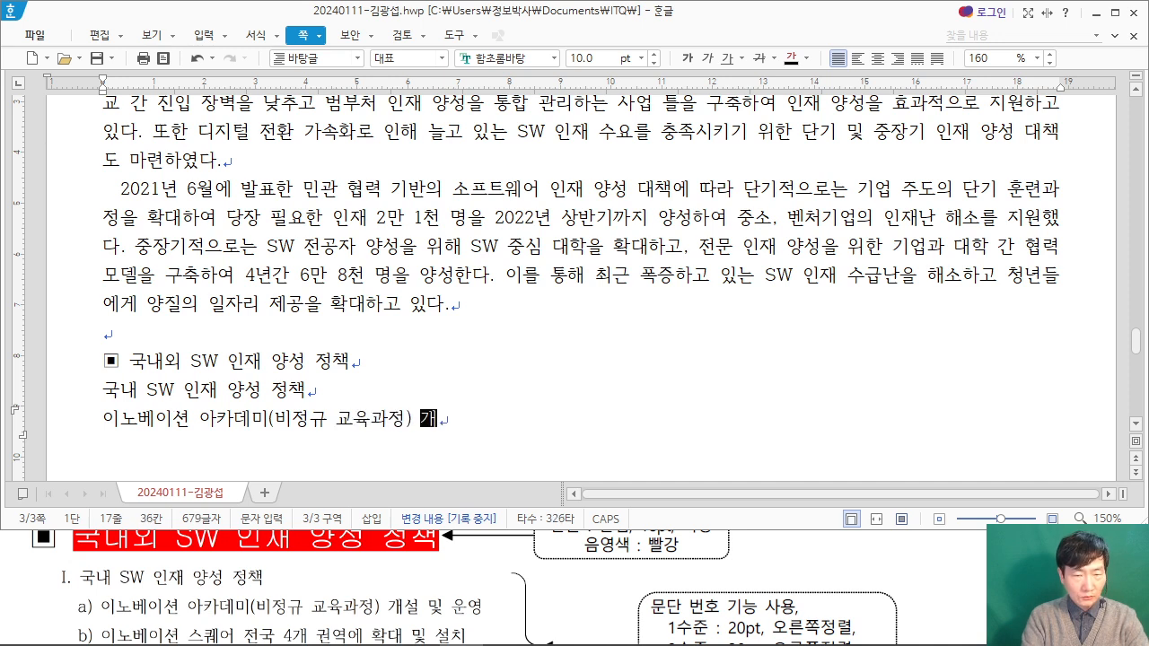
pyautogui.write('설 및 운영')
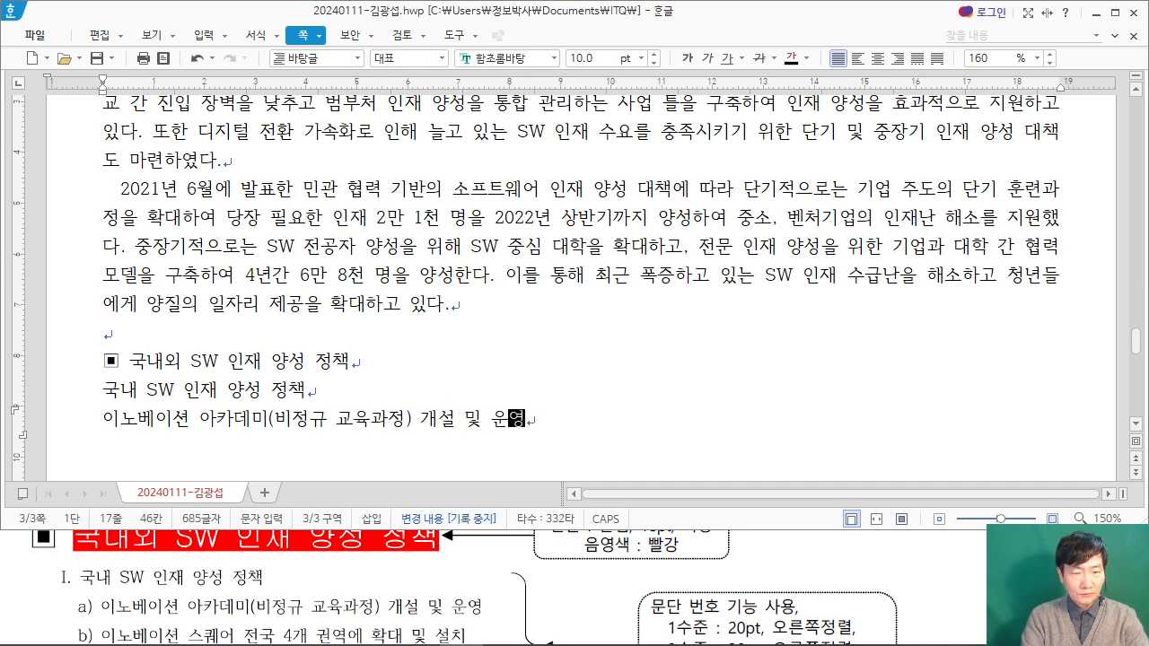
pyautogui.press('Return')
# Step: Enter the list line "이노베이션 스퀘어 전국 4개 권역에 확대 및 설치" and start a new line
pyautogui.write('이노베이션 ㅅ스퀘어 전국 4개 권역')
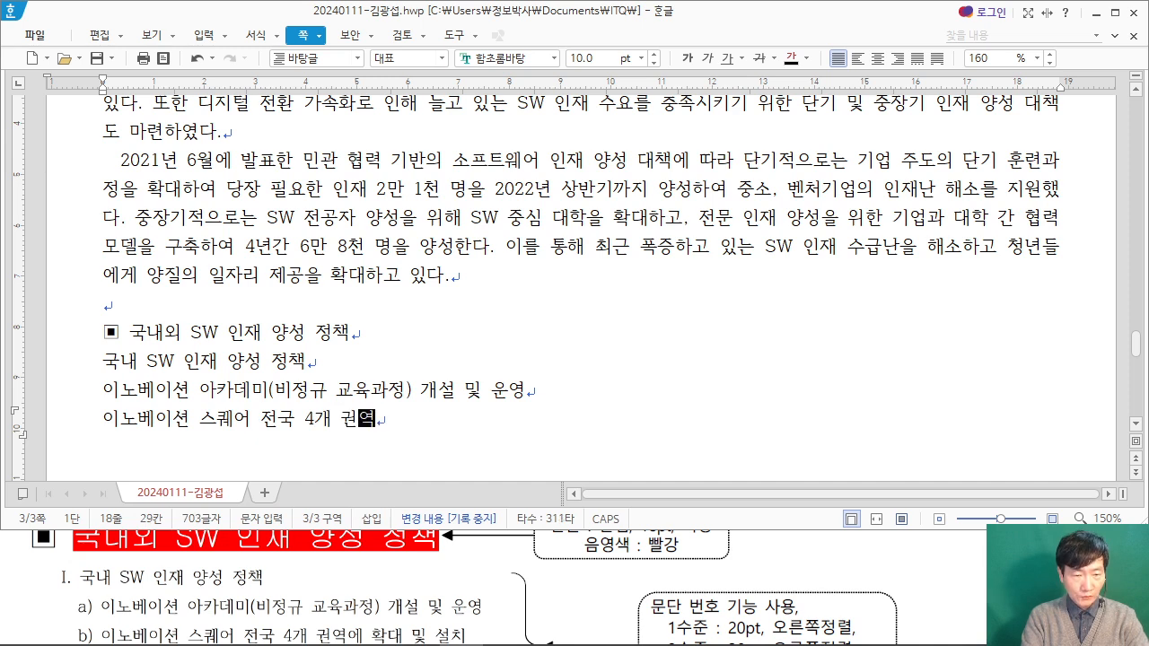
pyautogui.write('에 확대 ㅁ및 설치')
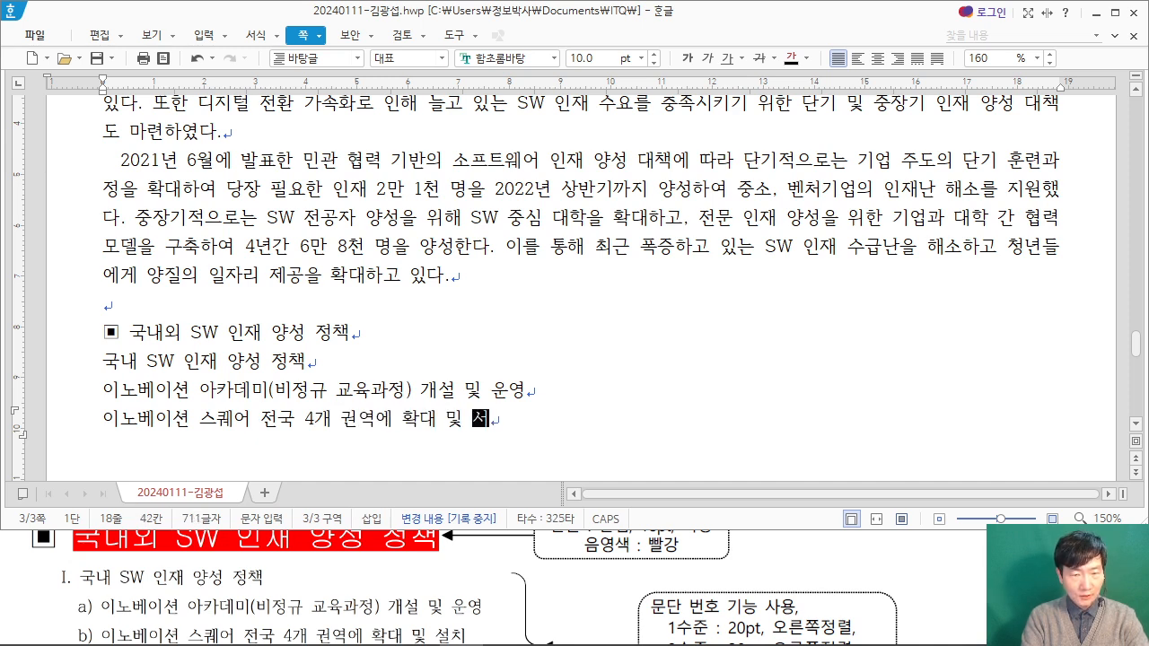
pyautogui.press('Return')
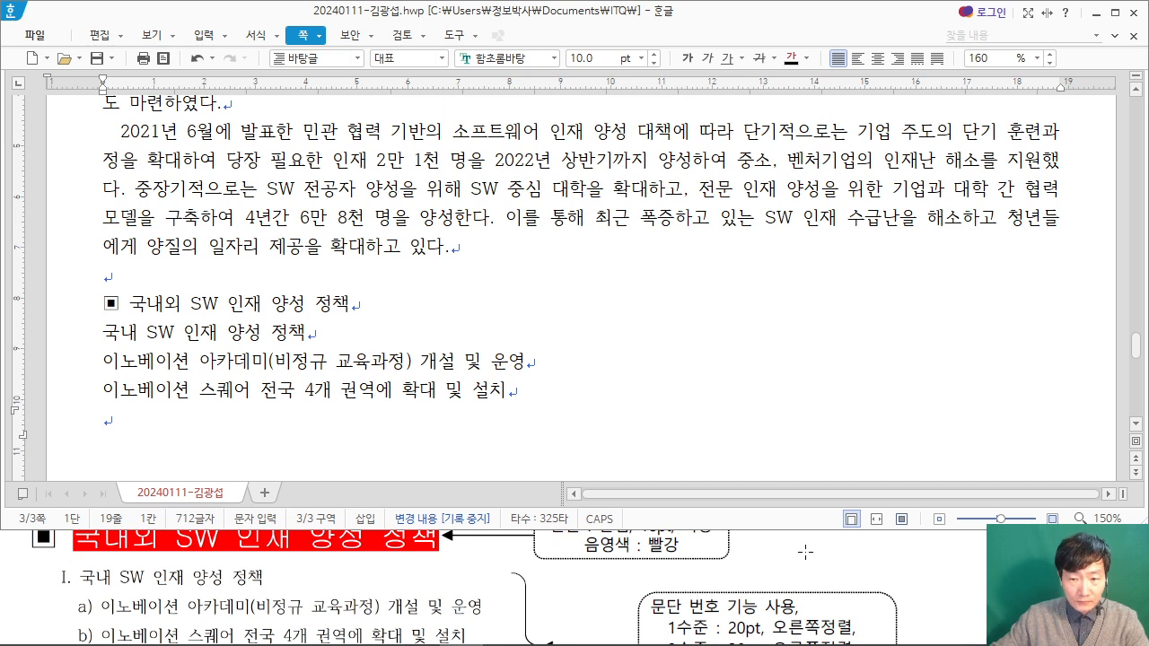
# Step: Bring the rest of the exam PDF's list into view and enter the line "국외 SW 인재 양성 정책"
pyautogui.click(897, 575)
pyautogui.scroll(-3, 560, 567)
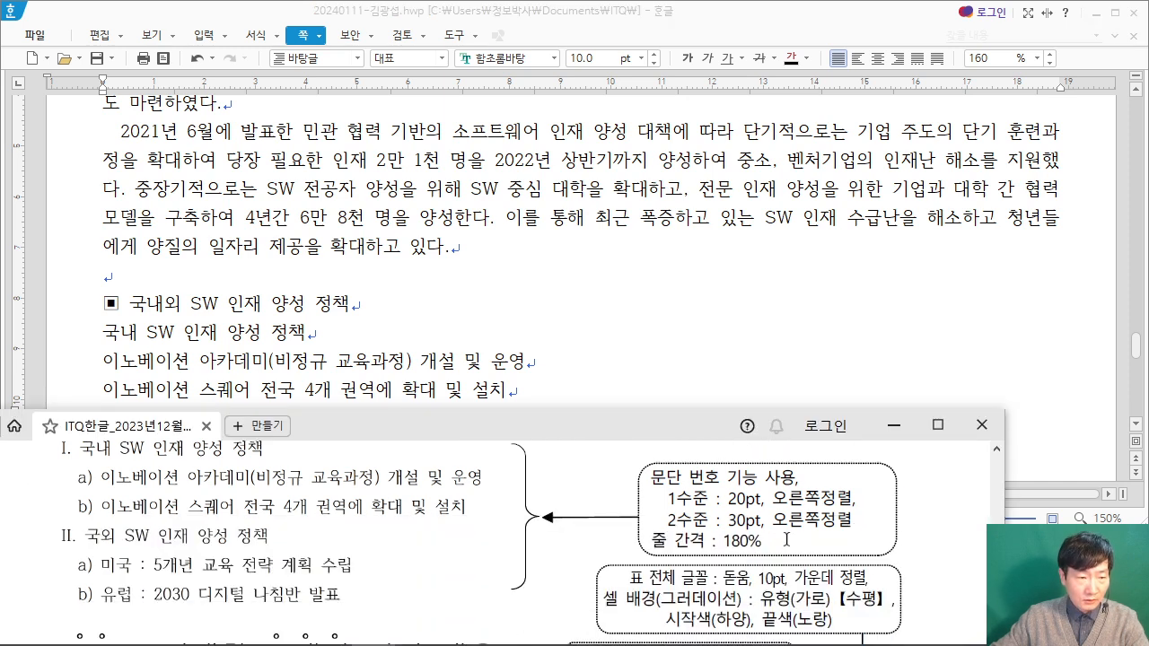
pyautogui.click(351, 368)
pyautogui.click(125, 427)
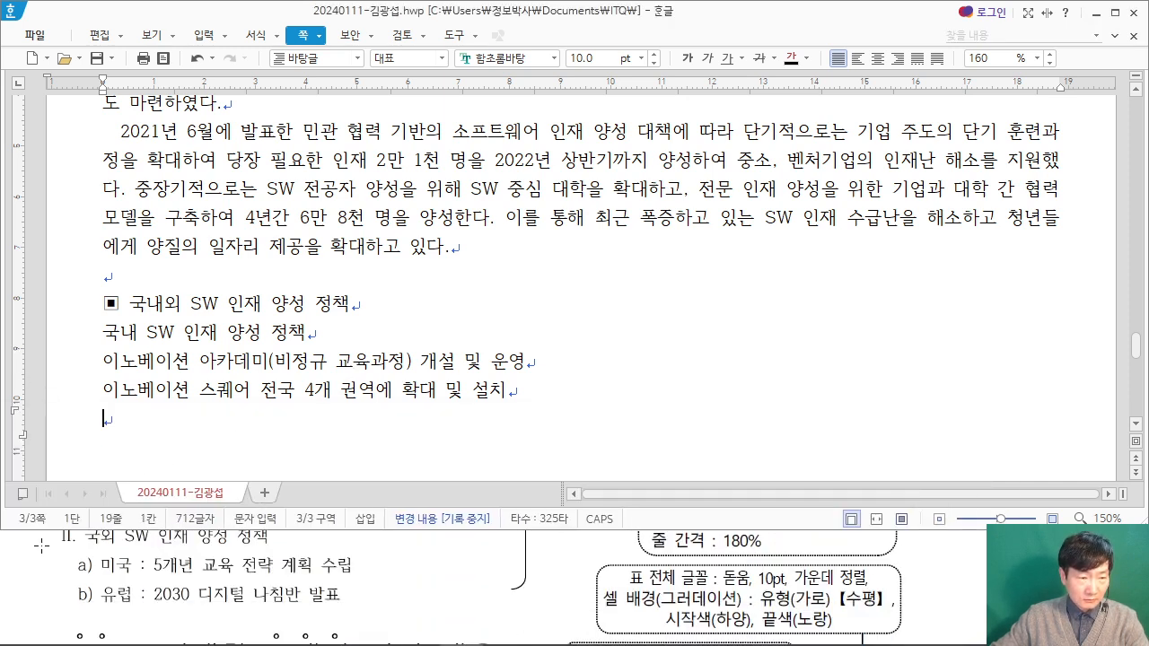
pyautogui.click(37, 551)
pyautogui.scroll(1, 38, 552)
pyautogui.click(188, 406)
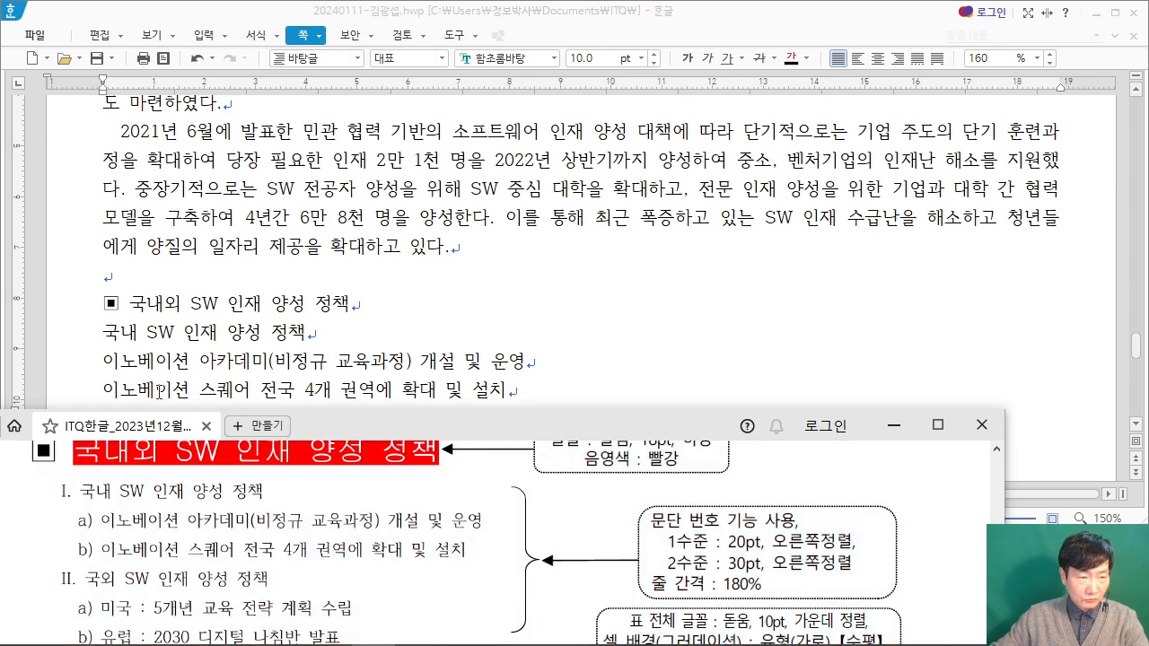
pyautogui.click(142, 409)
pyautogui.write('국외 ')
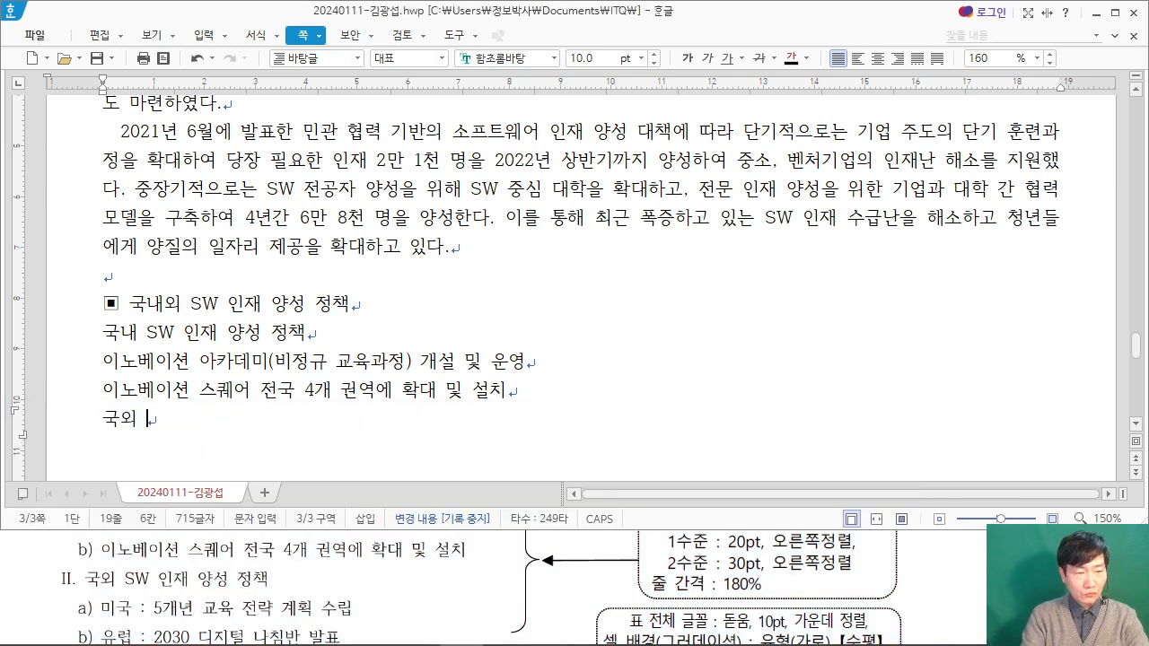
pyautogui.write('SW 인재 양')
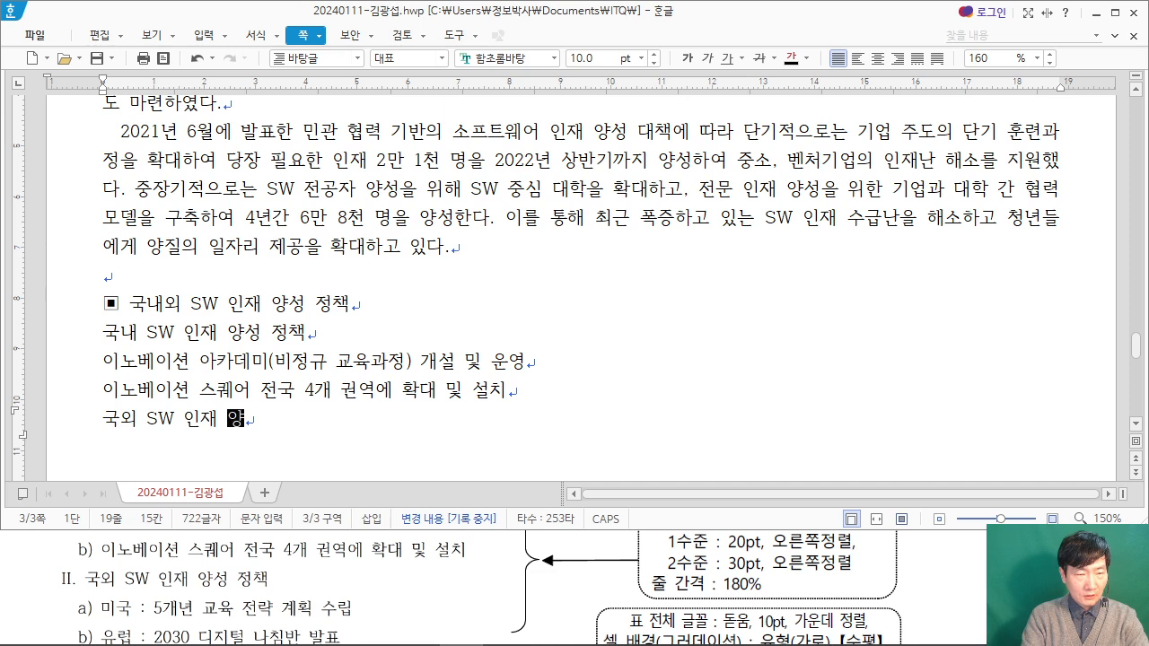
pyautogui.write('성 정ㅊ책')
pyautogui.press('Return')
# Step: Enter the list line "미국 : 5개년 교육 전략 계획 수립" and start a new line
pyautogui.write('미국 :')
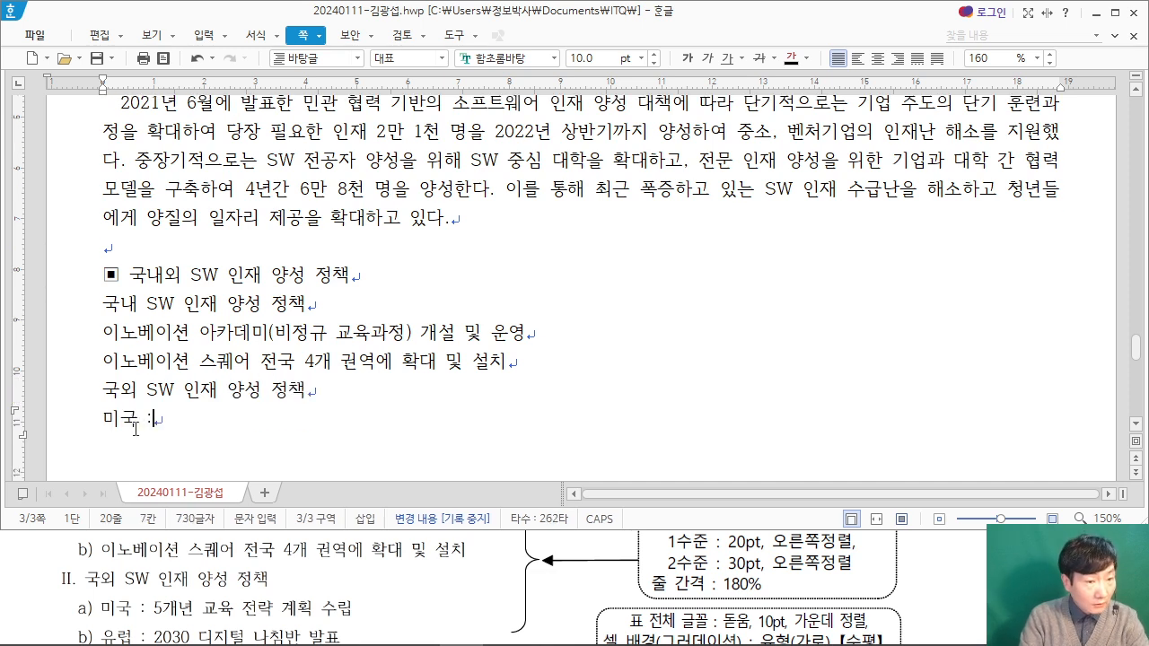
pyautogui.write(' 5')
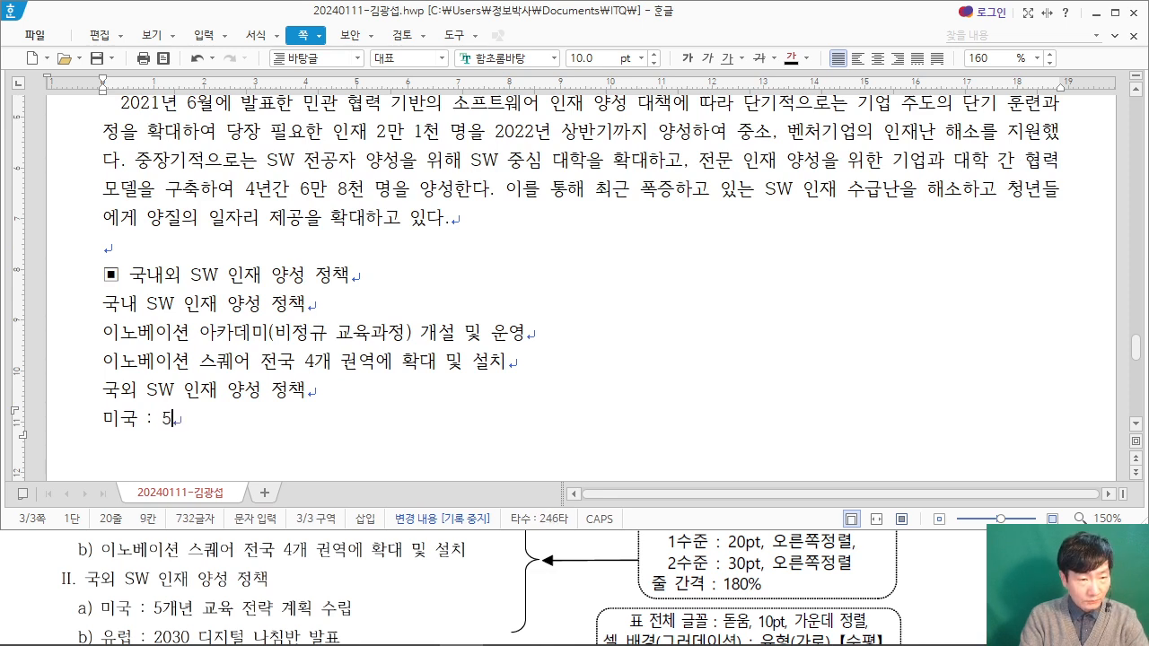
pyautogui.write('개년 교육 전략 계획 수리')
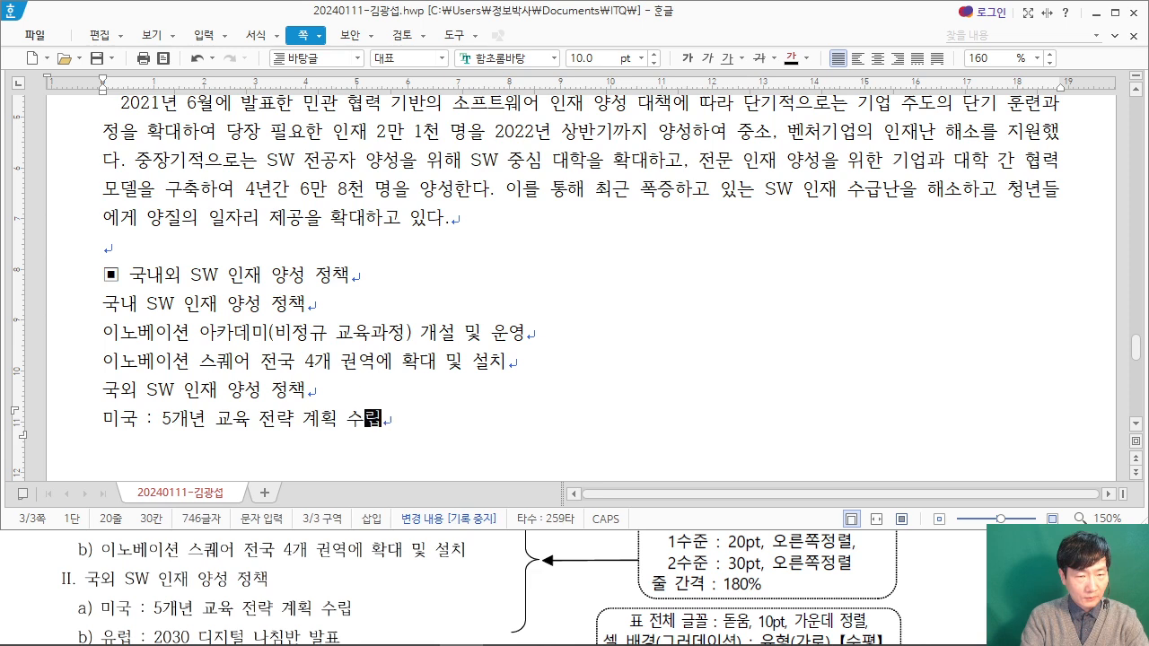
pyautogui.write('ㅂ')
pyautogui.press('Return')
# Step: Enter the list line "유럽 : 2030 디지털 나침반 발표" and start a new line after one blank line
pyautogui.write('ㅇㅠㄹㅓㅂ : ')
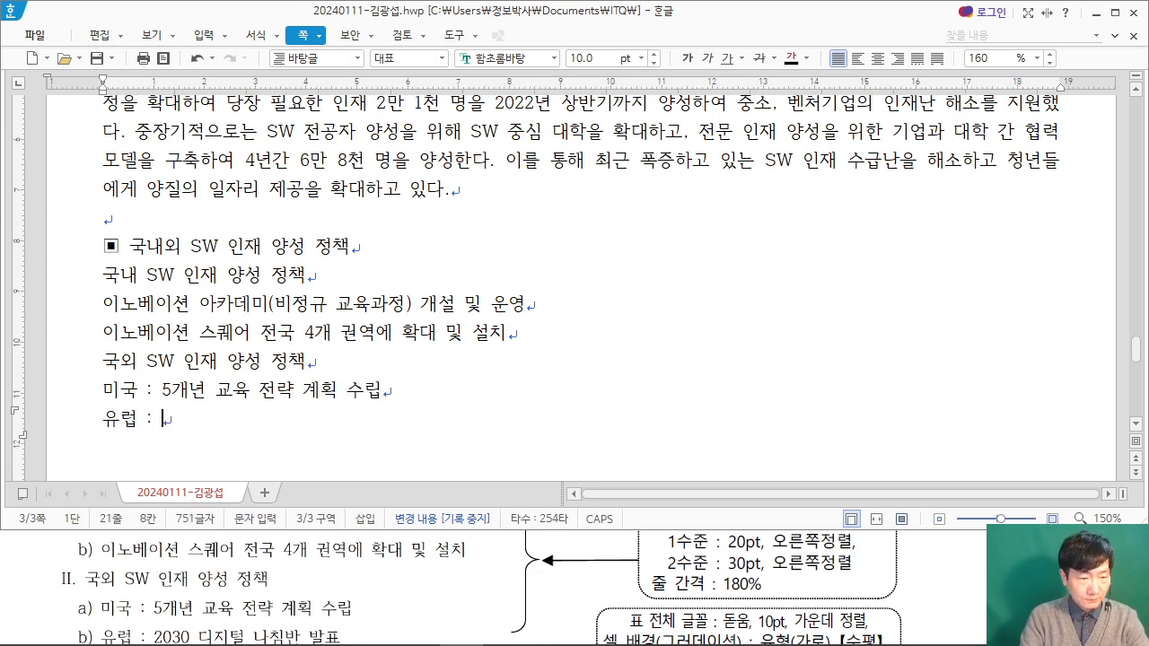
pyautogui.write('2030 ㄷㅣㅈㅣㄹ')
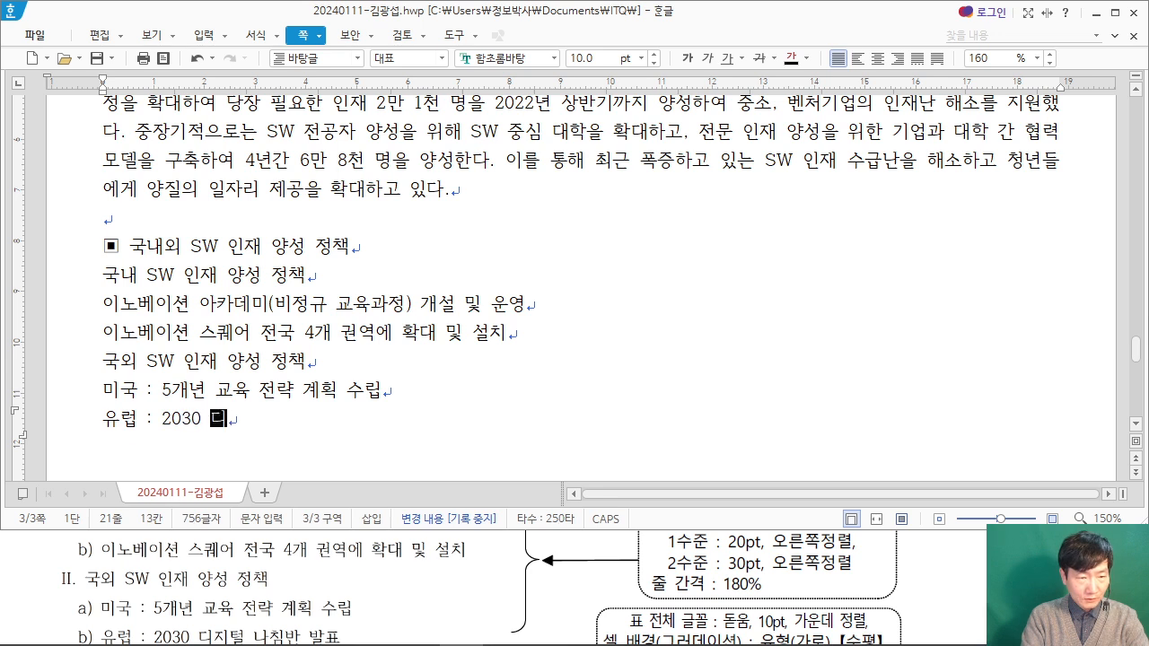
pyautogui.write('ㅓㄹ ㄴㅏㅊㅣㅁㅂㅏㄴ ')
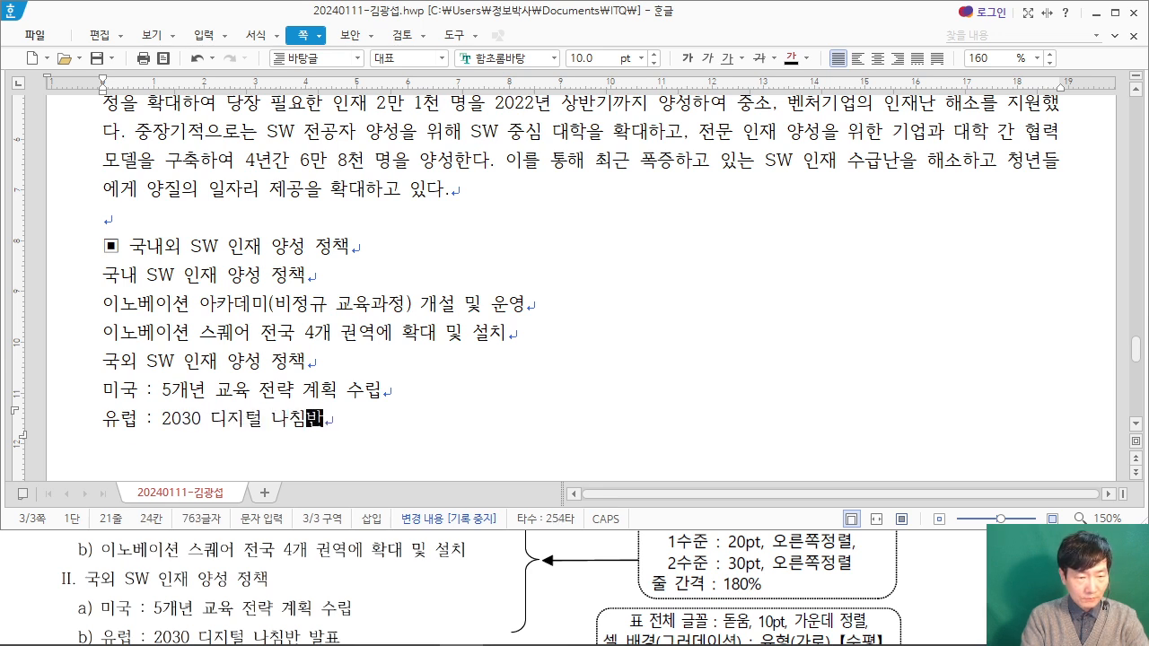
pyautogui.write('ㅂㅏㄹㅍㅛ')
pyautogui.press('Return')
pyautogui.press('Return')
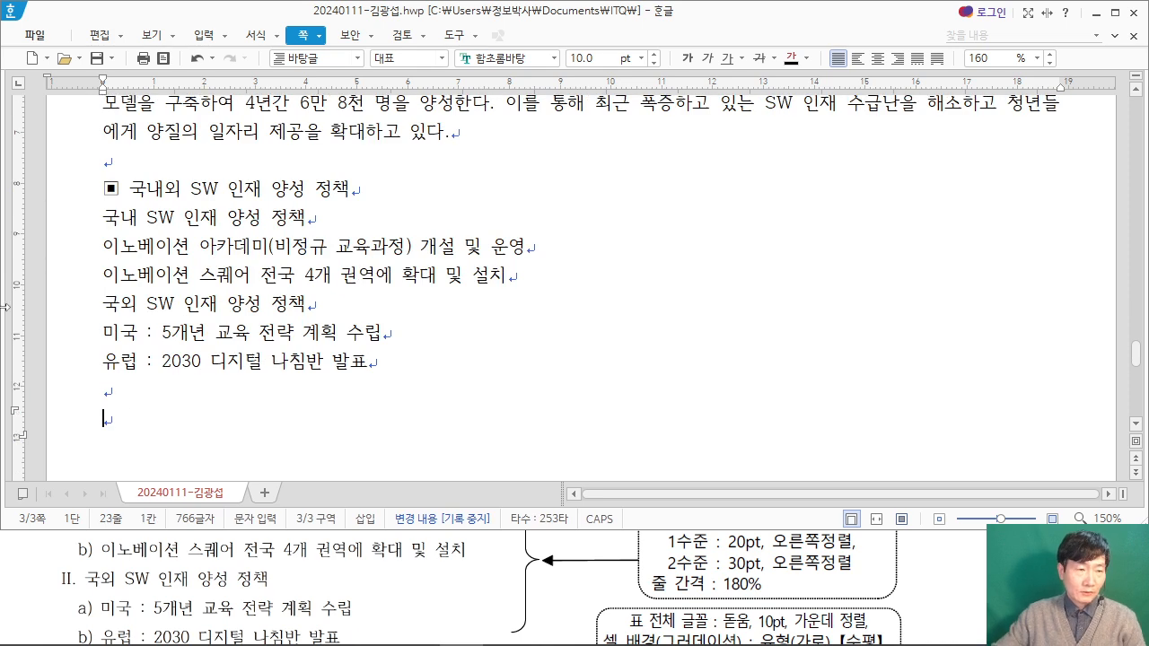
# Step: Copy the ▣ symbol with its trailing space from the "국내외 SW 인재 양성 정책" heading onto the new last line
pyautogui.moveTo(133, 189); pyautogui.dragTo(106, 190)
pyautogui.press('super+c')
pyautogui.rightClick(112, 191)
pyautogui.click(114, 418)
pyautogui.rightClick(128, 419)
pyautogui.click(162, 355)
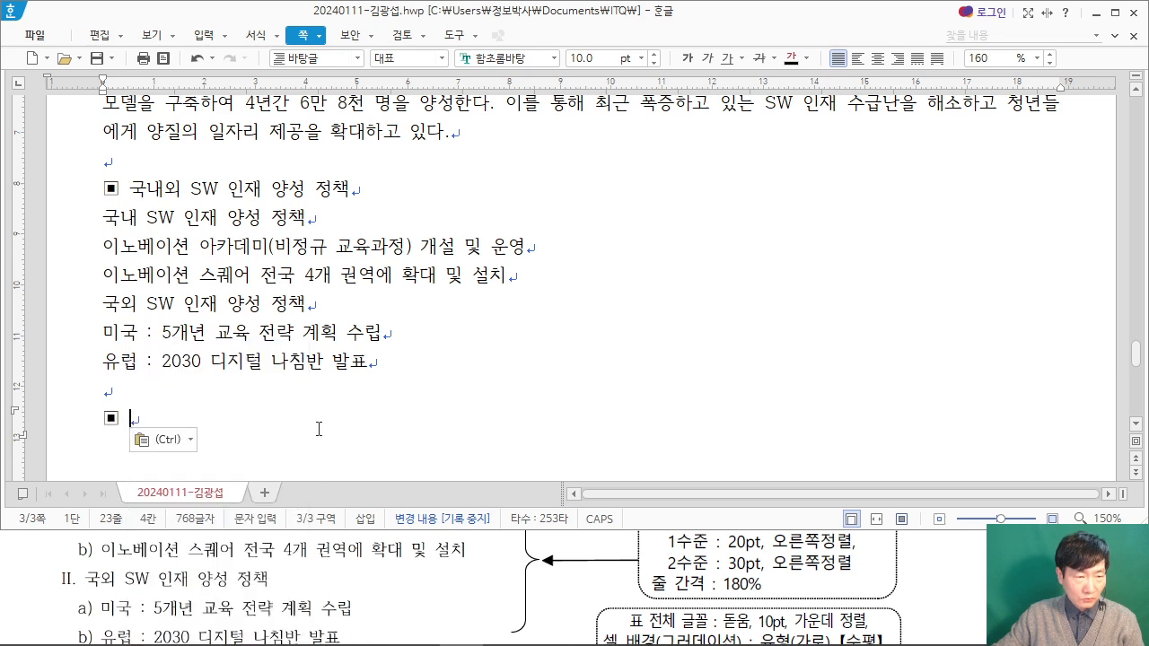
# Step: Enter the heading "SW 중심대학 트랙별 지원 내용" after the last ▣ symbol and start a new line
pyautogui.click(901, 570)
pyautogui.scroll(-3, 940, 576)
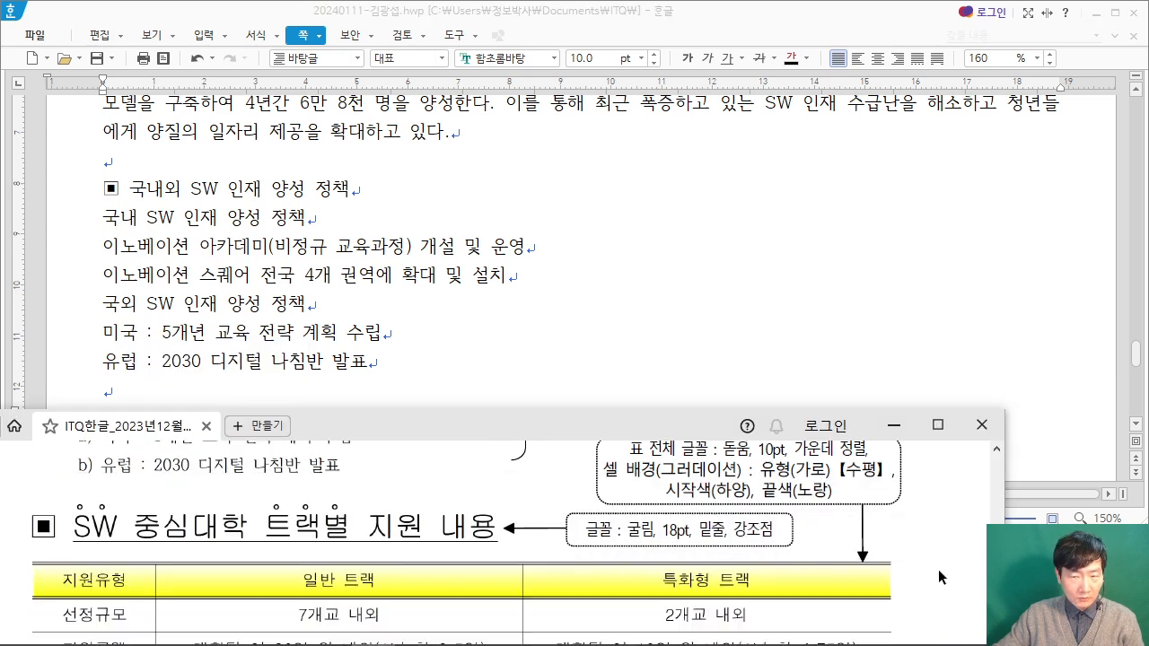
pyautogui.click(182, 402)
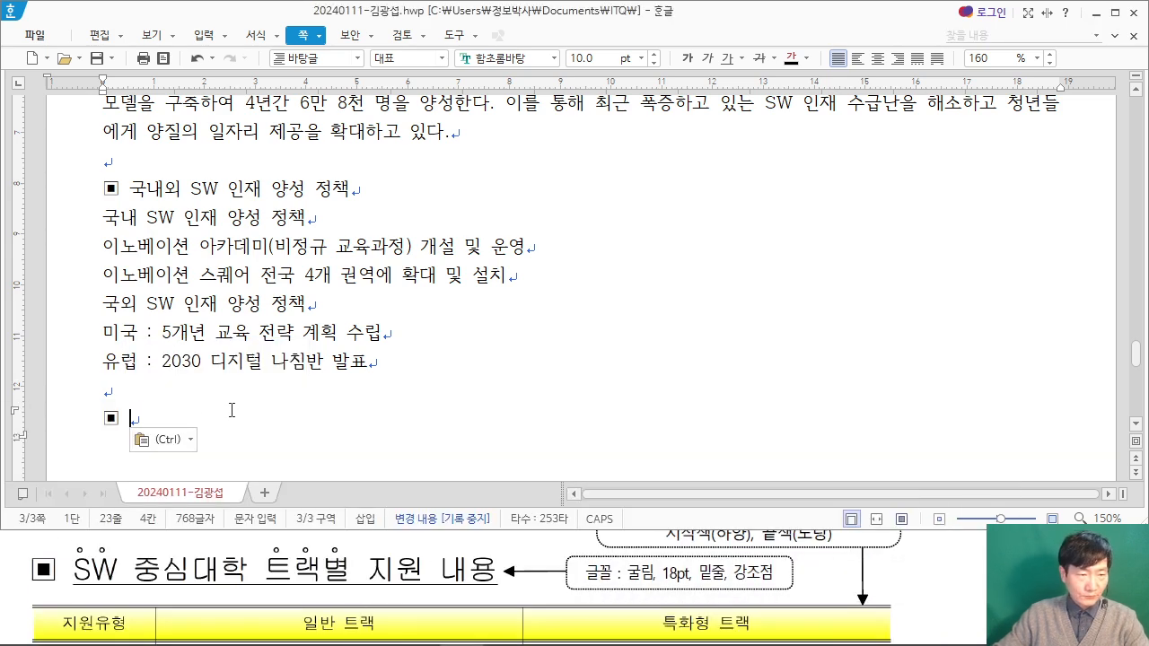
pyautogui.write('ㄴ')
pyautogui.press('BackSpace')
pyautogui.write('SW 중심대학 트랙ㅂ졀')
pyautogui.press('BackSpace')
pyautogui.press('BackSpace')
pyautogui.write('별 지원 내용')
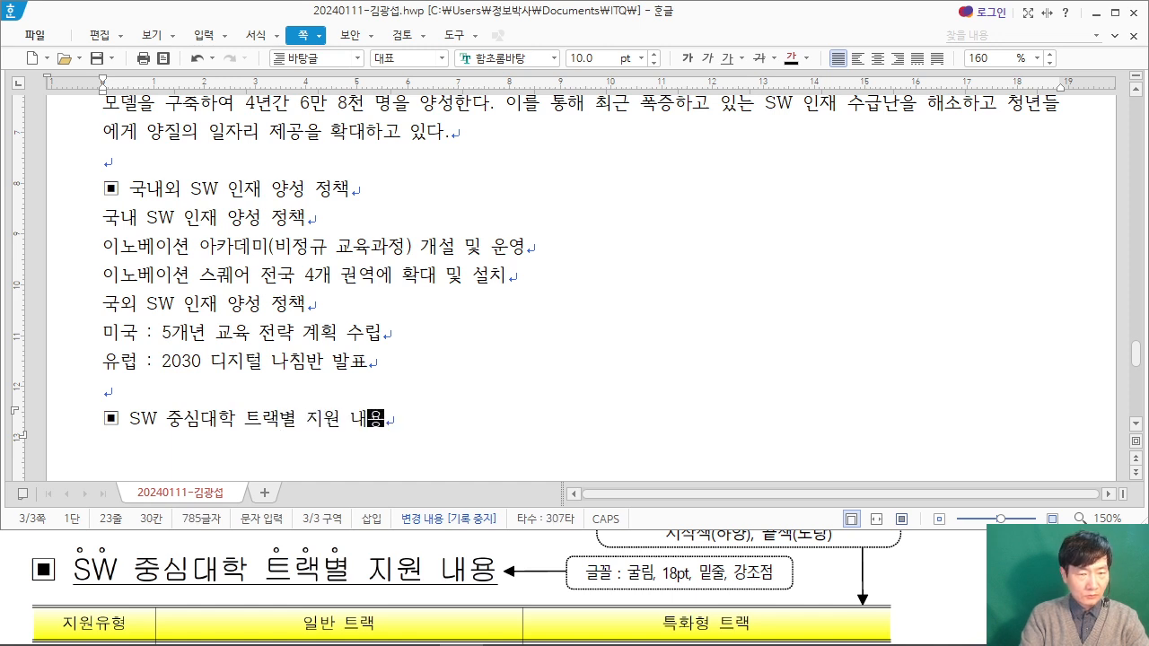
pyautogui.press('Return')
# Step: Examine the row and column layout of the 지원유형 table in the exam PDF, then return to the answer document
pyautogui.click(932, 561)
pyautogui.scroll(-1, 928, 553)
pyautogui.scroll(-2, 928, 553)
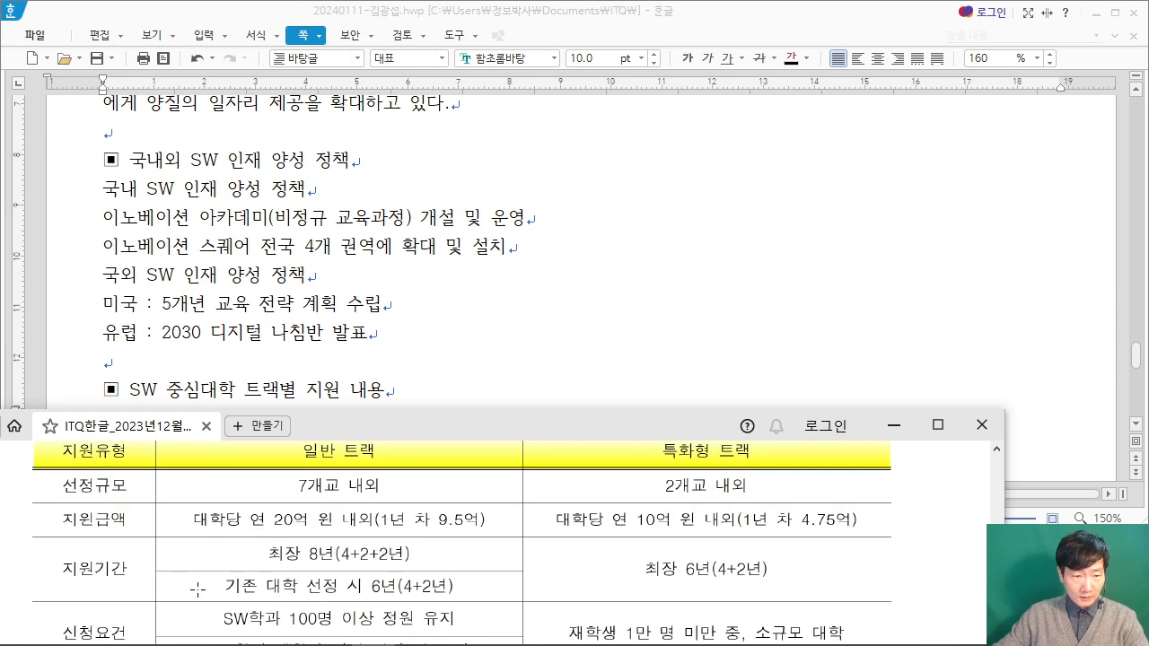
pyautogui.scroll(-1, 270, 619)
pyautogui.scroll(1, 270, 539)
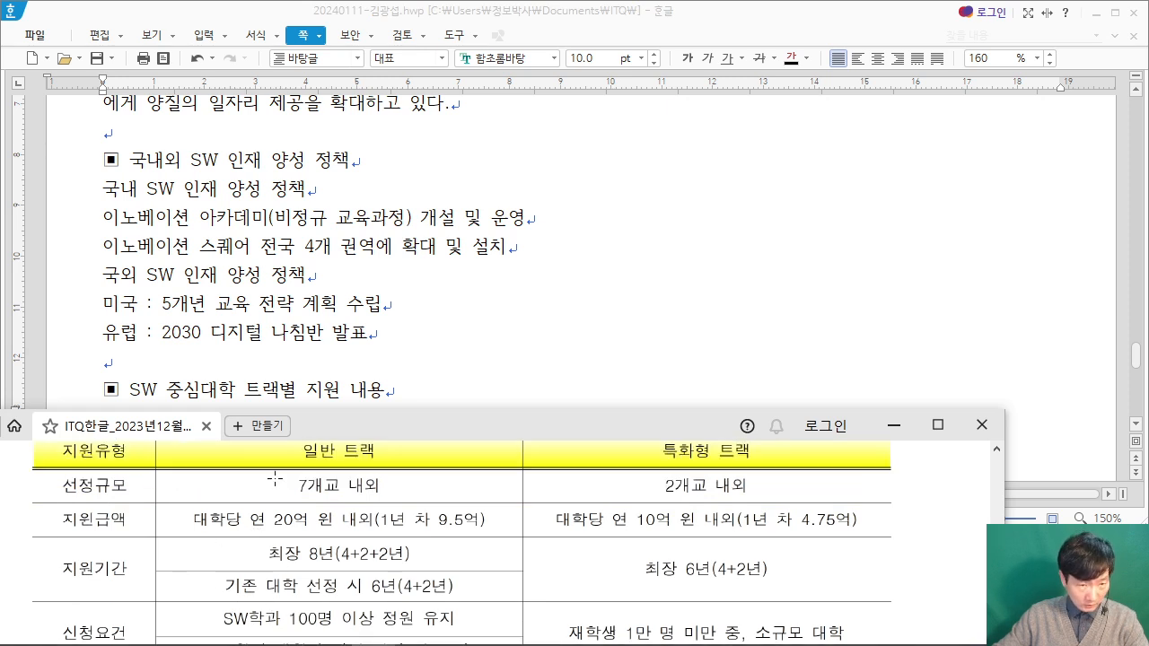
pyautogui.scroll(-1, 270, 606)
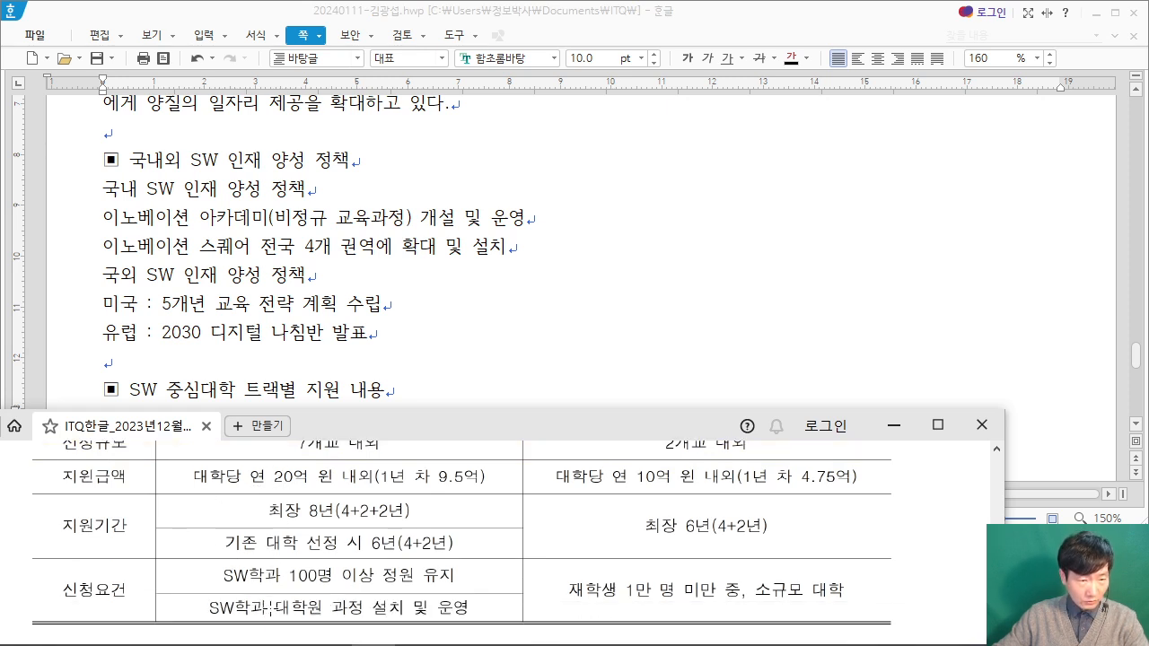
pyautogui.click(313, 361)
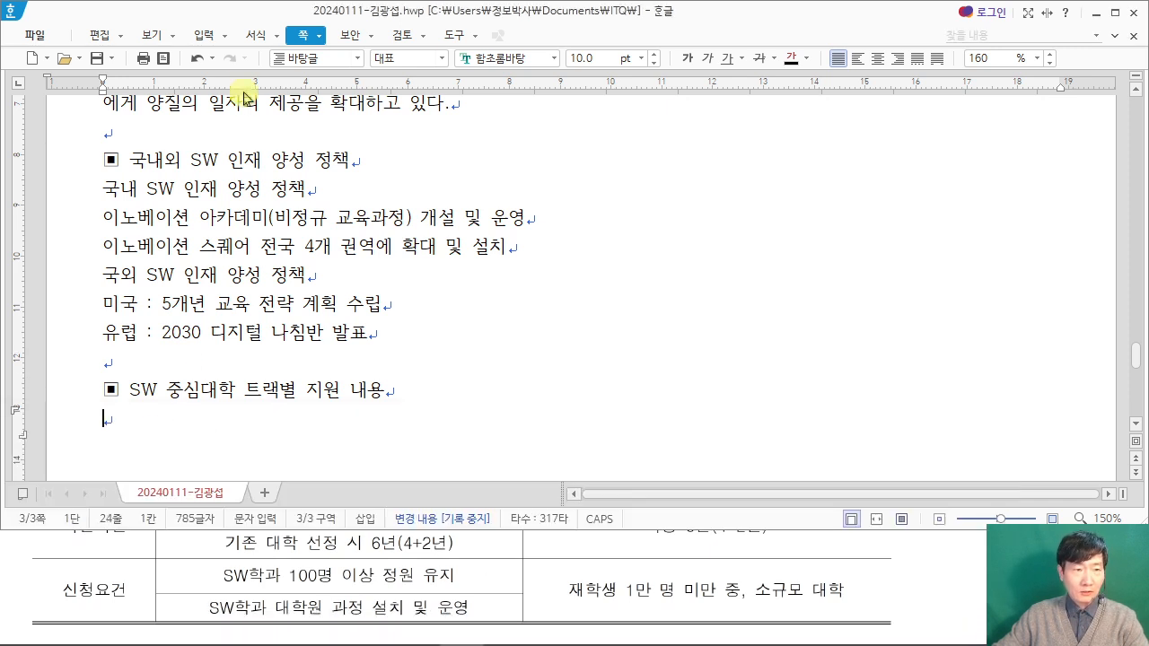
# Step: Insert a table with 7 rows and 3 columns, treated as a character, below the "SW 중심대학 트랙별 지원 내용" heading
pyautogui.click(203, 36)
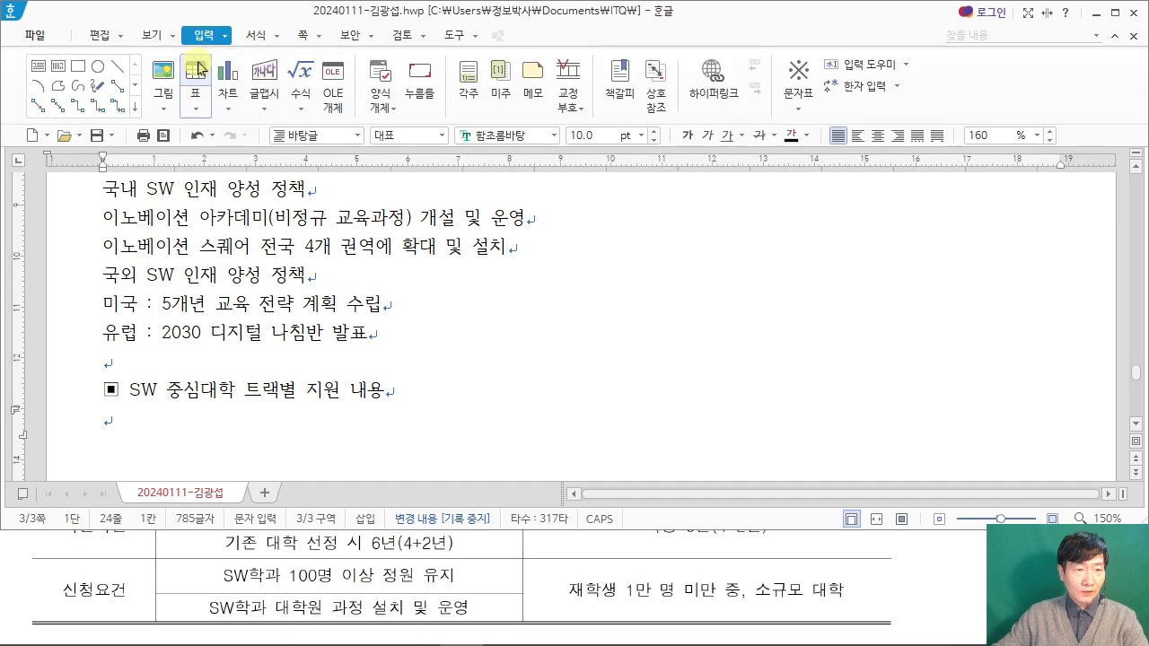
pyautogui.click(199, 85)
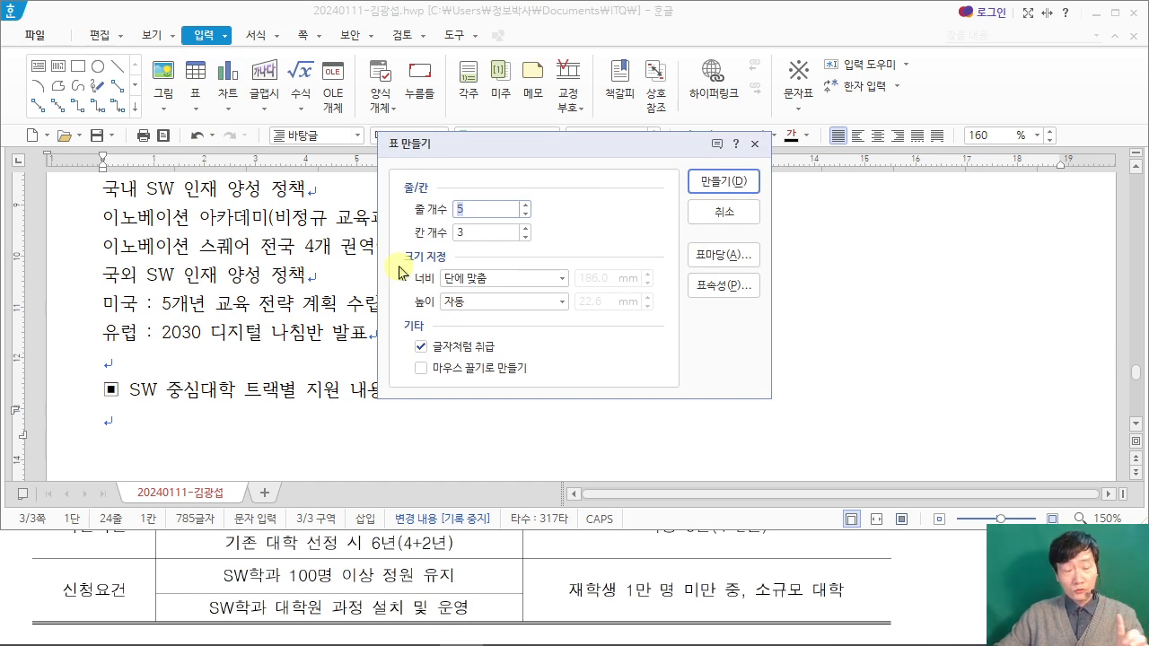
pyautogui.click(754, 144)
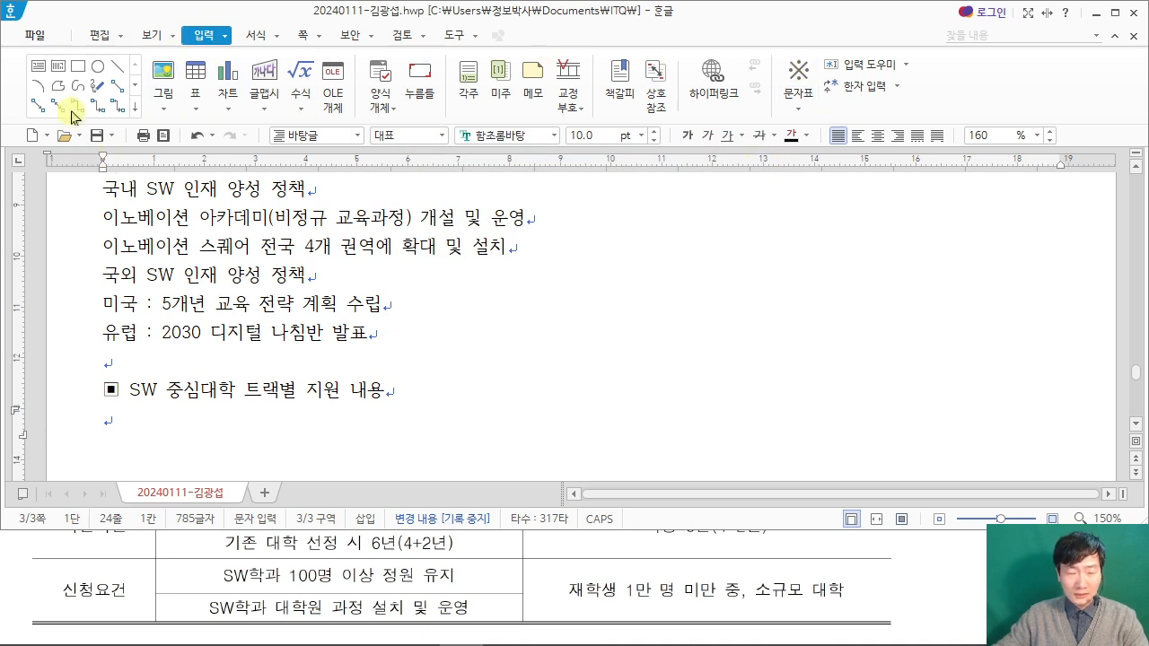
pyautogui.click(190, 108)
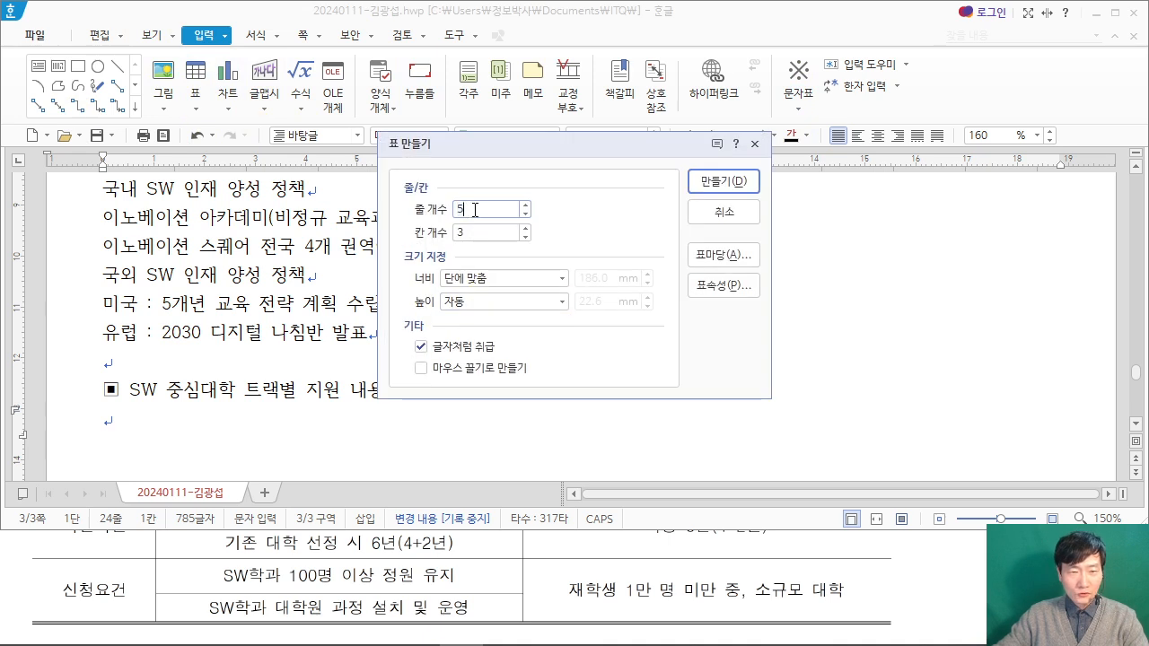
pyautogui.write('7')
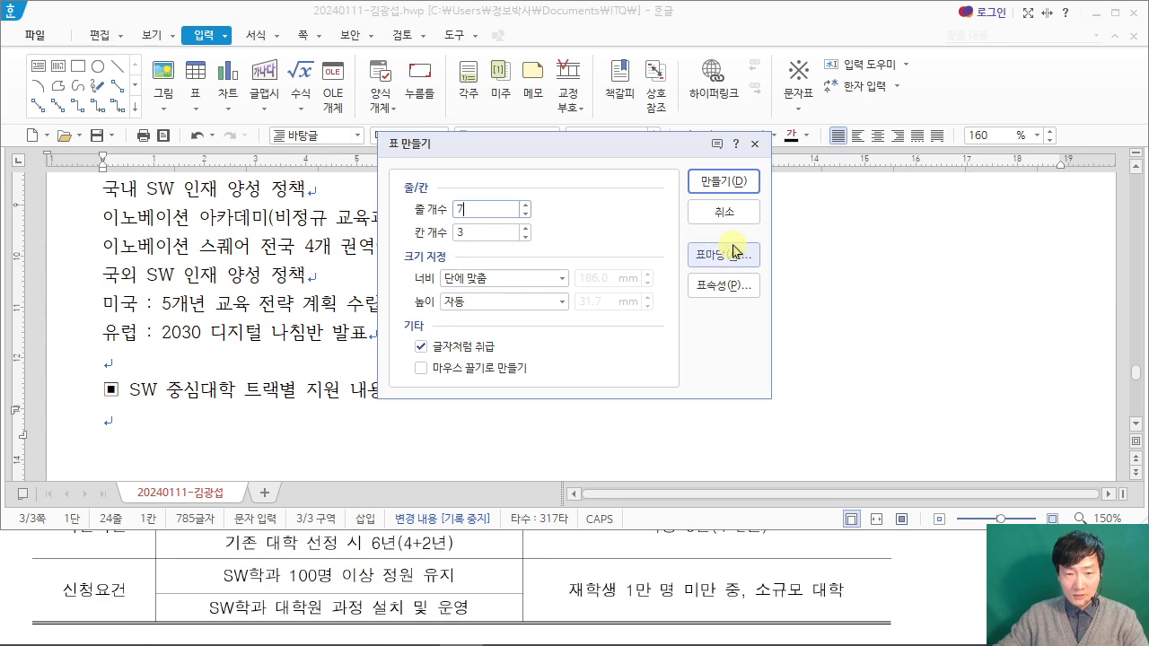
pyautogui.click(734, 182)
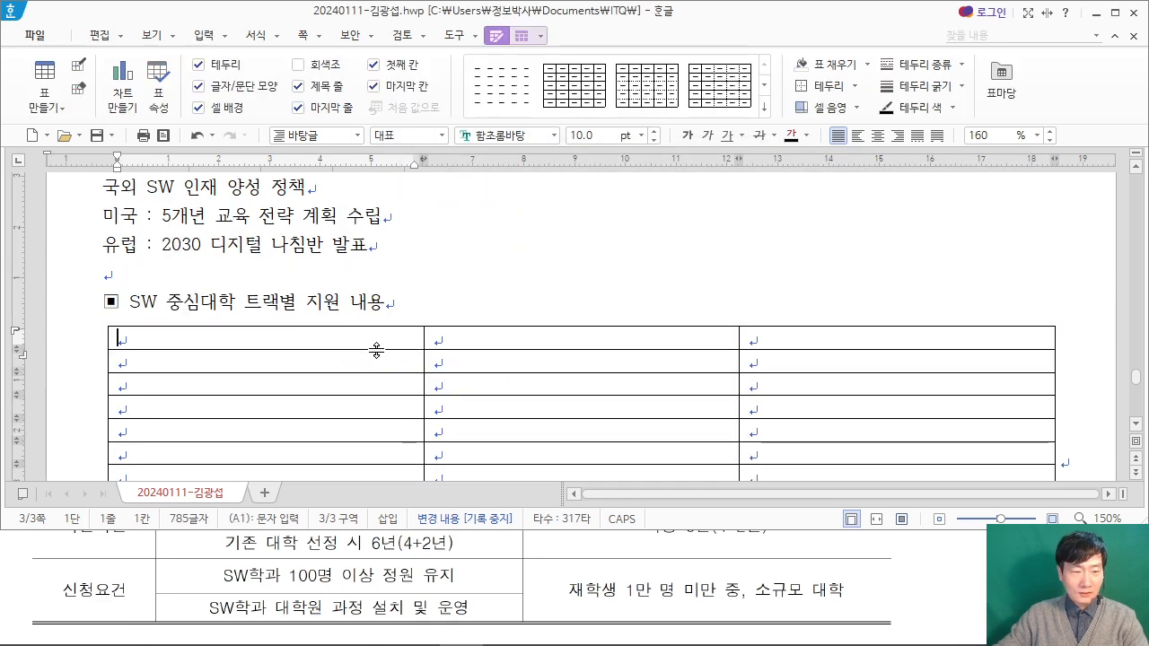
# Step: Bring the PDF table's header row into view and enter "지원유형" in the new table's first cell
pyautogui.click(18, 574)
pyautogui.scroll(3, 21, 562)
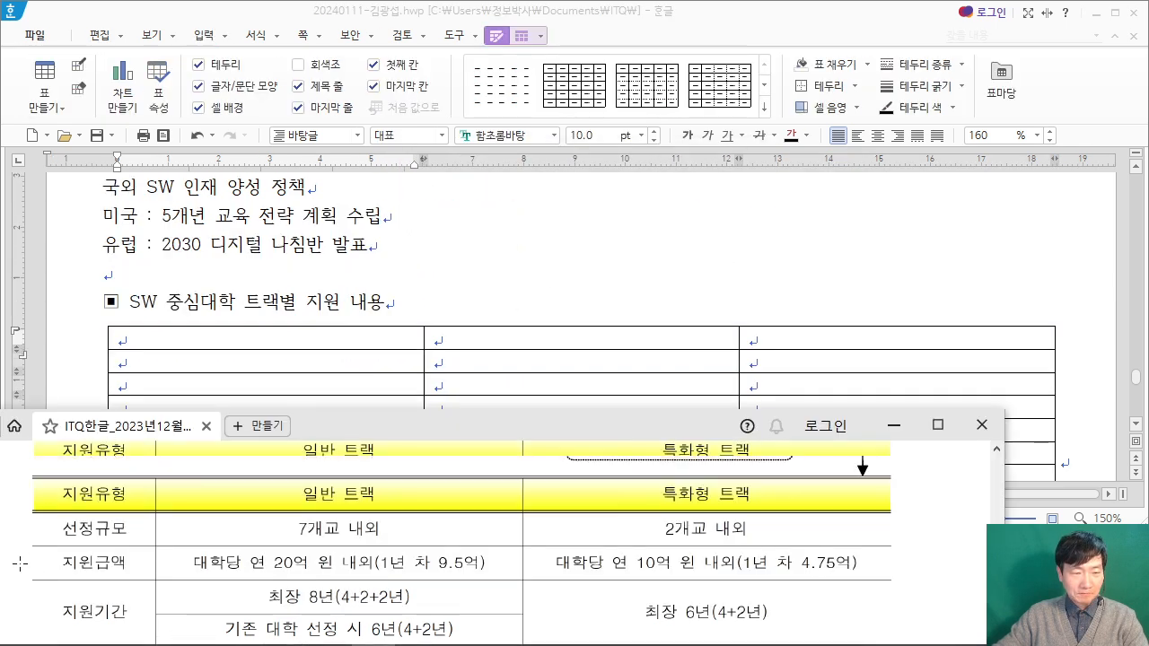
pyautogui.click(188, 346)
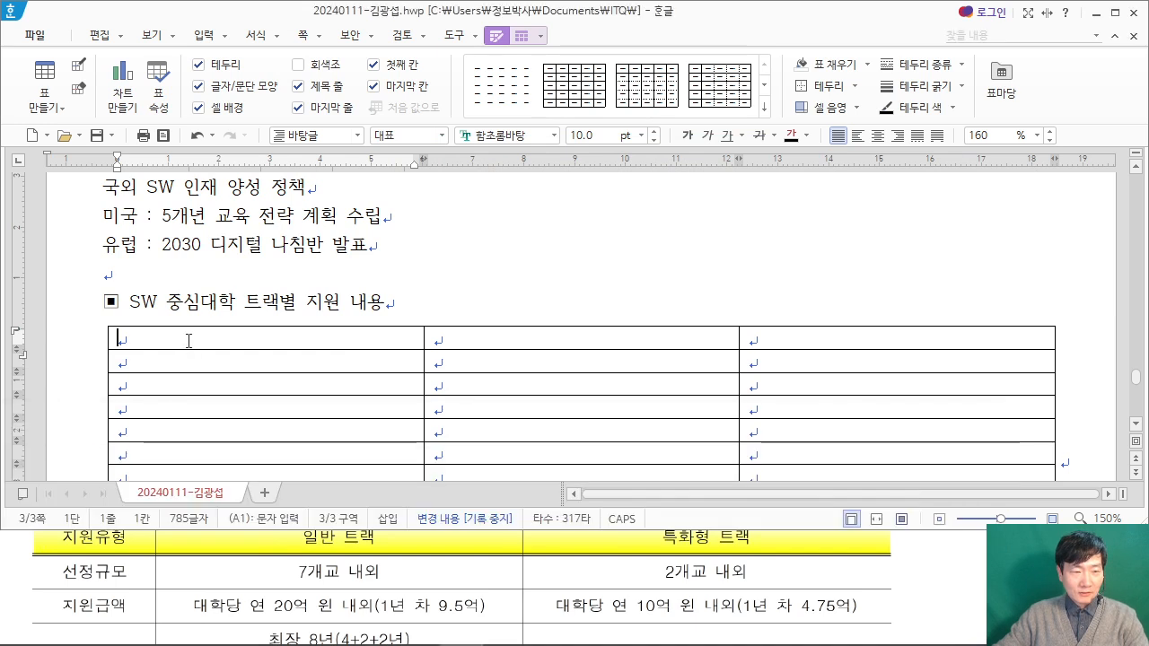
pyautogui.click(26, 562)
pyautogui.scroll(1, 69, 531)
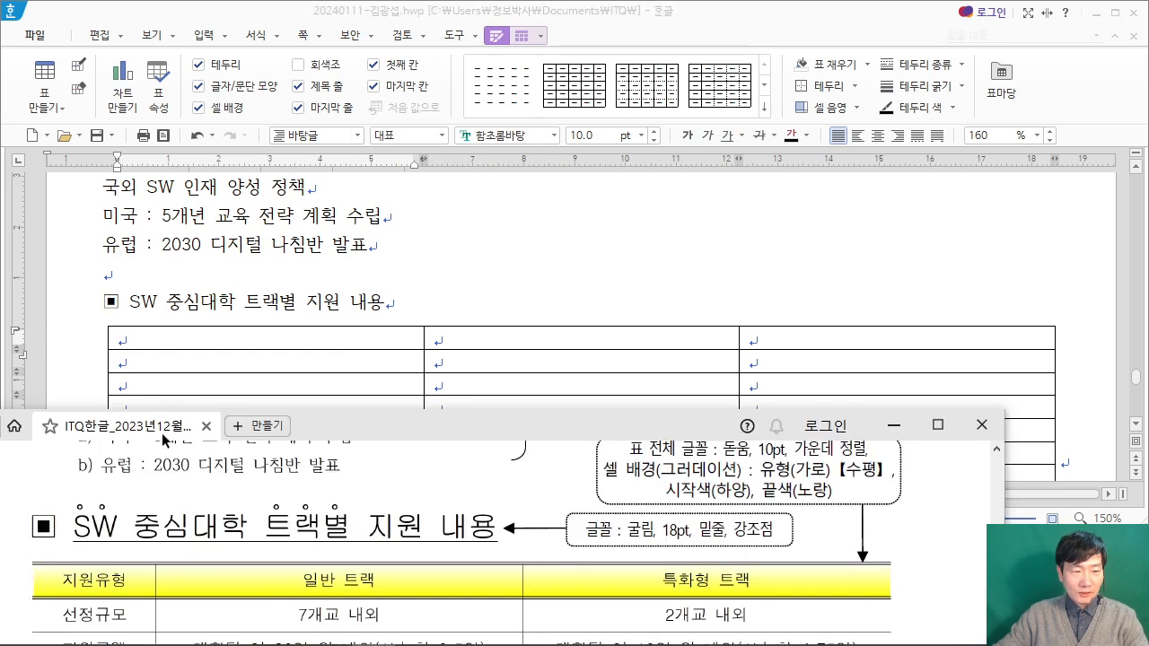
pyautogui.click(220, 337)
pyautogui.write('지원유형')
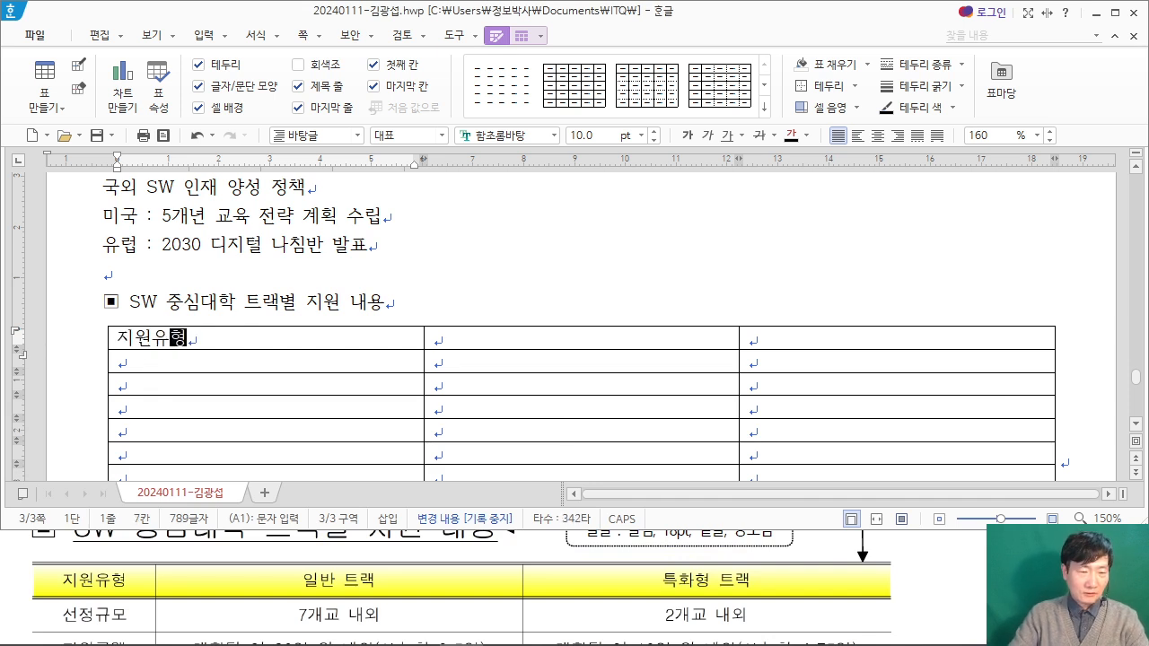
# Step: Enter the column headings "일반 트랙" and "특화형 트랙" in the rest of the table's first row
pyautogui.press('Tab')
pyautogui.write('일반 트랙')
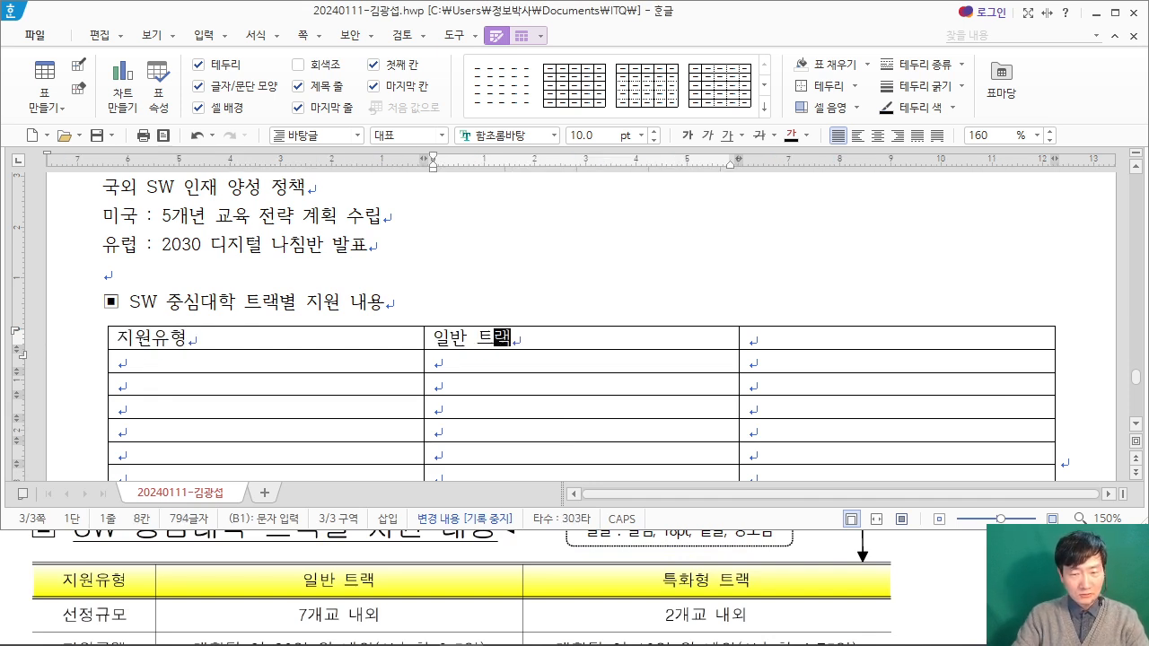
pyautogui.press('Tab')
pyautogui.write('트')
pyautogui.write('화형 ')
pyautogui.write('트랙')
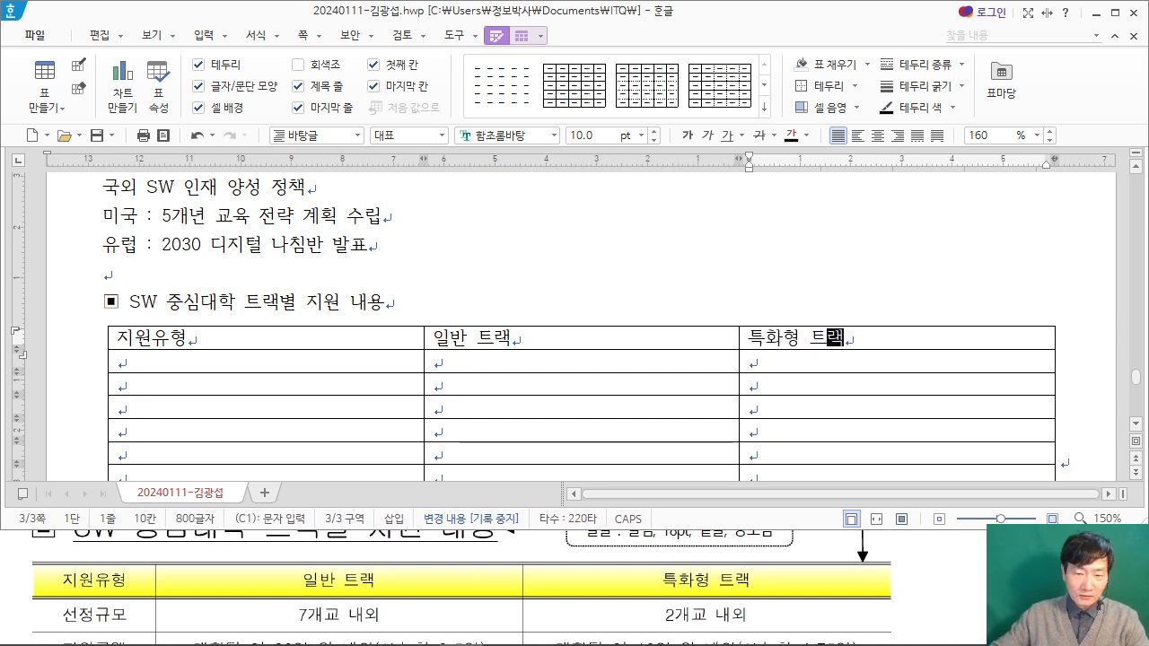
# Step: Enter "선정규모" in the first cell of the table's second row
pyautogui.click(193, 363)
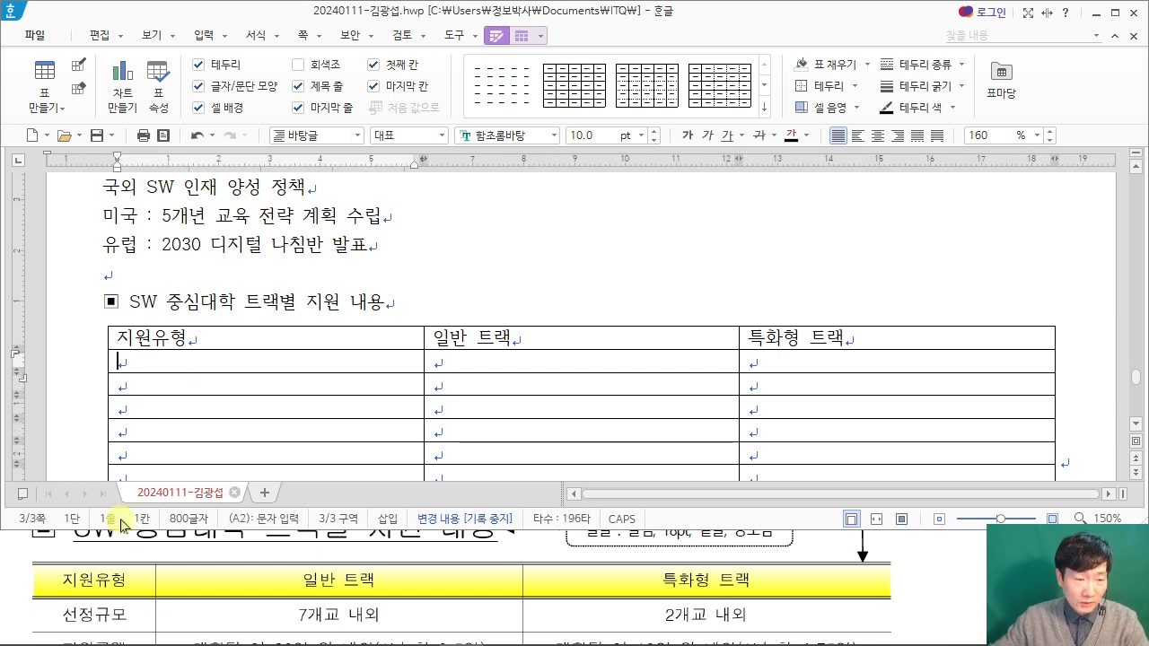
pyautogui.write('선정')
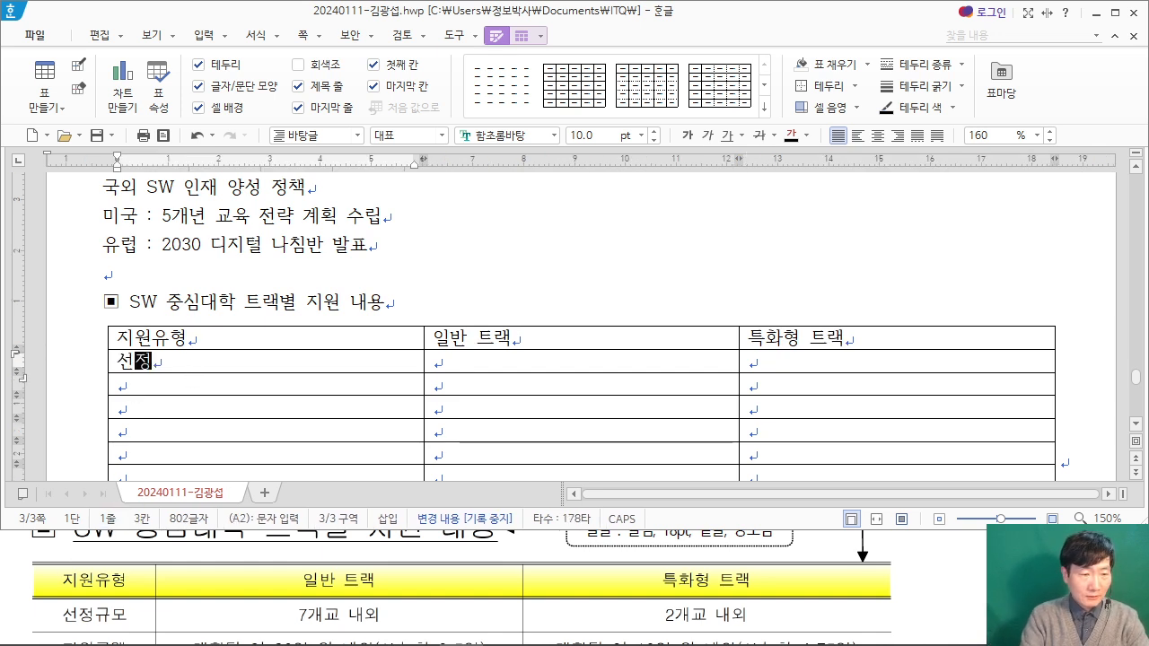
pyautogui.write('규모')
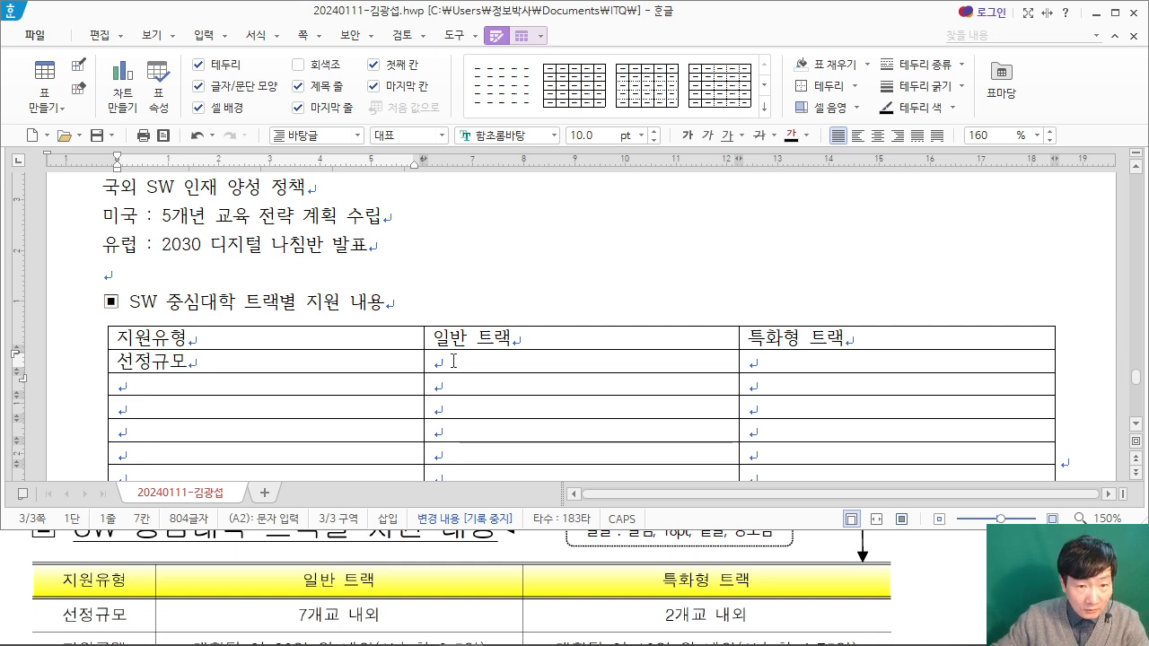
# Step: Resize the table's columns so the first is about 26 mm wide and the second about 73 mm wide
pyautogui.moveTo(309, 363); pyautogui.dragTo(230, 363)
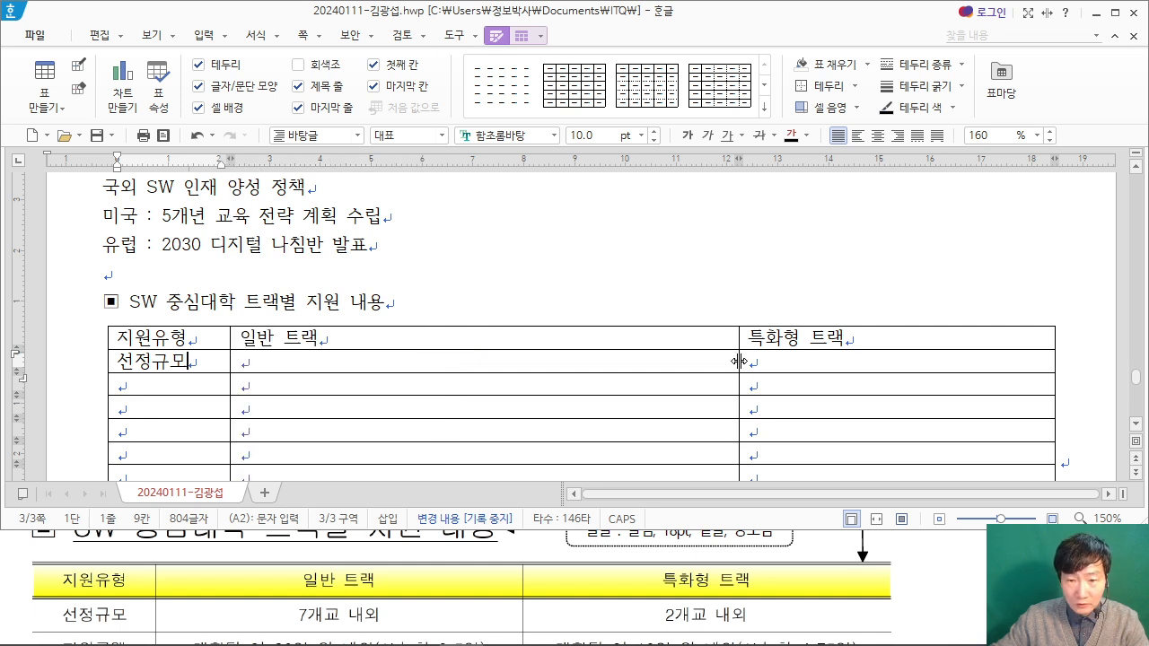
pyautogui.moveTo(528, 367); pyautogui.dragTo(613, 368)
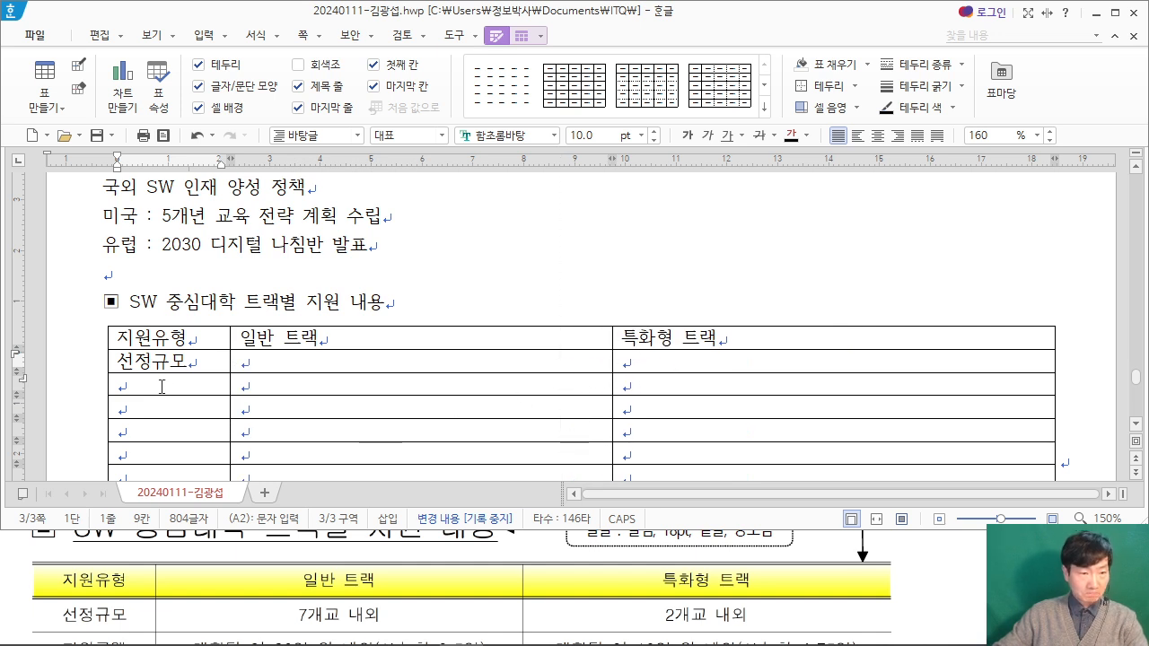
pyautogui.moveTo(231, 404); pyautogui.dragTo(241, 405)
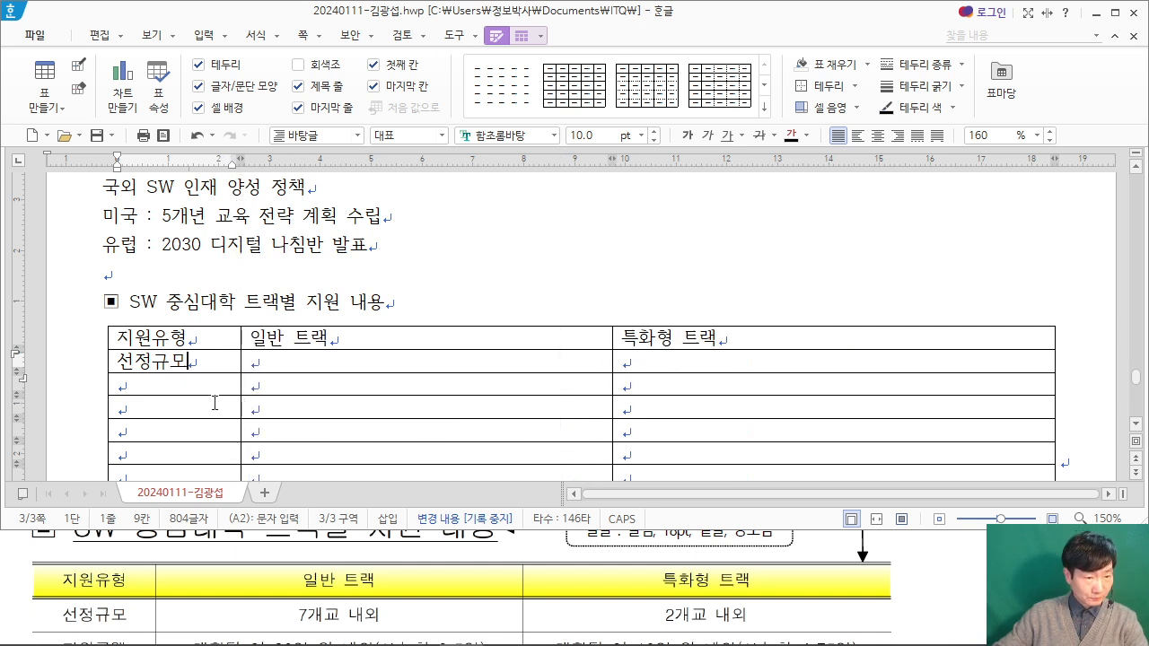
# Step: Fill the 선정규모 row with "7개교 내외" under 일반 트랙 and "2개교 내외" under 특화형 트랙
pyautogui.click(293, 366)
pyautogui.write('7개교 내외')
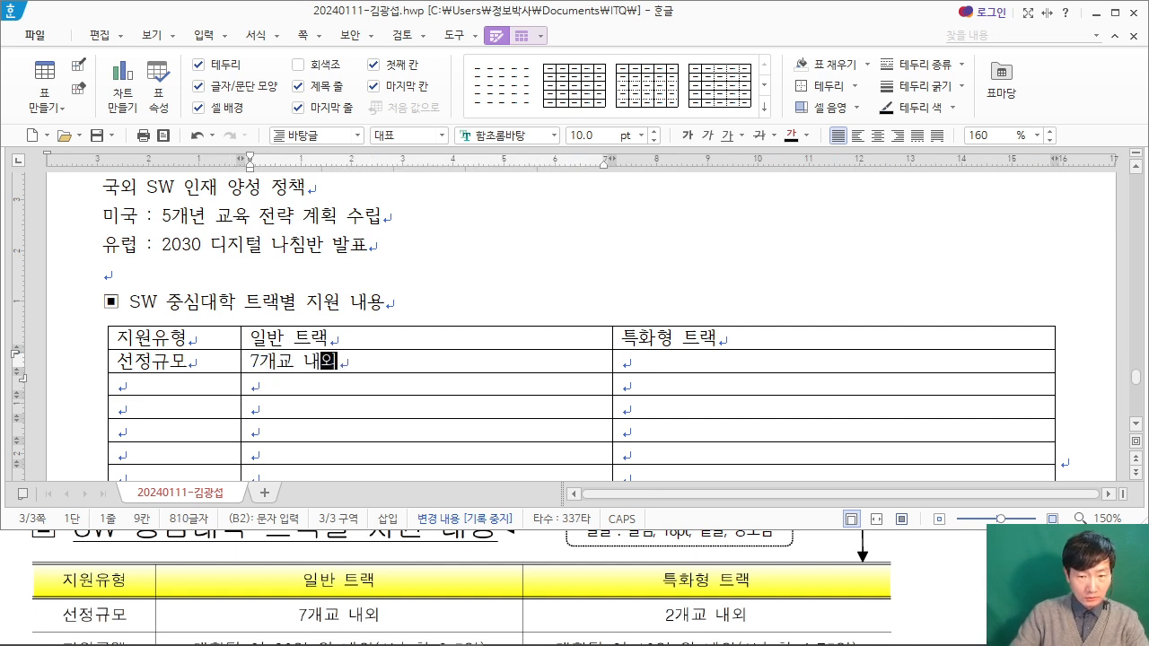
pyautogui.press('Tab')
pyautogui.write('2개교 내외')
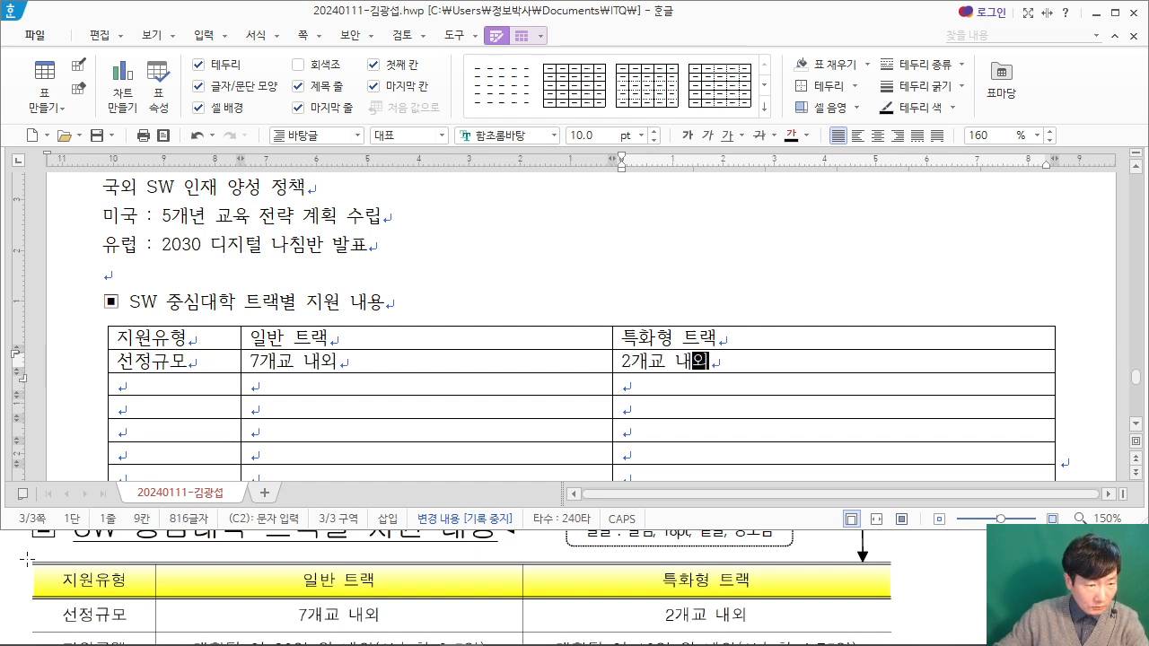
# Step: Bring the PDF table's next rows into view and enter "지원금액" in the first cell of the third row
pyautogui.click(32, 556)
pyautogui.scroll(-3, 114, 507)
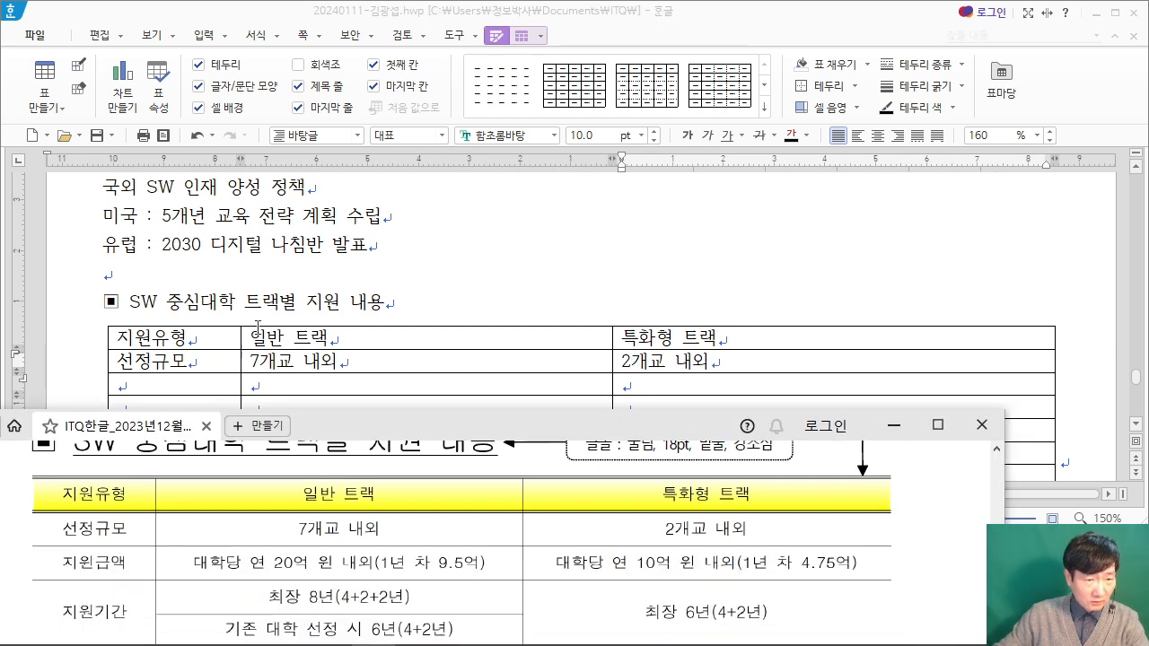
pyautogui.click(257, 334)
pyautogui.click(169, 388)
pyautogui.write('지원ㄱ')
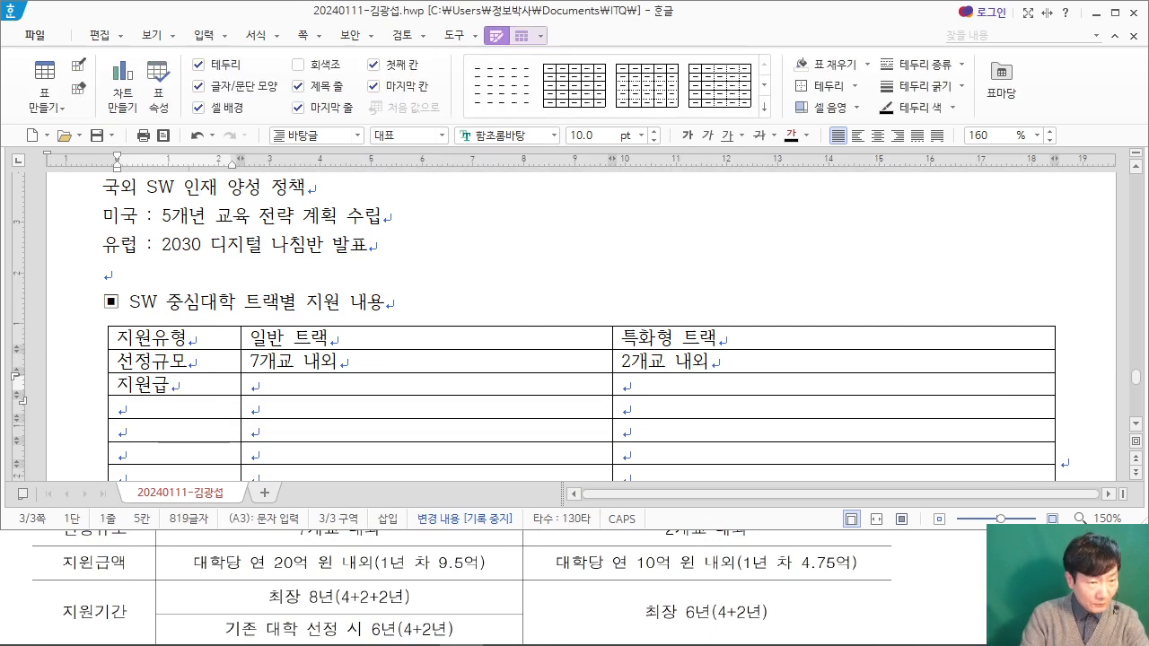
pyautogui.write('액')
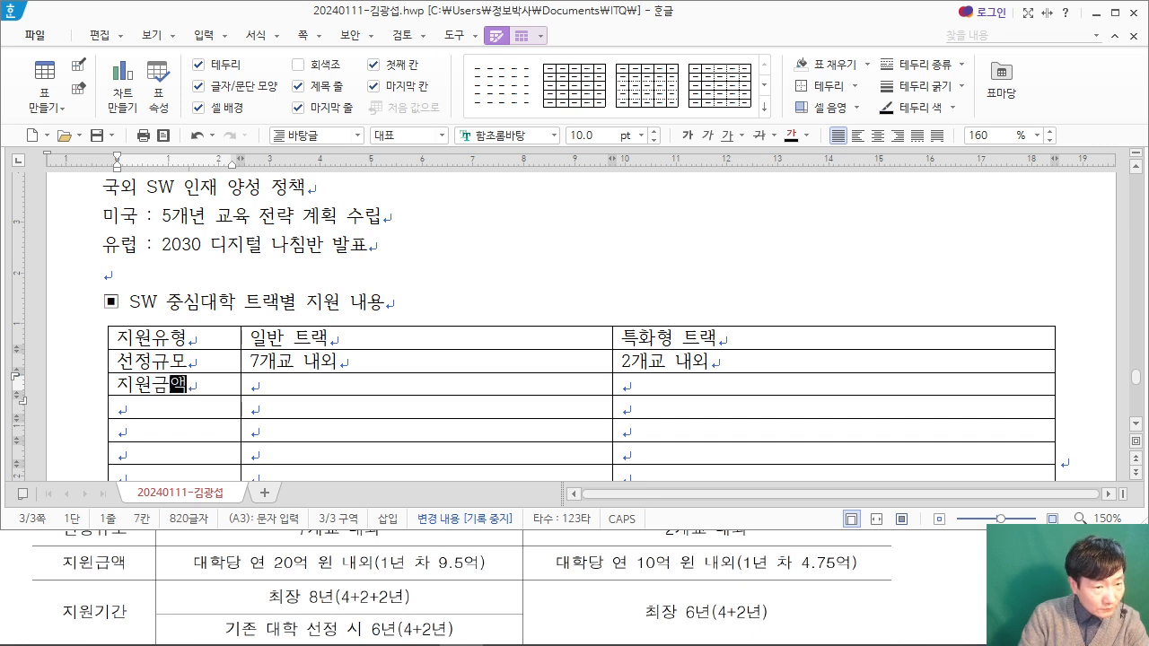
# Step: Enter "대학당 연 20억 원 내외(1년 차 9.5억)" under 일반 트랙 in the 지원금액 row
pyautogui.press('Tab')
pyautogui.write('대학당')
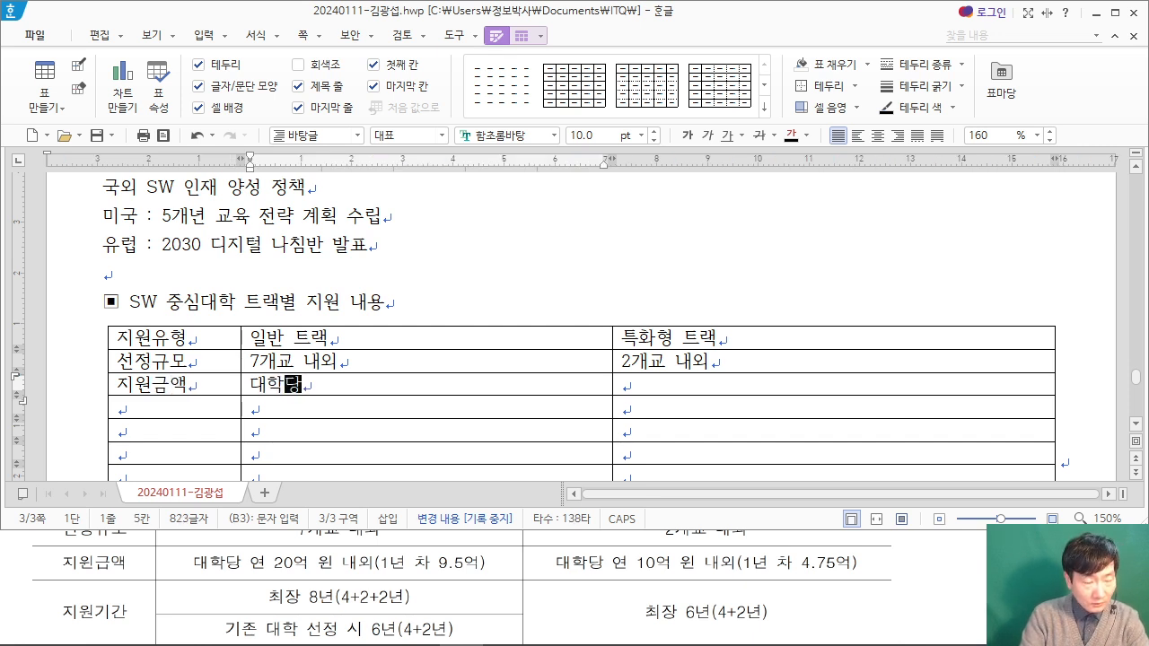
pyautogui.write(' 연 20에')
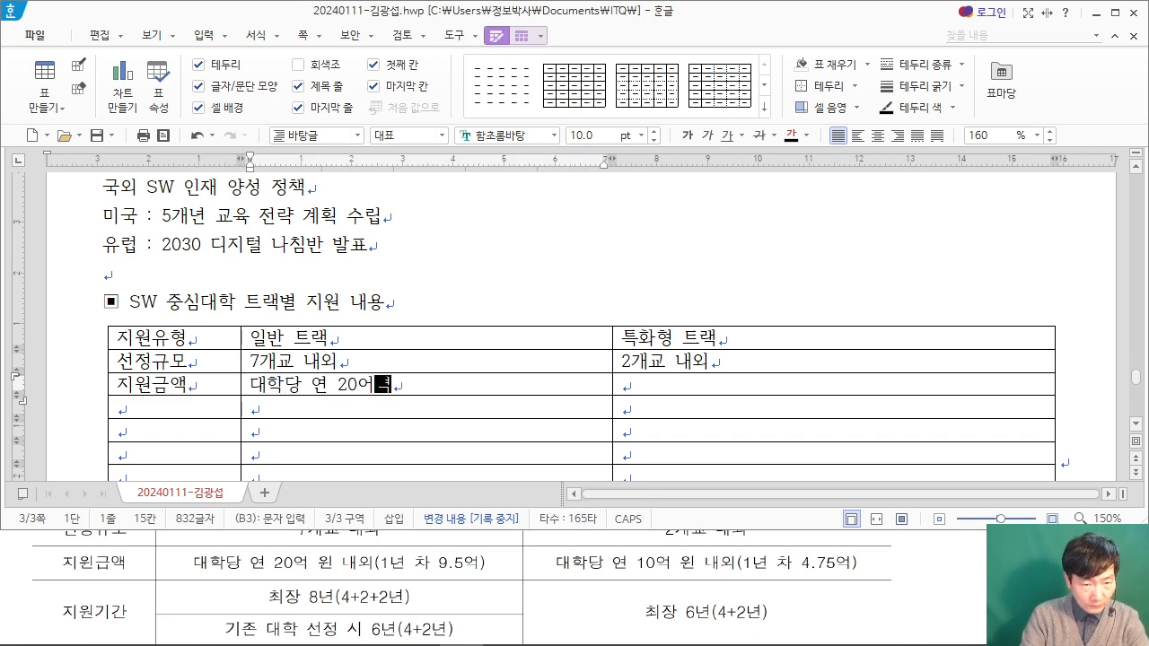
pyautogui.write('억 원')
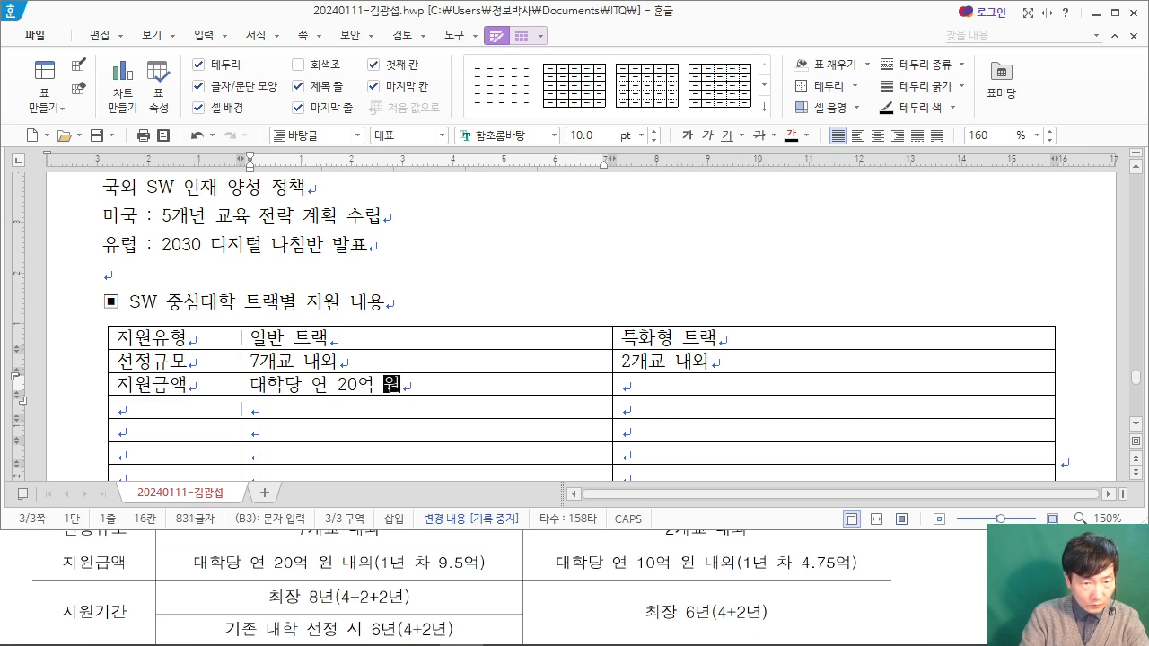
pyautogui.write(' 내외(1년 ')
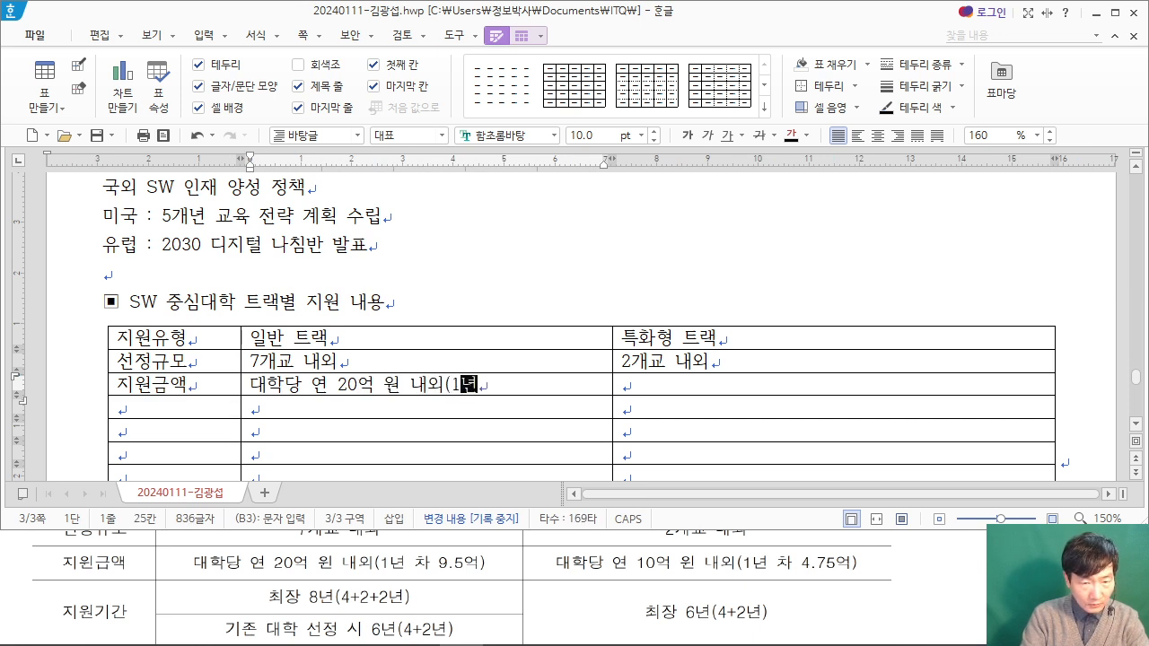
pyautogui.write('차 9.')
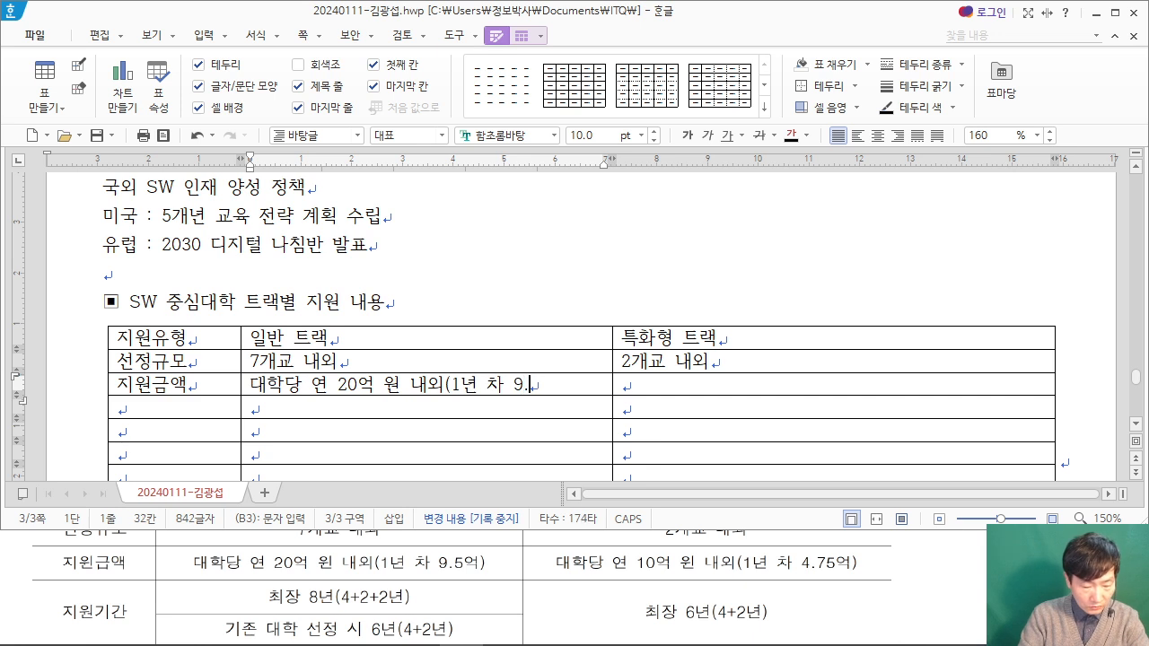
pyautogui.write('5억)')
# Step: Enter "대학당 연 10억 원 내외(1년 차 4.75억)" under 특화형 트랙 in the 지원금액 row
pyautogui.press('Tab')
pyautogui.write('대학당 연 1')
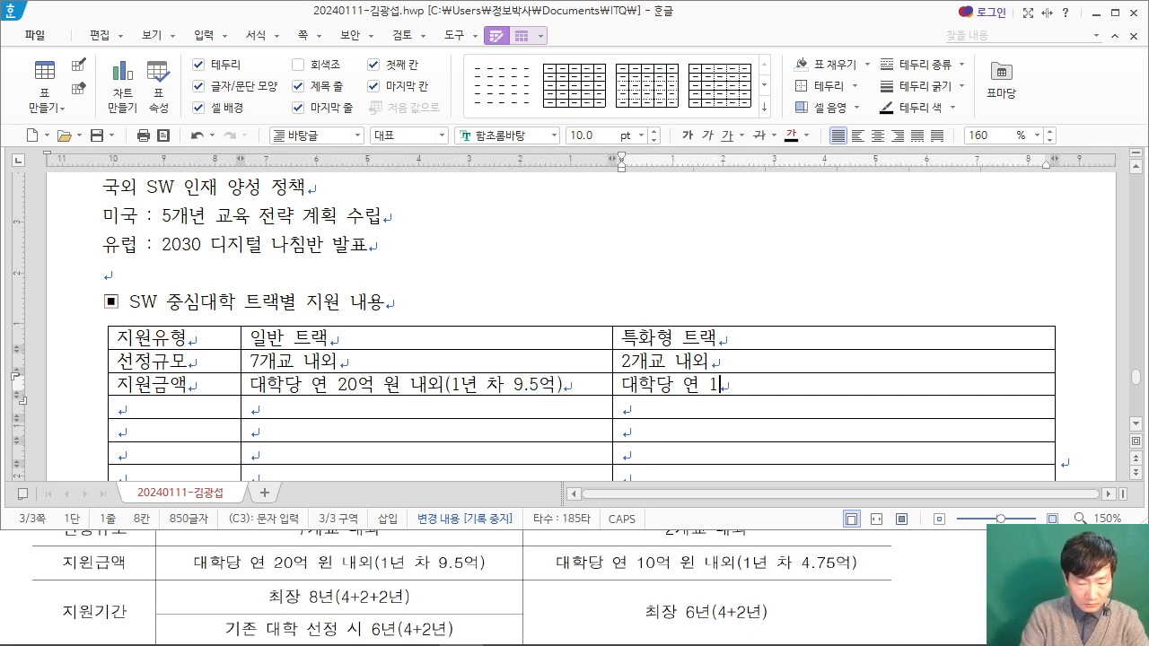
pyautogui.write('0억ㅇ원 내외(')
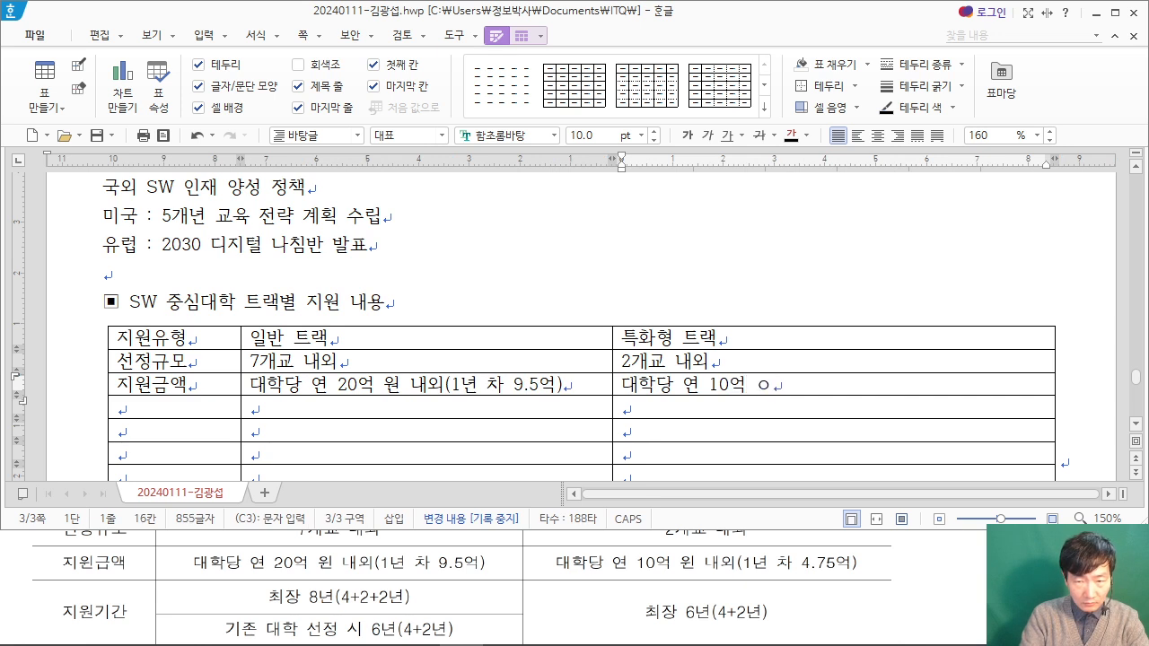
pyautogui.write('1년 차 ')
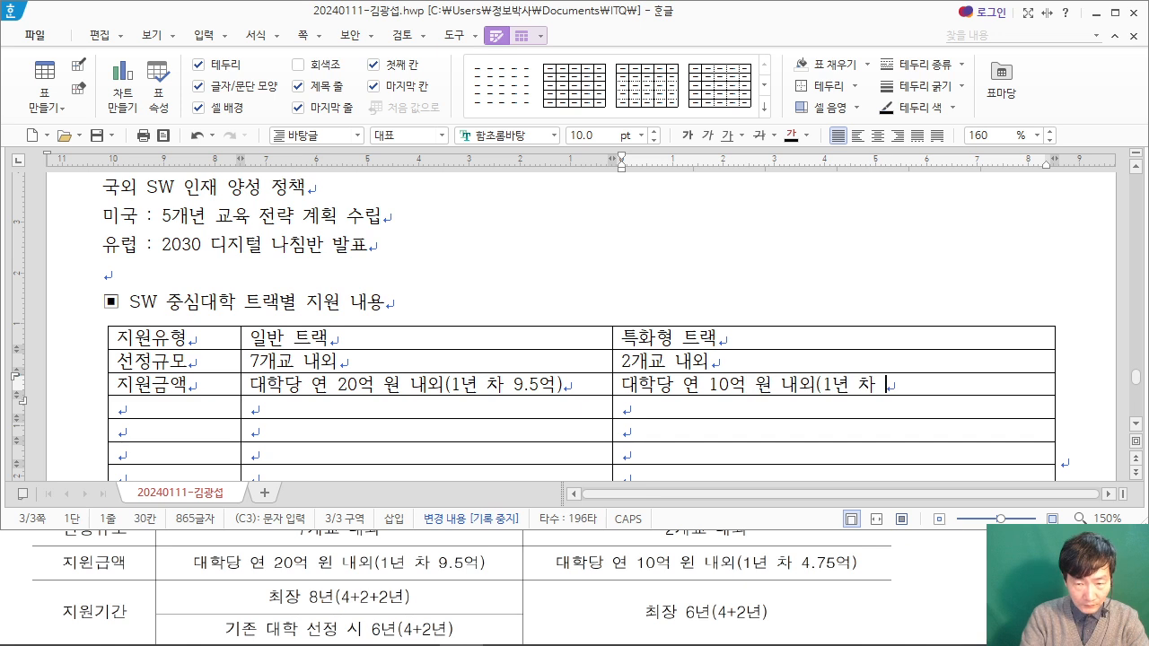
pyautogui.write('4.')
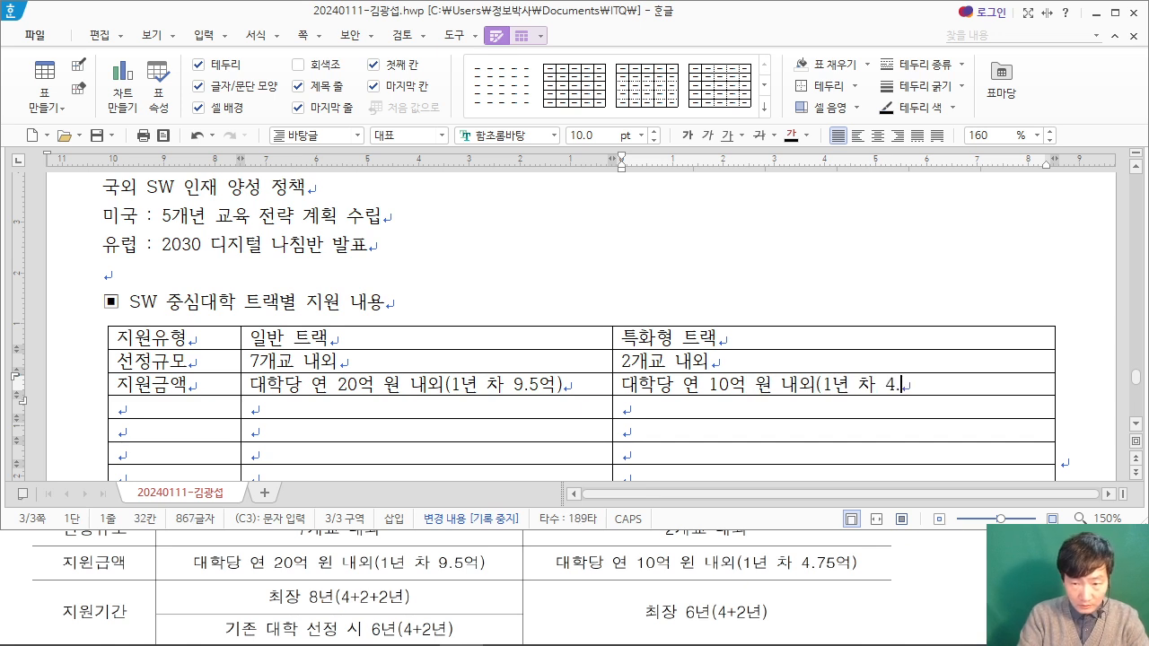
pyautogui.write('75억)')
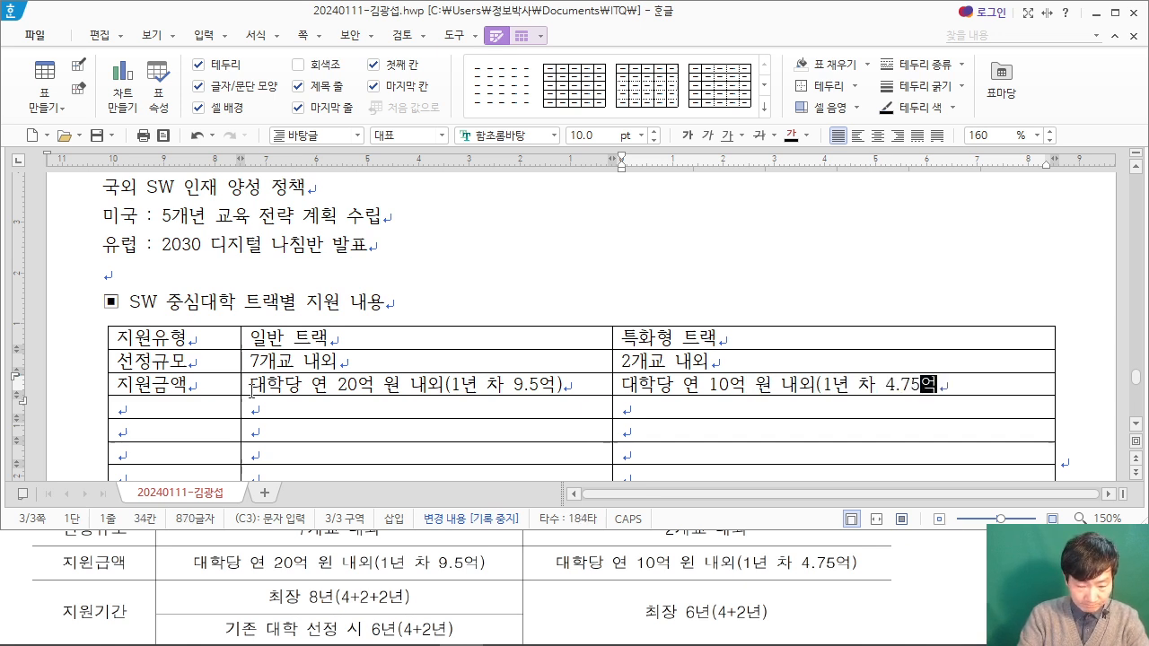
# Step: Enter "지원기간" in the first cell of the fourth row and "최장 8년(4+2+2년)" under 일반 트랙
pyautogui.press('Down')
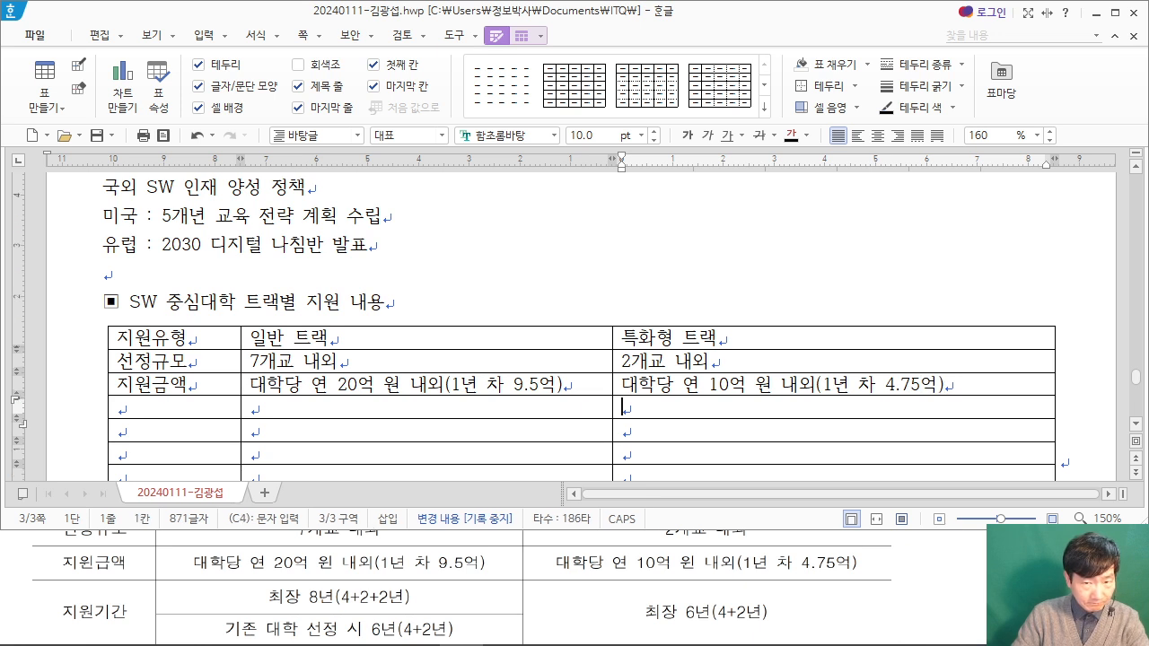
pyautogui.press('Left')
pyautogui.press('Left')
pyautogui.write('지원기간')
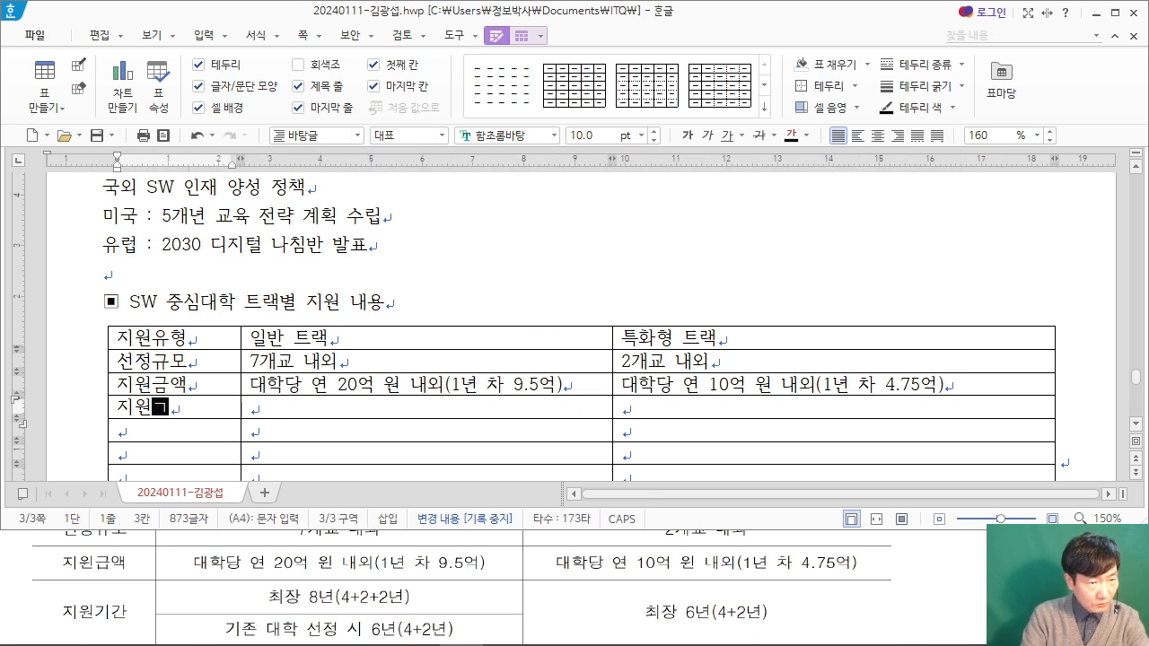
pyautogui.press('Tab')
pyautogui.write('최장 ')
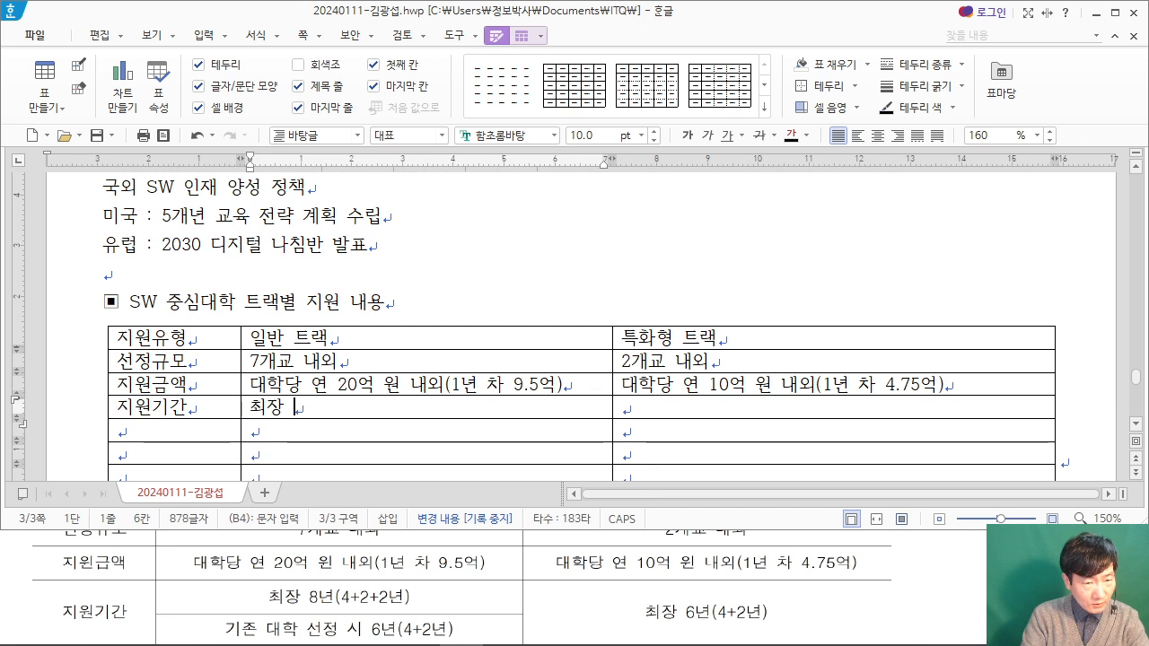
pyautogui.write('8년(')
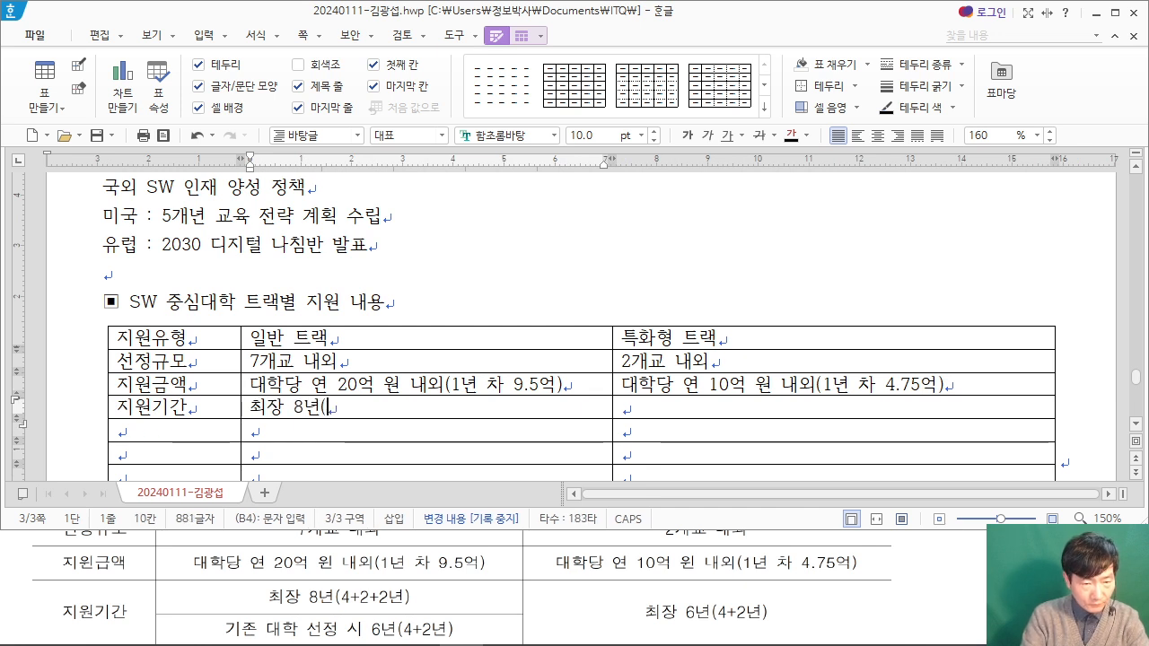
pyautogui.write('4+2+2년)')
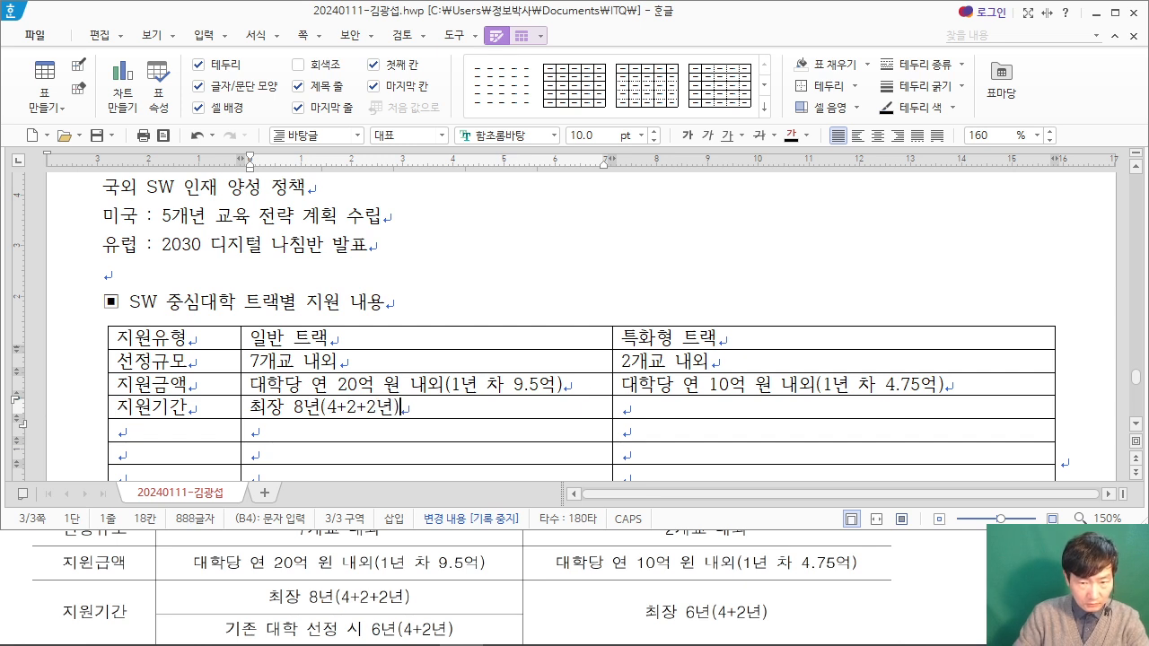
# Step: Enter "기존 대학 선정 시 6년(4+2년)" in the 일반 트랙 cell of the fifth row
pyautogui.press('Down')
pyautogui.write('기존 대학 시')
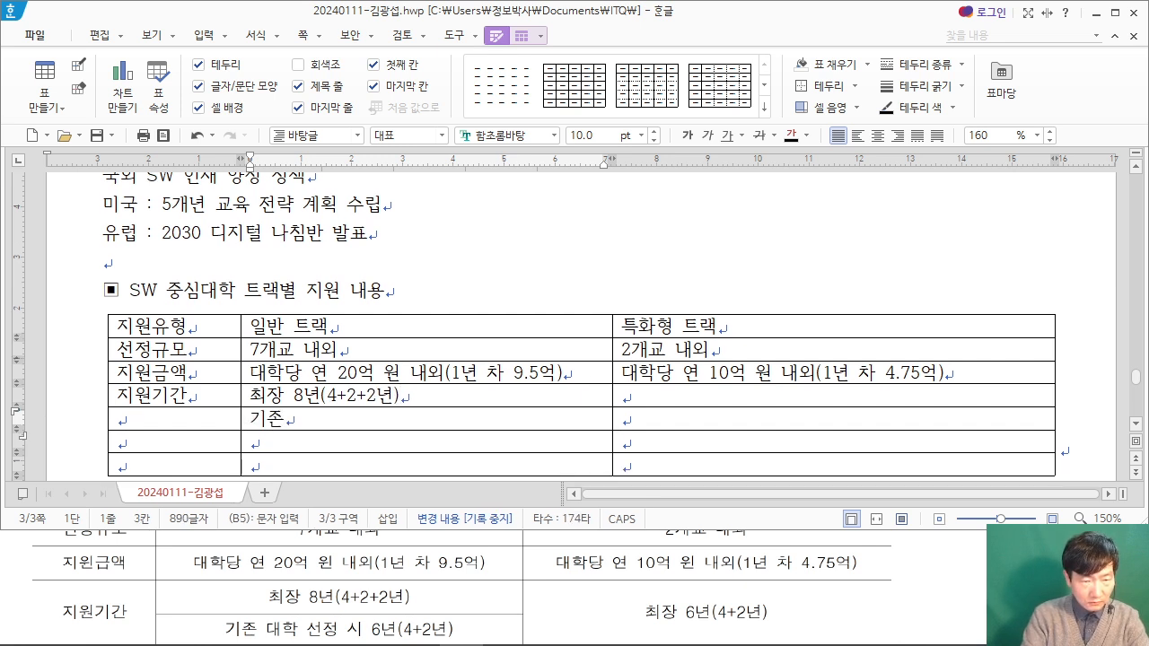
pyautogui.write('시 ')
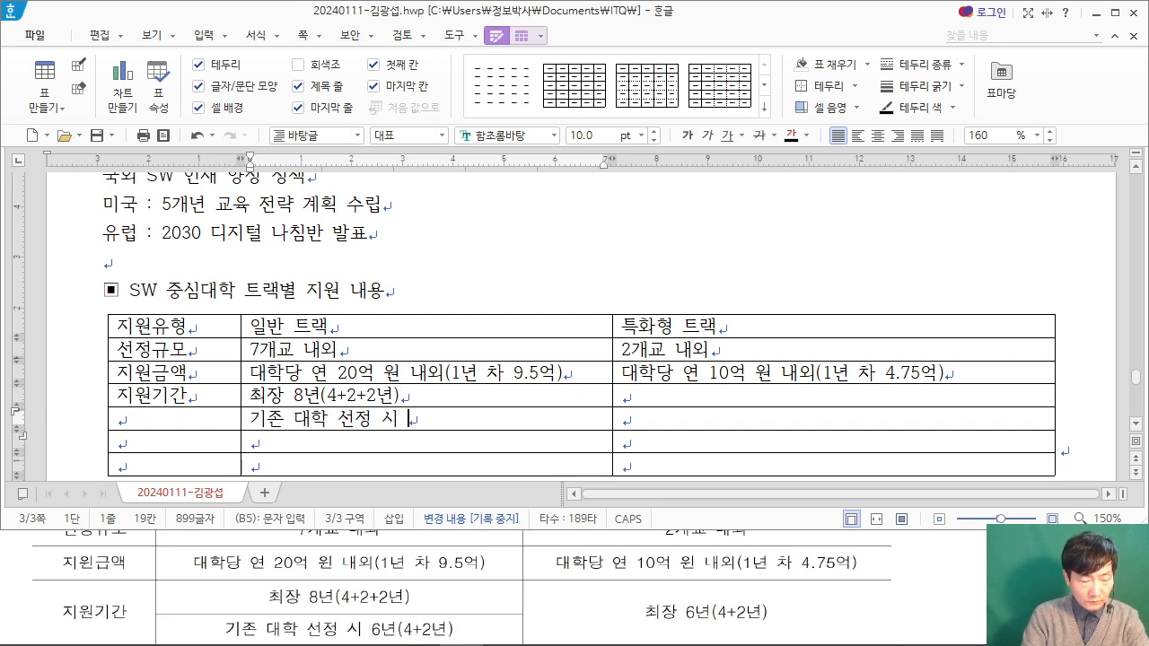
pyautogui.write('6년(4')
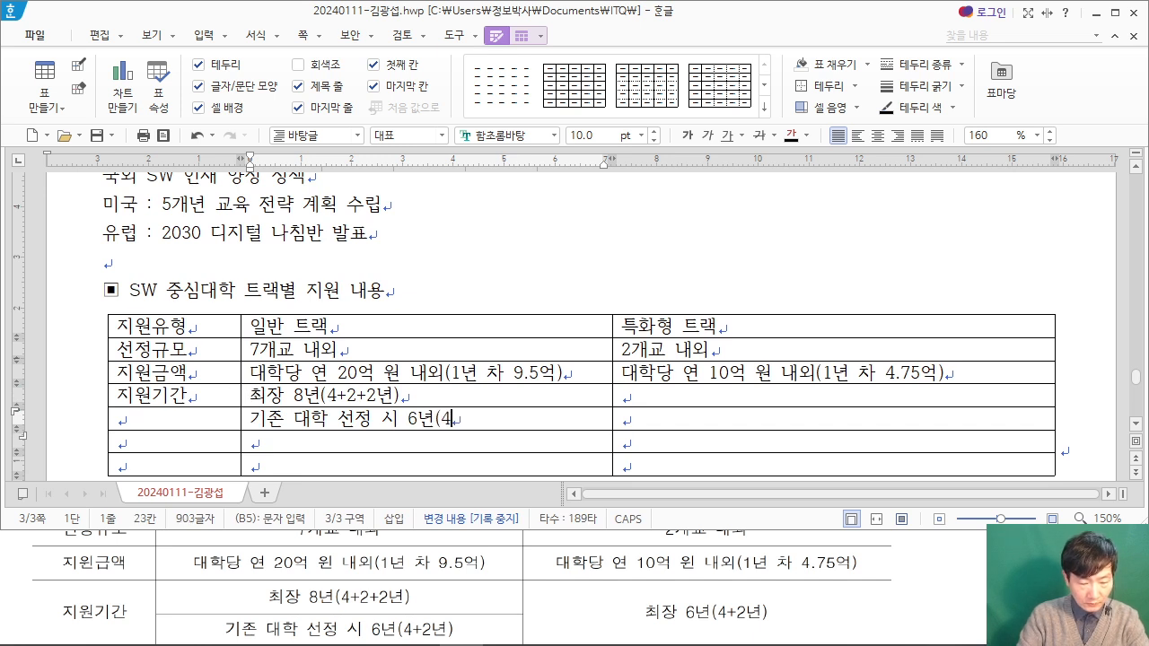
pyautogui.write('+2녀')
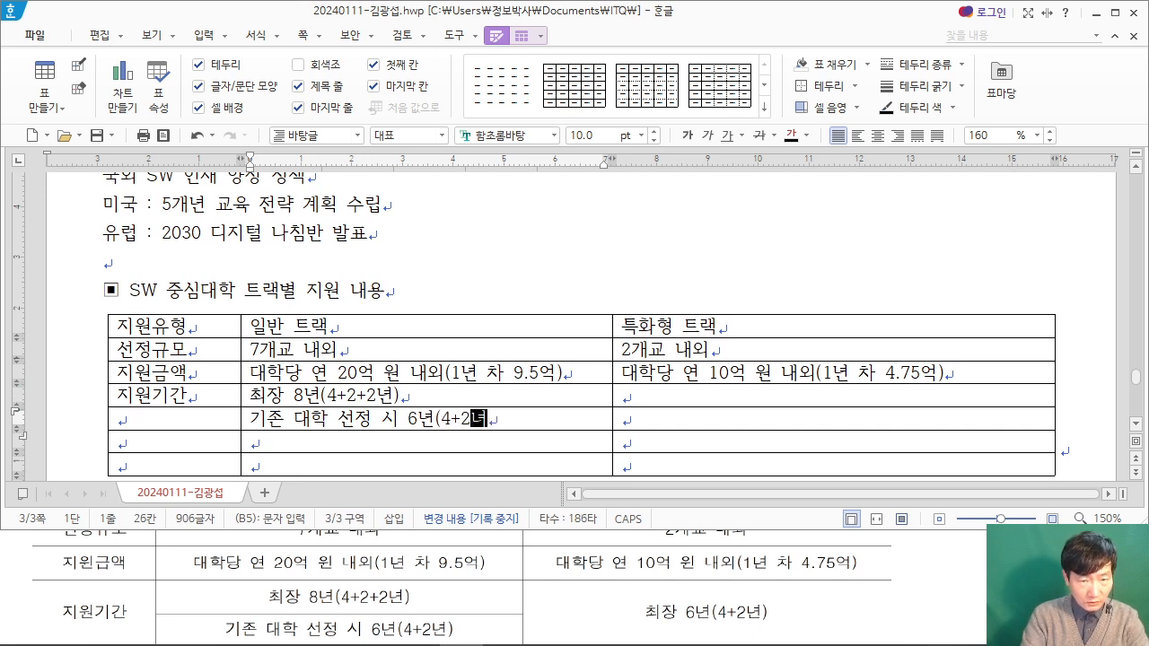
pyautogui.write('ㄴ)')
# Step: Bring the PDF table's next rows into view and enter "신청요건" in the first cell of the sixth row
pyautogui.press('Down')
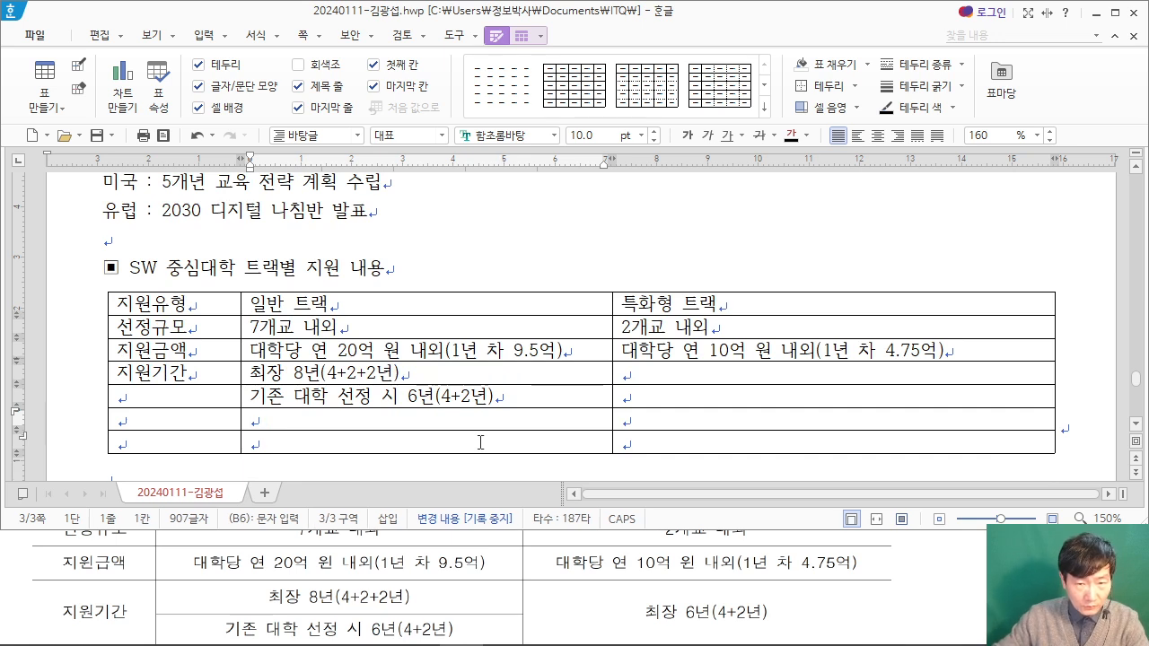
pyautogui.click(930, 573)
pyautogui.scroll(-1, 930, 573)
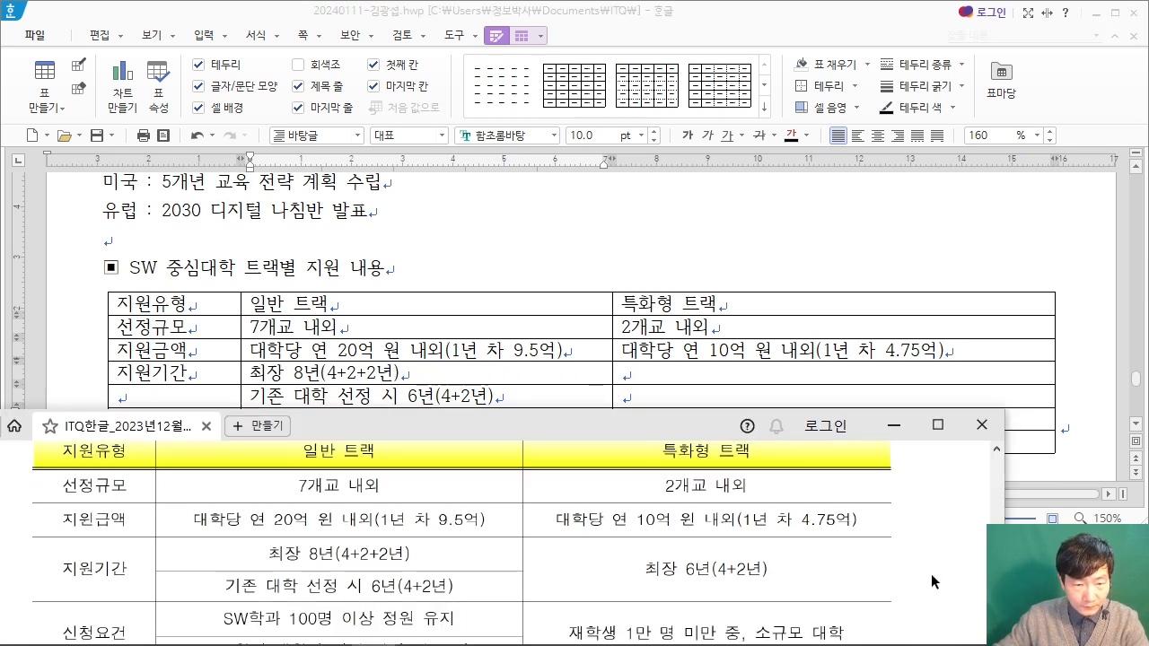
pyautogui.click(426, 297)
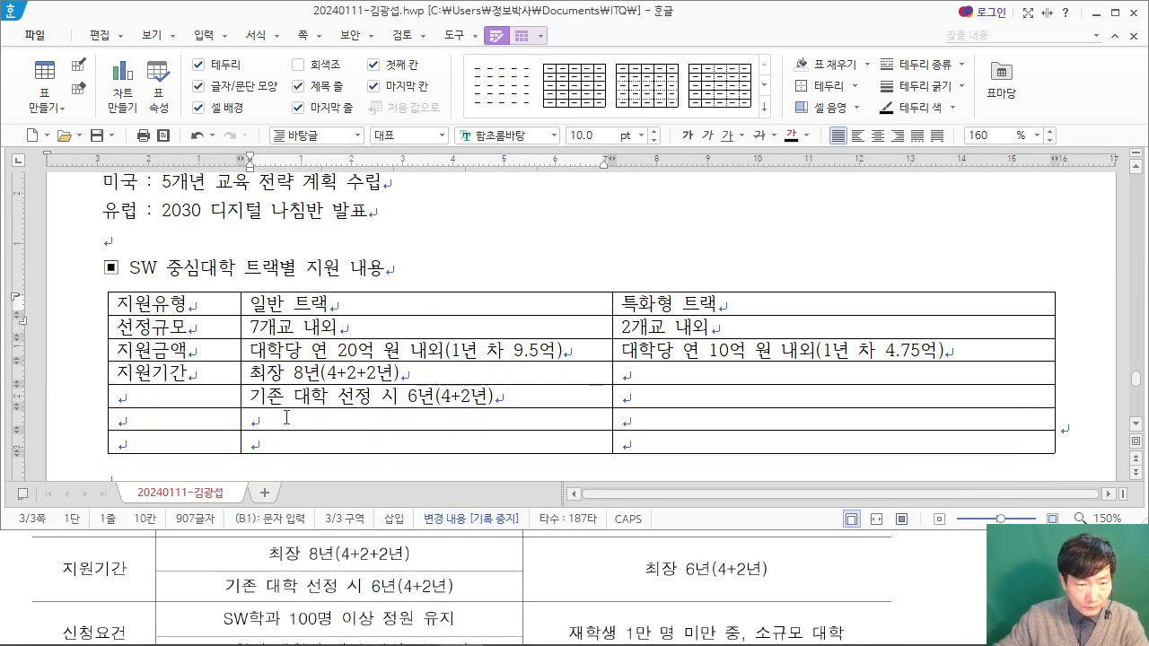
pyautogui.click(286, 417)
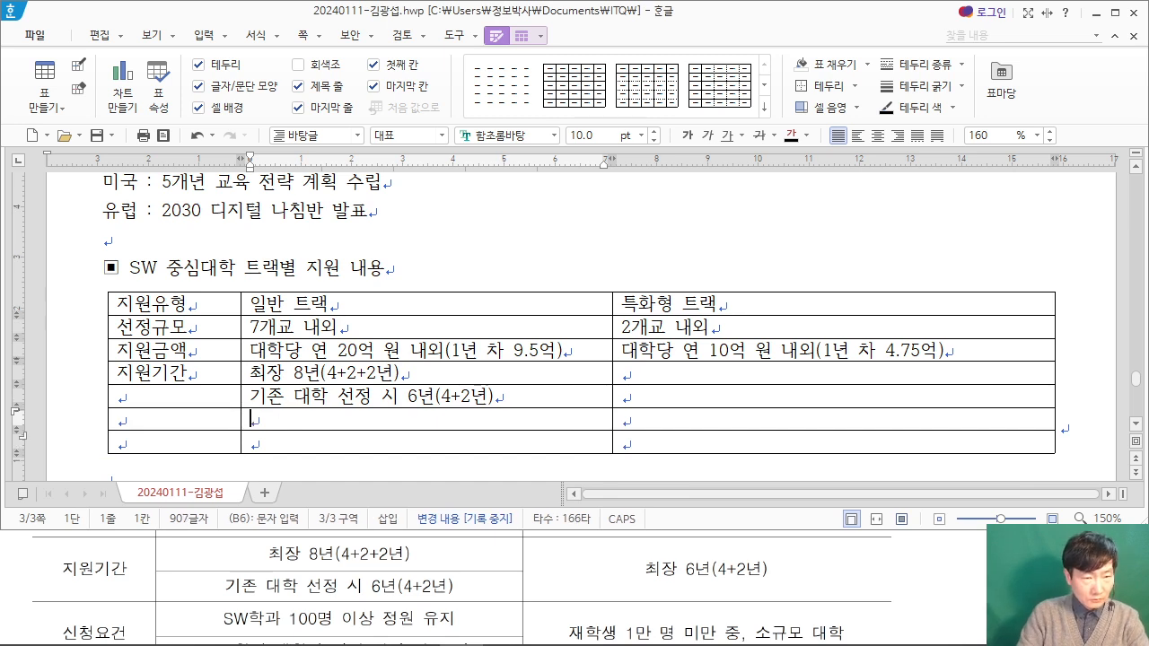
pyautogui.press('Left')
pyautogui.write('신ㅊ어\\')
pyautogui.press('BackSpace')
pyautogui.press('BackSpace')
pyautogui.press('BackSpace')
pyautogui.write('청요건')
# Step: Enter "SW학과 100명 이상 정원 유지" under 일반 트랙 in the 신청요건 row
pyautogui.press('Tab')
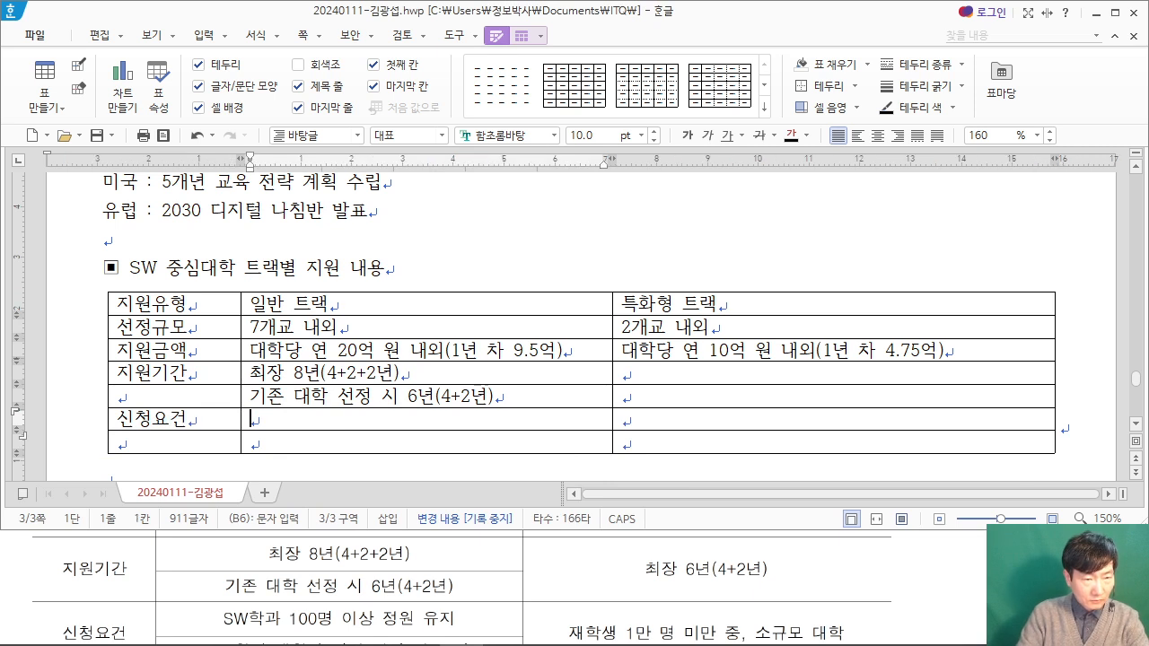
pyautogui.write('SW학과 10')
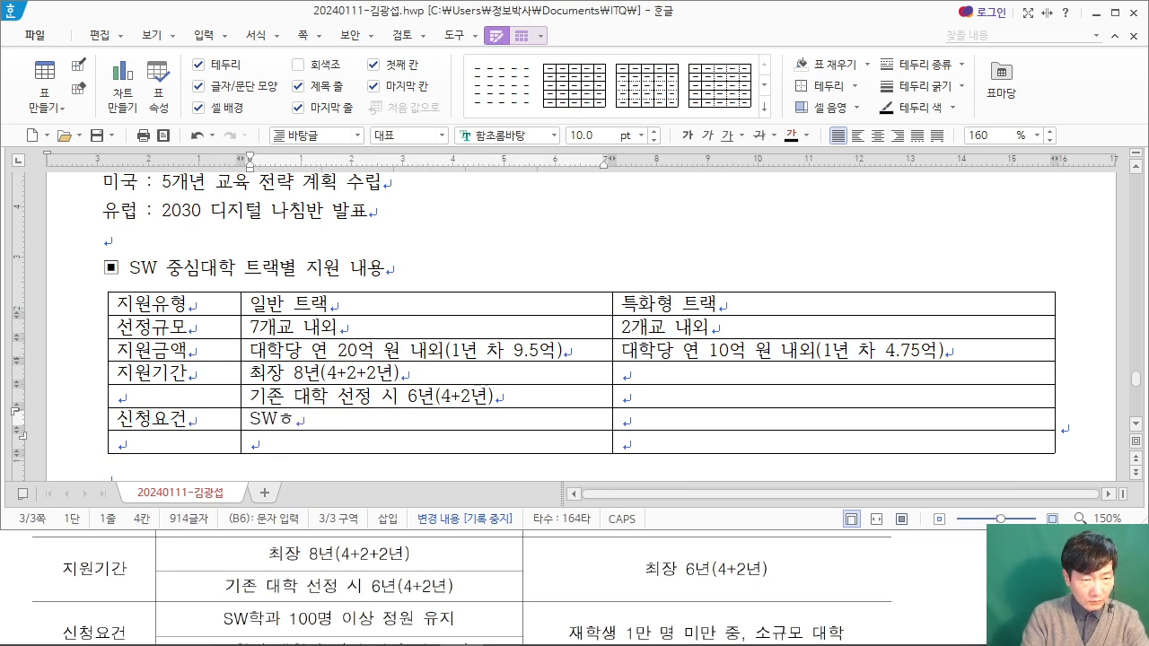
pyautogui.write('0명 이상 자')
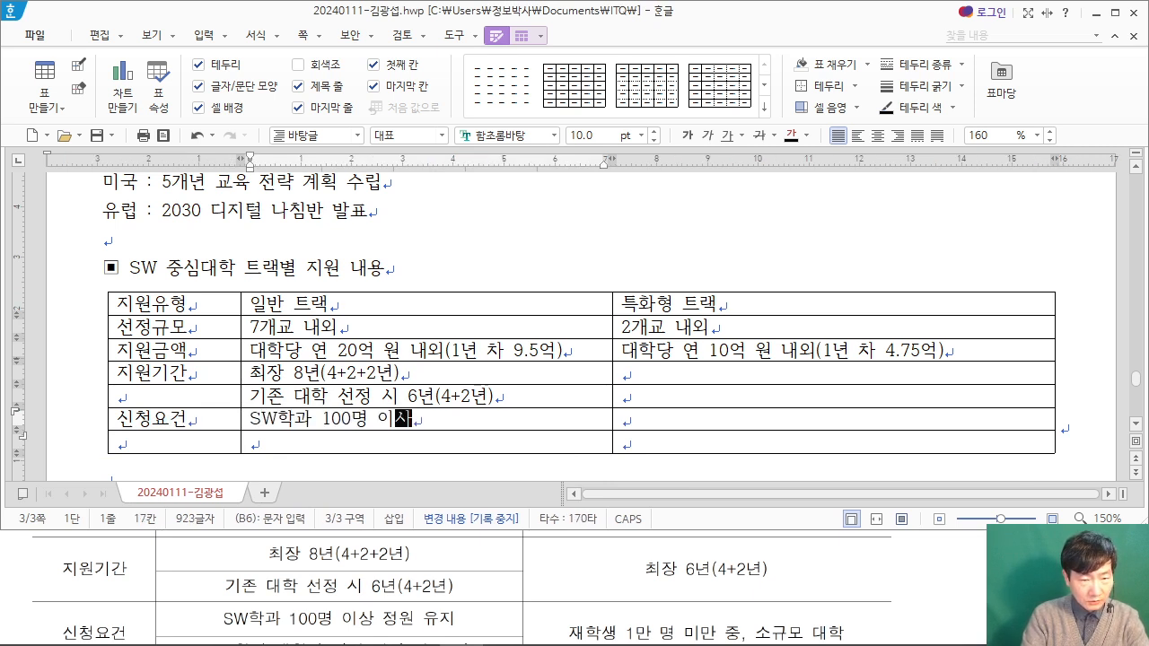
pyautogui.press('BackSpace')
pyautogui.press('BackSpace')
pyautogui.write('정원 유지')
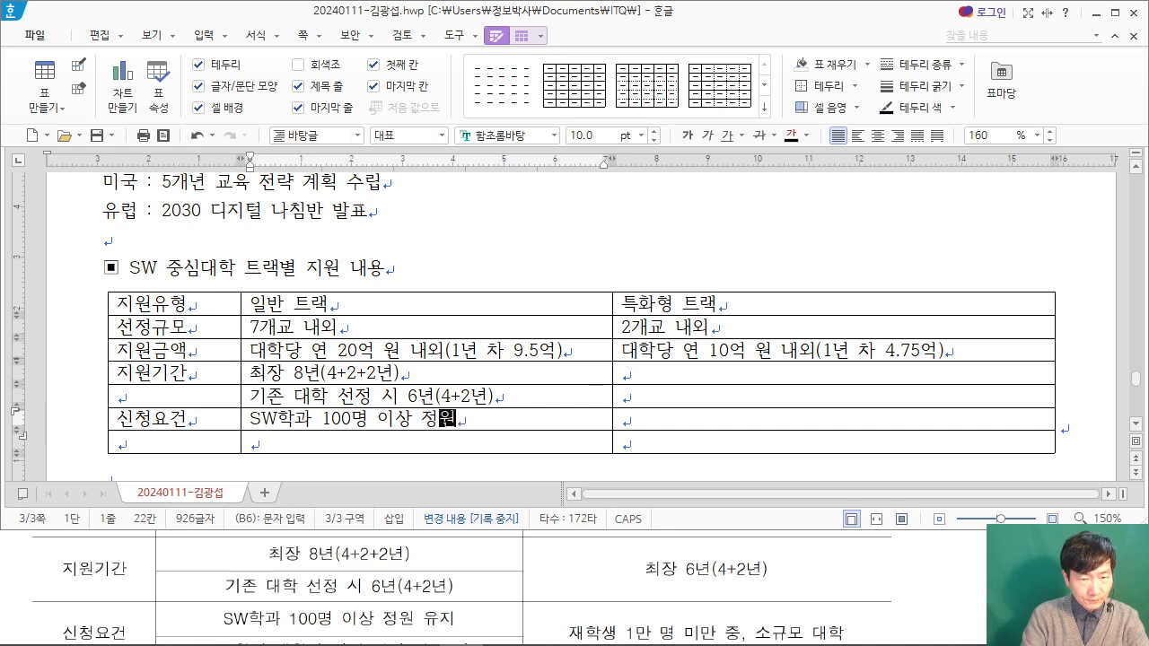
# Step: Bring the PDF table's last row into view and enter "SW학과 대학원 과정 설치 및 운영" in the last row's 일반 트랙 cell
pyautogui.press('Down')
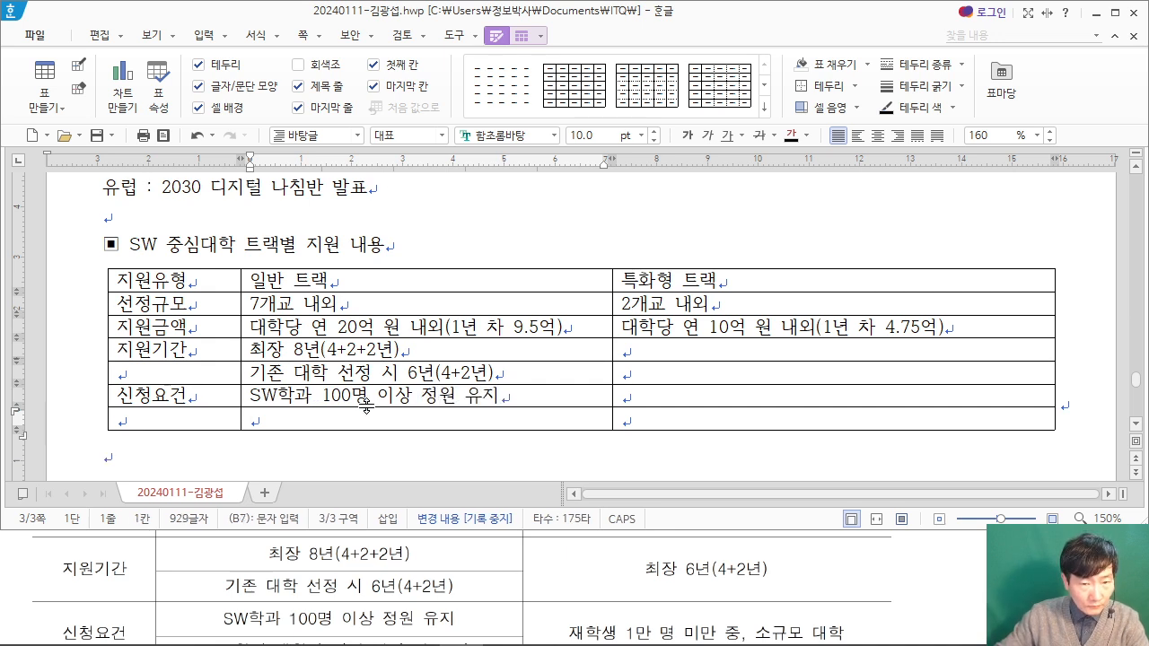
pyautogui.click(16, 558)
pyautogui.scroll(-1, 16, 558)
pyautogui.click(336, 397)
pyautogui.click(309, 420)
pyautogui.write('SW학')
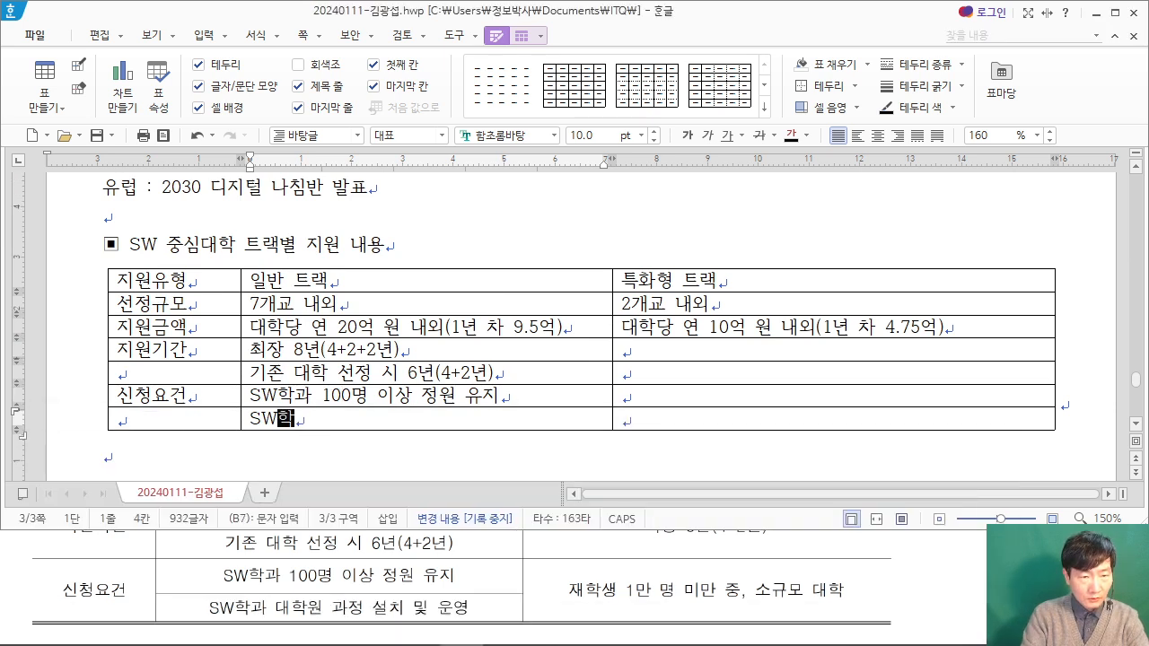
pyautogui.write('과 대학원 과정')
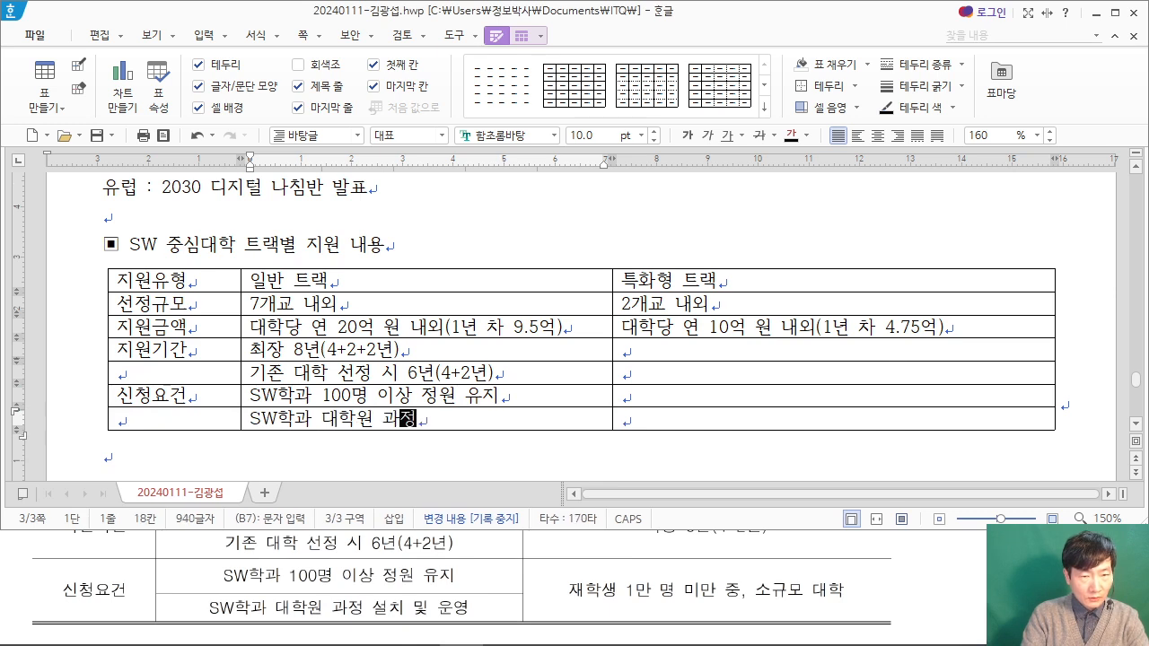
pyautogui.write(' 설치 무및 운영')
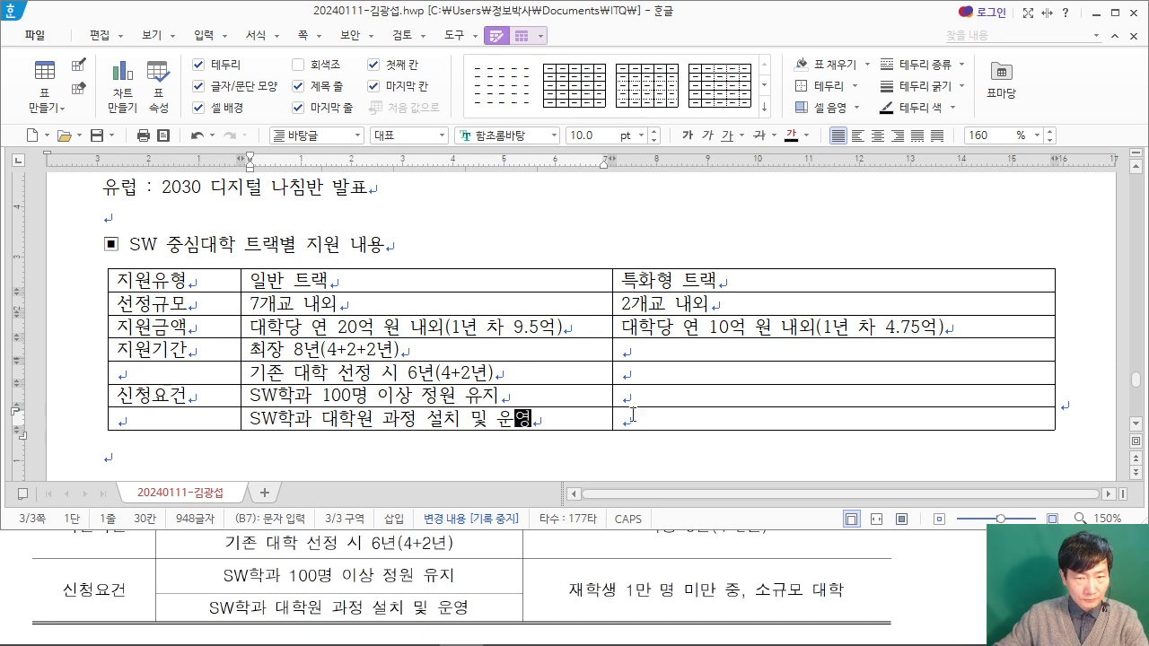
# Step: Enter "최장 6년(4+2년)" in the 특화형 트랙 cell of the 지원기간 row, following the exam PDF
pyautogui.click(589, 538)
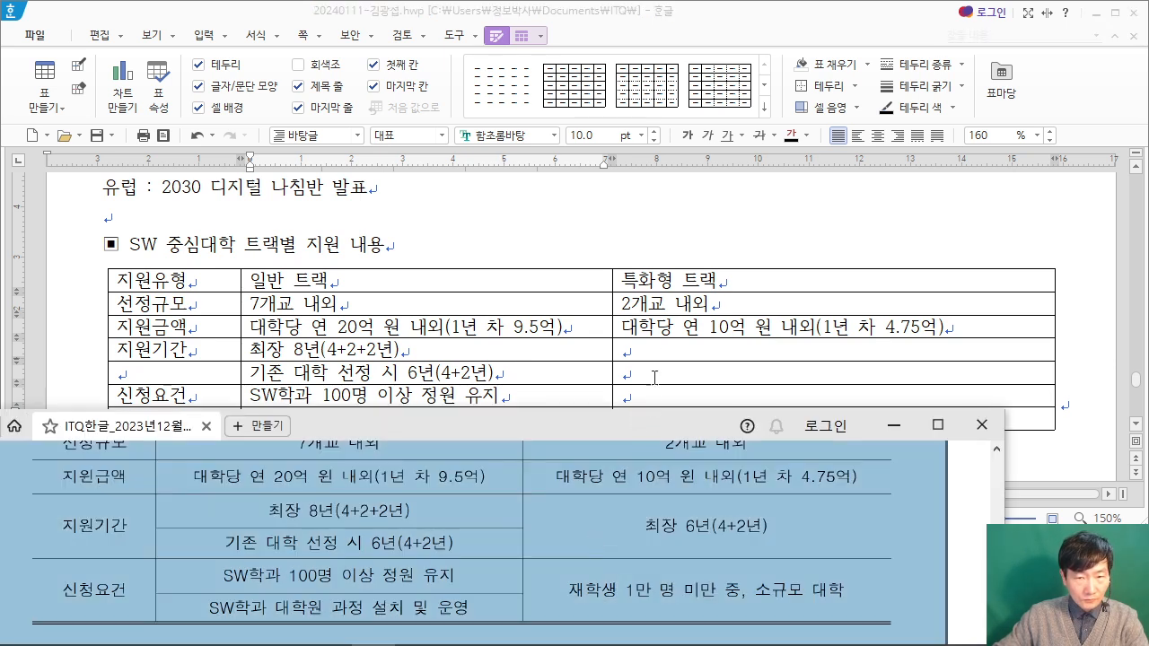
pyautogui.click(655, 350)
pyautogui.click(949, 574)
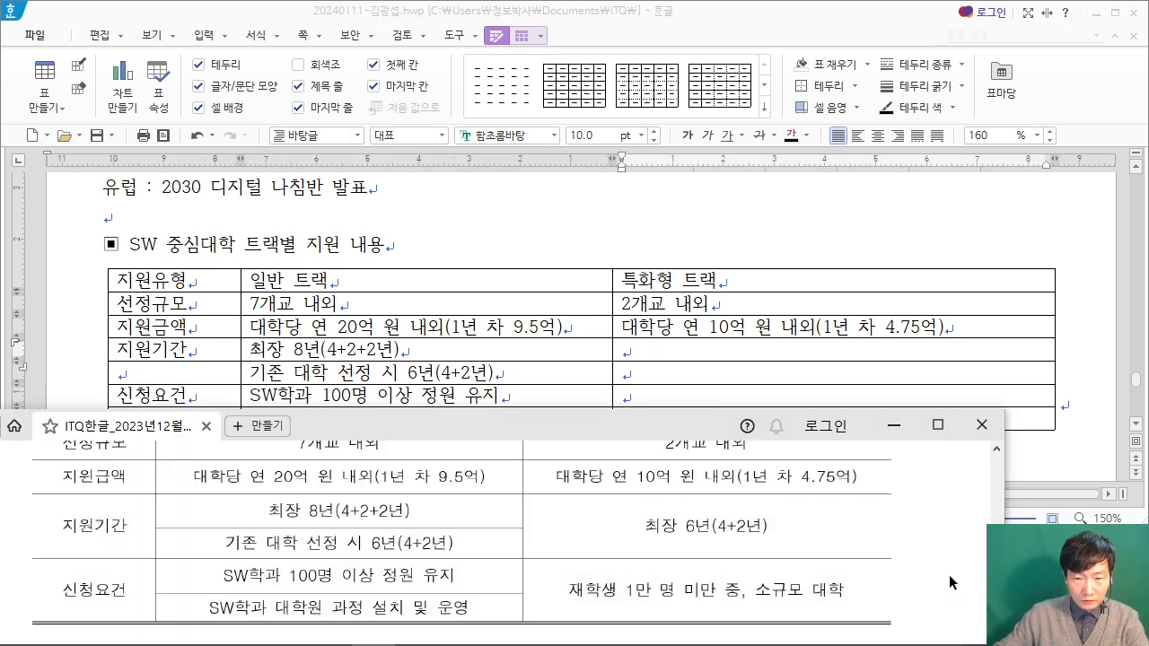
pyautogui.scroll(1, 948, 574)
pyautogui.click(696, 351)
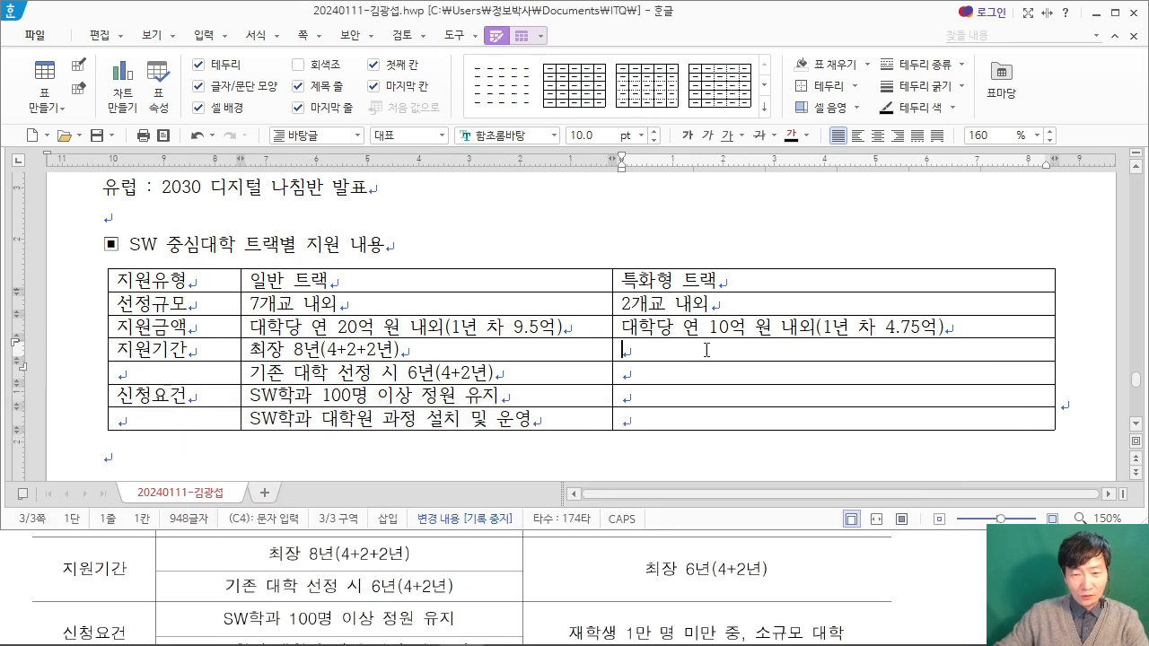
pyautogui.write('최장 6년(')
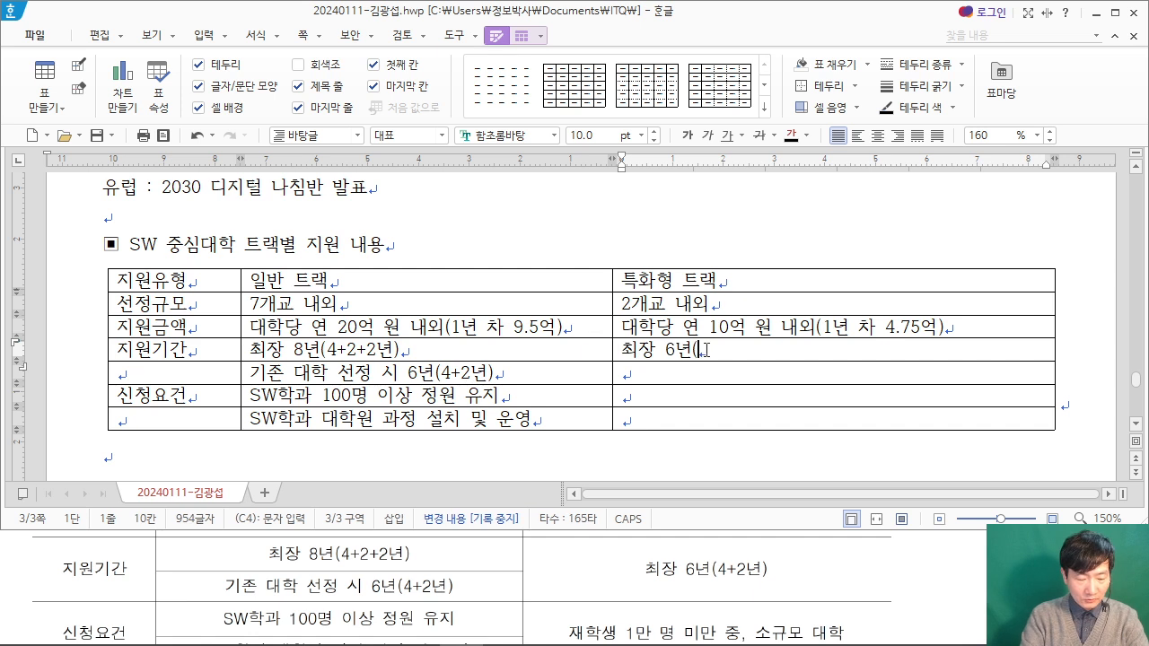
pyautogui.write('4+2년)')
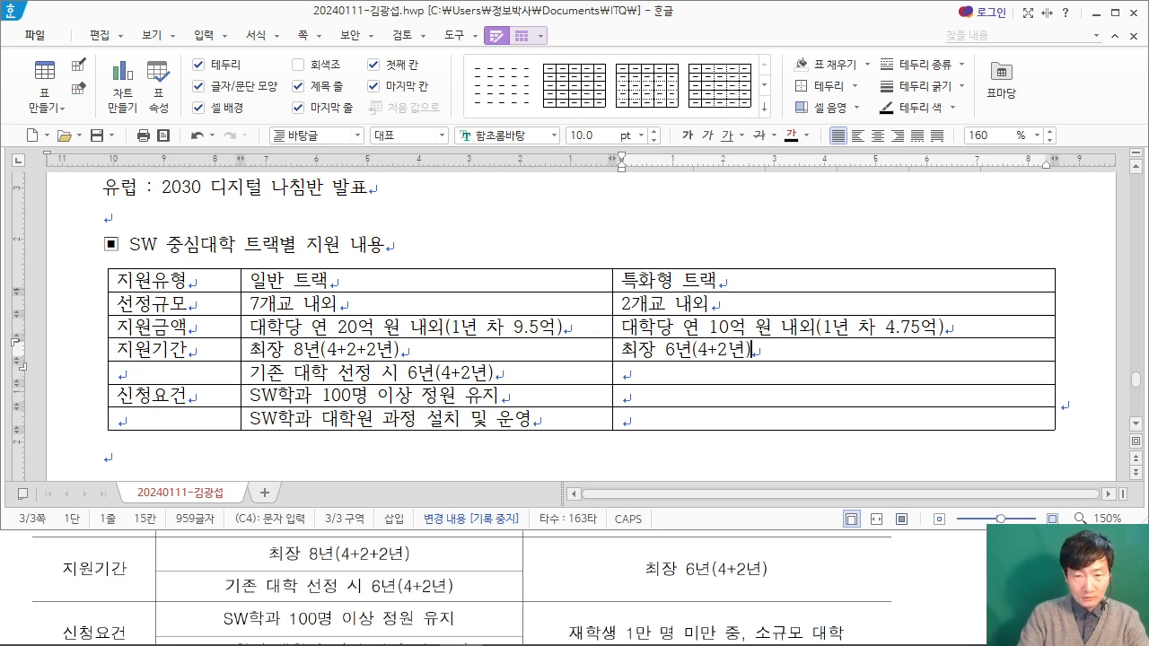
# Step: Enter "재학생 1만 명 미만 중, 소규모 대학" in the 특화형 트랙 cell of the 신청요건 row
pyautogui.press('Down')
pyautogui.press('Down')
pyautogui.write('재학생 1')
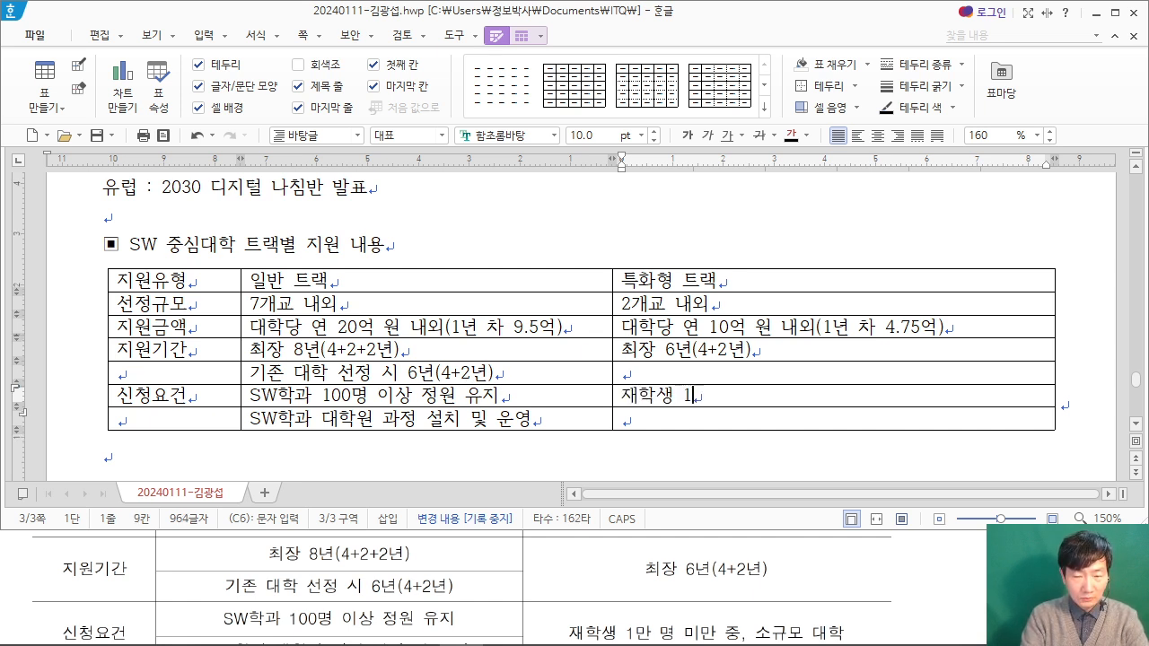
pyautogui.write('마 명 미만 ')
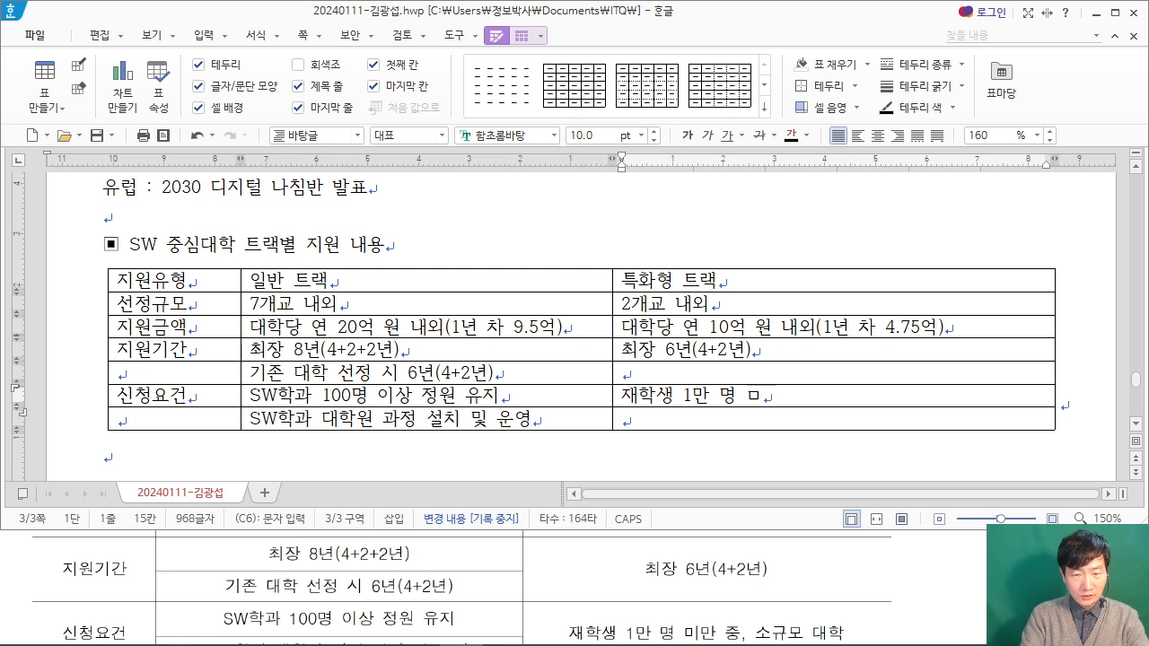
pyautogui.write('중, 소')
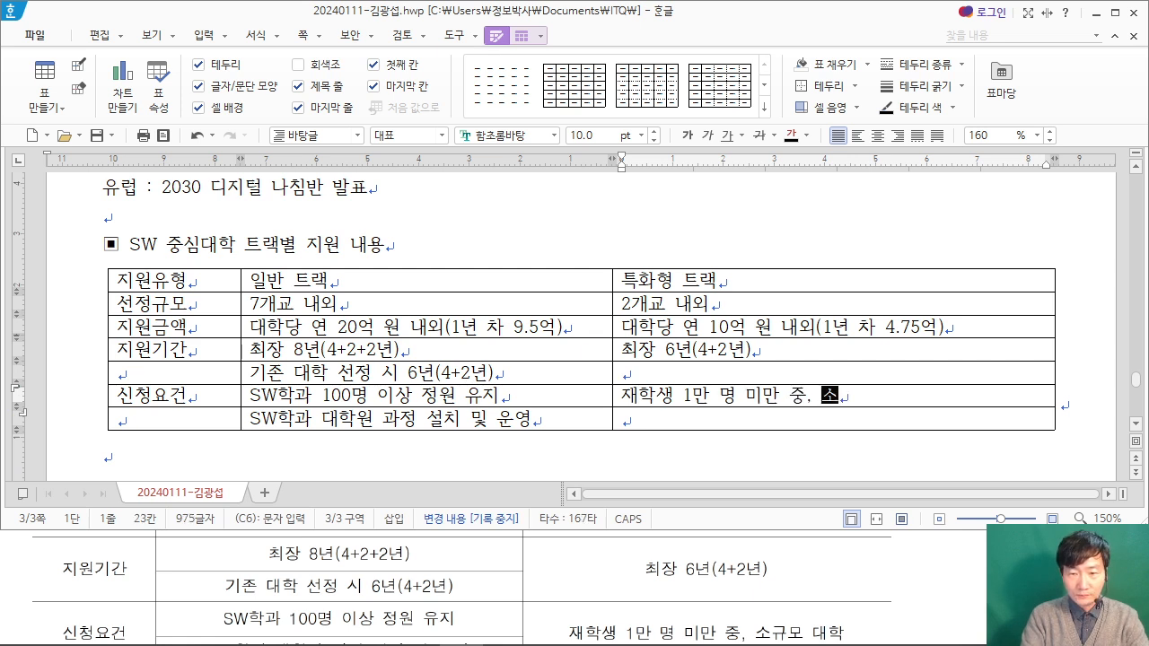
pyautogui.write('규모 대학')
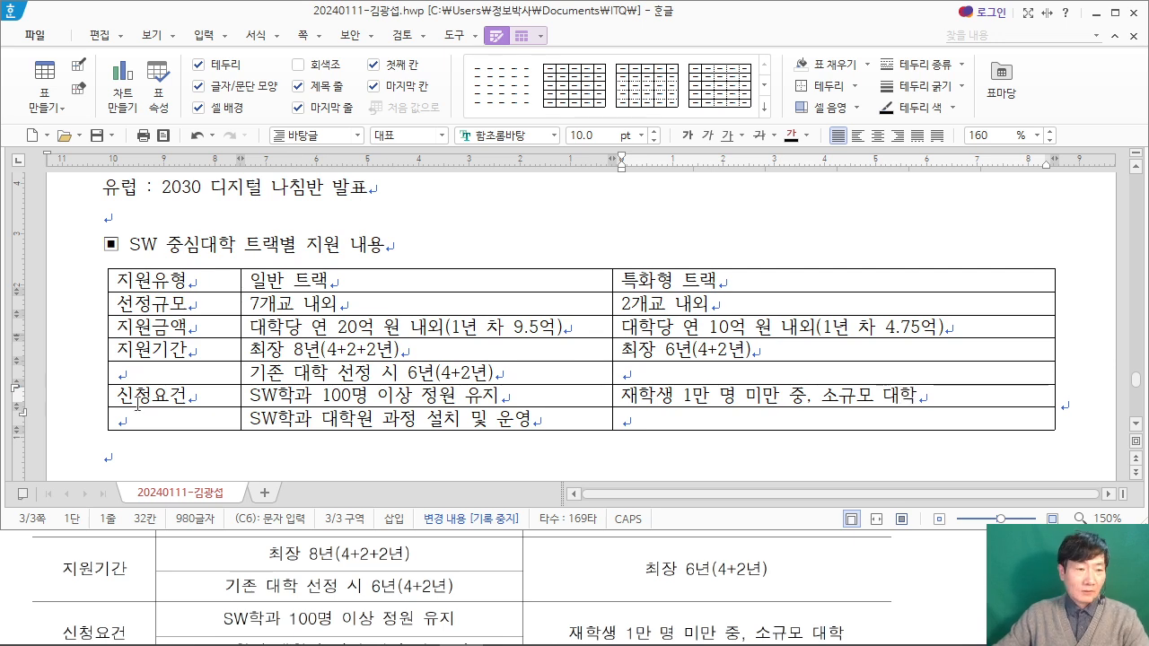
# Step: Merge the 지원기간 and 신청요건 cells in the first column each with the empty cell beneath
pyautogui.moveTo(170, 351); pyautogui.dragTo(171, 371)
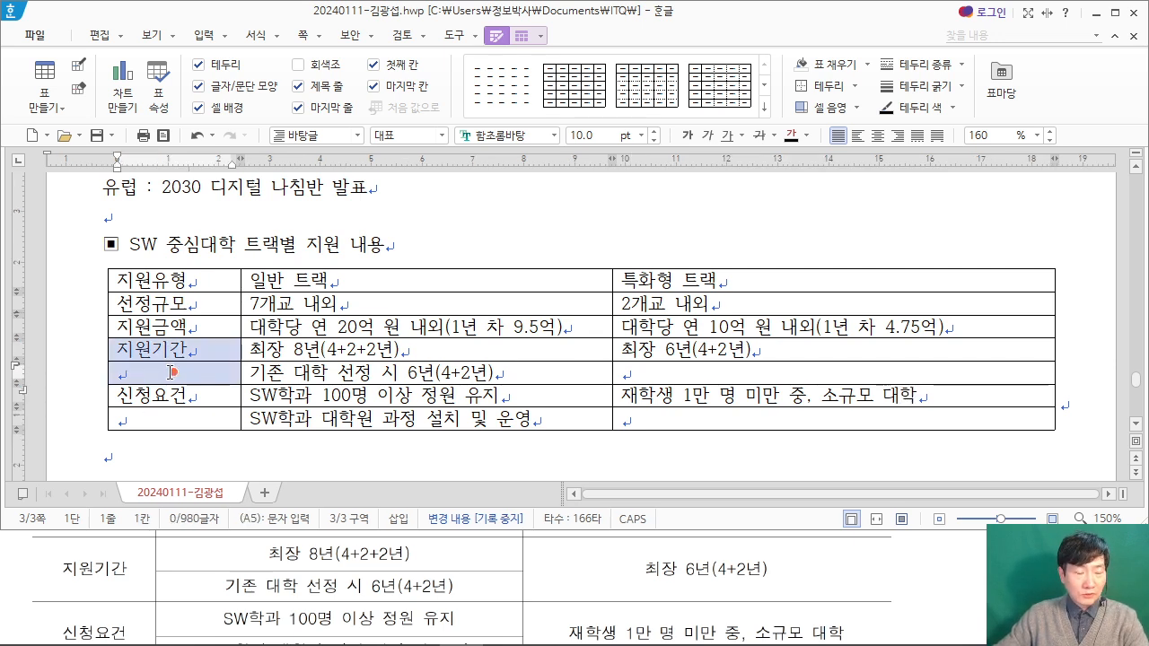
pyautogui.rightClick(171, 372)
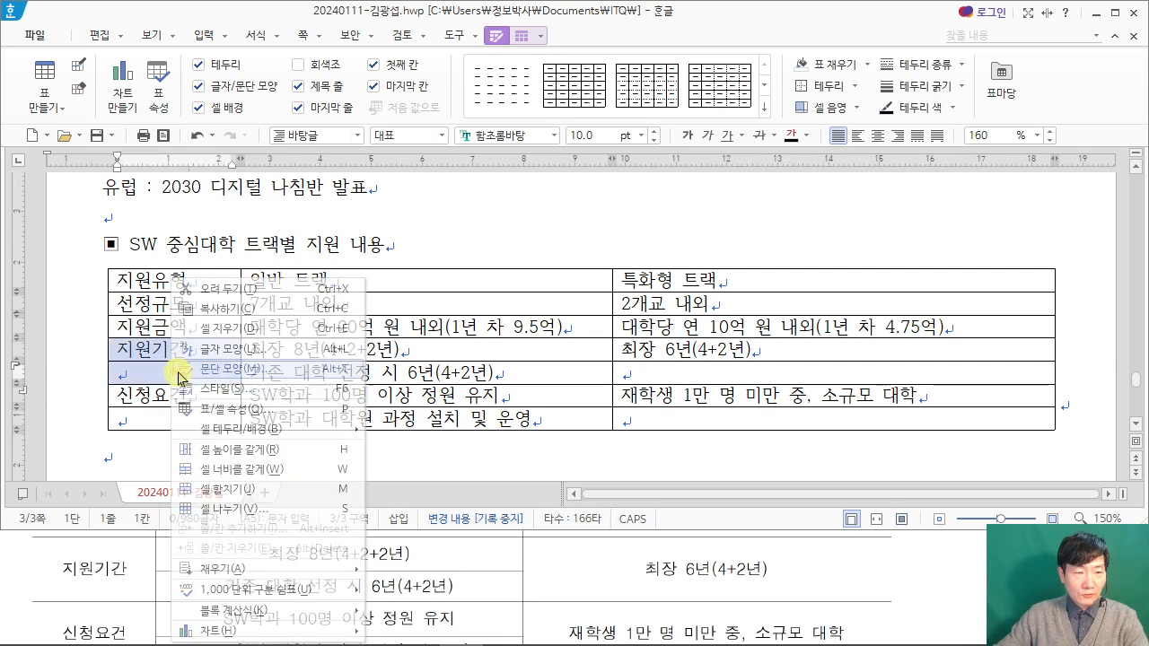
pyautogui.click(266, 494)
pyautogui.moveTo(188, 395); pyautogui.dragTo(191, 419)
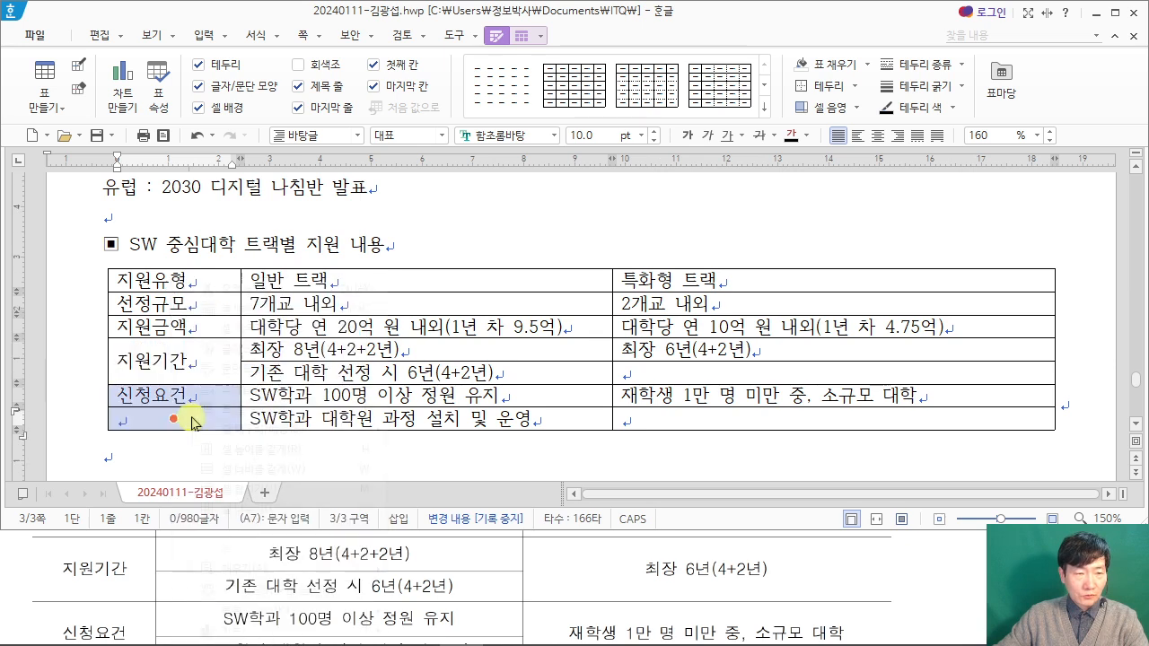
pyautogui.rightClick(191, 422)
pyautogui.click(260, 494)
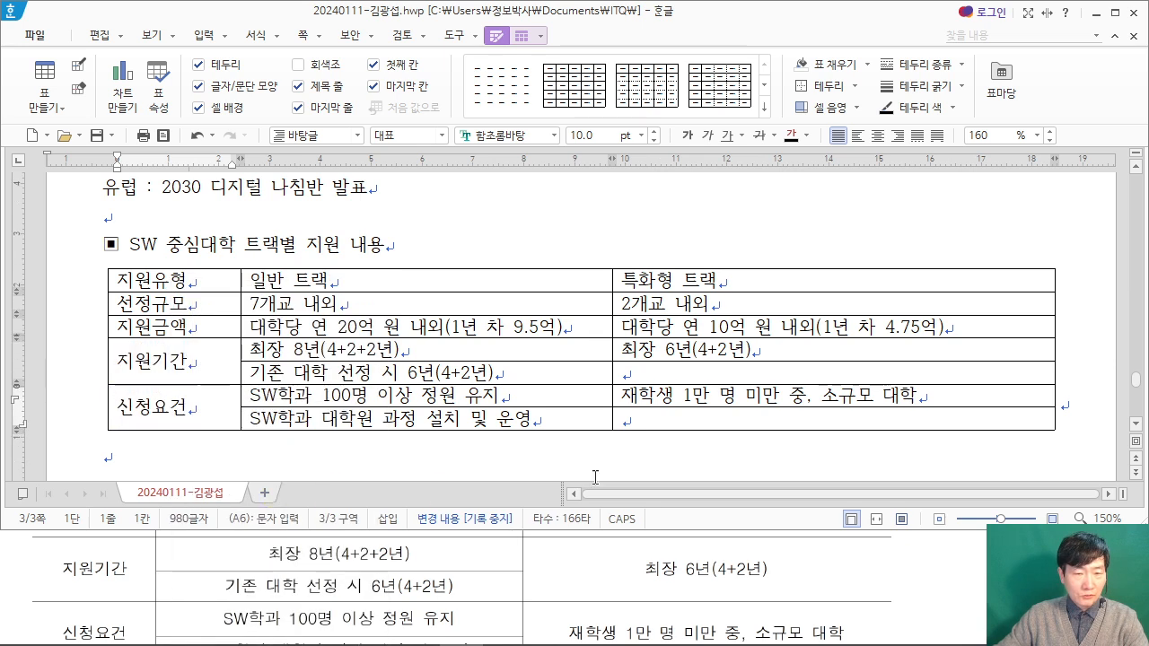
# Step: Merge the 특화형 트랙 cells of the 지원기간 and 신청요건 rows each with the empty cell beneath
pyautogui.moveTo(679, 359); pyautogui.dragTo(680, 373)
pyautogui.rightClick(680, 372)
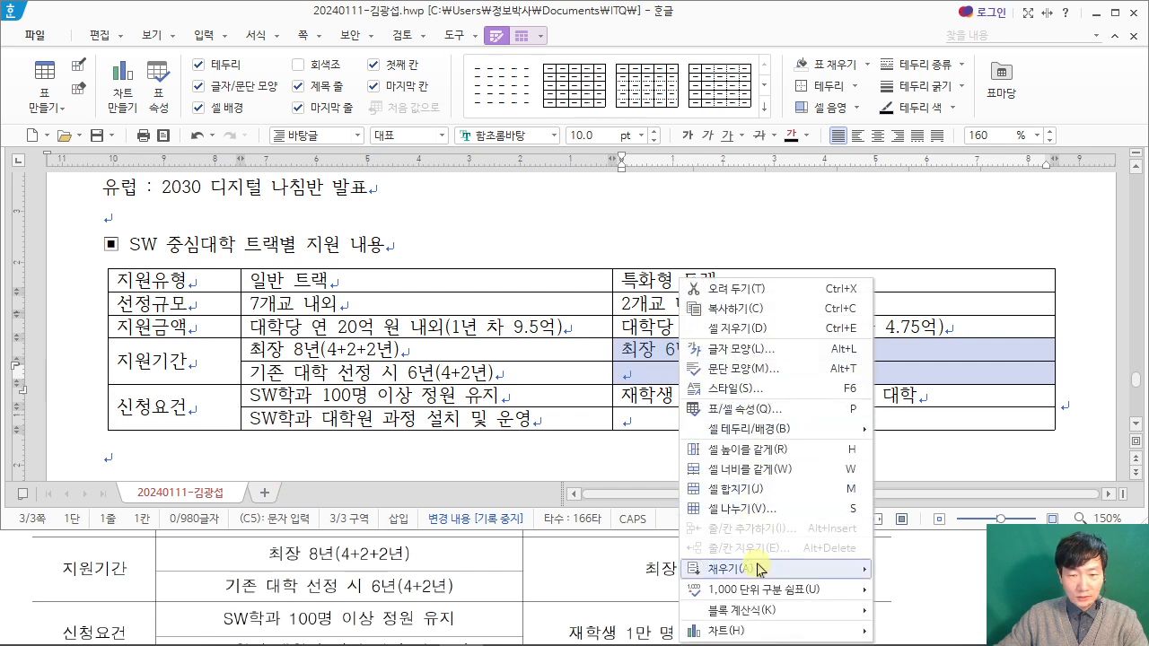
pyautogui.click(734, 489)
pyautogui.moveTo(720, 395); pyautogui.dragTo(722, 418)
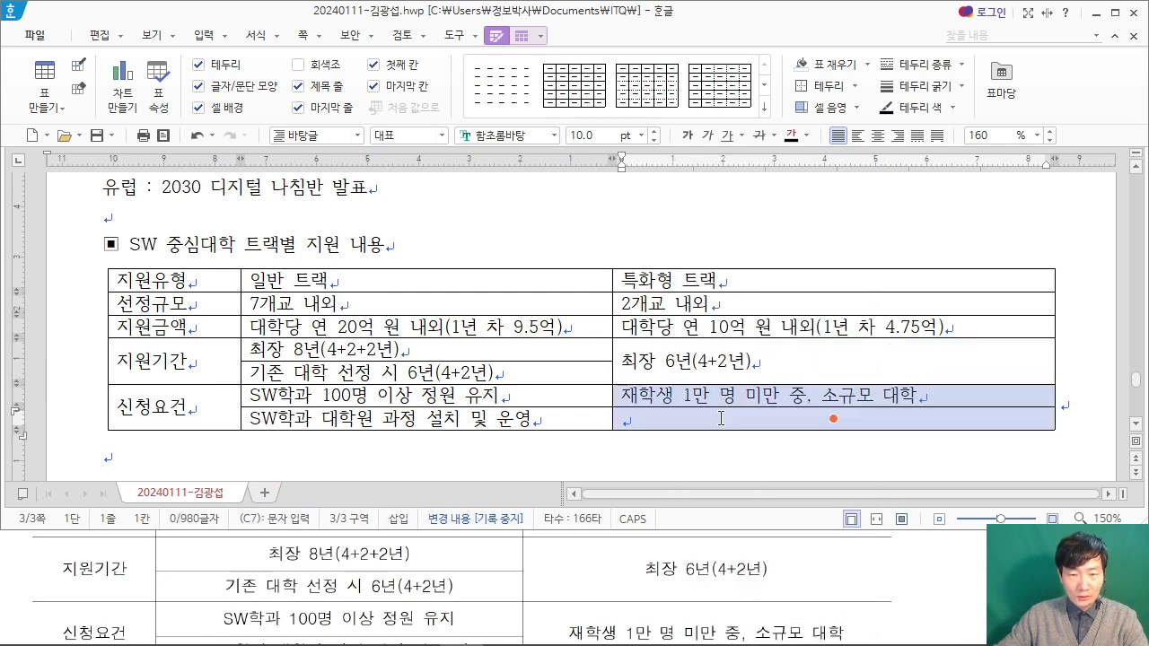
pyautogui.rightClick(722, 418)
pyautogui.click(797, 490)
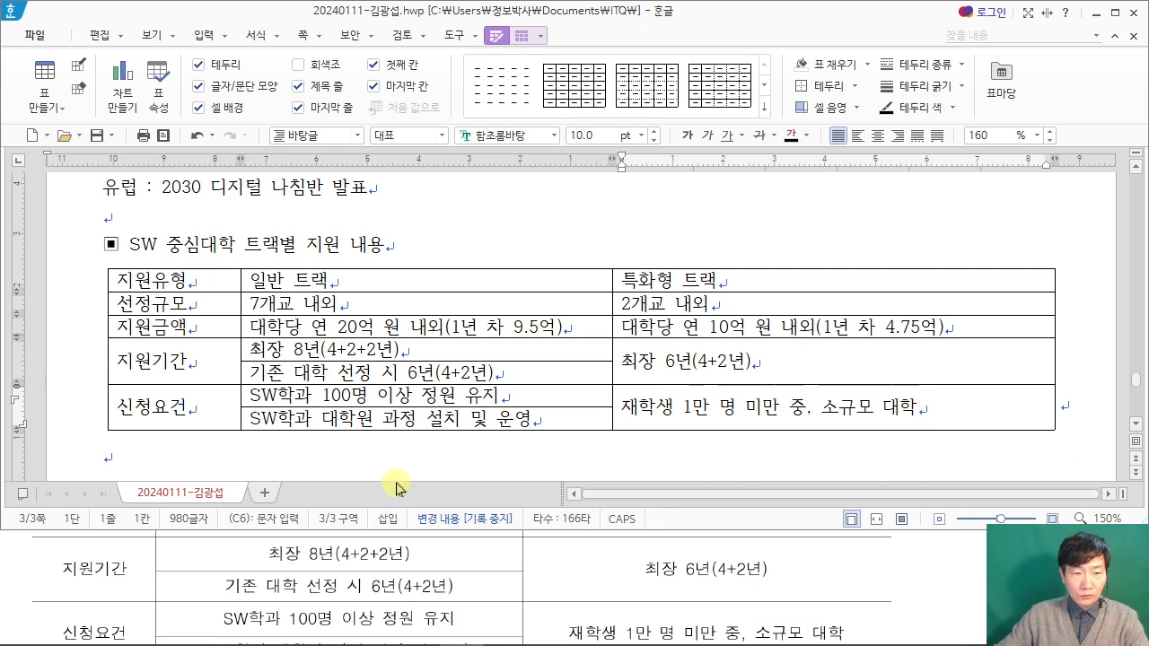
# Step: Add the organization line "한국지능정보사회진흥원" below the table, leaving one blank line between them
pyautogui.click(310, 462)
pyautogui.press('Return')
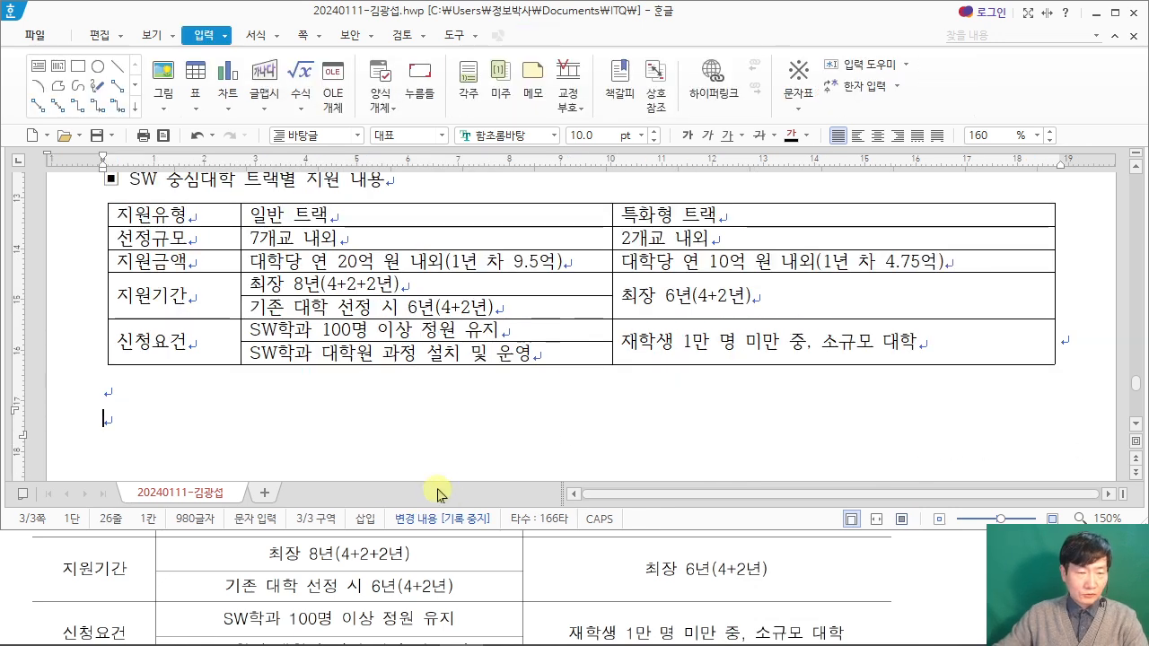
pyautogui.click(921, 580)
pyautogui.scroll(-5, 926, 569)
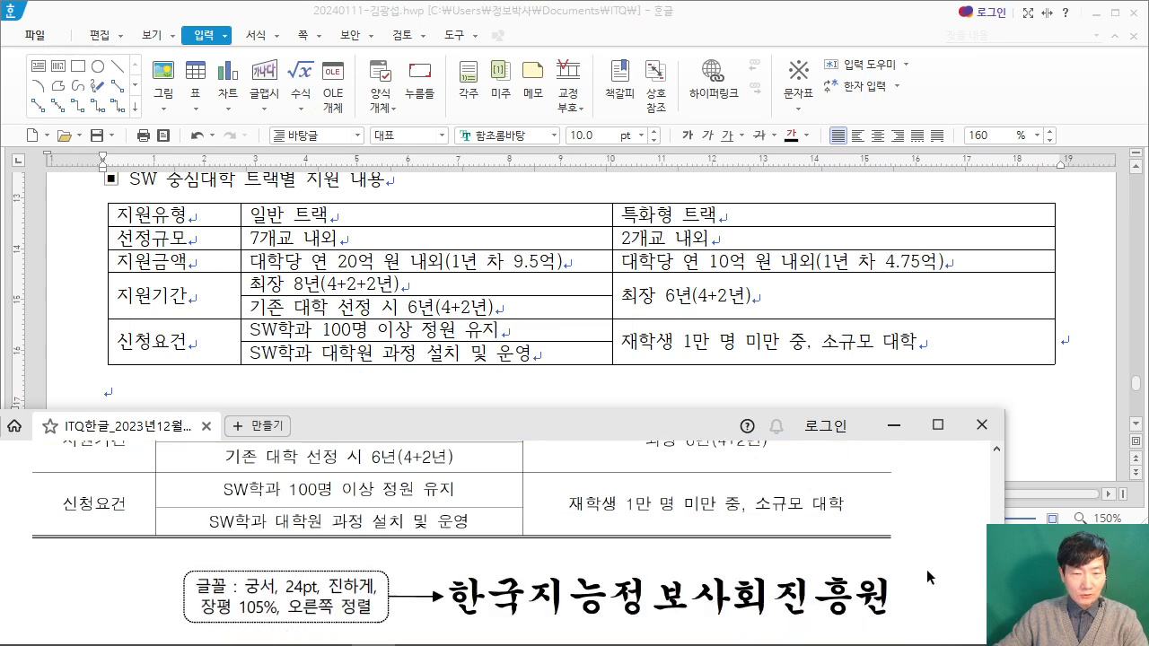
pyautogui.click(297, 395)
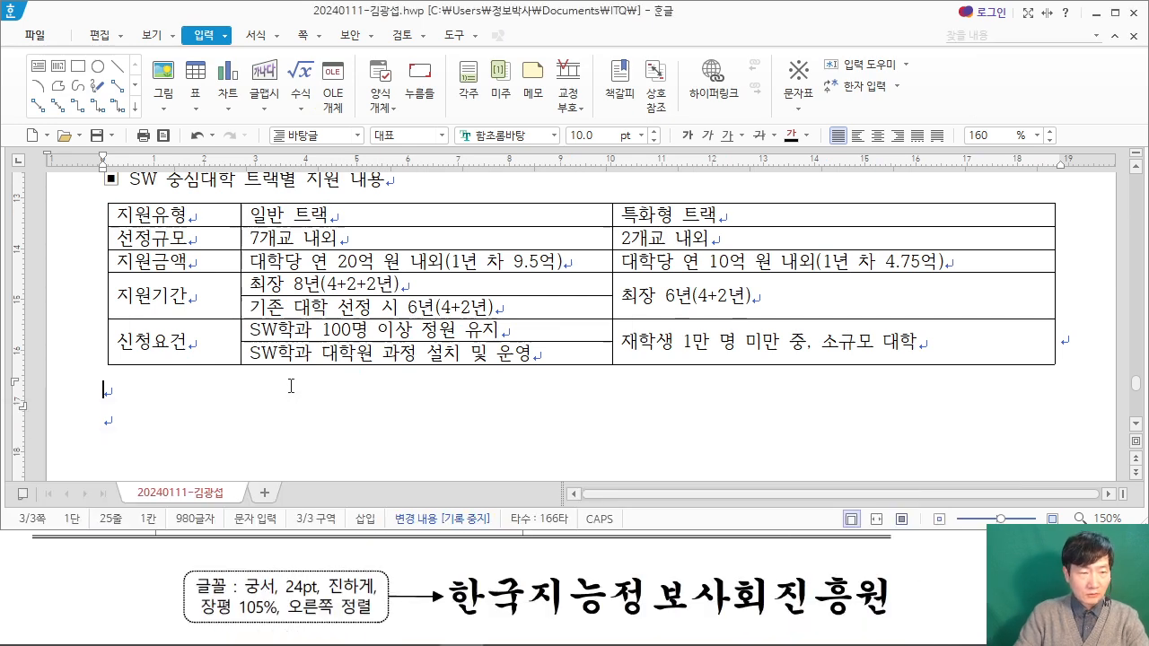
pyautogui.write('하국지능정보사')
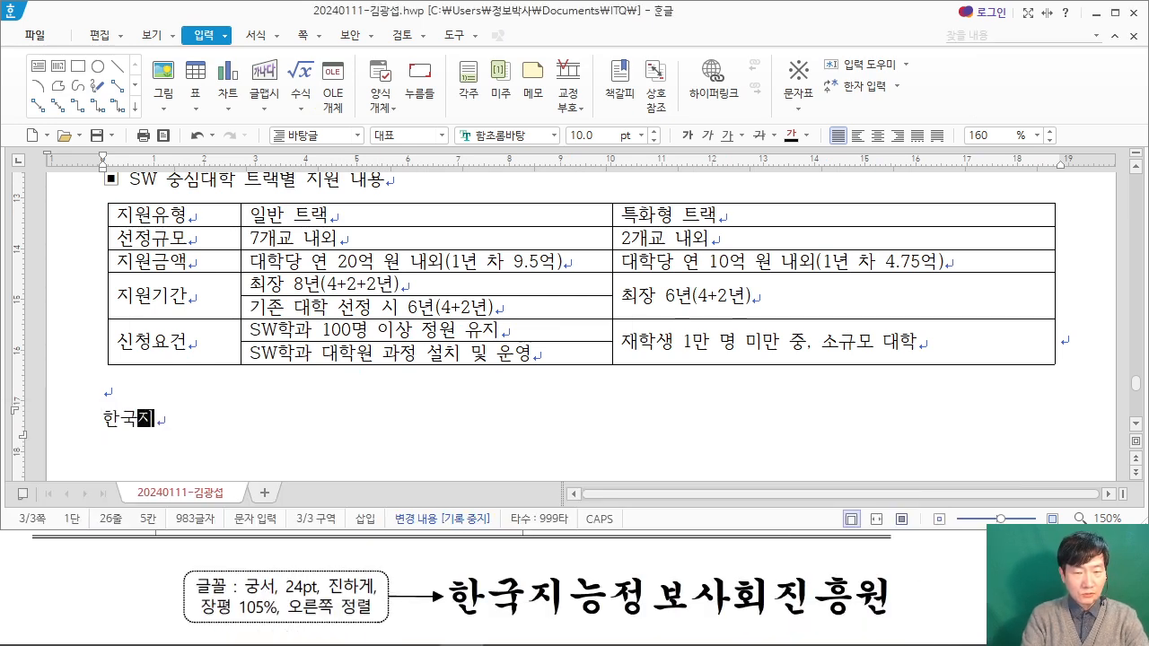
pyautogui.write('회진흥원')
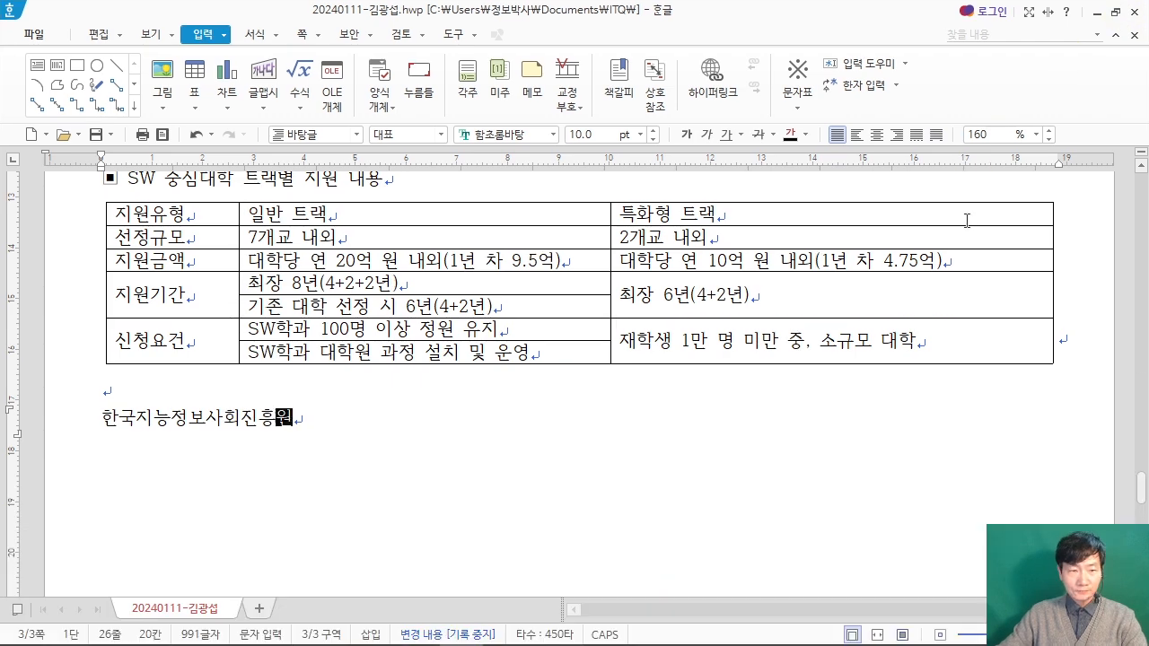
# Step: Return to the title "SW 인재 양성", examine the PDF's title and header instructions, and place the cursor at the title's end
pyautogui.scroll(1, 1005, 574)
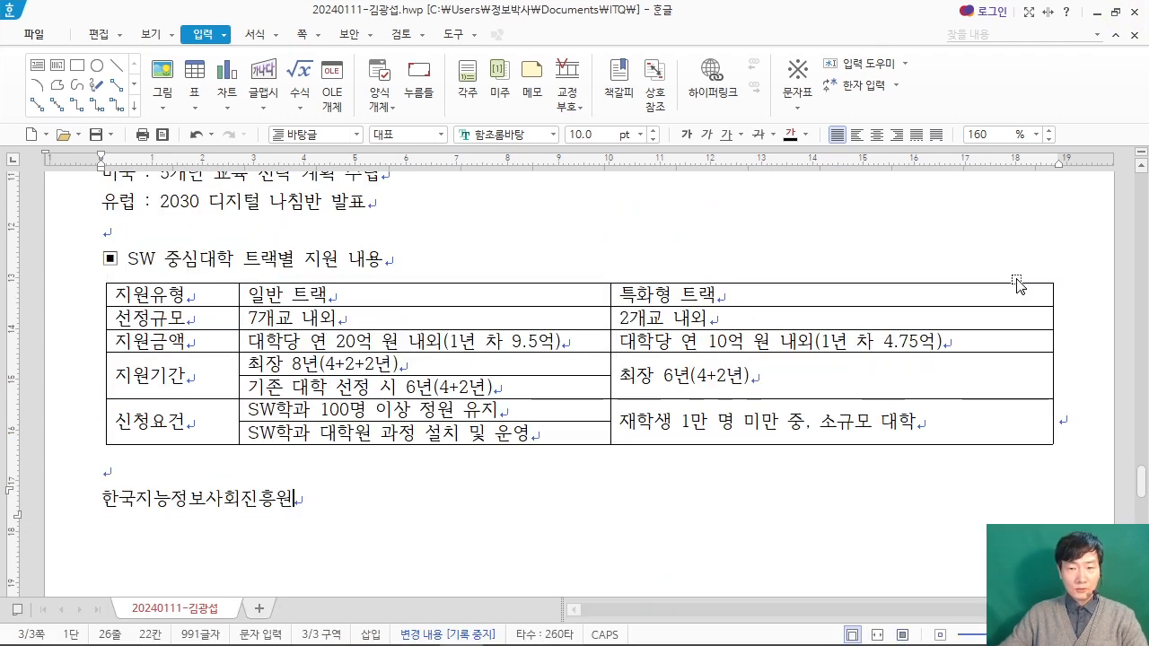
pyautogui.scroll(5, 1017, 285)
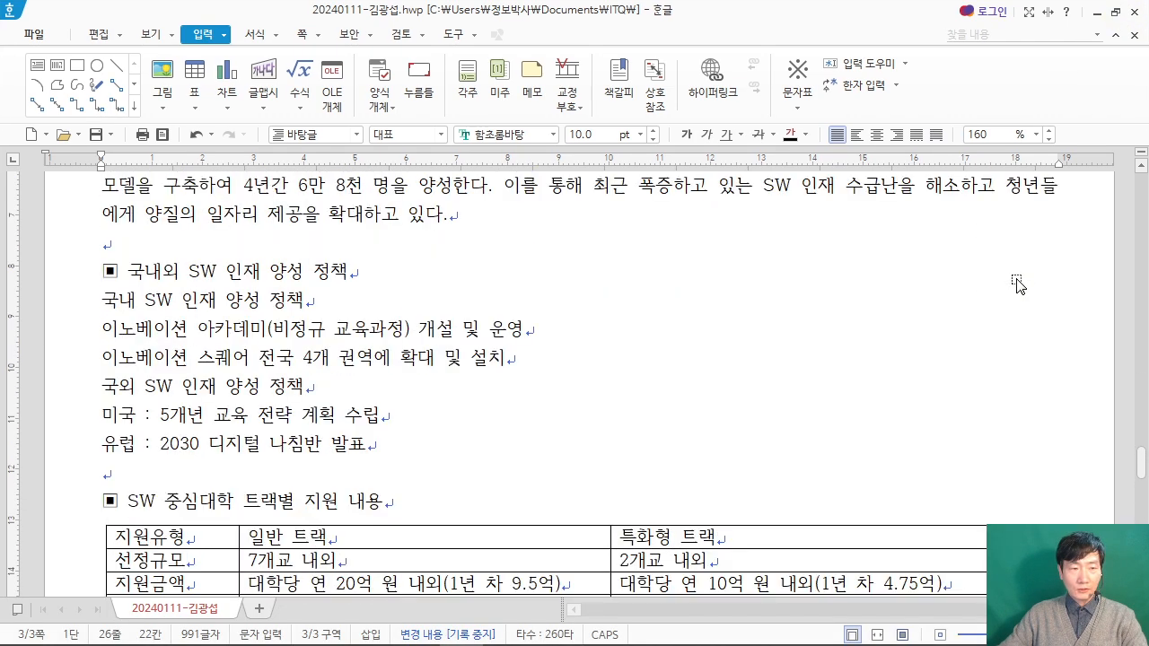
pyautogui.scroll(3, 1017, 285)
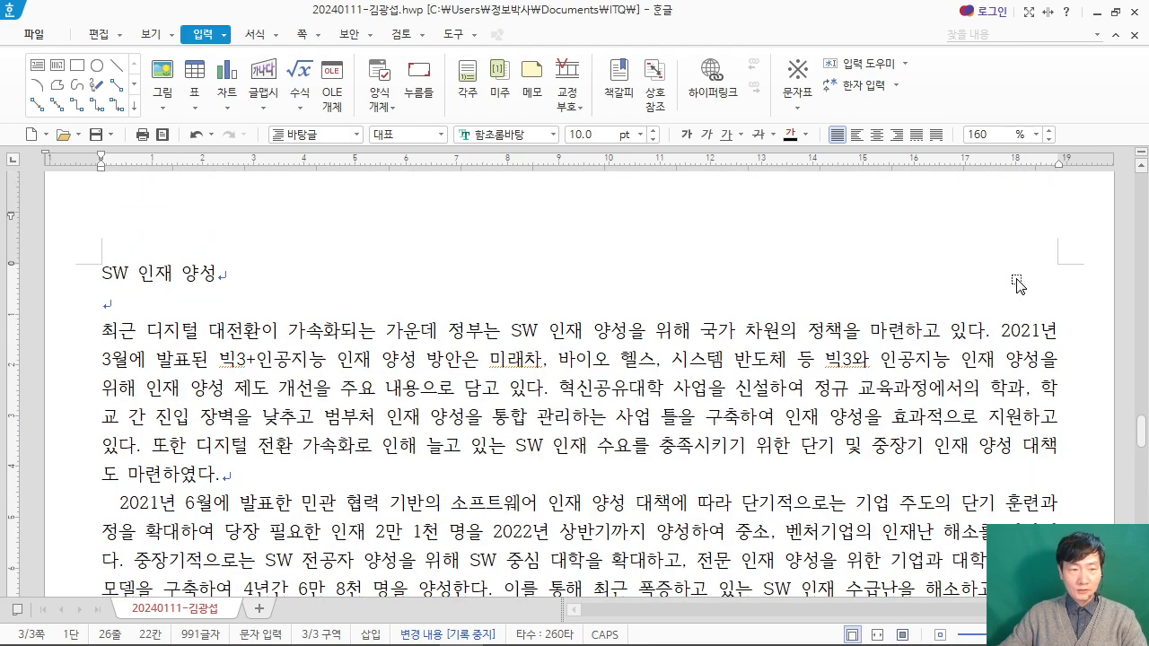
pyautogui.click(408, 278)
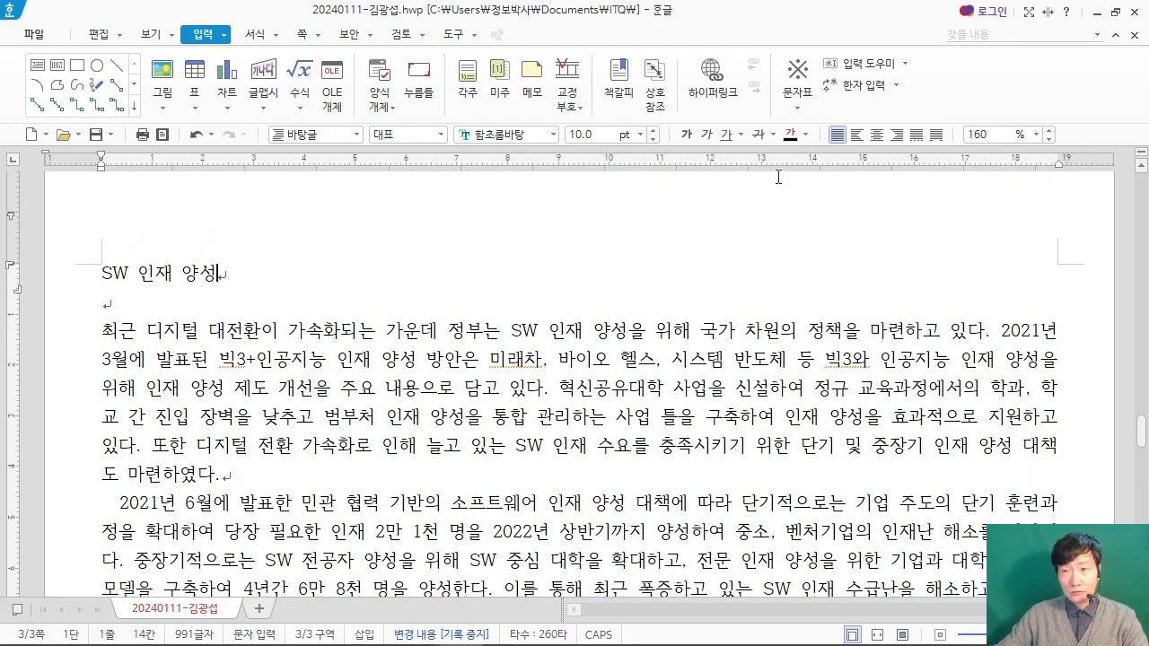
pyautogui.click(1116, 13)
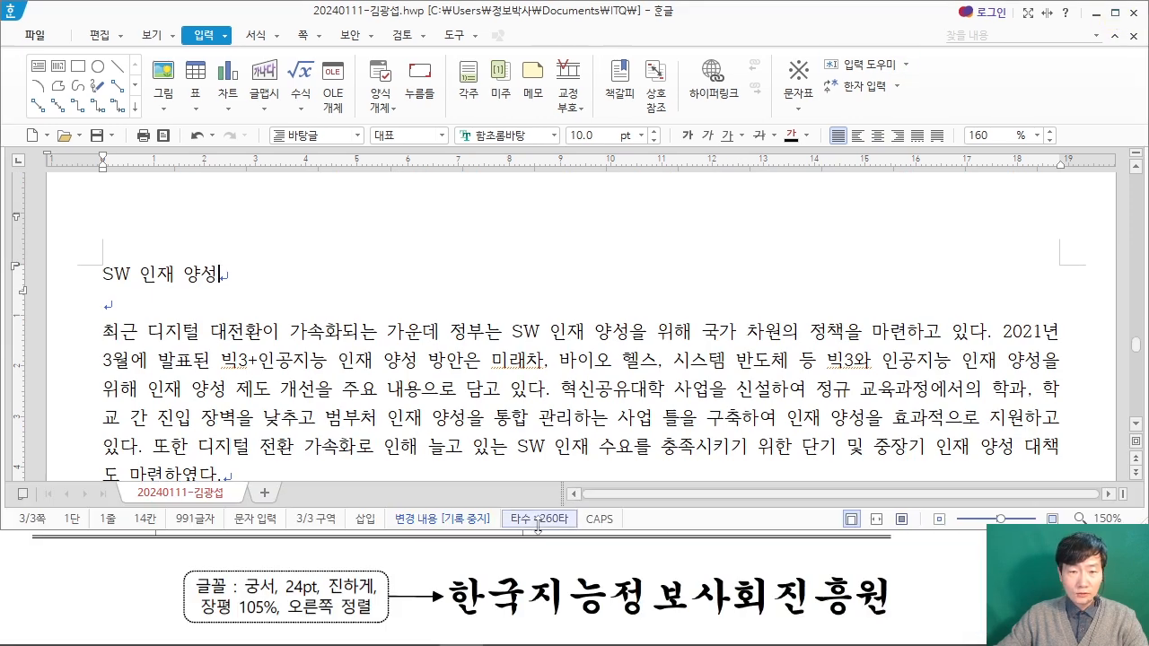
pyautogui.click(947, 579)
pyautogui.scroll(10, 944, 574)
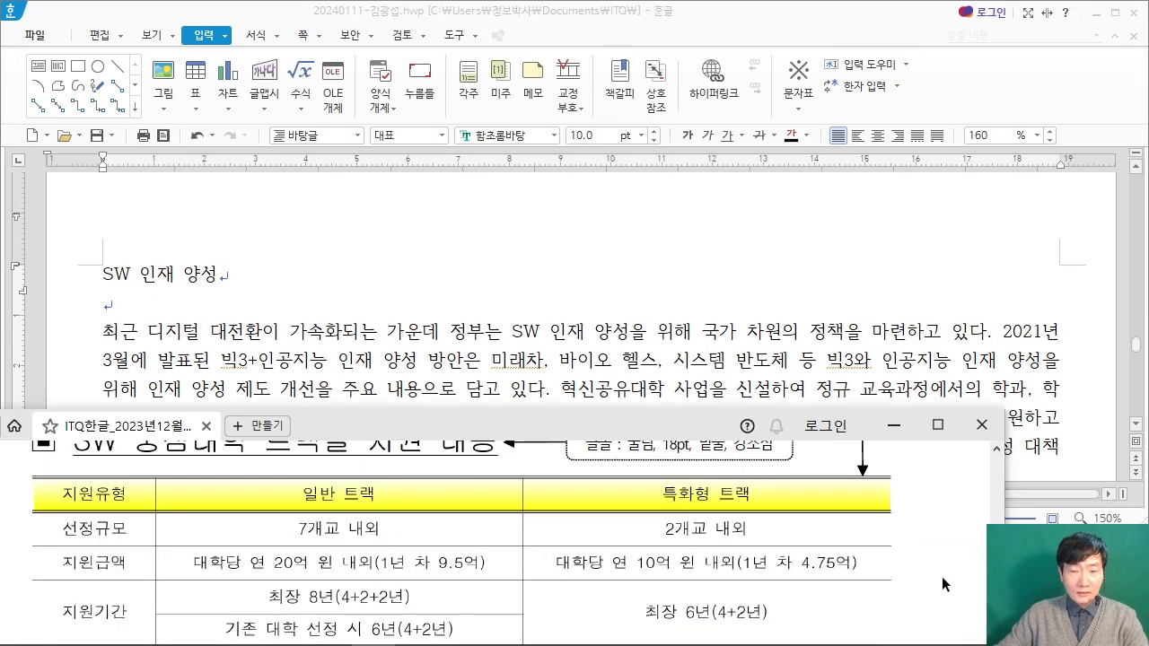
pyautogui.scroll(6, 941, 563)
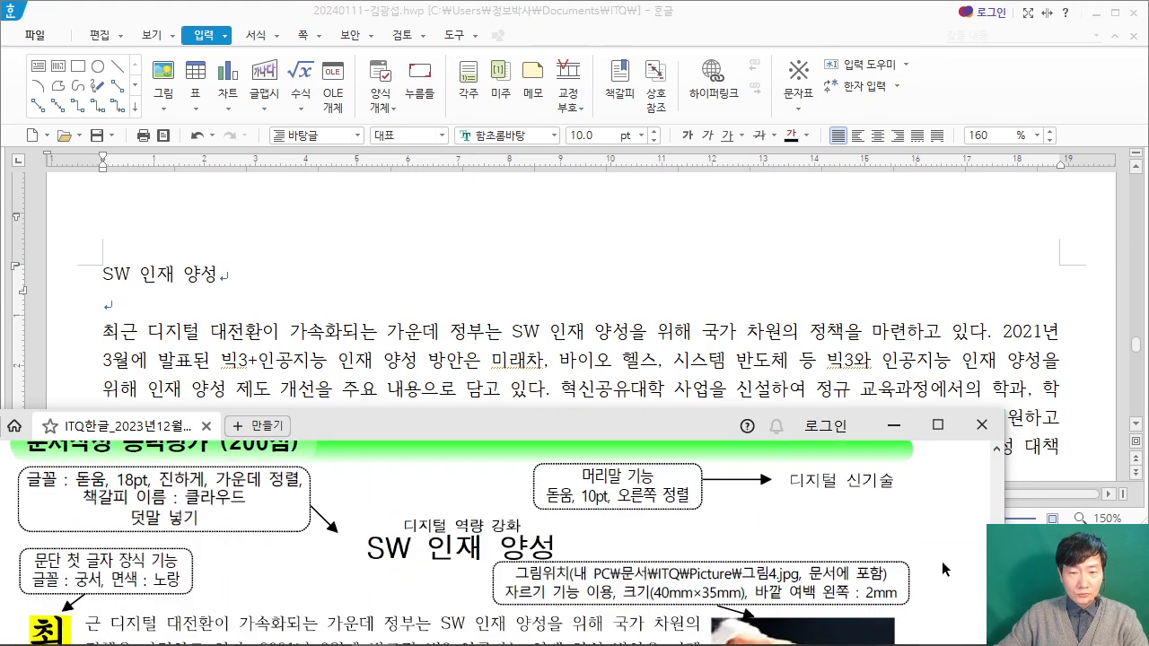
pyautogui.click(236, 267)
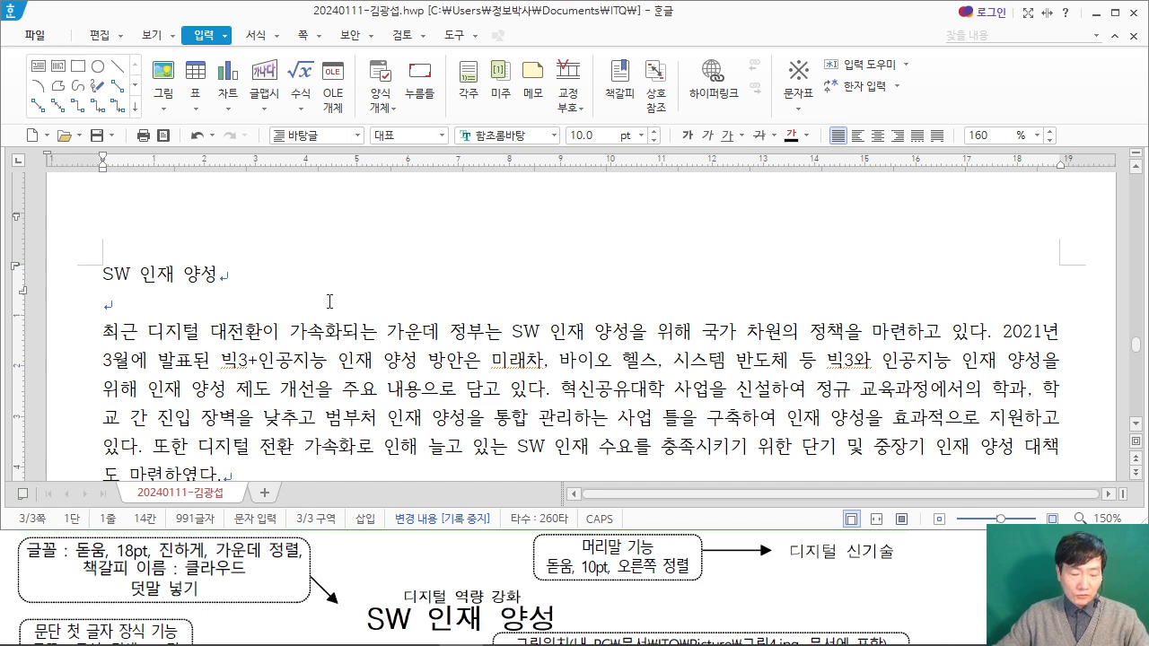
pyautogui.hotkey('ctrl', '2')
pyautogui.moveTo(203, 148)
pyautogui.mouseDown()
pyautogui.moveTo(262, 249)
pyautogui.moveTo(380, 259)
pyautogui.mouseUp()
pyautogui.moveTo(267, 175)
pyautogui.mouseDown()
pyautogui.moveTo(300, 168)
pyautogui.moveTo(308, 197)
pyautogui.moveTo(346, 175)
pyautogui.moveTo(431, 167)
pyautogui.moveTo(488, 209)
pyautogui.mouseUp()
pyautogui.moveTo(524, 148); pyautogui.dragTo(687, 245)
pyautogui.moveTo(565, 171)
pyautogui.mouseDown()
pyautogui.moveTo(565, 229)
pyautogui.moveTo(614, 221)
pyautogui.moveTo(619, 153)
pyautogui.mouseUp()
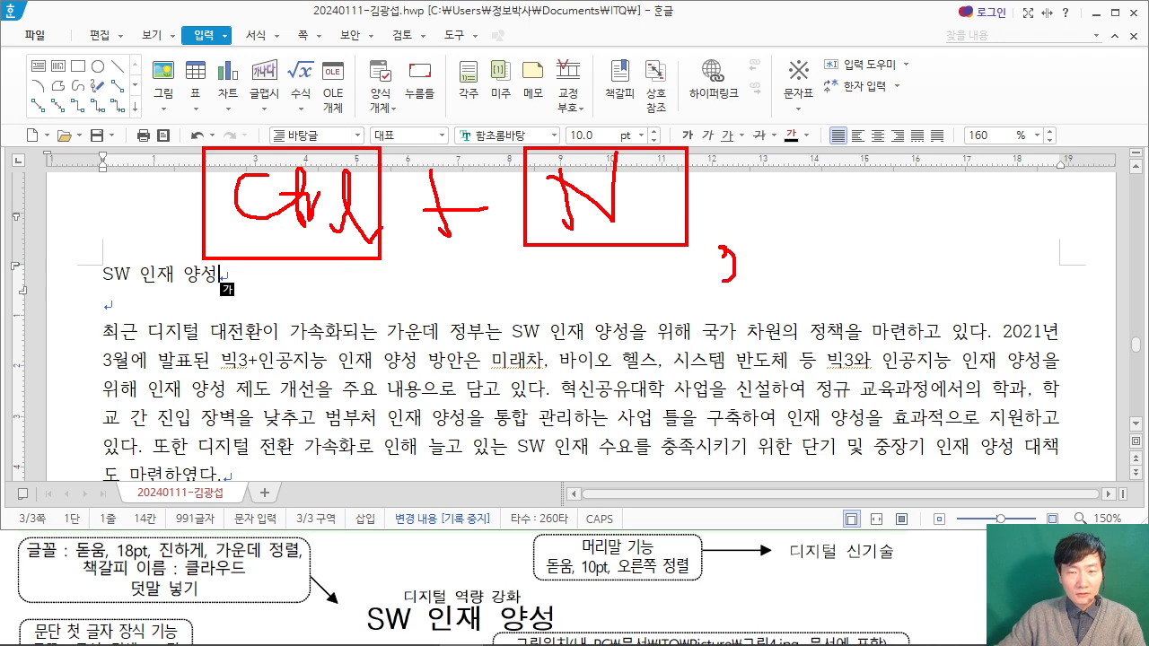
pyautogui.moveTo(783, 124)
pyautogui.mouseDown()
pyautogui.moveTo(852, 254)
pyautogui.moveTo(958, 256)
pyautogui.mouseUp()
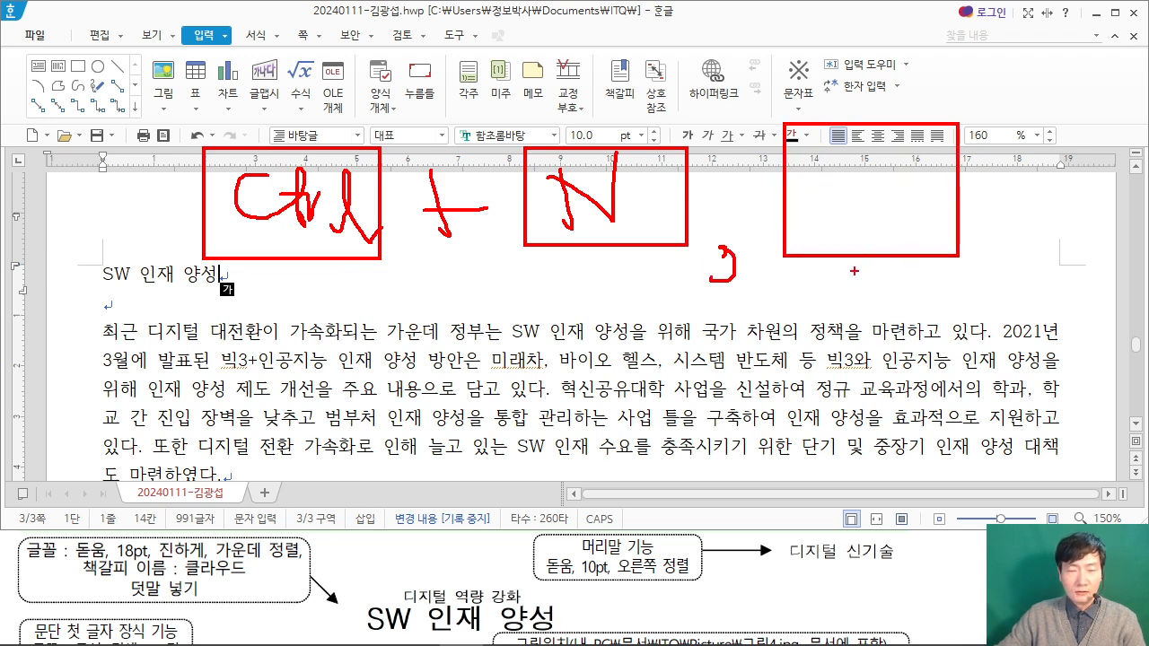
pyautogui.moveTo(826, 150); pyautogui.dragTo(813, 231)
pyautogui.moveTo(828, 178); pyautogui.dragTo(879, 171)
pyautogui.moveTo(875, 146); pyautogui.dragTo(877, 245)
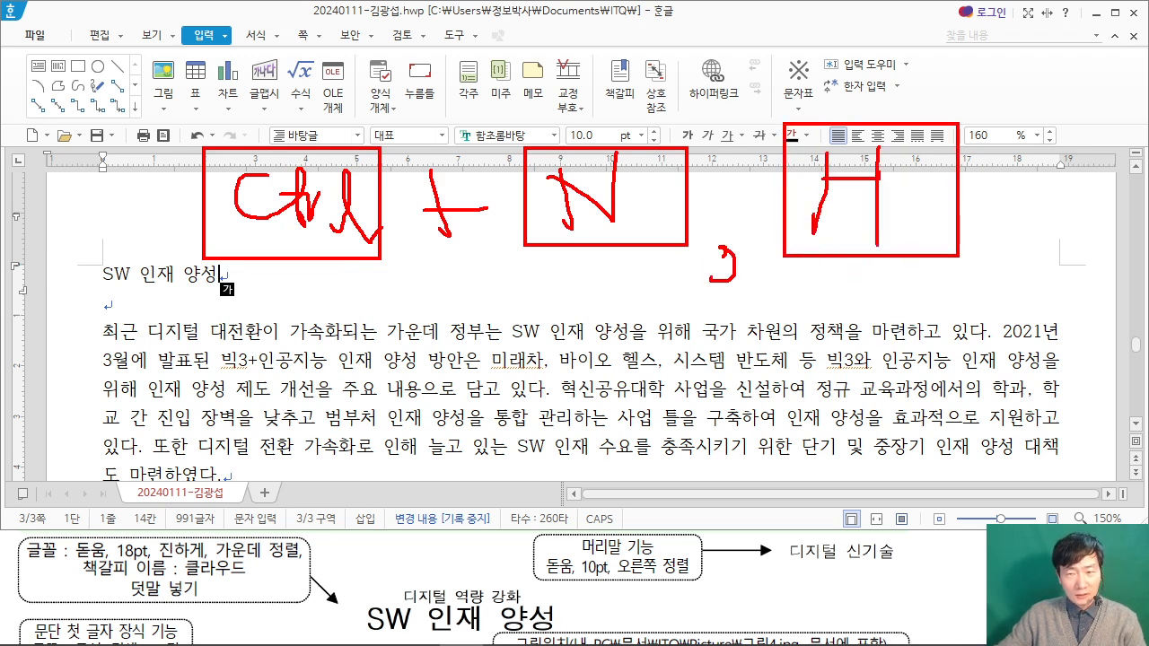
pyautogui.moveTo(95, 291); pyautogui.dragTo(163, 345)
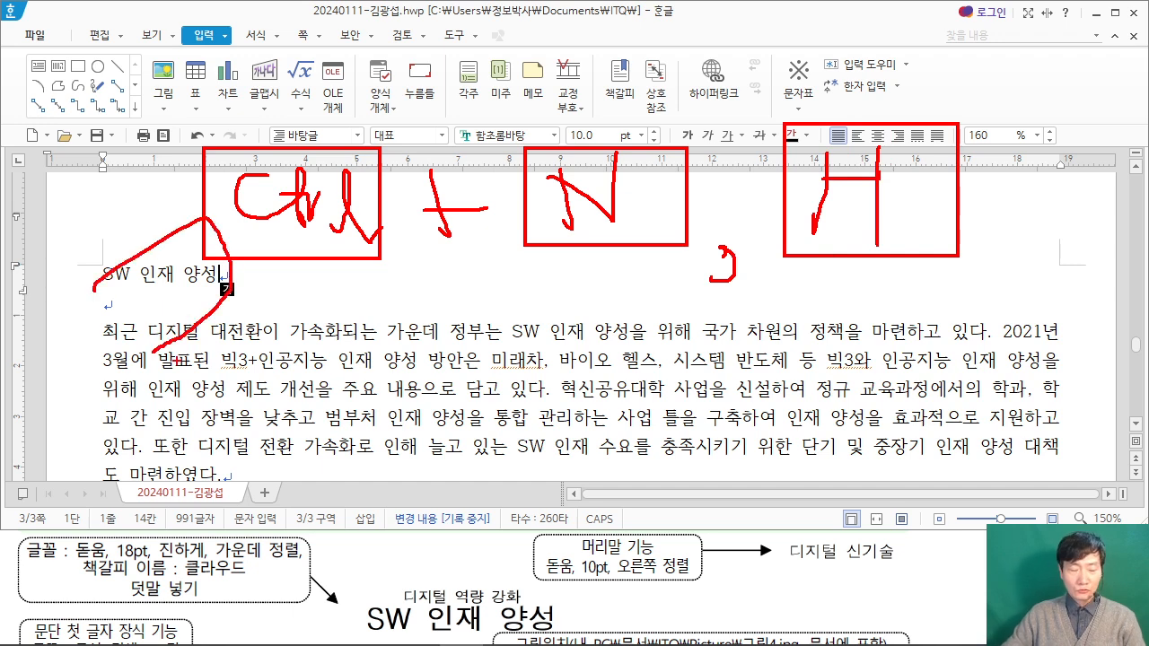
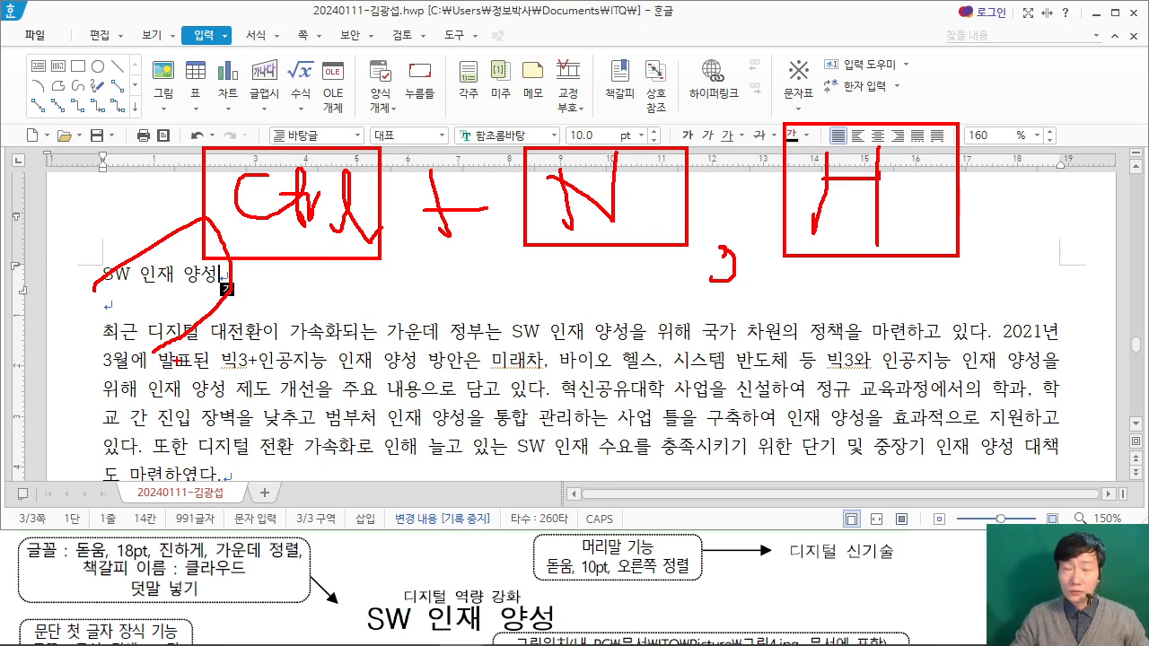
# Step: Create a 머리말 for 양쪽 pages with no preset layout and enter the text "디지털 신기술"
pyautogui.press('Escape')
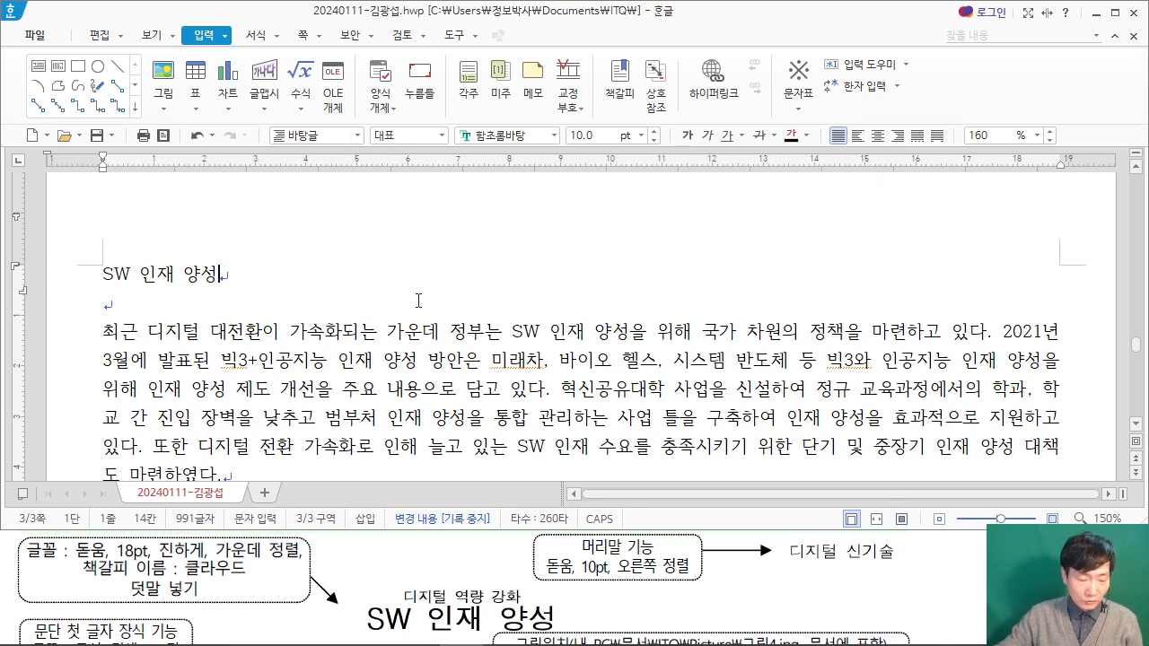
pyautogui.hotkey('ctrl', 'n')
pyautogui.press('h')
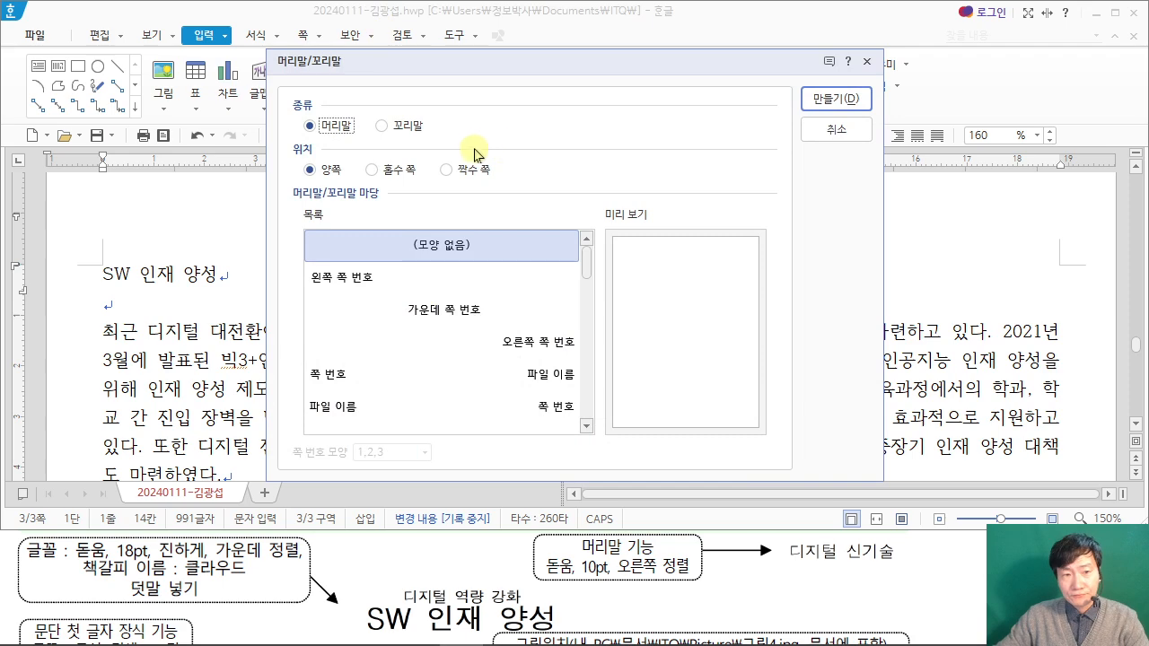
pyautogui.click(834, 101)
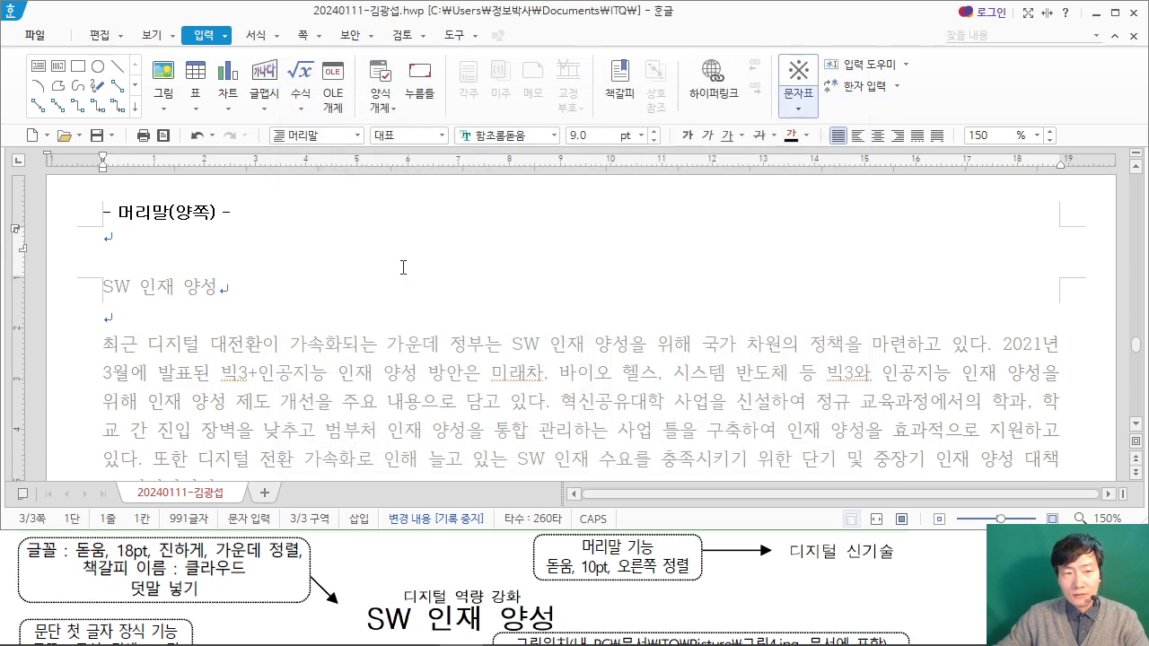
pyautogui.write('디')
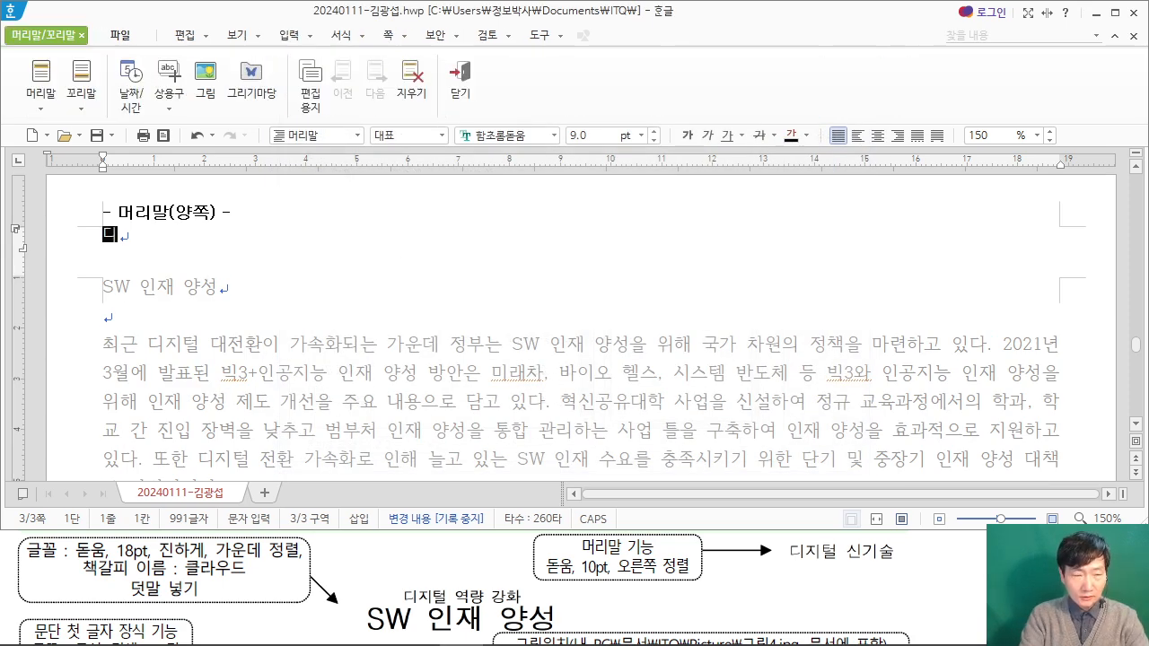
pyautogui.write('지털 신ㄱㅣ술')
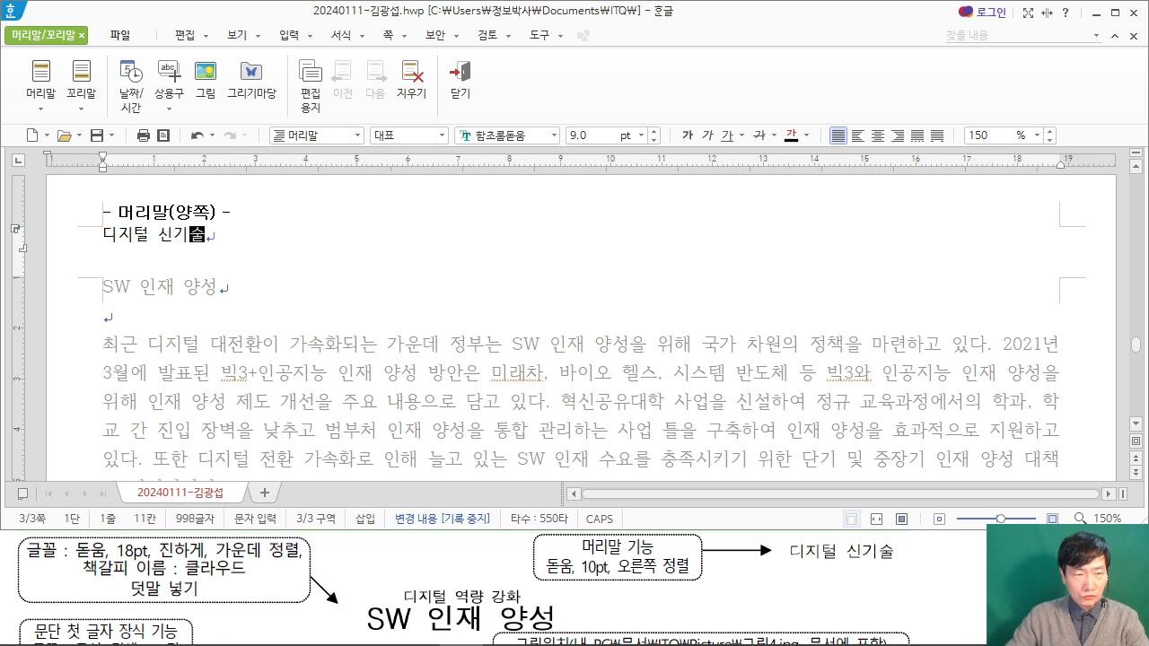
# Step: Format the header text "디지털 신기술" in 돋움, 10 pt, right-aligned, and return to the document body
pyautogui.moveTo(215, 237); pyautogui.dragTo(72, 243)
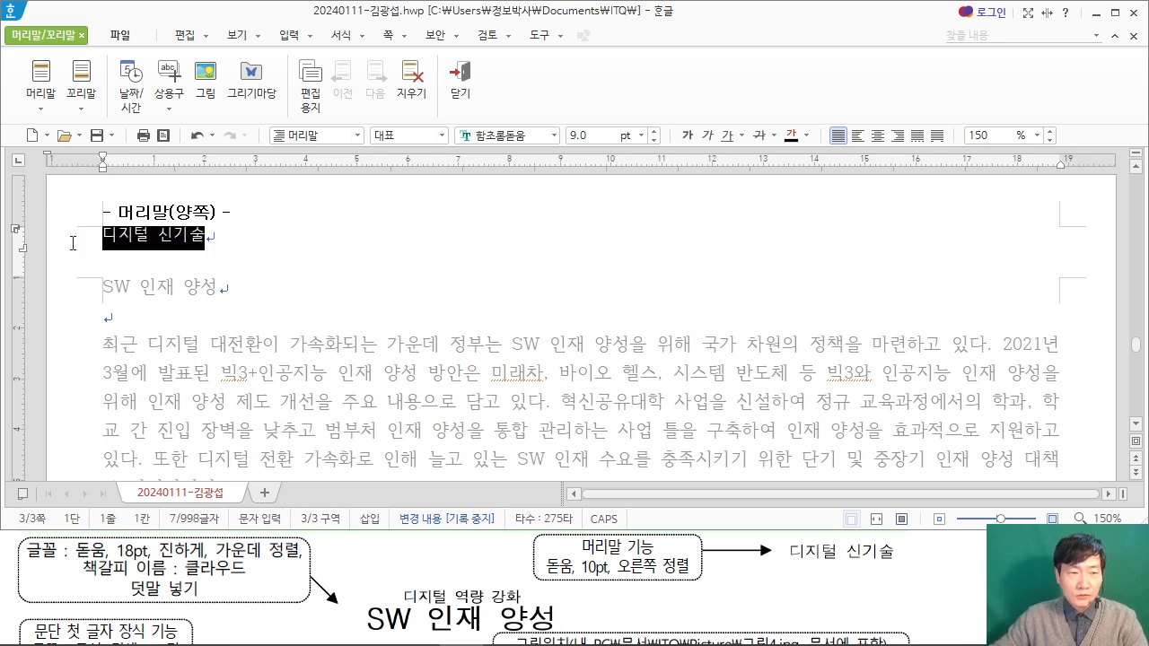
pyautogui.click(495, 136)
pyautogui.write('돋움')
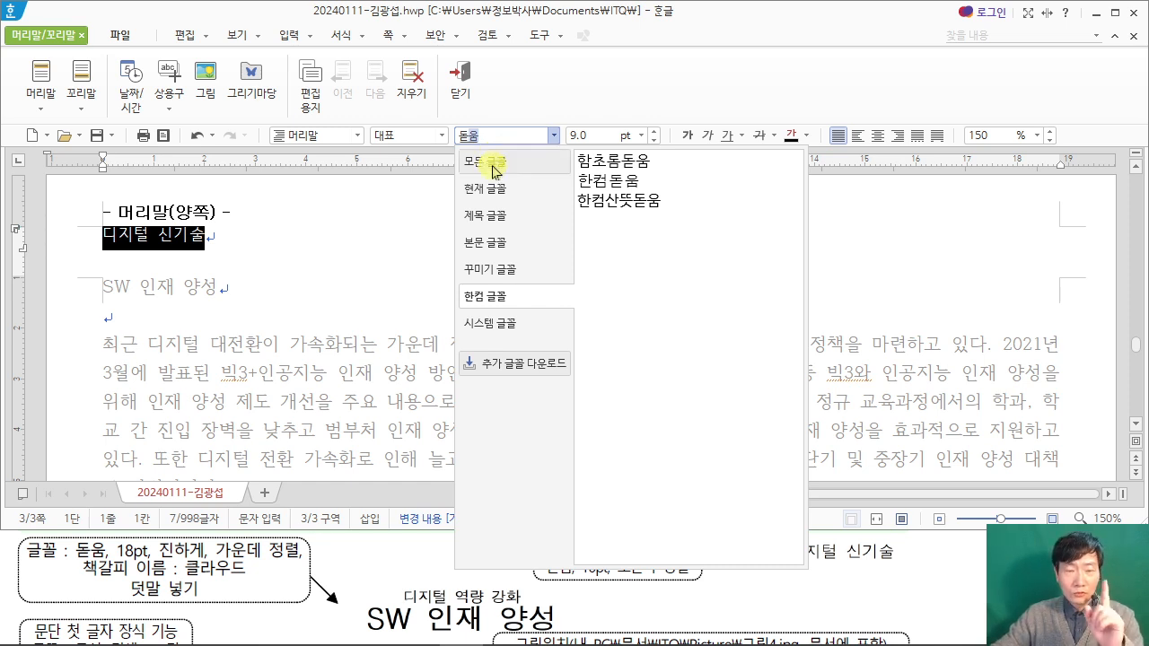
pyautogui.click(492, 170)
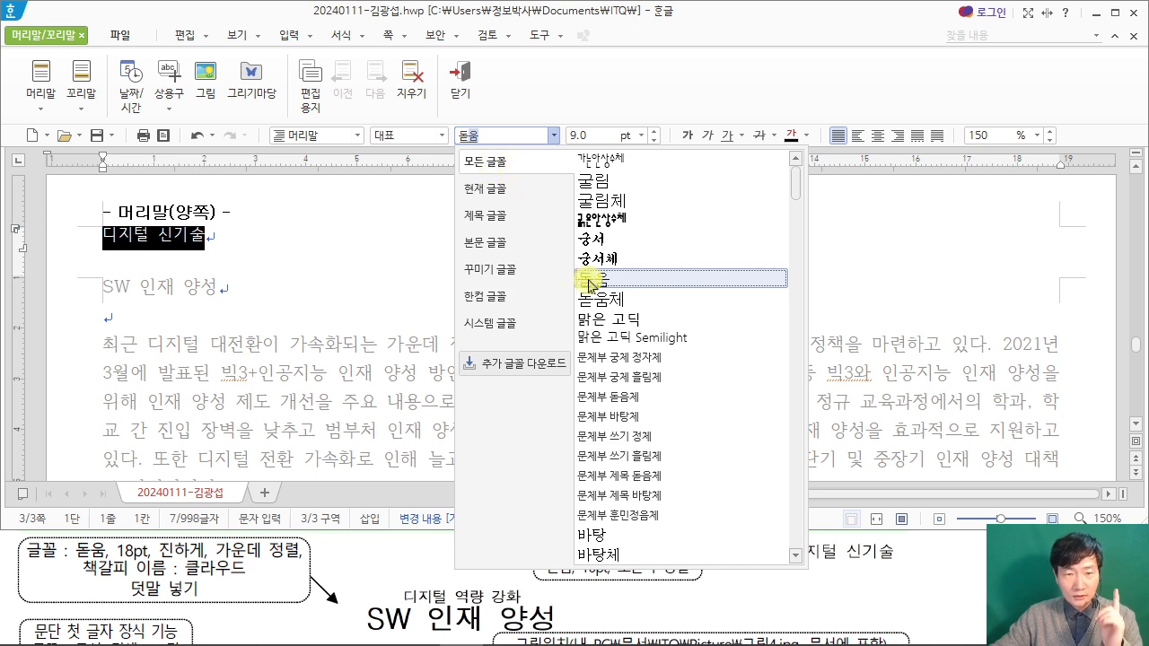
pyautogui.press('Escape')
pyautogui.click(583, 135)
pyautogui.write('10')
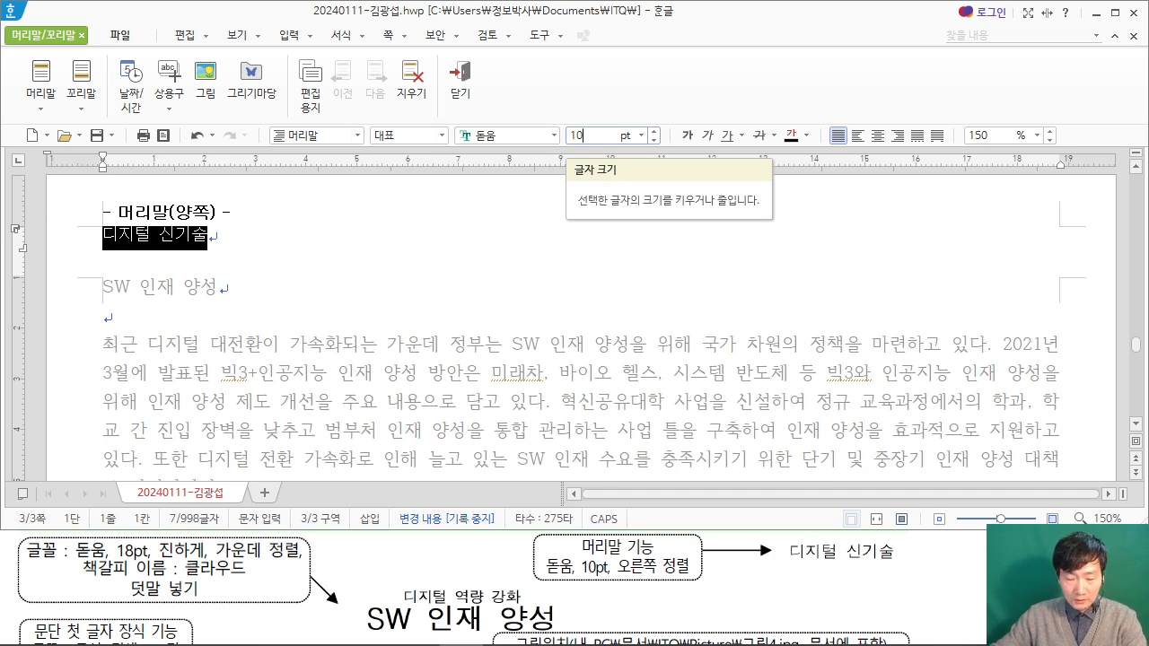
pyautogui.press('Return')
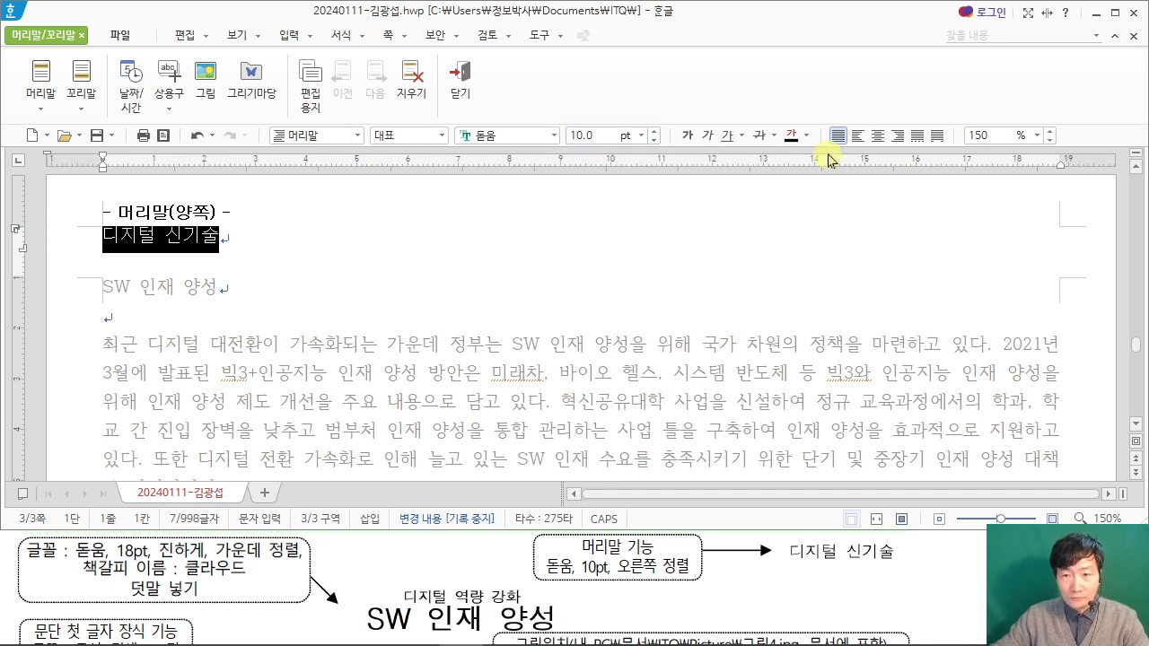
pyautogui.click(893, 134)
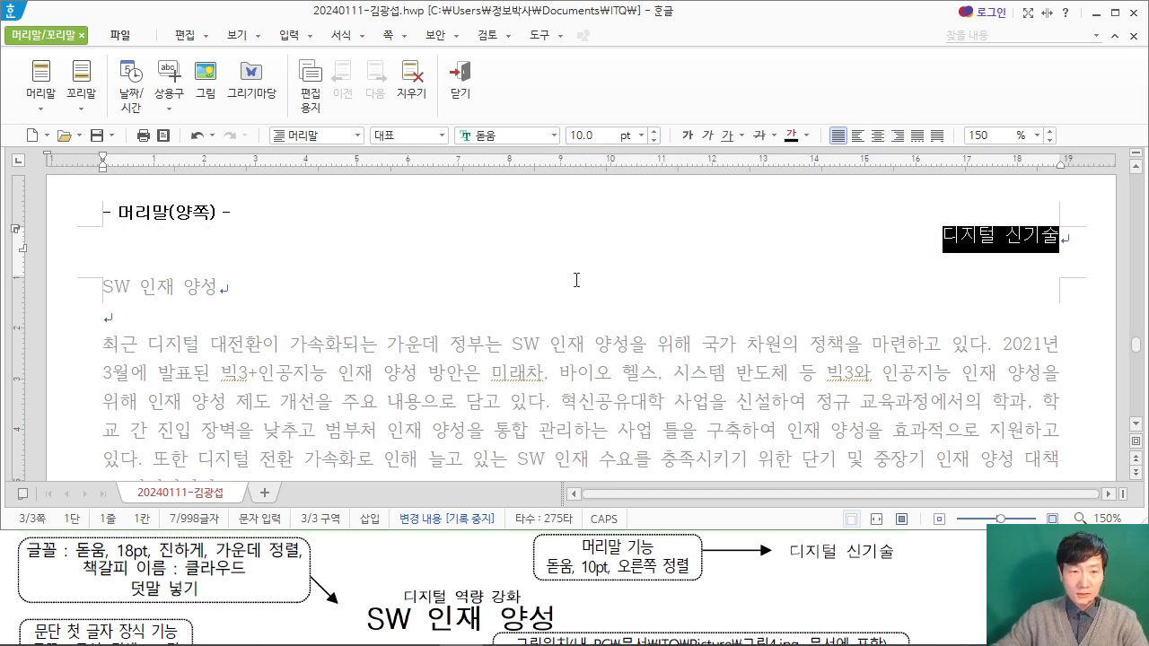
pyautogui.click(457, 85)
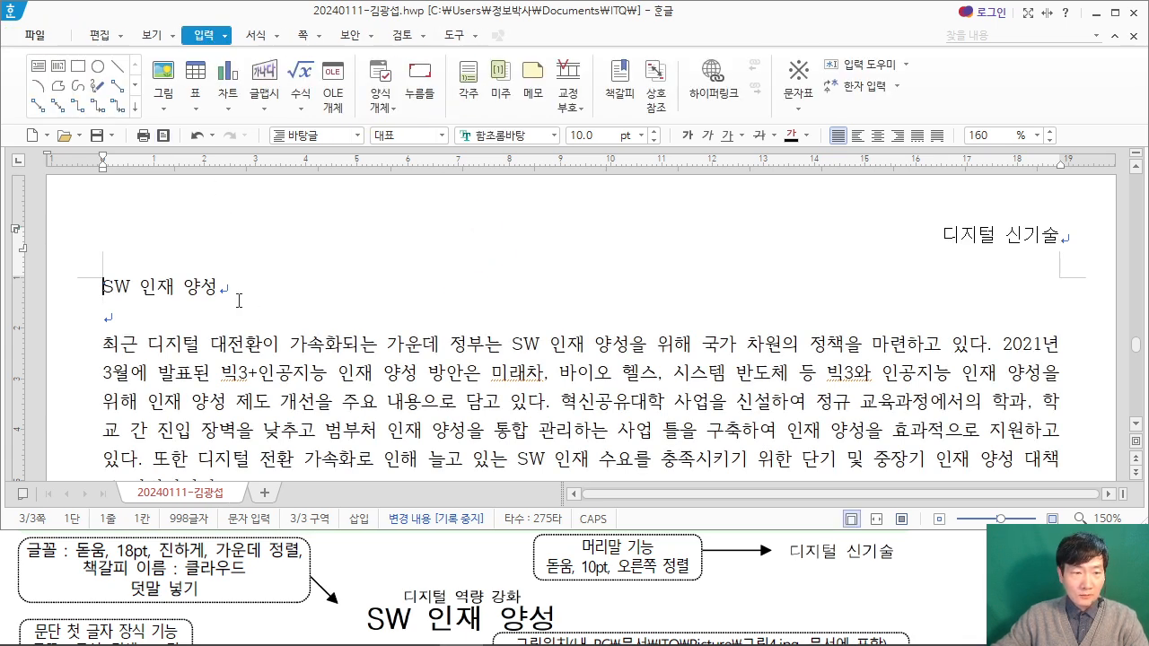
# Step: Format the title "SW 인재 양성" in 돋움, 18 pt, bold and centred
pyautogui.tripleClick(149, 279)
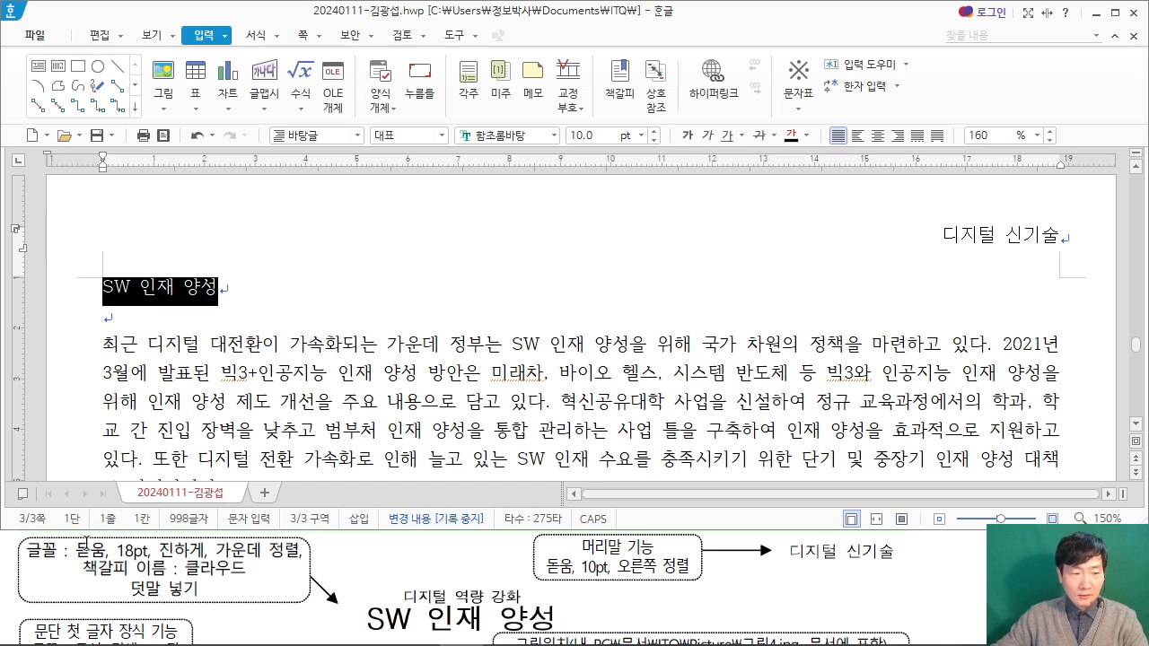
pyautogui.click(514, 137)
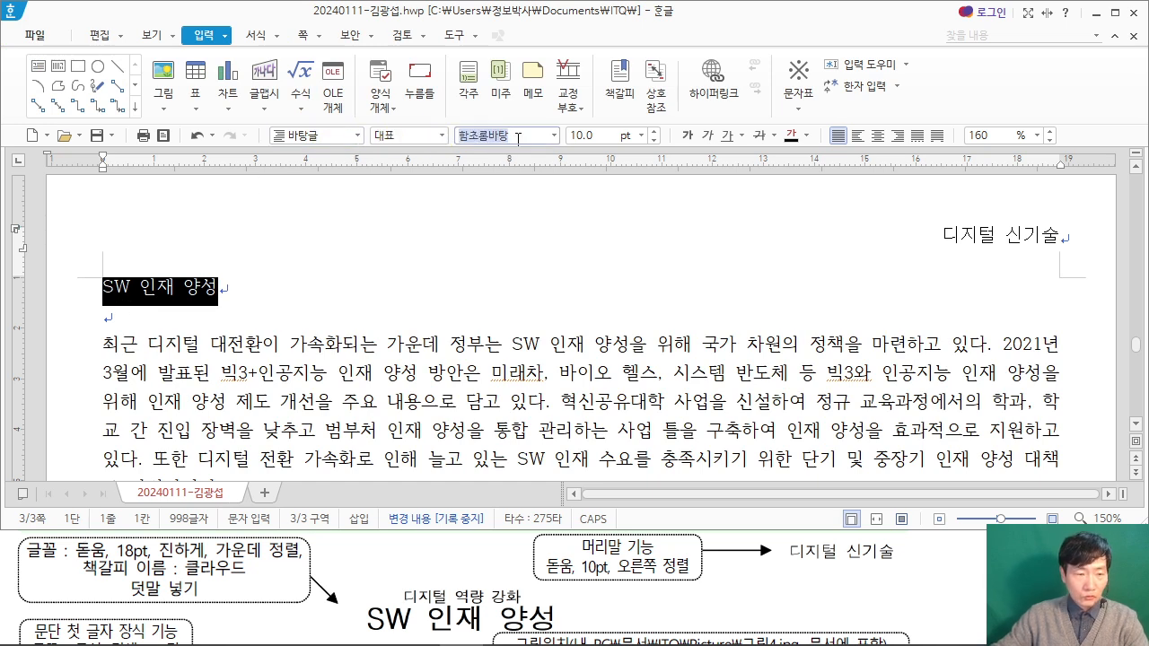
pyautogui.write('돋움')
pyautogui.press('Return')
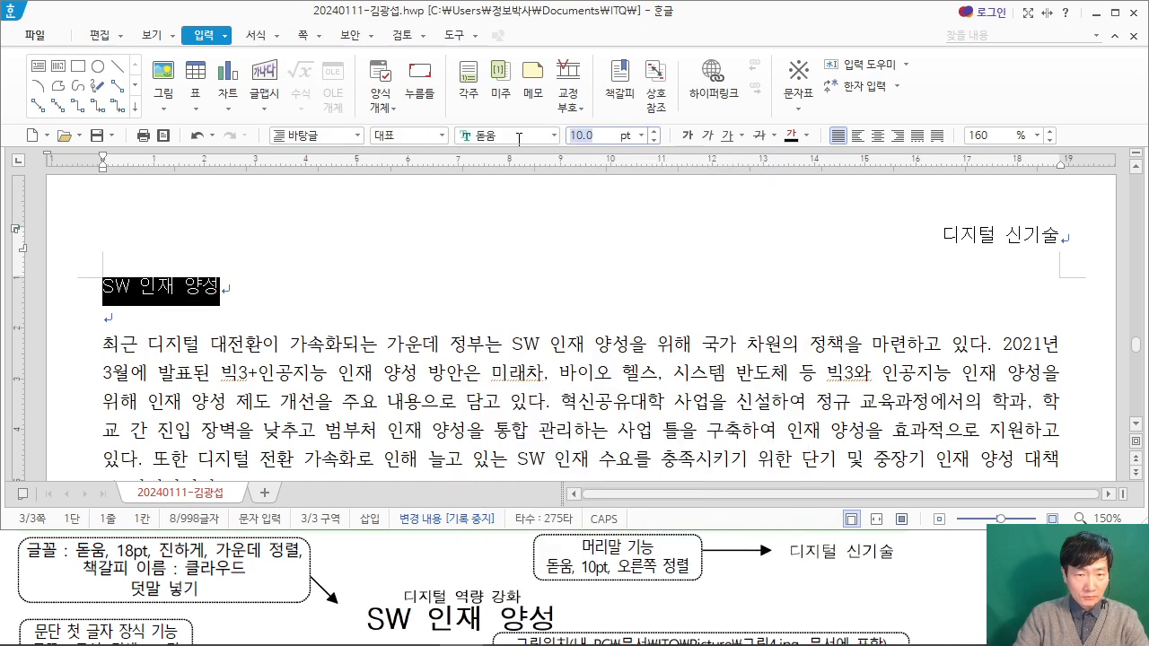
pyautogui.write('18')
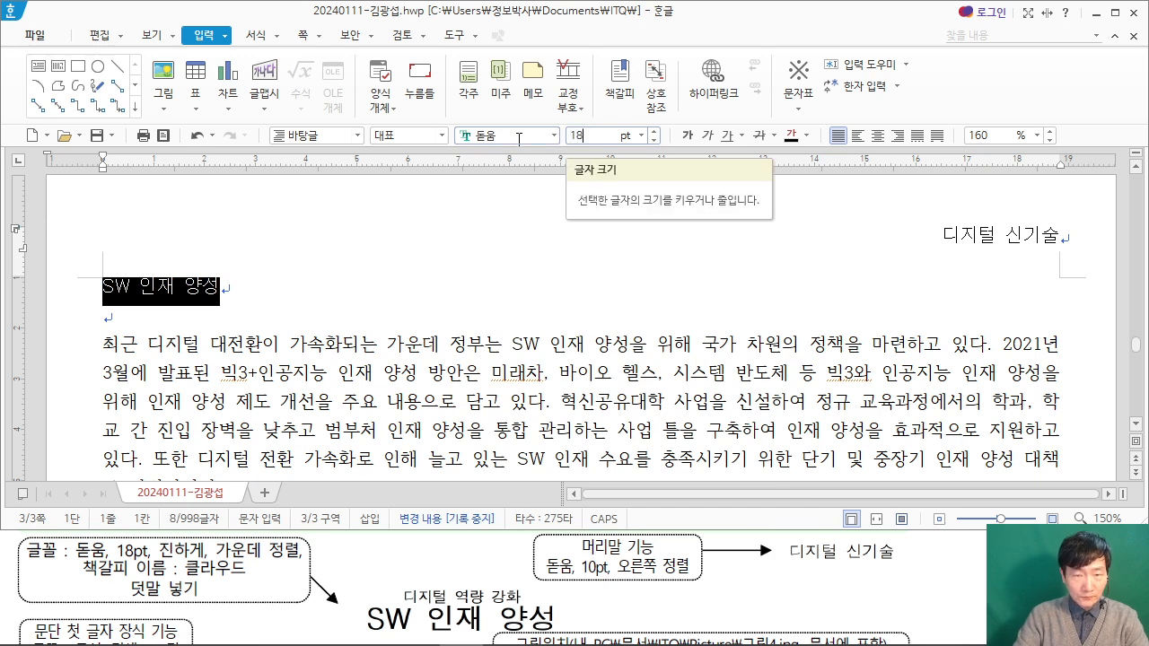
pyautogui.press('Return')
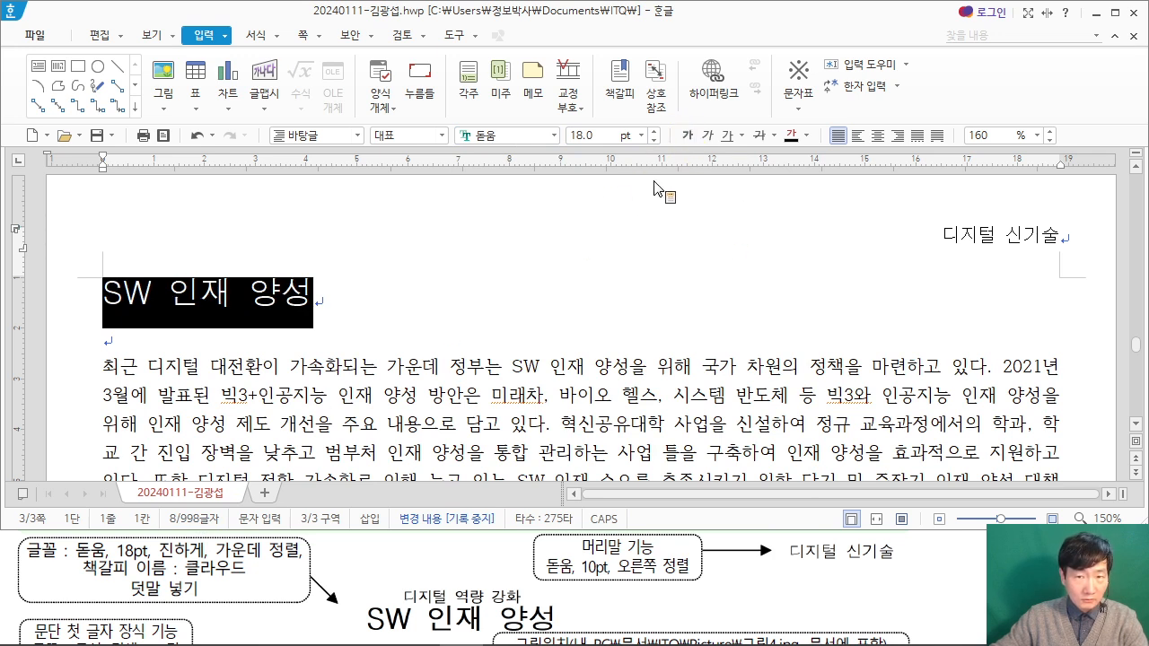
pyautogui.click(690, 135)
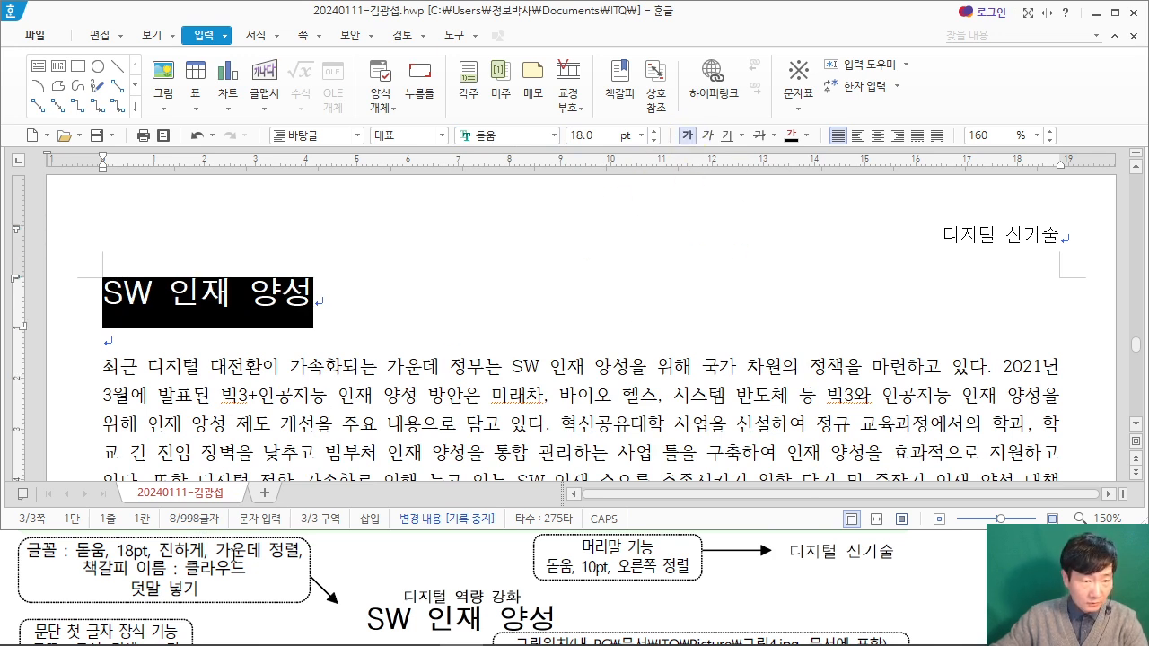
pyautogui.click(878, 136)
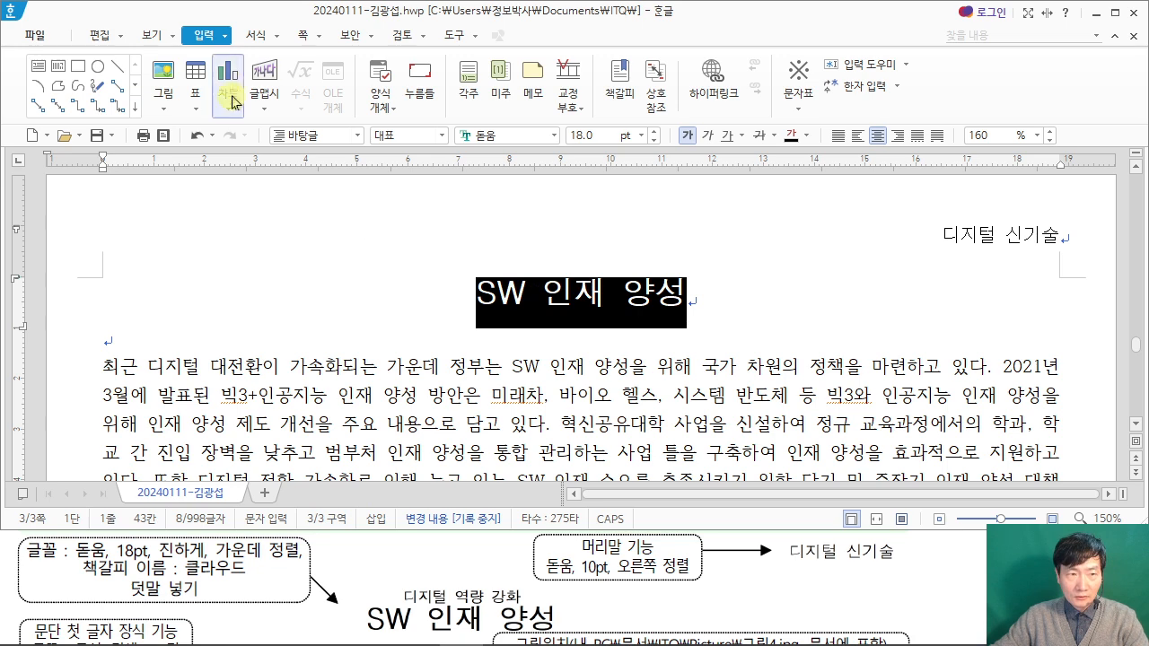
# Step: Add the 덧말 "디지털 역량 강화" above the title "SW 인재 양성"
pyautogui.click(225, 36)
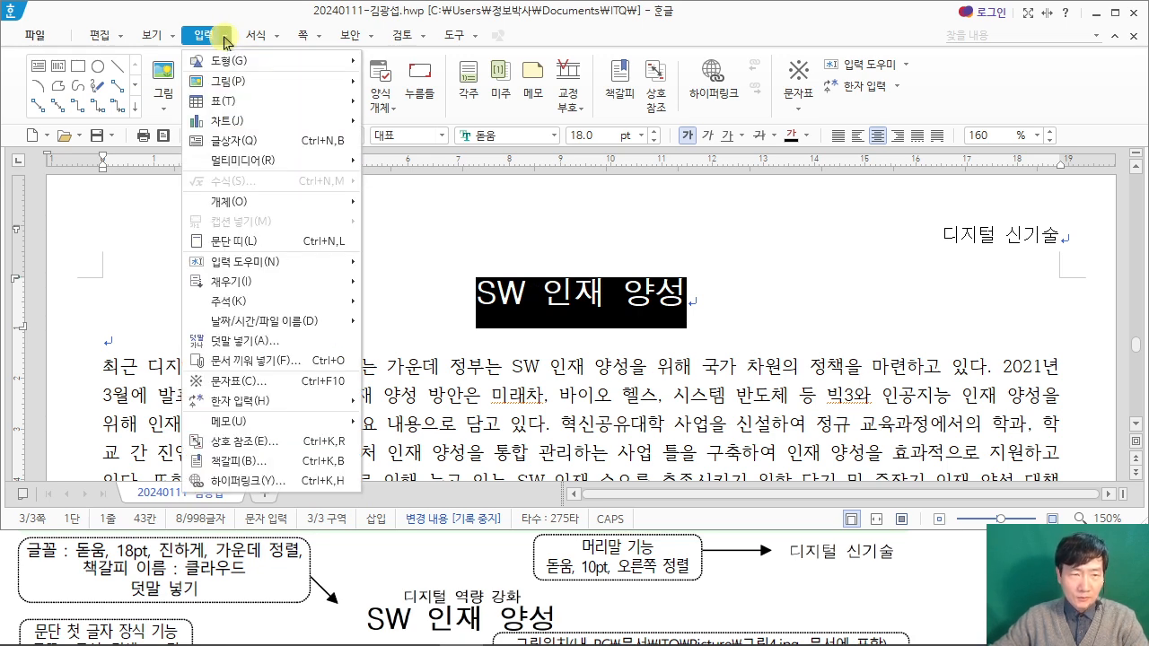
pyautogui.click(225, 42)
pyautogui.click(225, 42)
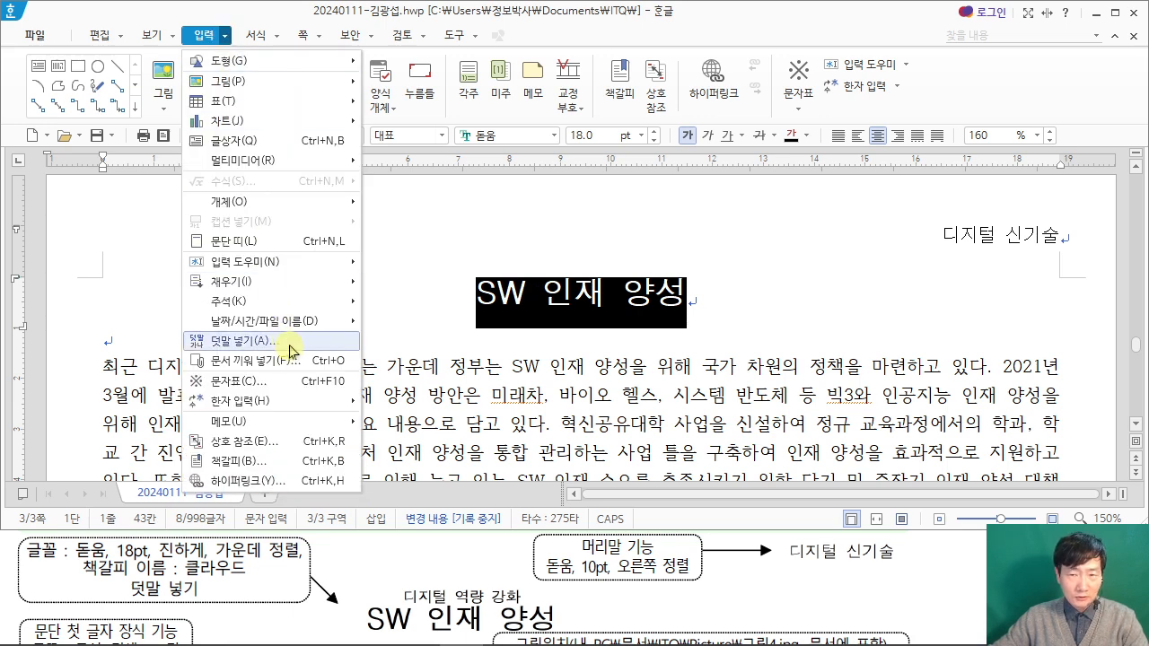
pyautogui.click(242, 341)
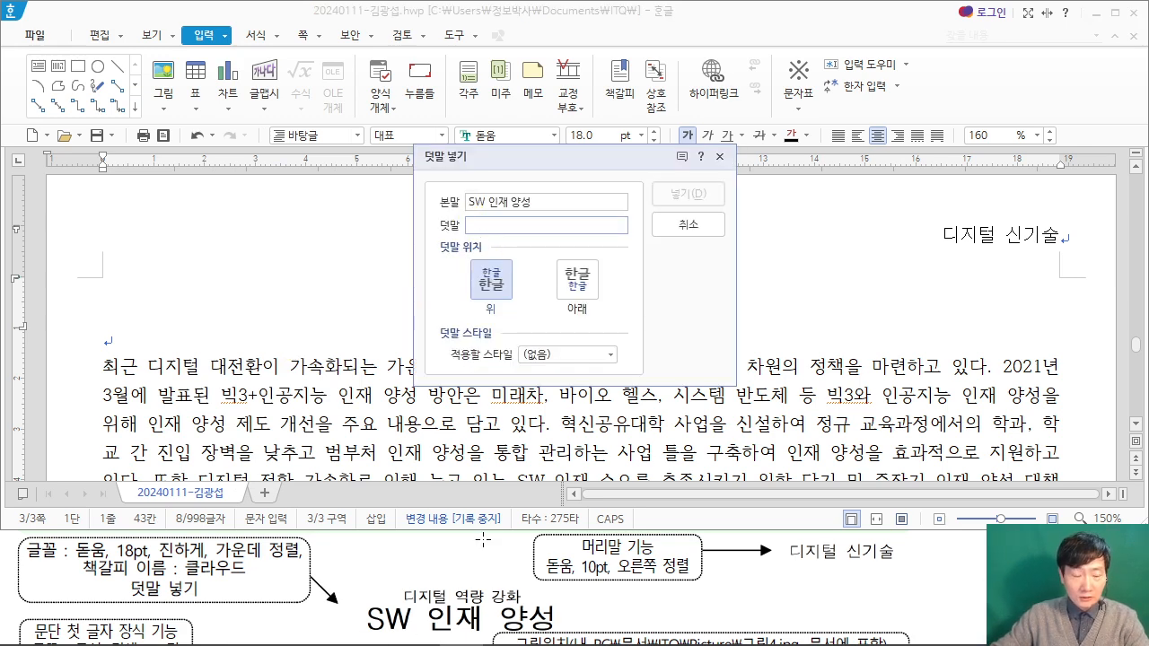
pyautogui.write('ELW')
pyautogui.press('BackSpace')
pyautogui.press('BackSpace')
pyautogui.press('BackSpace')
pyautogui.write('디지터')
pyautogui.write(' 역량 강화')
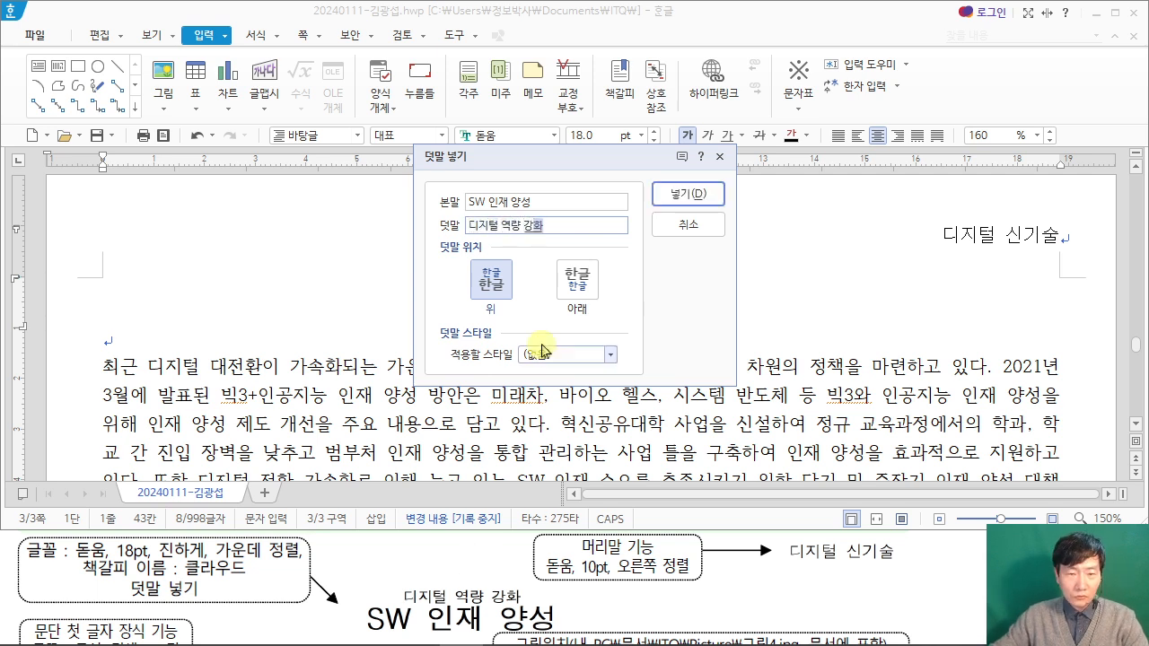
pyautogui.click(665, 190)
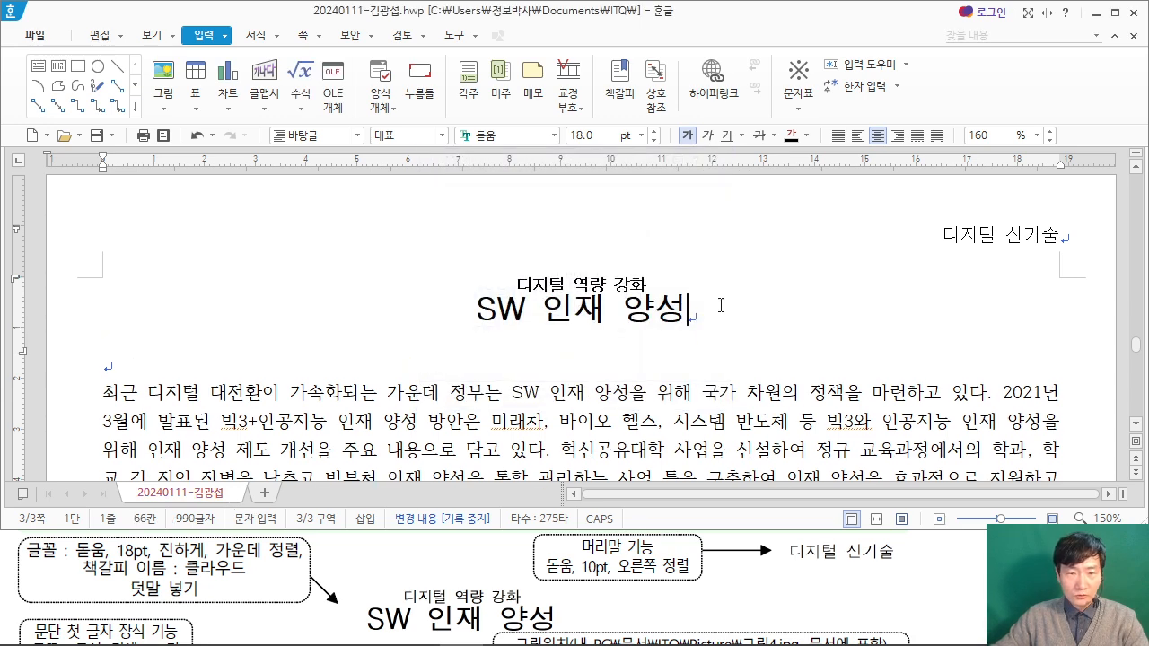
# Step: Insert a bookmark named "클라우드" at the start of the title "SW 인재 양성"
pyautogui.click(478, 310)
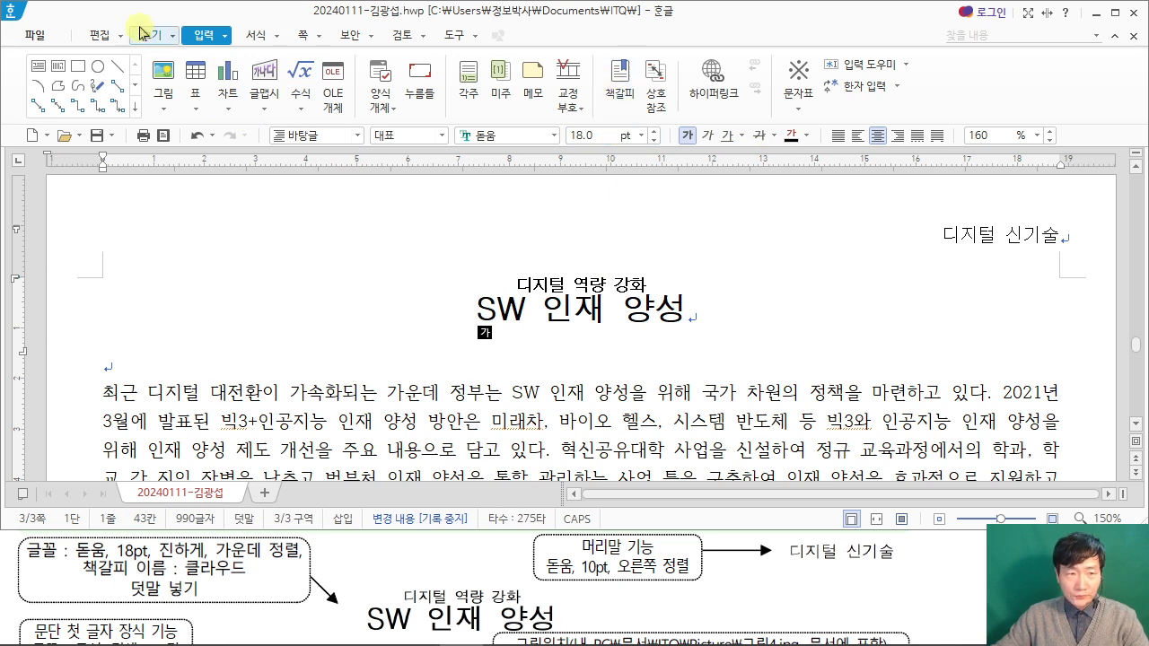
pyautogui.click(625, 88)
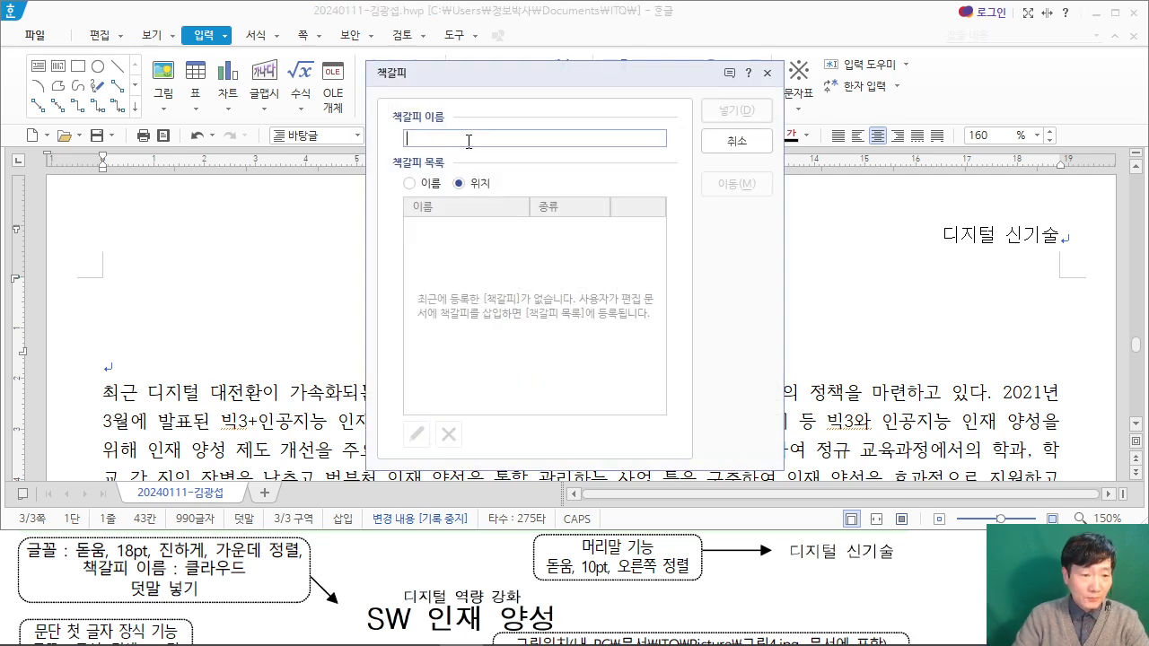
pyautogui.write('크')
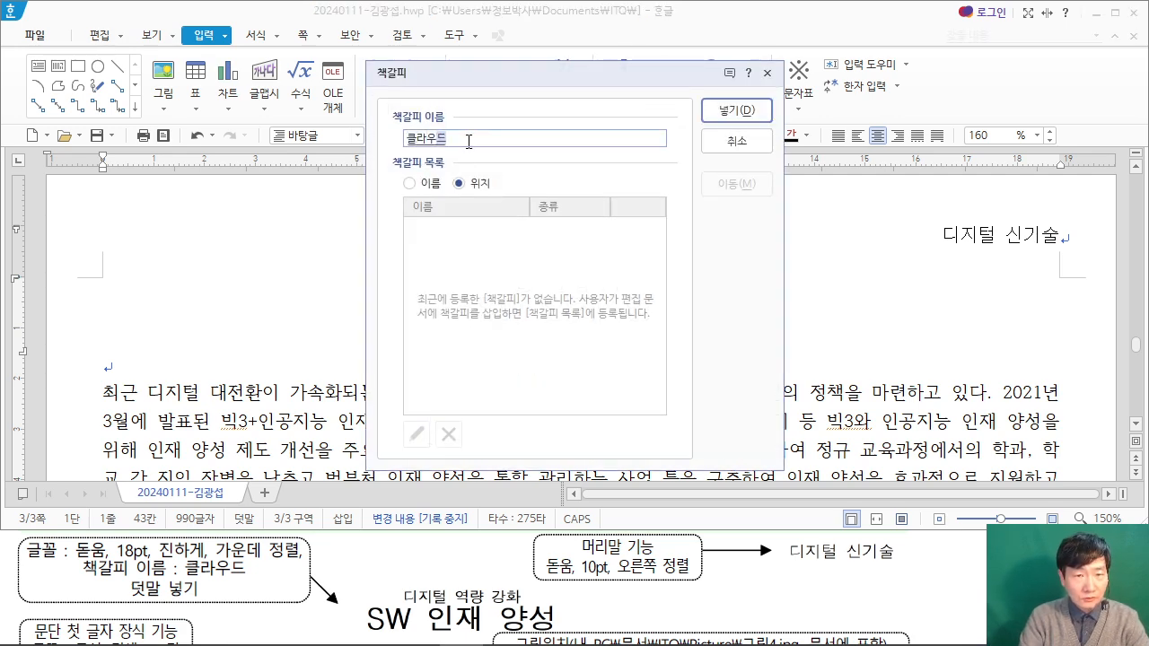
pyautogui.write('라우드')
pyautogui.click(740, 111)
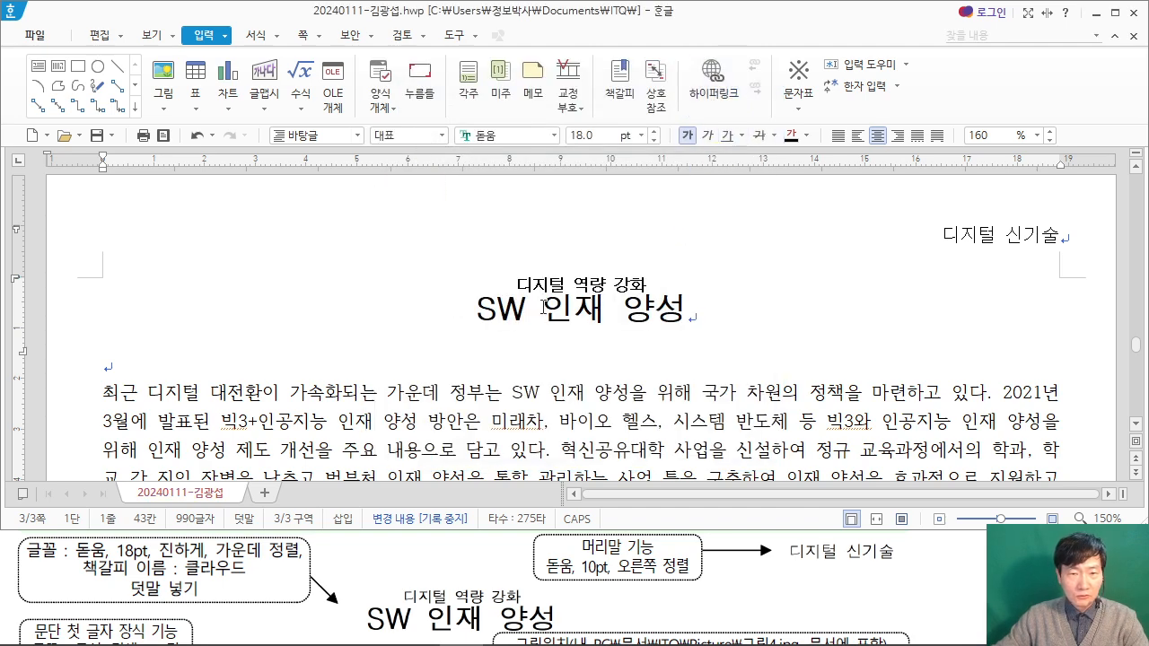
# Step: Start the 문단 첫 글자 장식 for the first body paragraph, beginning "최근 디지털", and choose the two-line drop cap shape
pyautogui.click(355, 404)
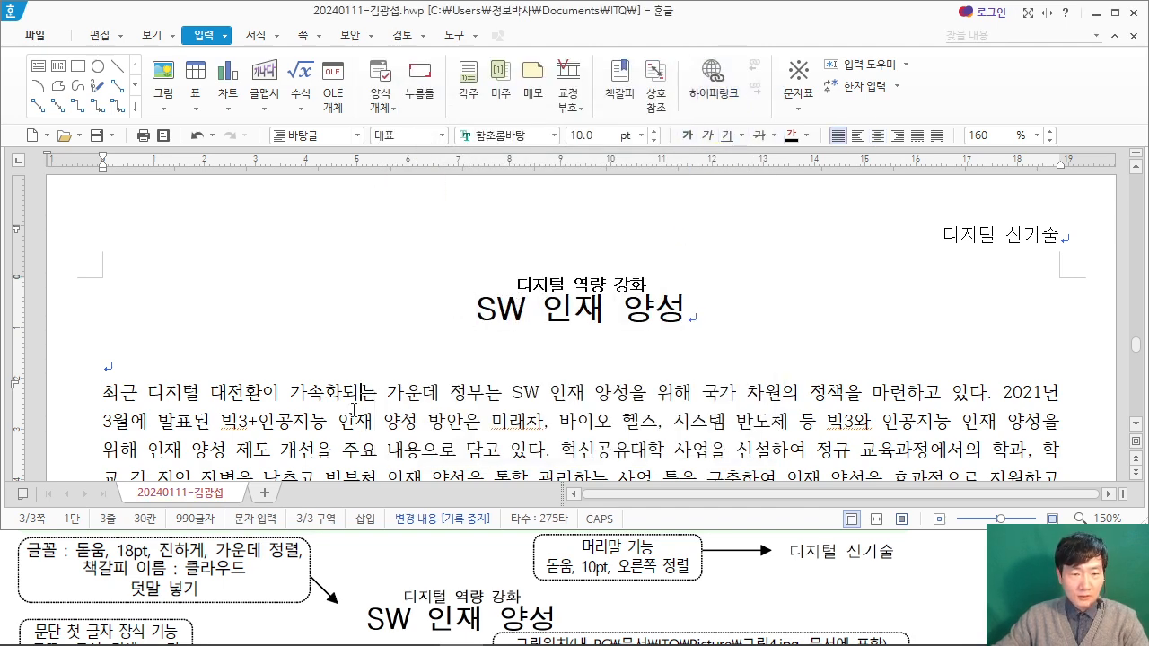
pyautogui.scroll(-1, 355, 408)
pyautogui.click(9, 575)
pyautogui.scroll(-3, 10, 574)
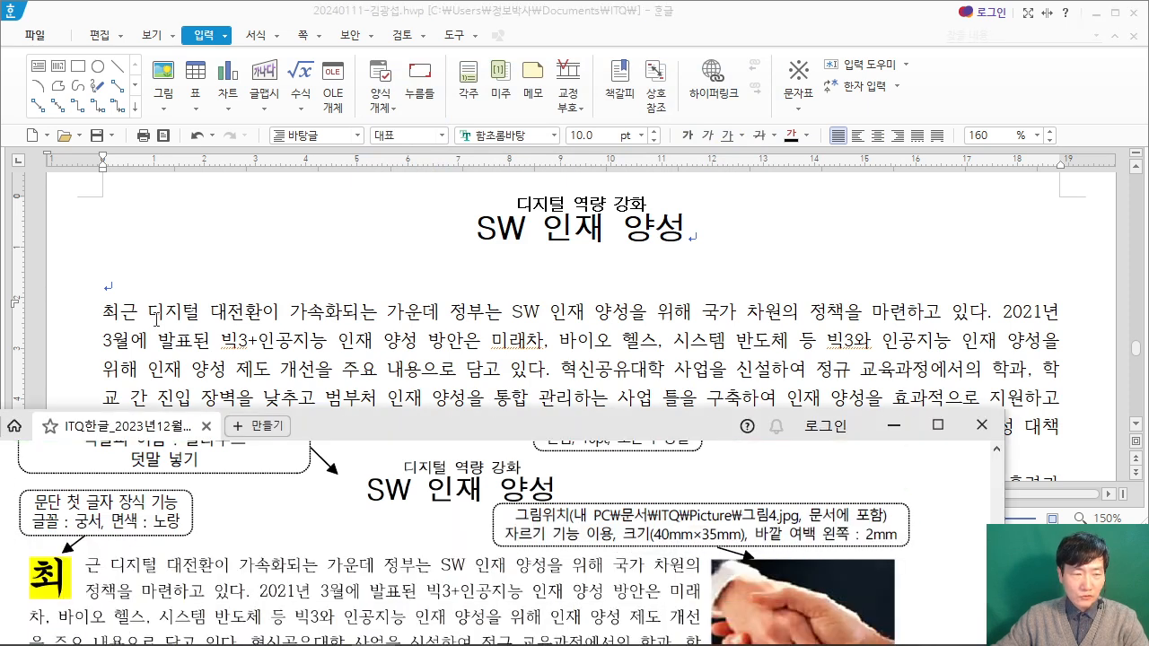
pyautogui.click(103, 313)
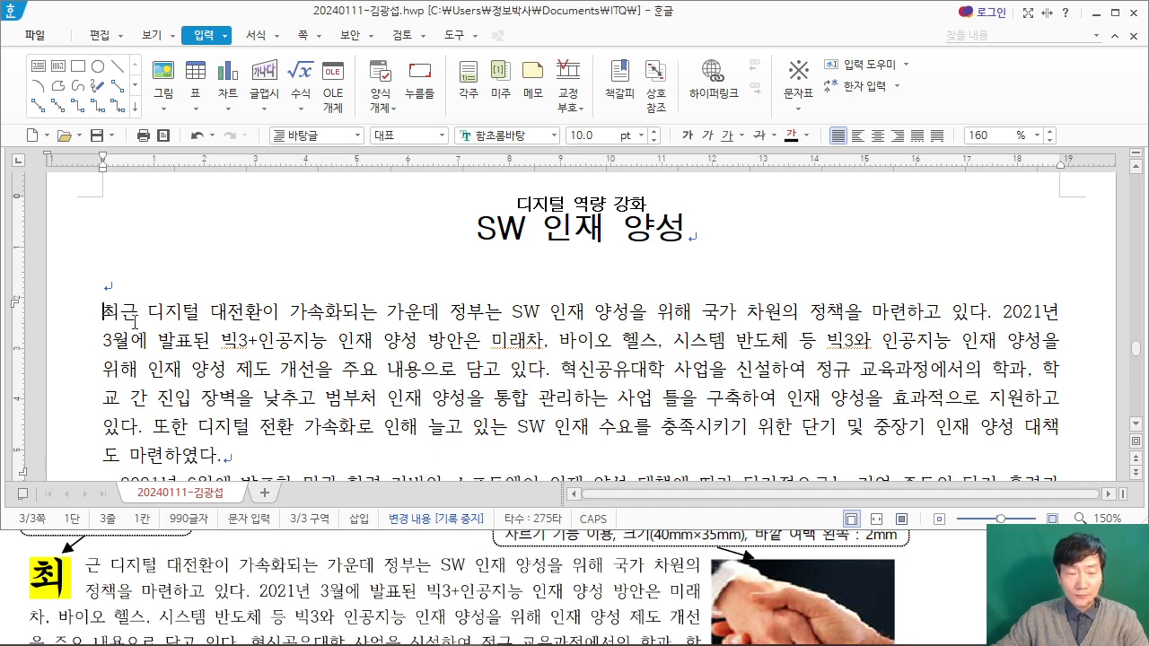
pyautogui.click(281, 40)
pyautogui.click(280, 40)
pyautogui.click(280, 41)
pyautogui.click(280, 40)
pyautogui.click(279, 40)
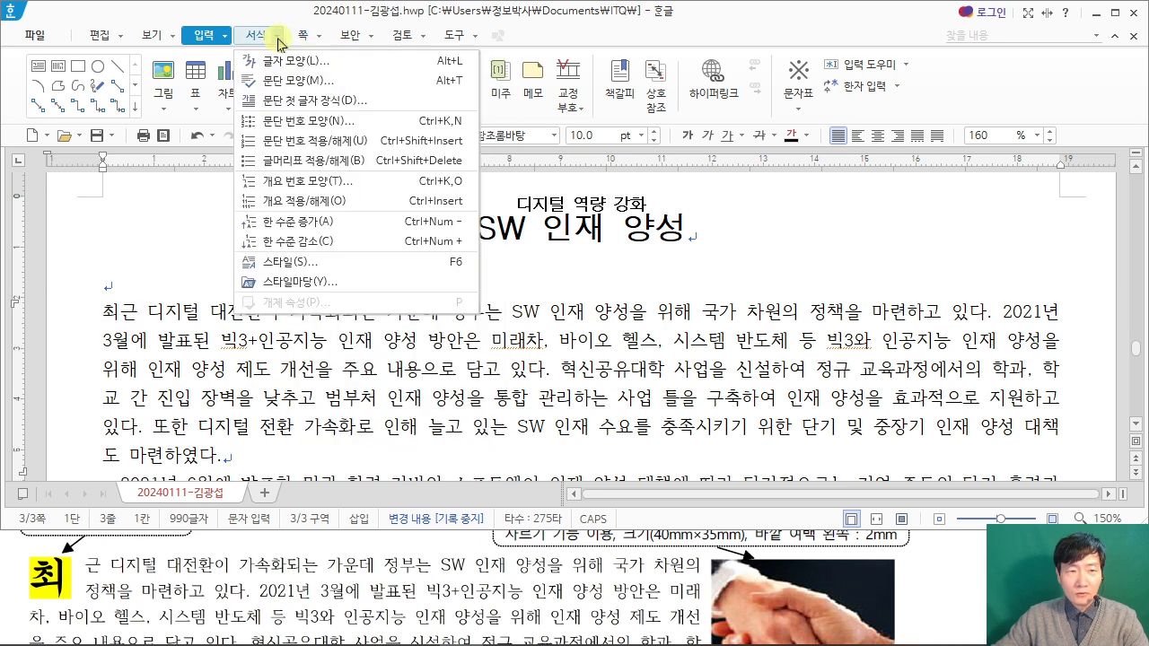
pyautogui.click(287, 99)
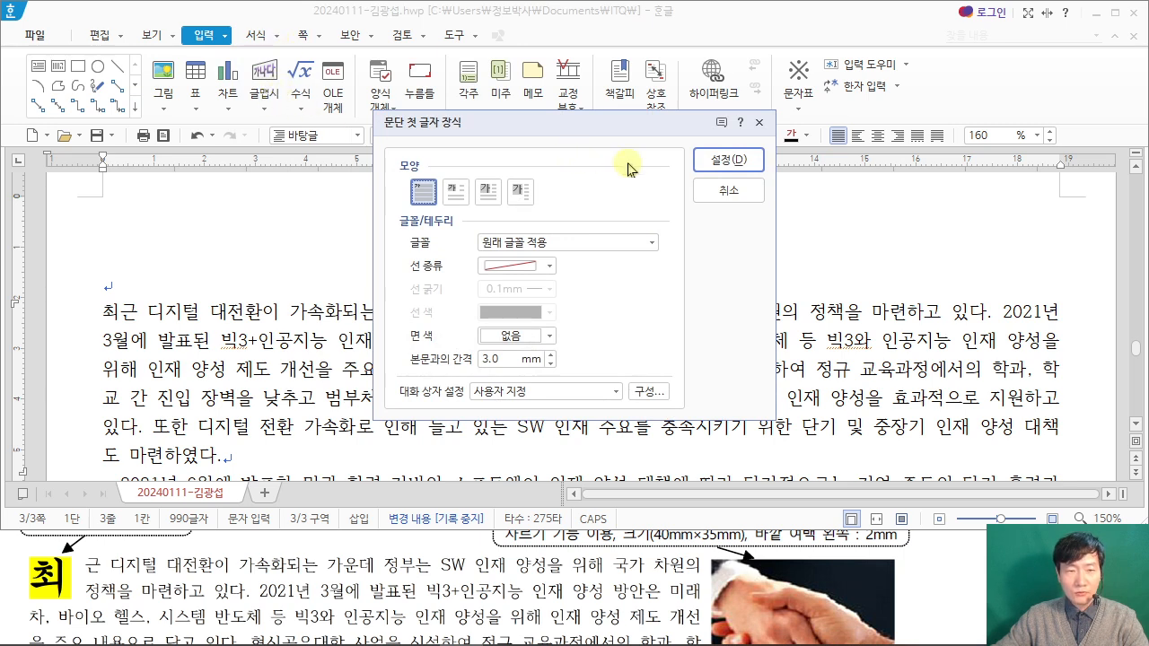
pyautogui.click(455, 191)
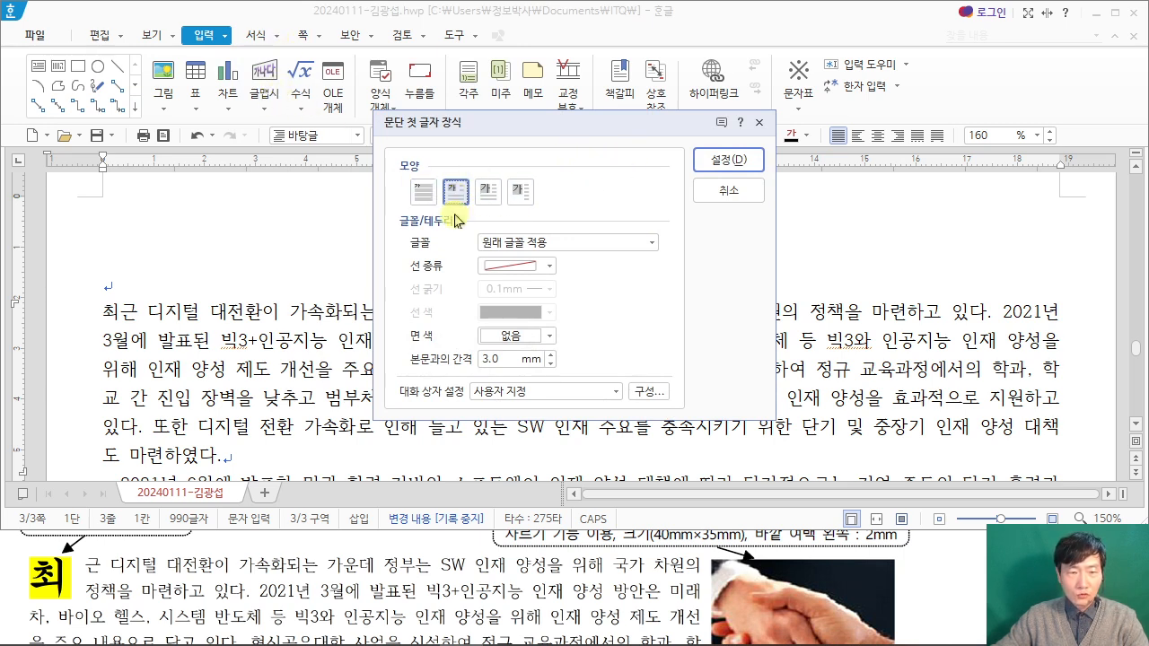
# Step: Set the drop cap font to 궁서 and its 면 색 to yellow, and apply the decoration to the paragraph
pyautogui.click(21, 570)
pyautogui.scroll(1, 16, 584)
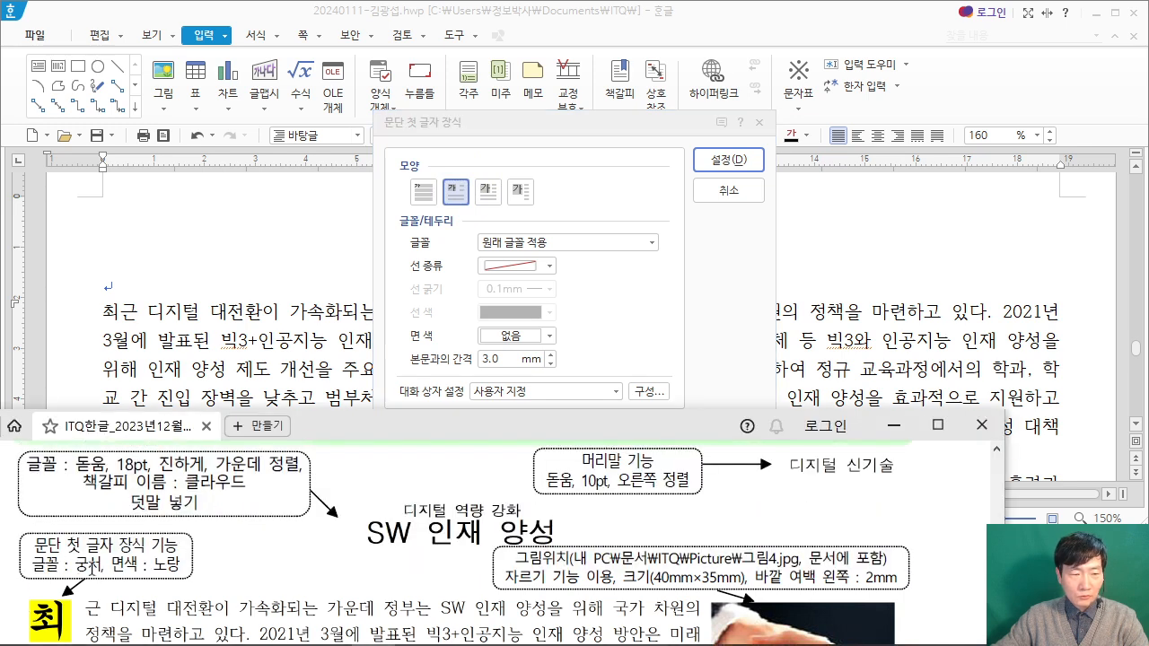
pyautogui.click(534, 242)
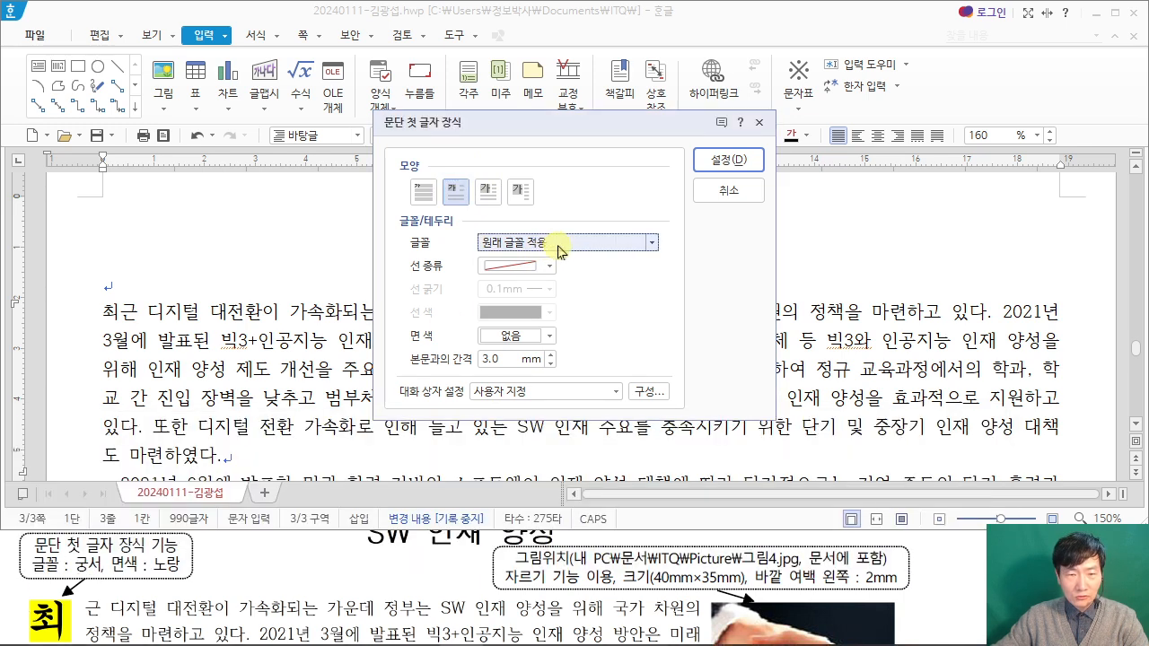
pyautogui.click(608, 244)
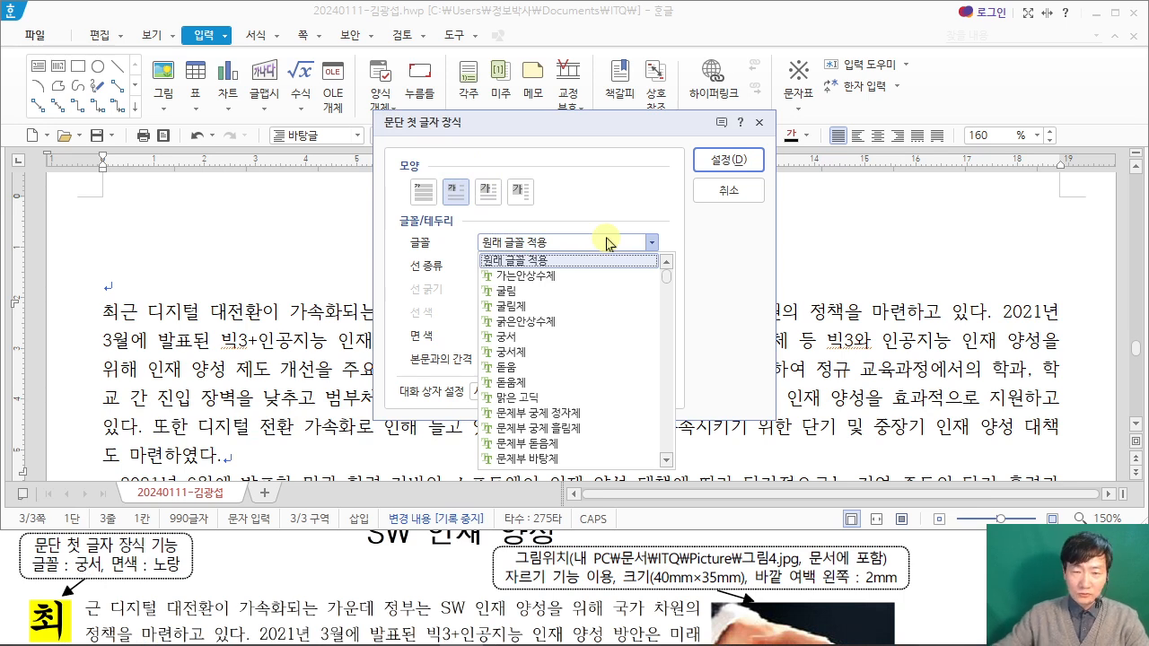
pyautogui.click(535, 337)
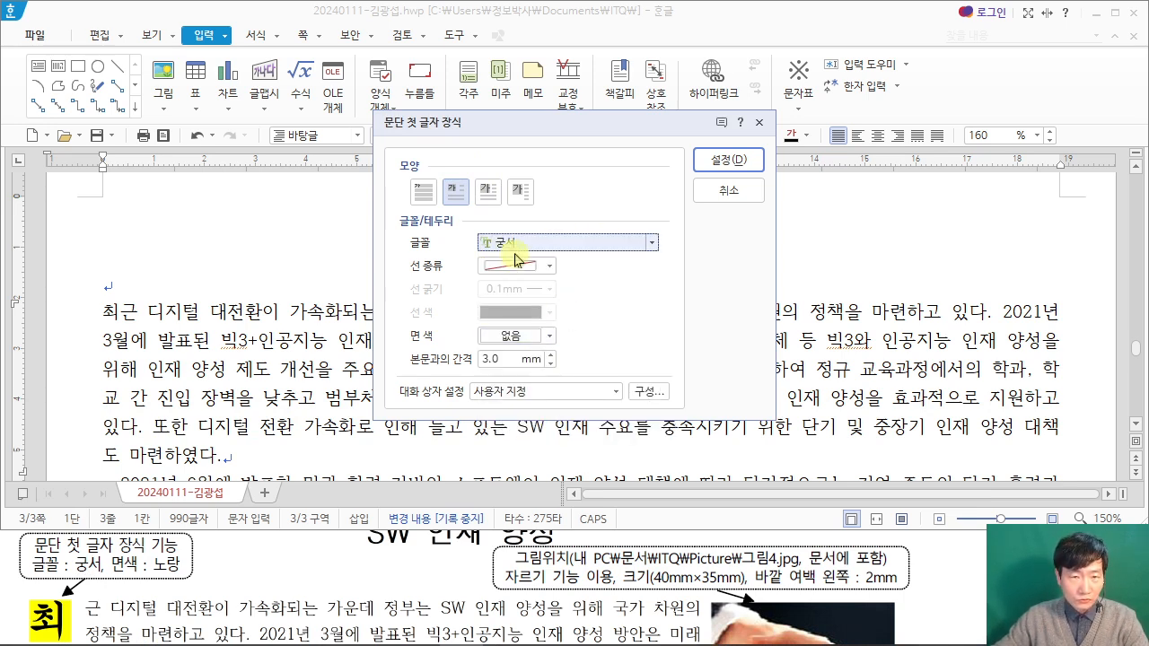
pyautogui.click(551, 336)
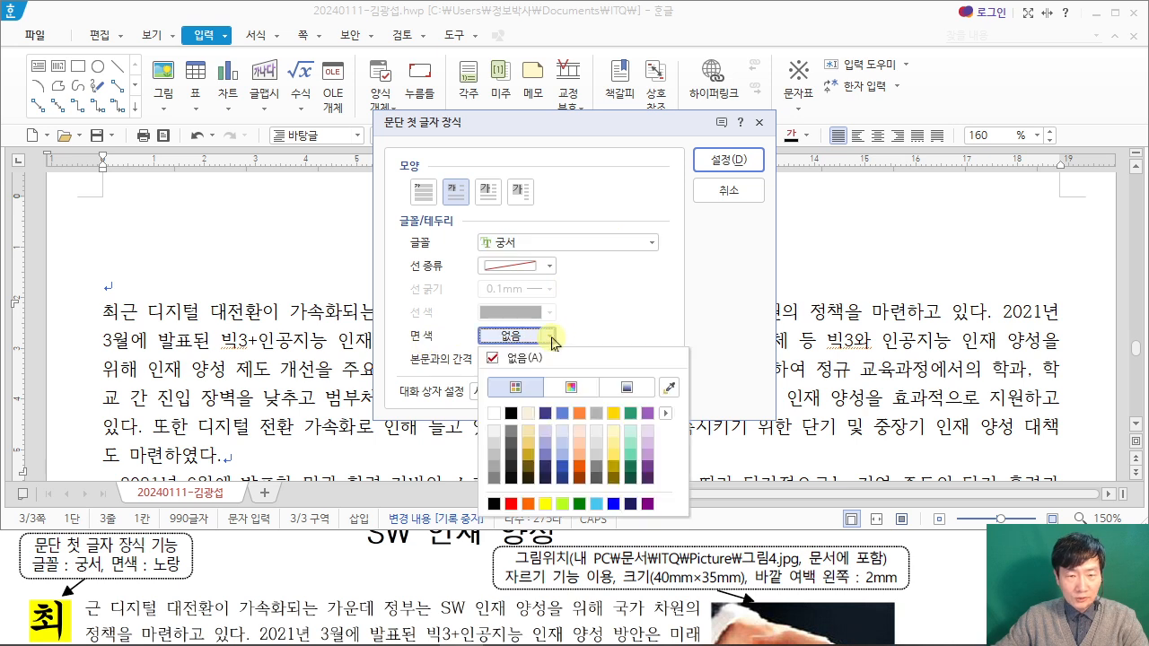
pyautogui.click(544, 505)
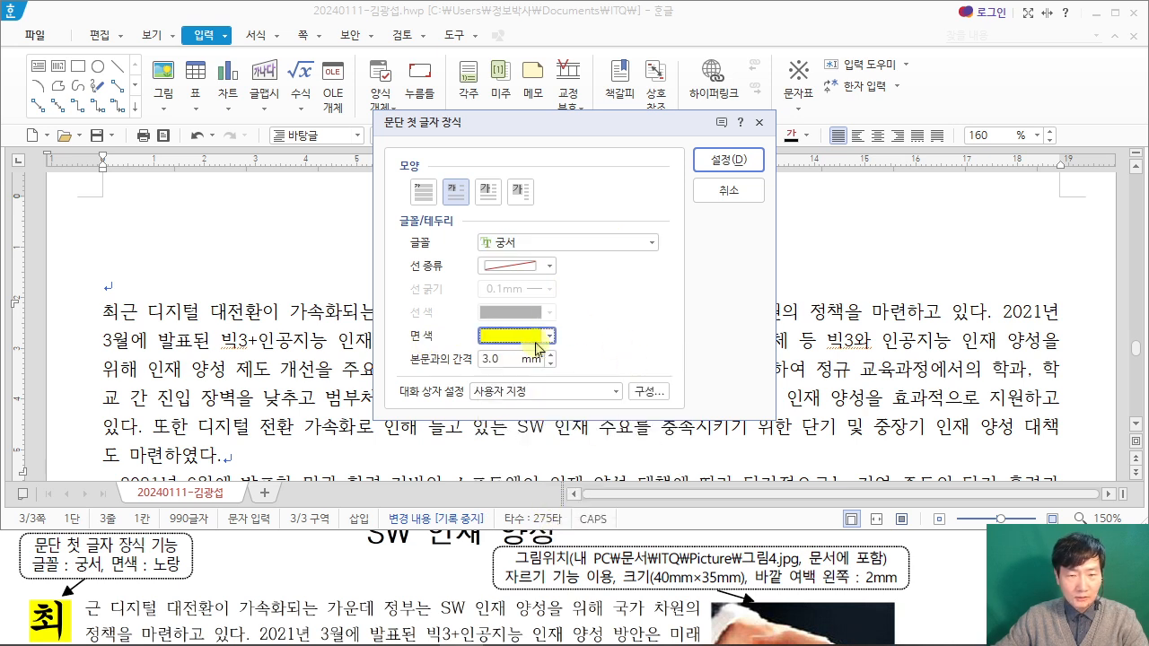
pyautogui.click(735, 163)
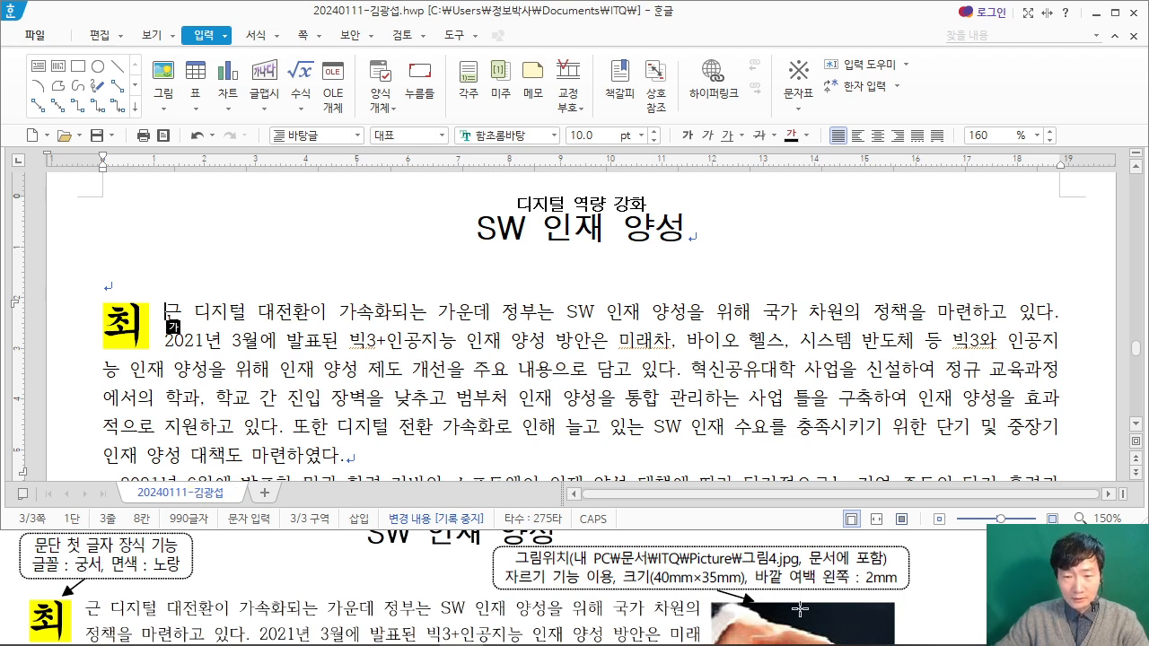
# Step: Insert 그림4.JPG from 문서\ITQ\Picture at the right end of the first paragraph, drawn about 39 × 51 mm
pyautogui.scroll(-1, 798, 609)
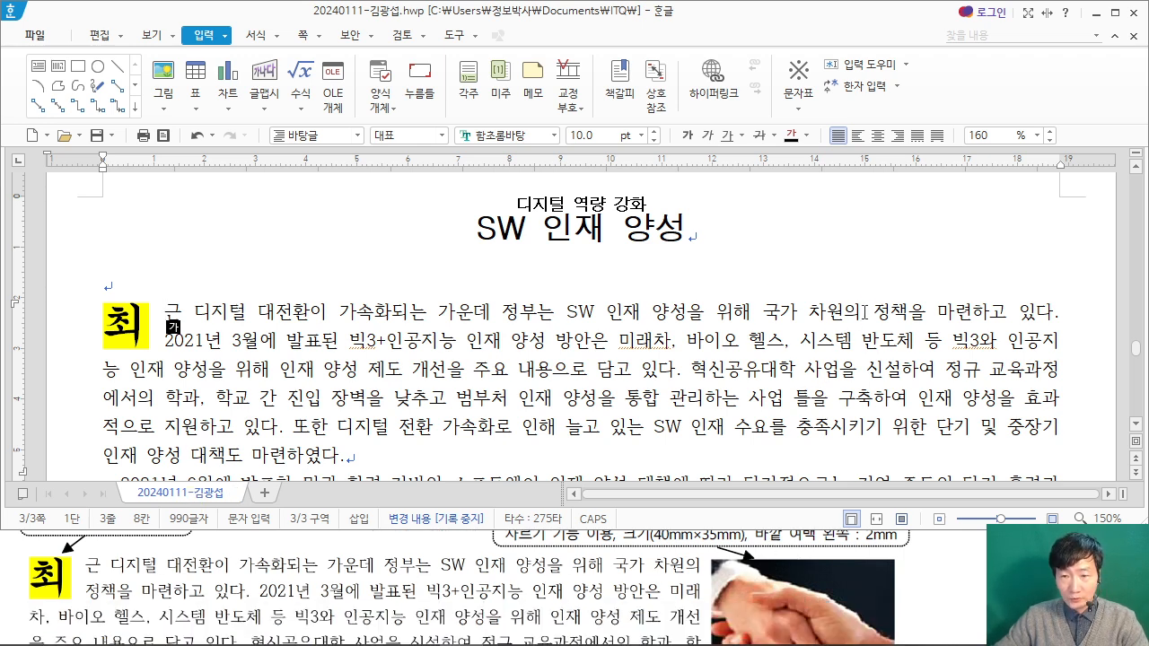
pyautogui.click(862, 314)
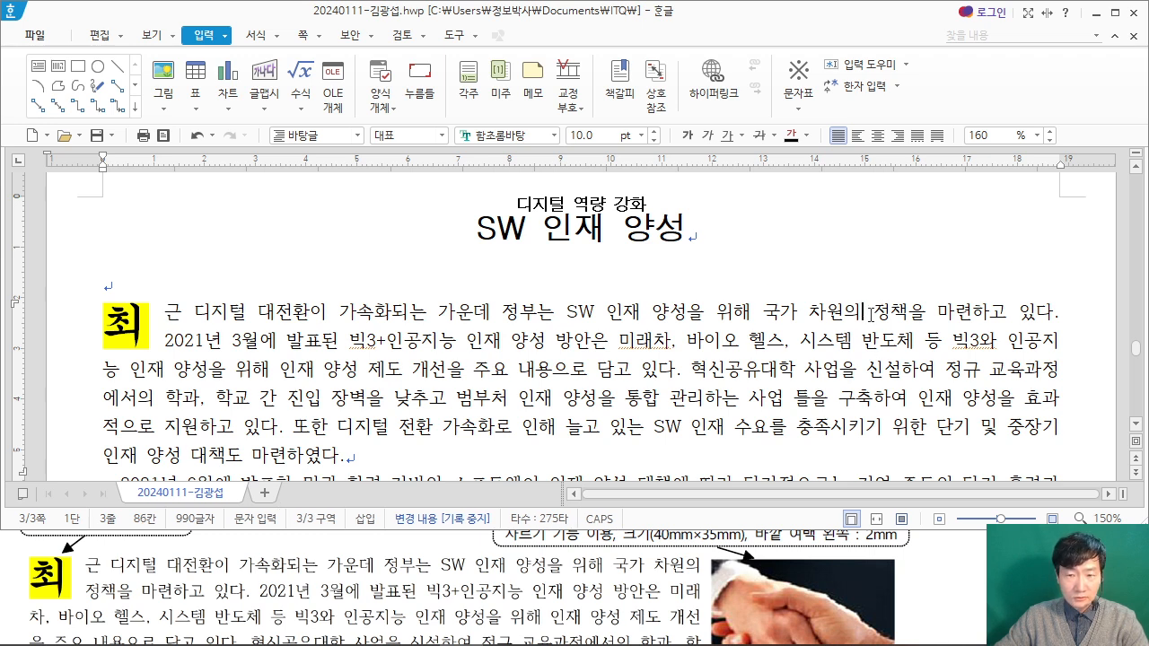
pyautogui.click(166, 77)
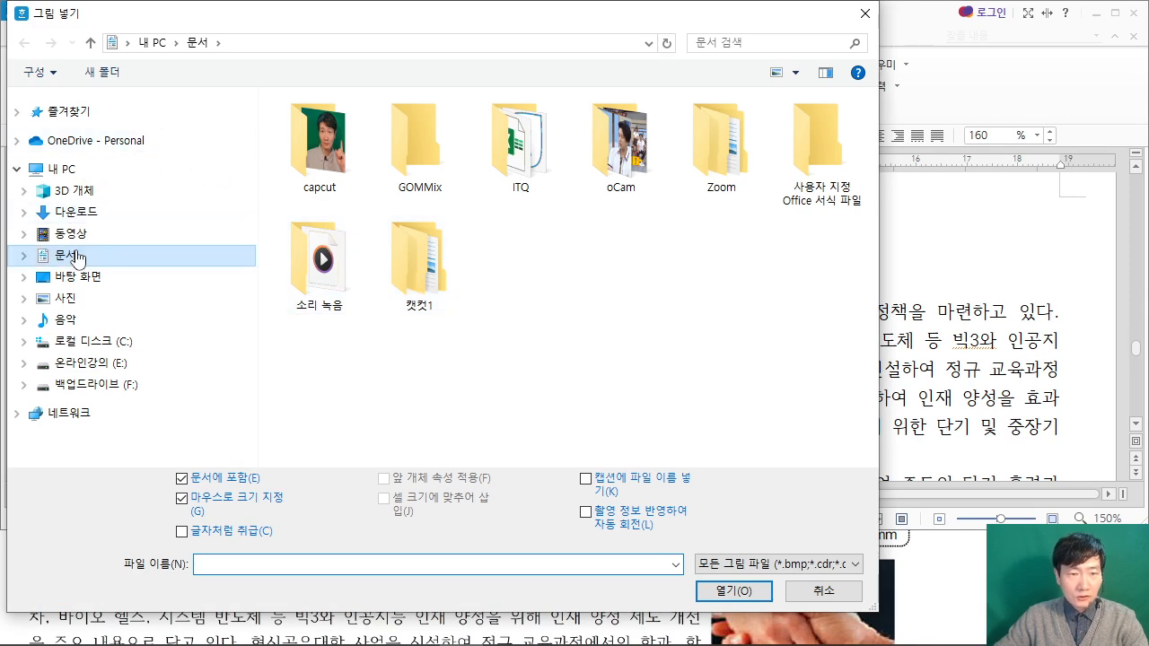
pyautogui.doubleClick(521, 143)
pyautogui.doubleClick(314, 123)
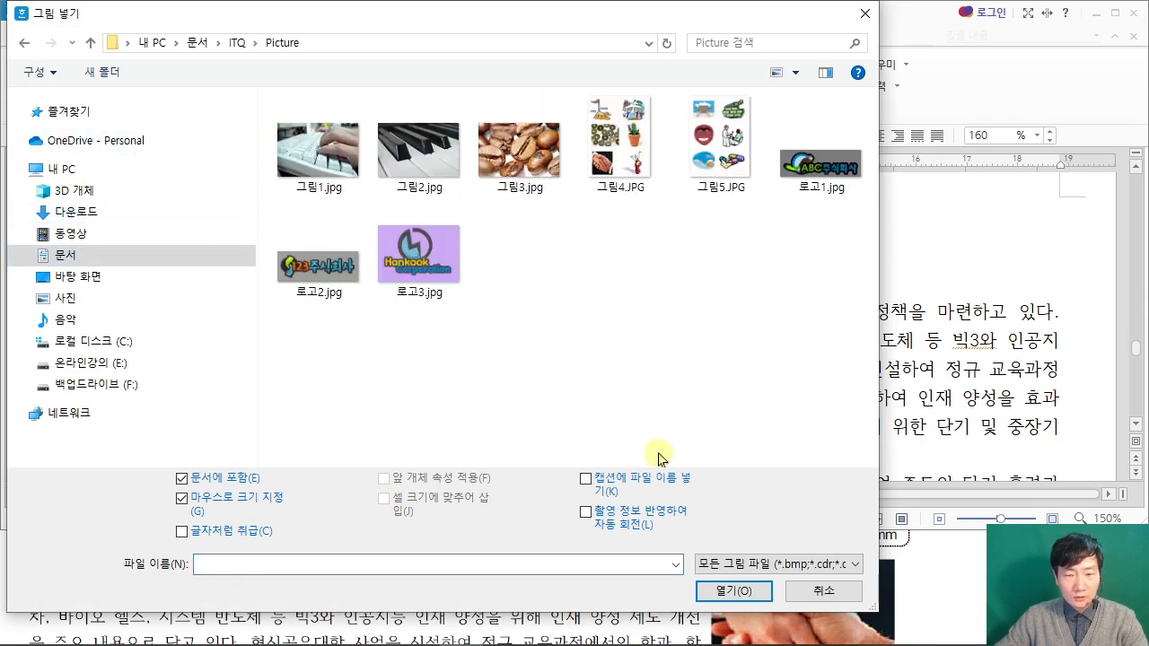
pyautogui.click(932, 567)
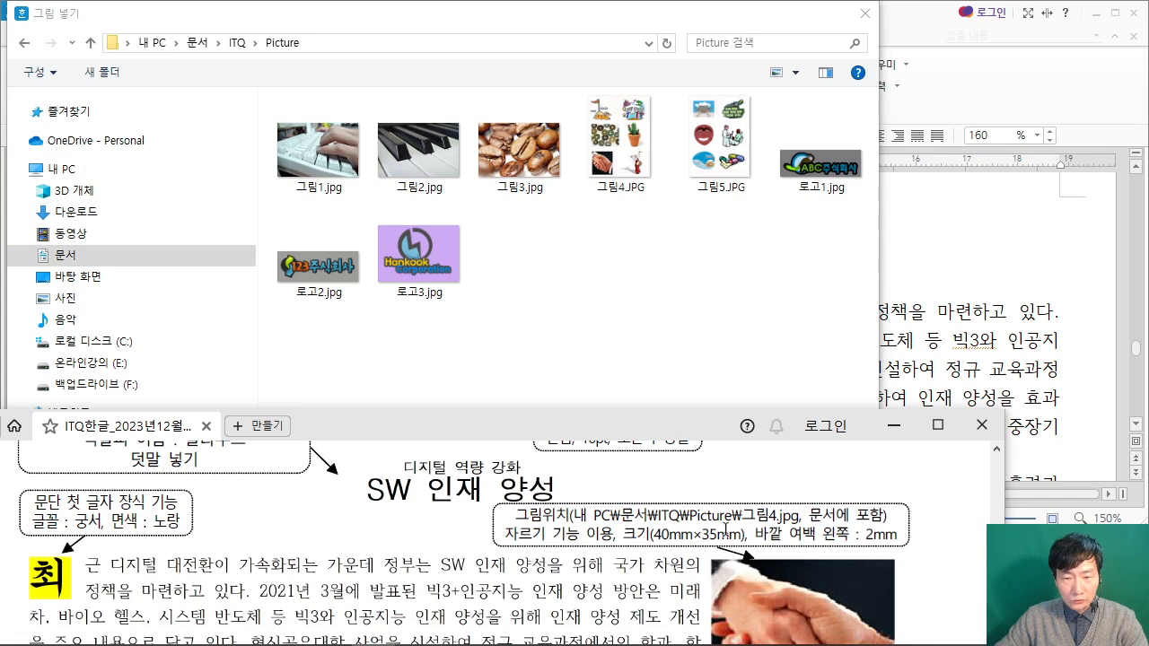
pyautogui.click(607, 175)
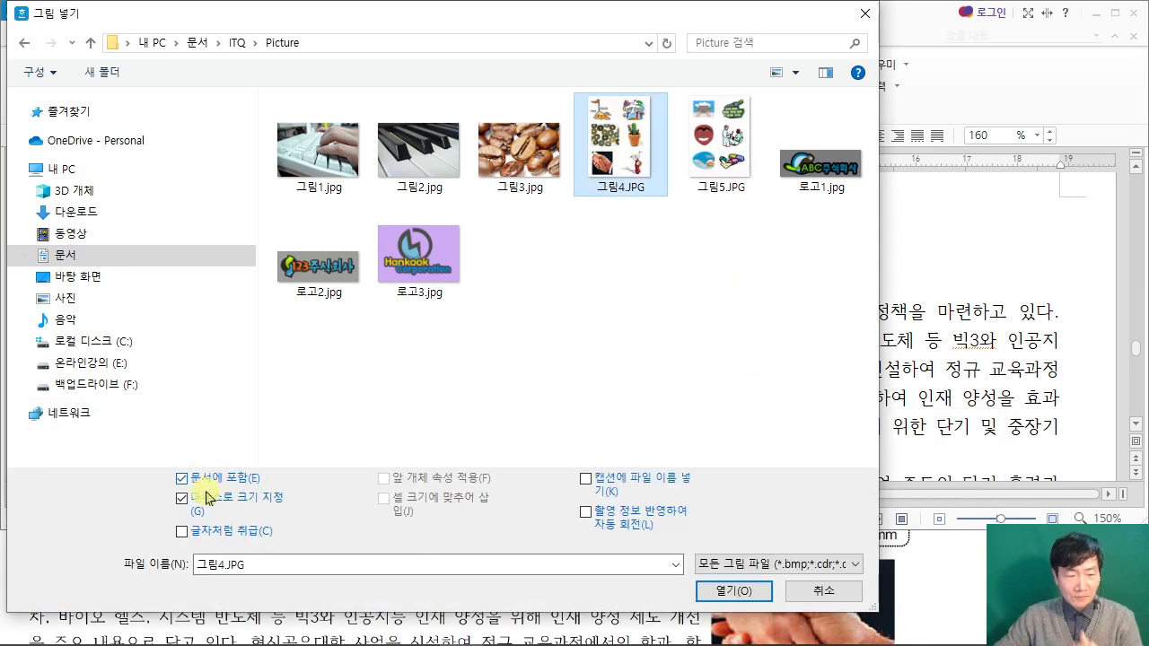
pyautogui.click(733, 590)
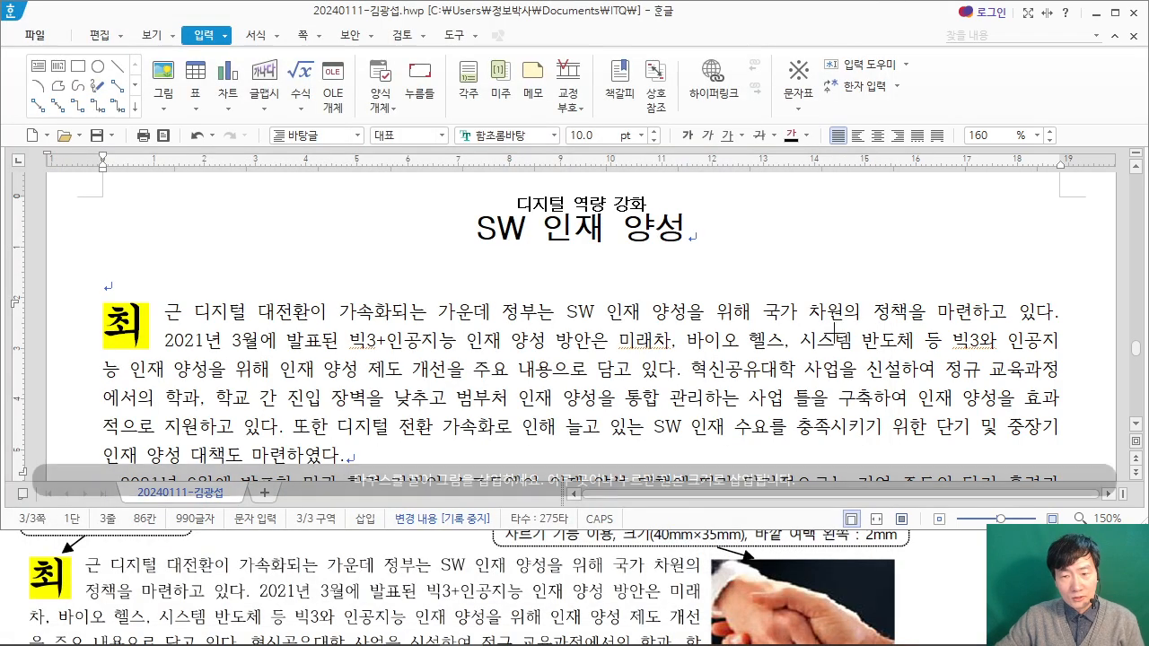
pyautogui.moveTo(856, 275); pyautogui.dragTo(1057, 535)
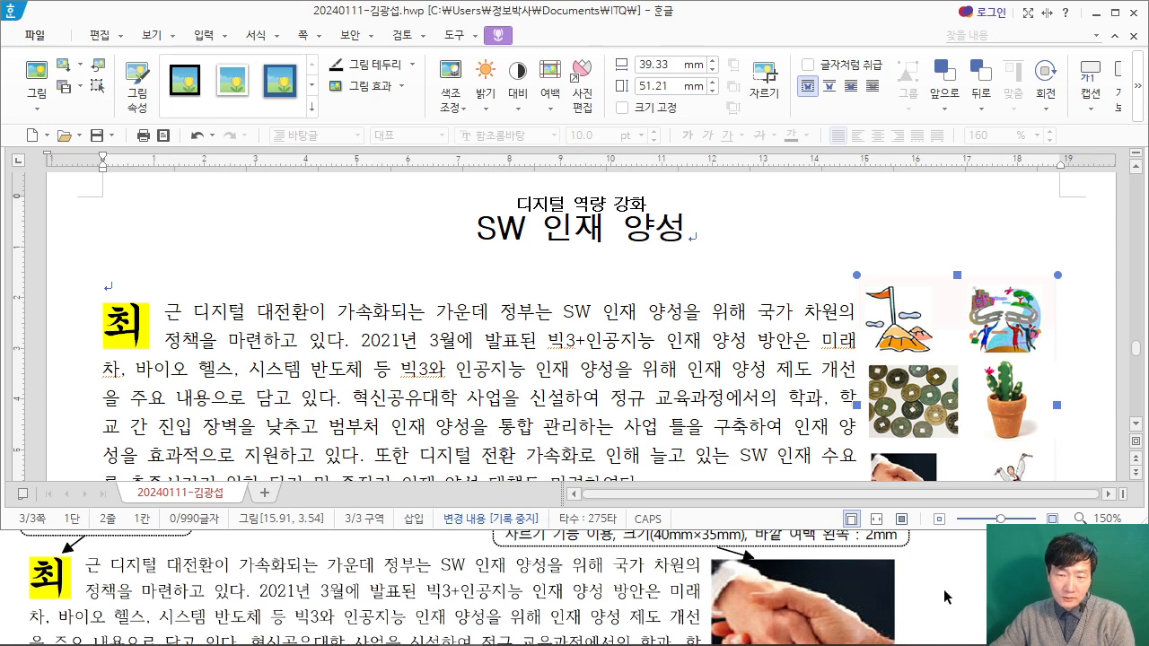
# Step: Crop the inserted picture to only the handshake photo, about 13 × 15 mm
pyautogui.click(944, 589)
pyautogui.scroll(1, 944, 589)
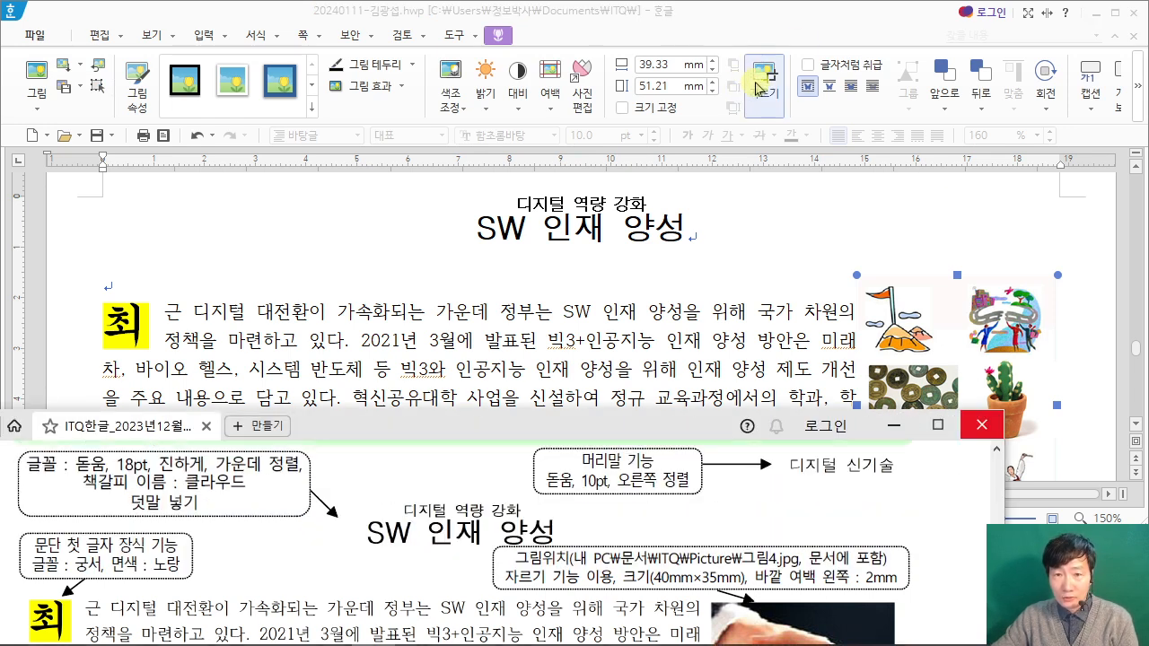
pyautogui.click(753, 90)
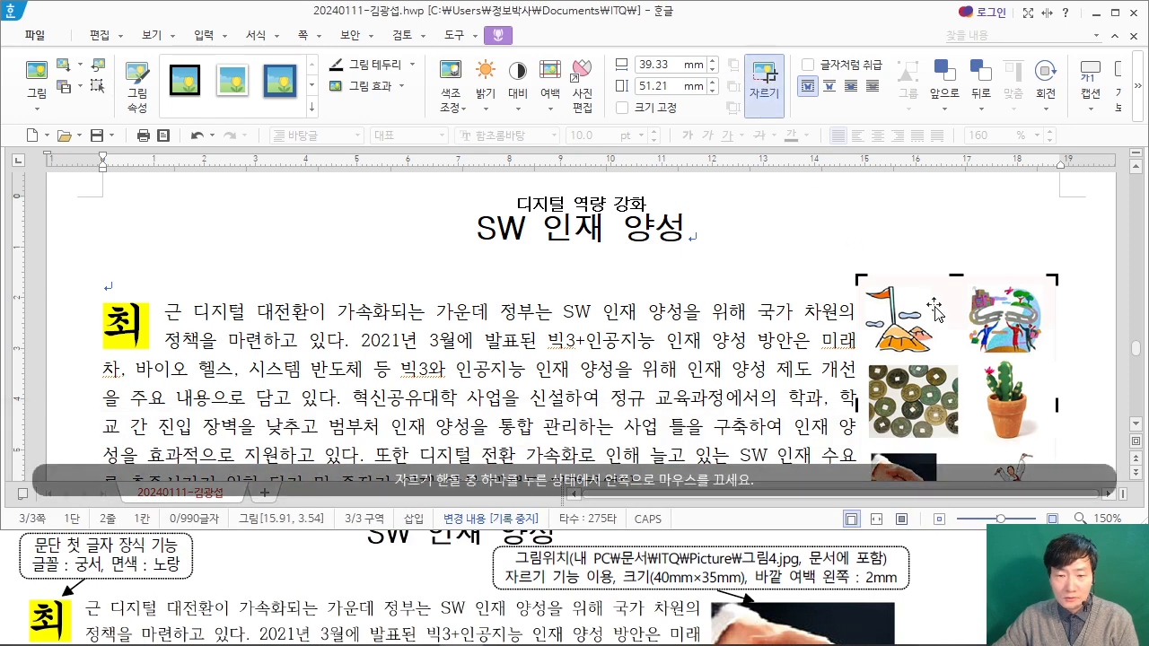
pyautogui.scroll(-2, 934, 311)
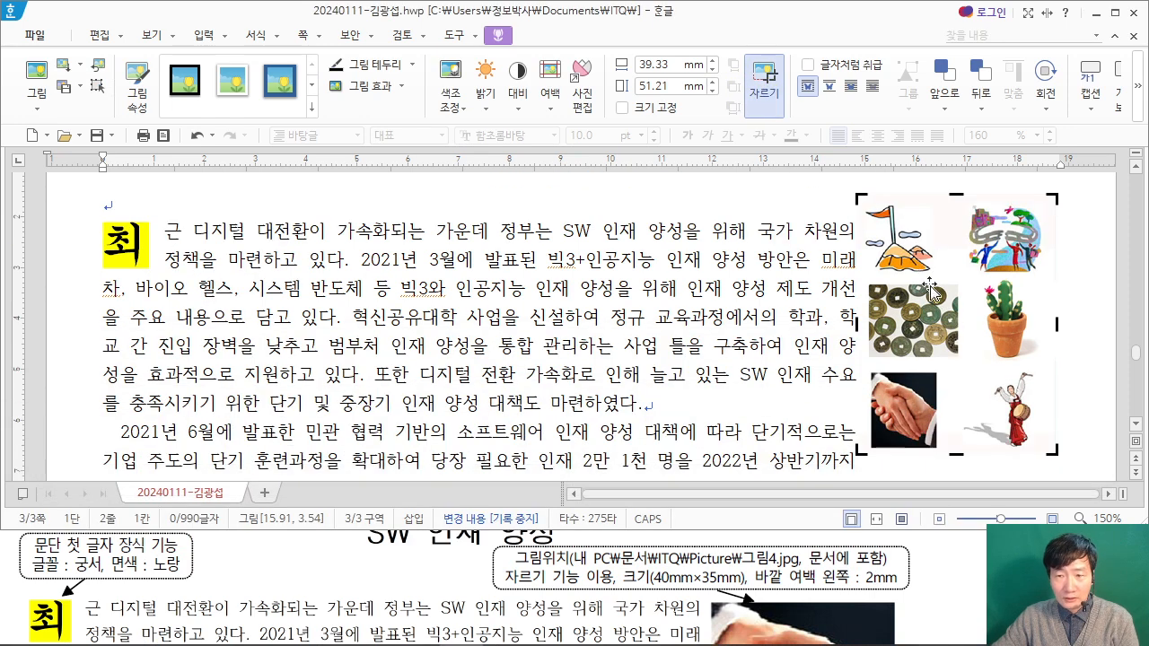
pyautogui.scroll(-2, 933, 552)
pyautogui.scroll(1, 932, 552)
pyautogui.moveTo(860, 197); pyautogui.dragTo(868, 373)
pyautogui.moveTo(1054, 451); pyautogui.dragTo(937, 449)
pyautogui.click(951, 242)
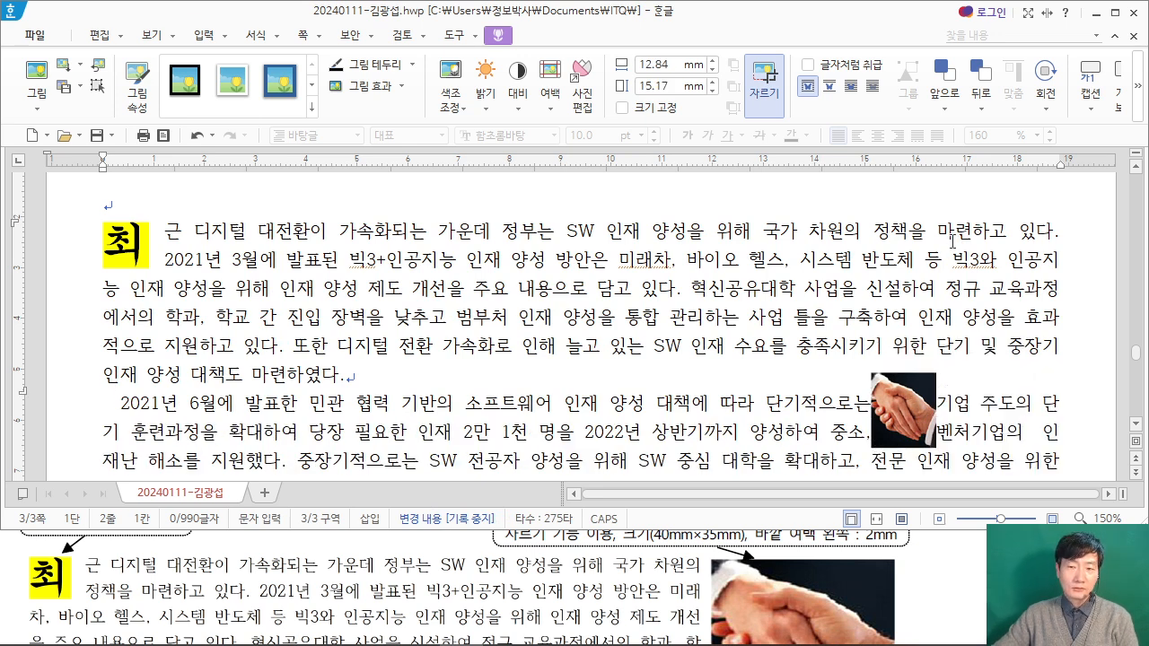
# Step: Set the cropped handshake picture's width to 40 mm and height to 35 mm in its object properties
pyautogui.click(908, 411)
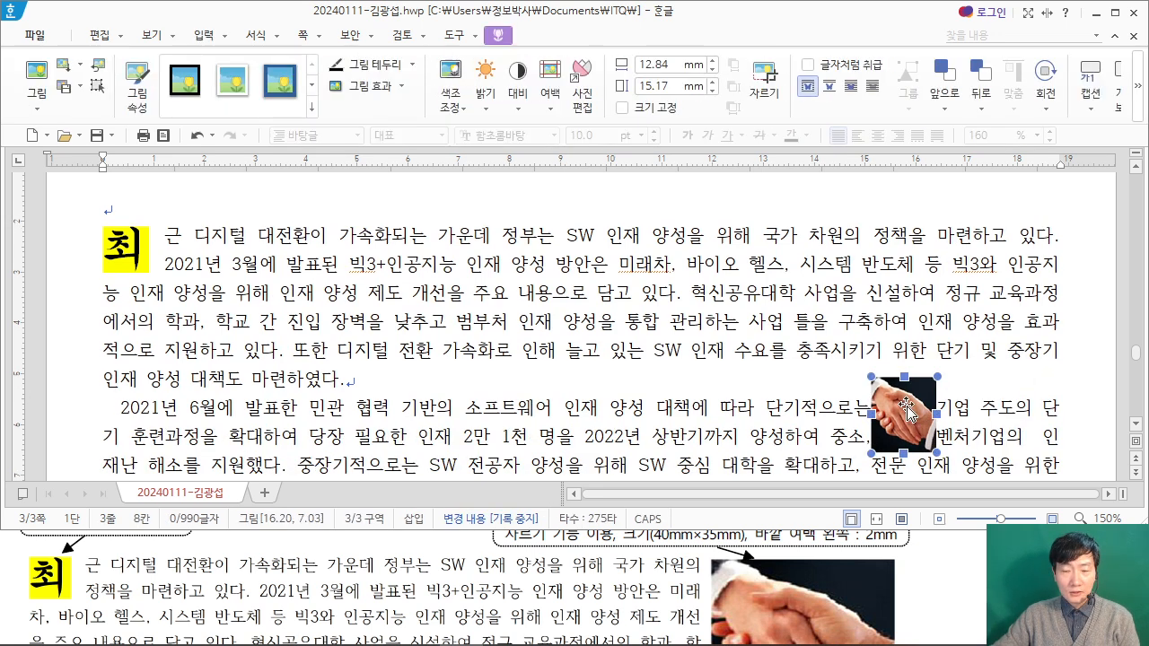
pyautogui.doubleClick(895, 395)
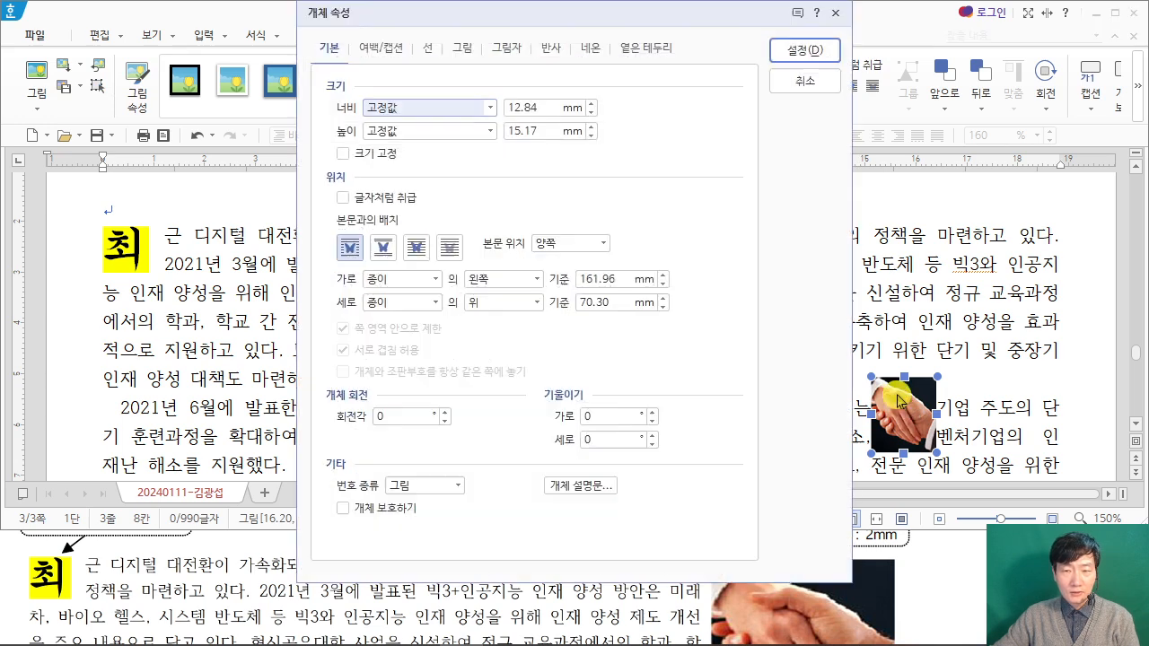
pyautogui.moveTo(497, 28); pyautogui.dragTo(346, 23)
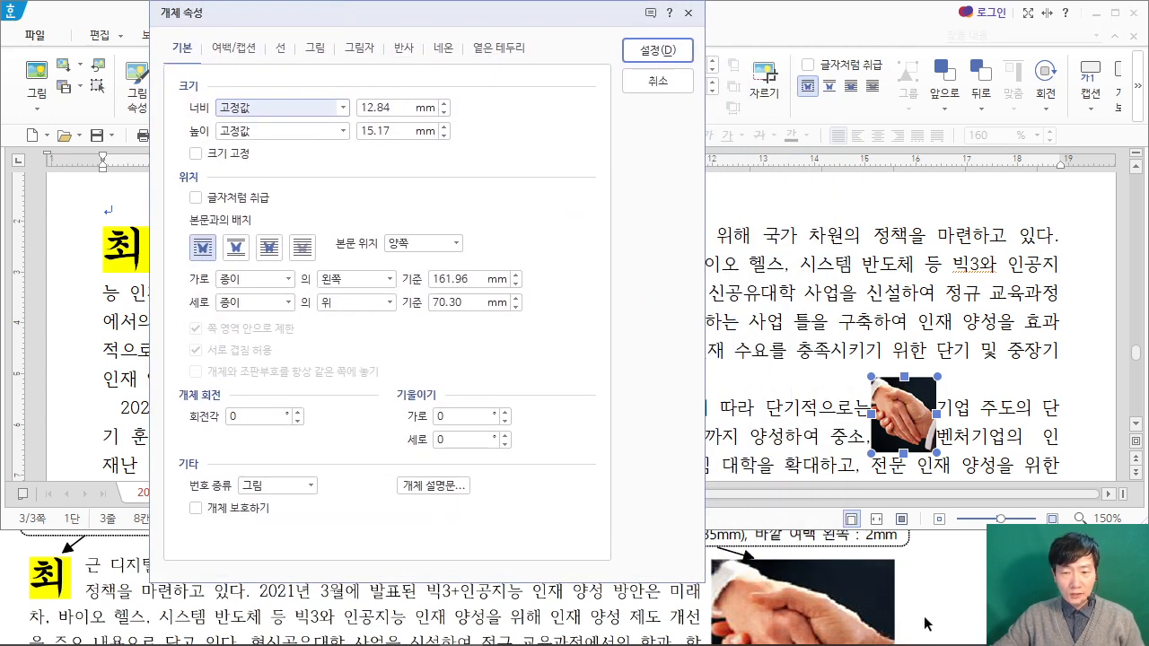
pyautogui.click(929, 582)
pyautogui.scroll(1, 929, 582)
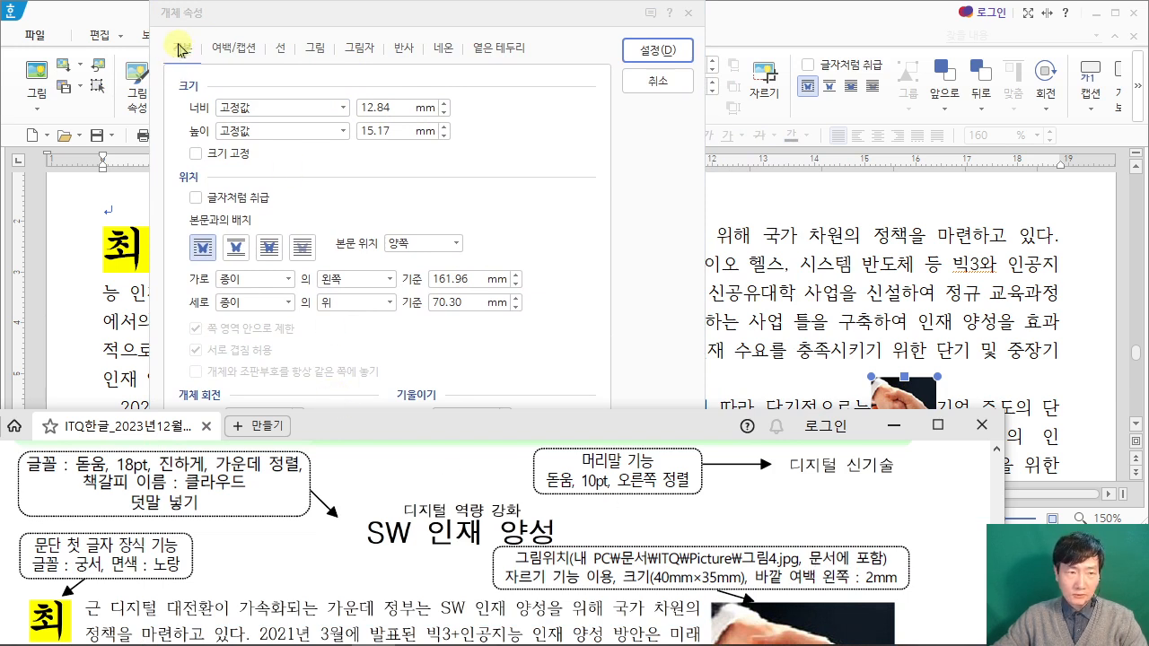
pyautogui.click(352, 110)
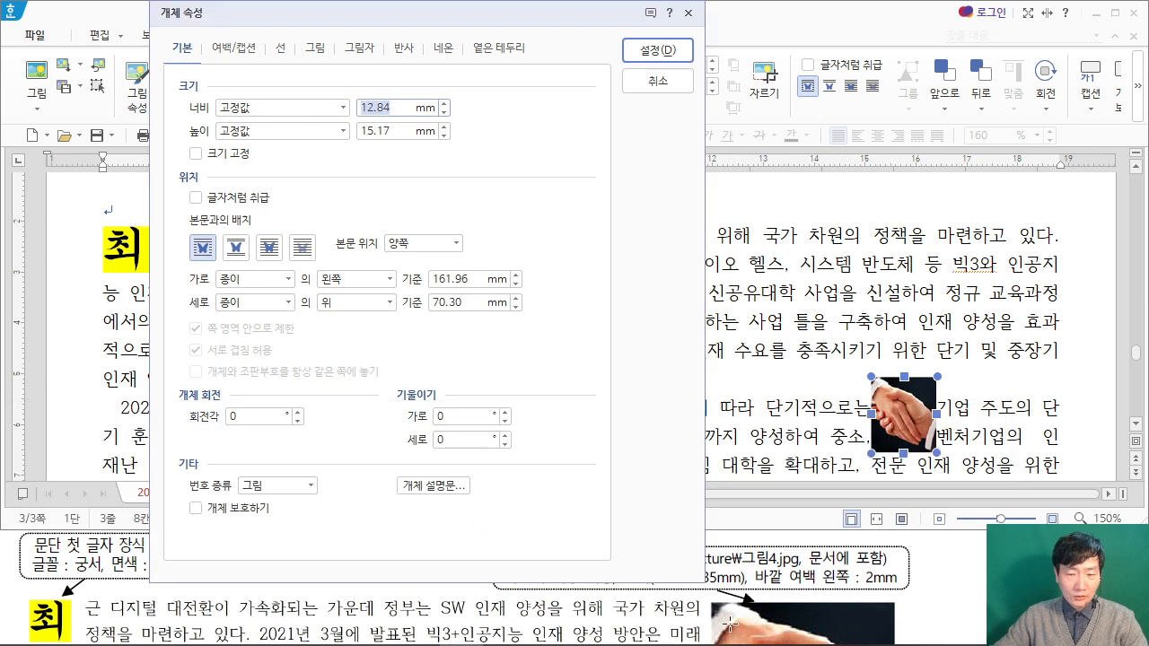
pyautogui.moveTo(577, 27); pyautogui.dragTo(489, 27)
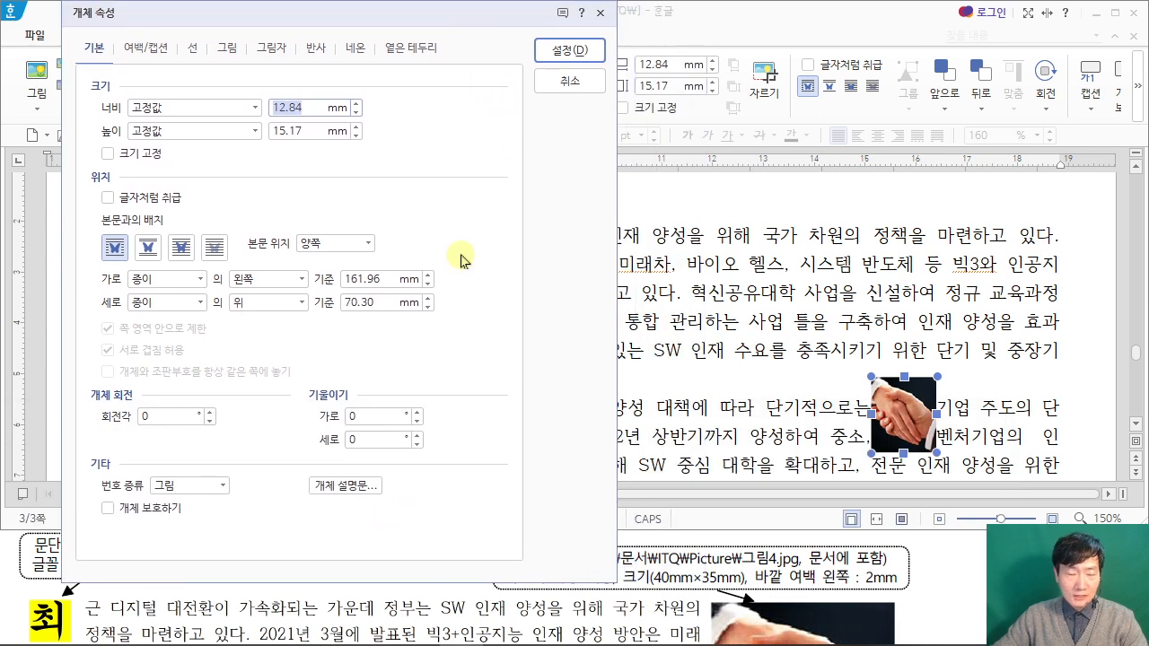
pyautogui.write('40')
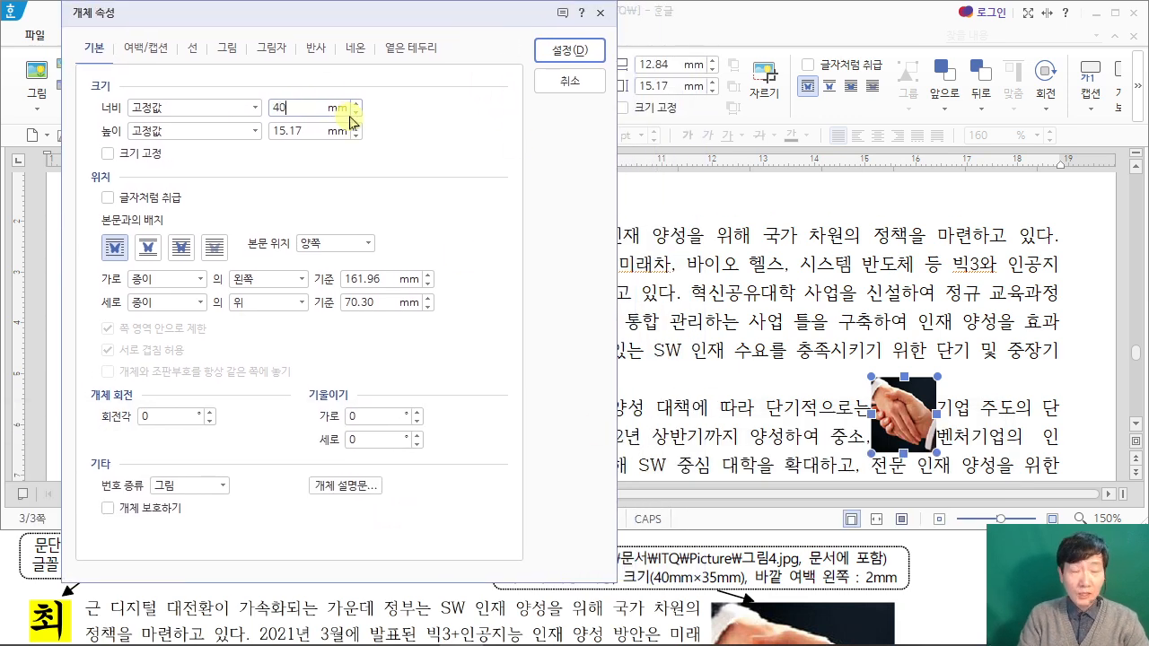
pyautogui.press('Tab')
pyautogui.press('Tab')
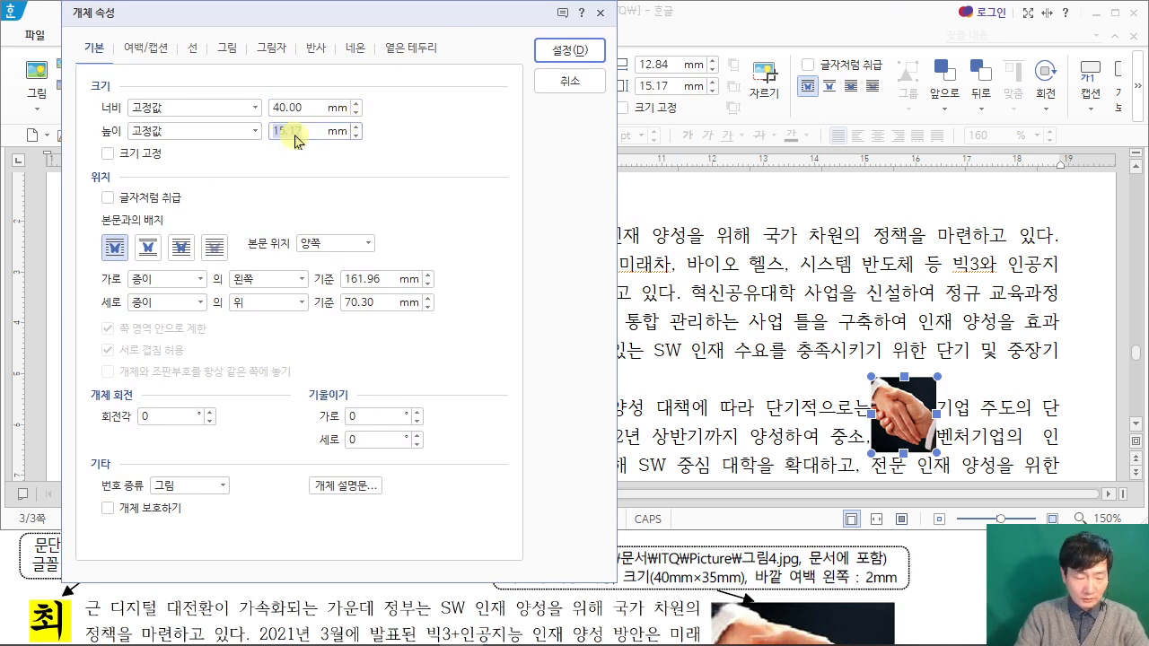
pyautogui.write('35')
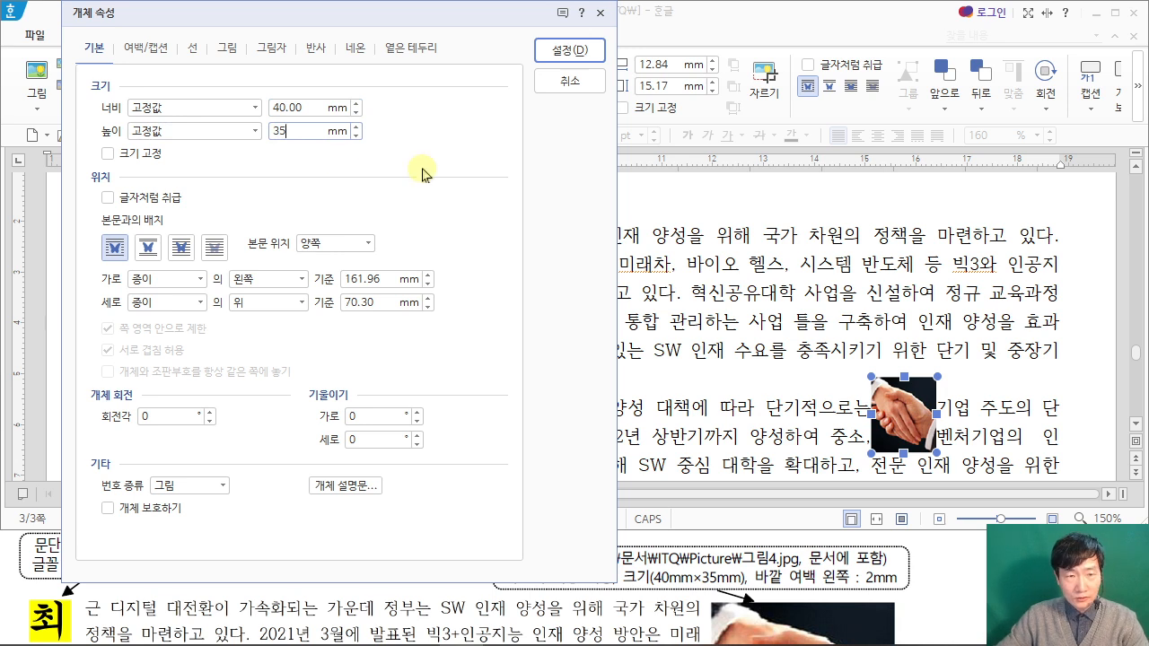
# Step: Set the handshake picture's left outer margin (바깥 여백 왼쪽) to 2 mm and apply the object properties
pyautogui.click(152, 52)
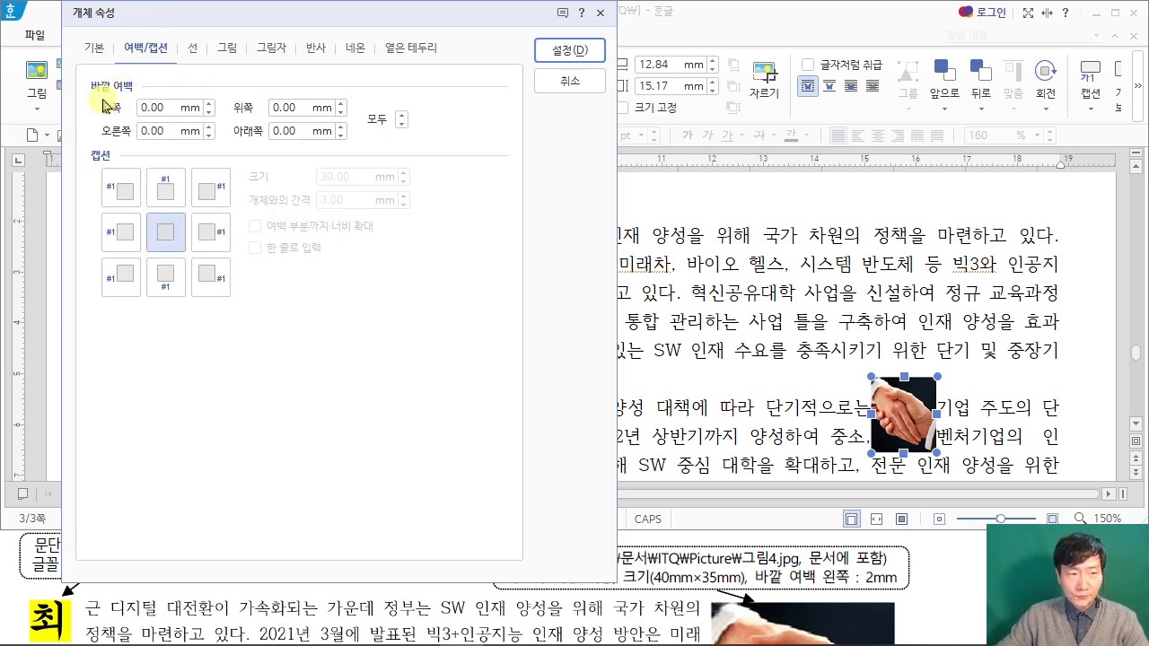
pyautogui.click(154, 108)
pyautogui.write('2')
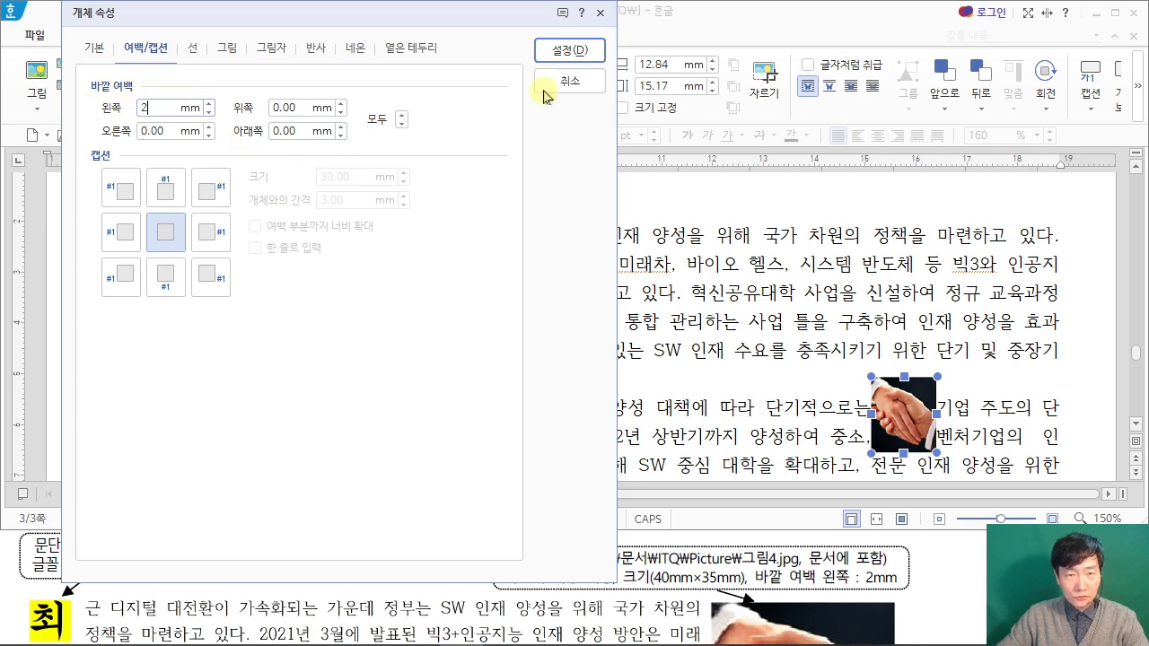
pyautogui.click(570, 54)
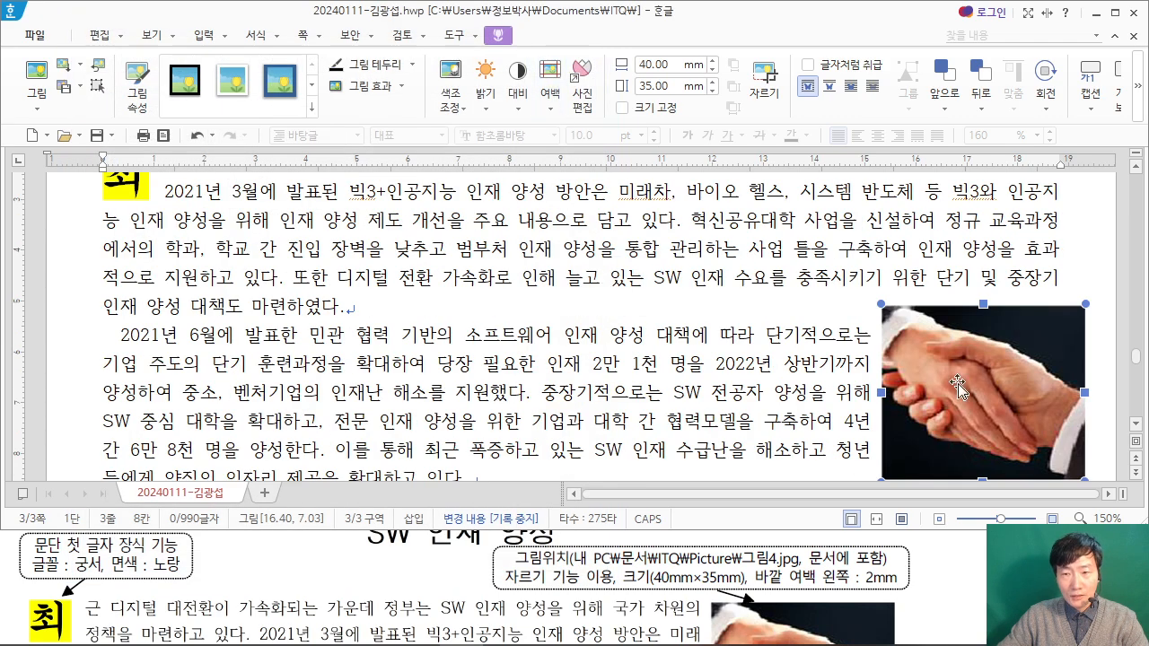
# Step: Move the handshake picture up to the right end of the first paragraph, beside the drop-cap line, and nudge it slightly left
pyautogui.scroll(3, 949, 371)
pyautogui.moveTo(935, 440); pyautogui.dragTo(933, 381)
pyautogui.scroll(-3, 942, 381)
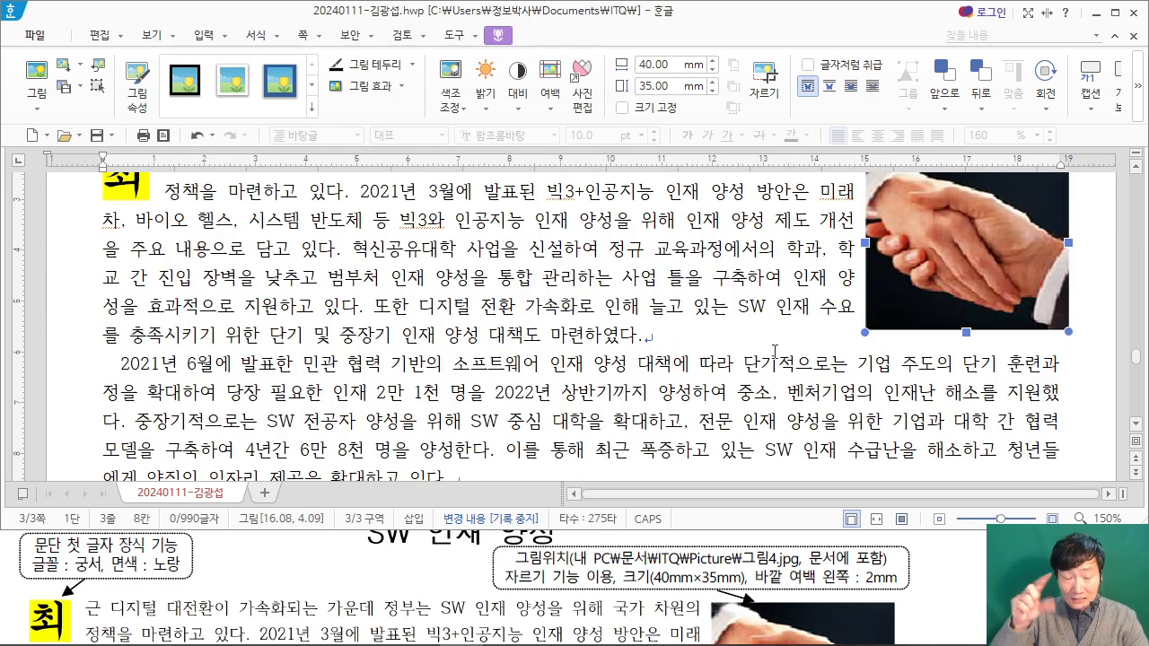
pyautogui.scroll(1, 775, 350)
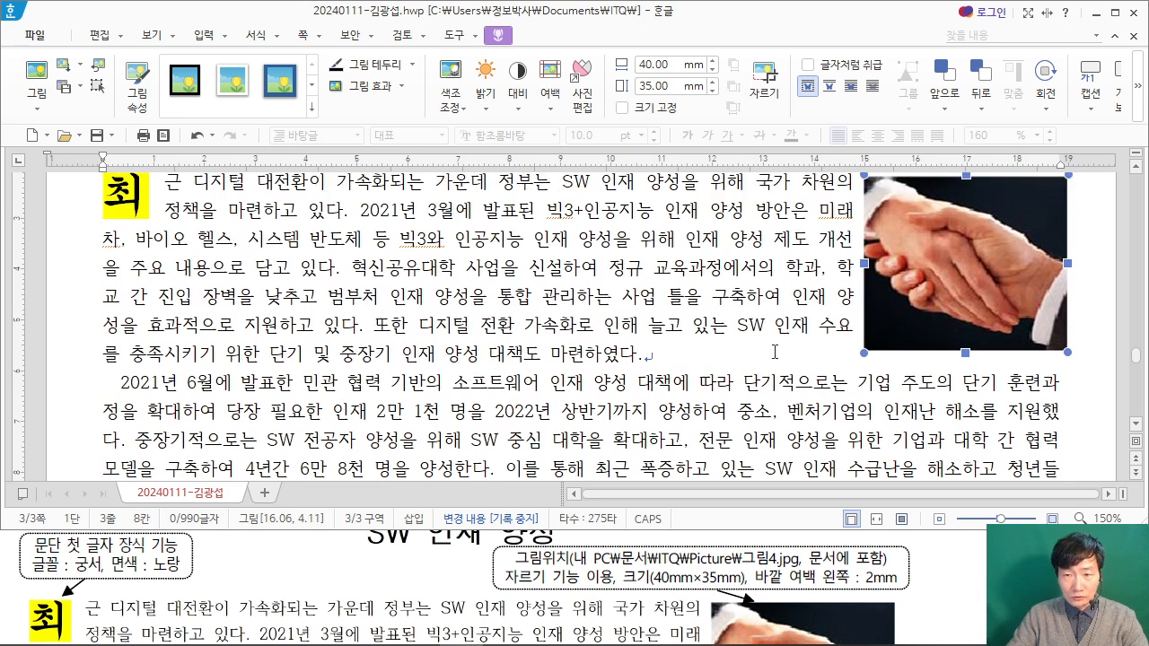
pyautogui.press('Left')
pyautogui.press('Left')
pyautogui.press('Right')
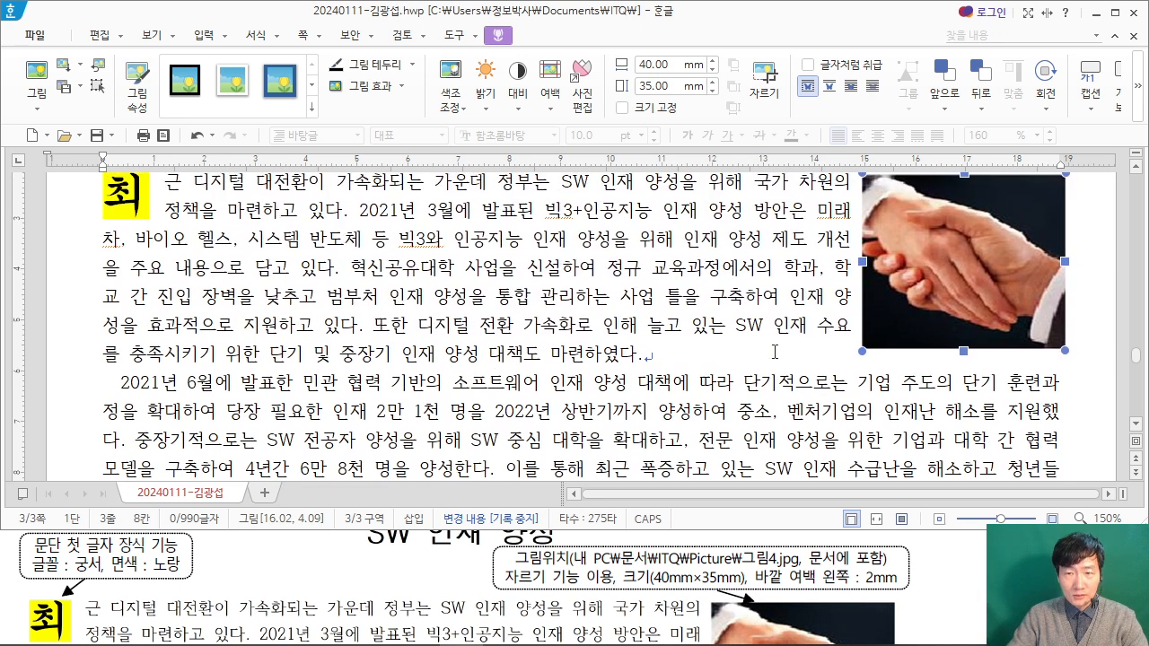
pyautogui.scroll(3, 804, 358)
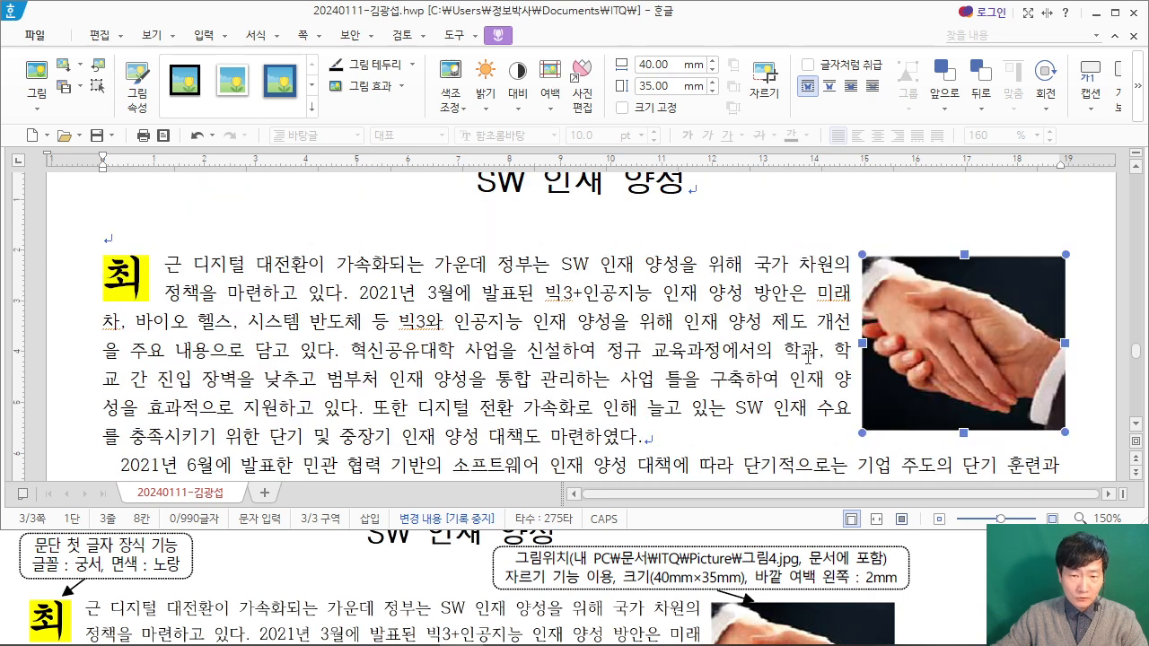
# Step: Convert the word 구축 in the first paragraph to 구축(構築) using the 한글(漢字) input format
pyautogui.scroll(-2, 535, 601)
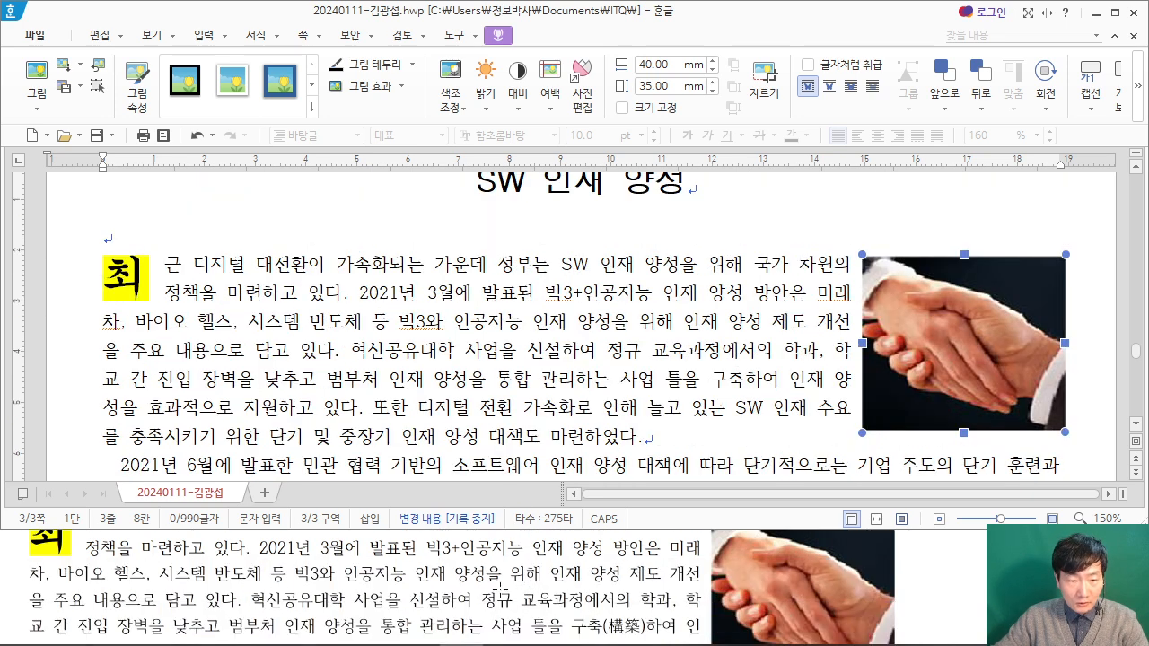
pyautogui.scroll(1, 212, 601)
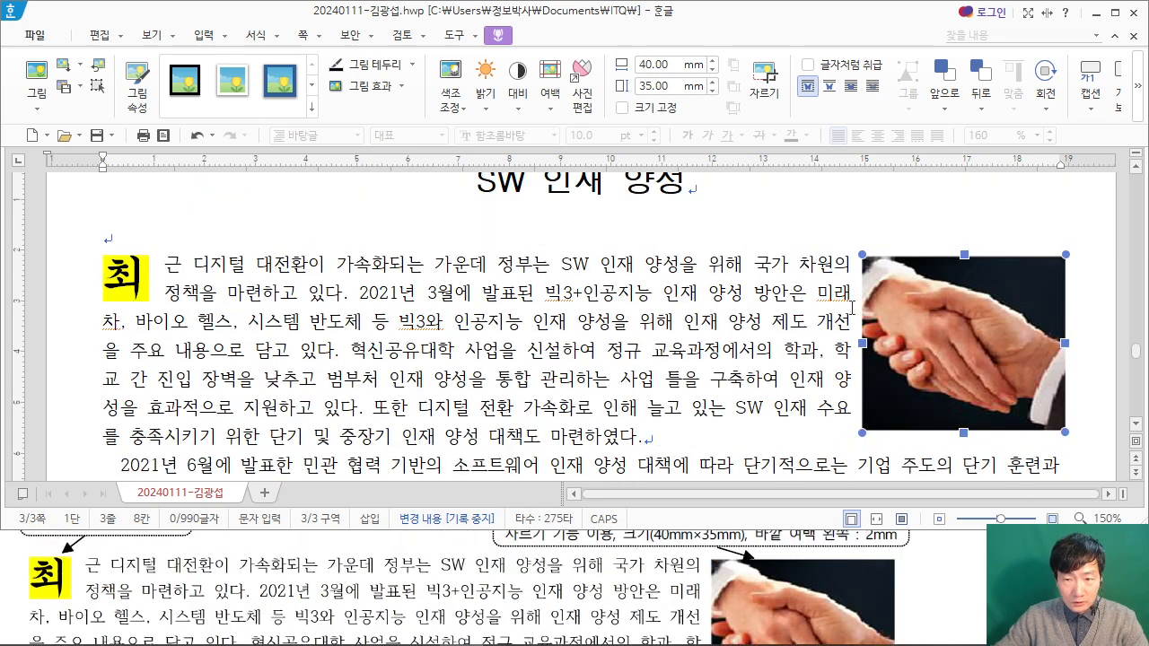
pyautogui.scroll(-1, 655, 556)
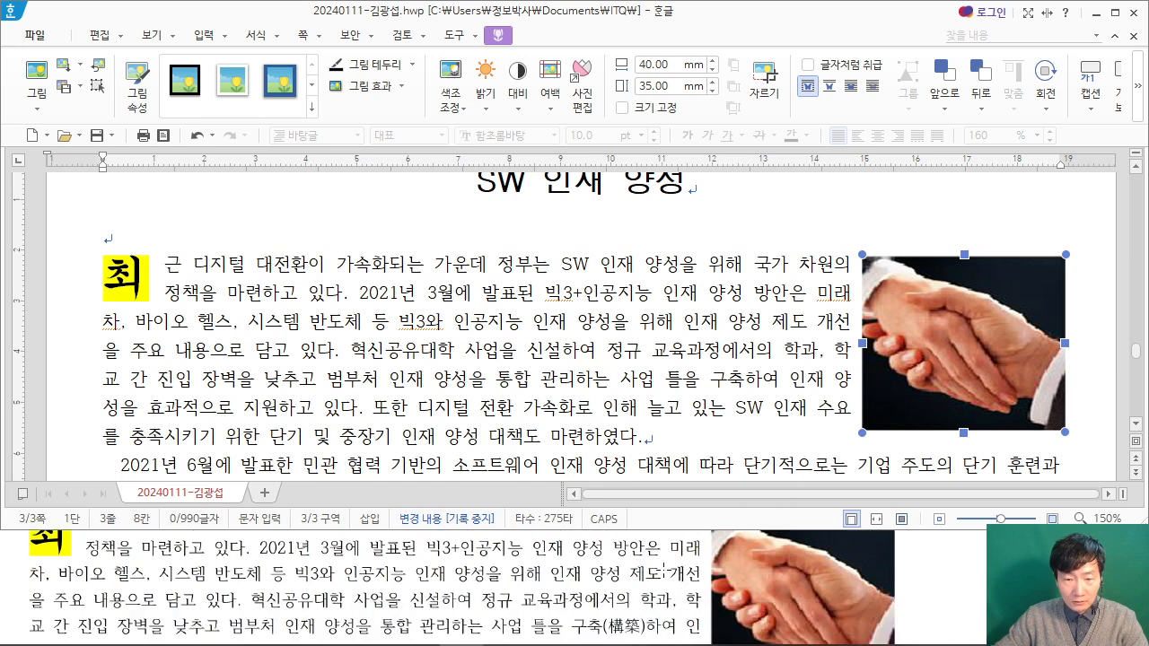
pyautogui.scroll(-1, 694, 559)
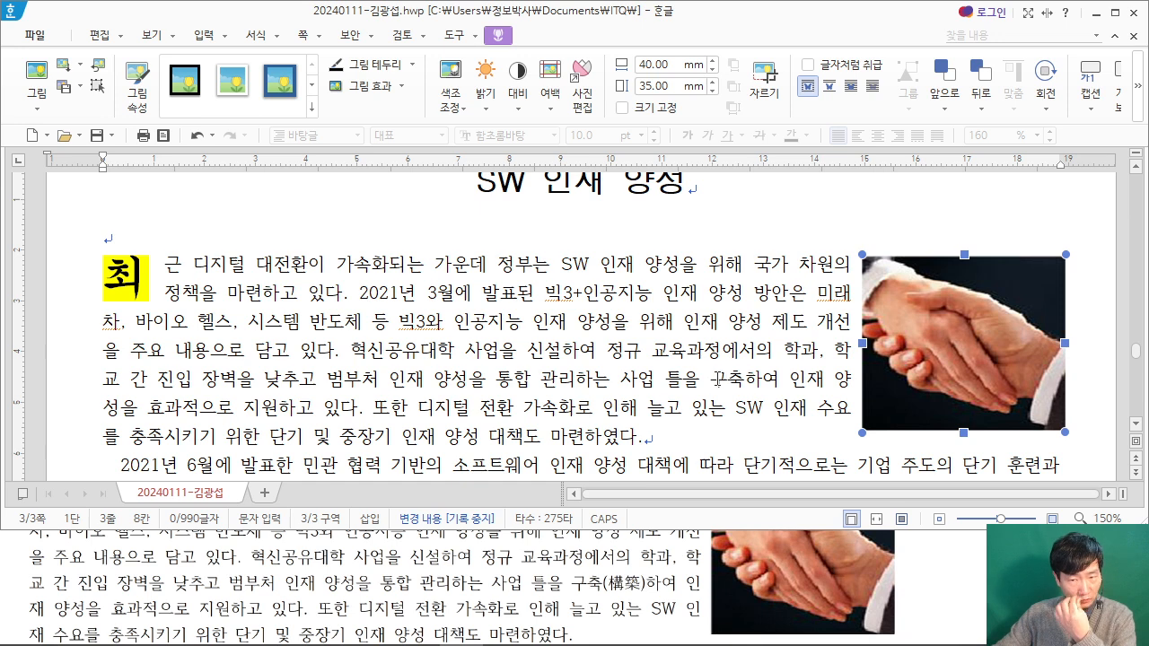
pyautogui.click(711, 379)
pyautogui.moveTo(711, 379); pyautogui.dragTo(745, 381)
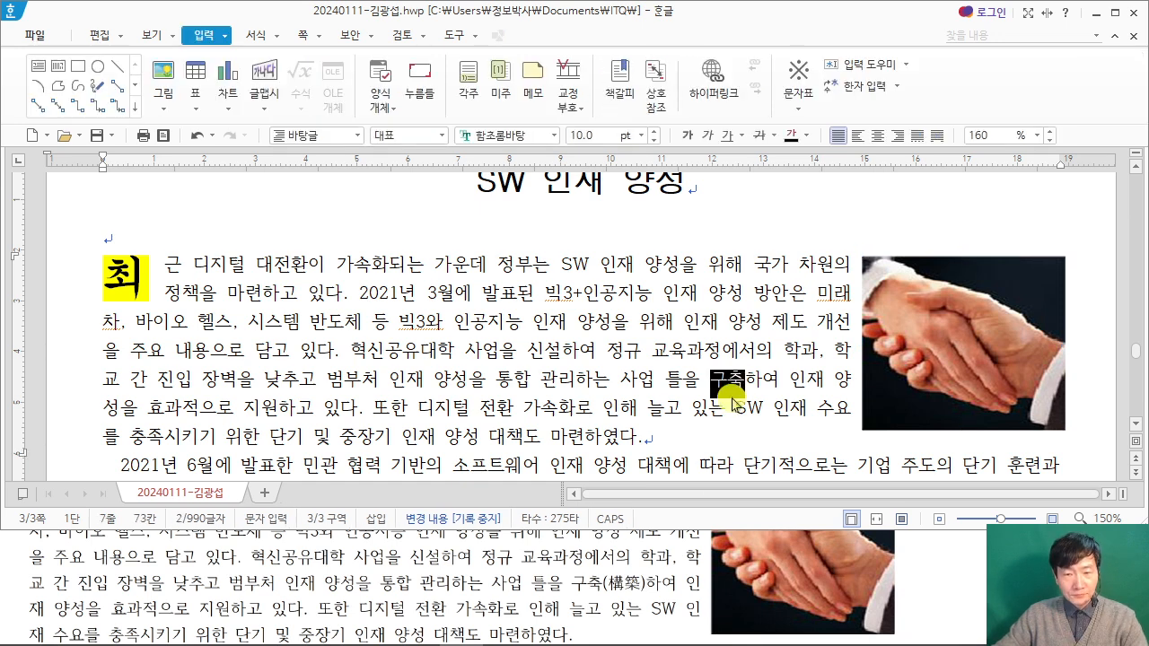
pyautogui.press('F9')
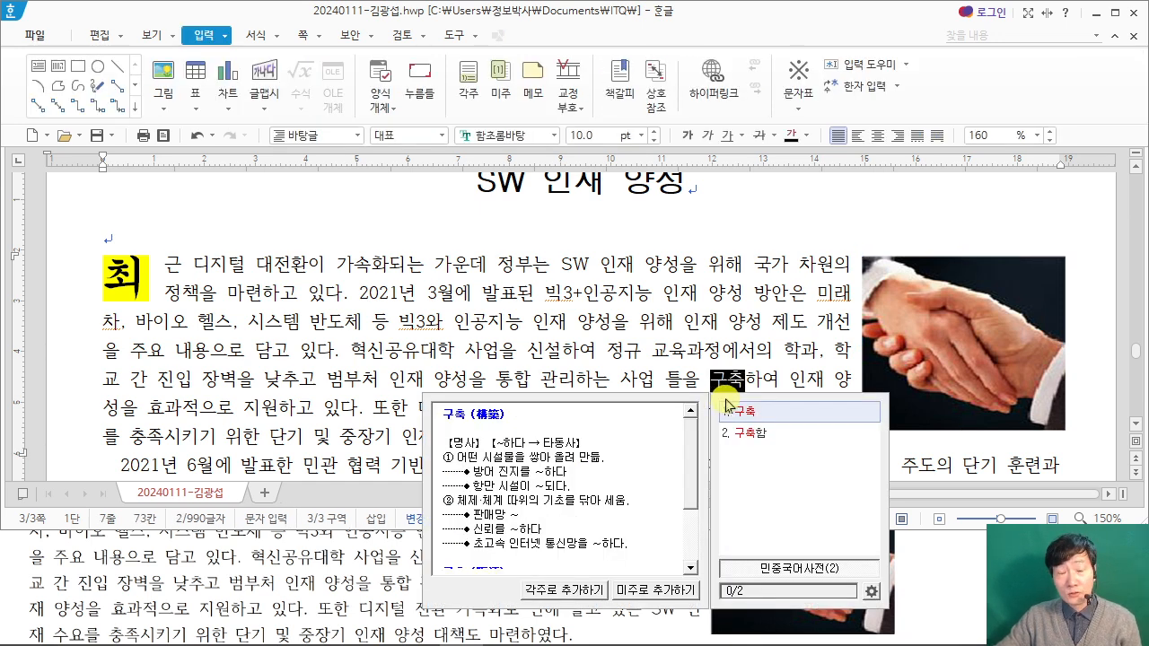
pyautogui.press('Escape')
pyautogui.press('F9')
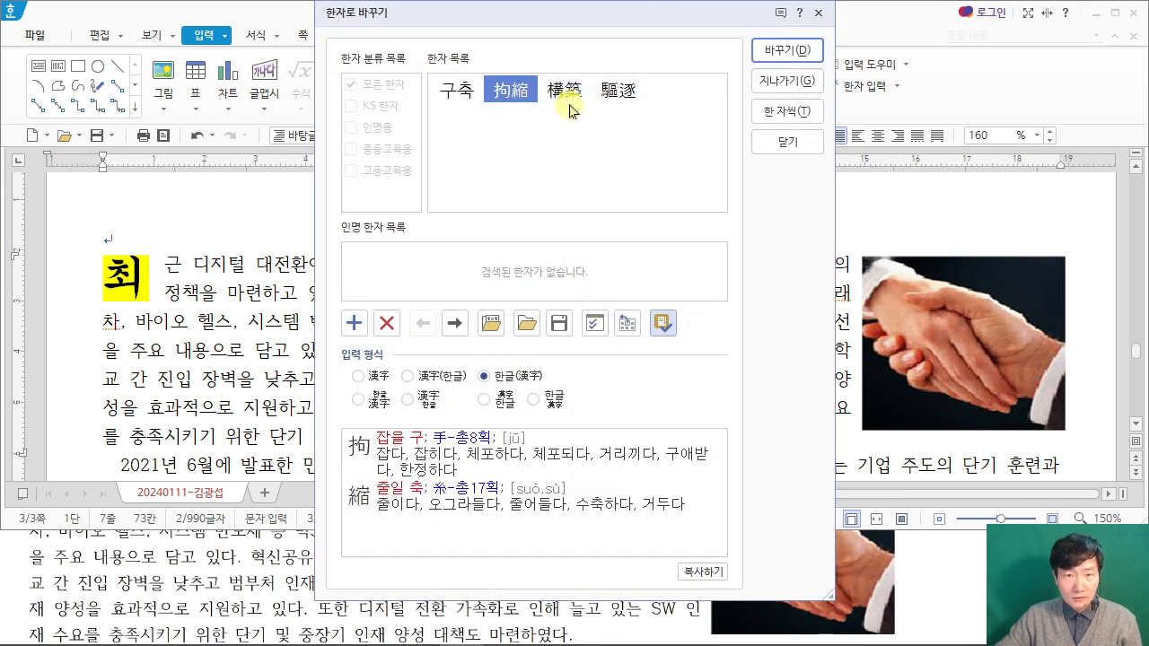
pyautogui.moveTo(646, 25); pyautogui.dragTo(376, 20)
pyautogui.click(300, 99)
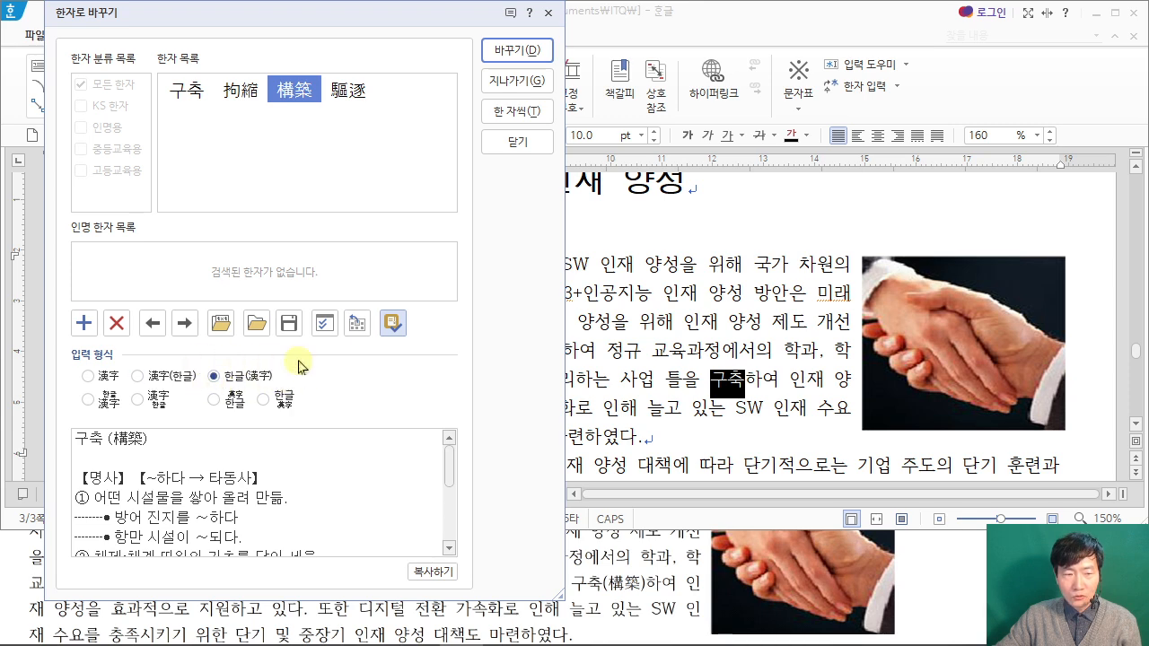
pyautogui.click(513, 50)
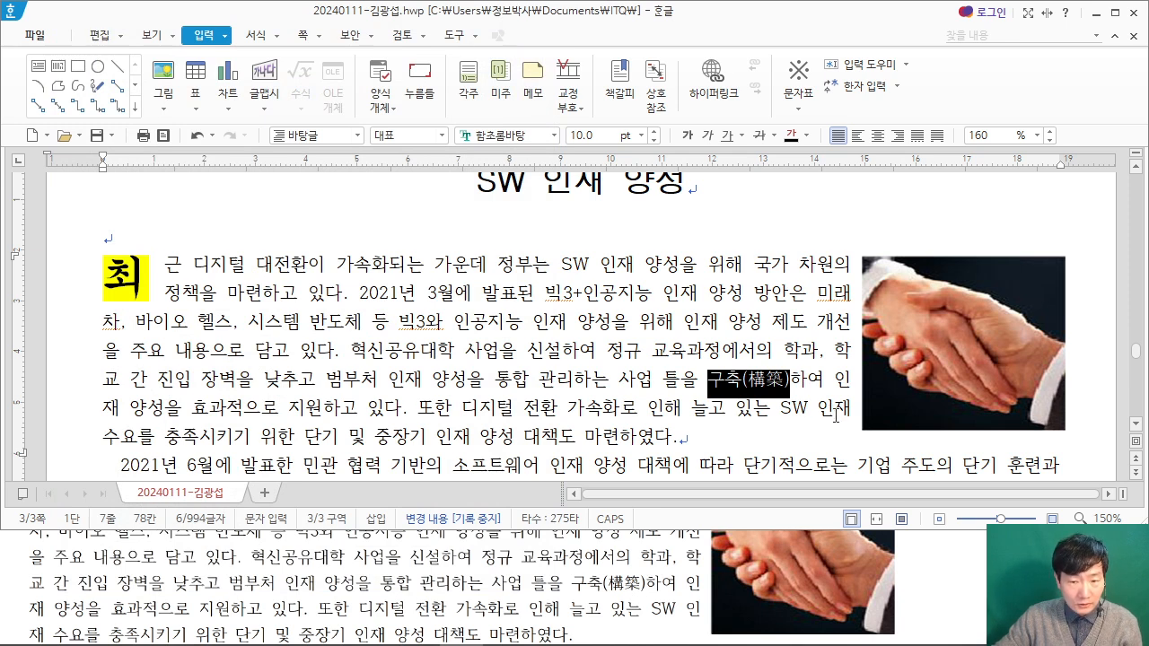
# Step: Nudge the handshake picture further left so the first paragraph's line breaks match the exam PDF
pyautogui.click(915, 386)
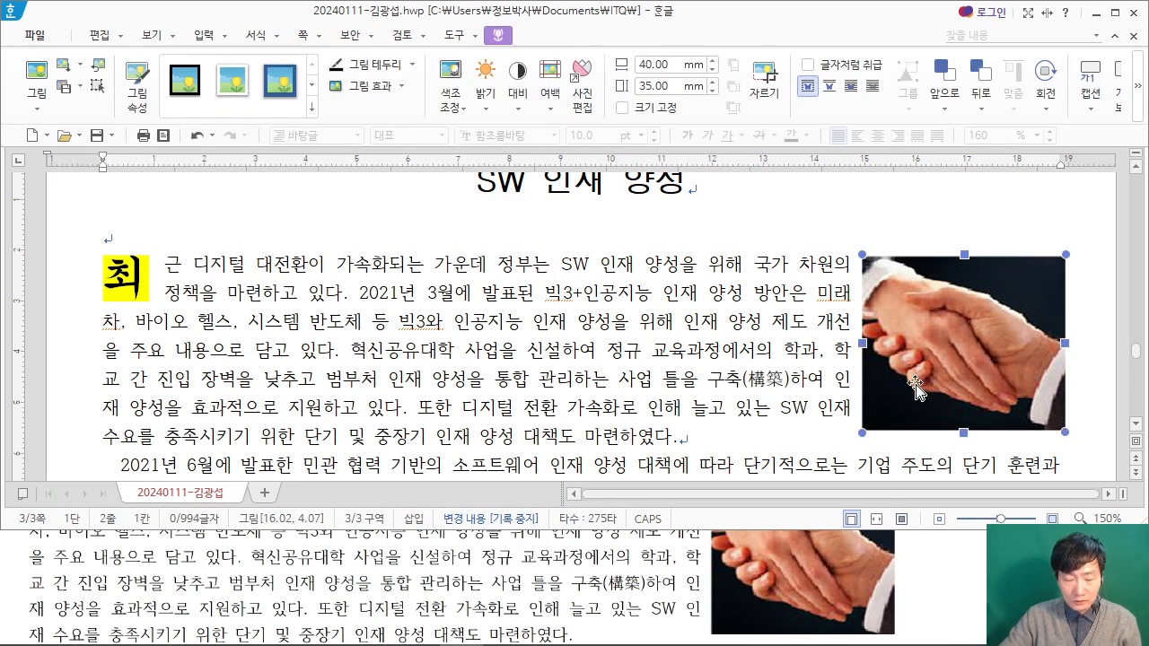
pyautogui.press('Left')
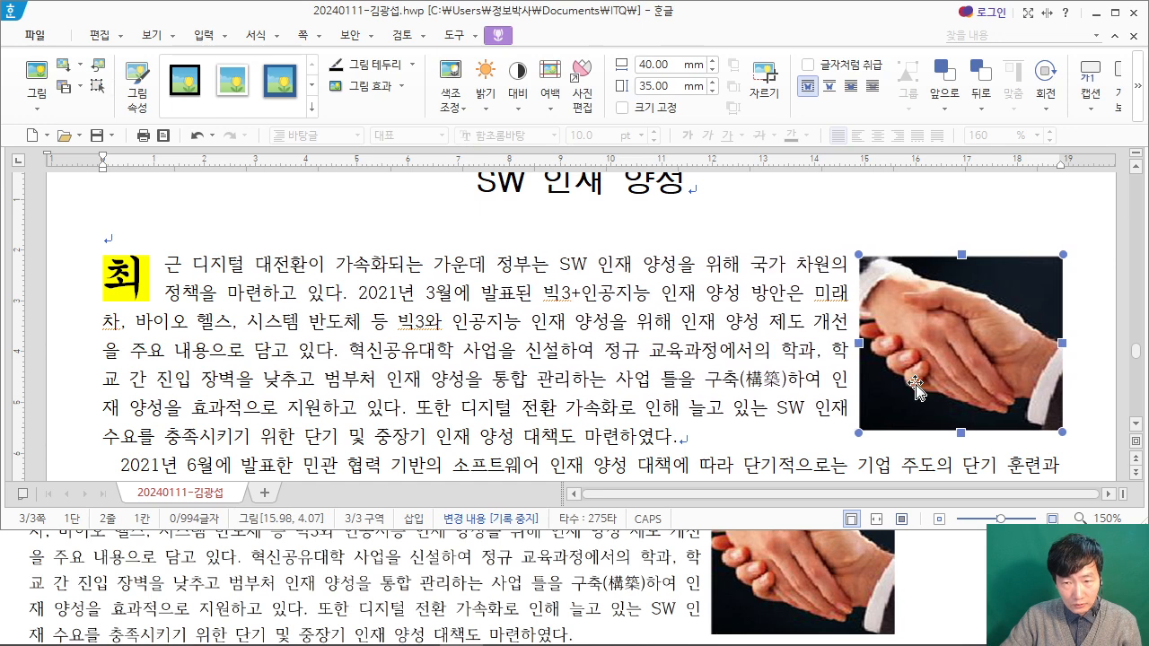
pyautogui.press('Left')
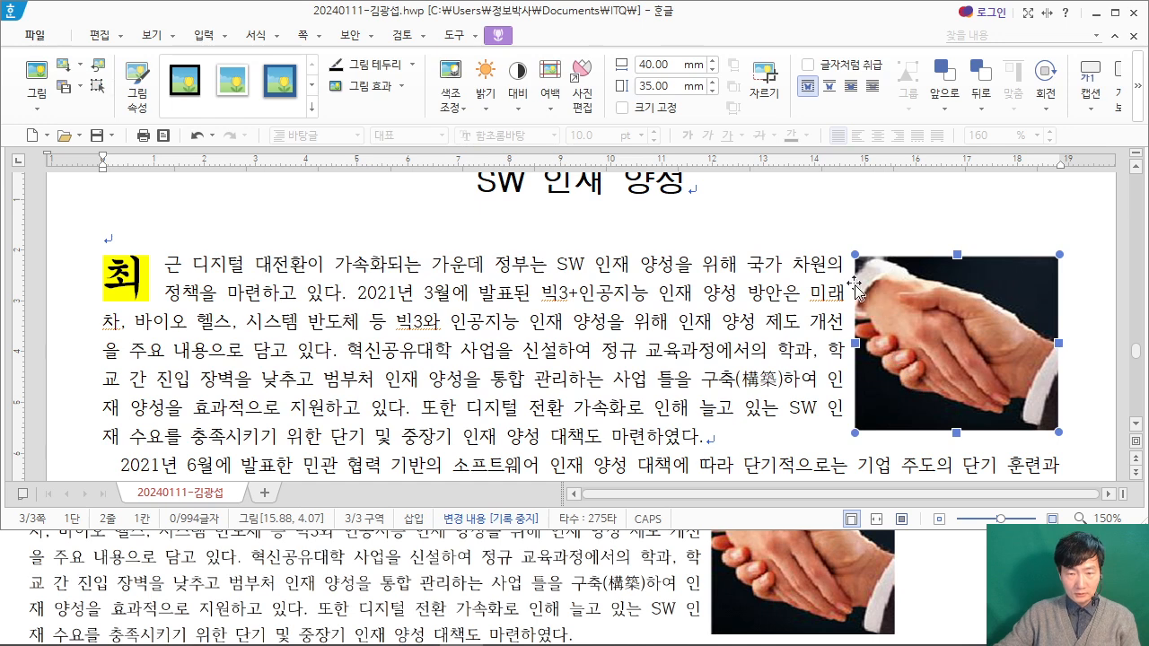
# Step: Insert a footnote (각주) right after 벤처기업 in the second paragraph, as marked in the exam PDF
pyautogui.click(940, 569)
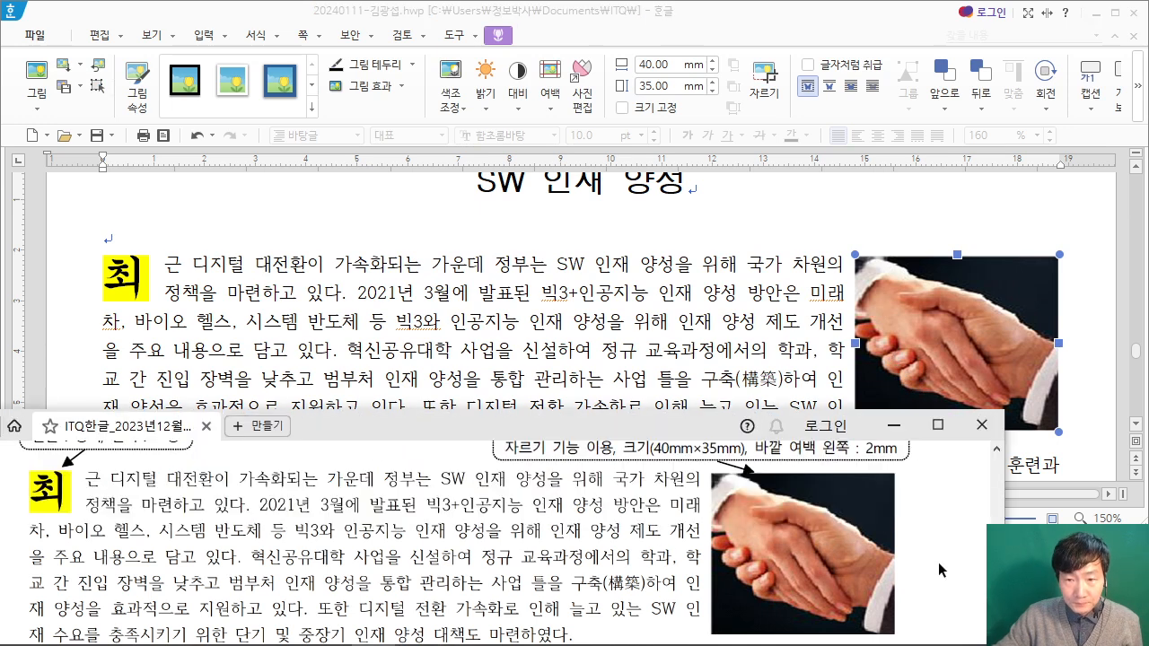
pyautogui.scroll(-2, 944, 569)
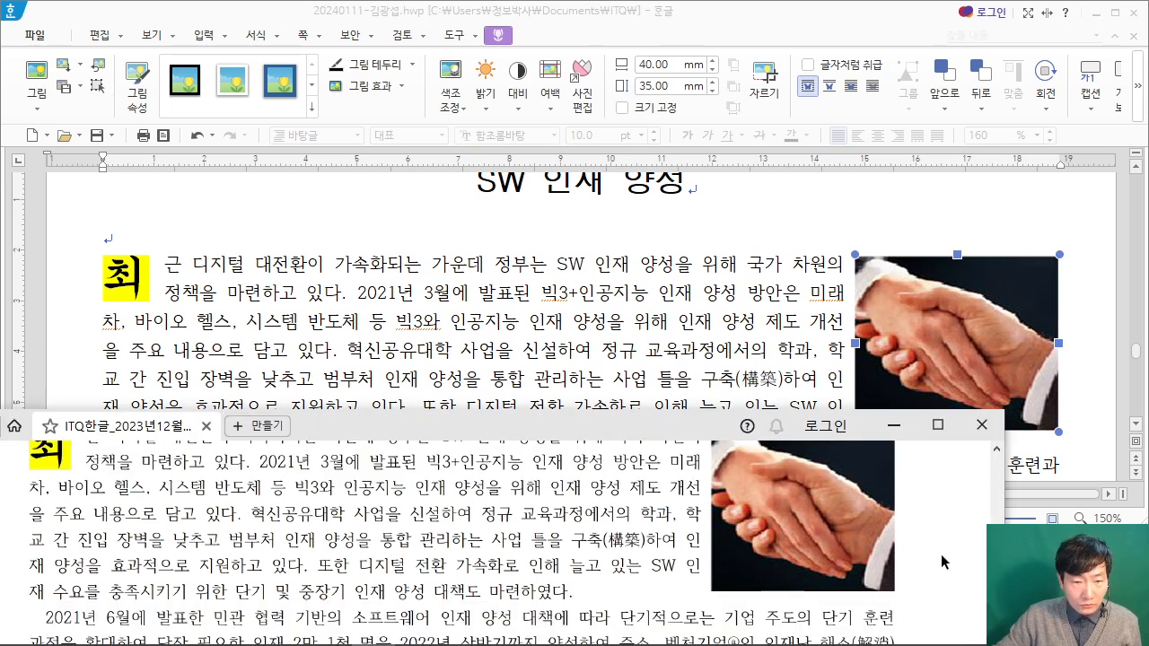
pyautogui.scroll(-2, 941, 557)
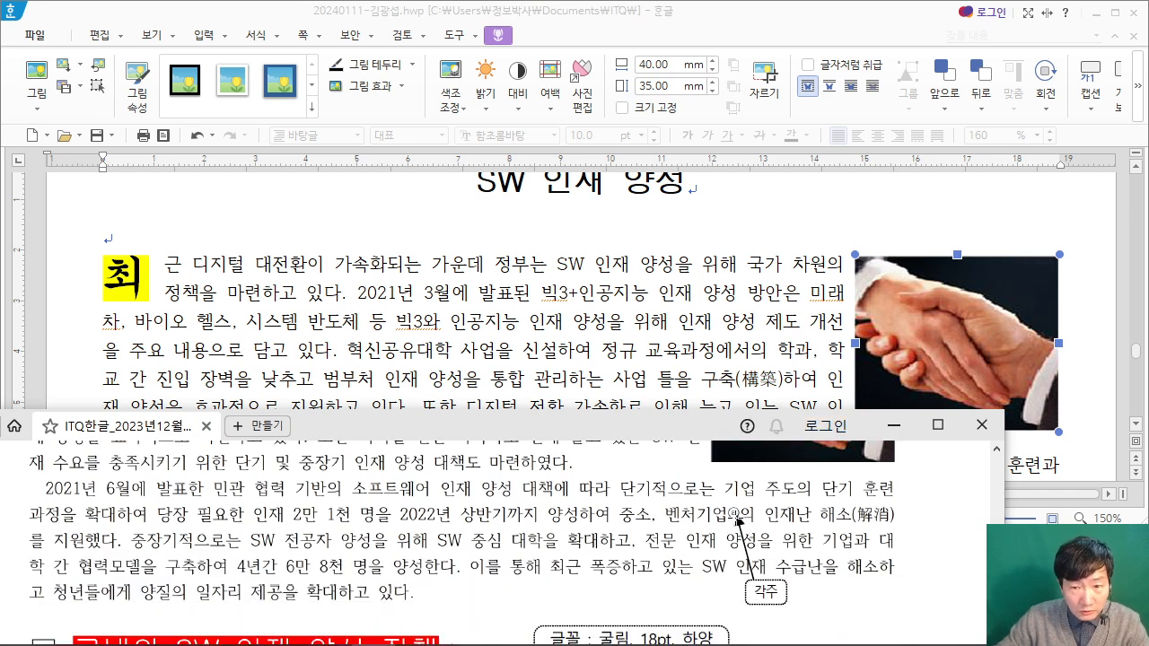
pyautogui.click(765, 343)
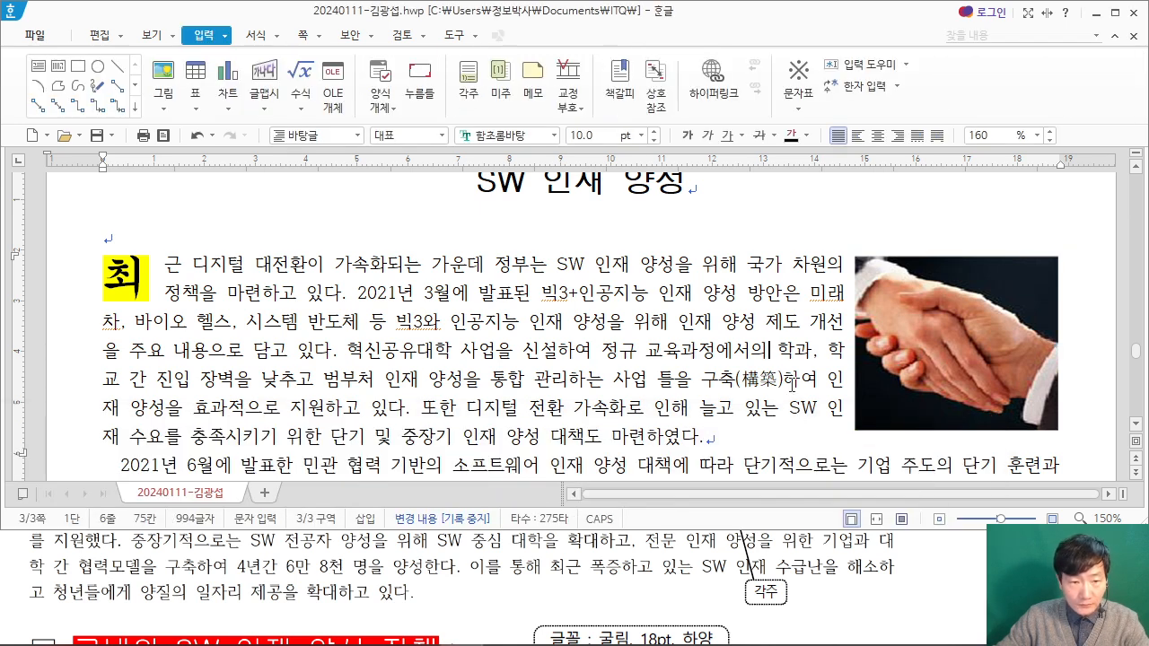
pyautogui.click(868, 541)
pyautogui.scroll(3, 900, 563)
pyautogui.scroll(-3, 897, 563)
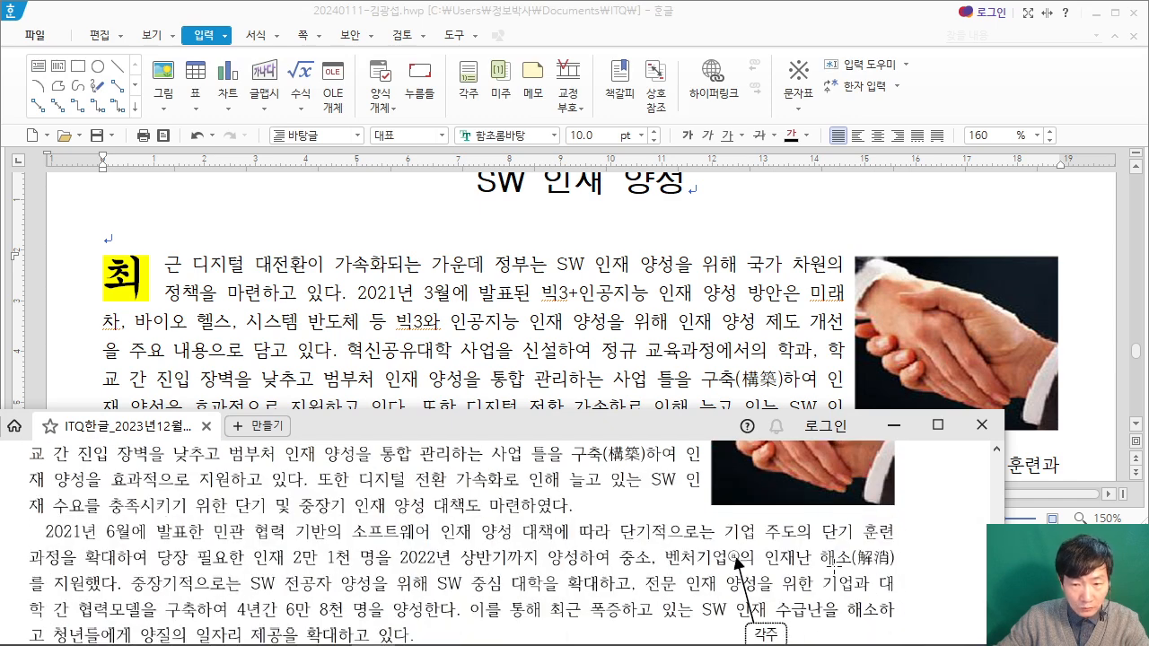
pyautogui.scroll(-1, 744, 393)
pyautogui.scroll(-1, 750, 372)
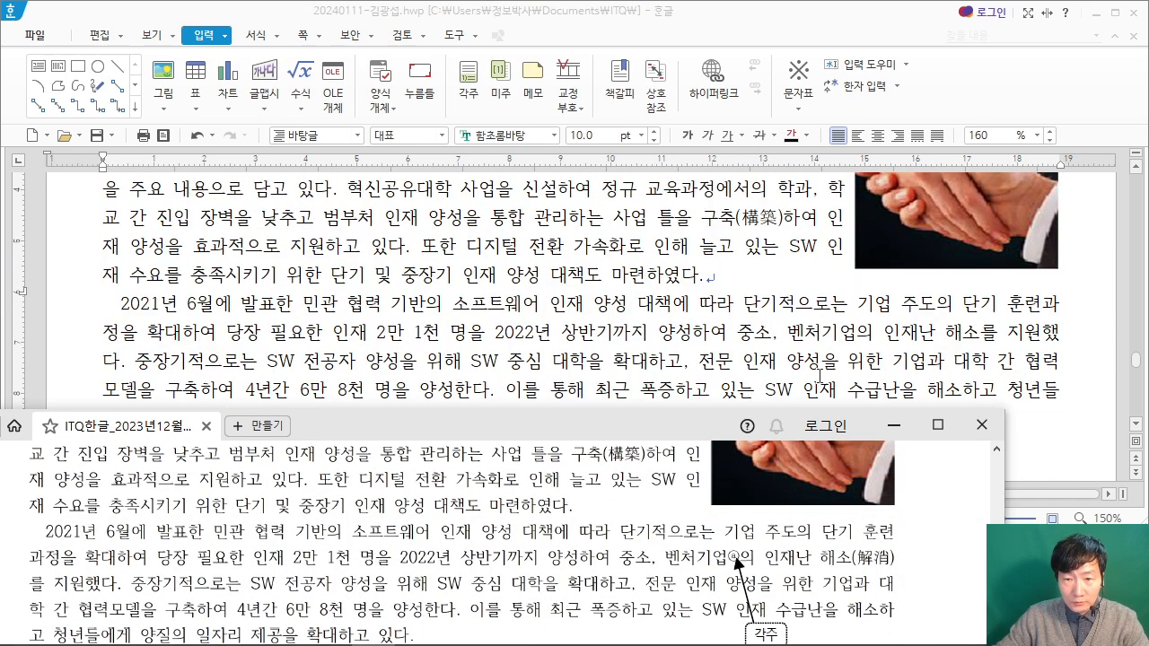
pyautogui.click(854, 333)
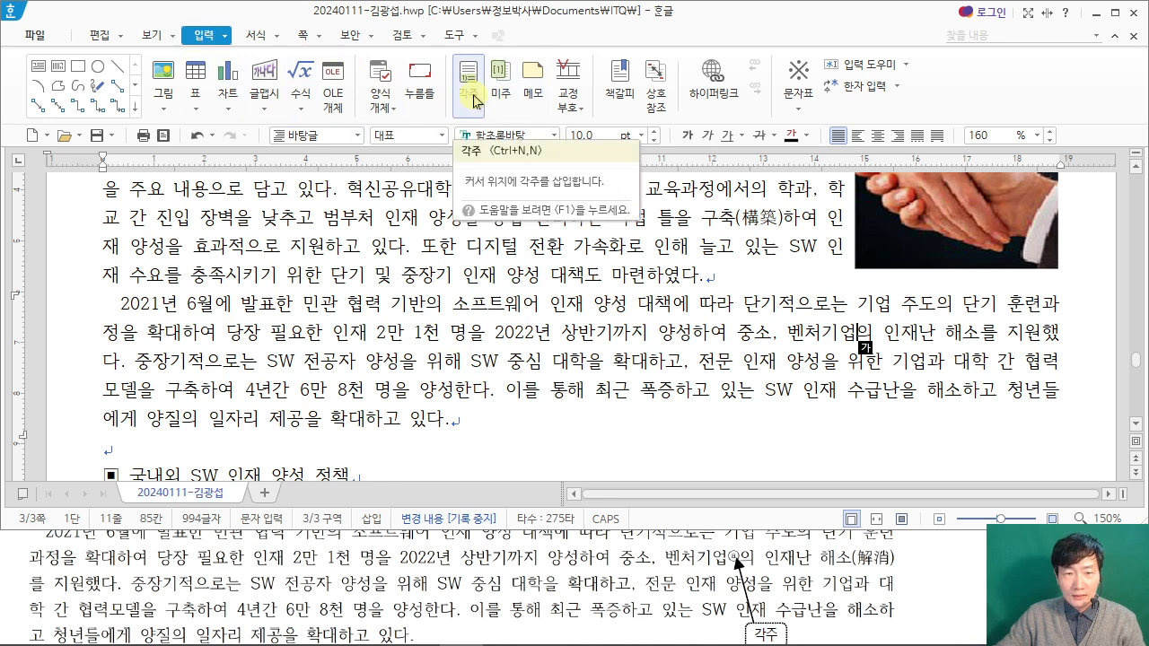
pyautogui.click(474, 100)
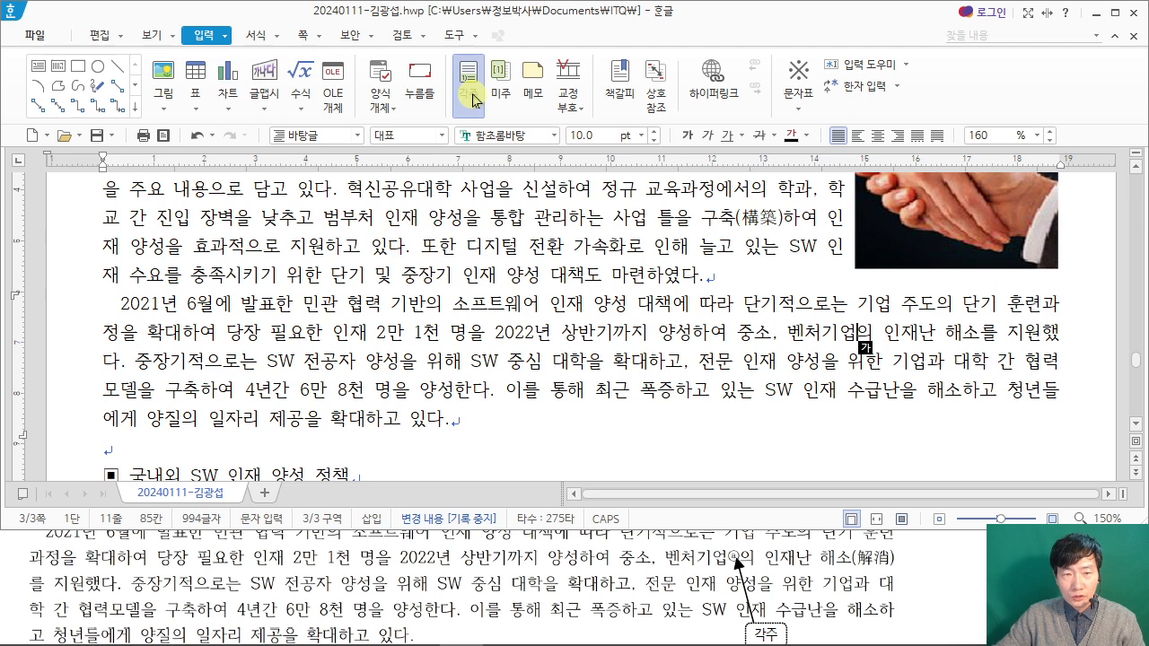
# Step: Enter the footnote text "고도의 전문 지식과 새로운 기술을 가지고 창조적, 모험적 경영을 전개하는 중소기업" from the exam PDF
pyautogui.click(472, 574)
pyautogui.scroll(-15, 467, 559)
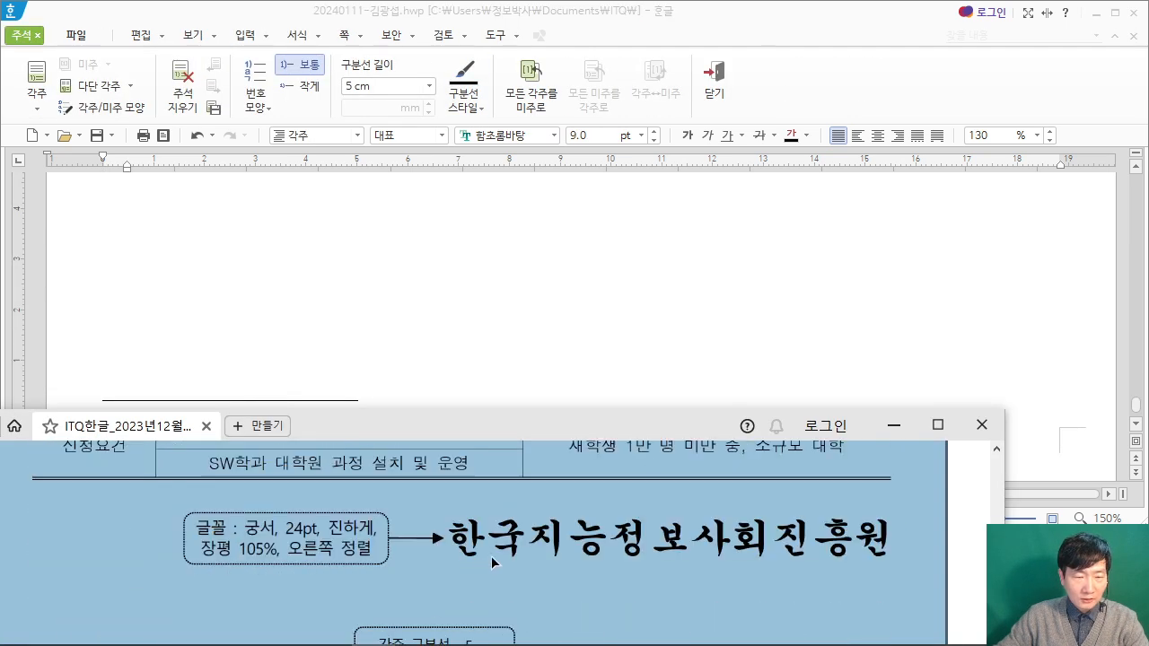
pyautogui.scroll(-1, 491, 560)
pyautogui.moveTo(462, 422); pyautogui.dragTo(490, 342)
pyautogui.click(350, 290)
pyautogui.click(143, 414)
pyautogui.write('고도의 ㅈ')
pyautogui.write('전문 지시')
pyautogui.write('식과 새로운 기술')
pyautogui.write('을 가지고 ')
pyautogui.write('창조거')
pyautogui.write('적')
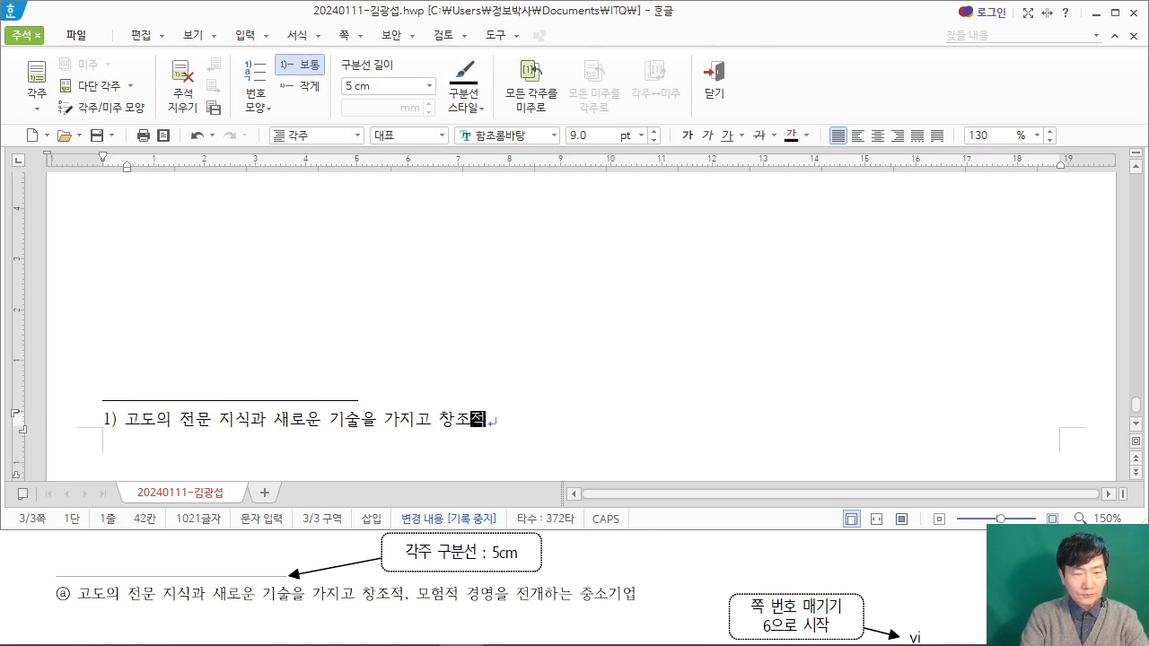
pyautogui.write(', 모험적 경영을 전개하는 중소기업')
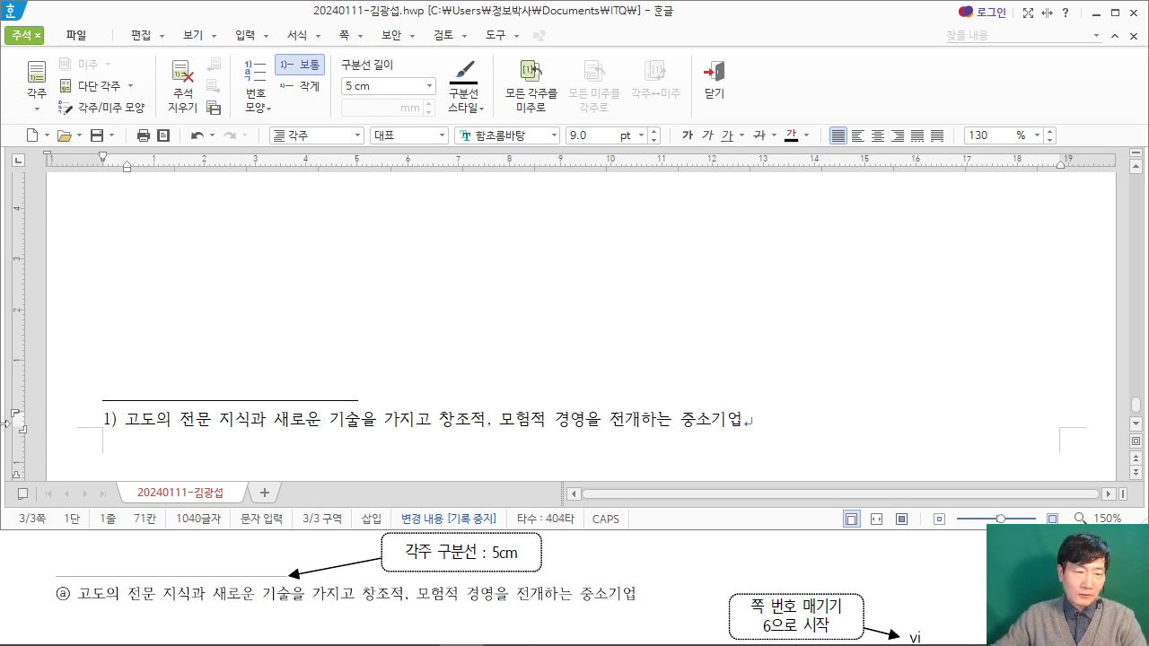
# Step: Change the footnote's 번호 모양 to ⓐ,ⓑ,ⓒ in 주석 모양 and apply it
pyautogui.click(127, 418)
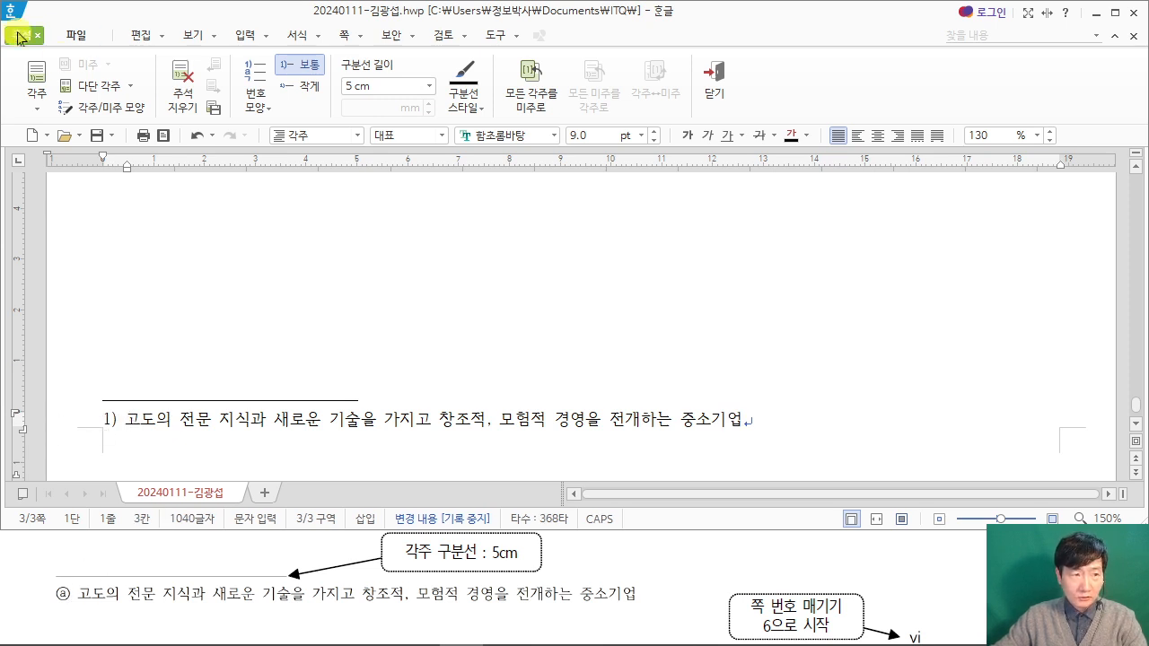
pyautogui.click(126, 114)
pyautogui.moveTo(408, 14); pyautogui.dragTo(523, 26)
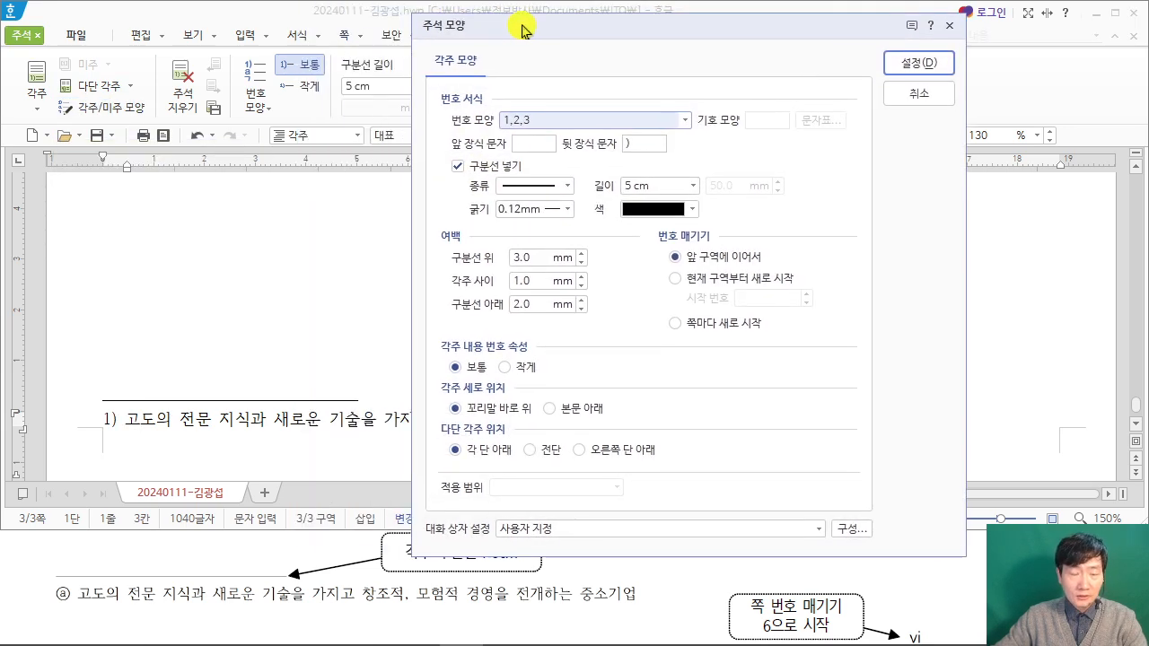
pyautogui.click(685, 125)
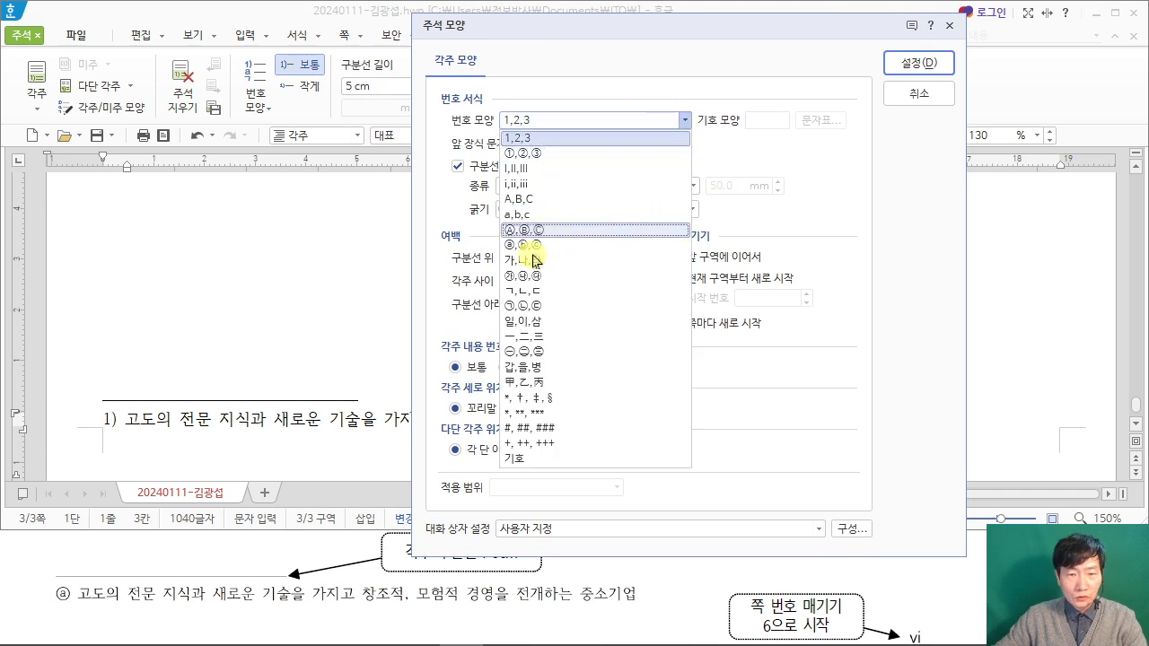
pyautogui.click(531, 245)
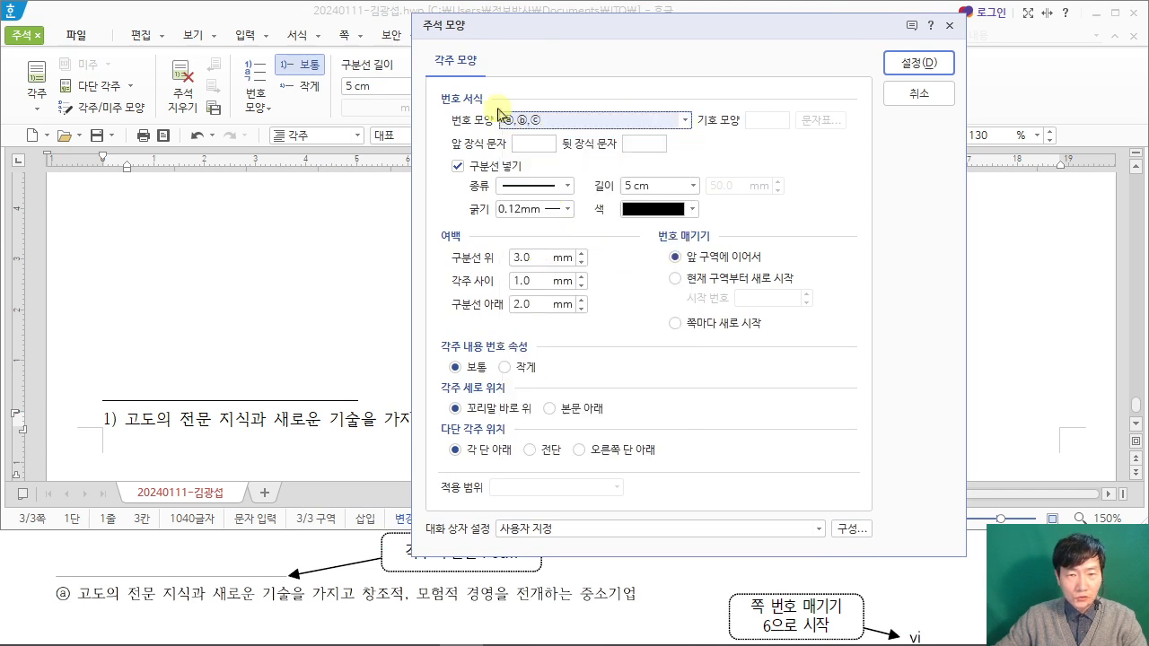
pyautogui.click(933, 67)
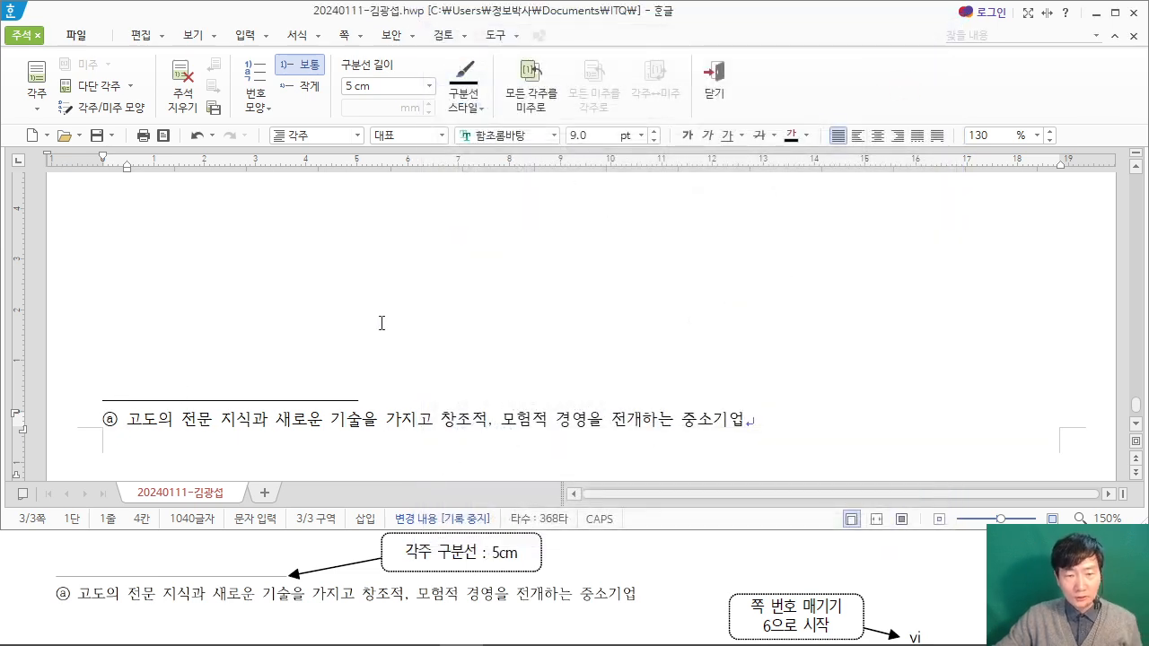
# Step: Leave the footnote area and return to the second paragraph of the body text
pyautogui.hotkey('shift', 'Escape')
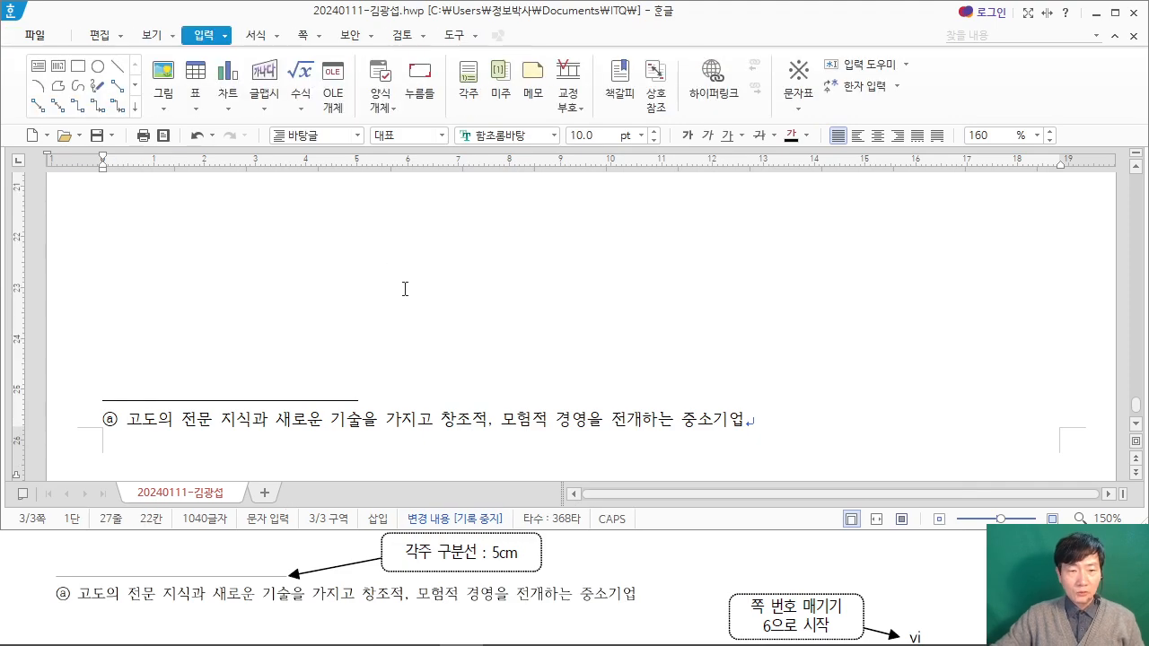
pyautogui.scroll(10, 405, 289)
pyautogui.scroll(4, 405, 289)
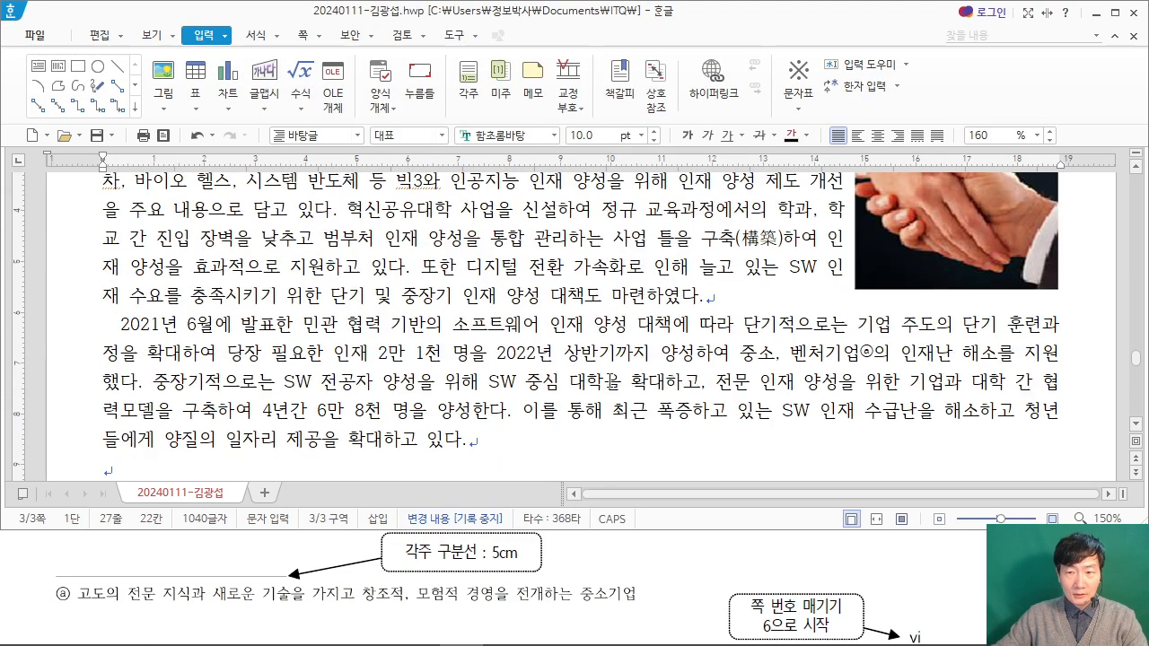
# Step: Convert 해소 in the second paragraph to 해소(解消) in the 한글(漢字) format, as shown in the exam PDF
pyautogui.click(907, 566)
pyautogui.scroll(3, 909, 562)
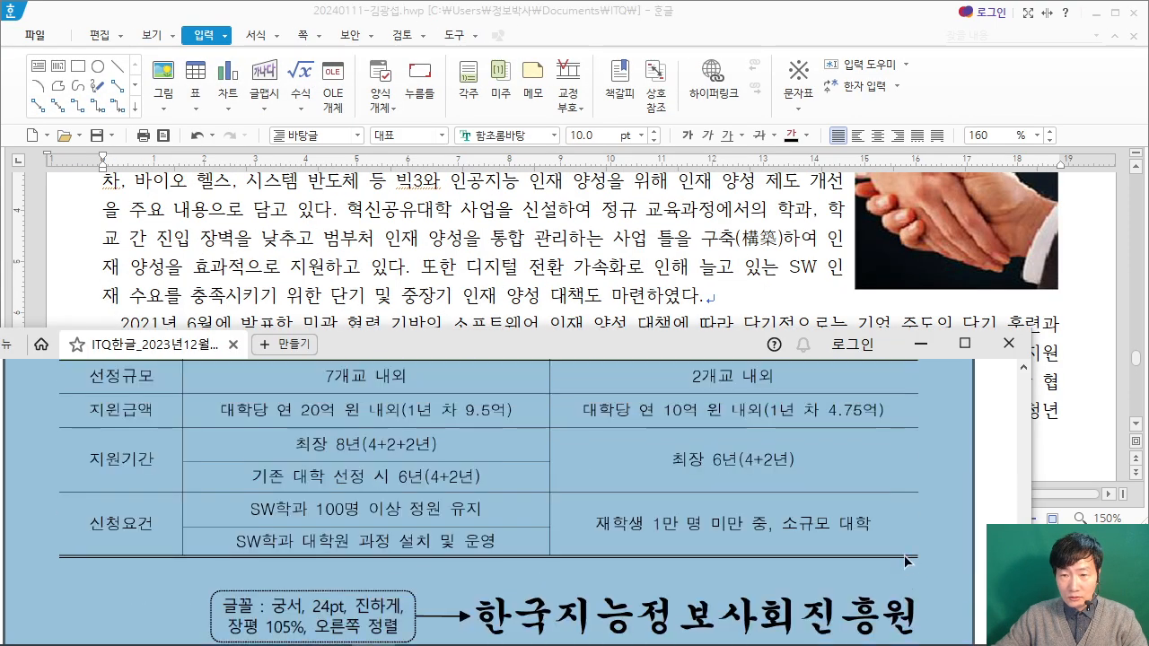
pyautogui.click(988, 514)
pyautogui.scroll(10, 978, 503)
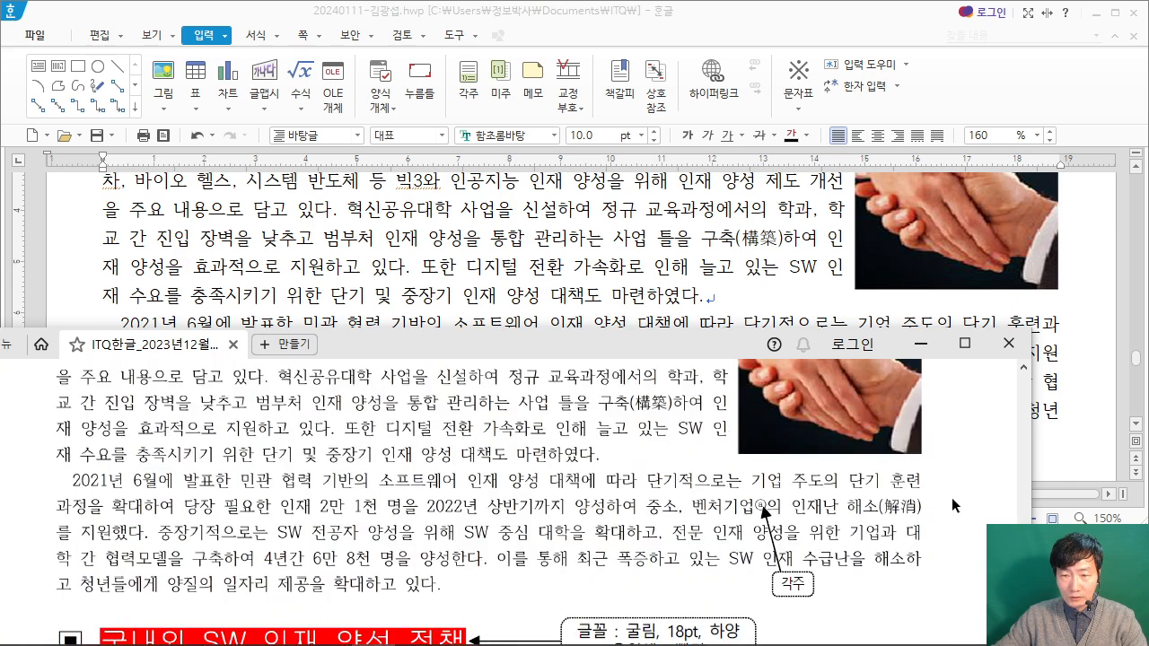
pyautogui.click(1032, 366)
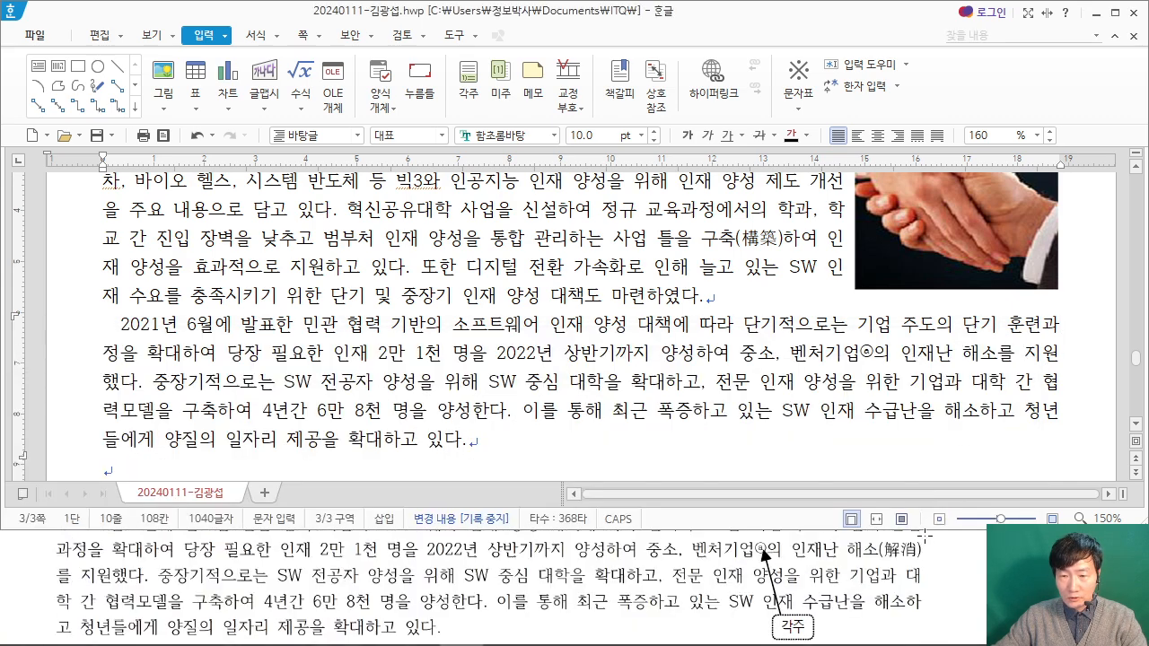
pyautogui.moveTo(962, 352); pyautogui.dragTo(990, 352)
pyautogui.press('F9')
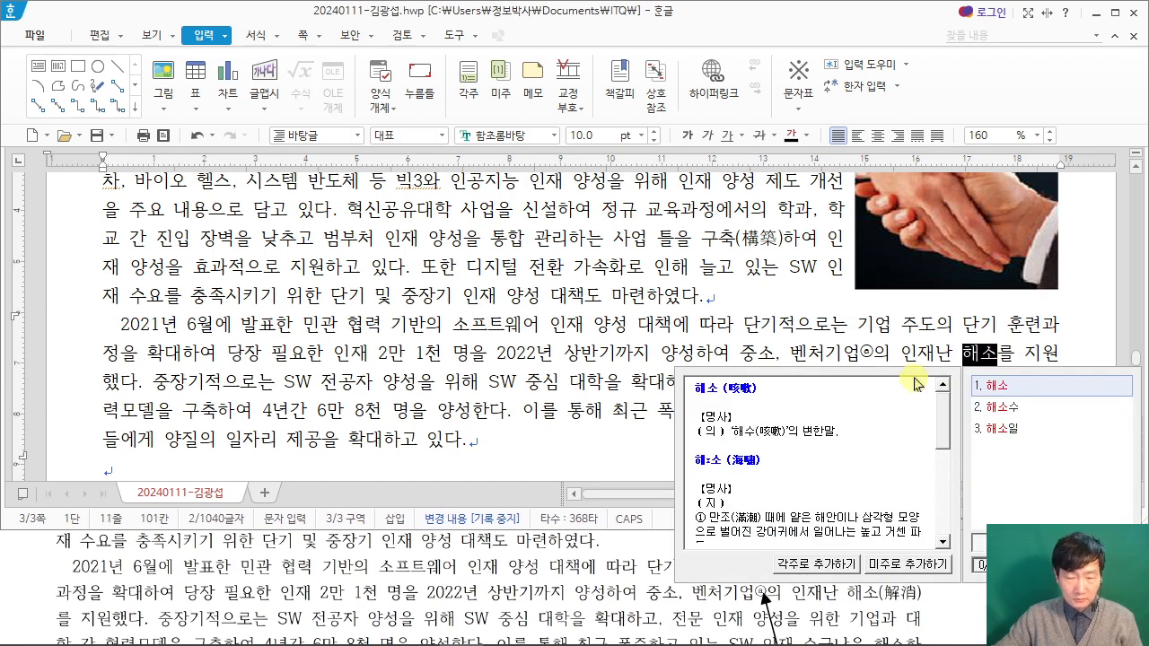
pyautogui.press('F9')
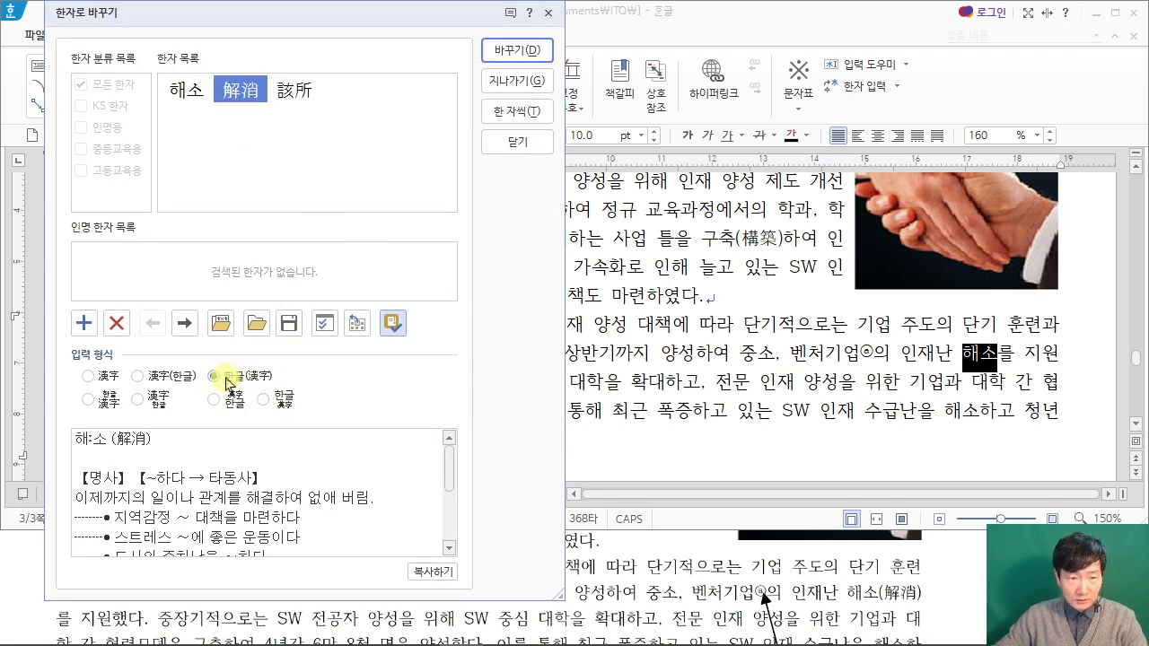
pyautogui.click(528, 56)
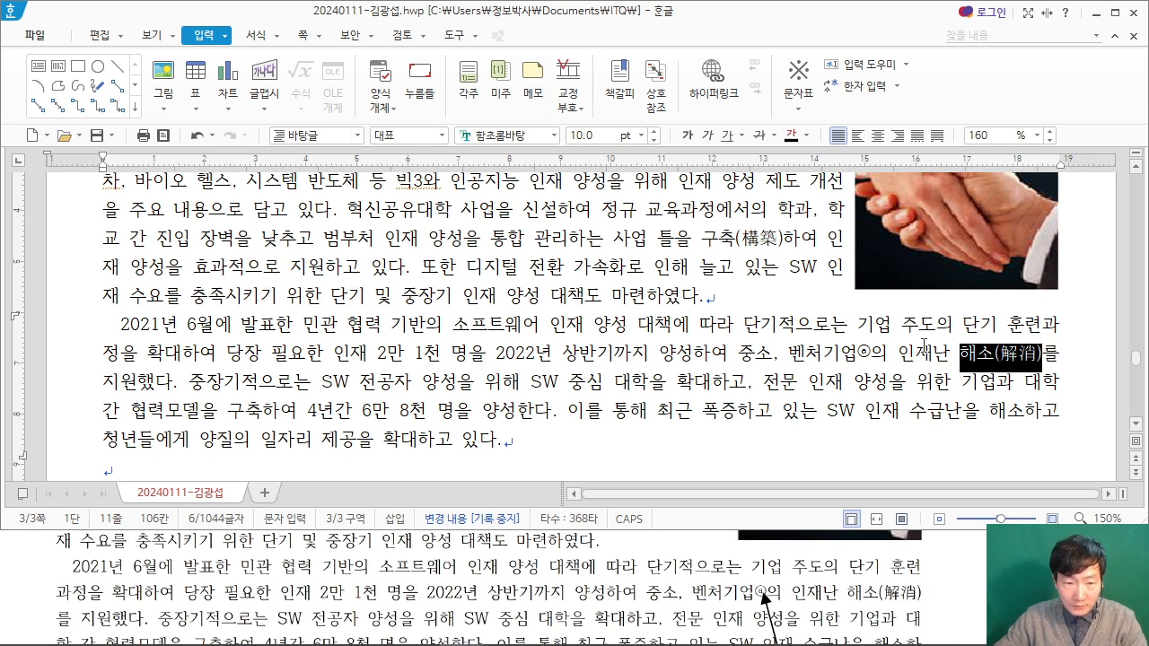
pyautogui.click(1038, 325)
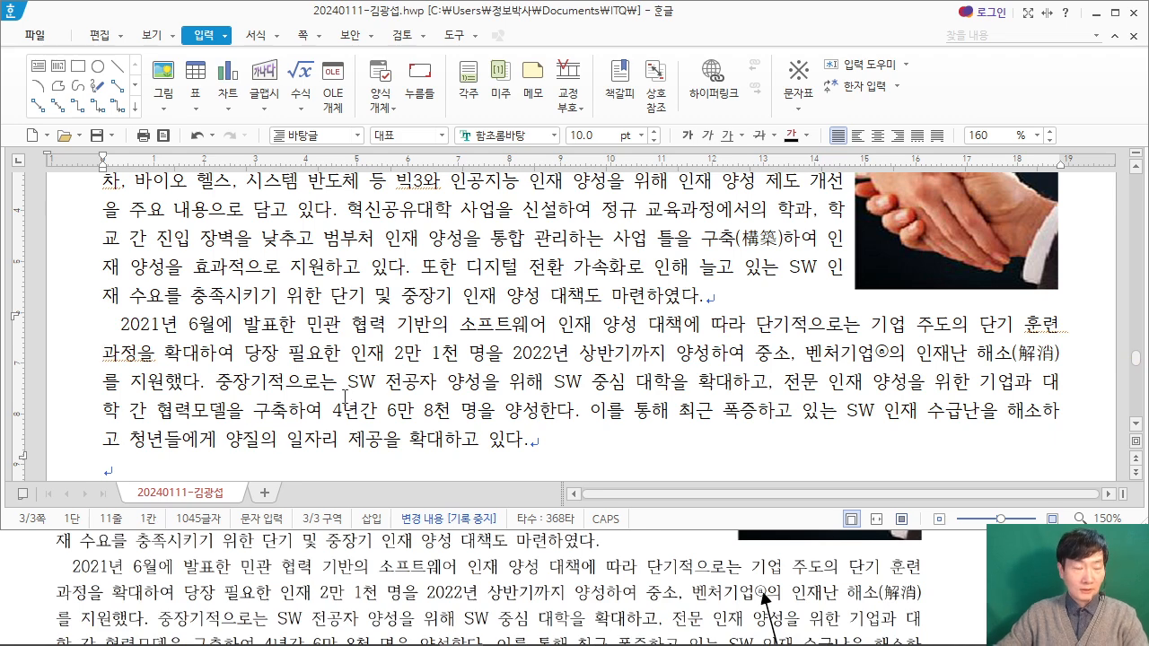
# Step: Format the whole heading line ▣ 국내외 SW 인재 양성 정책 in 굴림, 18 pt, following the exam PDF
pyautogui.scroll(3, 725, 395)
pyautogui.scroll(-1, 377, 328)
pyautogui.scroll(-4, 377, 329)
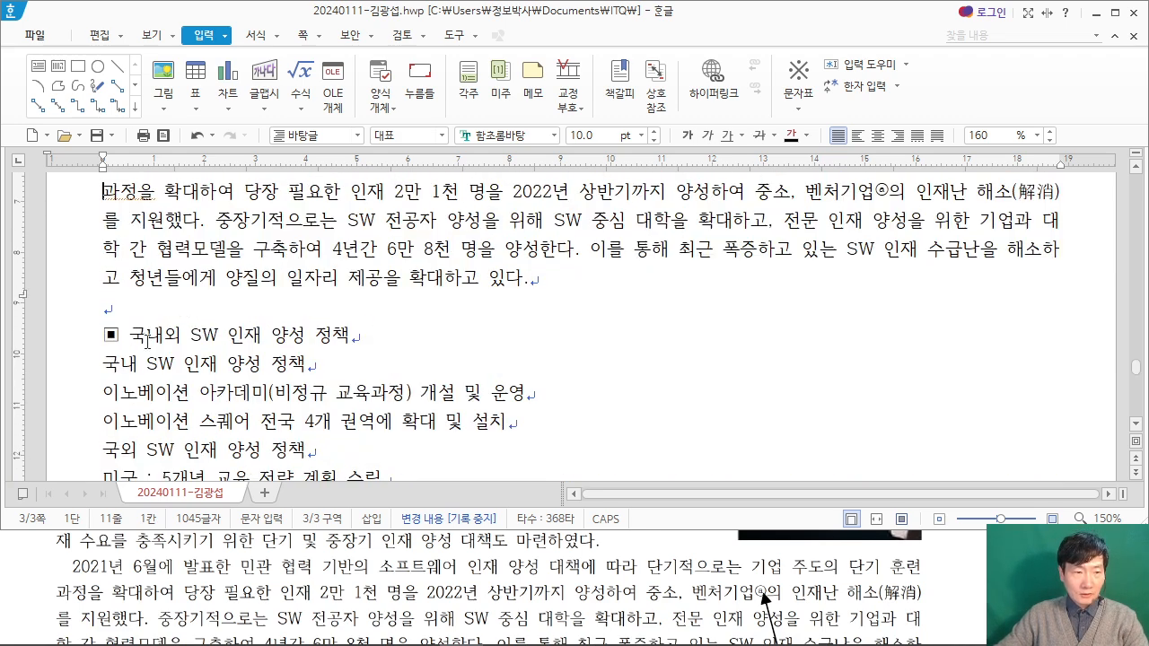
pyautogui.scroll(-1, 148, 341)
pyautogui.moveTo(98, 256); pyautogui.dragTo(370, 254)
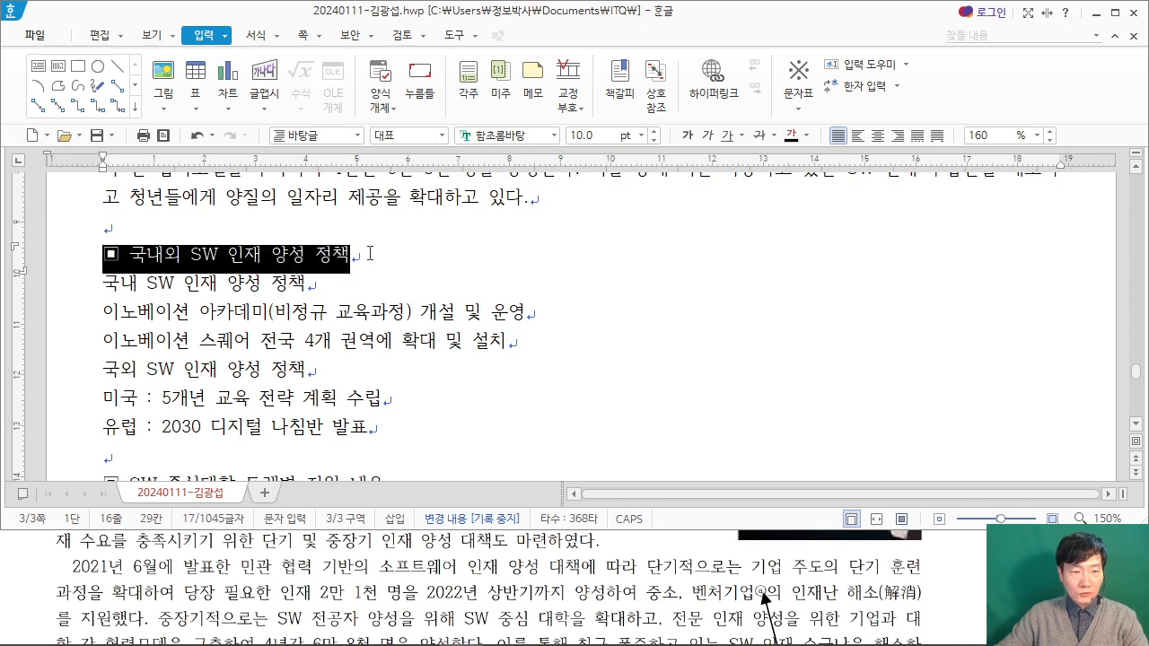
pyautogui.click(943, 563)
pyautogui.scroll(-5, 941, 559)
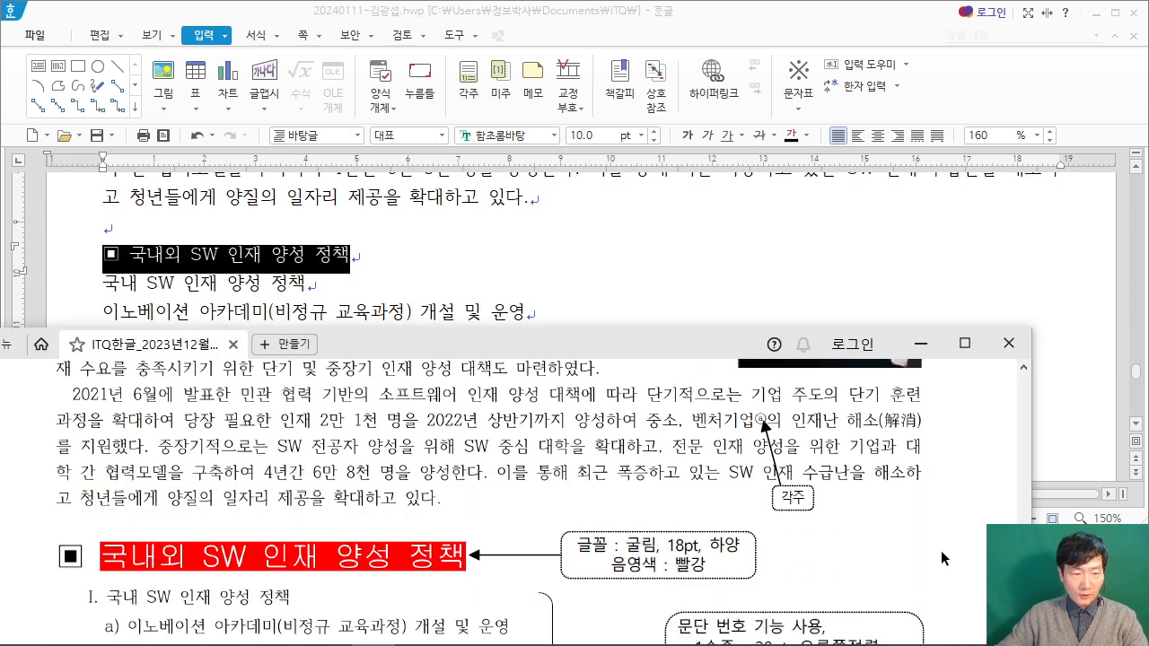
pyautogui.moveTo(101, 256); pyautogui.dragTo(371, 254)
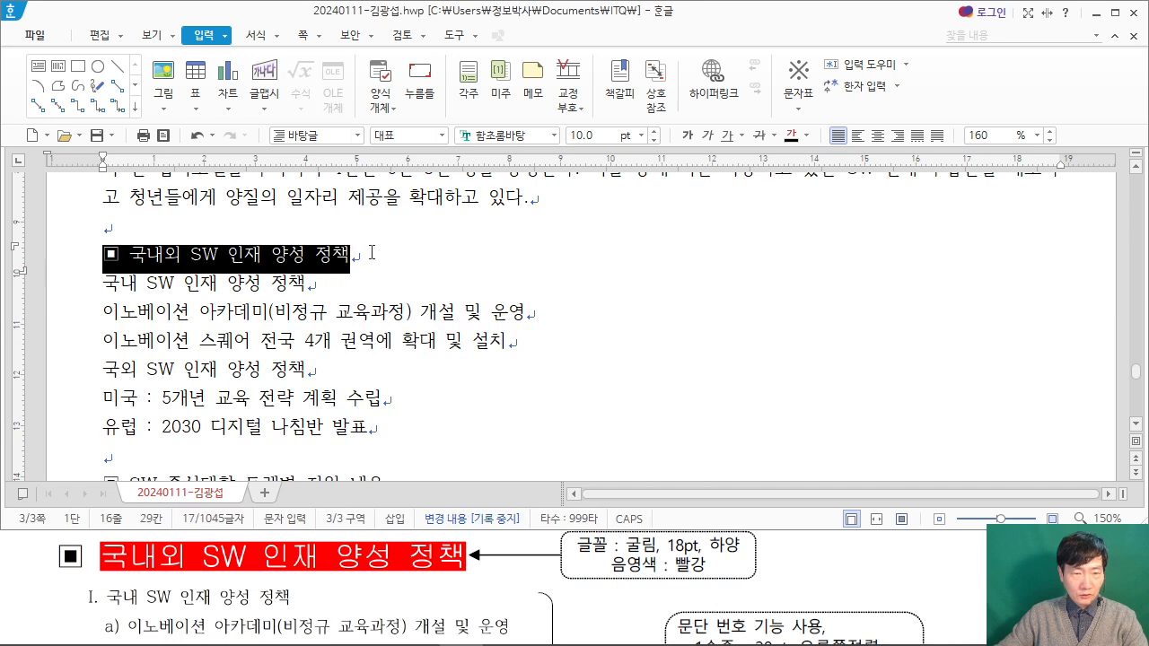
pyautogui.click(499, 136)
pyautogui.write('굴')
pyautogui.press('Tab')
pyautogui.write('18')
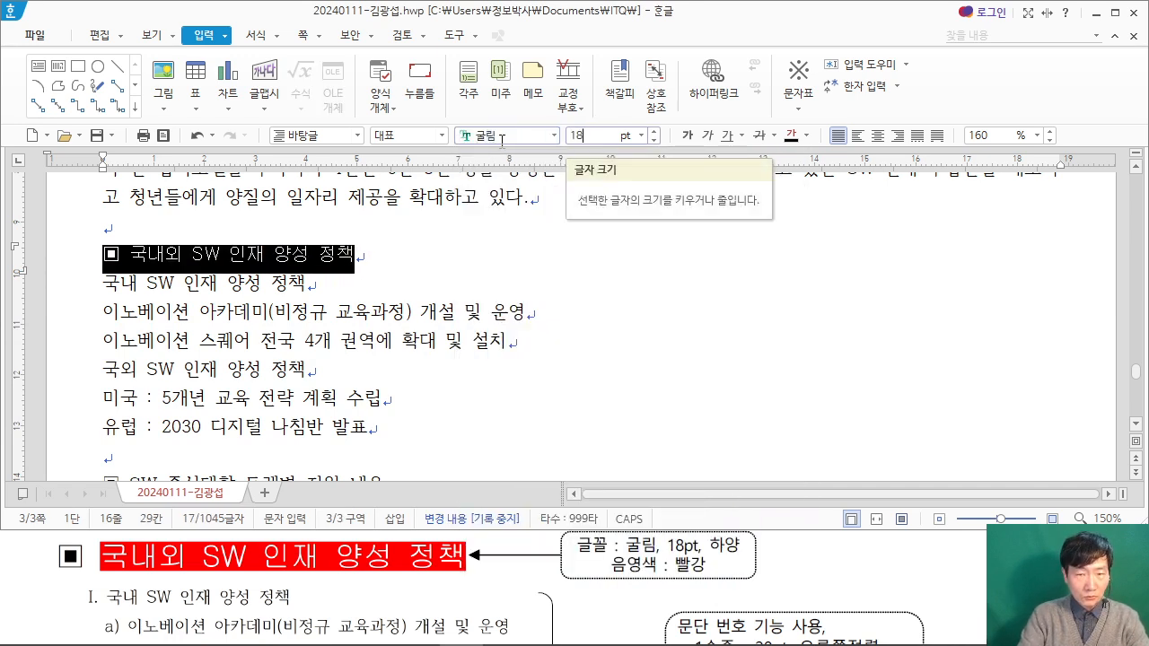
pyautogui.press('Return')
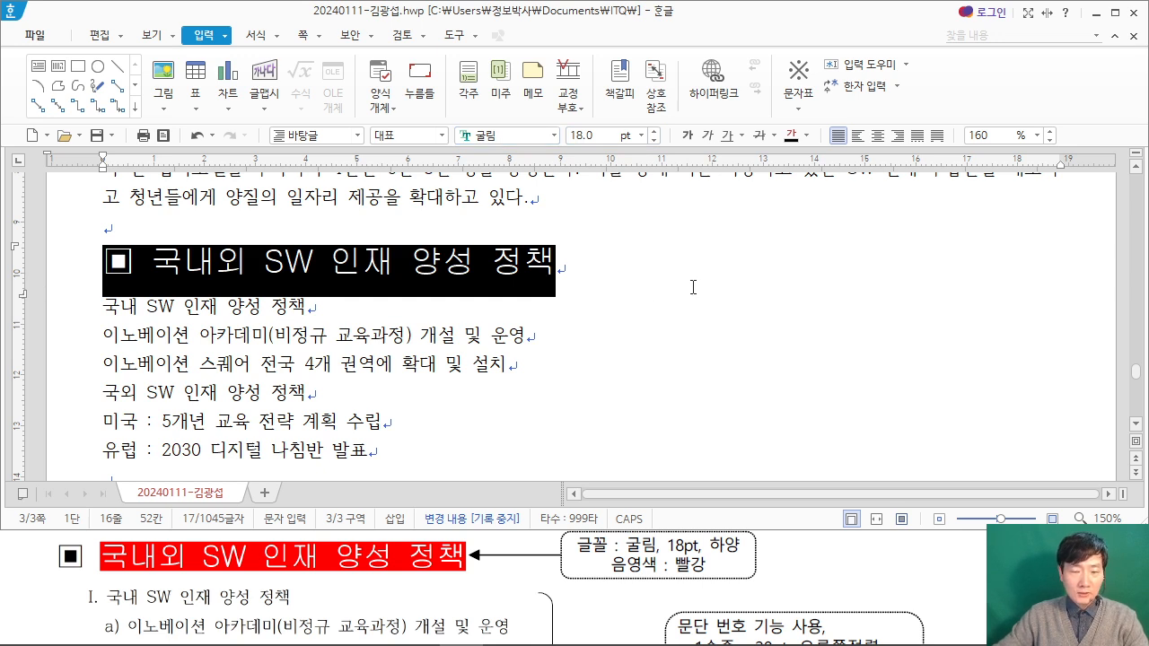
pyautogui.click(693, 288)
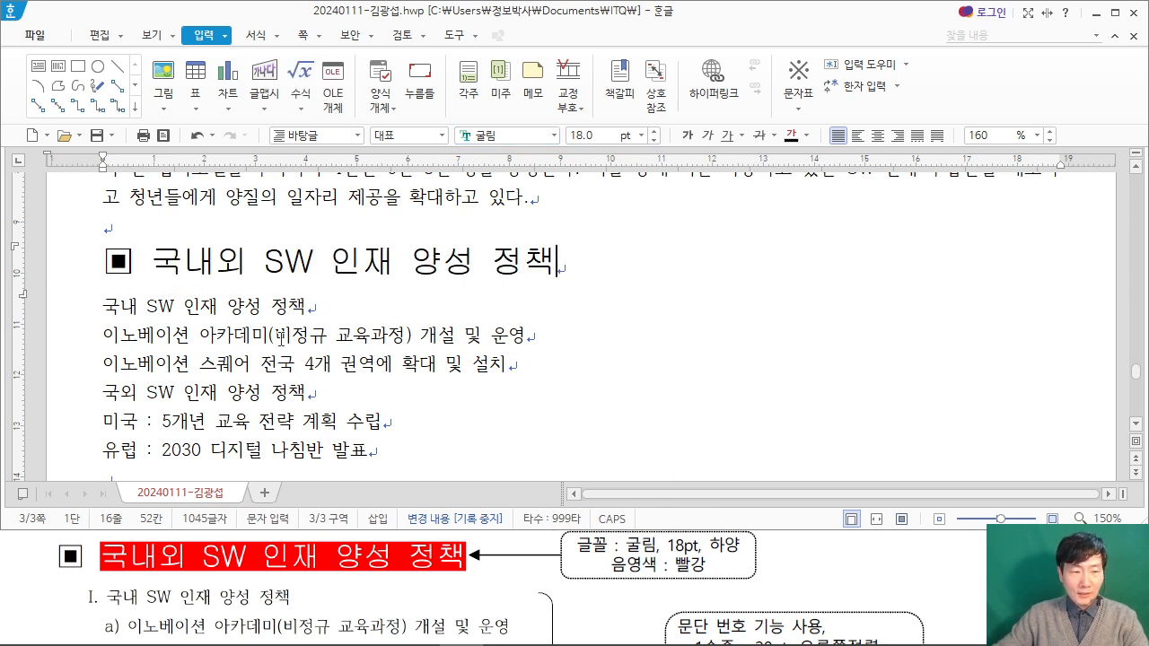
# Step: Give the heading text 국내외 SW 인재 양성 정책, without its ▣ symbol, white characters and red shading in 글자 모양
pyautogui.moveTo(155, 263); pyautogui.dragTo(544, 261)
pyautogui.rightClick(506, 274)
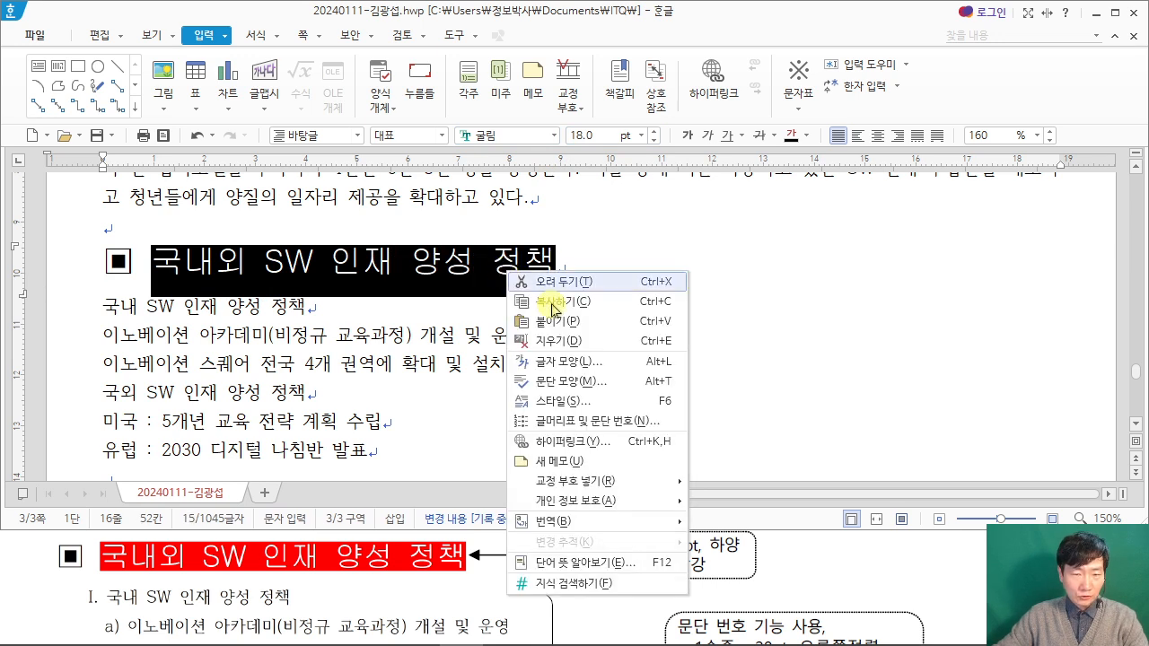
pyautogui.click(606, 368)
pyautogui.moveTo(529, 57); pyautogui.dragTo(765, 61)
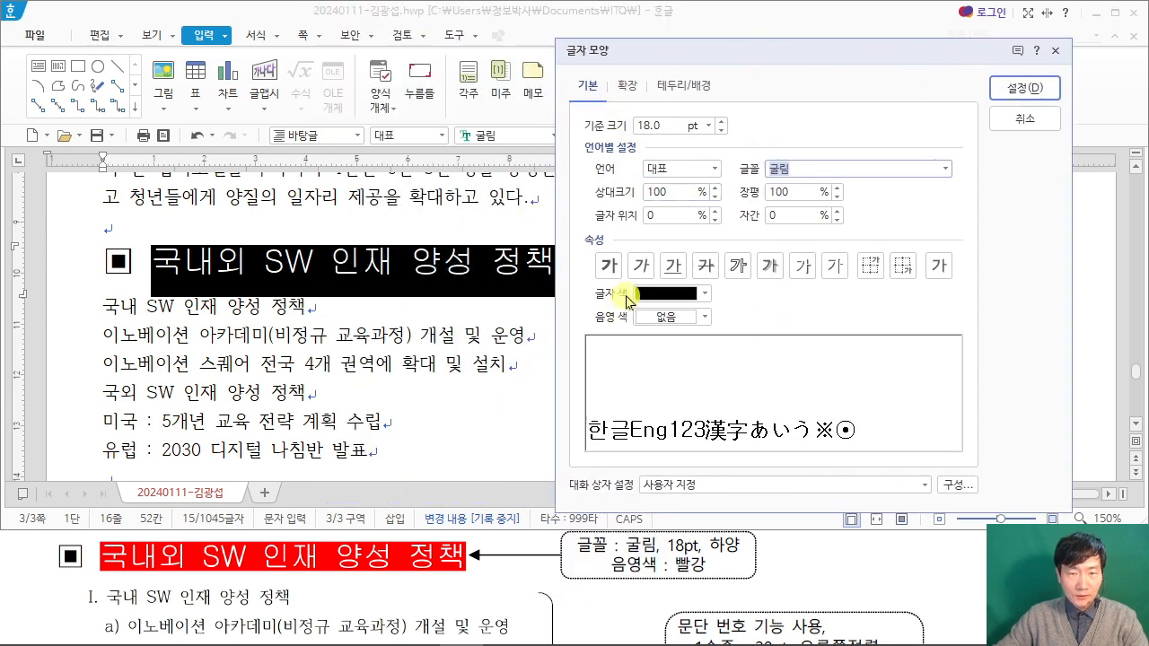
pyautogui.click(711, 293)
pyautogui.click(647, 352)
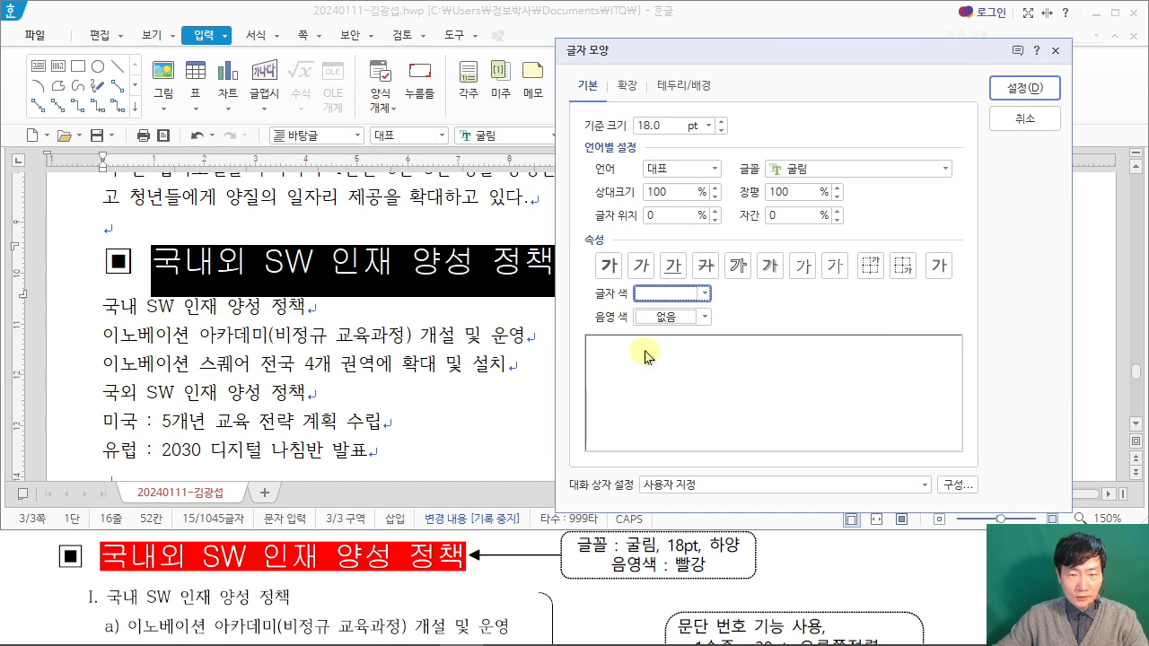
pyautogui.click(687, 319)
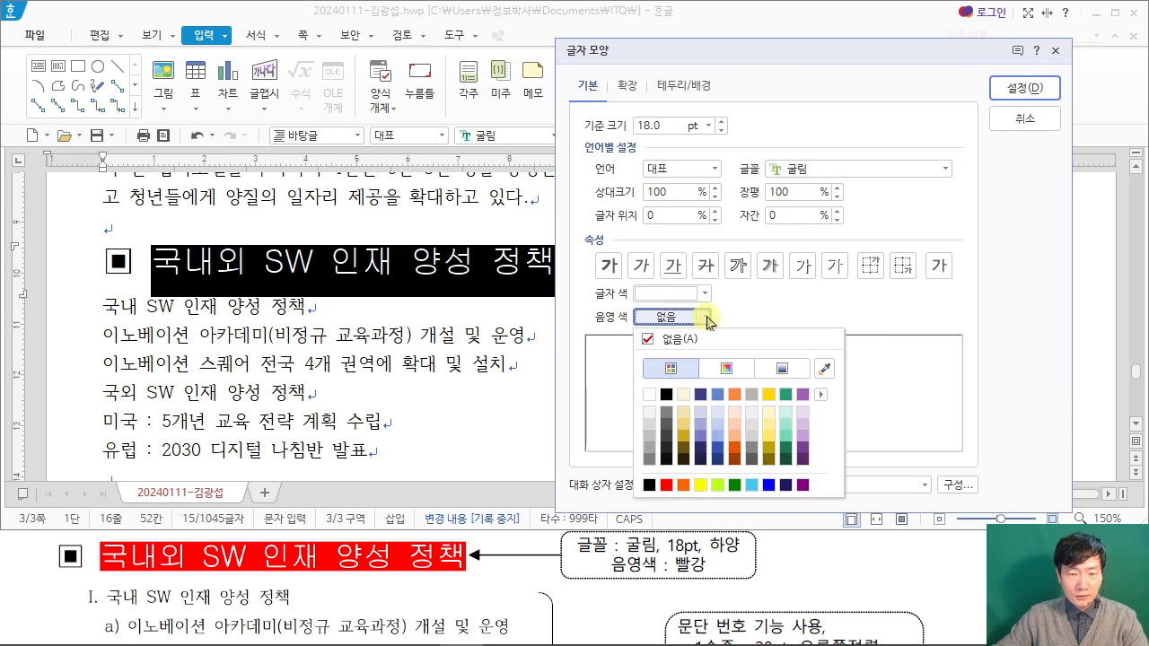
pyautogui.click(666, 486)
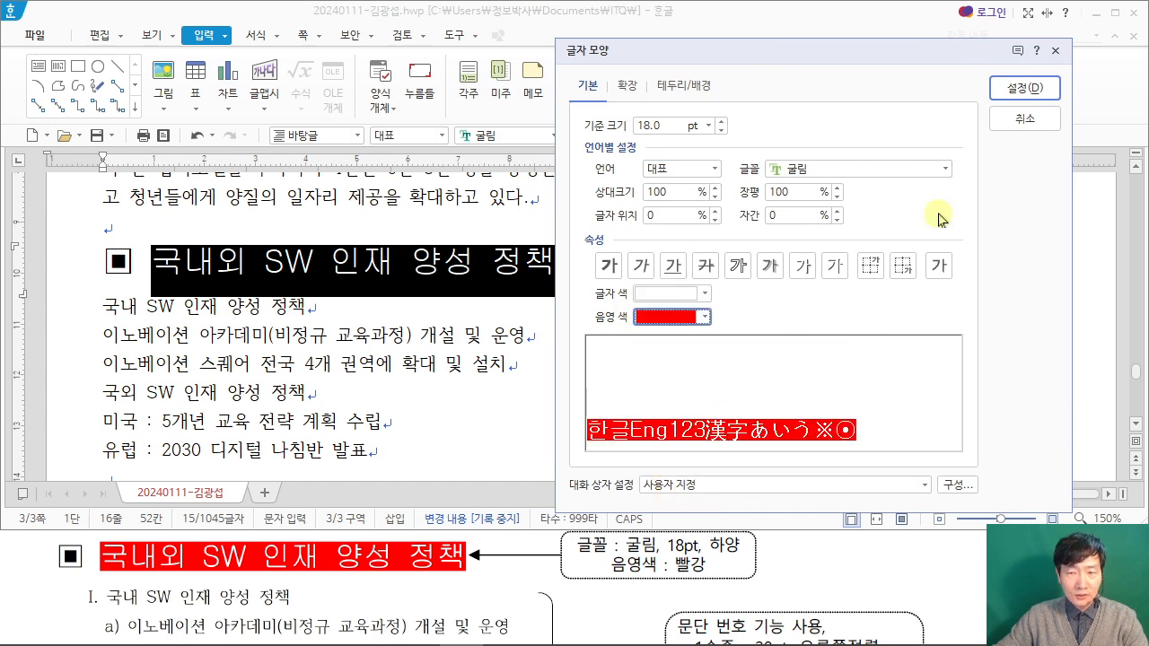
pyautogui.click(1023, 88)
pyautogui.click(416, 315)
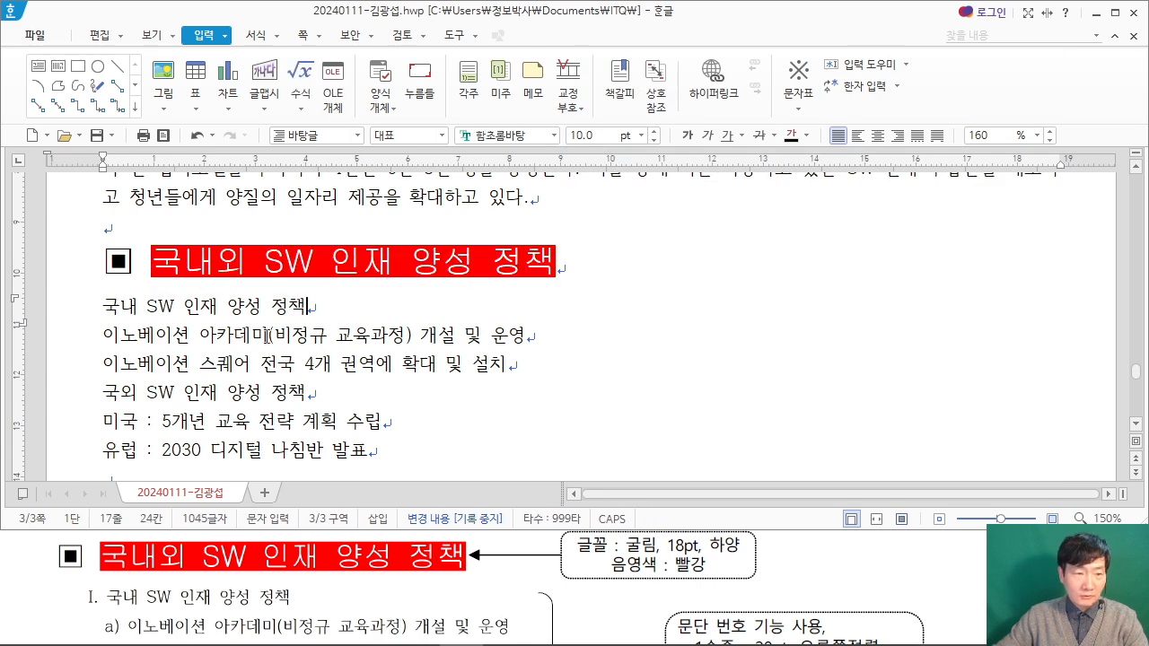
# Step: Choose the I. A. 1. i) paragraph numbering style for the six lines from 국내 SW 인재 양성 정책 to 유럽 : 2030 디지털 나침반 발표
pyautogui.scroll(-2, 105, 306)
pyautogui.moveTo(104, 225); pyautogui.dragTo(389, 363)
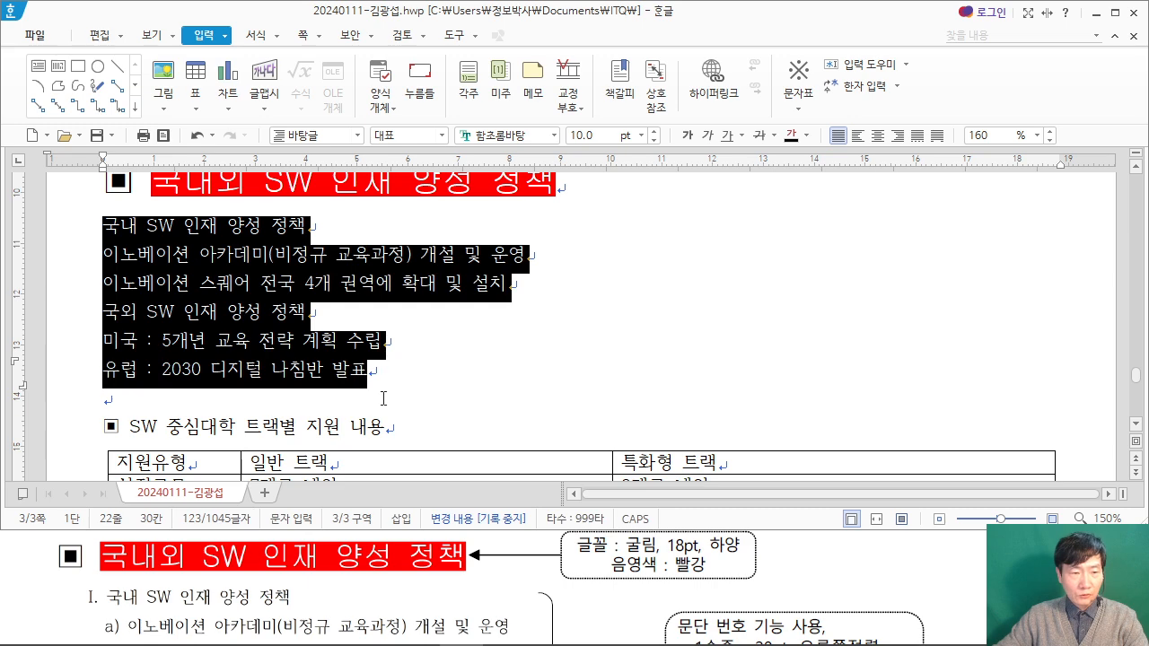
pyautogui.click(962, 576)
pyautogui.scroll(-1, 939, 577)
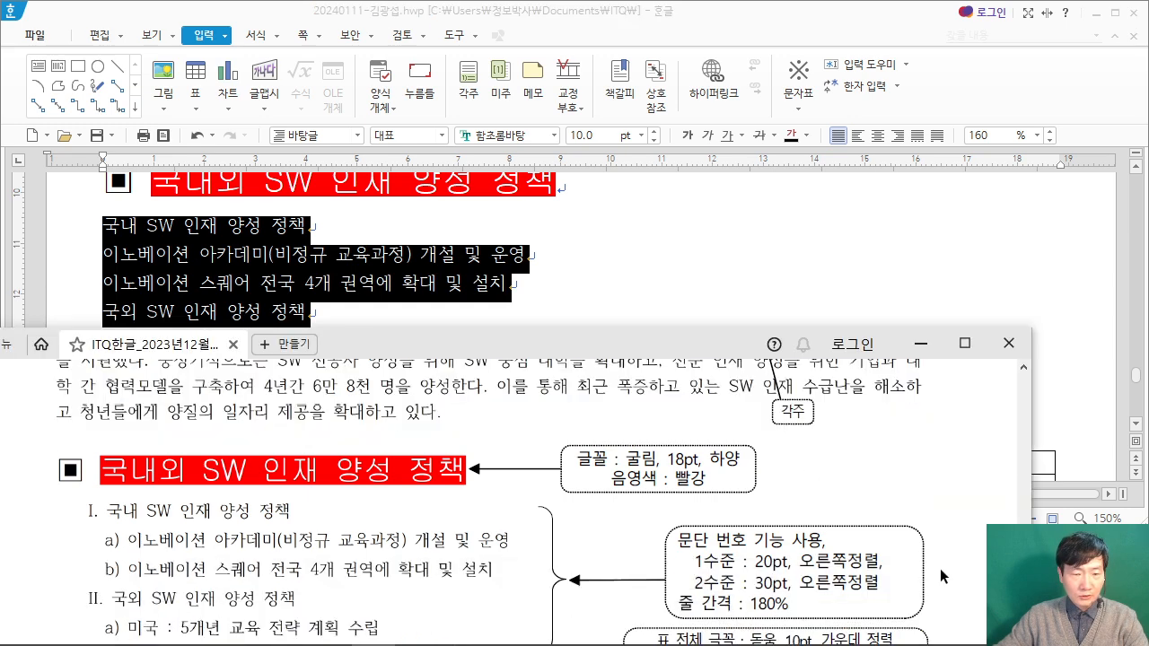
pyautogui.click(840, 21)
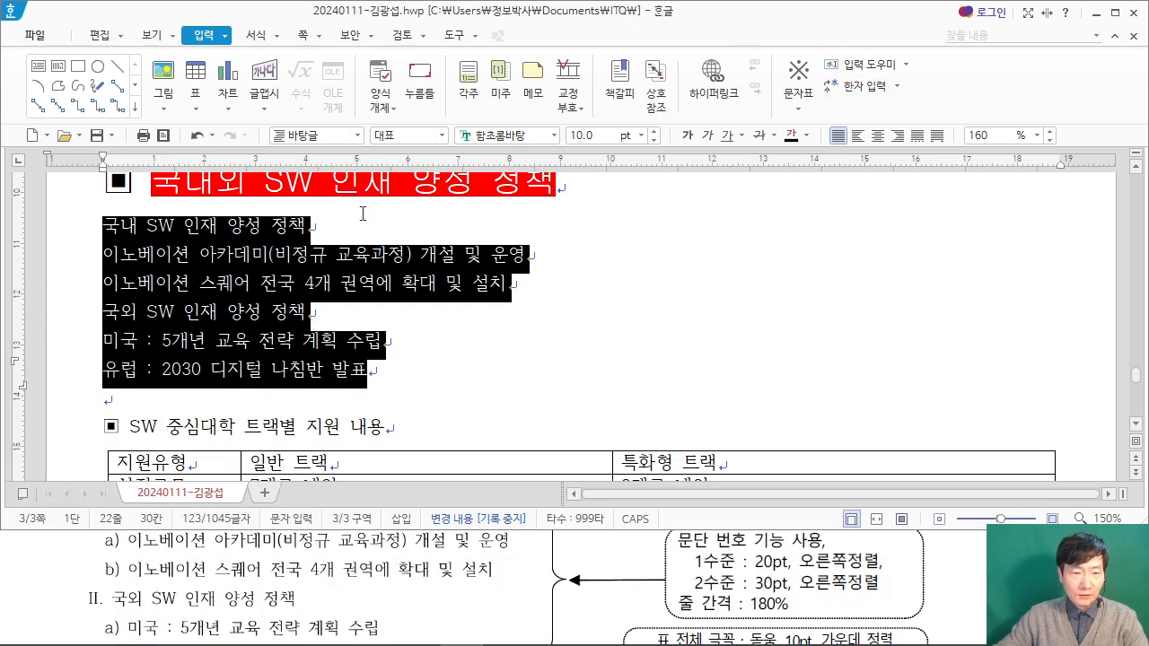
pyautogui.rightClick(294, 254)
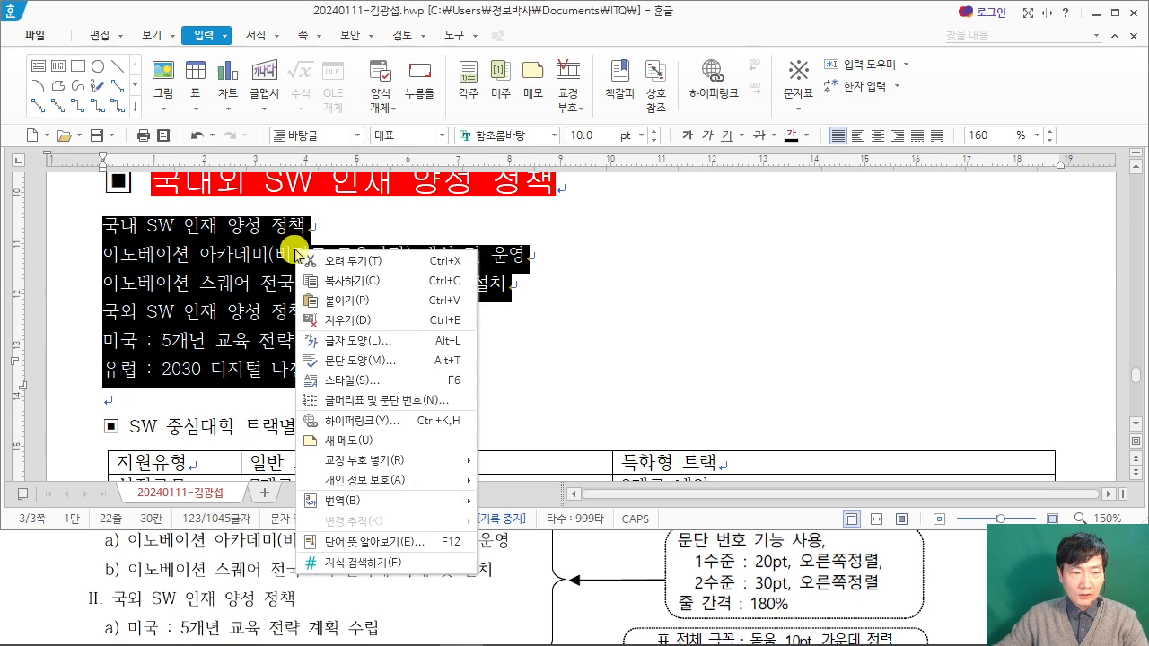
pyautogui.click(441, 408)
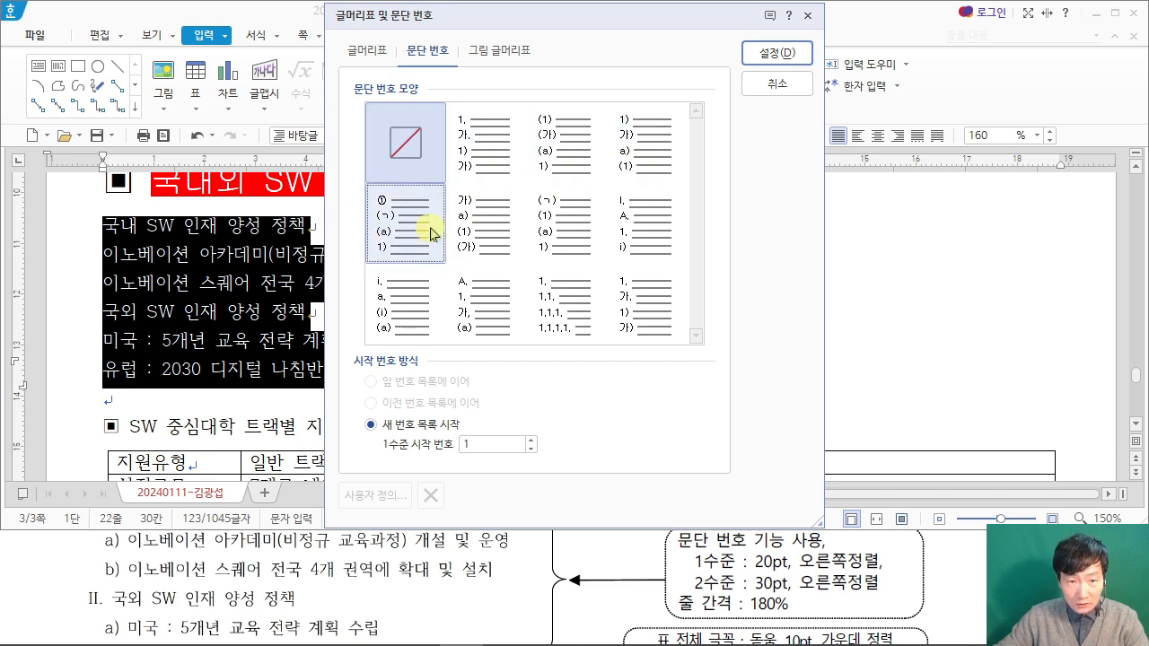
pyautogui.click(643, 224)
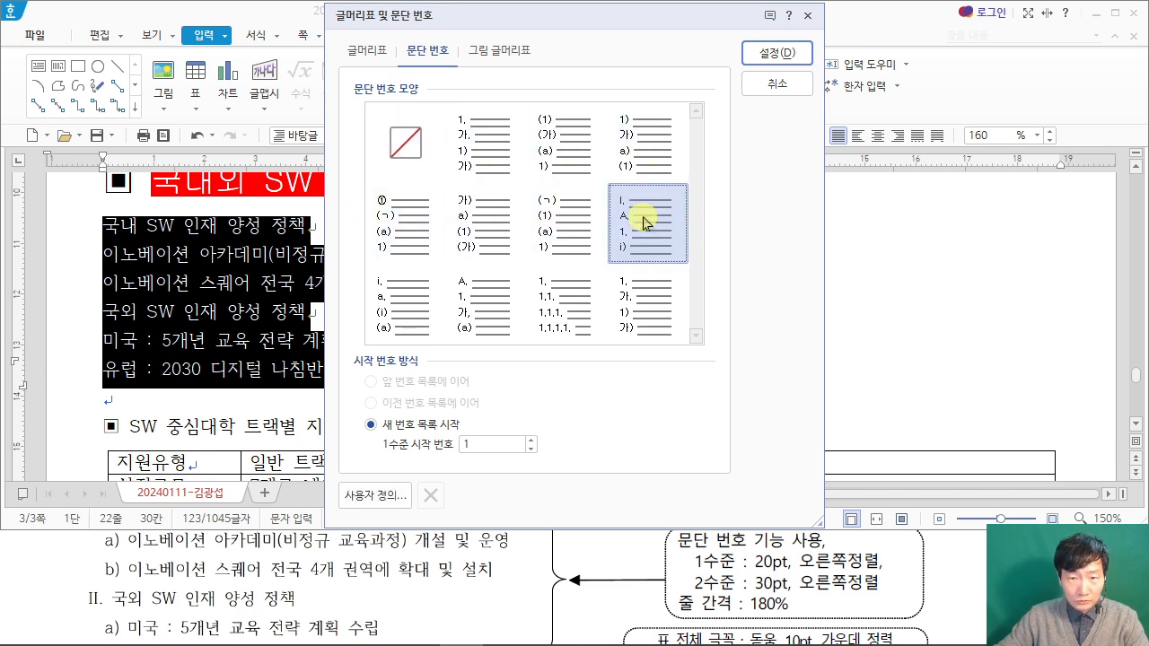
# Step: Customize level 1 of the numbering with a 너비 조정 of 20 pt and 오른쪽 alignment, as the exam PDF specifies
pyautogui.click(373, 501)
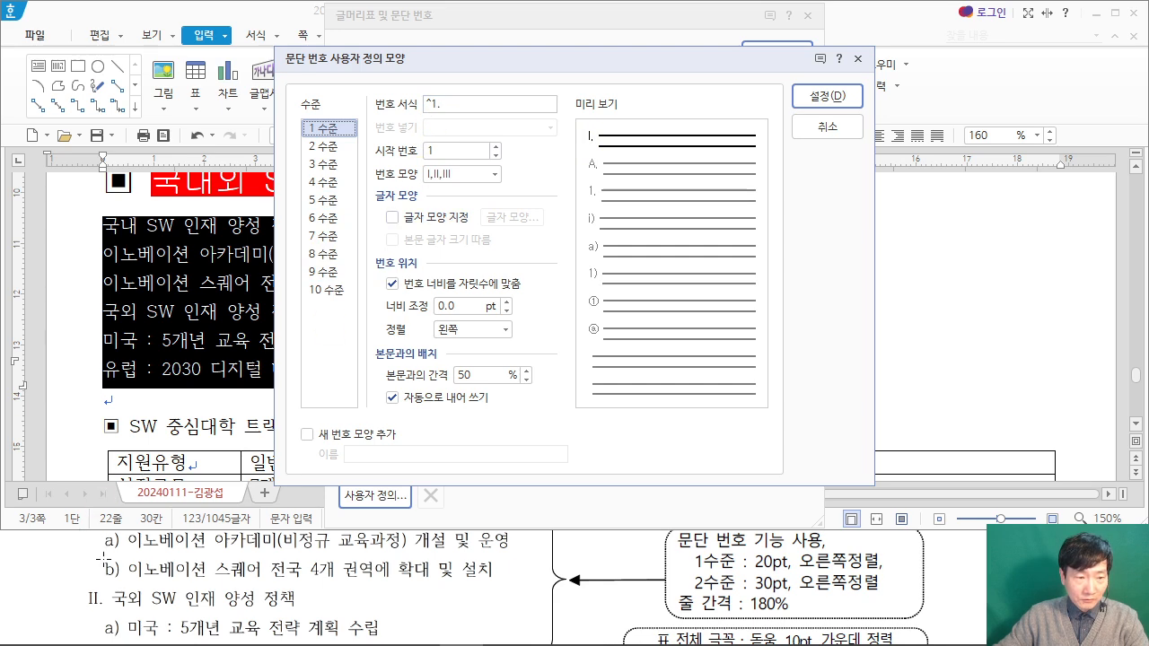
pyautogui.click(51, 559)
pyautogui.scroll(1, 50, 558)
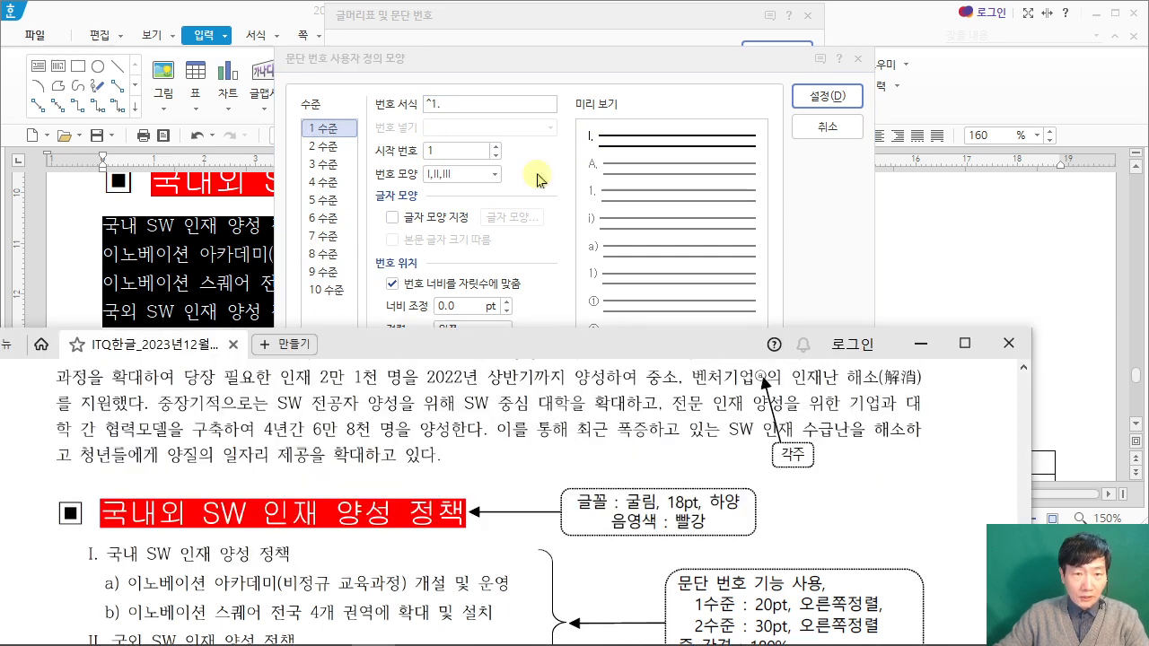
pyautogui.click(629, 67)
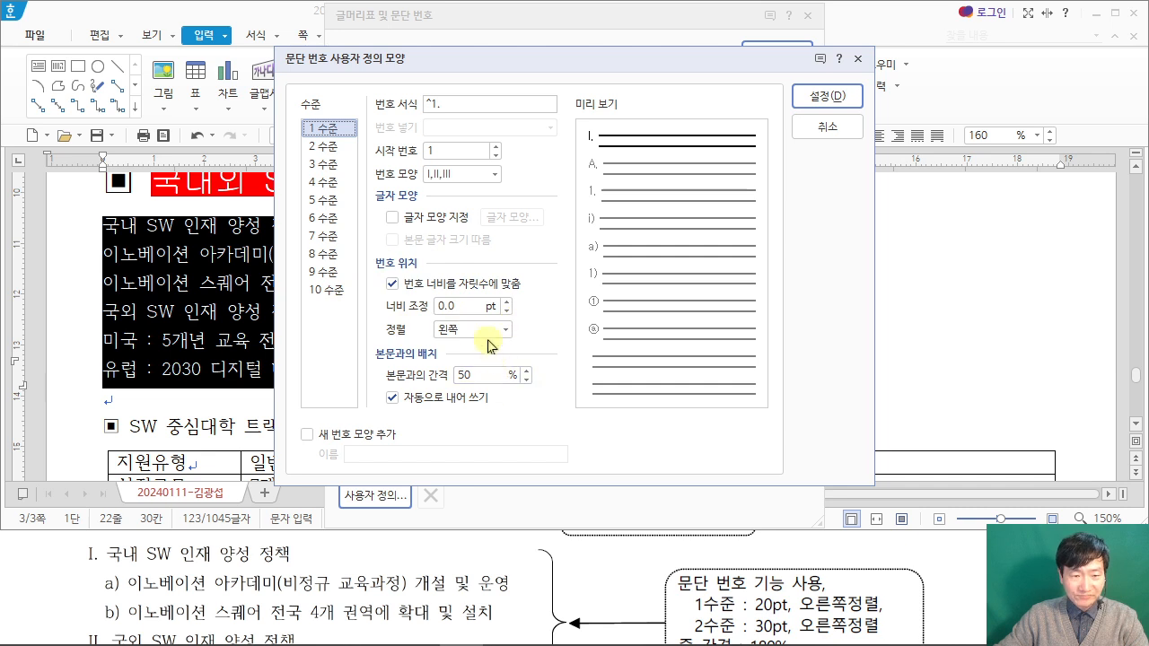
pyautogui.moveTo(454, 306); pyautogui.dragTo(418, 307)
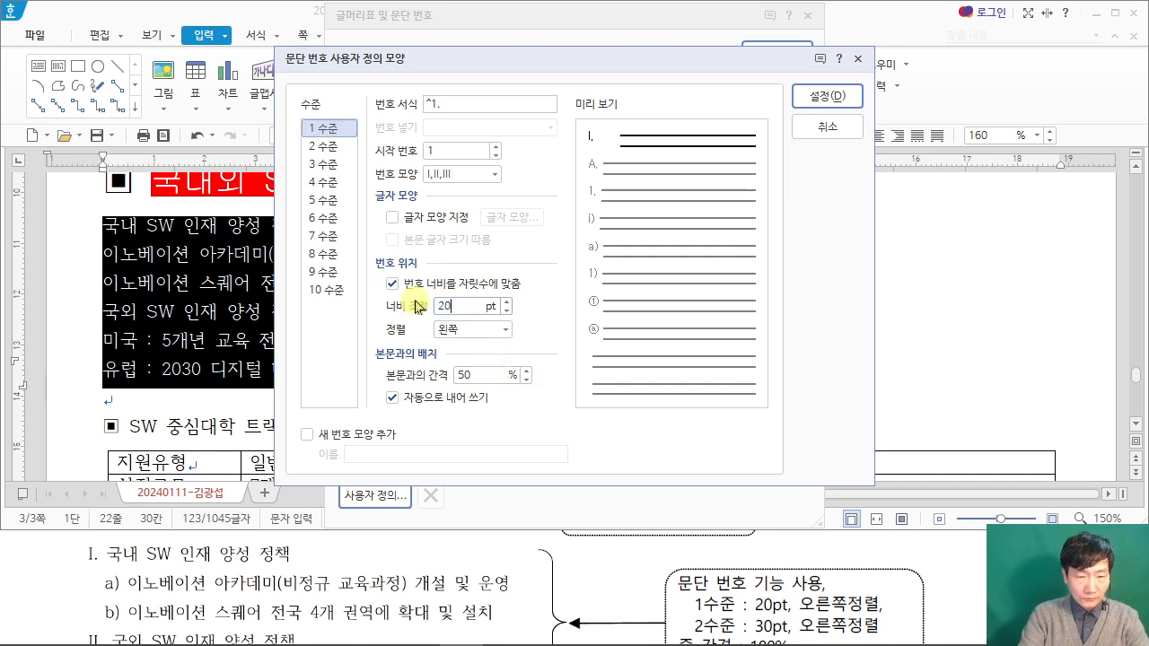
pyautogui.click(507, 331)
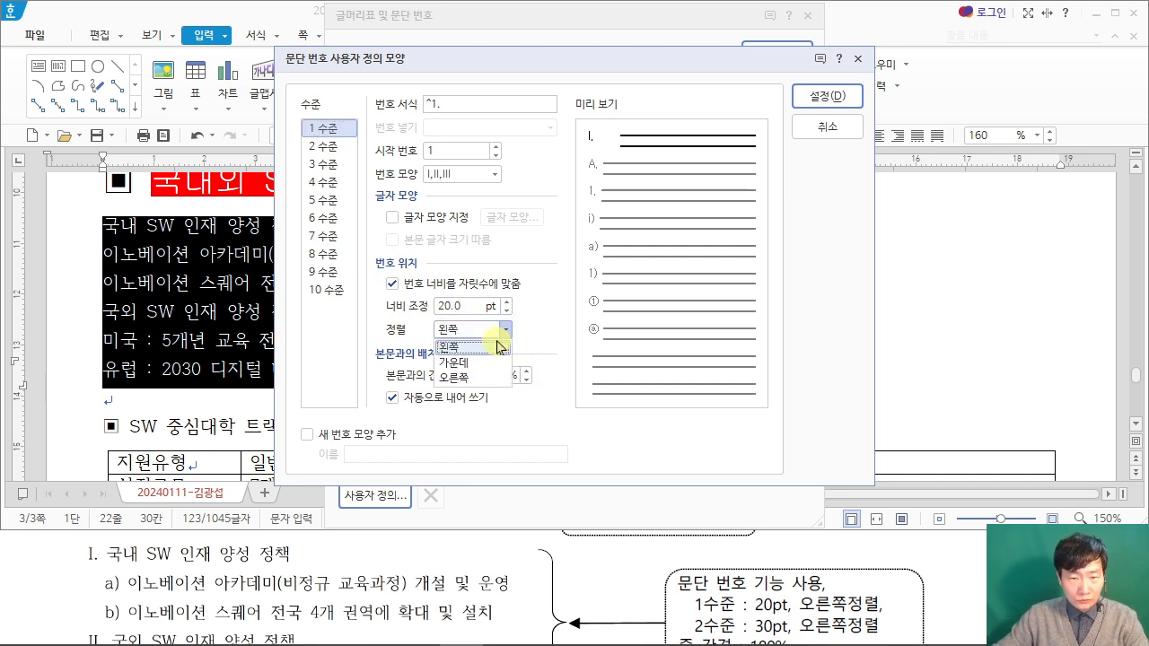
pyautogui.click(499, 364)
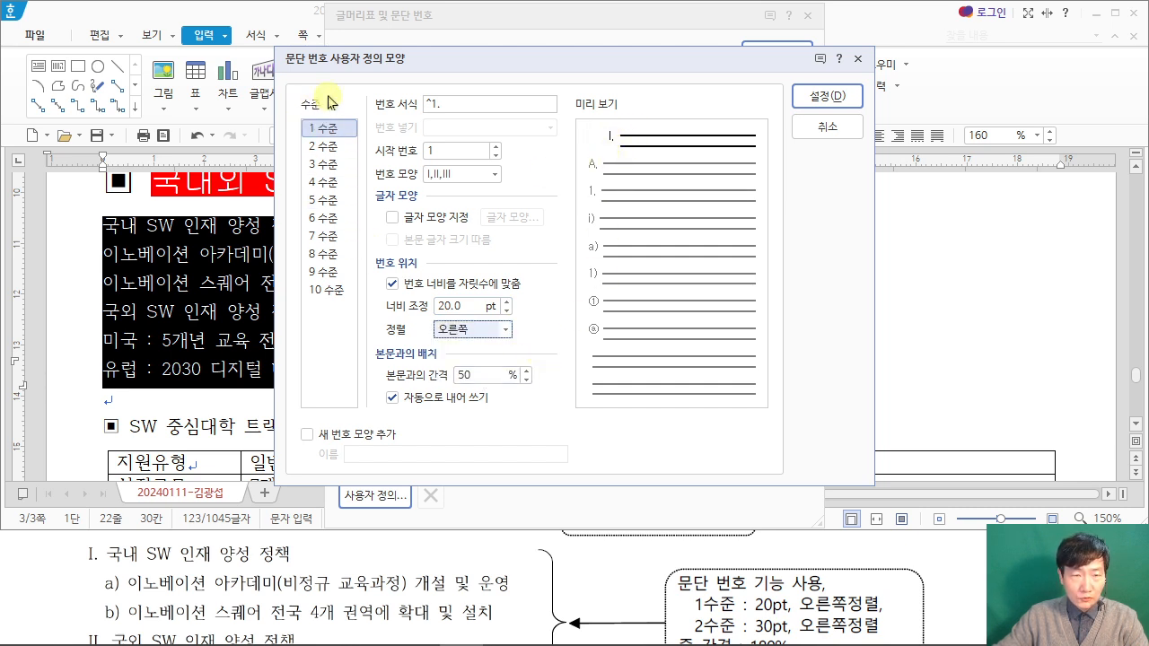
# Step: Change level 2 of the custom numbering to the 번호 서식 ^2) with the a,b,c 번호 모양
pyautogui.click(325, 147)
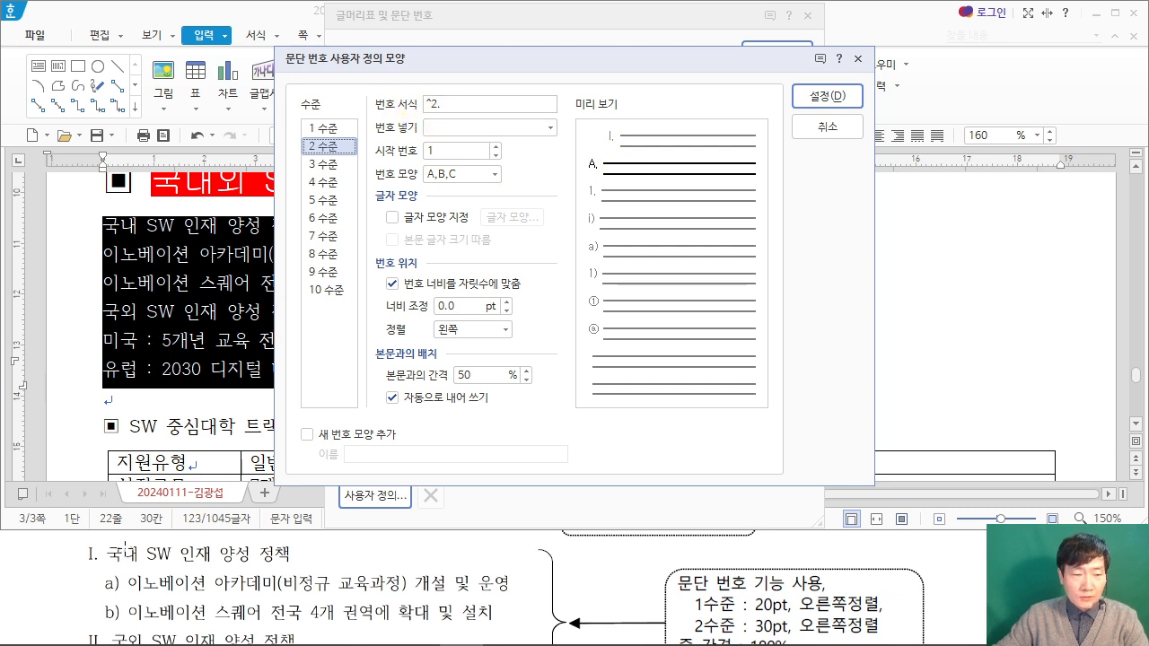
pyautogui.click(431, 109)
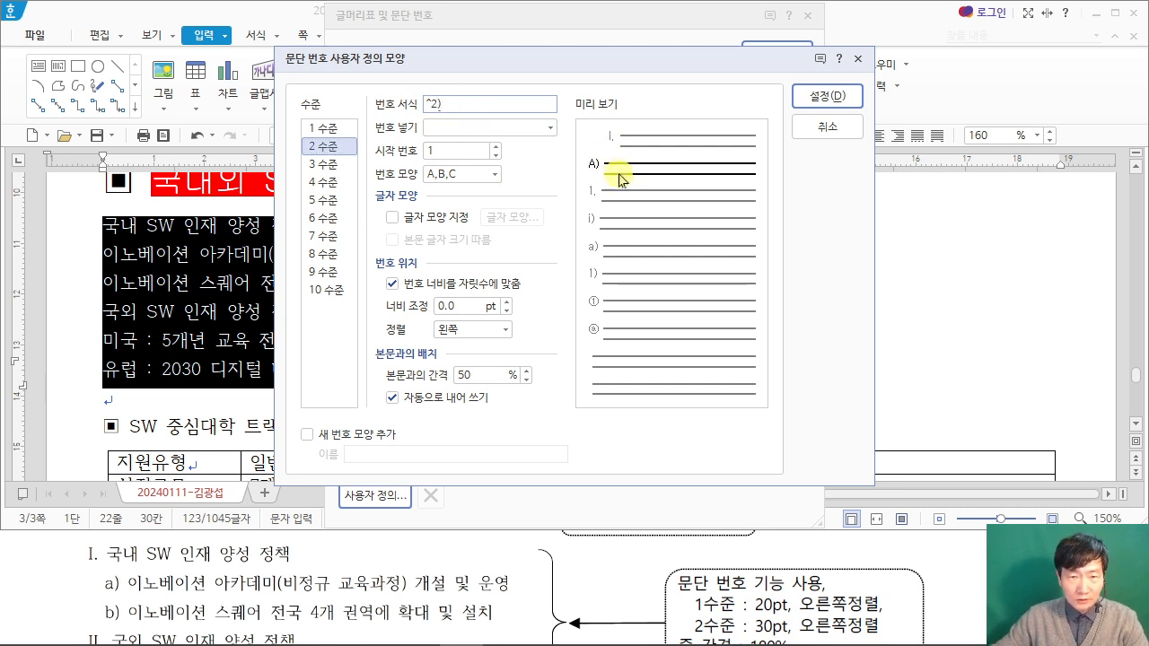
pyautogui.click(496, 175)
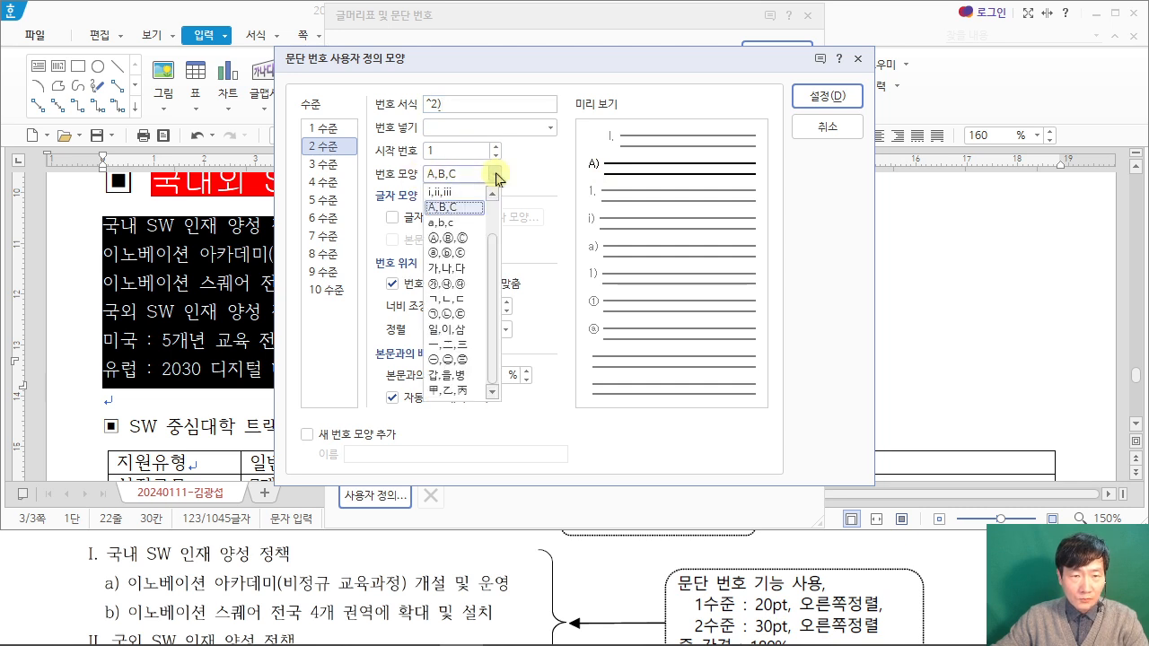
pyautogui.click(478, 223)
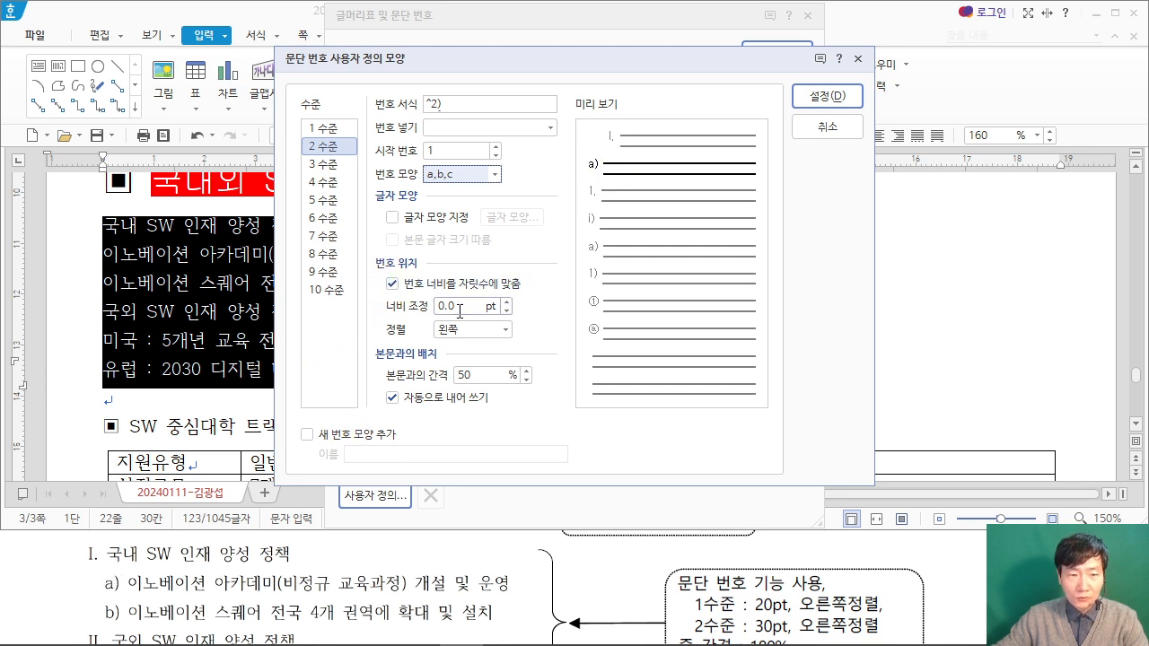
# Step: Give level 2 a 너비 조정 of 30 pt and 오른쪽 alignment, and apply the customized numbering to the six selected lines
pyautogui.moveTo(459, 307); pyautogui.dragTo(383, 307)
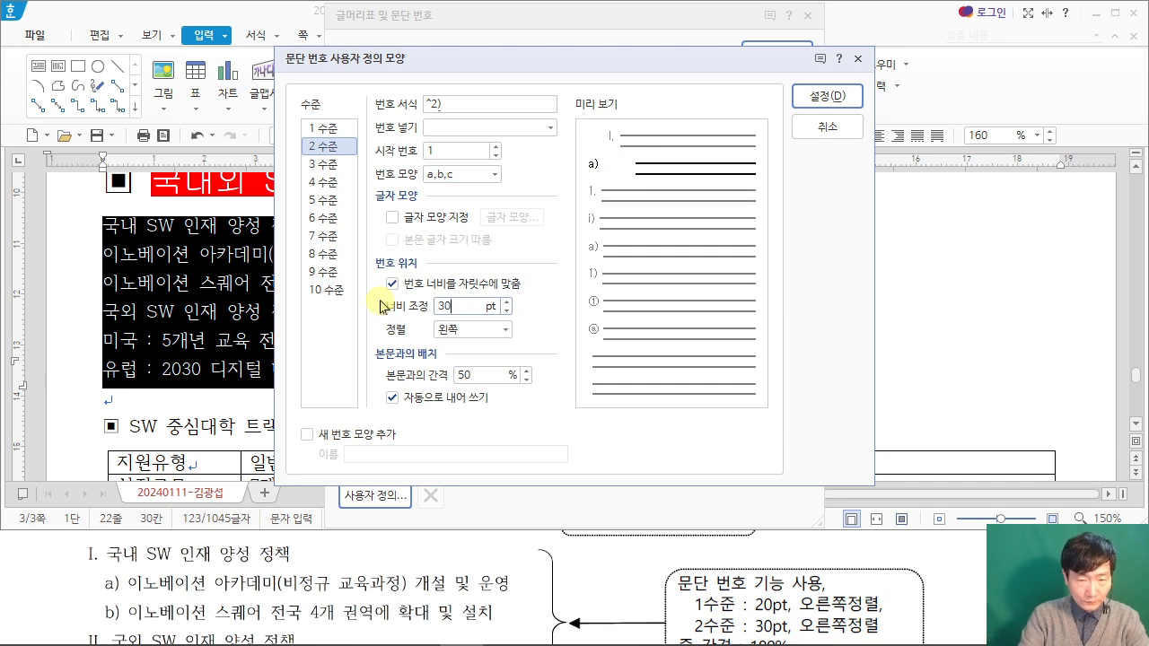
pyautogui.click(489, 330)
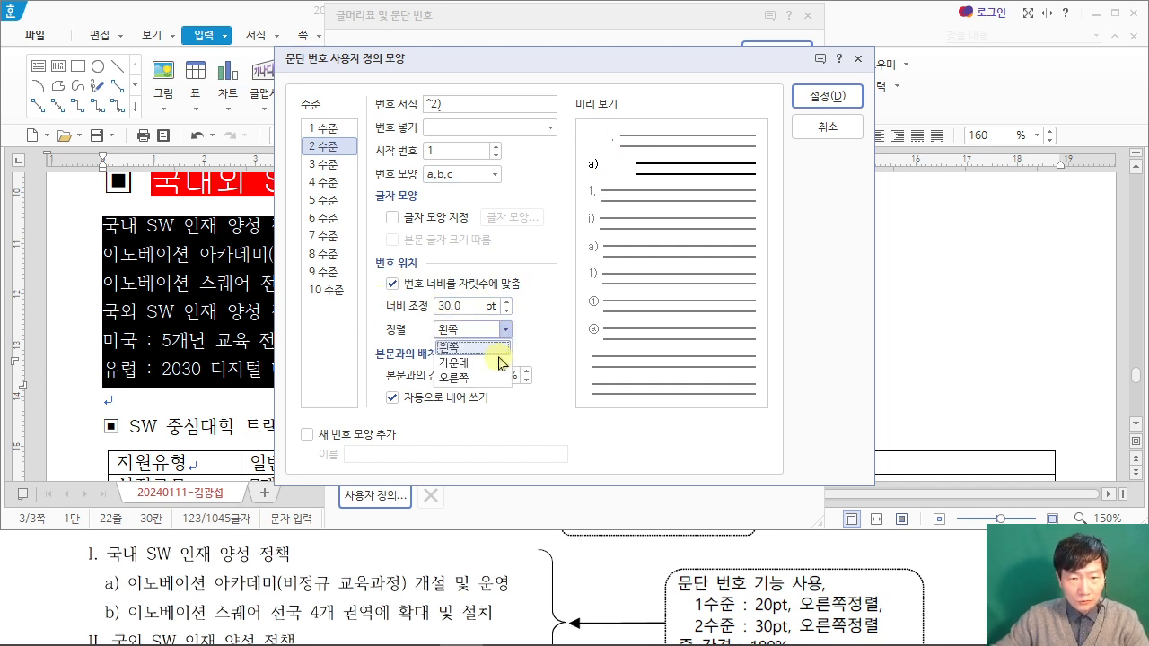
pyautogui.click(476, 377)
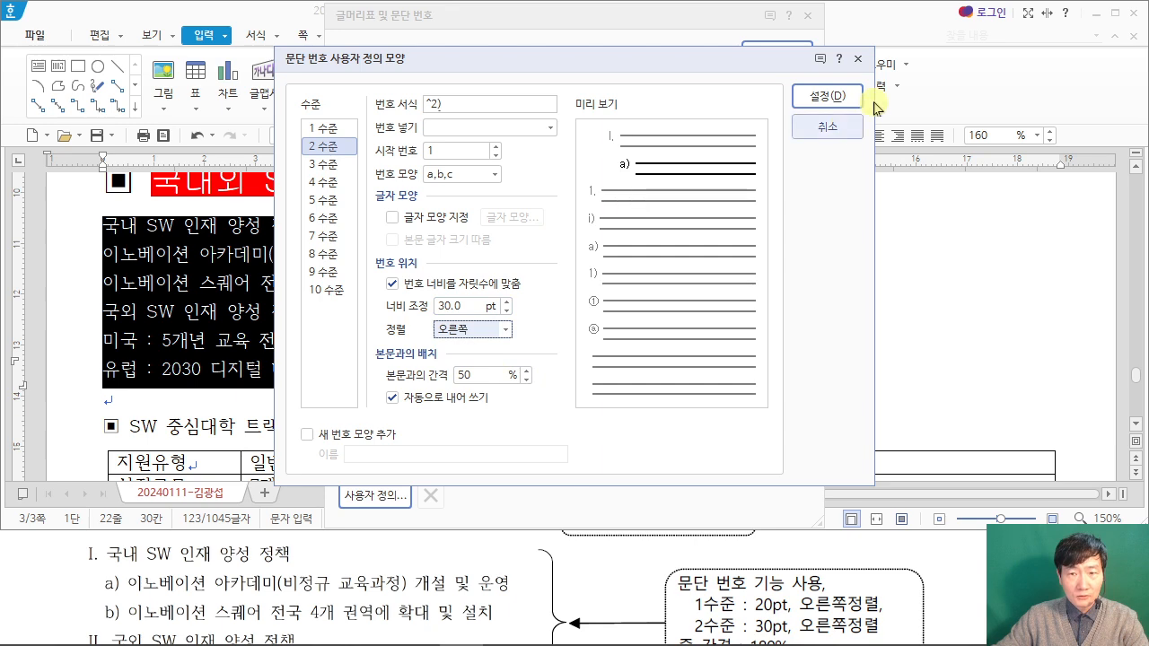
pyautogui.click(840, 97)
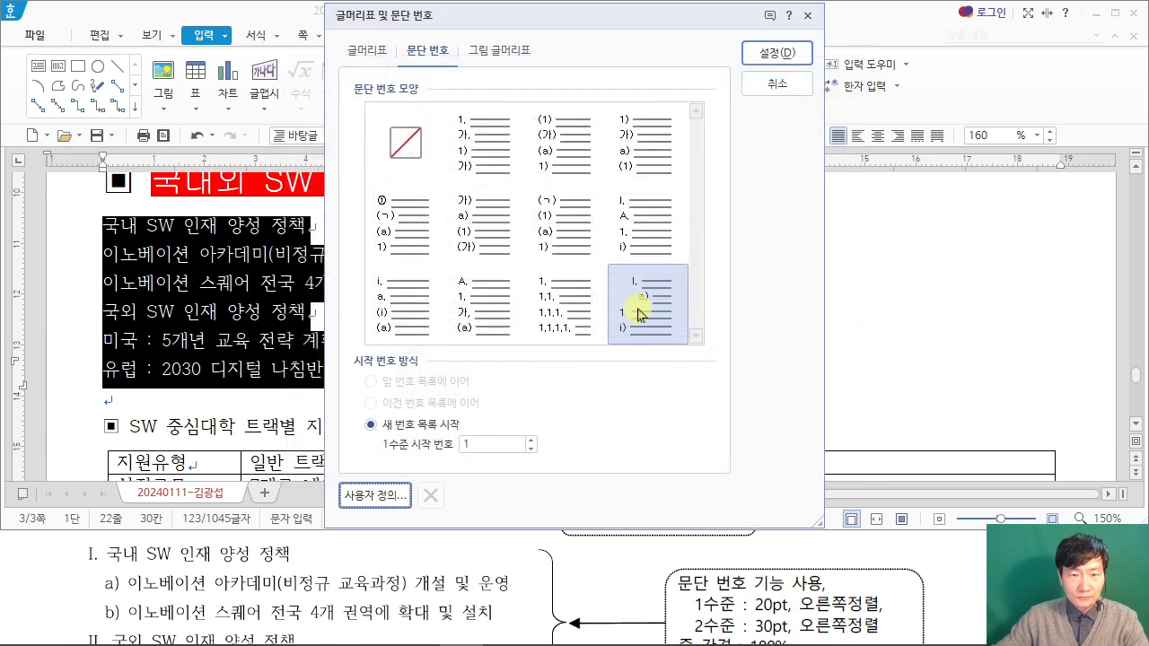
pyautogui.click(790, 55)
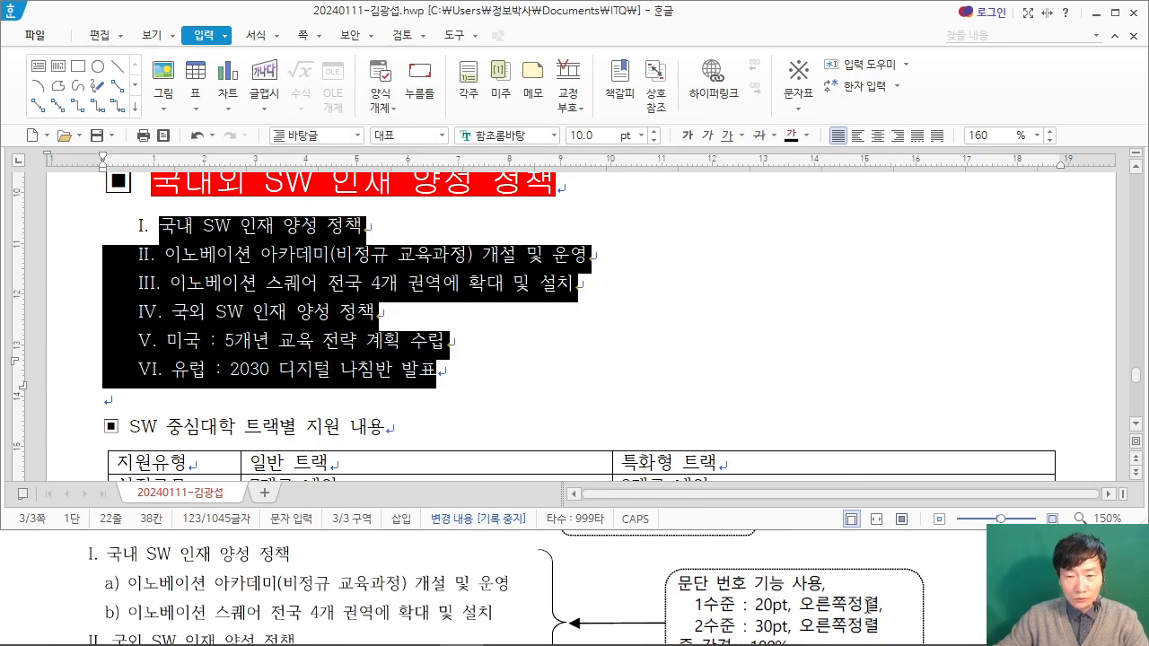
# Step: Check the exam PDF's line spacing requirement and set the six numbered lines to 180 % line spacing
pyautogui.click(946, 579)
pyautogui.scroll(-1, 947, 579)
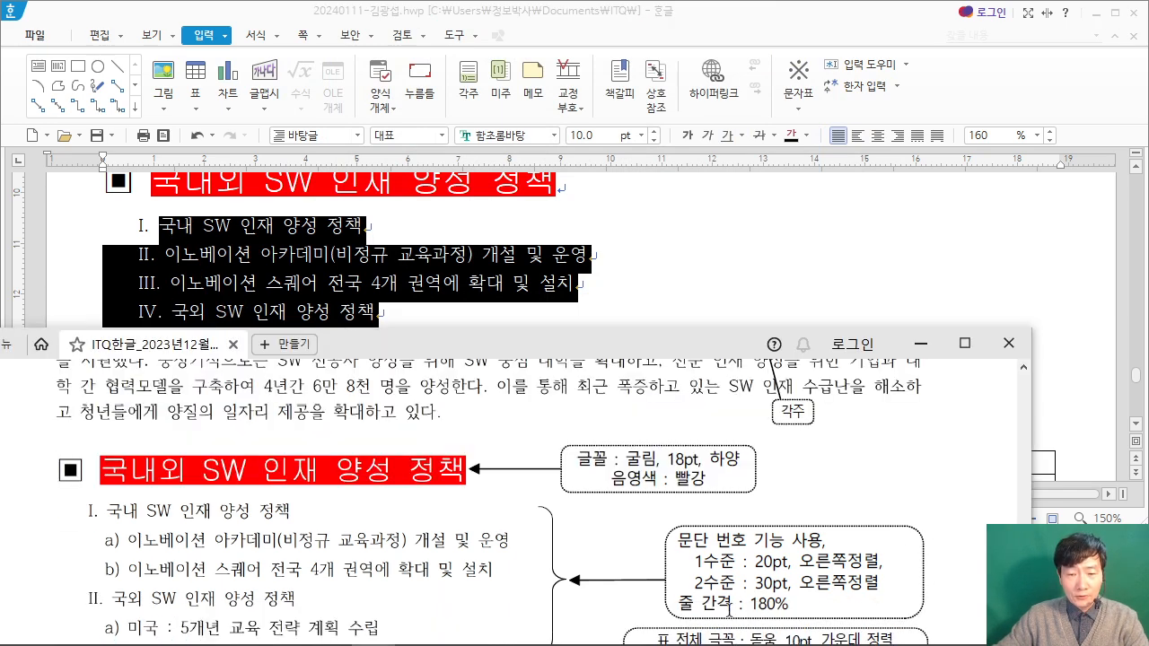
pyautogui.click(741, 40)
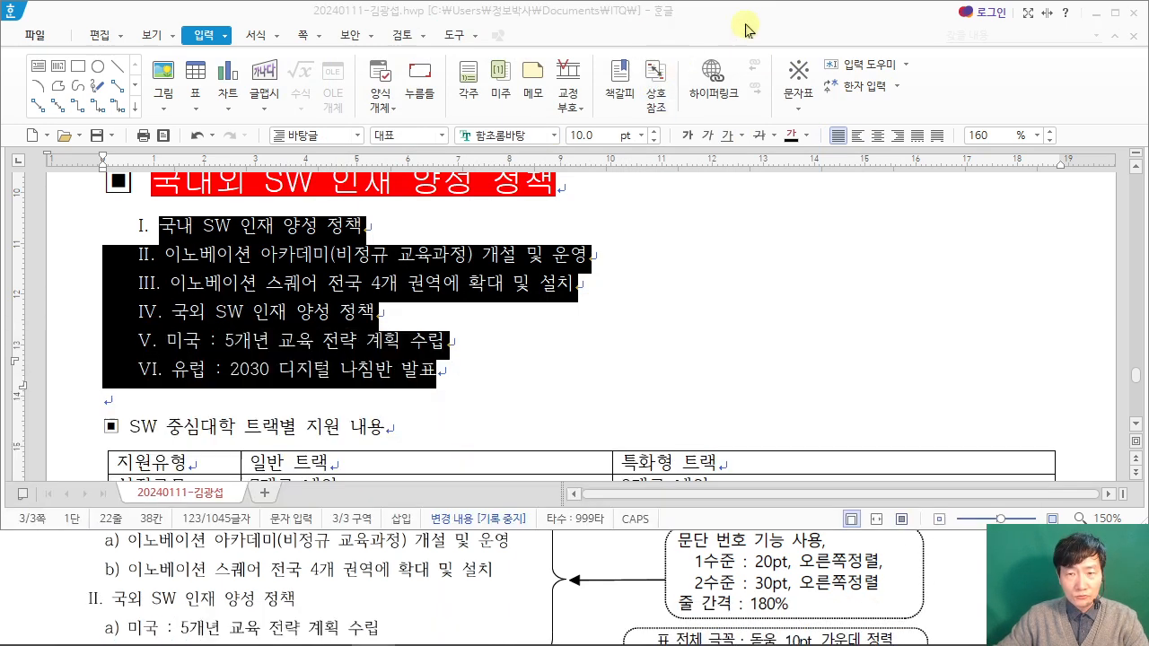
pyautogui.write('18')
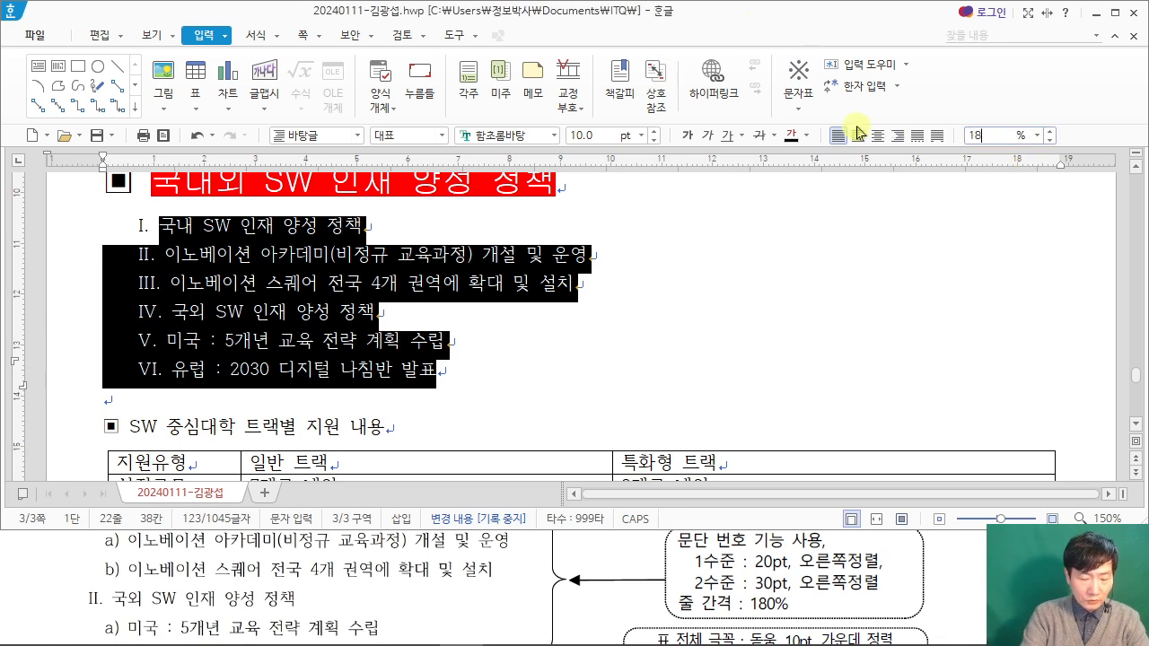
pyautogui.press('Return')
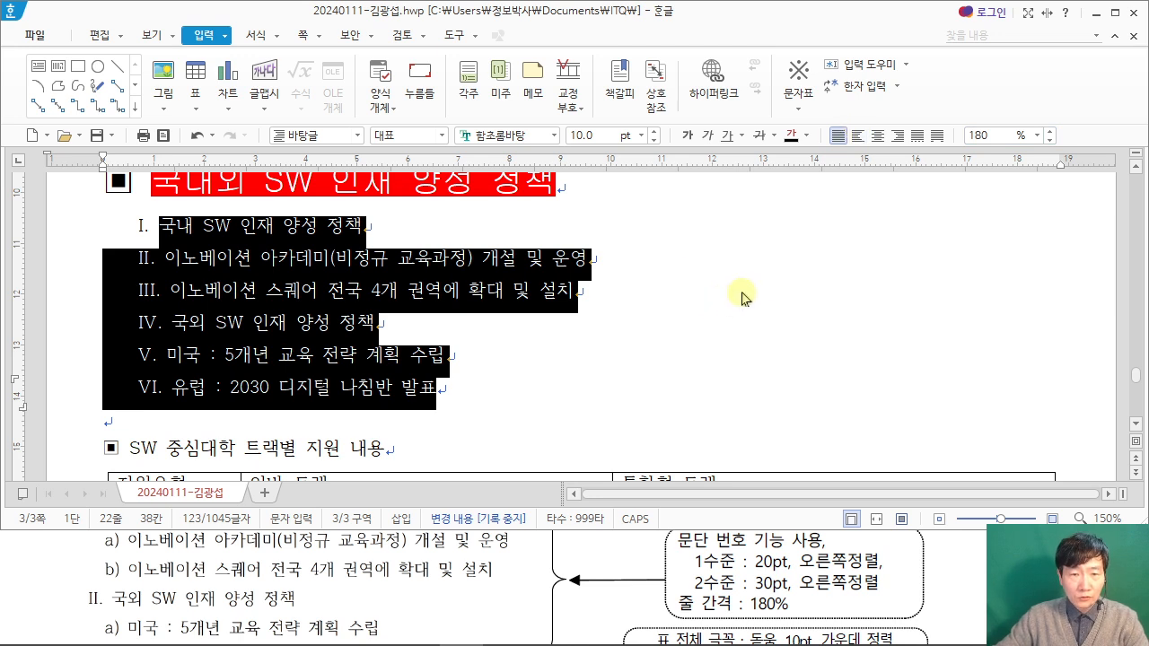
# Step: Demote the two 이노베이션 lines under 국내 SW 인재 양성 정책 to numbering level 2 with 한 수준 감소
pyautogui.click(768, 287)
pyautogui.moveTo(171, 258); pyautogui.dragTo(572, 285)
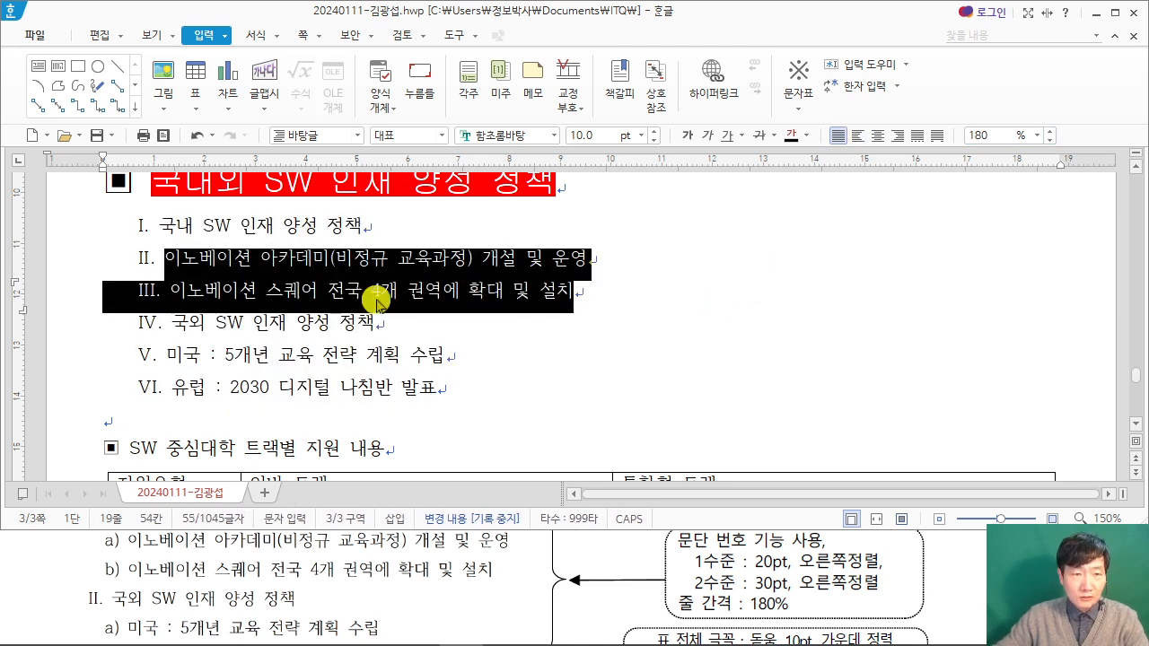
pyautogui.click(276, 38)
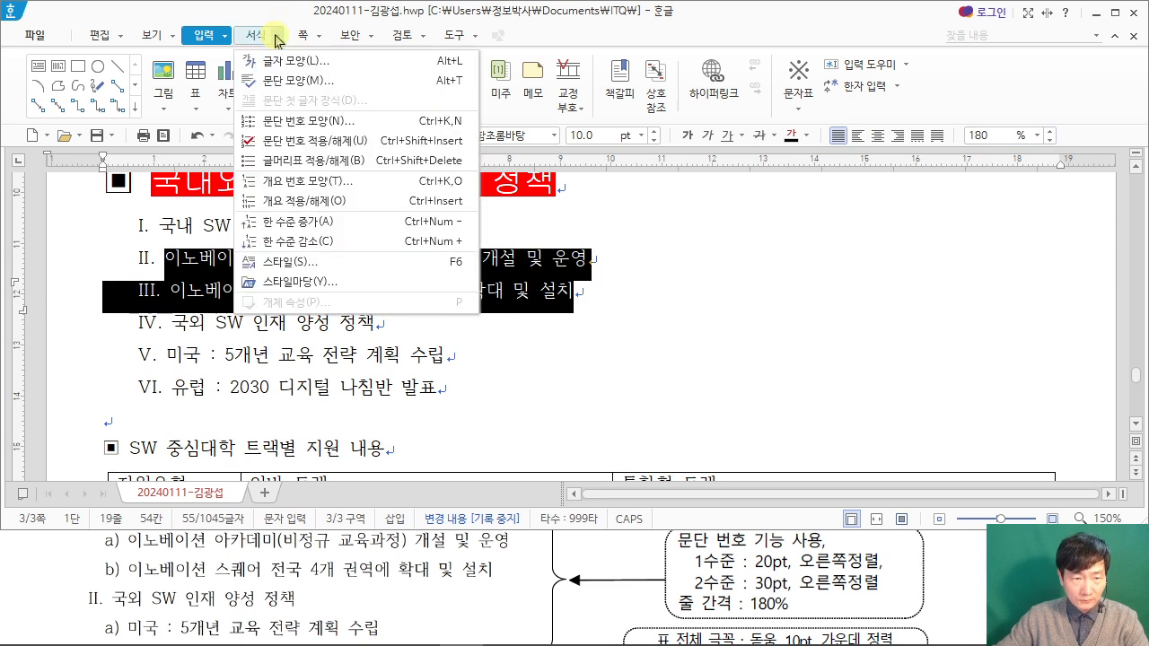
pyautogui.click(319, 243)
# Step: Demote the 미국 and 유럽 lines under 국외 SW 인재 양성 정책 to numbering level 2 with 한 수준 감소
pyautogui.click(170, 354)
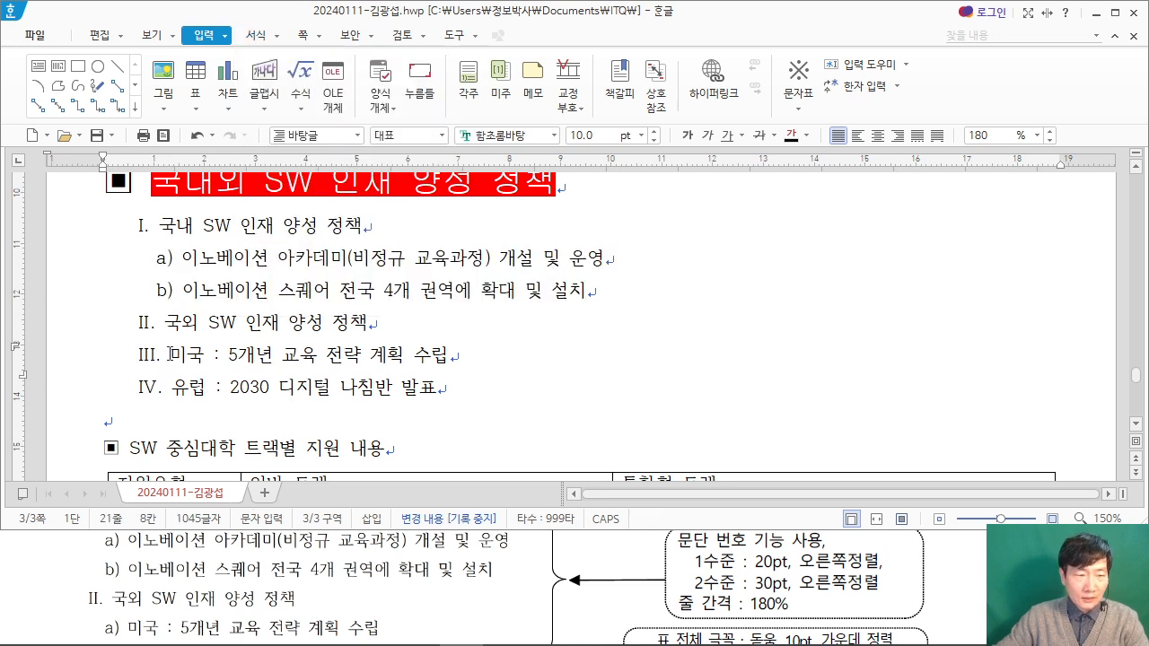
pyautogui.moveTo(170, 353); pyautogui.dragTo(491, 389)
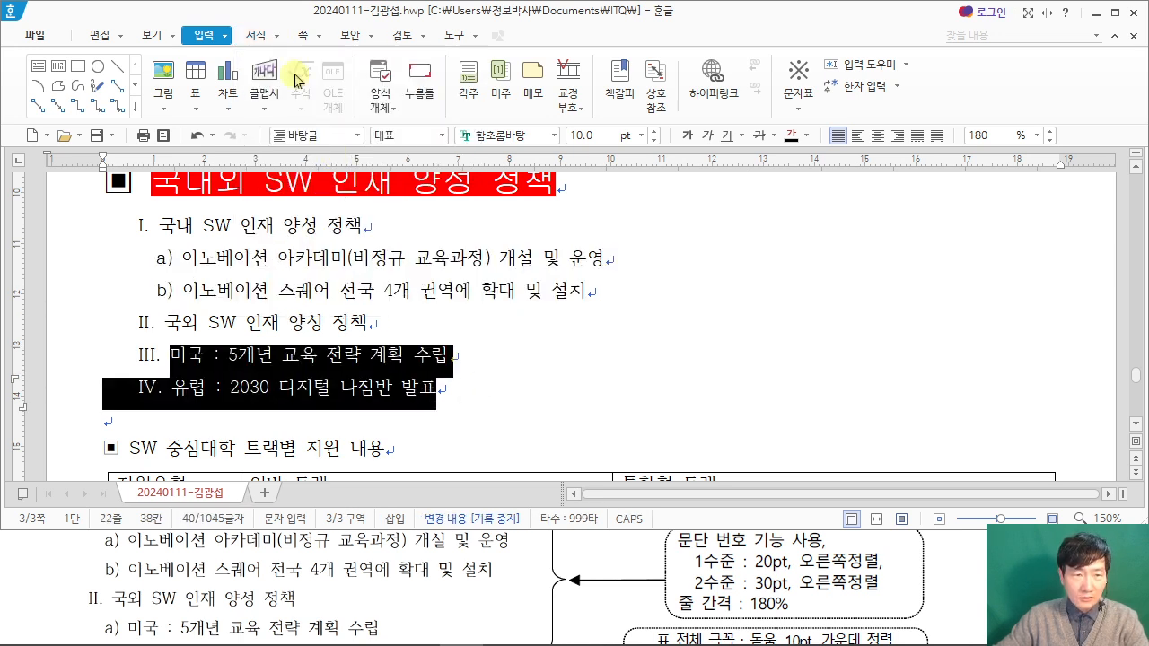
pyautogui.click(266, 36)
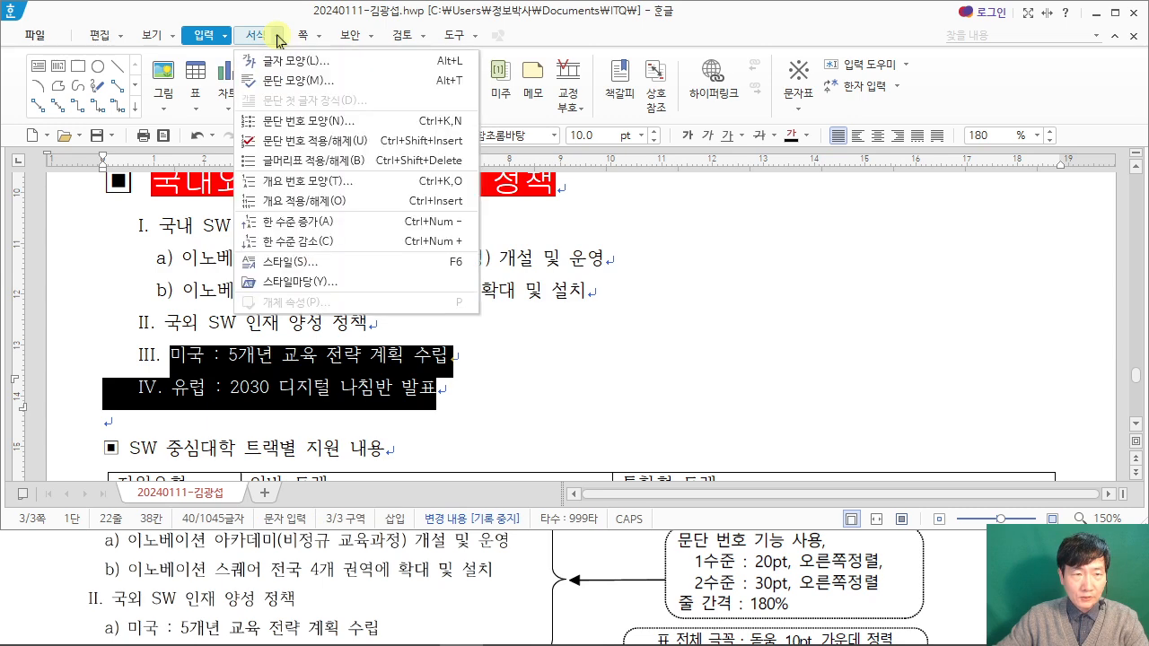
pyautogui.click(302, 241)
pyautogui.click(709, 355)
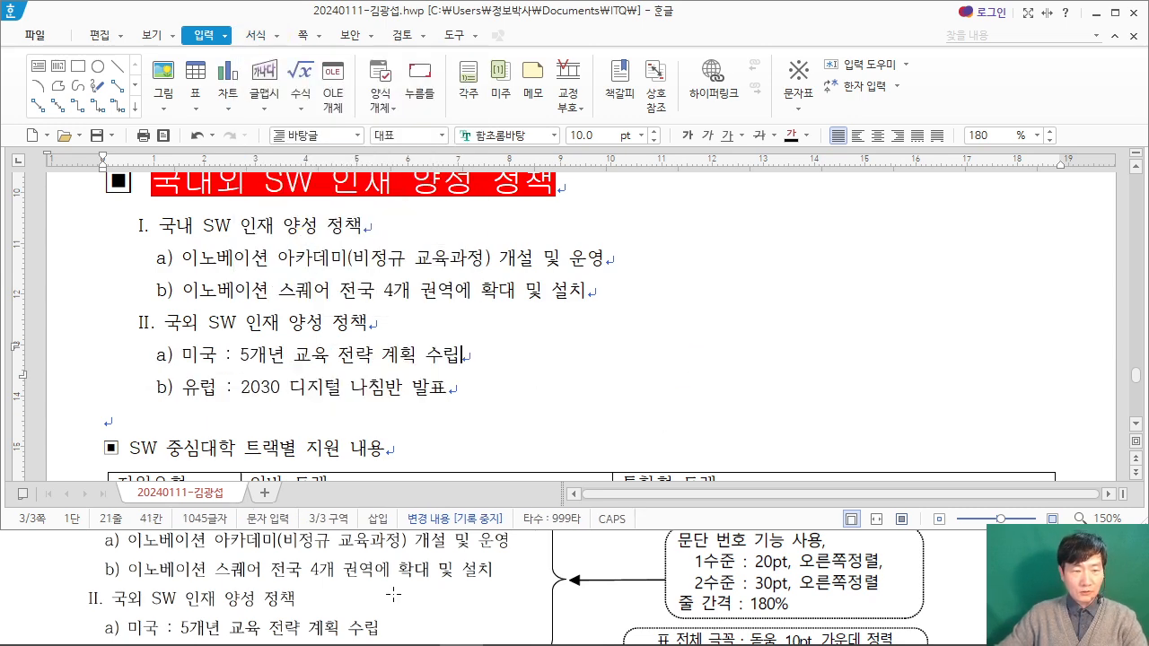
# Step: Format the whole heading line ▣ SW 중심대학 트랙별 지원 내용 in 굴림, 18 pt, following the exam PDF
pyautogui.click(945, 584)
pyautogui.scroll(-3, 947, 584)
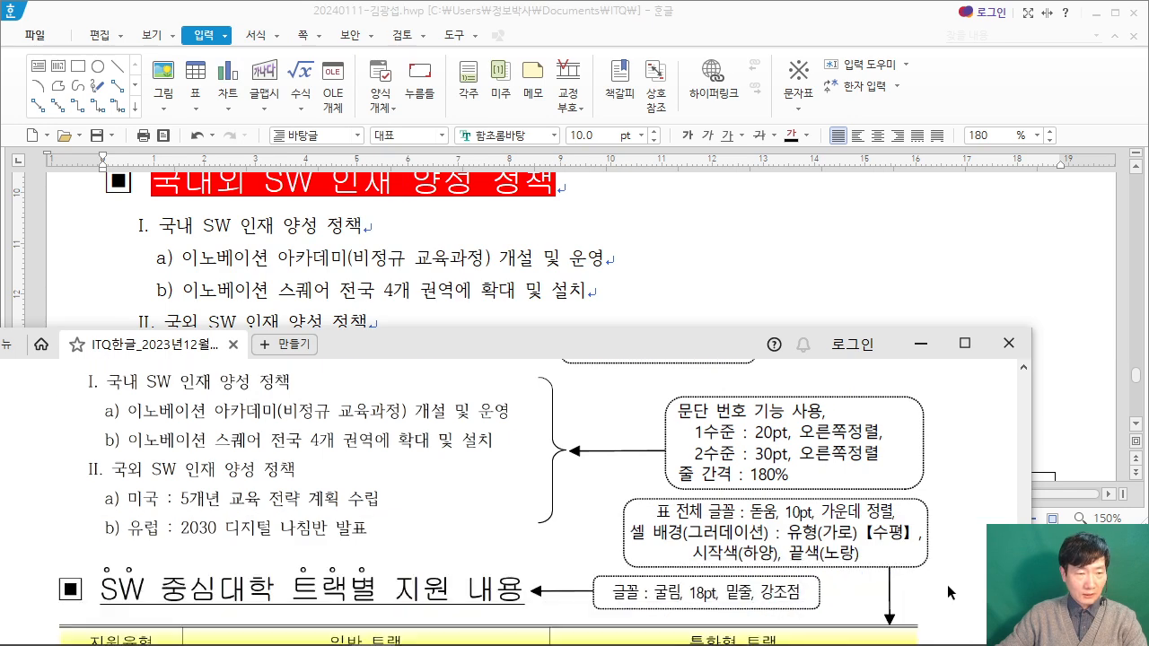
pyautogui.click(861, 307)
pyautogui.scroll(-2, 378, 324)
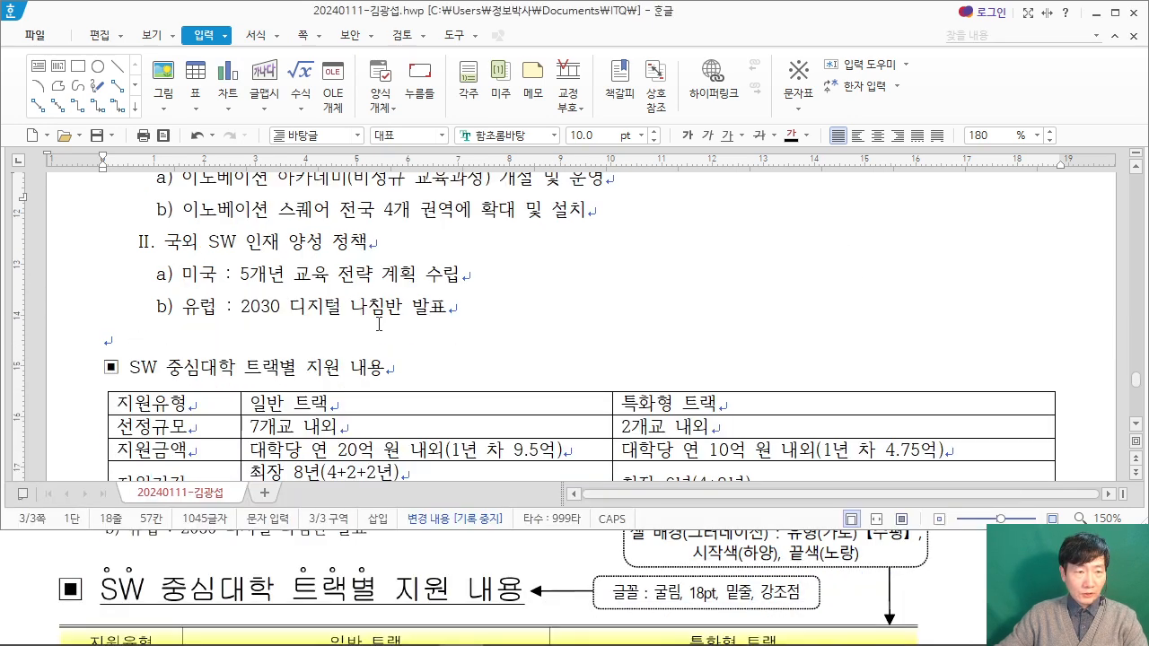
pyautogui.moveTo(105, 366); pyautogui.dragTo(404, 371)
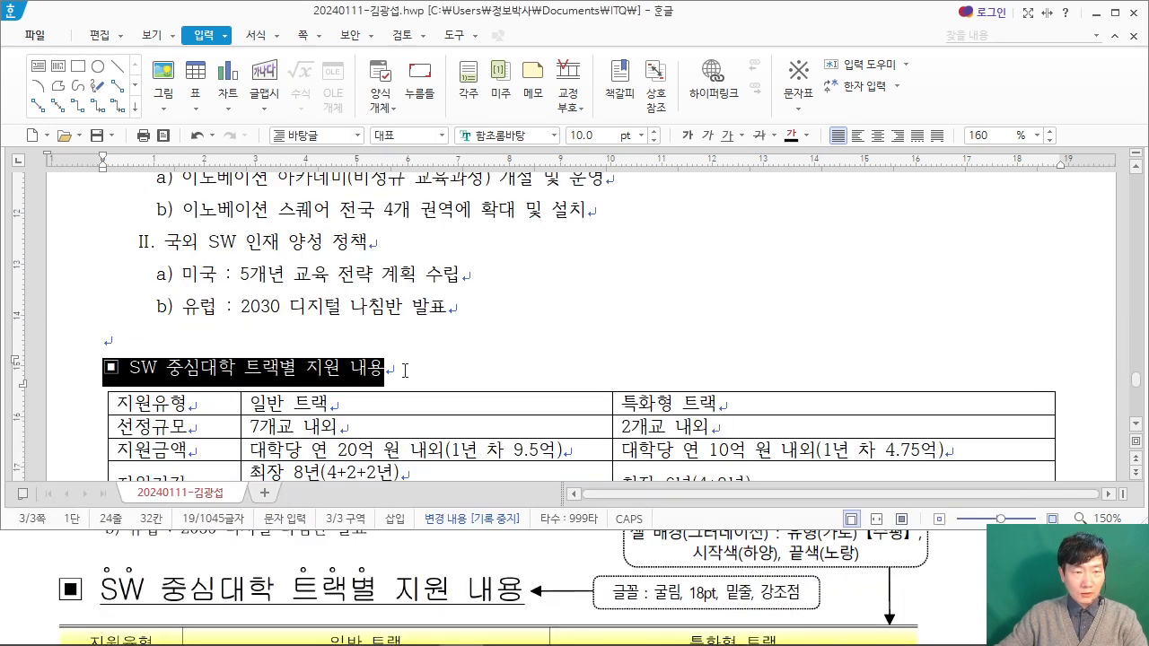
pyautogui.click(523, 136)
pyautogui.write('굴림')
pyautogui.press('Tab')
pyautogui.write('18')
pyautogui.press('Return')
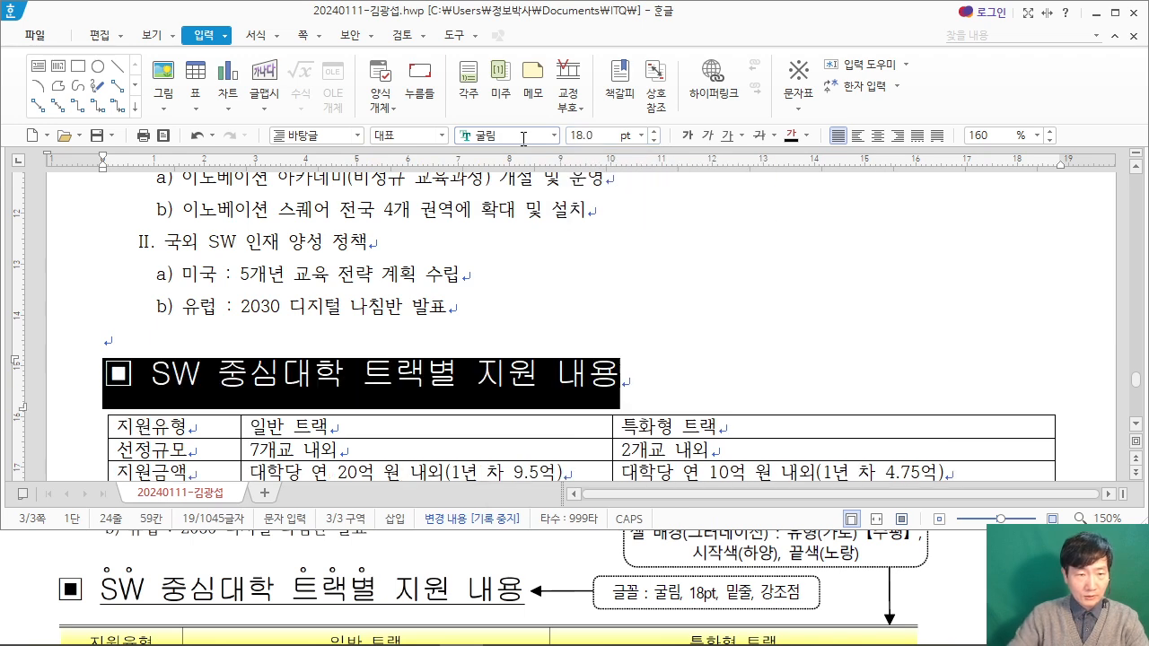
pyautogui.click(699, 306)
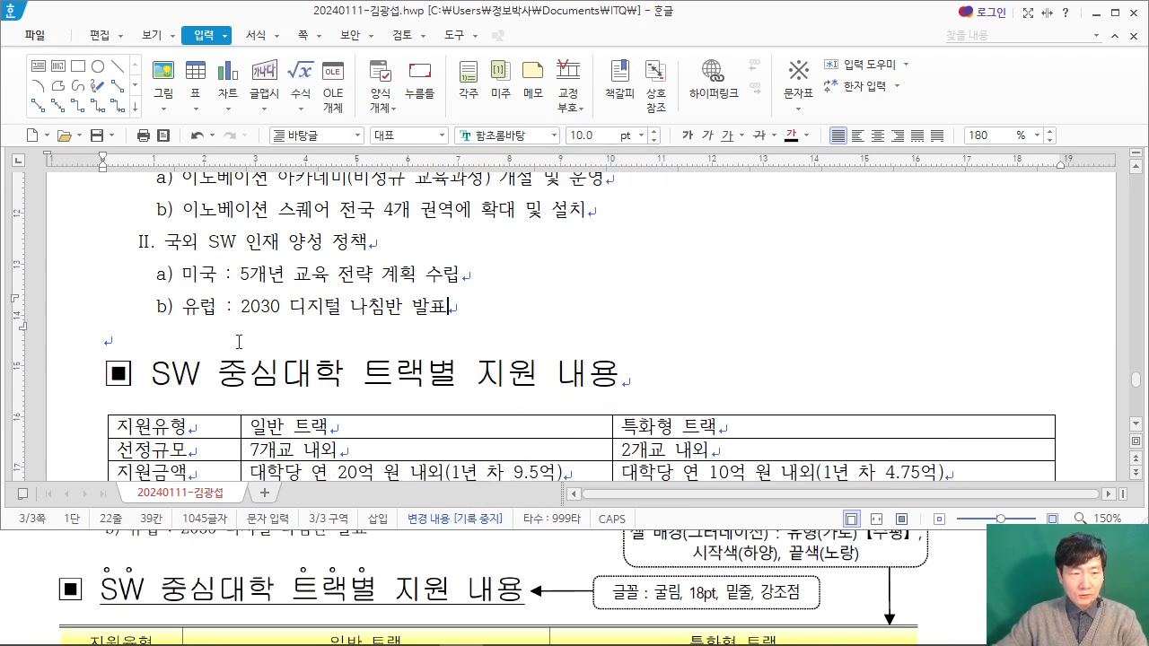
# Step: Underline the heading text SW 중심대학 트랙별 지원 내용, leaving out its ▣ symbol
pyautogui.moveTo(157, 372); pyautogui.dragTo(616, 360)
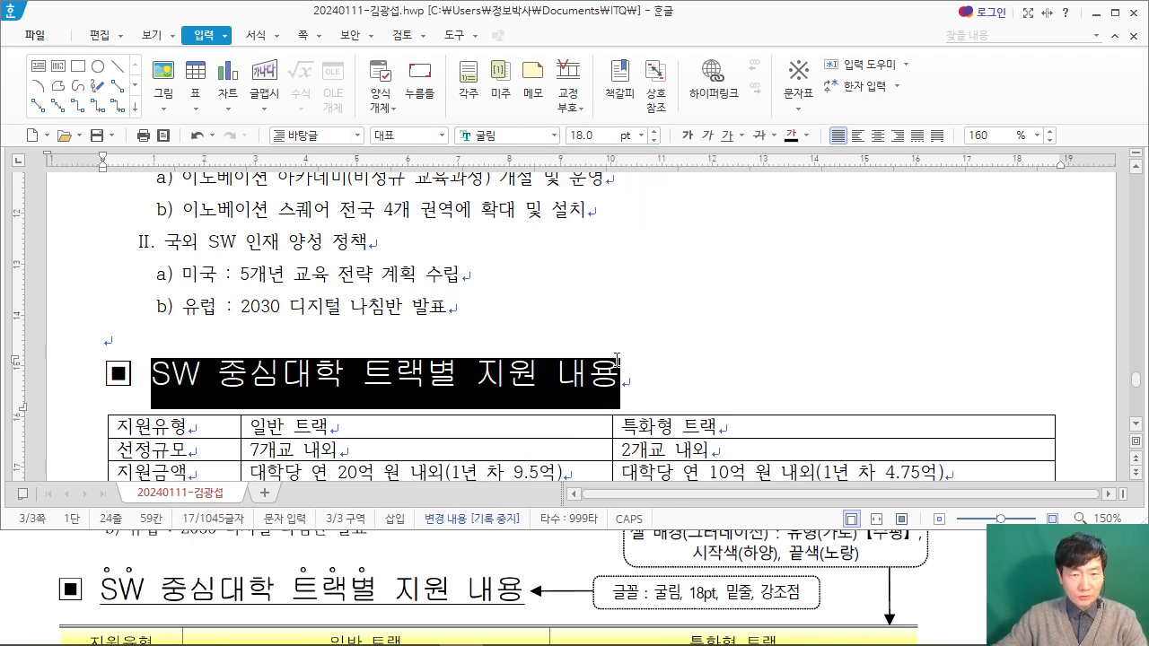
pyautogui.click(729, 137)
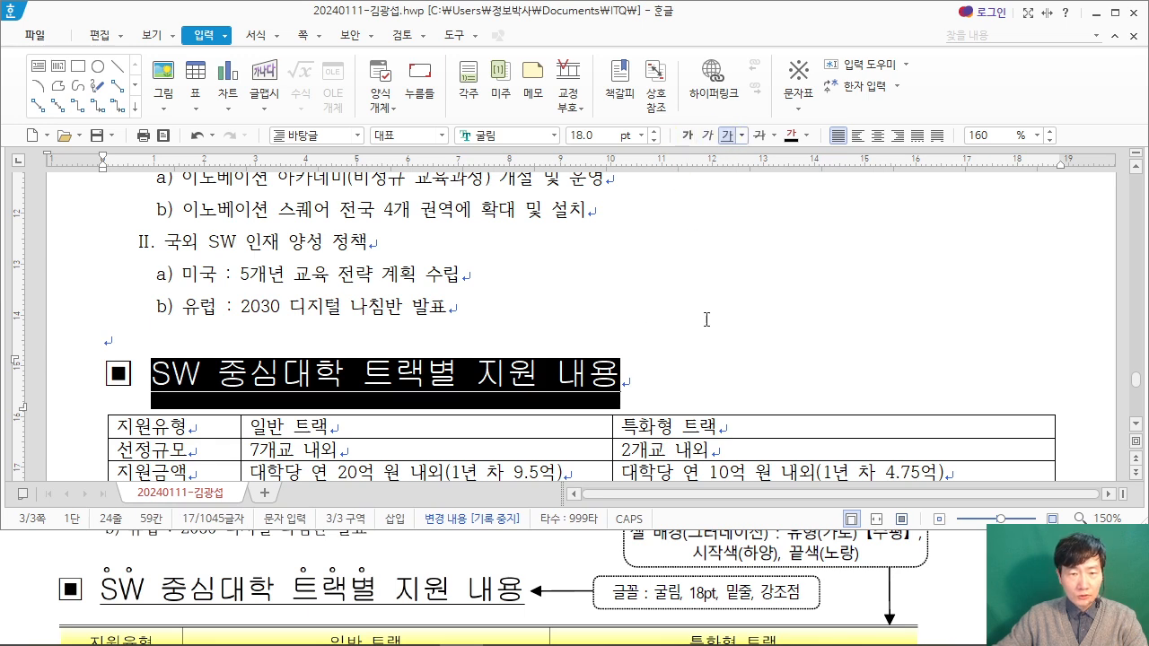
pyautogui.click(256, 377)
# Step: Add the hollow-circle 강조점 above the letters SW in the heading through 글자 모양
pyautogui.moveTo(153, 370); pyautogui.dragTo(194, 366)
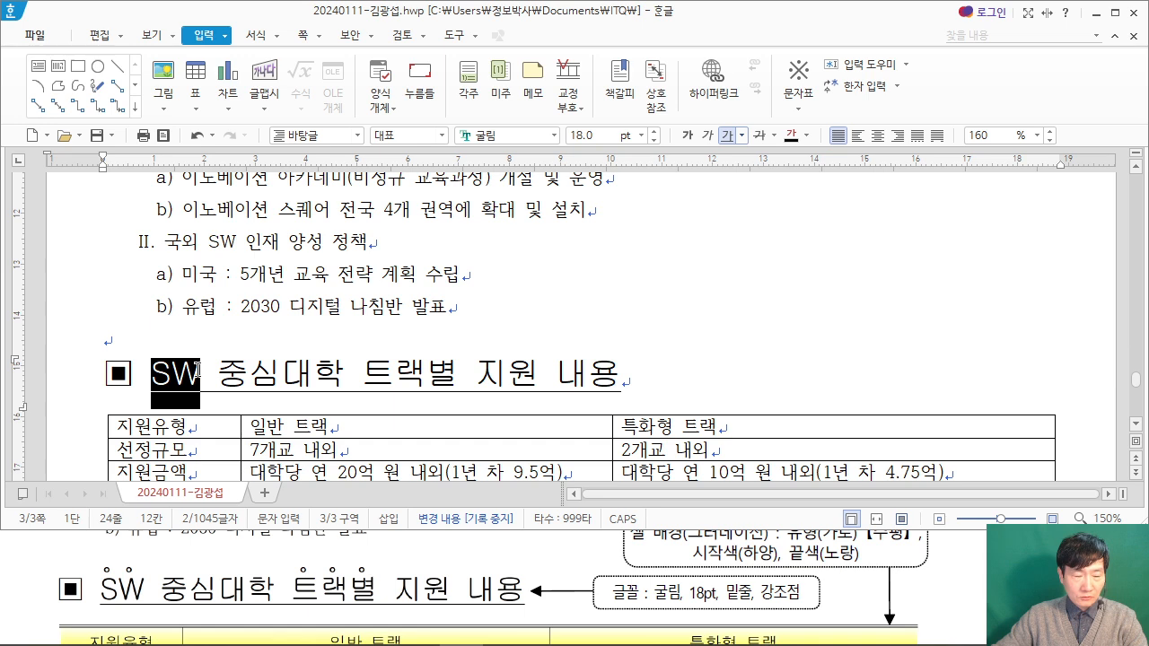
pyautogui.rightClick(209, 371)
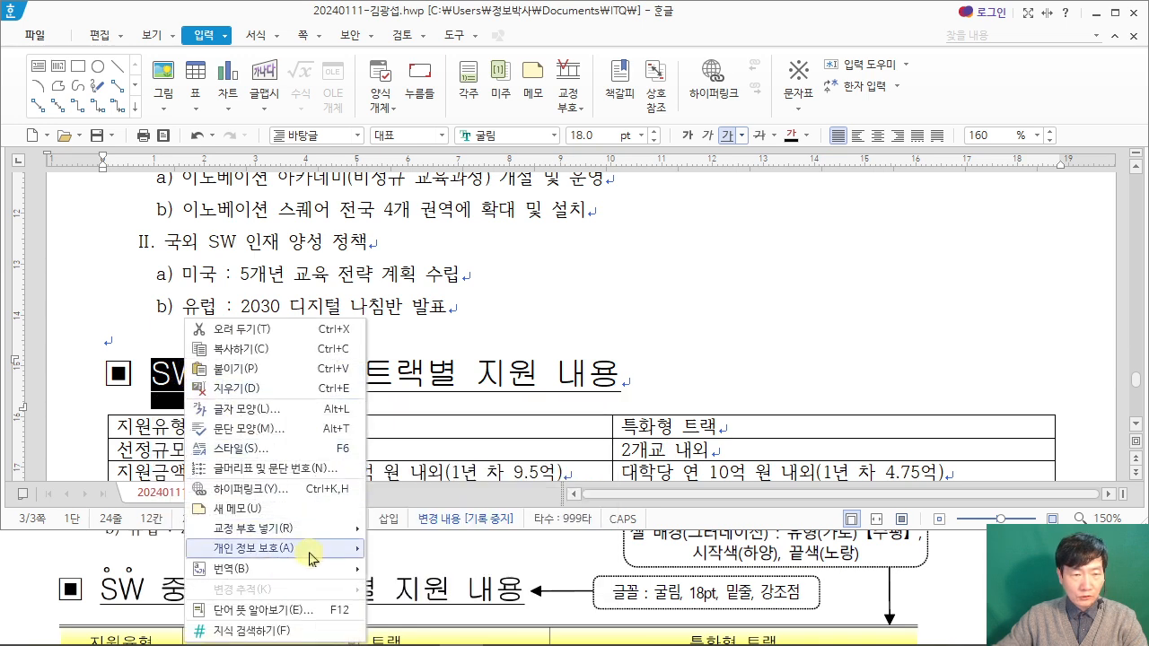
pyautogui.click(319, 410)
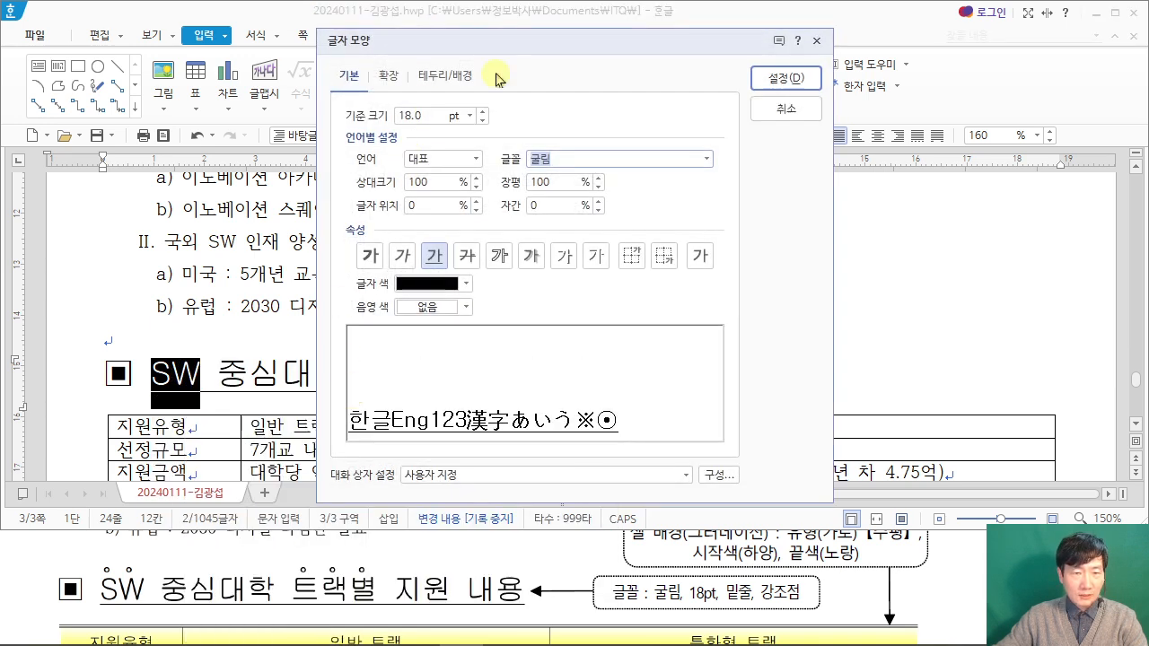
pyautogui.click(386, 75)
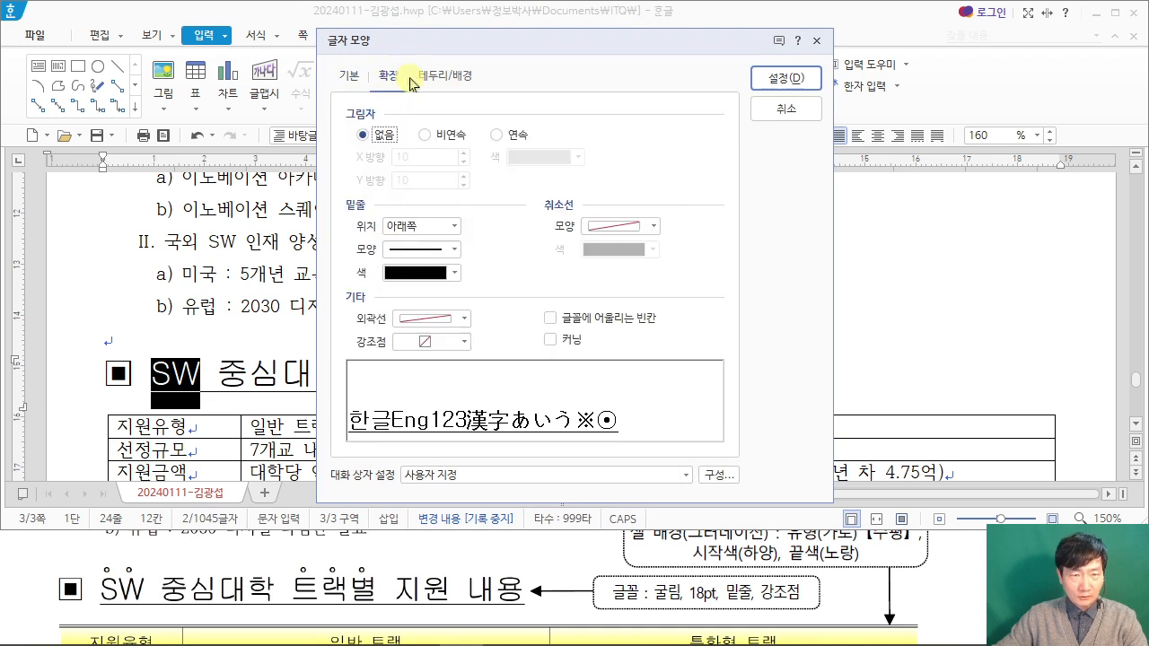
pyautogui.click(464, 343)
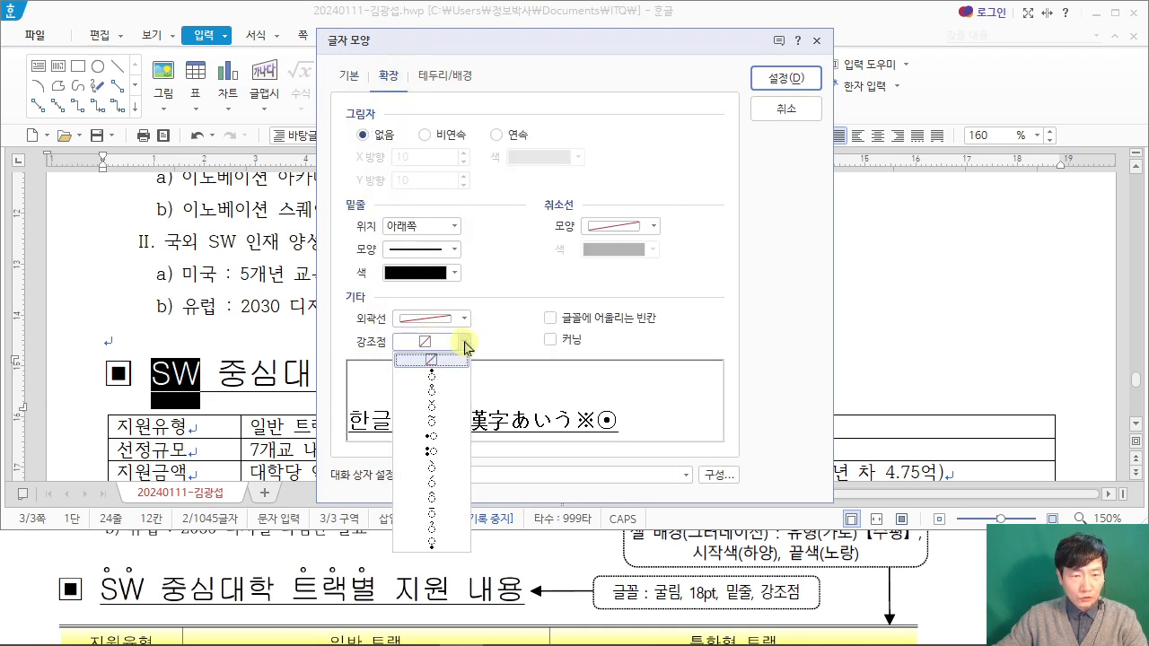
pyautogui.click(454, 391)
pyautogui.click(770, 78)
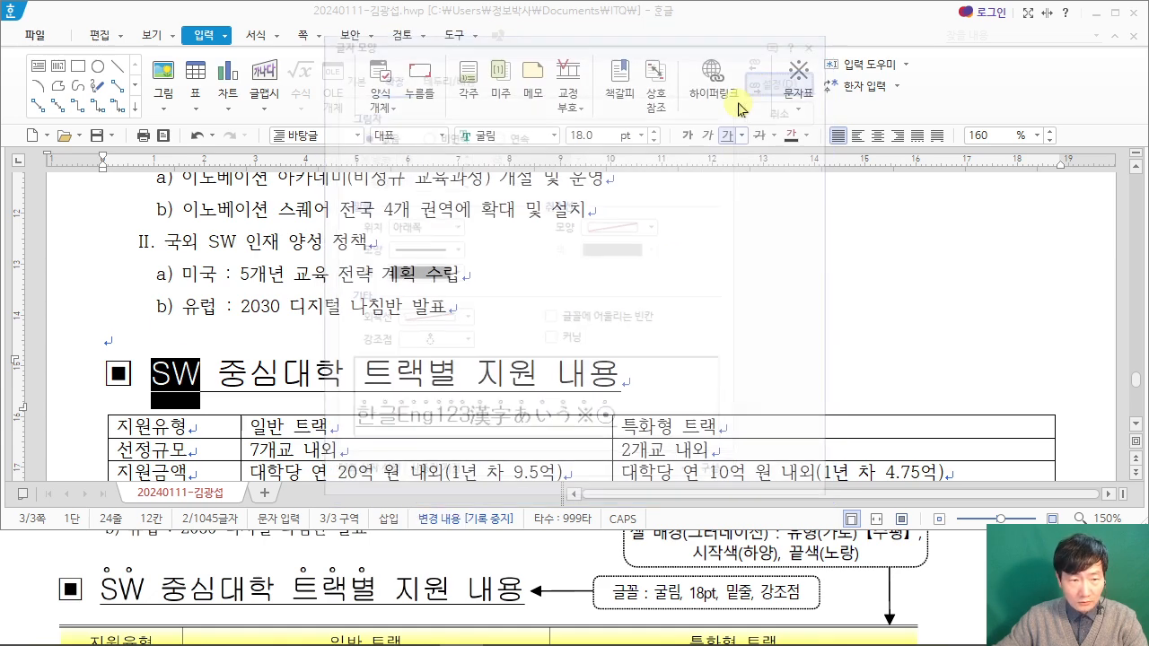
# Step: Add the hollow-circle 강조점 above the word 트랙별 in the heading through 글자 모양
pyautogui.moveTo(372, 372); pyautogui.dragTo(447, 368)
pyautogui.rightClick(443, 374)
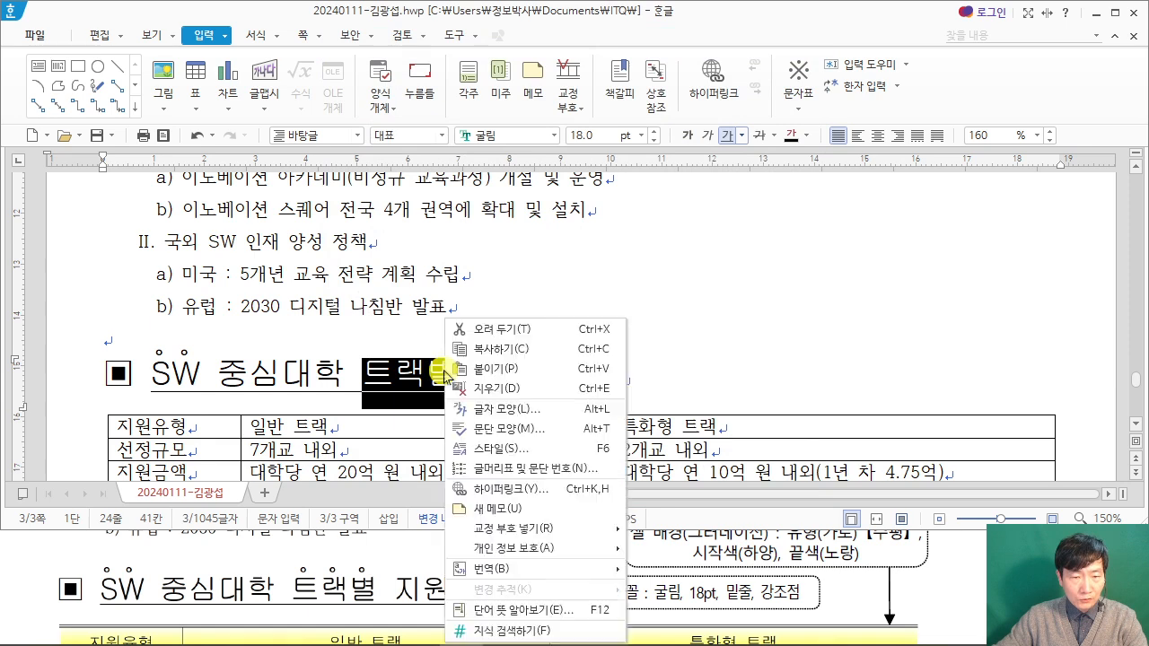
pyautogui.click(525, 411)
pyautogui.moveTo(478, 45); pyautogui.dragTo(666, 45)
pyautogui.click(664, 337)
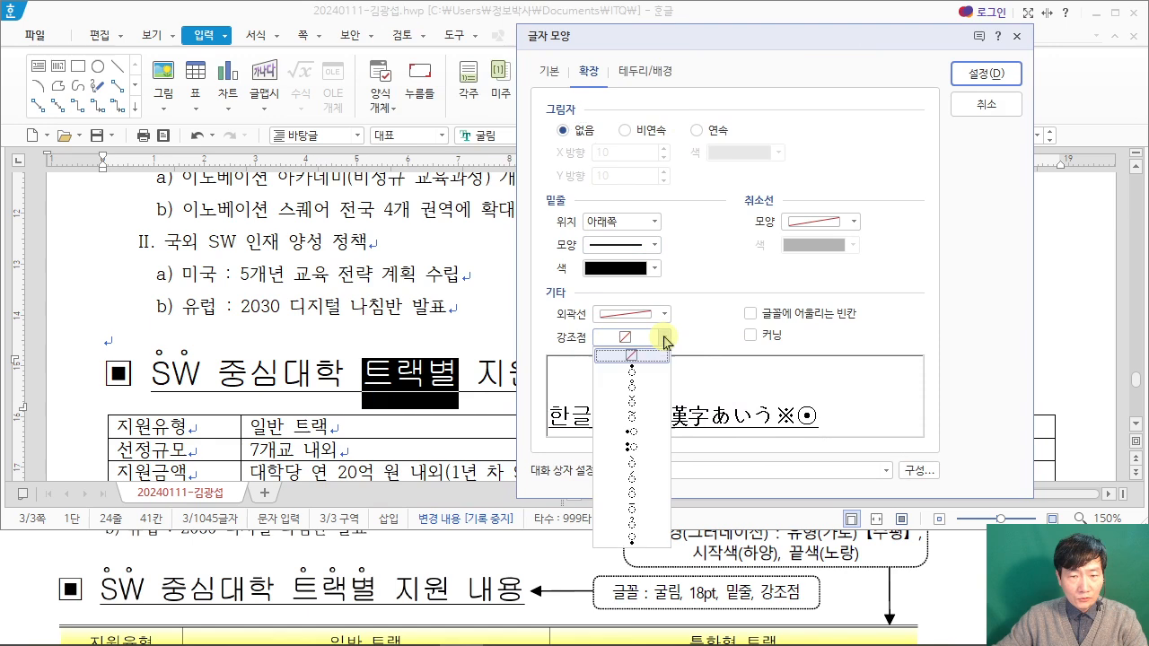
pyautogui.click(639, 387)
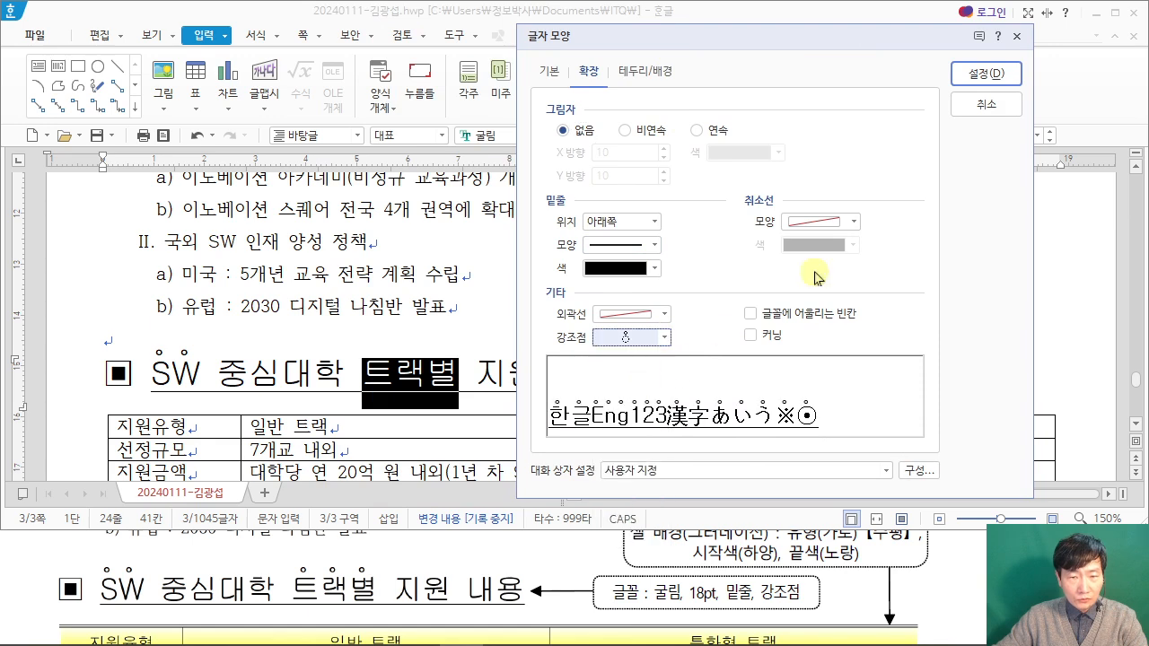
pyautogui.click(986, 74)
pyautogui.click(613, 323)
# Step: Select every cell of the table under the heading and check the table's border style in the exam PDF
pyautogui.scroll(-3, 611, 314)
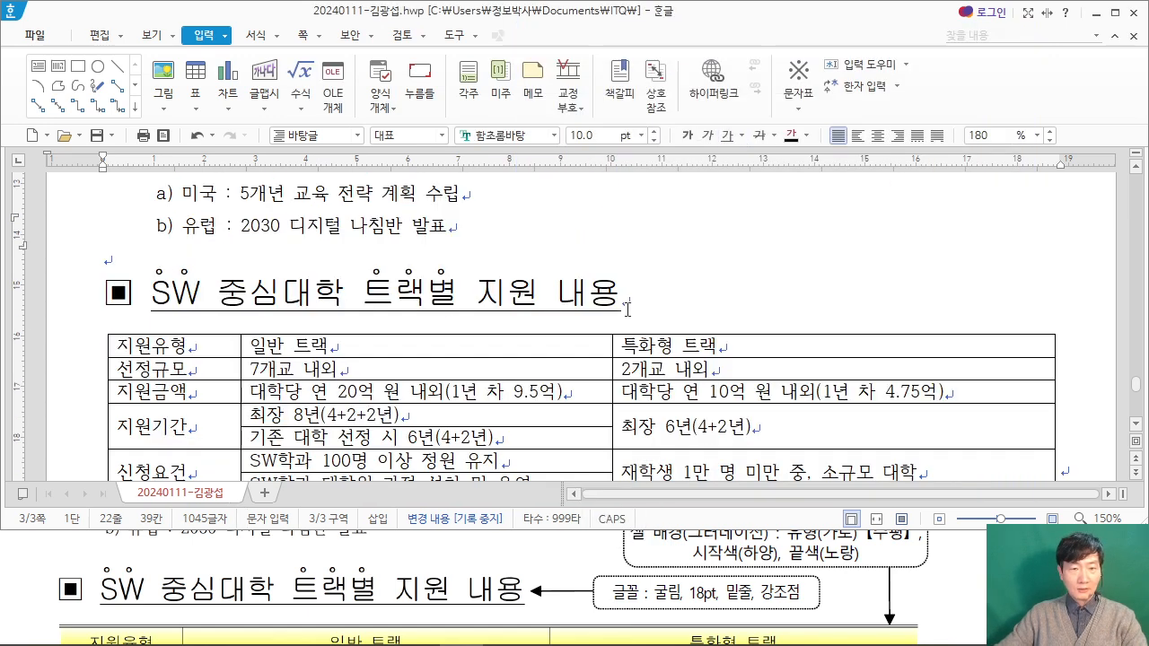
pyautogui.moveTo(209, 264); pyautogui.dragTo(797, 409)
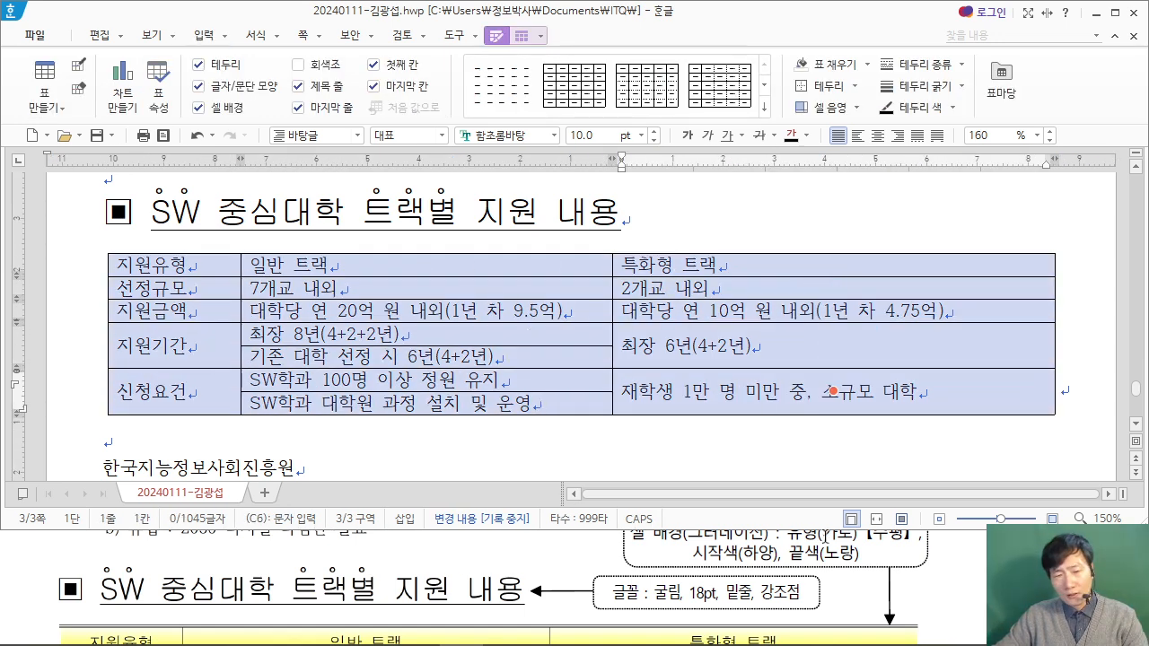
pyautogui.click(949, 594)
pyautogui.scroll(-3, 209, 540)
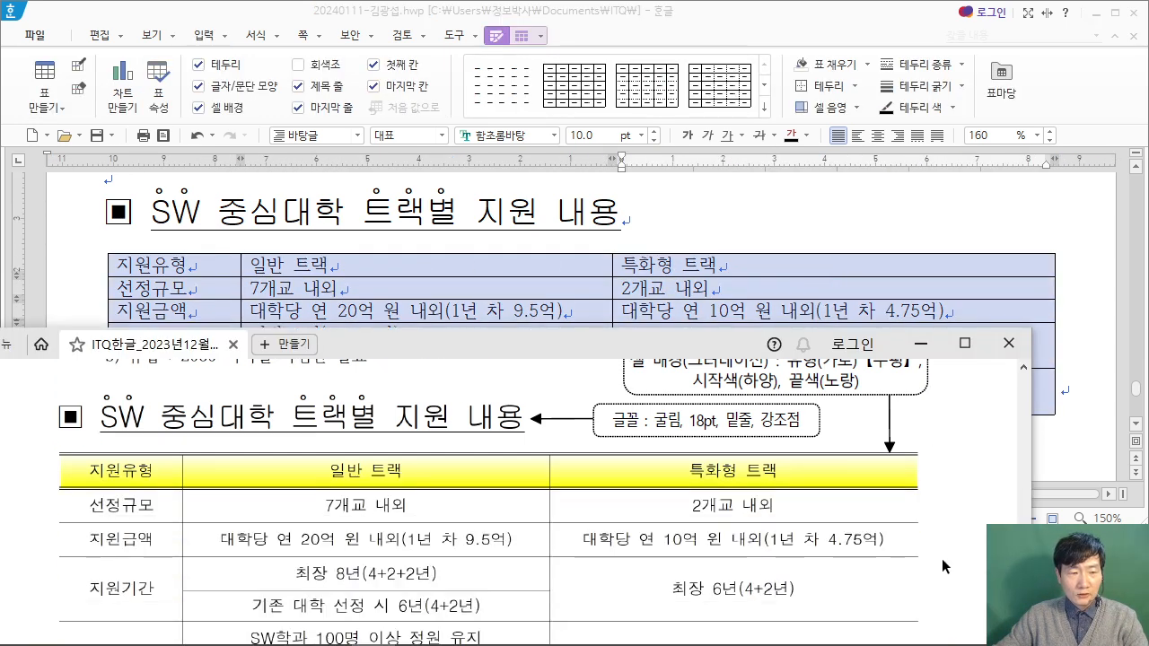
pyautogui.scroll(-3, 634, 431)
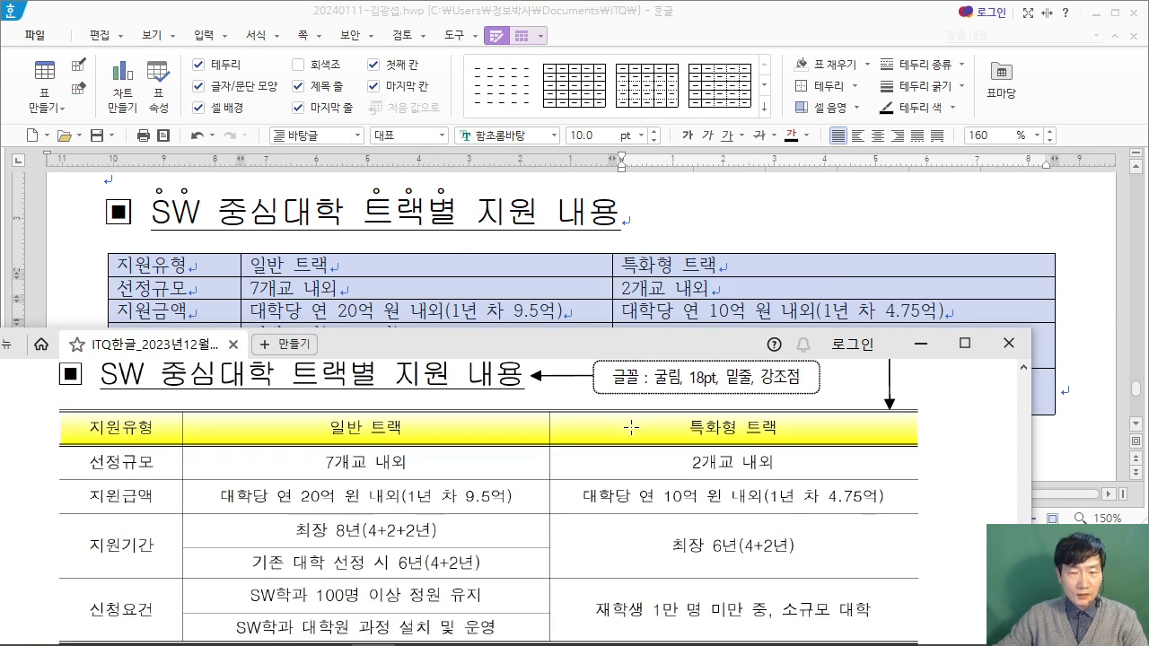
pyautogui.scroll(1, 648, 479)
pyautogui.scroll(1, 650, 478)
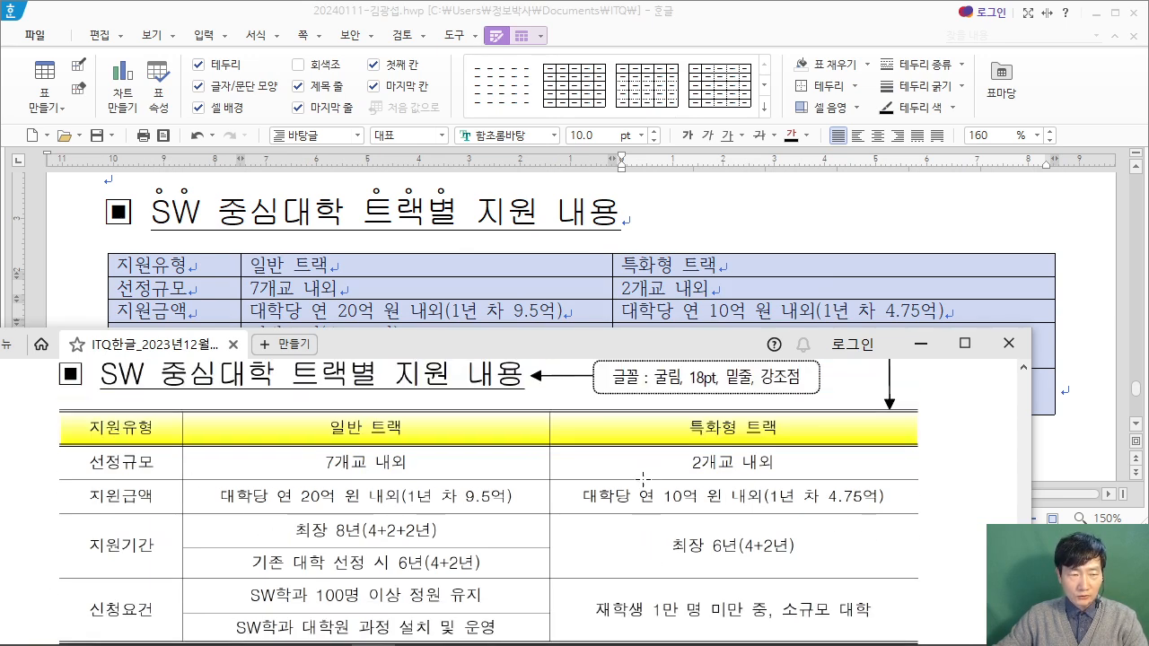
pyautogui.click(747, 19)
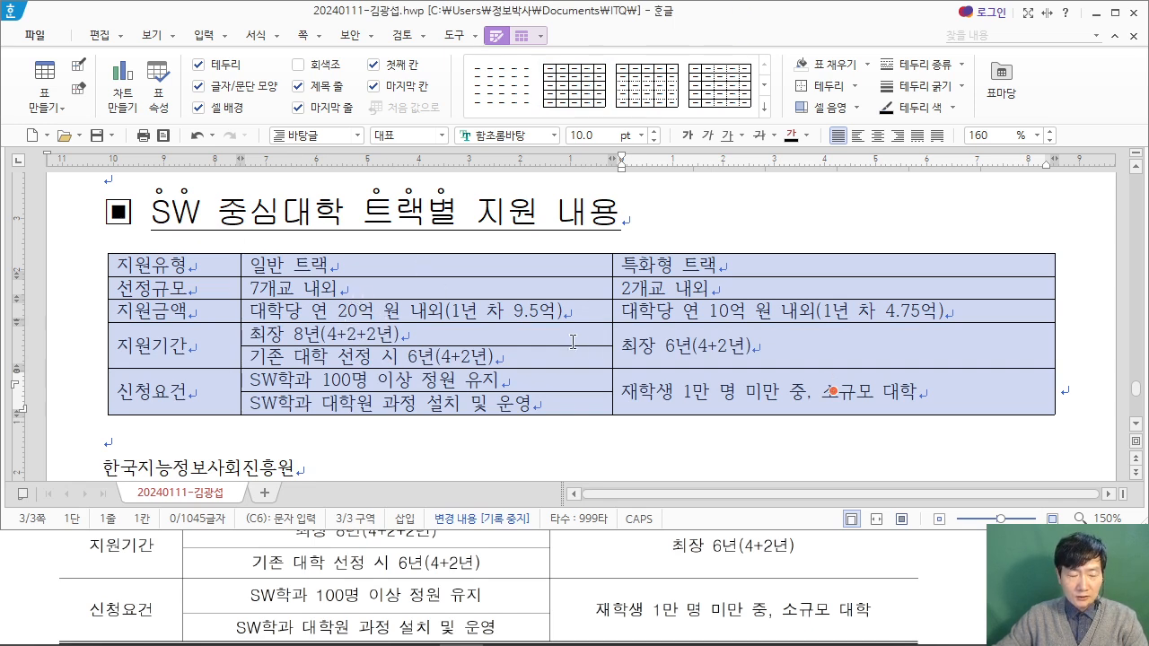
pyautogui.moveTo(619, 65); pyautogui.dragTo(794, 208)
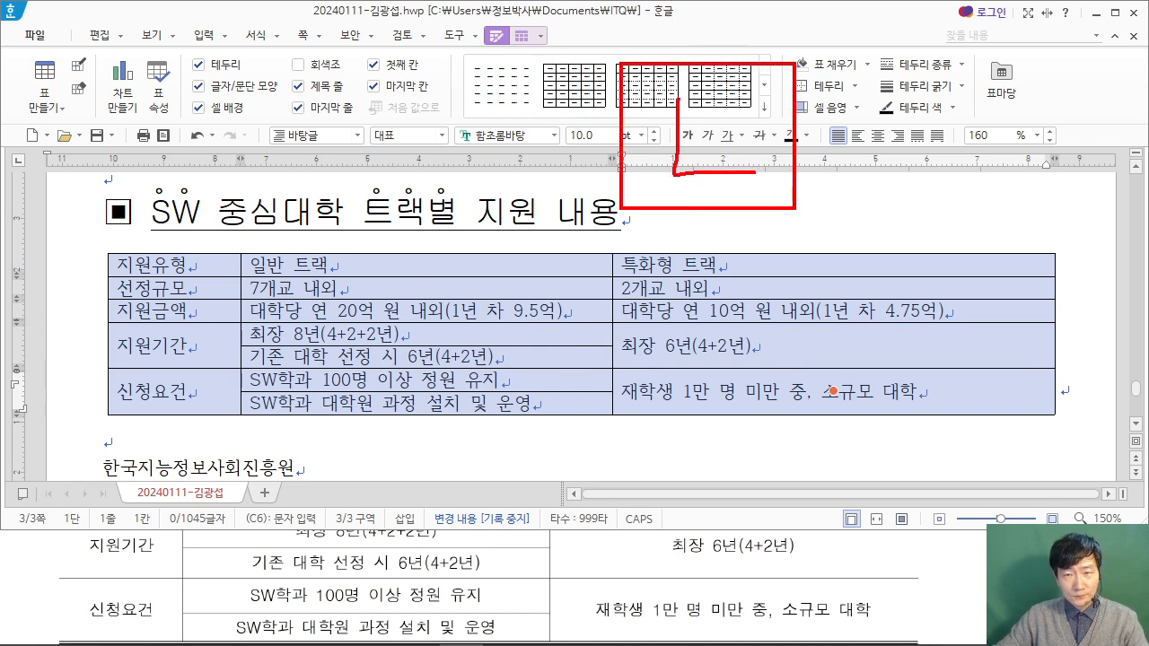
pyautogui.press('Escape')
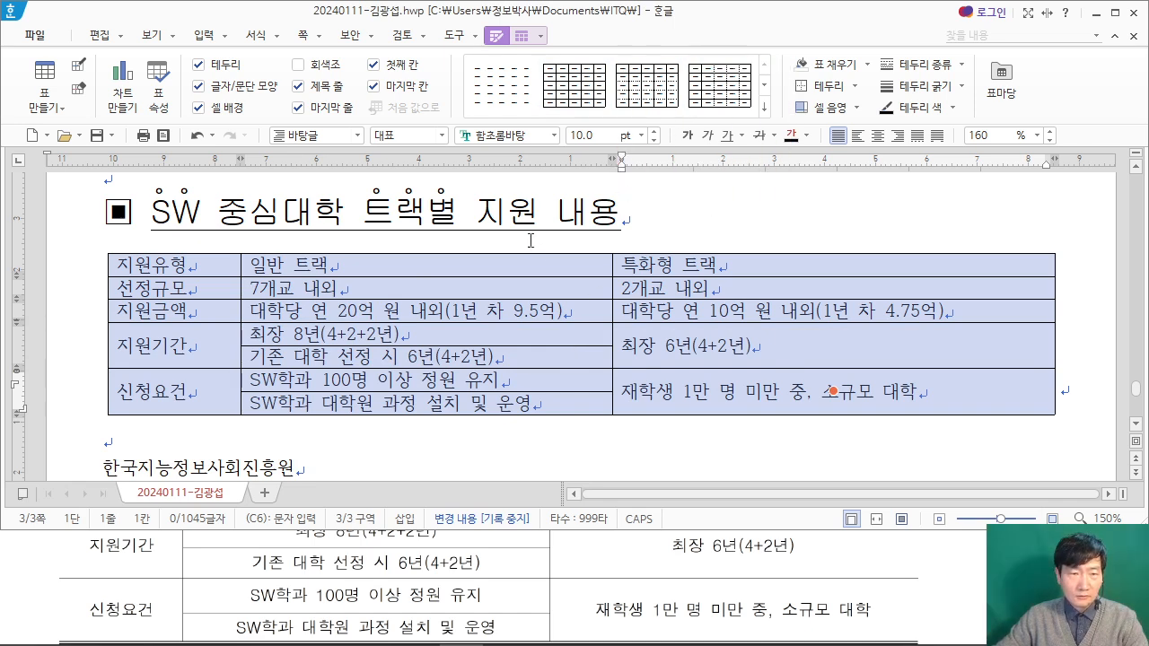
# Step: Remove the left and right outer borders of the selected table through 셀 테두리/배경
pyautogui.press('l')
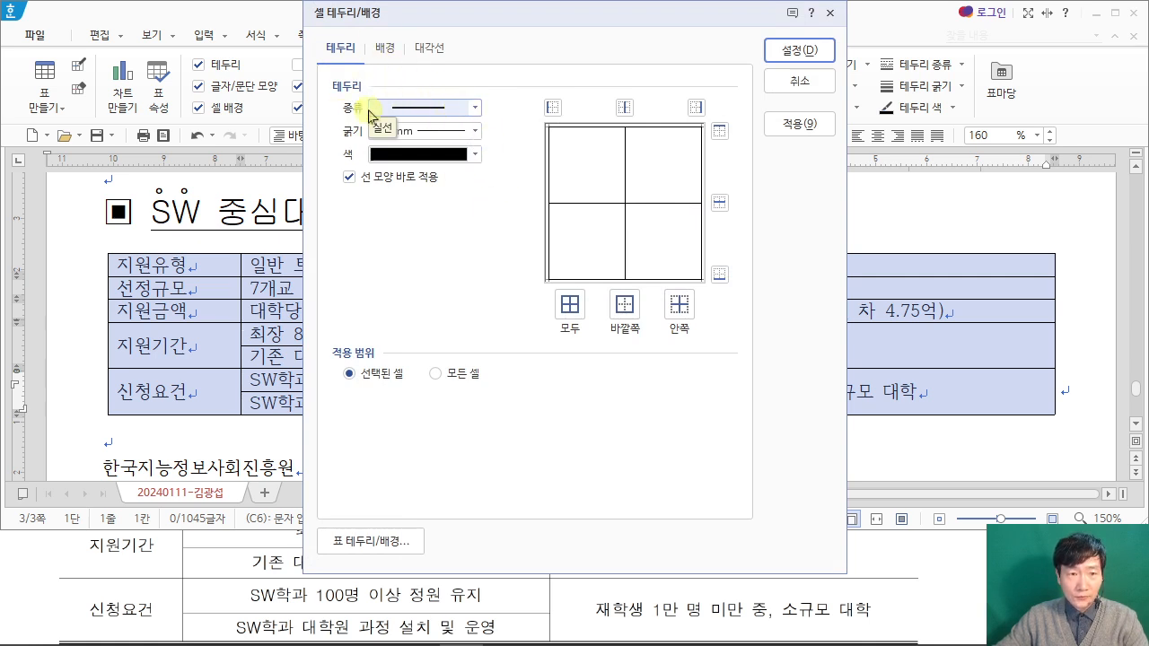
pyautogui.click(474, 108)
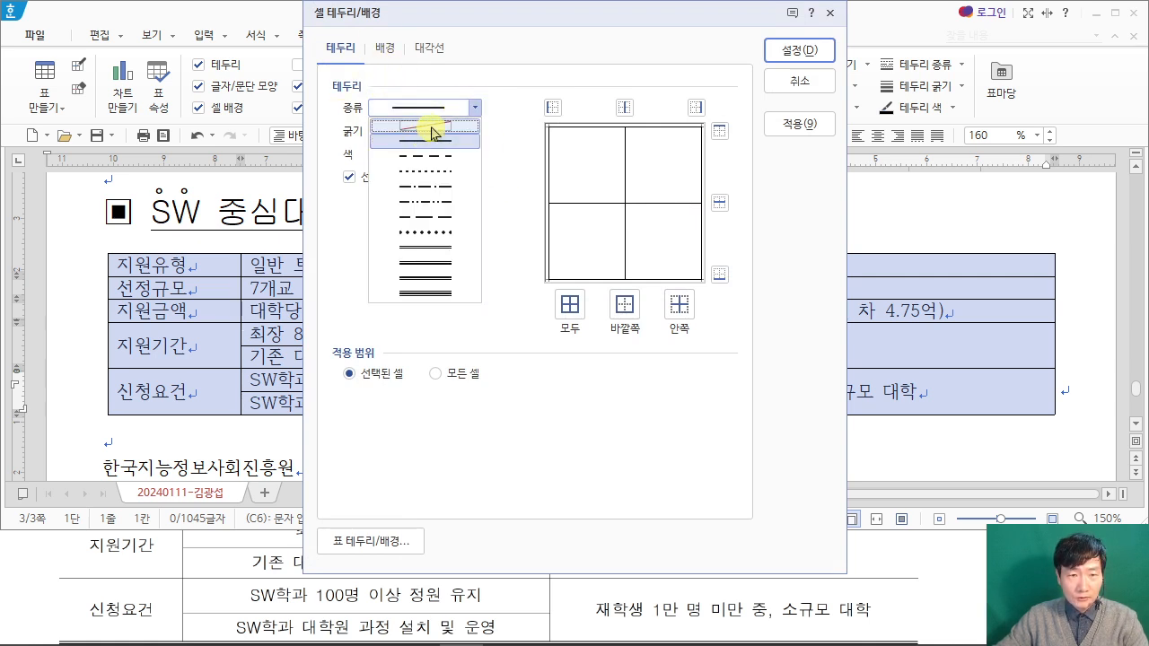
pyautogui.click(429, 127)
pyautogui.click(552, 107)
pyautogui.click(696, 107)
pyautogui.click(799, 50)
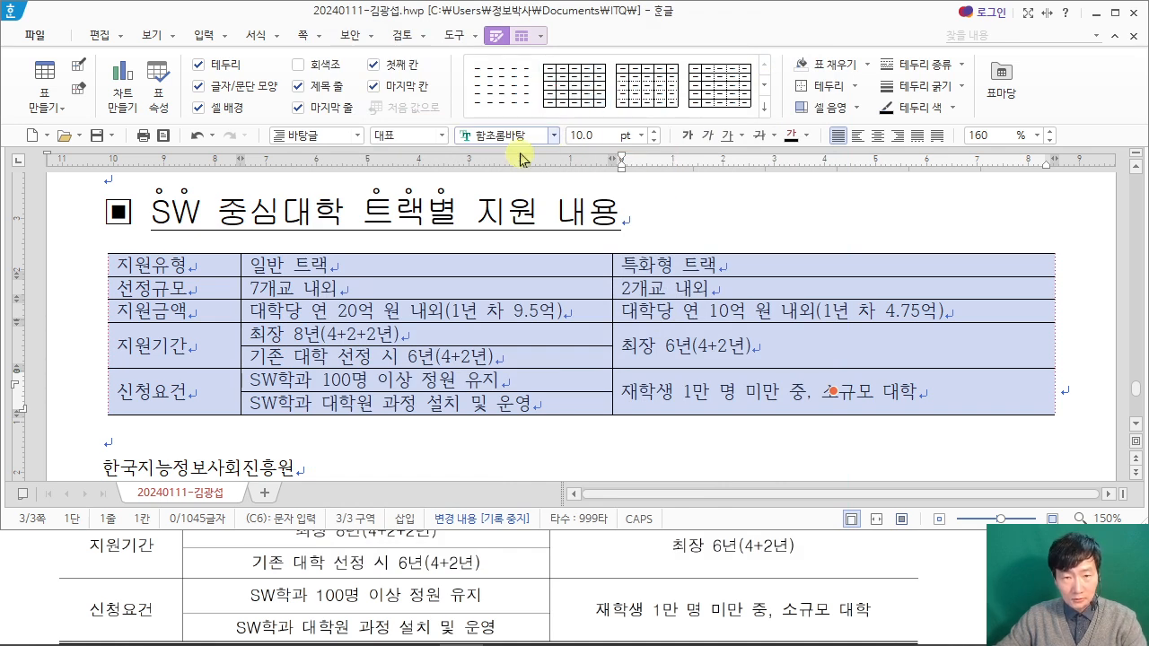
# Step: Give the selected table a double line as its top and bottom outer borders
pyautogui.press('l')
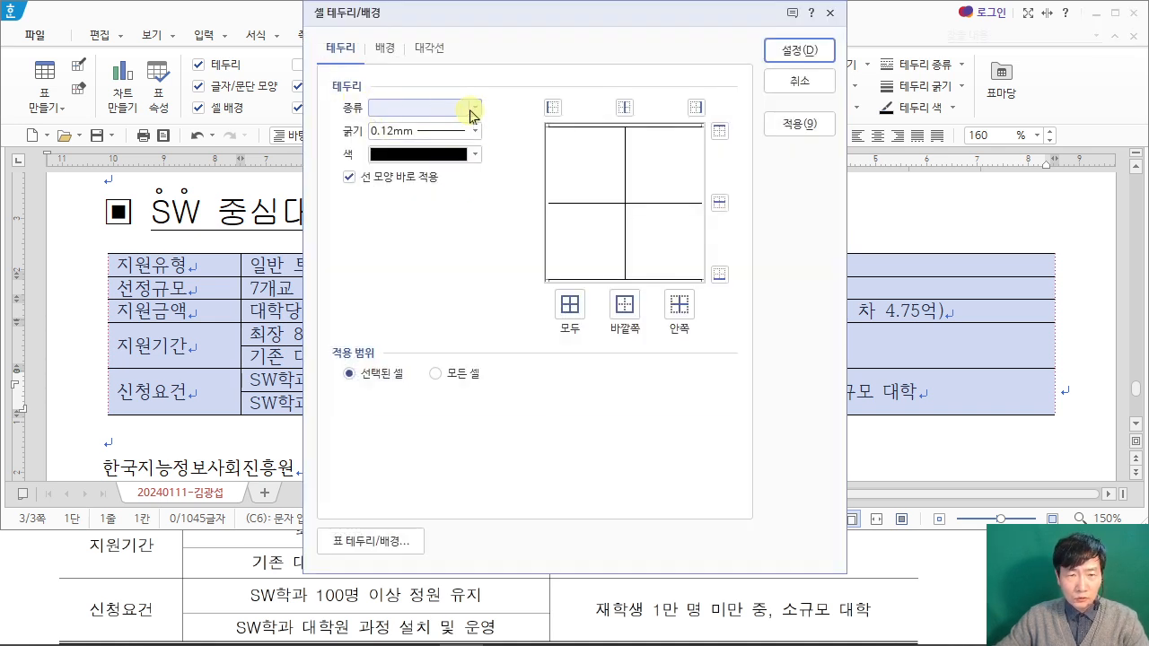
pyautogui.click(474, 108)
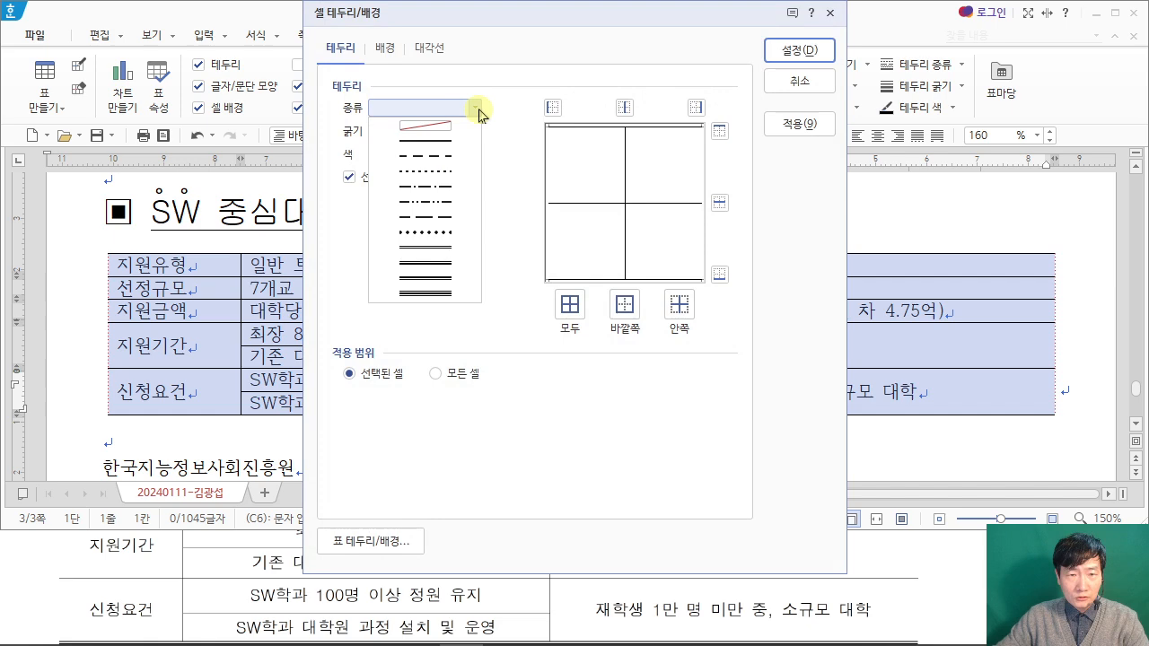
pyautogui.click(454, 248)
pyautogui.click(719, 131)
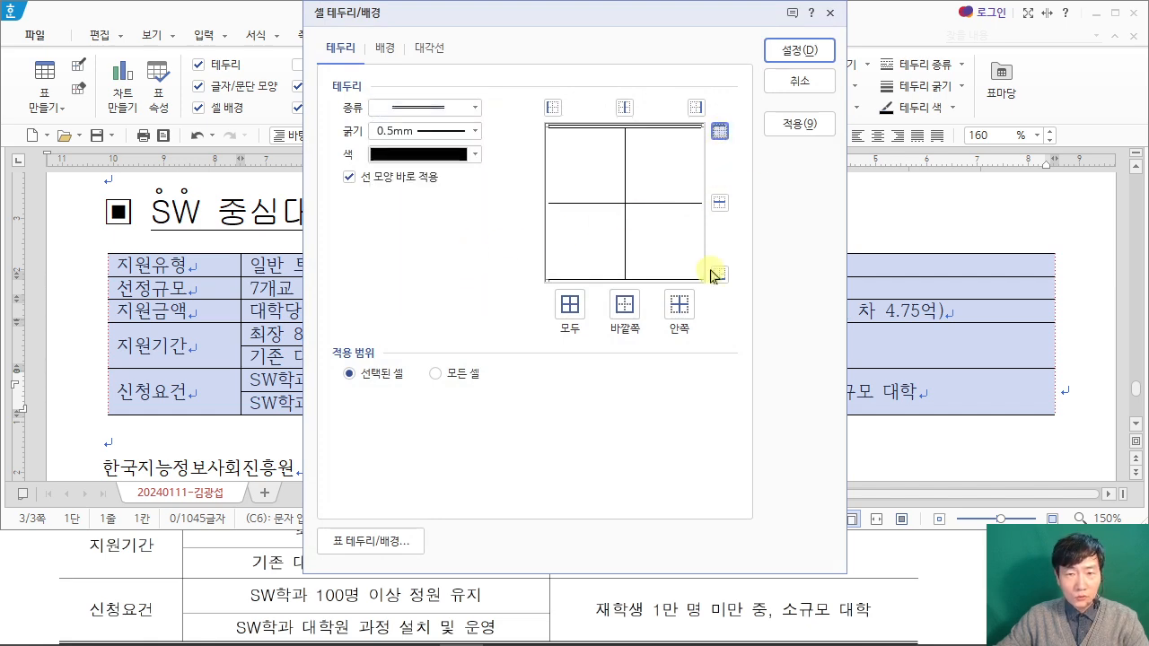
pyautogui.click(719, 274)
pyautogui.click(800, 51)
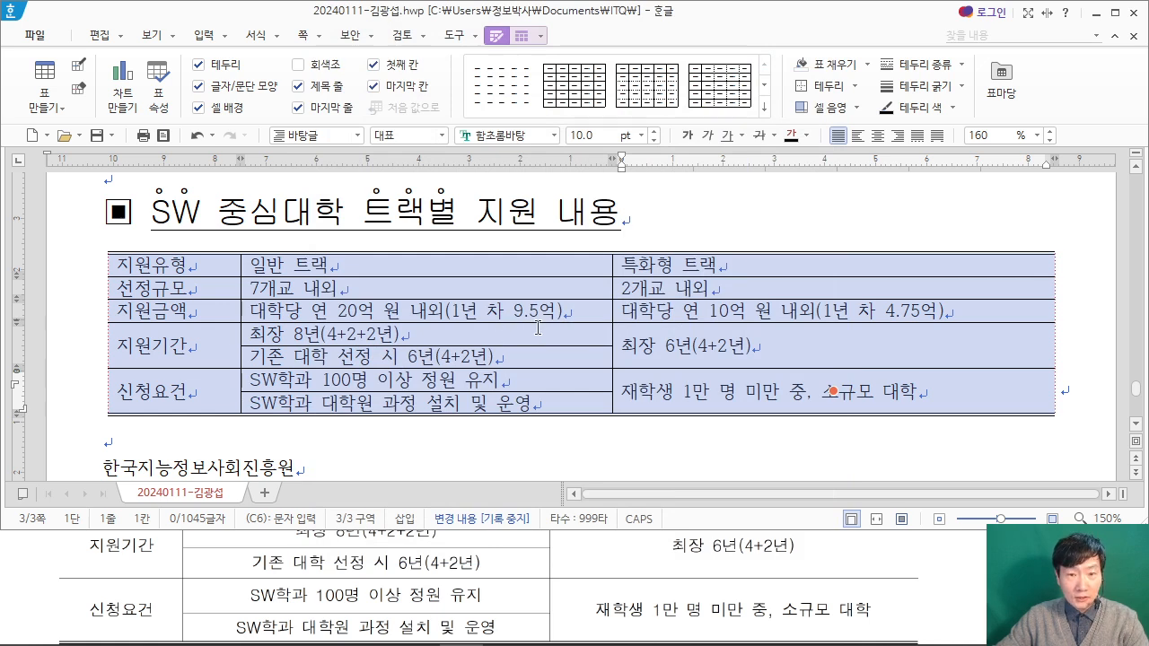
# Step: Set all the table's text in 돋움 and centre-align it, following the exam PDF
pyautogui.click(957, 571)
pyautogui.scroll(4, 957, 572)
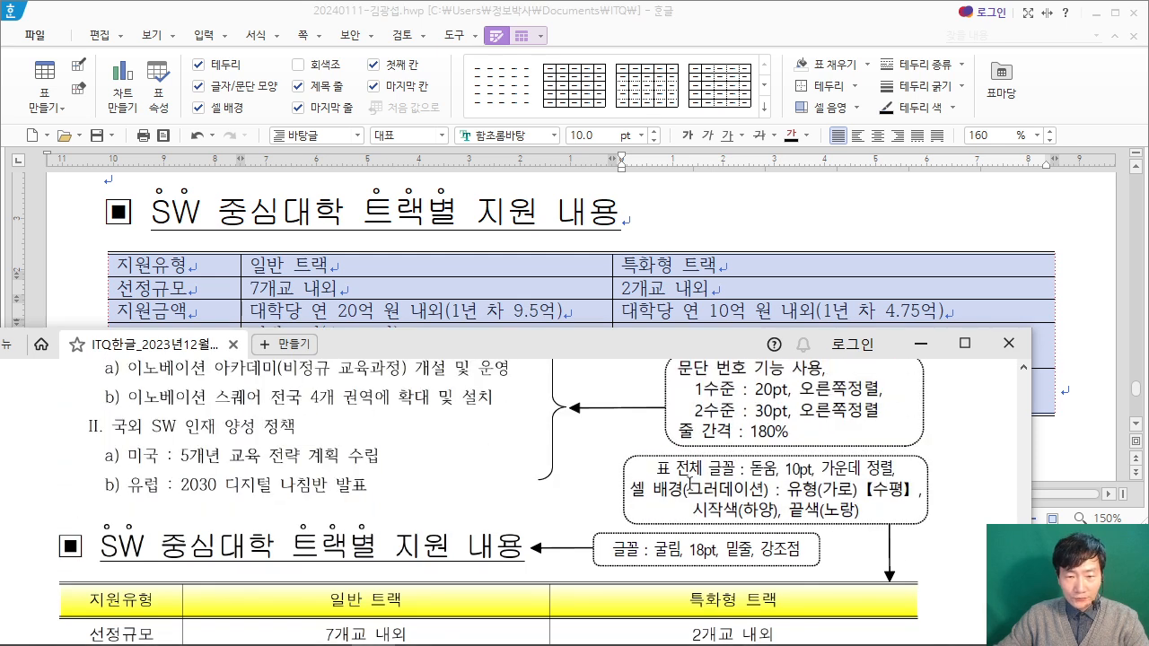
pyautogui.scroll(1, 762, 474)
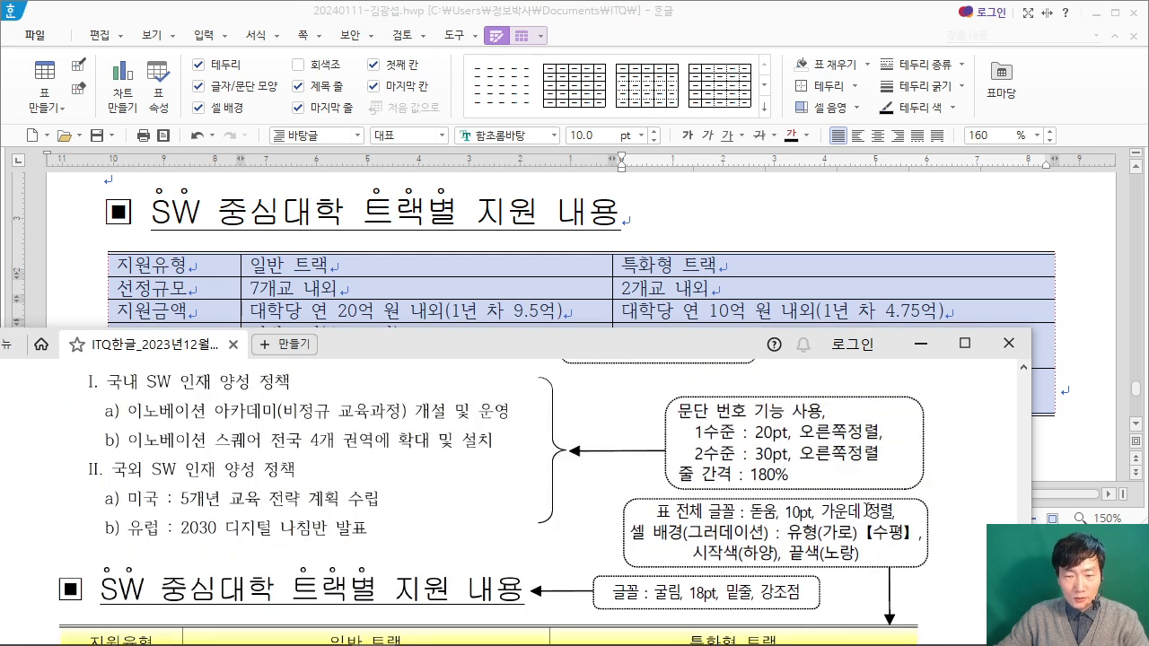
pyautogui.click(543, 138)
pyautogui.write('돋움')
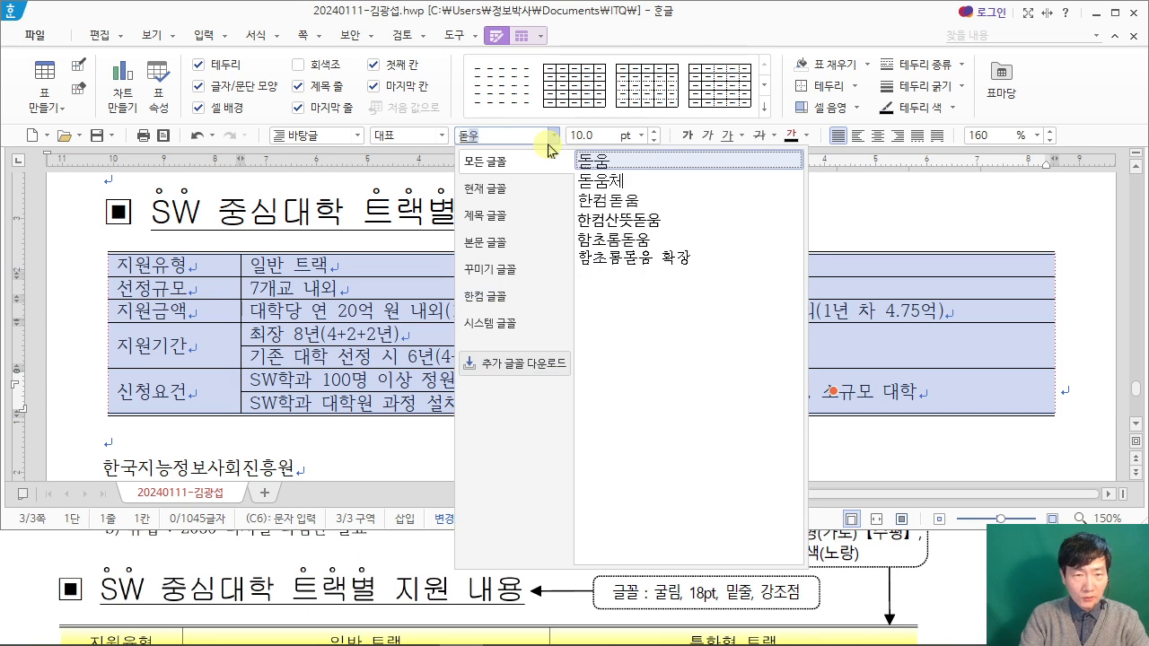
pyautogui.press('Return')
pyautogui.click(958, 550)
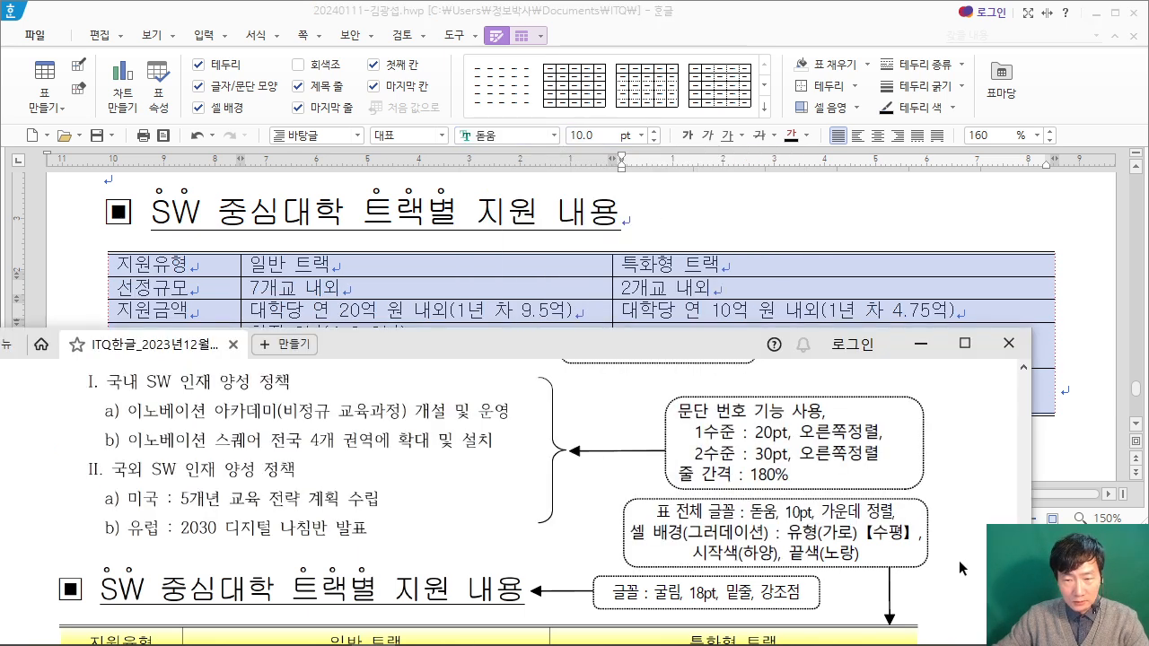
pyautogui.scroll(1, 958, 560)
pyautogui.click(877, 134)
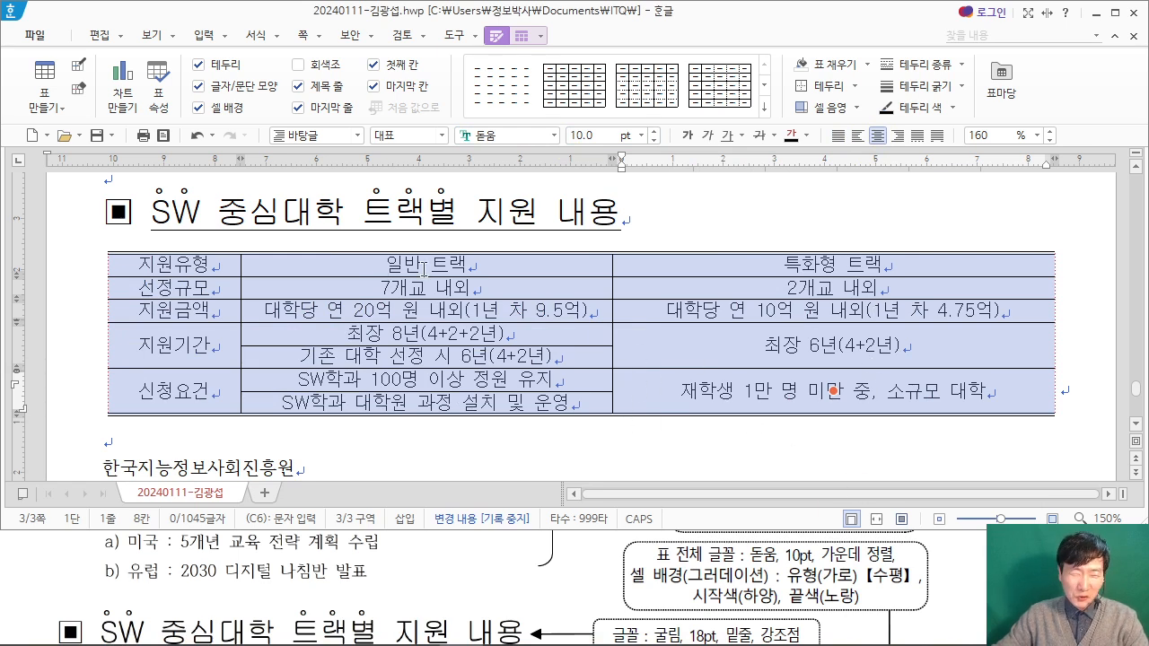
# Step: Check the table's row layout in the exam PDF and return to the answer document
pyautogui.click(956, 595)
pyautogui.scroll(-1, 323, 538)
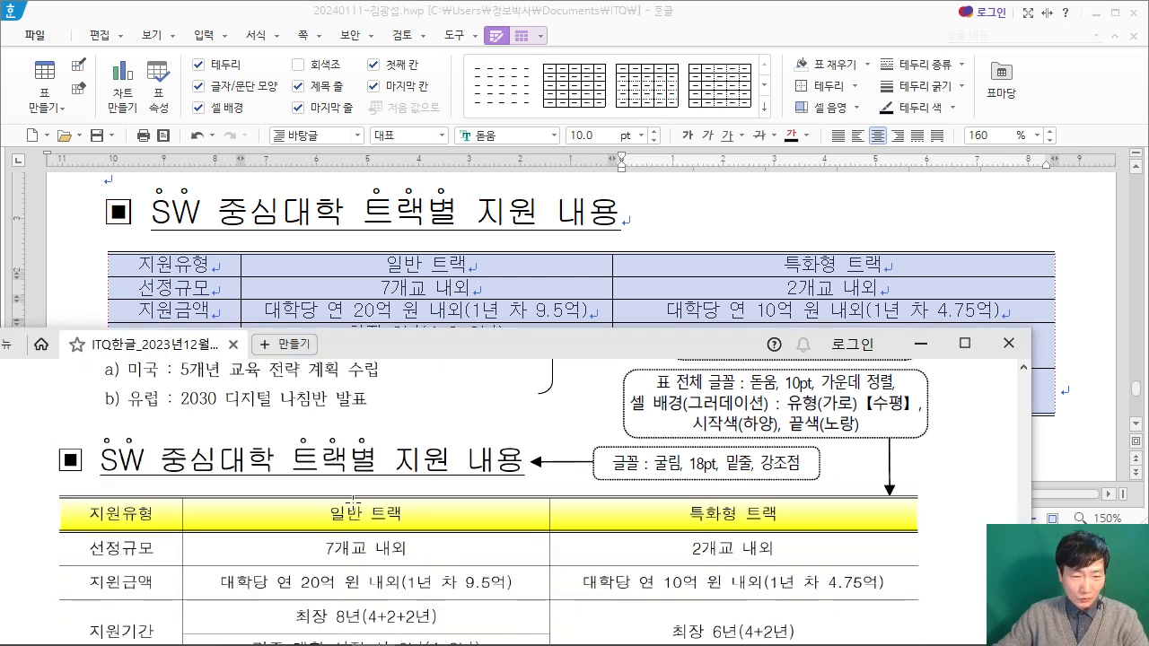
pyautogui.click(796, 16)
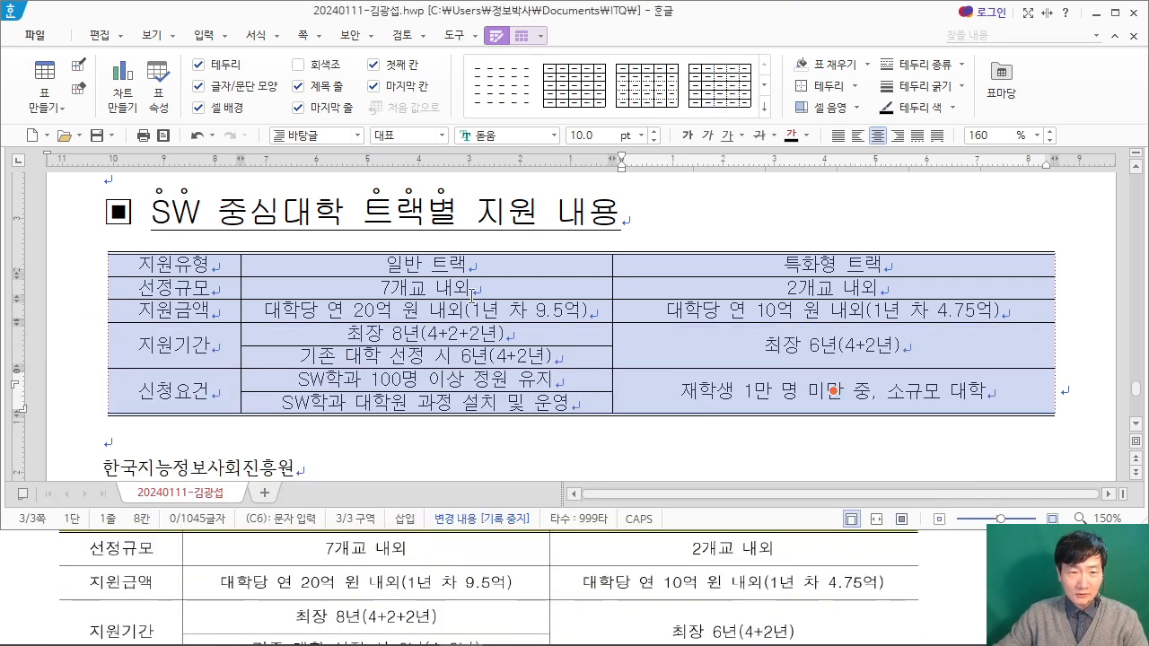
pyautogui.moveTo(303, 115); pyautogui.dragTo(586, 265)
pyautogui.moveTo(404, 147)
pyautogui.mouseDown()
pyautogui.moveTo(342, 161)
pyautogui.moveTo(420, 207)
pyautogui.mouseUp()
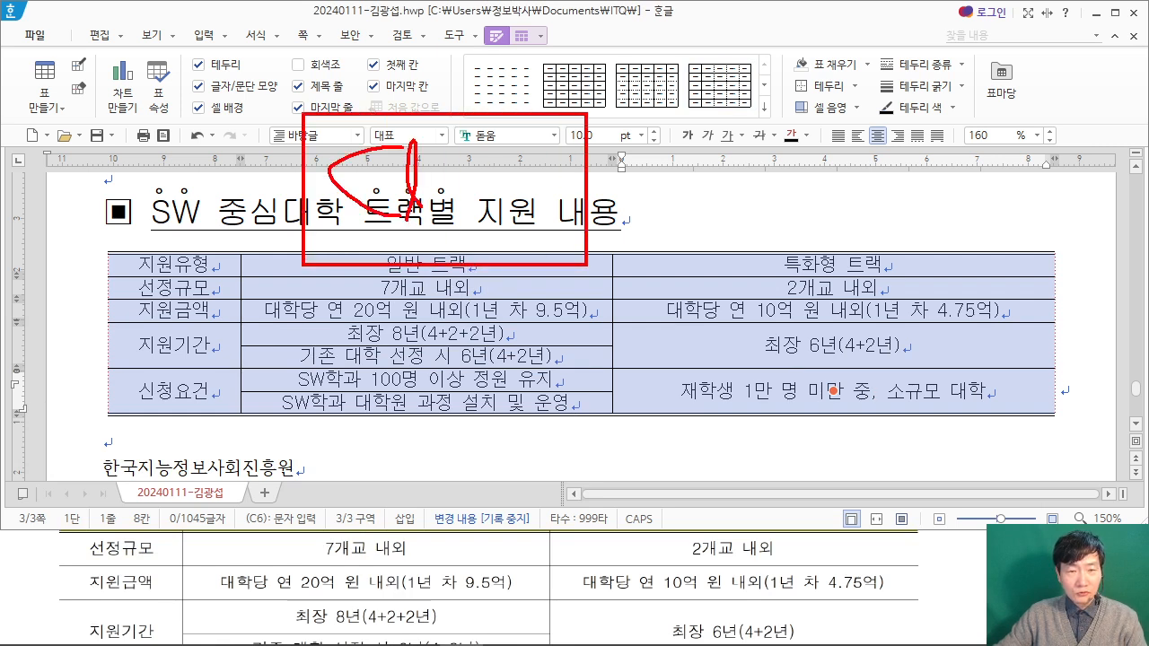
pyautogui.moveTo(504, 199); pyautogui.dragTo(549, 220)
pyautogui.moveTo(635, 136); pyautogui.dragTo(638, 211)
pyautogui.moveTo(614, 185); pyautogui.dragTo(679, 181)
pyautogui.moveTo(735, 90); pyautogui.dragTo(888, 266)
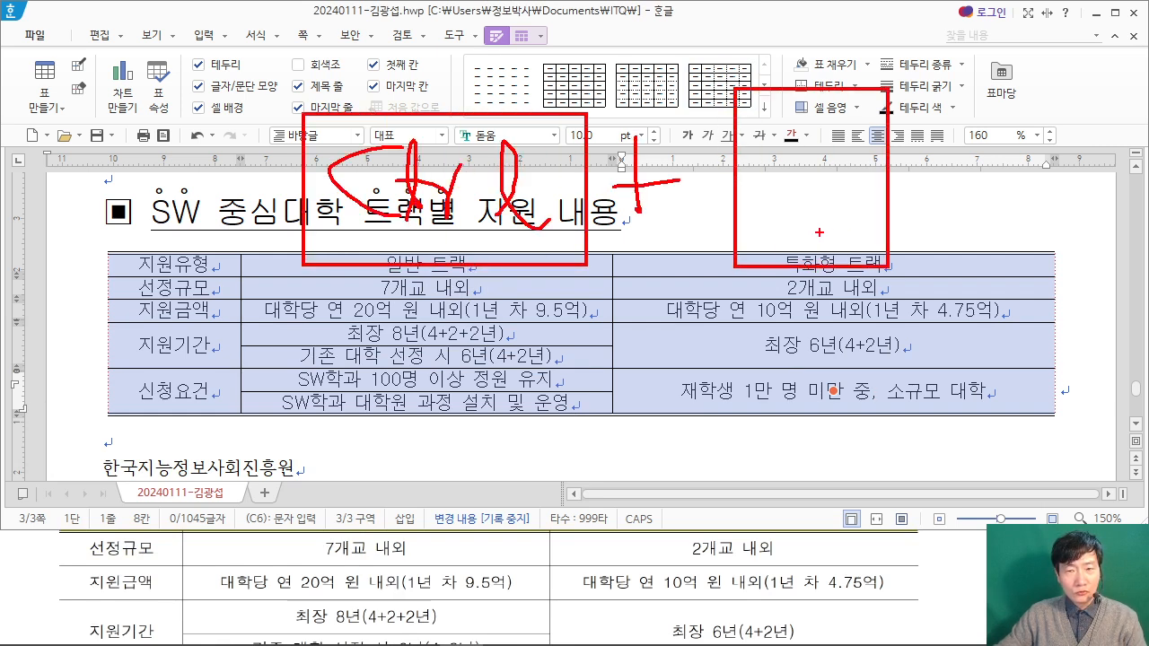
pyautogui.moveTo(810, 238); pyautogui.dragTo(824, 103)
pyautogui.moveTo(983, 150); pyautogui.dragTo(928, 190)
pyautogui.moveTo(919, 150)
pyautogui.mouseDown()
pyautogui.moveTo(963, 199)
pyautogui.moveTo(941, 220)
pyautogui.mouseUp()
pyautogui.moveTo(896, 187); pyautogui.dragTo(972, 184)
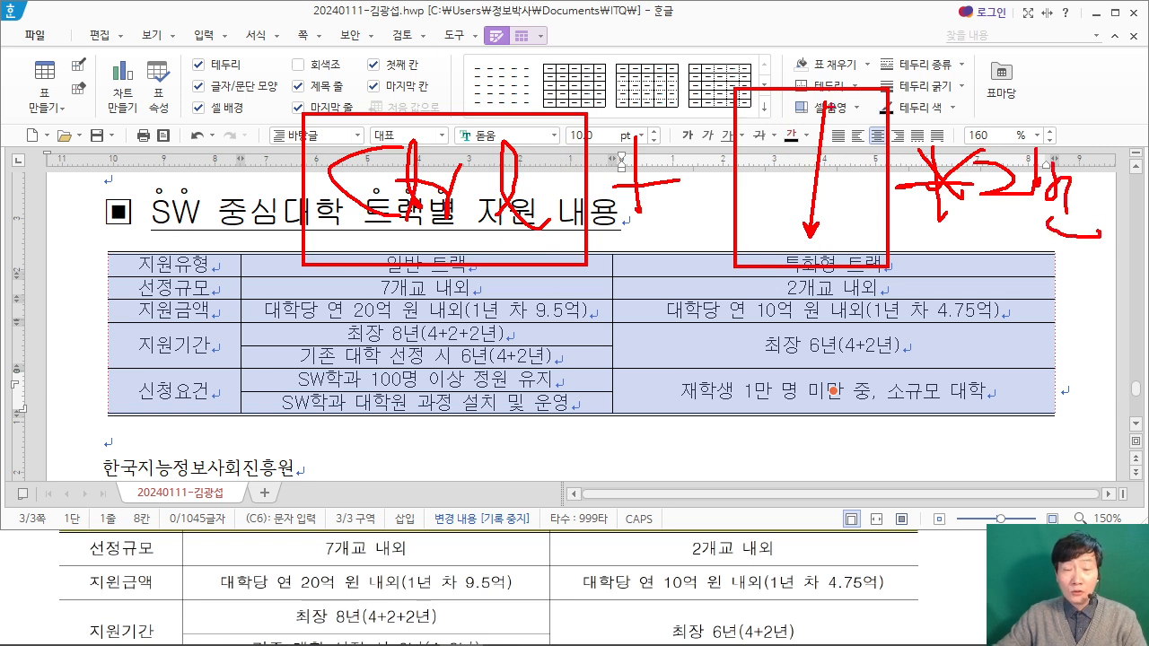
pyautogui.press('Escape')
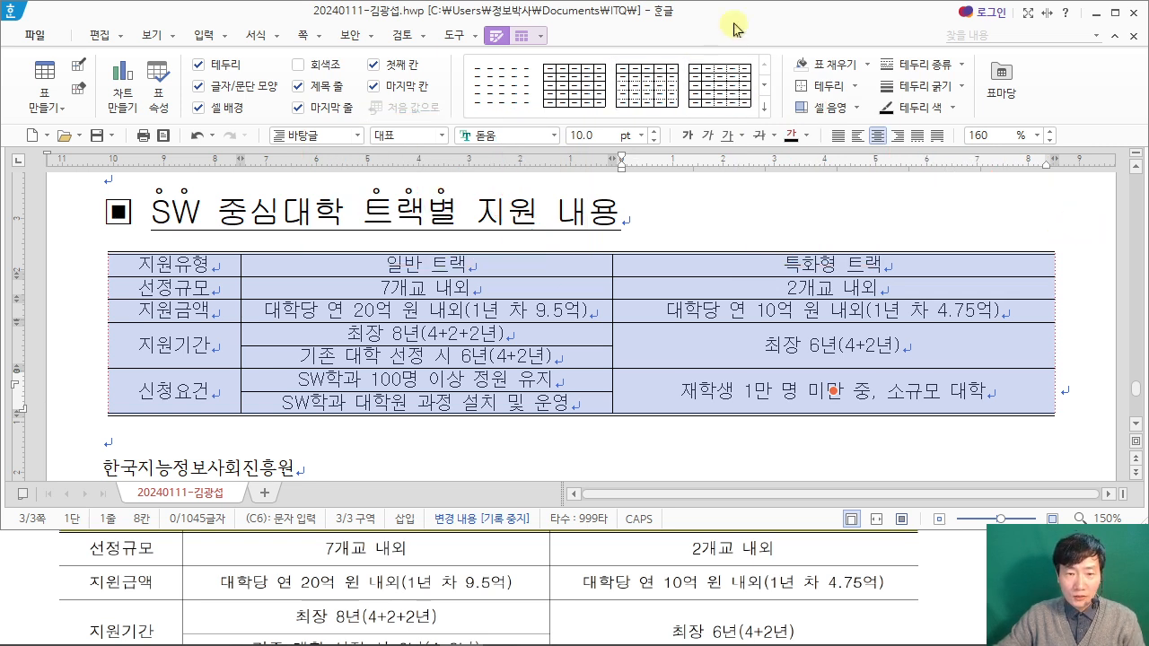
# Step: Increase the height of all the selected table's rows by three increments
pyautogui.hotkey('ctrl', 'Down')
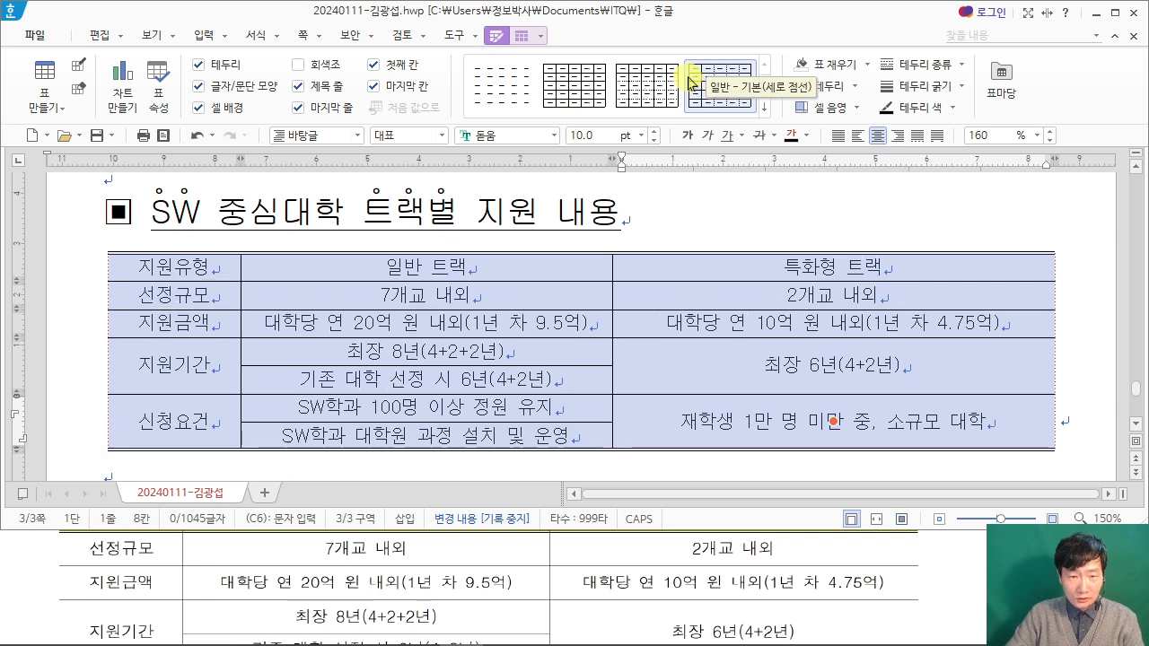
pyautogui.hotkey('ctrl', 'Down')
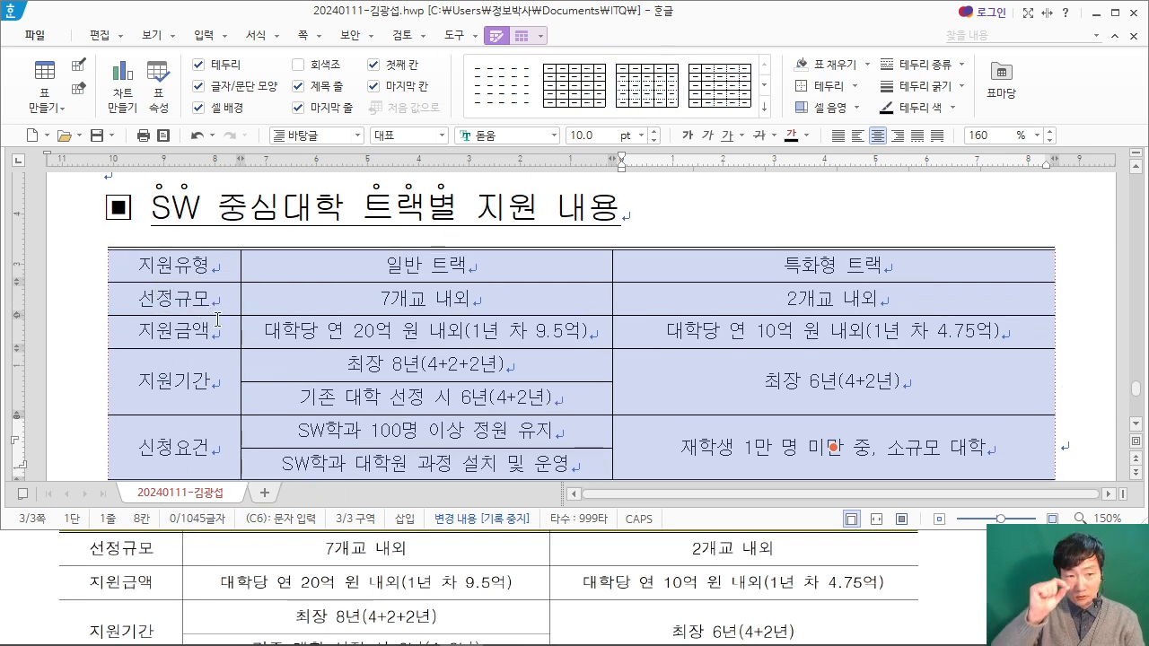
pyautogui.hotkey('ctrl', 'Down')
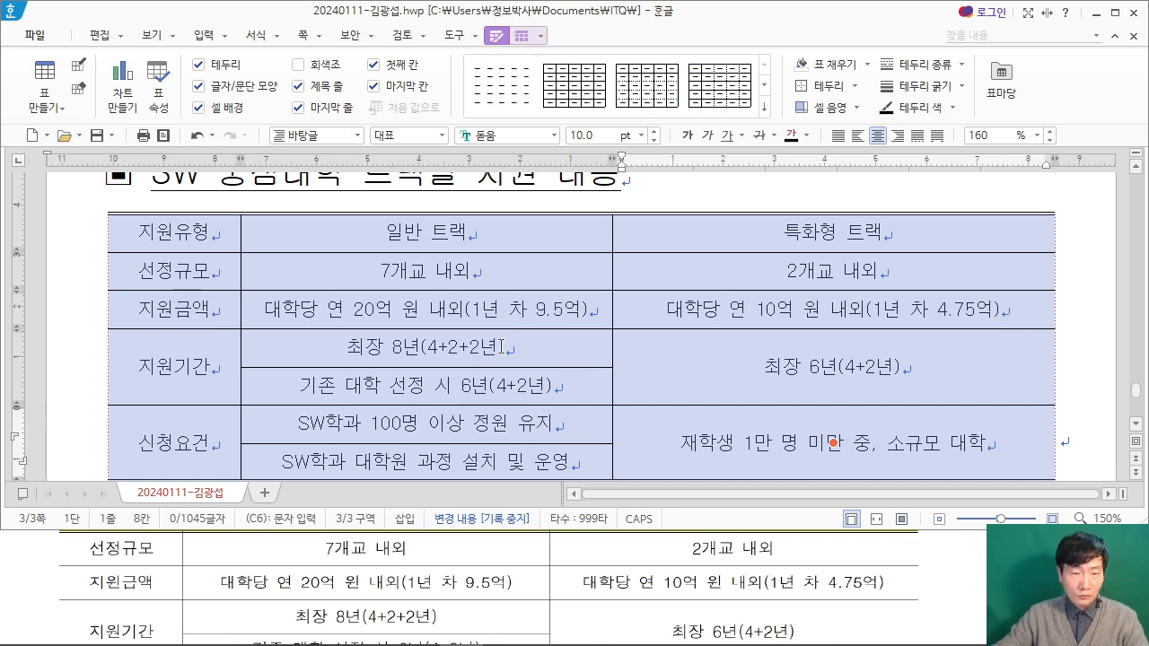
# Step: Give the table's header row a double line as its bottom border, following the exam PDF
pyautogui.click(939, 547)
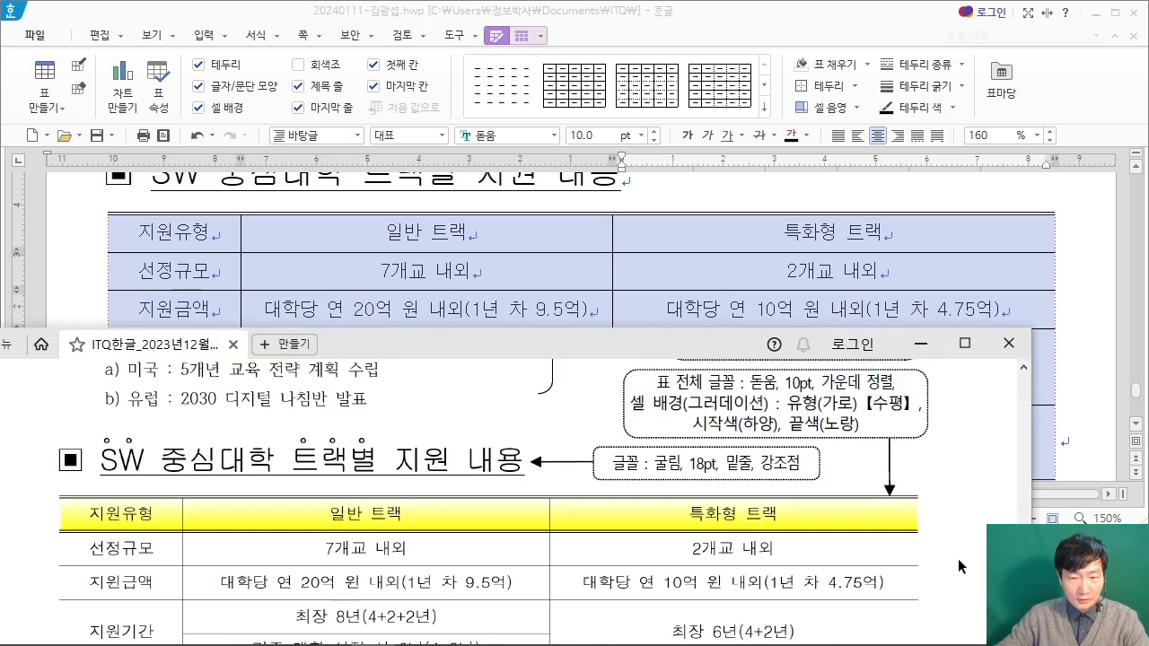
pyautogui.click(1084, 227)
pyautogui.moveTo(175, 231); pyautogui.dragTo(835, 226)
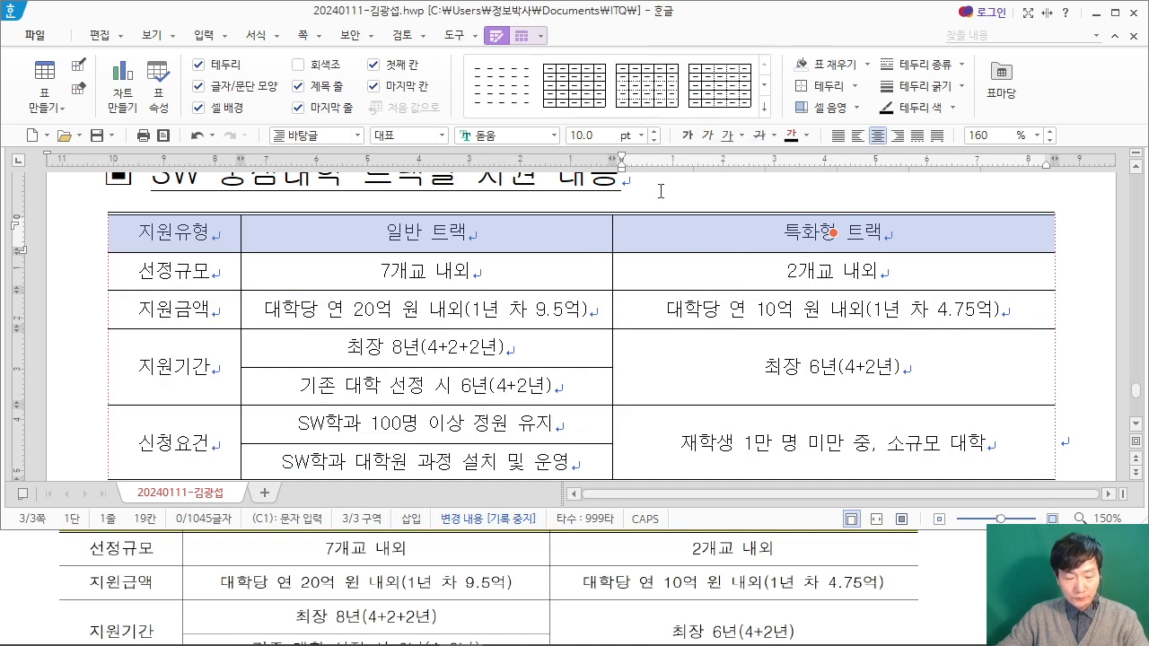
pyautogui.press('l')
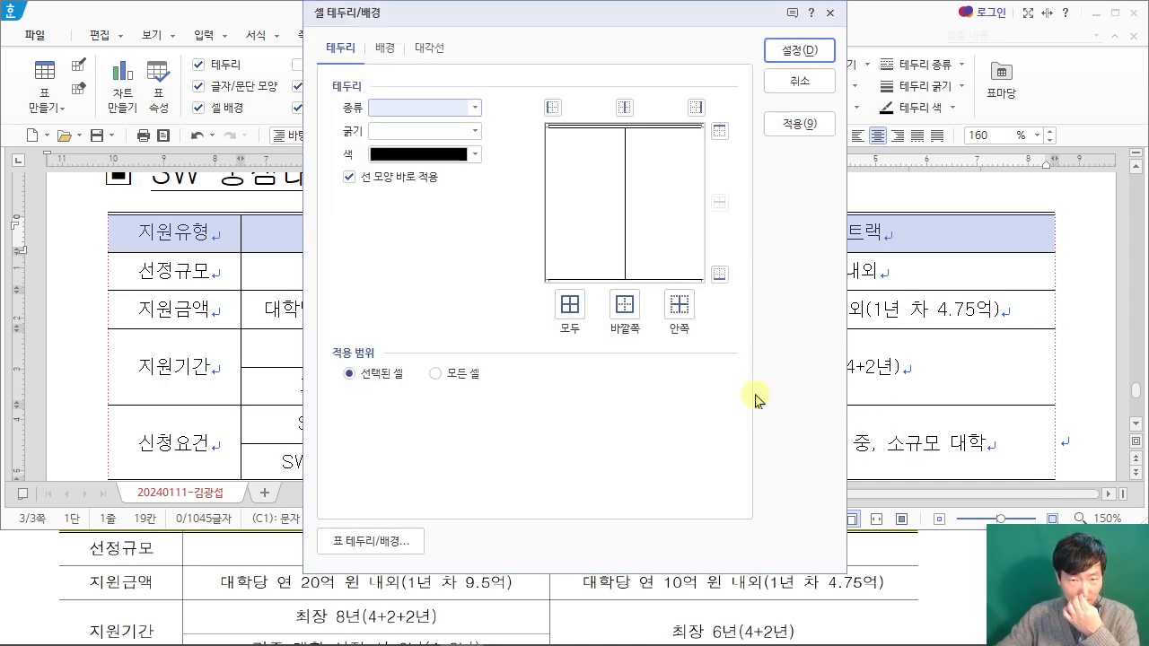
pyautogui.click(30, 582)
pyautogui.scroll(1, 194, 563)
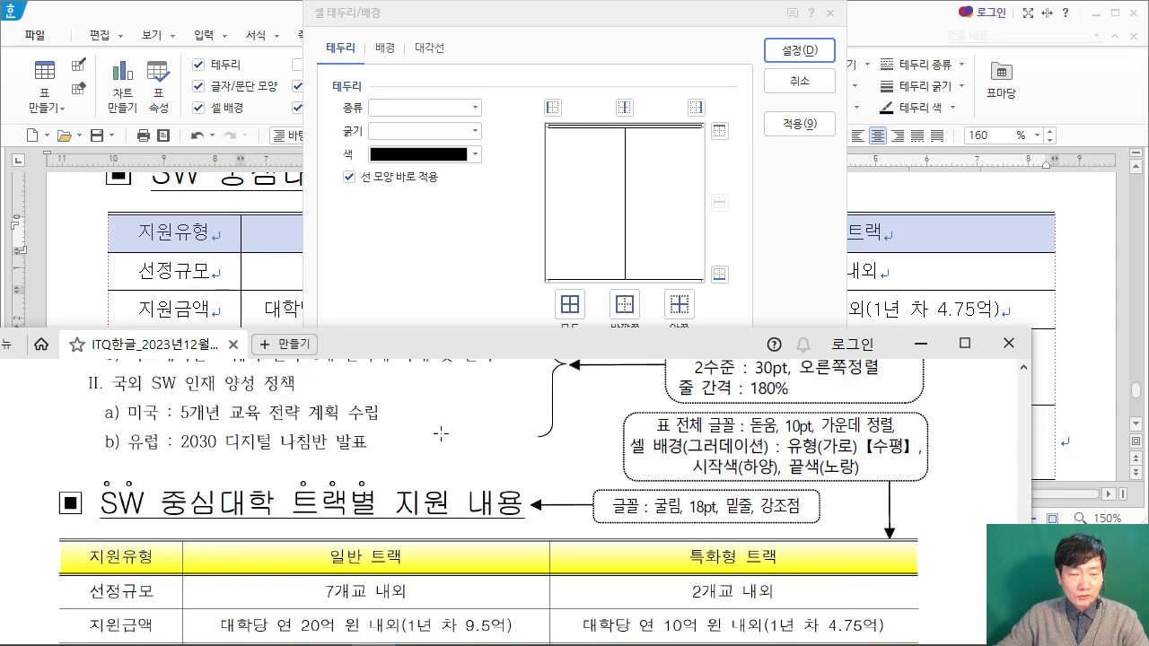
pyautogui.click(474, 107)
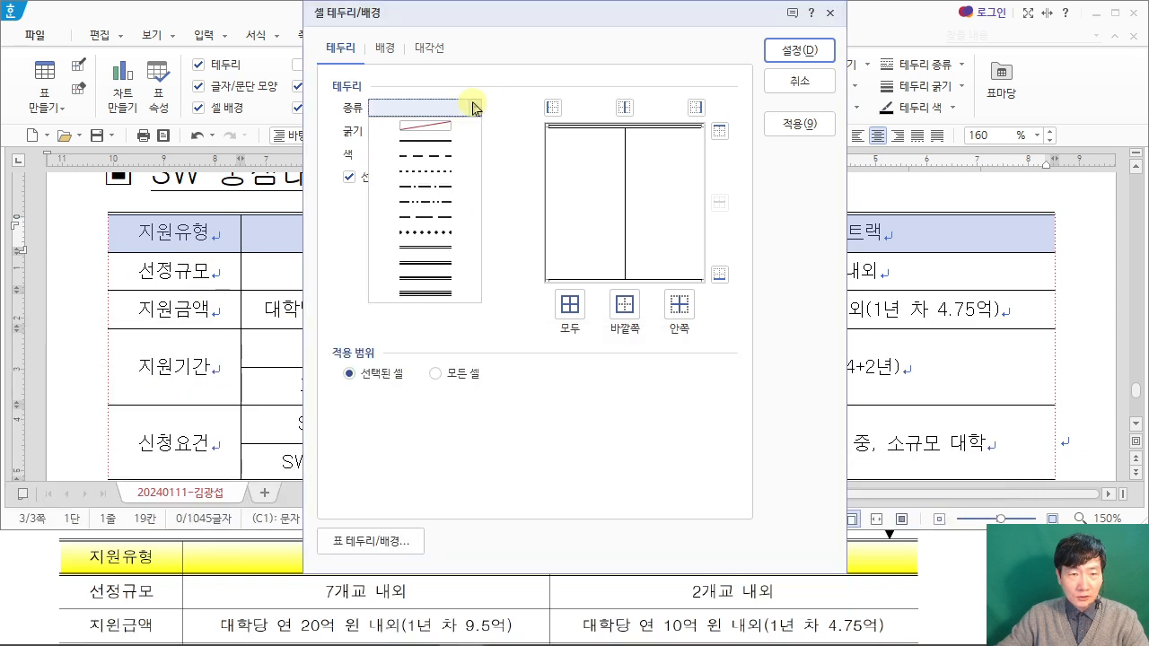
pyautogui.click(456, 249)
pyautogui.click(726, 275)
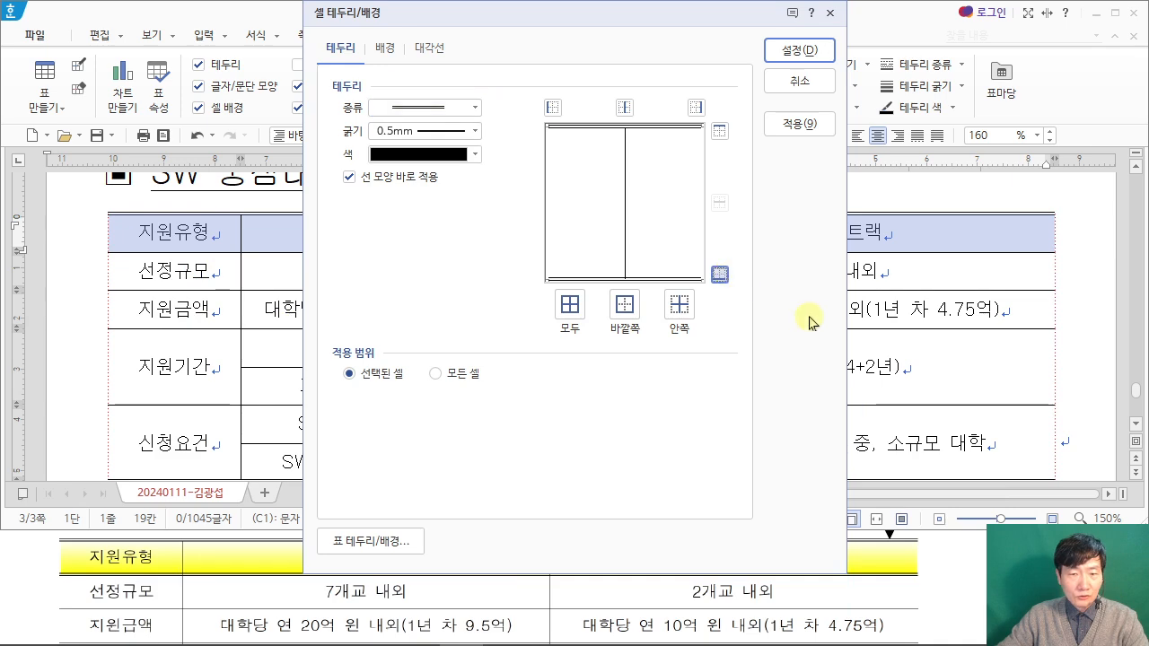
# Step: Fill the header row's cells with a 가로 (horizontal) gradient from white to yellow, as the exam PDF specifies
pyautogui.click(385, 50)
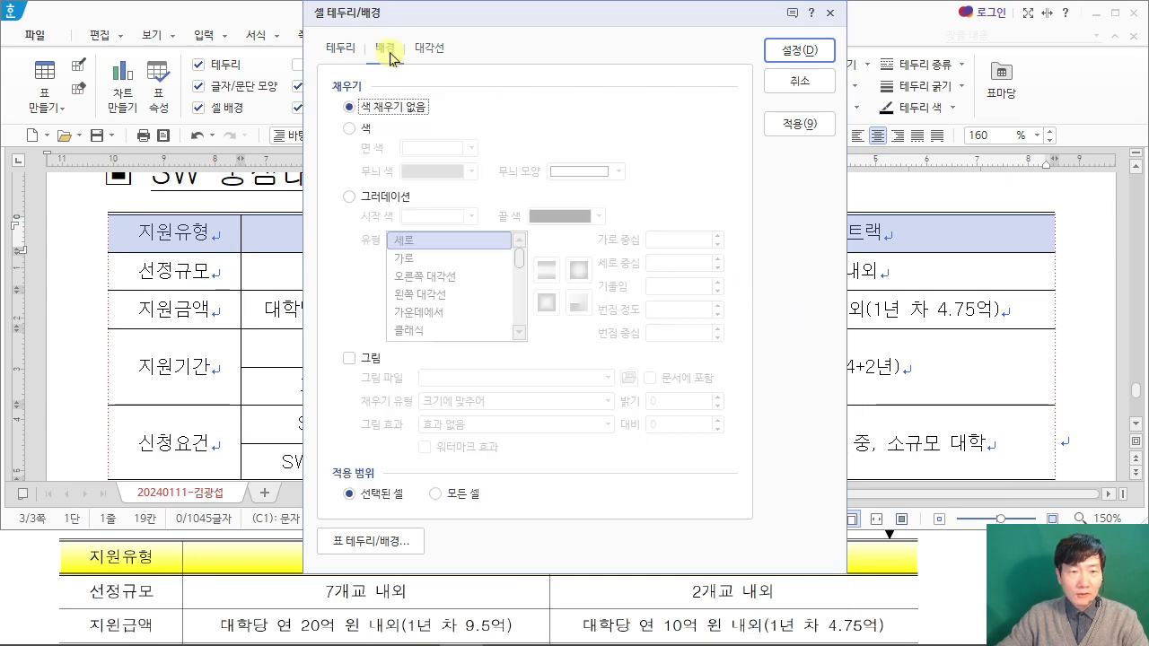
pyautogui.click(959, 551)
pyautogui.scroll(2, 943, 557)
pyautogui.scroll(1, 746, 536)
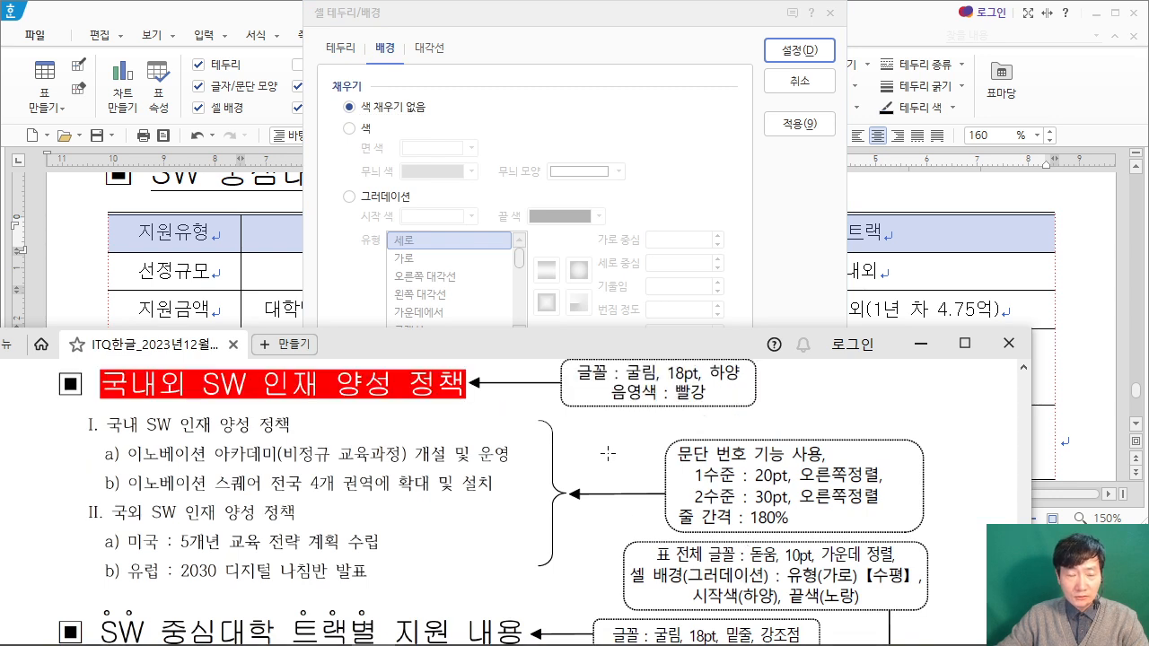
pyautogui.click(351, 197)
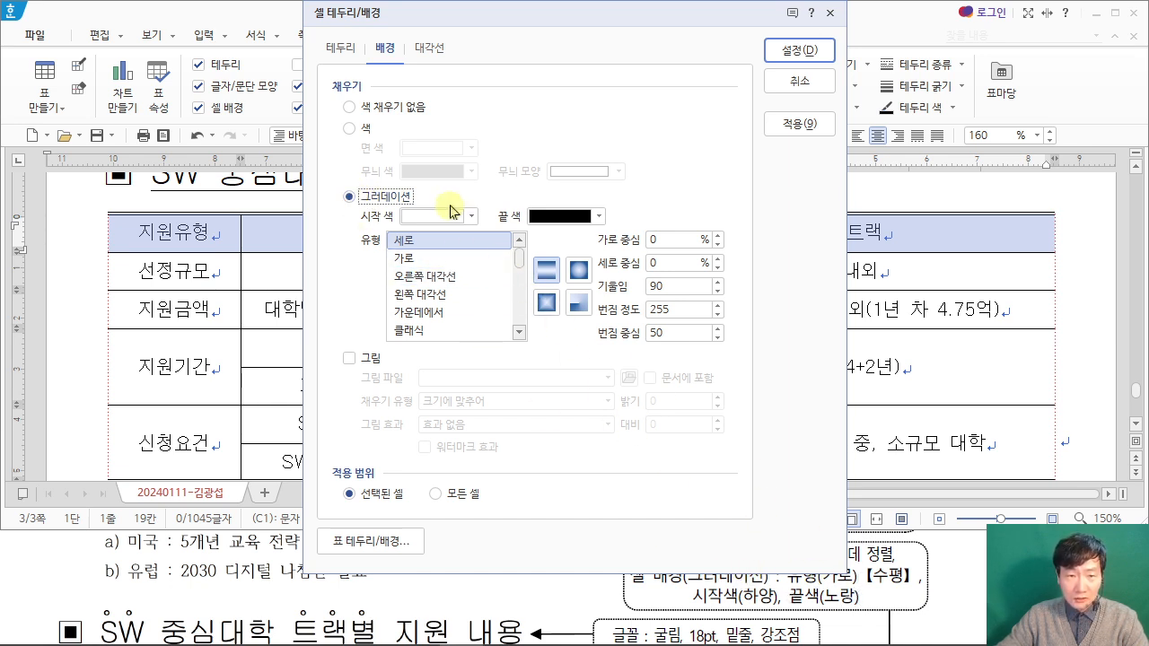
pyautogui.click(599, 217)
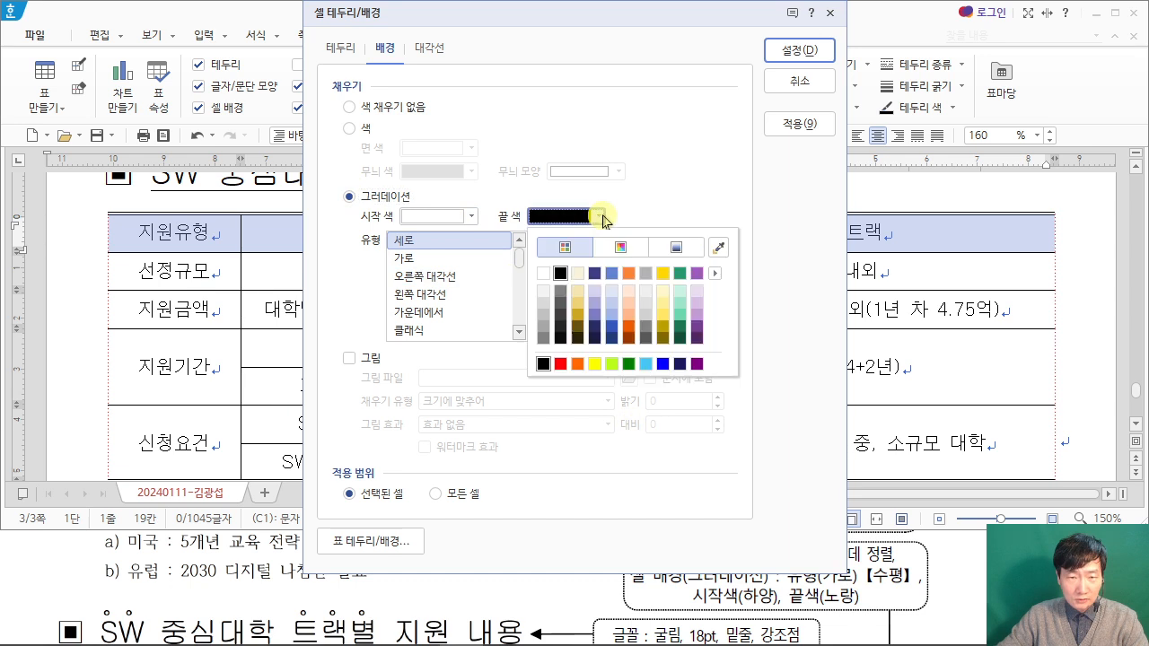
pyautogui.click(595, 364)
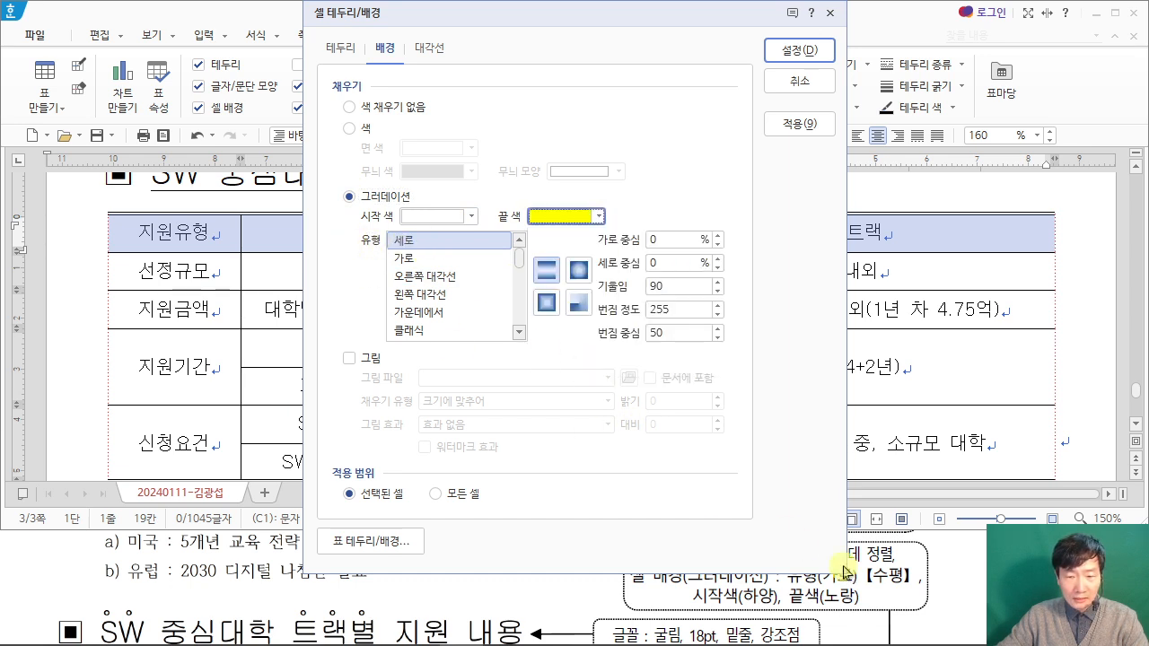
pyautogui.click(401, 258)
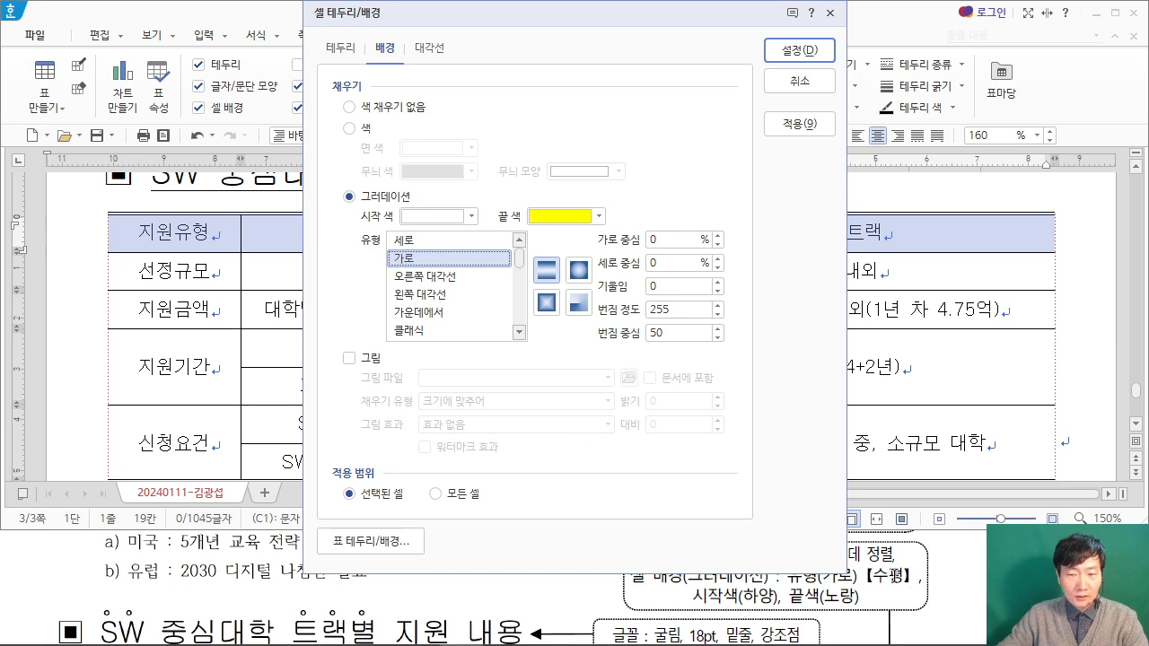
pyautogui.click(438, 259)
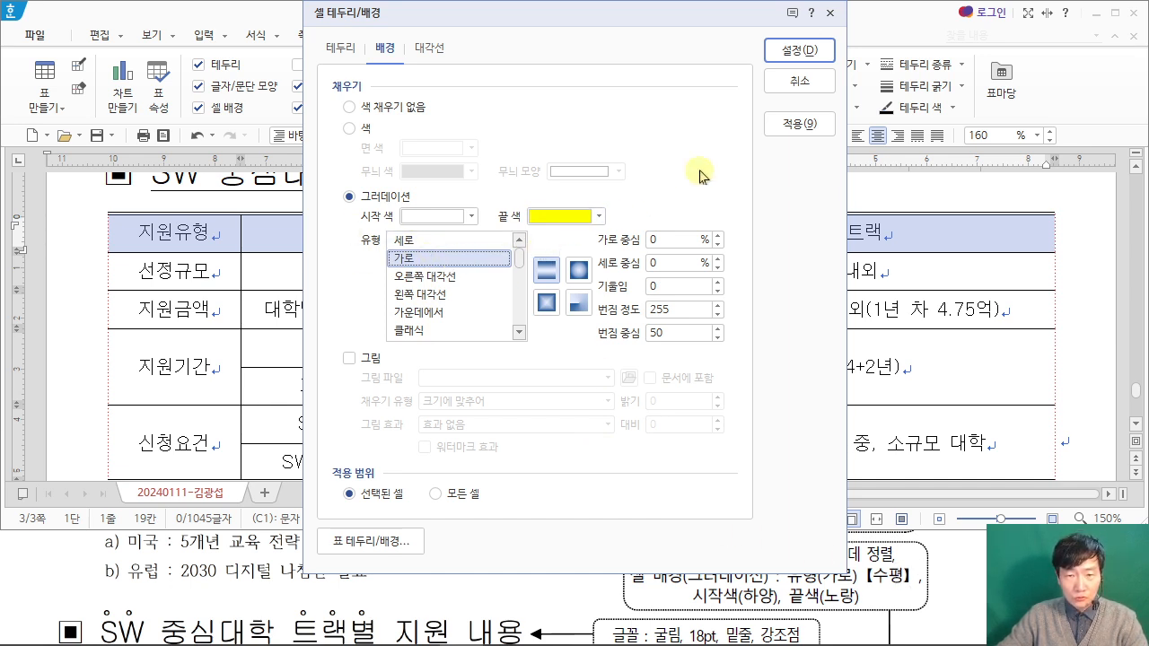
pyautogui.click(799, 50)
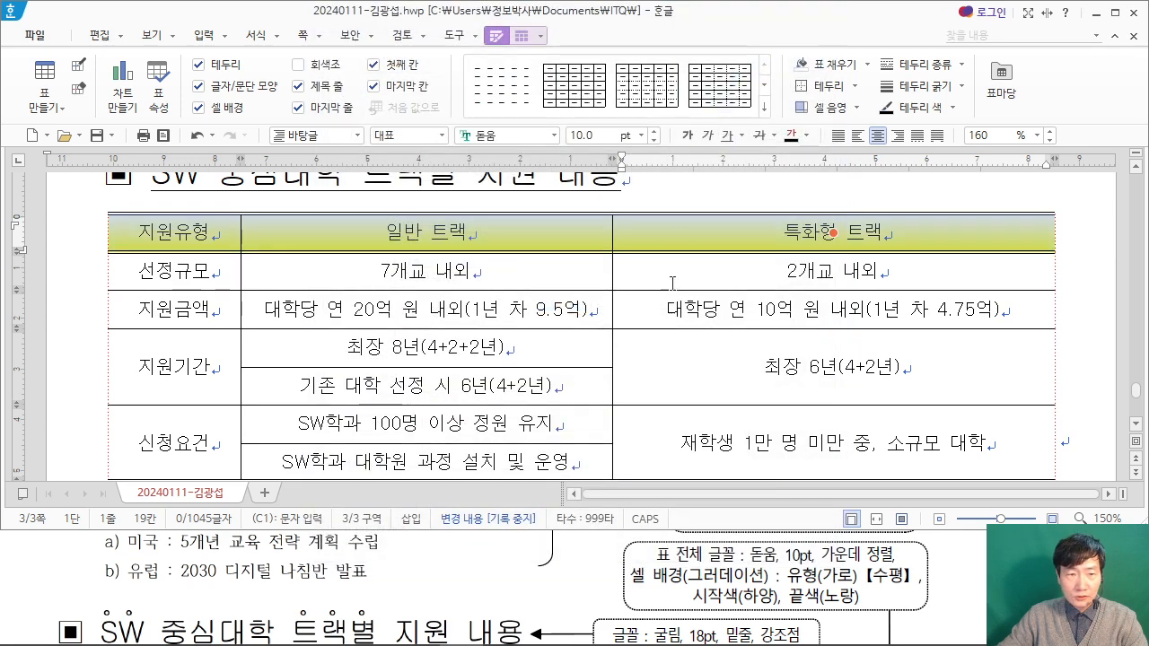
pyautogui.click(1066, 266)
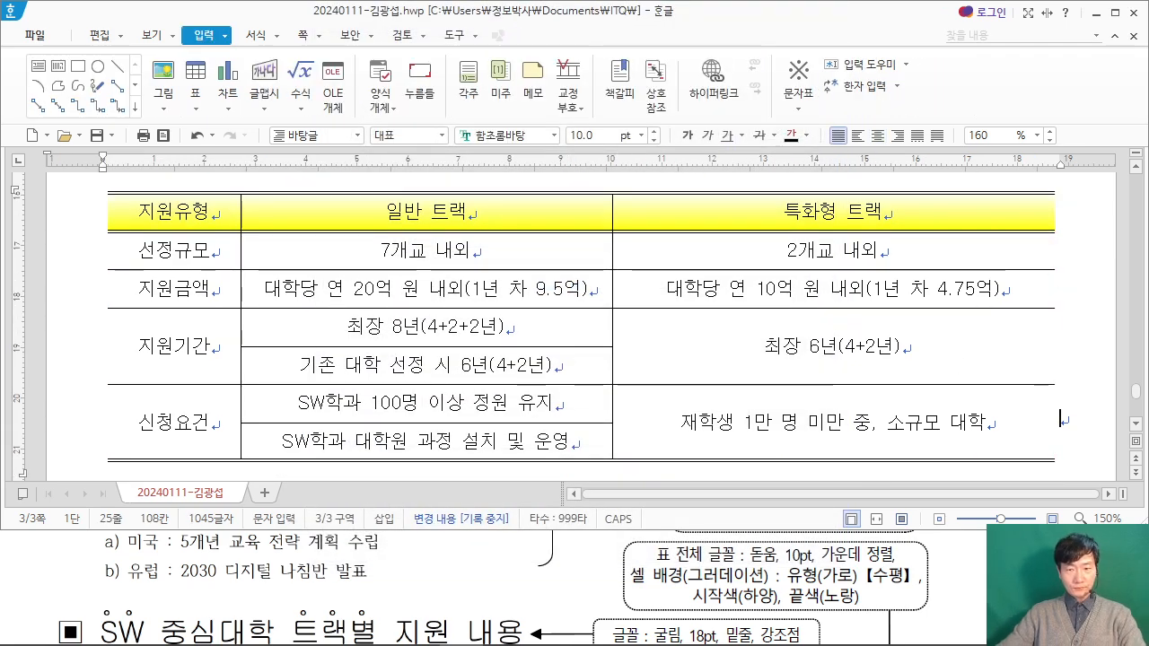
# Step: Widen the table's 일반 트랙 column by shifting its border with the 특화형 트랙 column, comparing with the exam PDF
pyautogui.click(958, 588)
pyautogui.scroll(-2, 615, 535)
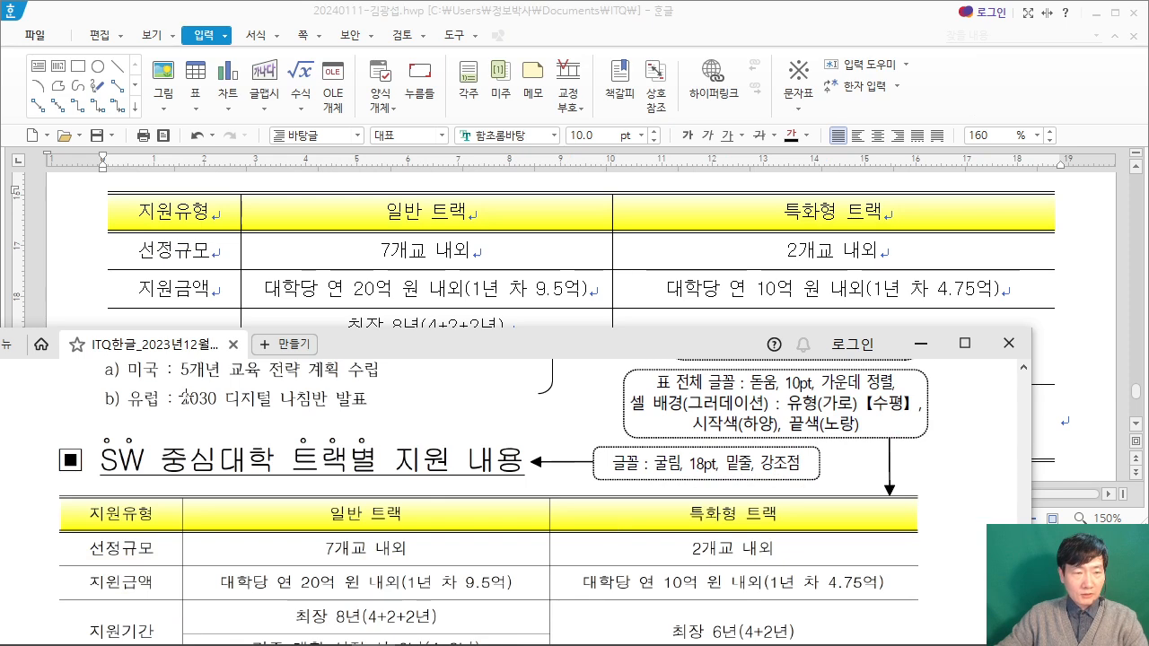
pyautogui.scroll(1, 242, 251)
pyautogui.scroll(-1, 242, 250)
pyautogui.scroll(1, 242, 251)
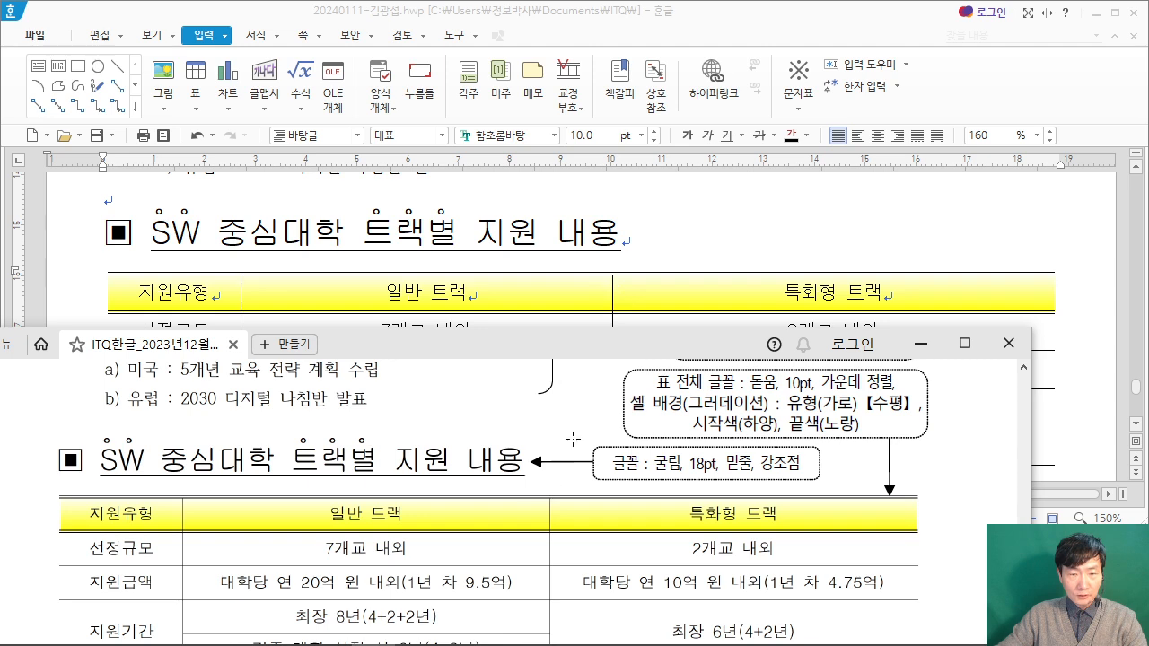
pyautogui.moveTo(614, 294); pyautogui.dragTo(659, 293)
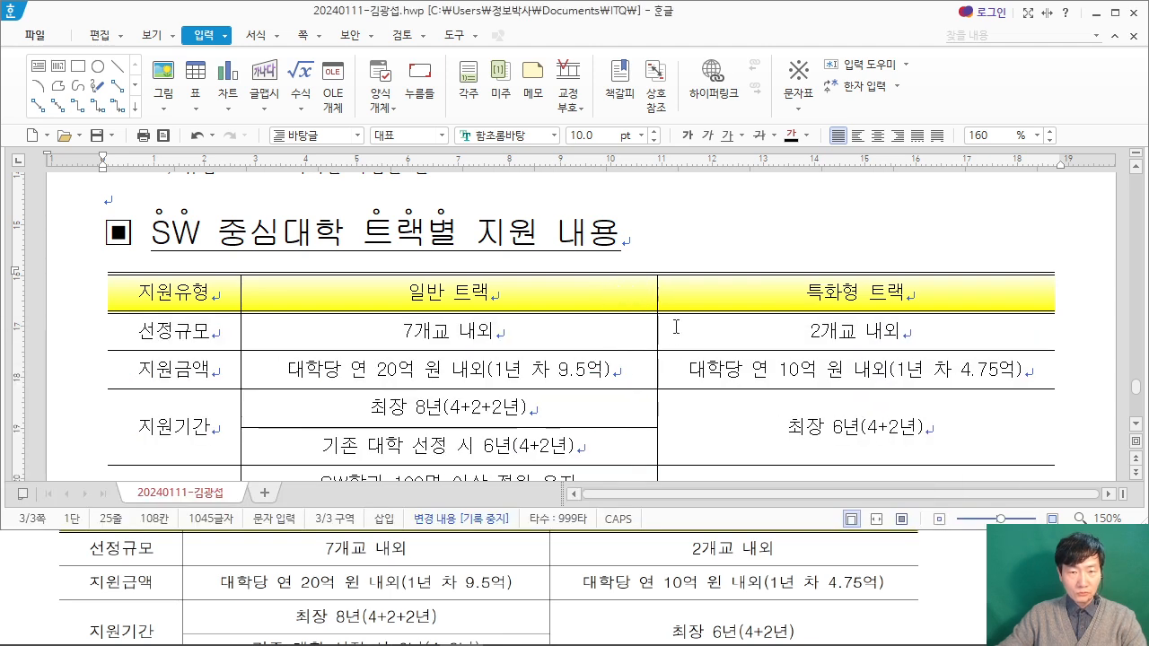
pyautogui.click(948, 596)
pyautogui.click(889, 266)
# Step: Set the 한국지능정보사회진흥원 line below the table in the 궁서 font, following the exam PDF
pyautogui.scroll(-3, 889, 266)
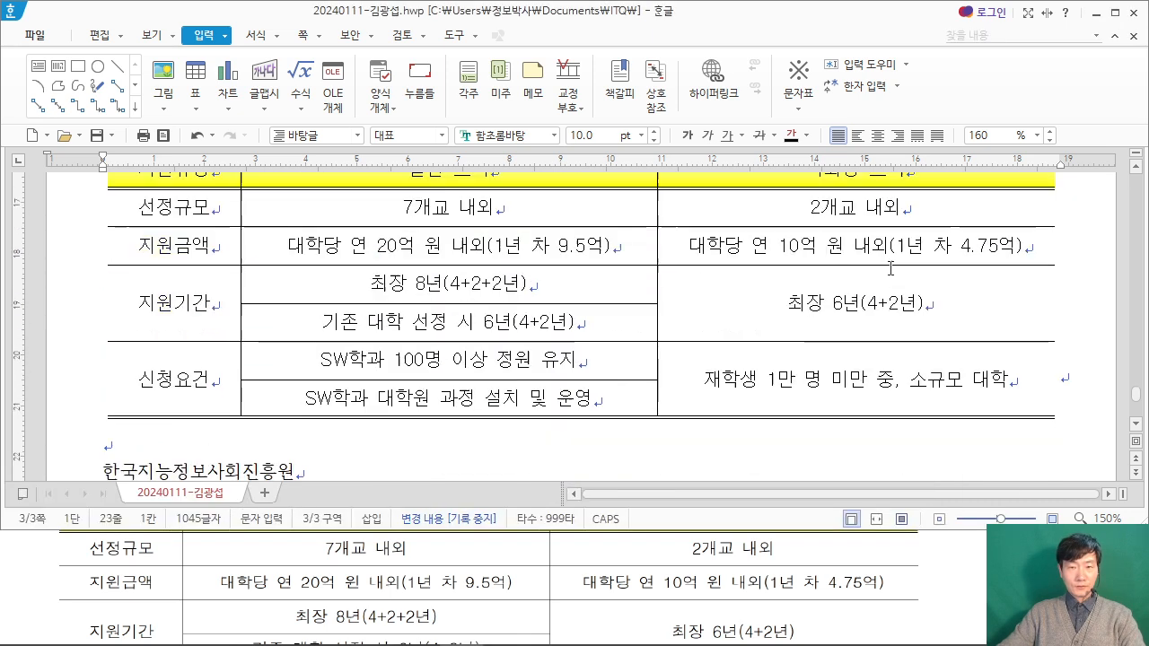
pyautogui.scroll(-3, 879, 305)
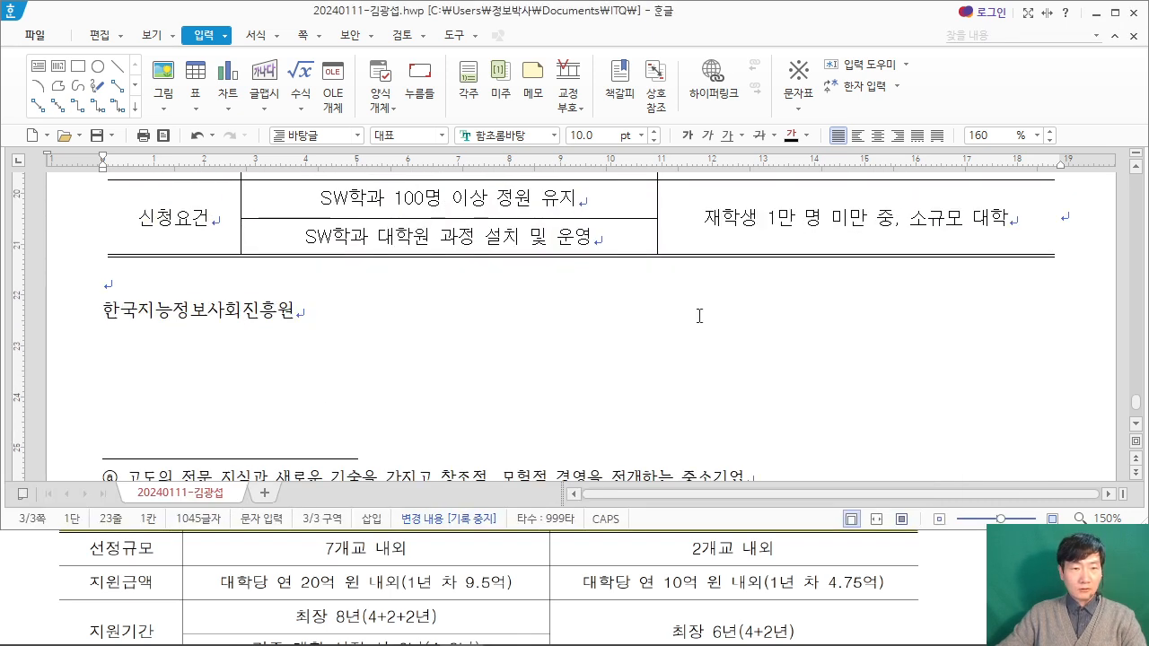
pyautogui.moveTo(340, 331); pyautogui.dragTo(103, 316)
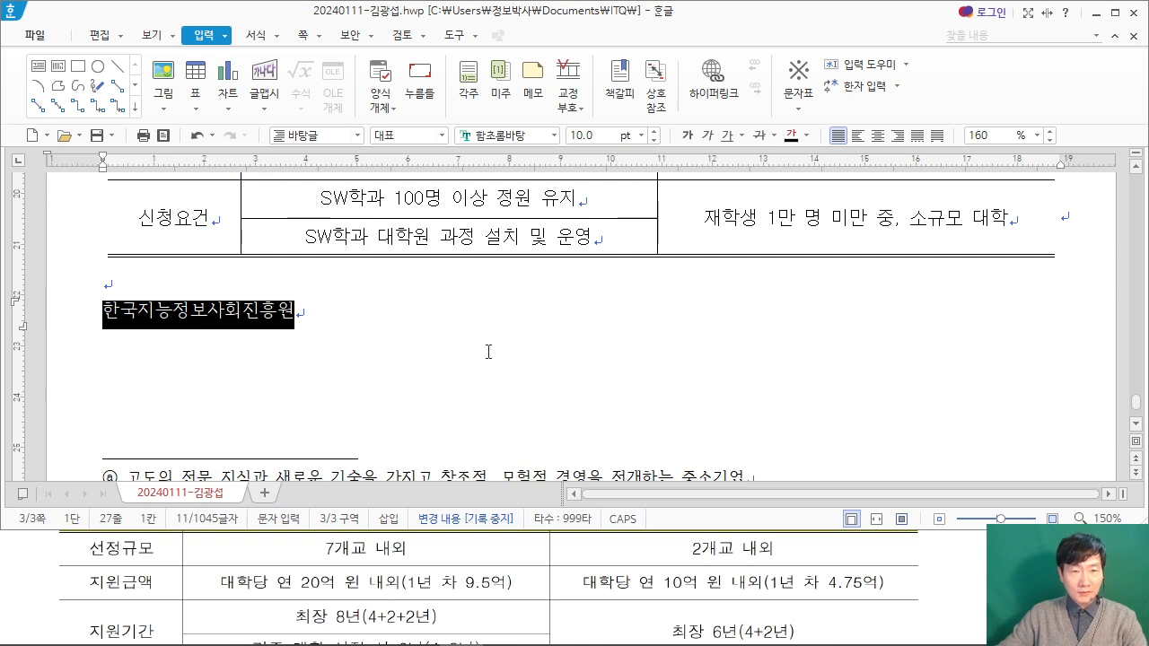
pyautogui.click(956, 547)
pyautogui.scroll(-4, 956, 548)
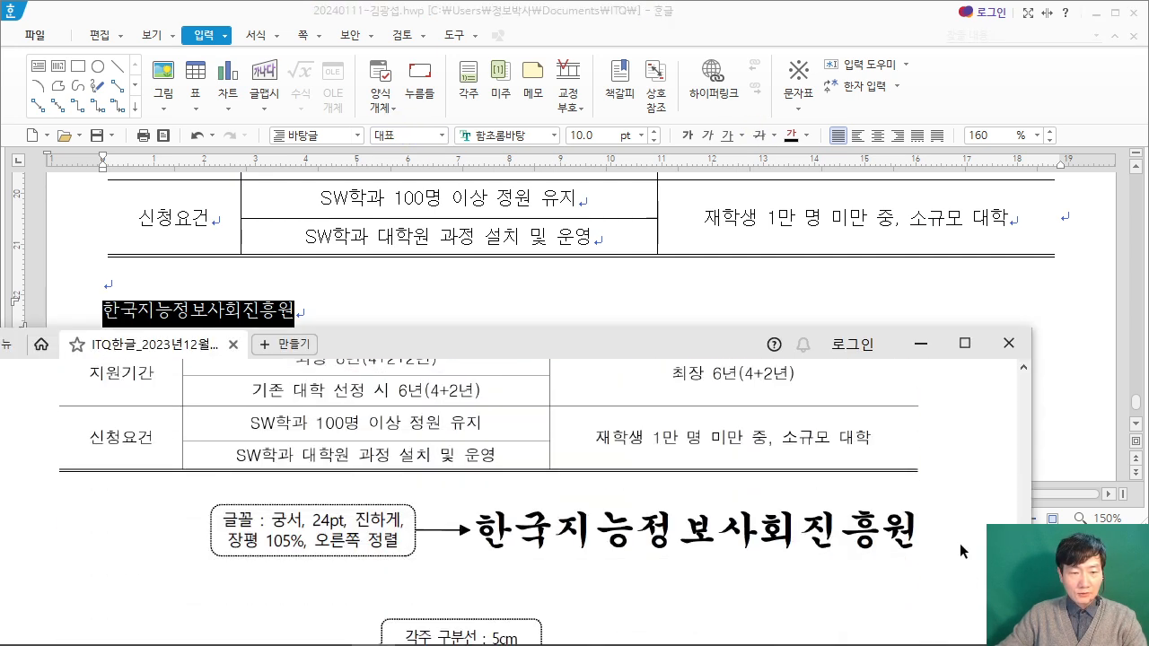
pyautogui.scroll(3, 959, 542)
pyautogui.click(519, 136)
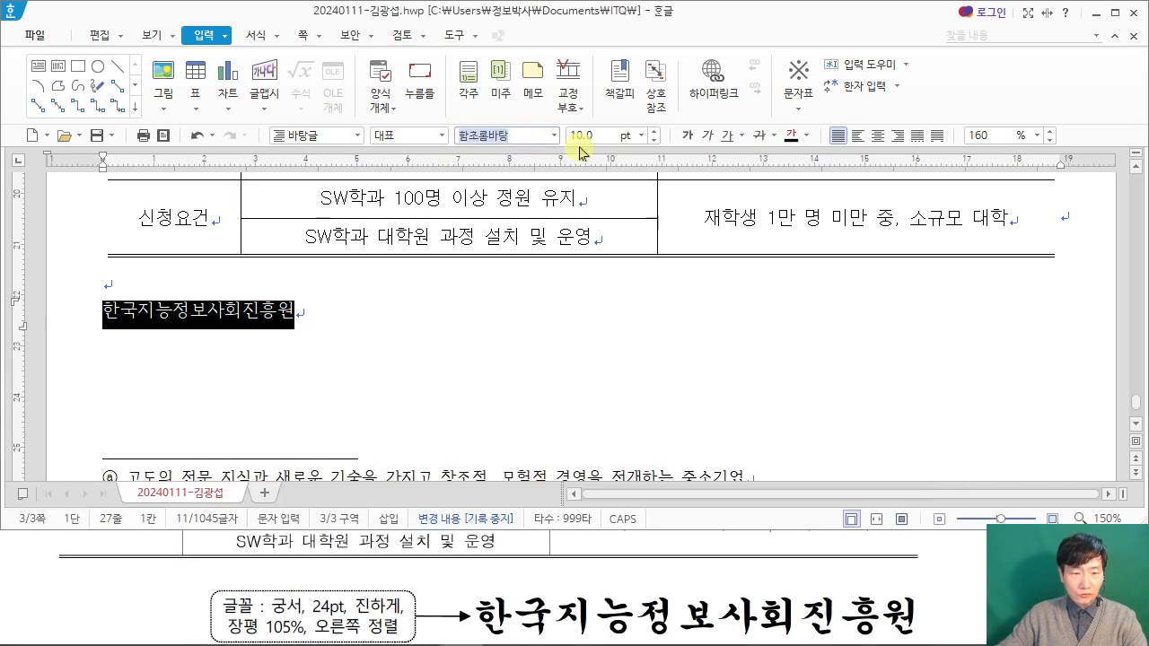
pyautogui.write('궁서')
pyautogui.press('Return')
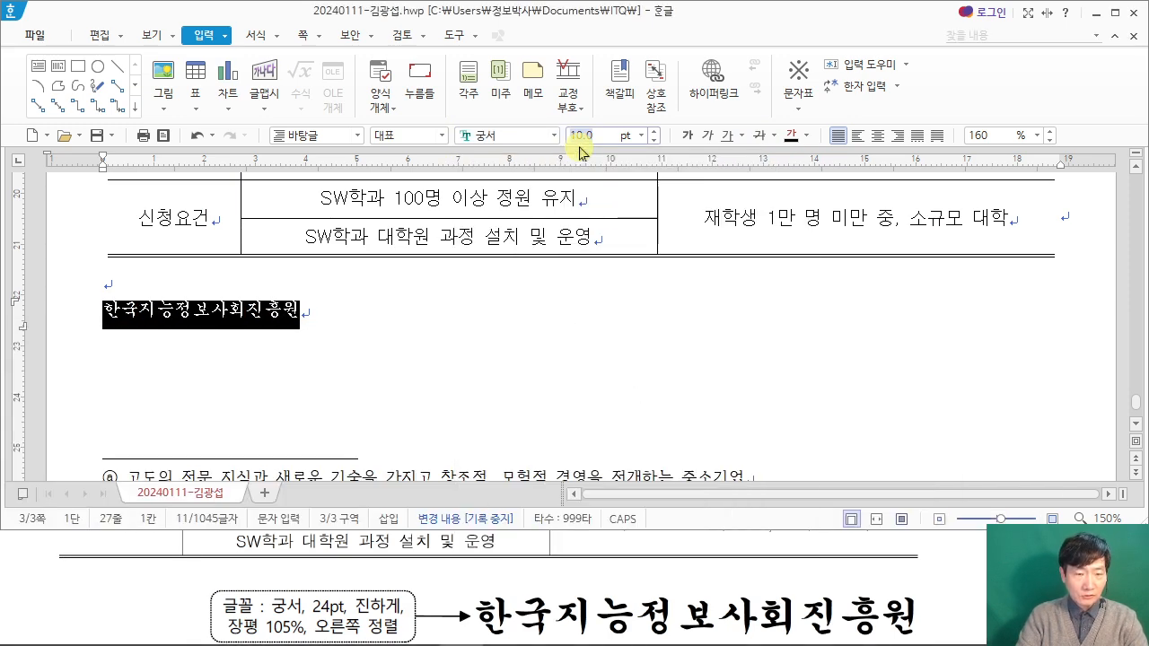
# Step: Format the 한국지능정보사회진흥원 line as 24 pt bold and right-align it
pyautogui.click(582, 135)
pyautogui.write('24')
pyautogui.press('Return')
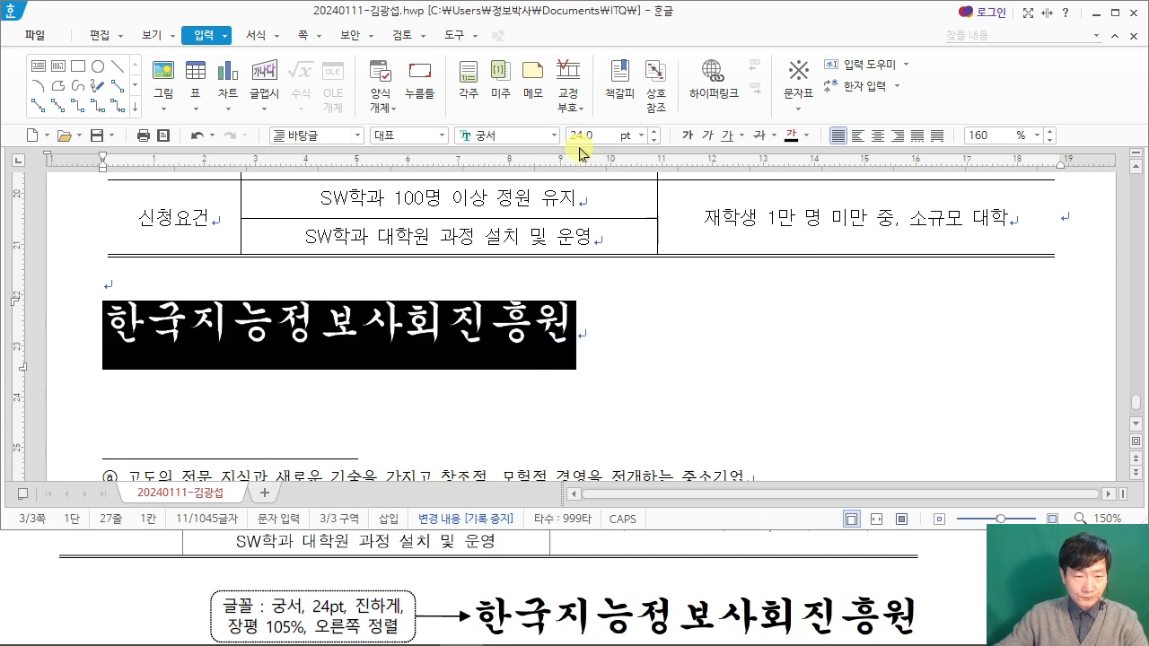
pyautogui.click(688, 135)
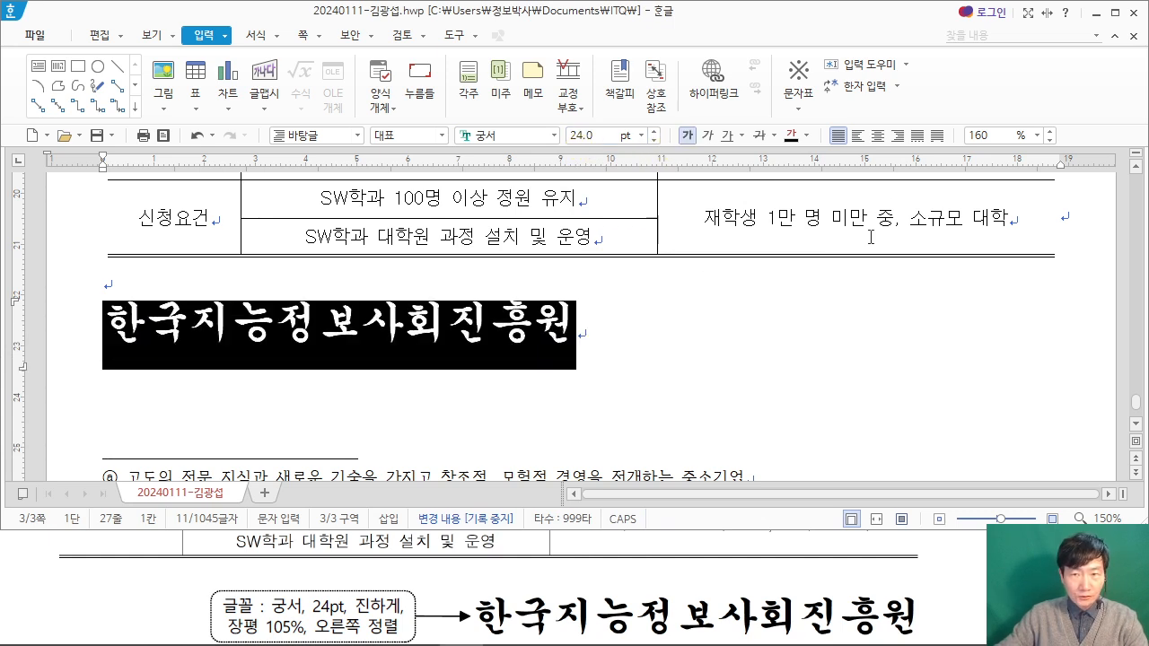
pyautogui.click(897, 135)
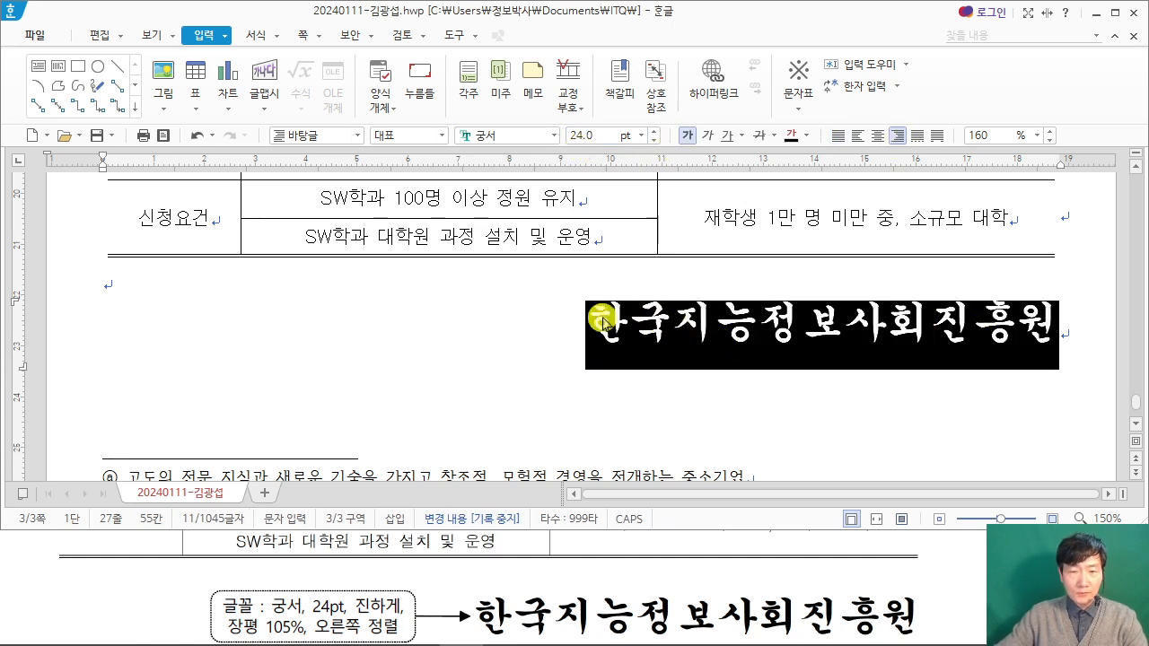
# Step: Set the character width (장평) of the 한국지능정보사회진흥원 line to 105%
pyautogui.rightClick(655, 318)
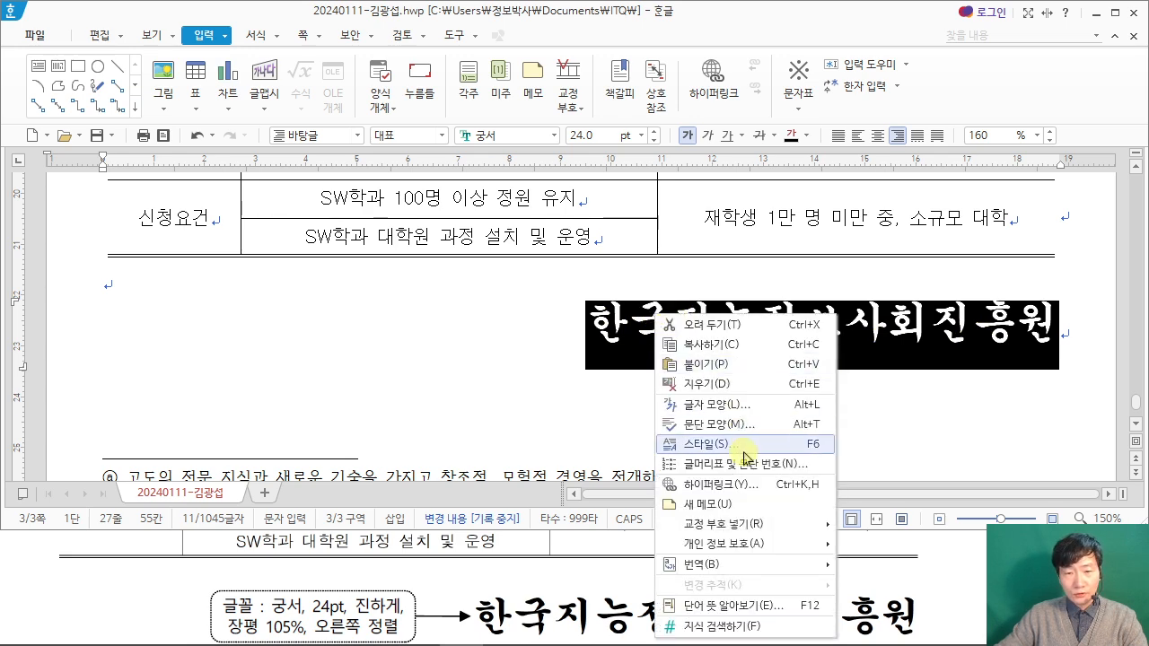
pyautogui.click(741, 411)
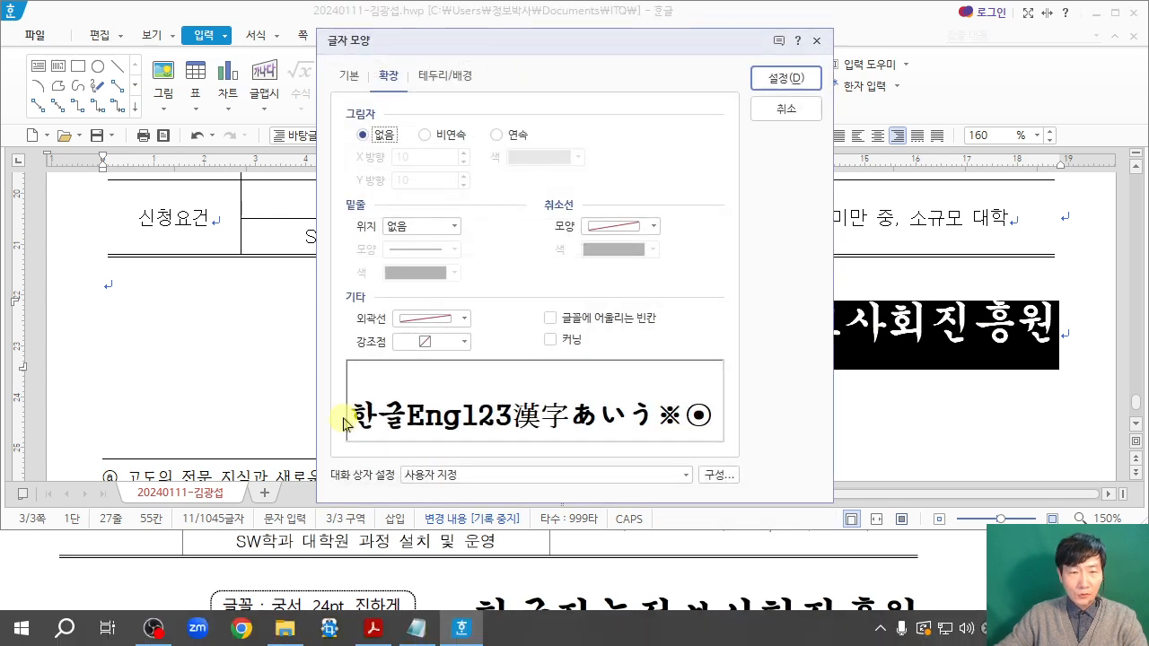
pyautogui.click(351, 75)
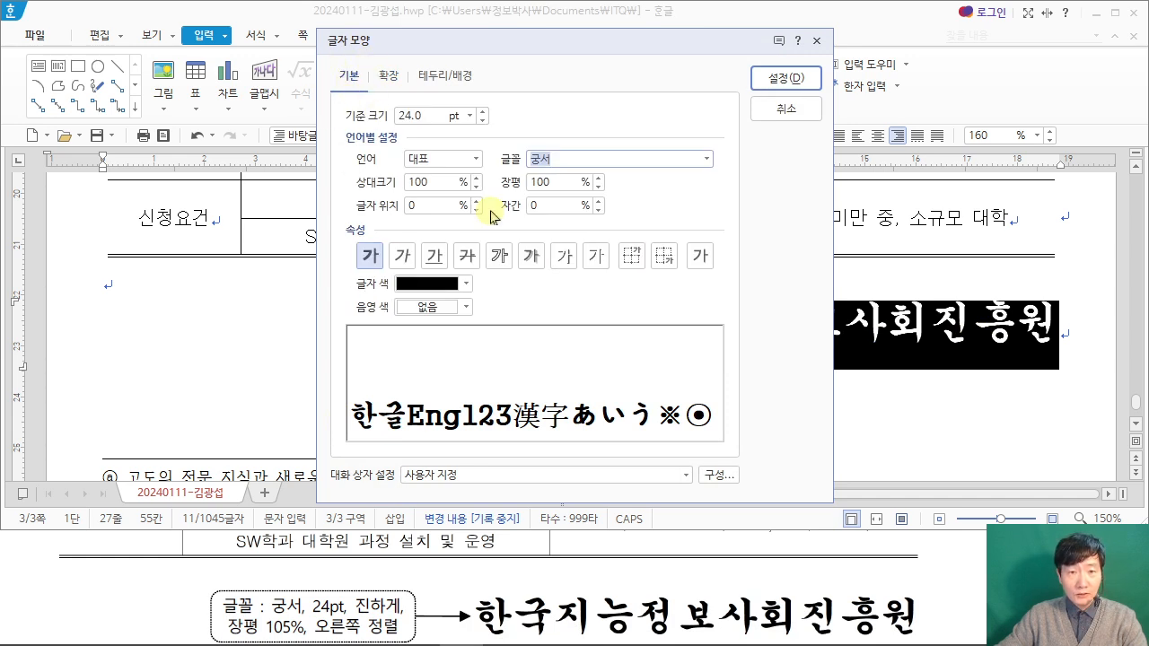
pyautogui.click(578, 184)
pyautogui.press('BackSpace')
pyautogui.write('5')
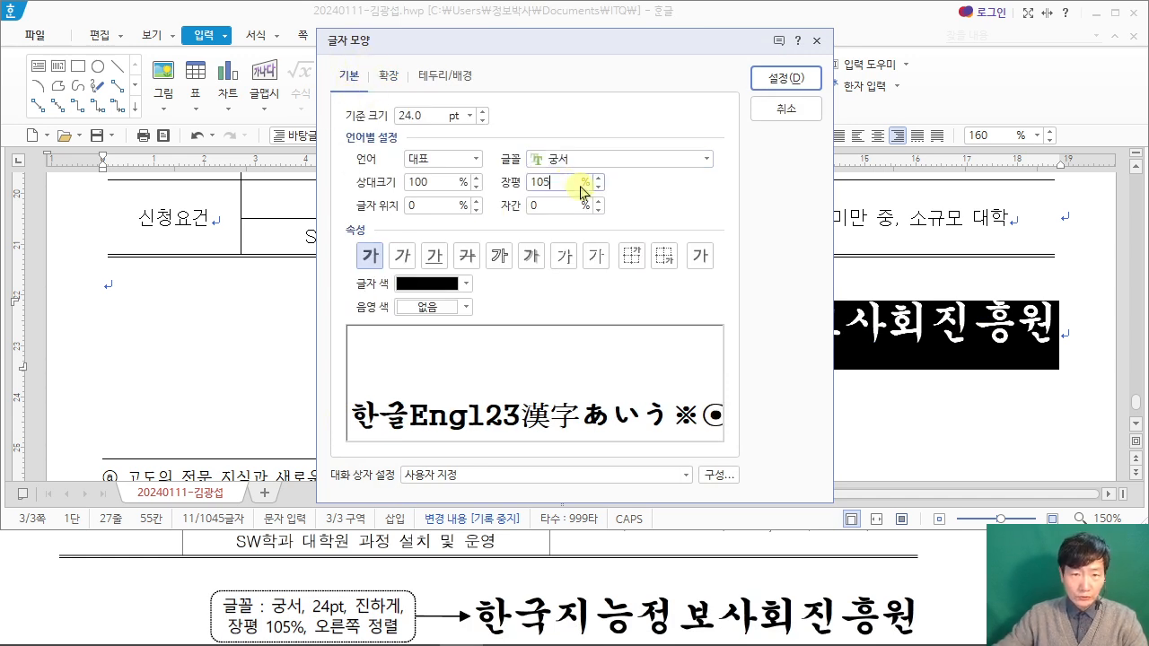
pyautogui.click(788, 86)
pyautogui.click(525, 321)
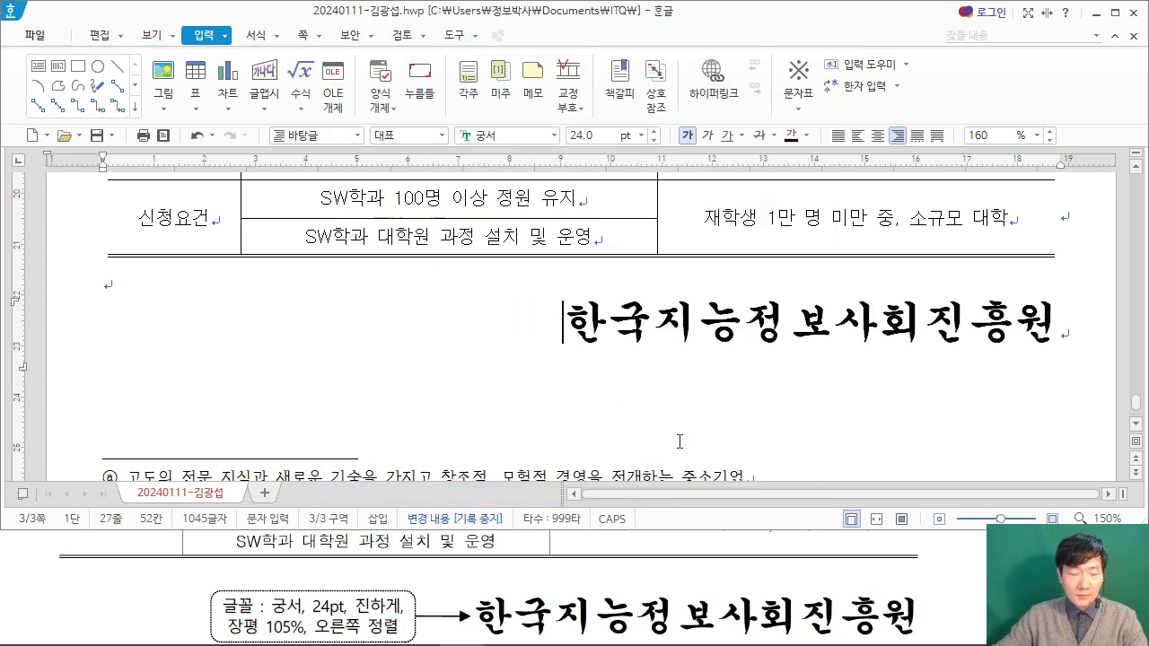
# Step: Following the exam PDF's page-number instruction, open page numbering (쪽 번호 매기기) and place the number at the page's lower-right corner
pyautogui.click(940, 574)
pyautogui.scroll(-3, 939, 572)
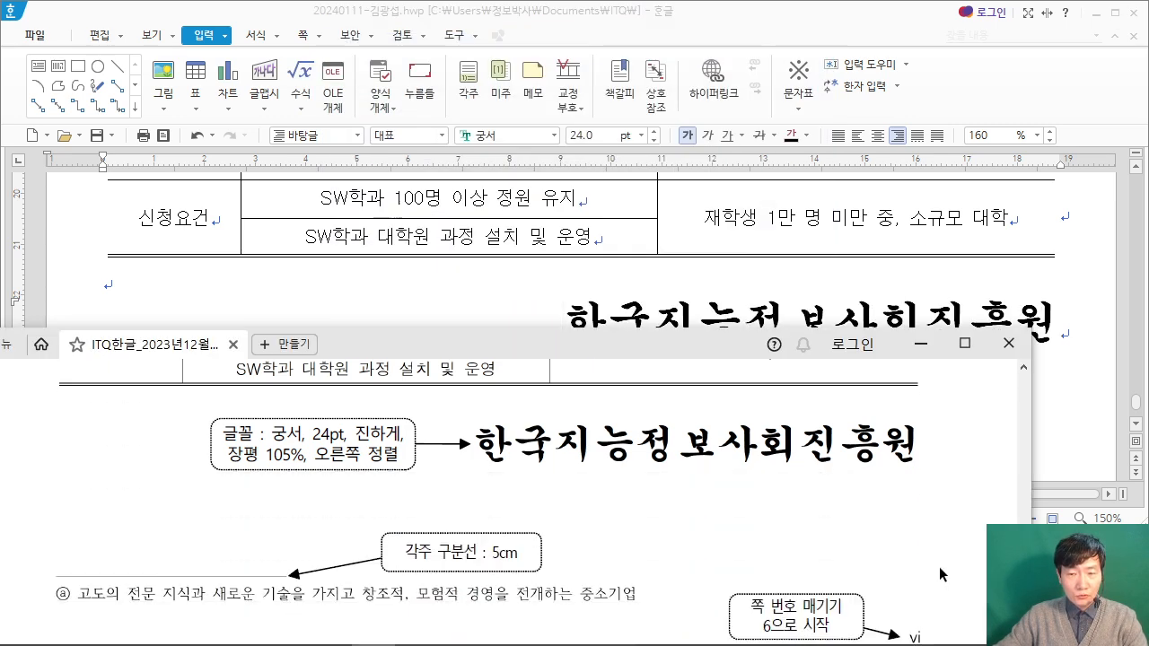
pyautogui.click(715, 18)
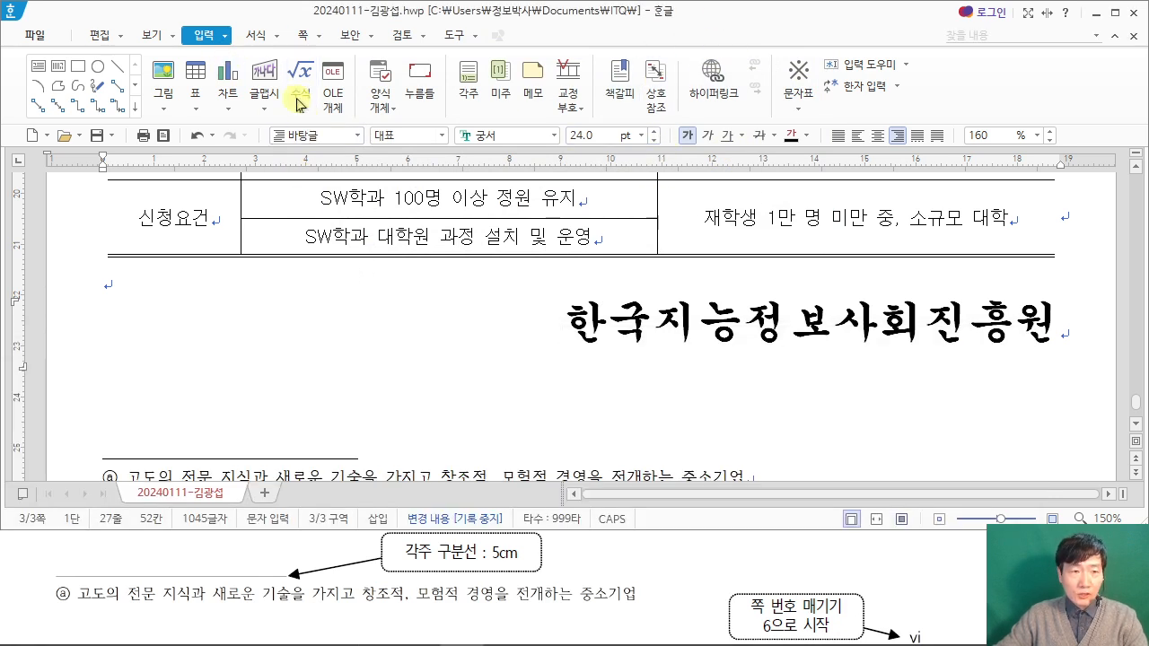
pyautogui.click(302, 35)
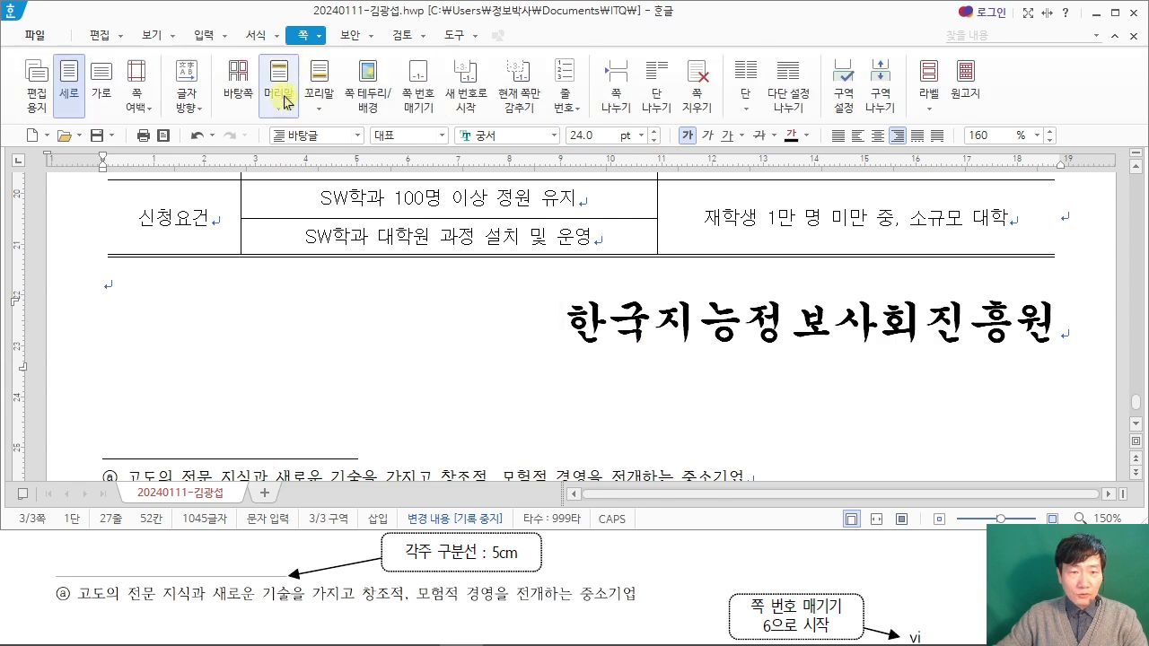
pyautogui.click(413, 100)
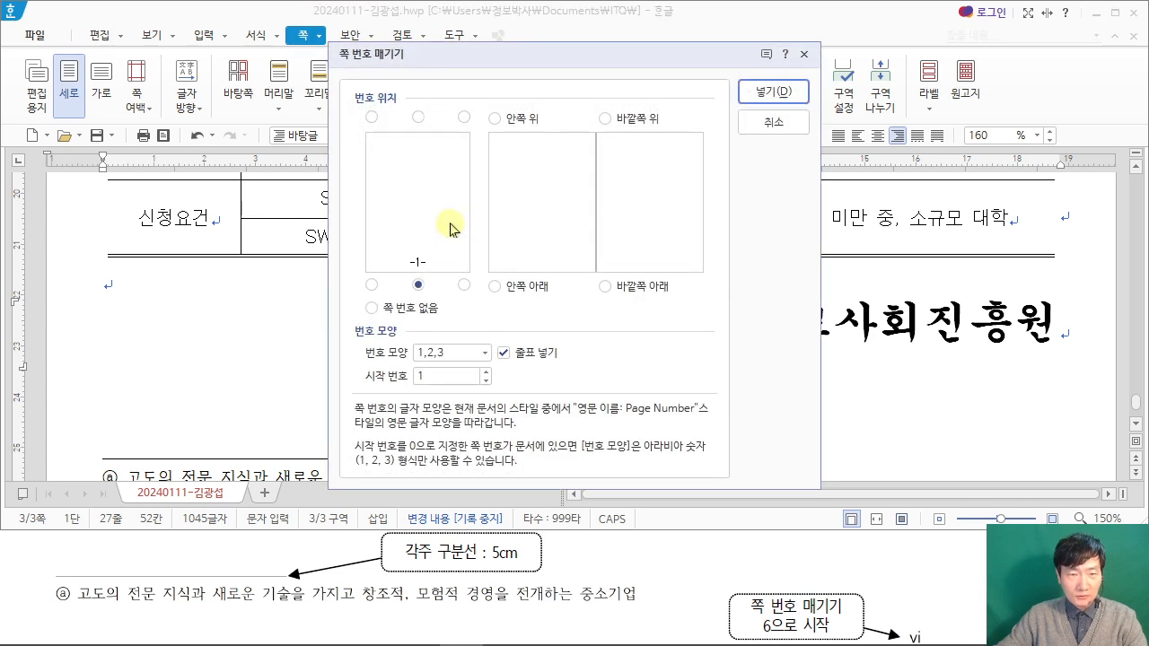
pyautogui.moveTo(445, 63); pyautogui.dragTo(418, 89)
pyautogui.click(437, 311)
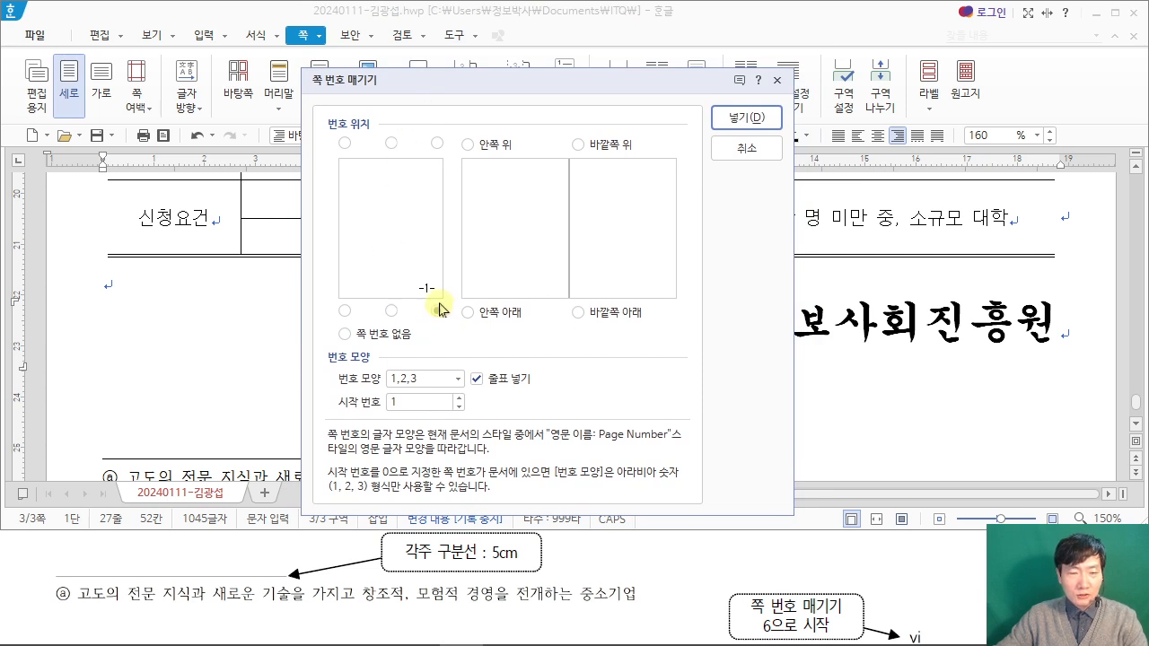
# Step: Turn off the dashes (줄표 넣기) around the page number, choose the i,ii,iii number format, and open the start number for editing
pyautogui.click(476, 379)
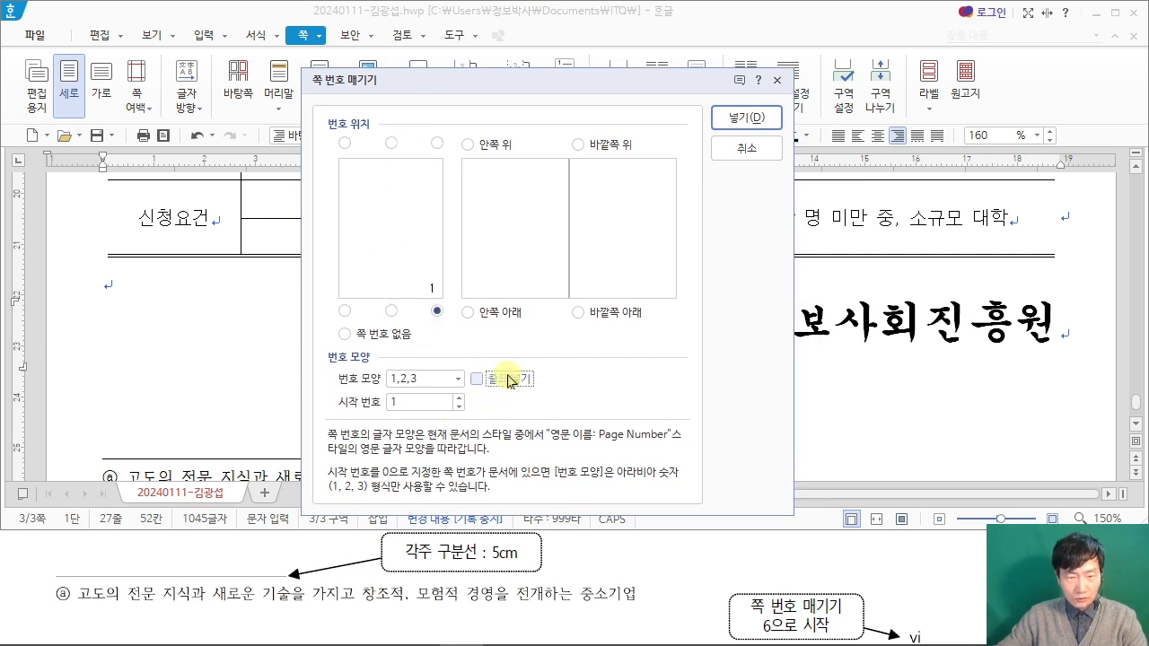
pyautogui.click(456, 382)
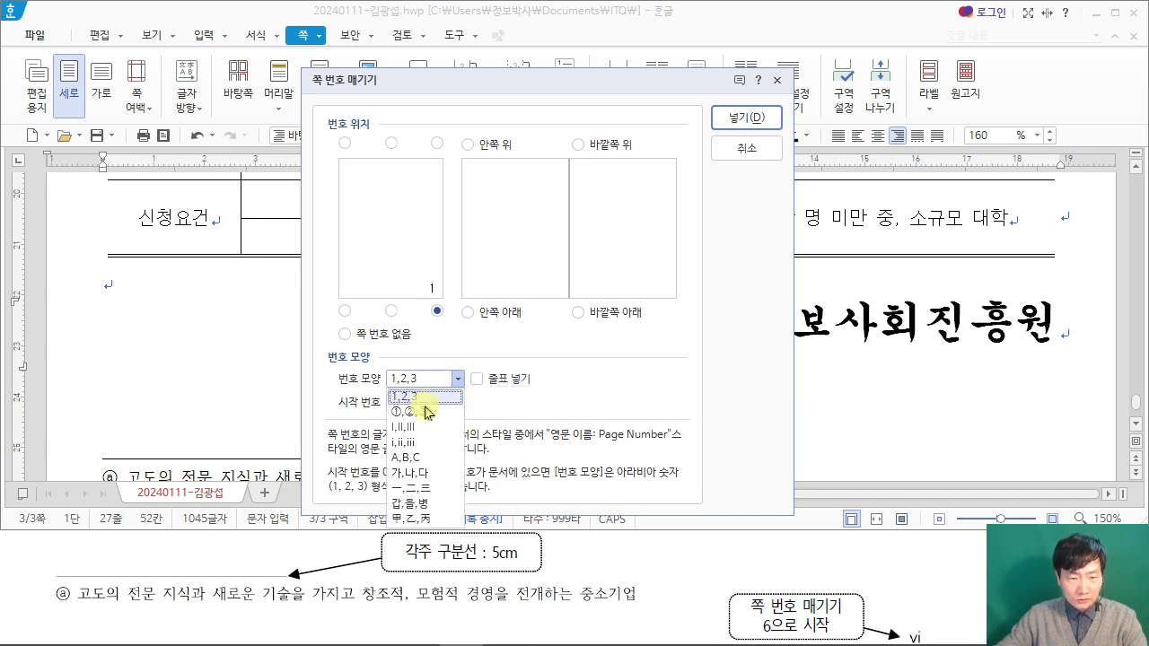
pyautogui.click(414, 443)
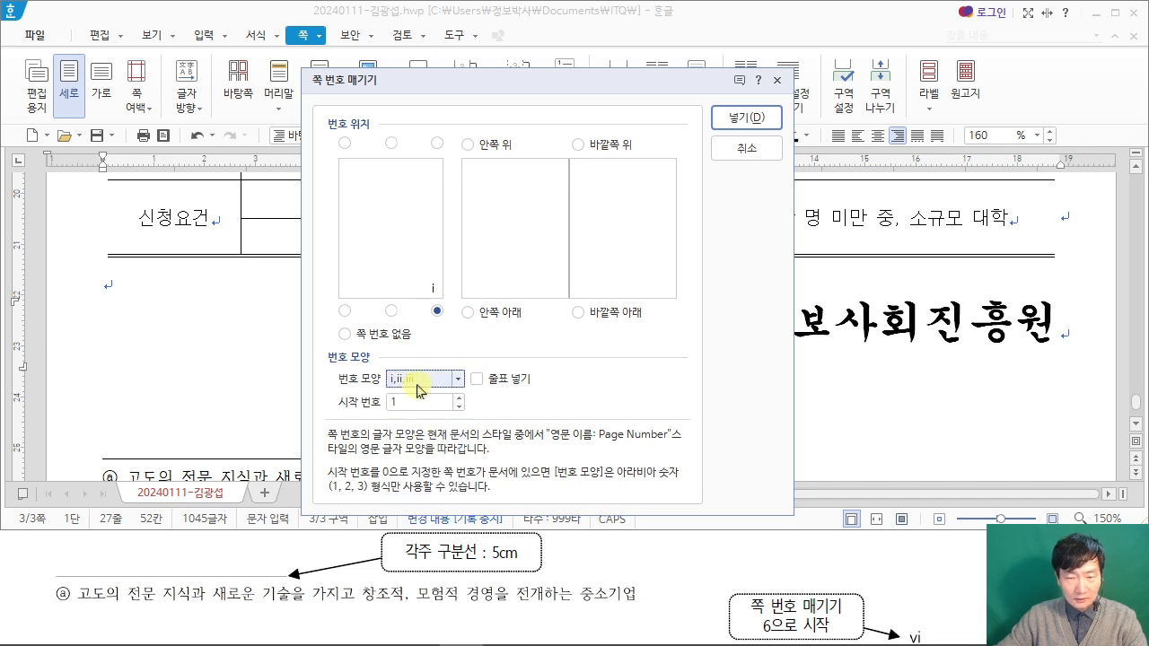
pyautogui.click(401, 404)
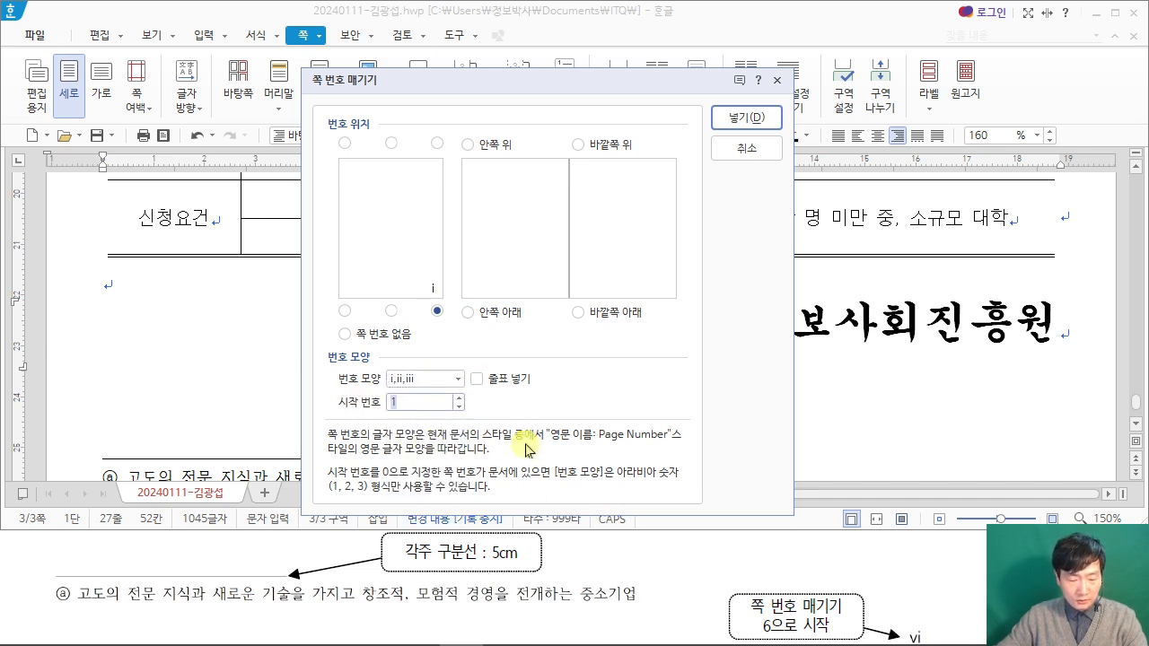
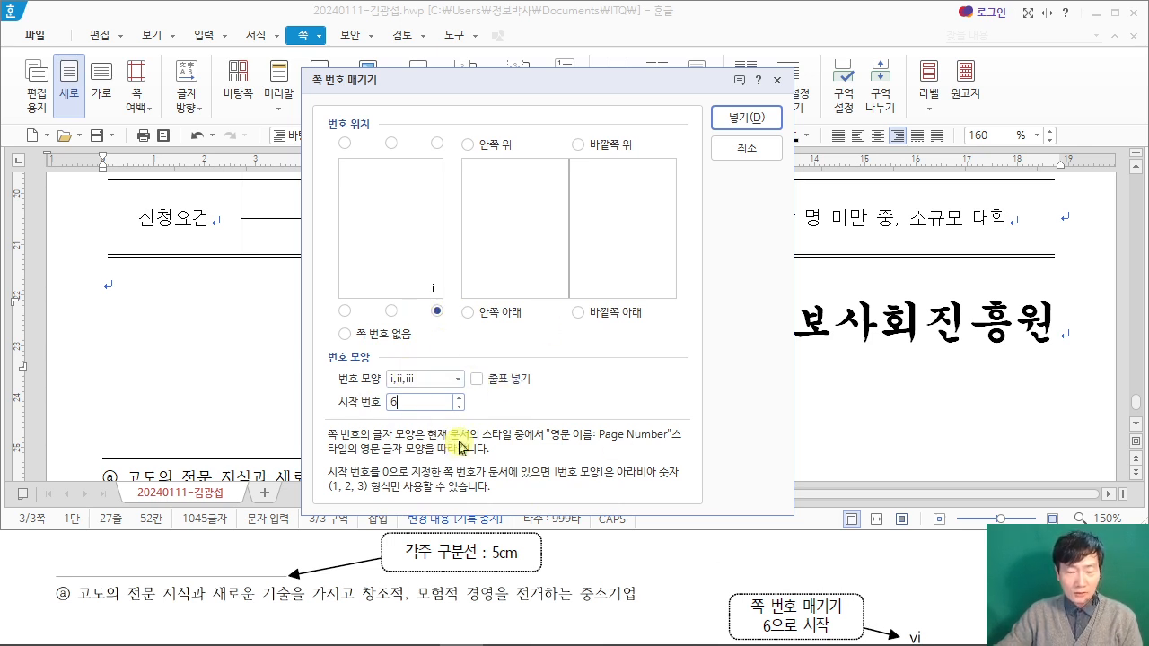
# Step: Apply the page numbering with 6 as the start number
pyautogui.click(751, 117)
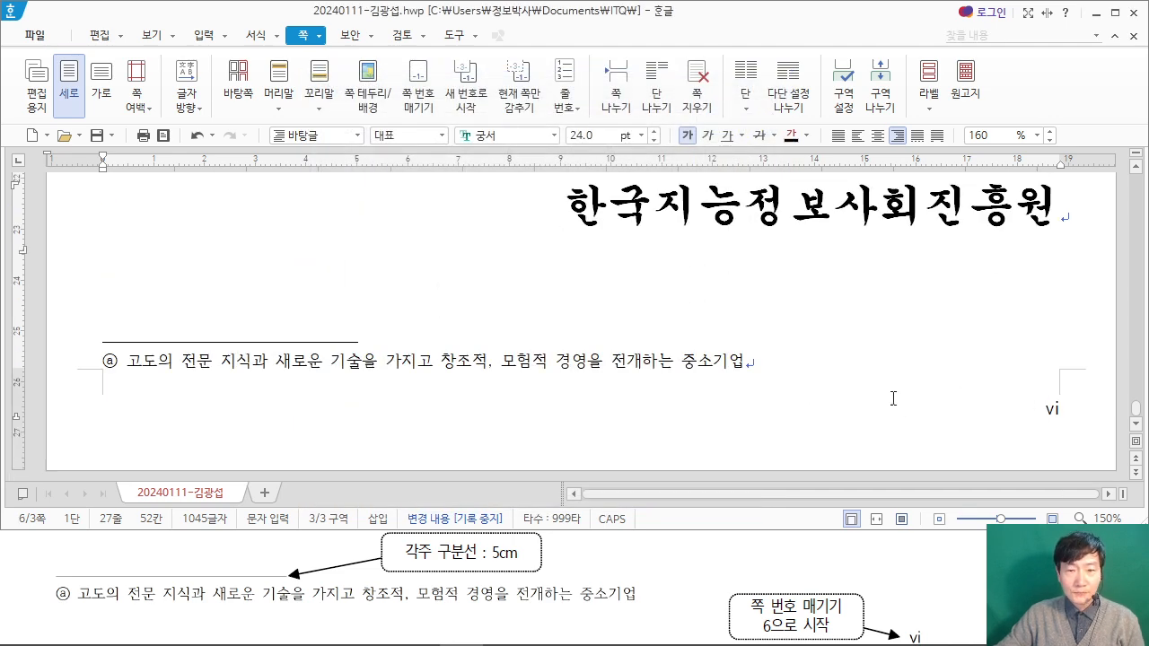
pyautogui.scroll(10, 898, 395)
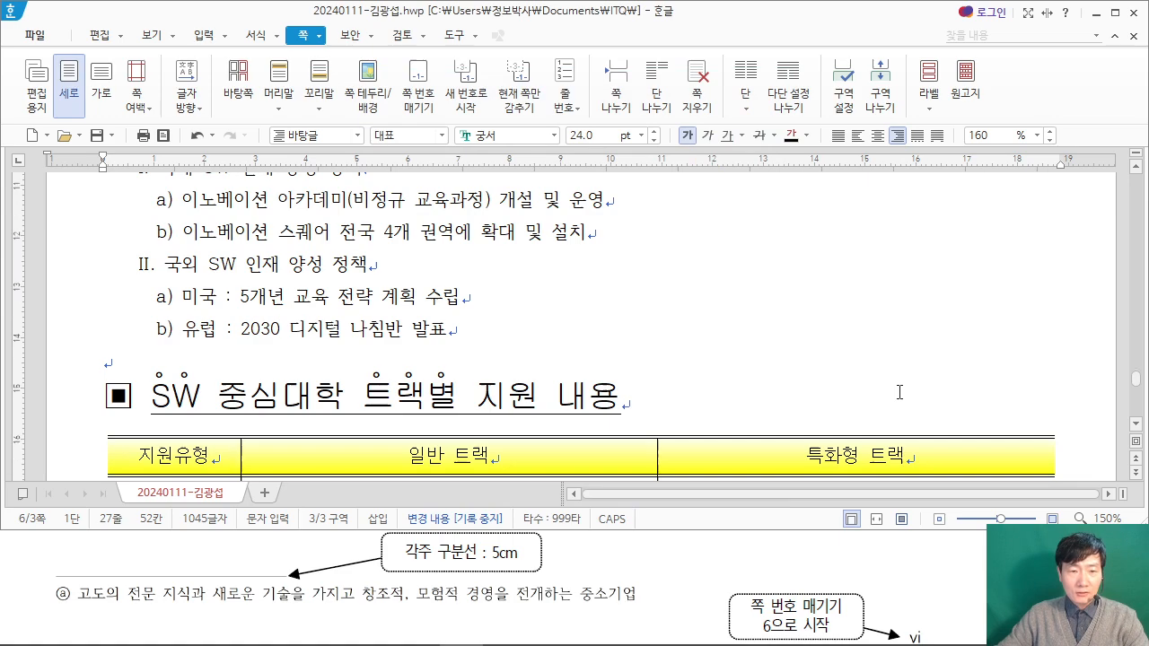
pyautogui.scroll(10, 899, 392)
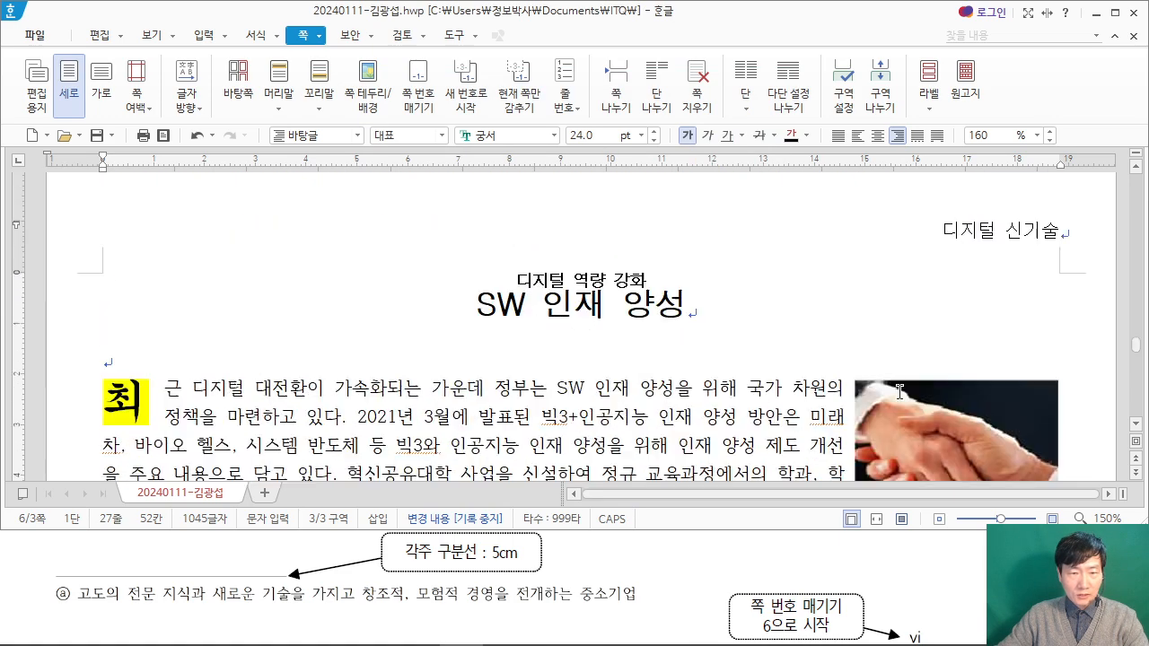
# Step: Go to the answer document's second page and place the cursor on the blank line below item 3
pyautogui.scroll(3, 900, 392)
pyautogui.scroll(3, 892, 382)
pyautogui.scroll(-2, 182, 397)
pyautogui.click(157, 341)
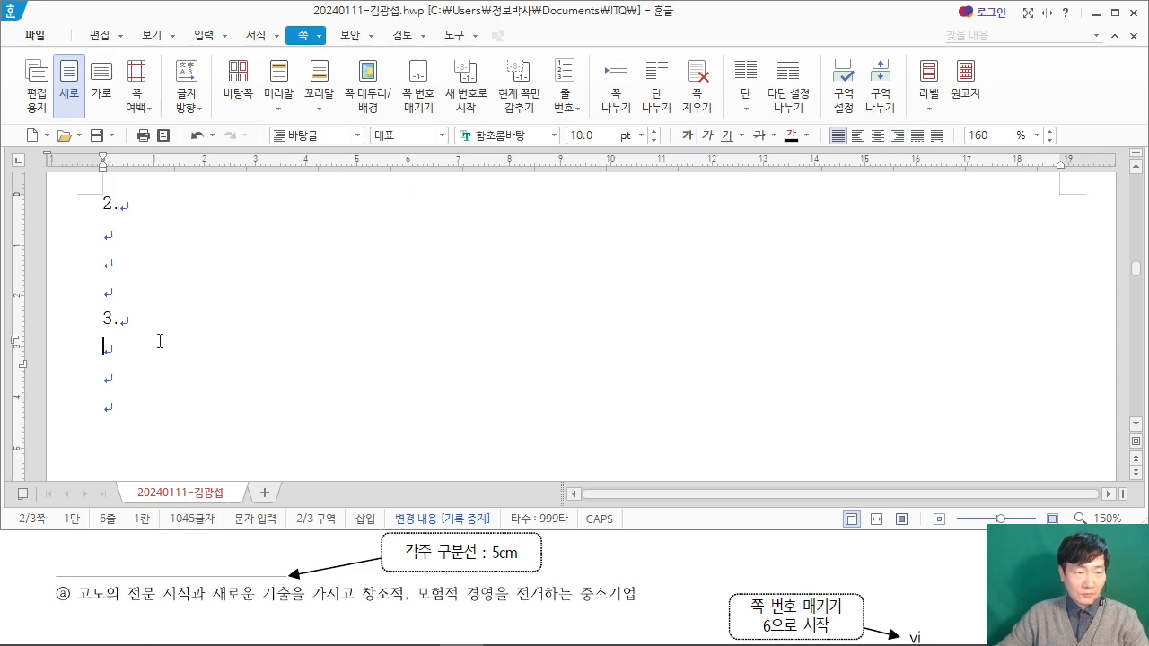
# Step: In the exam PDF, examine question 4 of 기능평가 II, reading both 조건 items and the 출력형태 drawing
pyautogui.click(913, 607)
pyautogui.scroll(10, 822, 526)
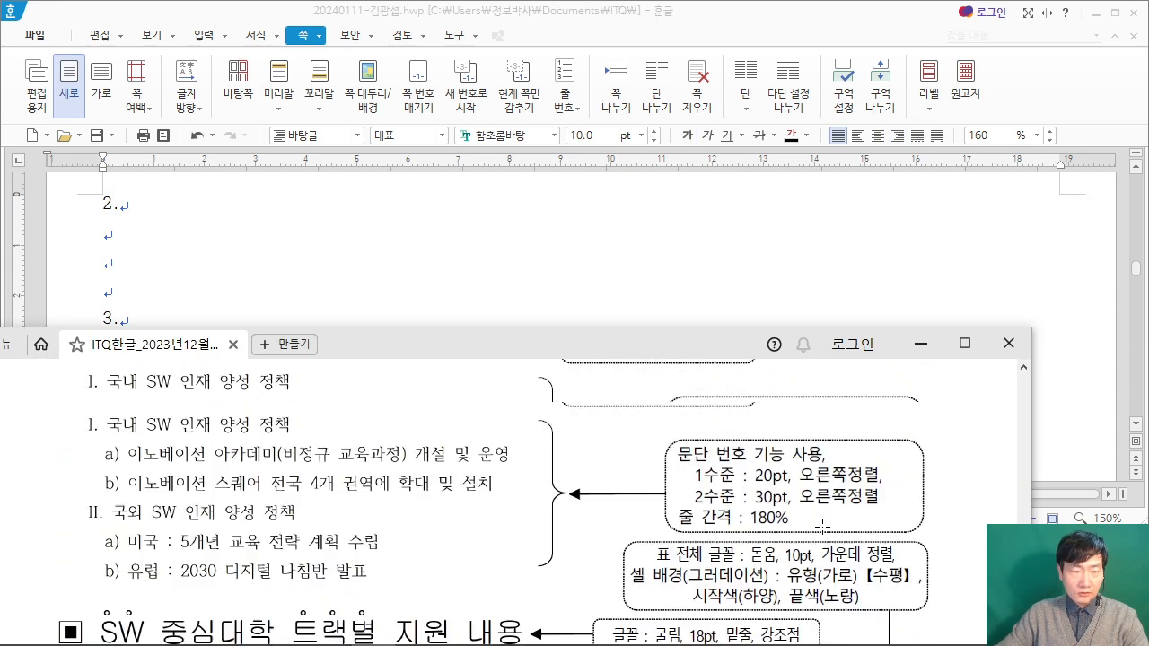
pyautogui.scroll(15, 820, 526)
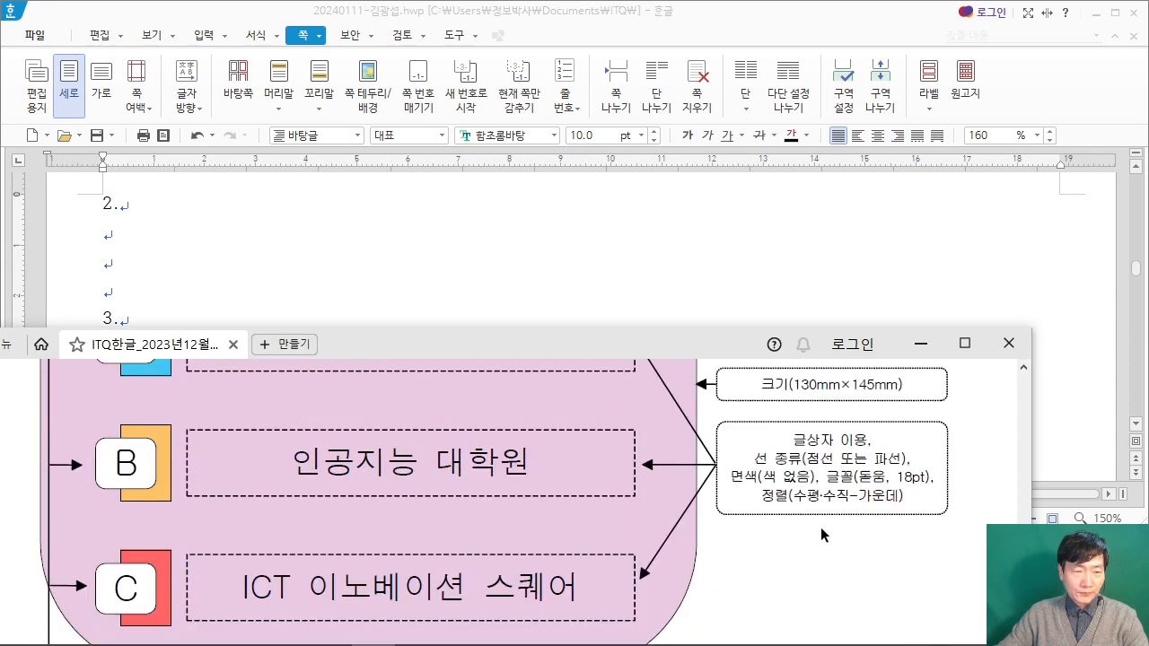
pyautogui.scroll(15, 820, 527)
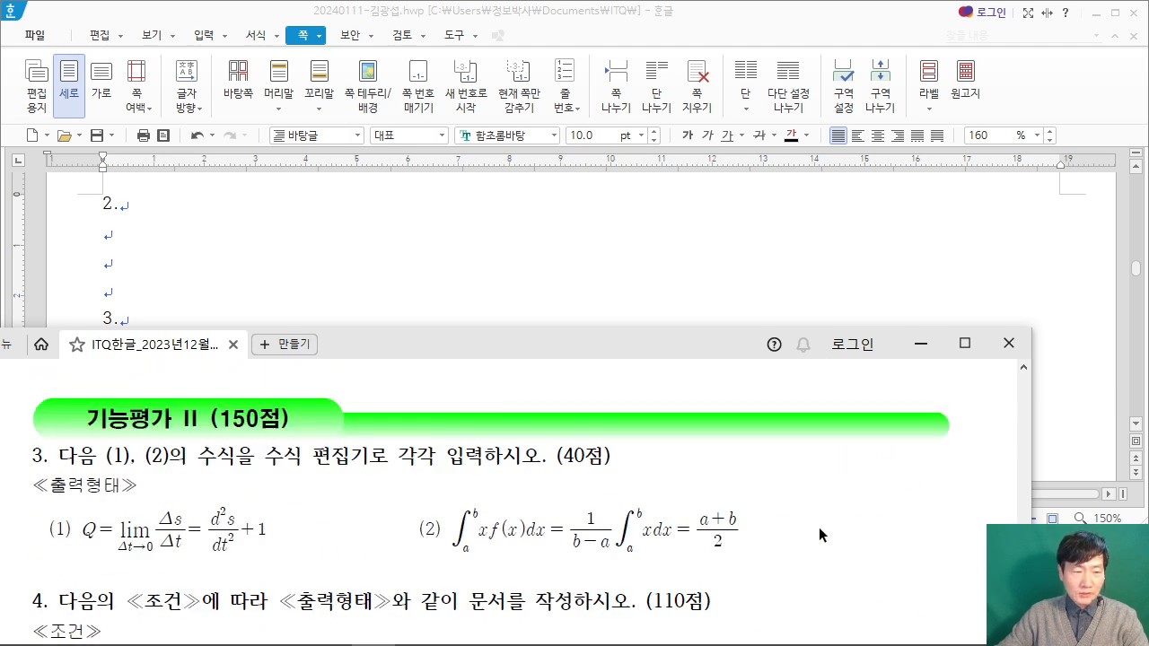
pyautogui.scroll(-4, 808, 526)
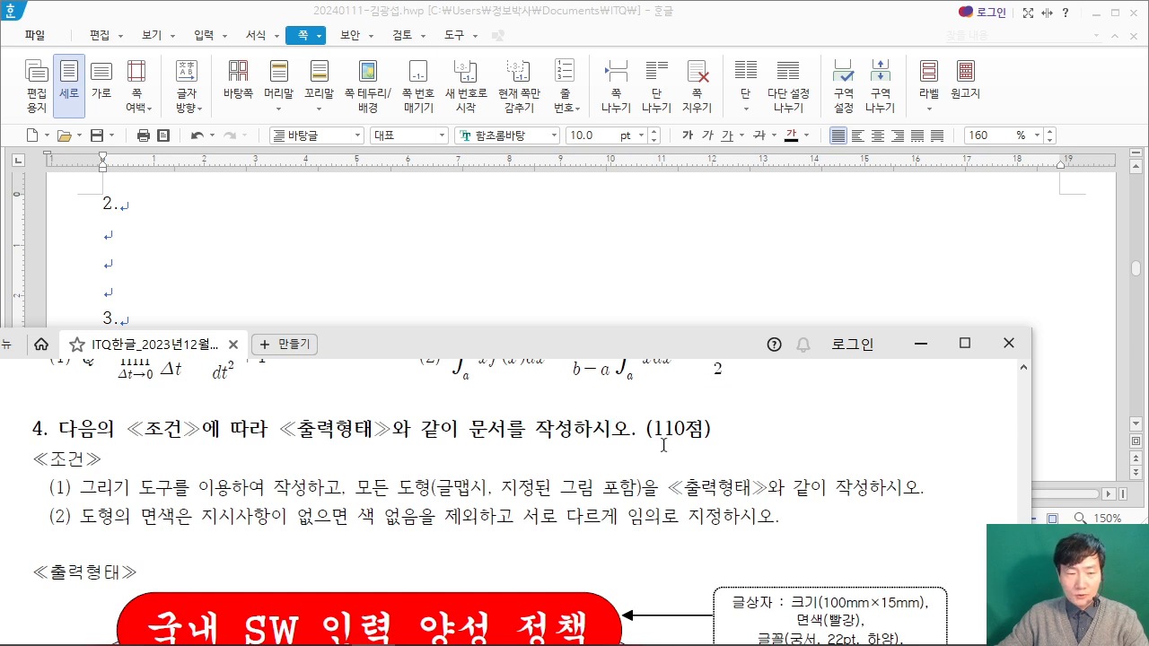
pyautogui.scroll(-1, 664, 443)
pyautogui.scroll(-1, 586, 451)
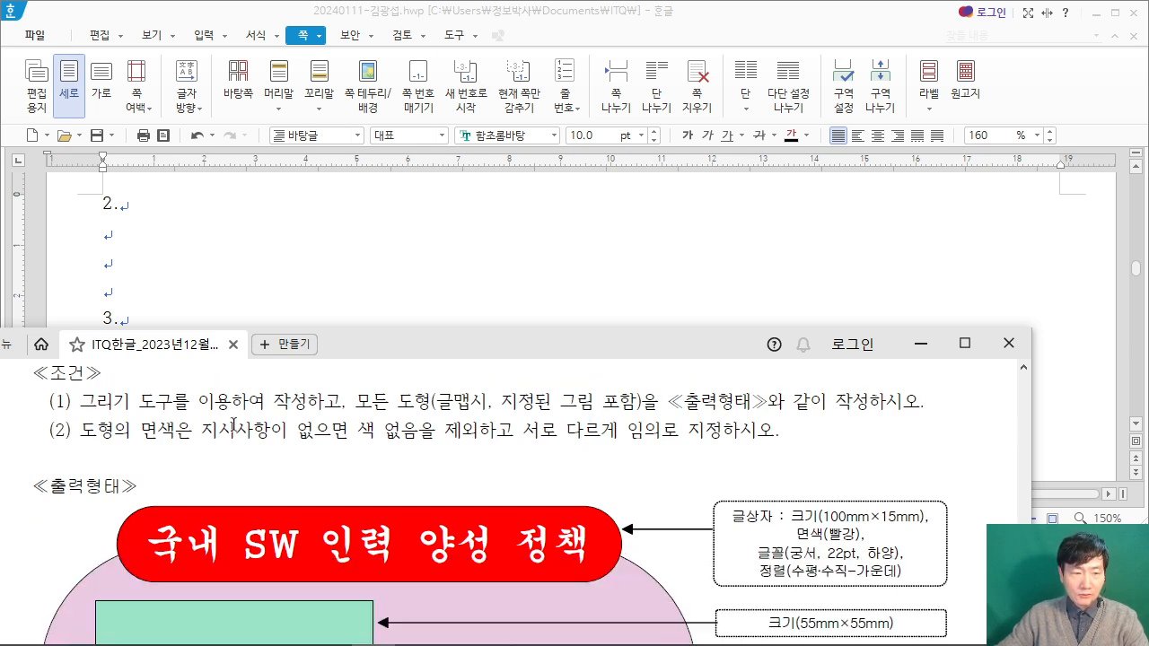
pyautogui.moveTo(108, 401); pyautogui.dragTo(889, 413)
pyautogui.click(687, 435)
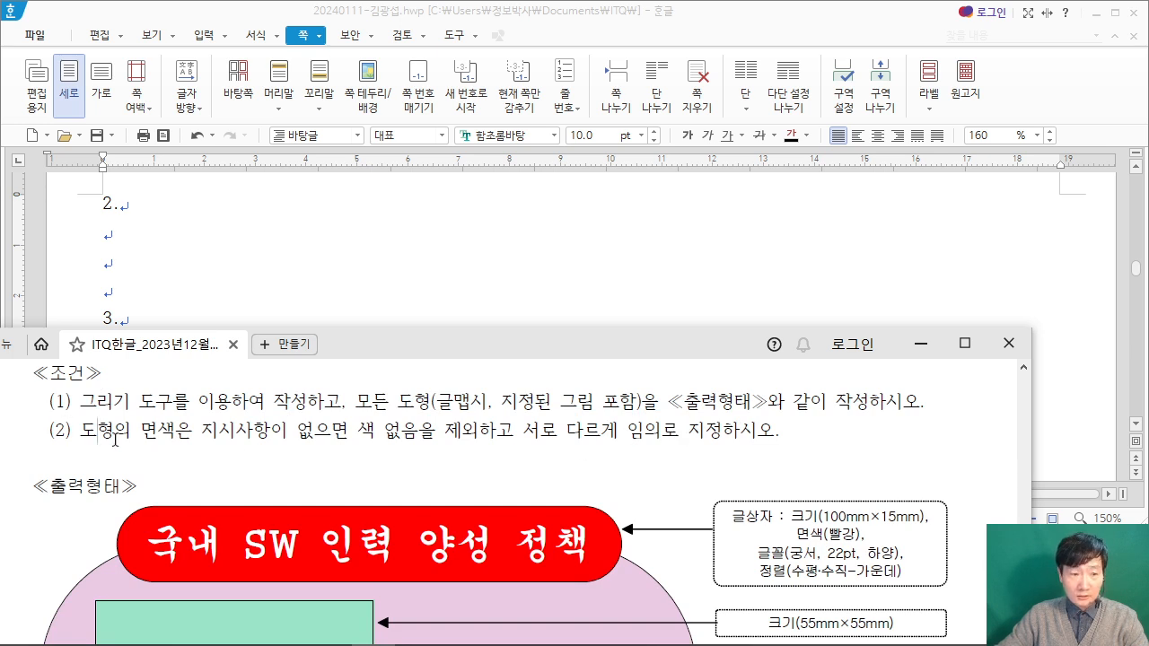
pyautogui.moveTo(98, 439); pyautogui.dragTo(556, 432)
pyautogui.click(463, 441)
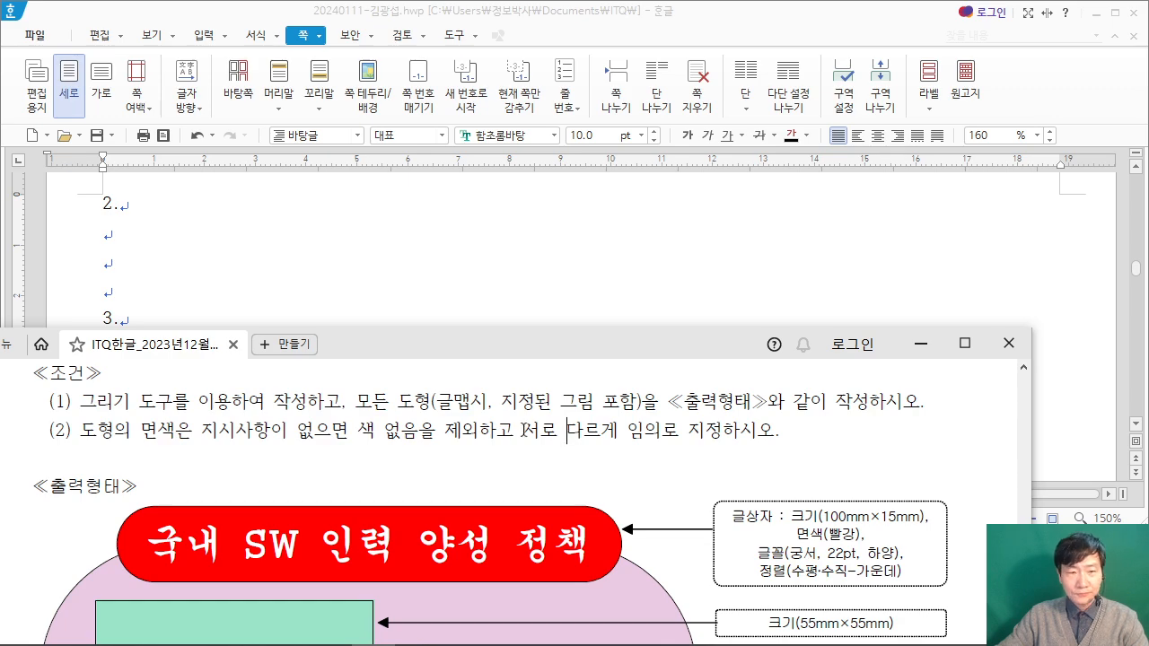
# Step: Arrange the exam PDF and the answer document side by side, with the question 4 drawing in view and the PDF window narrower
pyautogui.moveTo(474, 350); pyautogui.dragTo(3, 302)
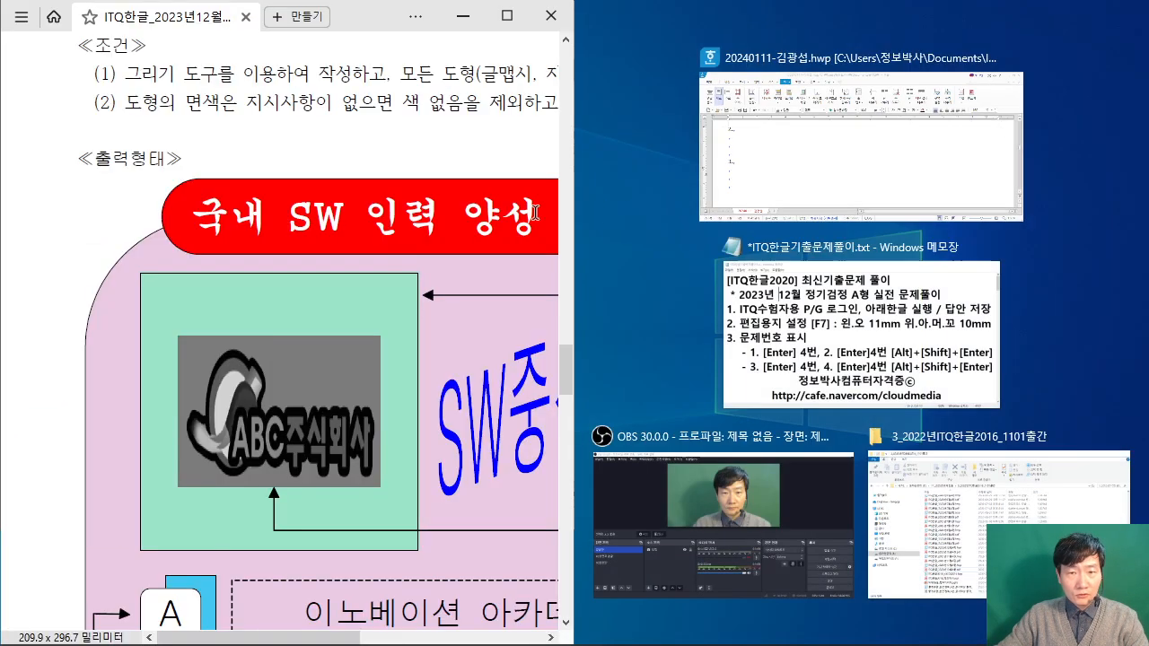
pyautogui.click(888, 144)
pyautogui.scroll(-5, 286, 108)
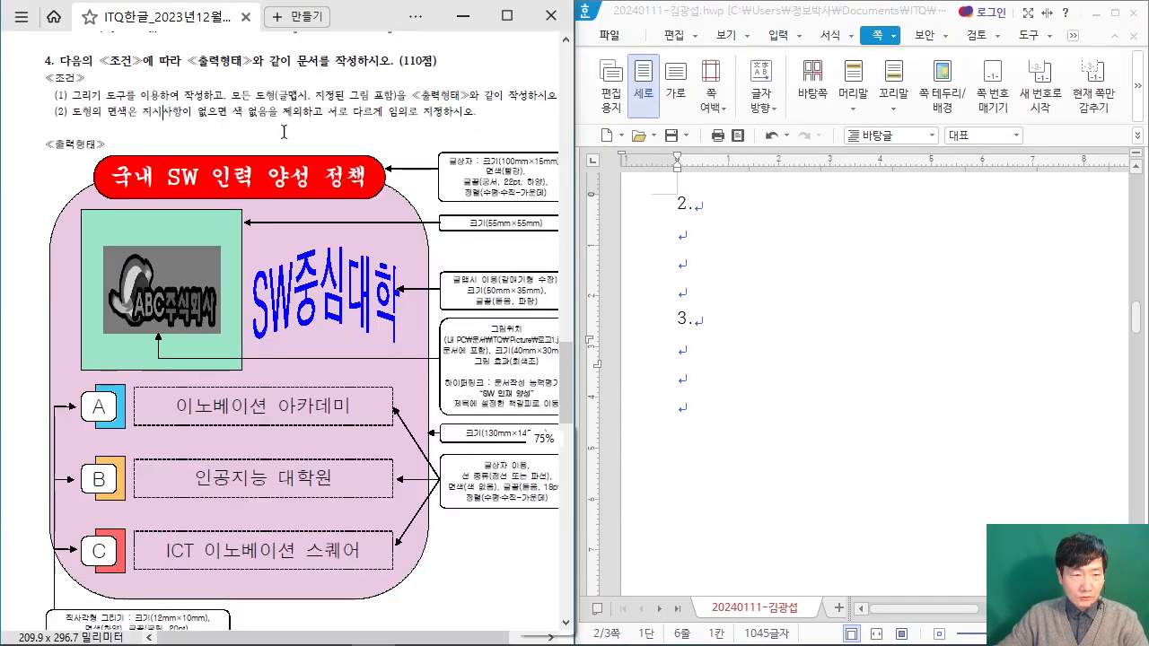
pyautogui.scroll(2, 332, 215)
pyautogui.scroll(-1, 331, 216)
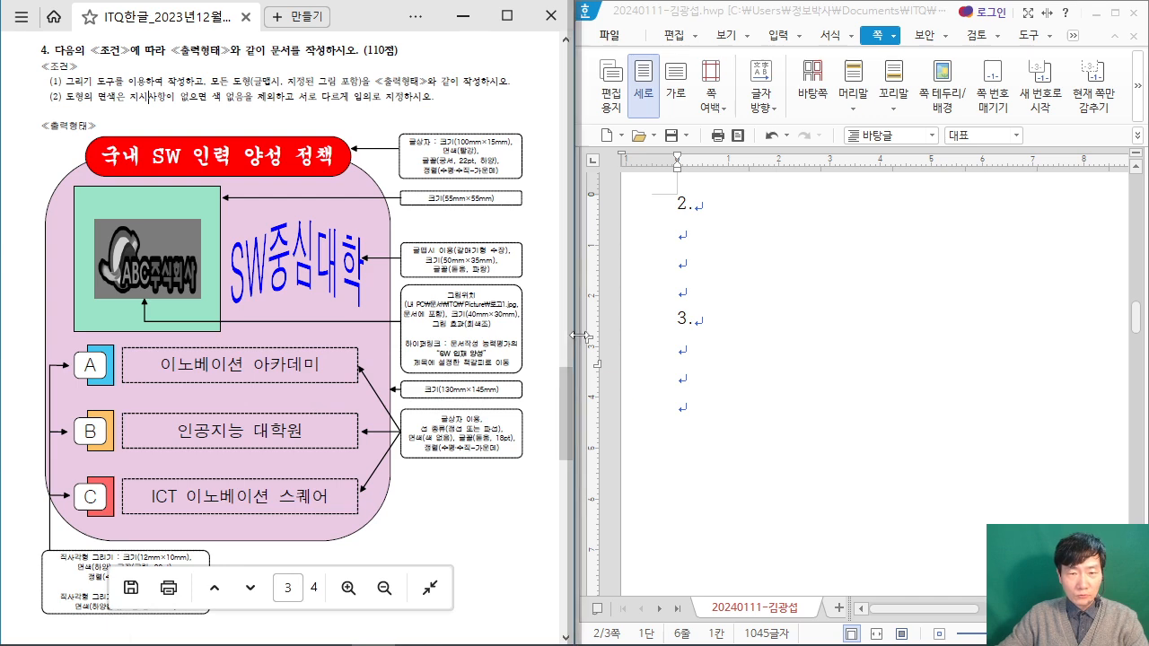
pyautogui.moveTo(578, 335); pyautogui.dragTo(456, 339)
pyautogui.moveTo(251, 637); pyautogui.dragTo(271, 637)
# Step: Draw a rectangle about 28 × 28 mm beneath the last item number on the second page
pyautogui.click(560, 35)
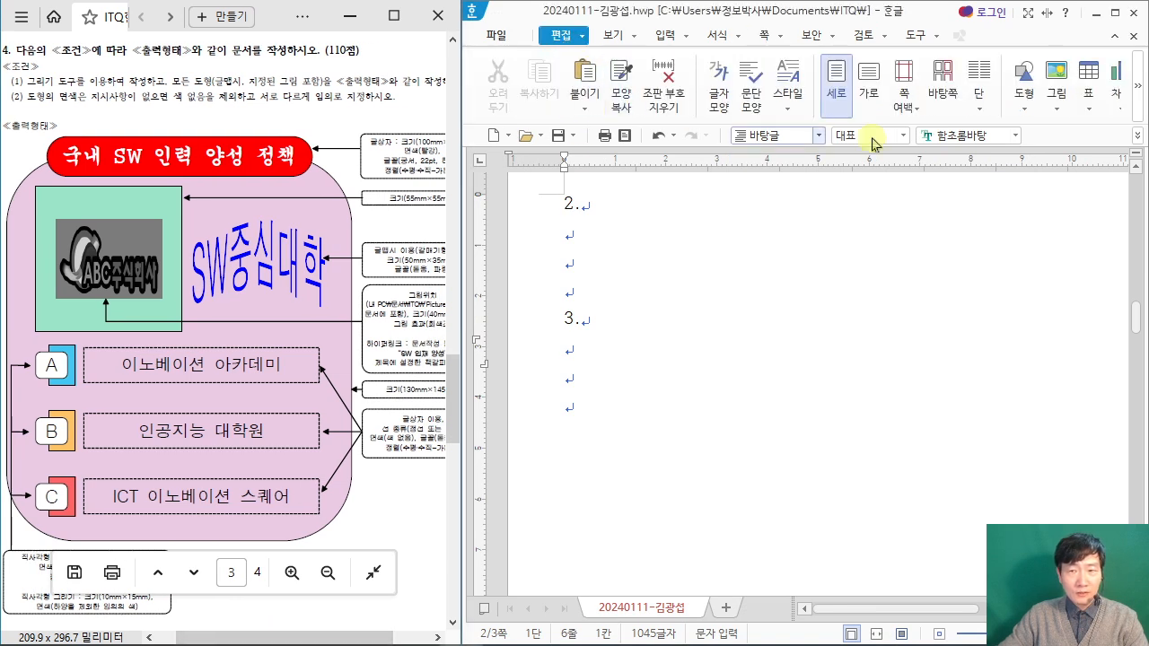
pyautogui.click(1032, 101)
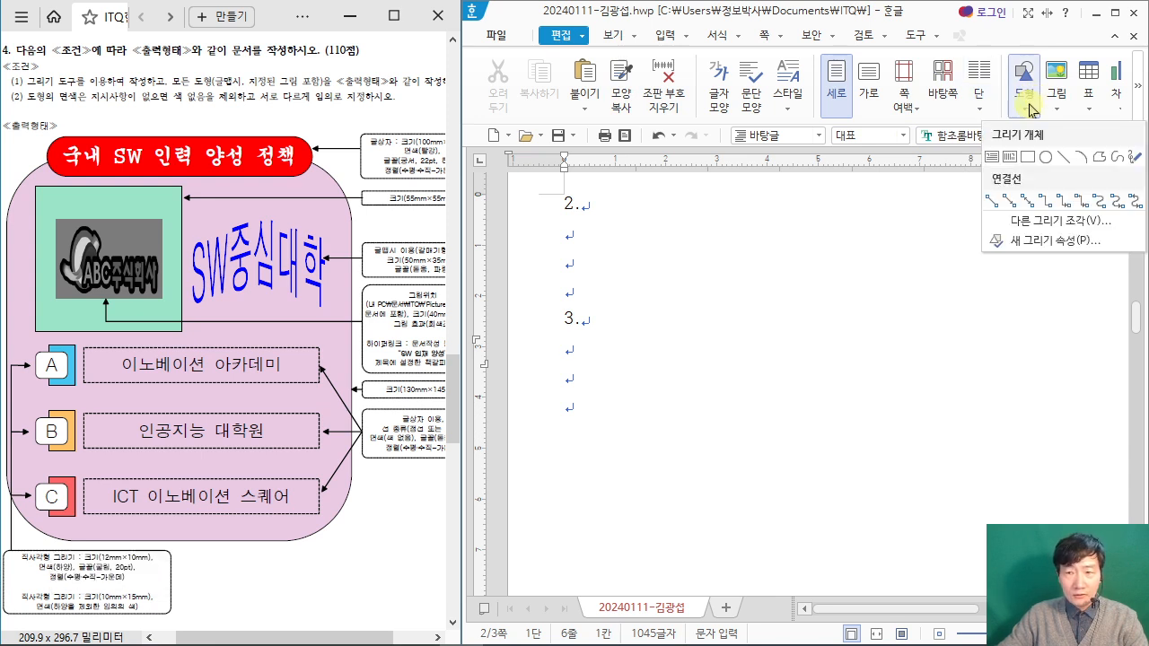
pyautogui.click(1029, 160)
pyautogui.scroll(-1, 650, 353)
pyautogui.moveTo(627, 296)
pyautogui.mouseDown()
pyautogui.moveTo(771, 404)
pyautogui.moveTo(771, 437)
pyautogui.mouseUp()
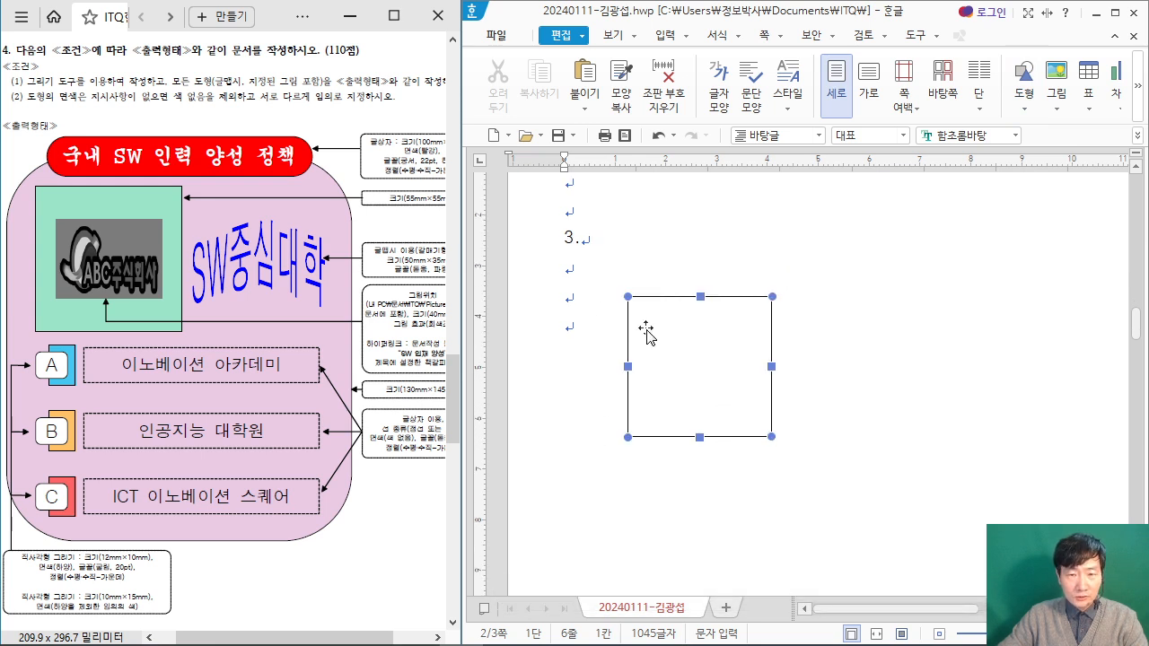
# Step: Renumber the two items on the second page from 2 and 3 to 3 and 4
pyautogui.scroll(3, 610, 254)
pyautogui.moveTo(571, 286); pyautogui.dragTo(563, 285)
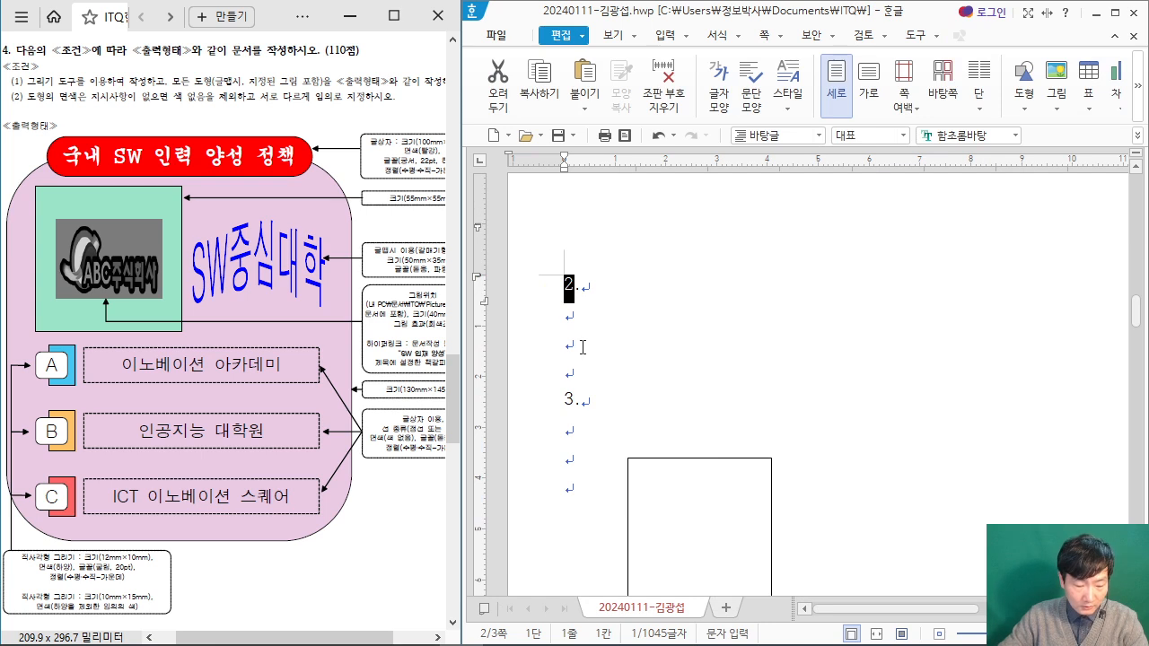
pyautogui.write('3')
pyautogui.moveTo(567, 398); pyautogui.dragTo(575, 399)
pyautogui.write('4')
pyautogui.scroll(10, 718, 296)
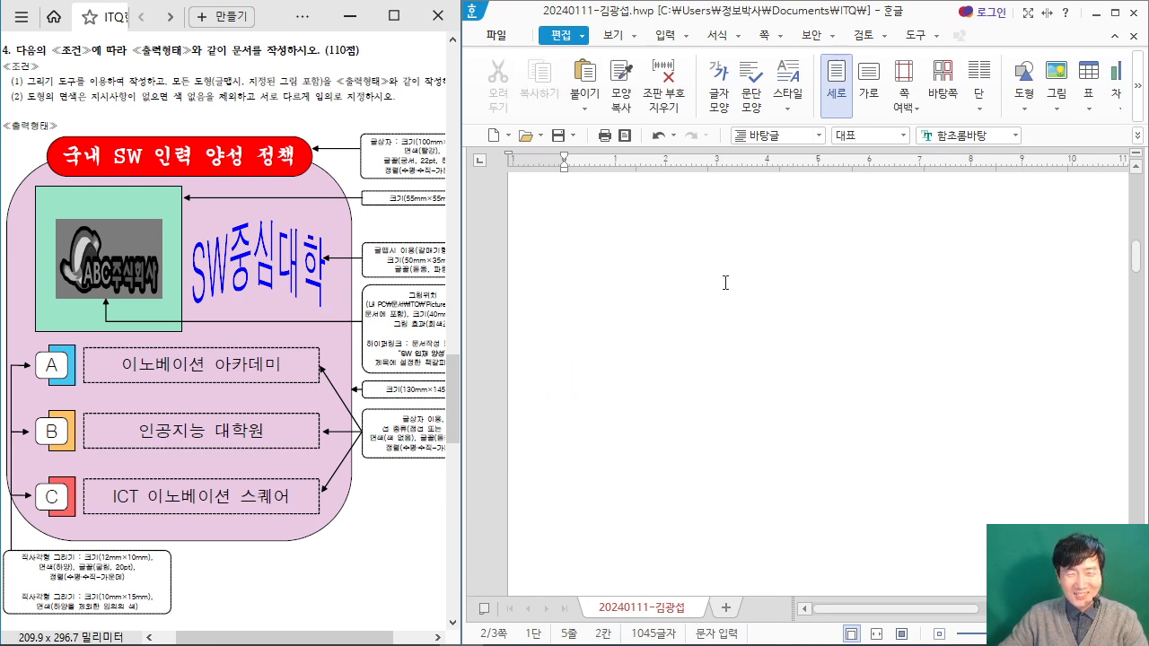
pyautogui.scroll(-5, 729, 302)
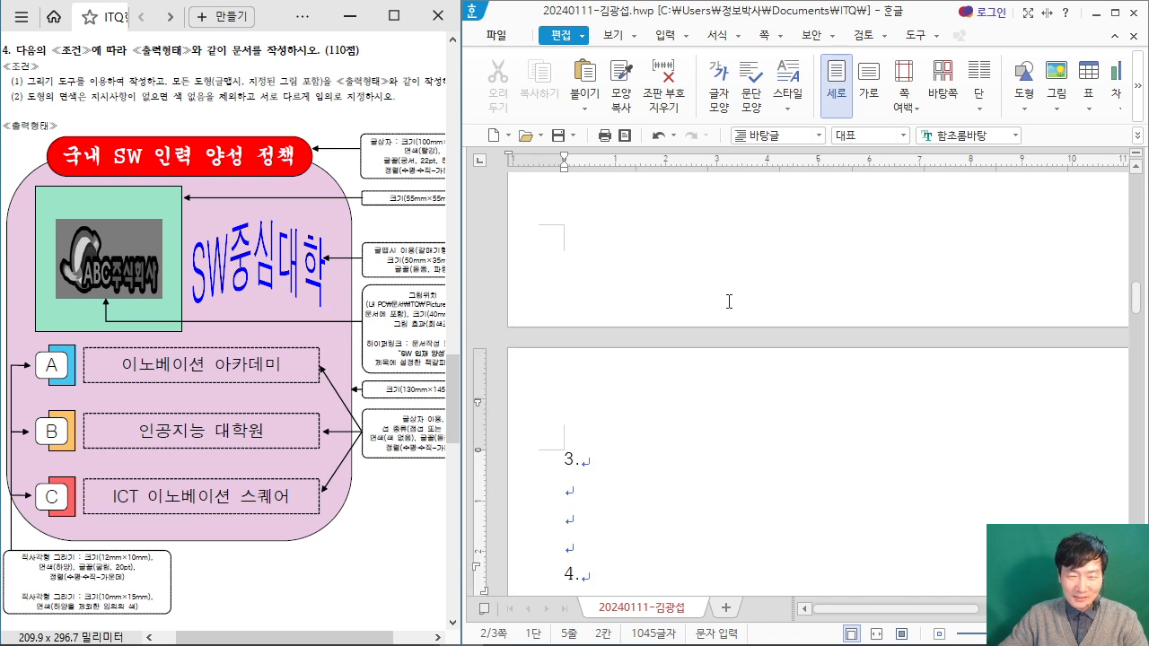
# Step: Following the exam PDF's size instruction, set the rectangle below item 4 to 130 mm wide and 145 mm high
pyautogui.scroll(-1, 662, 371)
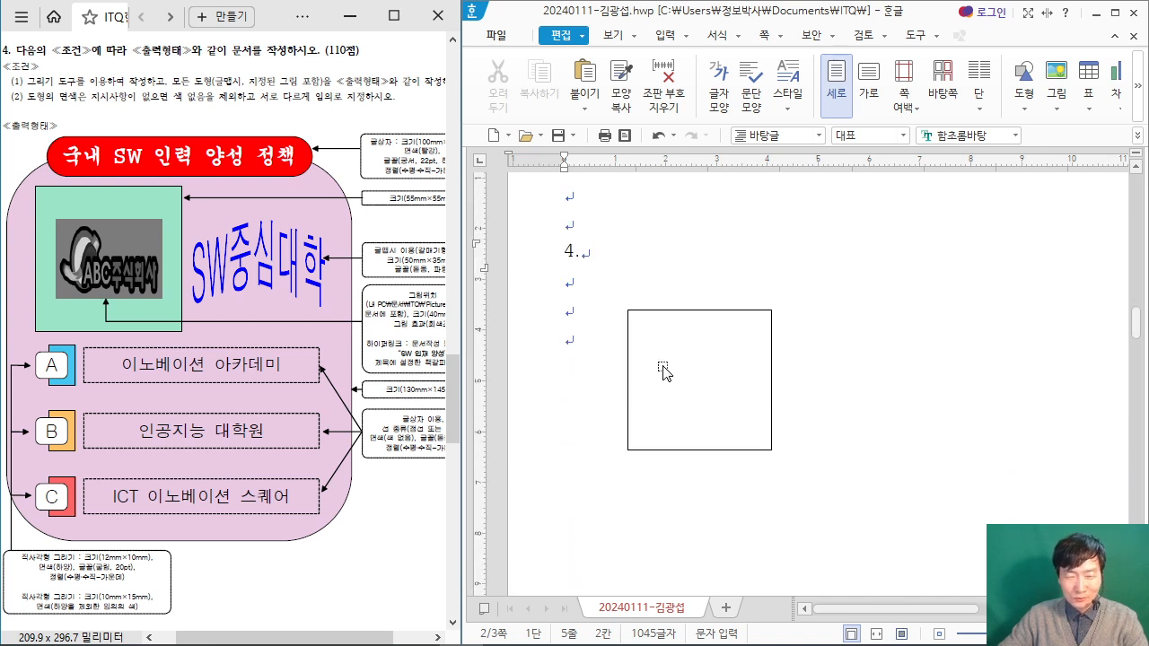
pyautogui.click(709, 363)
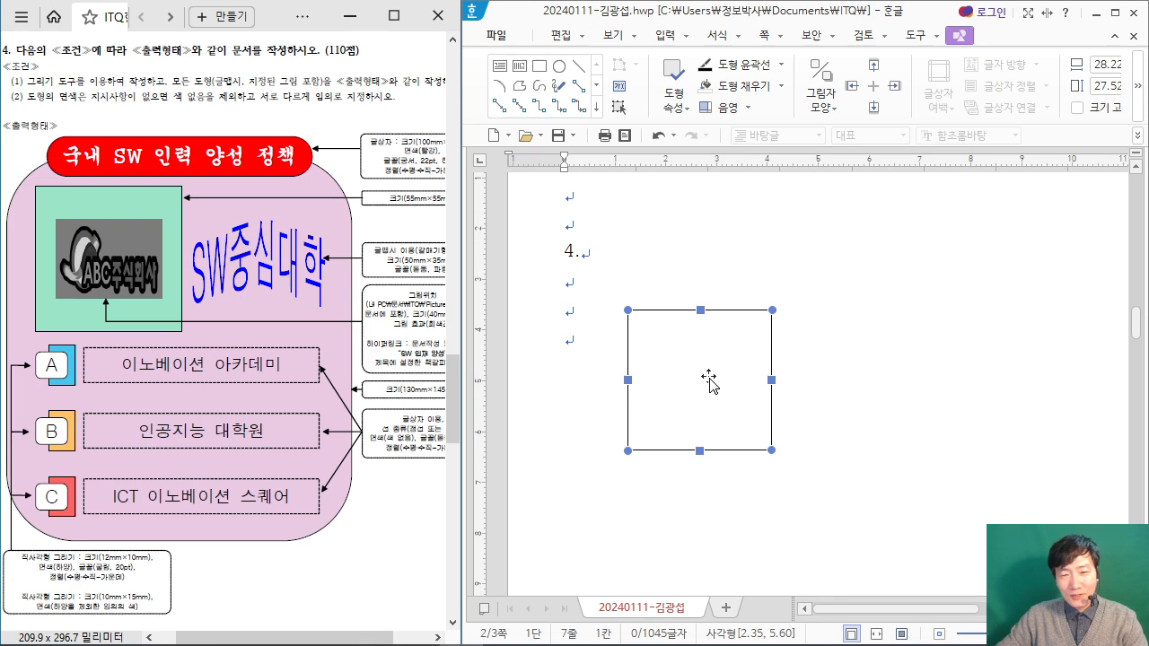
pyautogui.doubleClick(716, 381)
pyautogui.moveTo(612, 25); pyautogui.dragTo(751, 29)
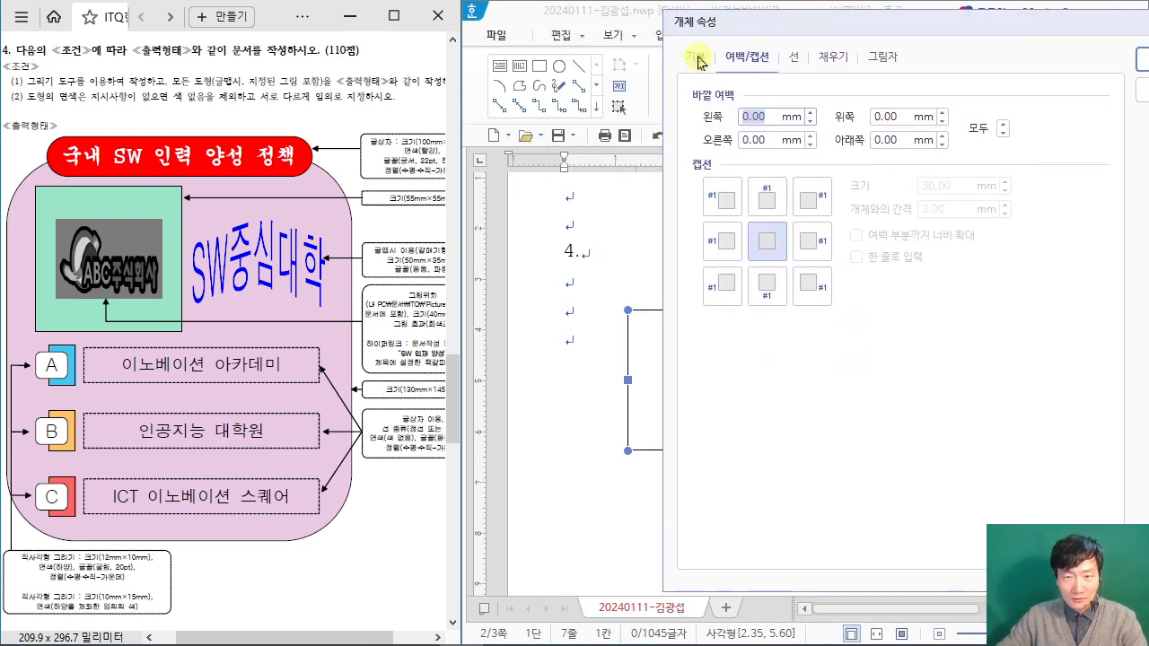
pyautogui.click(696, 58)
pyautogui.click(395, 482)
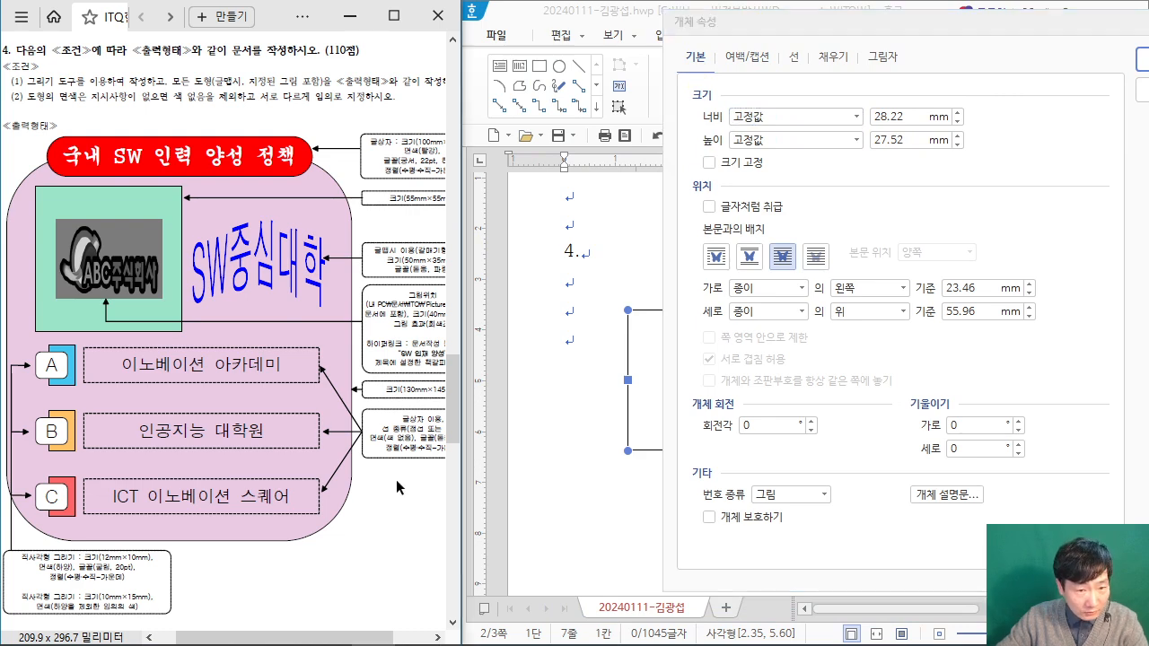
pyautogui.keyDown('ctrl'); pyautogui.scroll(3, 395, 481); pyautogui.keyUp('ctrl')
pyautogui.moveTo(323, 635); pyautogui.dragTo(368, 634)
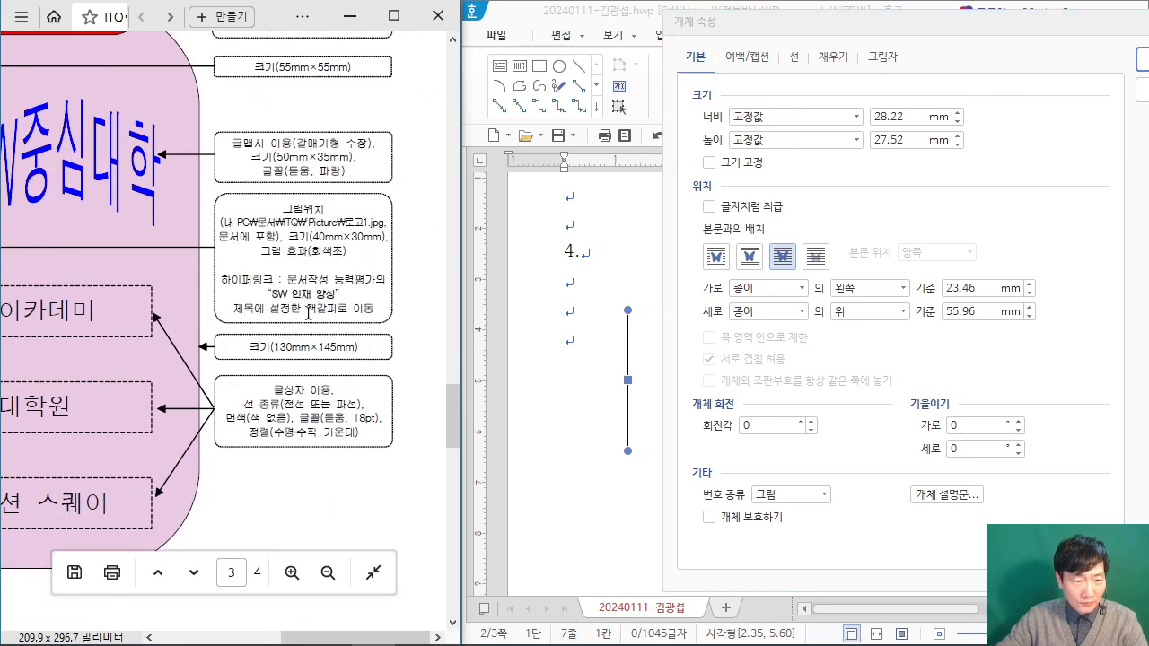
pyautogui.click(897, 116)
pyautogui.write('130')
pyautogui.press('Tab')
pyautogui.press('Tab')
pyautogui.write('145')
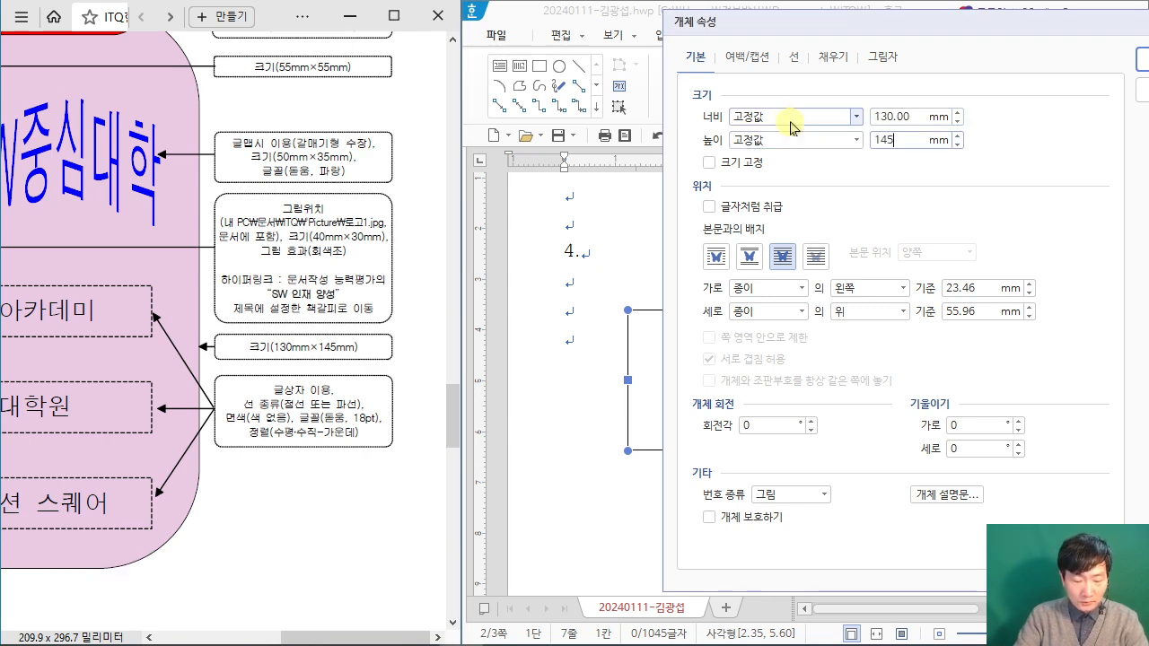
pyautogui.press('Return')
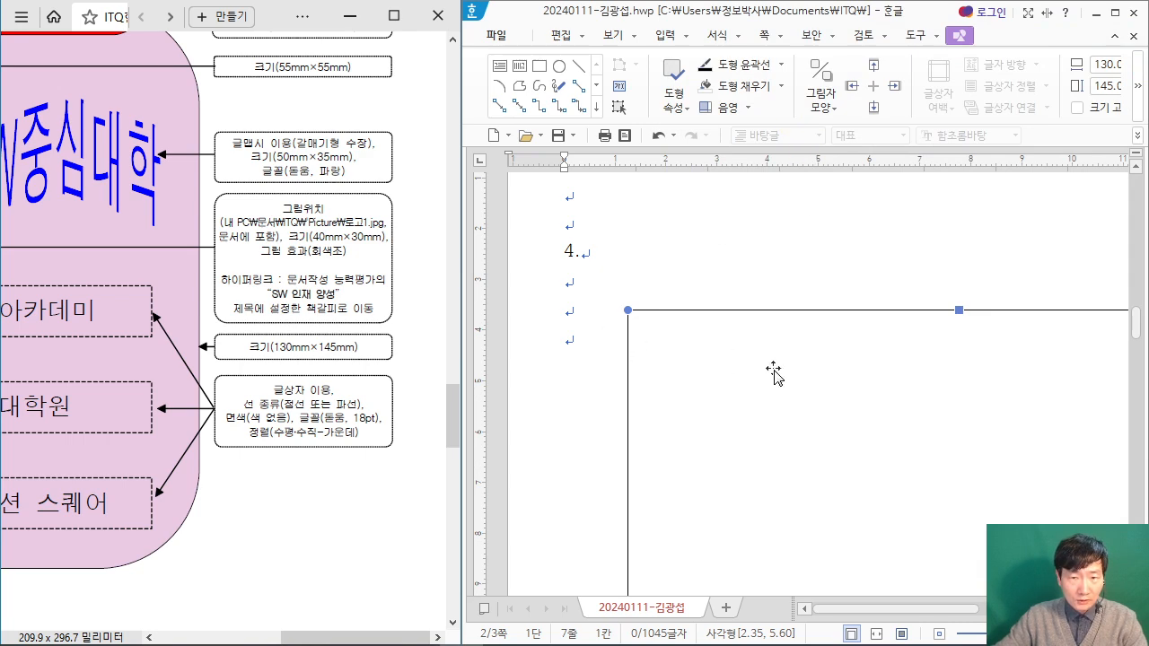
# Step: Give the large rectangle rounded corners (둥근 모양) and a light purple fill colour (면 색)
pyautogui.doubleClick(684, 285)
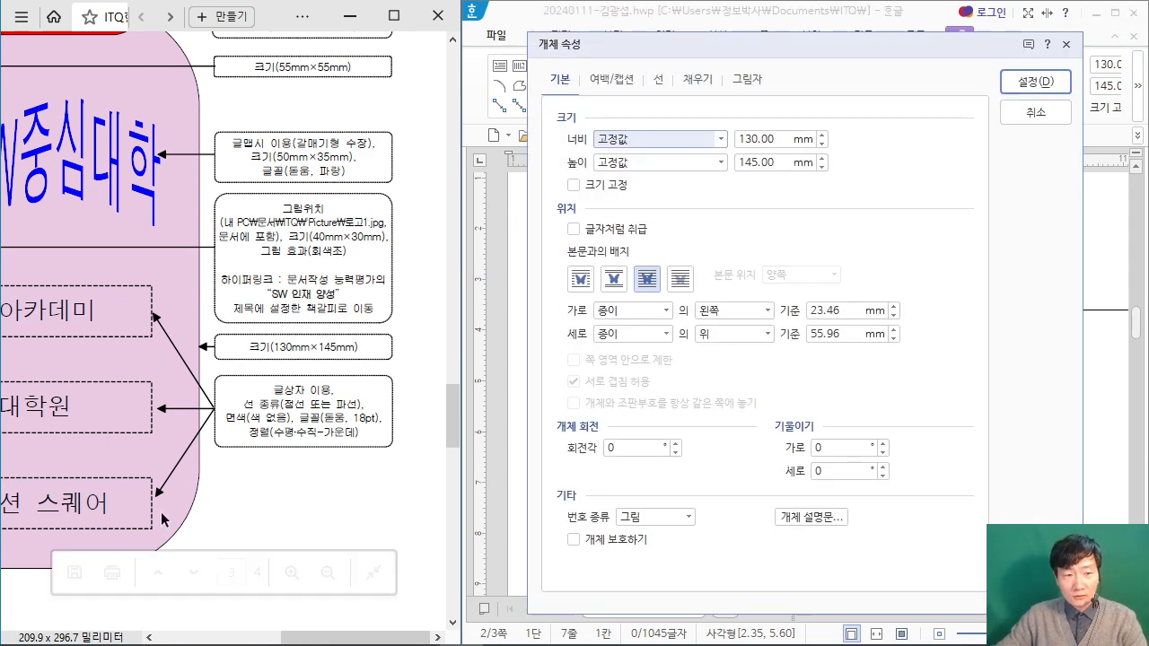
pyautogui.click(659, 79)
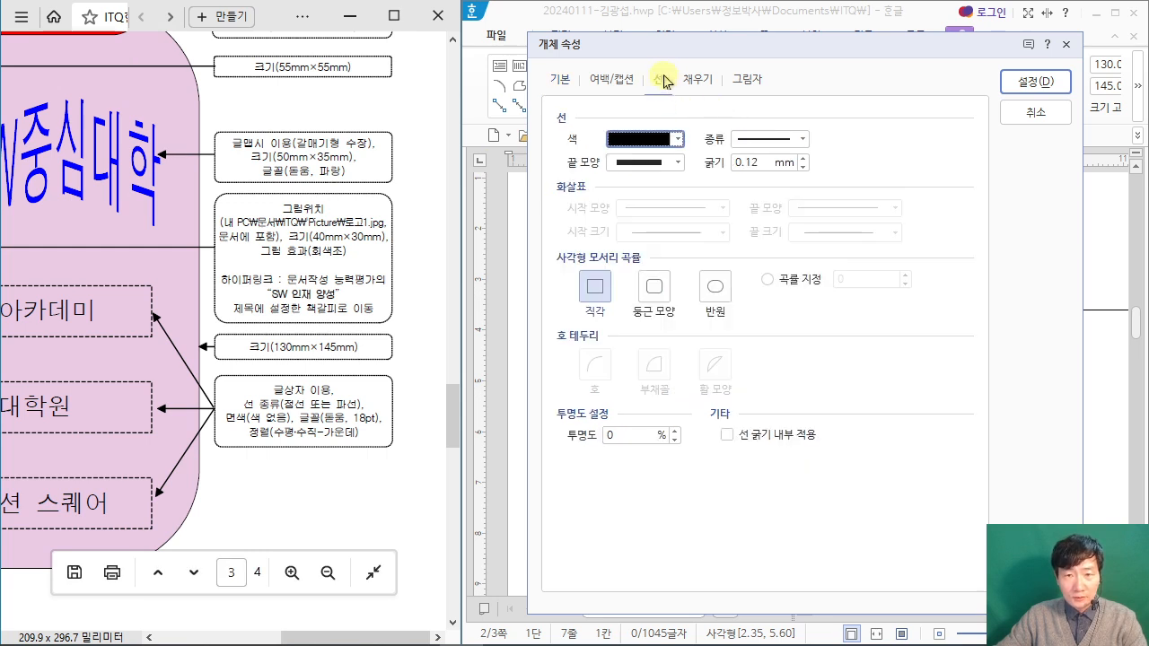
pyautogui.click(651, 296)
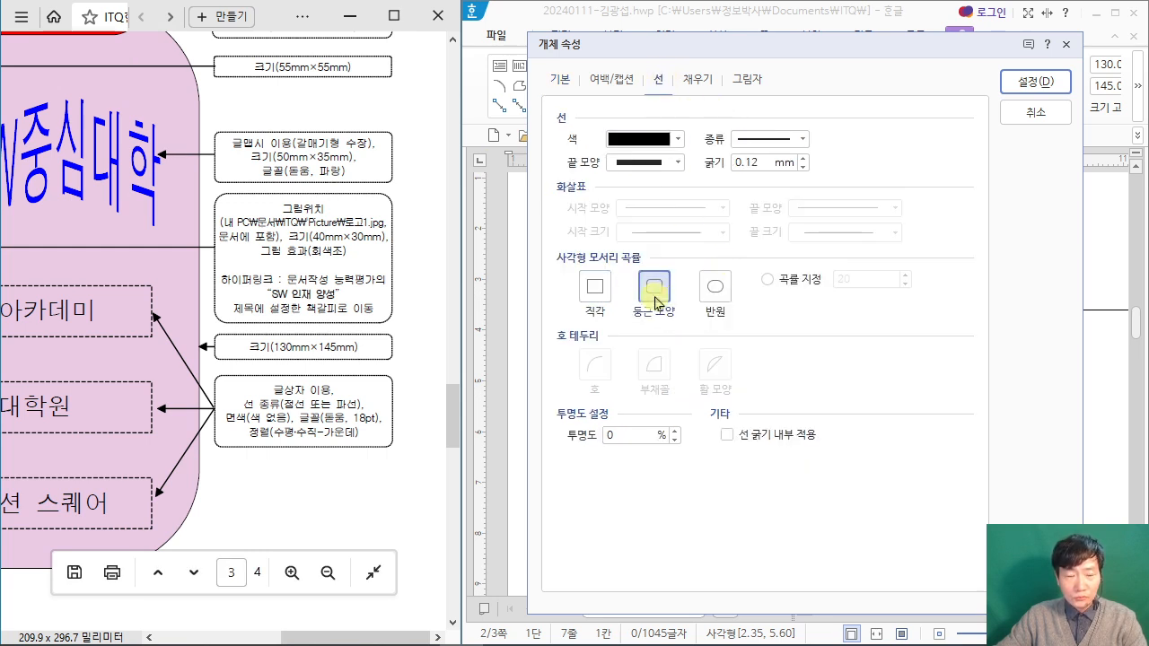
pyautogui.click(698, 83)
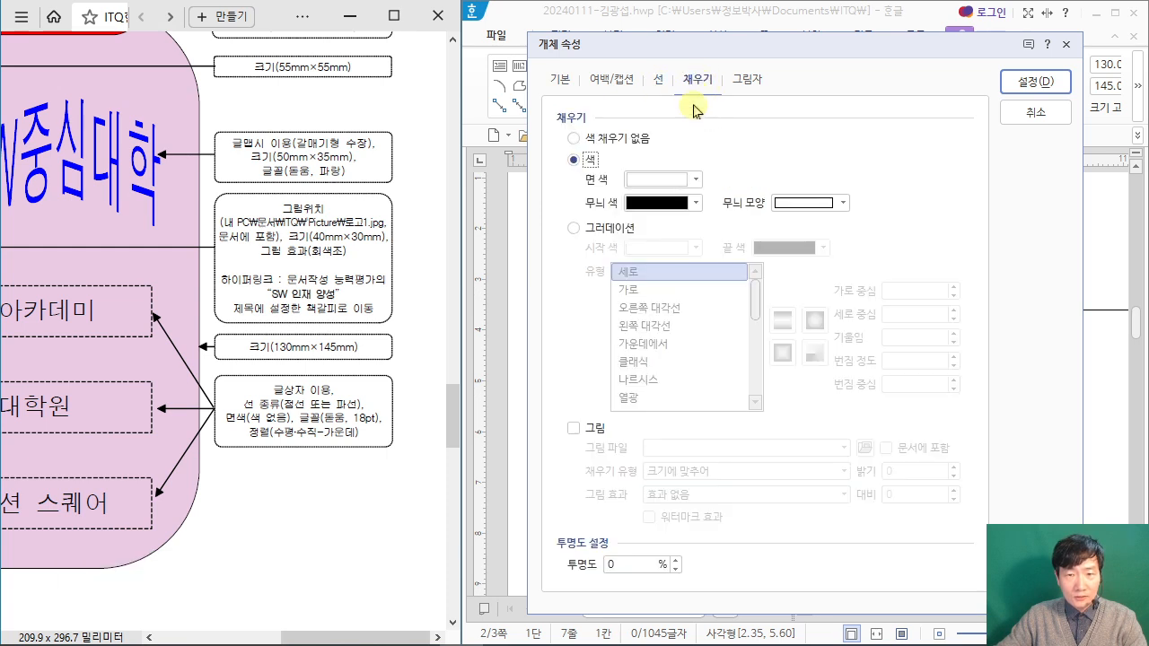
pyautogui.click(695, 180)
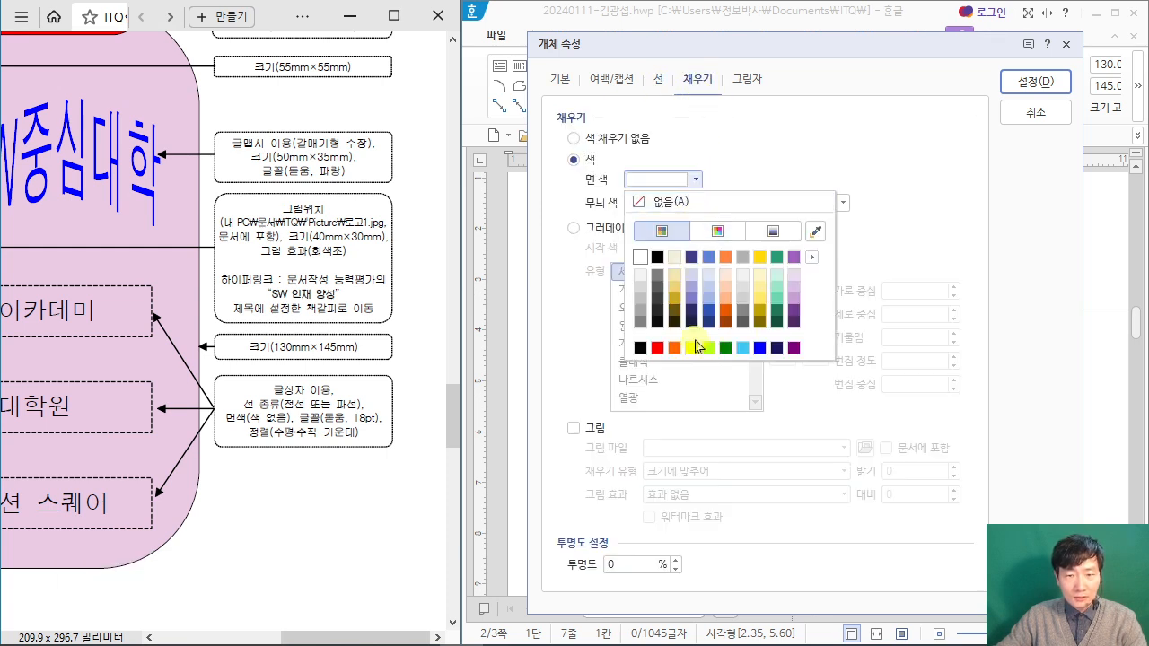
pyautogui.click(795, 302)
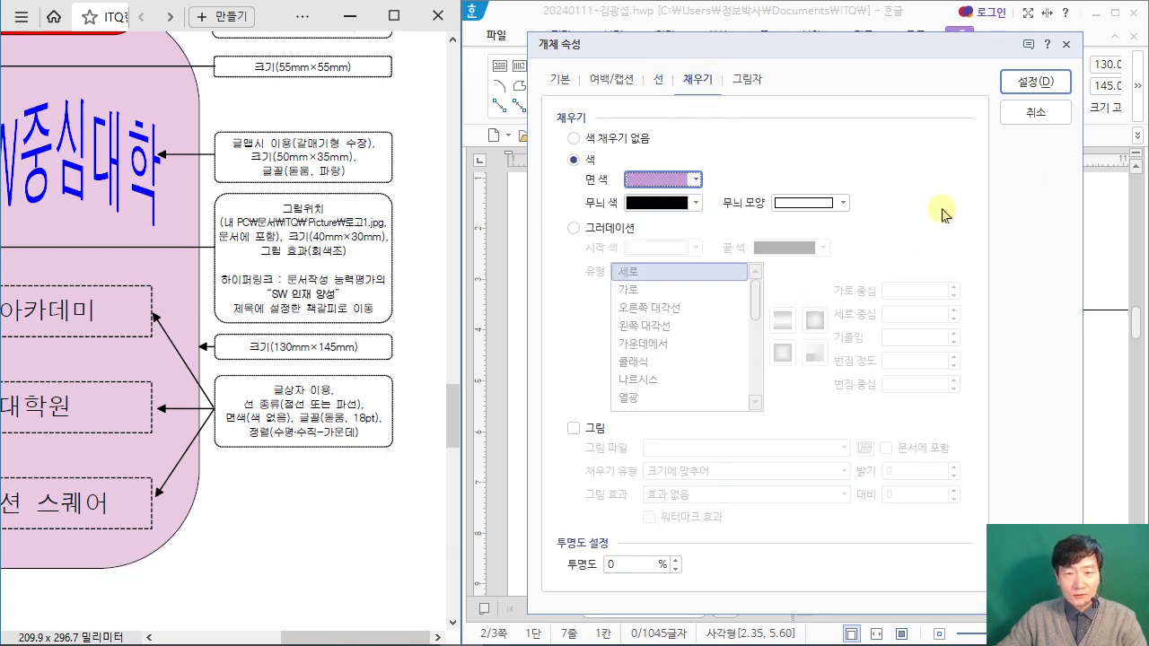
pyautogui.click(1036, 83)
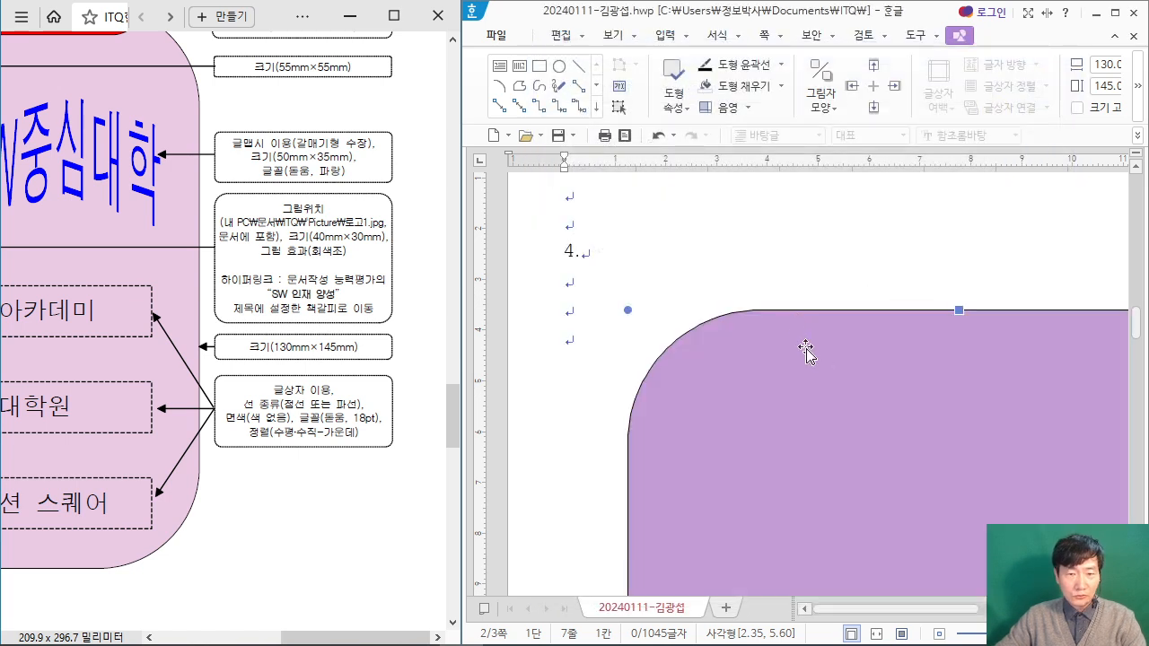
pyautogui.scroll(-2, 805, 348)
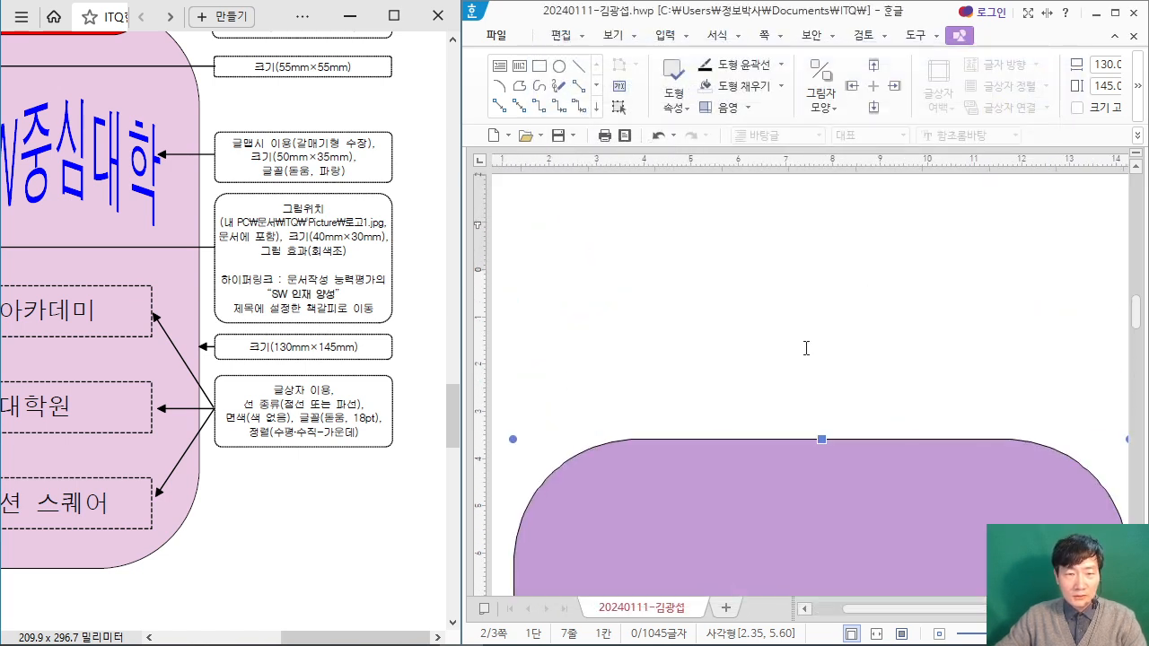
# Step: Move the large purple rounded rectangle further down and to the right, leaving free space above it below item 4
pyautogui.scroll(1, 806, 348)
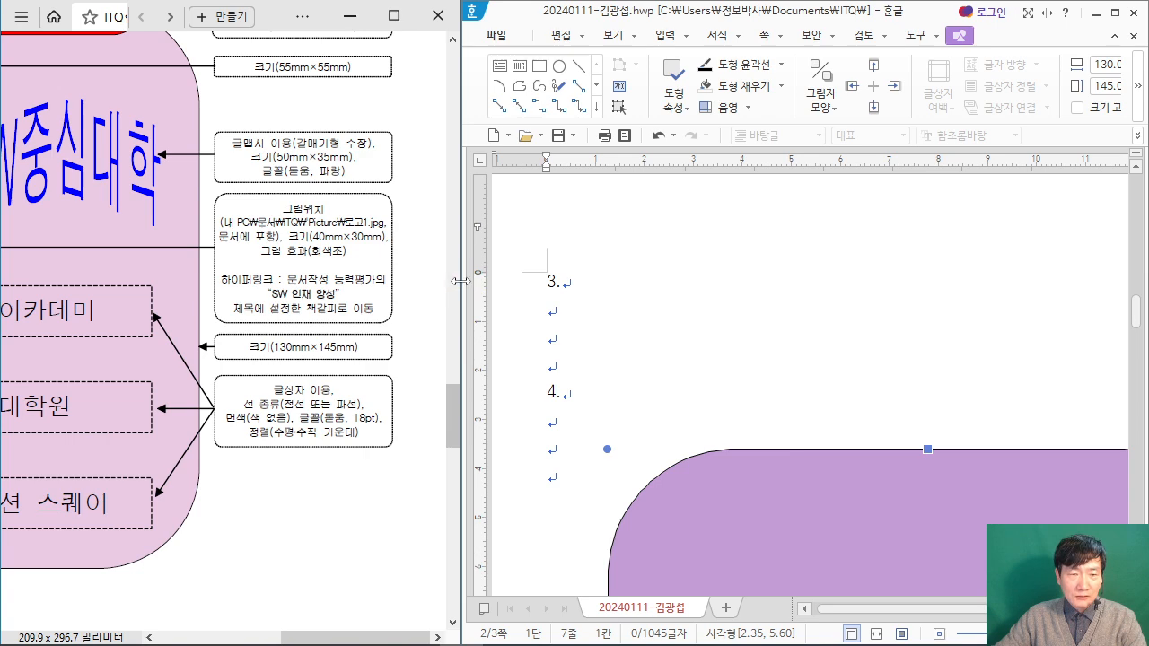
pyautogui.moveTo(460, 282)
pyautogui.scroll(-3, 656, 282)
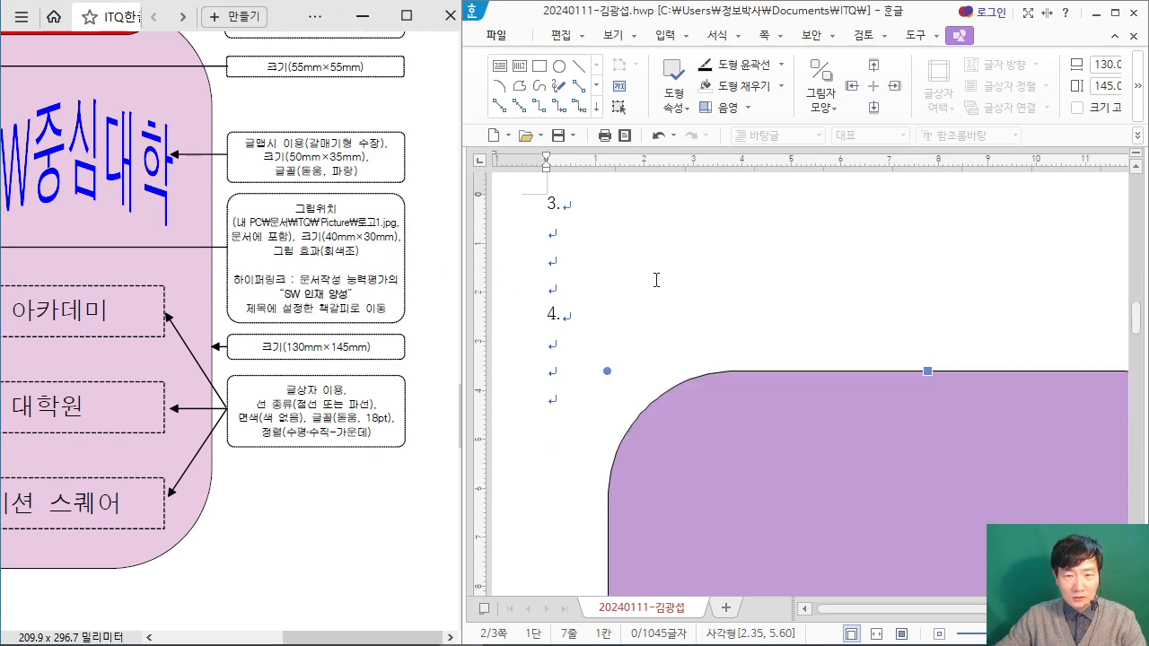
pyautogui.scroll(2, 679, 282)
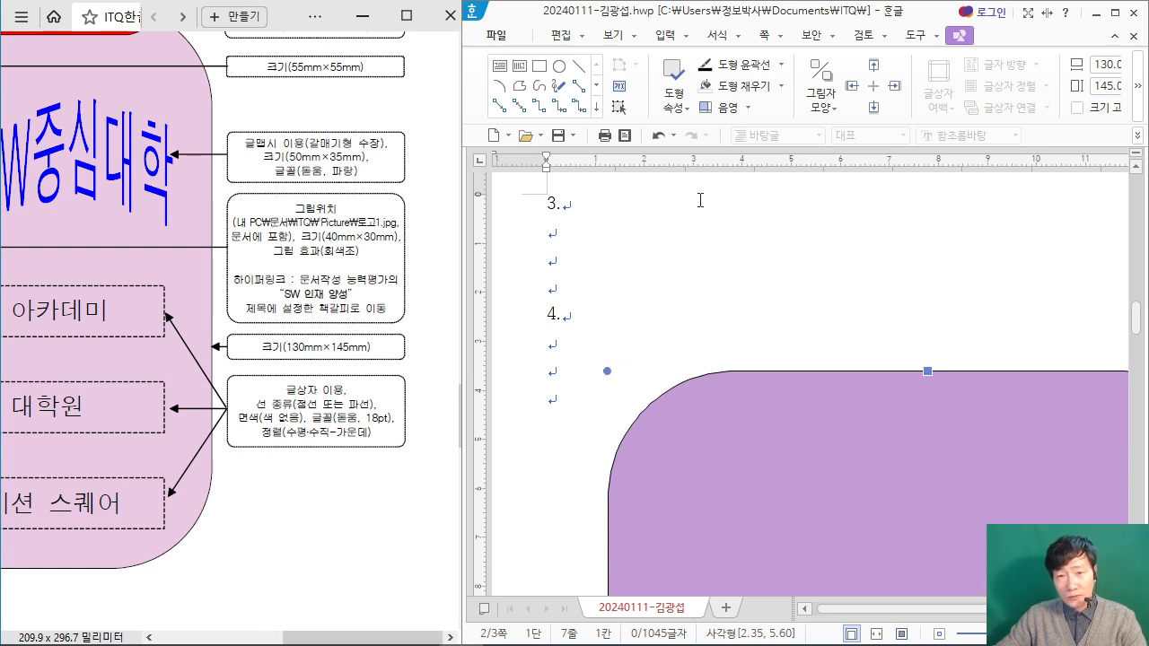
pyautogui.moveTo(709, 454); pyautogui.dragTo(820, 465)
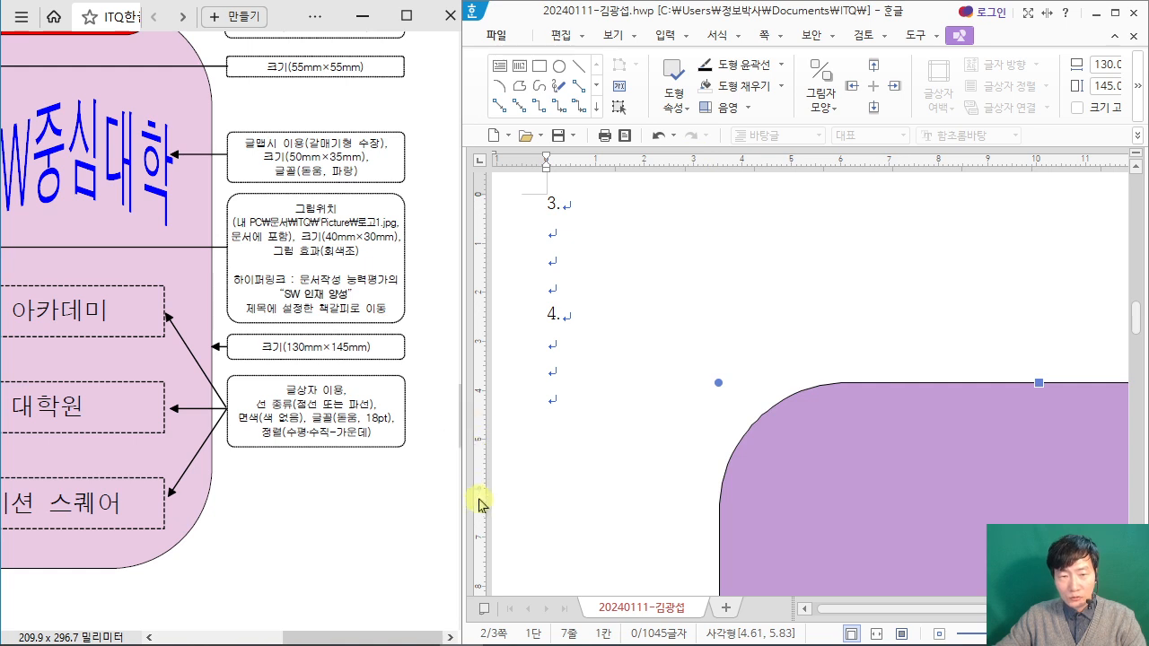
pyautogui.moveTo(758, 480); pyautogui.dragTo(743, 564)
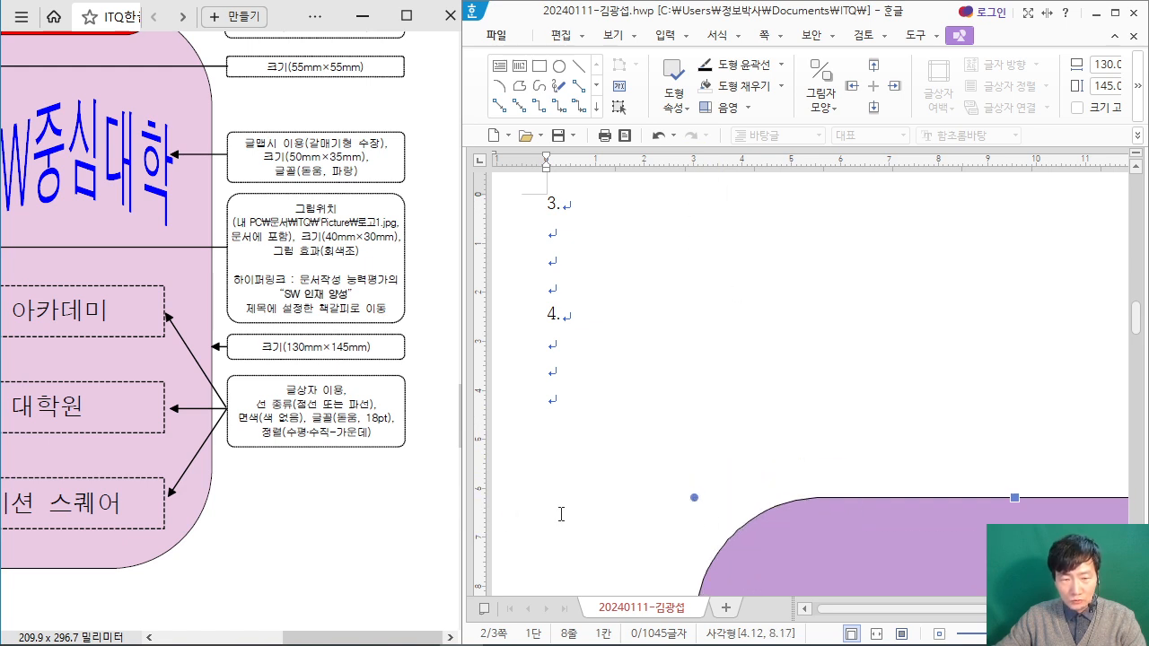
pyautogui.moveTo(706, 511); pyautogui.dragTo(700, 526)
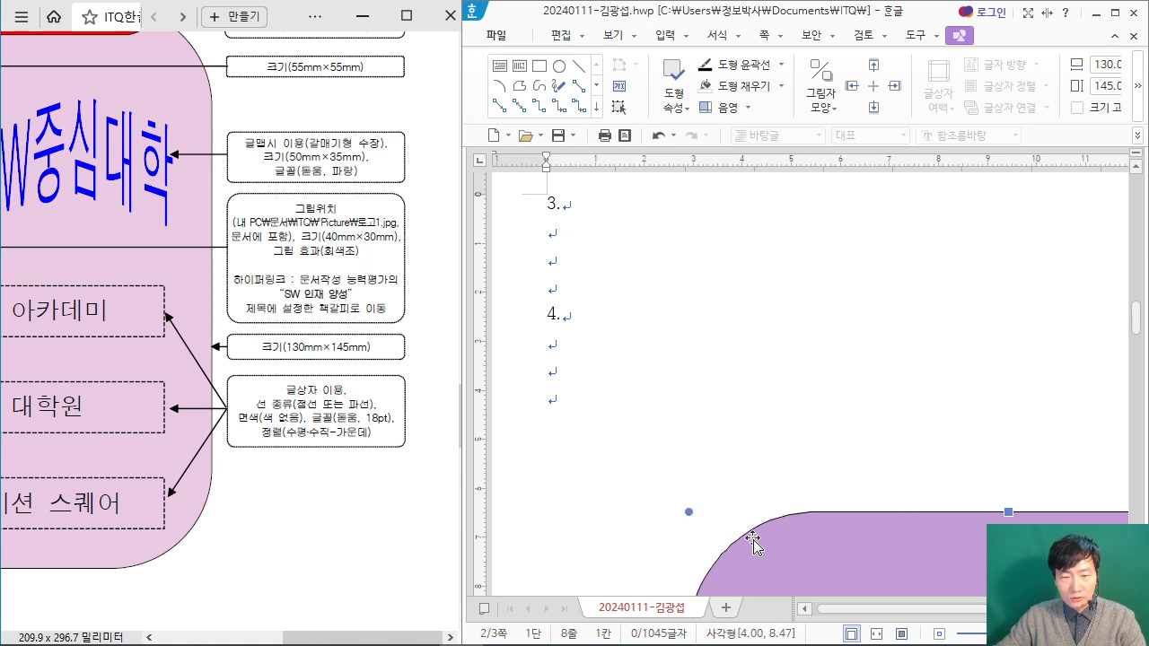
pyautogui.scroll(-2, 834, 374)
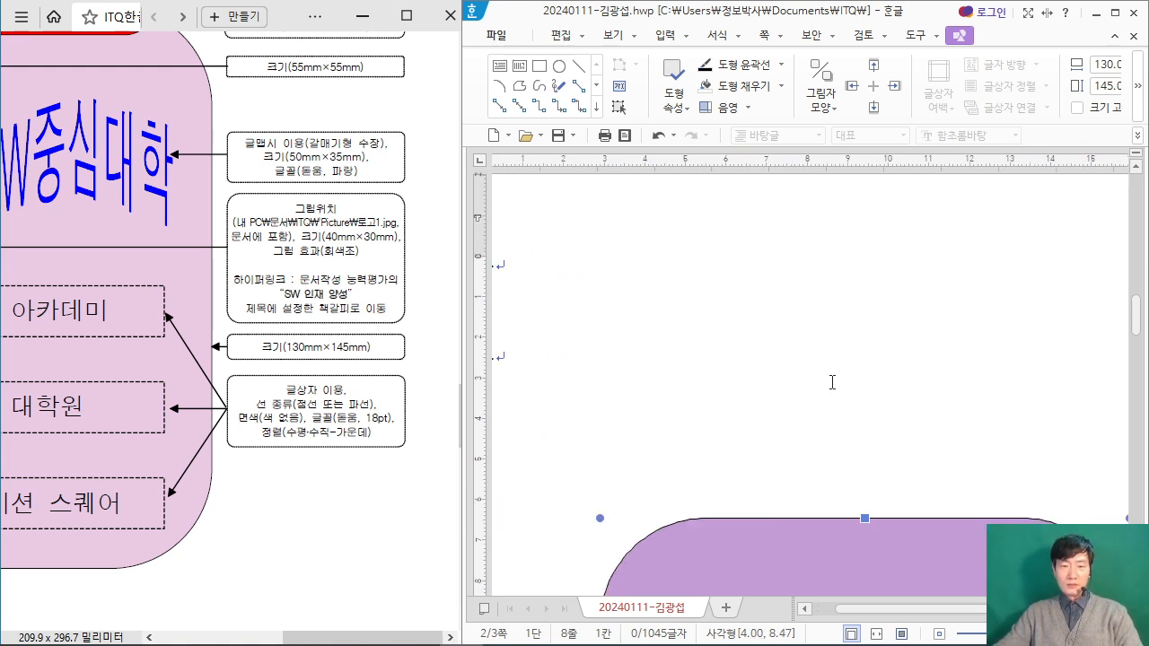
pyautogui.scroll(-3, 833, 380)
pyautogui.scroll(2, 840, 360)
pyautogui.moveTo(843, 619); pyautogui.dragTo(787, 604)
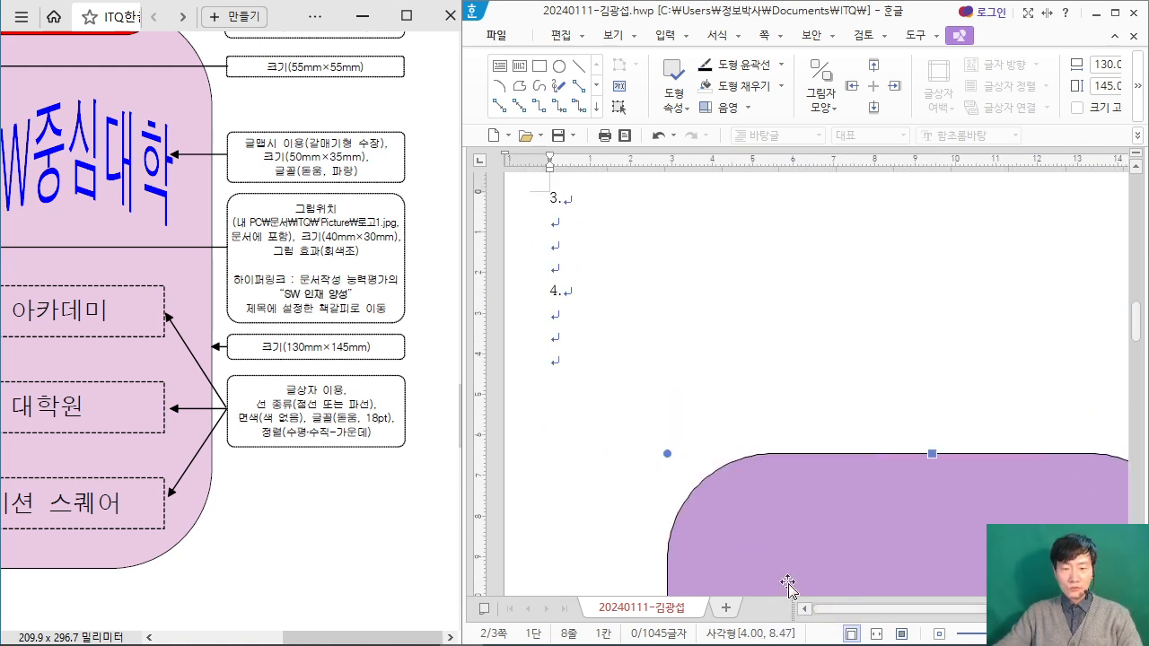
pyautogui.scroll(-3, 879, 333)
pyautogui.scroll(4, 895, 343)
pyautogui.scroll(-3, 895, 343)
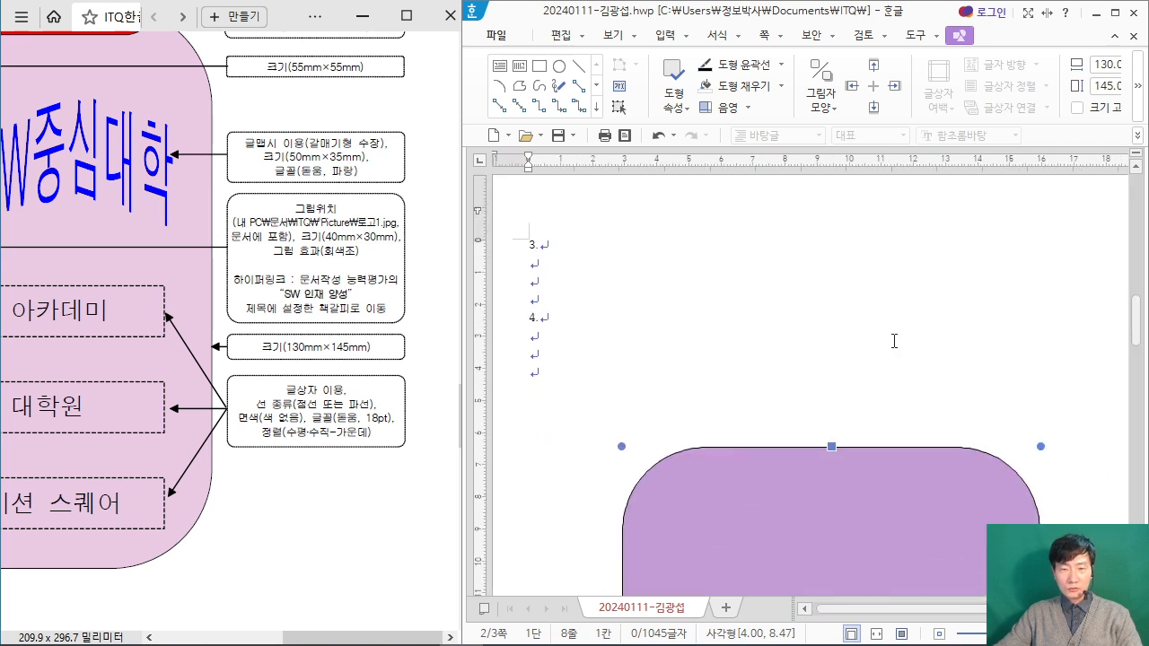
pyautogui.scroll(-4, 884, 328)
pyautogui.scroll(3, 886, 337)
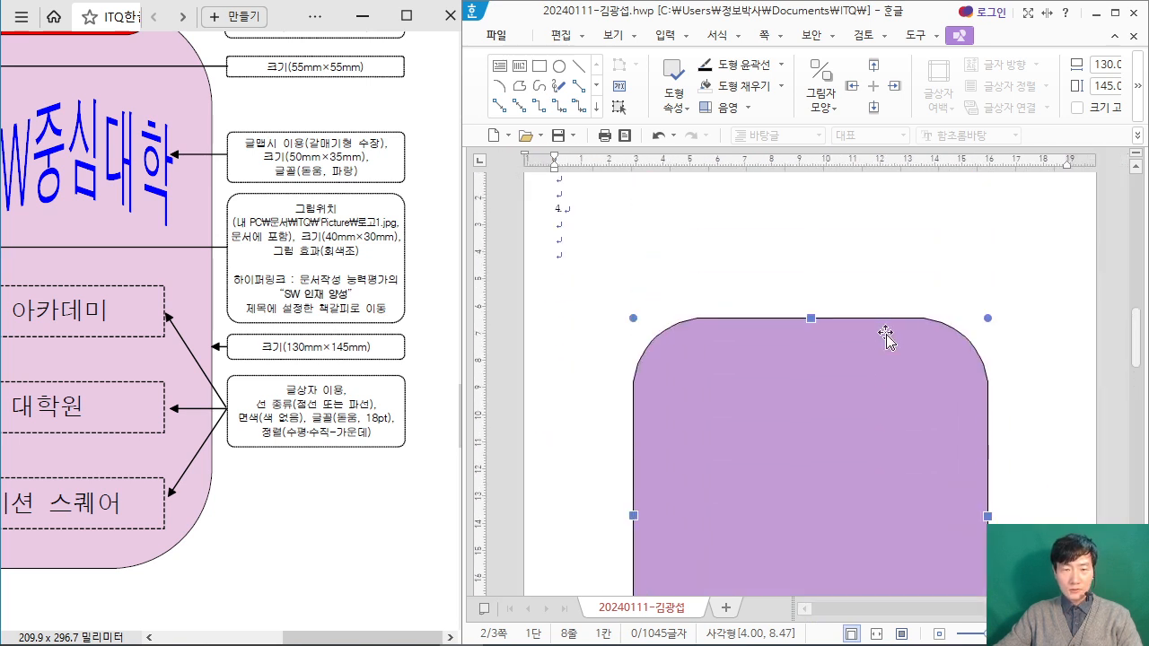
# Step: Zoom the exam PDF out to 75% and examine question 4's output shapes together with their instruction callouts
pyautogui.scroll(2, 326, 519)
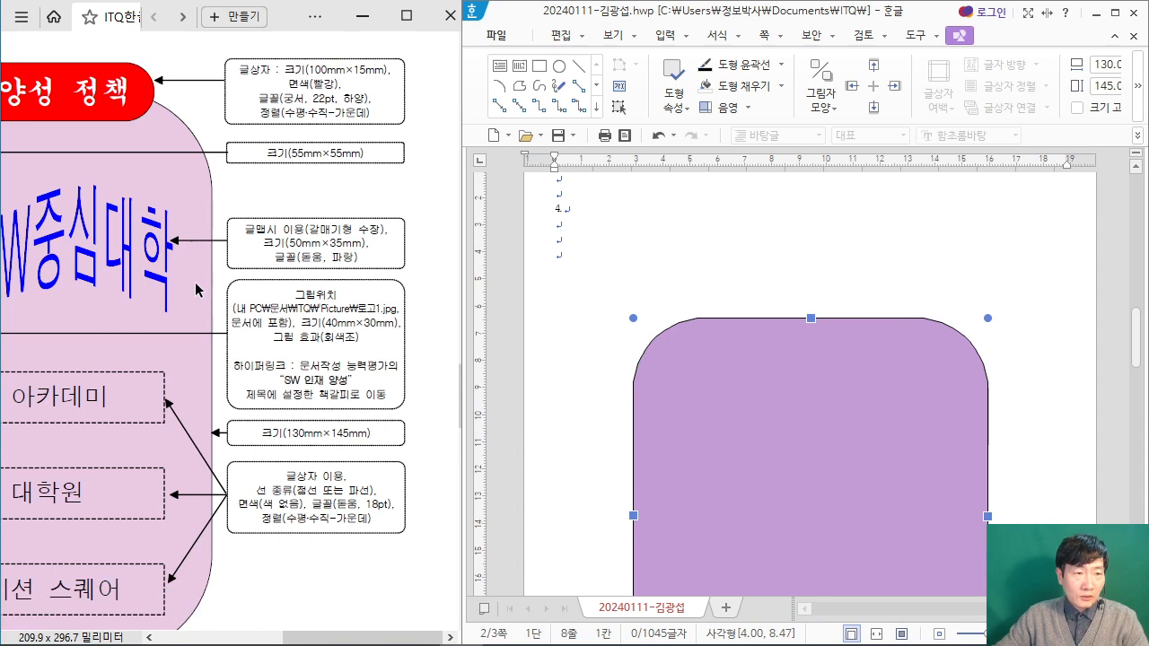
pyautogui.click(438, 500)
pyautogui.scroll(2, 423, 465)
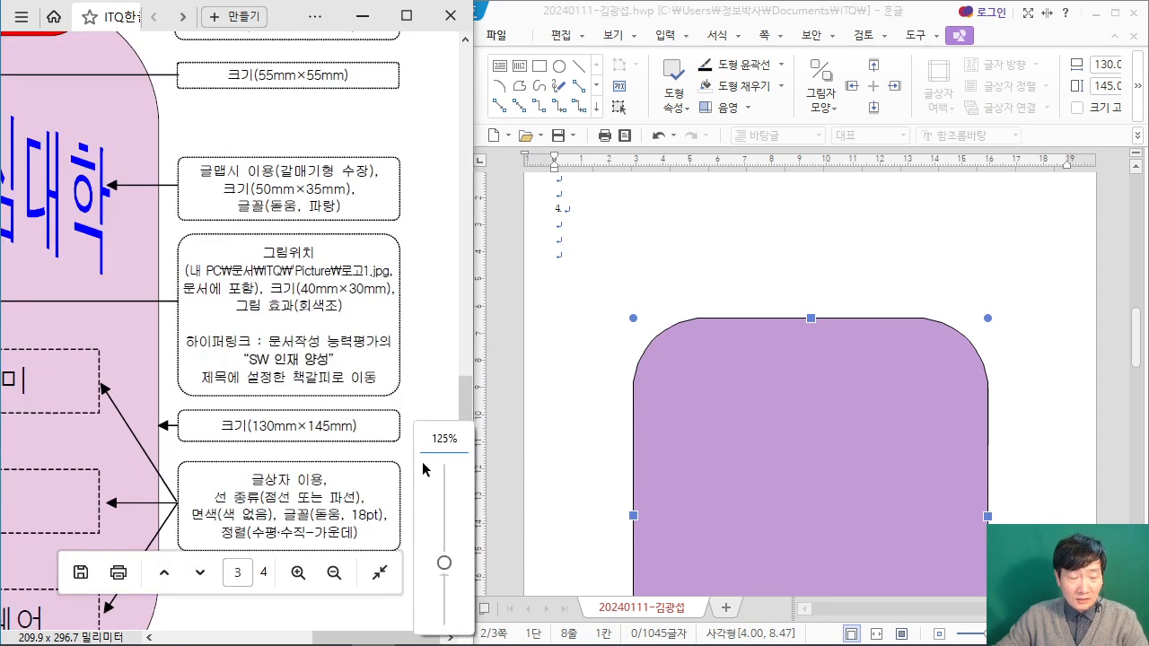
pyautogui.moveTo(391, 634); pyautogui.dragTo(291, 619)
pyautogui.scroll(3, 261, 339)
pyautogui.scroll(-2, 265, 330)
pyautogui.scroll(-1, 265, 328)
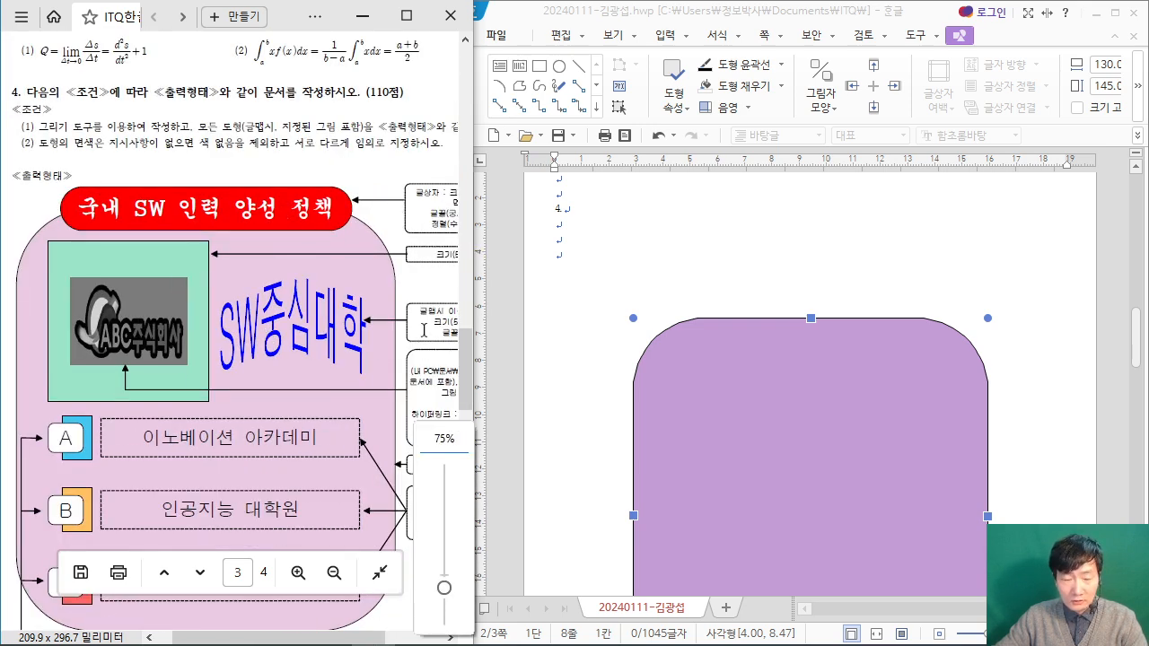
pyautogui.moveTo(358, 634); pyautogui.dragTo(384, 633)
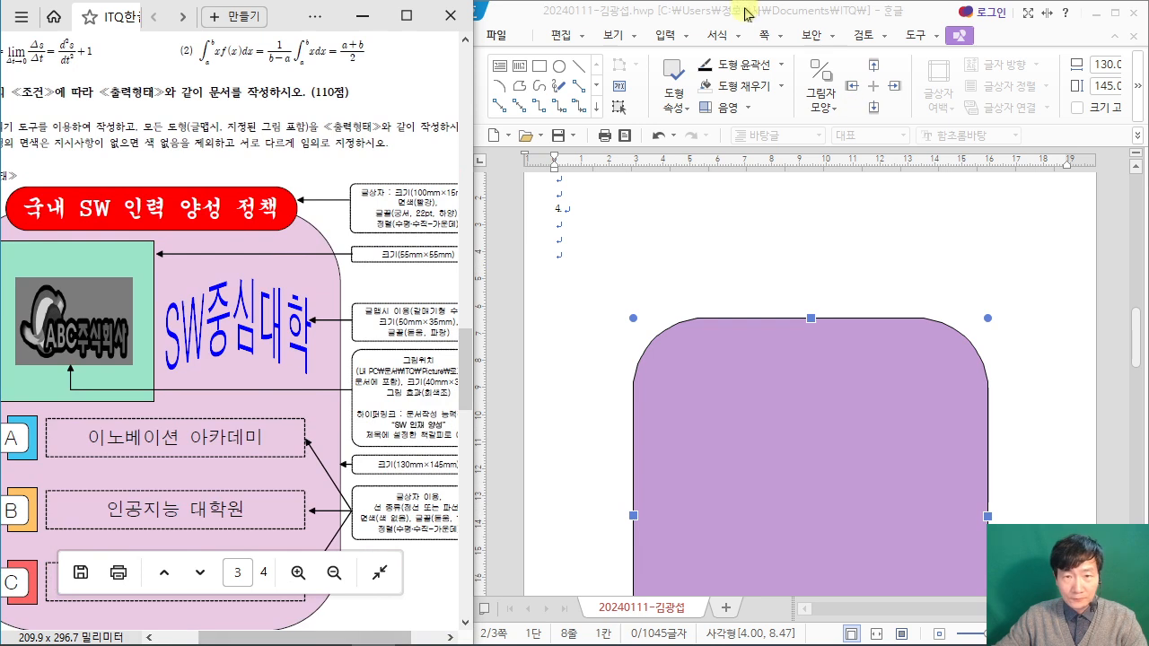
# Step: Draw a text box about 122 × 20 mm above the purple rectangle and enter "국내 SW 인력 양성 정책" in it
pyautogui.click(551, 40)
pyautogui.click(1024, 100)
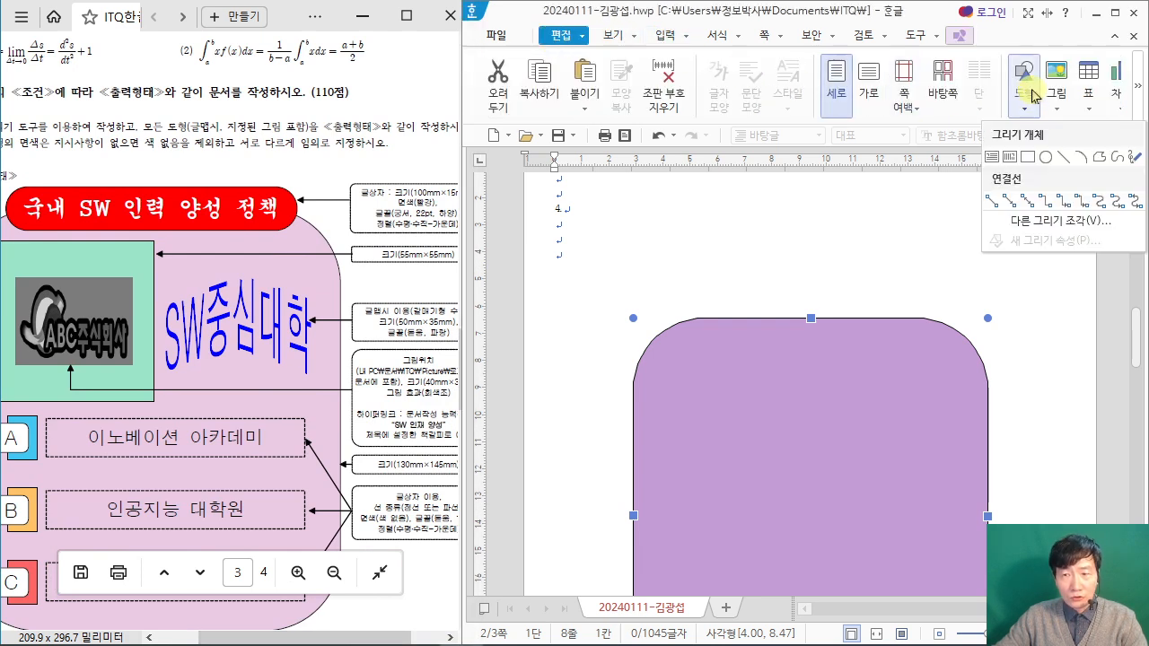
pyautogui.click(993, 162)
pyautogui.moveTo(639, 253); pyautogui.dragTo(970, 307)
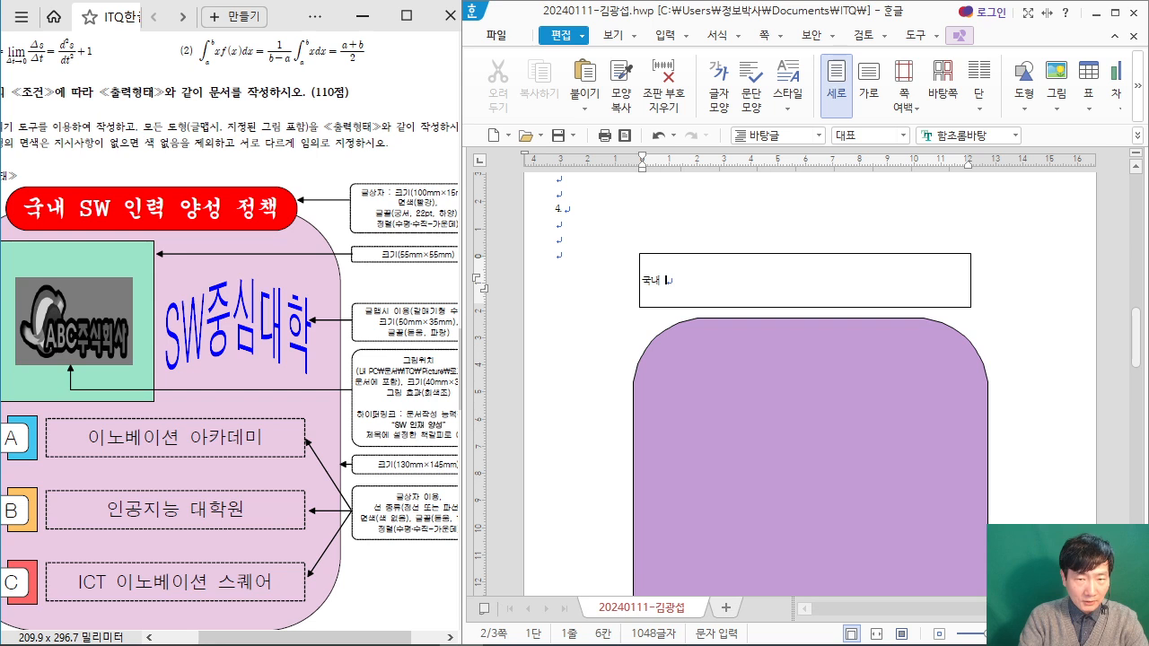
pyautogui.scroll(3, 799, 283)
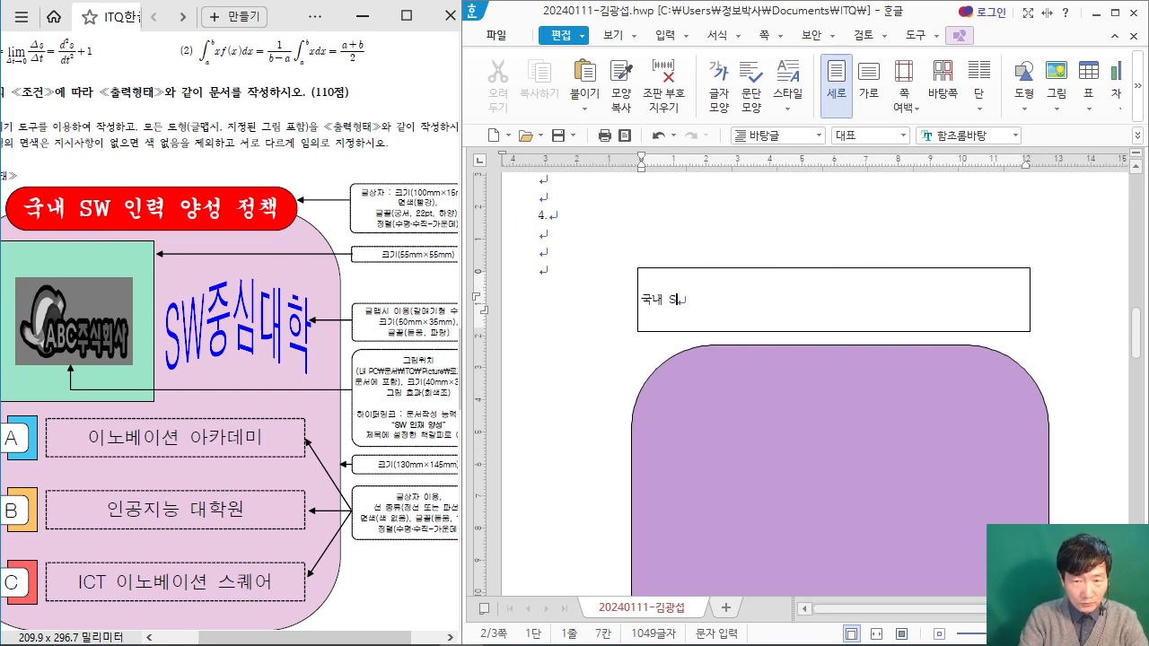
pyautogui.write('SW 인')
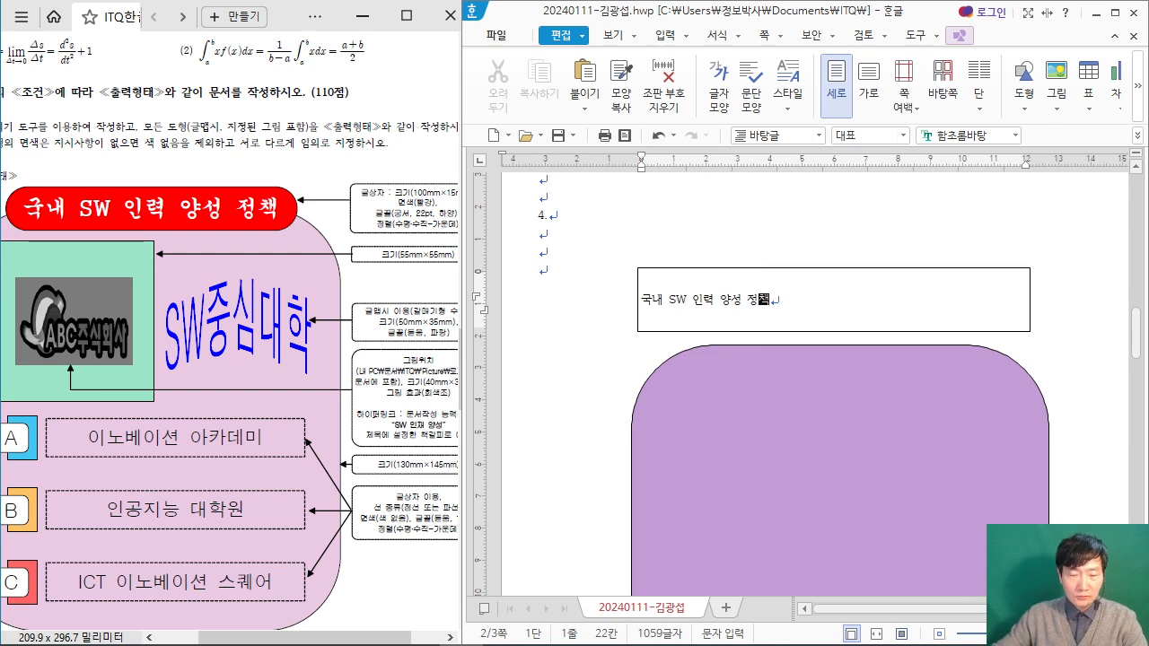
pyautogui.write('력 양성 정책')
pyautogui.scroll(2, 803, 286)
# Step: Following the exam PDF's callout, set the title text box to 100 mm wide and 15 mm high
pyautogui.click(803, 281)
pyautogui.doubleClick(803, 281)
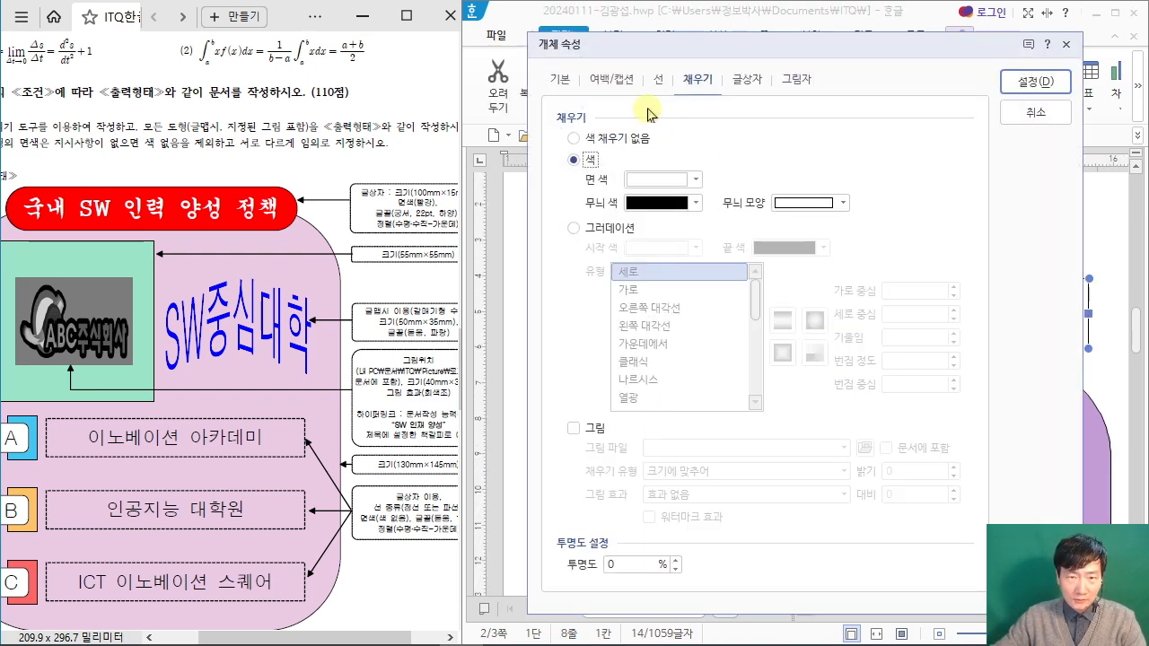
pyautogui.click(561, 86)
pyautogui.moveTo(643, 46); pyautogui.dragTo(715, 65)
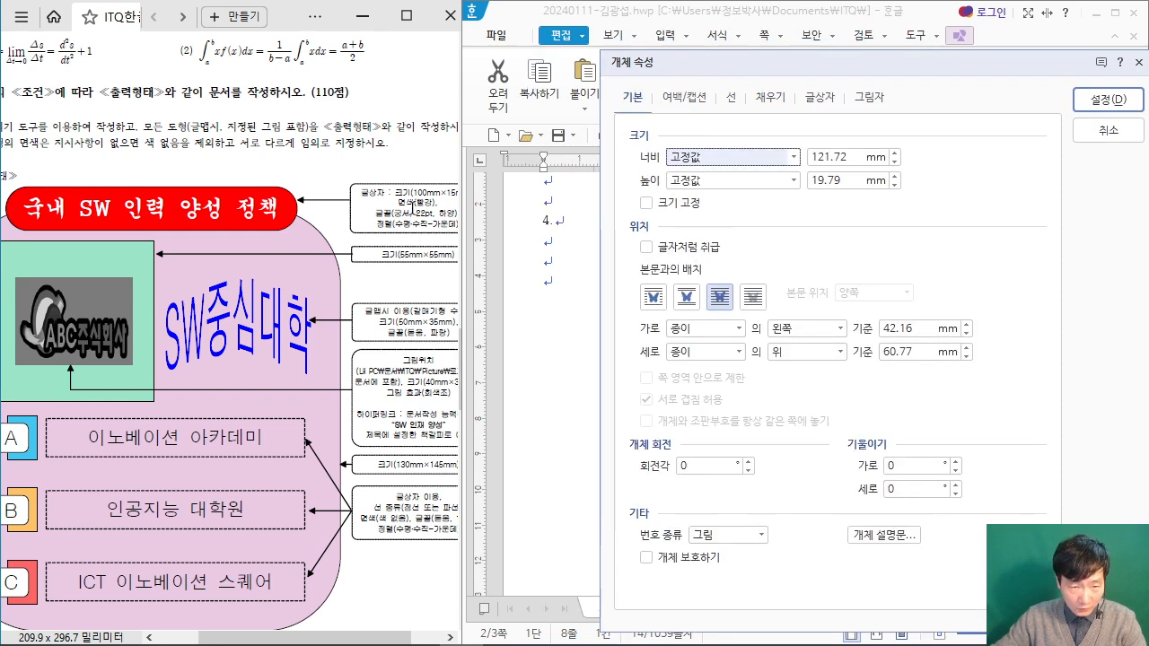
pyautogui.scroll(2, 410, 208)
pyautogui.click(384, 216)
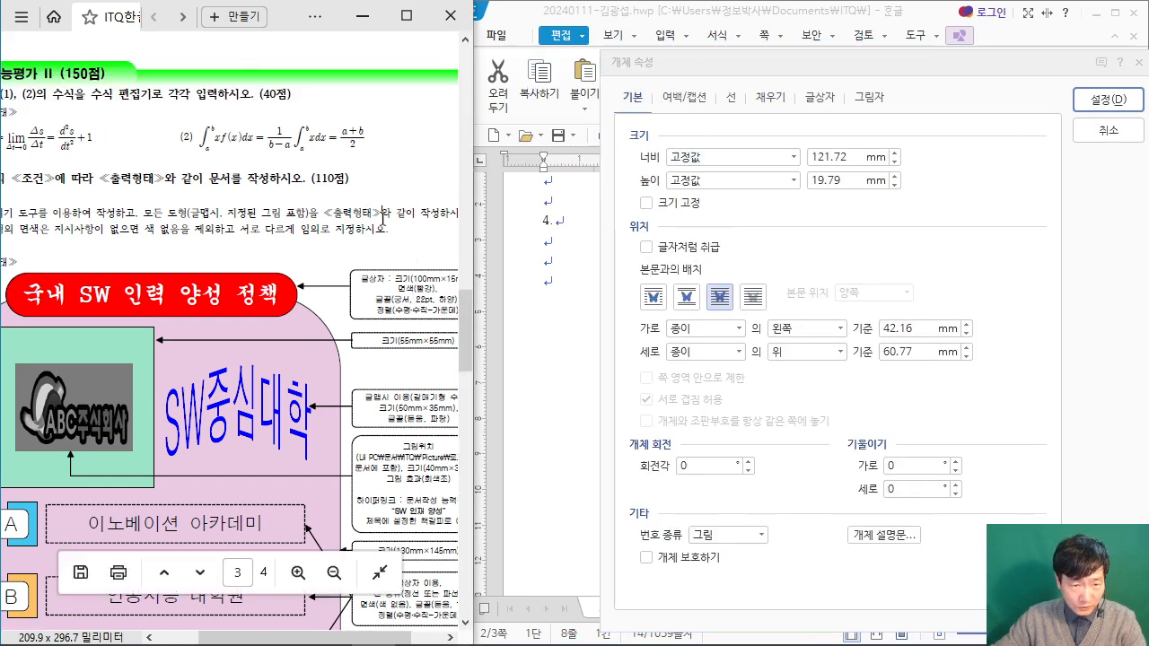
pyautogui.scroll(2, 383, 216)
pyautogui.moveTo(343, 638); pyautogui.dragTo(395, 633)
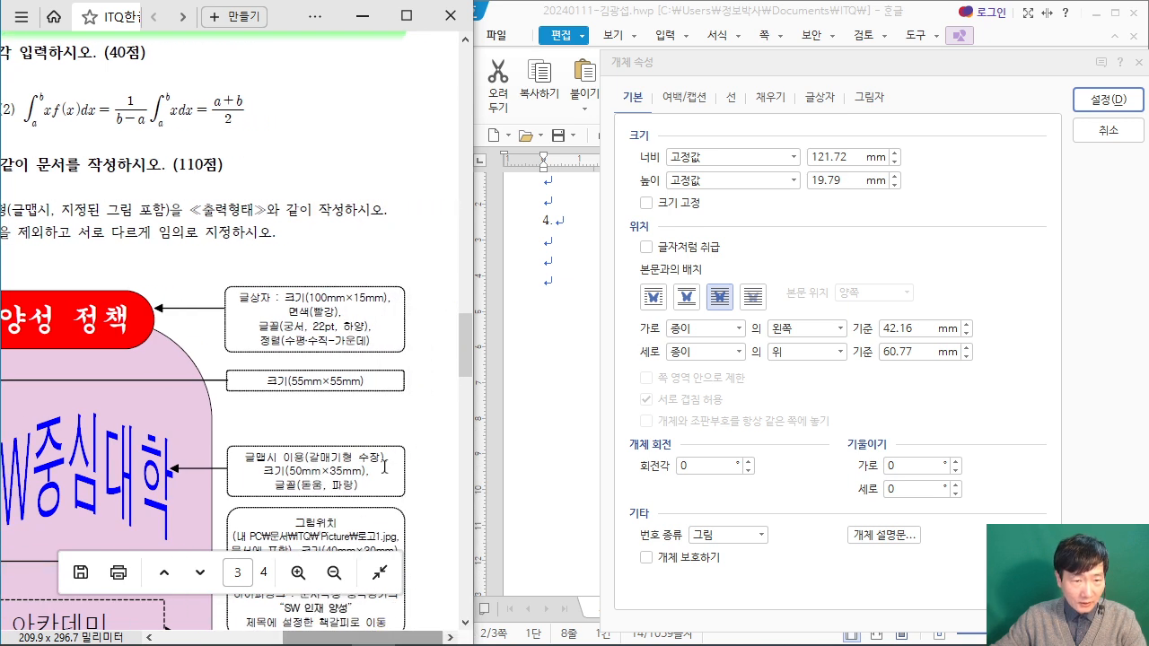
pyautogui.doubleClick(843, 157)
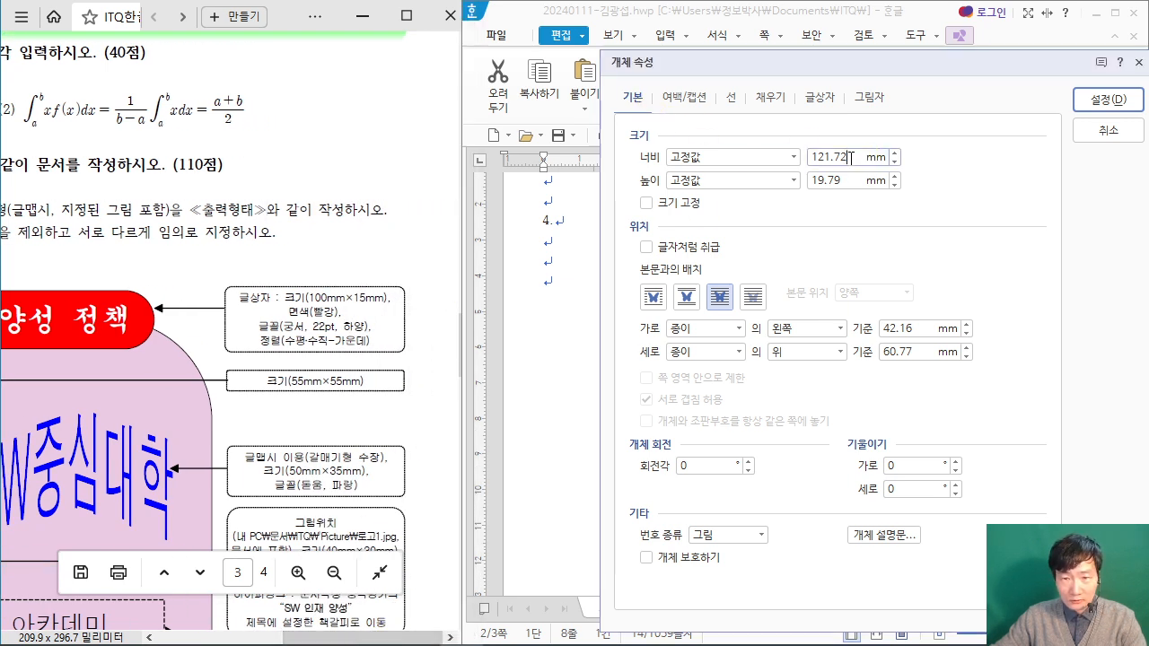
pyautogui.write('100')
pyautogui.press('Tab')
pyautogui.press('Tab')
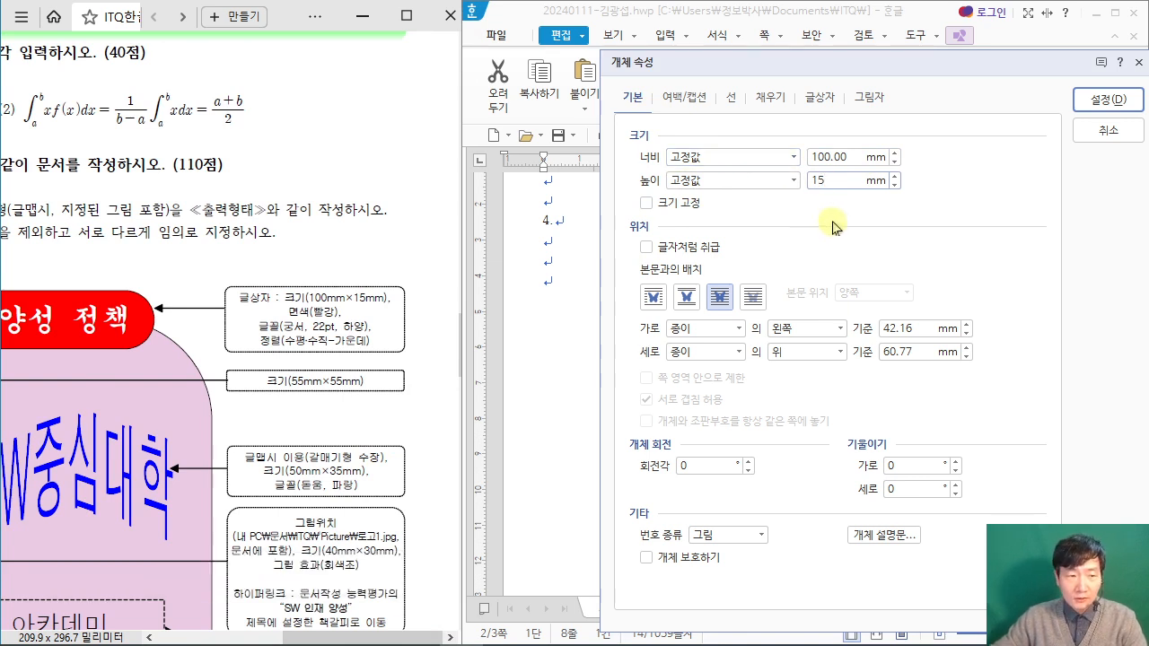
# Step: Give the title text box semicircular ends (반원) and a red fill colour (면 색), and apply the properties
pyautogui.click(732, 100)
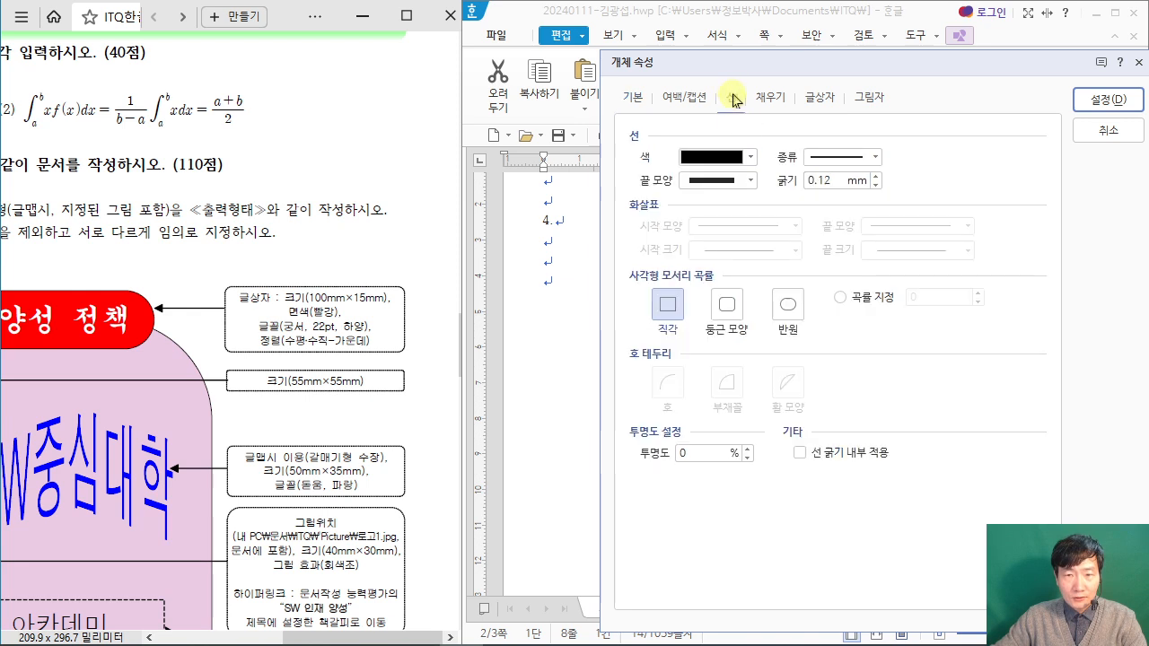
pyautogui.click(788, 302)
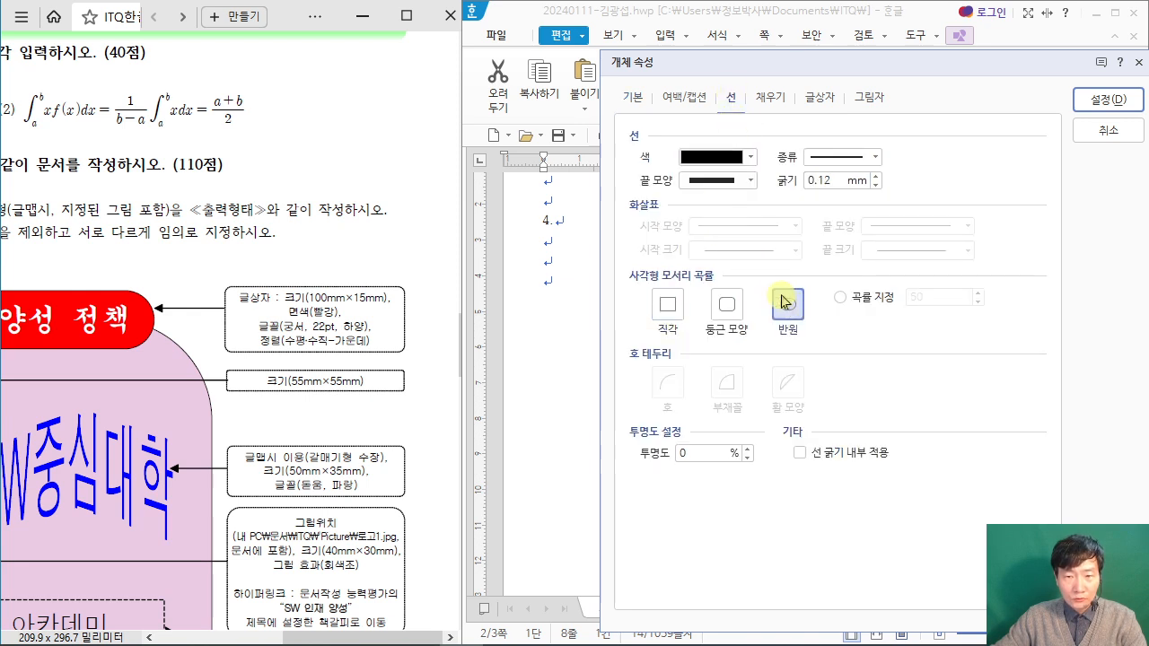
pyautogui.click(774, 99)
pyautogui.click(745, 197)
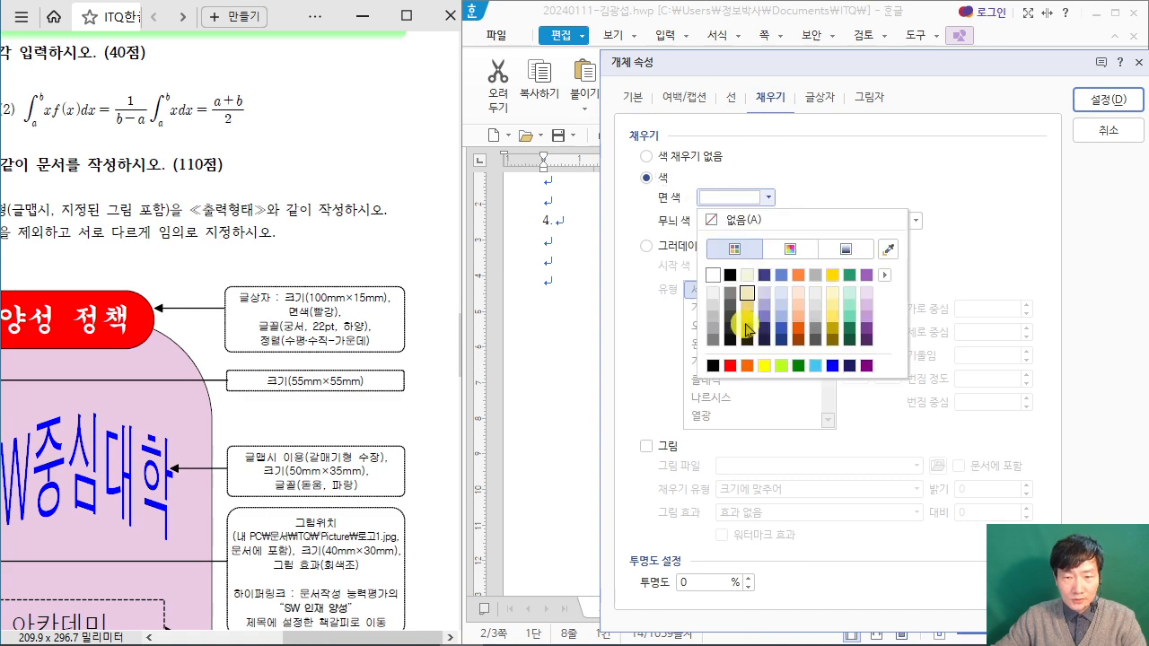
pyautogui.click(729, 365)
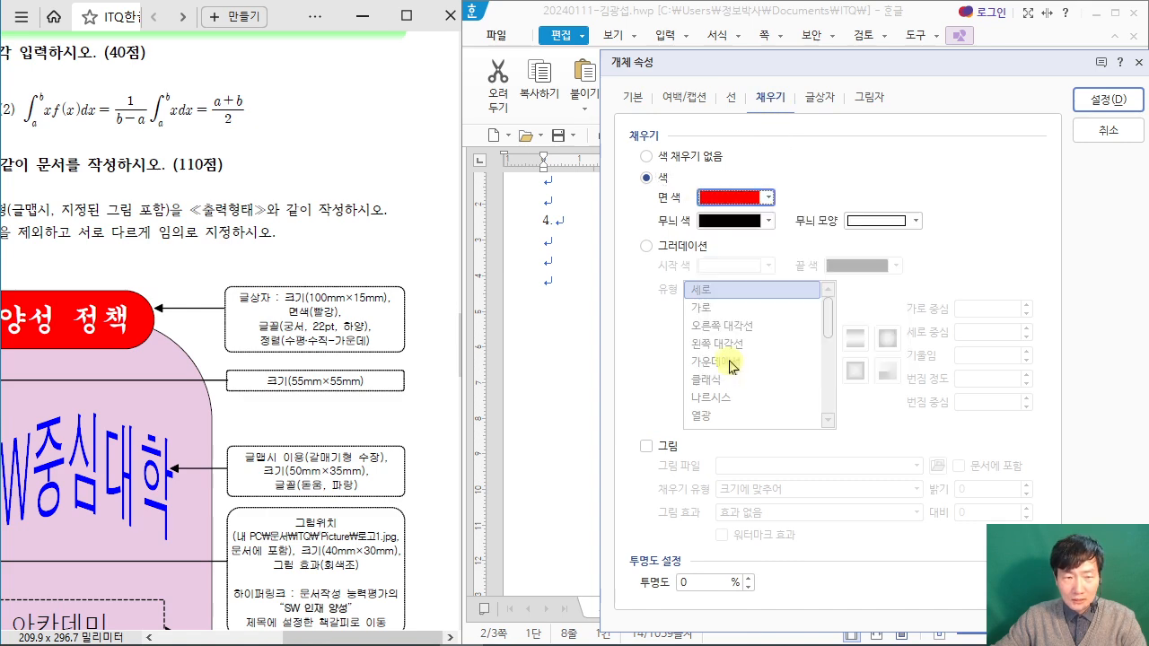
pyautogui.click(1103, 100)
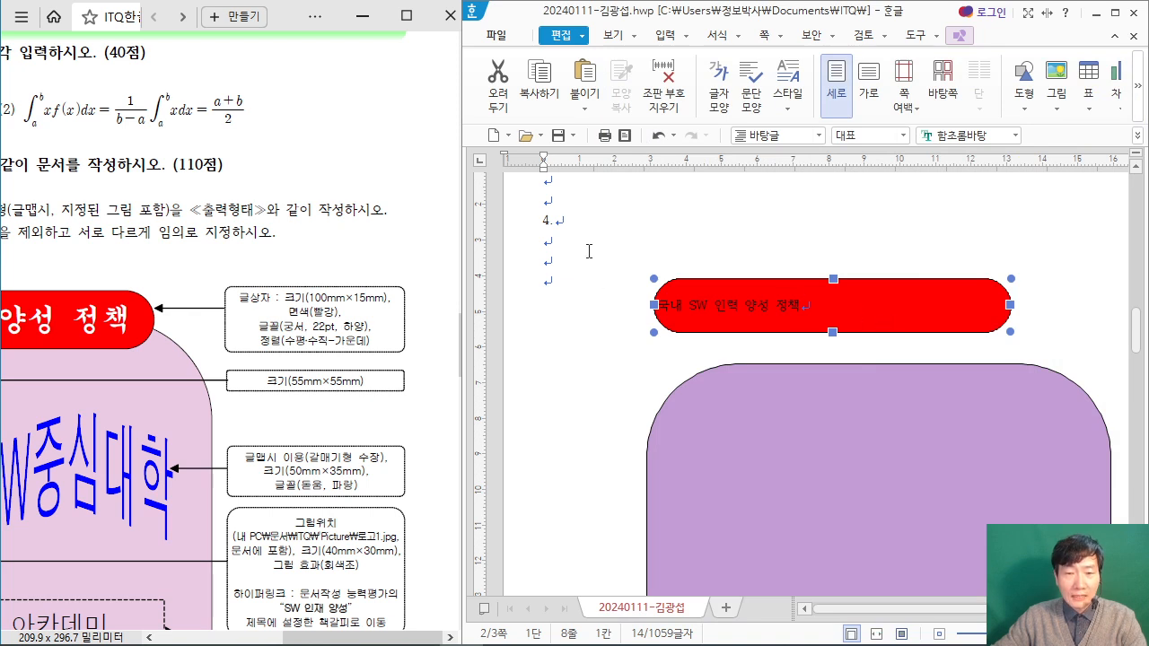
# Step: Set the font of the title text in the red box to 궁서 and maximize the document window
pyautogui.click(585, 223)
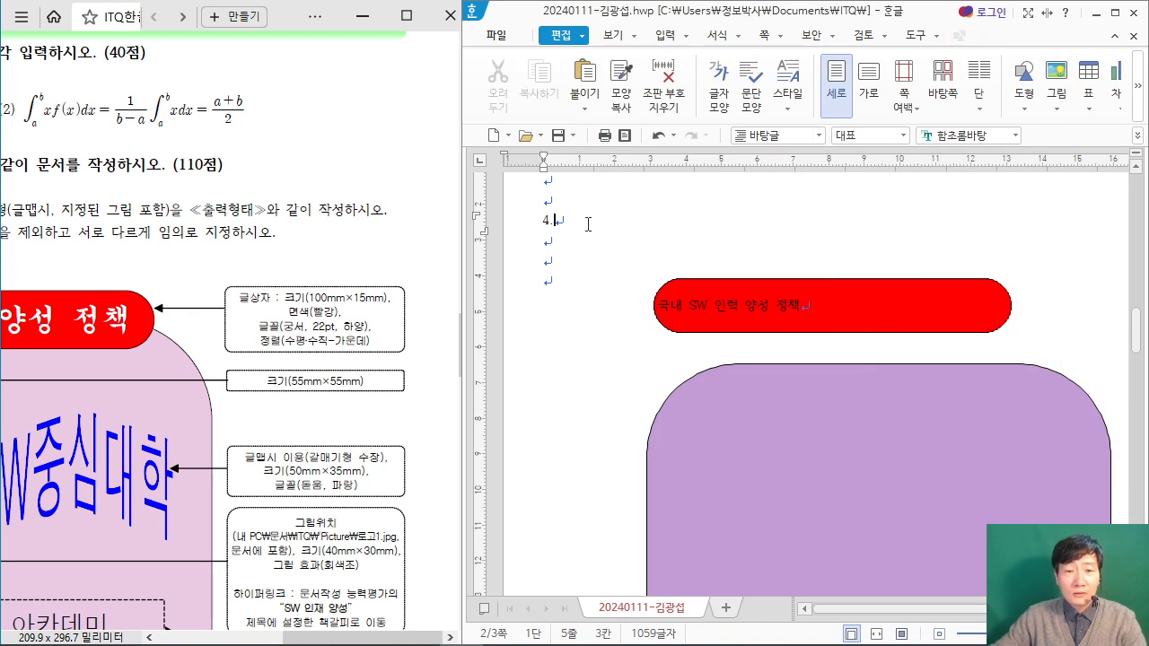
pyautogui.click(814, 306)
pyautogui.moveTo(819, 307); pyautogui.dragTo(661, 287)
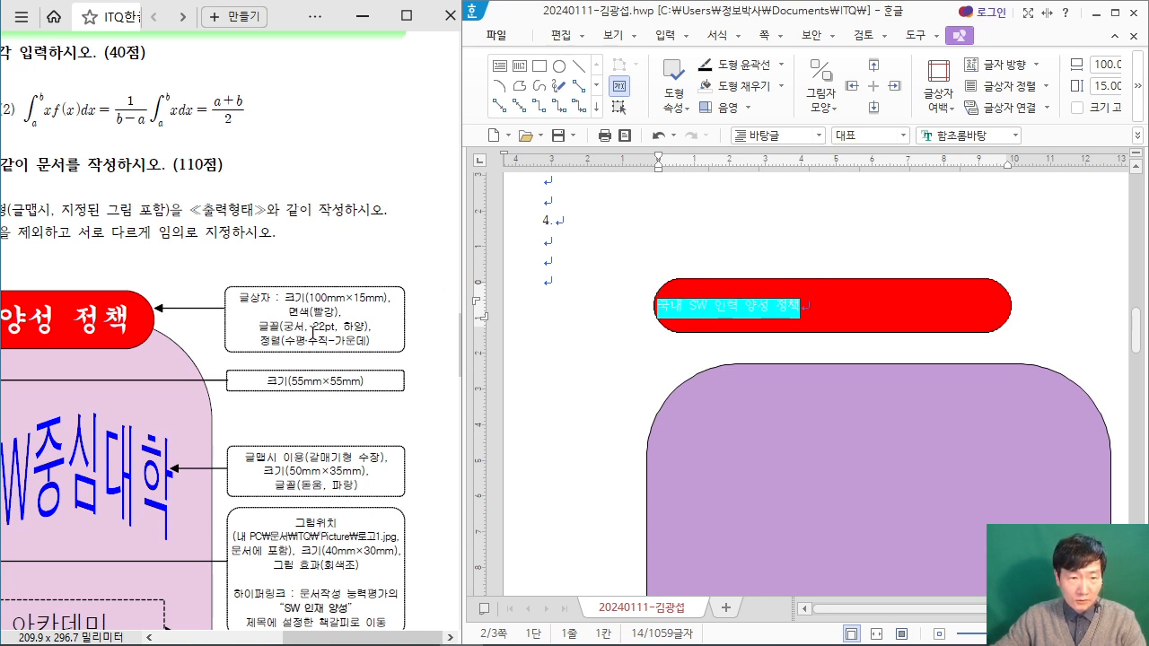
pyautogui.click(789, 136)
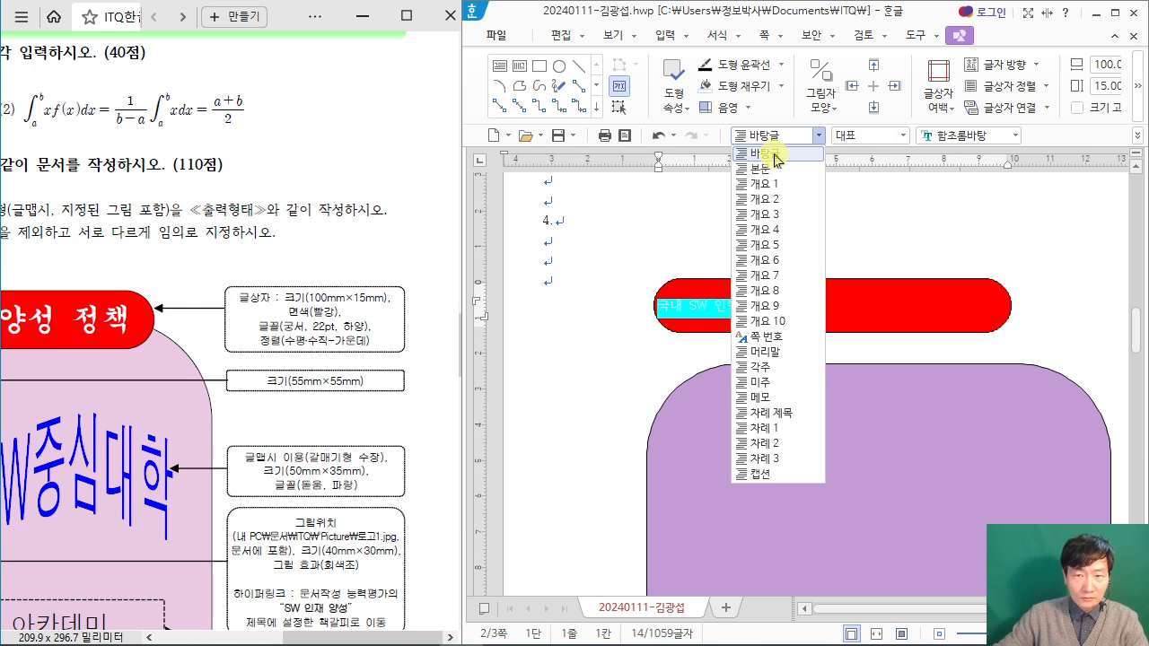
pyautogui.click(978, 135)
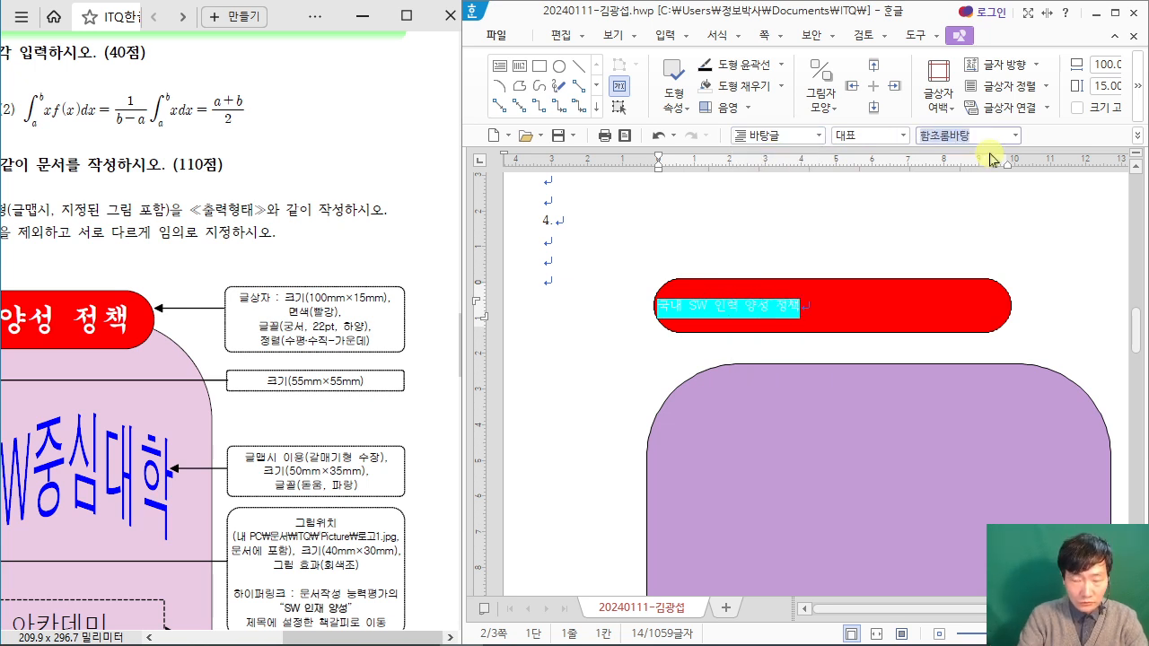
pyautogui.write('궁서')
pyautogui.press('Return')
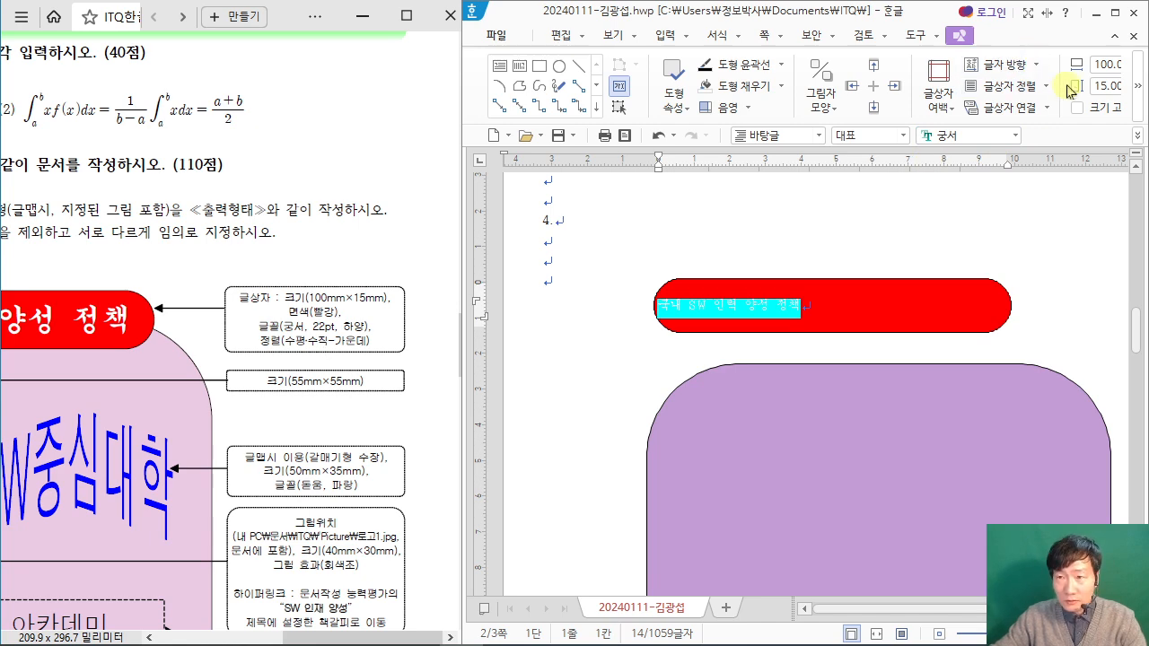
pyautogui.click(1114, 12)
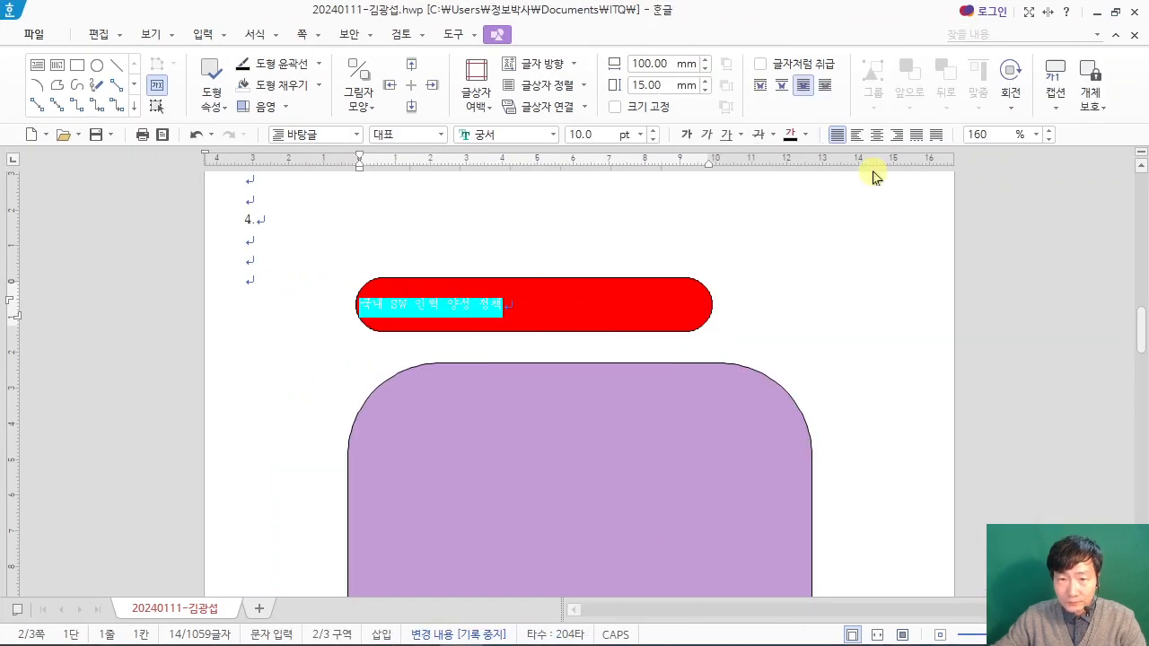
# Step: Set the title text in the red box to 22 pt and white, and centre it horizontally
pyautogui.click(578, 133)
pyautogui.write('22')
pyautogui.press('Return')
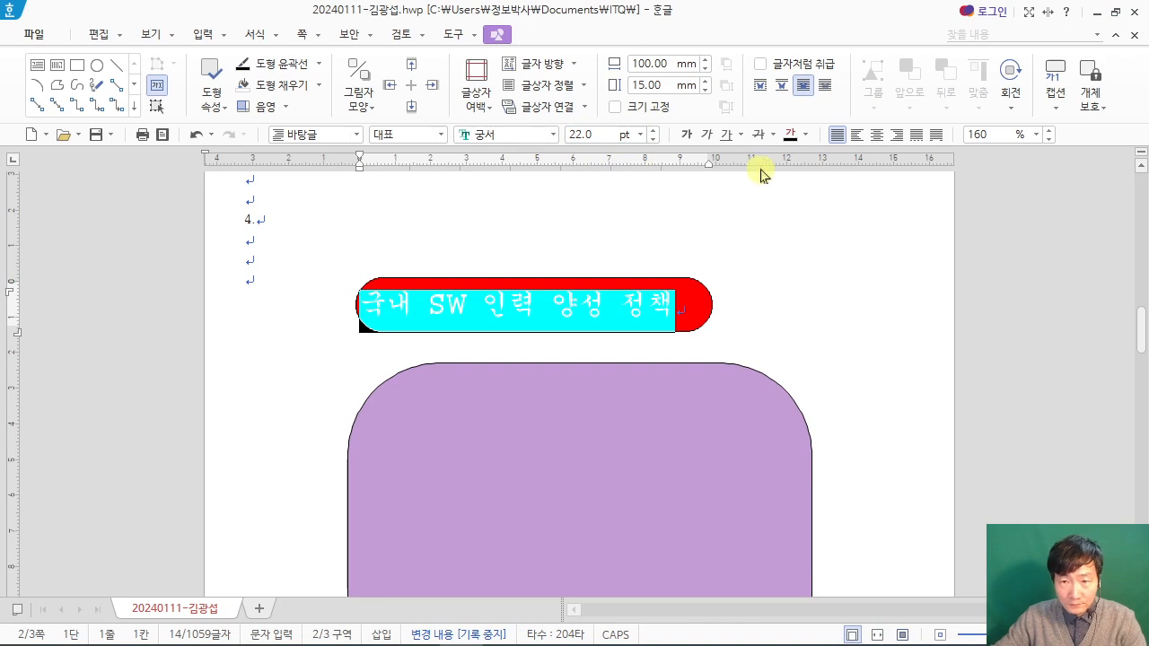
pyautogui.click(806, 133)
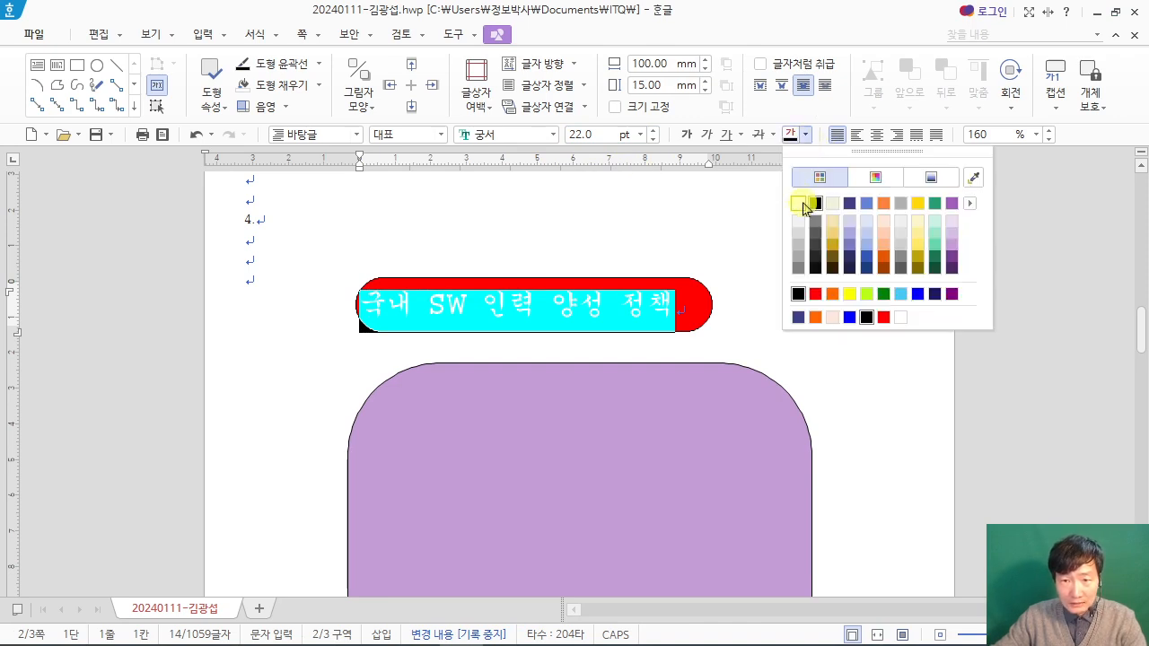
pyautogui.click(803, 204)
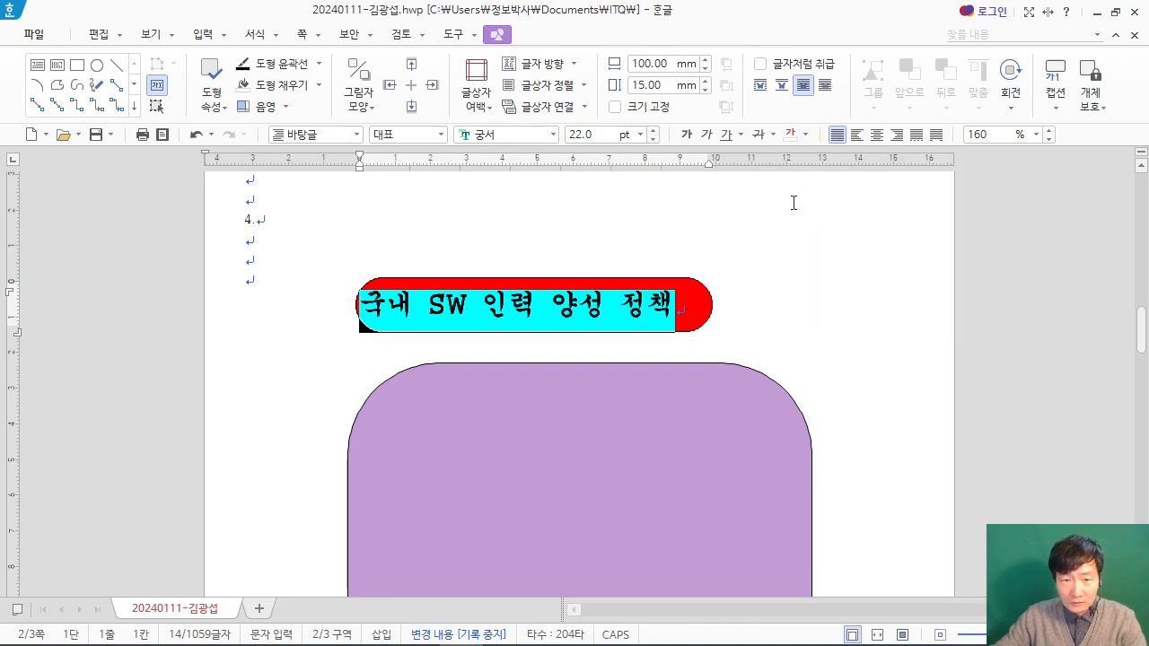
pyautogui.click(880, 137)
pyautogui.click(928, 324)
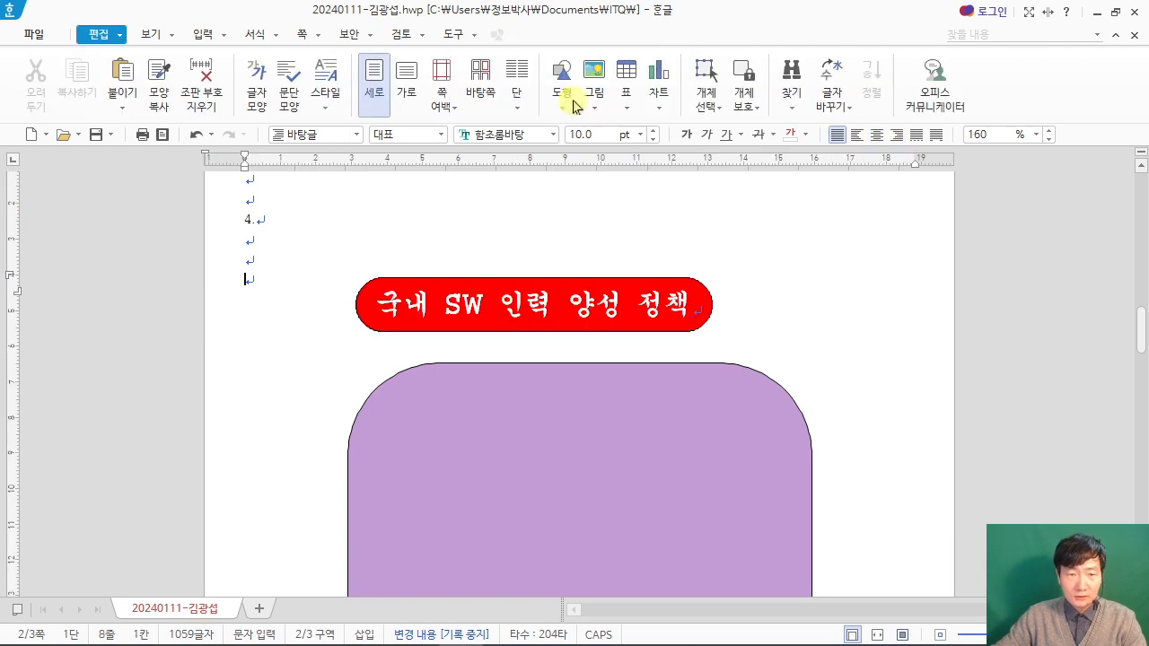
pyautogui.doubleClick(704, 18)
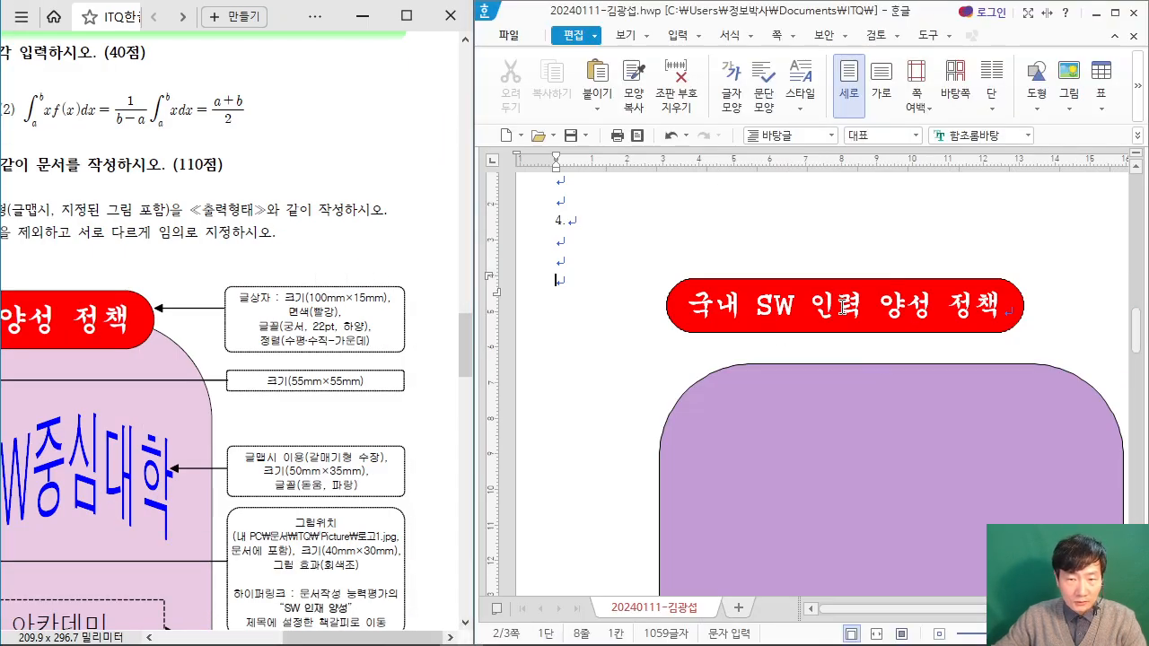
# Step: Move the red title box onto the upper edge of the purple rounded rectangle, centred as in the exam PDF
pyautogui.click(793, 323)
pyautogui.scroll(-1, 271, 418)
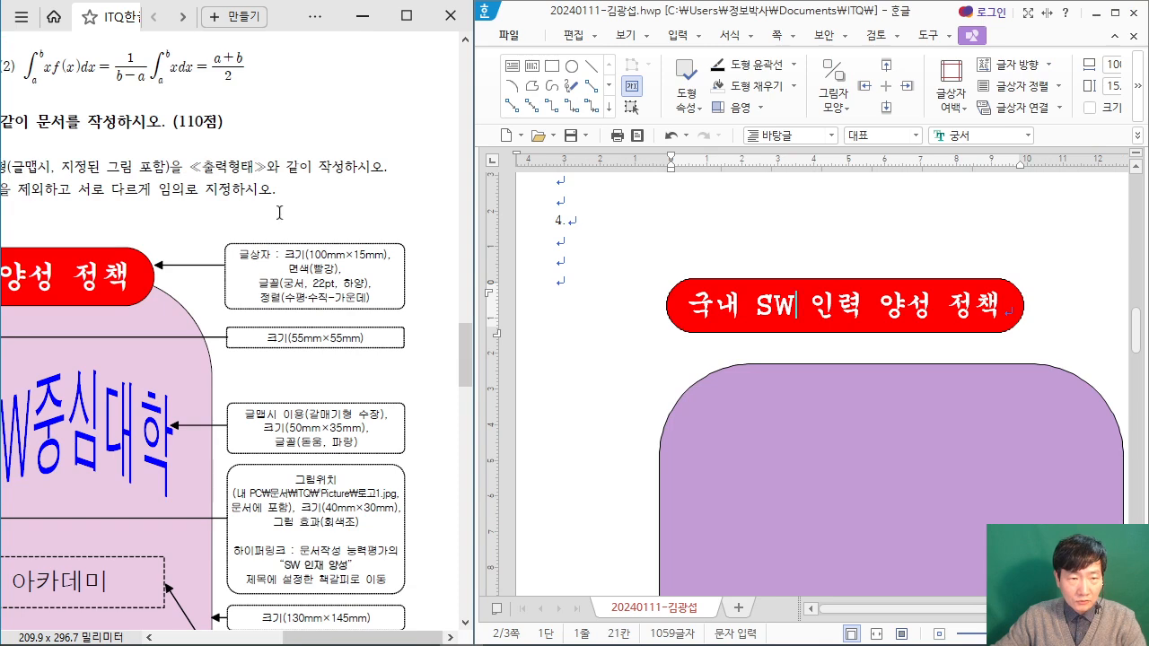
pyautogui.scroll(-3, 289, 226)
pyautogui.click(917, 324)
pyautogui.moveTo(919, 327); pyautogui.dragTo(984, 404)
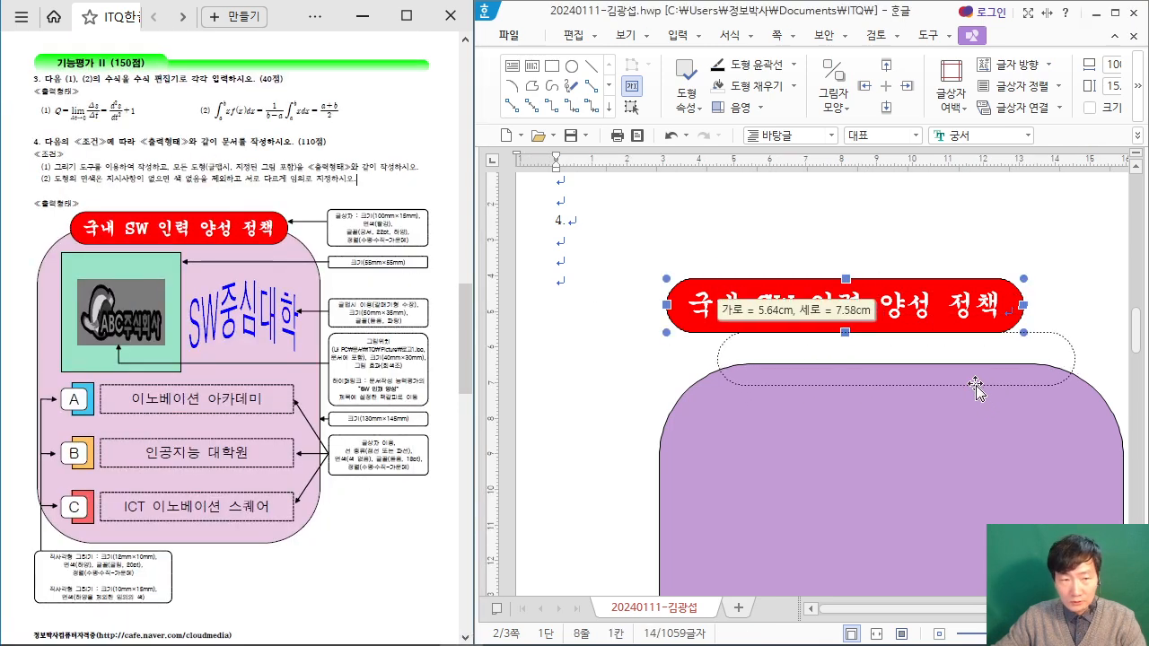
pyautogui.moveTo(979, 379); pyautogui.dragTo(979, 380)
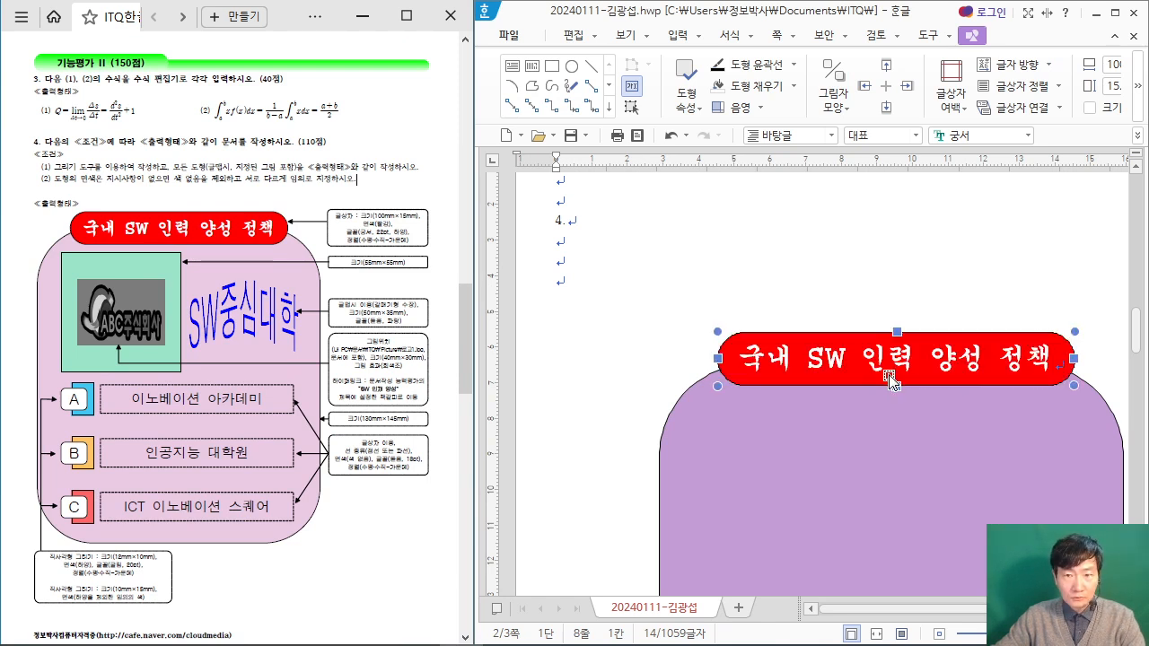
pyautogui.click(833, 288)
pyautogui.scroll(-2, 795, 310)
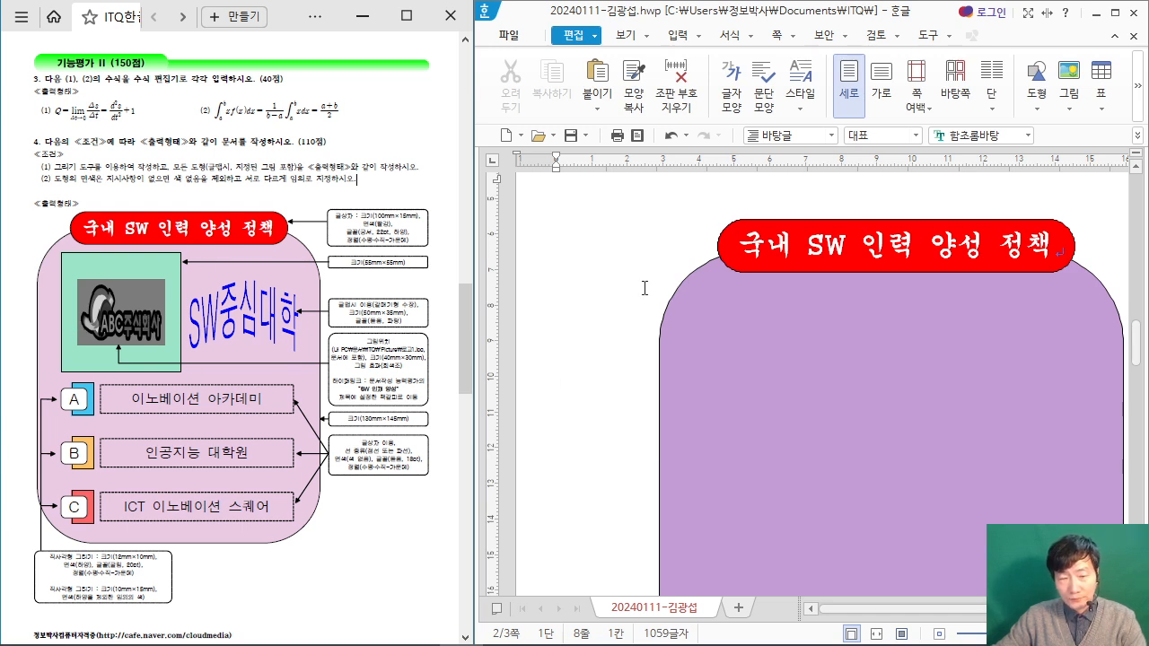
# Step: Draw a rectangle about 29 × 22 mm in the empty space to the left of the purple shape
pyautogui.click(1036, 101)
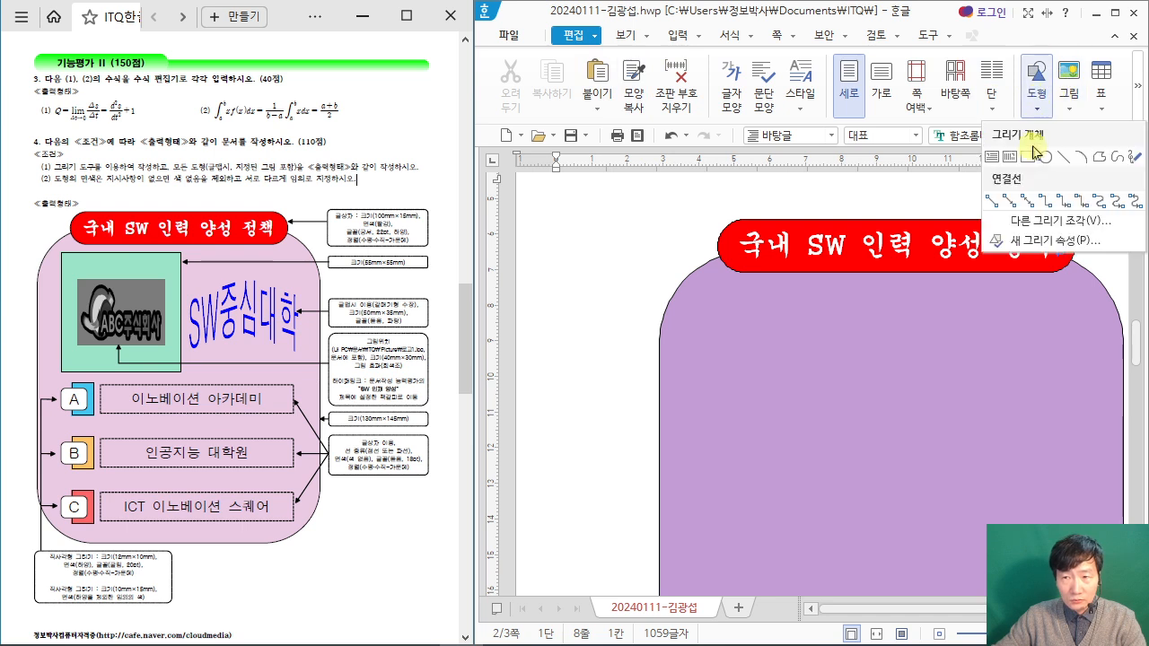
pyautogui.click(1028, 157)
pyautogui.moveTo(541, 342)
pyautogui.mouseDown()
pyautogui.moveTo(616, 417)
pyautogui.moveTo(647, 421)
pyautogui.mouseUp()
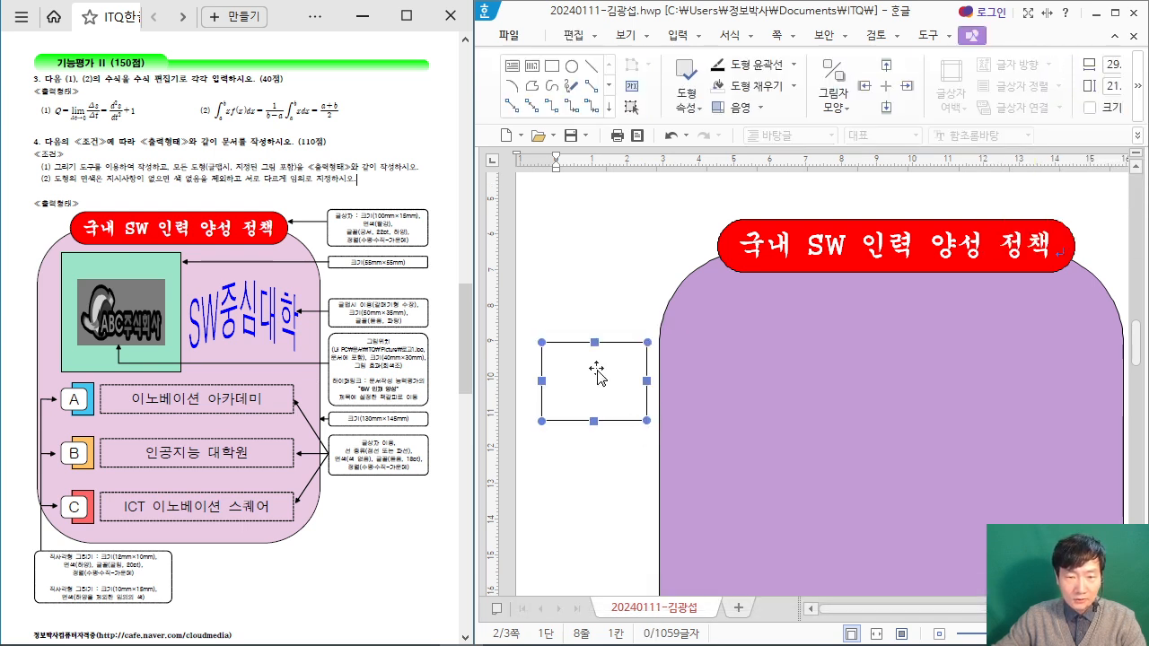
# Step: Following the exam PDF's callout, set the new rectangle's width and height to 55 mm each
pyautogui.doubleClick(597, 392)
pyautogui.moveTo(559, 46); pyautogui.dragTo(718, 31)
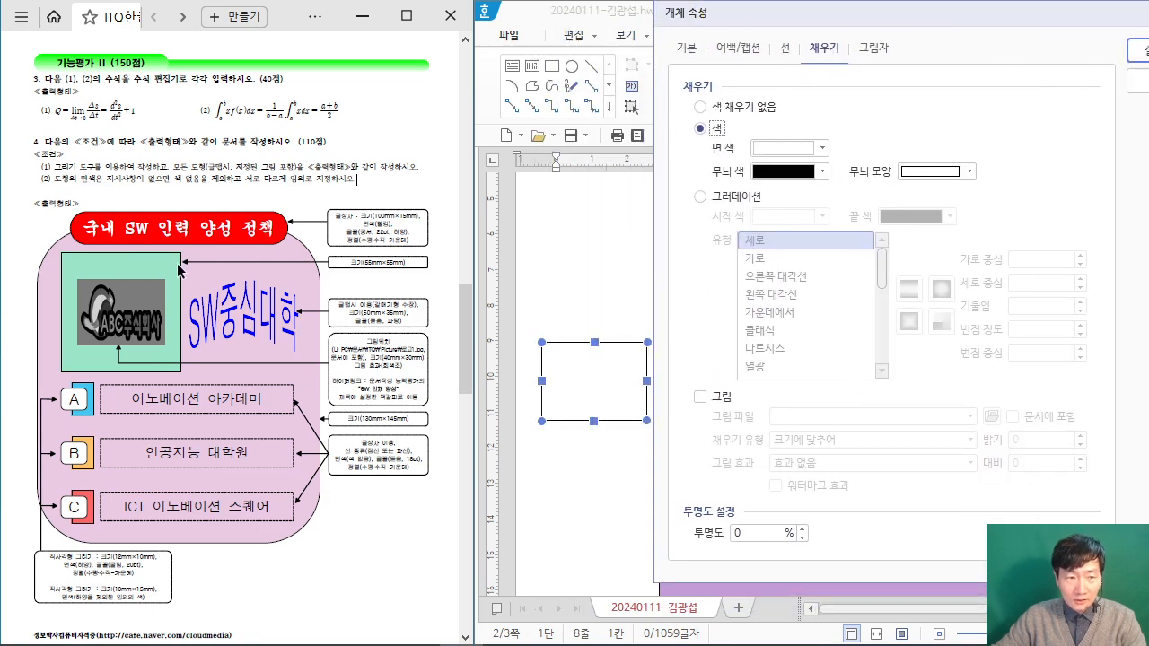
pyautogui.click(371, 199)
pyautogui.scroll(5, 368, 201)
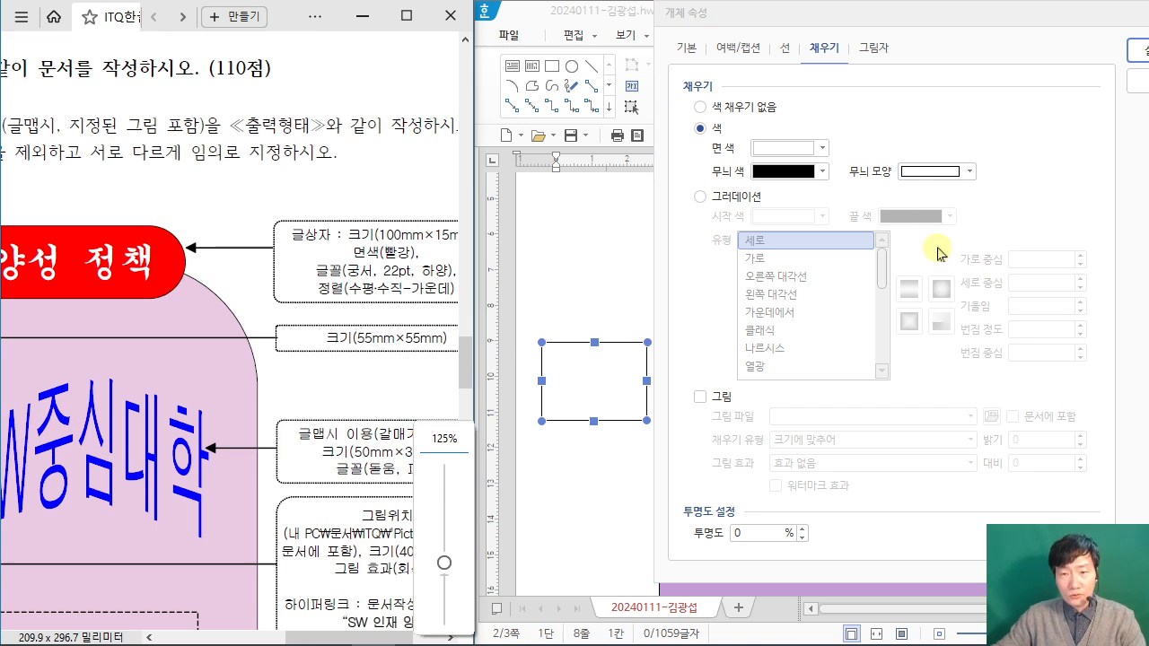
pyautogui.click(686, 48)
pyautogui.moveTo(897, 111); pyautogui.dragTo(769, 112)
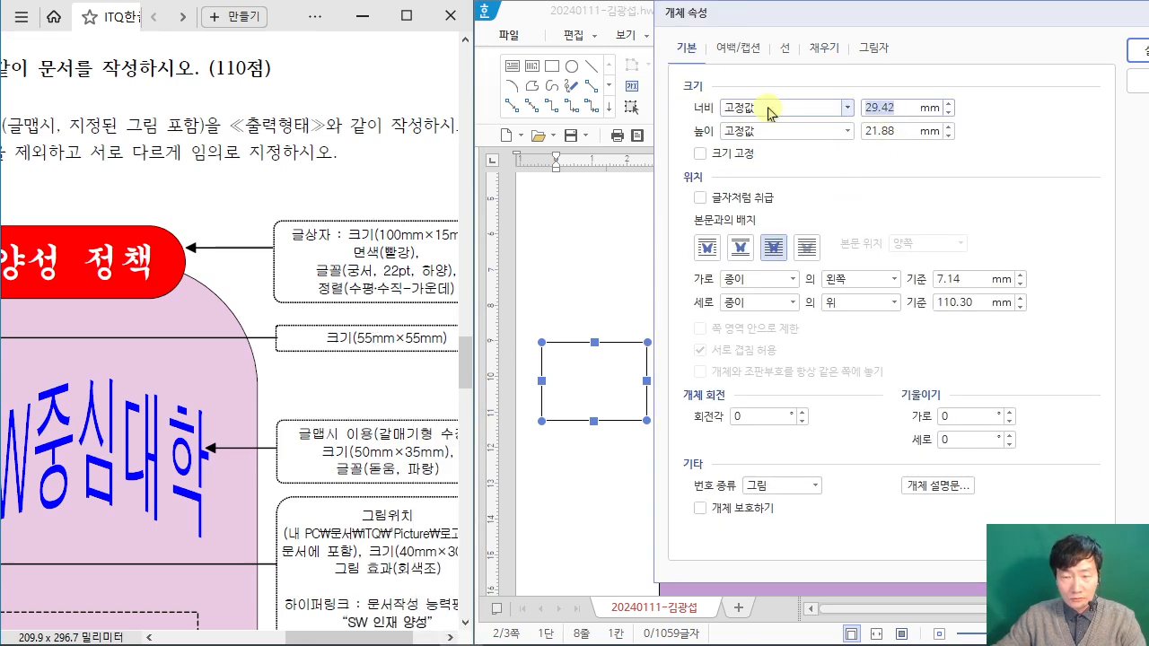
pyautogui.press('Tab')
pyautogui.write('55')
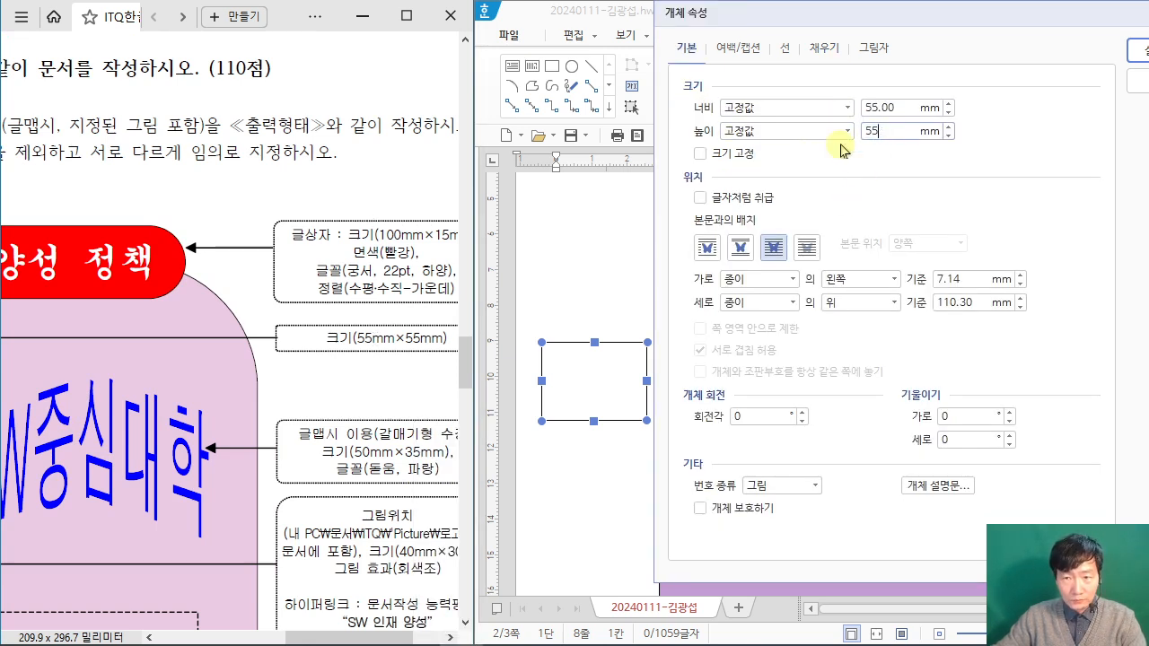
# Step: Give the 55 mm square a light green fill colour (면 색) similar to the exam PDF and apply the properties
pyautogui.moveTo(324, 636); pyautogui.dragTo(294, 635)
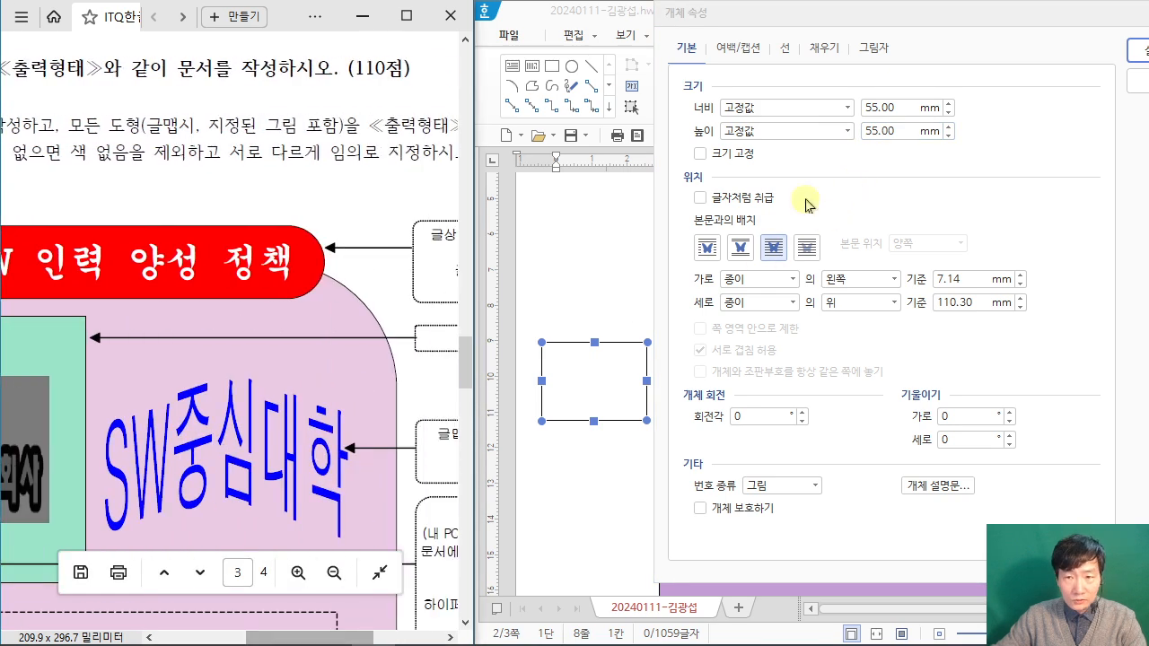
pyautogui.click(824, 48)
pyautogui.click(772, 149)
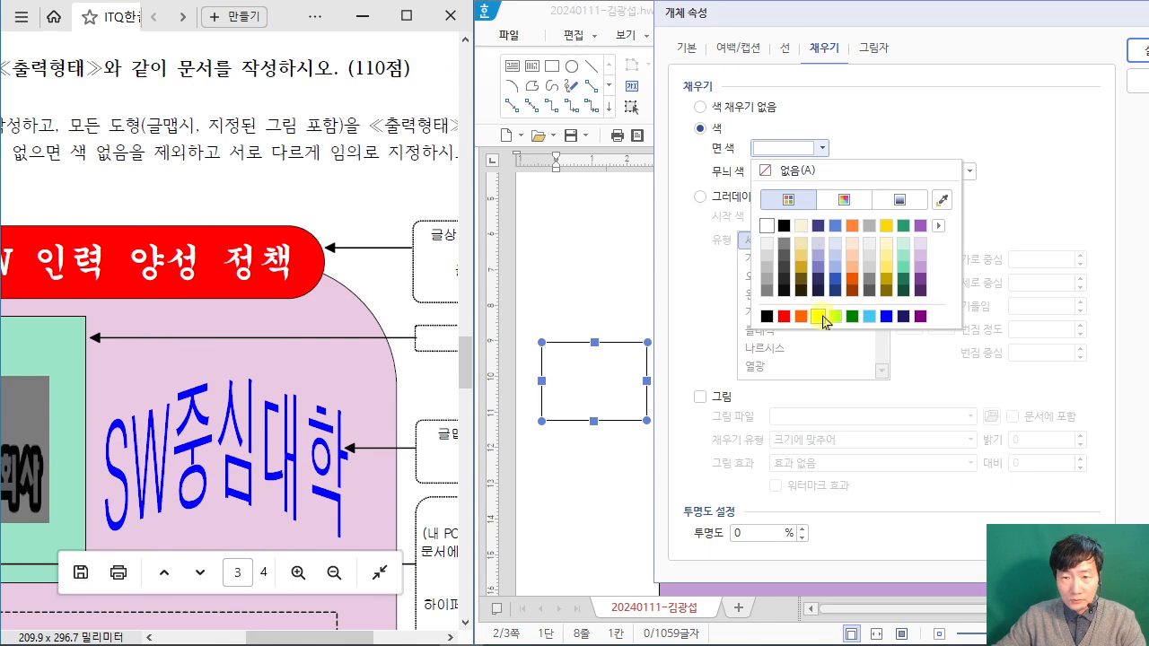
pyautogui.click(912, 254)
pyautogui.click(1138, 52)
# Step: Move the light green square into the upper-left part of the purple shape, matching the exam PDF's layout
pyautogui.moveTo(655, 403); pyautogui.dragTo(702, 452)
pyautogui.moveTo(328, 634); pyautogui.dragTo(261, 629)
pyautogui.moveTo(755, 438); pyautogui.dragTo(768, 418)
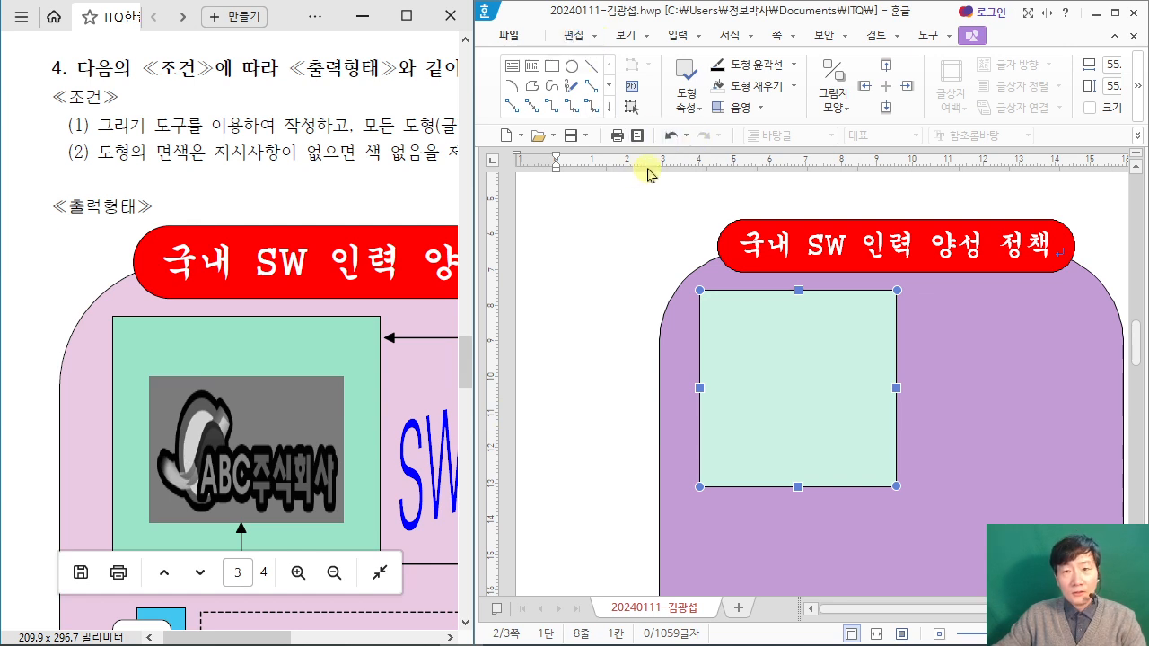
# Step: Insert the picture 로고1.jpg from the ITQ Picture folder, embedded in the document (문서에 포함), to the left of the title box
pyautogui.click(678, 35)
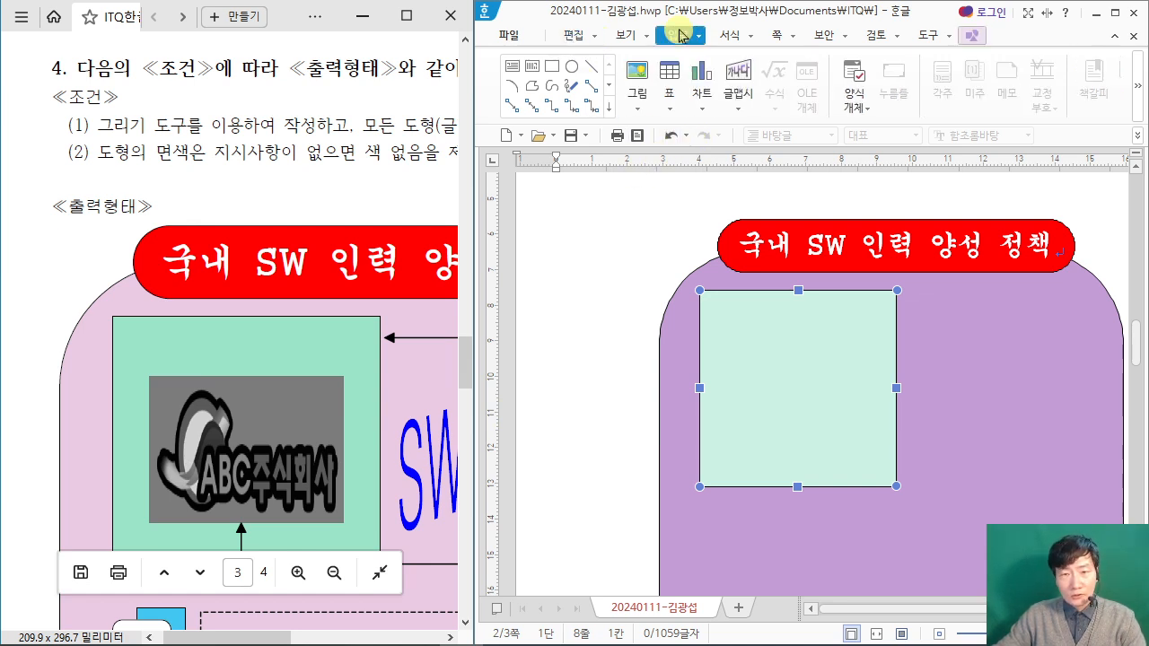
pyautogui.click(634, 79)
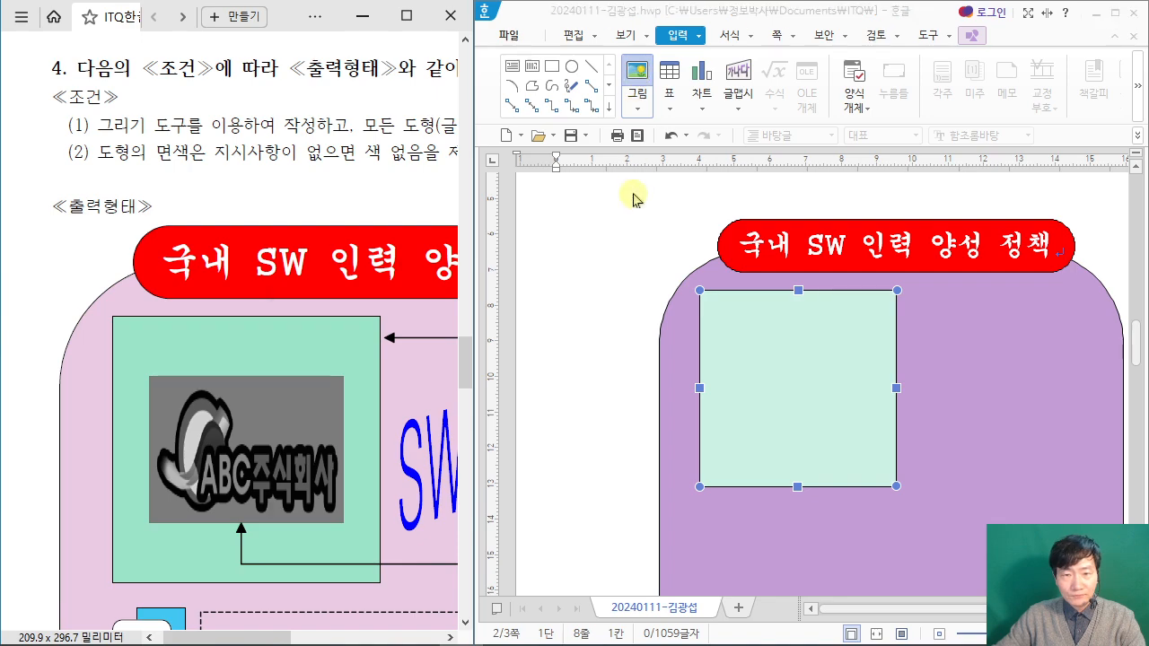
pyautogui.click(25, 334)
pyautogui.scroll(-3, 267, 402)
pyautogui.scroll(-1, 269, 408)
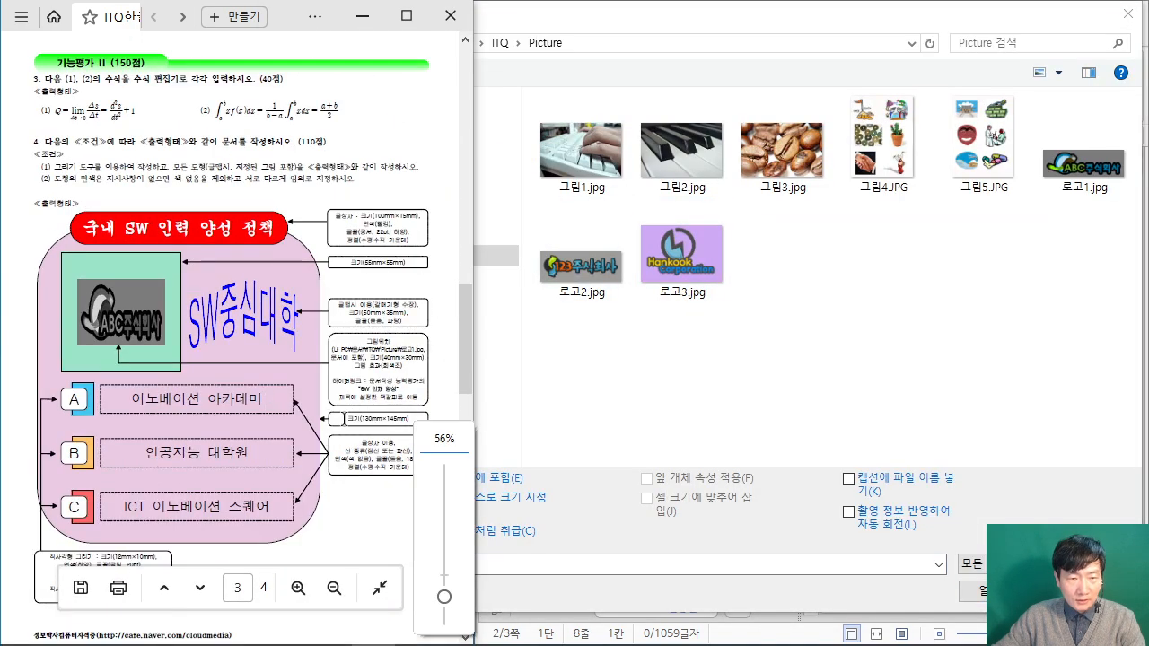
pyautogui.scroll(6, 397, 390)
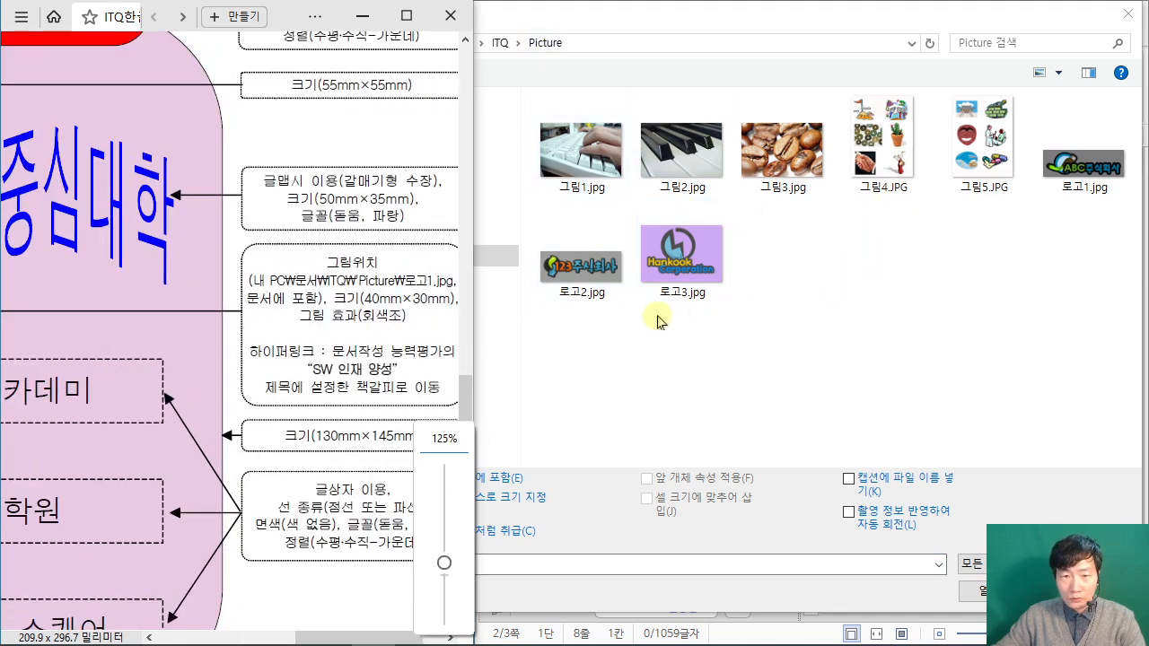
pyautogui.click(1084, 161)
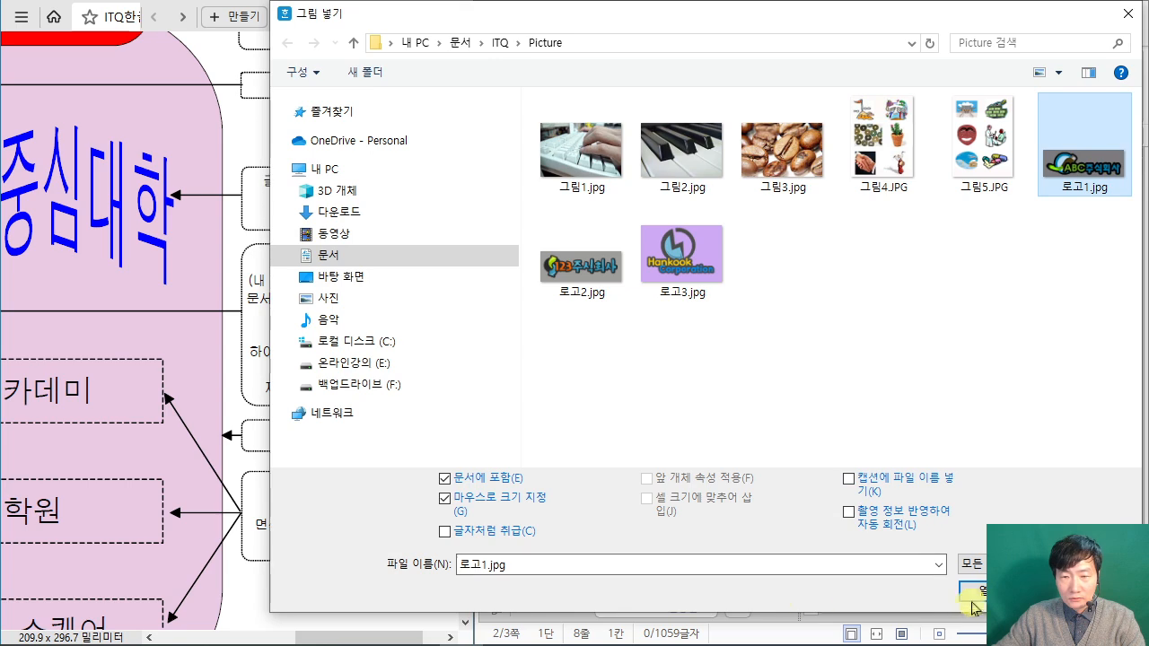
pyautogui.press('Return')
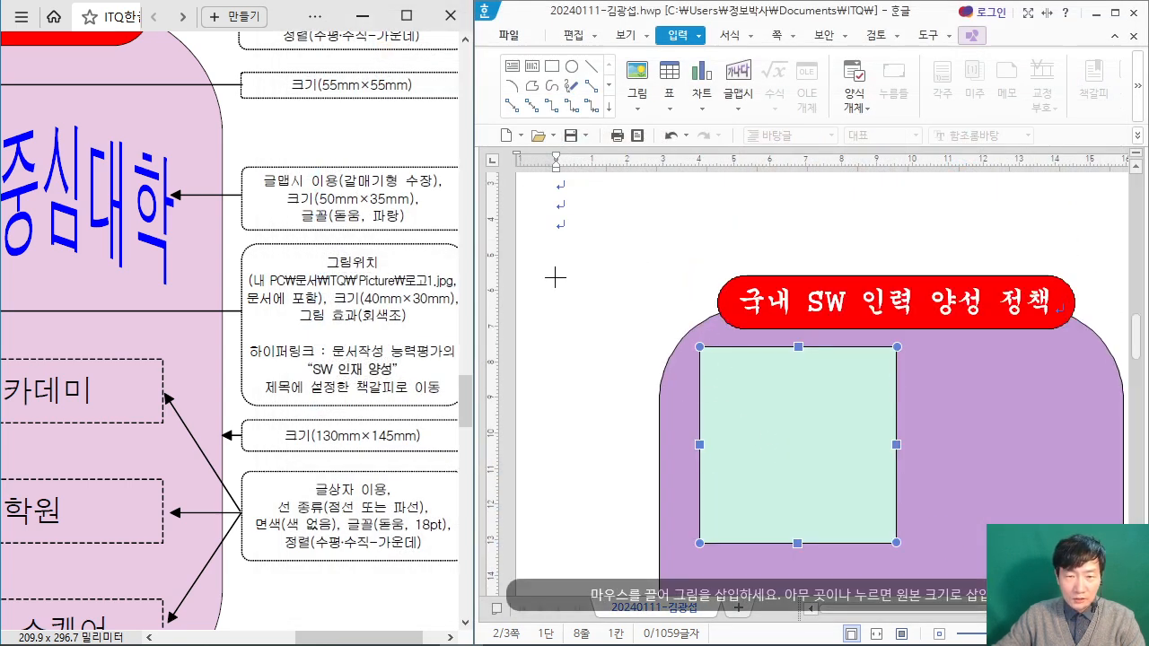
pyautogui.moveTo(548, 297); pyautogui.dragTo(603, 373)
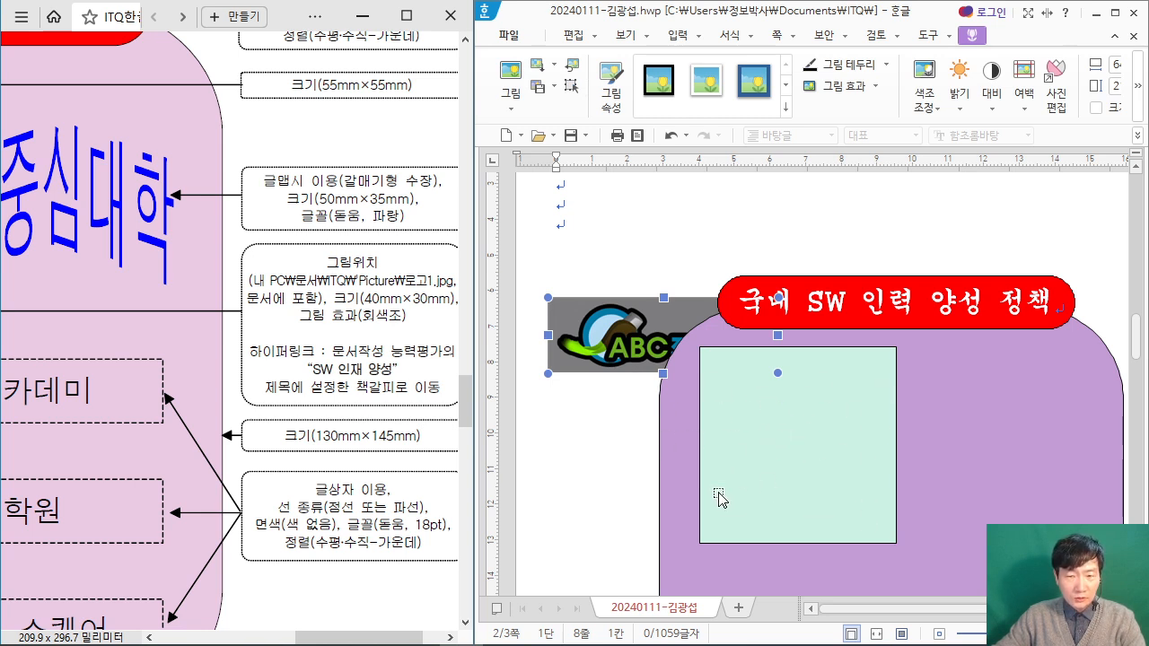
# Step: Set the logo picture to 40 mm wide and 30 mm high, and place it in front of the text
pyautogui.doubleClick(628, 366)
pyautogui.moveTo(630, 66); pyautogui.dragTo(777, 54)
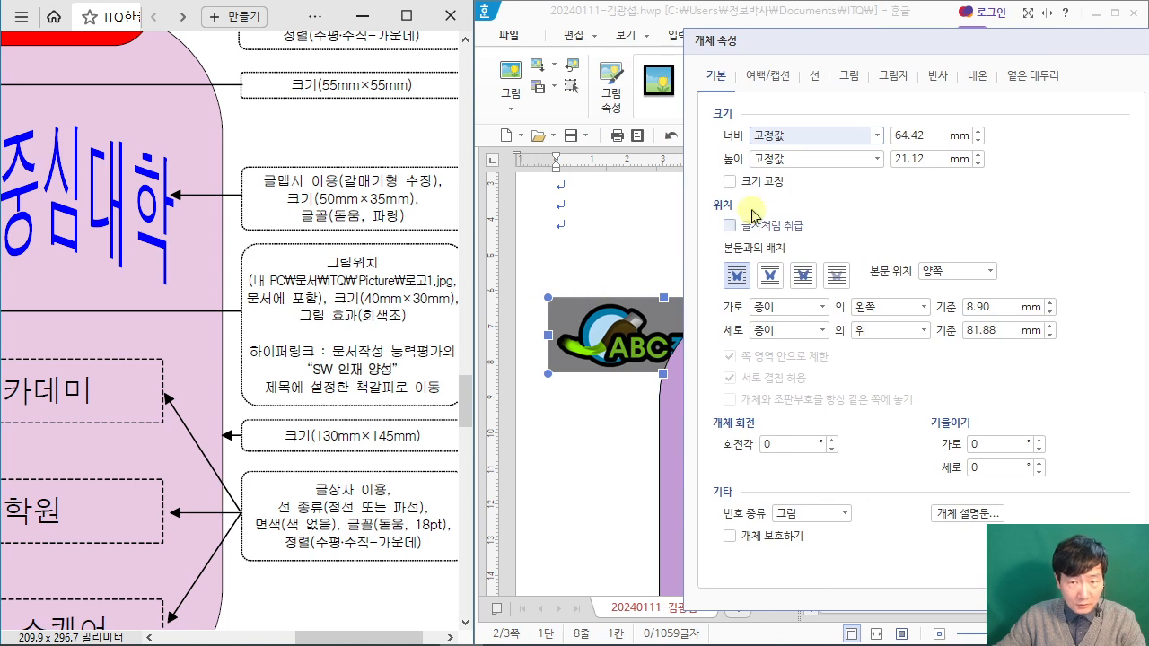
pyautogui.moveTo(929, 136); pyautogui.dragTo(789, 131)
pyautogui.write('40')
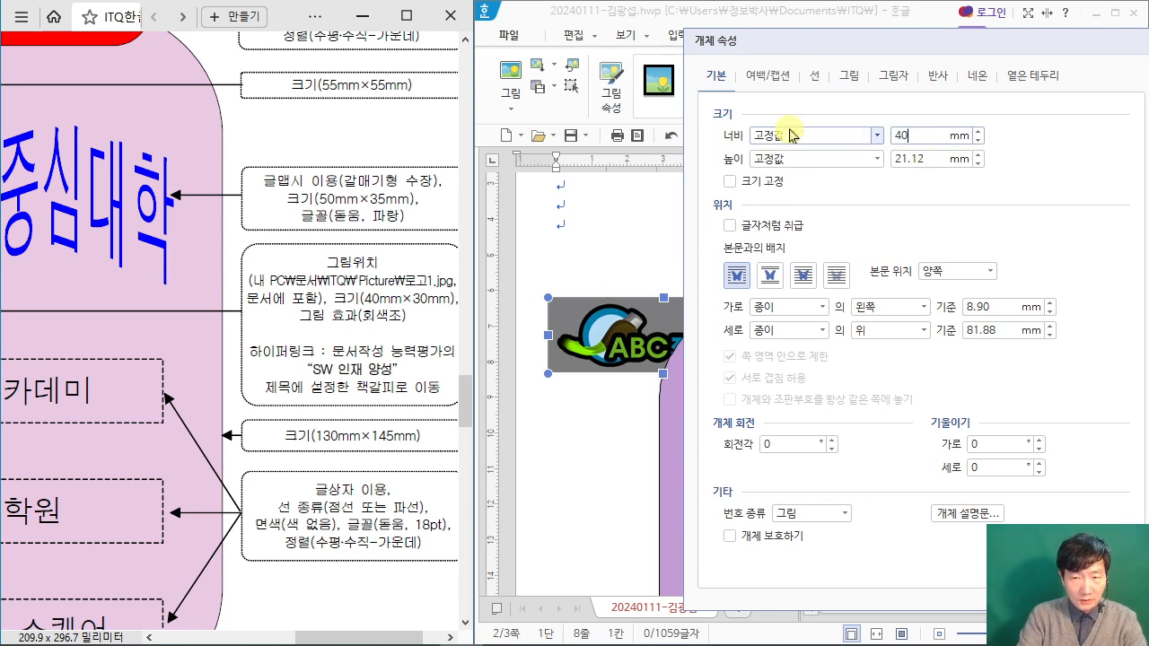
pyautogui.press('Tab')
pyautogui.press('Tab')
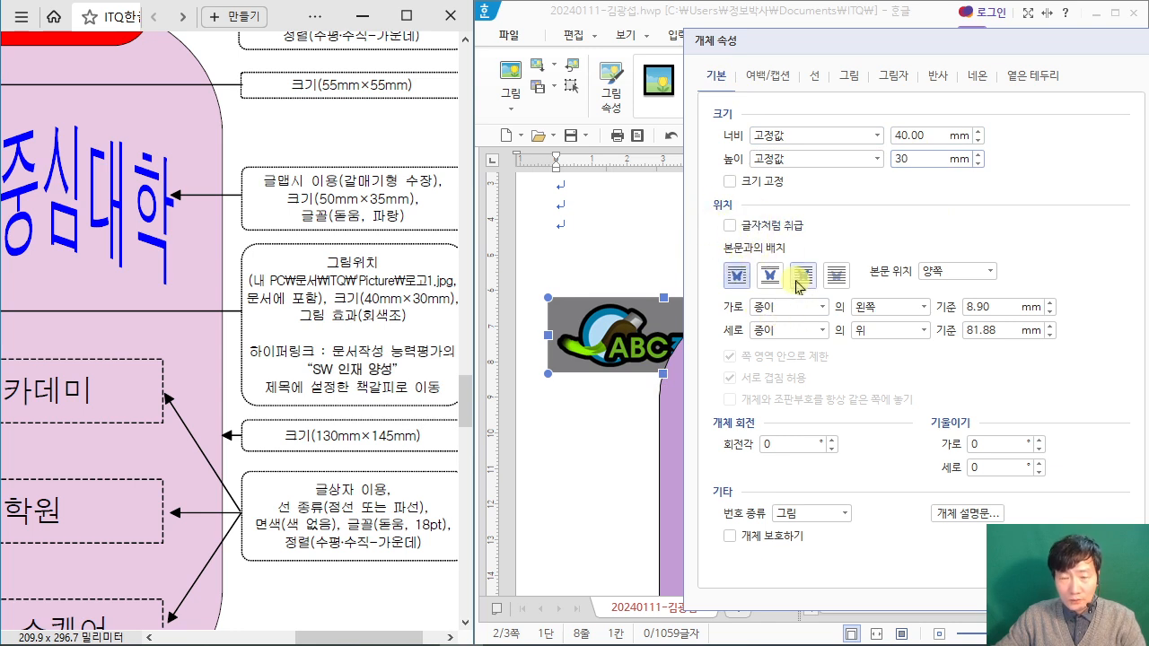
pyautogui.moveTo(781, 258)
pyautogui.mouseDown()
pyautogui.moveTo(823, 299)
pyautogui.moveTo(927, 151)
pyautogui.mouseUp()
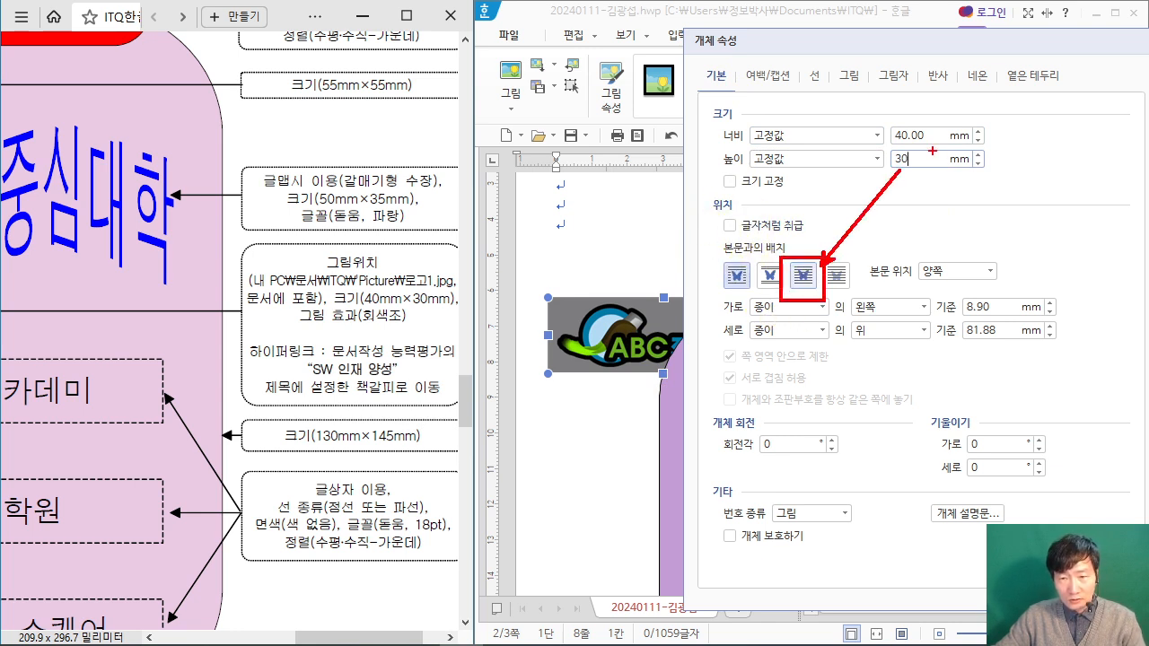
pyautogui.press('Escape')
pyautogui.click(803, 273)
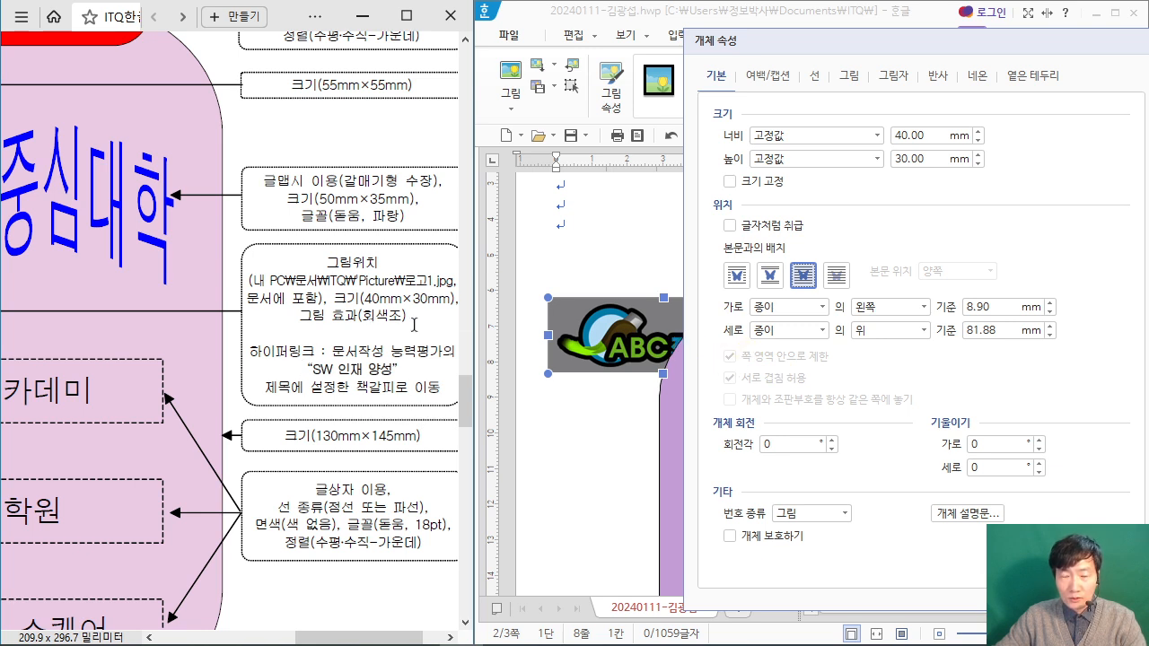
# Step: Give the logo picture the greyscale effect (회색조) and apply its properties
pyautogui.click(849, 76)
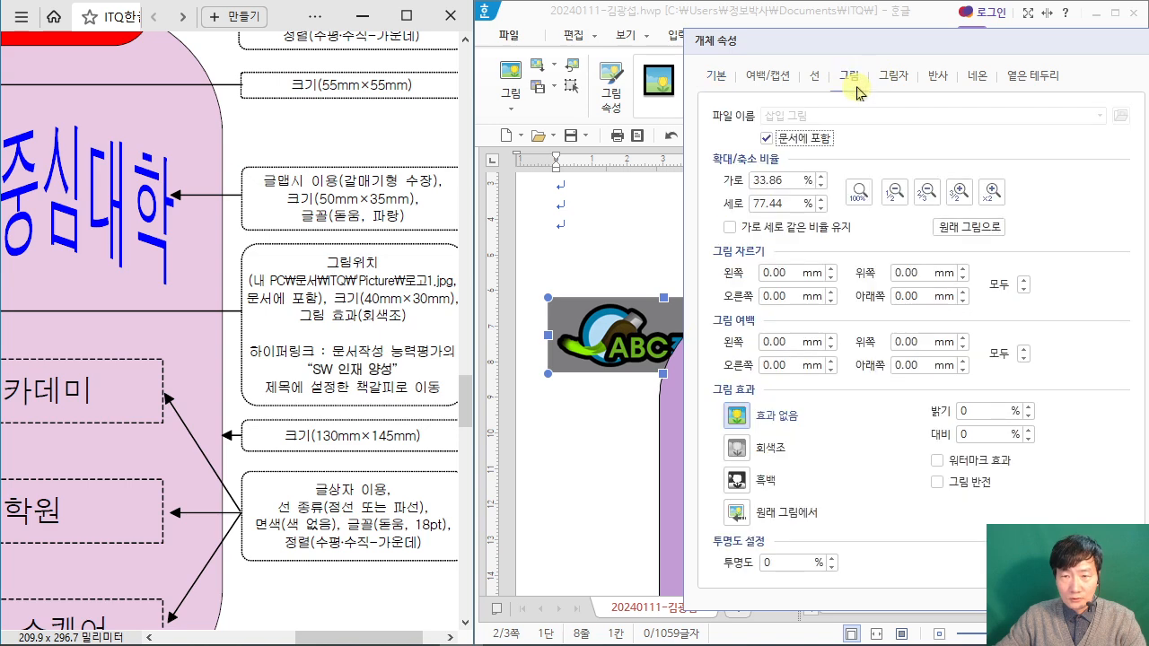
pyautogui.click(738, 447)
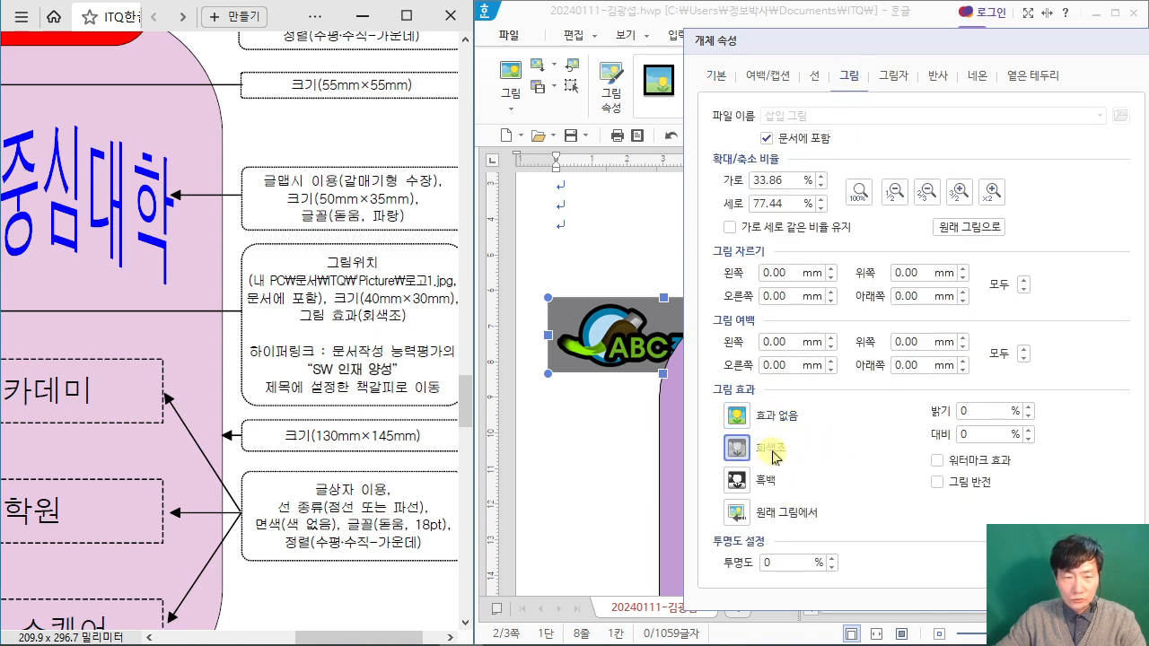
pyautogui.moveTo(915, 44); pyautogui.dragTo(717, 22)
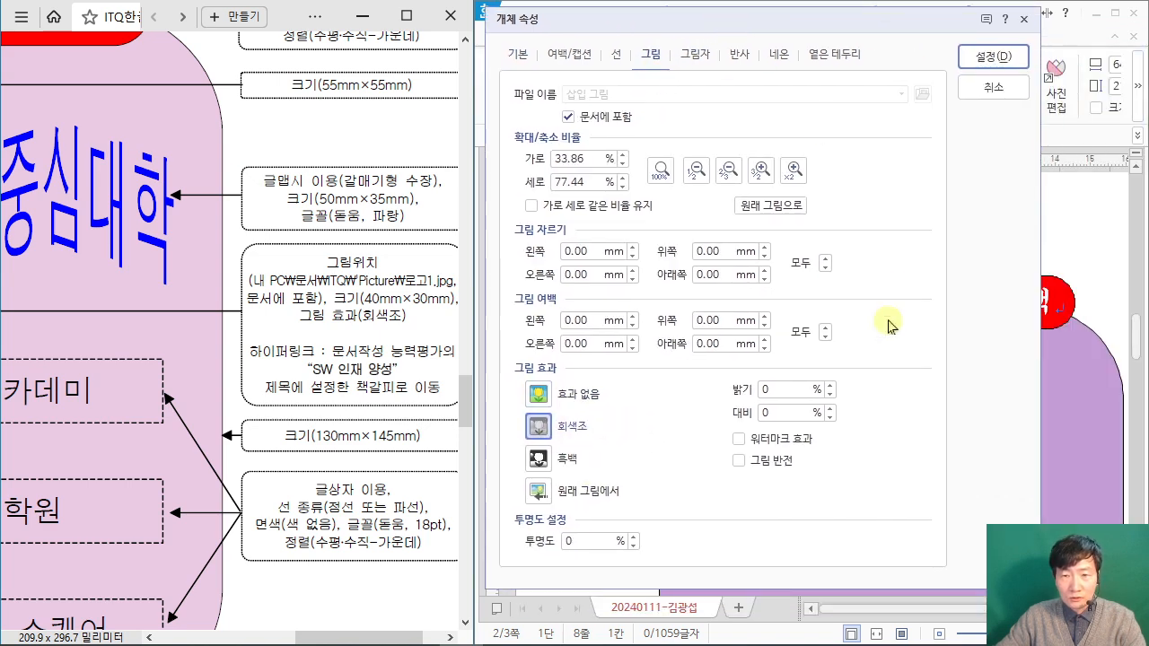
pyautogui.click(992, 58)
# Step: Move the logo picture to the centre of the light green square
pyautogui.moveTo(623, 357); pyautogui.dragTo(802, 451)
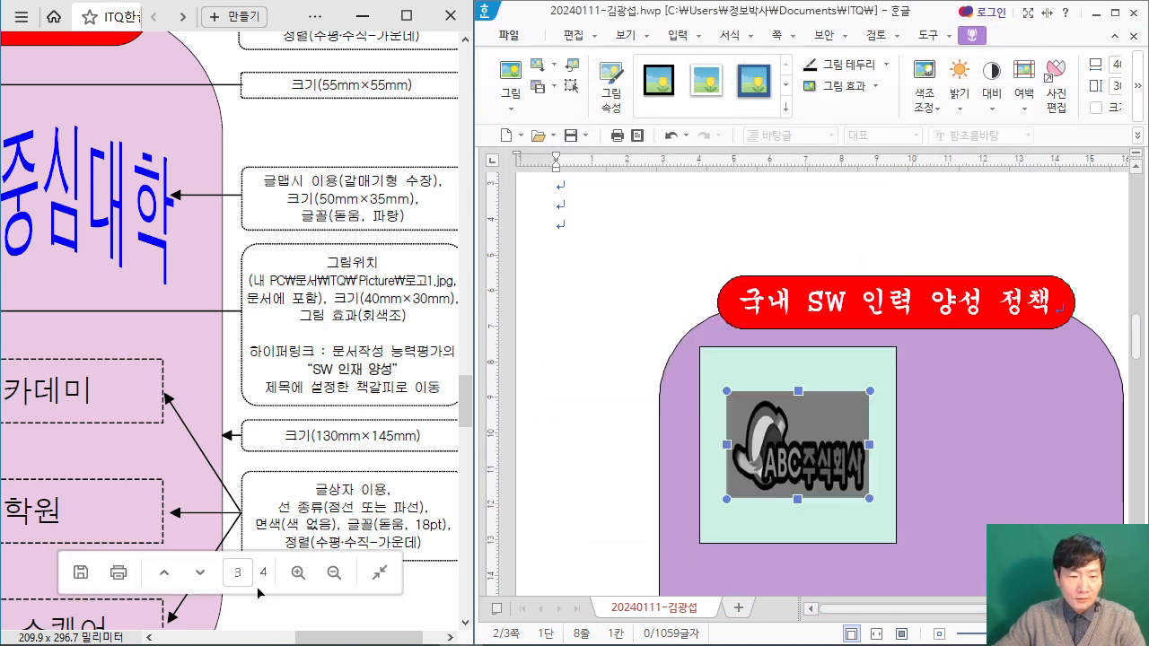
pyautogui.moveTo(345, 637)
pyautogui.mouseDown()
pyautogui.moveTo(224, 639)
pyautogui.moveTo(364, 638)
pyautogui.mouseUp()
pyautogui.scroll(-1, 818, 395)
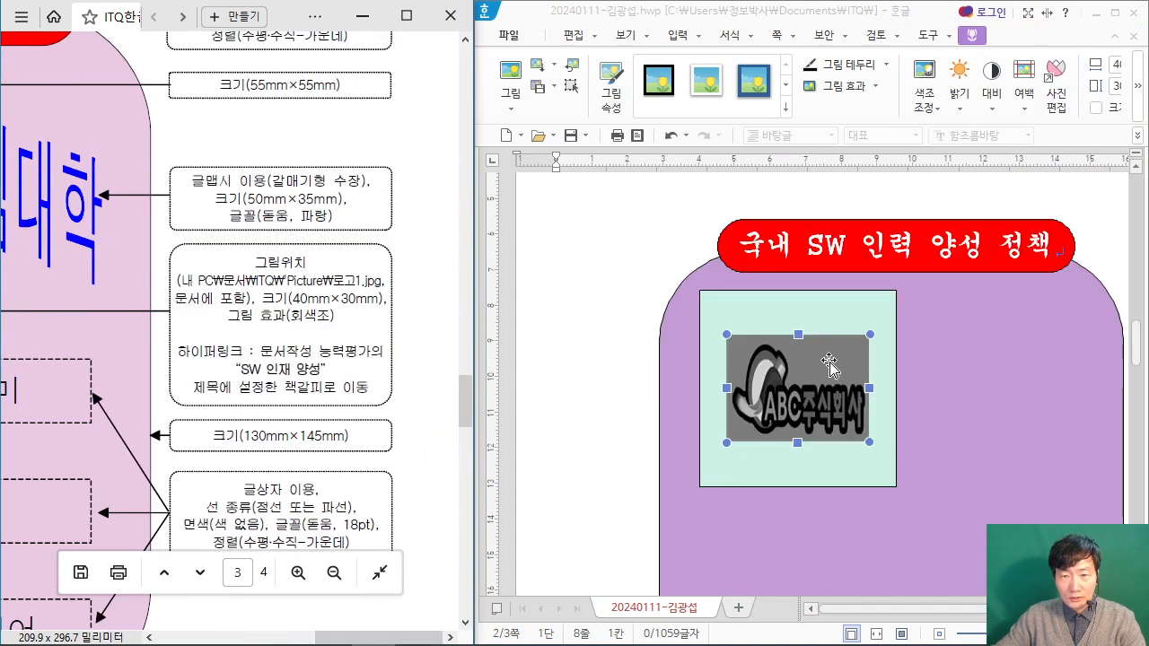
# Step: Add a hyperlink from the logo picture to the bookmark 클라우드 in the current document
pyautogui.scroll(-1, 820, 372)
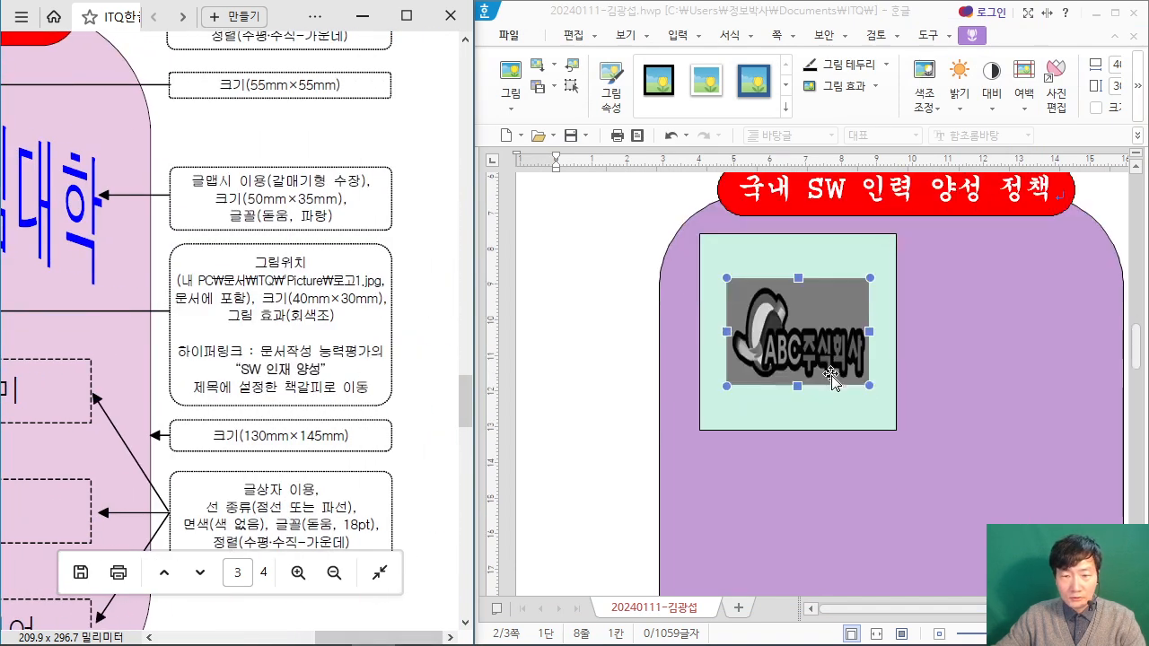
pyautogui.rightClick(767, 284)
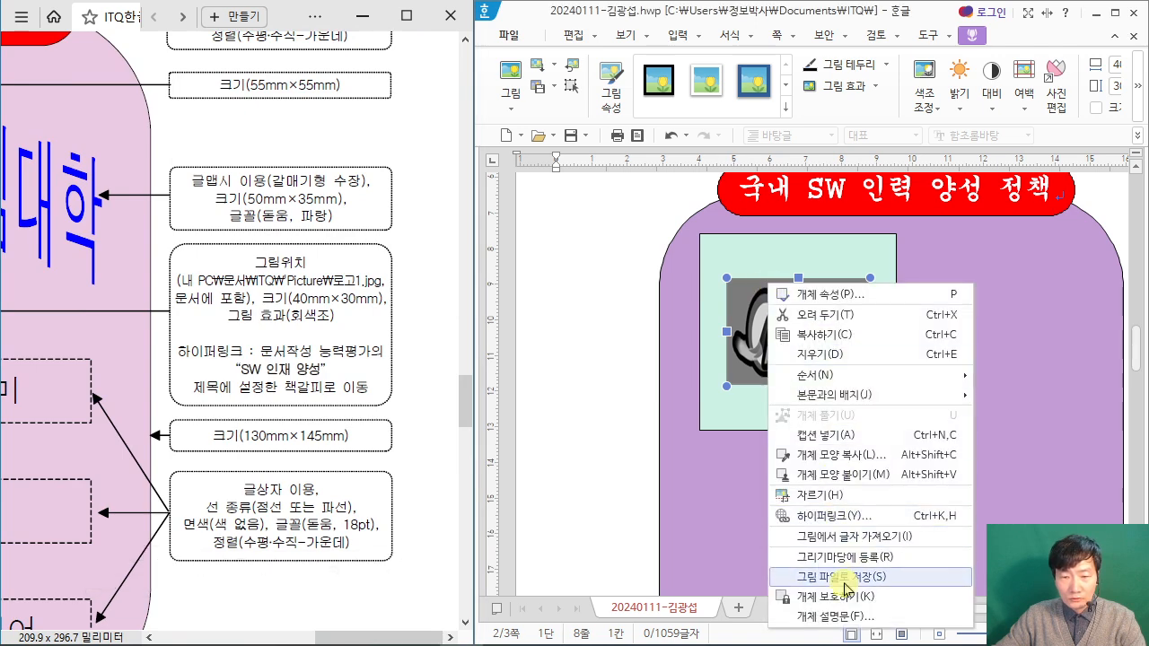
pyautogui.click(849, 518)
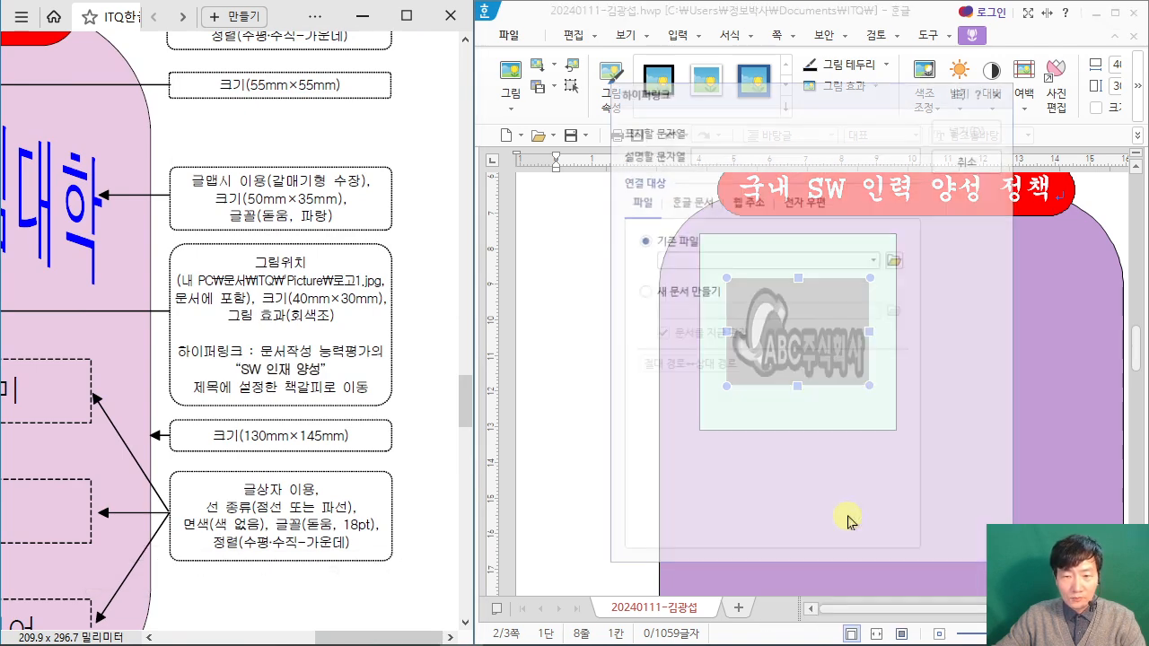
pyautogui.click(700, 203)
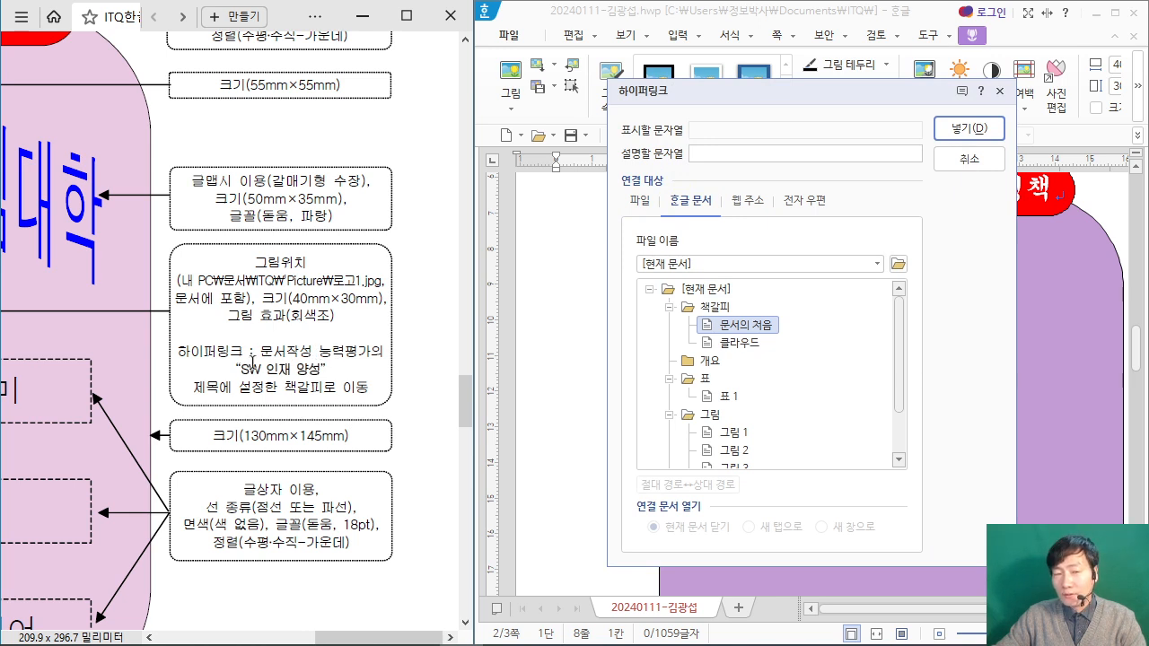
pyautogui.click(744, 345)
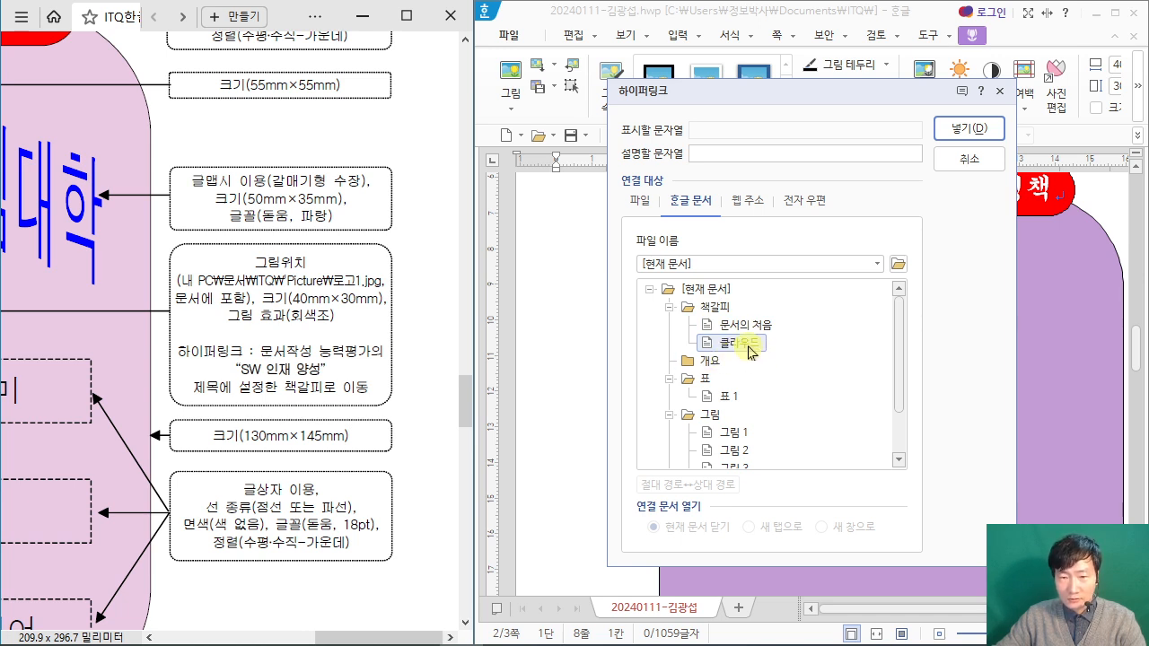
pyautogui.click(968, 128)
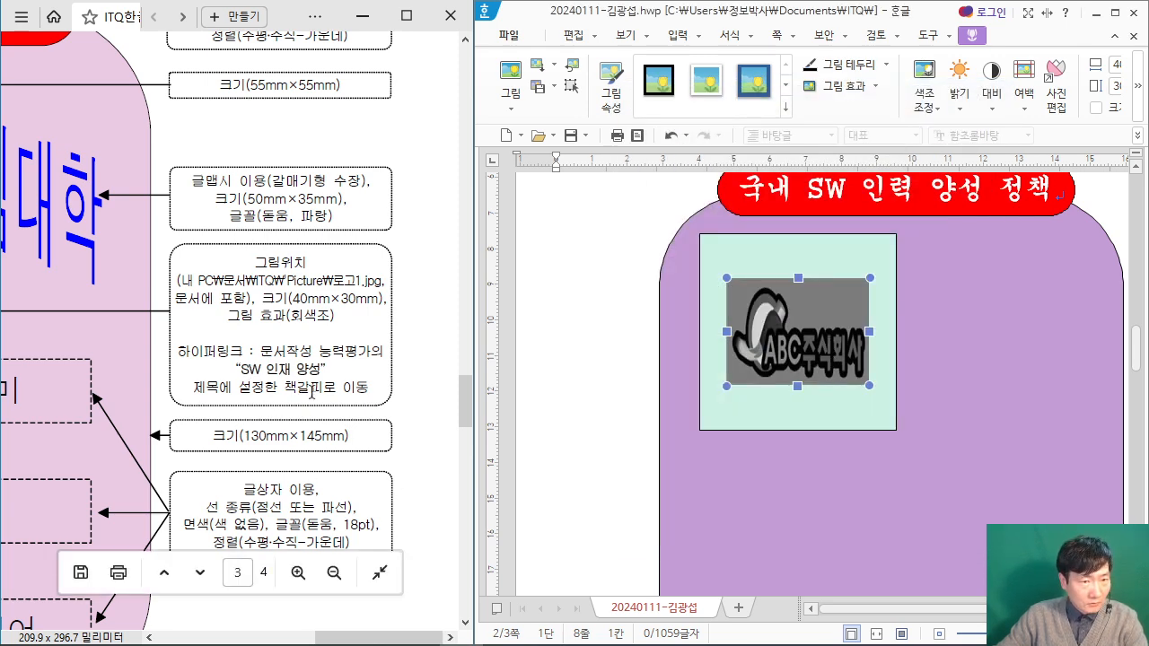
pyautogui.moveTo(367, 635); pyautogui.dragTo(304, 637)
pyautogui.scroll(-3, 329, 401)
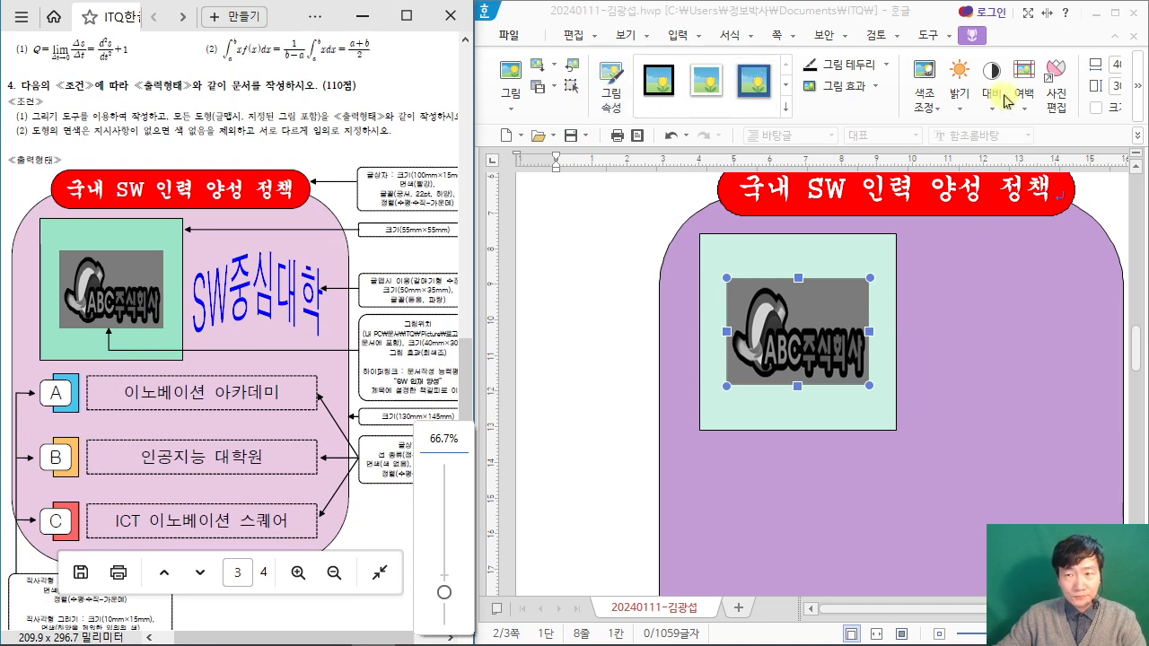
pyautogui.click(1115, 13)
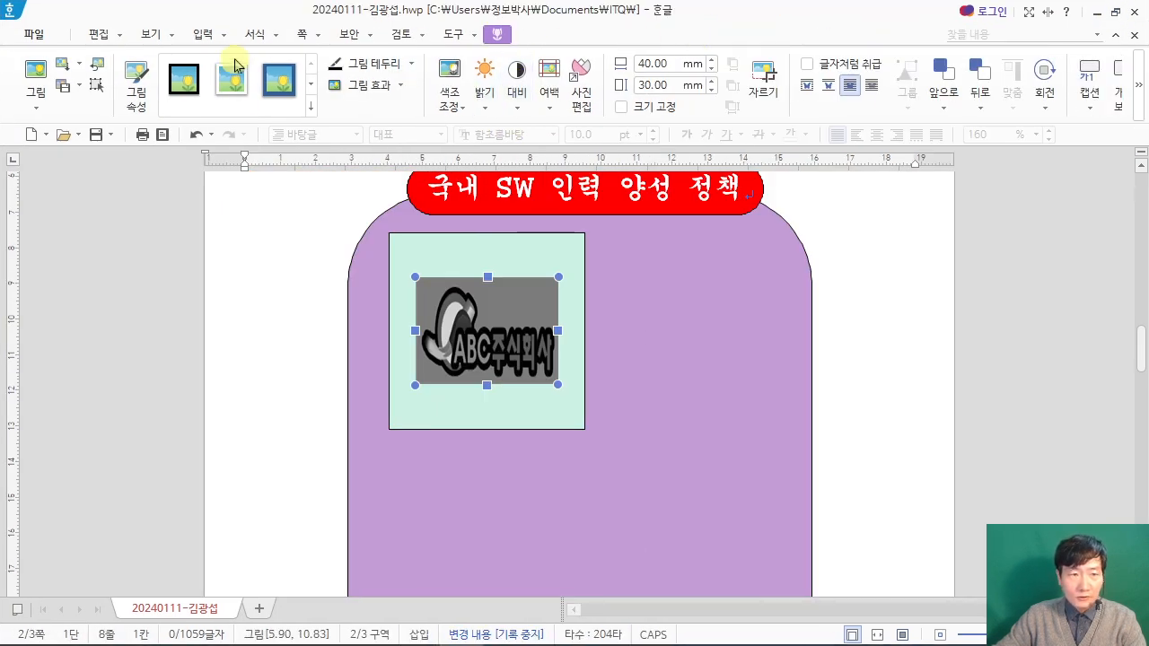
pyautogui.click(223, 40)
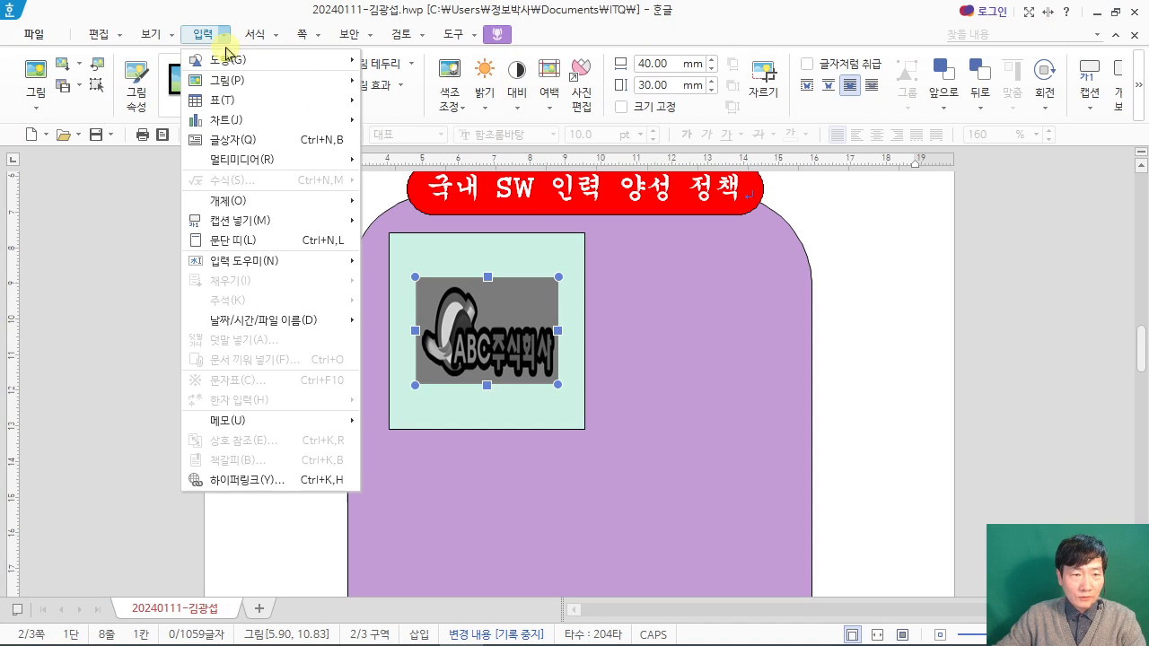
pyautogui.moveTo(305, 201)
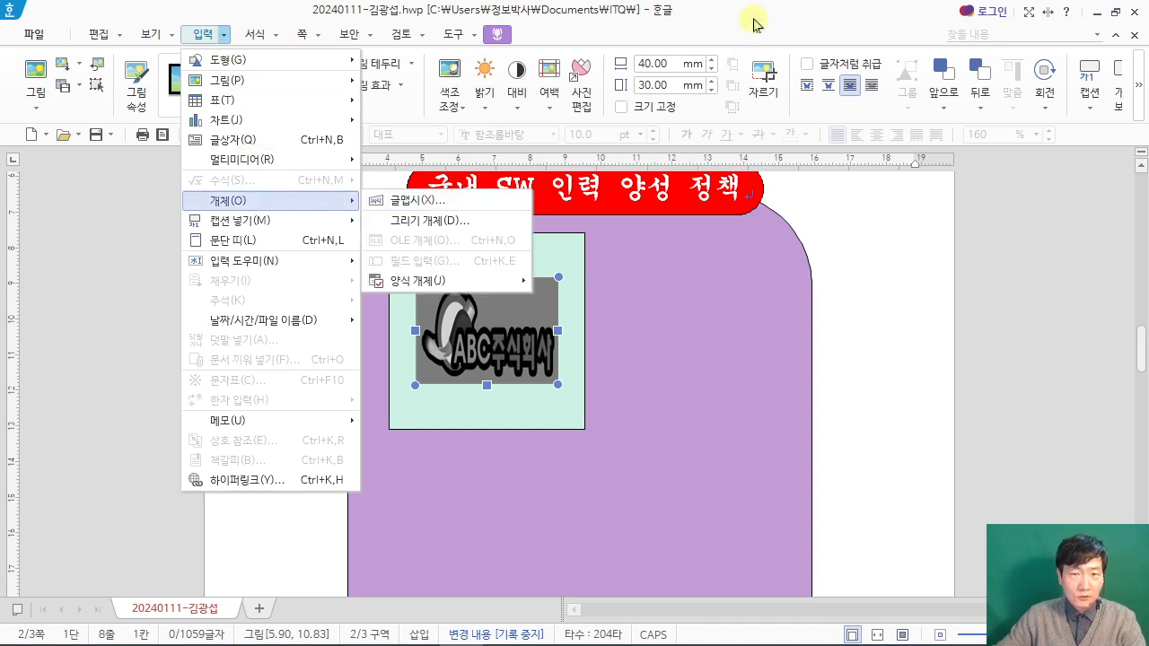
pyautogui.click(200, 36)
pyautogui.click(195, 38)
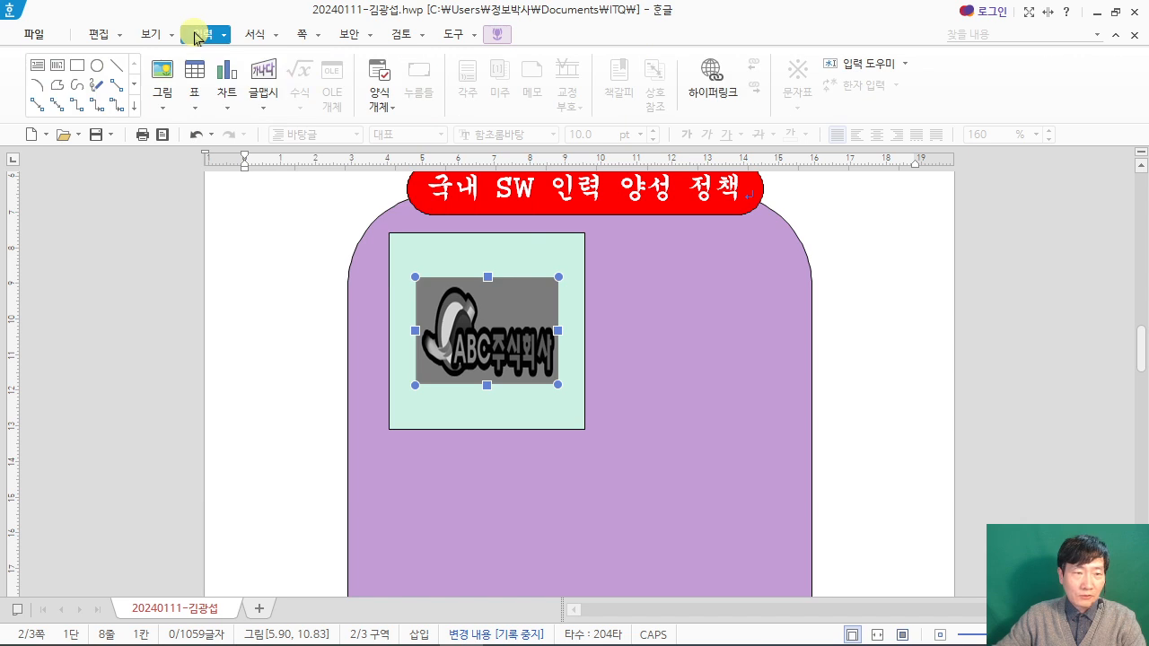
pyautogui.click(279, 72)
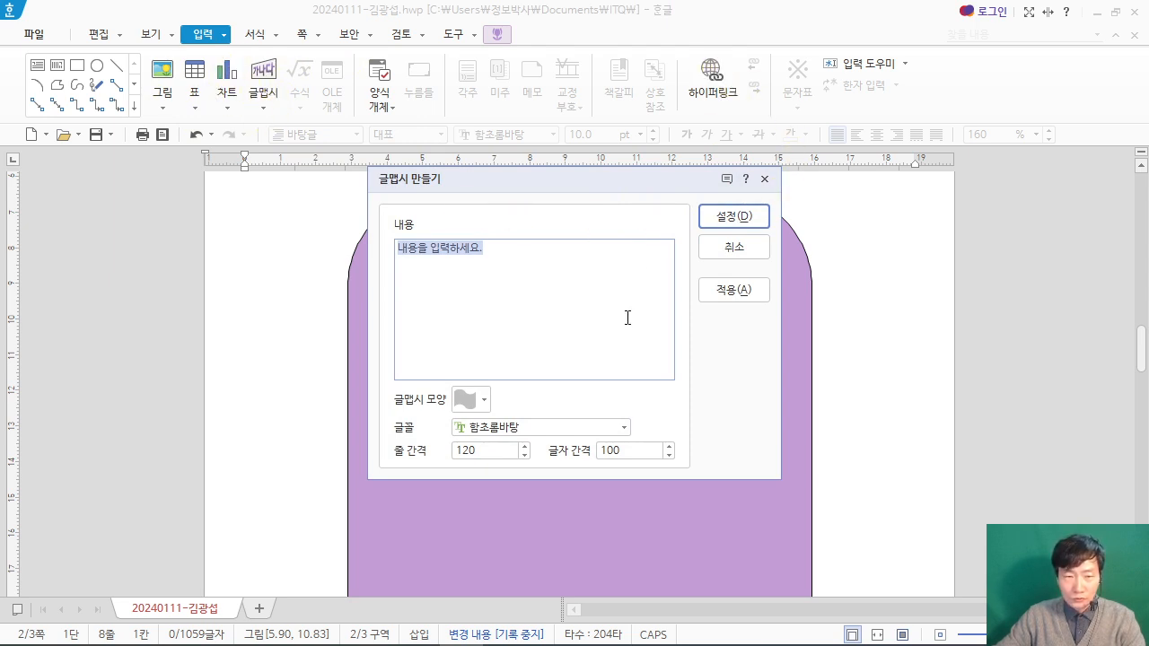
pyautogui.click(750, 253)
pyautogui.moveTo(745, 13); pyautogui.dragTo(1147, 117)
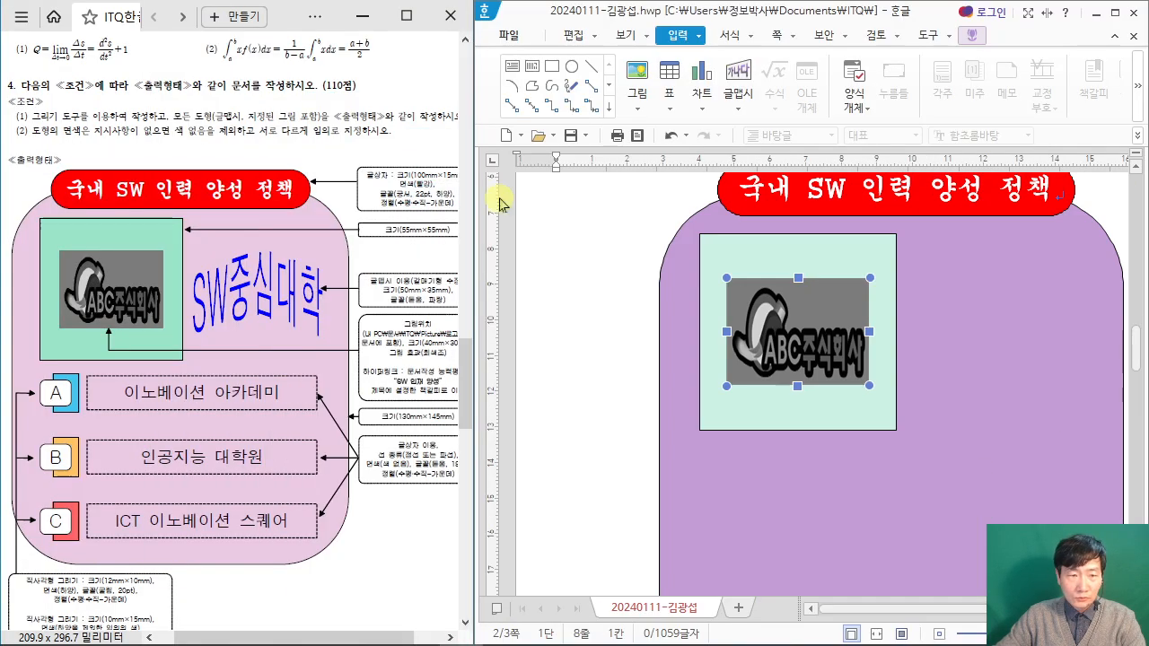
# Step: Start a new 글맵시 (word art) with the text SW중심대학 and the shape 갈매기형 수장
pyautogui.click(737, 79)
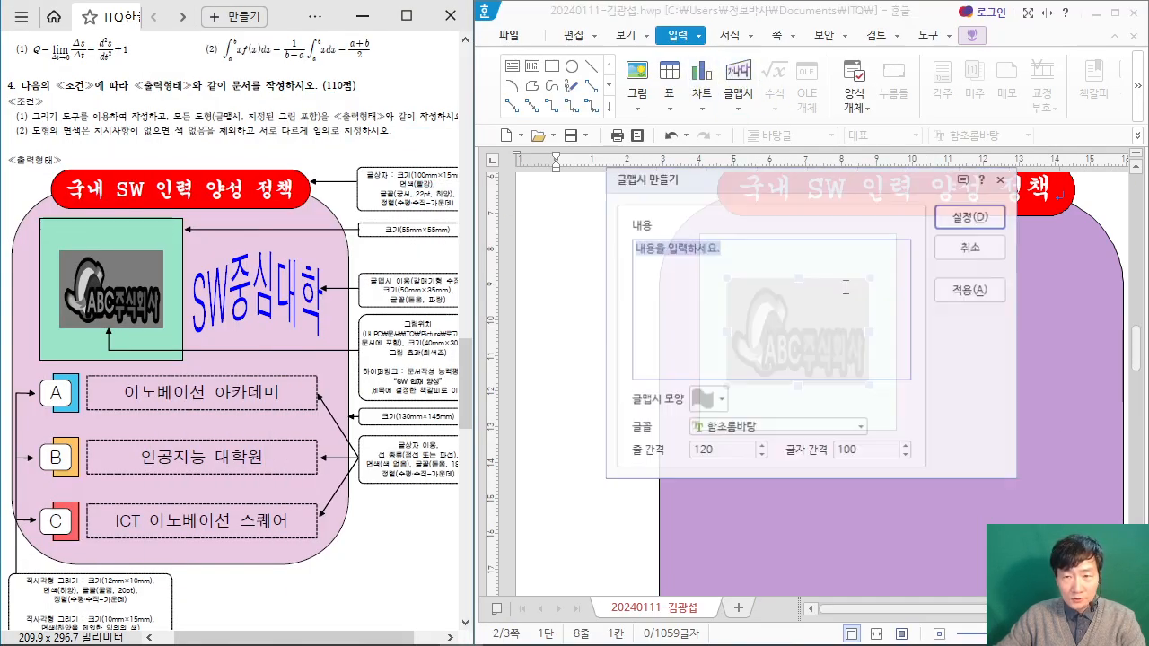
pyautogui.write('SW중심대학')
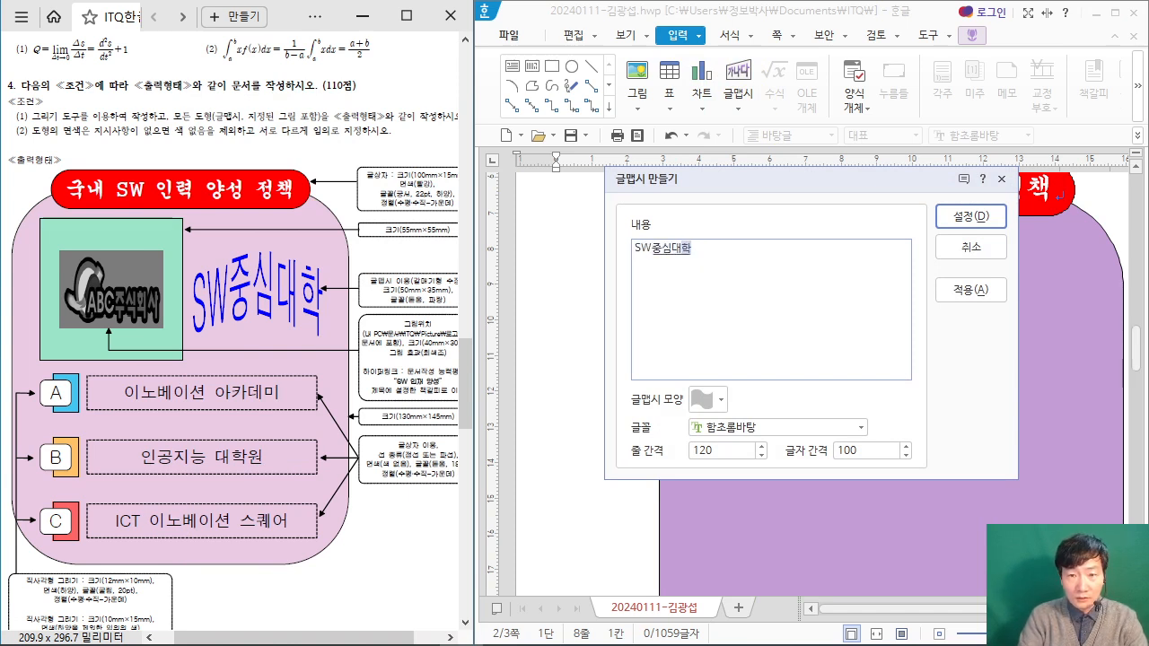
pyautogui.click(407, 516)
pyautogui.keyDown('ctrl'); pyautogui.scroll(1, 407, 516); pyautogui.keyUp('ctrl')
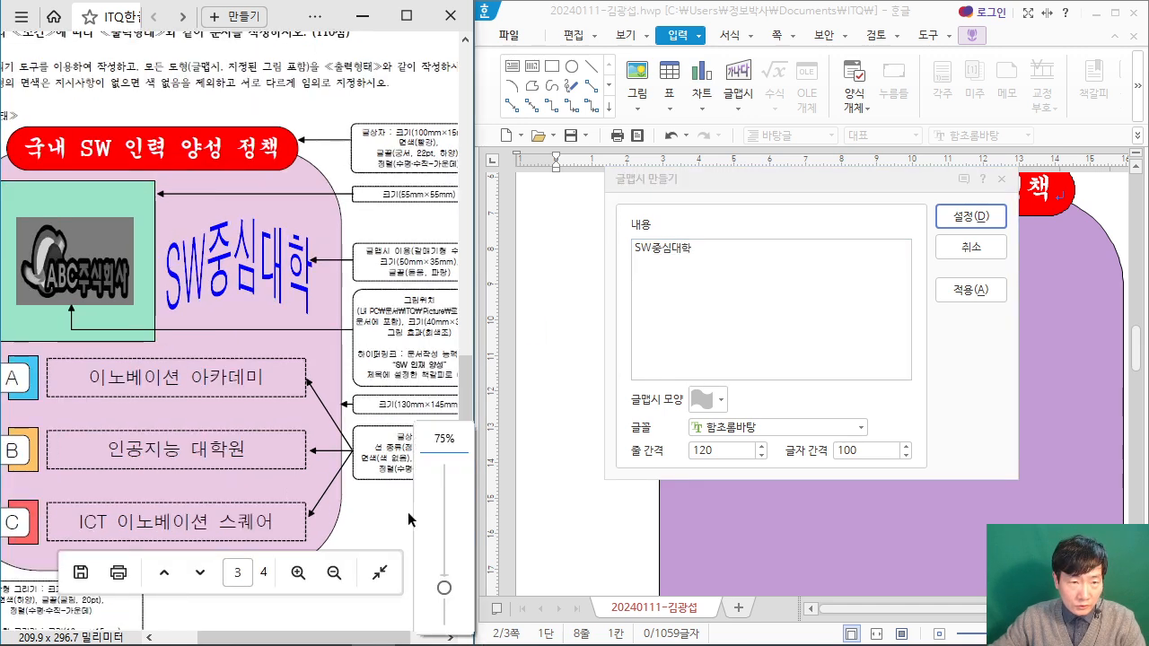
pyautogui.keyDown('ctrl'); pyautogui.scroll(1, 408, 512); pyautogui.keyUp('ctrl')
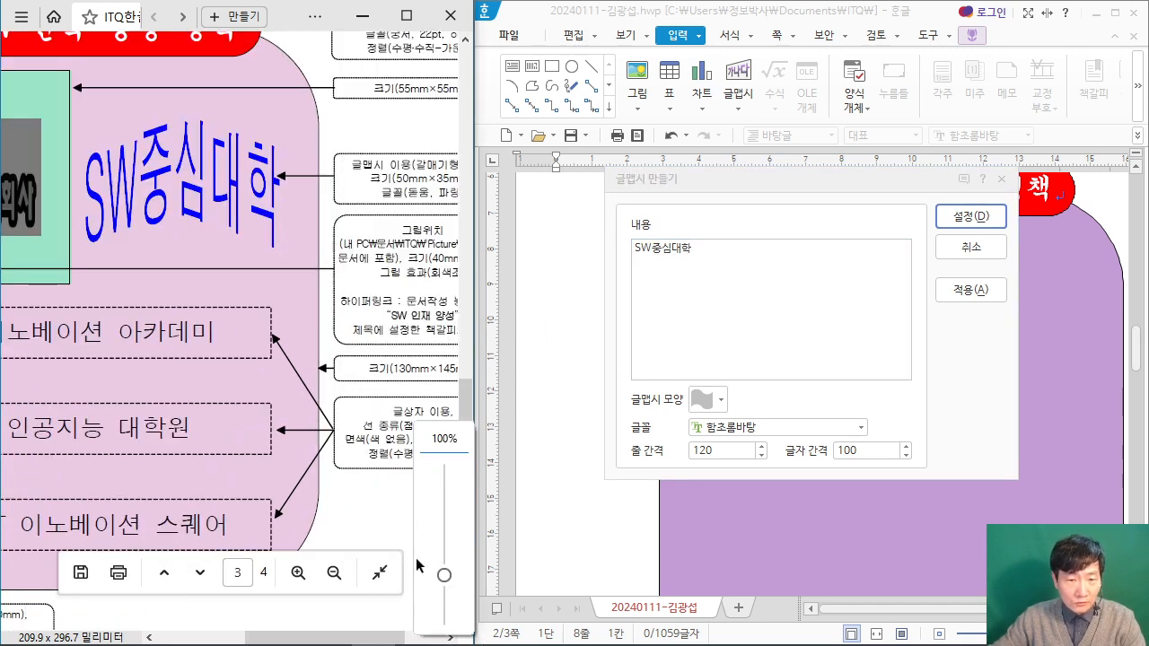
pyautogui.moveTo(353, 631); pyautogui.dragTo(379, 630)
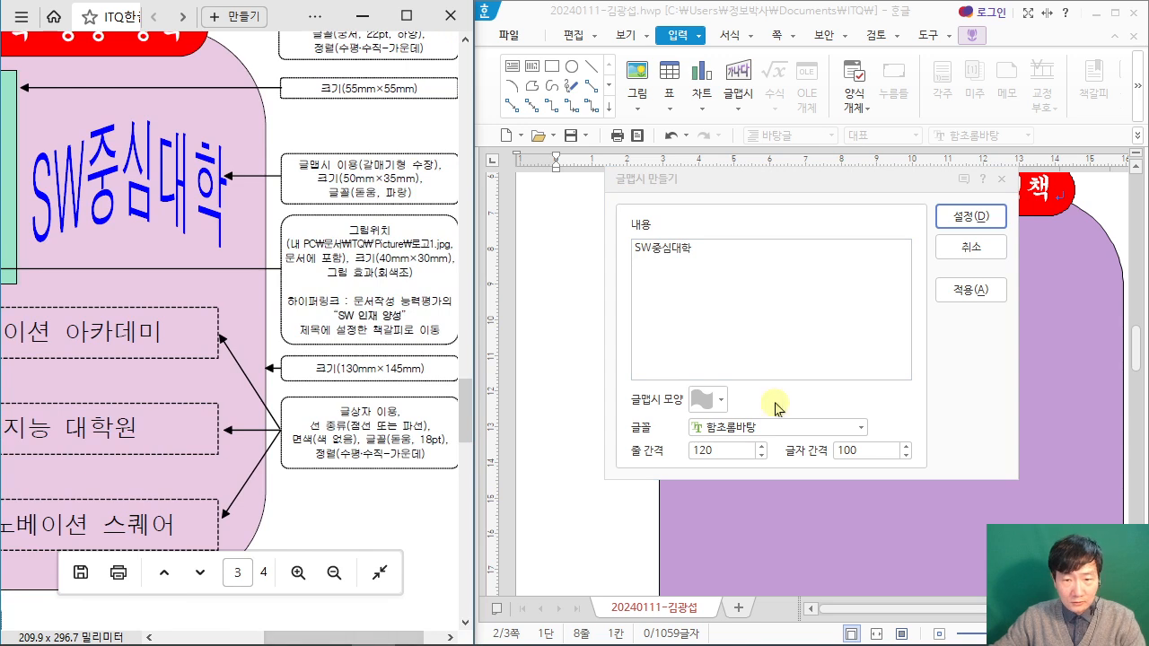
pyautogui.click(707, 401)
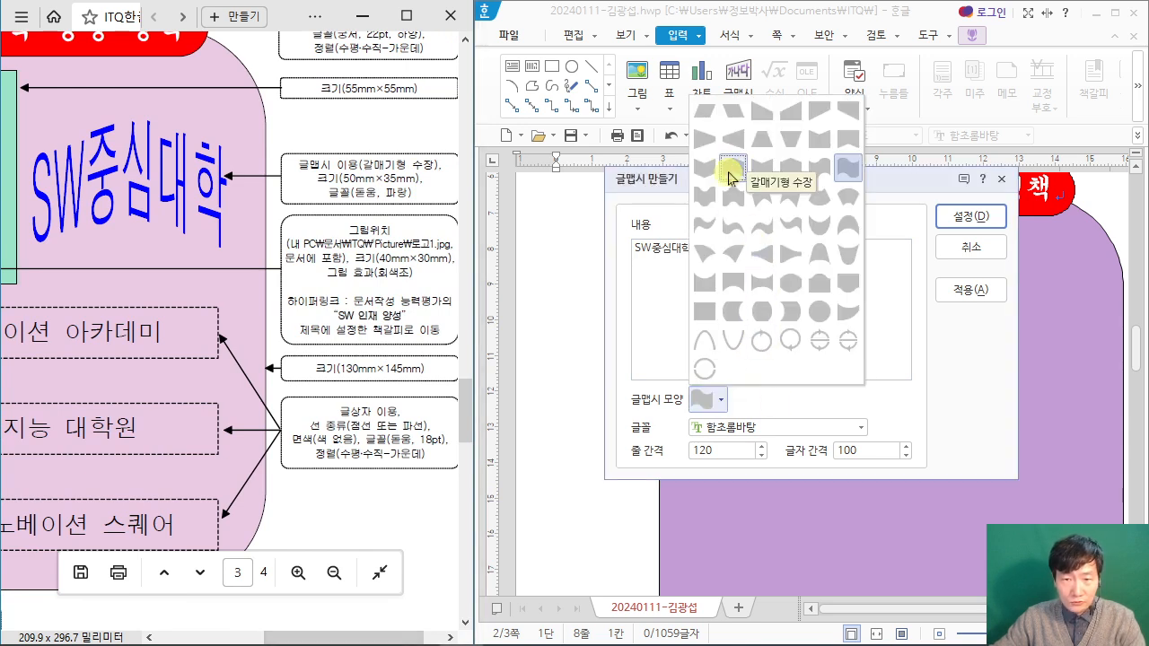
pyautogui.click(729, 173)
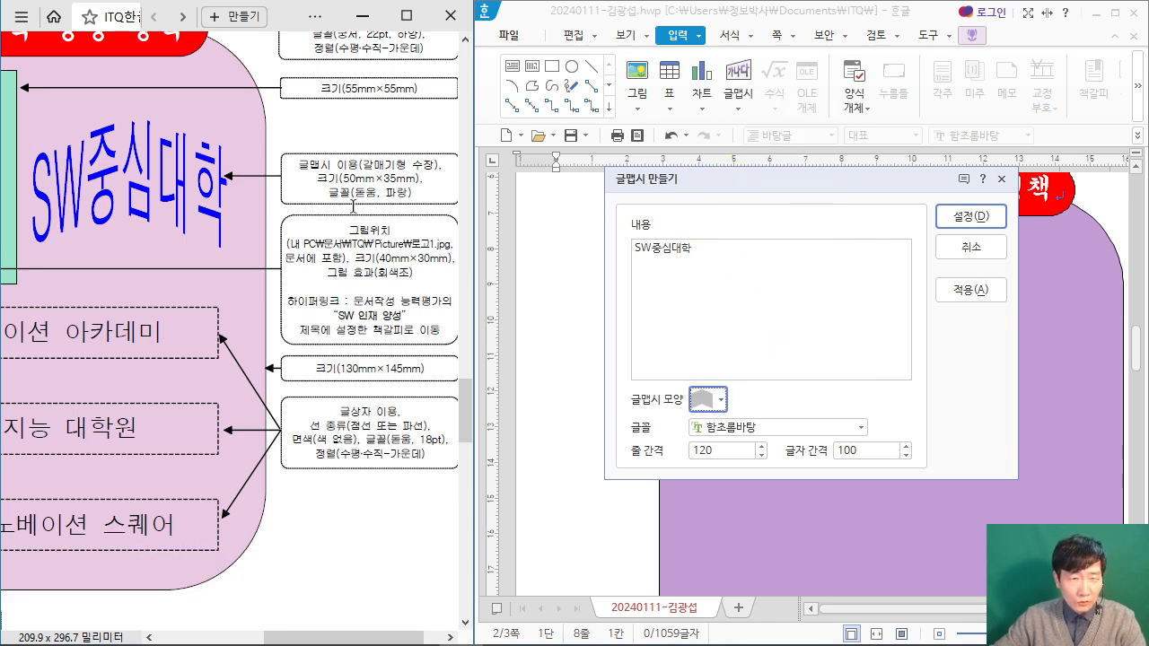
# Step: Set the word art's font to 돋움 and insert it in the document
pyautogui.click(830, 433)
pyautogui.click(852, 434)
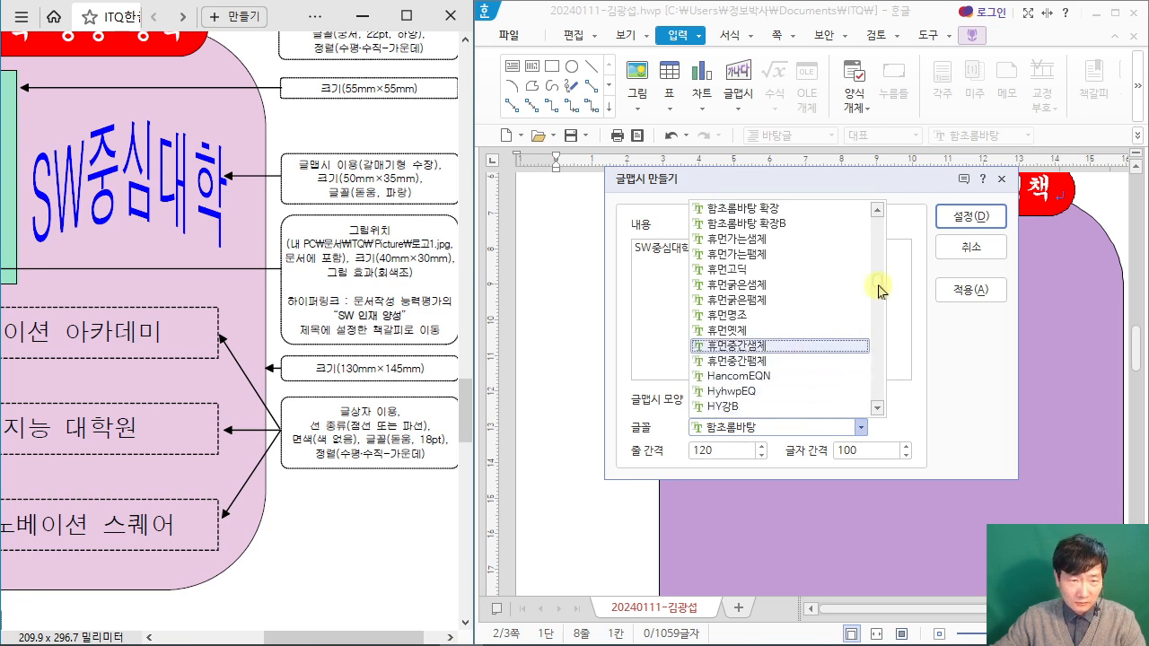
pyautogui.moveTo(879, 290); pyautogui.dragTo(884, 218)
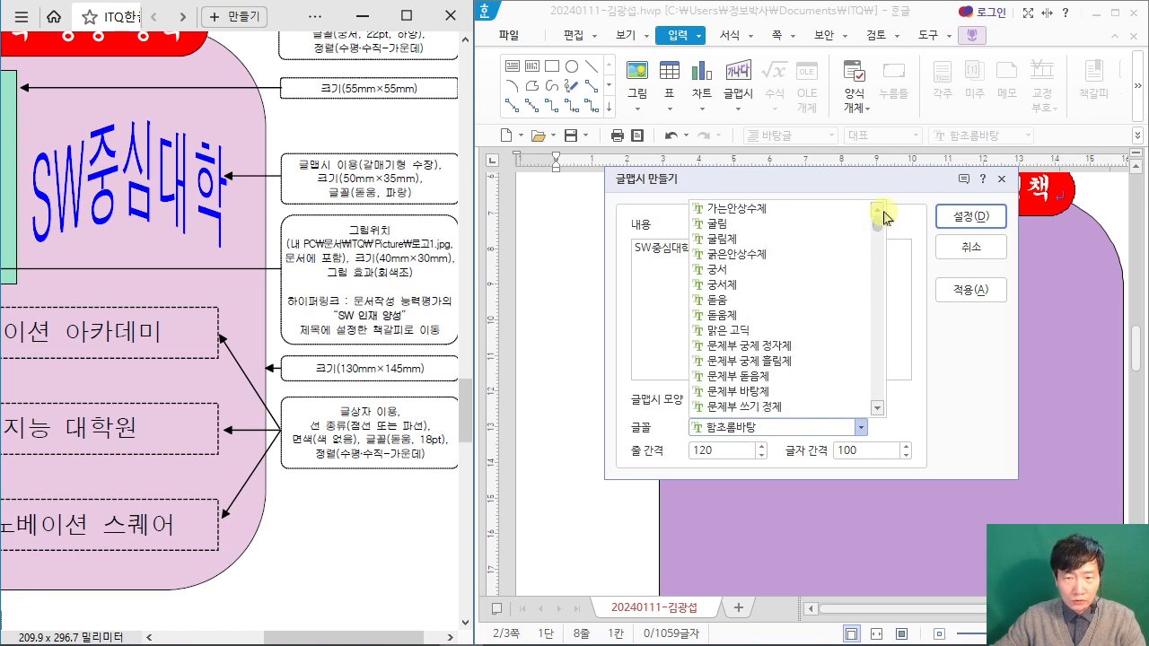
pyautogui.click(780, 301)
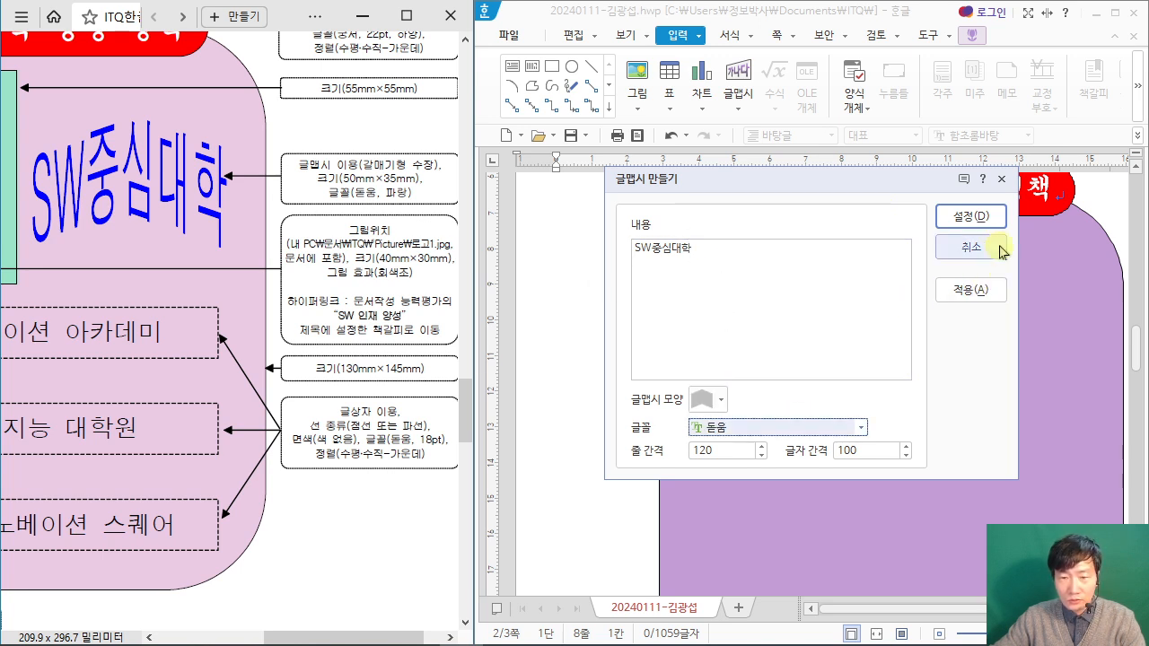
pyautogui.click(969, 218)
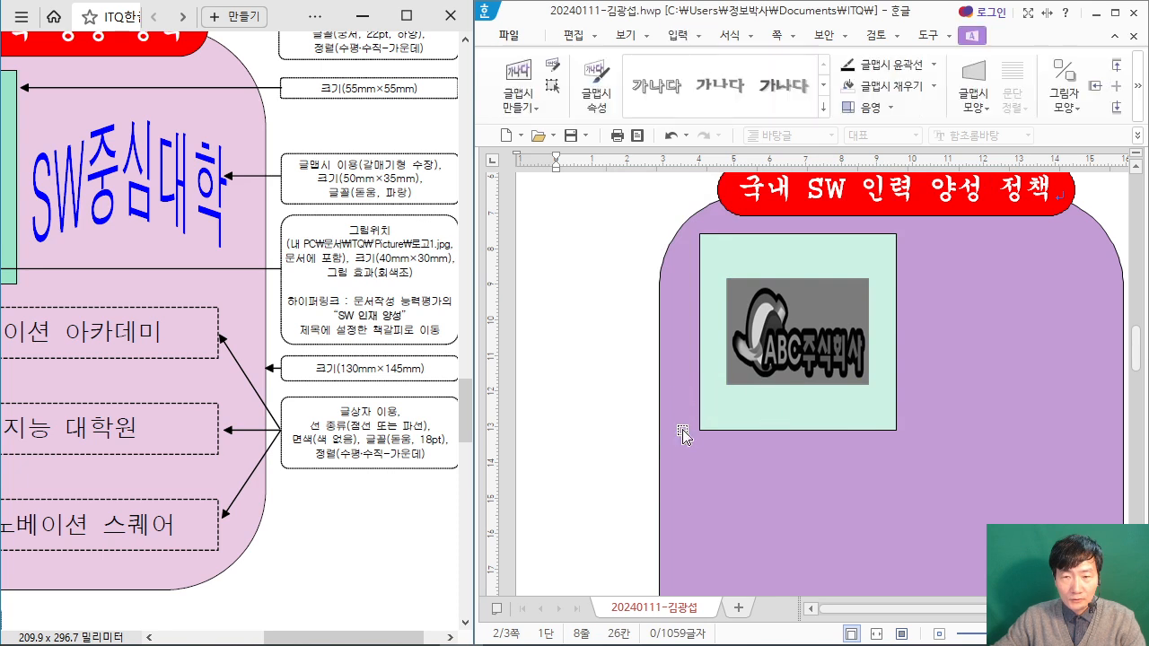
pyautogui.click(698, 447)
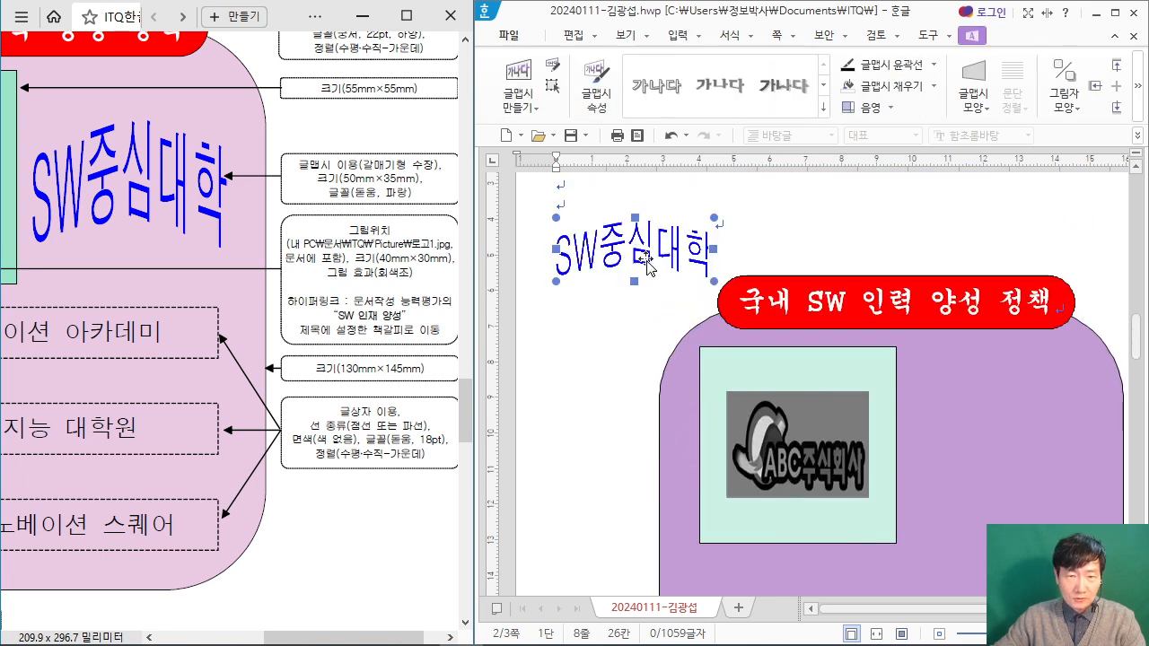
# Step: Set the SW중심대학 word art to 50 mm wide and 35 mm high
pyautogui.moveTo(650, 262)
pyautogui.mouseDown()
pyautogui.moveTo(647, 337)
pyautogui.moveTo(666, 367)
pyautogui.moveTo(615, 245)
pyautogui.moveTo(612, 269)
pyautogui.moveTo(631, 274)
pyautogui.mouseUp()
pyautogui.doubleClick(640, 296)
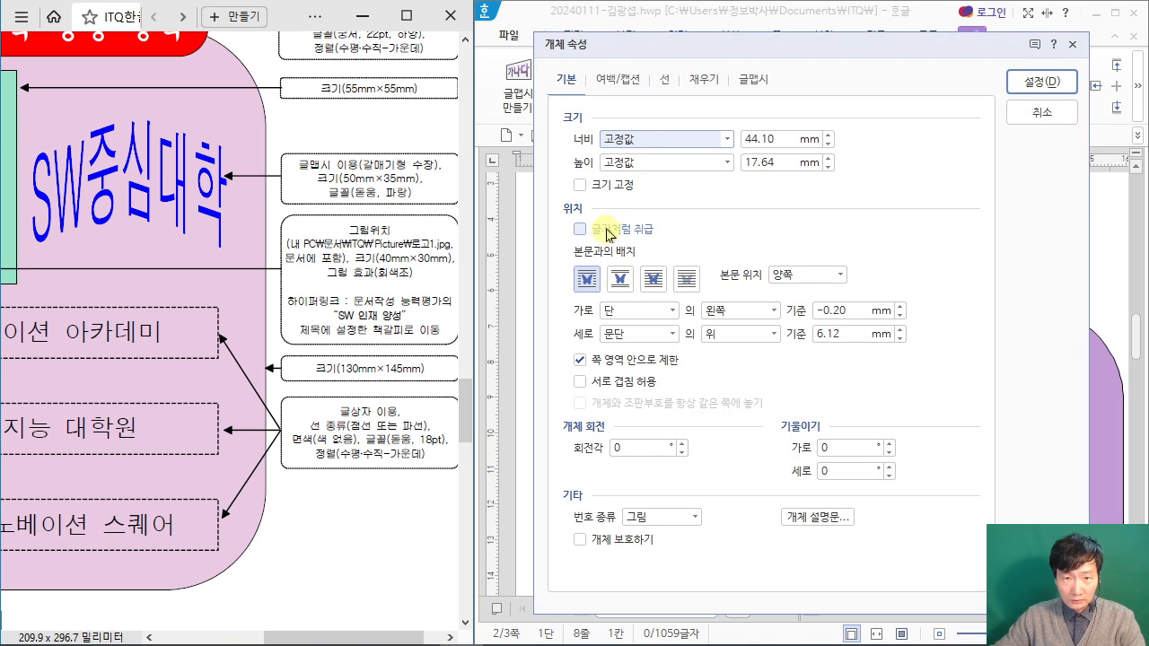
pyautogui.moveTo(615, 45); pyautogui.dragTo(718, 13)
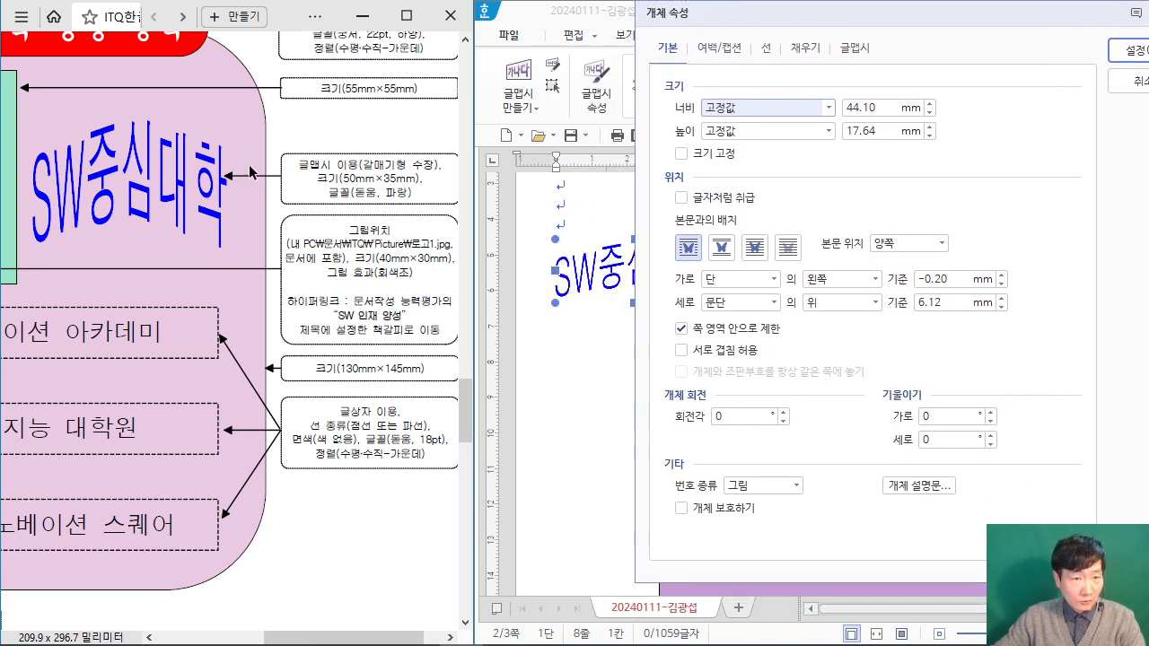
pyautogui.press('Tab')
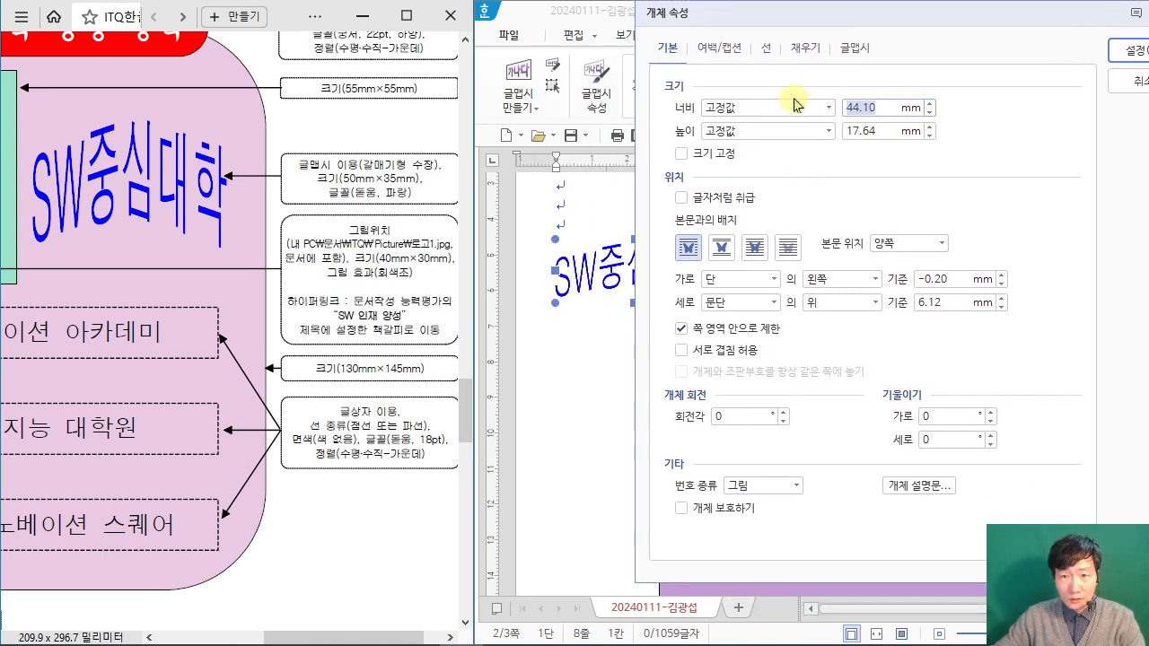
pyautogui.write('50')
pyautogui.press('Tab')
pyautogui.press('Tab')
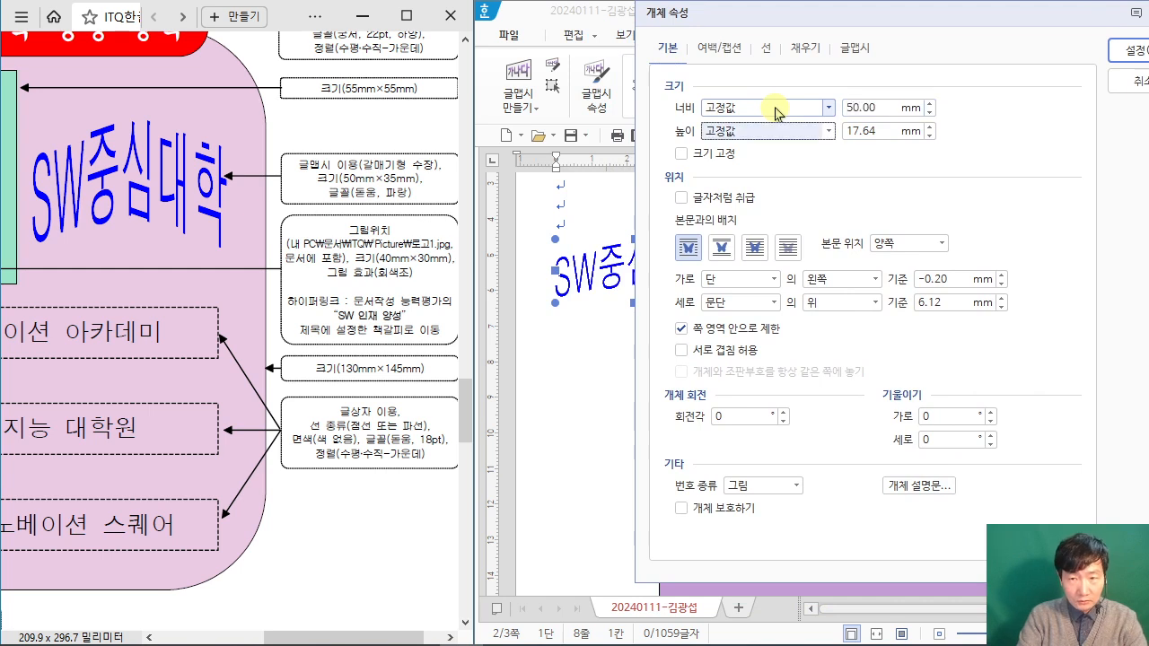
pyautogui.write('35')
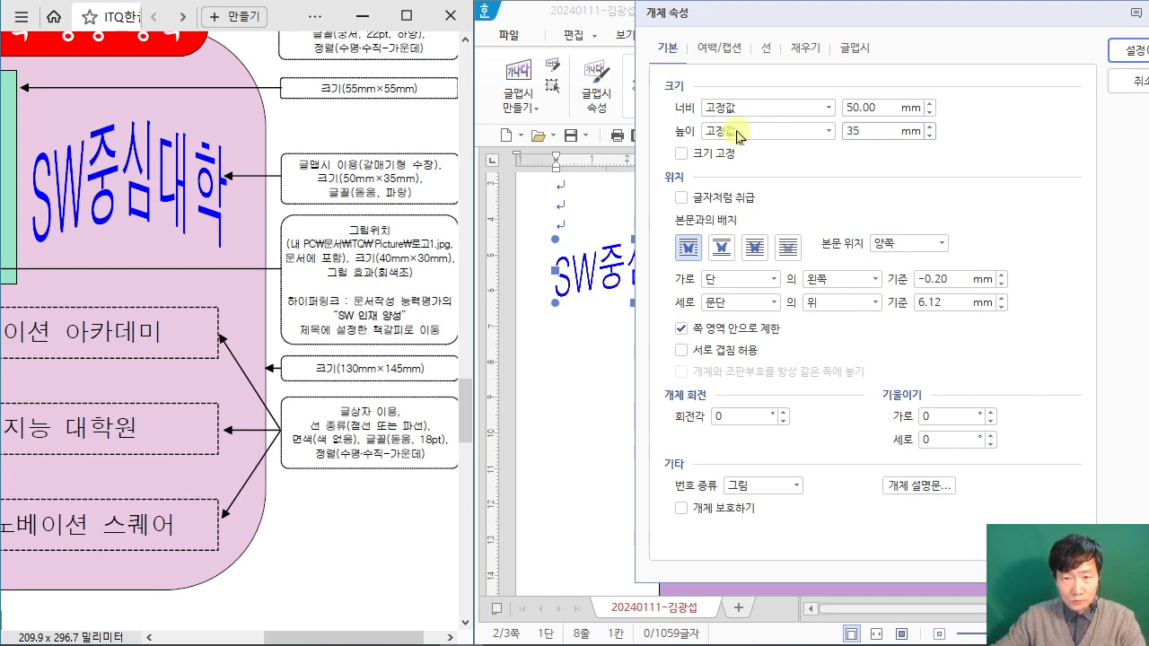
# Step: Place the word art in front of the text and move it into the purple shape, just right of the light green square
pyautogui.click(753, 252)
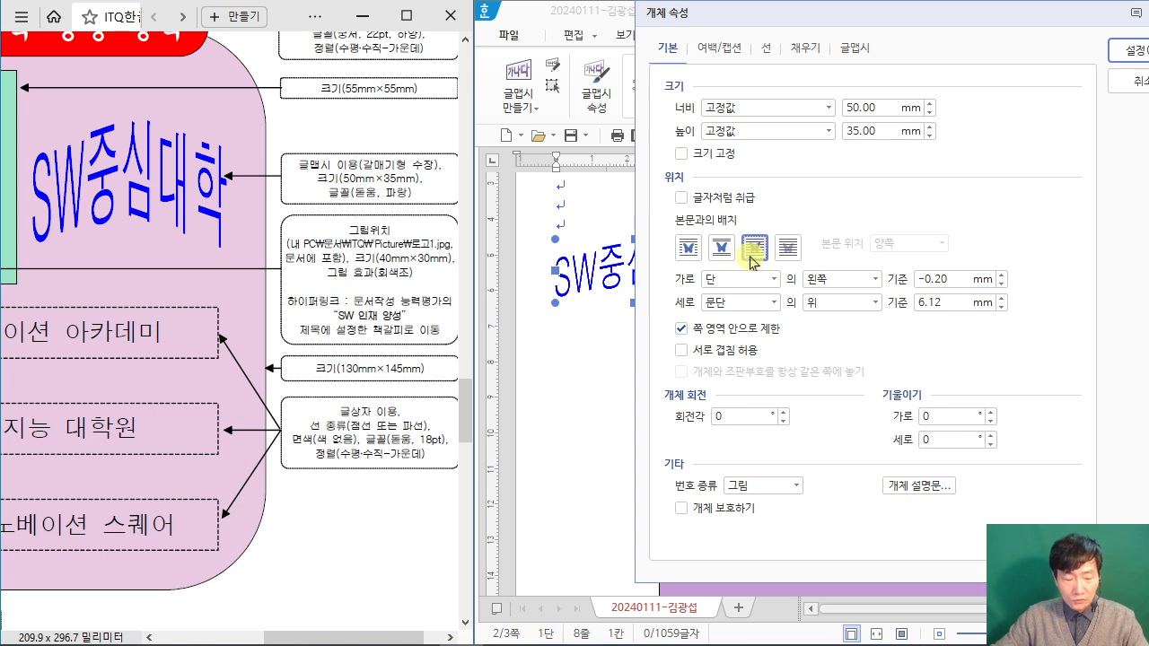
pyautogui.moveTo(825, 180); pyautogui.dragTo(759, 229)
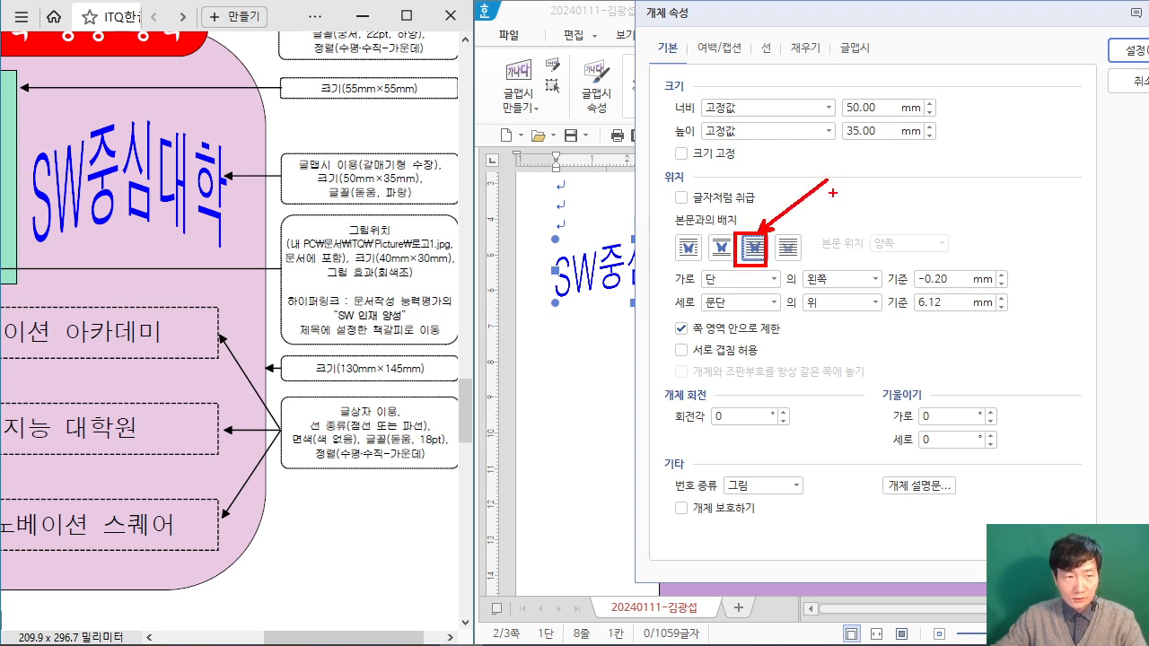
pyautogui.press('Escape')
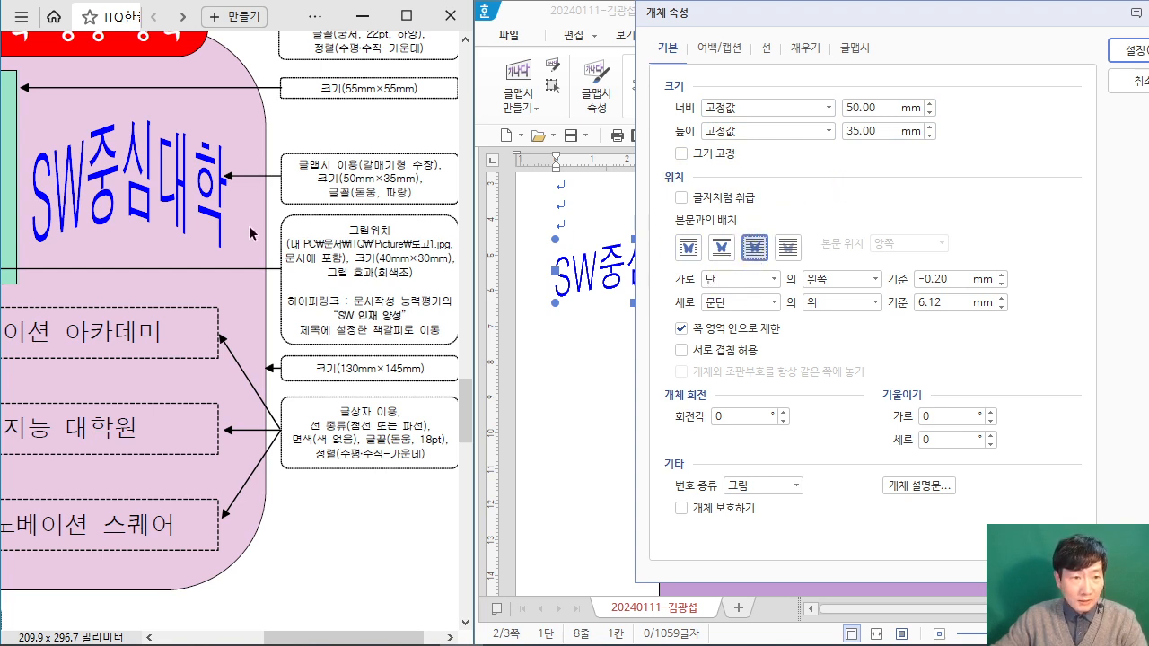
pyautogui.click(1124, 50)
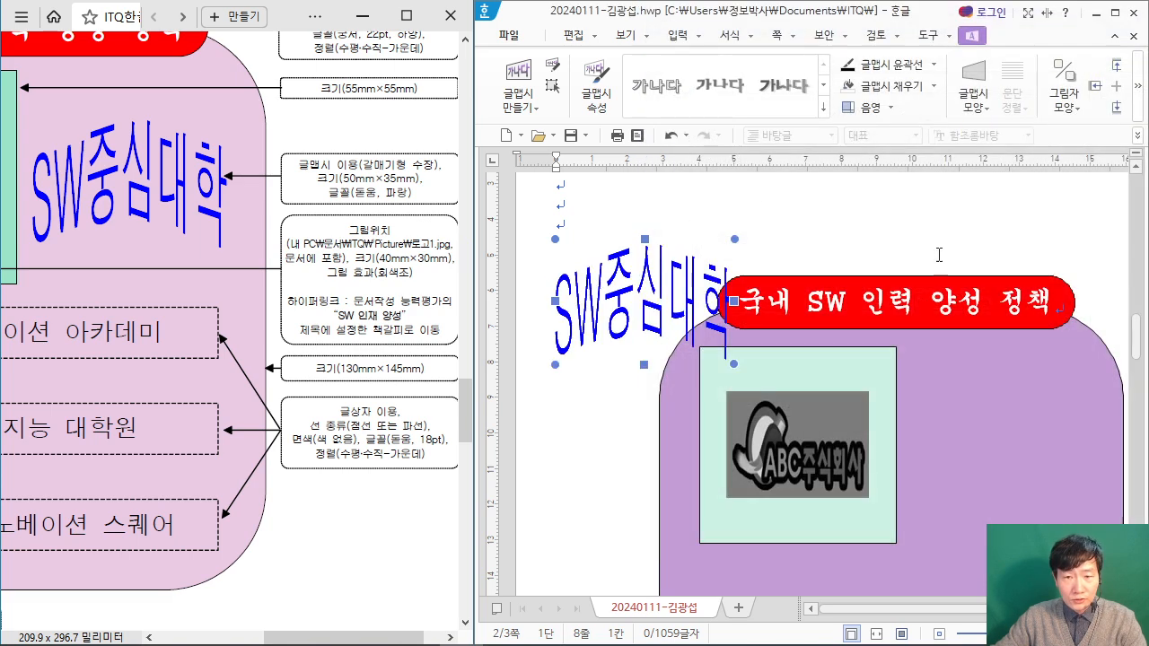
pyautogui.moveTo(643, 287); pyautogui.dragTo(1005, 426)
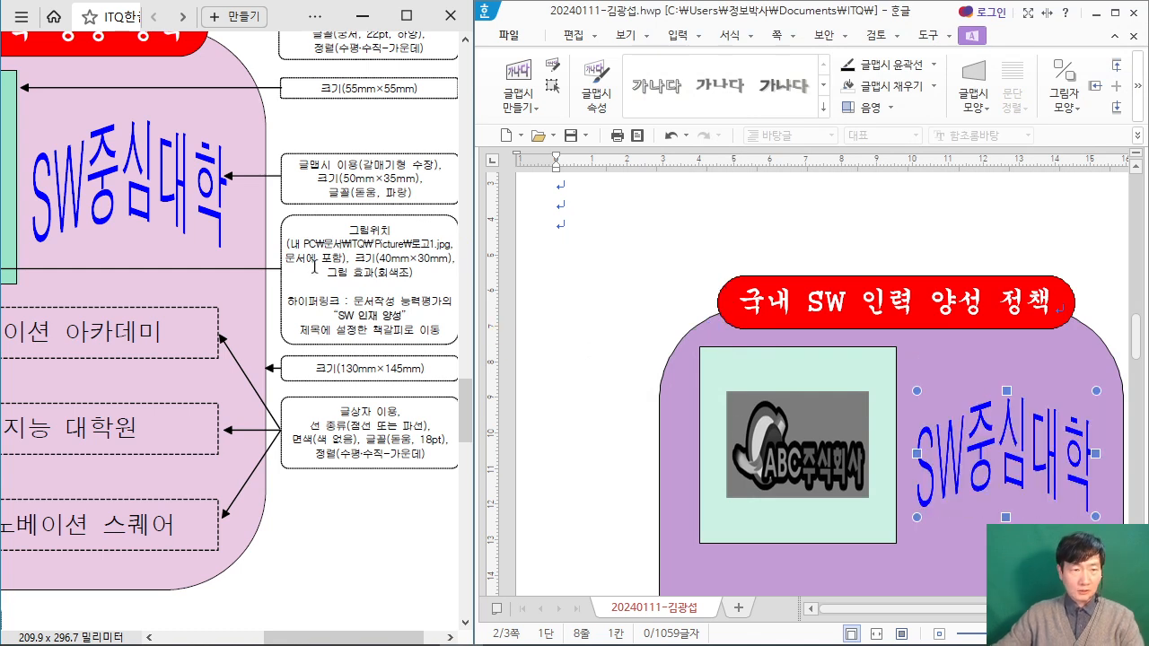
# Step: Draw a small rectangle about 6 mm wide and 9 mm high in the blank margin left of the purple shape
pyautogui.scroll(-5, 351, 119)
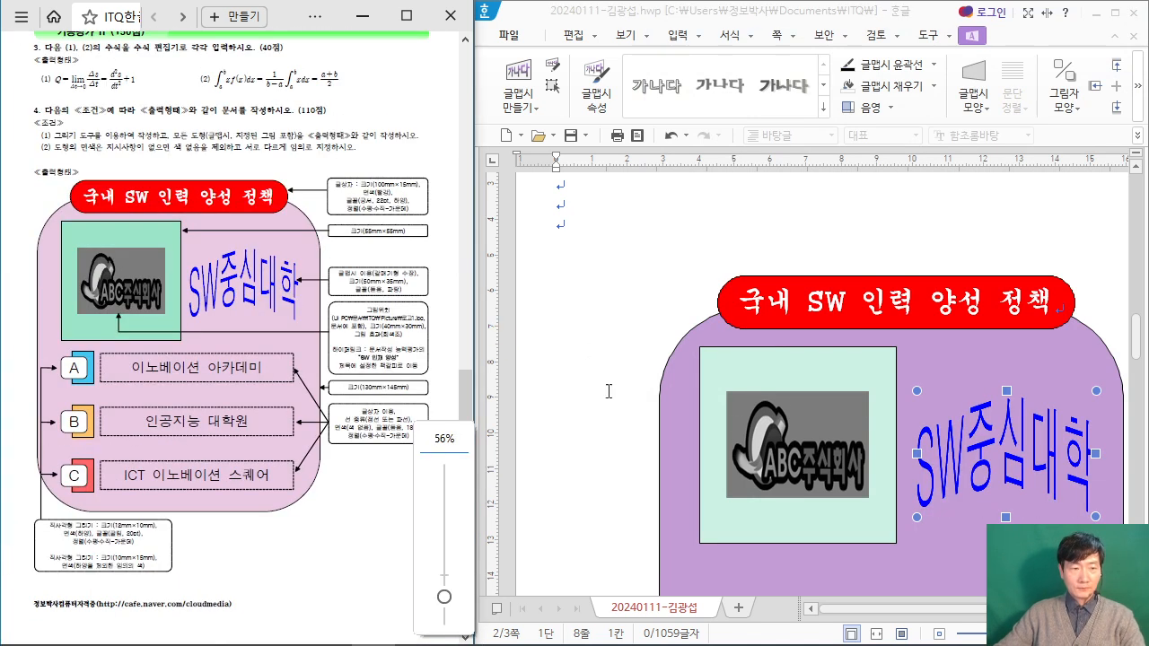
pyautogui.scroll(-1, 842, 339)
pyautogui.scroll(-1, 842, 339)
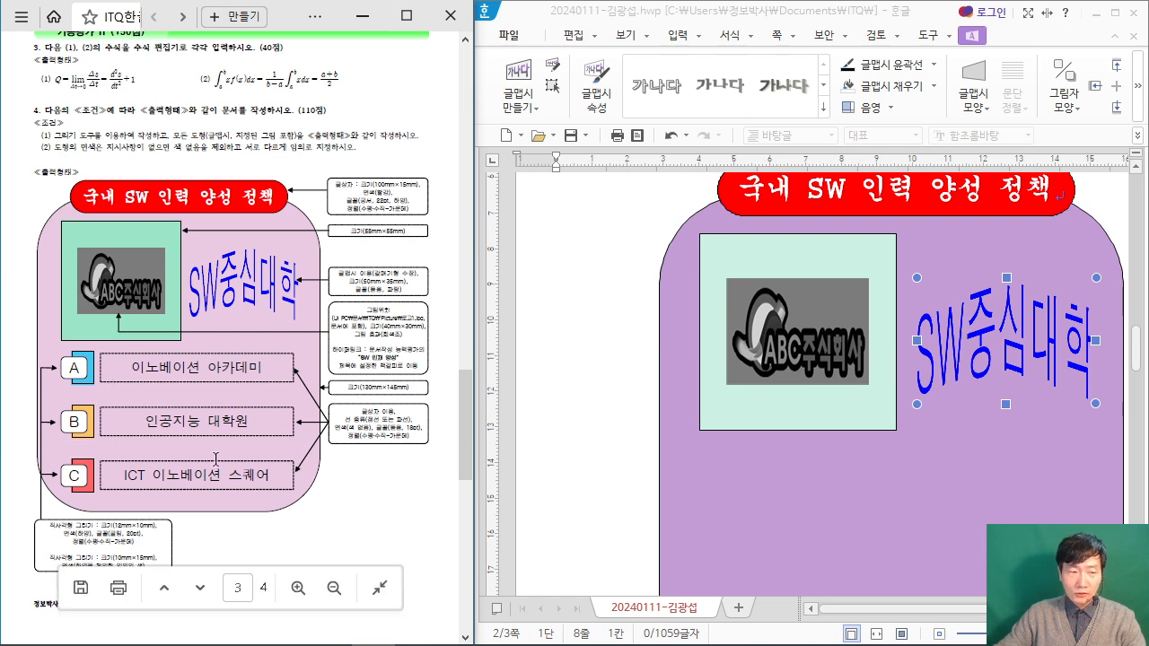
pyautogui.scroll(1, 206, 408)
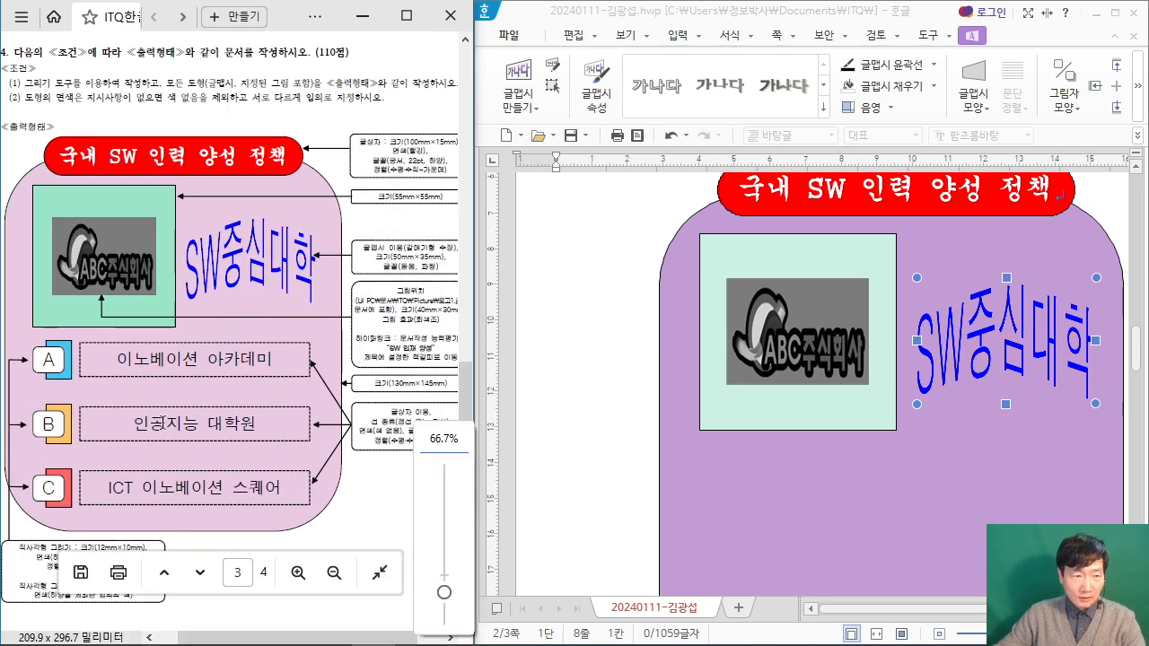
pyautogui.click(572, 34)
pyautogui.click(1039, 93)
pyautogui.click(1028, 157)
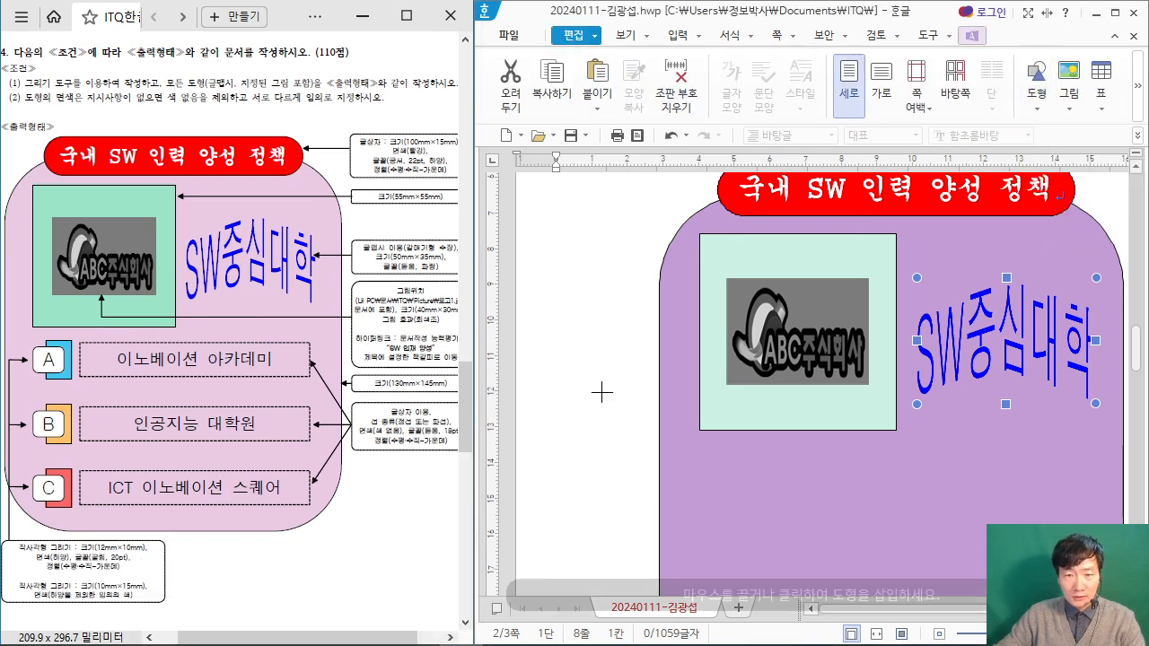
pyautogui.scroll(-3, 571, 387)
pyautogui.moveTo(559, 356)
pyautogui.mouseDown()
pyautogui.moveTo(589, 390)
pyautogui.moveTo(580, 387)
pyautogui.mouseUp()
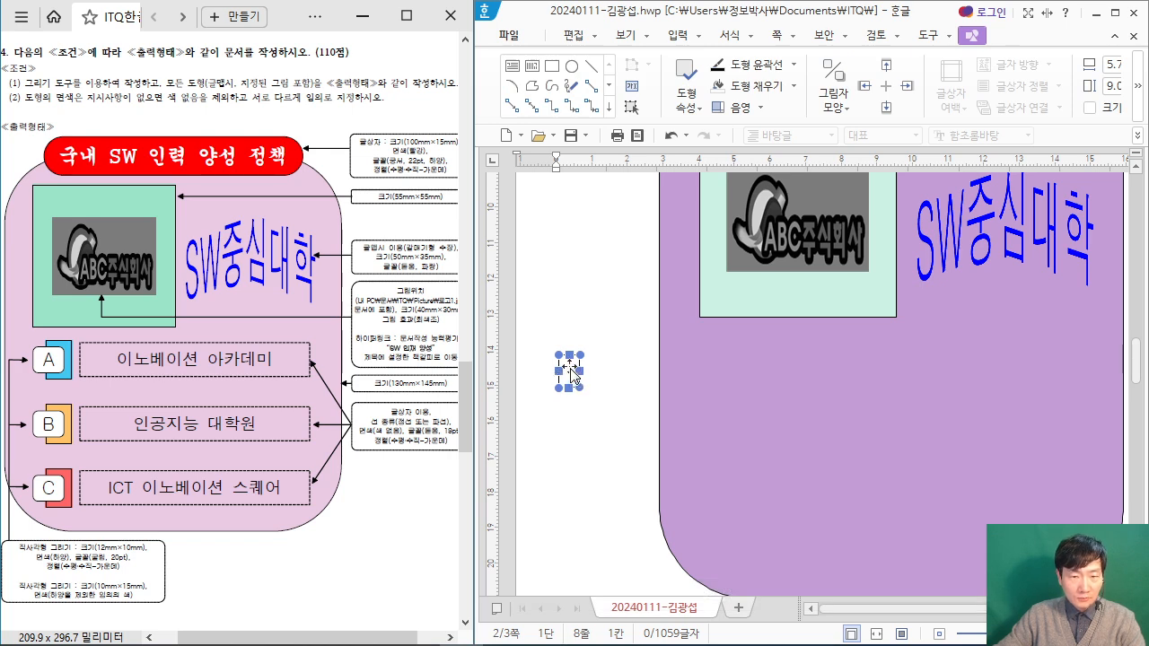
# Step: Open the small rectangle's properties and set its width to 10 mm and its height to 15 mm
pyautogui.click(680, 106)
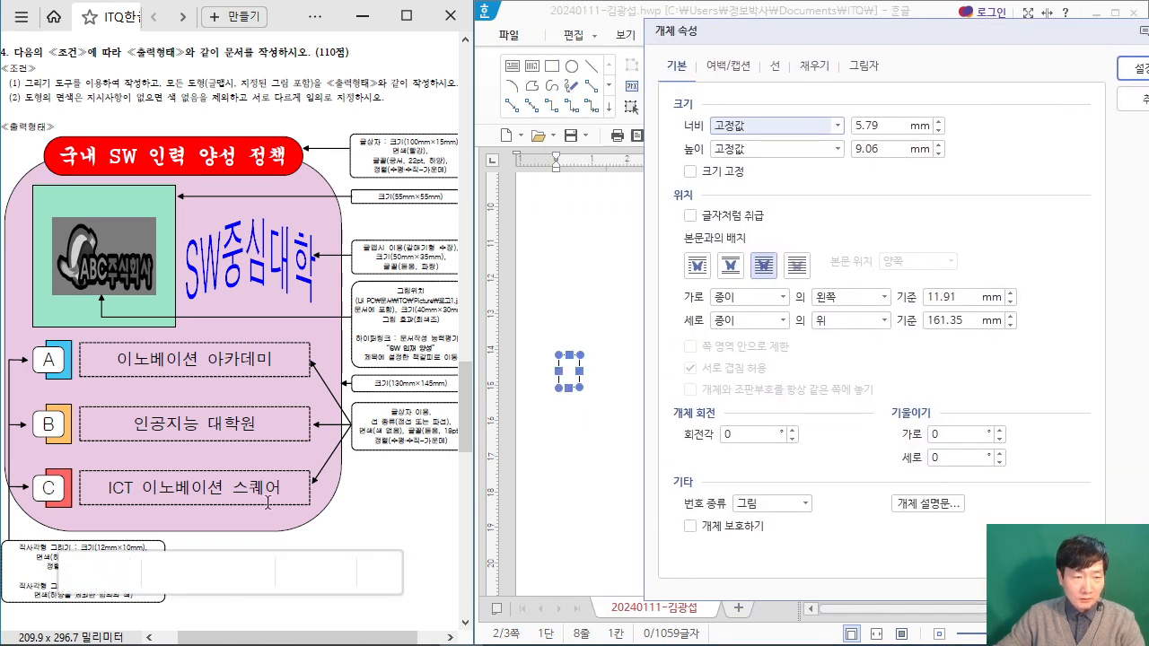
pyautogui.scroll(5, 358, 521)
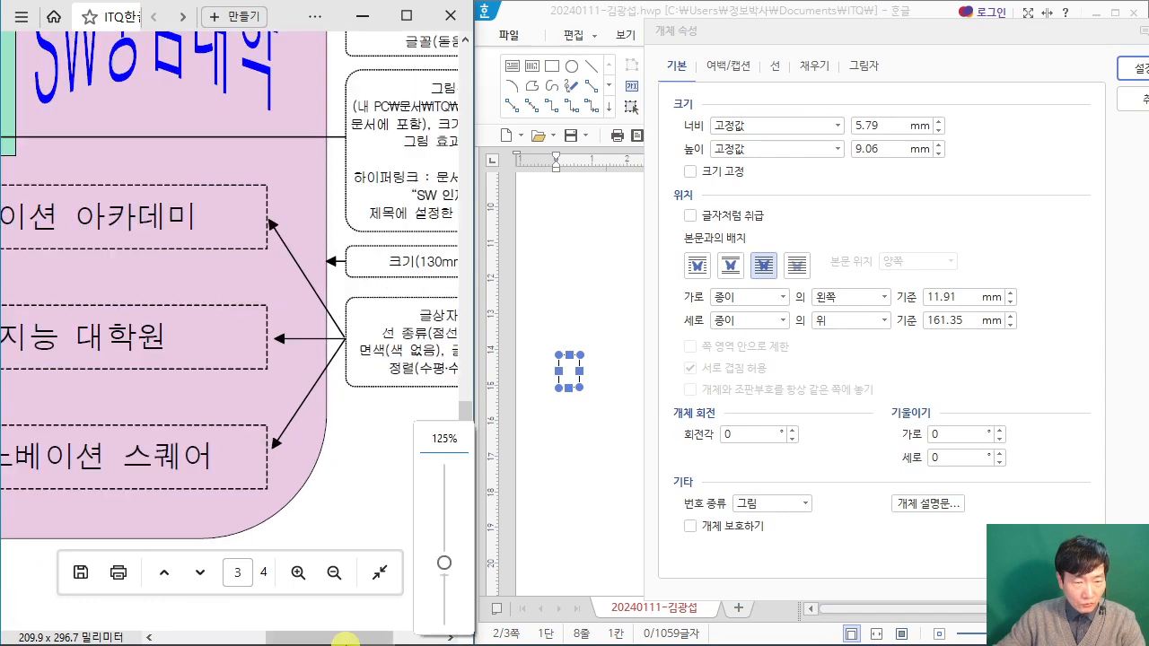
pyautogui.moveTo(361, 610)
pyautogui.hscroll(-5, 271, 473)
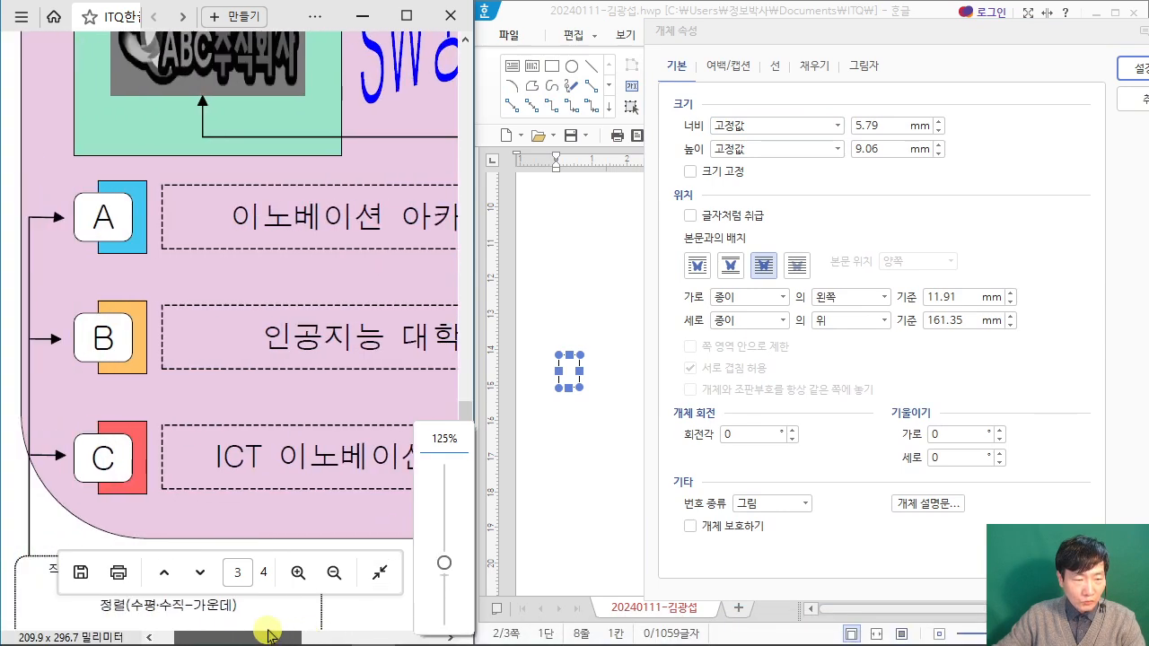
pyautogui.scroll(-3, 271, 473)
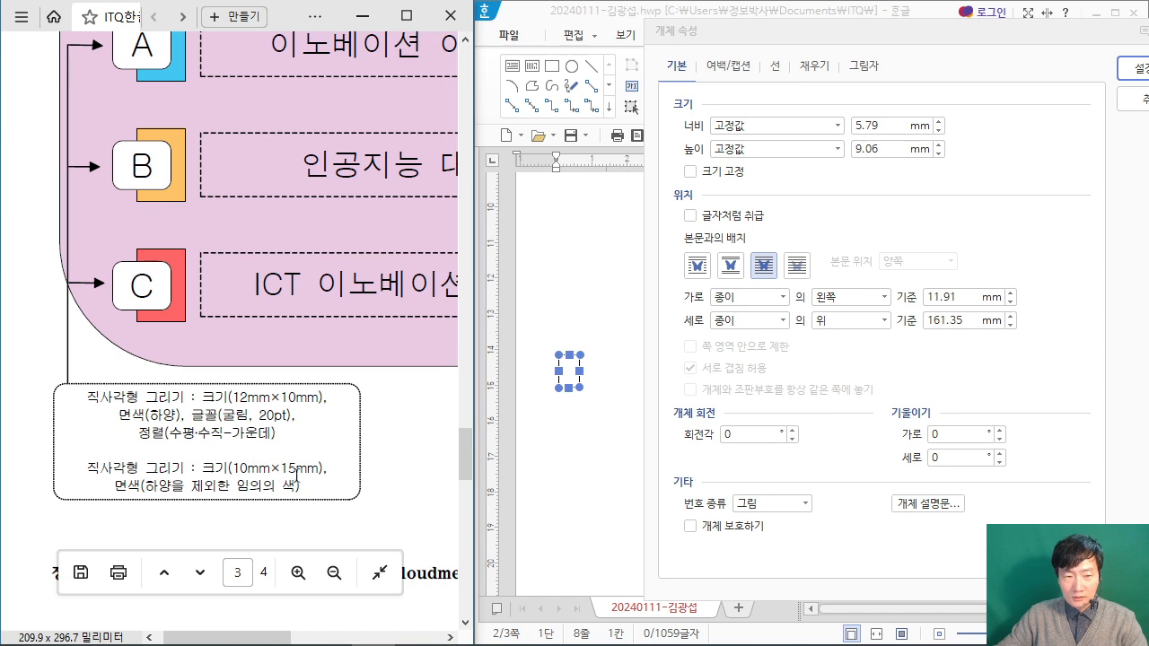
pyautogui.click(777, 127)
pyautogui.write('10')
pyautogui.press('Tab')
pyautogui.press('Tab')
pyautogui.write('1')
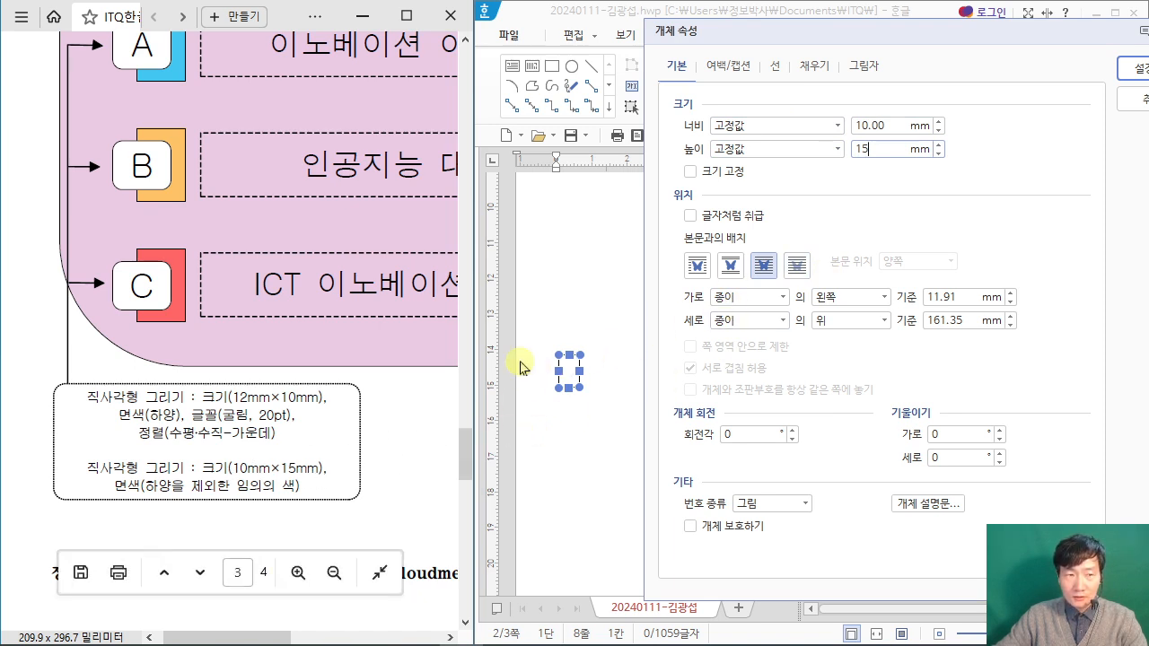
# Step: Give the small rectangle a light blue solid fill and apply its properties
pyautogui.click(815, 66)
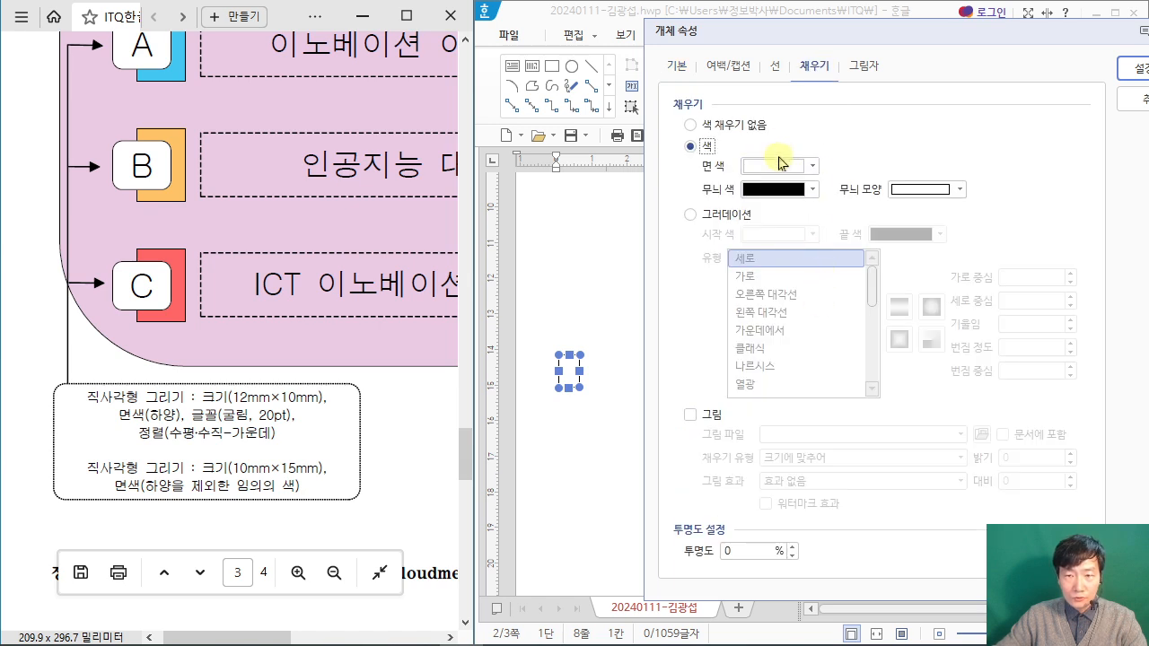
pyautogui.click(779, 164)
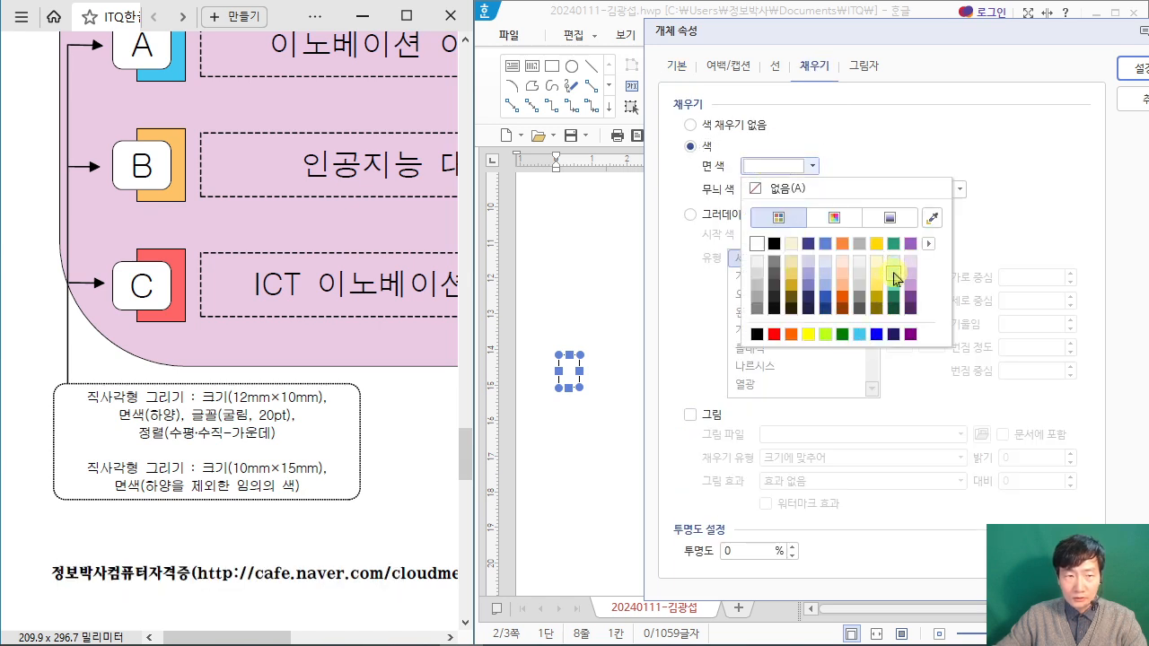
pyautogui.click(823, 271)
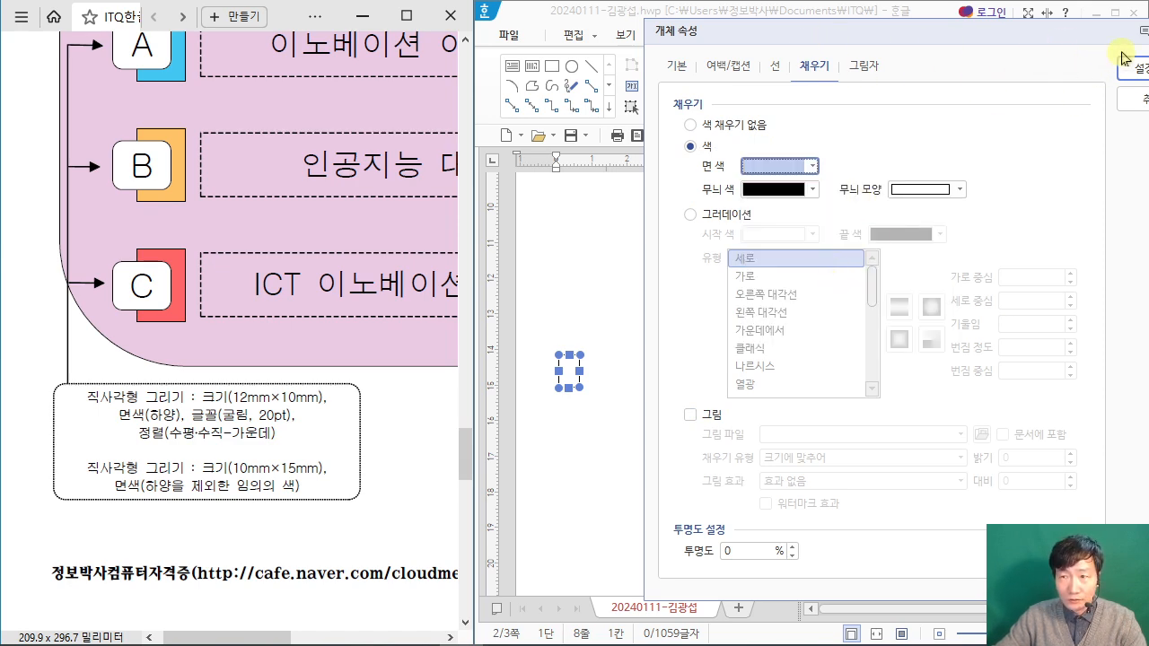
pyautogui.click(1129, 68)
# Step: Move the light blue rectangle into the purple shape, just below the light green square, and deselect it
pyautogui.scroll(3, 324, 277)
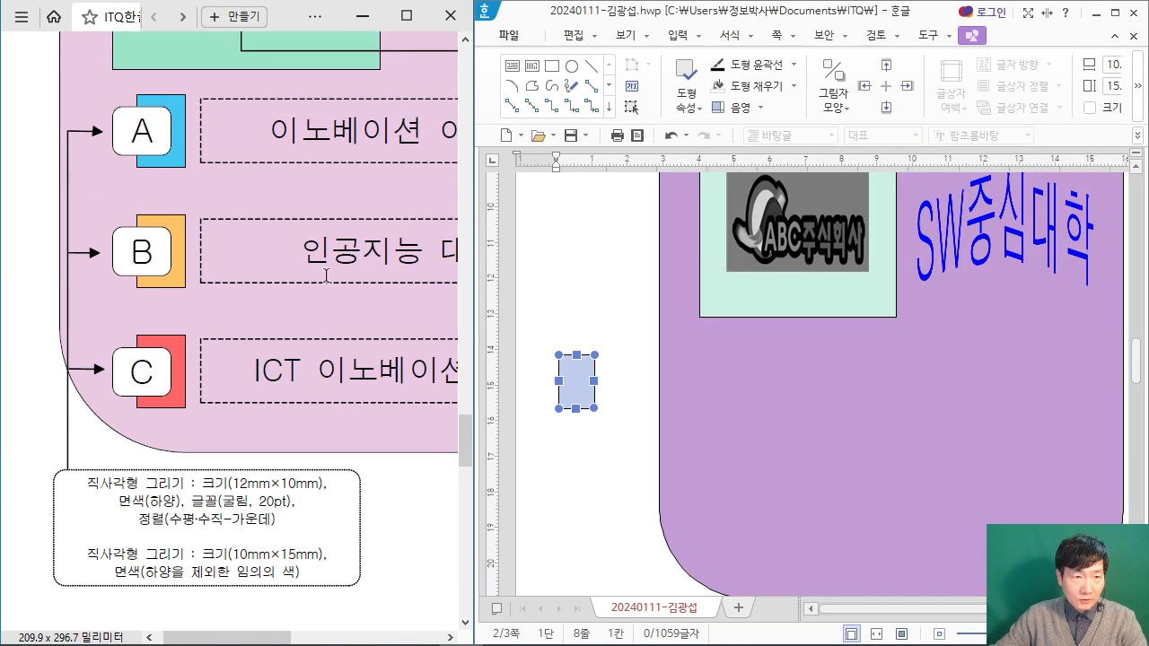
pyautogui.moveTo(585, 384); pyautogui.dragTo(749, 366)
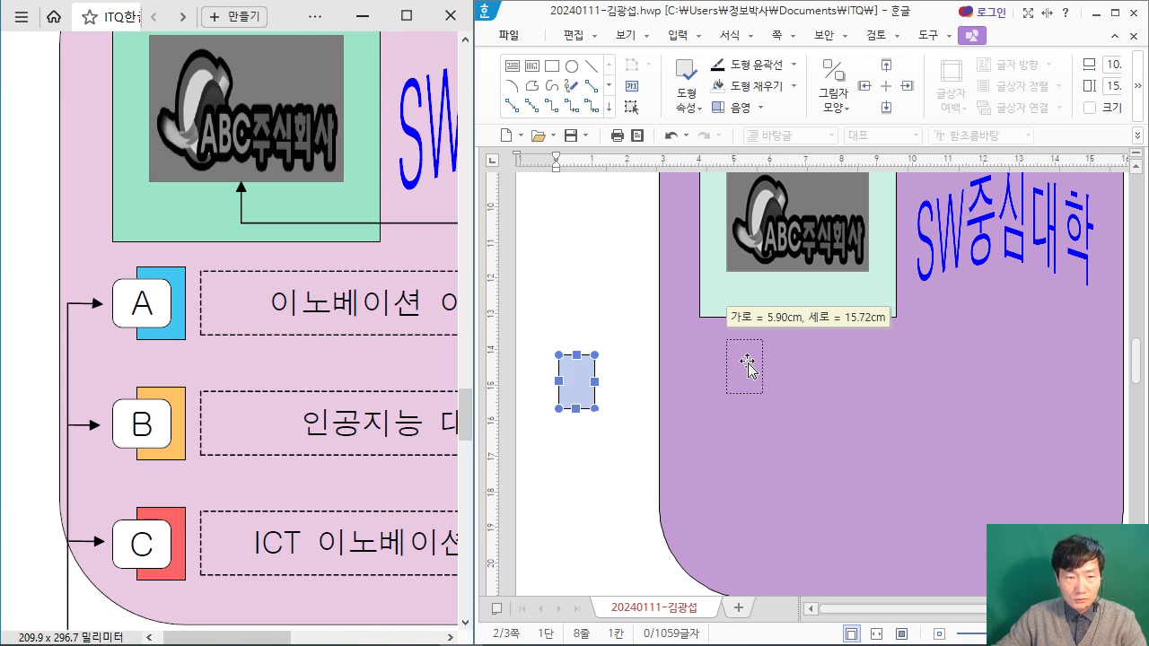
pyautogui.moveTo(748, 366); pyautogui.dragTo(747, 366)
pyautogui.click(564, 371)
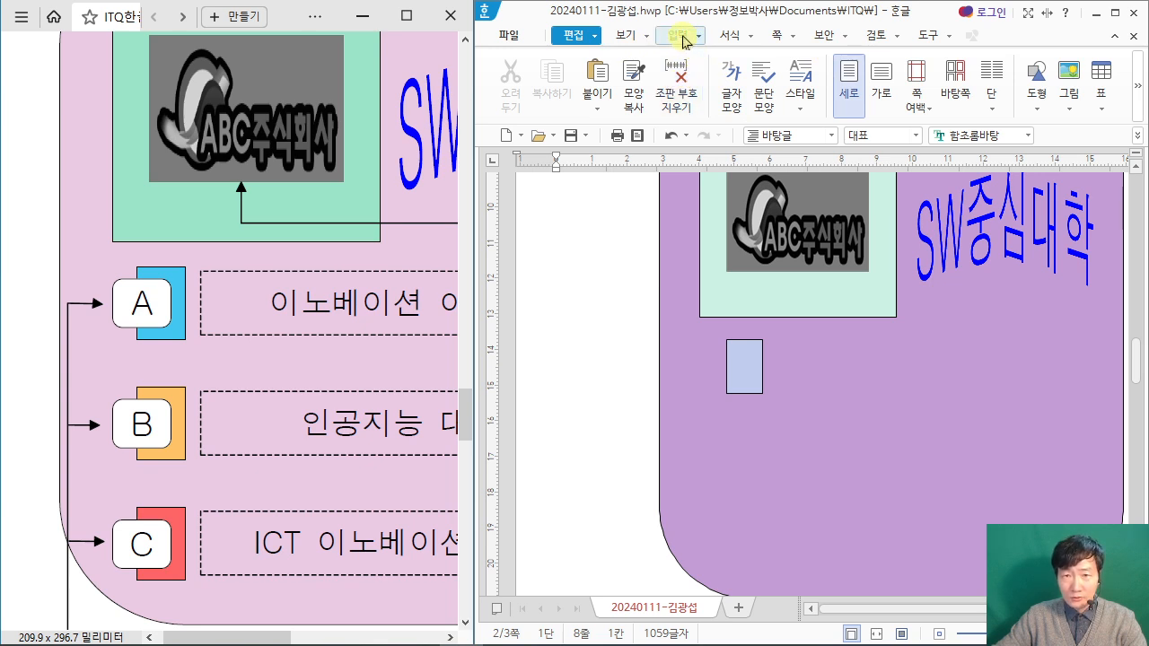
# Step: Draw a horizontal text box about 15 mm by 11 mm in the margin left of the purple shape and enter A in it
pyautogui.click(682, 41)
pyautogui.click(591, 38)
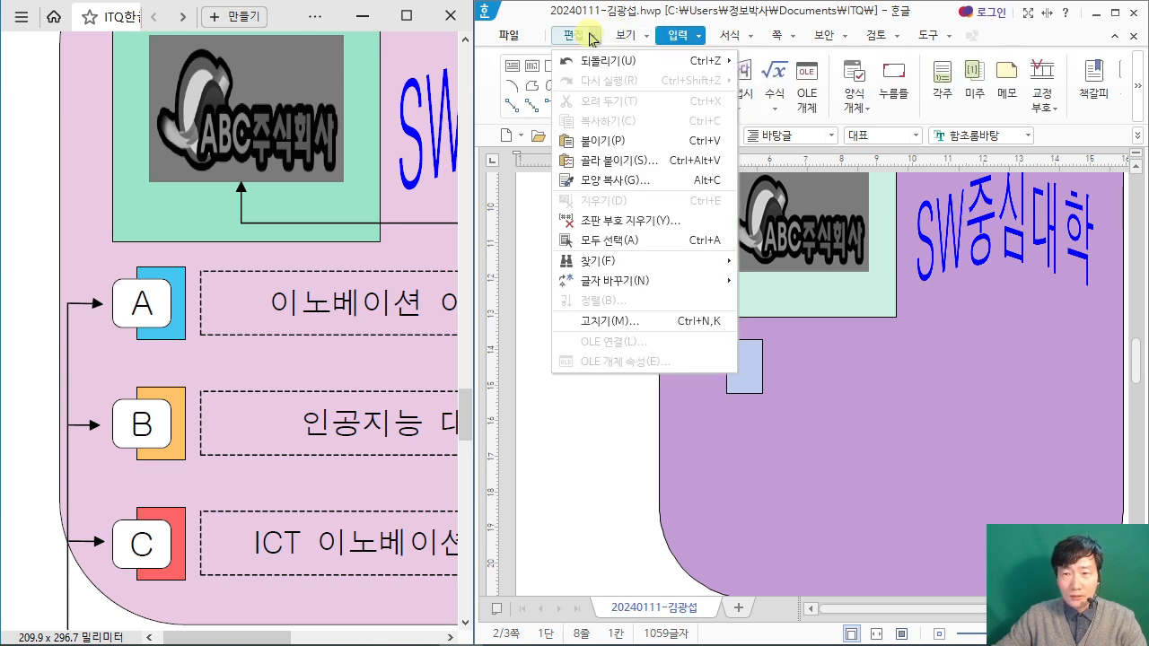
pyautogui.click(575, 36)
pyautogui.click(1036, 92)
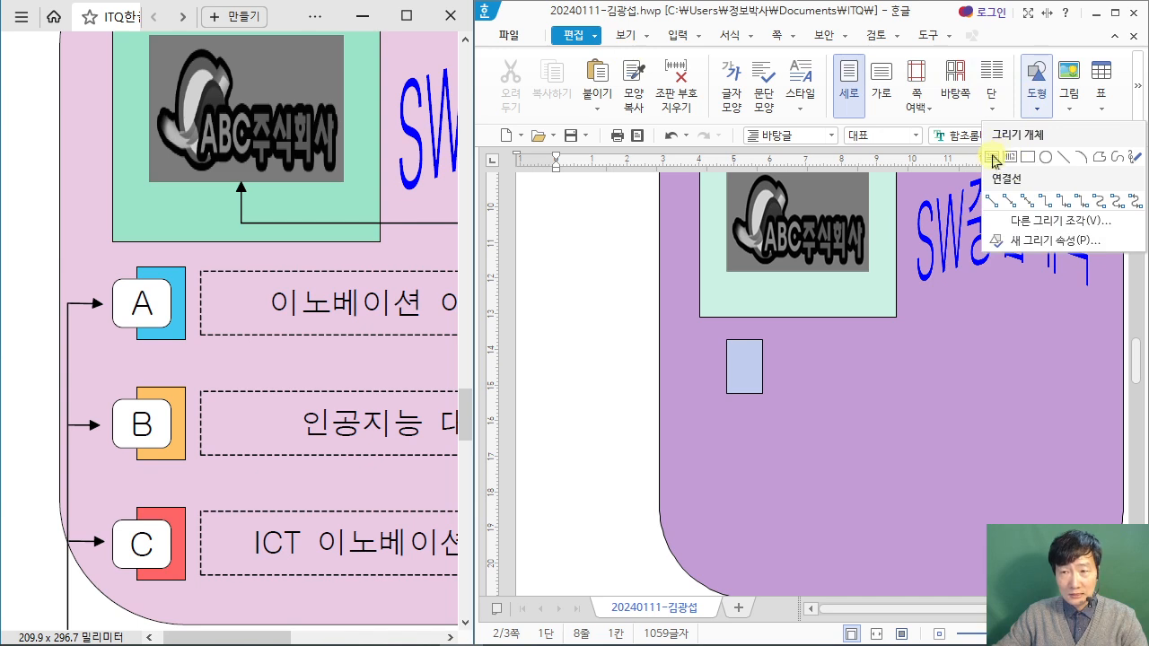
pyautogui.click(1032, 101)
pyautogui.click(1035, 101)
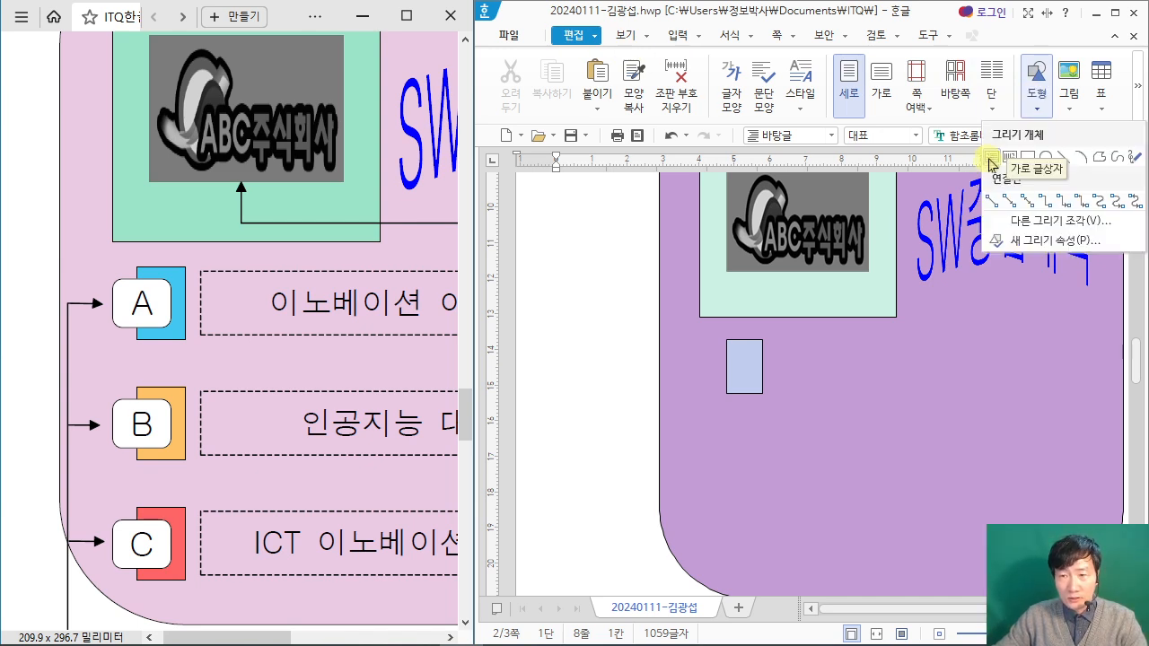
pyautogui.click(992, 162)
pyautogui.moveTo(570, 340); pyautogui.dragTo(626, 381)
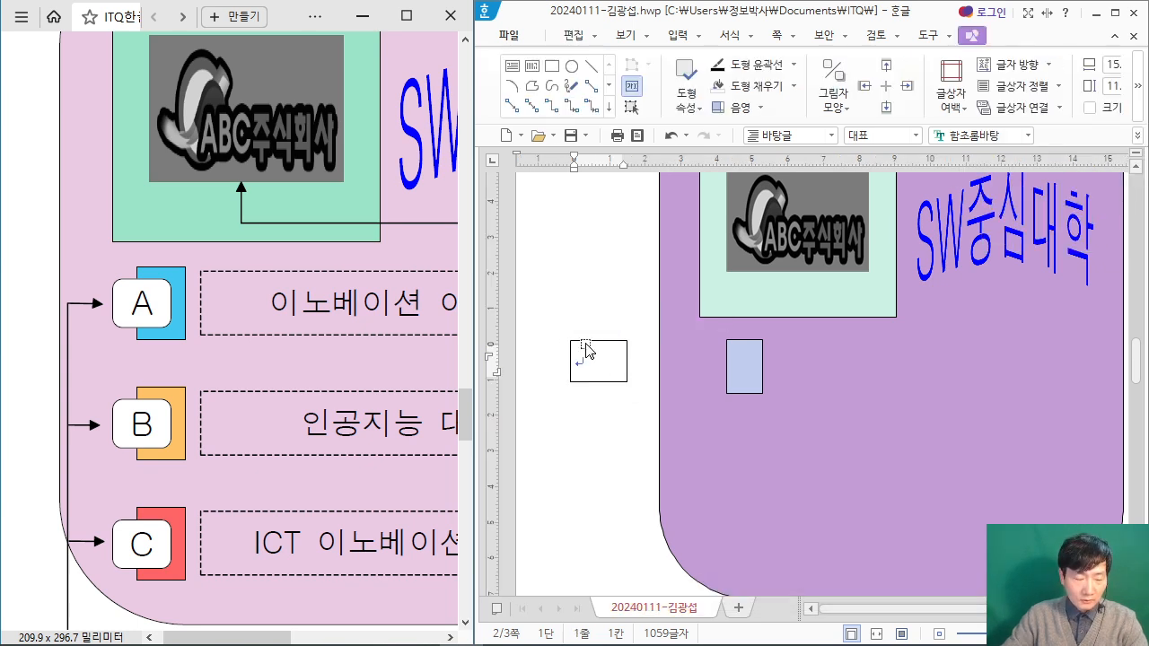
pyautogui.write('a')
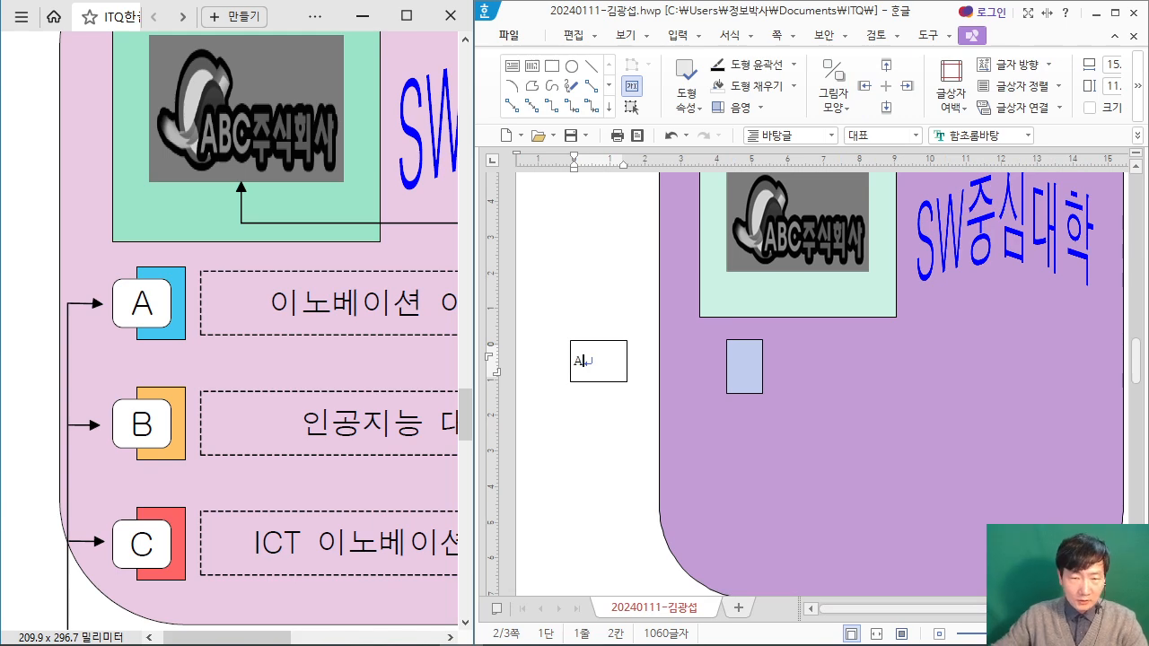
# Step: Set the A text box to 12 mm wide and 10 mm high in its object properties
pyautogui.click(600, 340)
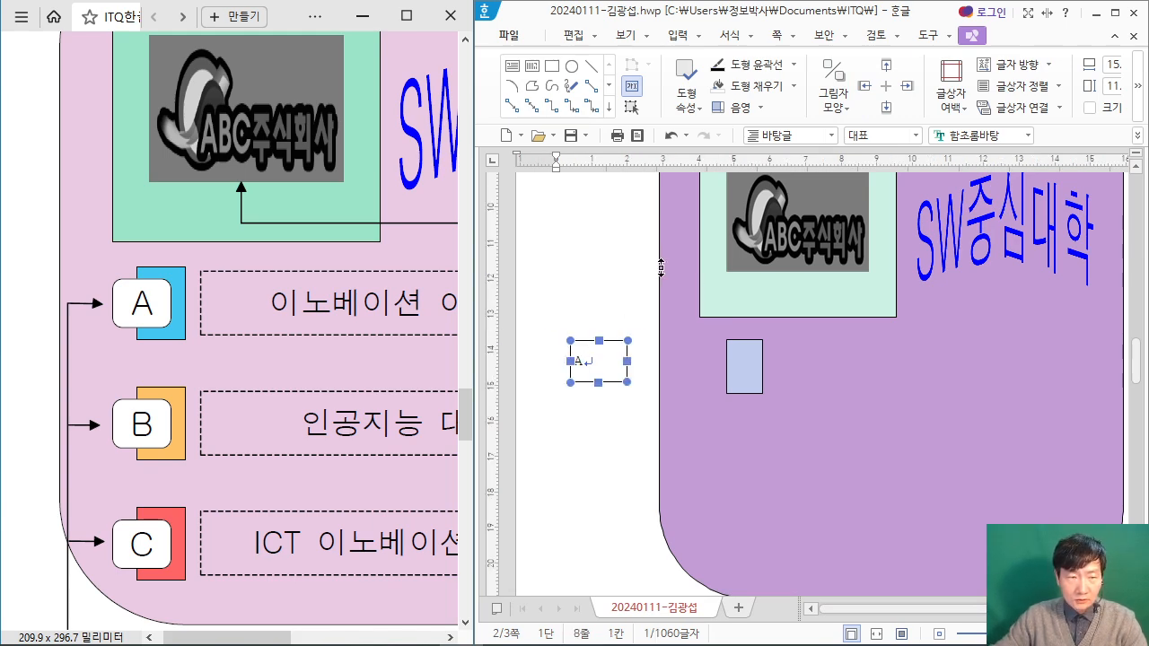
pyautogui.press('p')
pyautogui.scroll(-2, 226, 458)
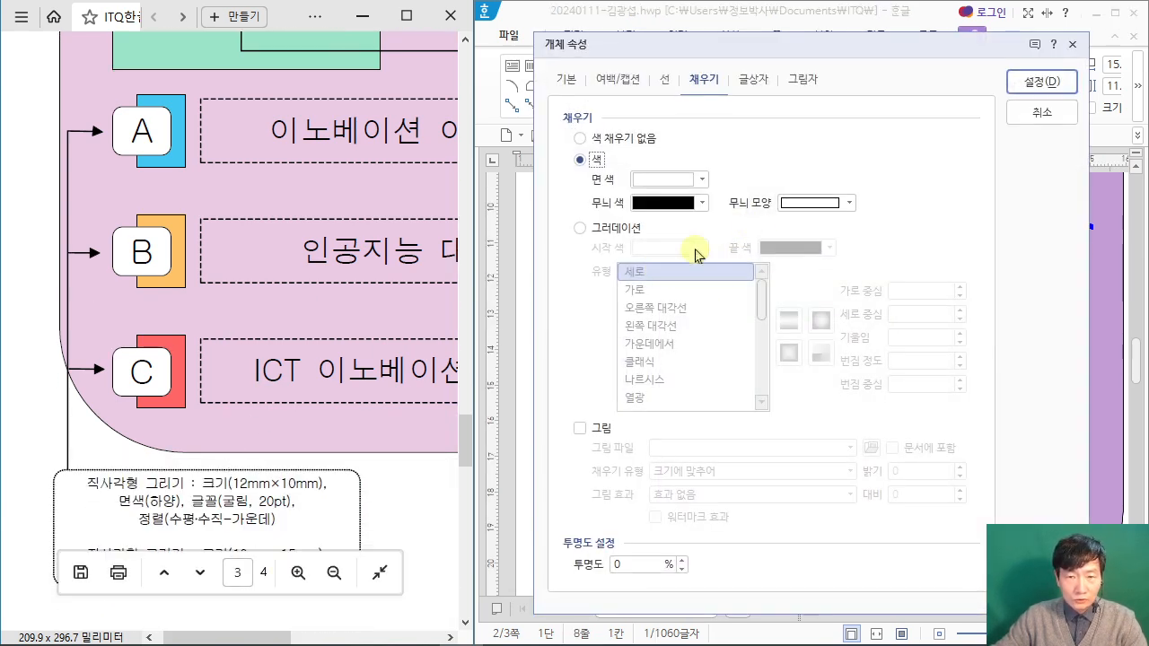
pyautogui.click(565, 79)
pyautogui.press('Tab')
pyautogui.press('Tab')
pyautogui.write('12')
pyautogui.press('Tab')
pyautogui.write('10')
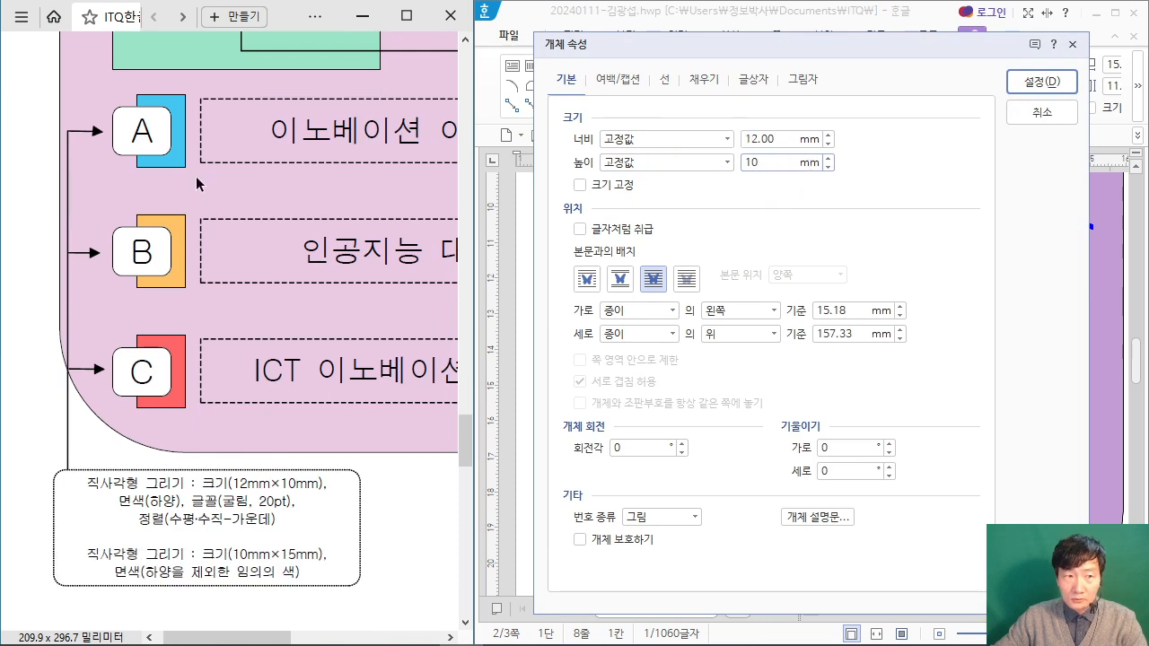
# Step: Give the A text box rounded corners (둥근 모양) and apply its properties
pyautogui.click(665, 79)
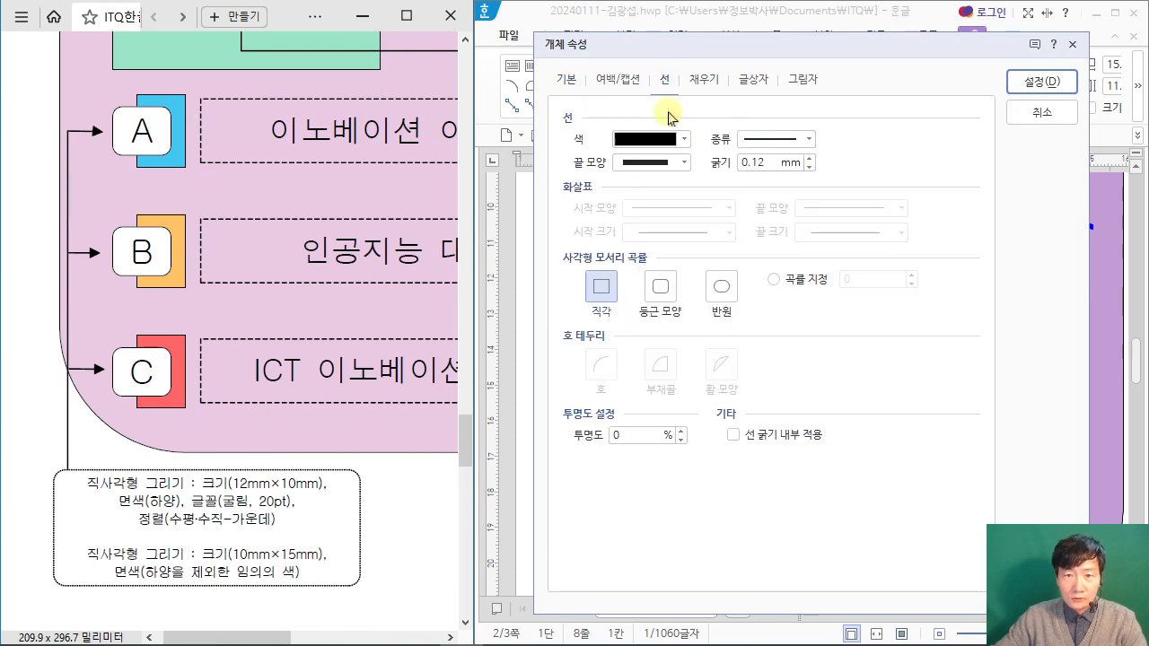
pyautogui.click(660, 286)
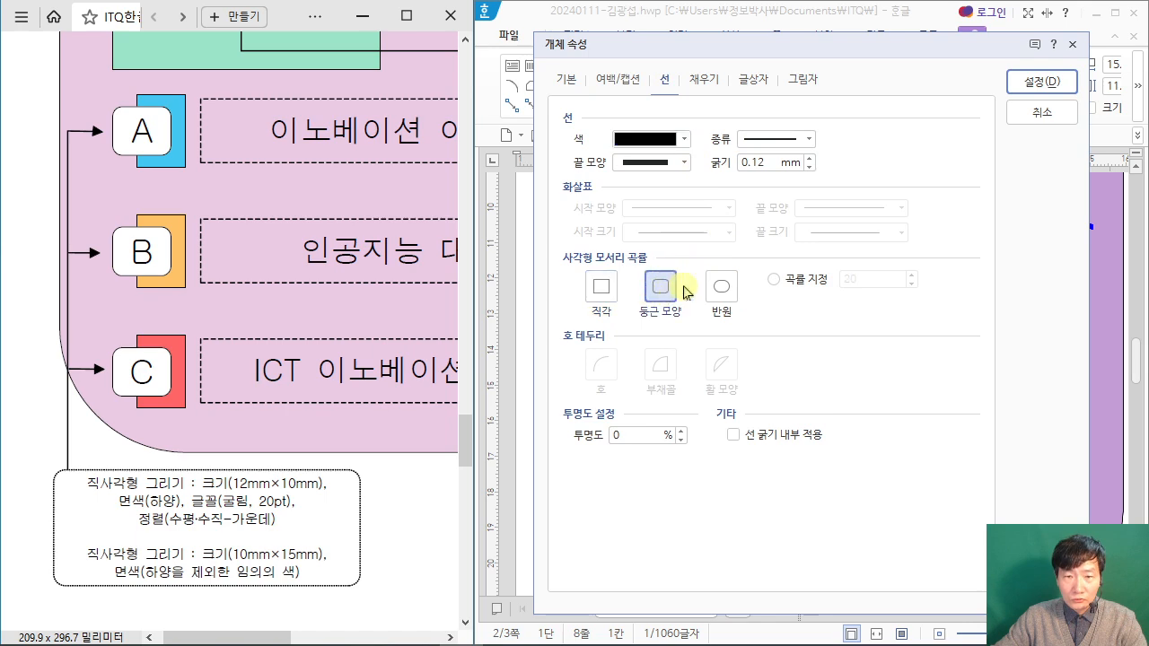
pyautogui.click(1043, 82)
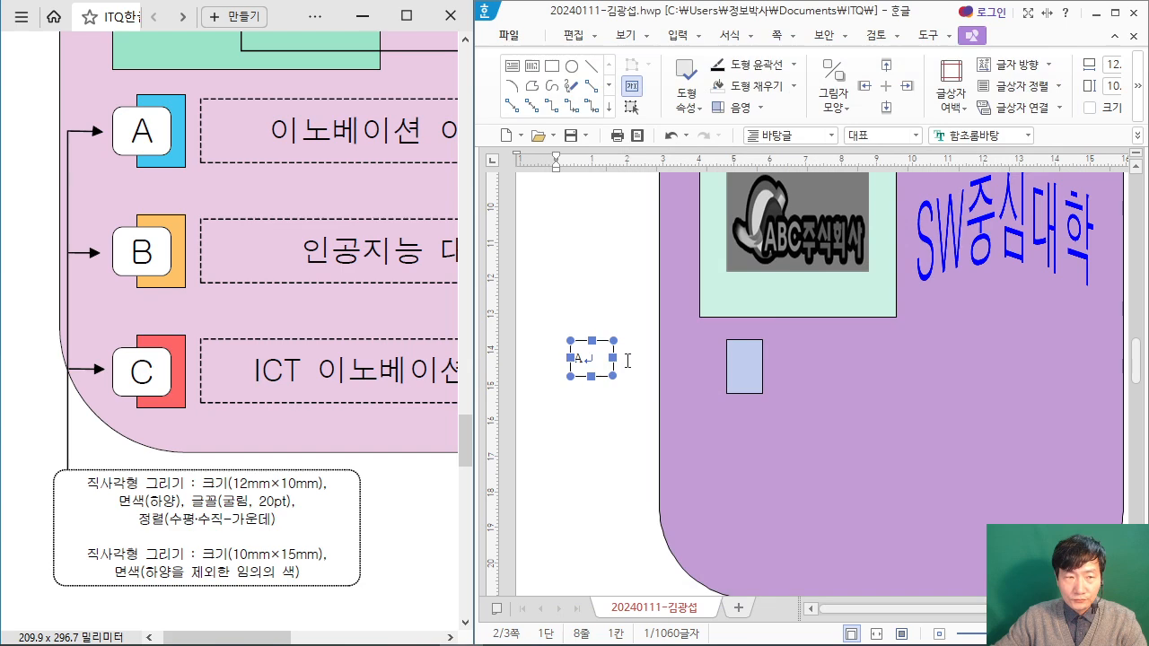
# Step: Select the letter A in the text box and set its font to 굴림
pyautogui.click(627, 361)
pyautogui.scroll(-3, 623, 380)
pyautogui.moveTo(599, 407); pyautogui.dragTo(574, 412)
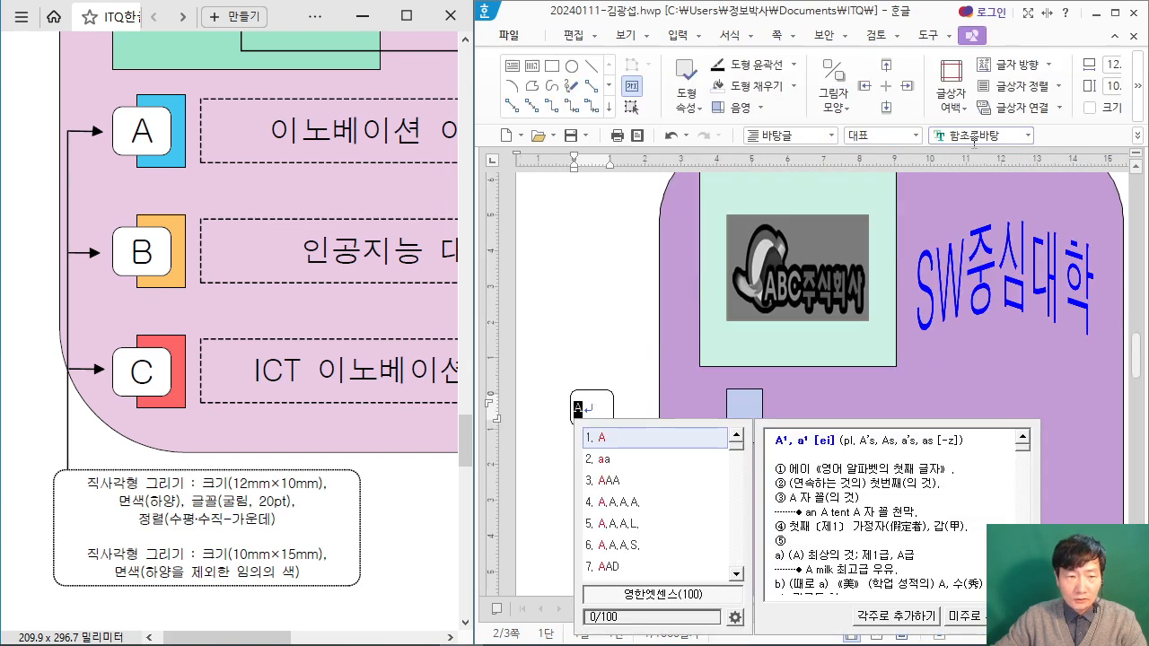
pyautogui.click(974, 135)
pyautogui.write('RNFF')
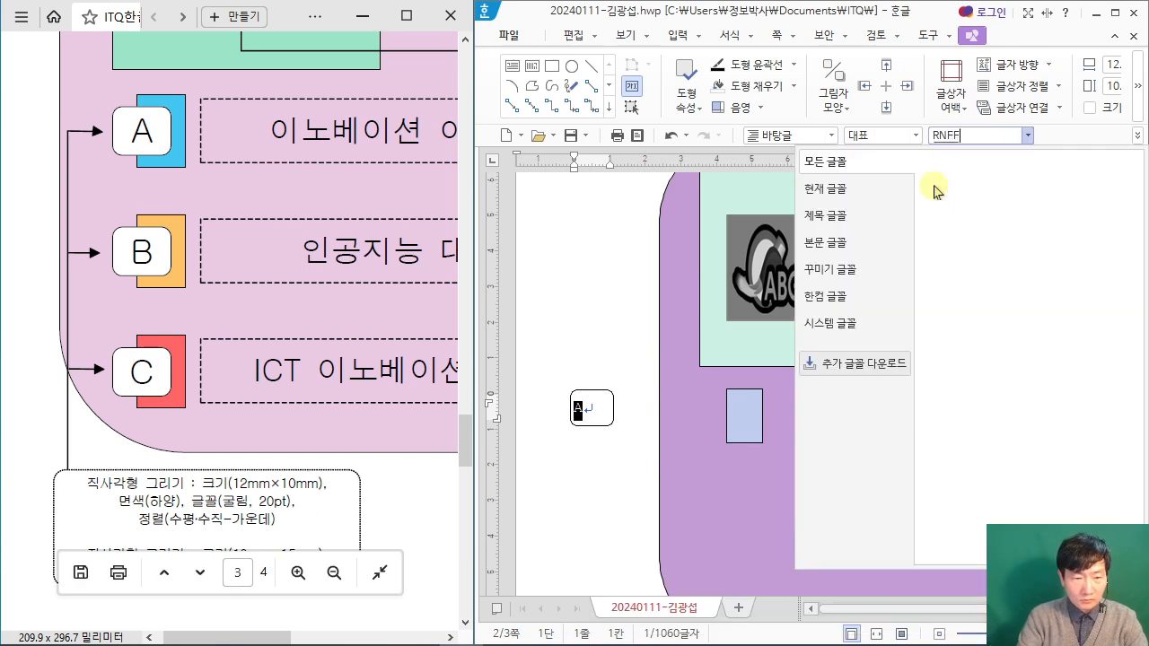
pyautogui.press('BackSpace')
pyautogui.press('BackSpace')
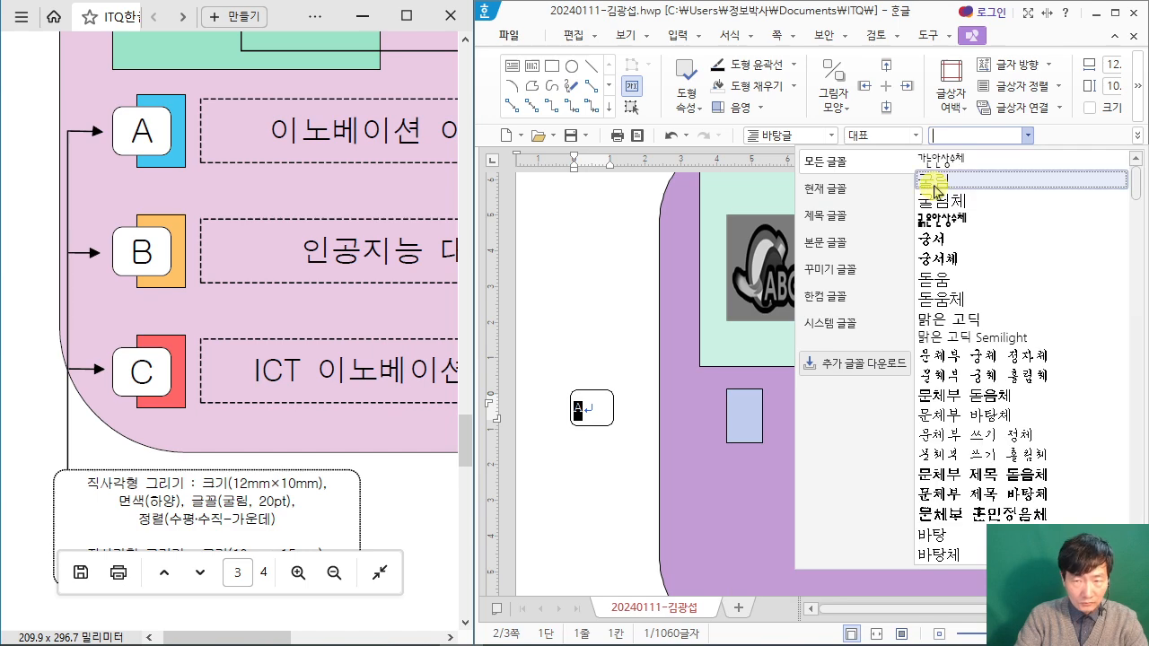
pyautogui.click(934, 181)
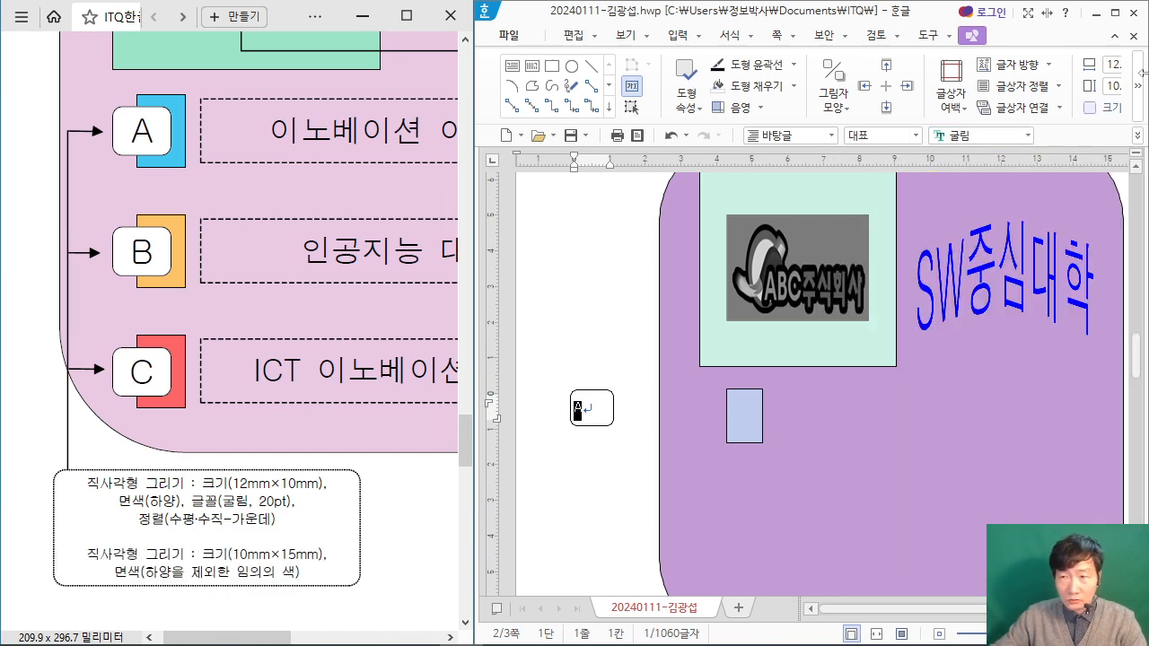
# Step: Set the letter A to 20 pt and centre it horizontally in the text box
pyautogui.click(1118, 12)
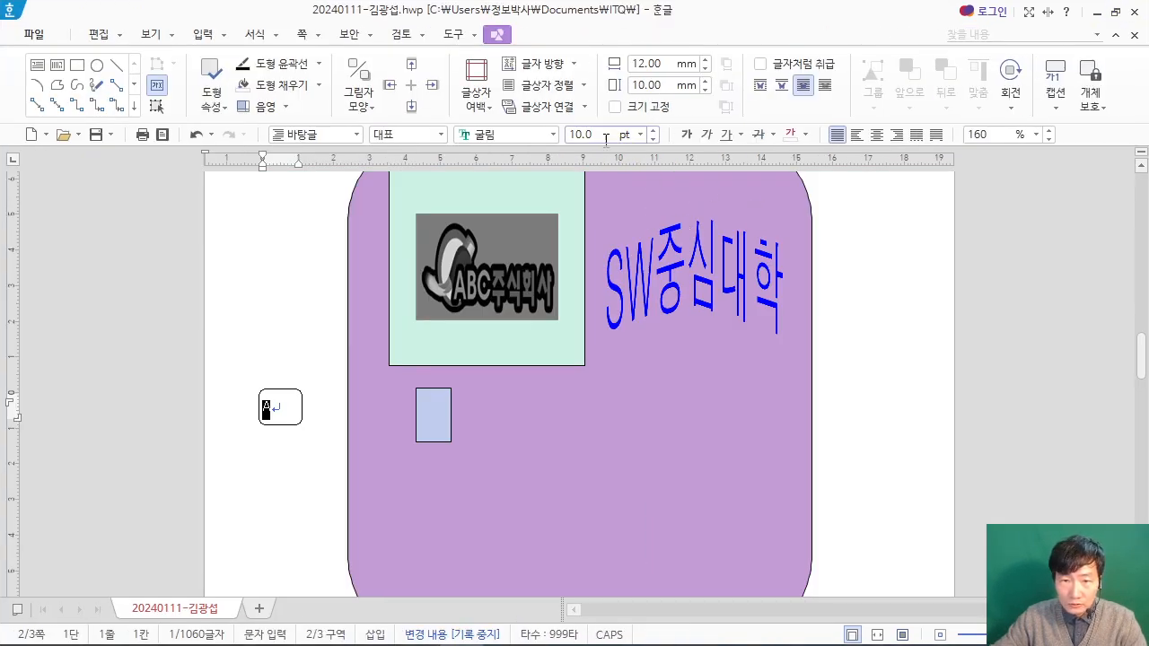
pyautogui.press('Return')
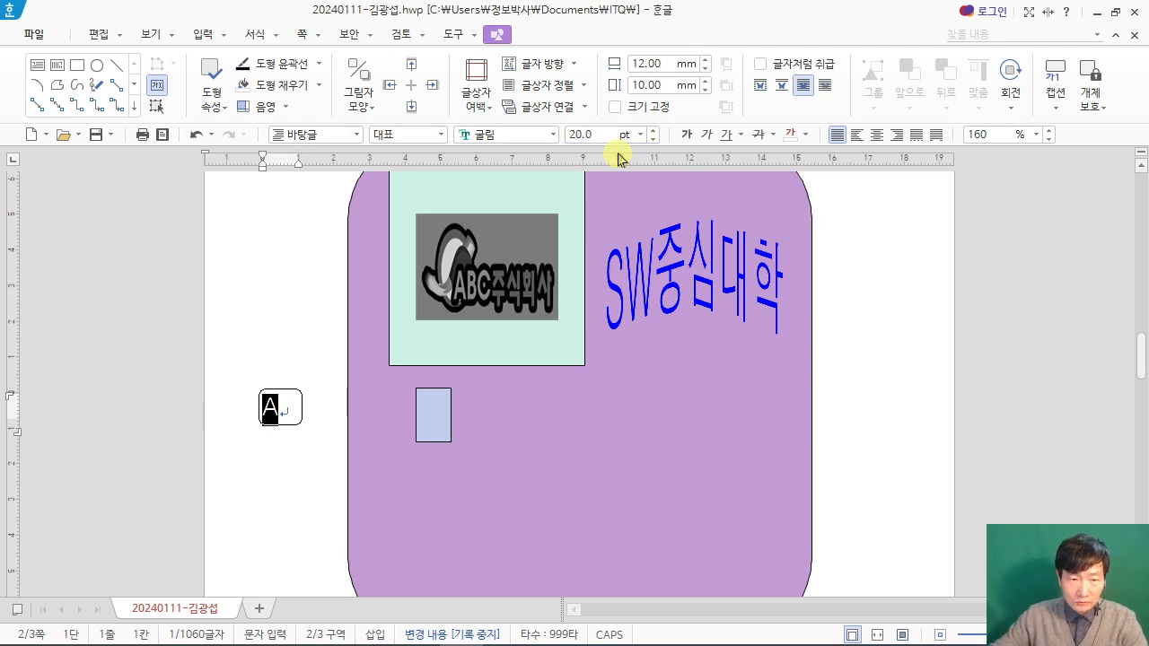
pyautogui.click(877, 134)
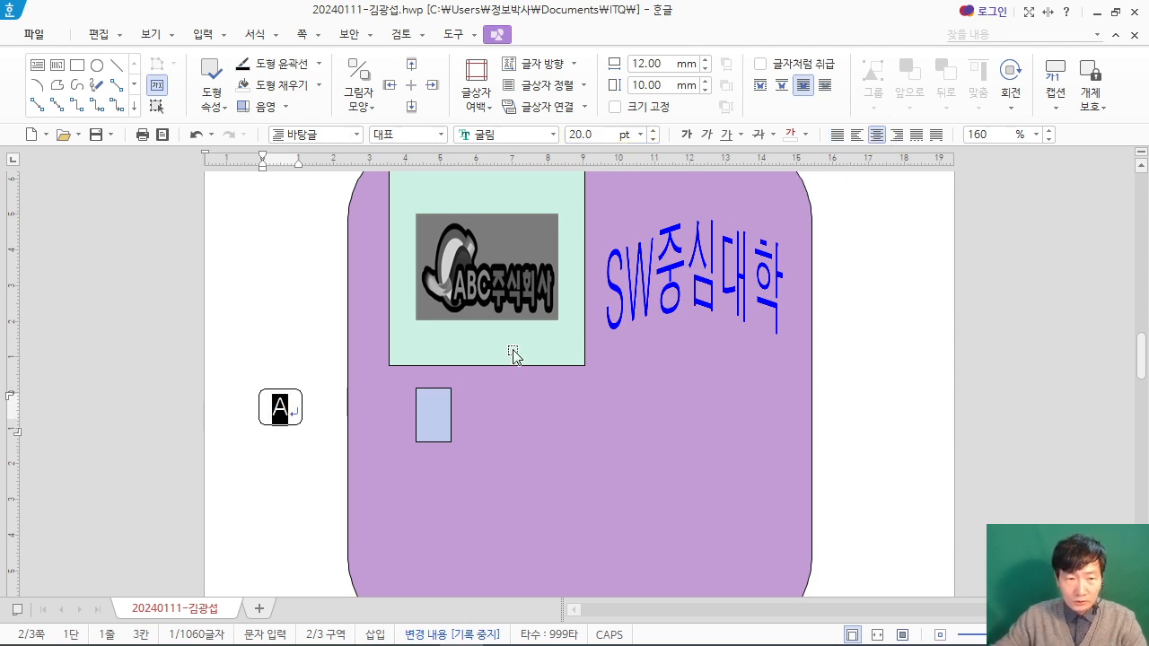
# Step: Place the A text box over the pale blue rectangle so it overlaps its left half and sticks out on the left
pyautogui.doubleClick(697, 18)
pyautogui.moveTo(603, 427); pyautogui.dragTo(742, 434)
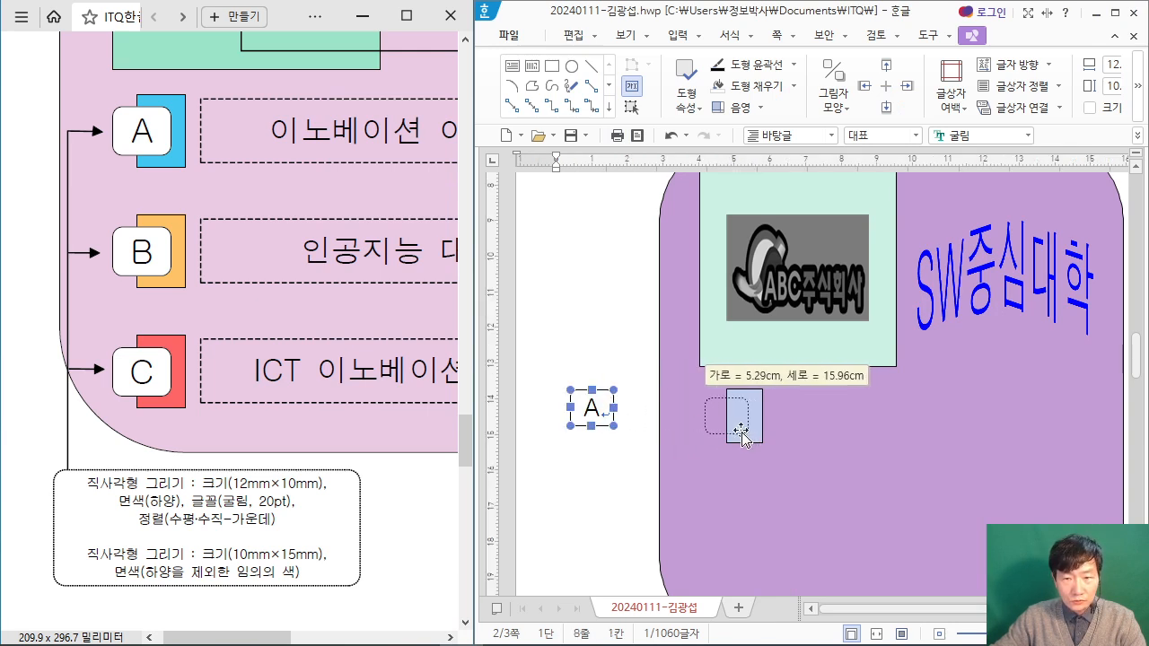
pyautogui.moveTo(742, 434); pyautogui.dragTo(746, 433)
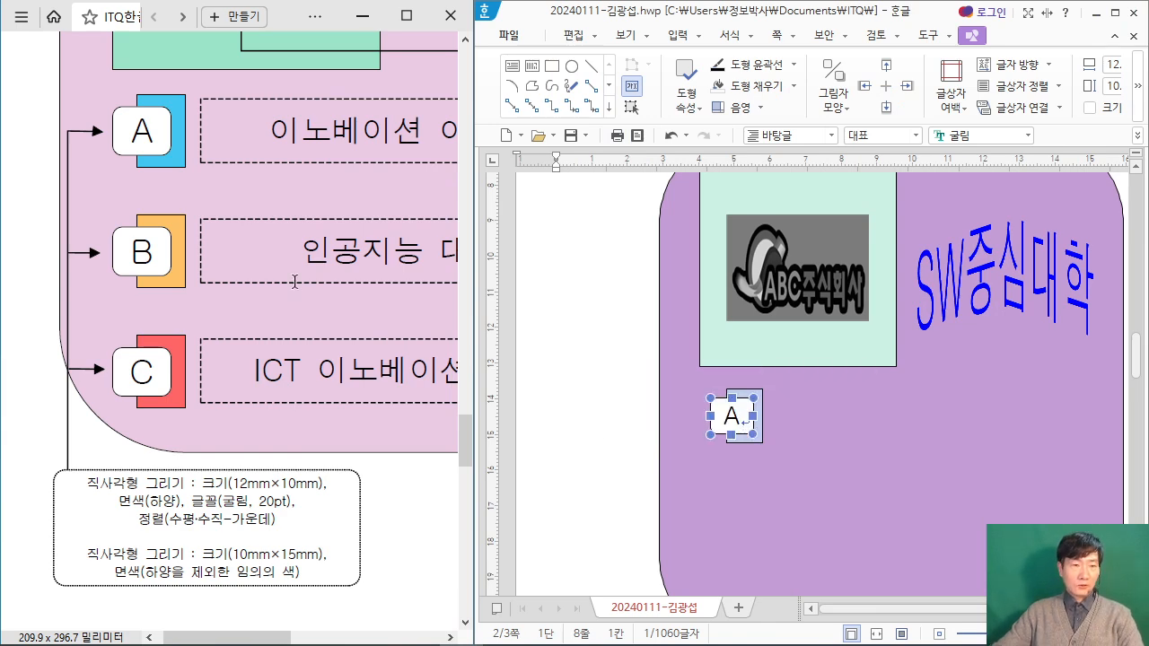
# Step: Draw a horizontal text box about 88 mm wide and 13 mm high beside the A label and enter 이노베이션 아카데미
pyautogui.scroll(-1, 294, 282)
pyautogui.scroll(-2, 28, 287)
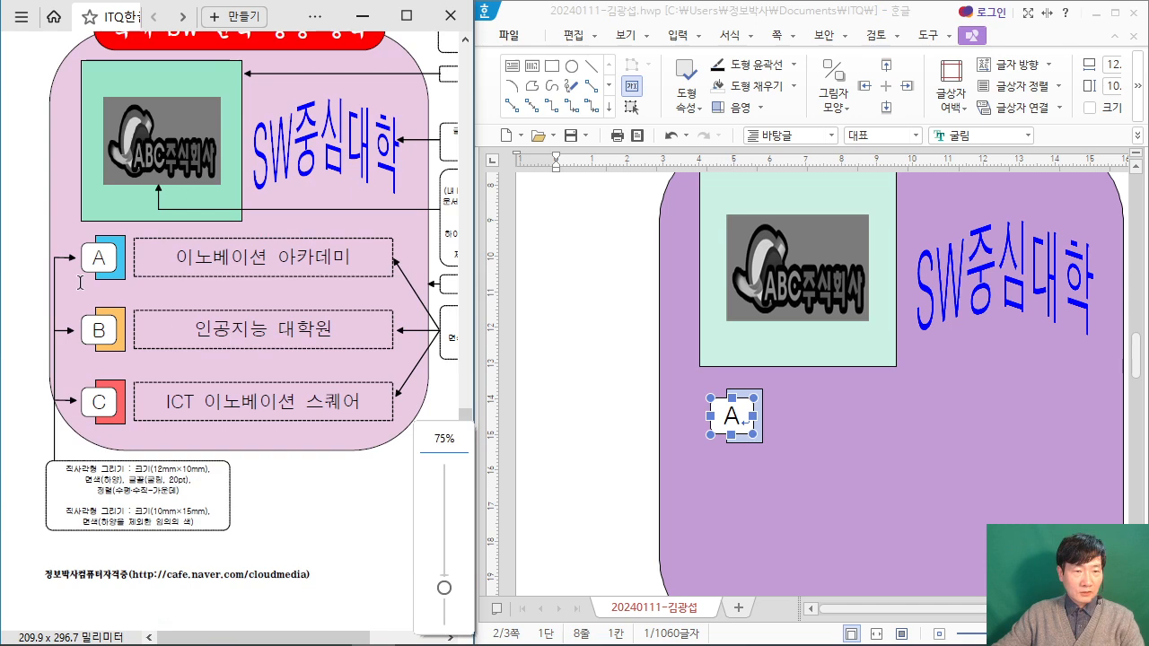
pyautogui.scroll(2, 406, 438)
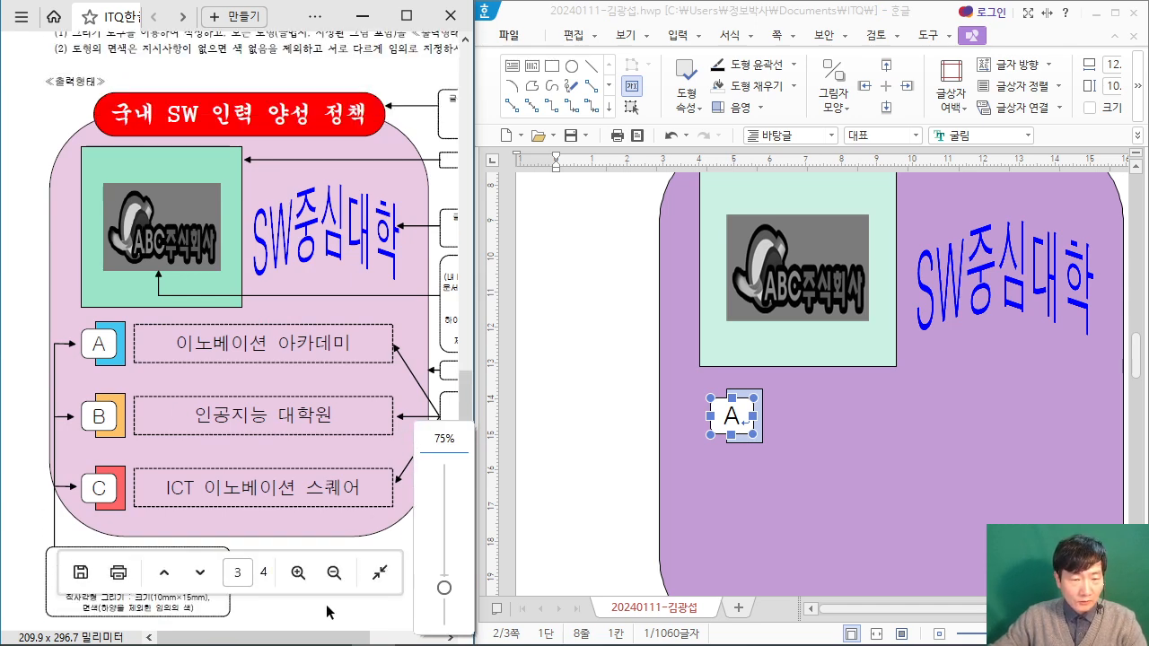
pyautogui.moveTo(320, 636); pyautogui.dragTo(392, 636)
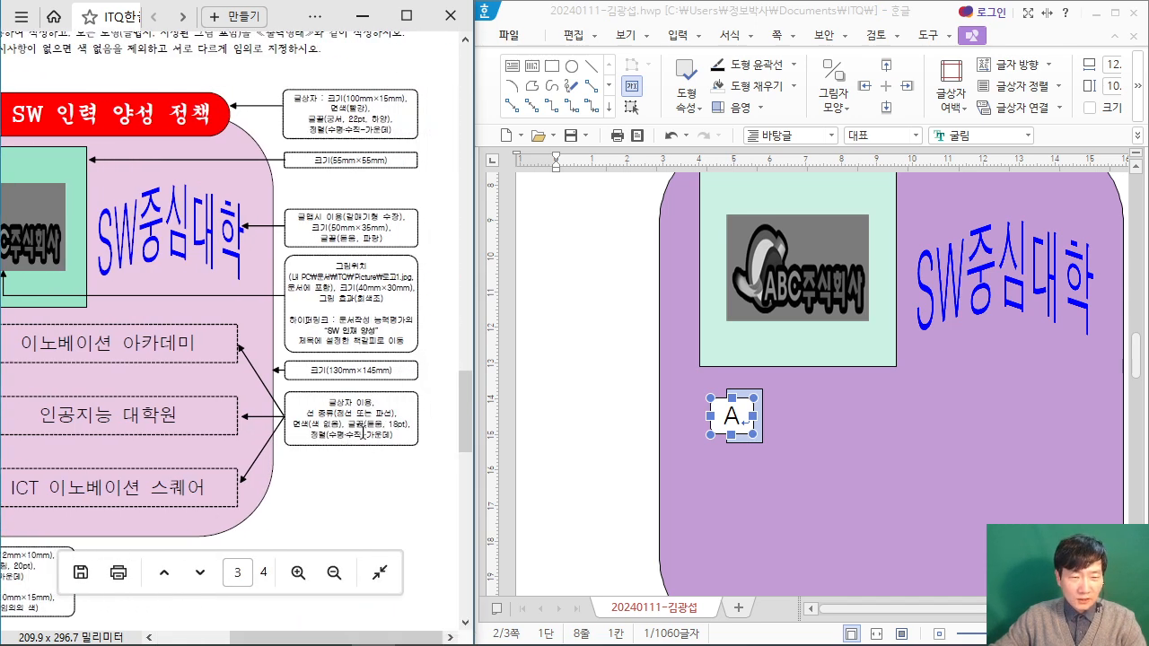
pyautogui.moveTo(341, 636); pyautogui.dragTo(313, 636)
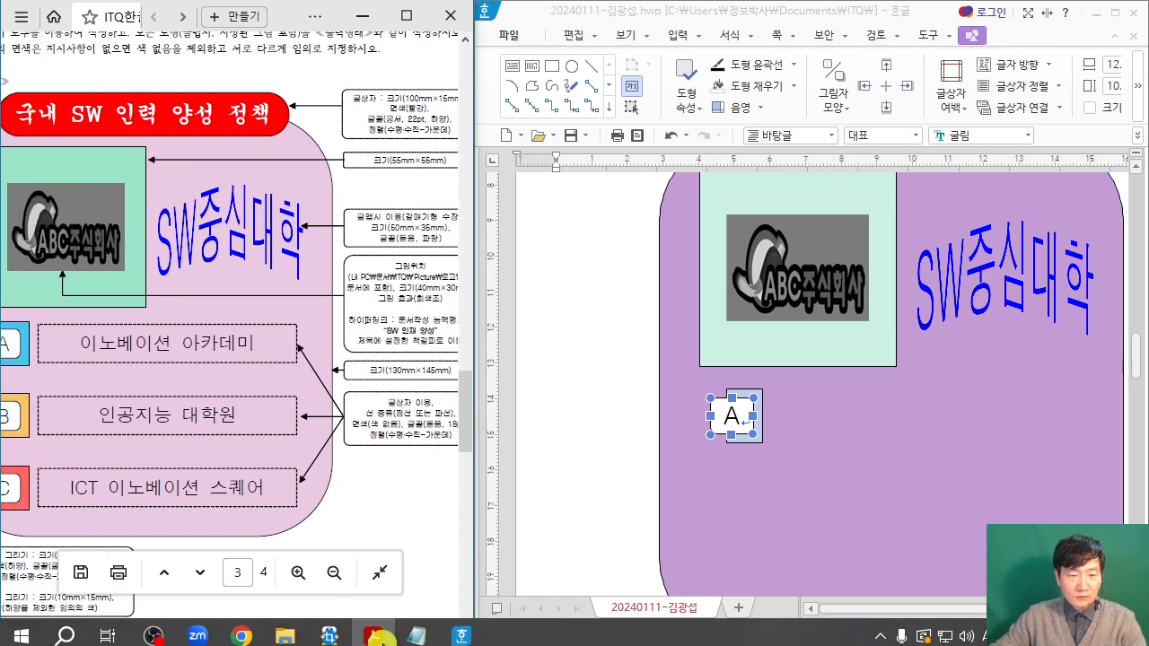
pyautogui.moveTo(388, 636); pyautogui.dragTo(373, 637)
pyautogui.click(581, 37)
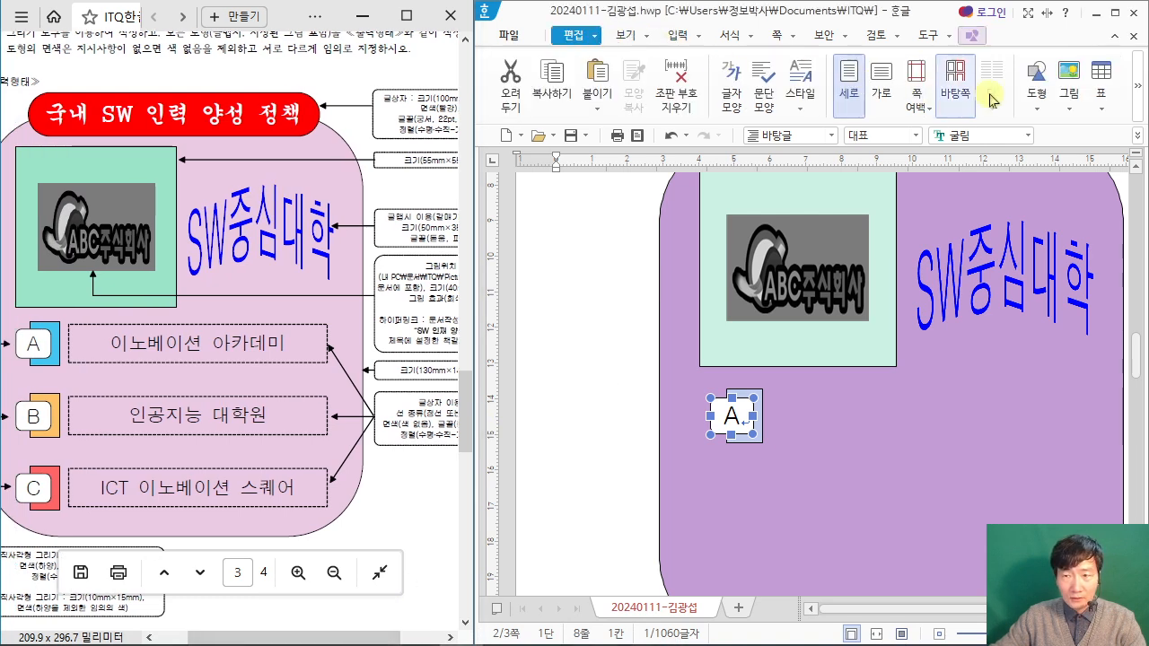
pyautogui.click(1036, 97)
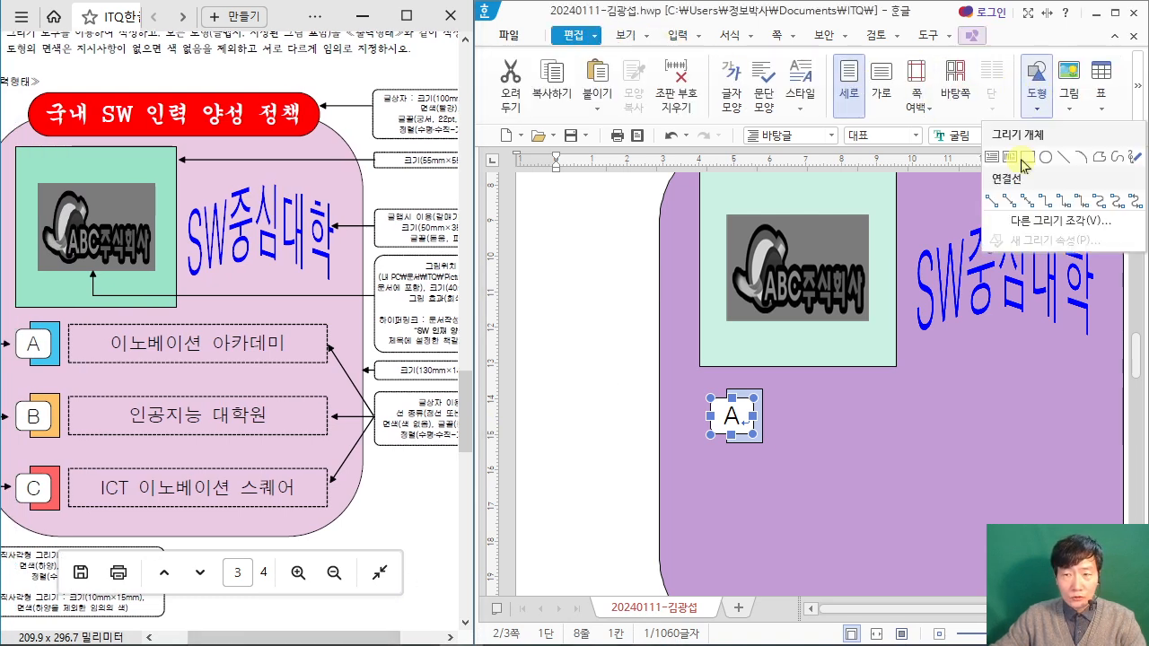
pyautogui.click(993, 159)
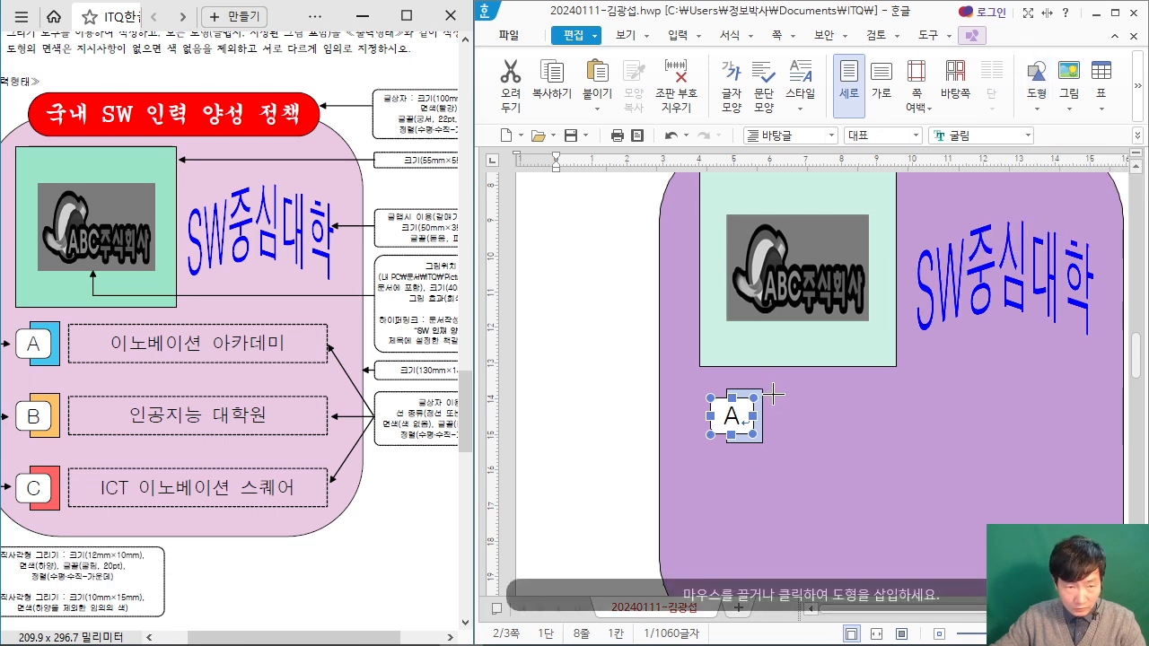
pyautogui.moveTo(770, 392); pyautogui.dragTo(1085, 438)
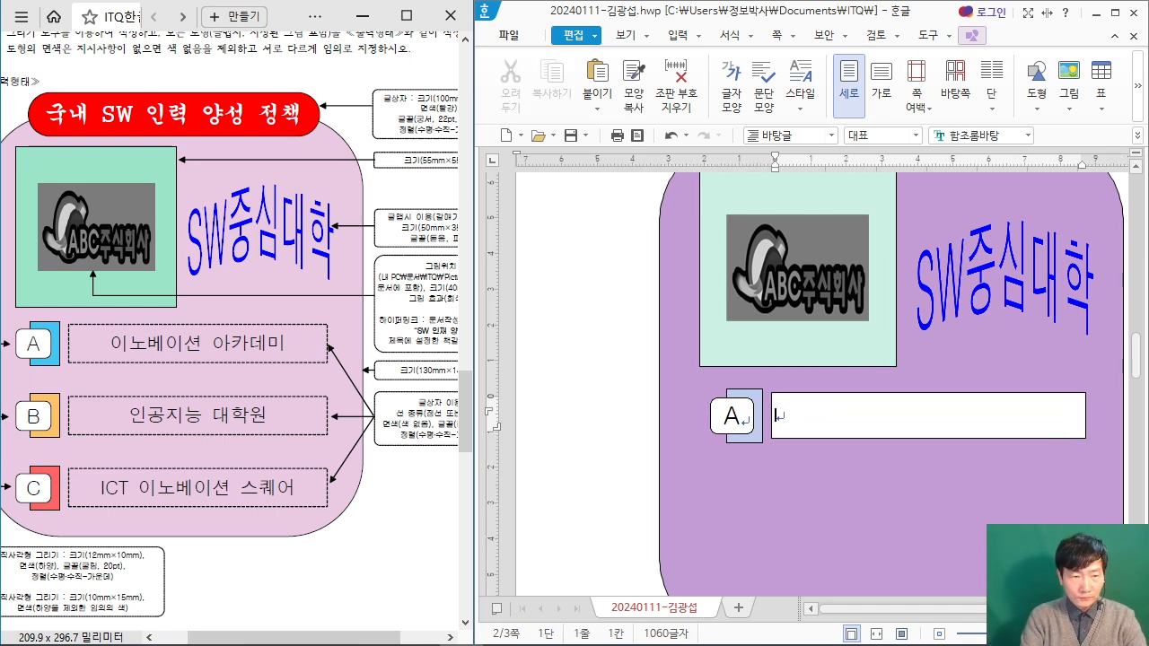
pyautogui.write('이노베이션 아카데미')
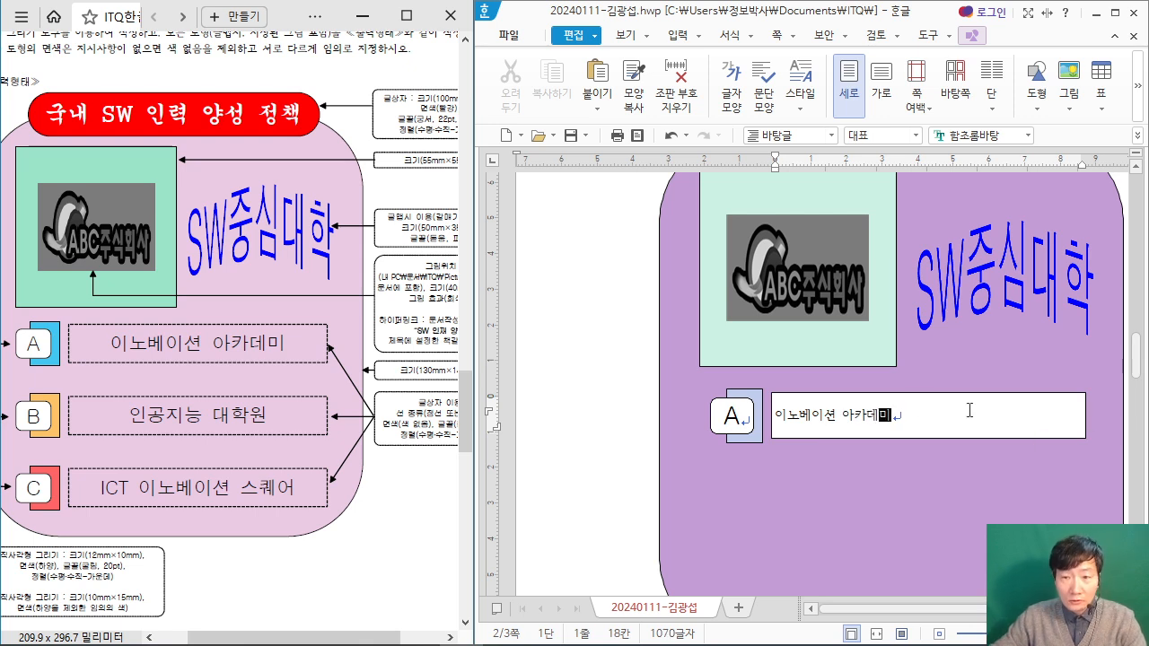
# Step: Set the line type of the 이노베이션 아카데미 text box to 파선 in its object properties
pyautogui.click(911, 395)
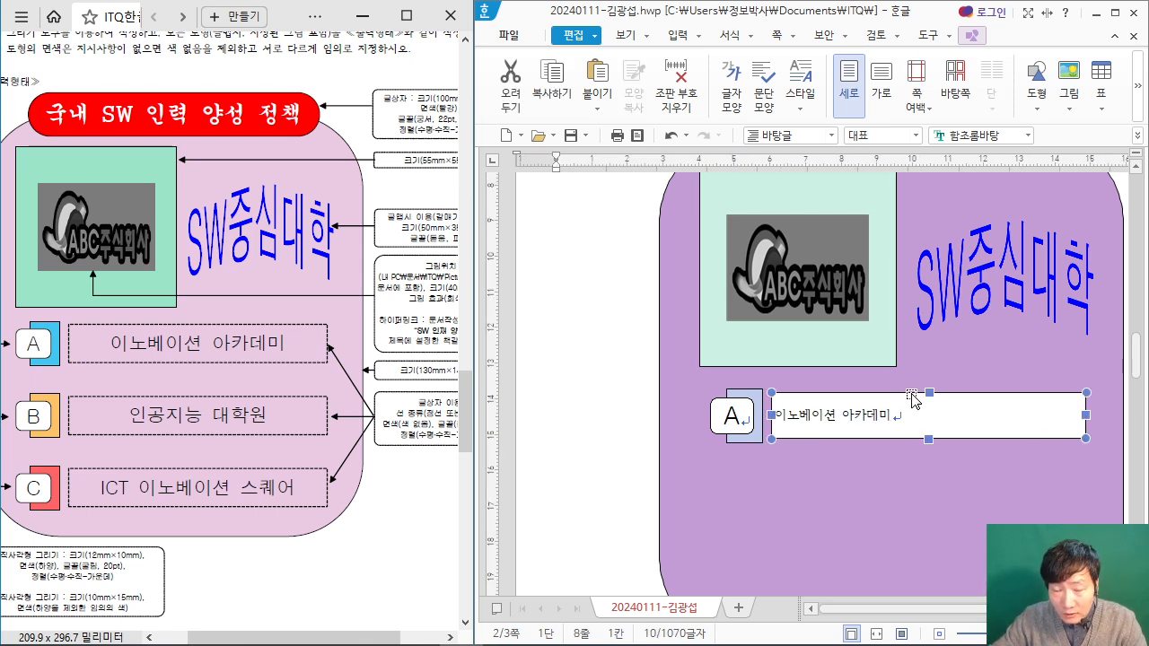
pyautogui.doubleClick(911, 395)
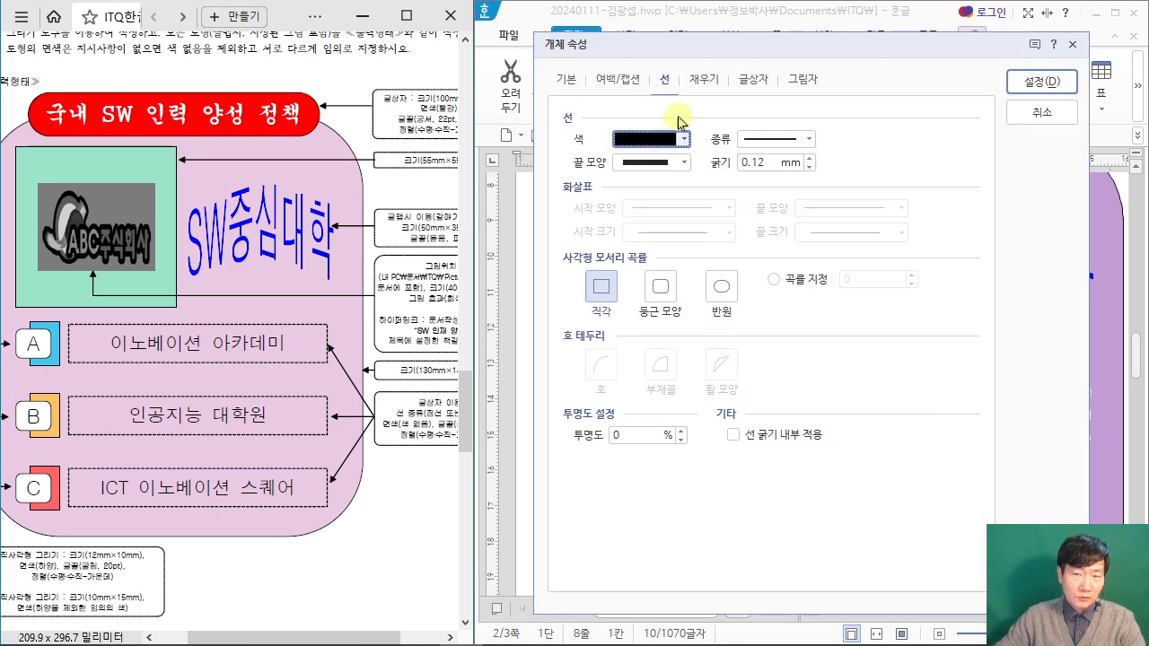
pyautogui.moveTo(710, 52); pyautogui.dragTo(643, 68)
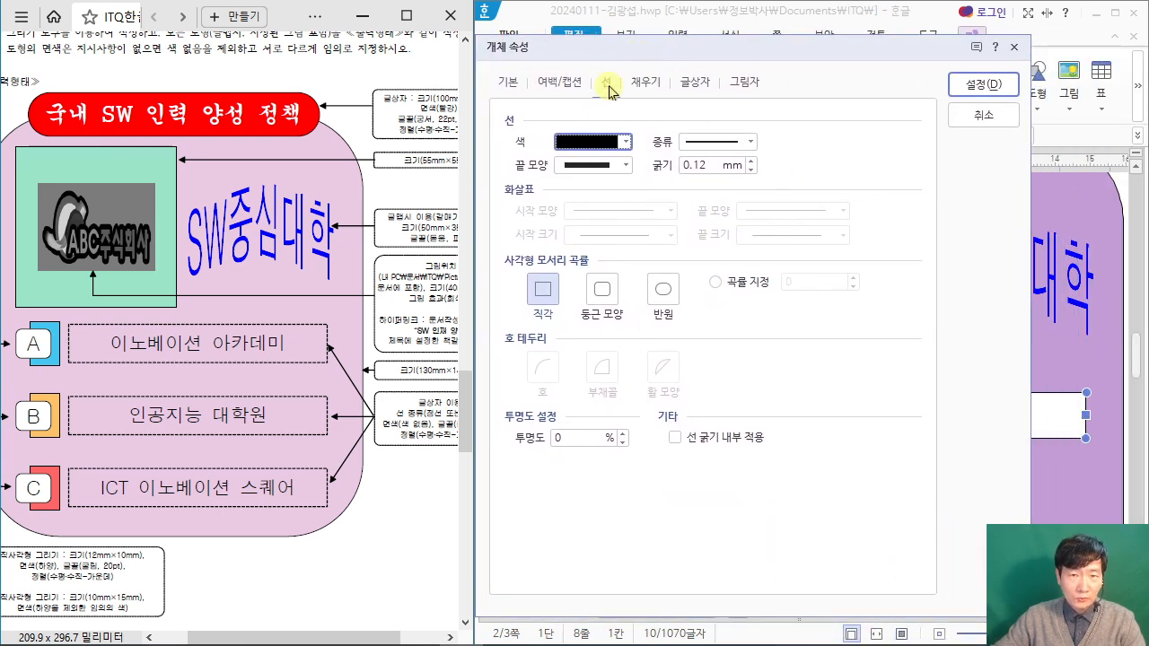
pyautogui.click(411, 491)
pyautogui.scroll(1, 411, 491)
pyautogui.moveTo(361, 637); pyautogui.dragTo(393, 637)
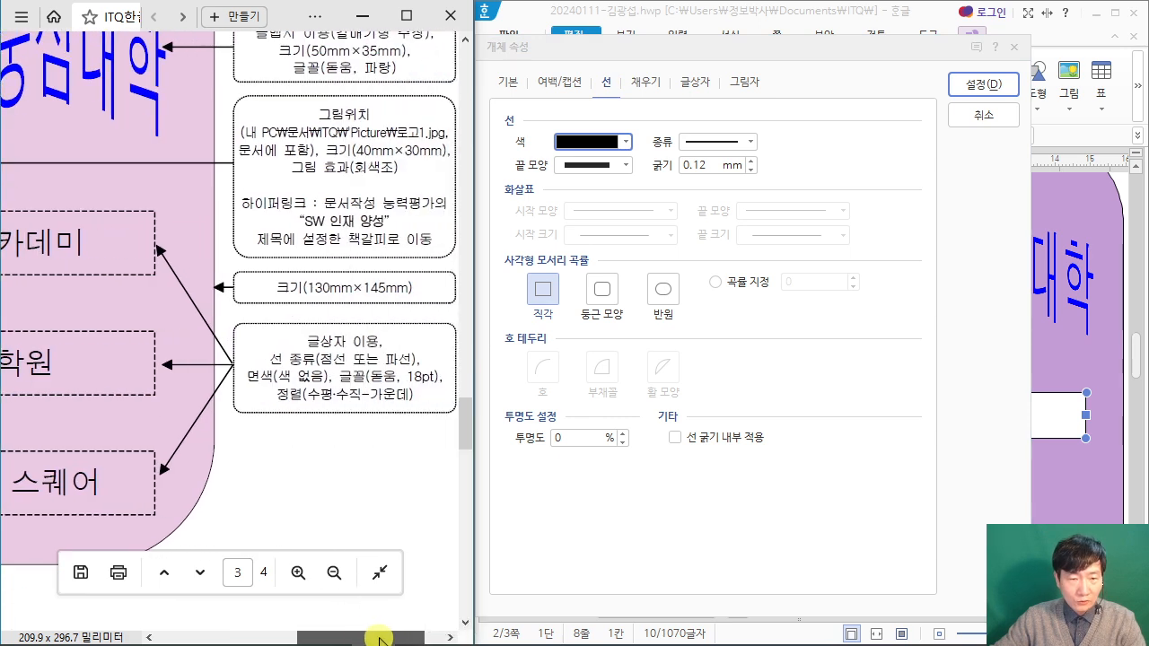
pyautogui.click(752, 144)
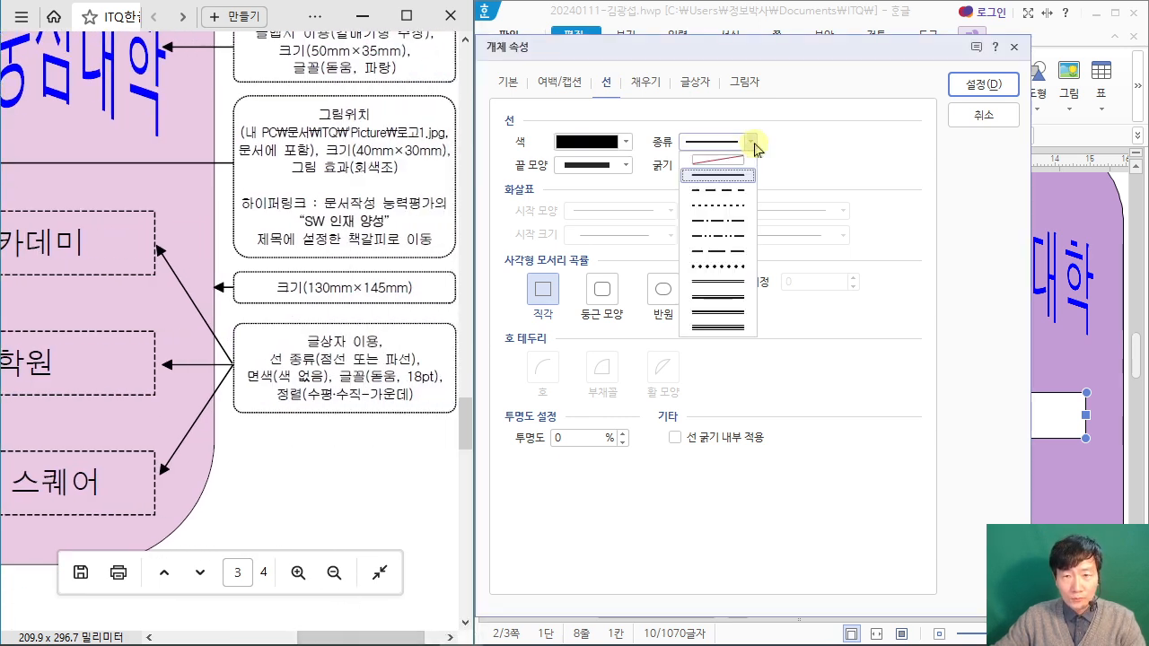
pyautogui.click(738, 190)
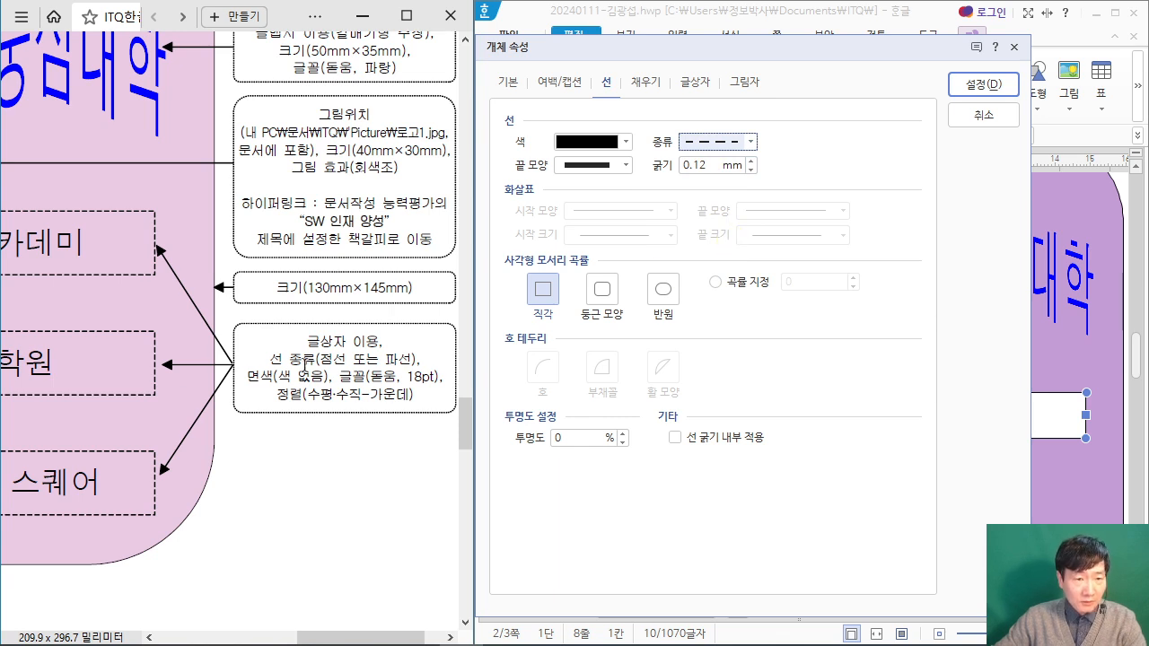
# Step: Remove the text box's fill (색 채우기 없음) and apply its properties
pyautogui.click(652, 82)
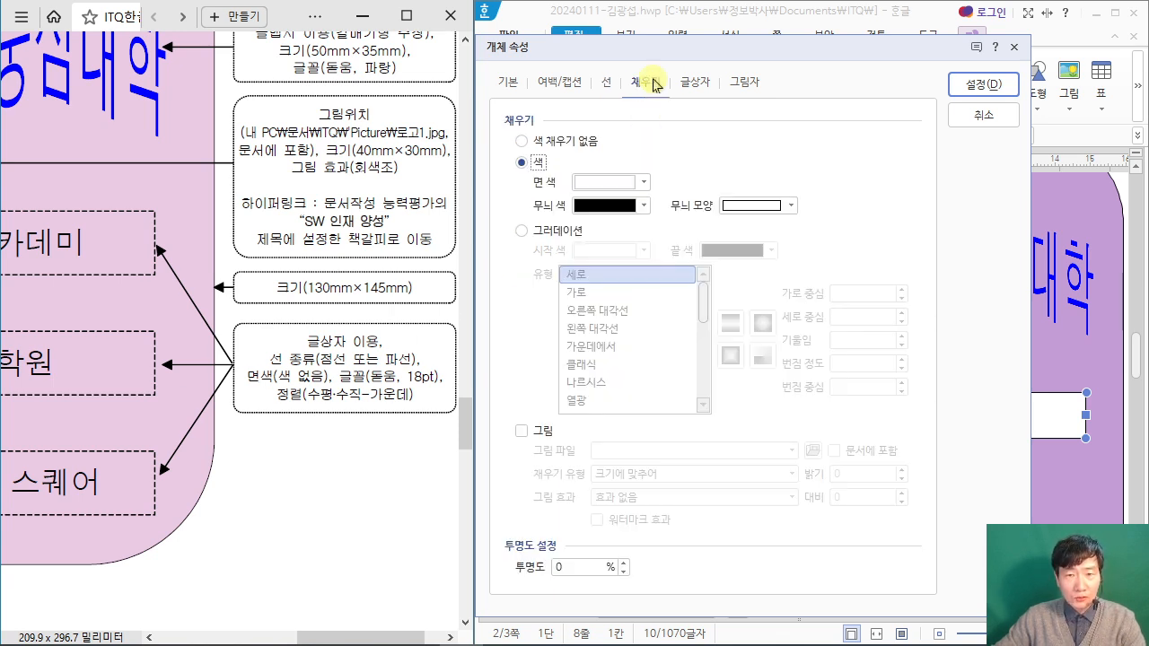
pyautogui.click(521, 141)
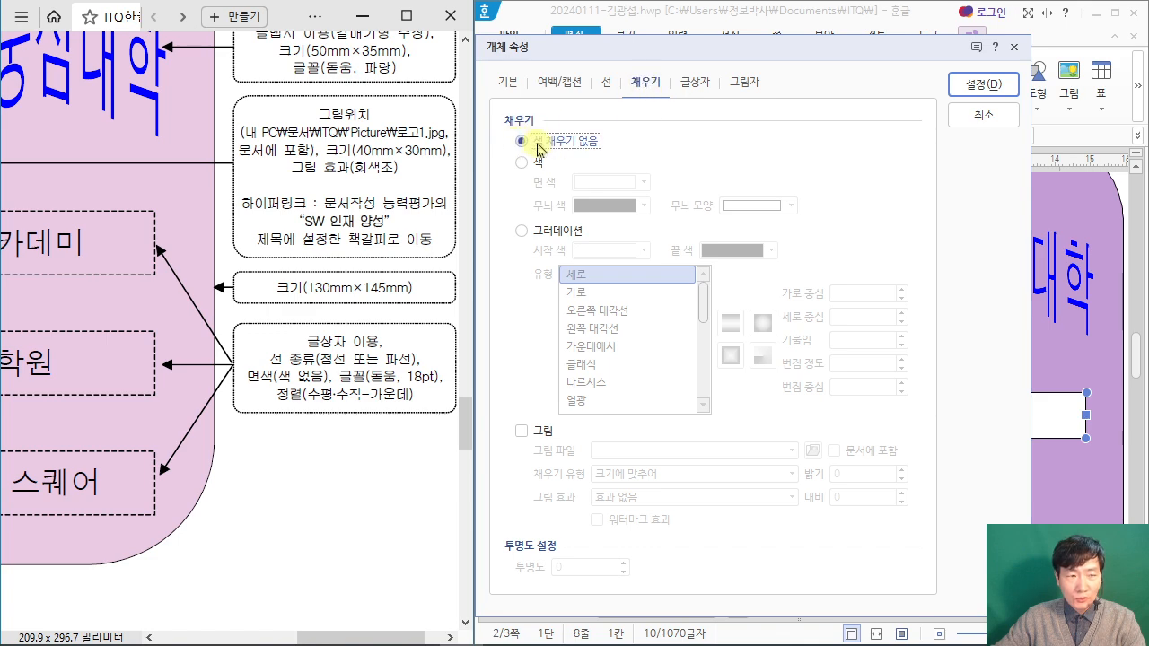
pyautogui.click(996, 85)
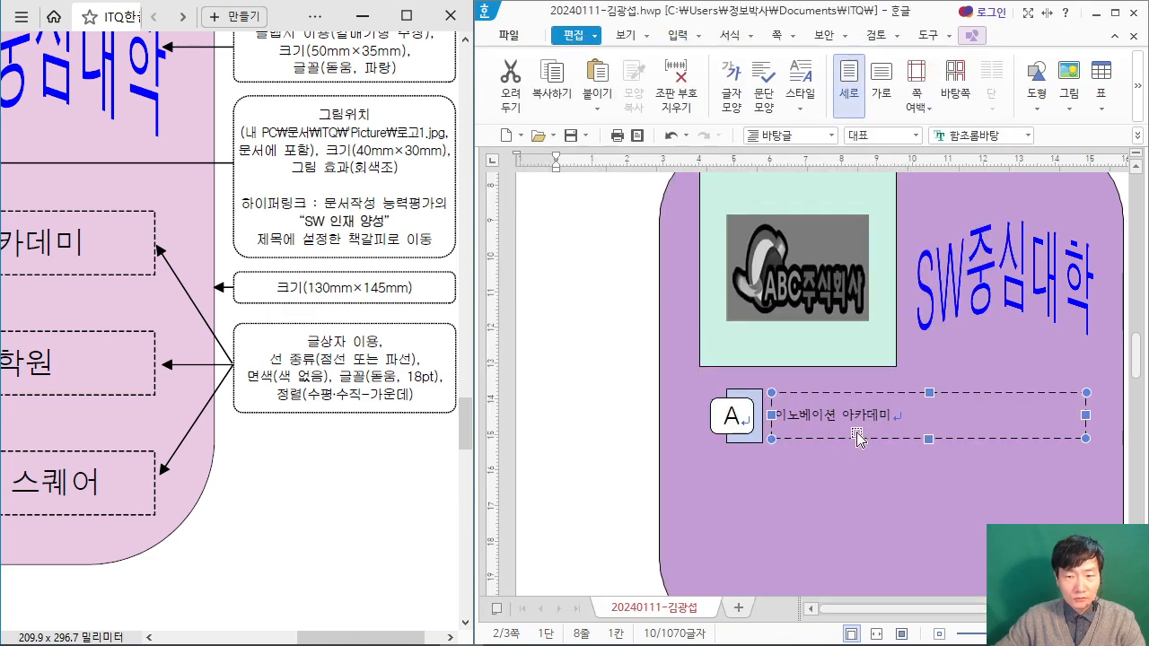
# Step: Select the text 이노베이션 아카데미 in the dashed text box and set its font to 돋움
pyautogui.click(565, 370)
pyautogui.scroll(-3, 669, 443)
pyautogui.click(832, 411)
pyautogui.moveTo(893, 415); pyautogui.dragTo(773, 418)
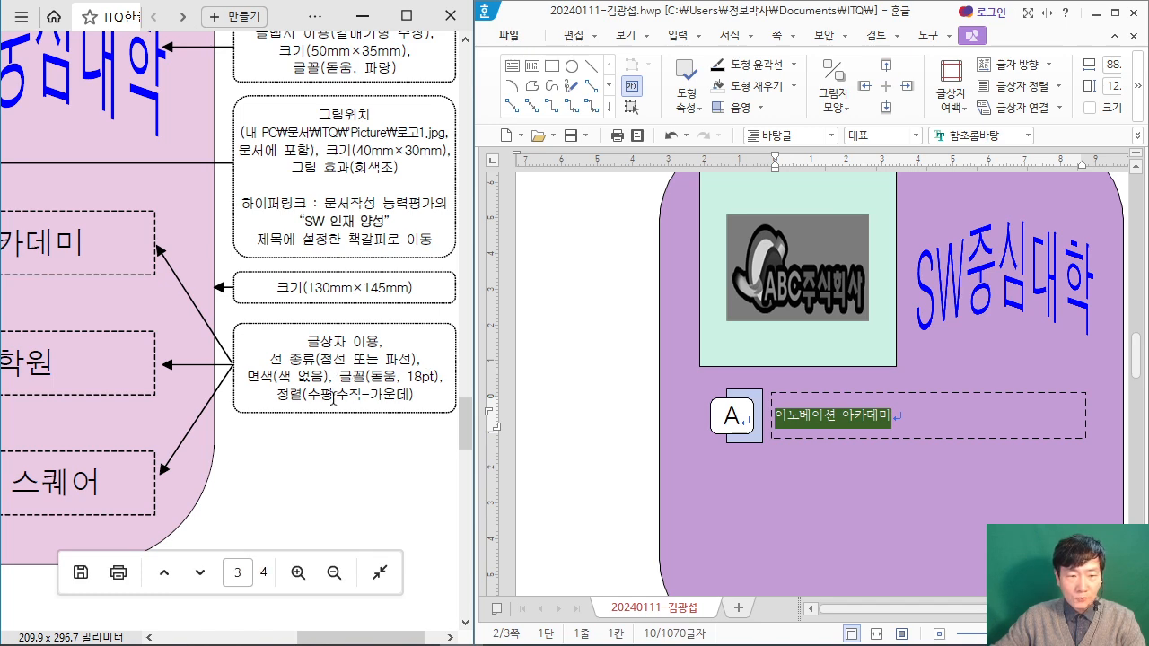
pyautogui.click(1114, 12)
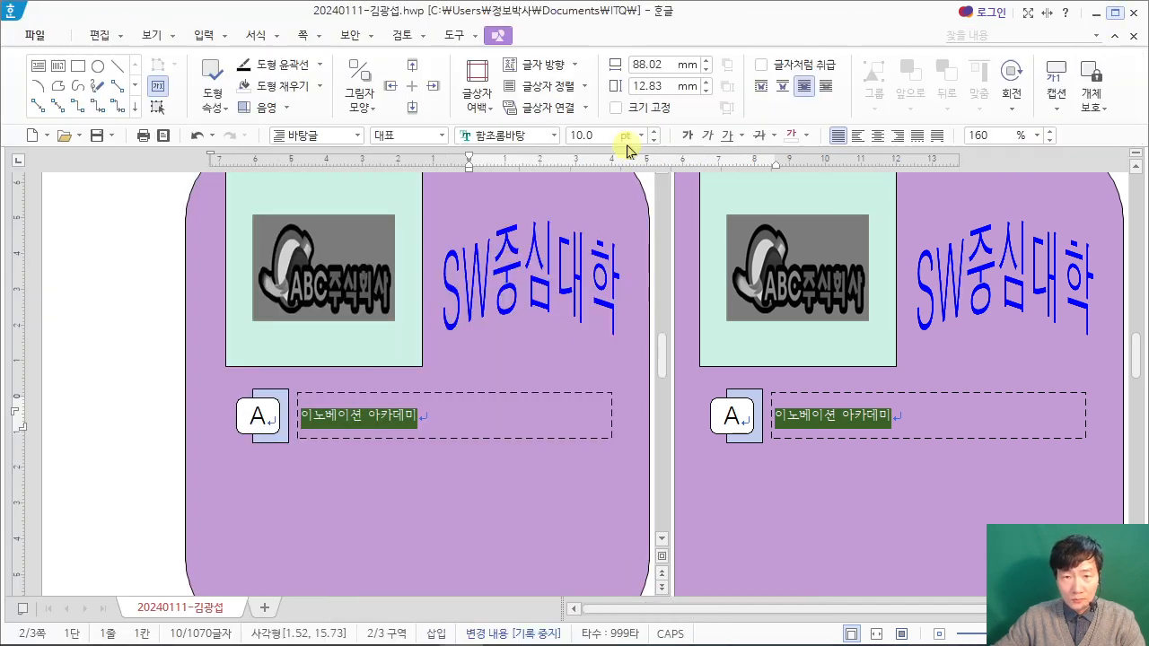
pyautogui.click(551, 135)
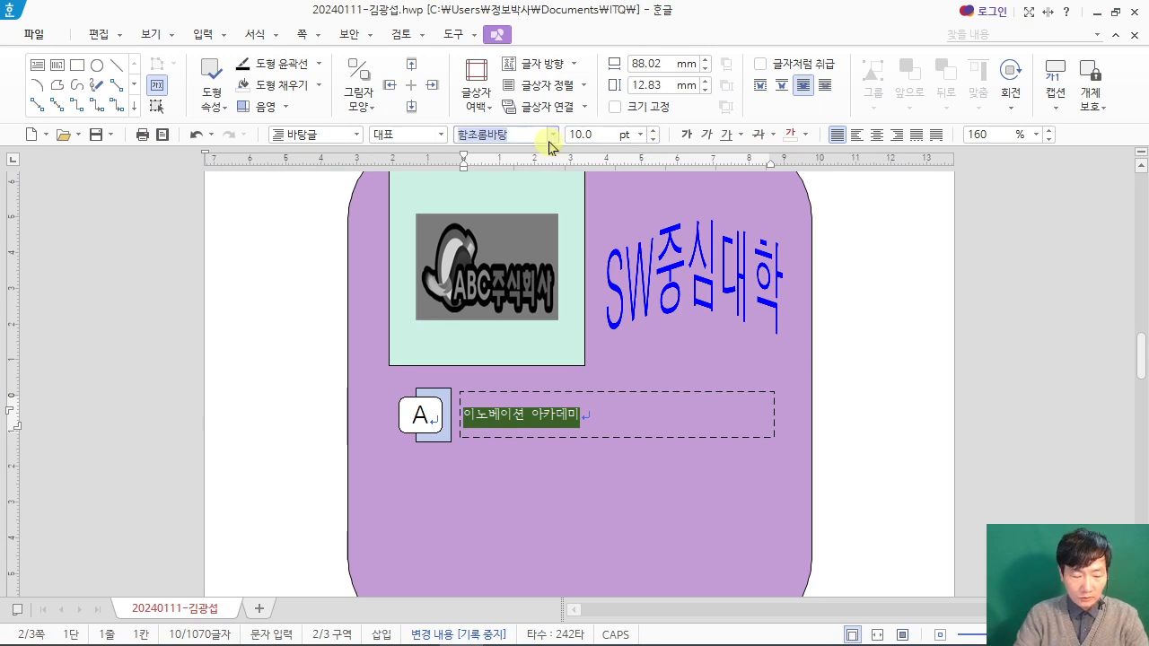
pyautogui.press('Return')
# Step: Set the 이노베이션 아카데미 text to 18 pt and centre it horizontally in its box
pyautogui.write('18')
pyautogui.press('Return')
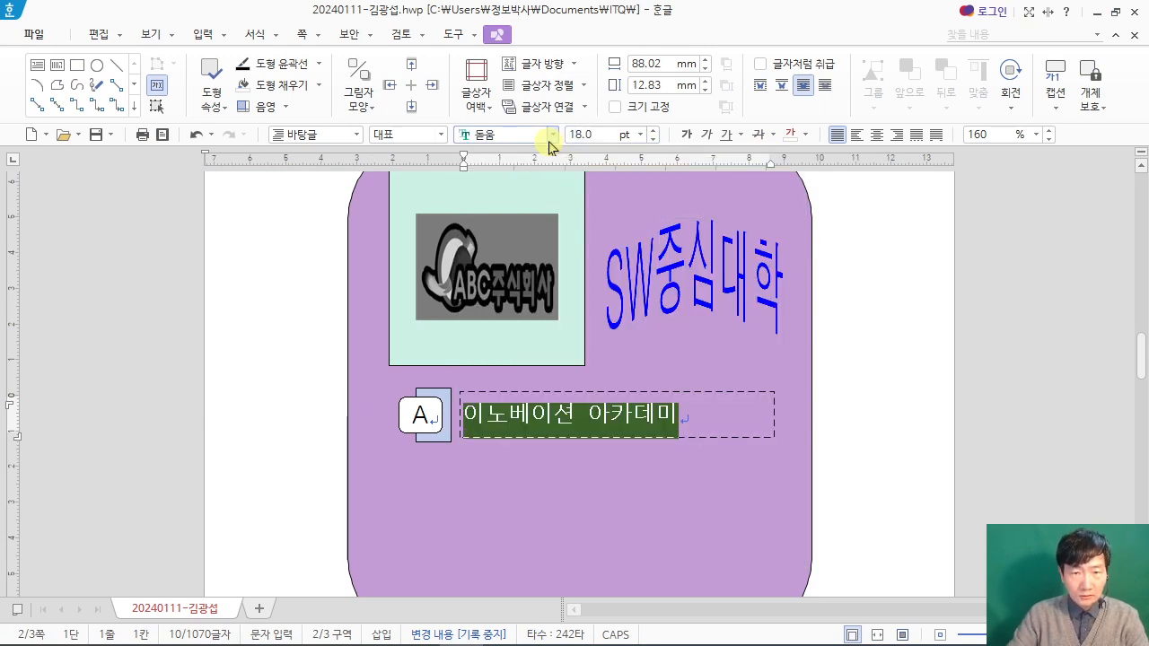
pyautogui.click(888, 136)
pyautogui.click(881, 375)
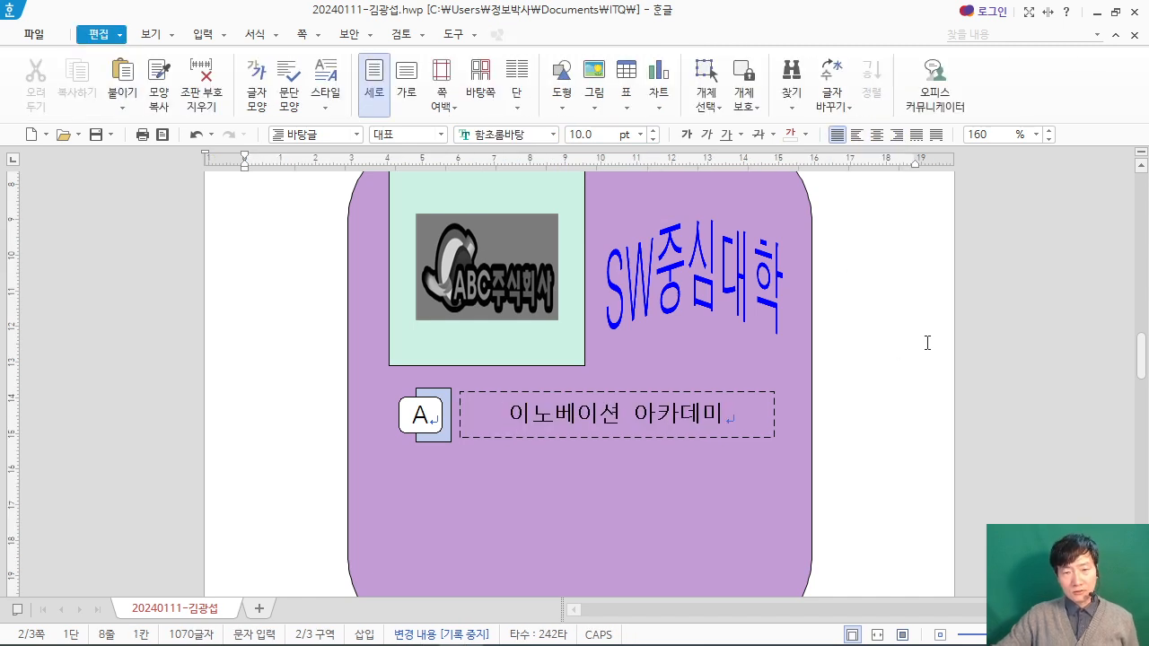
# Step: Select the dashed 이노베이션 아카데미 text box as an object
pyautogui.scroll(-3, 907, 325)
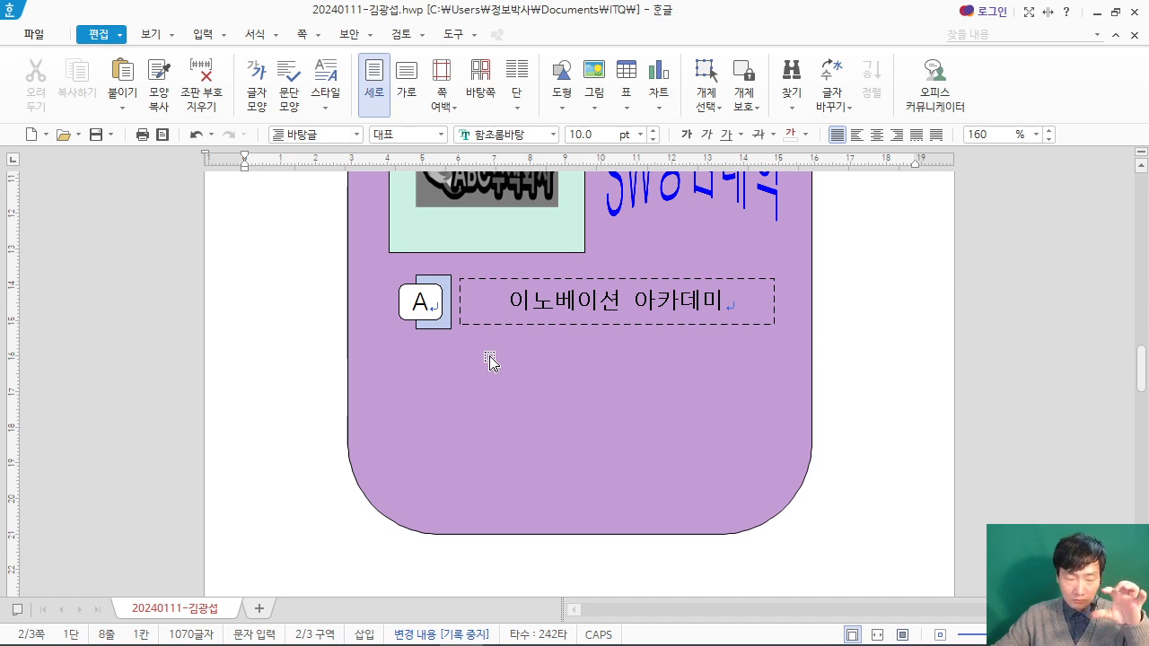
pyautogui.click(543, 324)
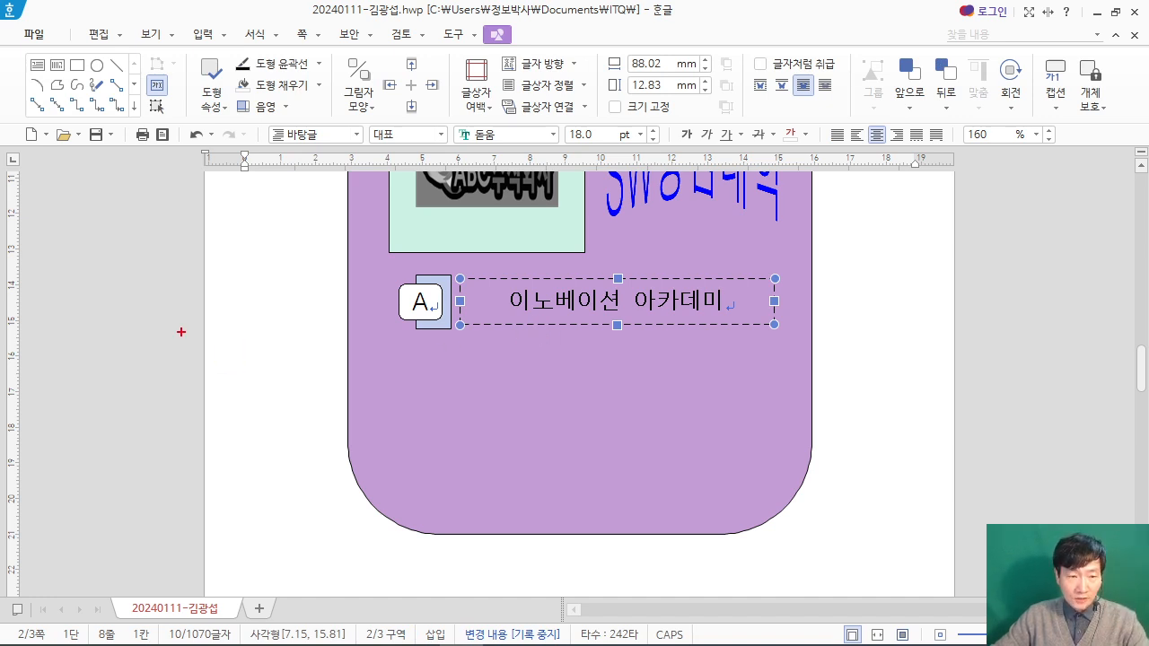
pyautogui.moveTo(138, 304); pyautogui.dragTo(329, 430)
pyautogui.moveTo(297, 373); pyautogui.dragTo(305, 392)
pyautogui.moveTo(48, 448)
pyautogui.mouseDown()
pyautogui.moveTo(194, 426)
pyautogui.moveTo(121, 522)
pyautogui.mouseUp()
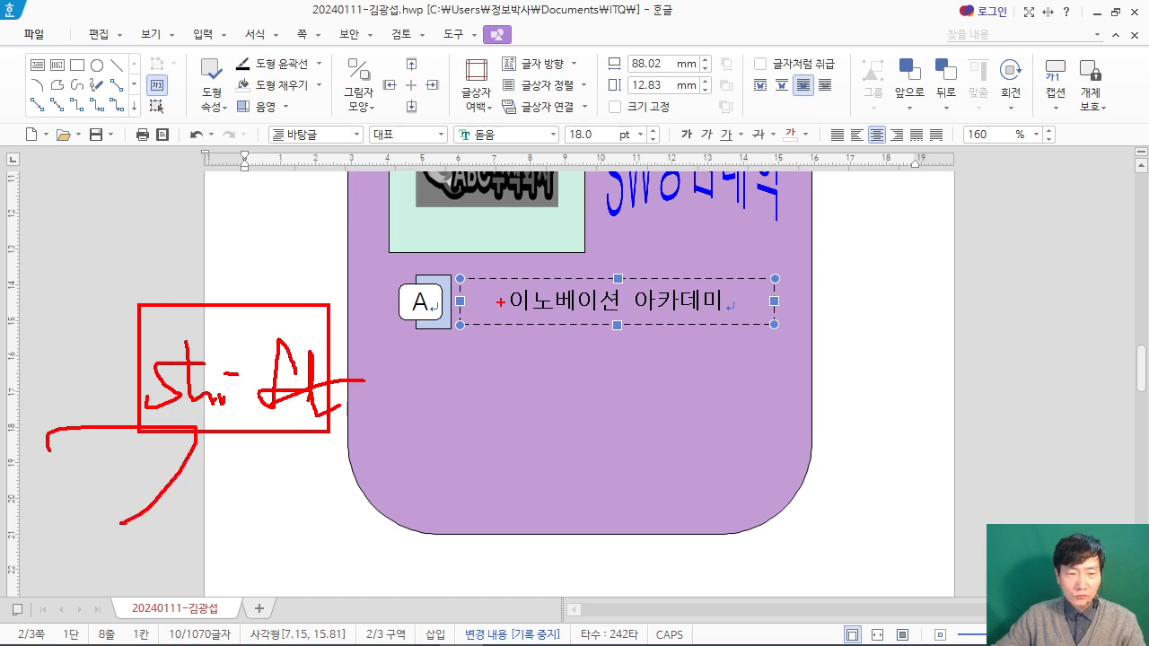
pyautogui.press('Escape')
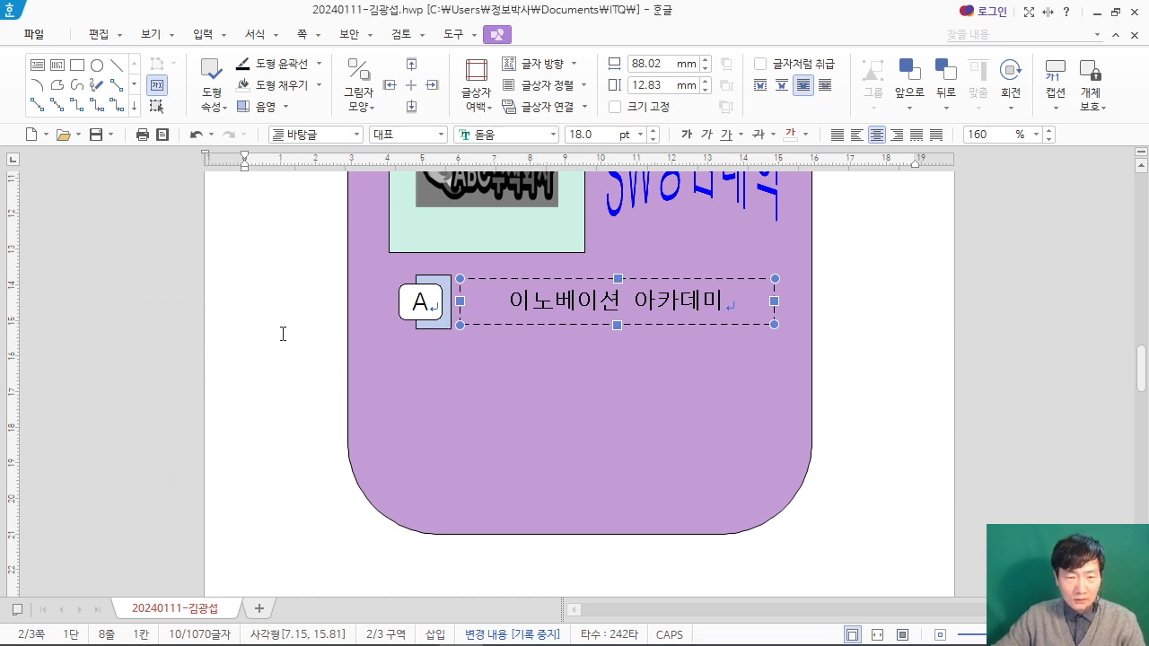
# Step: Add the pale blue rectangle and the A label to the selection and compare the row layout with the exam PDF
pyautogui.click(443, 282)
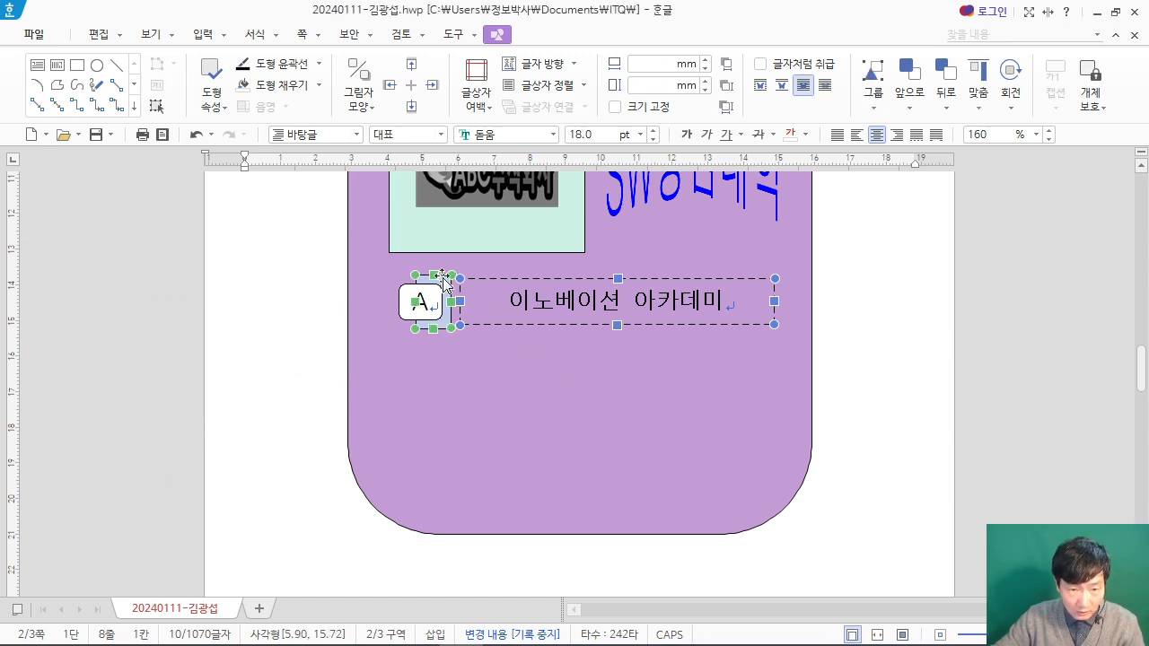
pyautogui.click(401, 300)
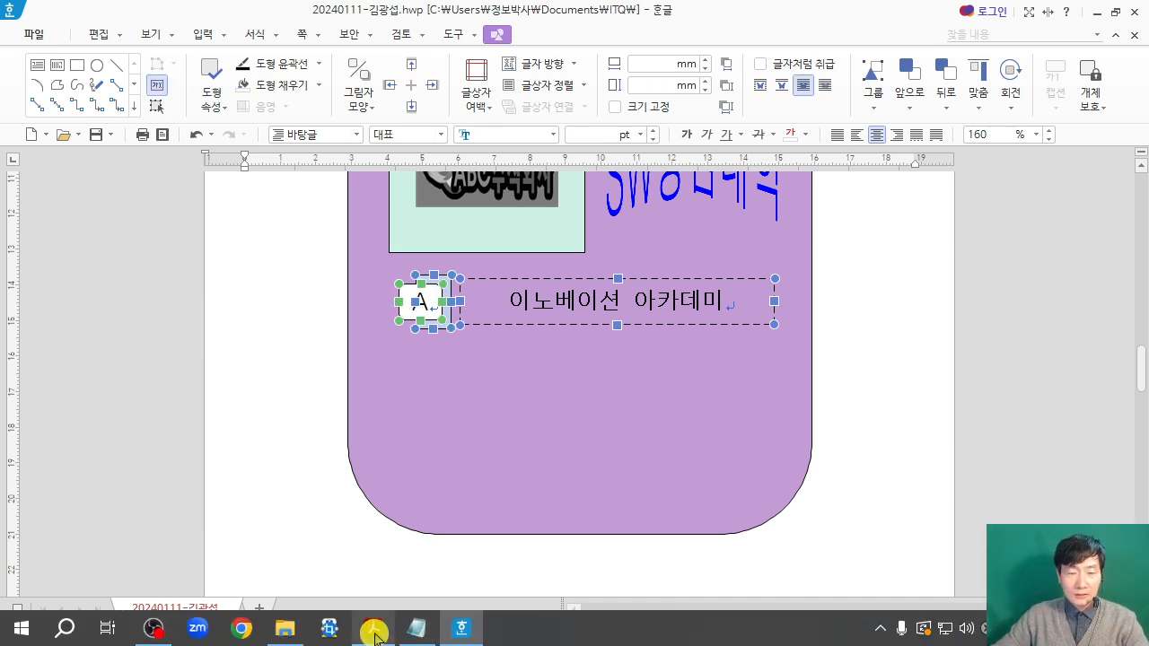
pyautogui.click(375, 633)
pyautogui.moveTo(359, 637); pyautogui.dragTo(303, 637)
pyautogui.scroll(-4, 234, 448)
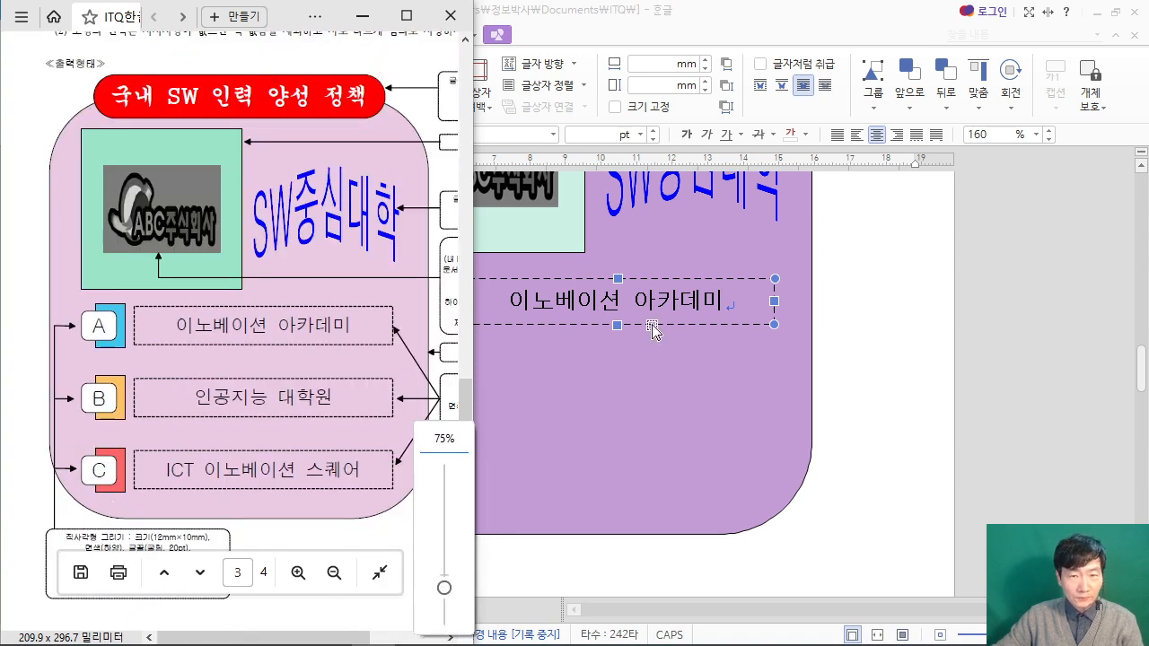
pyautogui.click(837, 29)
pyautogui.moveTo(97, 299); pyautogui.dragTo(267, 424)
pyautogui.moveTo(148, 383)
pyautogui.mouseDown()
pyautogui.moveTo(172, 405)
pyautogui.moveTo(189, 369)
pyautogui.mouseUp()
pyautogui.moveTo(201, 402)
pyautogui.mouseDown()
pyautogui.moveTo(251, 386)
pyautogui.moveTo(252, 370)
pyautogui.mouseUp()
pyautogui.moveTo(50, 125)
pyautogui.mouseDown()
pyautogui.moveTo(234, 275)
pyautogui.moveTo(268, 272)
pyautogui.mouseUp()
pyautogui.moveTo(120, 140); pyautogui.dragTo(139, 211)
pyautogui.moveTo(140, 149)
pyautogui.mouseDown()
pyautogui.moveTo(180, 228)
pyautogui.moveTo(213, 203)
pyautogui.mouseUp()
pyautogui.moveTo(224, 152)
pyautogui.mouseDown()
pyautogui.moveTo(280, 184)
pyautogui.moveTo(260, 260)
pyautogui.mouseUp()
pyautogui.moveTo(260, 175); pyautogui.dragTo(262, 227)
pyautogui.moveTo(302, 235); pyautogui.dragTo(219, 293)
pyautogui.moveTo(22, 472); pyautogui.dragTo(91, 512)
pyautogui.moveTo(2, 296); pyautogui.dragTo(59, 343)
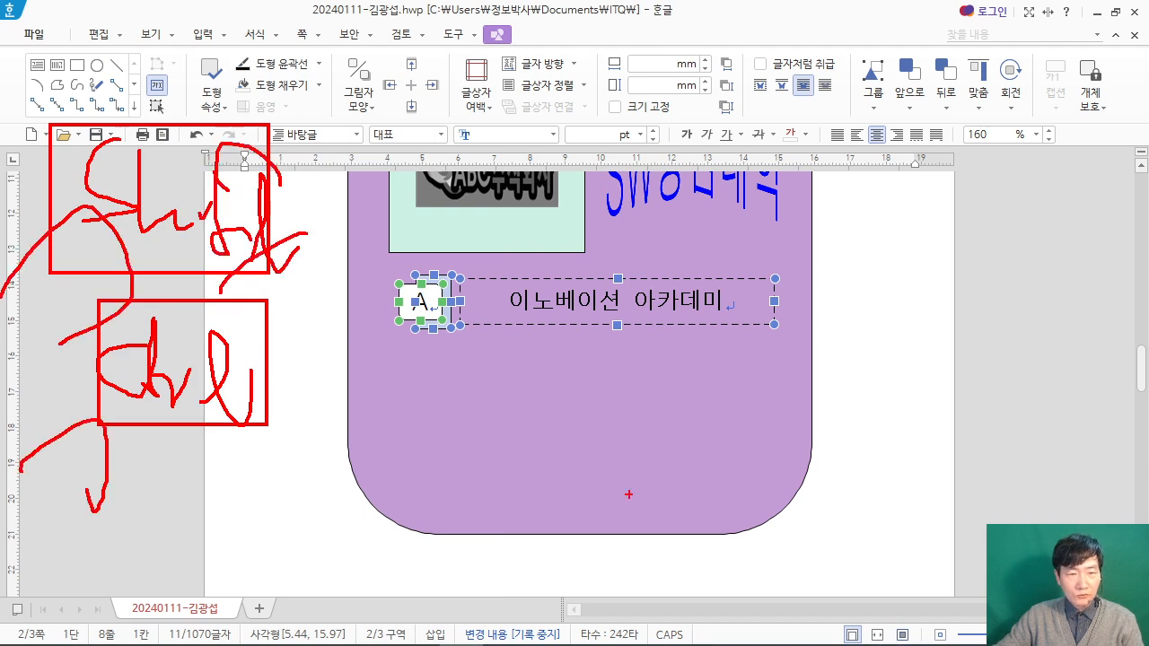
# Step: Copy the selected A row straight down twice at equal spacing, deselect it, and tile the document beside the exam PDF
pyautogui.moveTo(448, 493)
pyautogui.mouseDown()
pyautogui.moveTo(418, 302)
pyautogui.moveTo(448, 308)
pyautogui.moveTo(487, 354)
pyautogui.moveTo(475, 499)
pyautogui.moveTo(511, 374)
pyautogui.moveTo(509, 388)
pyautogui.mouseUp()
pyautogui.press('Escape')
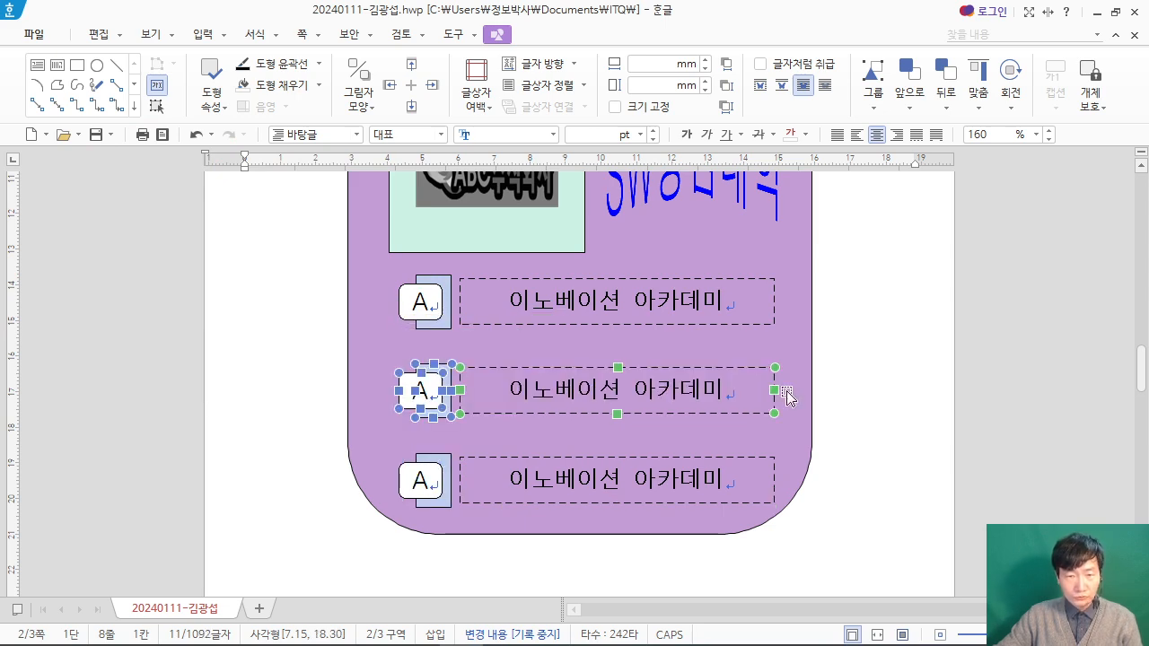
pyautogui.click(879, 382)
pyautogui.press('super+Right')
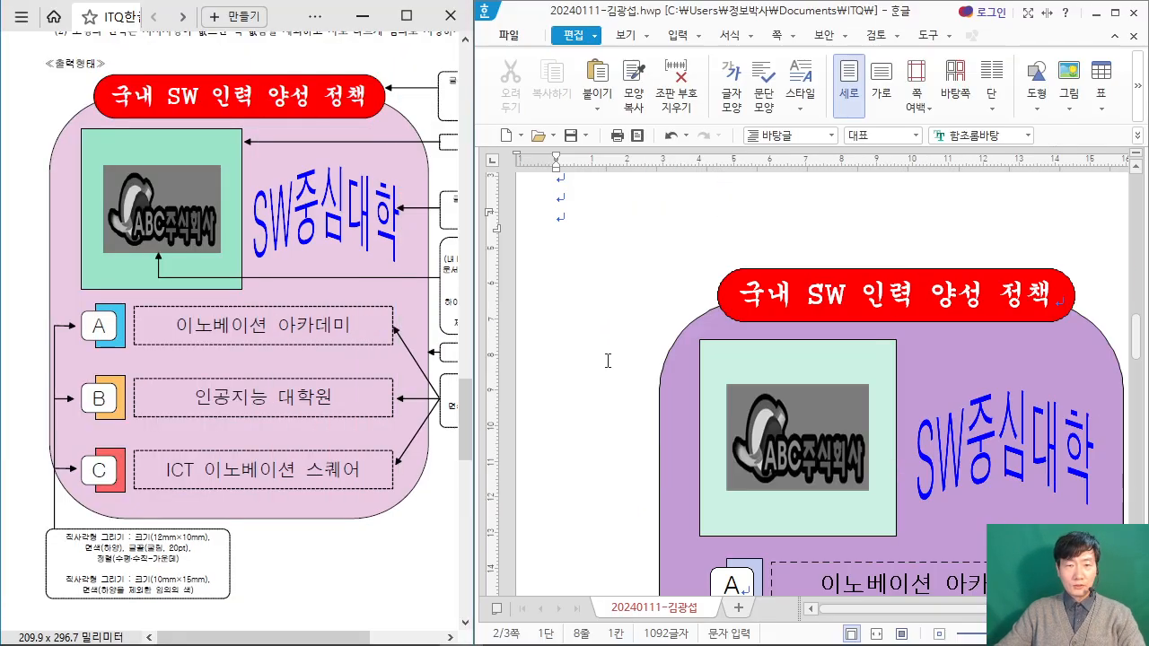
# Step: Change the label letters in the two copied rows to B and C
pyautogui.scroll(-5, 763, 353)
pyautogui.doubleClick(743, 335)
pyautogui.write('ㅠ')
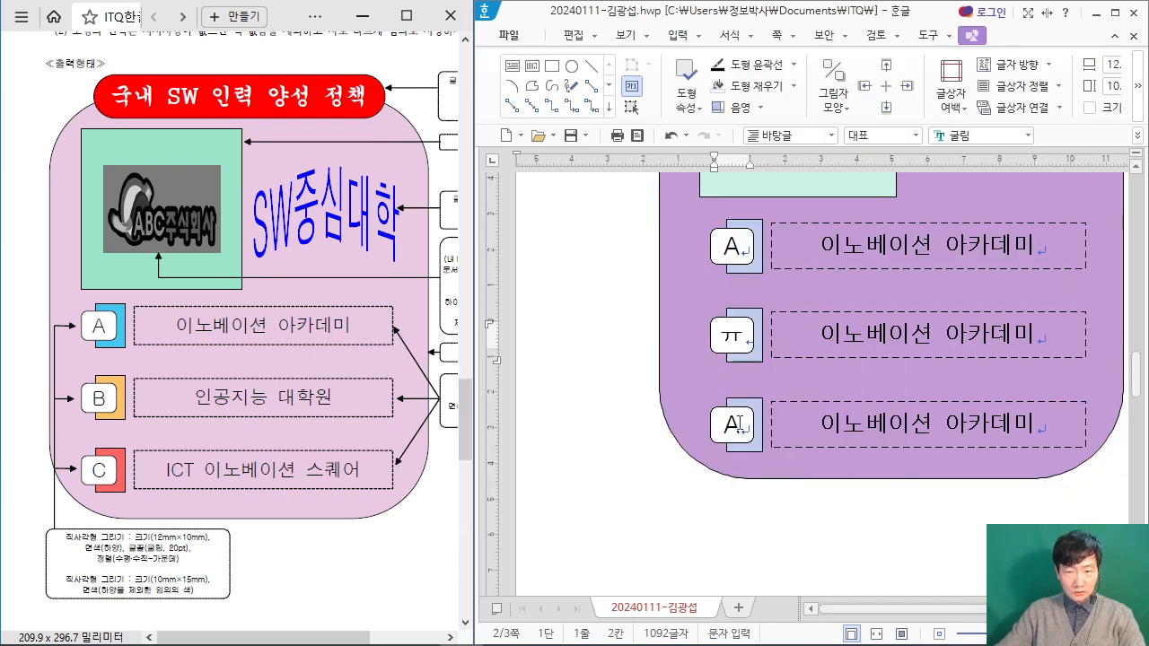
pyautogui.write('B')
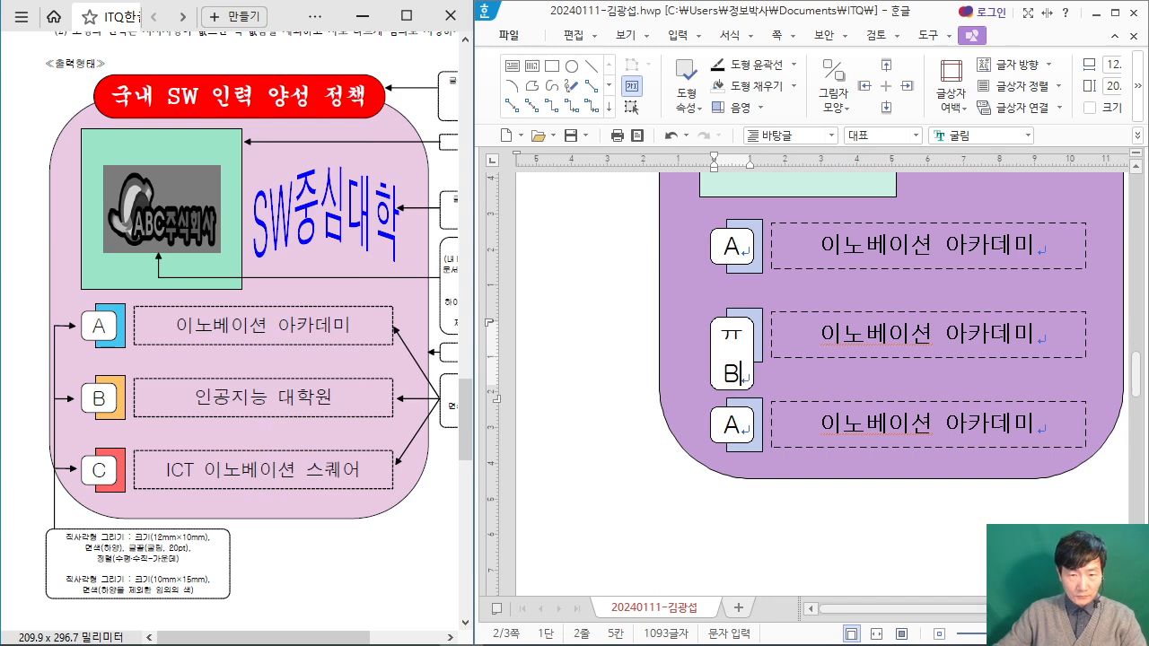
pyautogui.press('Left')
pyautogui.press('BackSpace')
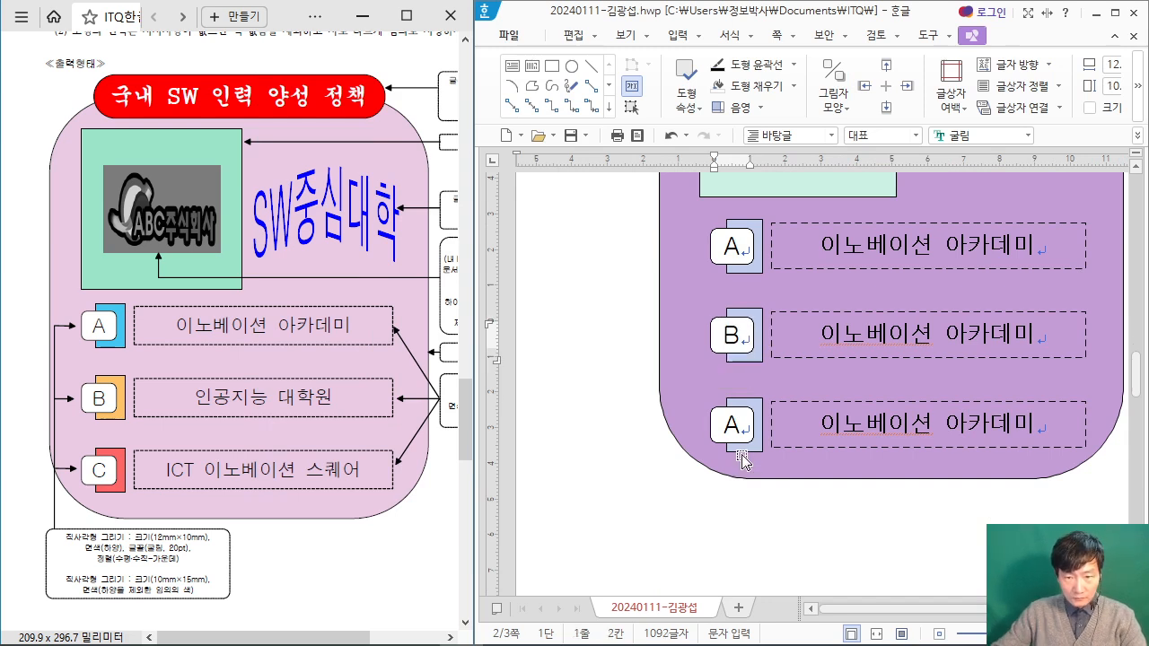
pyautogui.doubleClick(741, 427)
pyautogui.write('C')
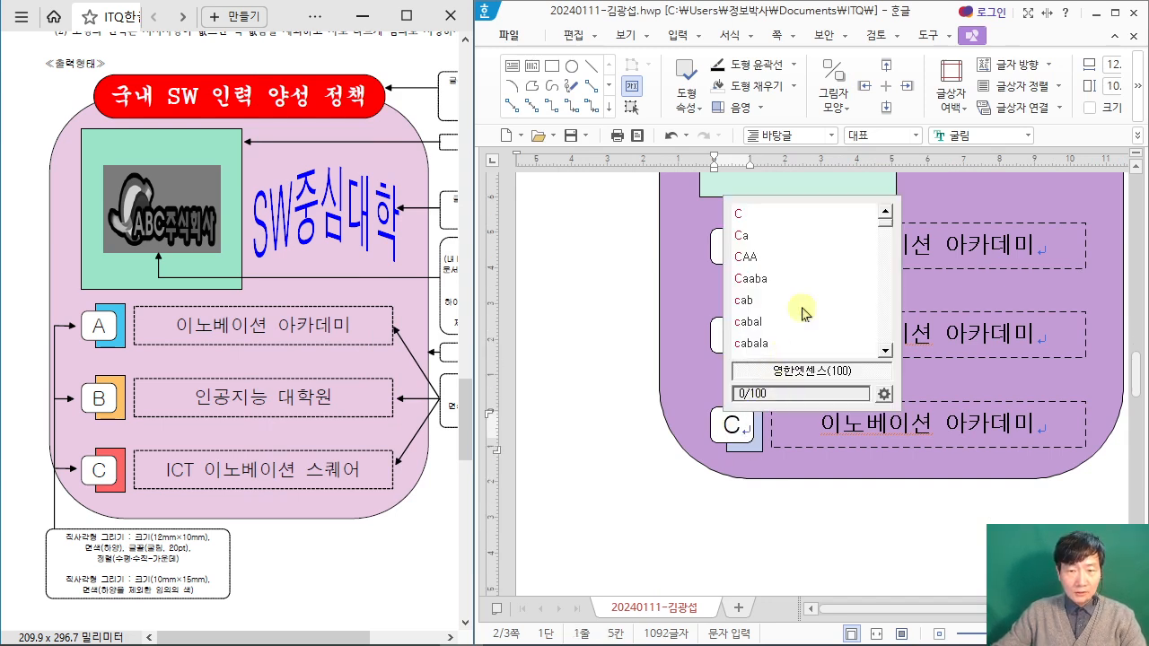
pyautogui.click(566, 429)
pyautogui.scroll(-5, 772, 377)
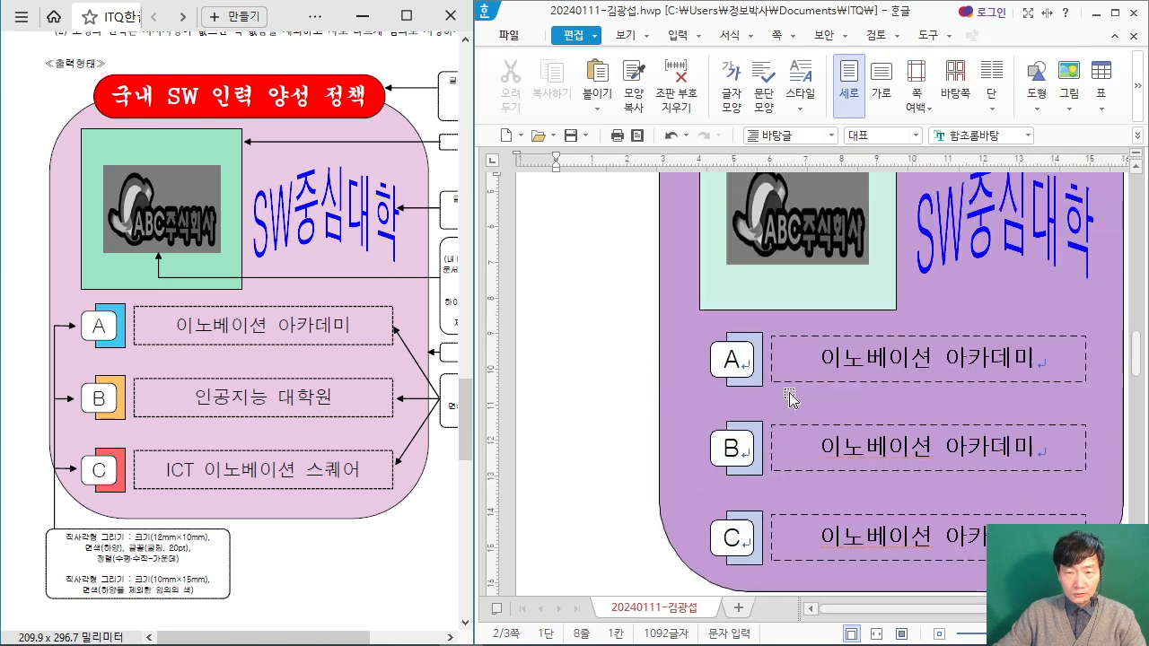
# Step: Fill the rectangle behind the B label with orange
pyautogui.click(759, 359)
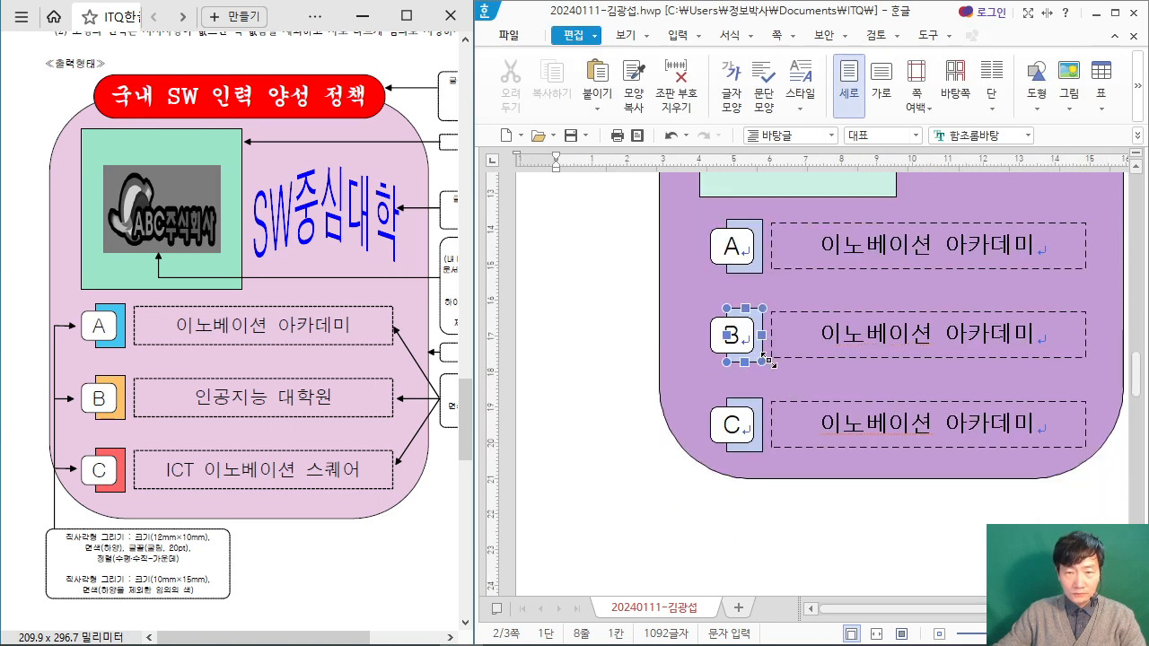
pyautogui.doubleClick(761, 310)
pyautogui.click(682, 179)
pyautogui.click(739, 253)
pyautogui.click(1041, 82)
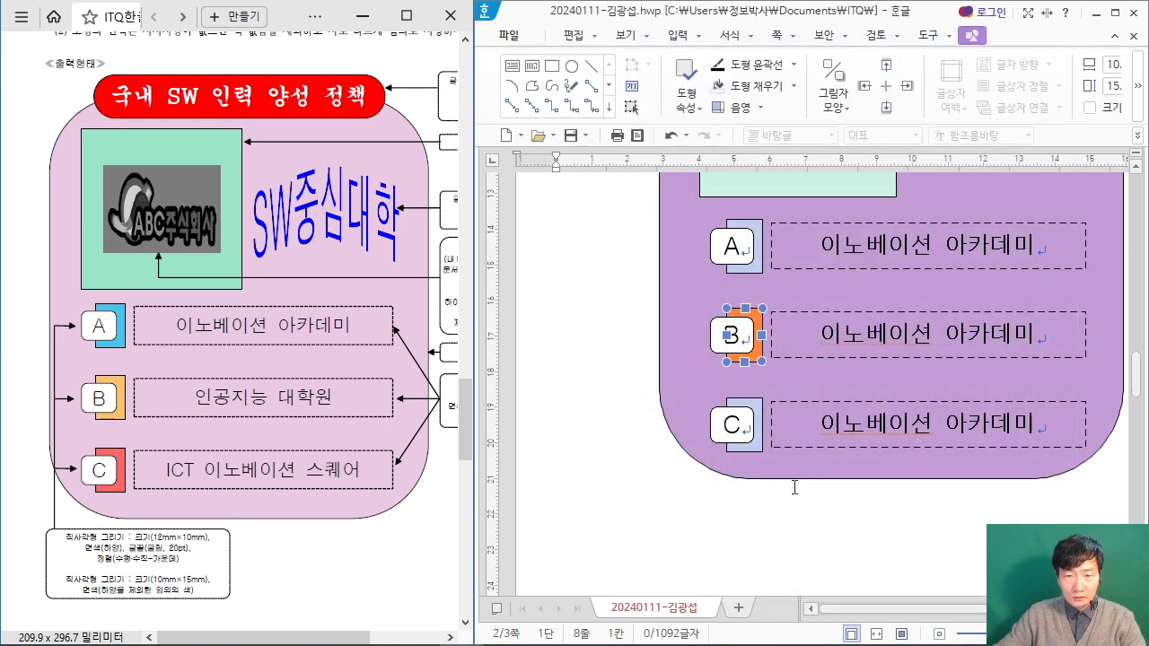
# Step: Fill the rectangle behind the C label with dark orange
pyautogui.doubleClick(760, 445)
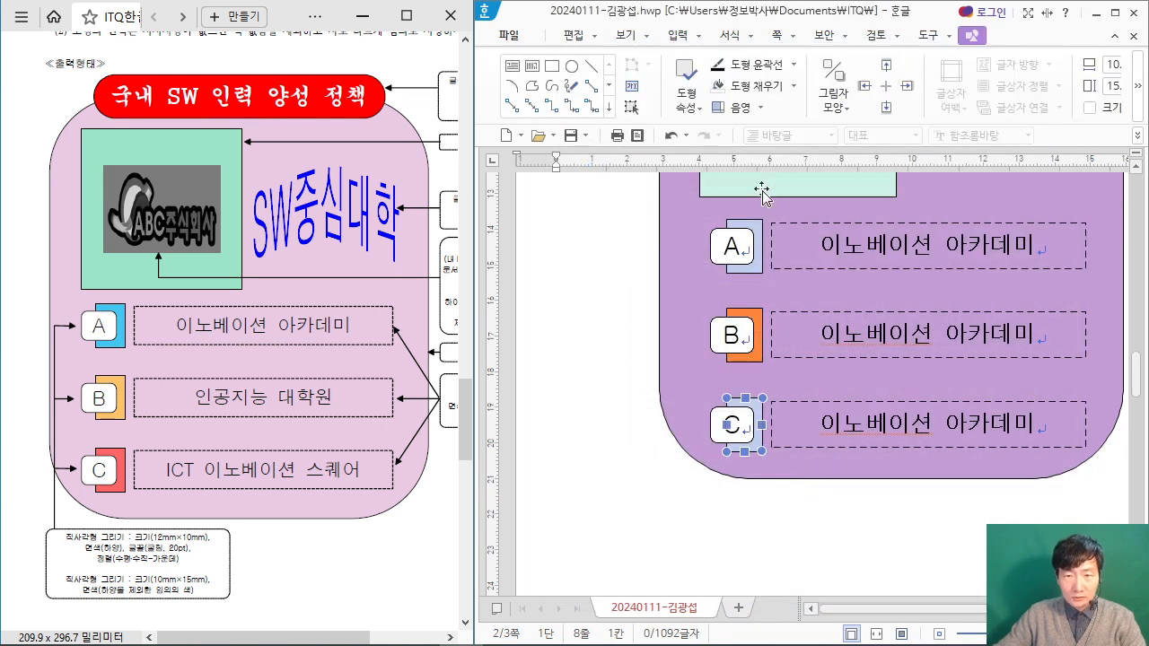
pyautogui.click(695, 179)
pyautogui.click(732, 309)
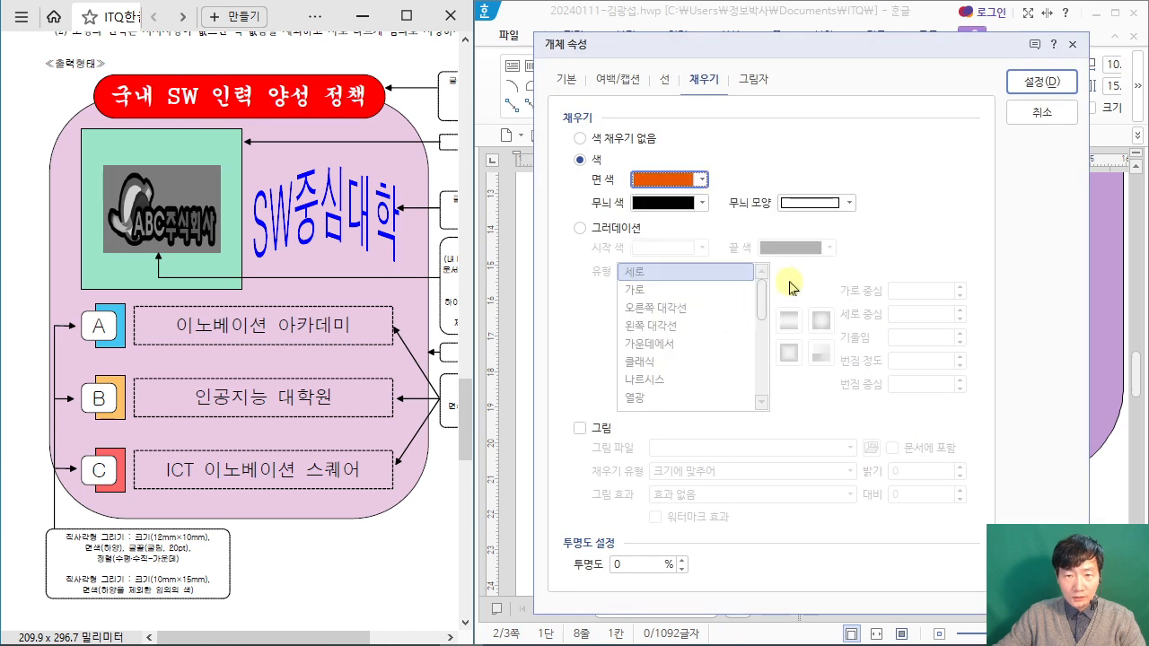
pyautogui.click(1036, 83)
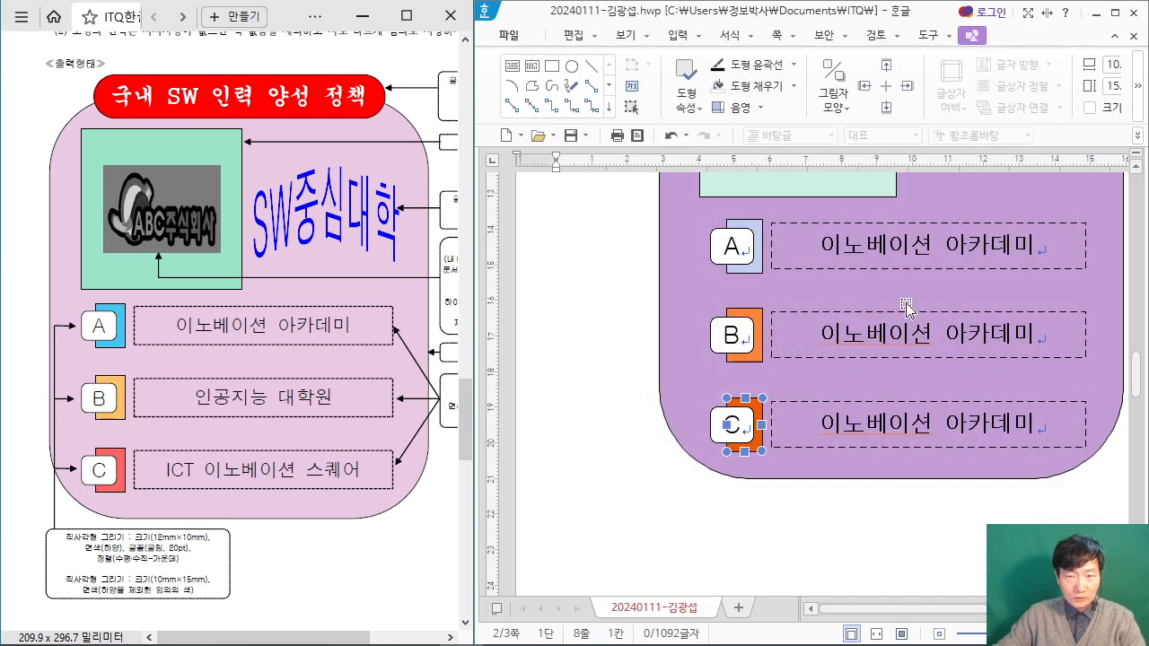
# Step: Replace the text in row B's dashed box with 인공지능 대학원
pyautogui.click(878, 336)
pyautogui.moveTo(822, 334); pyautogui.dragTo(1032, 336)
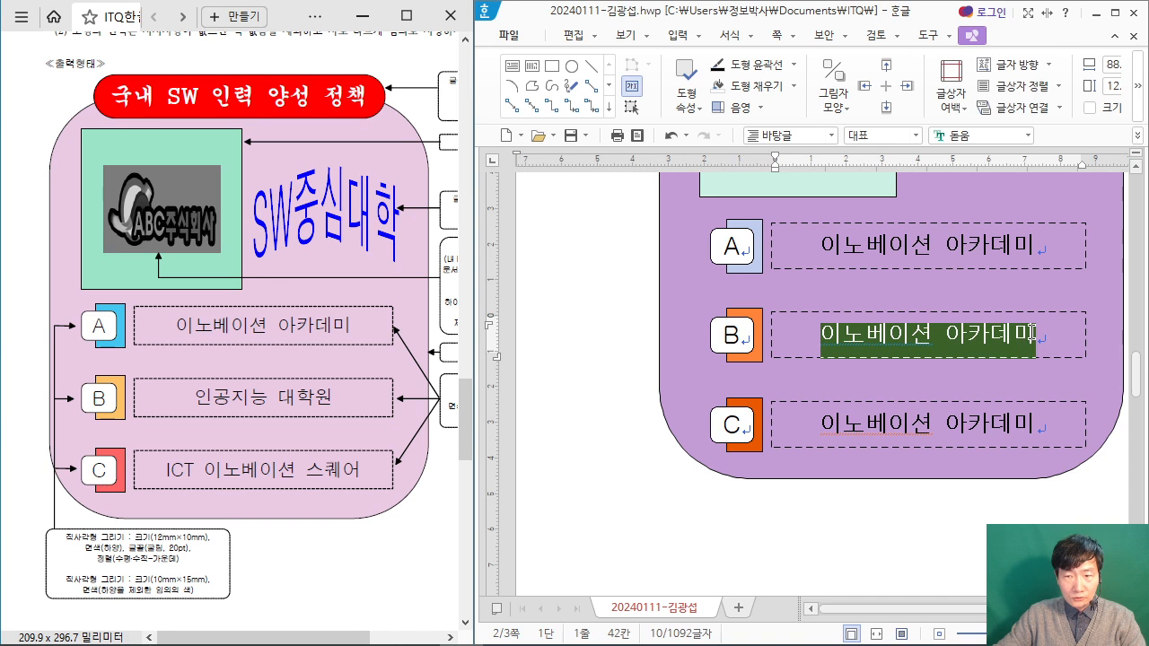
pyautogui.write('DLSRL')
pyautogui.press('BackSpace')
pyautogui.write('H')
pyautogui.press('BackSpace')
pyautogui.press('BackSpace')
pyautogui.press('BackSpace')
pyautogui.write('인공지능 대학워')
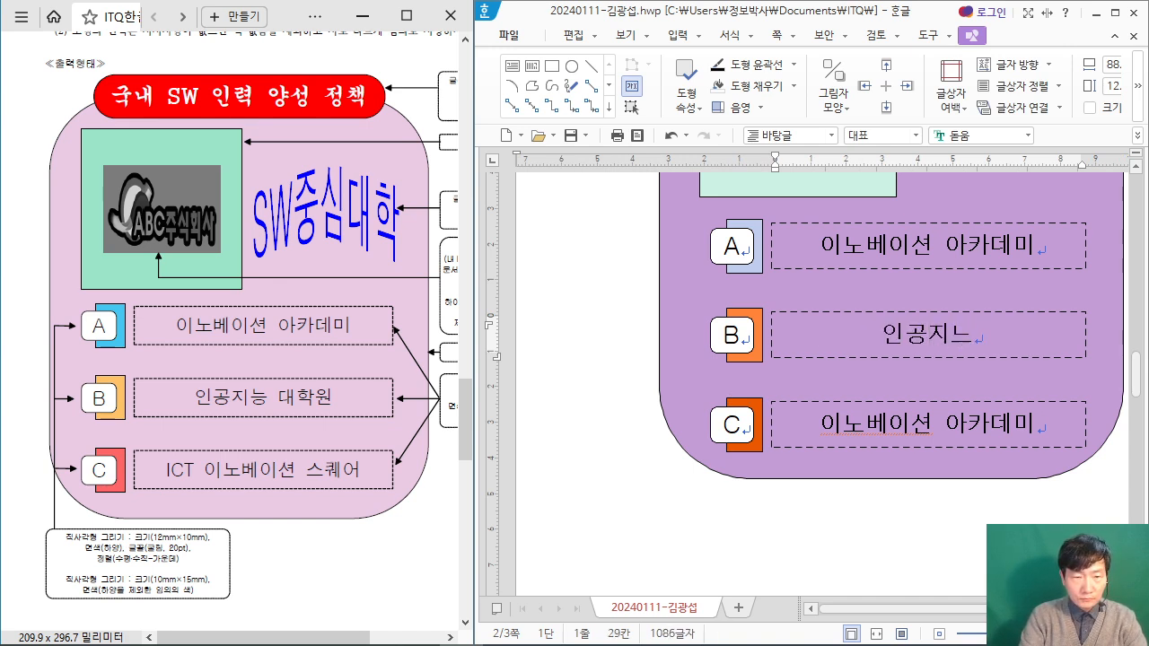
pyautogui.write('ㄴ')
# Step: Replace the text in row C's dashed box with ICT 이노베이션 스퀘어
pyautogui.moveTo(820, 424); pyautogui.dragTo(1034, 435)
pyautogui.press('BackSpace')
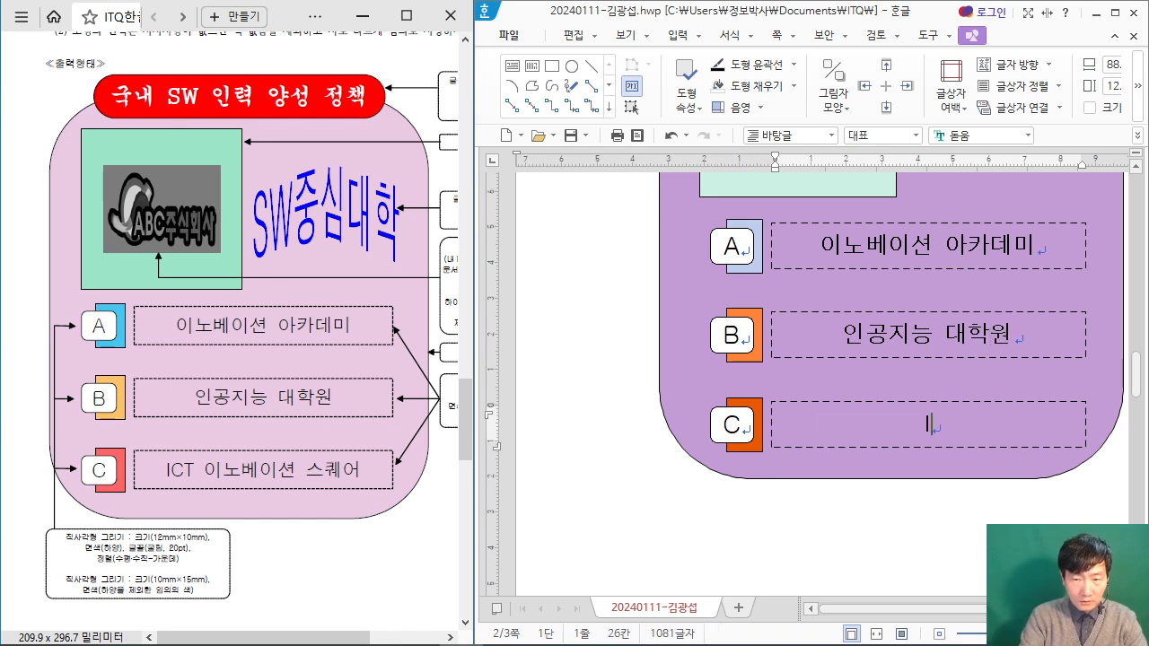
pyautogui.write('ICT 이노베이션 스쿠퀘어')
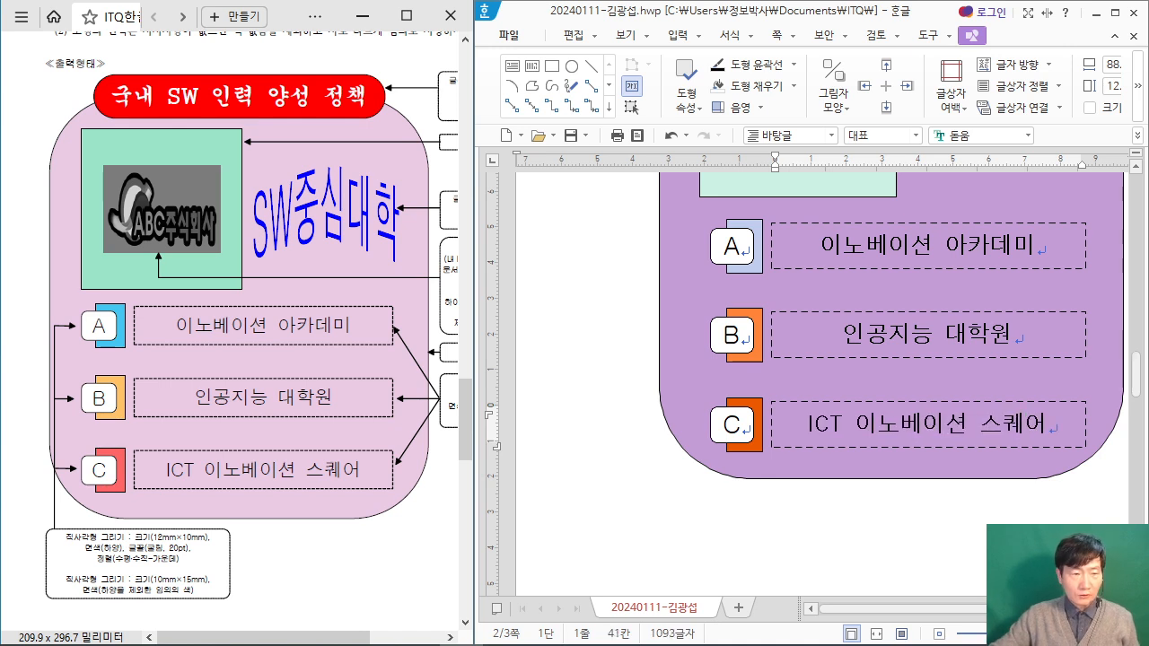
# Step: Maximise the document window, review the finished drawing and place the cursor below item 1 on the first page
pyautogui.click(1114, 13)
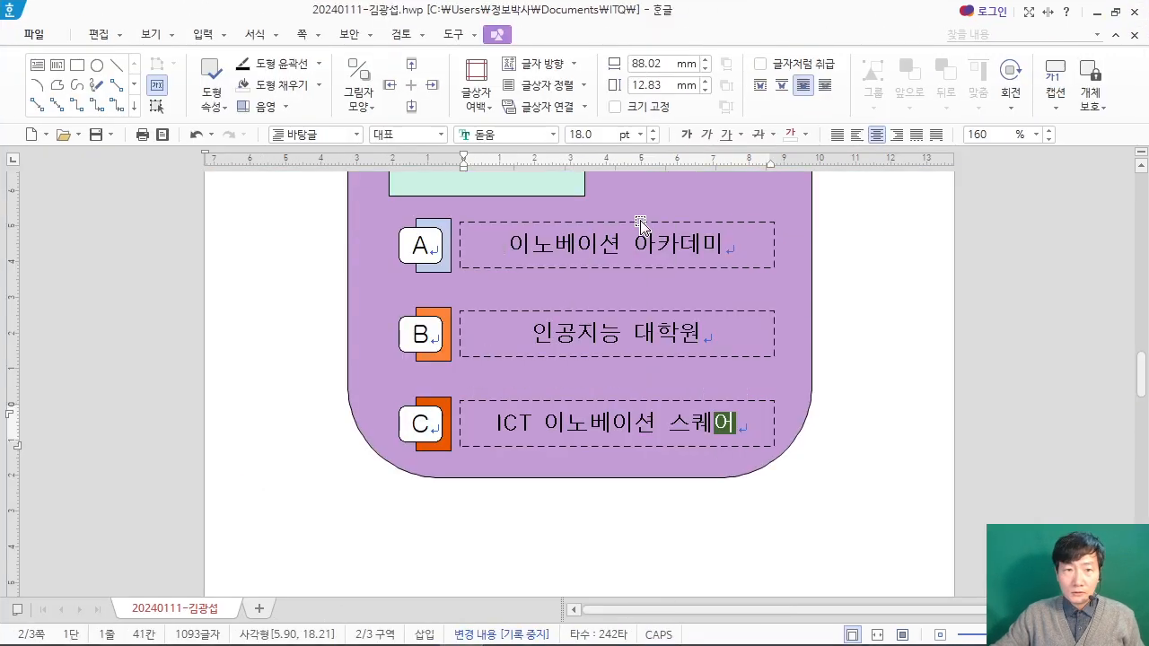
pyautogui.doubleClick(203, 34)
pyautogui.click(970, 330)
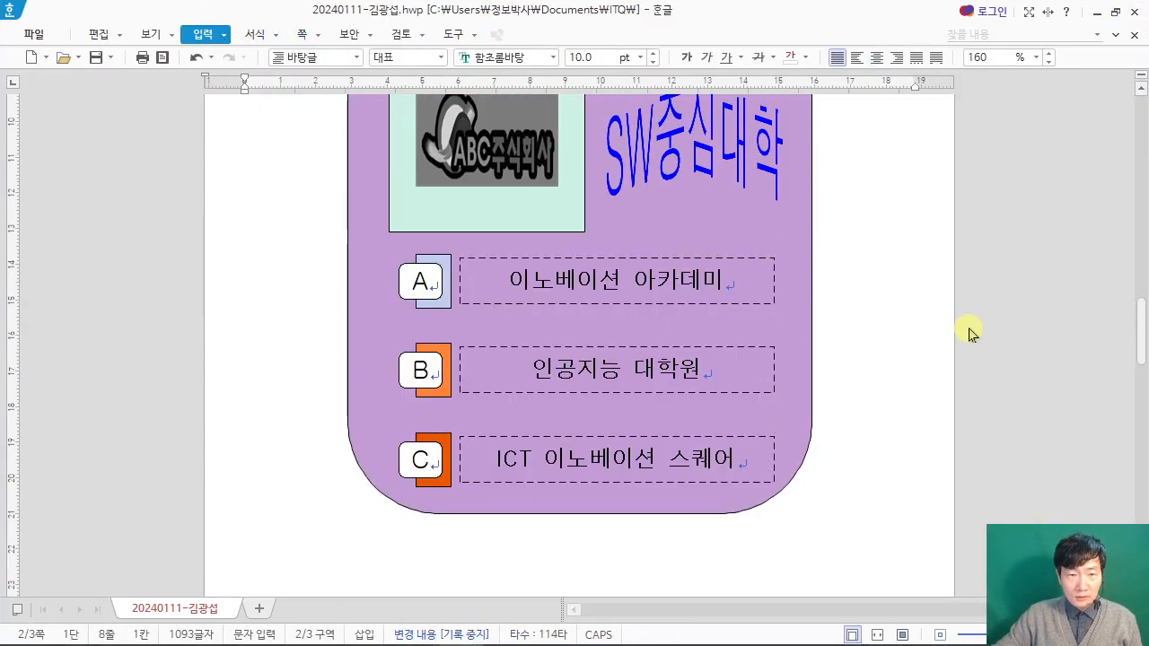
pyautogui.scroll(5, 969, 334)
pyautogui.scroll(-4, 968, 338)
pyautogui.scroll(1, 967, 337)
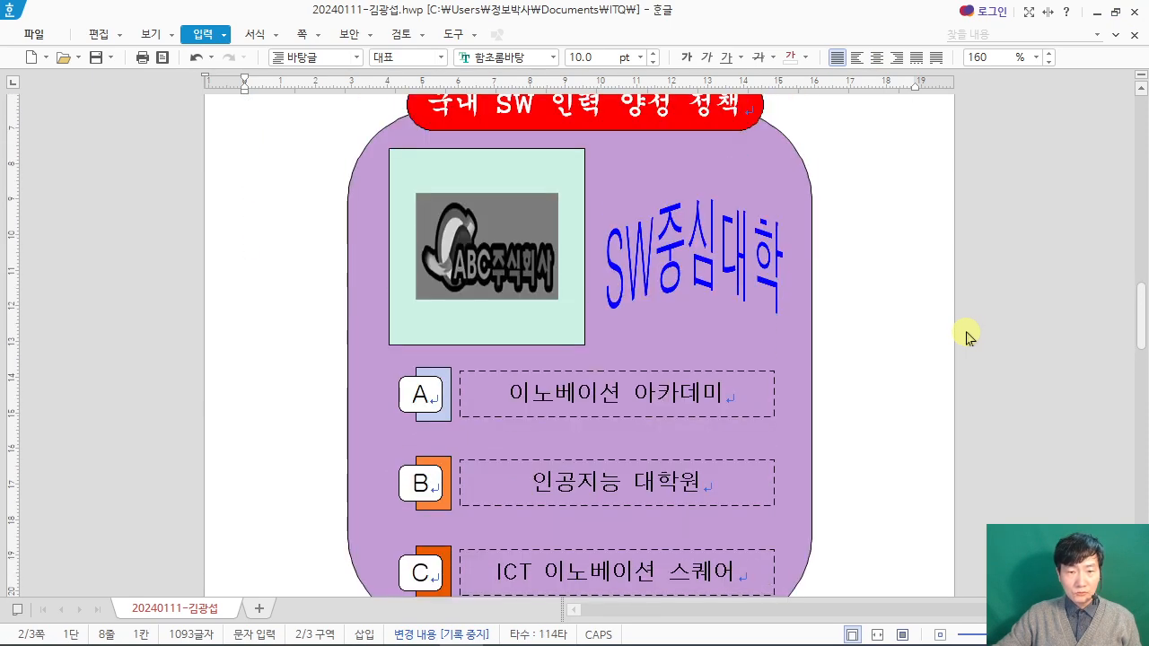
pyautogui.scroll(2, 967, 338)
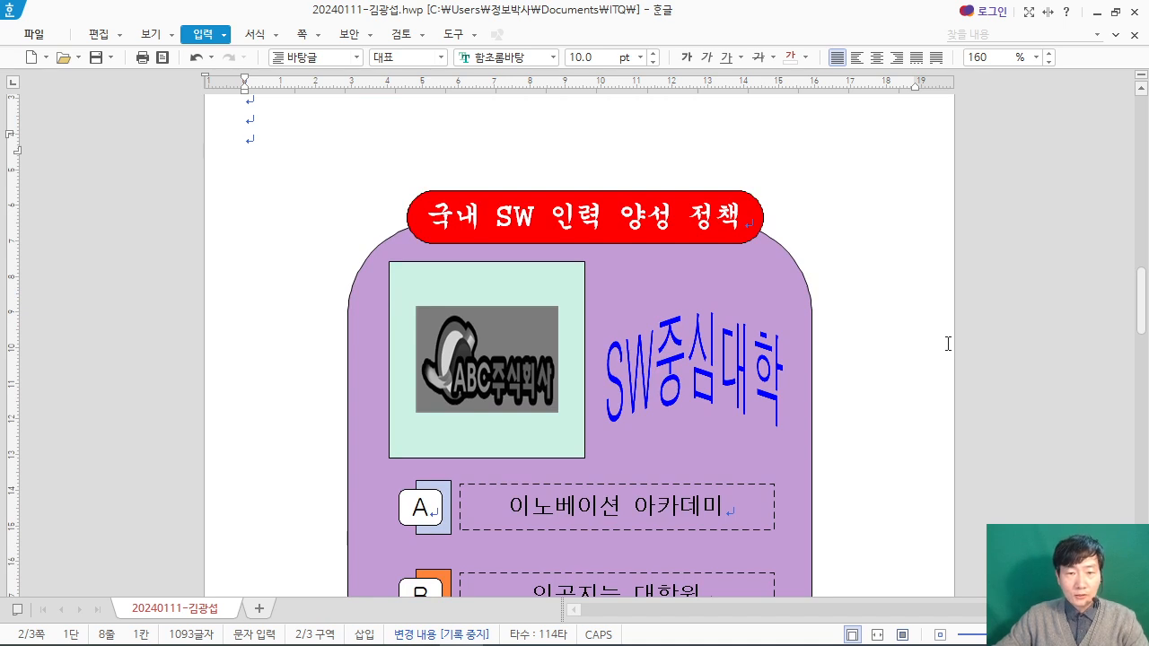
pyautogui.scroll(20, 947, 341)
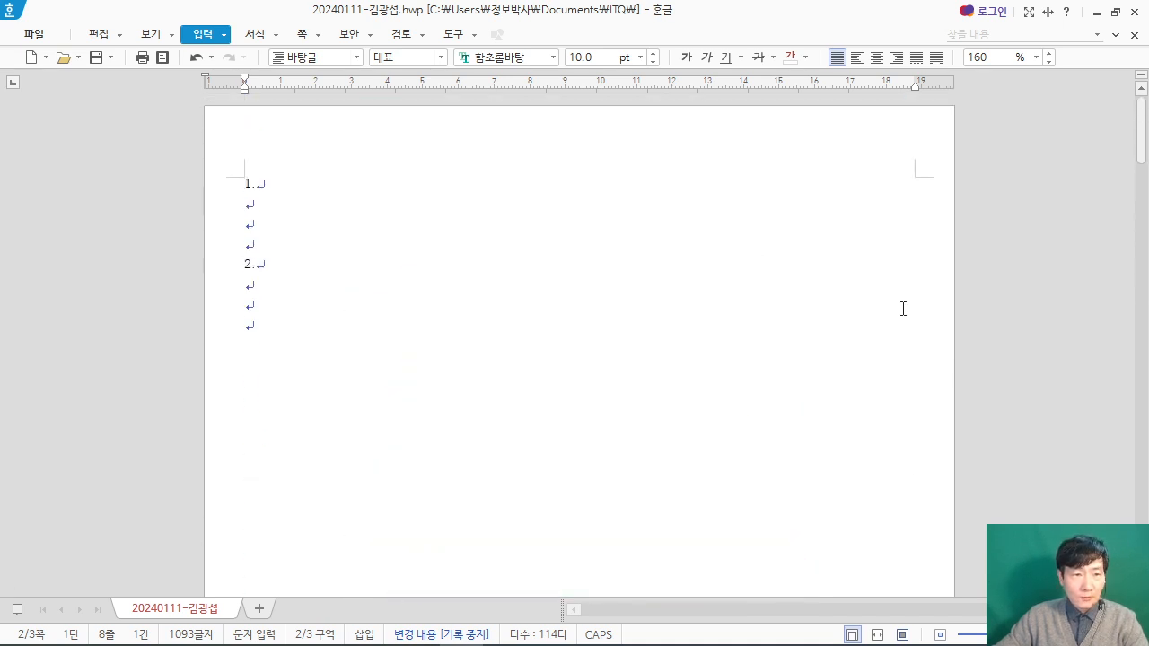
pyautogui.scroll(7, 434, 273)
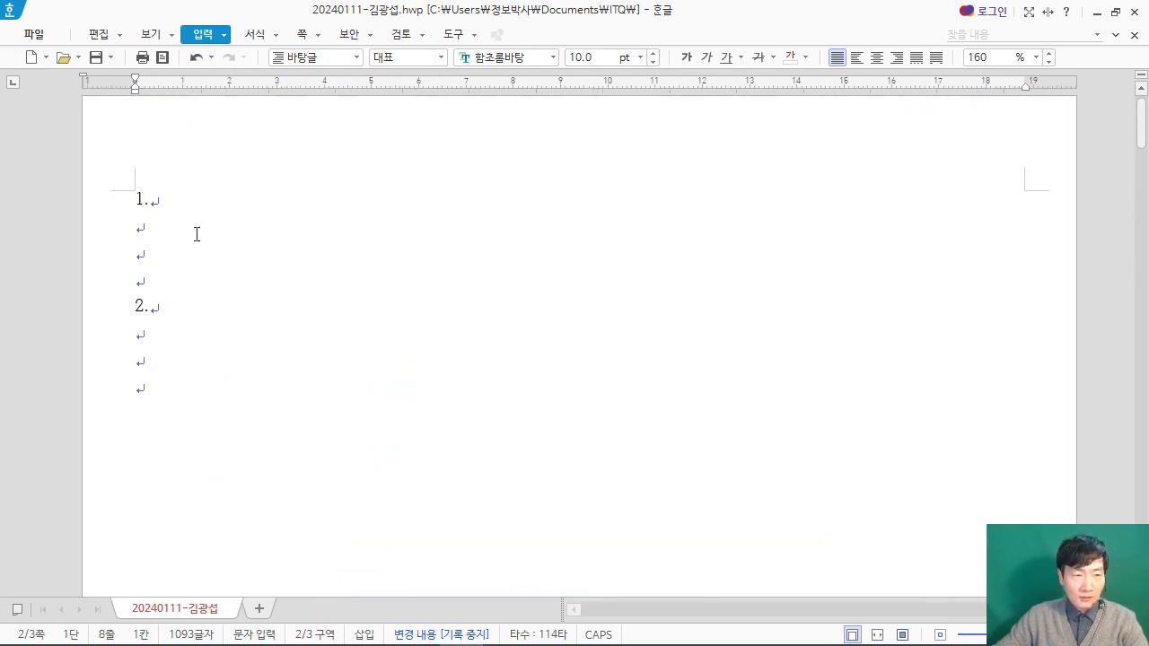
pyautogui.click(197, 234)
# Step: Arrange the document window above the exam PDF and show question 1's 출력형태 text in the PDF
pyautogui.click(1115, 12)
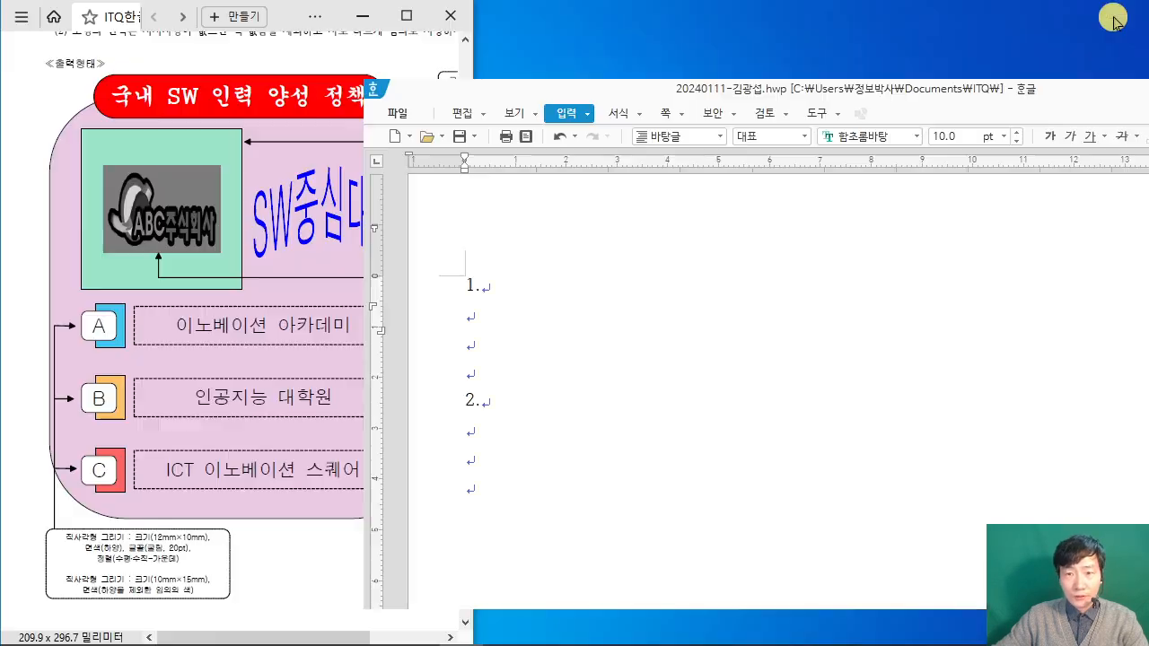
pyautogui.moveTo(283, 19); pyautogui.dragTo(672, 341)
pyautogui.moveTo(924, 101); pyautogui.dragTo(558, 22)
pyautogui.click(699, 593)
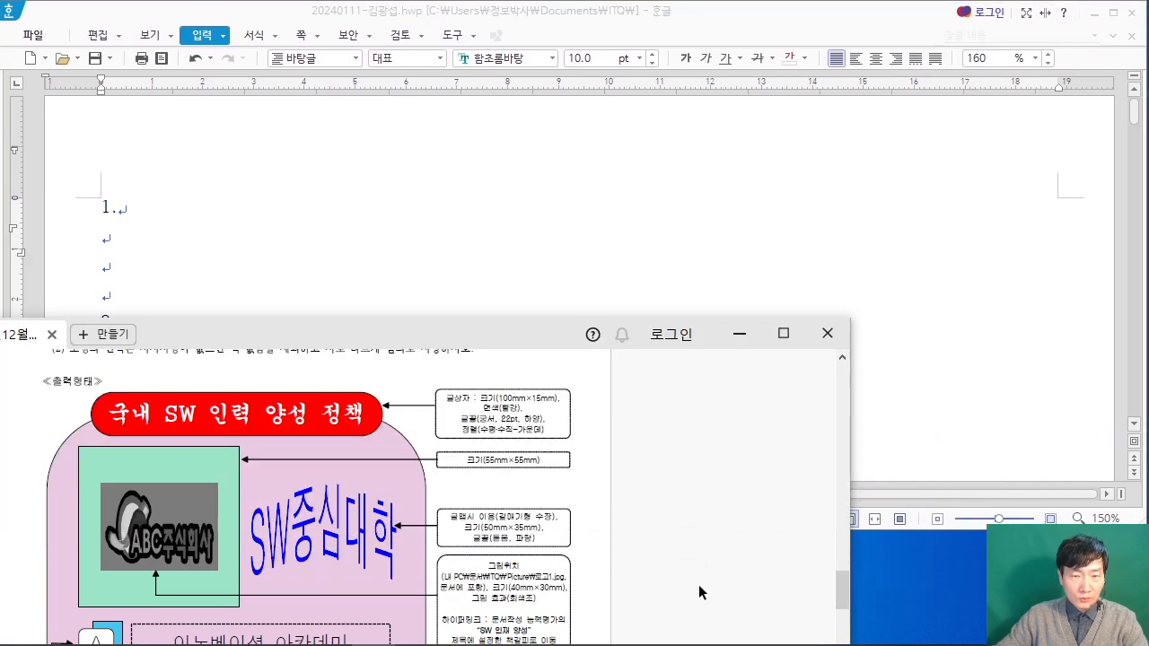
pyautogui.moveTo(484, 332); pyautogui.dragTo(640, 493)
pyautogui.scroll(5, 557, 584)
pyautogui.scroll(10, 557, 585)
pyautogui.scroll(3, 575, 584)
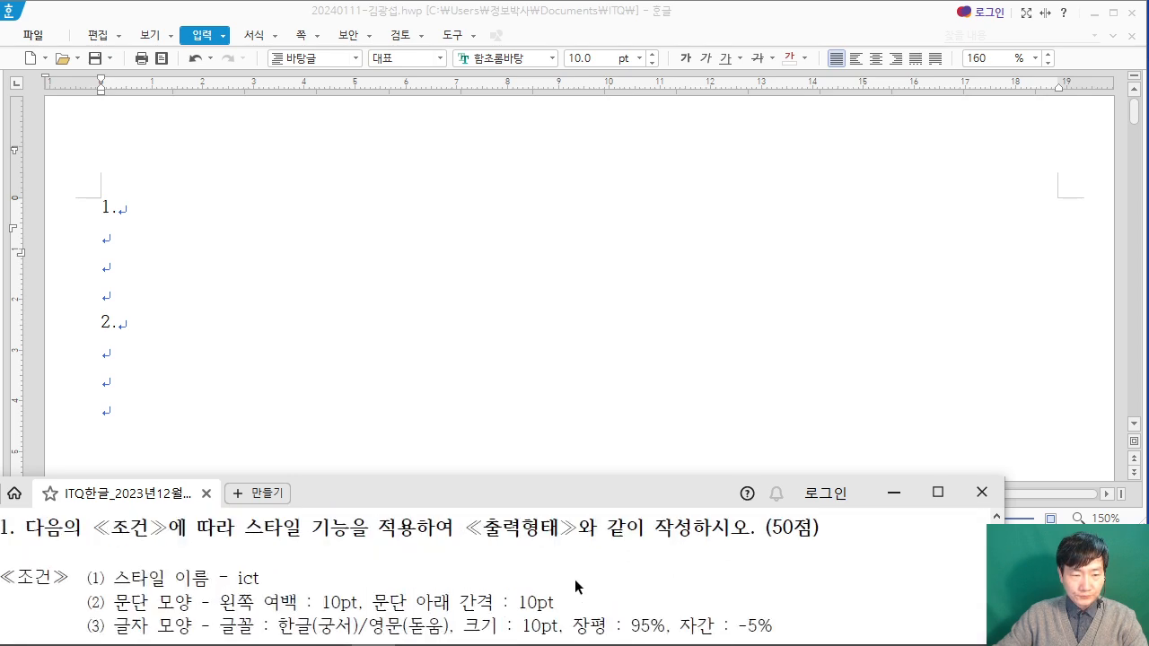
pyautogui.scroll(-4, 575, 583)
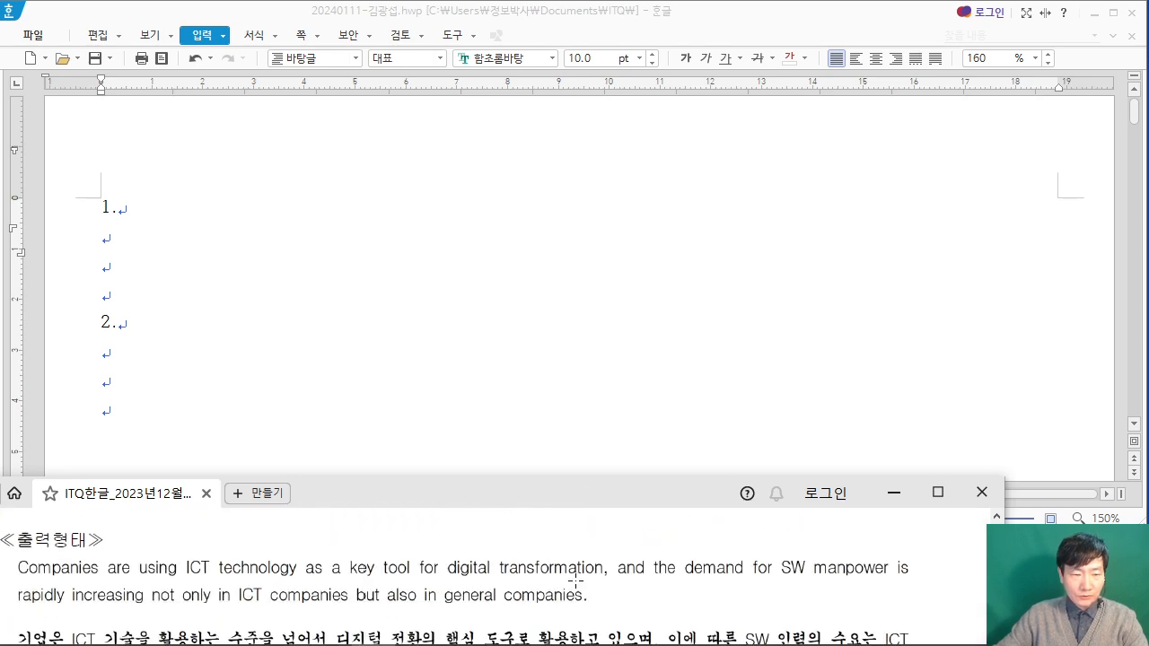
pyautogui.moveTo(505, 497); pyautogui.dragTo(527, 495)
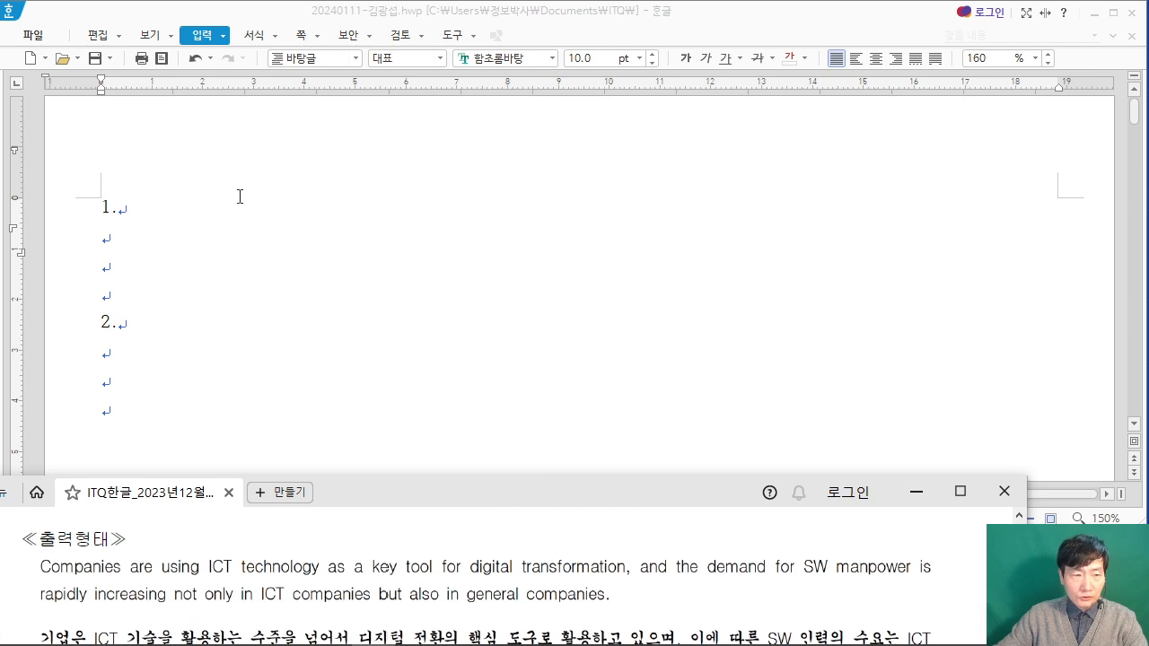
# Step: Start the English paragraph on the empty line below item 1 with "Companies are using ICT technology"
pyautogui.click(178, 231)
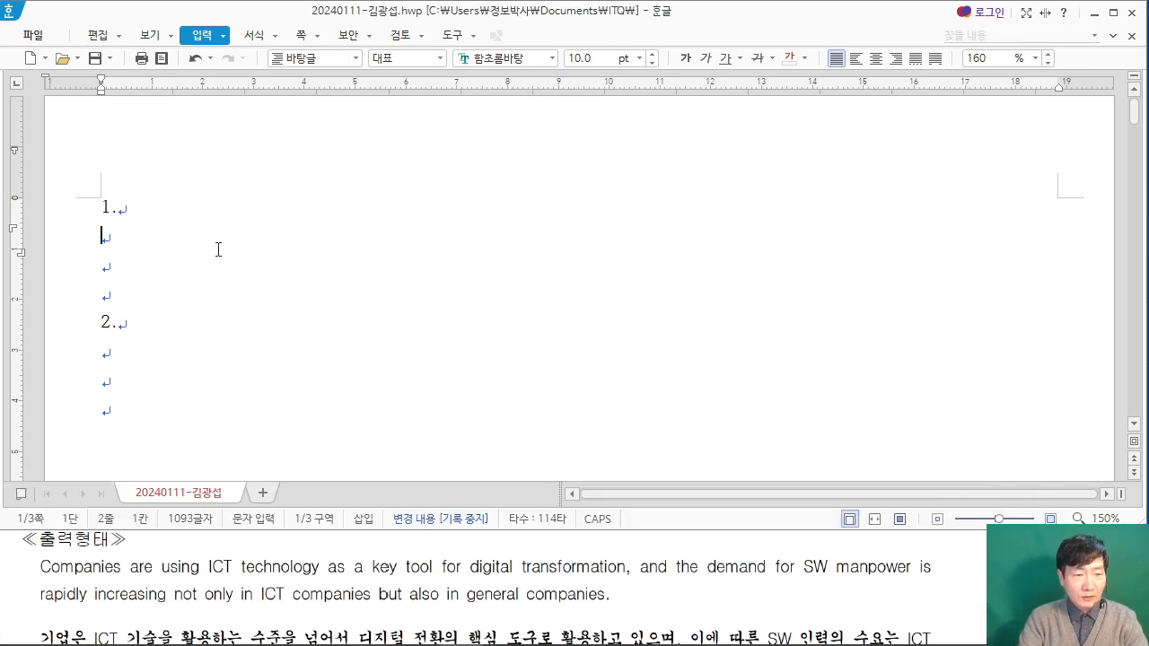
pyautogui.write('Comani')
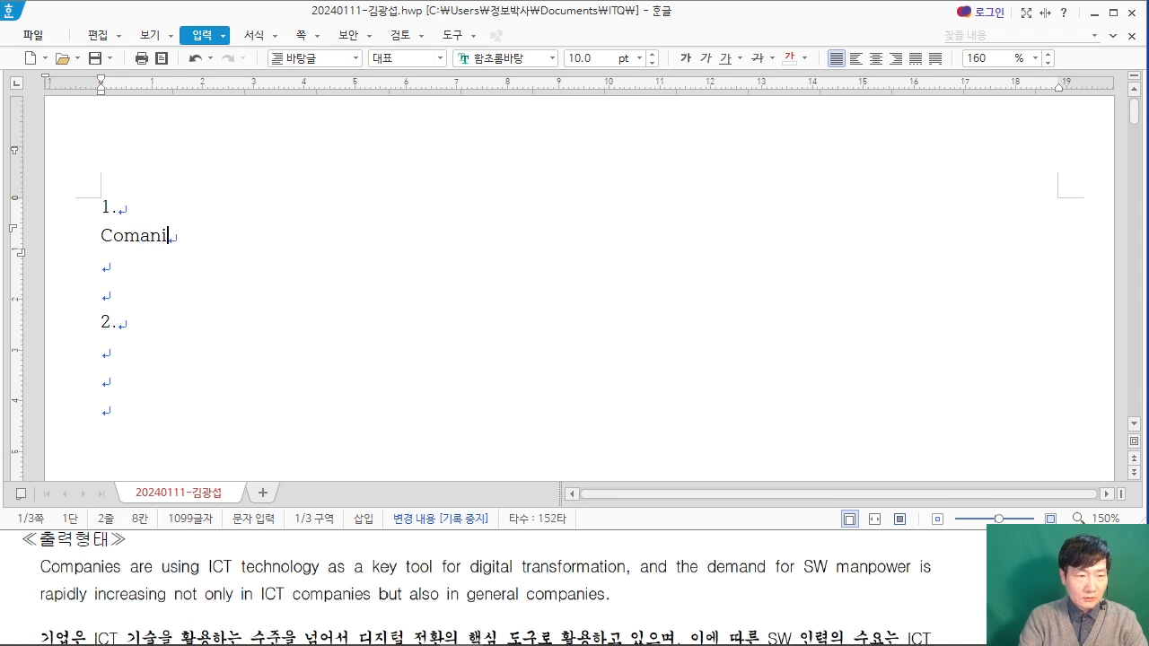
pyautogui.write('es')
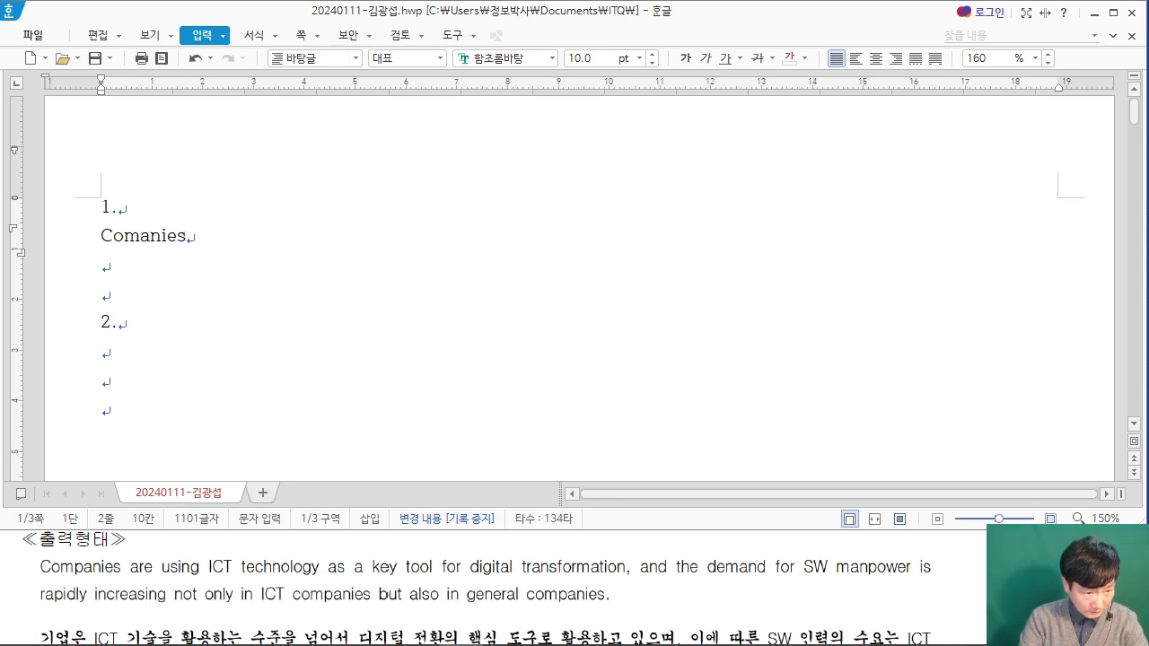
pyautogui.press('BackSpace')
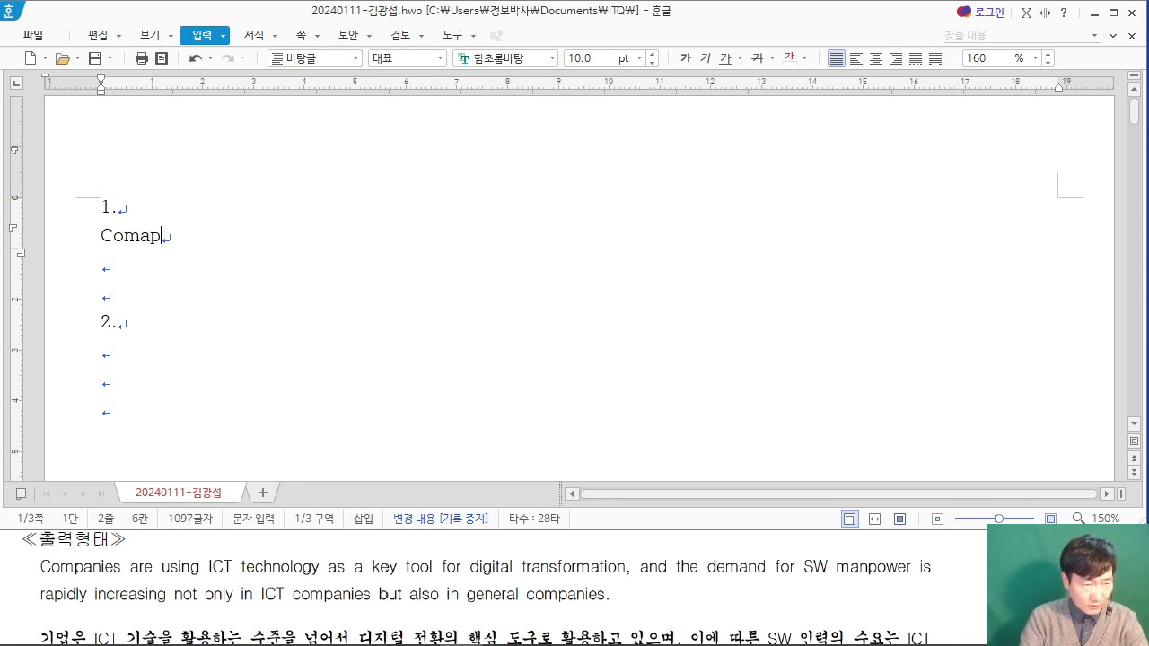
pyautogui.write('panies are')
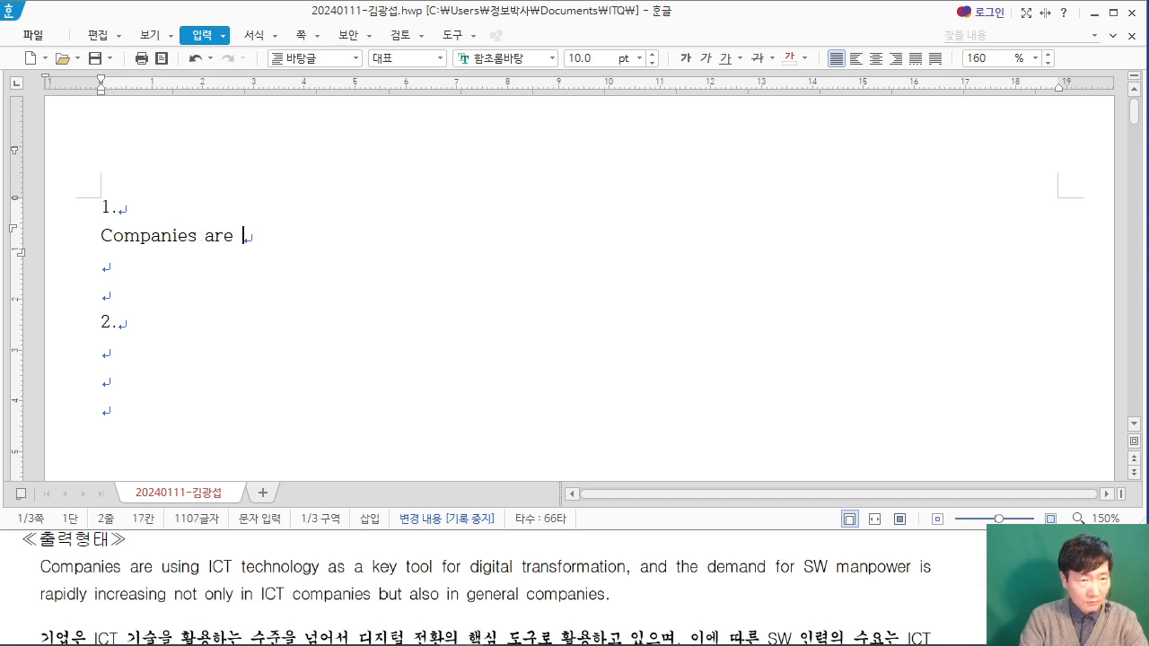
pyautogui.write('using I')
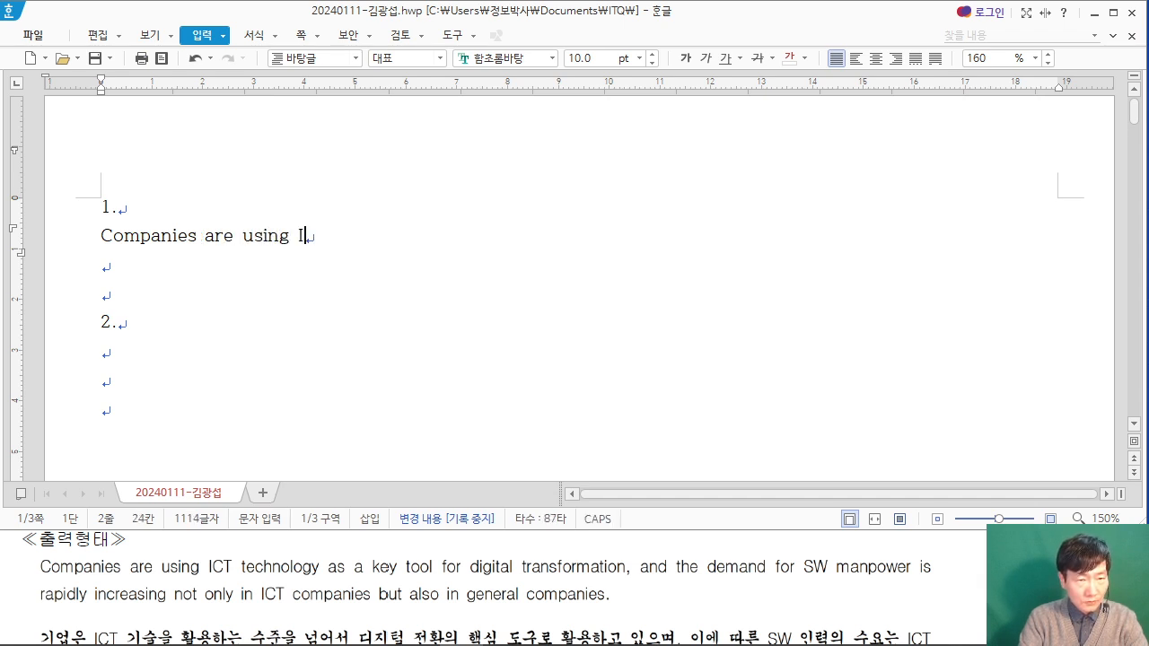
pyautogui.write('CT technology ')
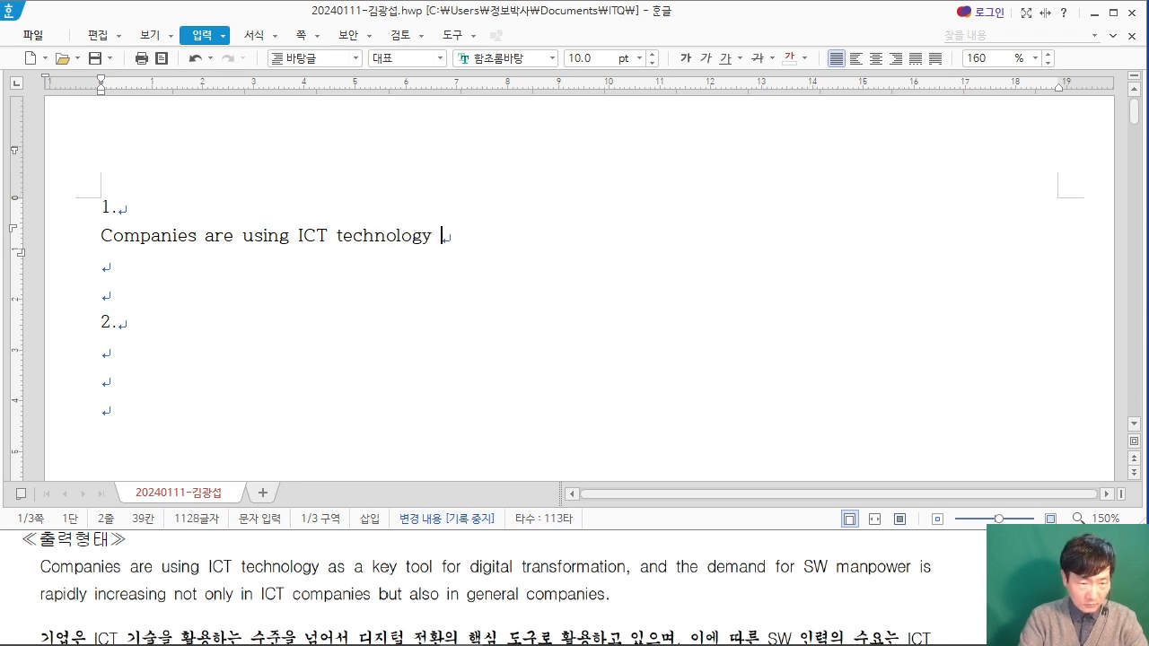
pyautogui.write('as a key tool for di')
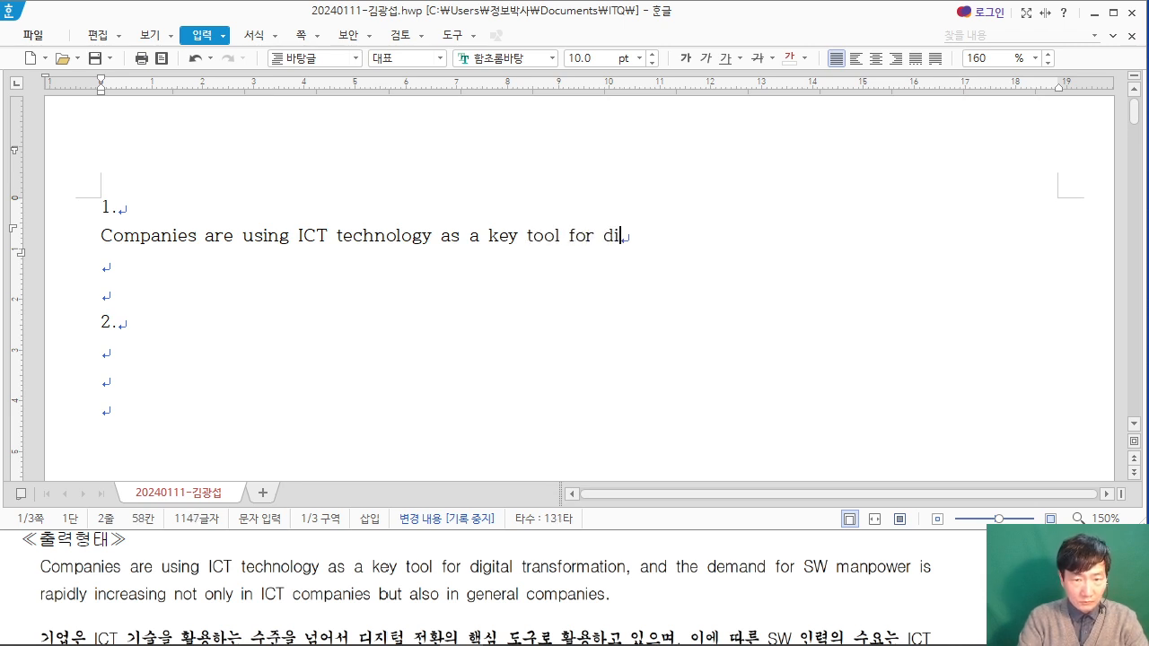
pyautogui.write('gital ')
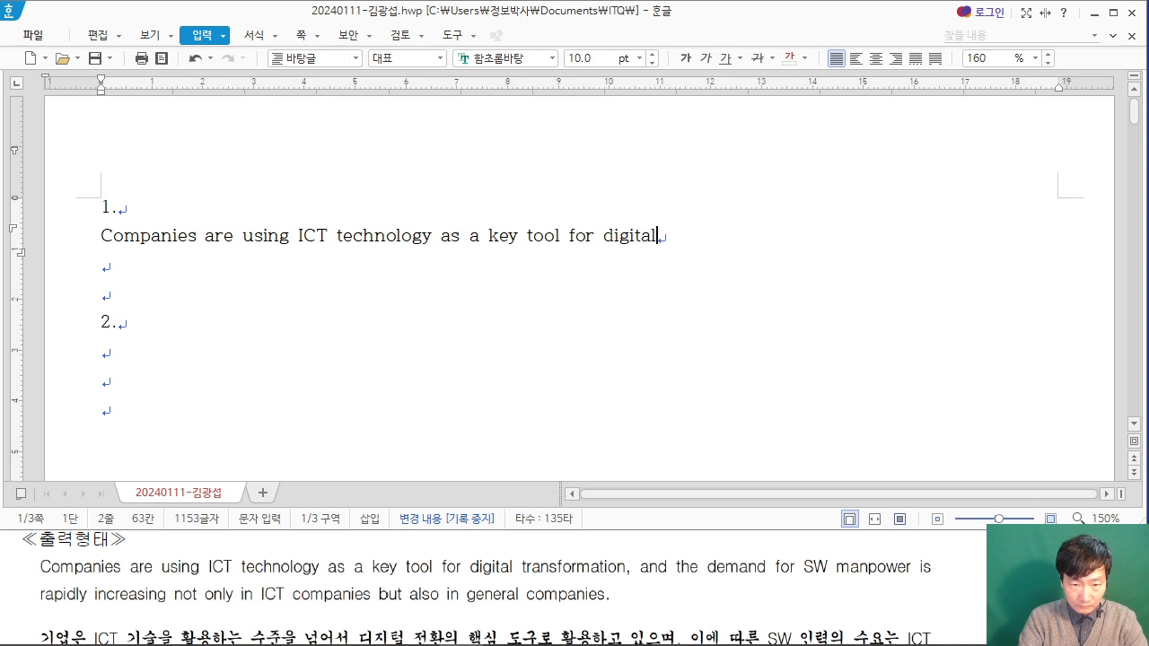
pyautogui.write('transfor')
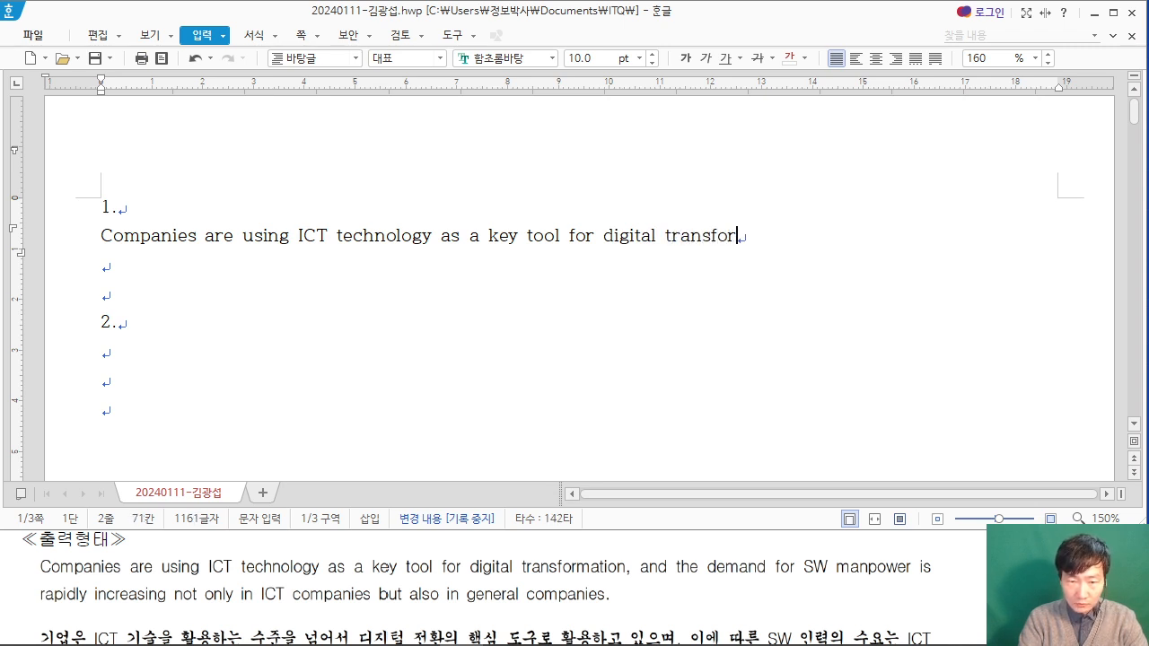
pyautogui.write('am')
# Step: Continue the English sentence under item 1 with "as a key tool for digital transformation"
pyautogui.press('BackSpace')
pyautogui.press('BackSpace')
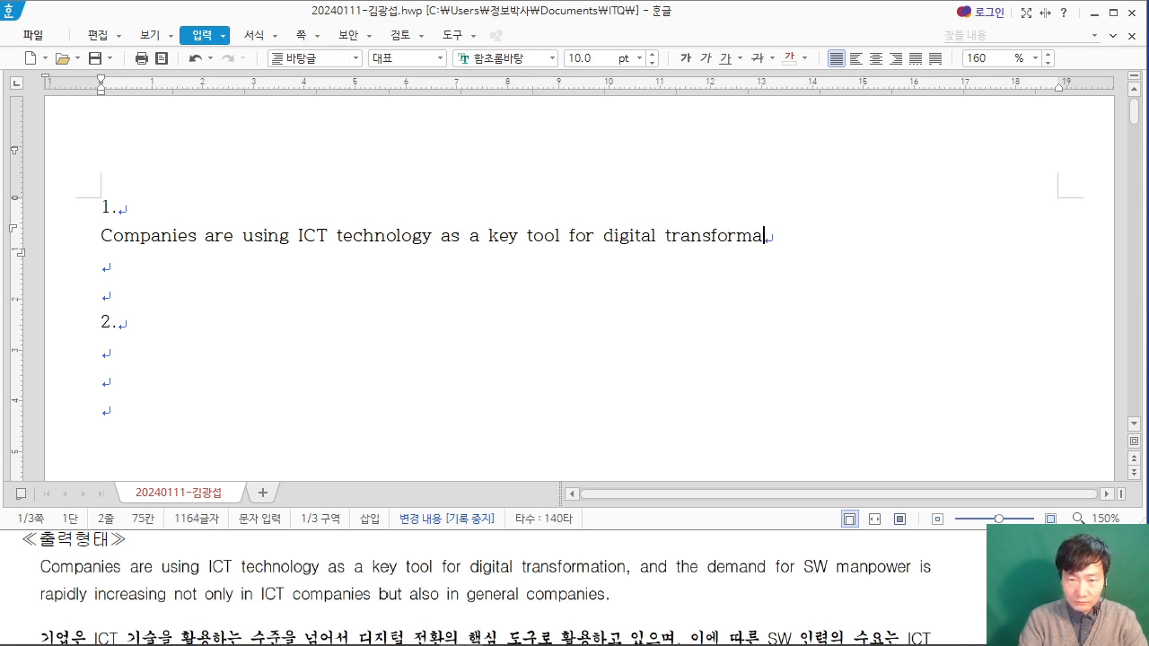
pyautogui.press('BackSpace')
pyautogui.press('BackSpace')
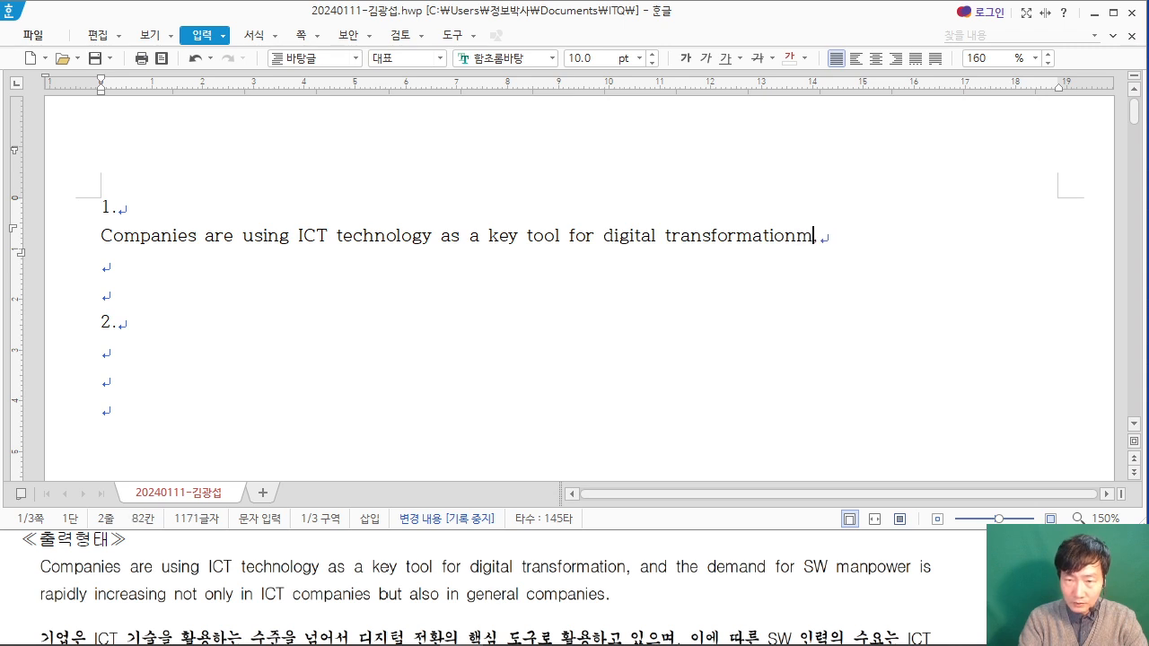
# Step: Add ", and the demand for SW manpower is" to the English sentence, correcting typing slips
pyautogui.write(', and the de')
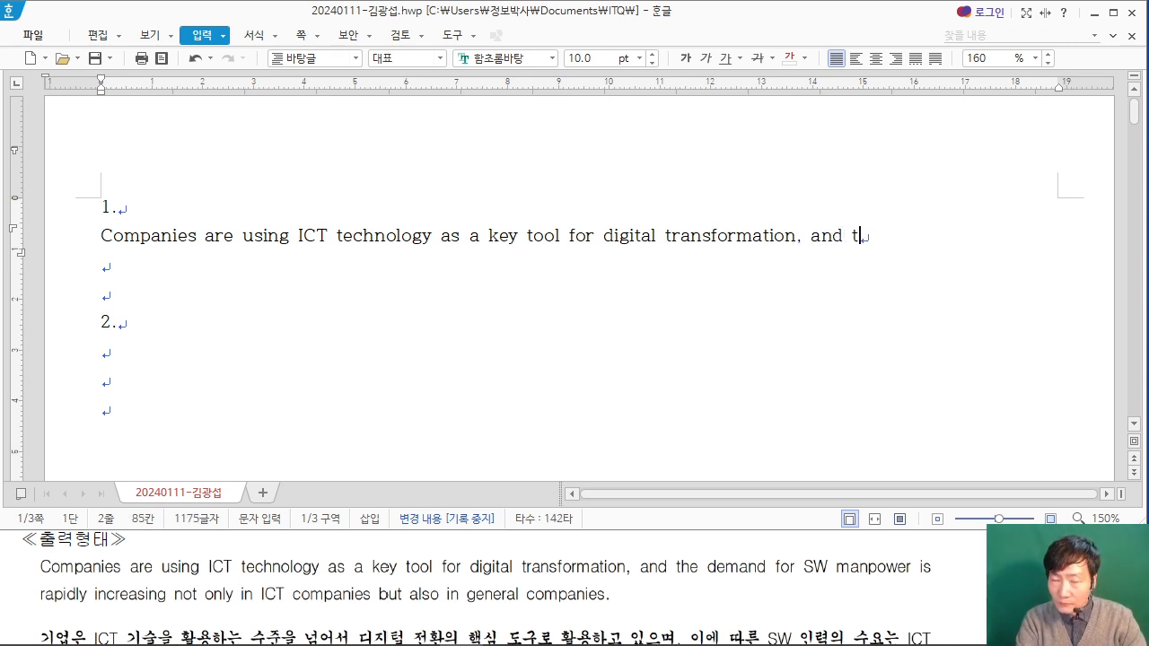
pyautogui.press('BackSpace')
pyautogui.press('BackSpace')
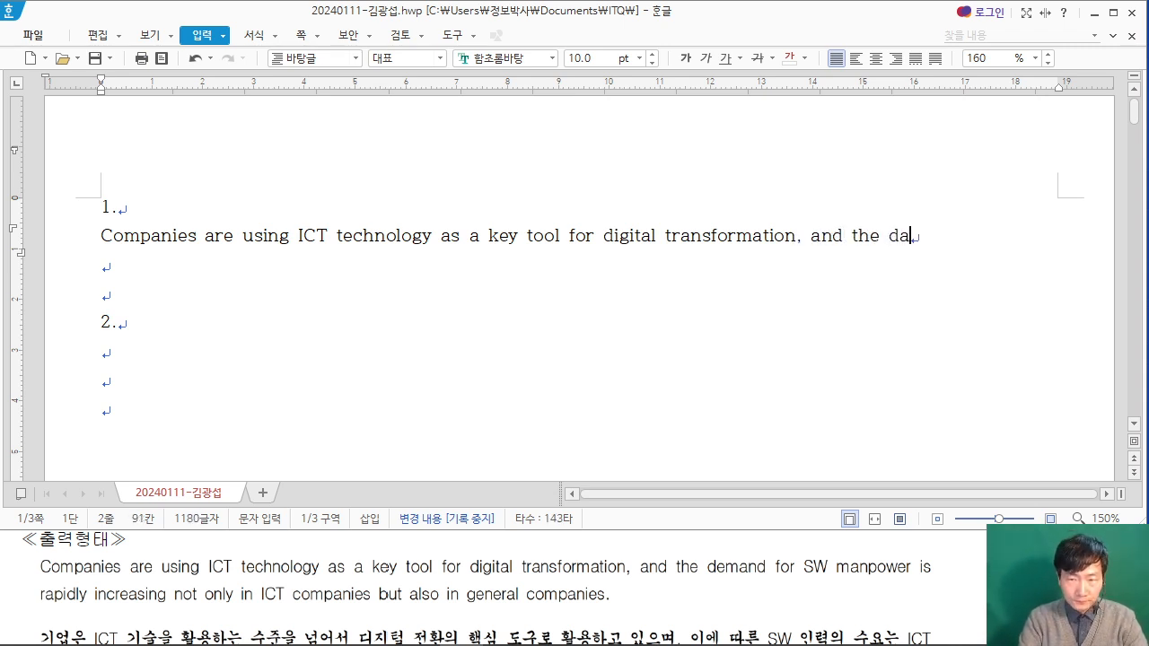
pyautogui.write('m,an')
pyautogui.press('BackSpace')
pyautogui.press('BackSpace')
pyautogui.press('BackSpace')
pyautogui.write('and for sw')
pyautogui.press('BackSpace')
pyautogui.press('BackSpace')
pyautogui.press('capslock')
pyautogui.write('SW')
pyautogui.write(' man')
pyautogui.write('power ')
pyautogui.write('is ')
pyautogui.write('re')
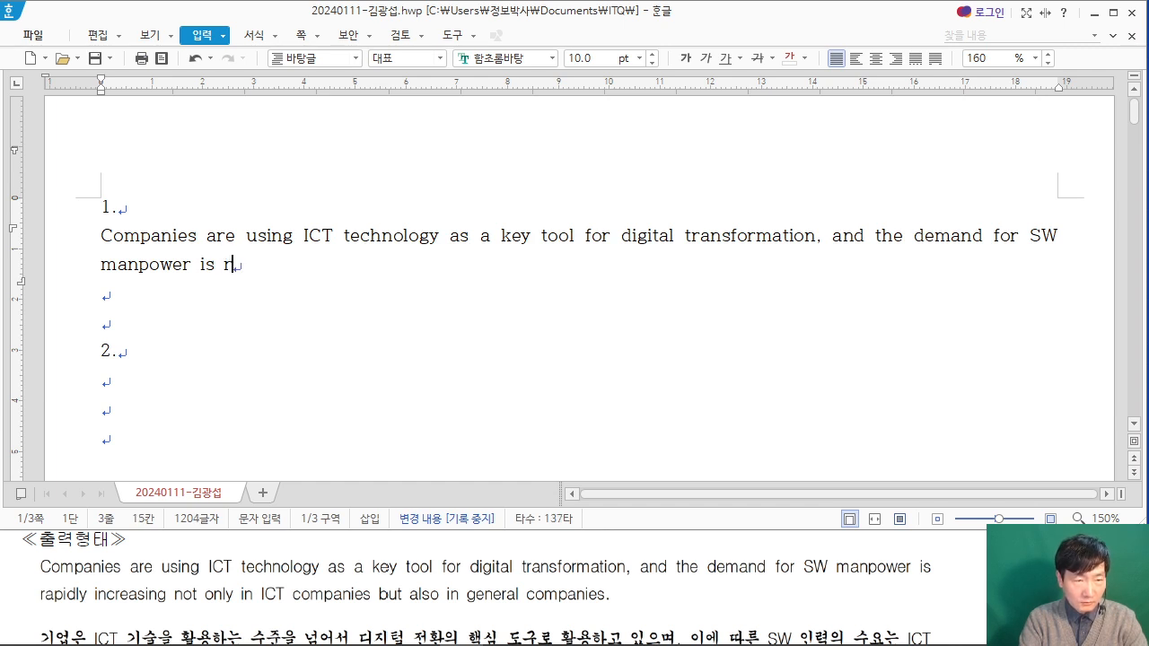
pyautogui.write('ap')
# Step: Continue the English sentence with "repidly increasing not only in"
pyautogui.press('BackSpace')
pyautogui.press('BackSpace')
pyautogui.write('p')
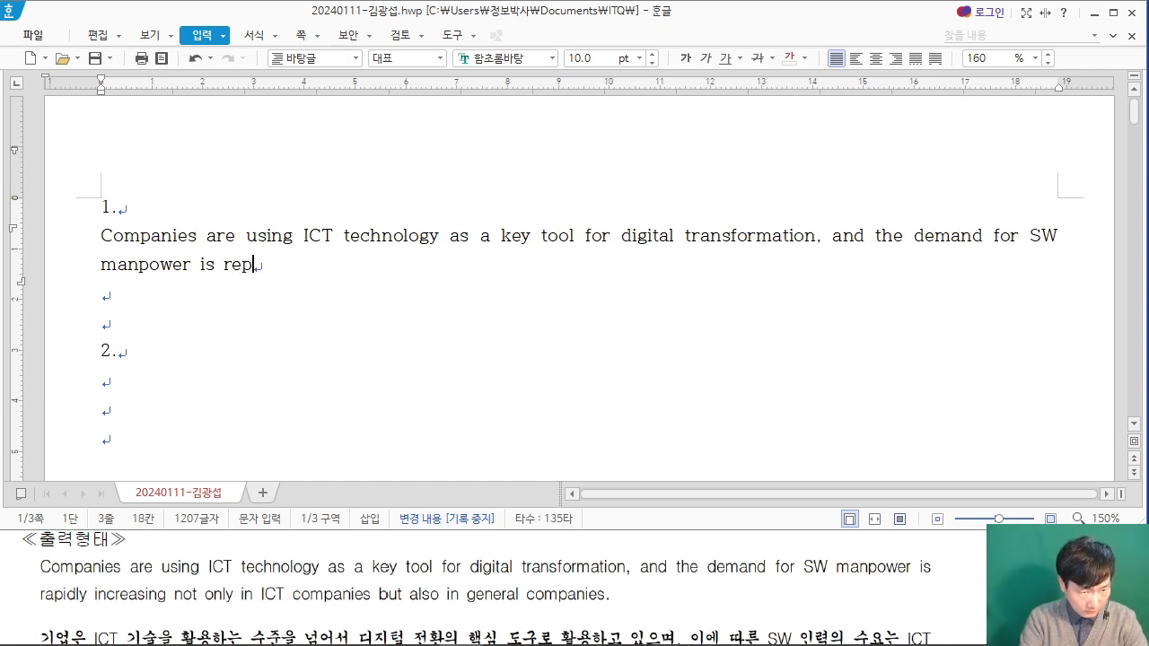
pyautogui.write('idly')
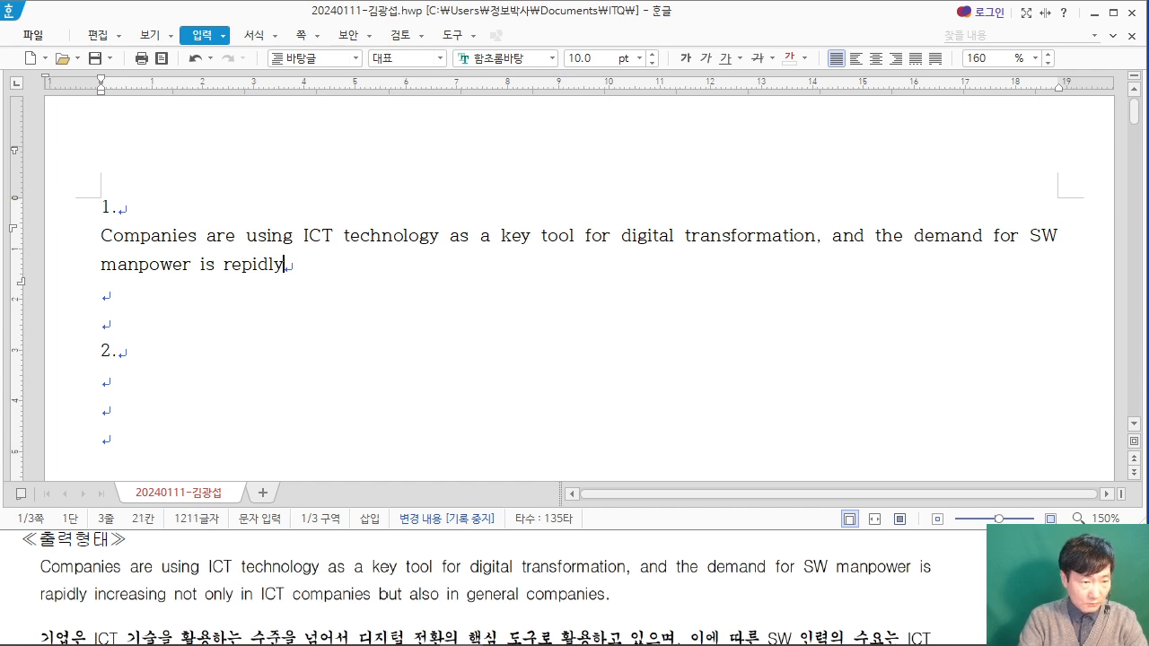
pyautogui.write(' inc')
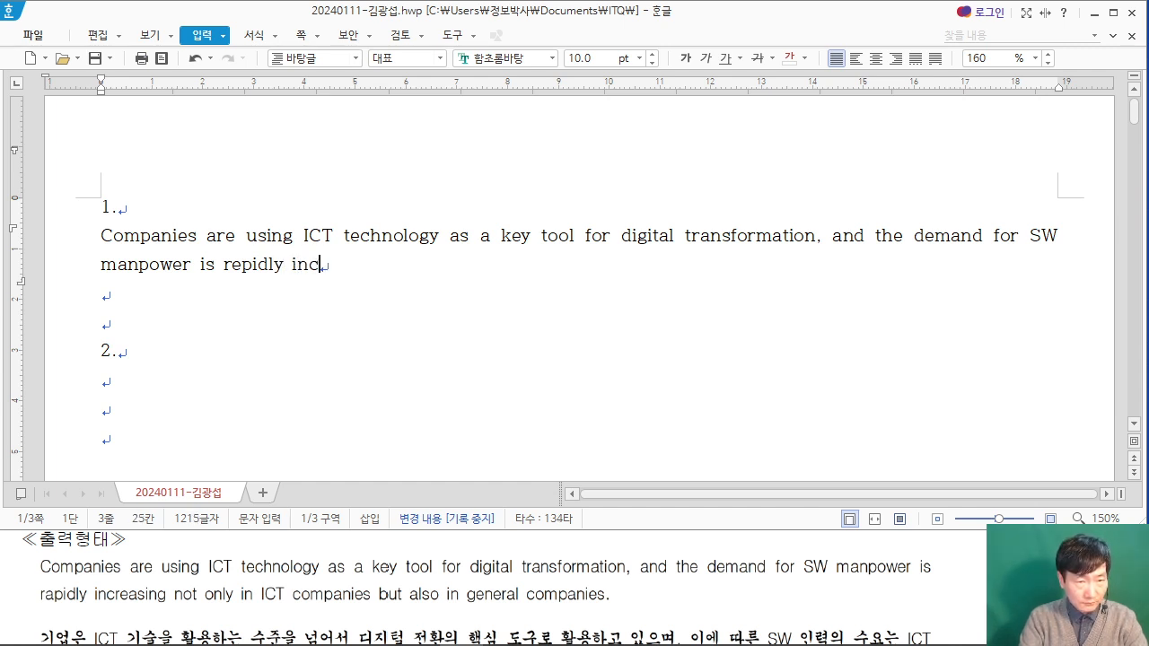
pyautogui.write('reasing not only')
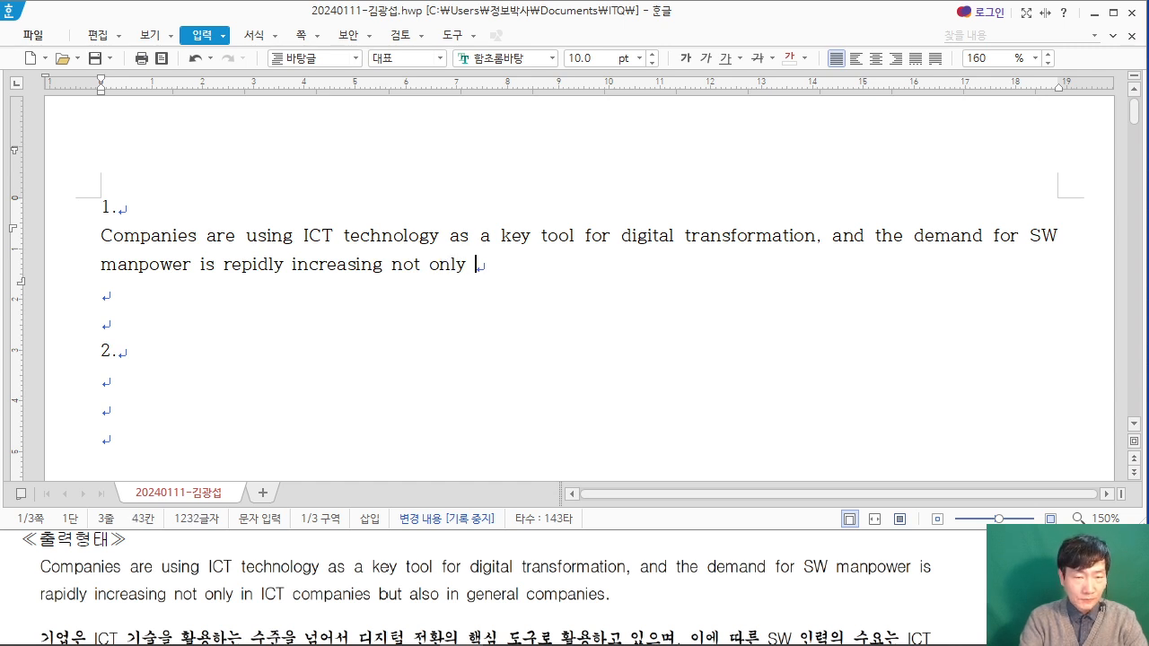
pyautogui.write(' in ICT')
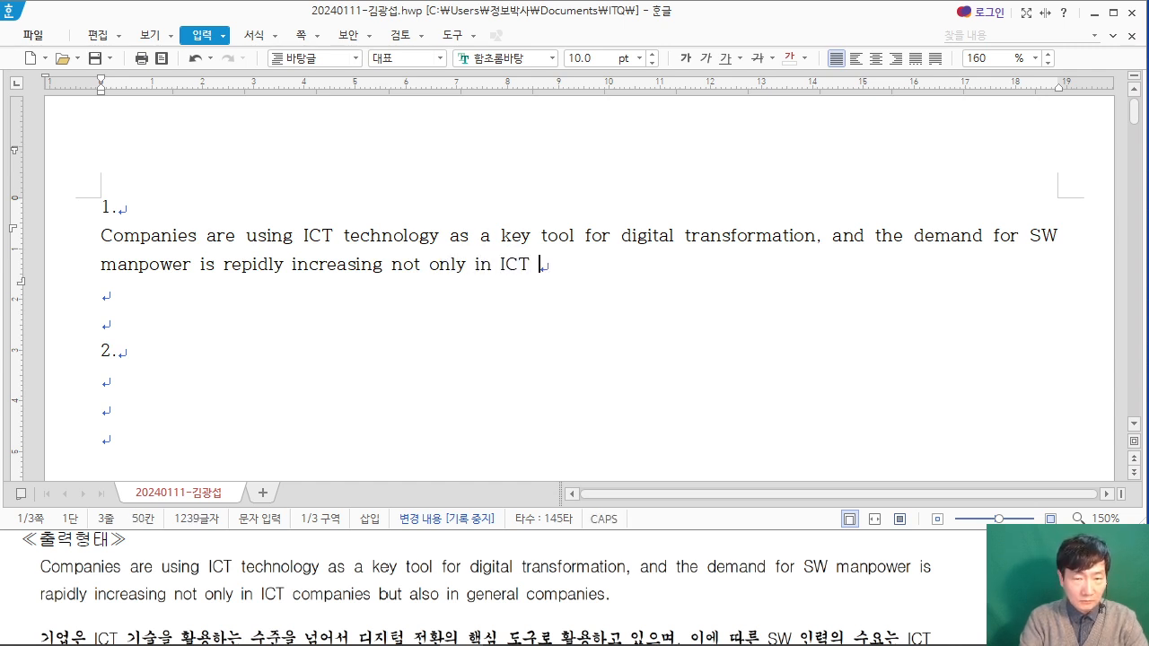
pyautogui.write(' companies byt')
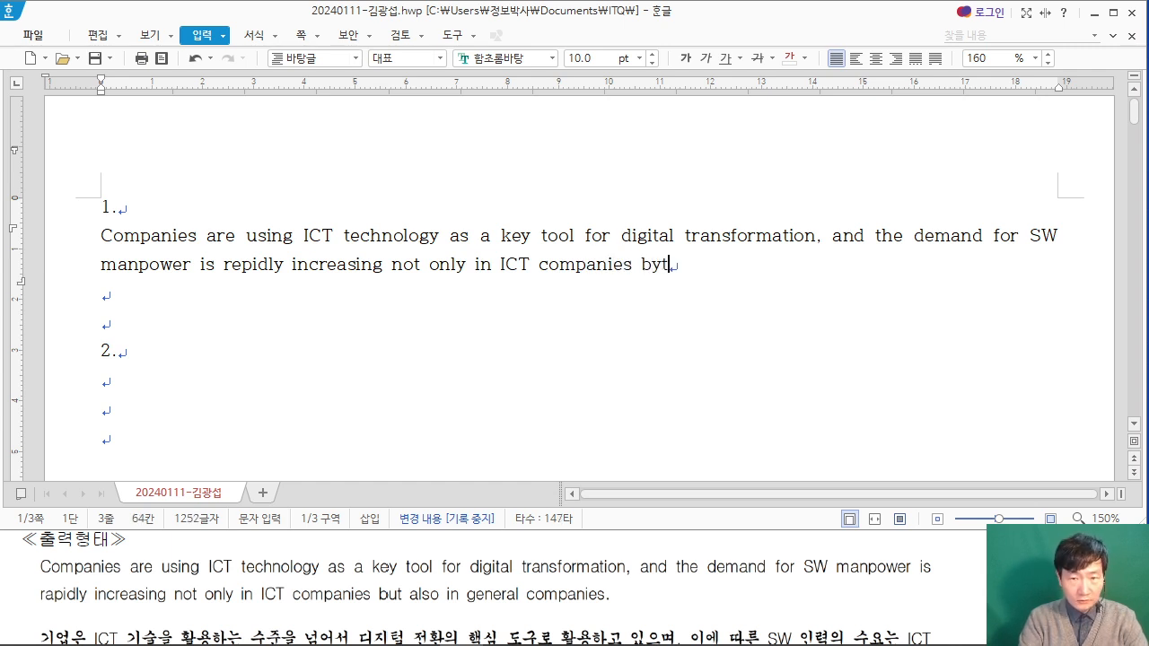
pyautogui.press('BackSpace')
pyautogui.press('BackSpace')
pyautogui.write('ut al')
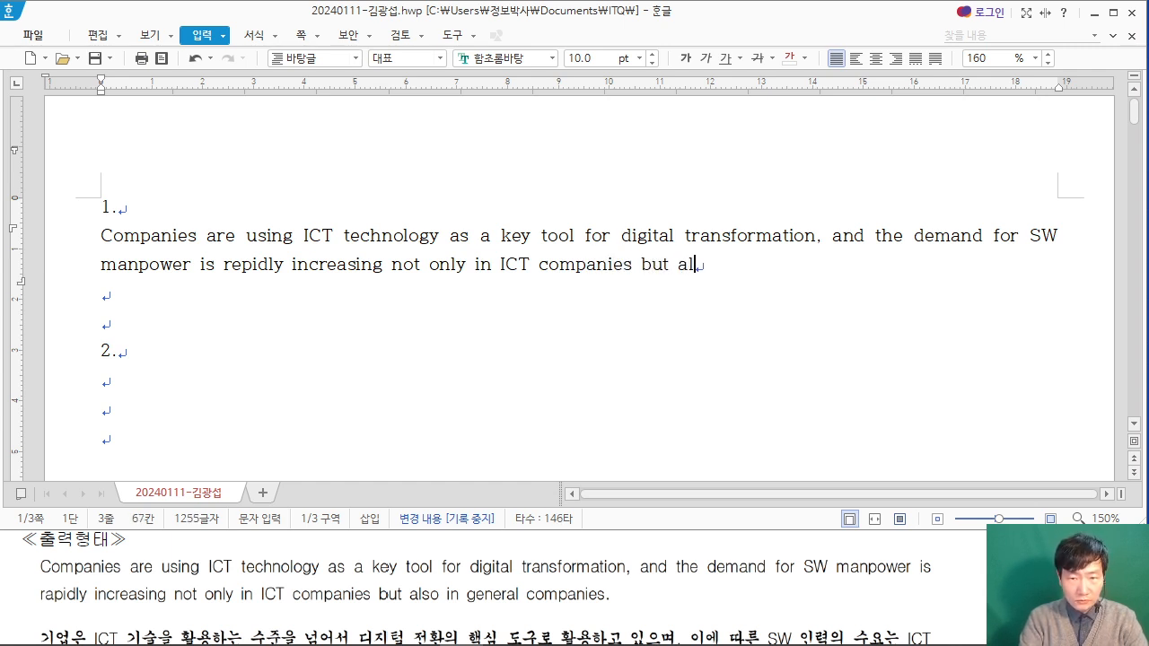
pyautogui.write('so in gen')
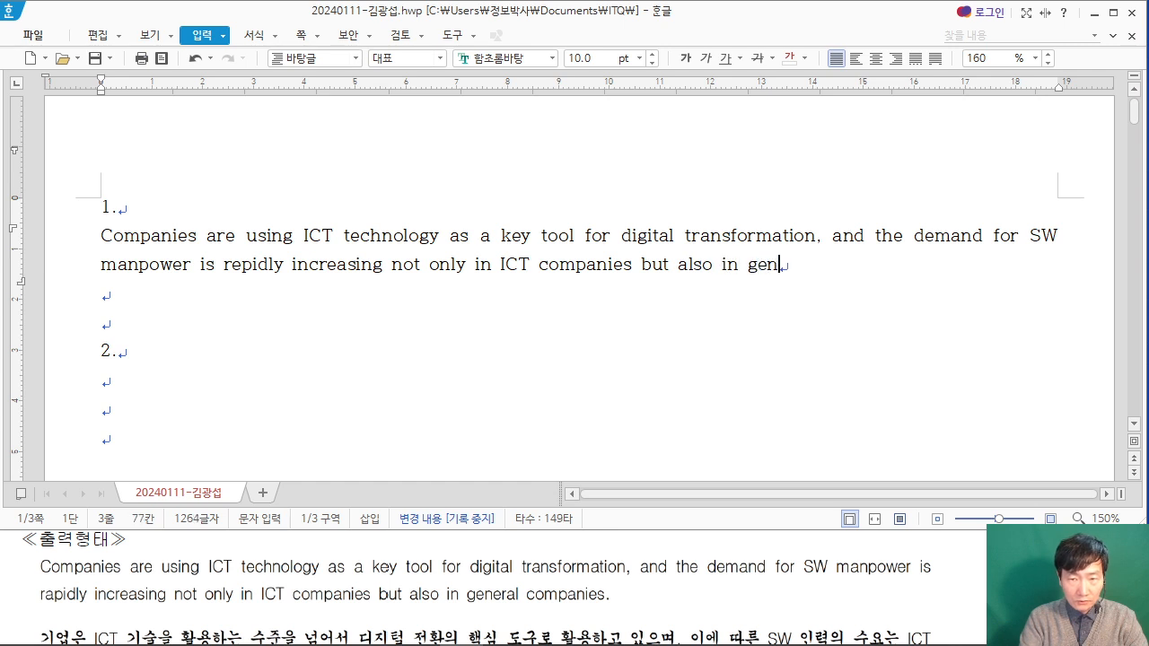
pyautogui.write('eral co')
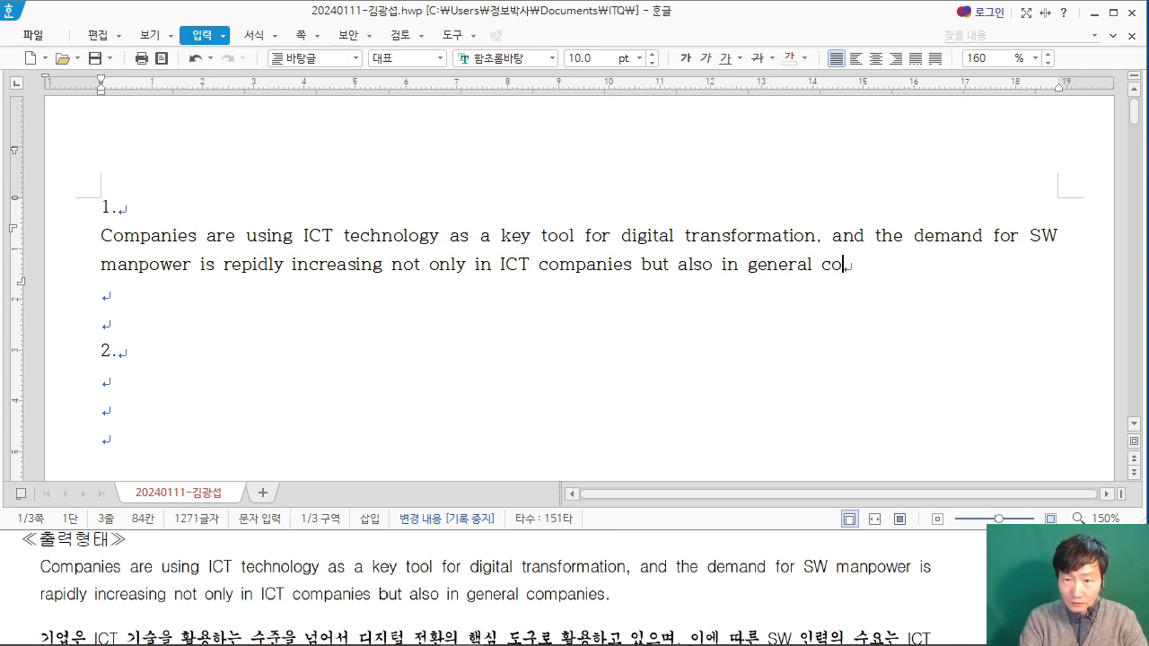
pyautogui.write('mpanies')
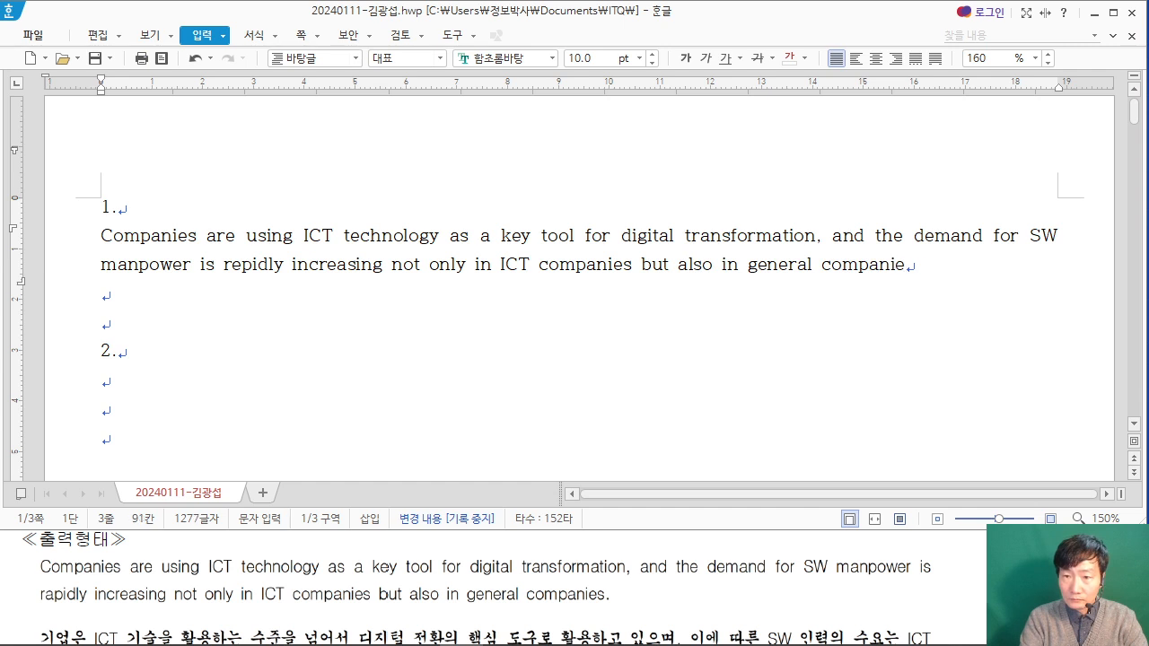
# Step: Finish the English sentence with "ICT companies but also in general companies." and start a new paragraph below it
pyautogui.press('Return')
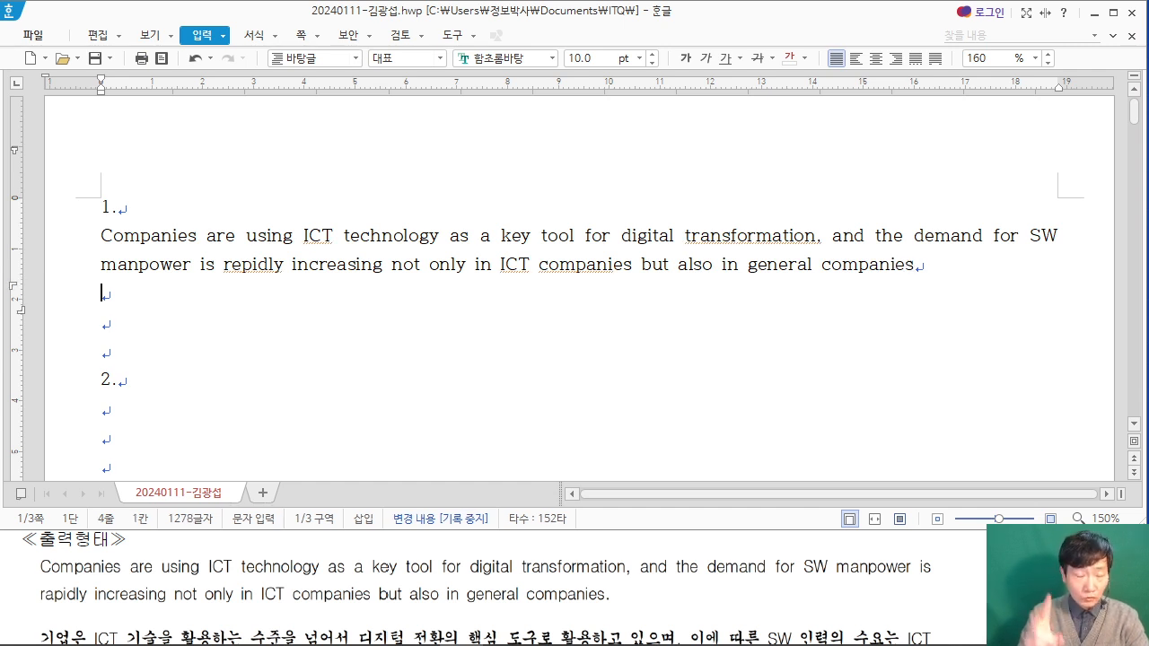
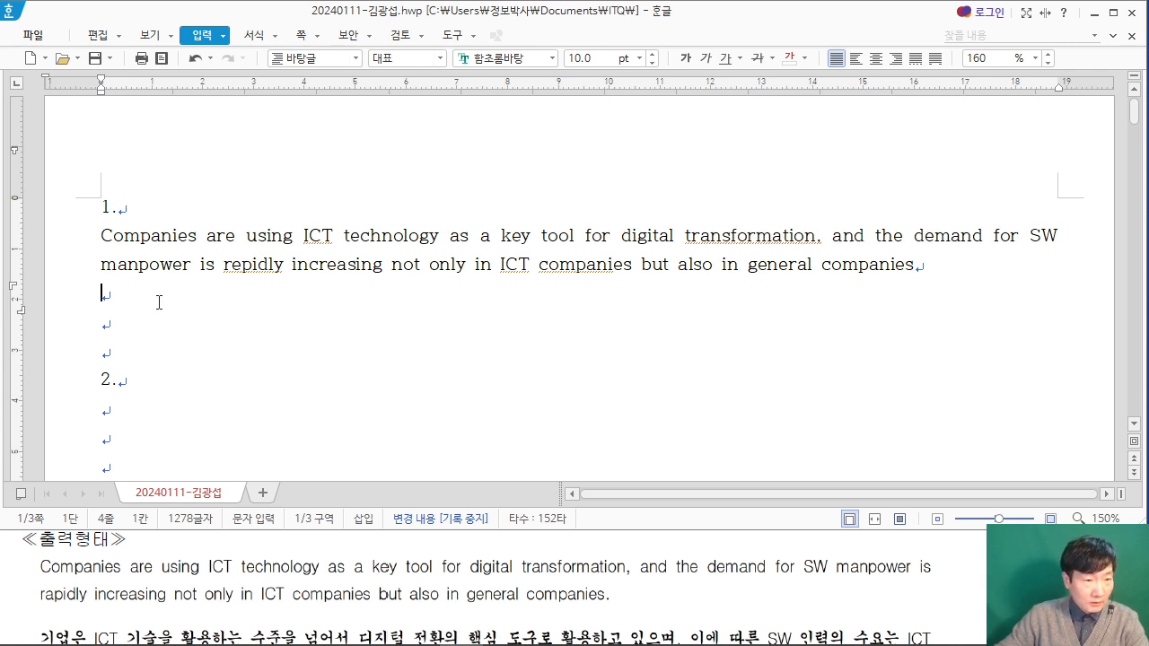
# Step: Start the Korean sentence below the English paragraph with "기업은 ICT 기술을 활용하는", correcting the capitalisation of ICT
pyautogui.write('기업은 ')
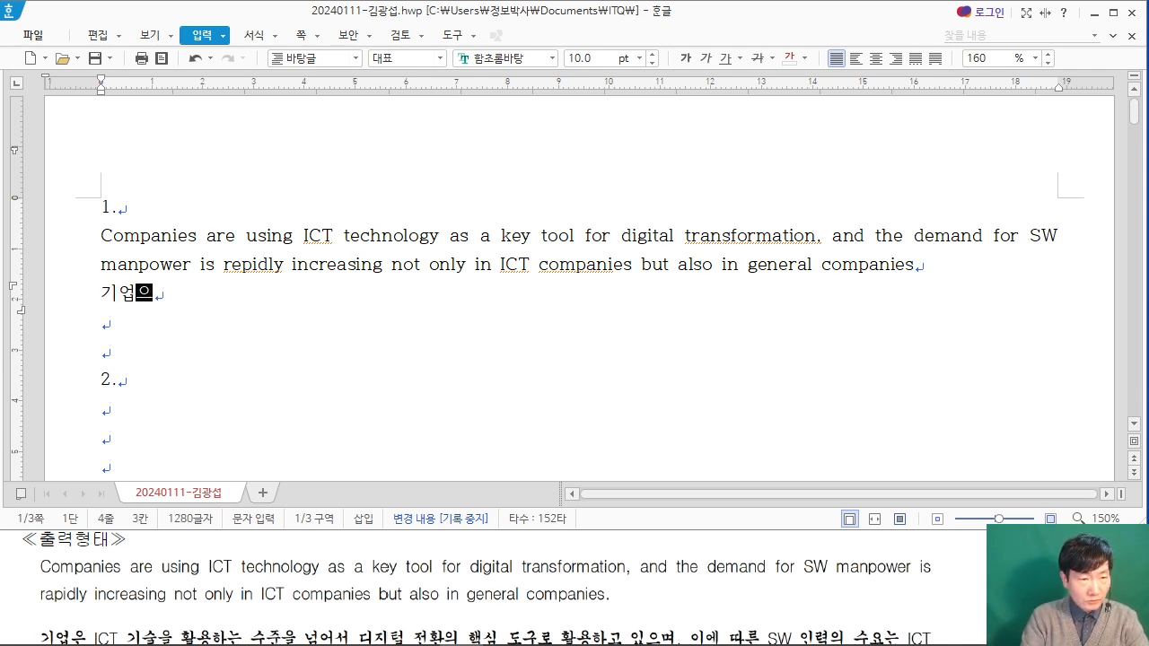
pyautogui.write('ic')
pyautogui.press('BackSpace')
pyautogui.press('capslock')
pyautogui.write('IC')
pyautogui.press('BackSpace')
pyautogui.press('BackSpace')
pyautogui.write('IC')
pyautogui.press('BackSpace')
pyautogui.press('BackSpace')
pyautogui.write('IC')
pyautogui.press('BackSpace')
pyautogui.press('BackSpace')
pyautogui.press('BackSpace')
pyautogui.write('ICT 기술을 활용한')
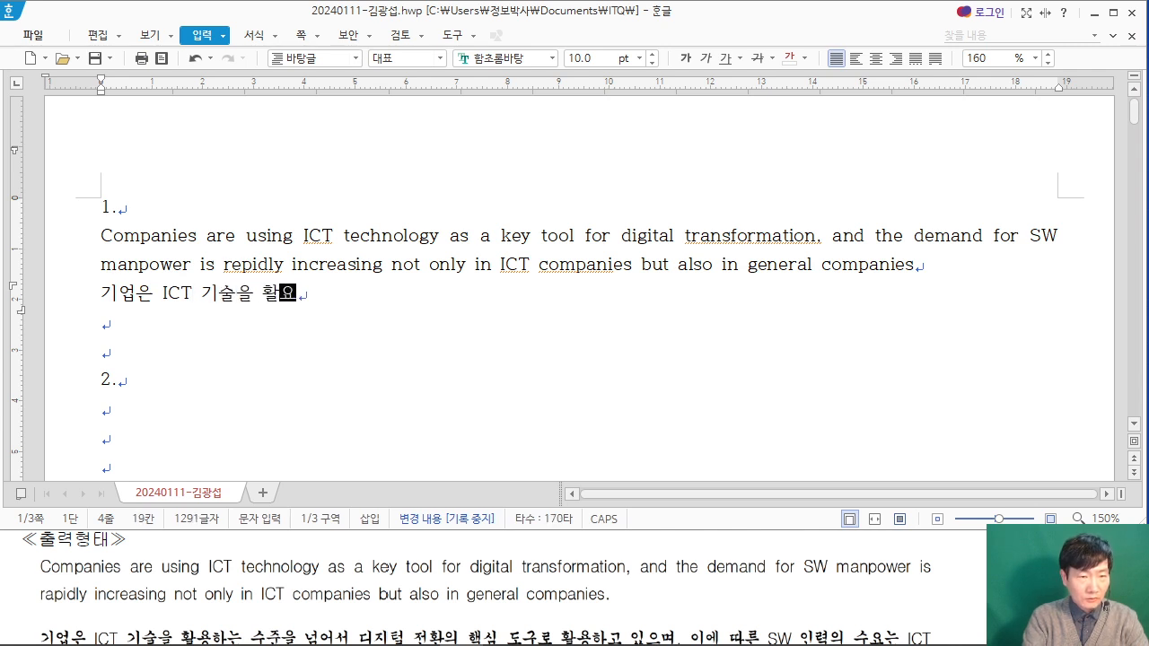
pyautogui.write('는 수준을 넘엇')
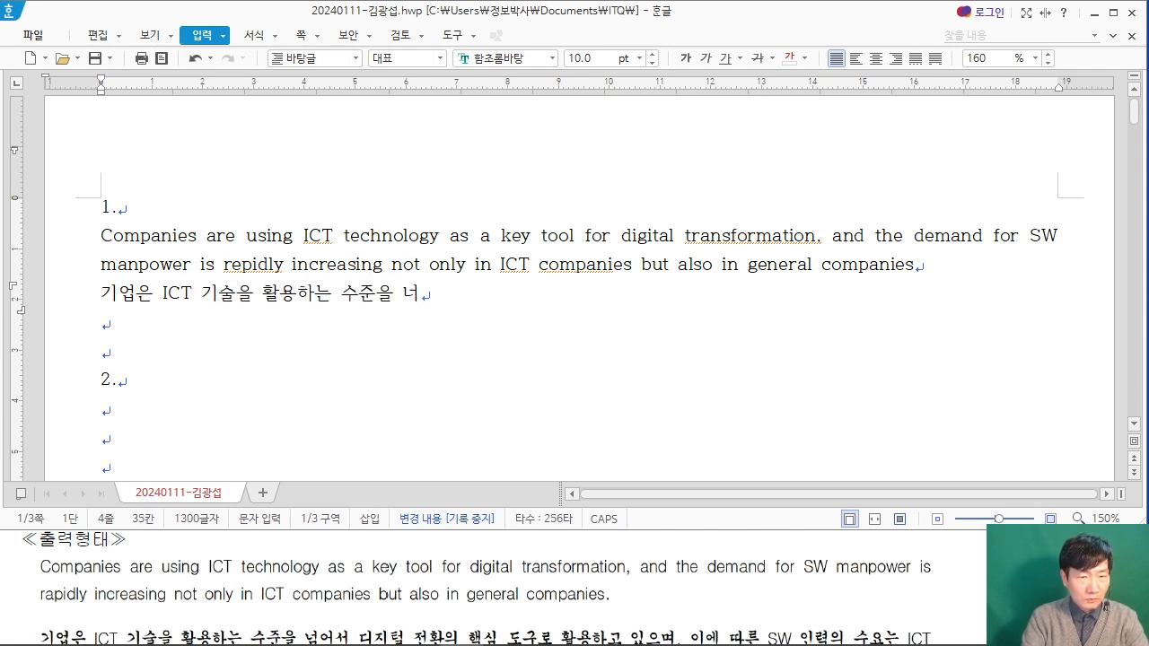
pyautogui.write('서 디지털 ')
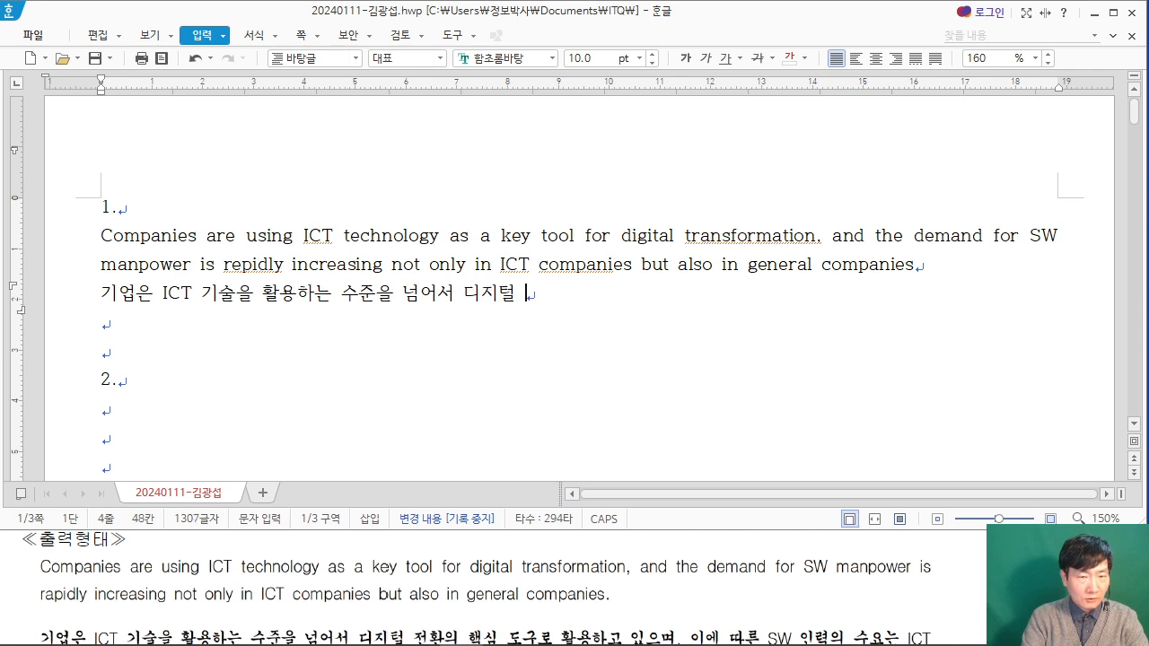
pyautogui.write('전화의 핵심')
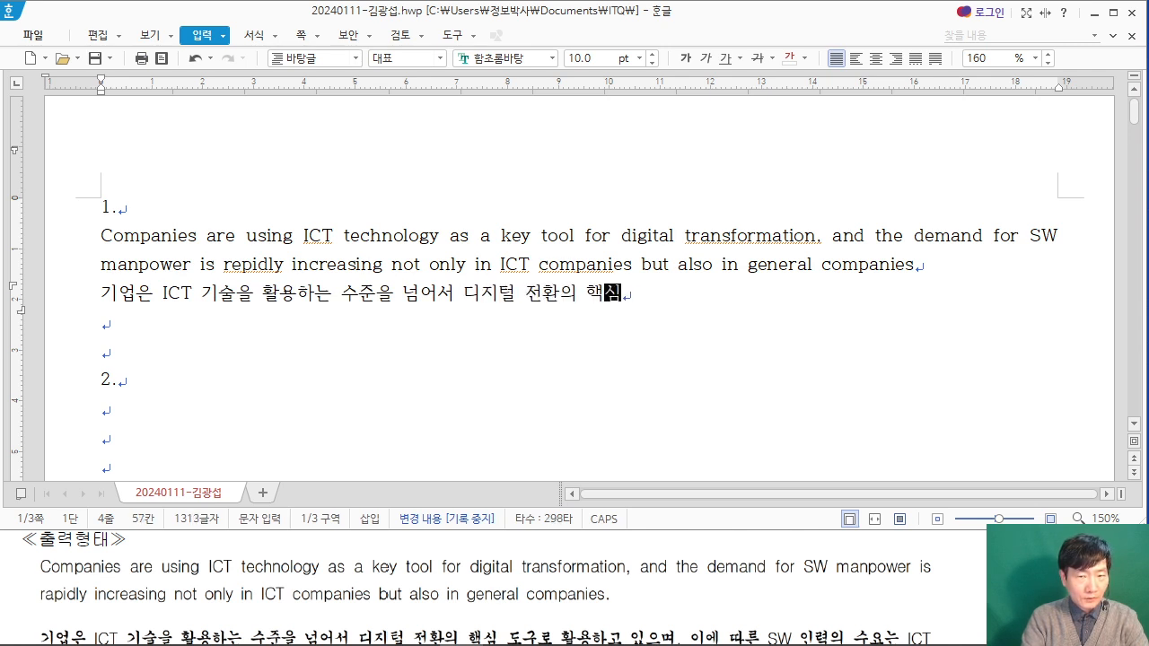
pyautogui.write(' 도구로 활용되')
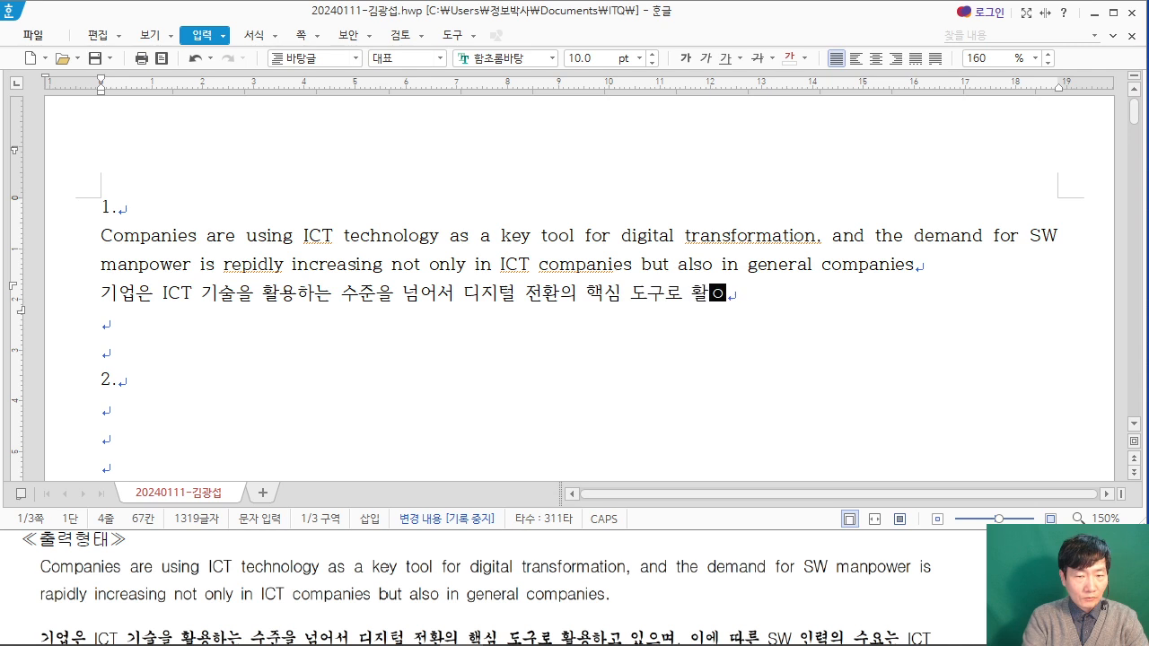
# Step: Continue the Korean sentence with "수준을 넘어서 디지털 전환의 핵심 도구로 활용하고 있으며,"
pyautogui.press('BackSpace')
pyautogui.write('하고 있')
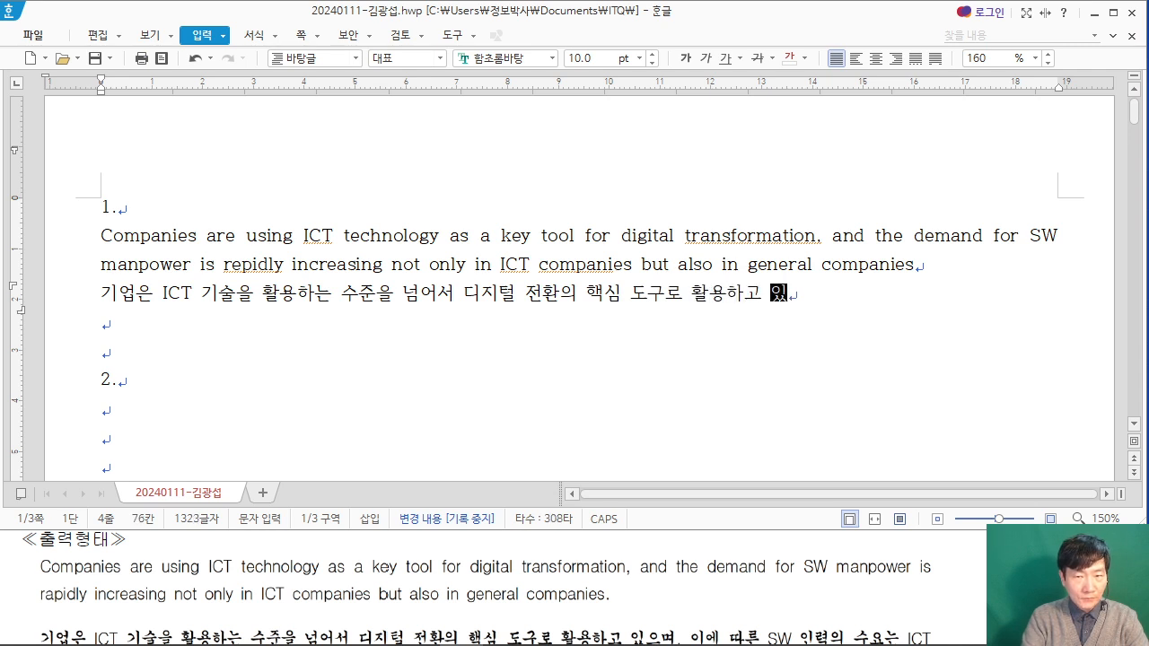
pyautogui.write('으며. 이에 따ㅣ른')
# Step: Add "이에 따른 SW 인력의 수요는 ICT" to the Korean sentence, correcting typing slips
pyautogui.press('BackSpace')
pyautogui.press('BackSpace')
pyautogui.press('BackSpace')
pyautogui.press('BackSpace')
pyautogui.write('따')
pyautogui.press('BackSpace')
pyautogui.press('BackSpace')
pyautogui.write('따른 SW 인력의 수요')
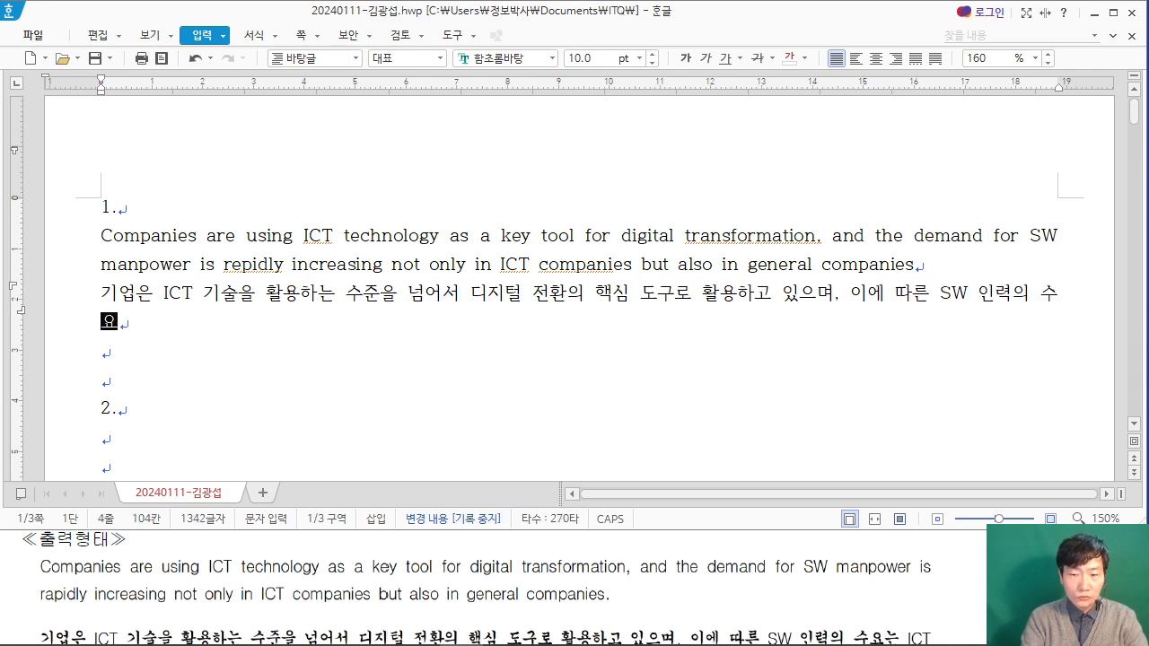
pyautogui.write('는 ICT')
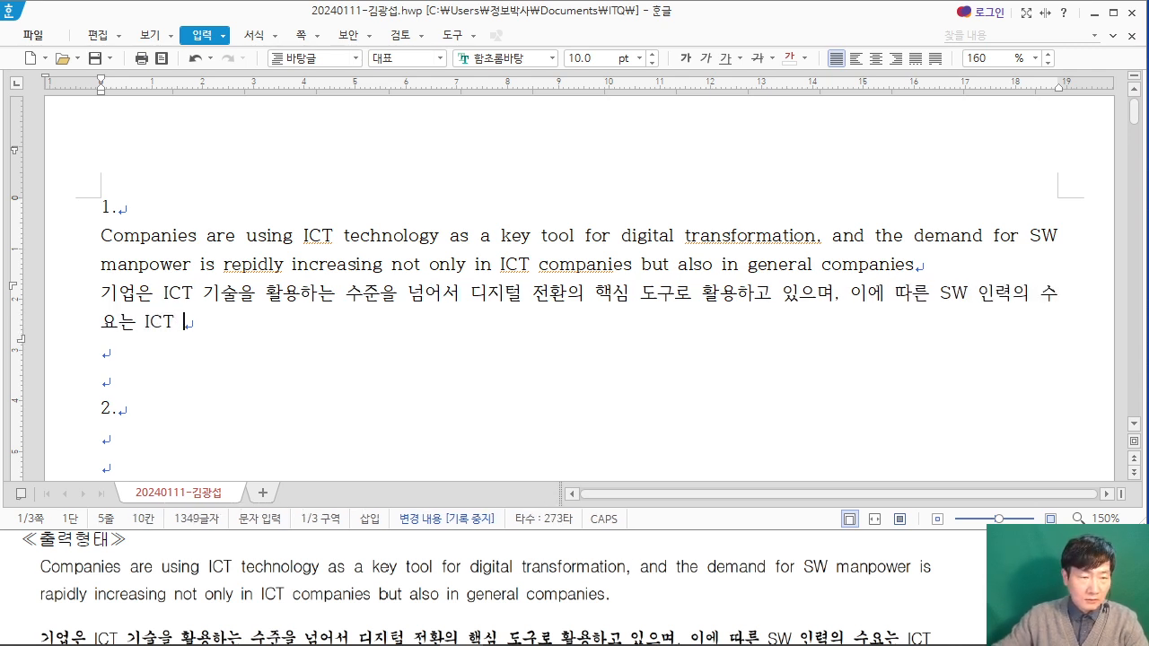
# Step: Finish the Korean sentence with "기업뿐만 아니라 일반 기업에서도 급증하고 있다.", following the exam PDF
pyautogui.click(40, 566)
pyautogui.scroll(-1, 40, 569)
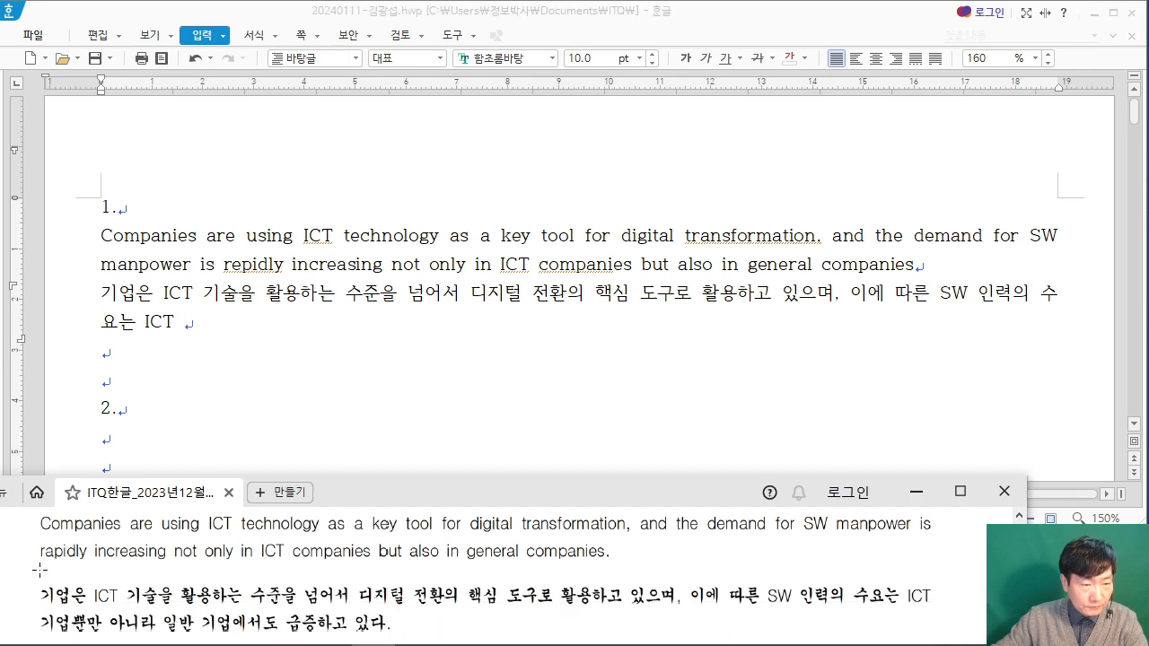
pyautogui.click(240, 328)
pyautogui.write('RLDJ')
pyautogui.press('BackSpace')
pyautogui.press('BackSpace')
pyautogui.press('BackSpace')
pyautogui.press('BackSpace')
pyautogui.press('Hangul')
pyautogui.write('기업')
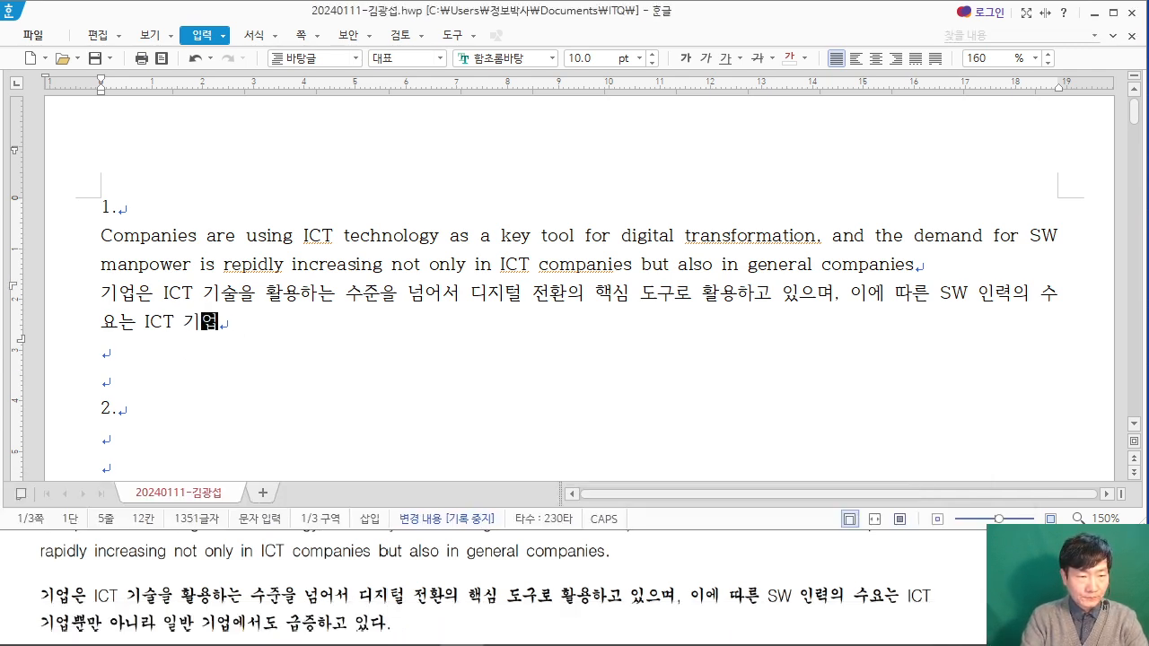
pyautogui.press('BackSpace')
pyautogui.write('뿐만 아닐')
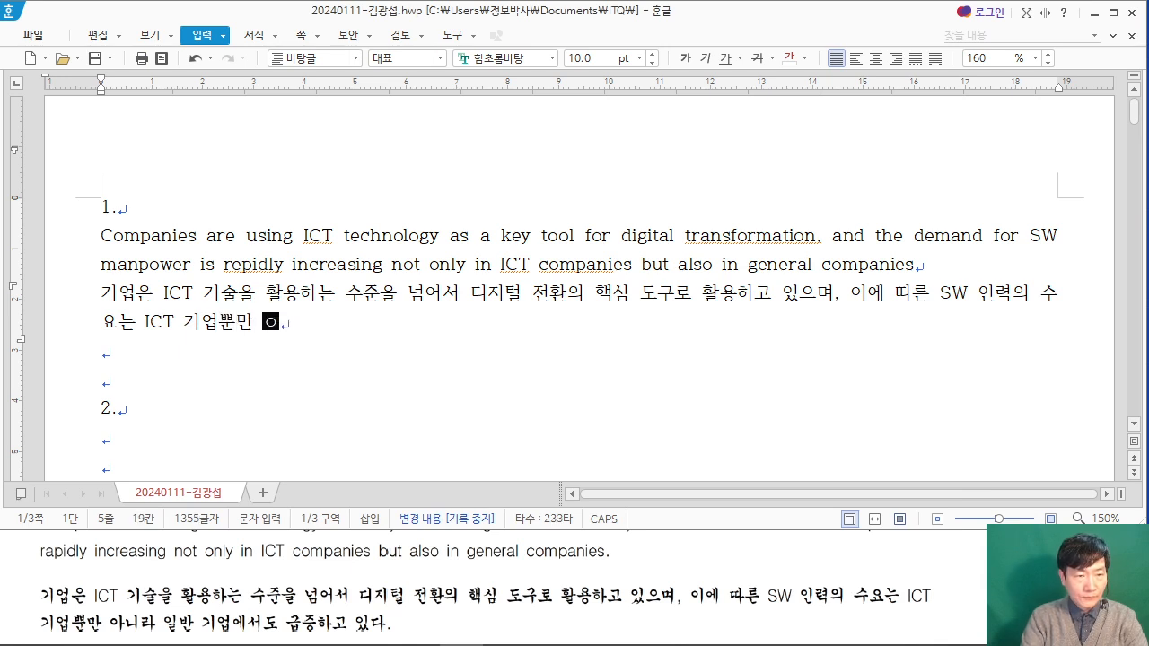
pyautogui.write('라 일반 기업에')
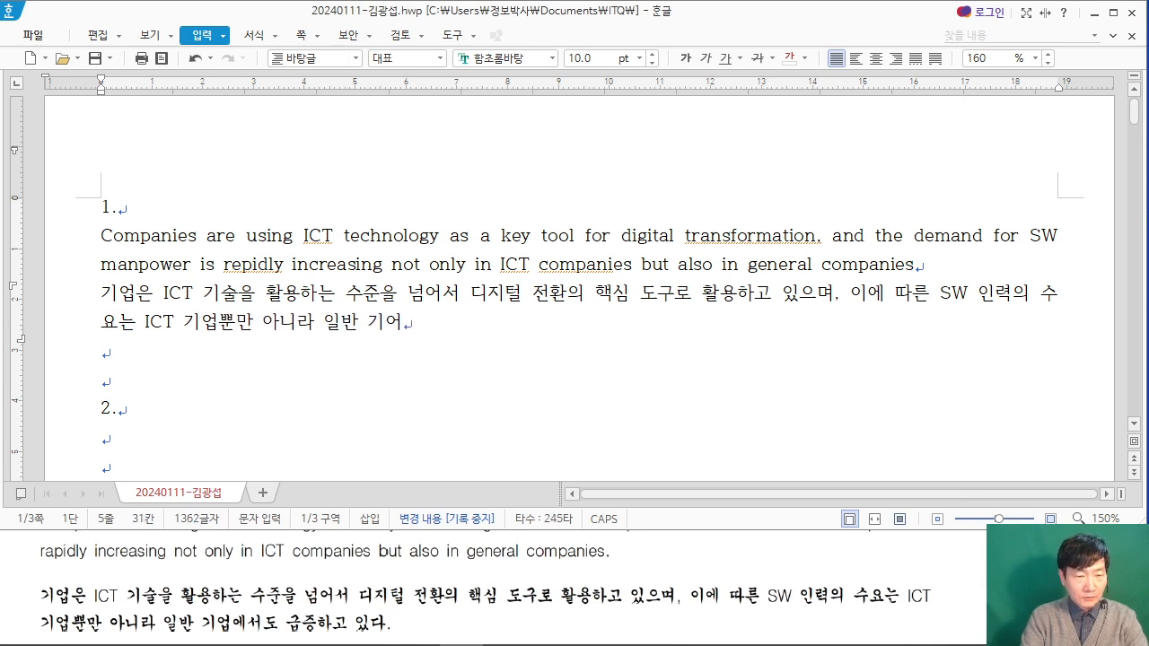
pyautogui.write('서도 급증하')
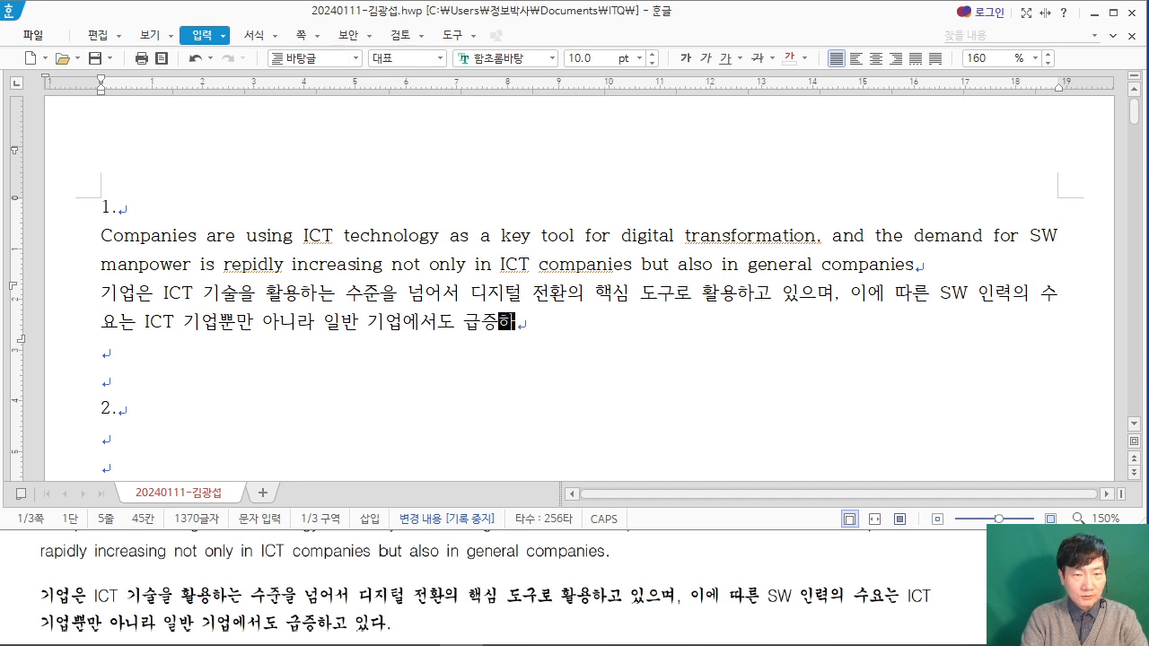
pyautogui.write('고 ㅇ있다.')
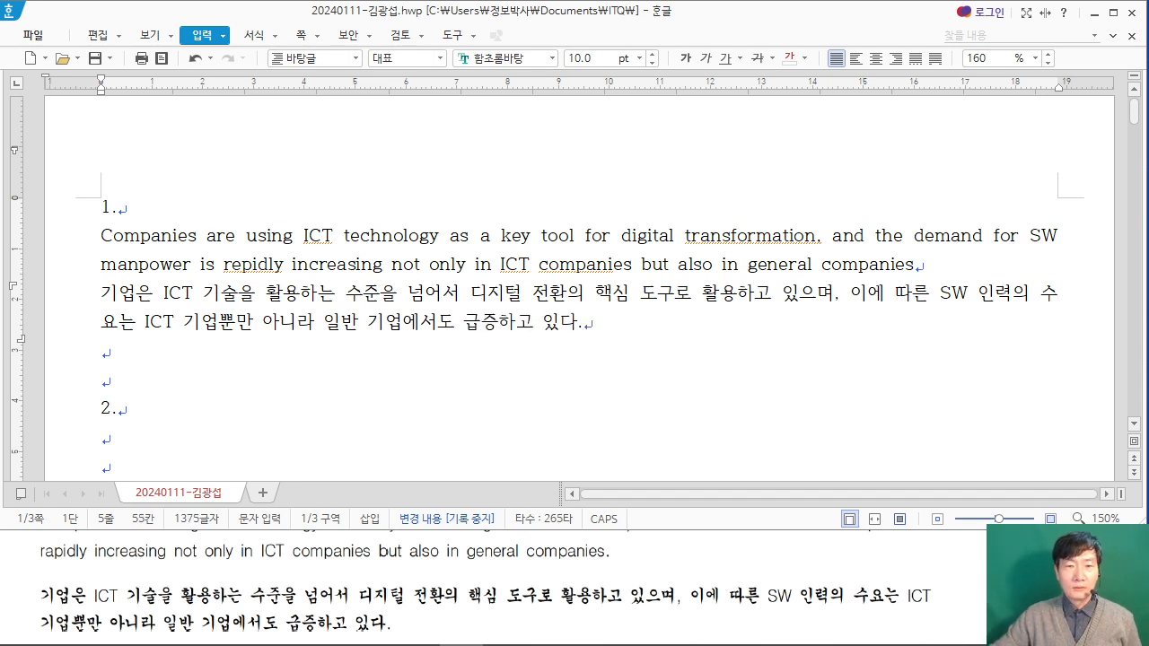
# Step: Select the English and Korean paragraphs under item 1 and begin adding a paragraph style named "ict", per the PDF conditions
pyautogui.moveTo(91, 231); pyautogui.dragTo(587, 321)
pyautogui.rightClick(515, 261)
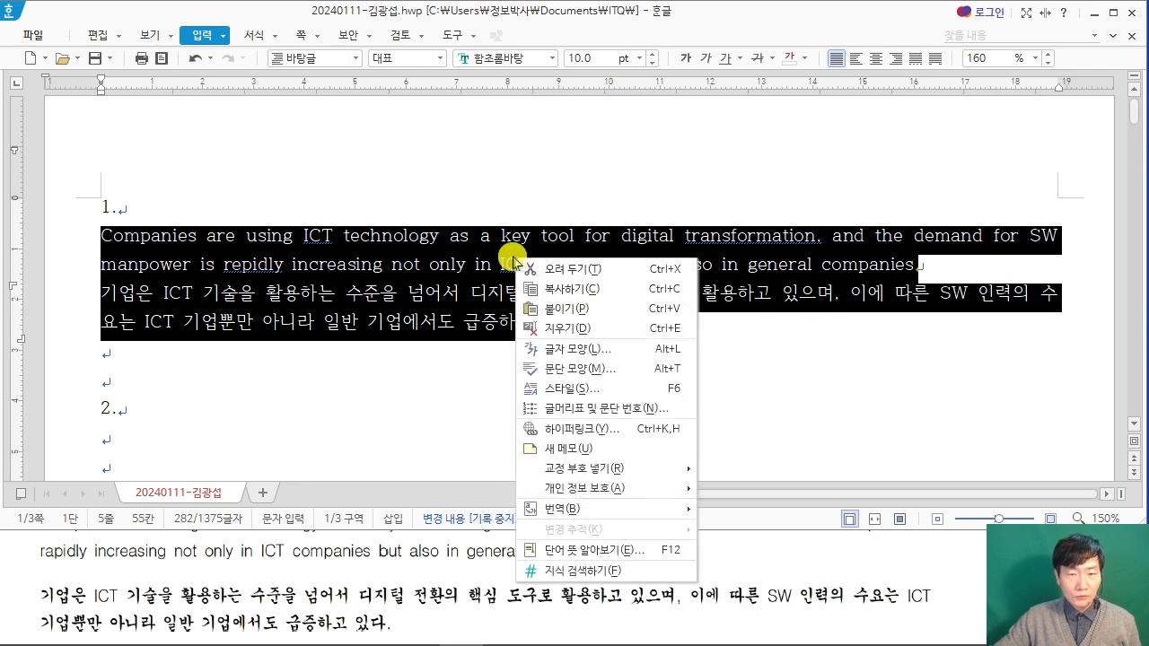
pyautogui.click(610, 388)
pyautogui.moveTo(372, 51); pyautogui.dragTo(455, 46)
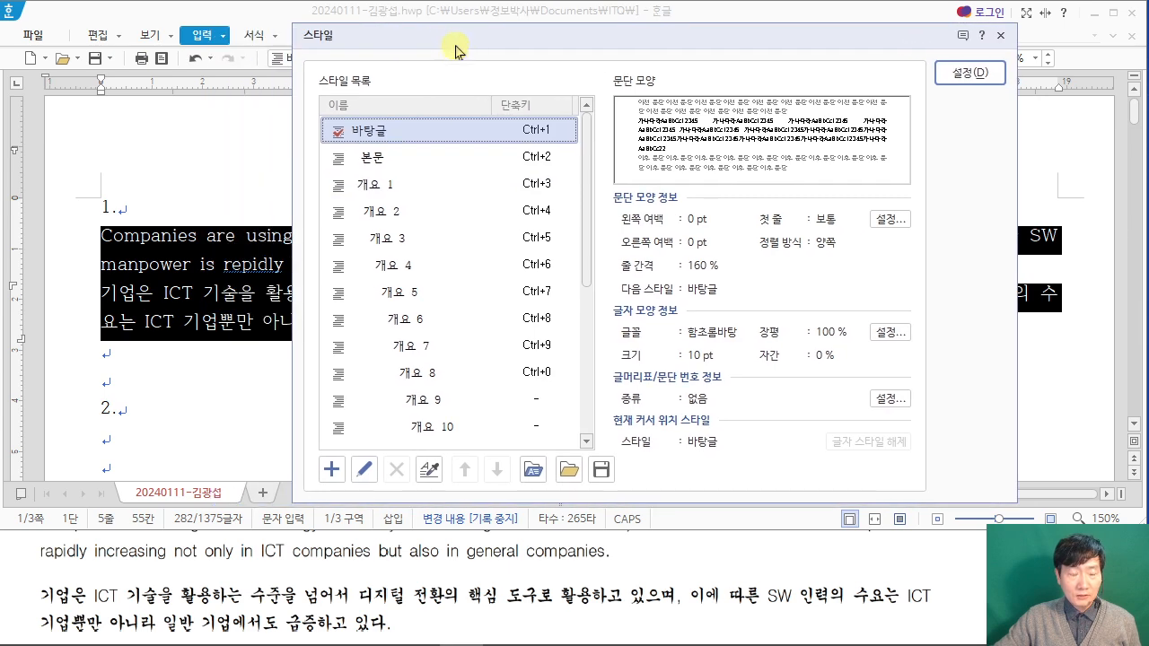
pyautogui.click(328, 469)
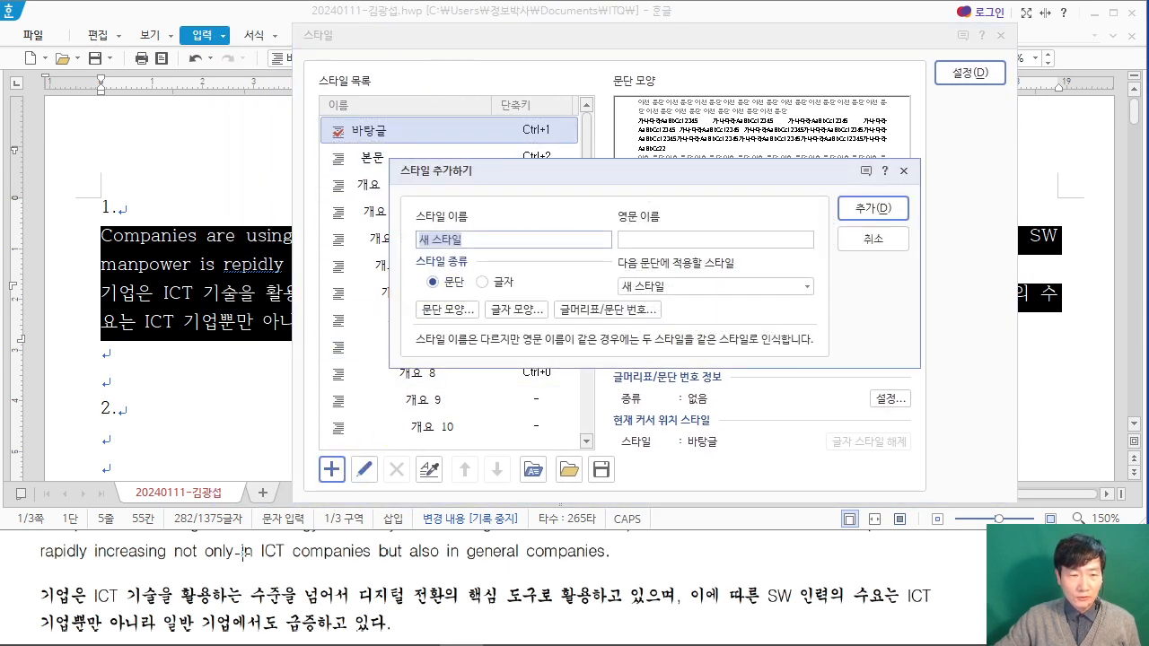
pyautogui.click(179, 577)
pyautogui.scroll(5, 179, 577)
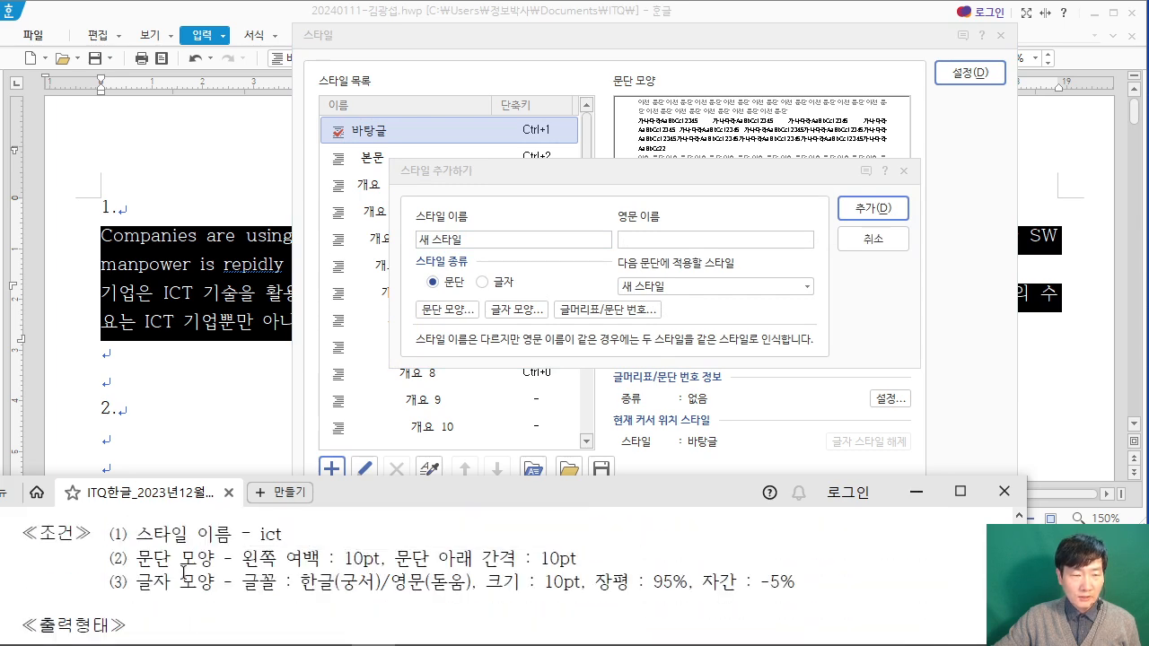
pyautogui.click(497, 240)
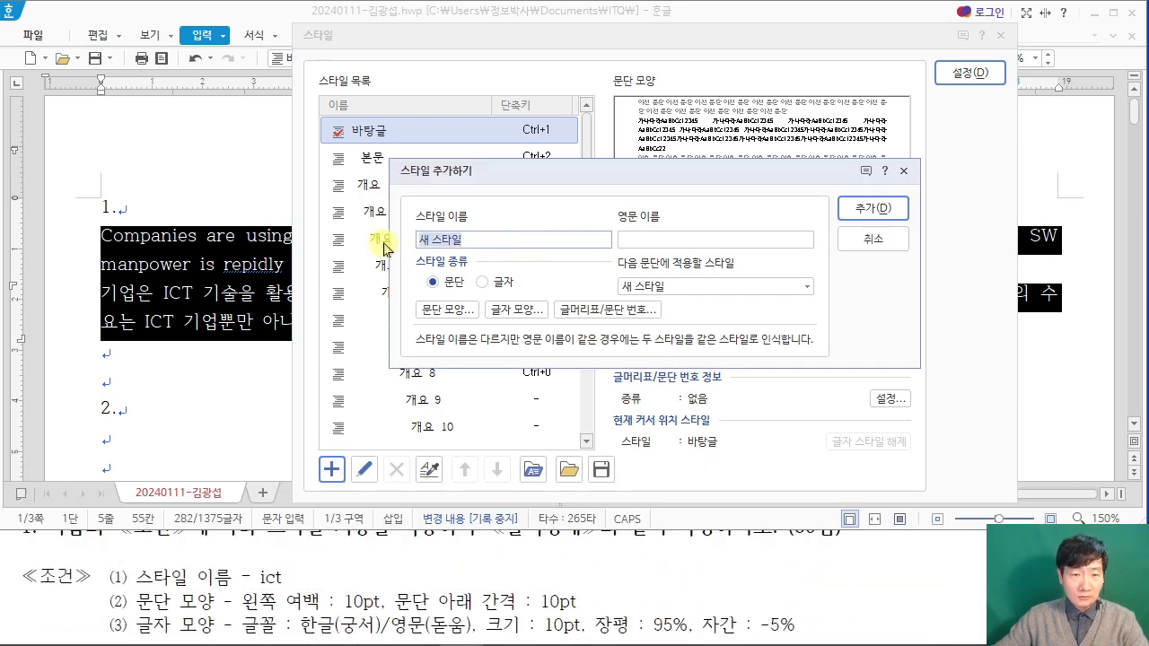
pyautogui.write('IC')
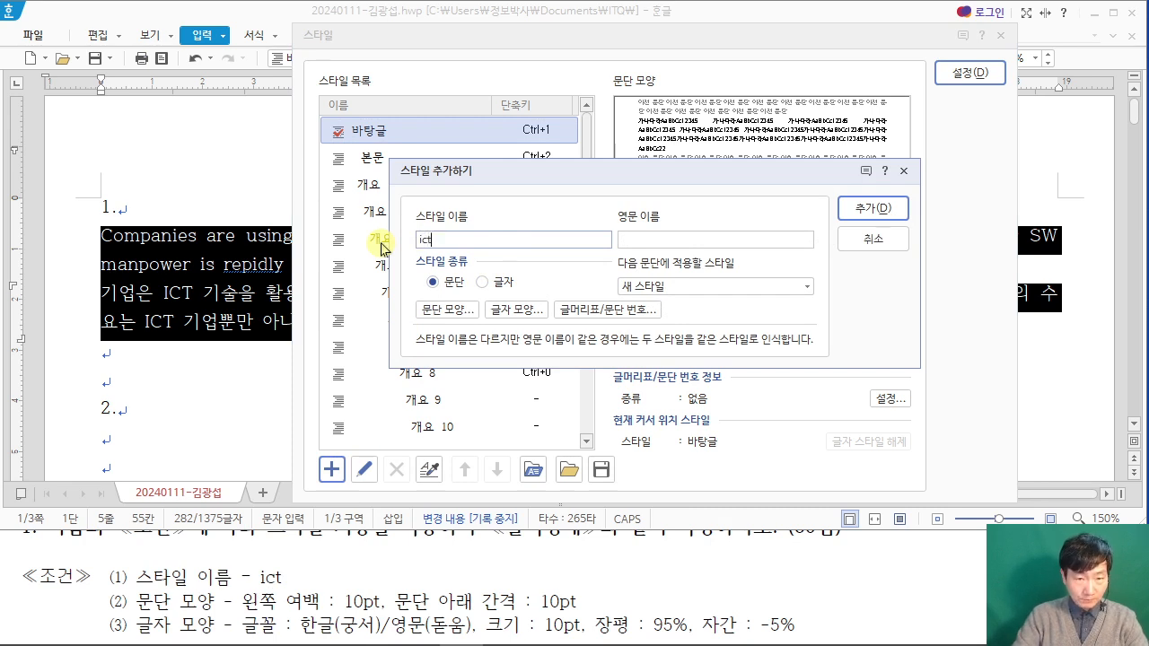
# Step: Set the ict style's left margin to 10 pt and its spacing below the paragraph to 10 pt
pyautogui.click(455, 314)
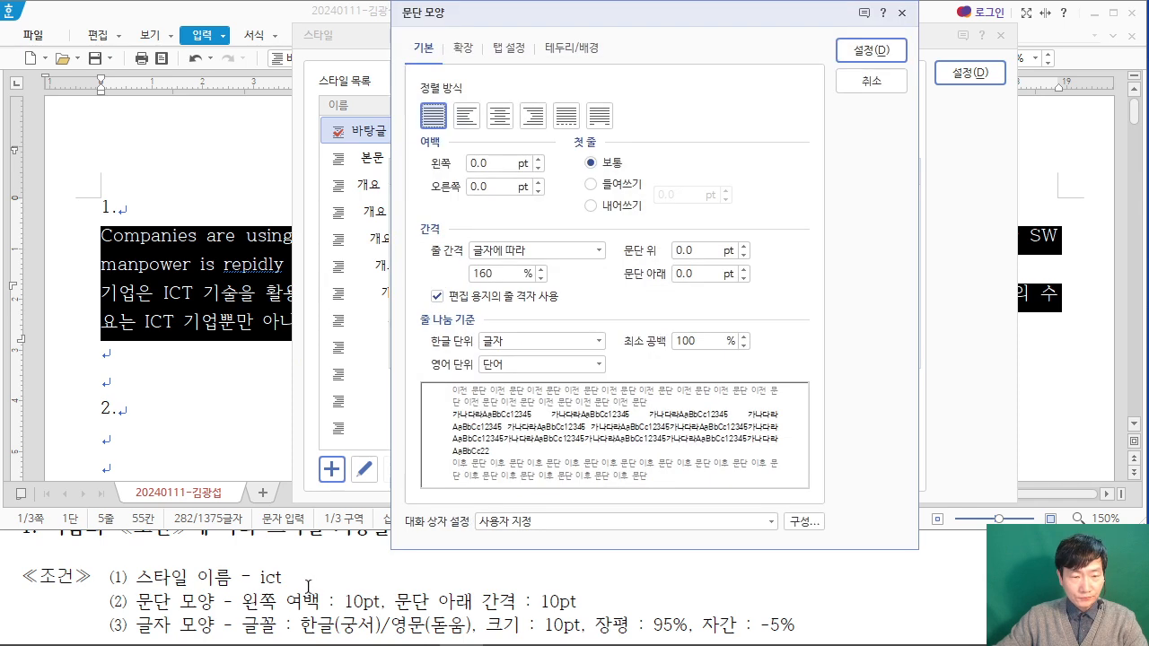
pyautogui.write('10')
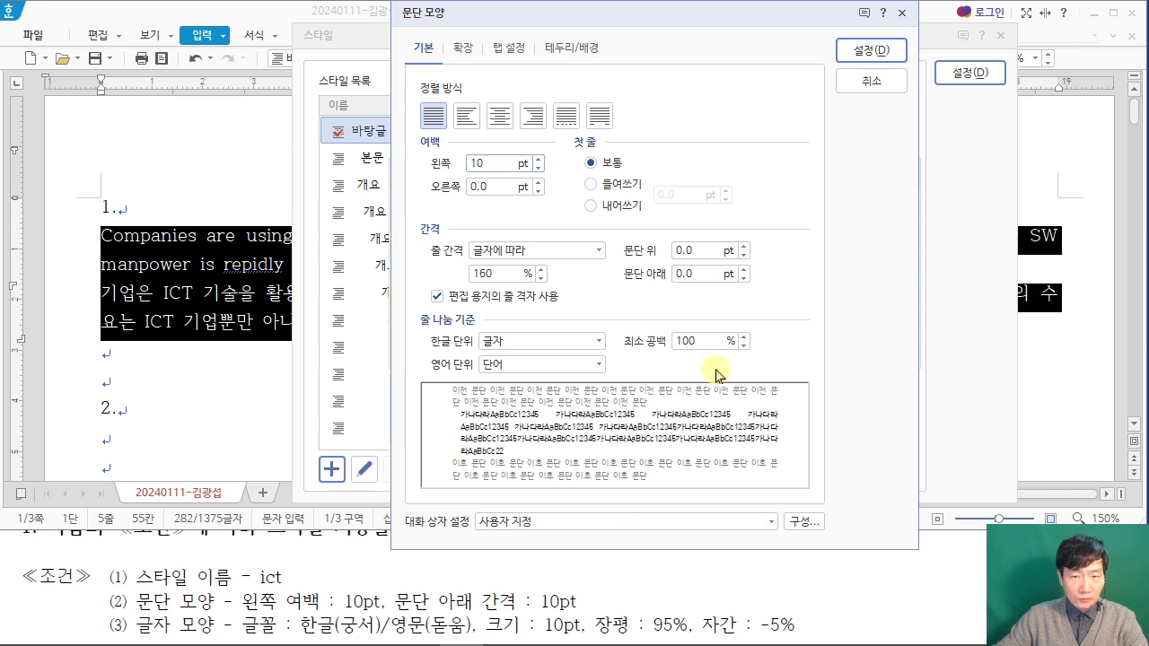
pyautogui.click(693, 274)
pyautogui.write('10')
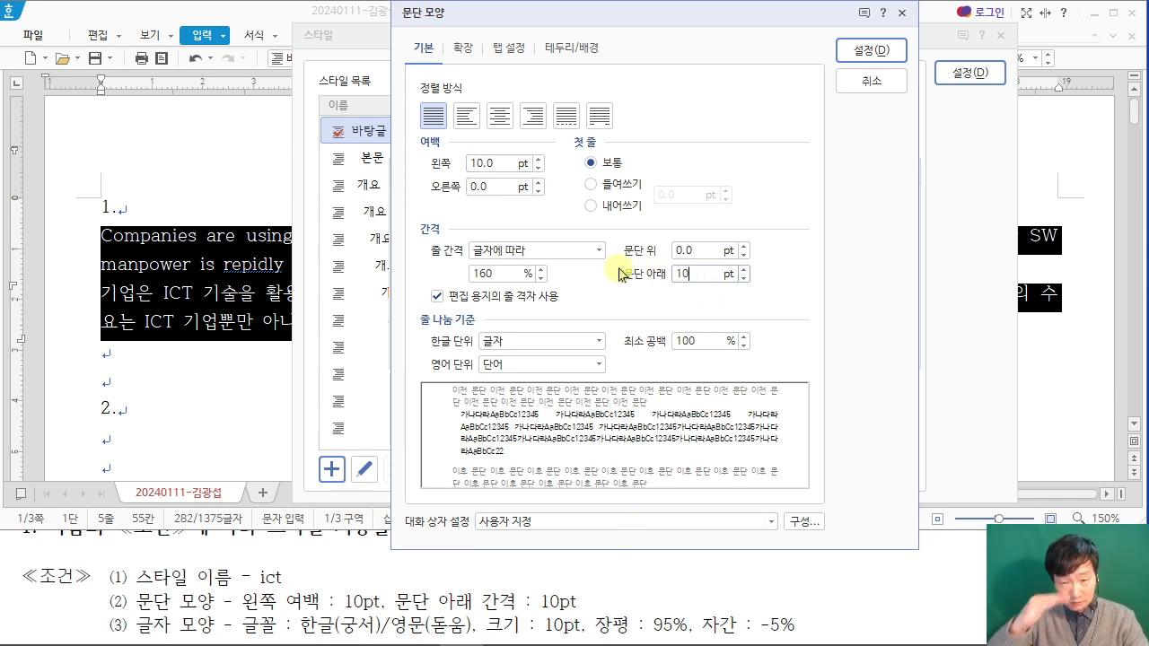
pyautogui.click(869, 50)
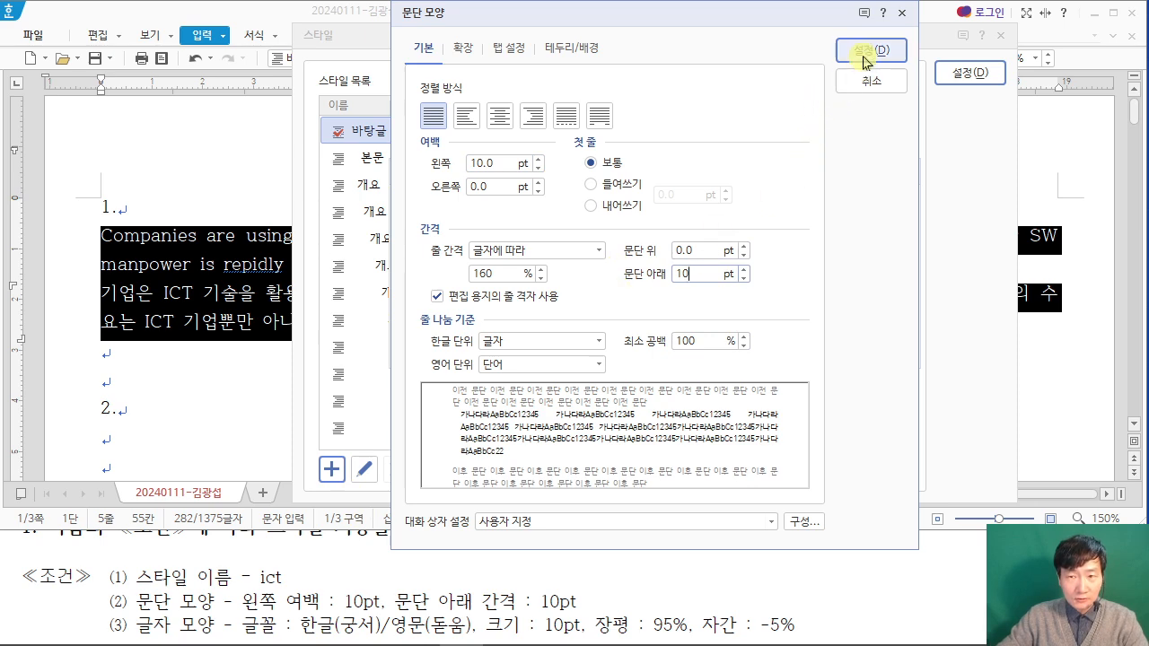
# Step: Set the ict style's letter spacing (자간) to -5% and character width (장평) to 95%
pyautogui.click(528, 311)
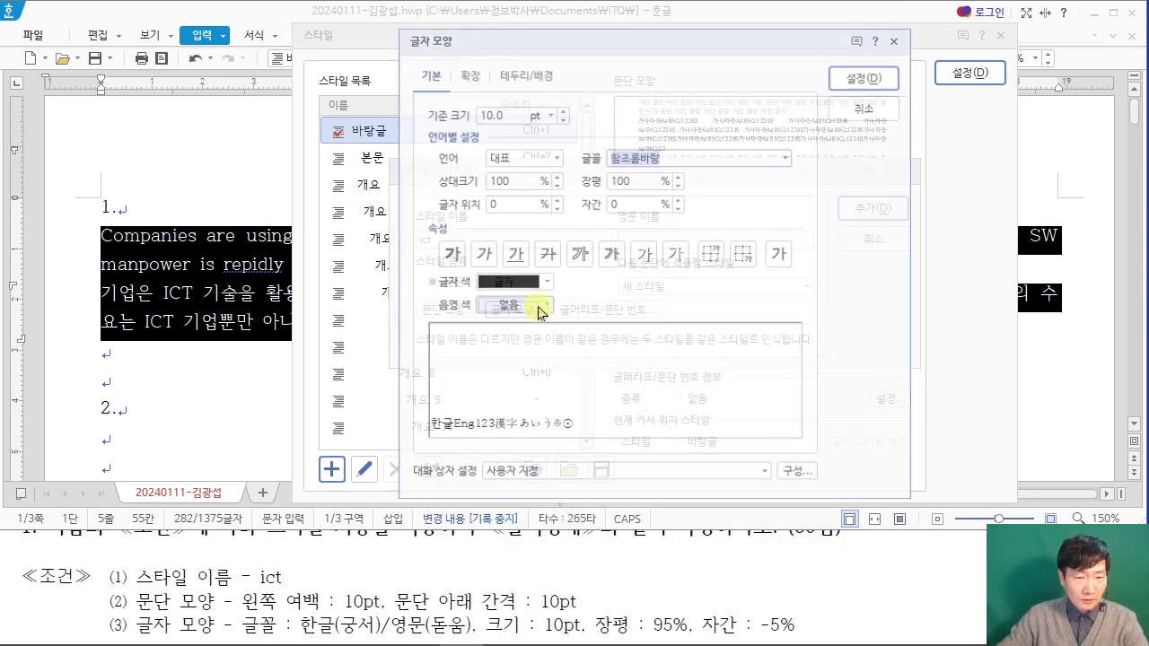
pyautogui.moveTo(184, 640); pyautogui.dragTo(771, 636)
pyautogui.moveTo(242, 610); pyautogui.dragTo(745, 608)
pyautogui.press('Escape')
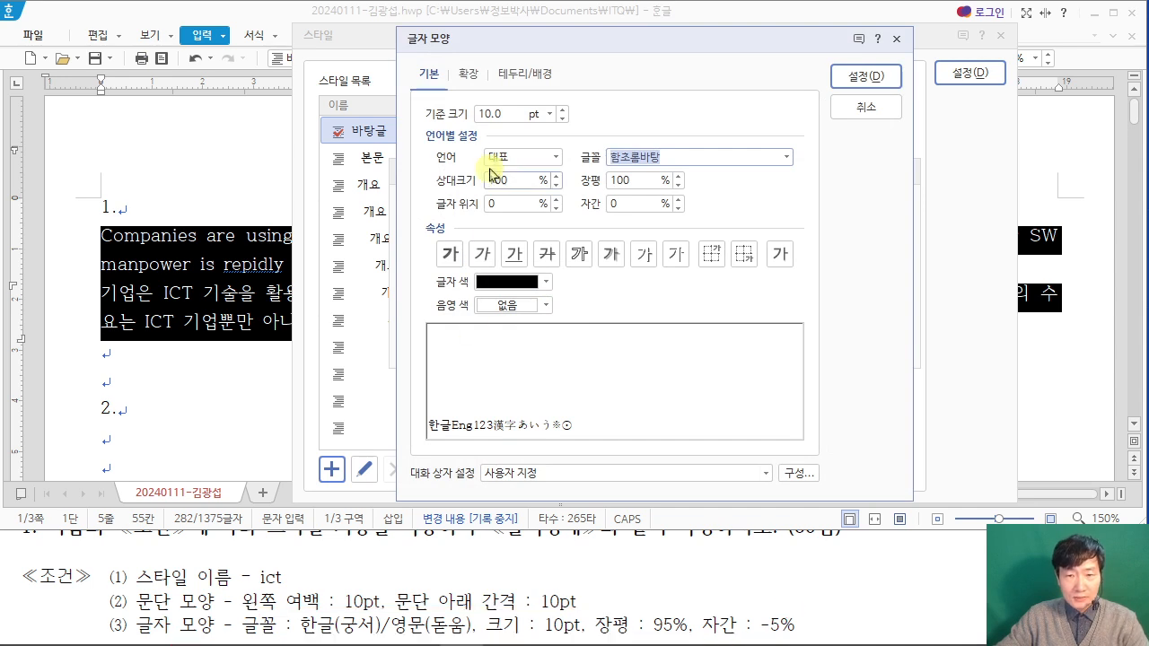
pyautogui.moveTo(628, 206); pyautogui.dragTo(567, 214)
pyautogui.write('-5')
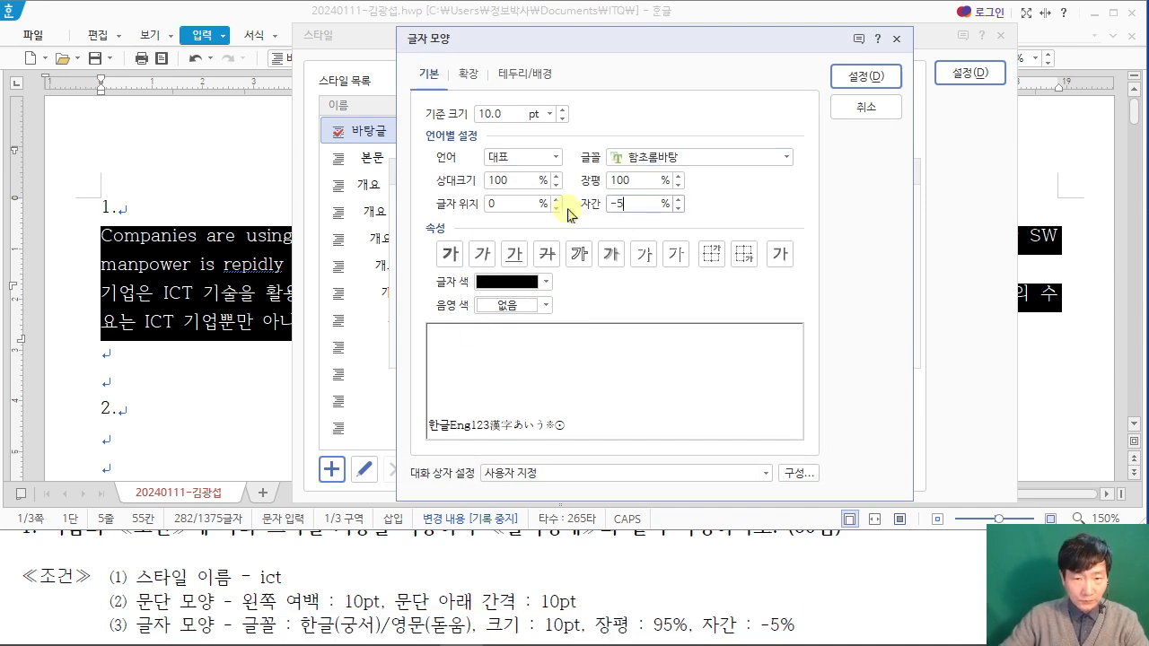
pyautogui.moveTo(631, 182); pyautogui.dragTo(500, 170)
pyautogui.write('95')
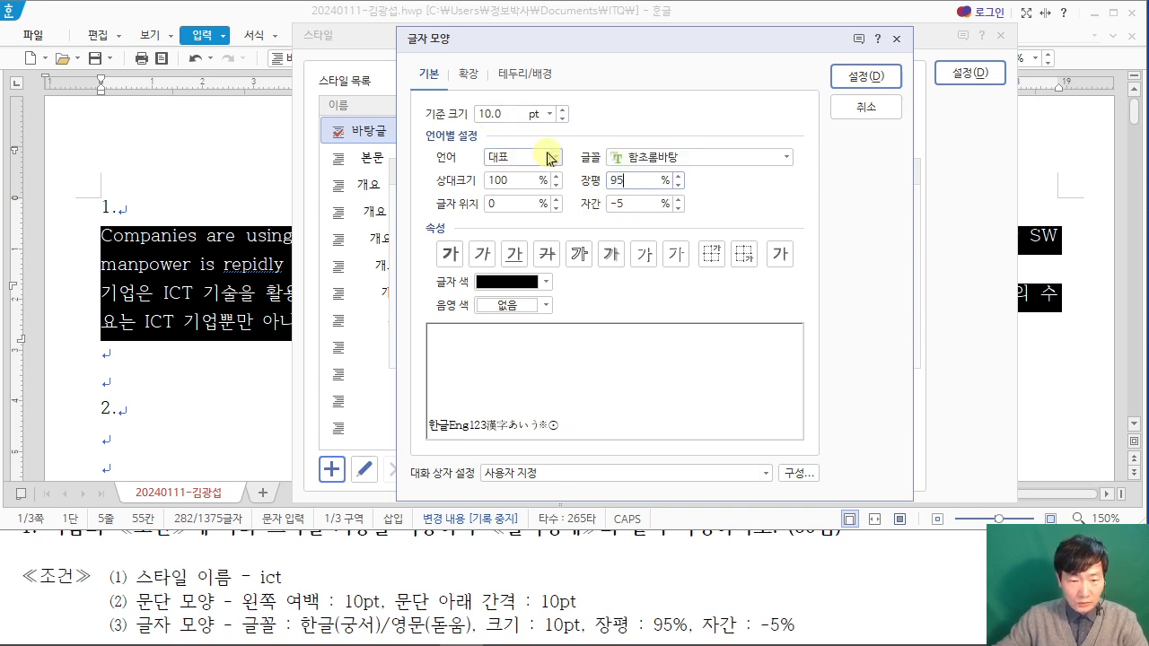
# Step: Set the ict style's font for English text (영문) to 돋움
pyautogui.click(552, 160)
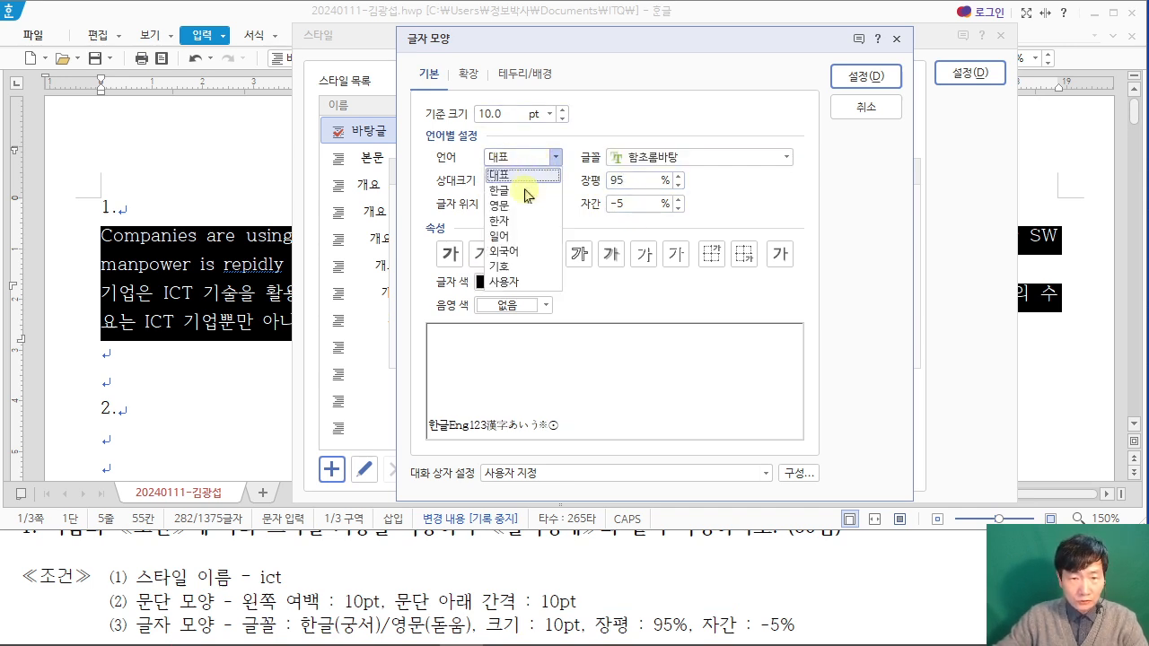
pyautogui.click(520, 206)
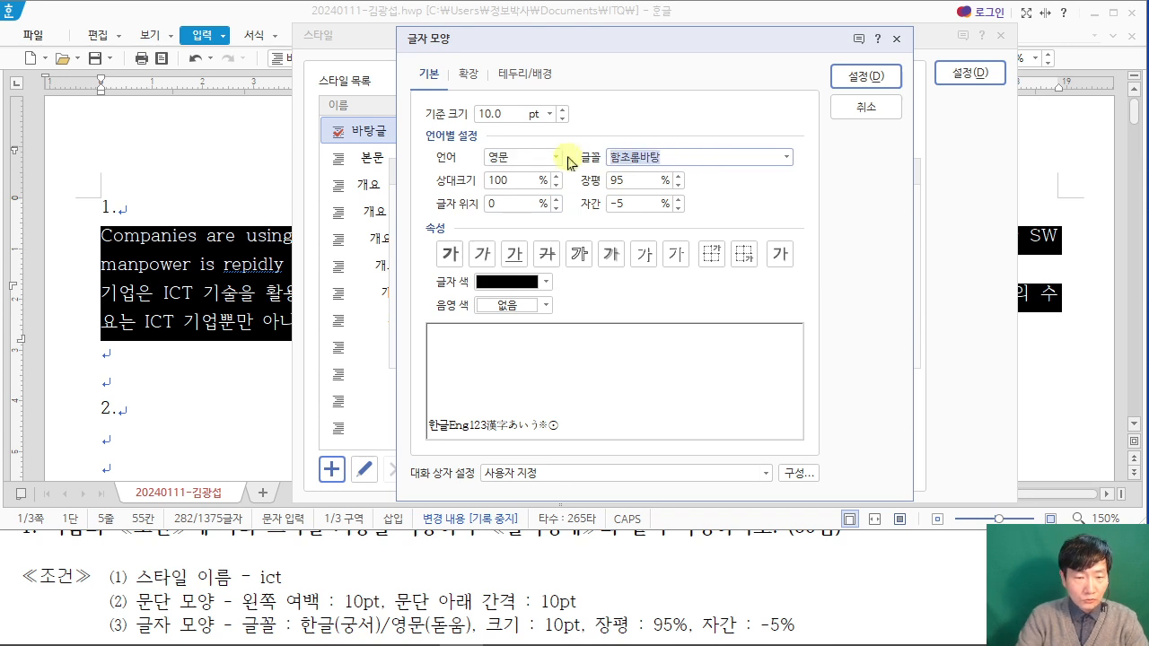
pyautogui.press('BackSpace')
pyautogui.write('ehed')
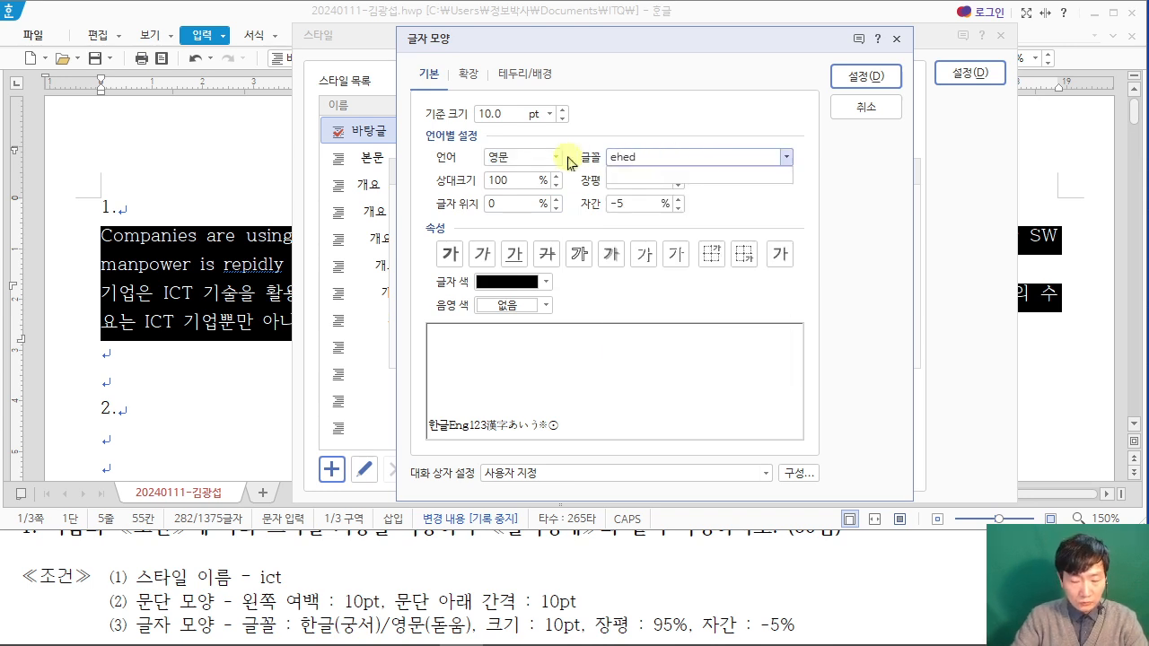
pyautogui.press('BackSpace')
pyautogui.press('BackSpace')
pyautogui.press('BackSpace')
pyautogui.press('BackSpace')
pyautogui.write('돋움')
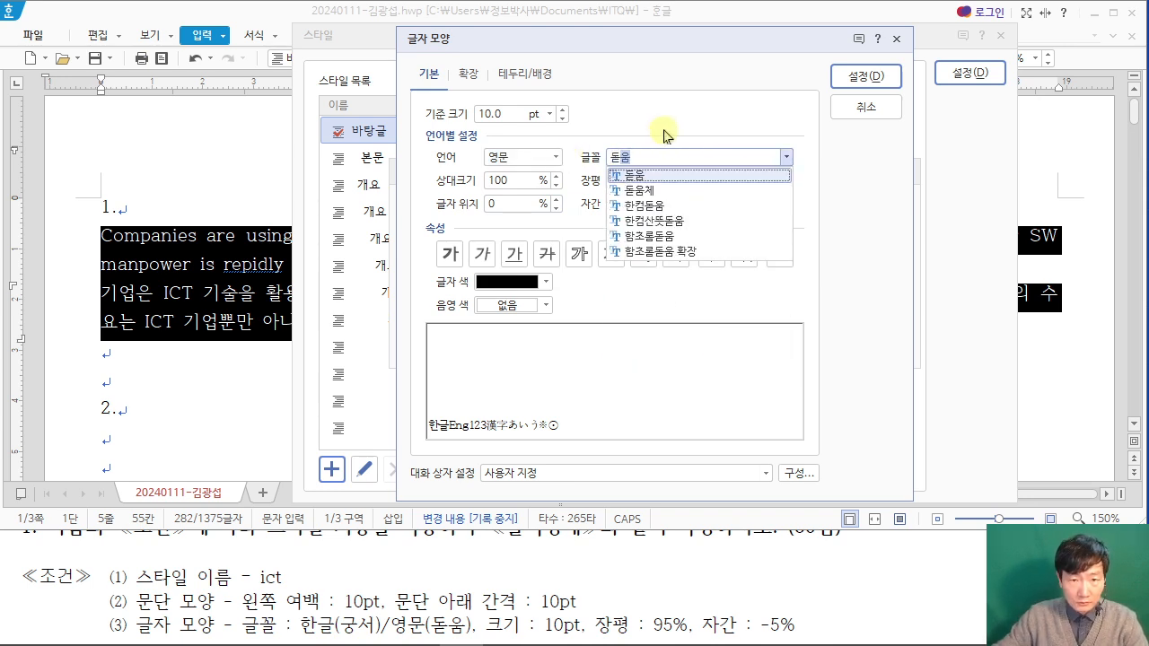
pyautogui.press('Return')
# Step: Set the ict style's font for Korean text (한글) to 궁서 and confirm the character settings
pyautogui.click(556, 160)
pyautogui.click(525, 191)
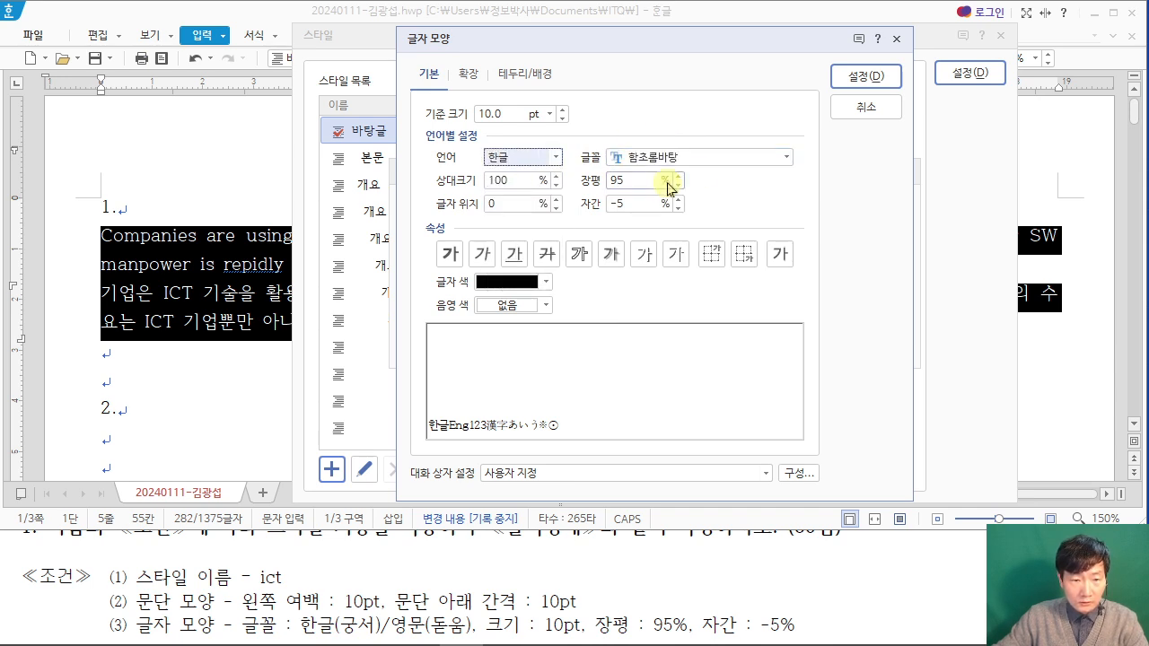
pyautogui.click(711, 160)
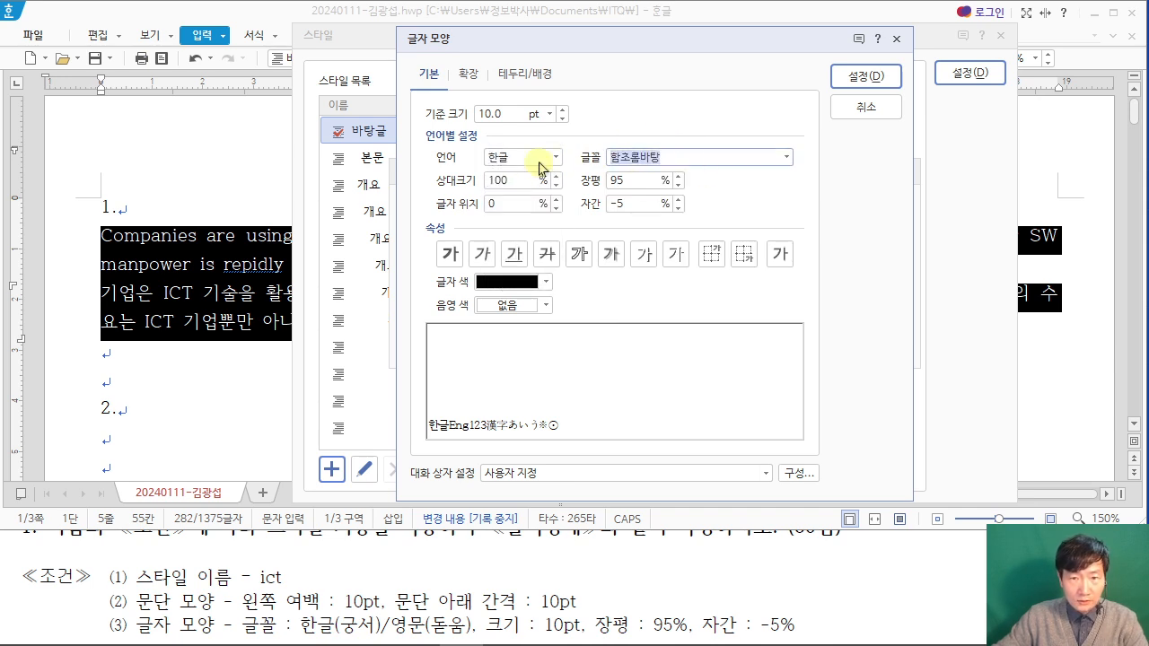
pyautogui.write('궁서')
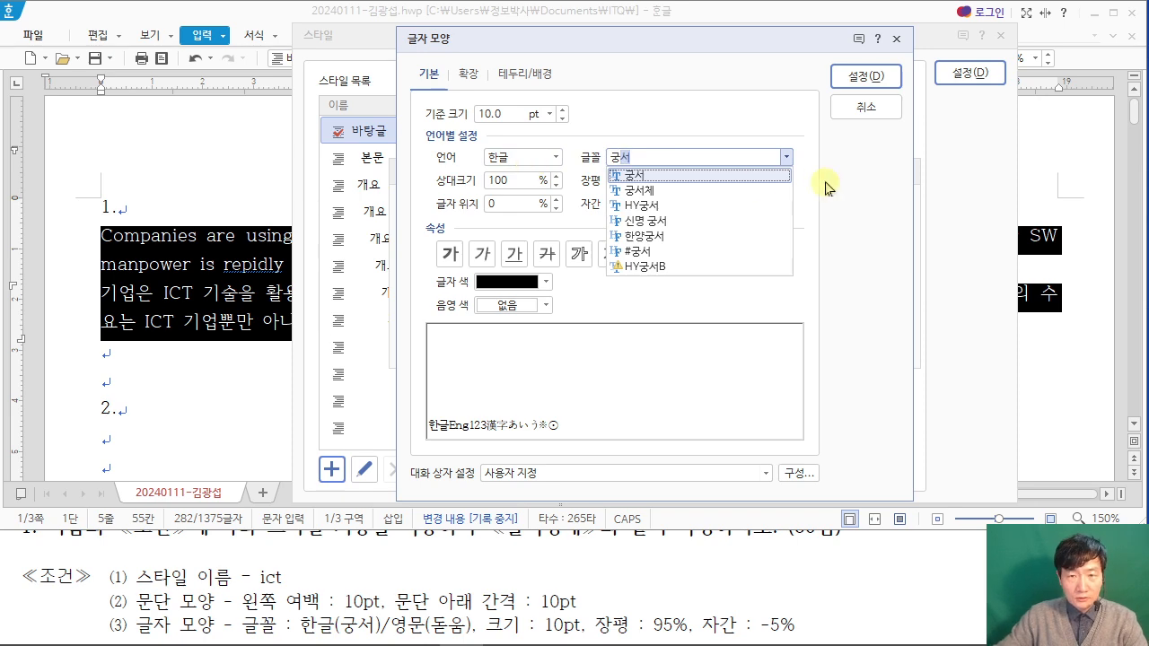
pyautogui.press('Return')
pyautogui.click(862, 77)
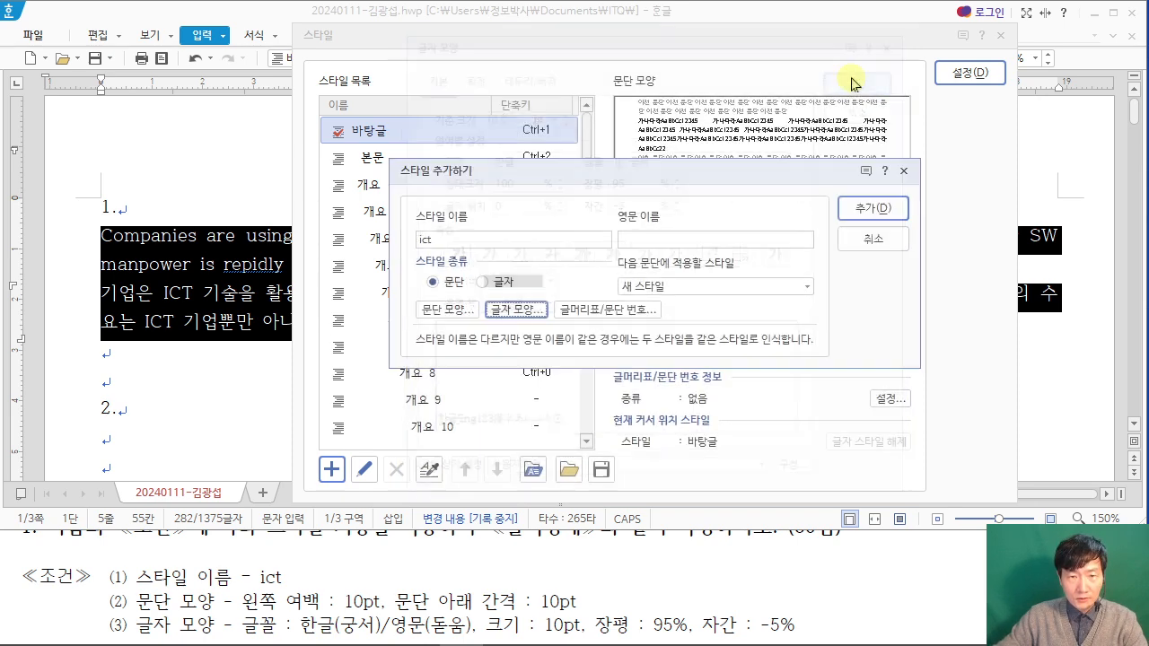
# Step: Add the ict style to the style list and apply it to the selected English and Korean paragraphs
pyautogui.click(857, 213)
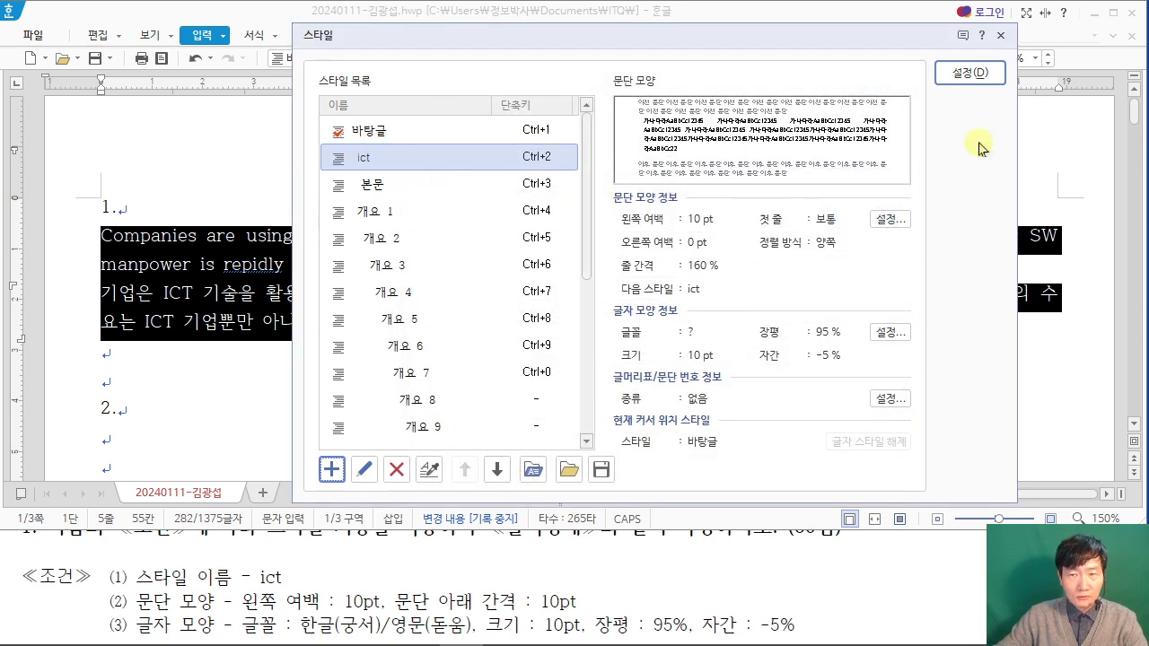
pyautogui.click(969, 72)
pyautogui.click(567, 368)
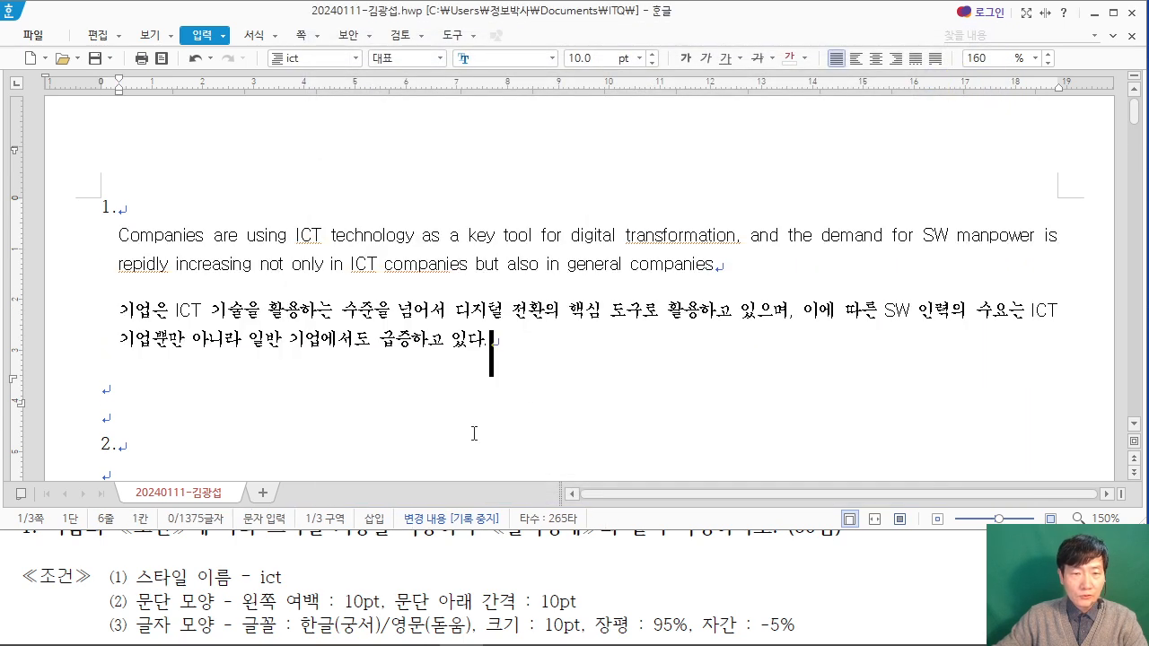
# Step: Compare item 1's paragraphs with the PDF's 출력형태 and correct the misspelled word "repidly" to "rapidly"
pyautogui.click(377, 536)
pyautogui.scroll(-5, 432, 549)
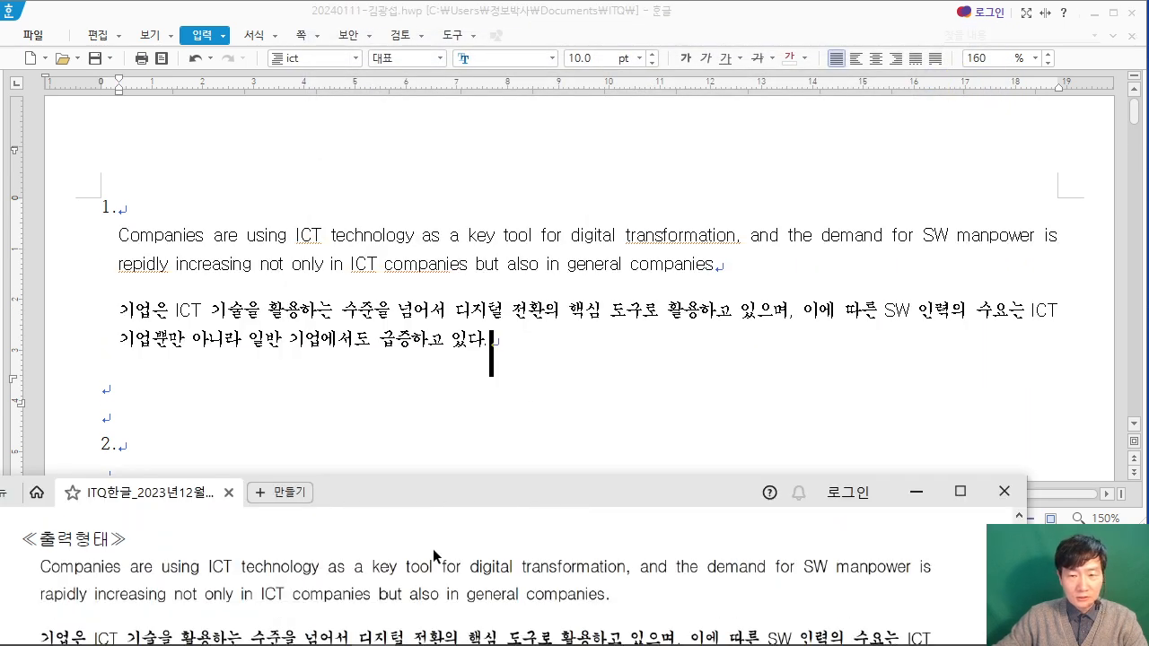
pyautogui.scroll(-1, 433, 556)
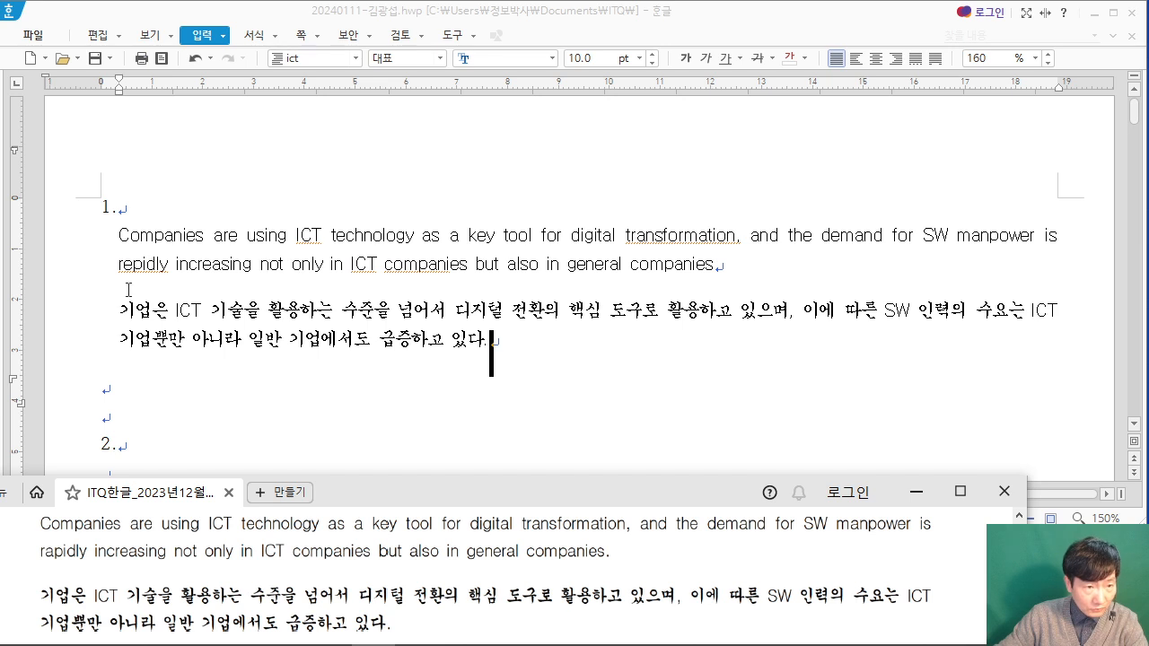
pyautogui.click(131, 261)
pyautogui.press('BackSpace')
pyautogui.write('ㅁ')
pyautogui.press('BackSpace')
pyautogui.write('ra')
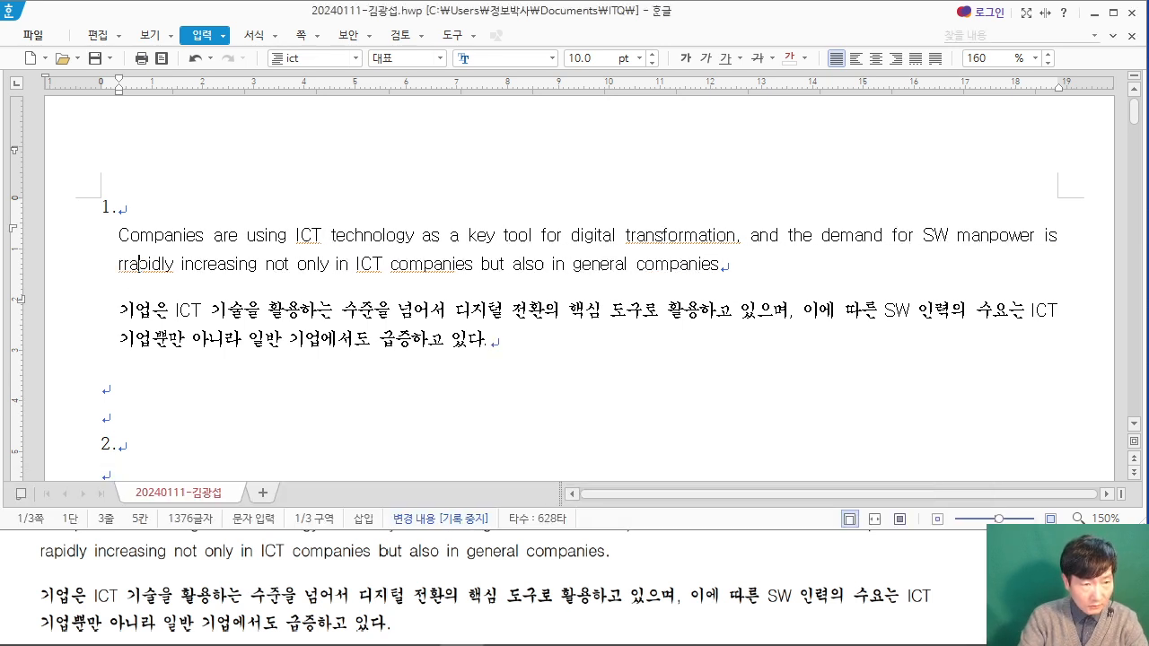
pyautogui.press('BackSpace')
pyautogui.press('BackSpace')
pyautogui.write('a')
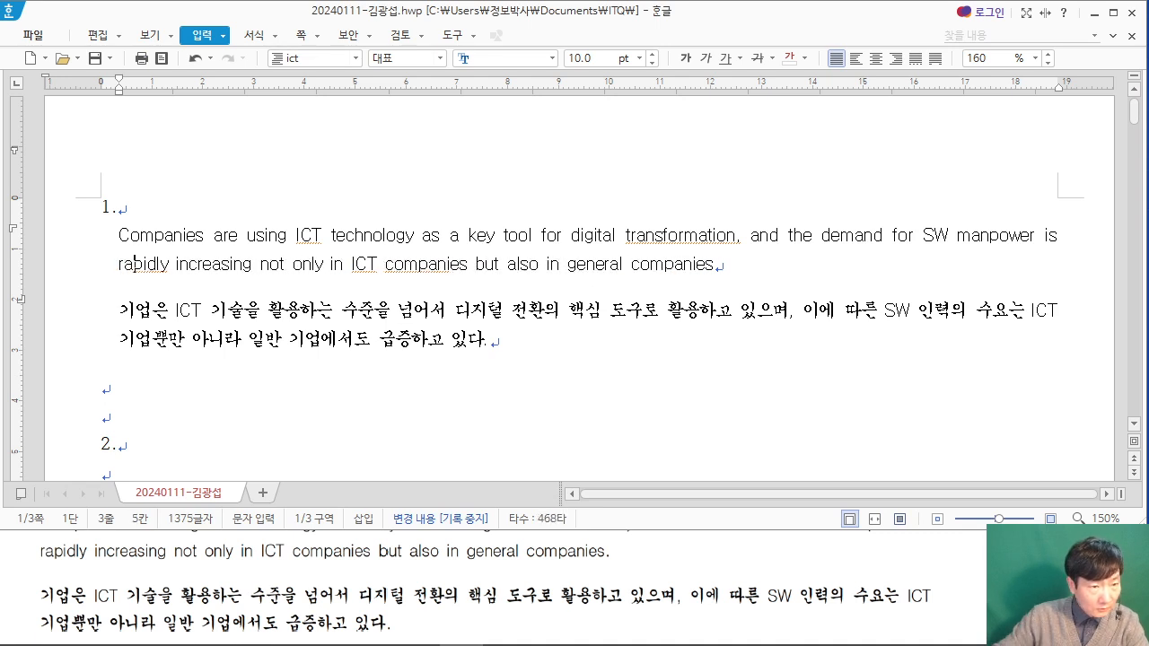
pyautogui.click(294, 268)
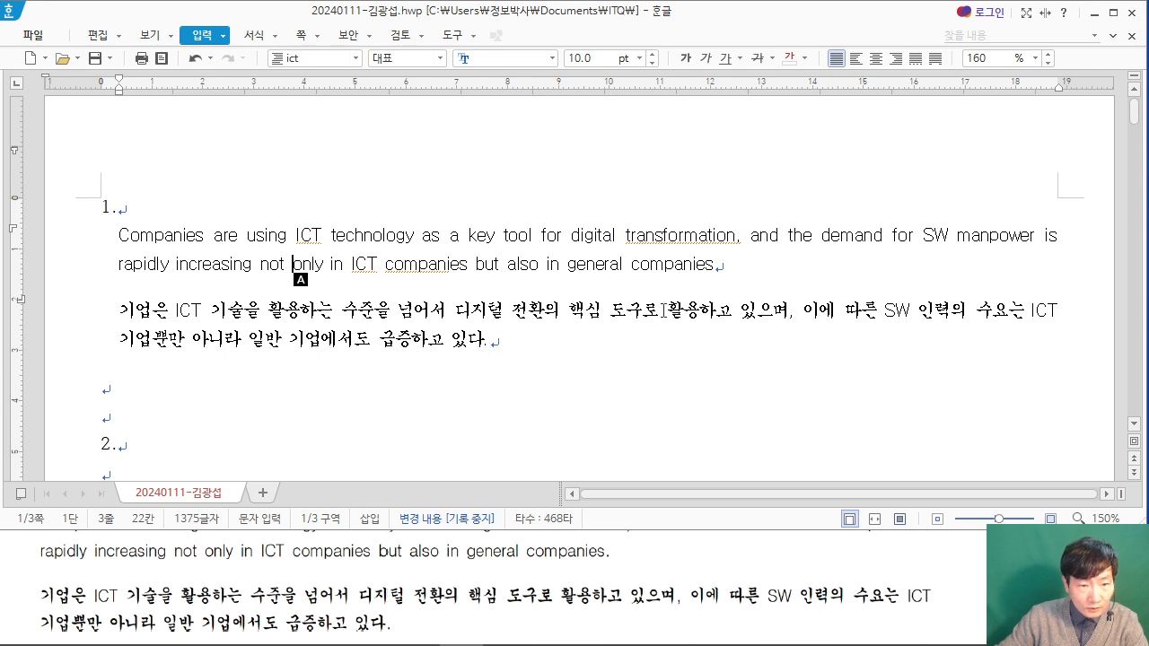
pyautogui.click(564, 346)
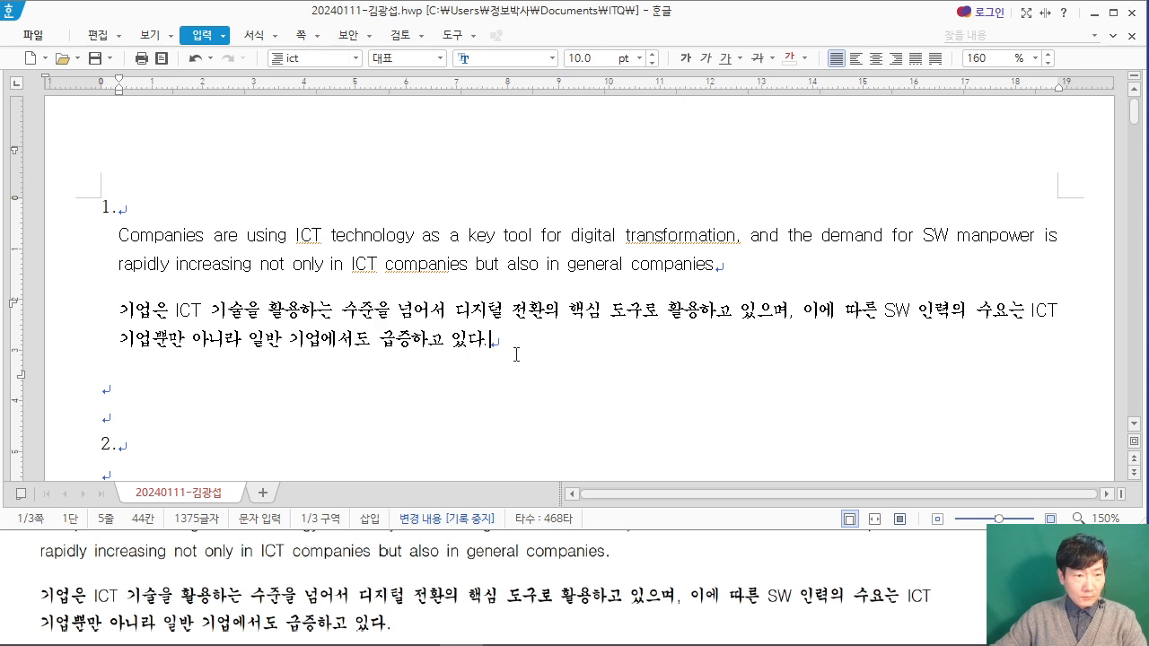
# Step: Insert a table with 5 rows and 6 columns on the line below item 2, matching the PDF's table
pyautogui.scroll(-3, 516, 355)
pyautogui.click(207, 321)
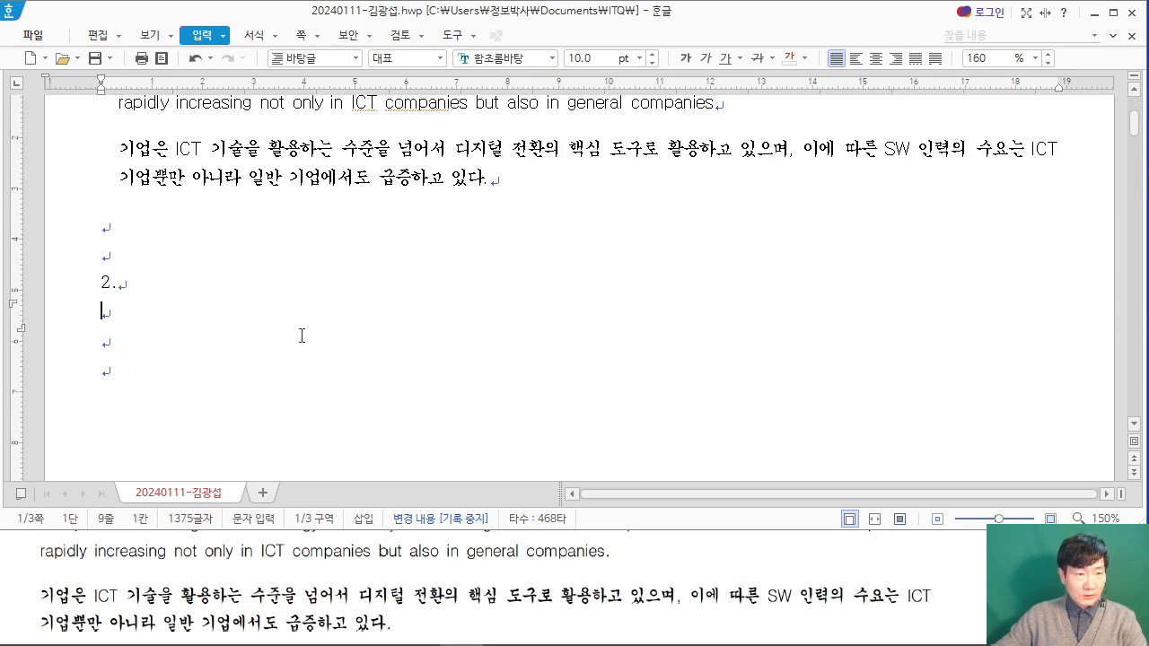
pyautogui.click(926, 586)
pyautogui.scroll(-1, 926, 585)
pyautogui.scroll(-10, 926, 584)
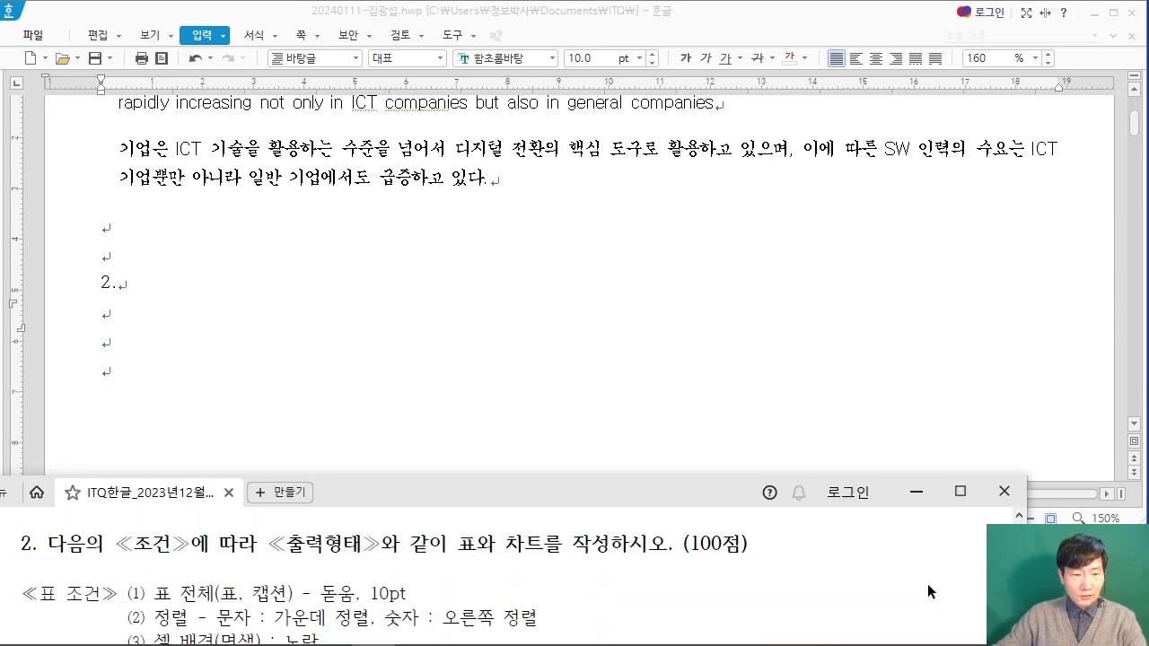
pyautogui.scroll(-3, 850, 585)
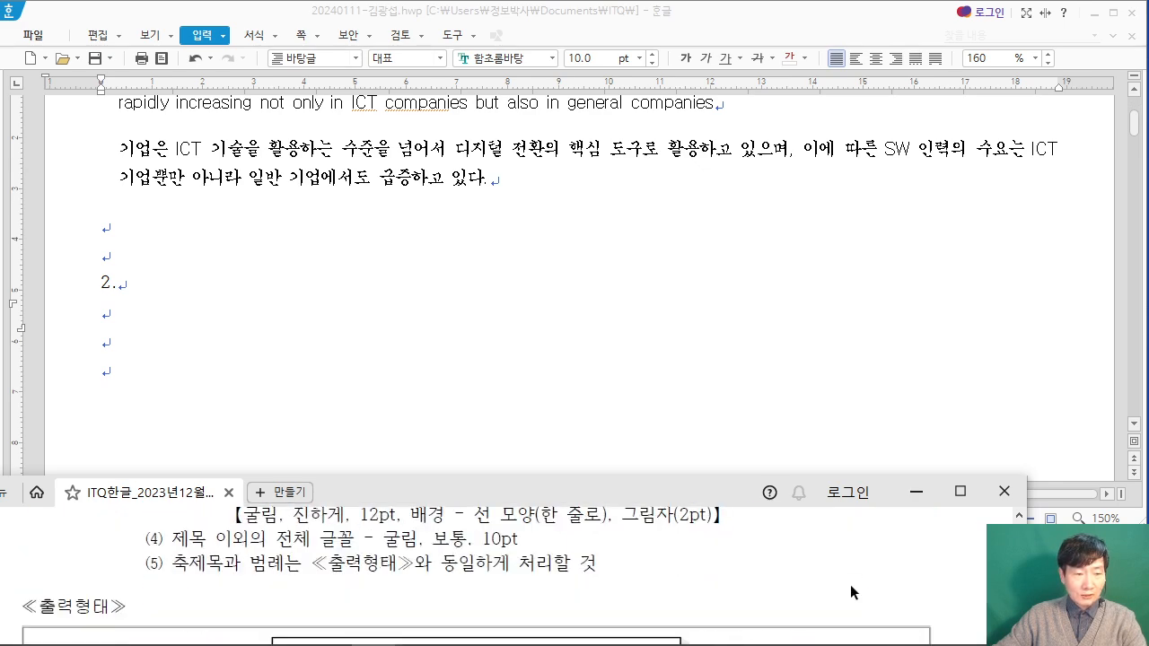
pyautogui.scroll(6, 850, 585)
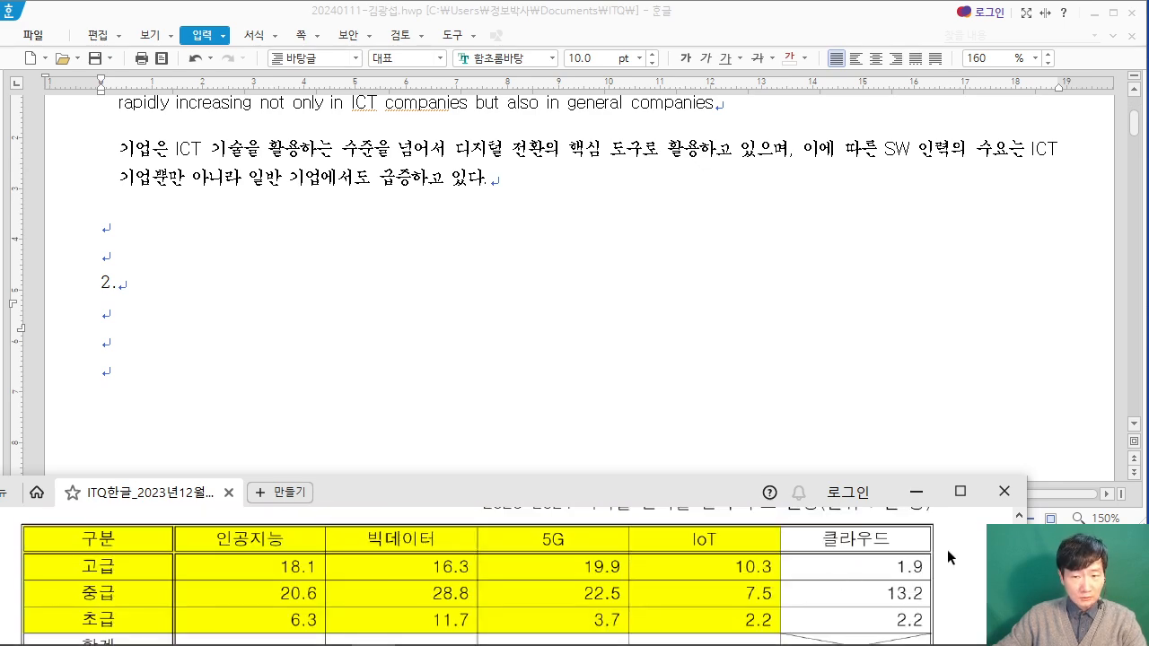
pyautogui.click(206, 43)
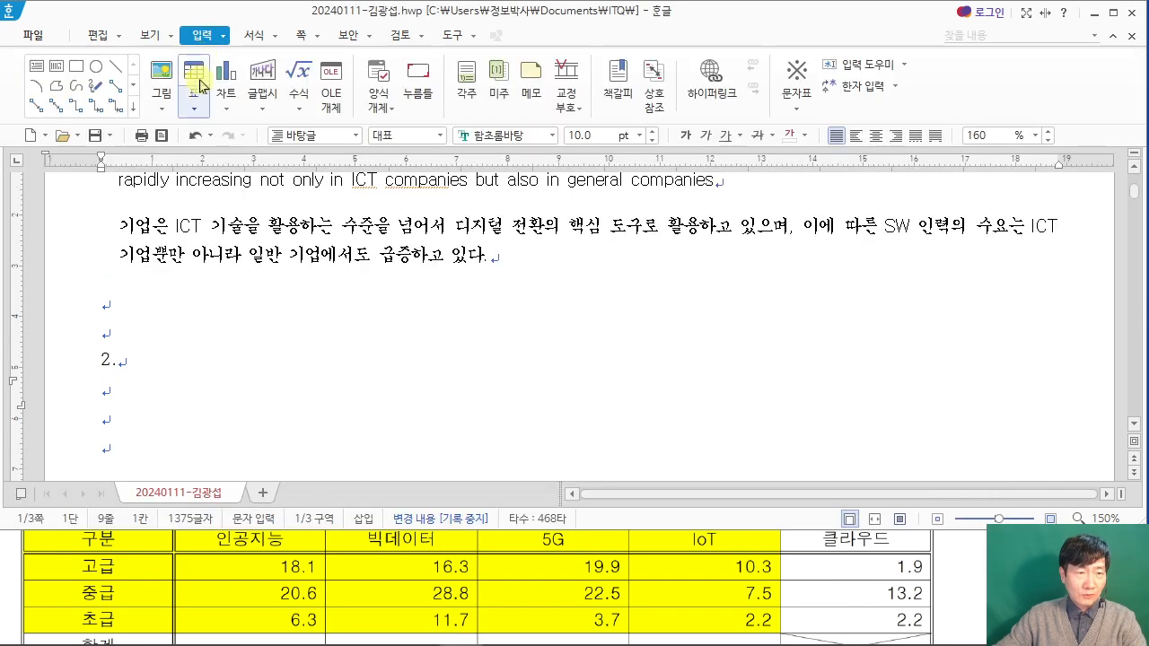
pyautogui.click(194, 78)
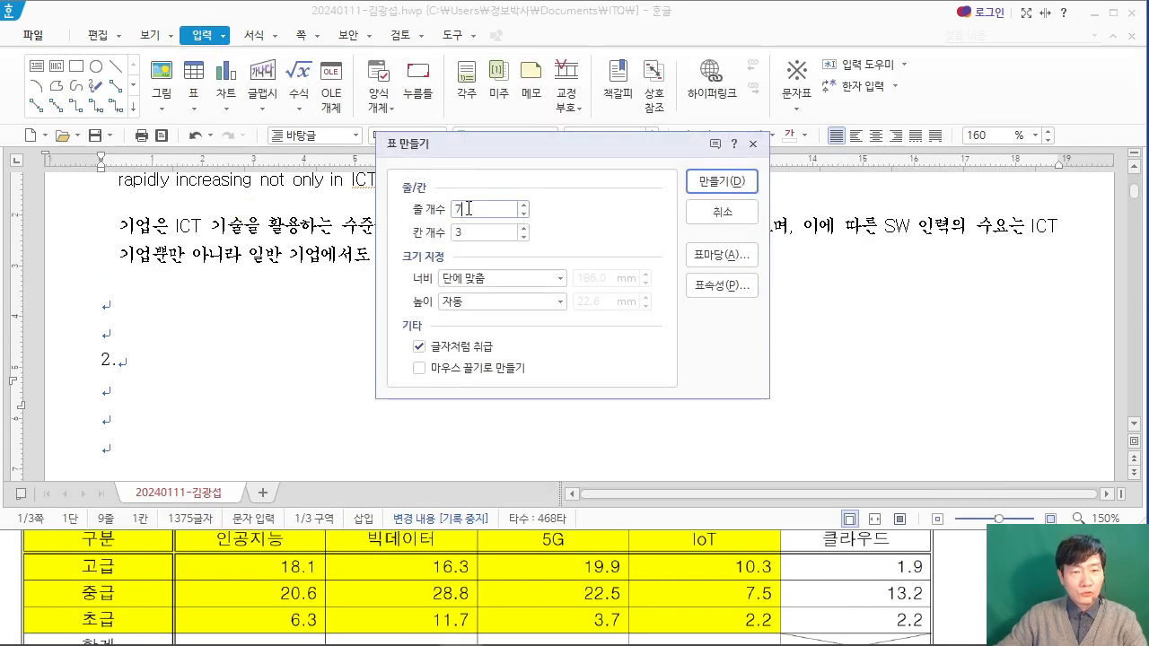
pyautogui.click(429, 236)
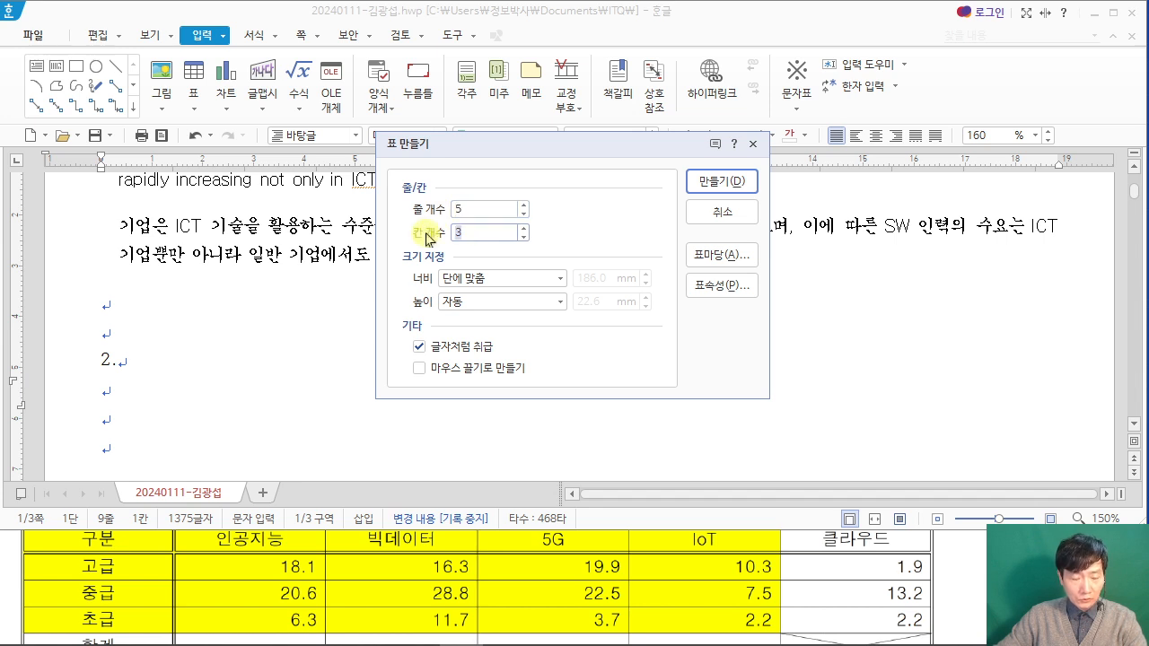
pyautogui.write('6')
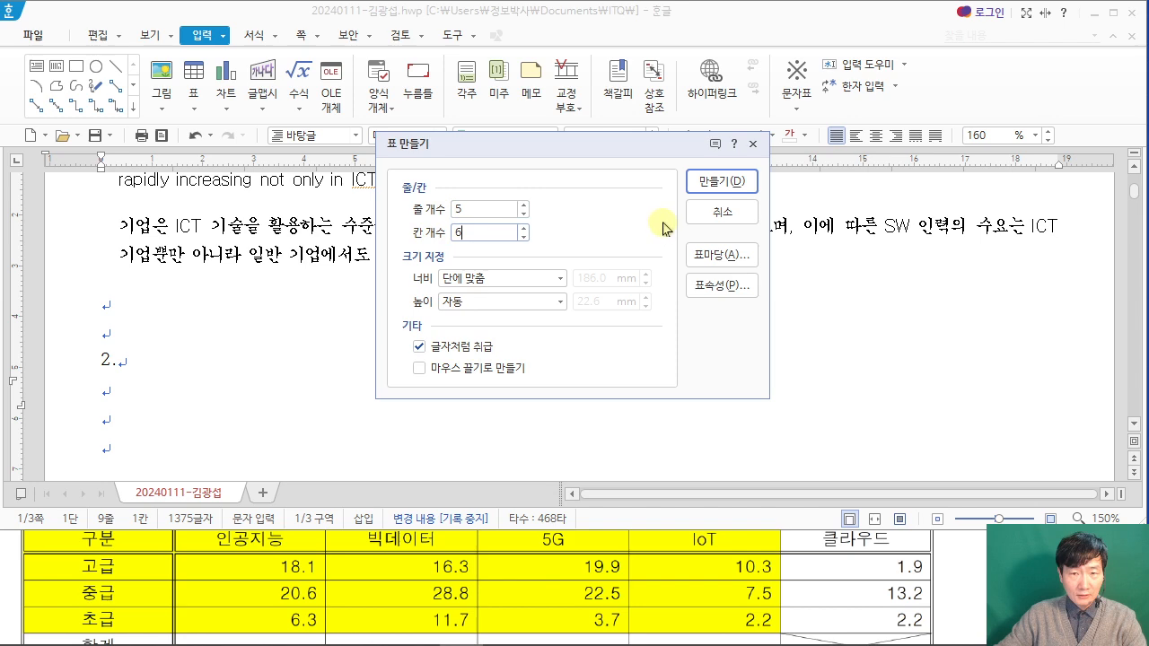
pyautogui.click(704, 184)
# Step: Enter the headers 구분, 인공지능 and 빅데이터 in the first three cells of the table's top row
pyautogui.scroll(-3, 330, 341)
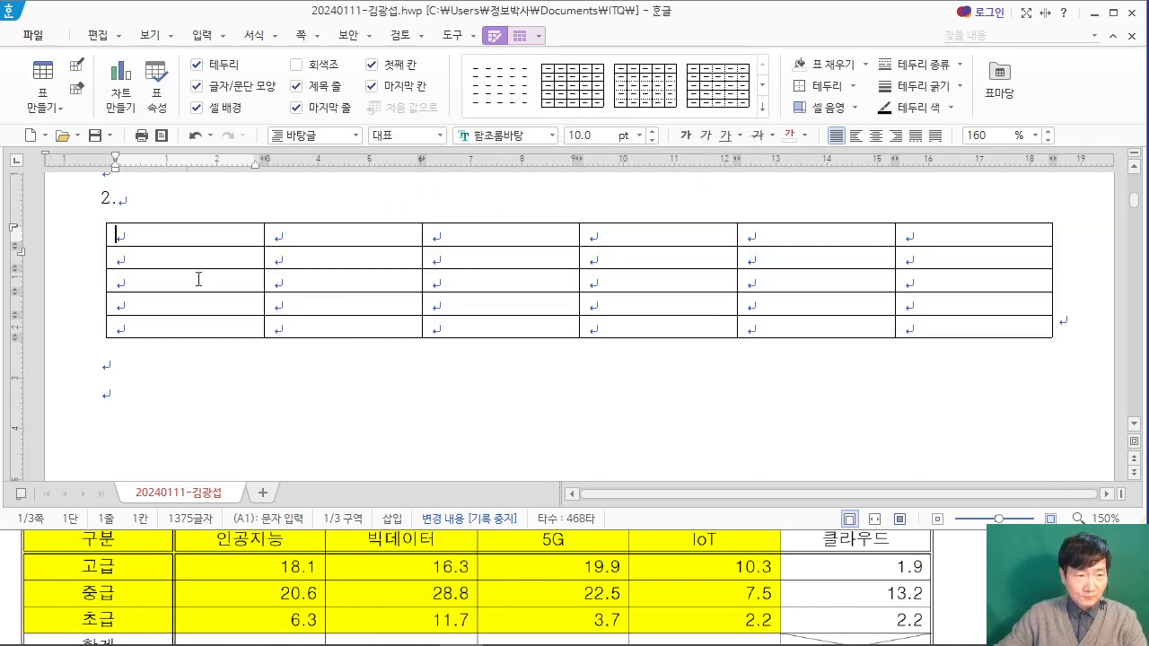
pyautogui.scroll(1, 708, 531)
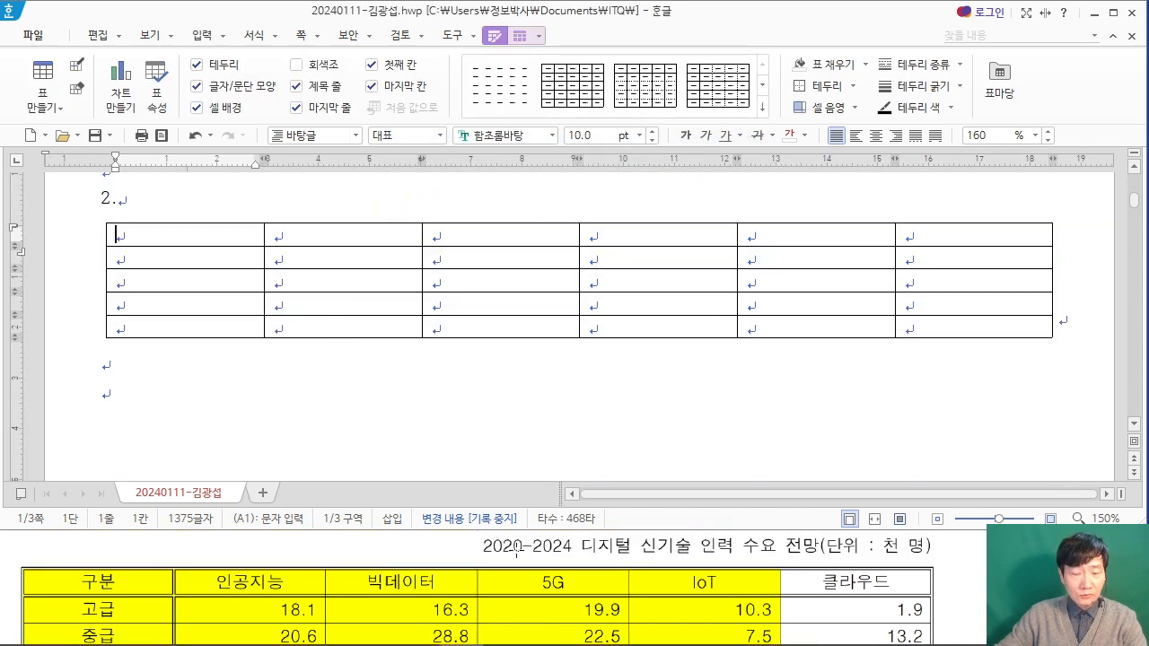
pyautogui.scroll(2, 686, 547)
pyautogui.scroll(-3, 687, 548)
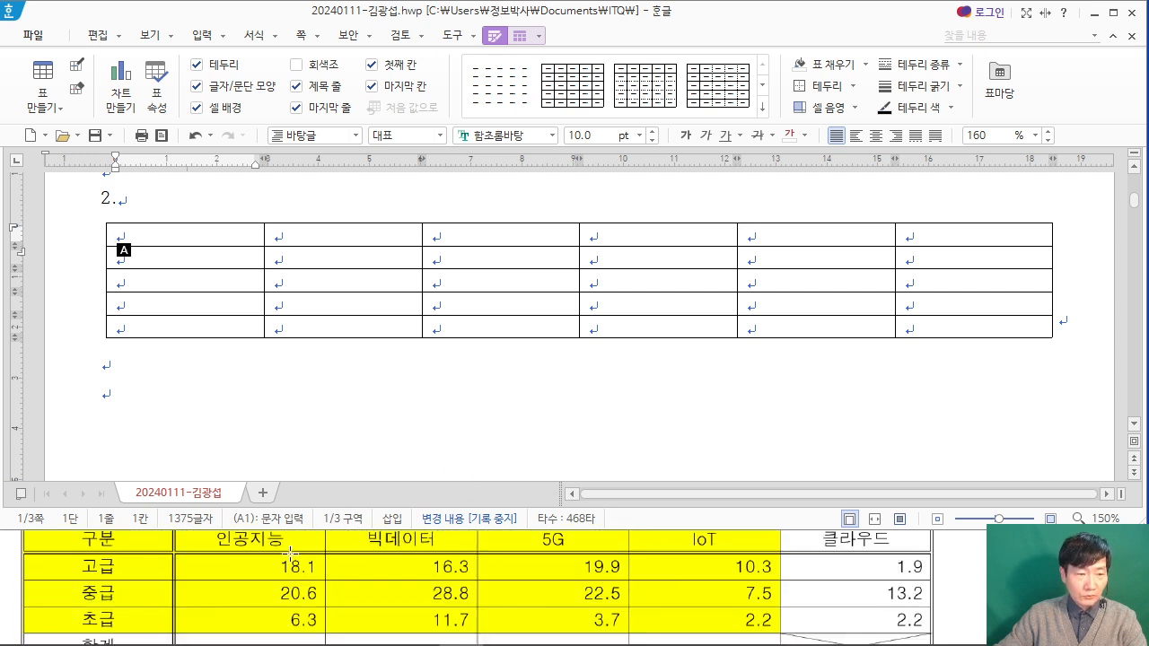
pyautogui.scroll(1, 293, 548)
pyautogui.write('rnqn')
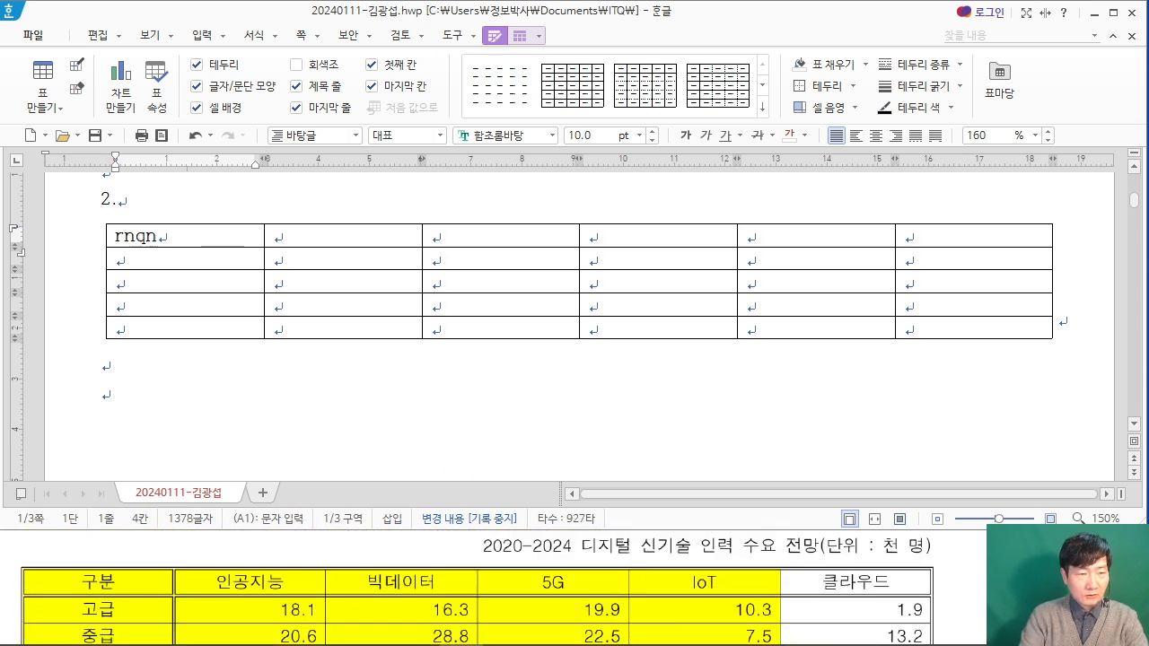
pyautogui.press('BackSpace')
pyautogui.press('BackSpace')
pyautogui.press('BackSpace')
pyautogui.press('BackSpace')
pyautogui.write('구분')
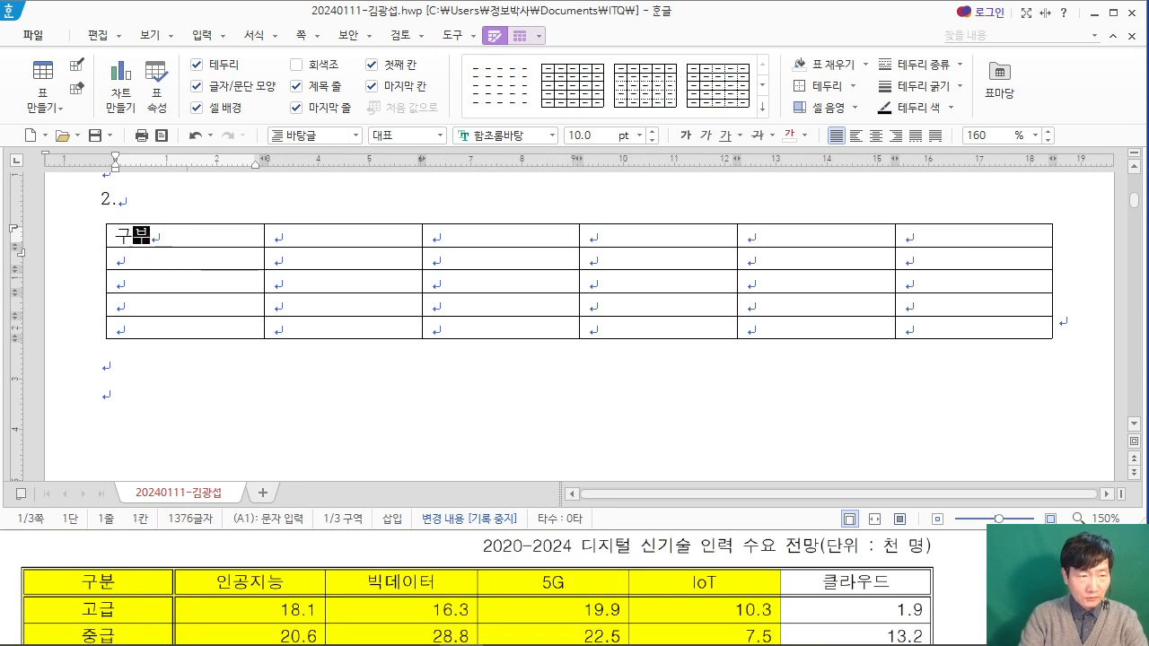
pyautogui.press('Tab')
pyautogui.write('이ㄴ공지능')
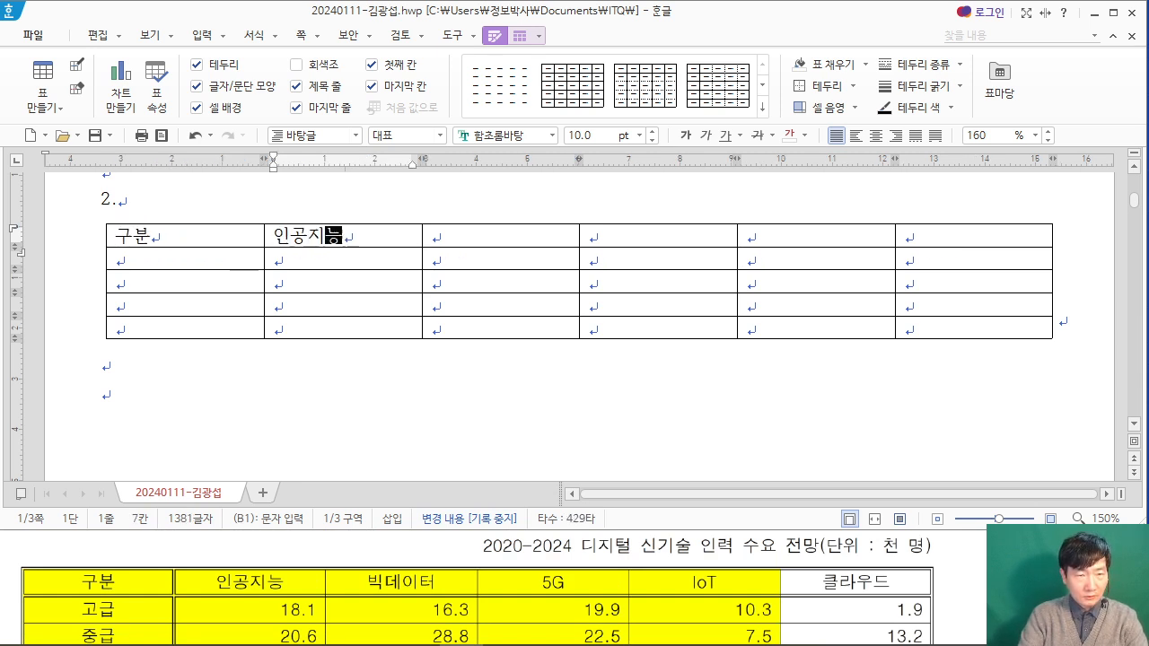
pyautogui.press('Tab')
pyautogui.write('비ㄱ데이터')
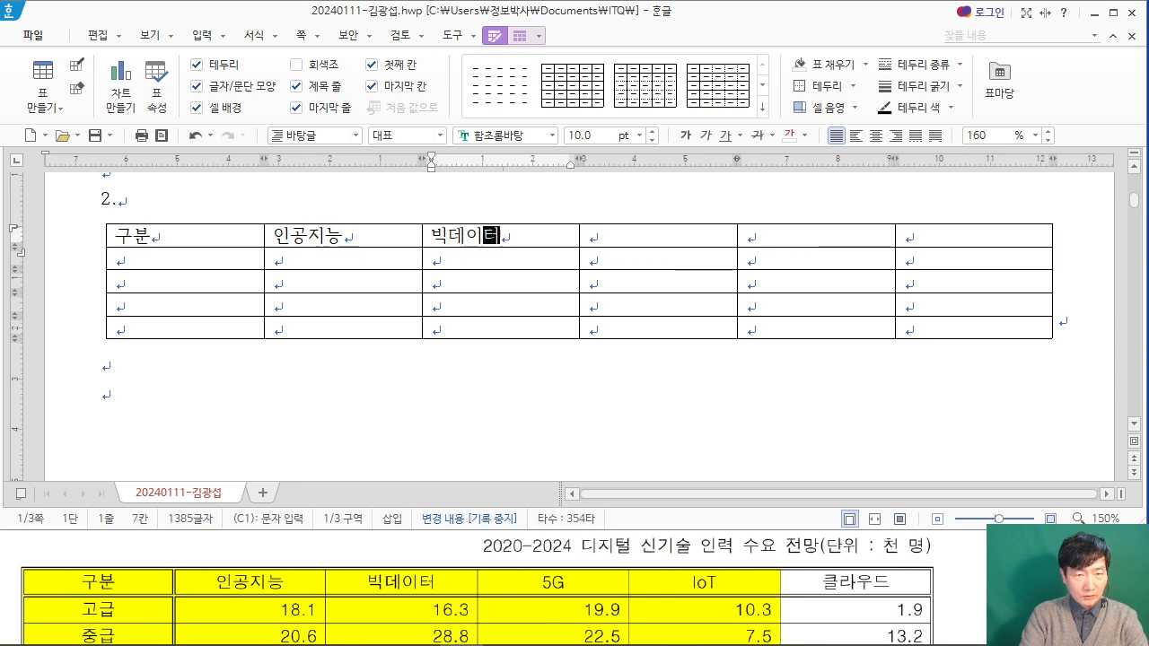
# Step: Enter the headers 5G, IoT and 클라우드 in the last three cells of the table's top row
pyautogui.press('Tab')
pyautogui.write('5g')
pyautogui.press('BackSpace')
pyautogui.press('capslock')
pyautogui.write('GT')
pyautogui.press('Tab')
pyautogui.write('L')
pyautogui.press('BackSpace')
pyautogui.write('IoT')
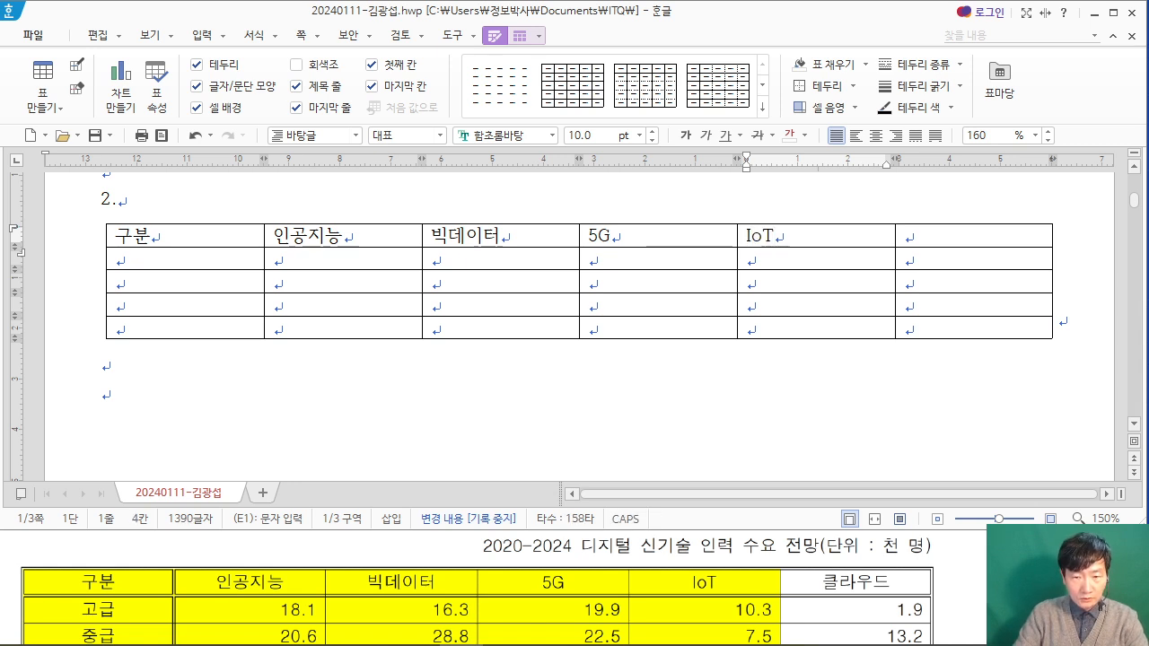
pyautogui.press('Tab')
pyautogui.write('클라우드')
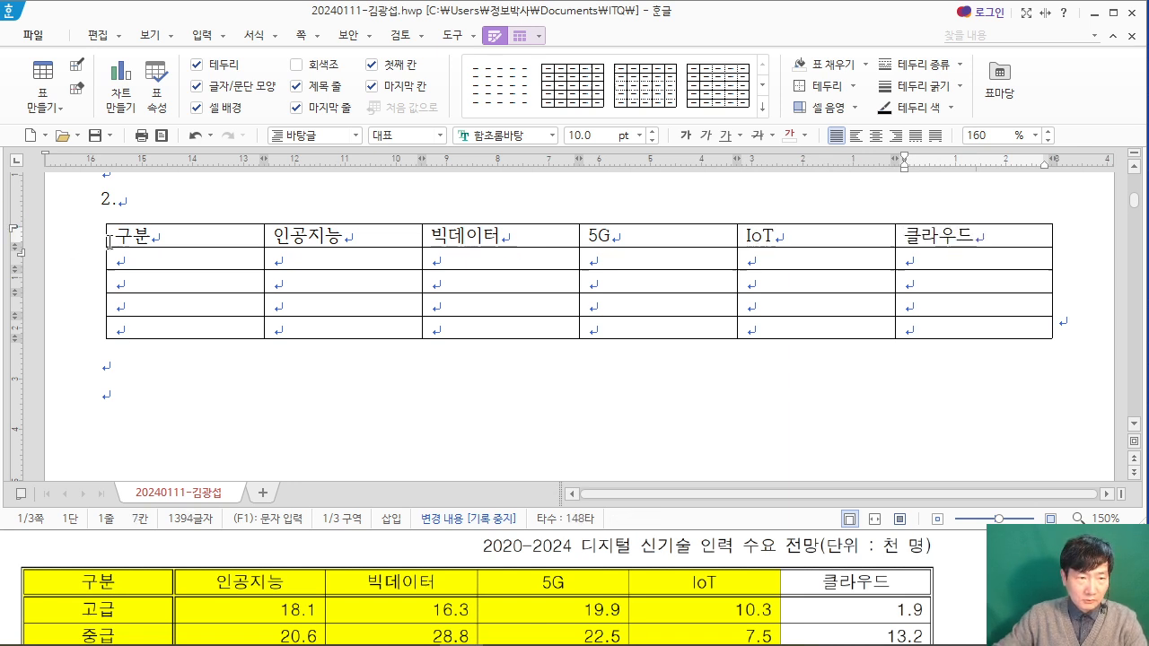
# Step: Enter the row labels 고급, 중급, 초급 and 합계 down the table's first column below 구분
pyautogui.click(152, 257)
pyautogui.write('고급')
pyautogui.press('Down')
pyautogui.write('중급')
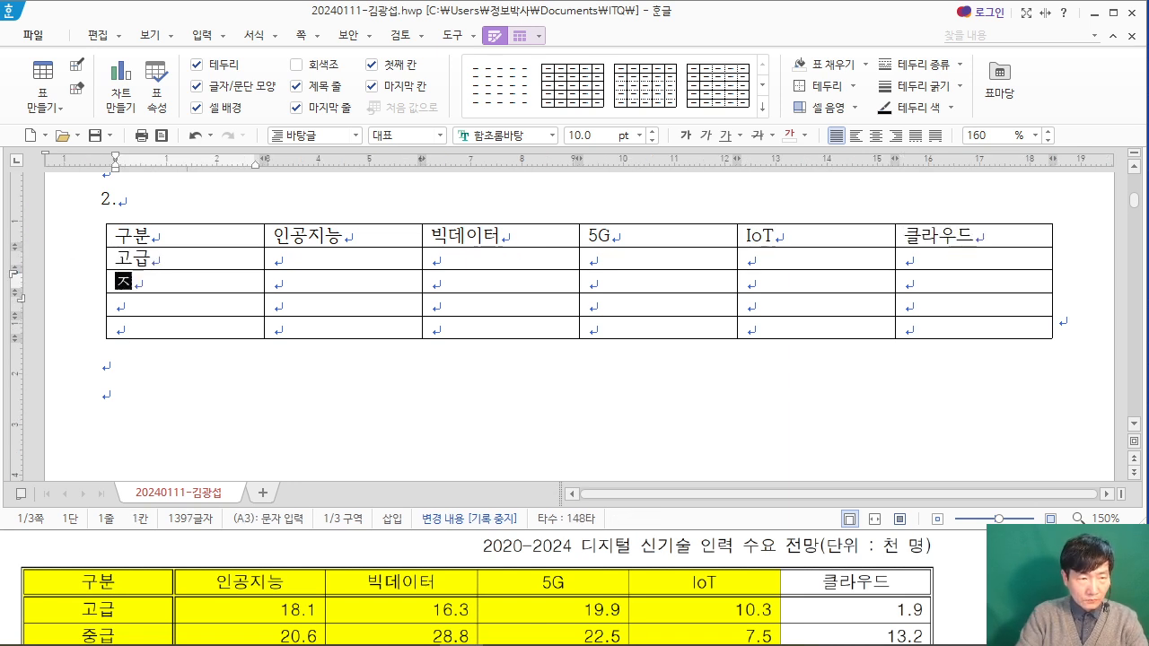
pyautogui.click(70, 538)
pyautogui.scroll(-3, 70, 543)
pyautogui.click(149, 305)
pyautogui.write('초급')
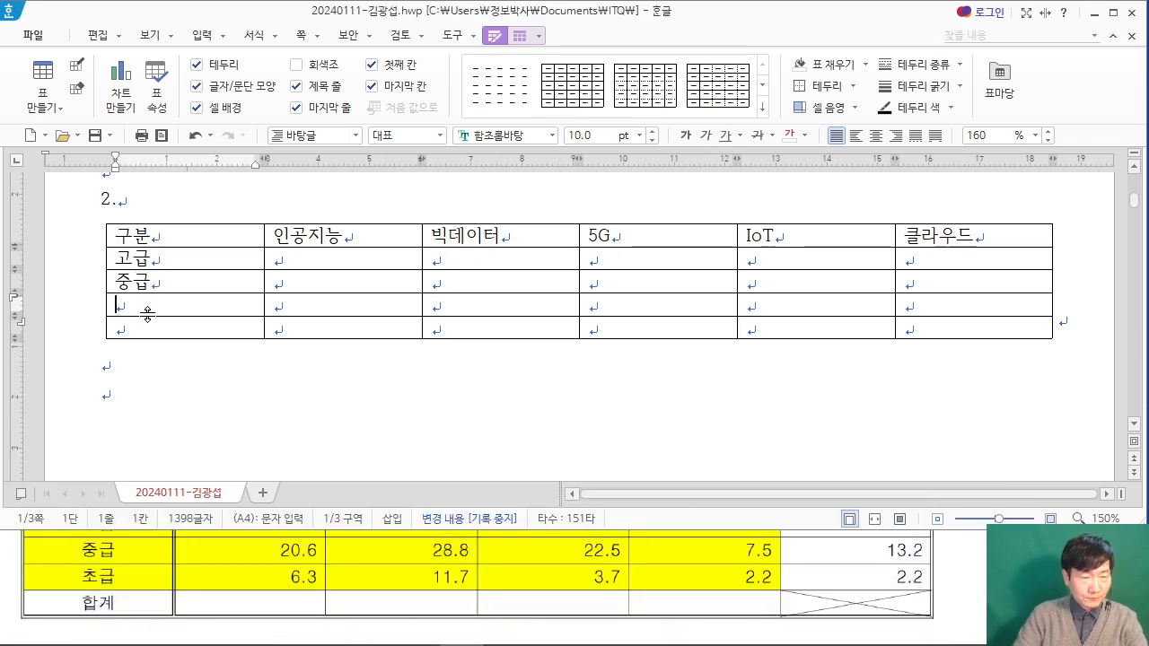
pyautogui.press('Down')
pyautogui.write('합계')
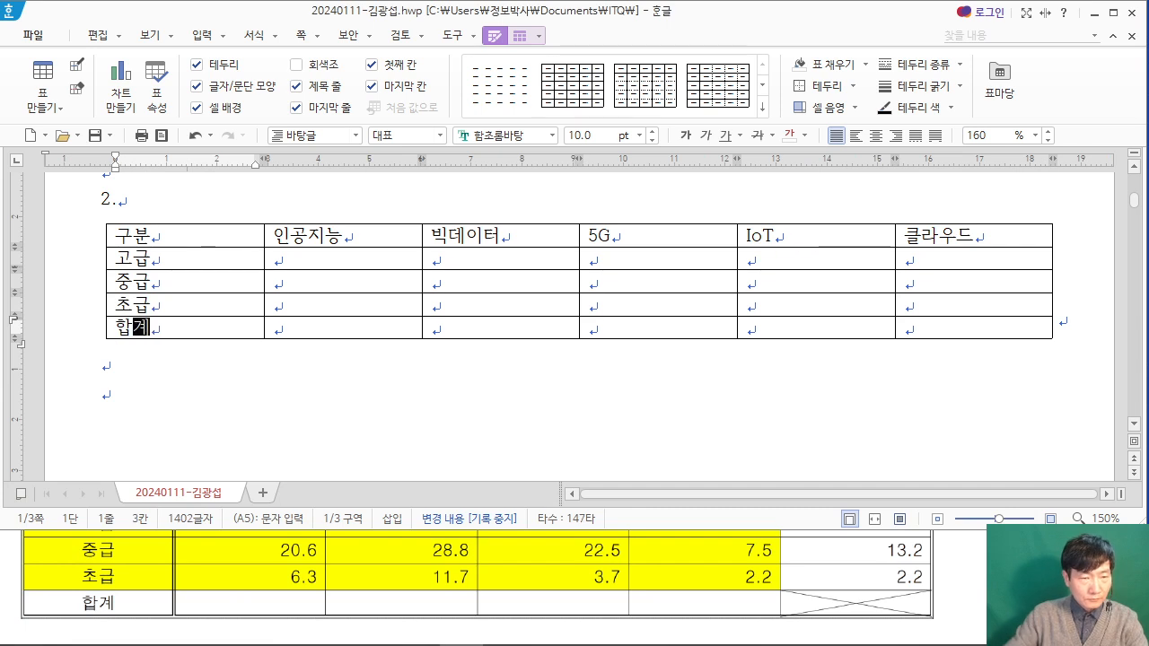
# Step: Fill the 고급 row with the PDF's values 18.1, 16.3, 19.9, 10.3 and 1.9
pyautogui.click(190, 575)
pyautogui.scroll(1, 185, 579)
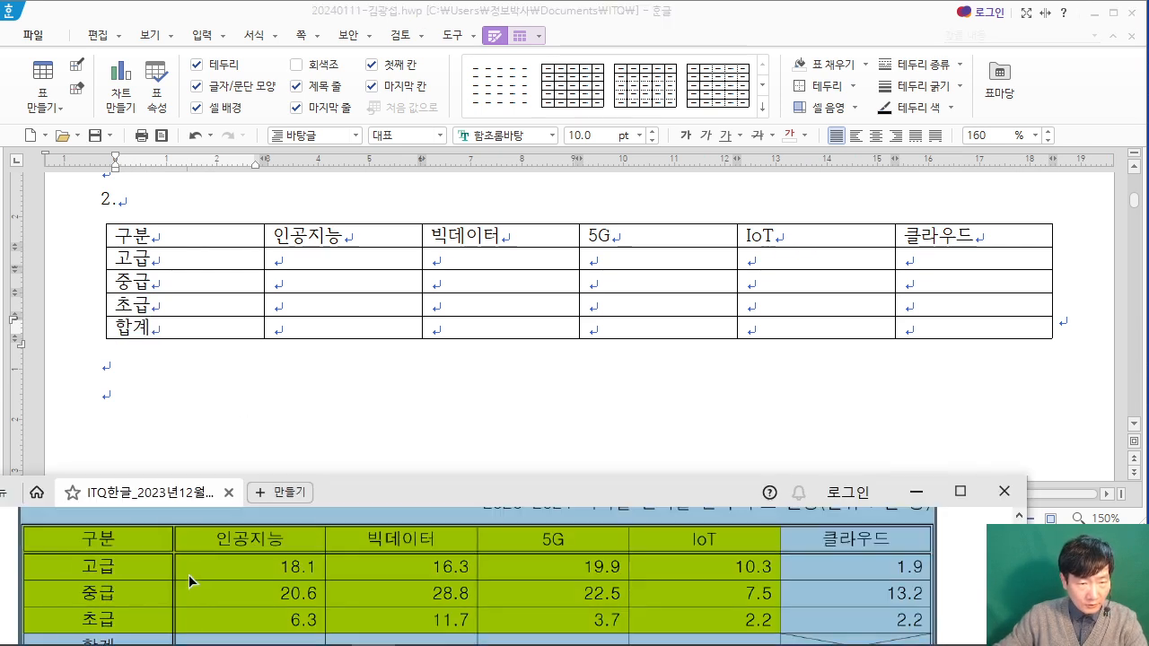
pyautogui.click(317, 260)
pyautogui.write('18.1')
pyautogui.press('Tab')
pyautogui.write('16.3')
pyautogui.press('Tab')
pyautogui.write('19.9')
pyautogui.press('Tab')
pyautogui.write('10.3')
pyautogui.press('Tab')
pyautogui.write('1.0')
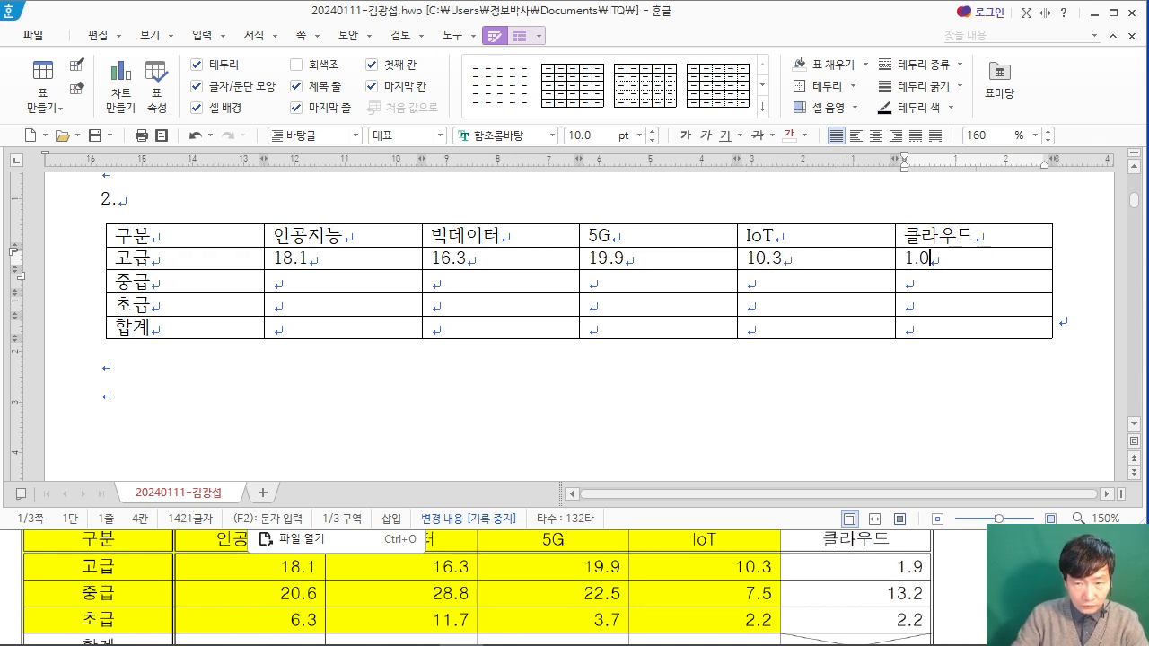
pyautogui.press('BackSpace')
pyautogui.write('9')
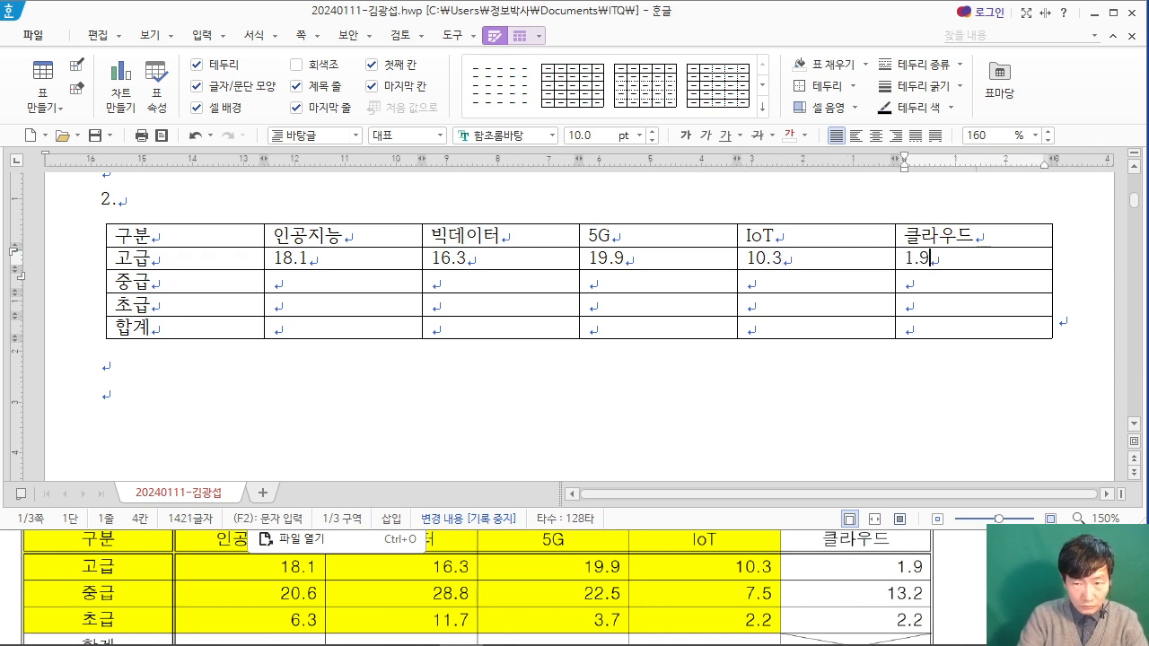
# Step: Fill the 중급 row with the PDF's values 20.6, 28.8, 22.5, 7.5 and 13.2
pyautogui.click(278, 284)
pyautogui.write('20')
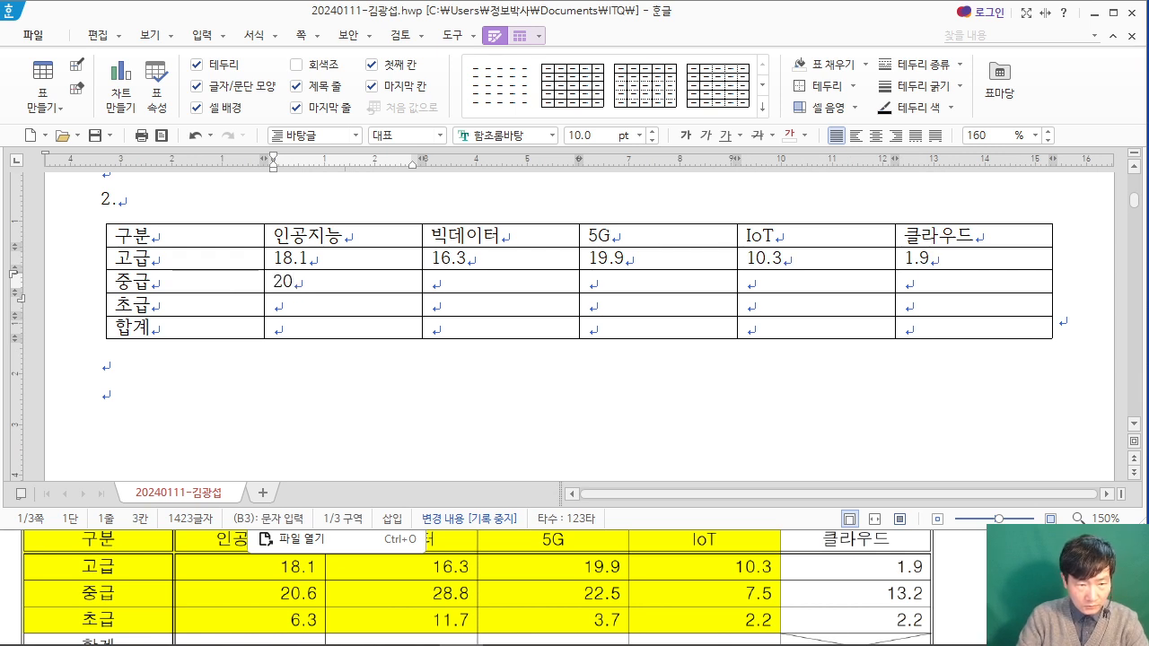
pyautogui.write('.6')
pyautogui.press('Tab')
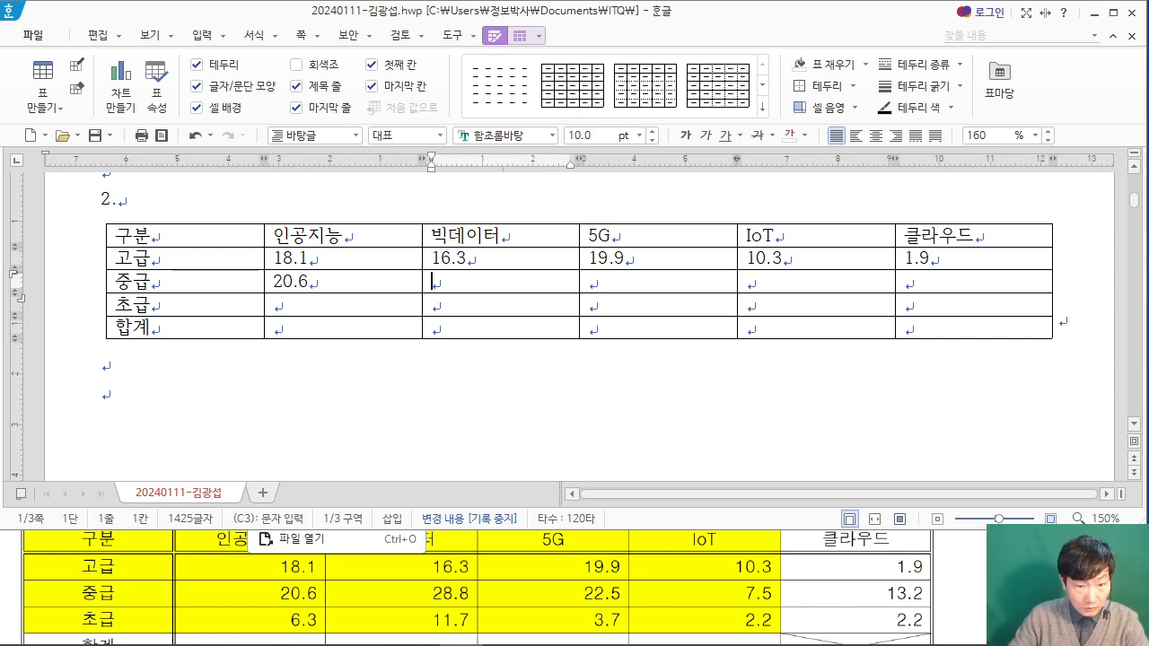
pyautogui.write('28.8')
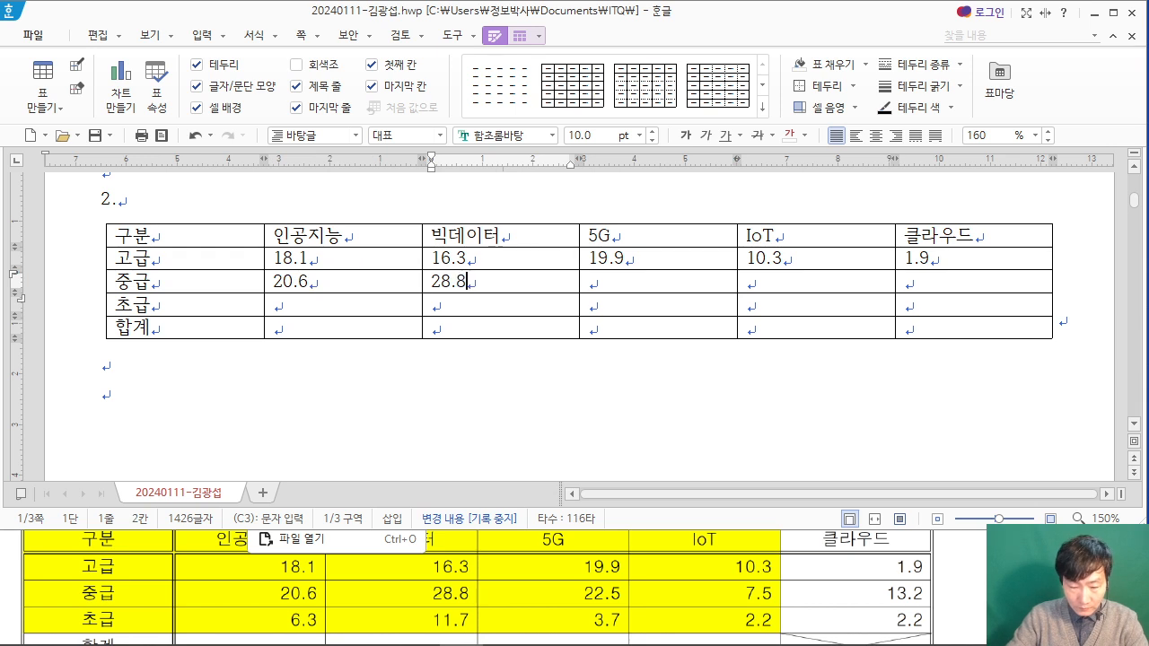
pyautogui.press('Tab')
pyautogui.write('22.5')
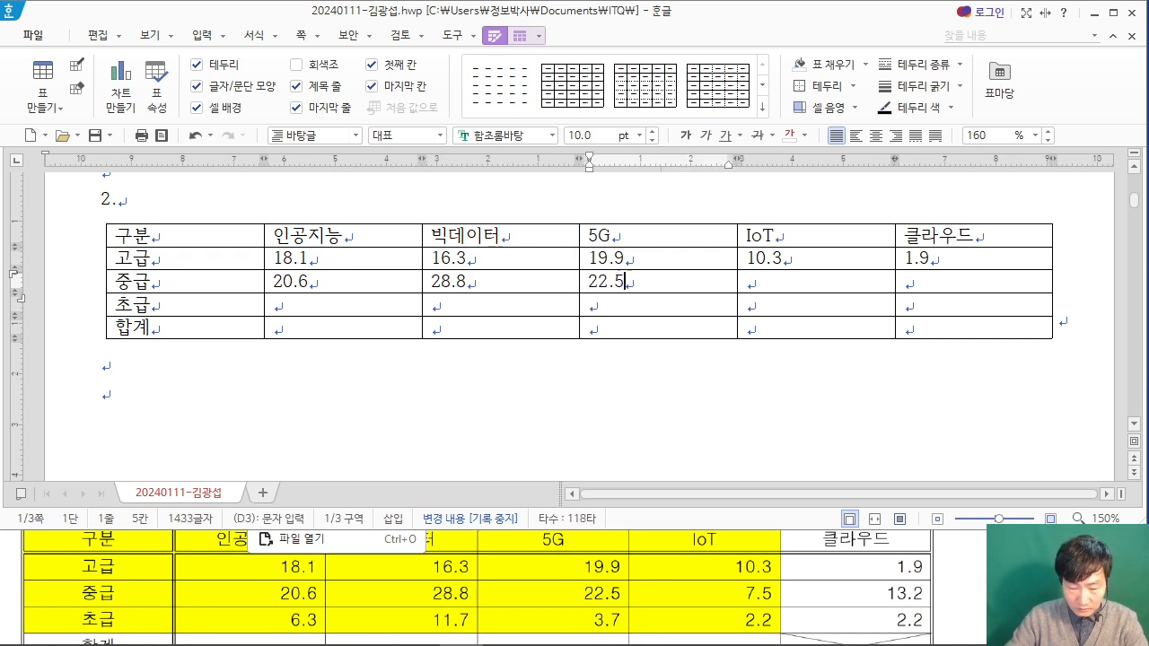
pyautogui.press('Tab')
pyautogui.write('4')
pyautogui.press('BackSpace')
pyautogui.write('7.5')
pyautogui.press('Tab')
pyautogui.write('13.2')
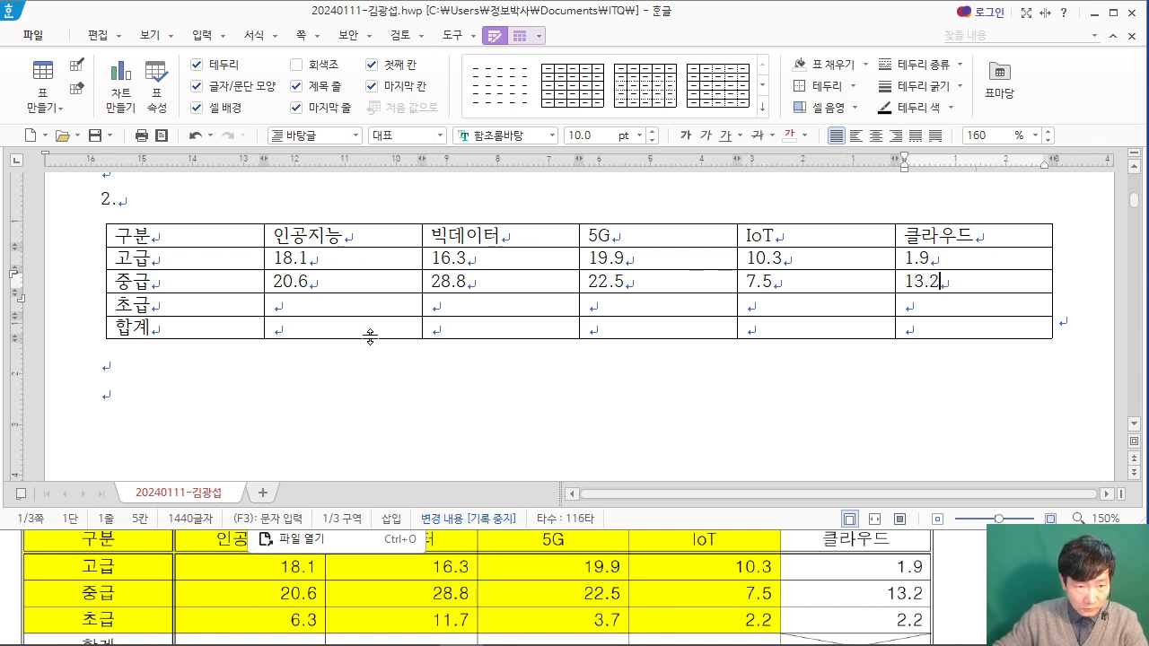
# Step: Fill the 초급 row with the PDF's values 6.3, 11.7, 3.7, 2.2 and 2.2
pyautogui.click(364, 309)
pyautogui.write('6.3')
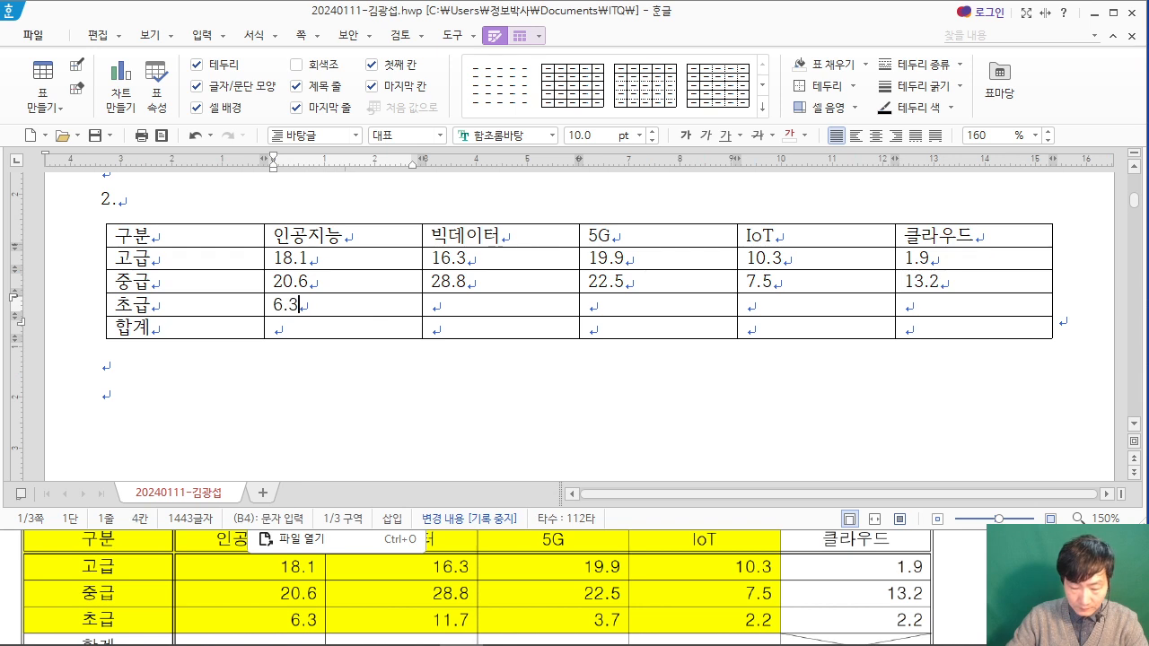
pyautogui.press('Tab')
pyautogui.write('11.7')
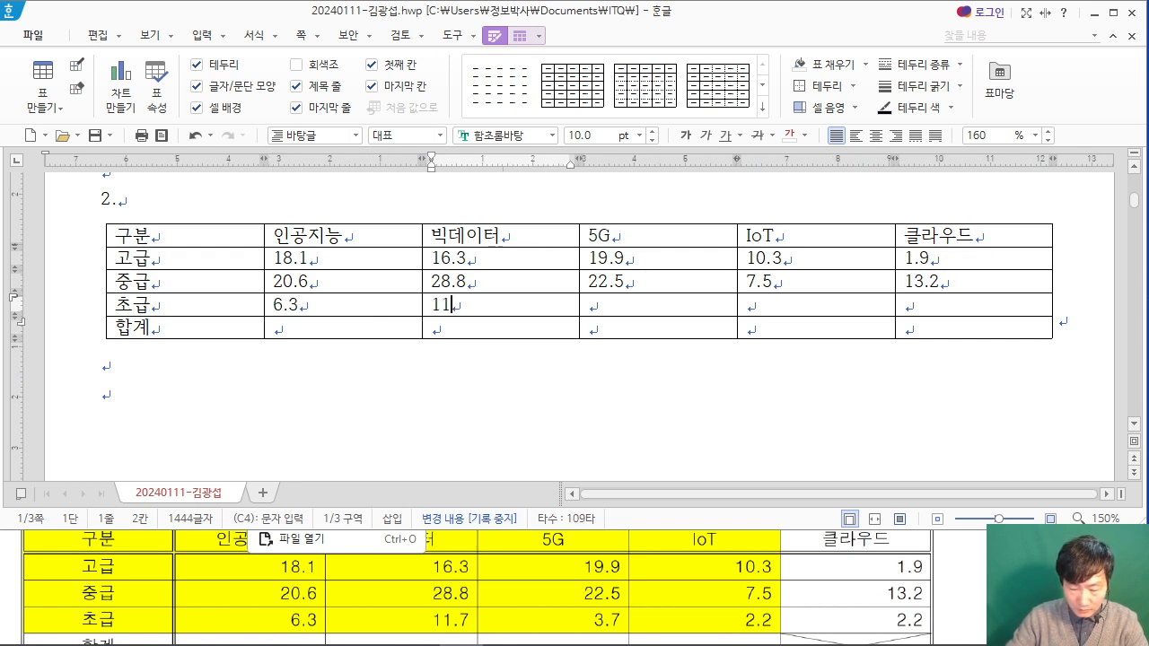
pyautogui.press('Tab')
pyautogui.write('3.7')
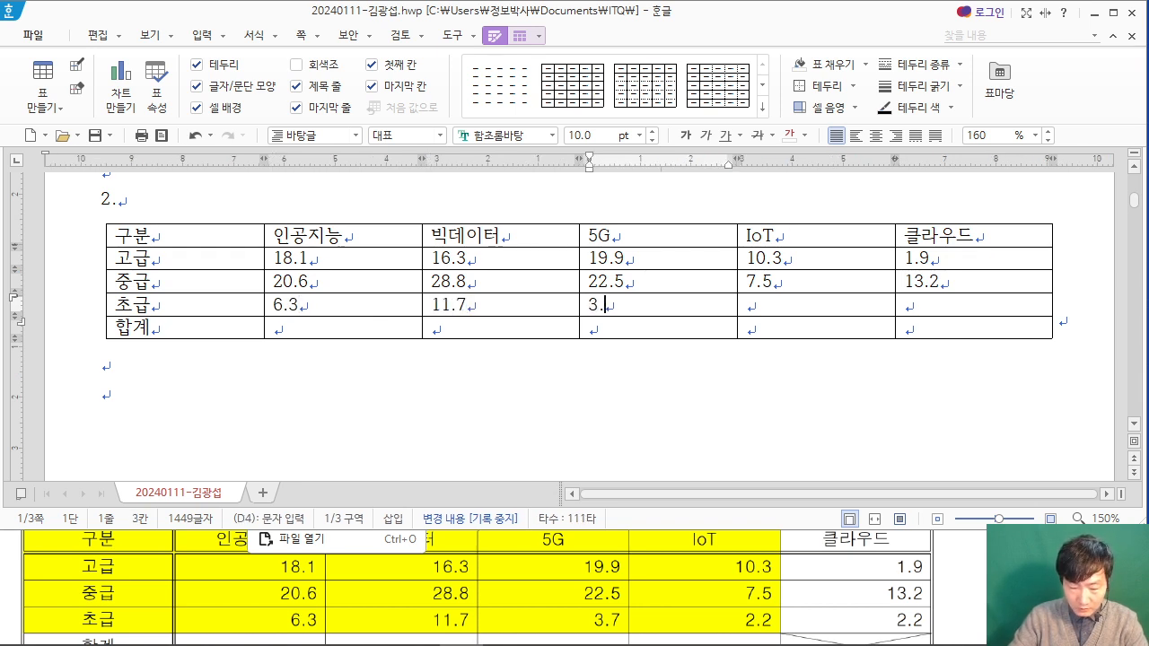
pyautogui.press('Tab')
pyautogui.write('2.2')
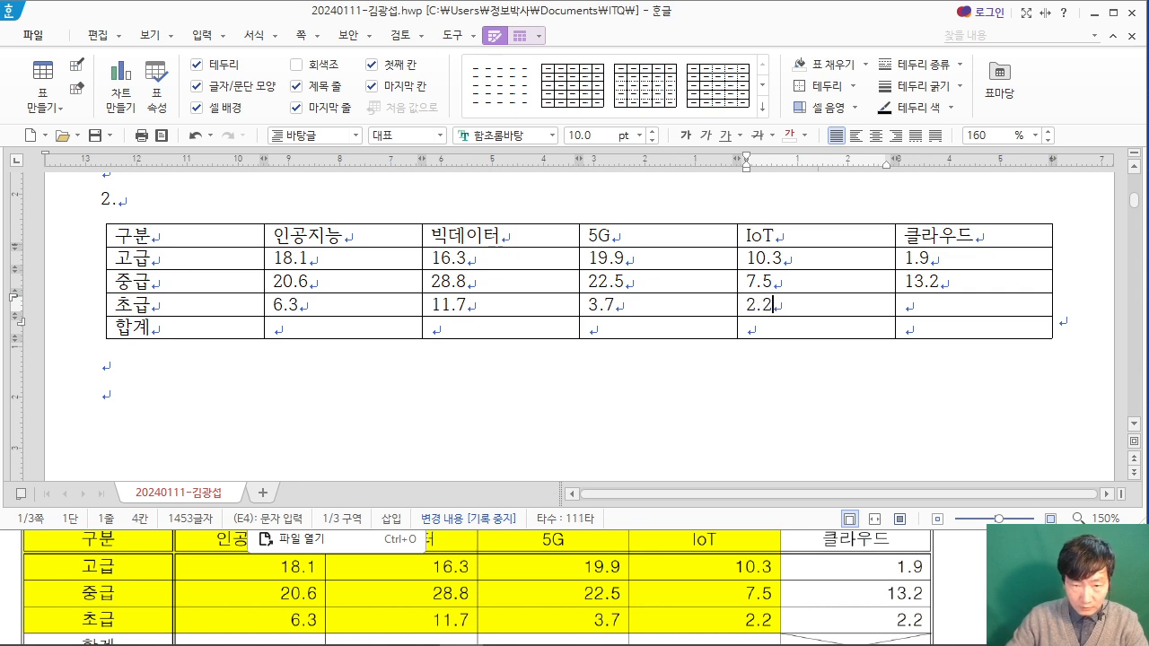
pyautogui.click(926, 306)
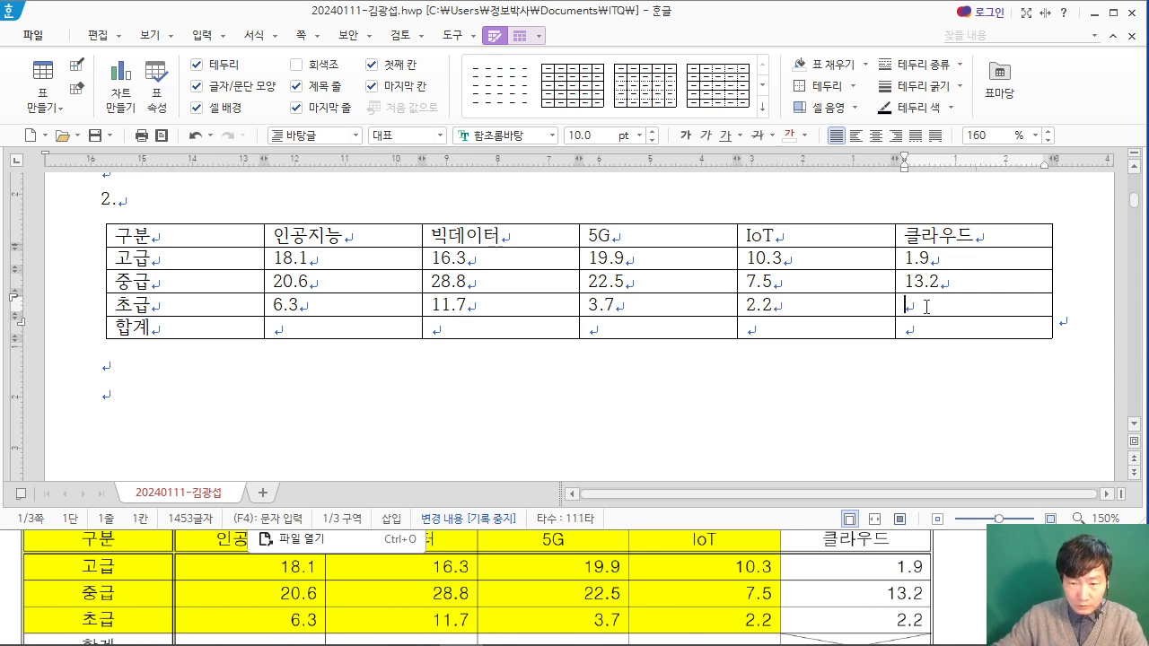
pyautogui.write('2.2')
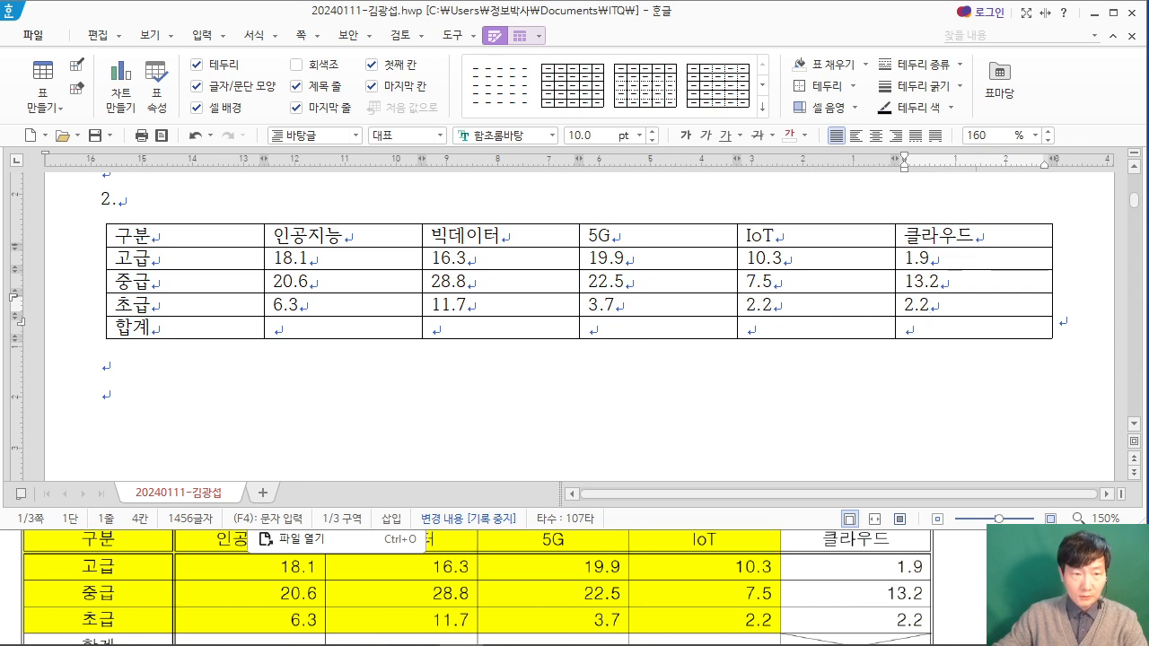
# Step: Apply a 0.5 mm double line to the outside border of the whole table
pyautogui.moveTo(213, 236); pyautogui.dragTo(826, 326)
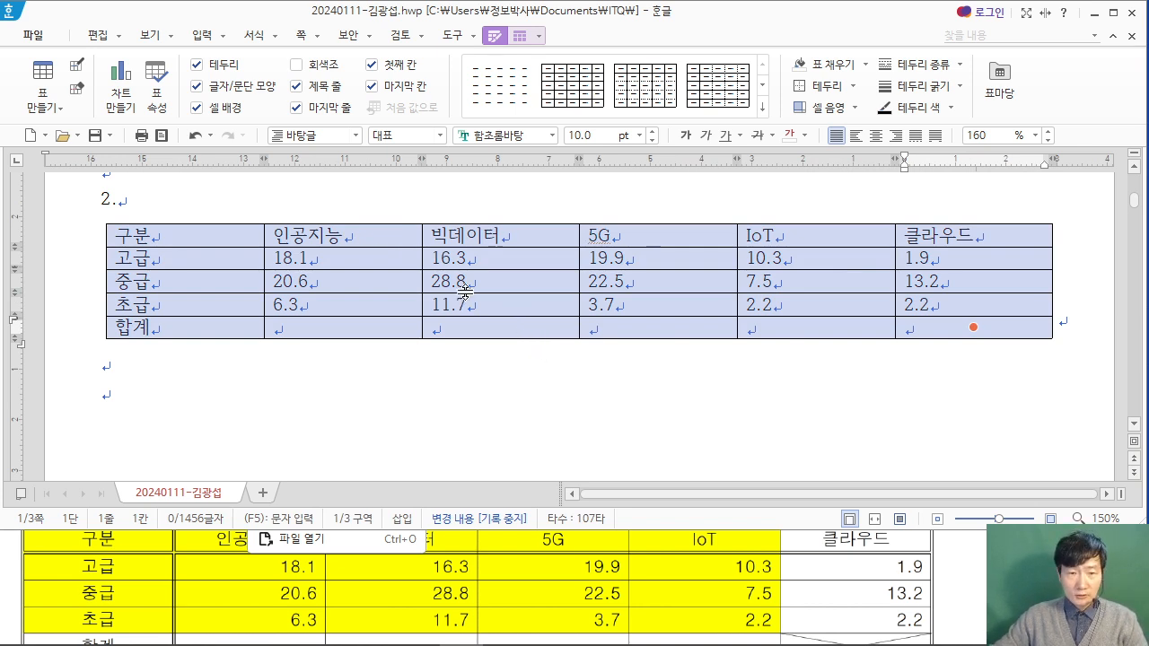
pyautogui.moveTo(486, 86)
pyautogui.mouseDown()
pyautogui.moveTo(657, 216)
pyautogui.moveTo(671, 214)
pyautogui.mouseUp()
pyautogui.moveTo(538, 108); pyautogui.dragTo(621, 185)
pyautogui.press('Escape')
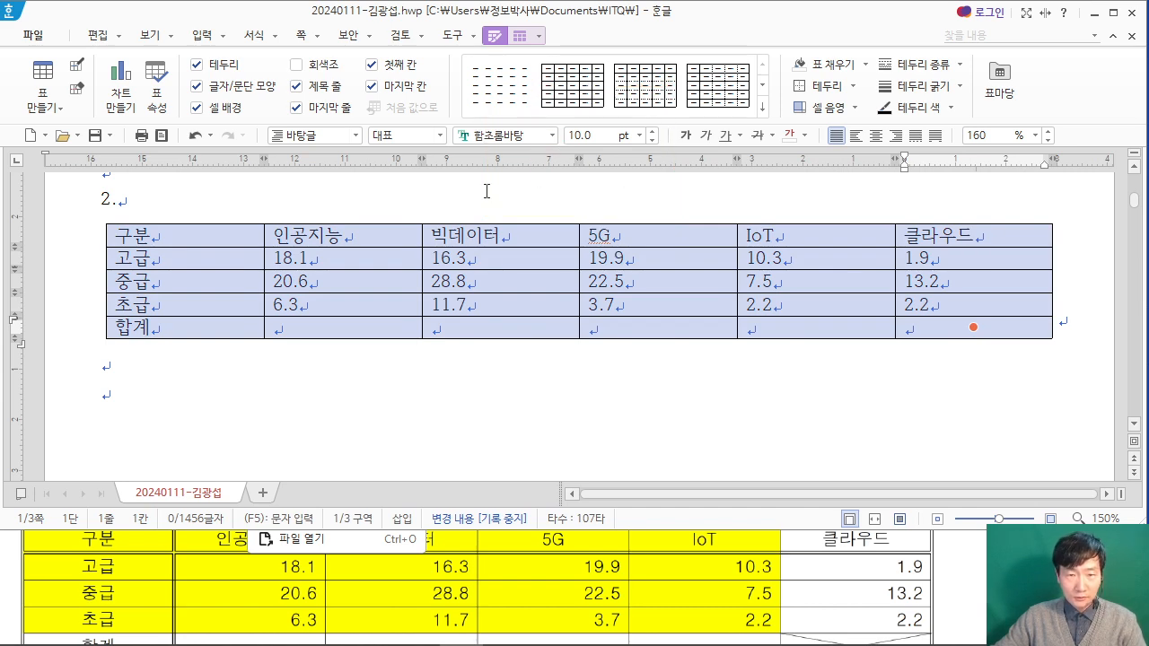
pyautogui.press('l')
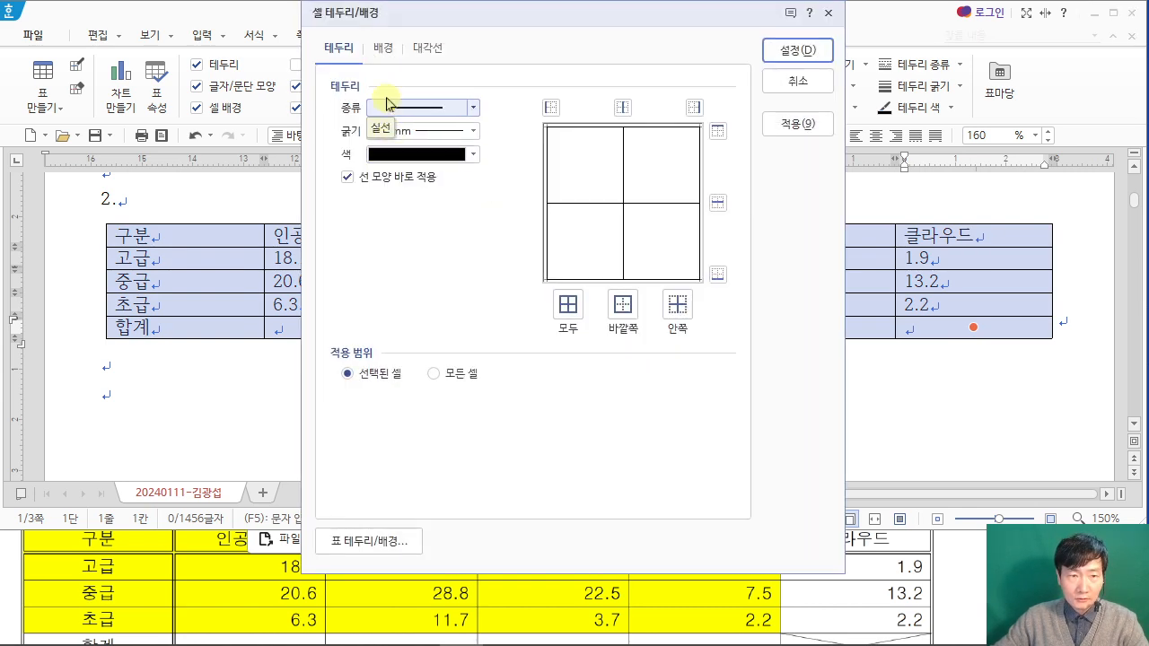
pyautogui.click(473, 108)
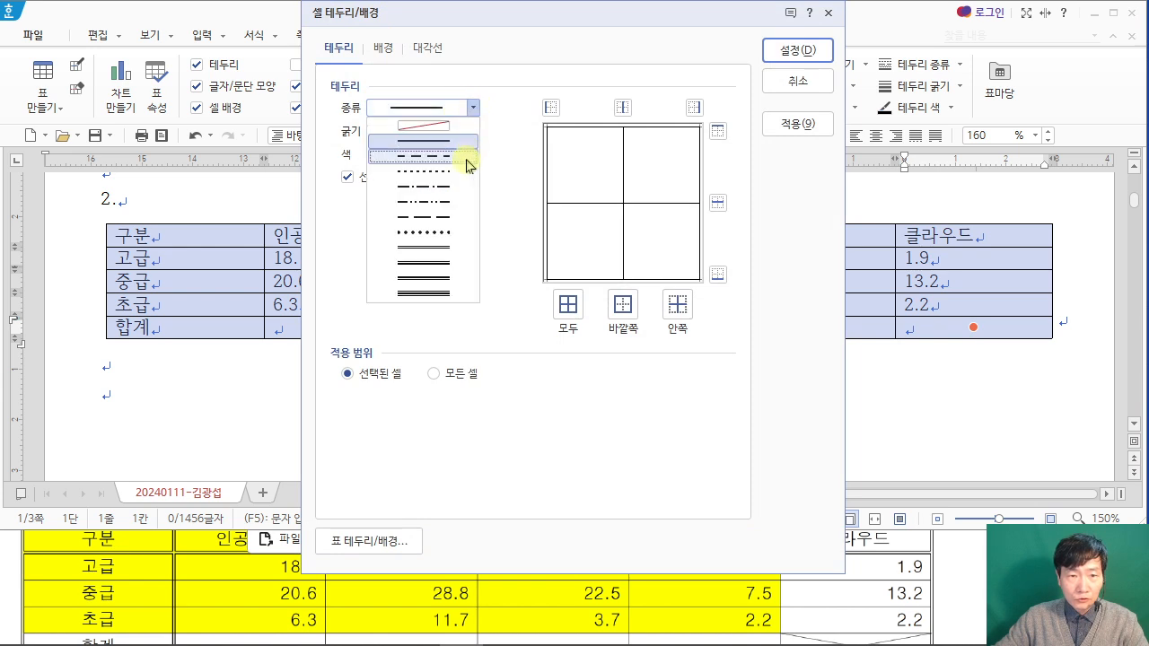
pyautogui.click(449, 253)
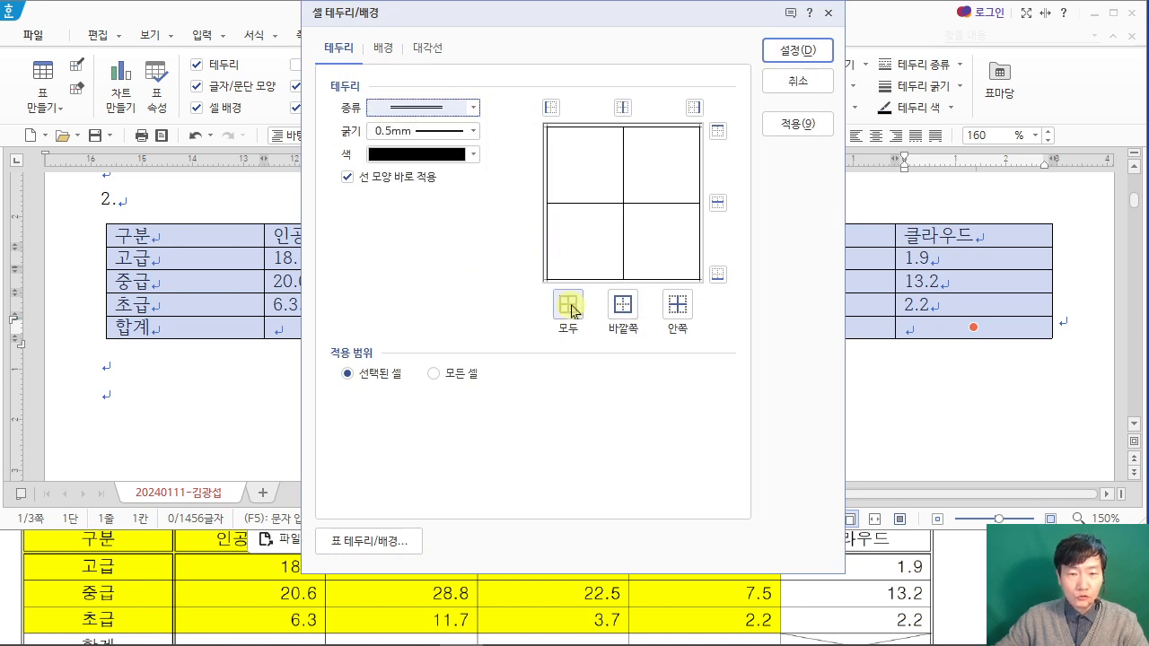
pyautogui.click(621, 316)
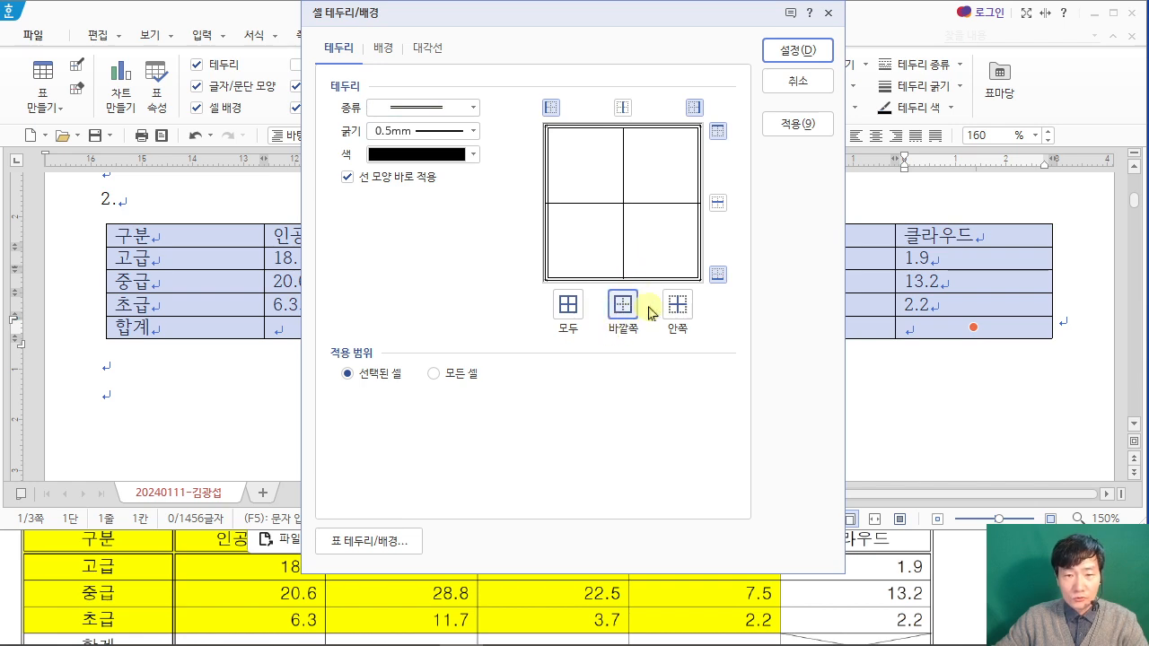
pyautogui.click(806, 51)
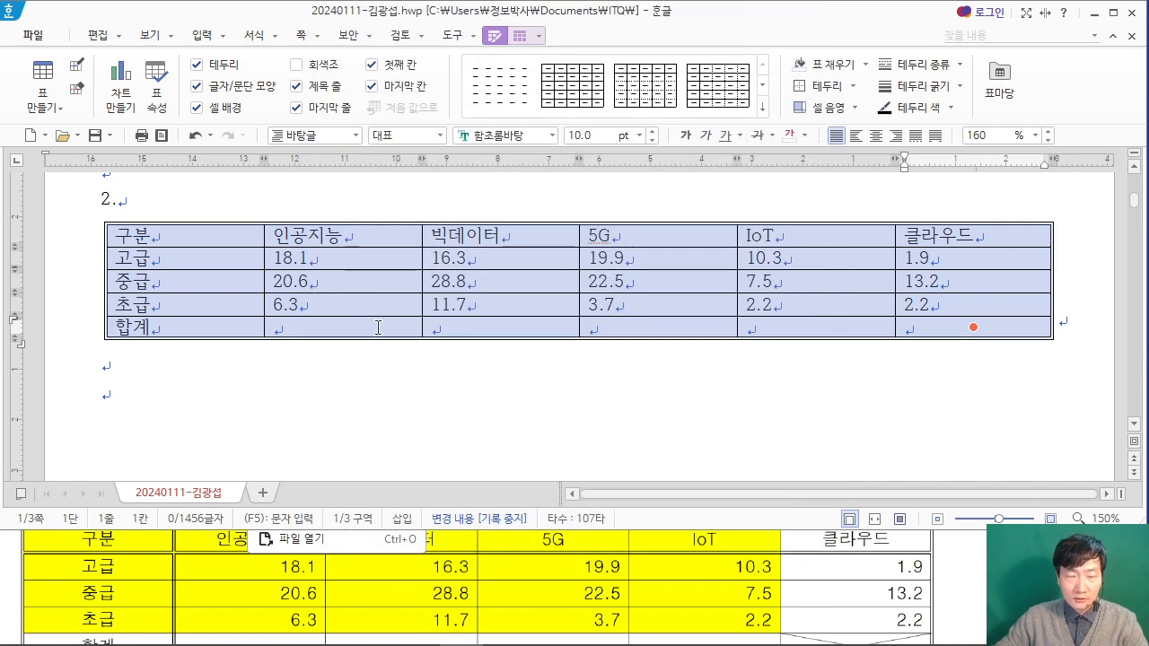
# Step: Following the PDF's table conditions, set the whole table's text to the 돋움 font and center-align it
pyautogui.click(945, 578)
pyautogui.scroll(5, 942, 577)
pyautogui.scroll(-1, 942, 579)
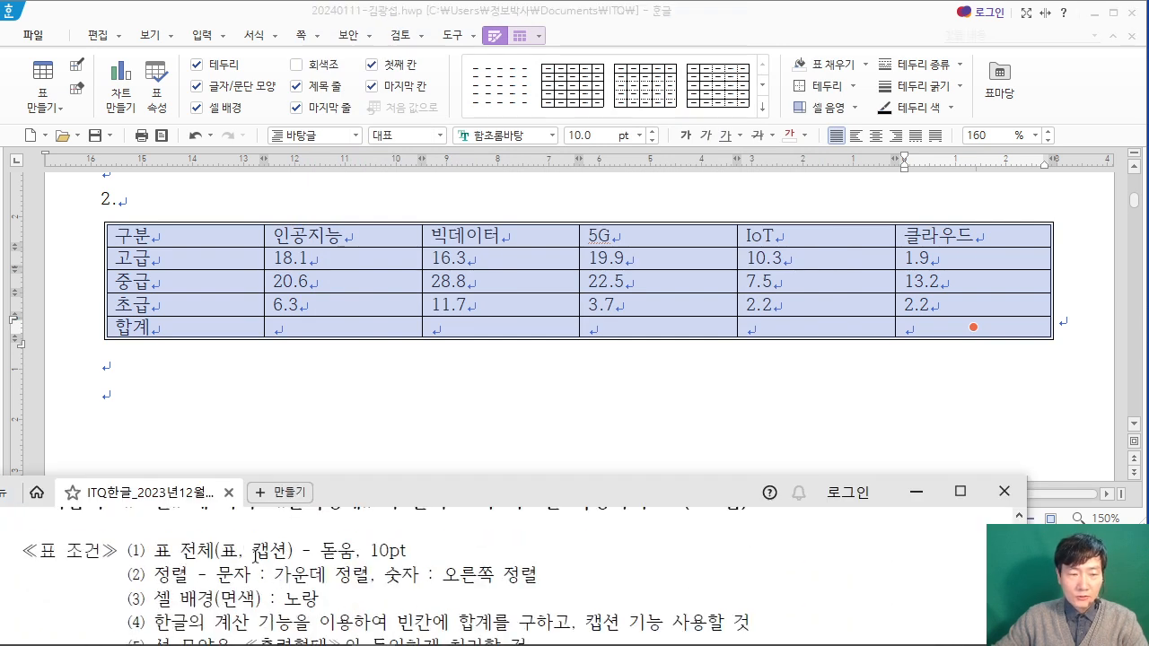
pyautogui.click(529, 136)
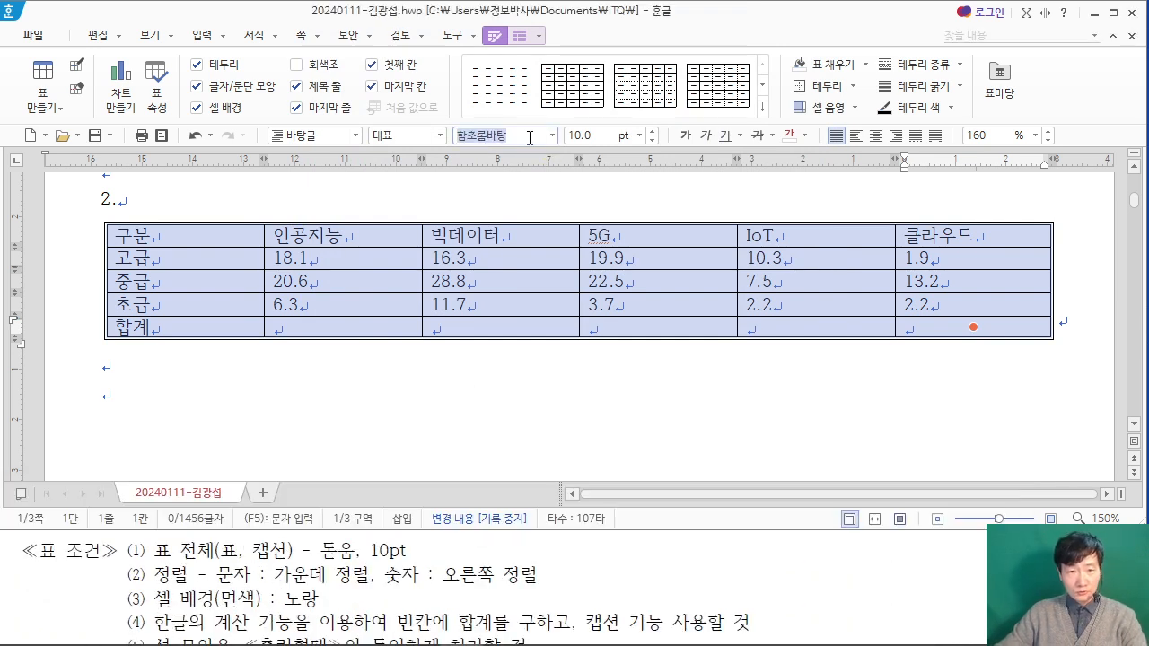
pyautogui.click(551, 136)
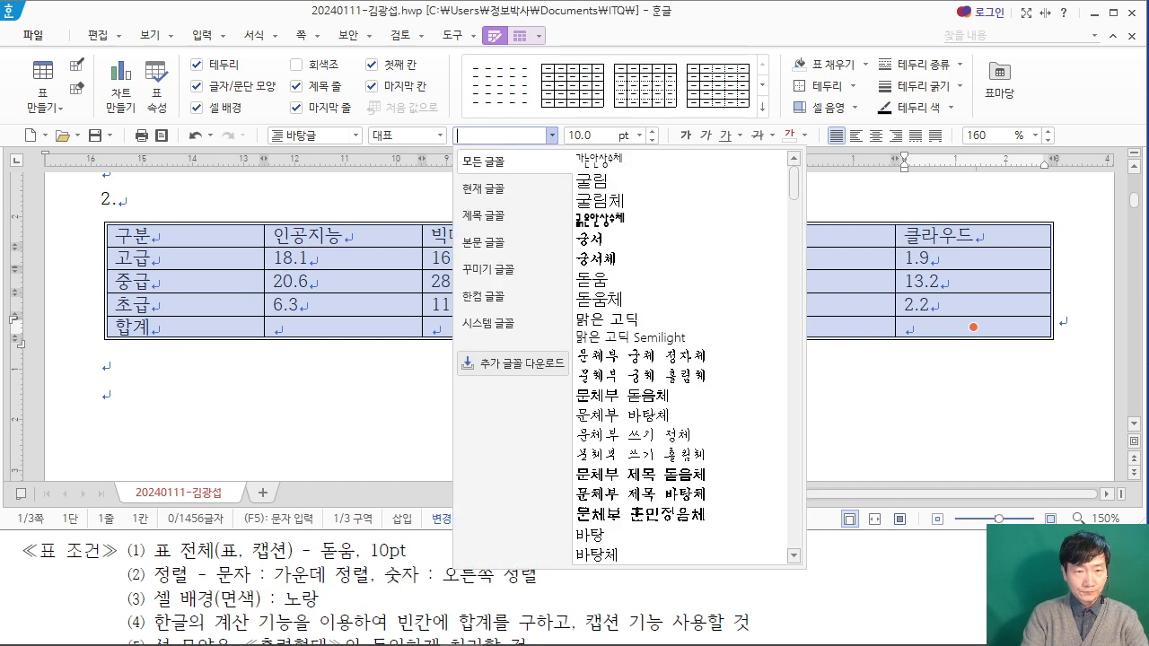
pyautogui.write('돋움')
pyautogui.press('Return')
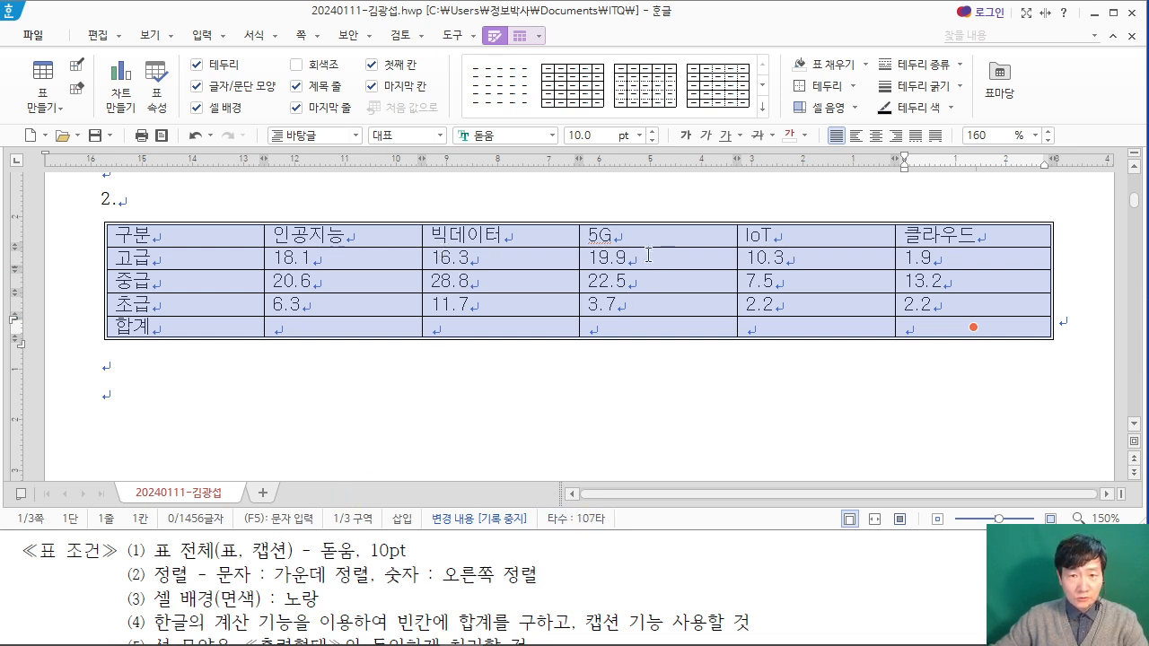
pyautogui.click(875, 136)
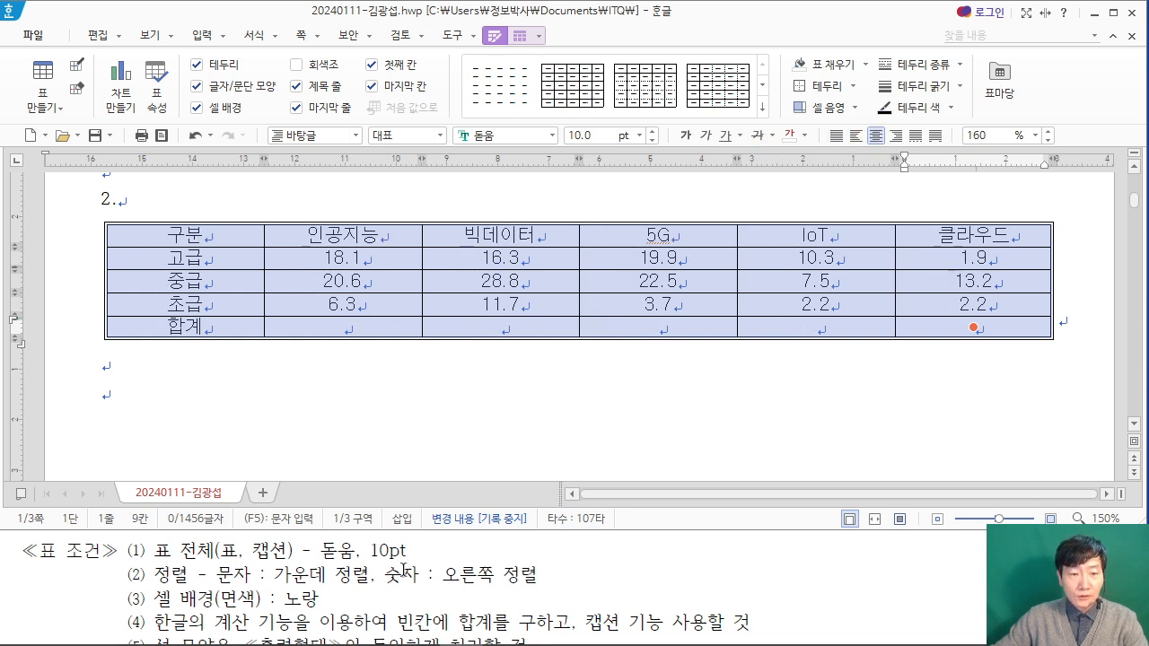
pyautogui.scroll(-5, 402, 569)
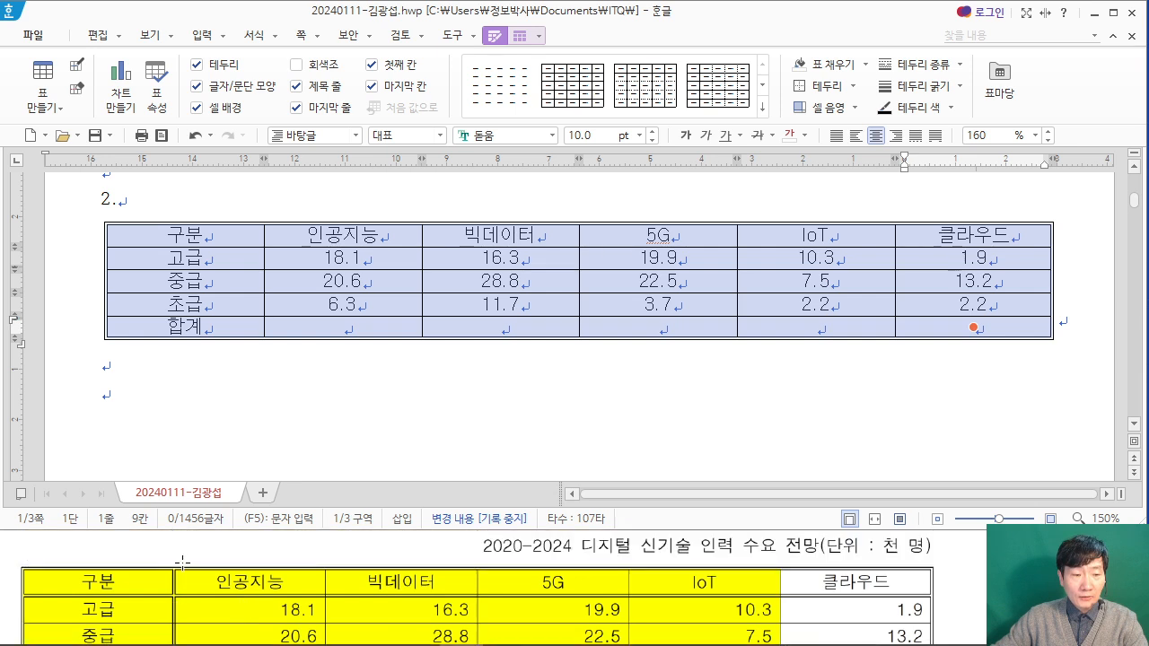
pyautogui.moveTo(318, 98)
pyautogui.mouseDown()
pyautogui.moveTo(370, 199)
pyautogui.moveTo(470, 228)
pyautogui.mouseUp()
pyautogui.moveTo(378, 137)
pyautogui.mouseDown()
pyautogui.moveTo(381, 186)
pyautogui.moveTo(401, 185)
pyautogui.moveTo(445, 141)
pyautogui.moveTo(475, 178)
pyautogui.mouseUp()
pyautogui.moveTo(534, 105)
pyautogui.mouseDown()
pyautogui.moveTo(524, 161)
pyautogui.moveTo(575, 134)
pyautogui.mouseUp()
pyautogui.moveTo(617, 80)
pyautogui.mouseDown()
pyautogui.moveTo(800, 240)
pyautogui.moveTo(790, 228)
pyautogui.mouseUp()
pyautogui.moveTo(691, 124); pyautogui.dragTo(692, 209)
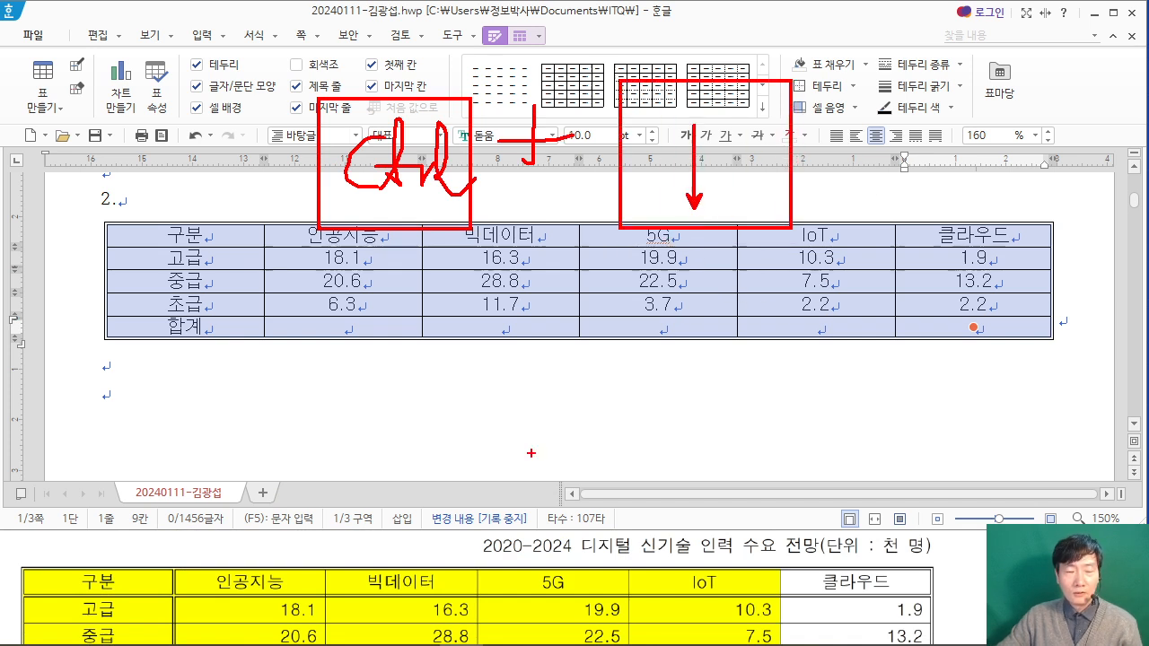
pyautogui.press('Escape')
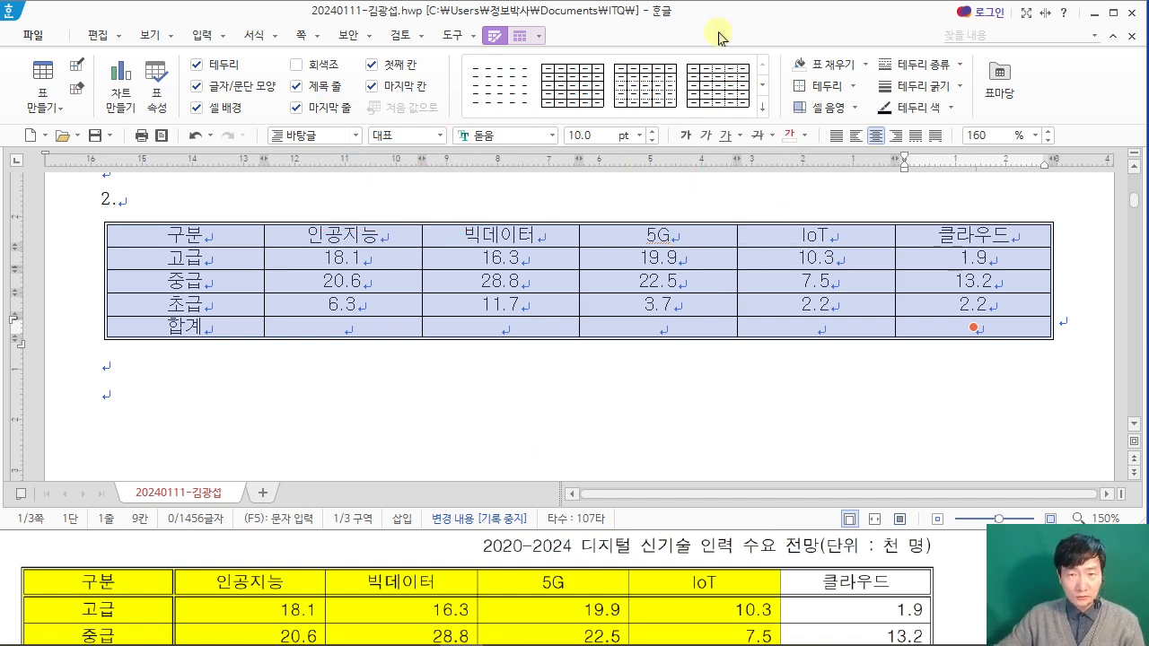
# Step: Increase the height of all table rows by one increment and deselect the table
pyautogui.hotkey('ctrl', 'Down')
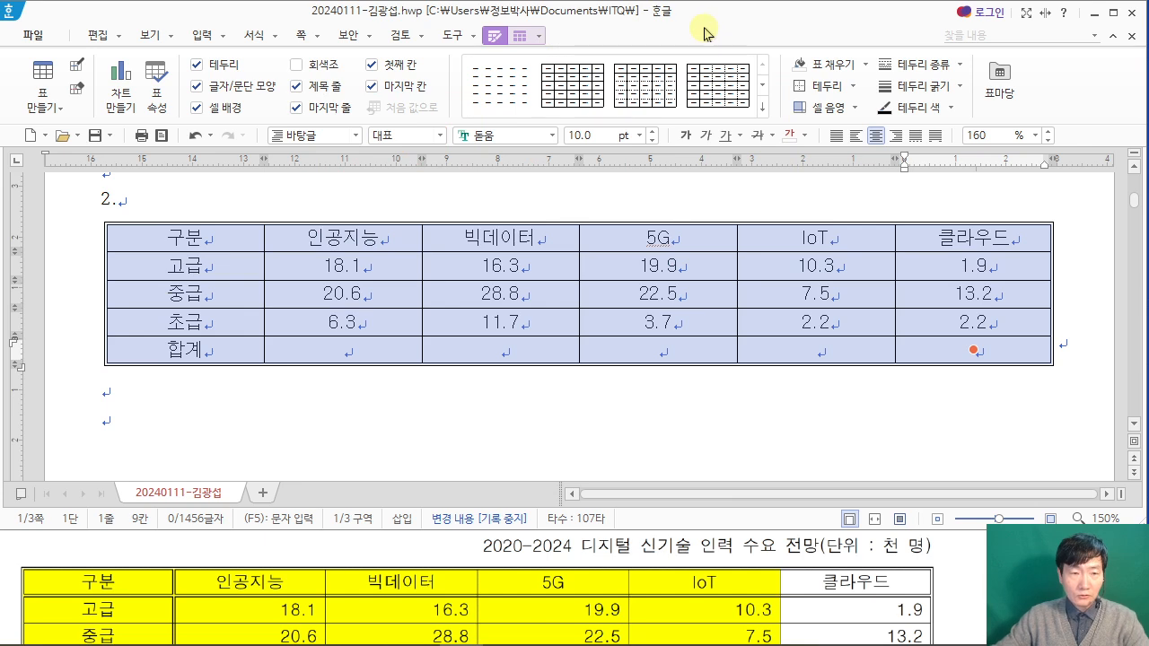
pyautogui.click(581, 410)
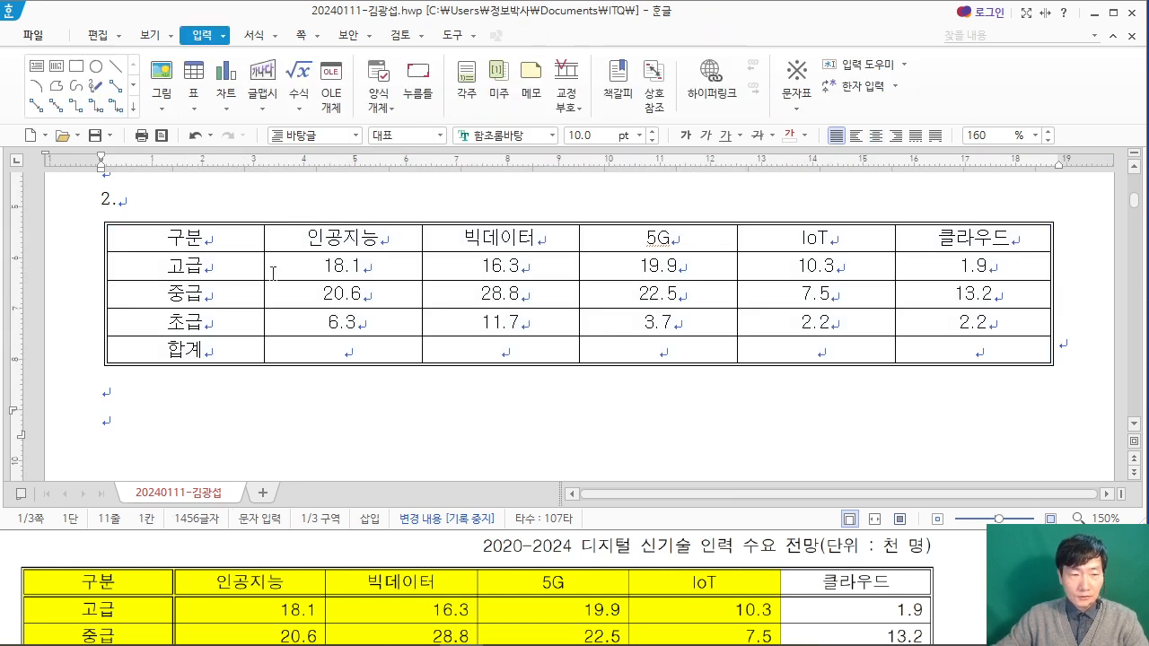
# Step: Apply a double line to the bottom border of the table's header row, from 구분 to 클라우드
pyautogui.moveTo(203, 249); pyautogui.dragTo(984, 238)
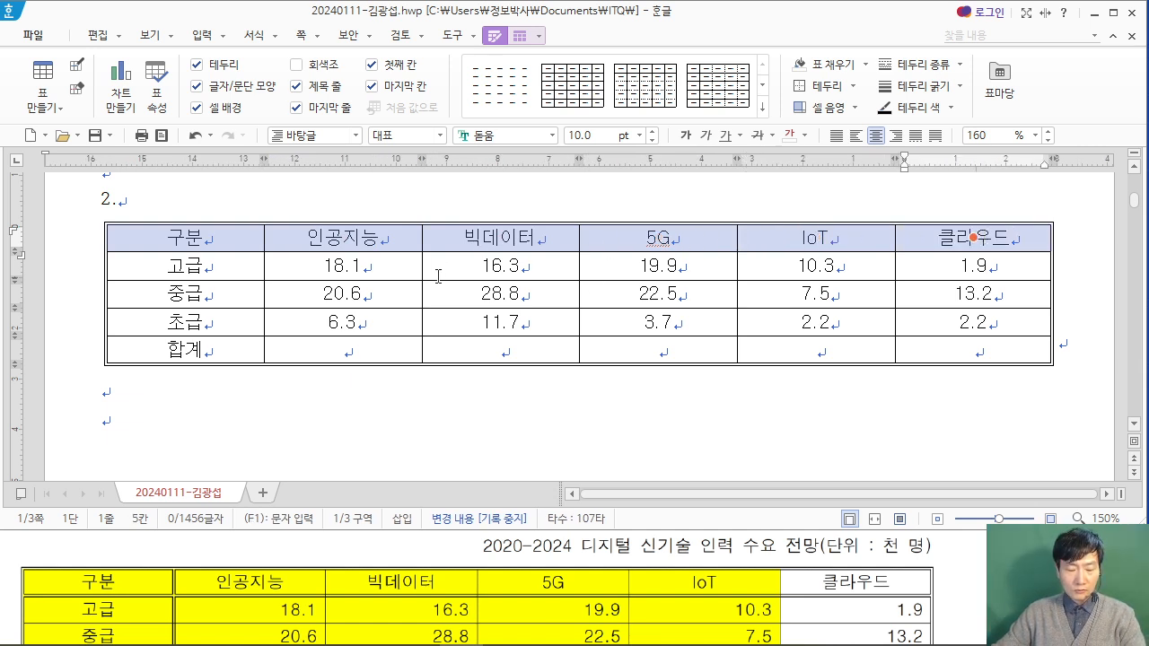
pyautogui.press('l')
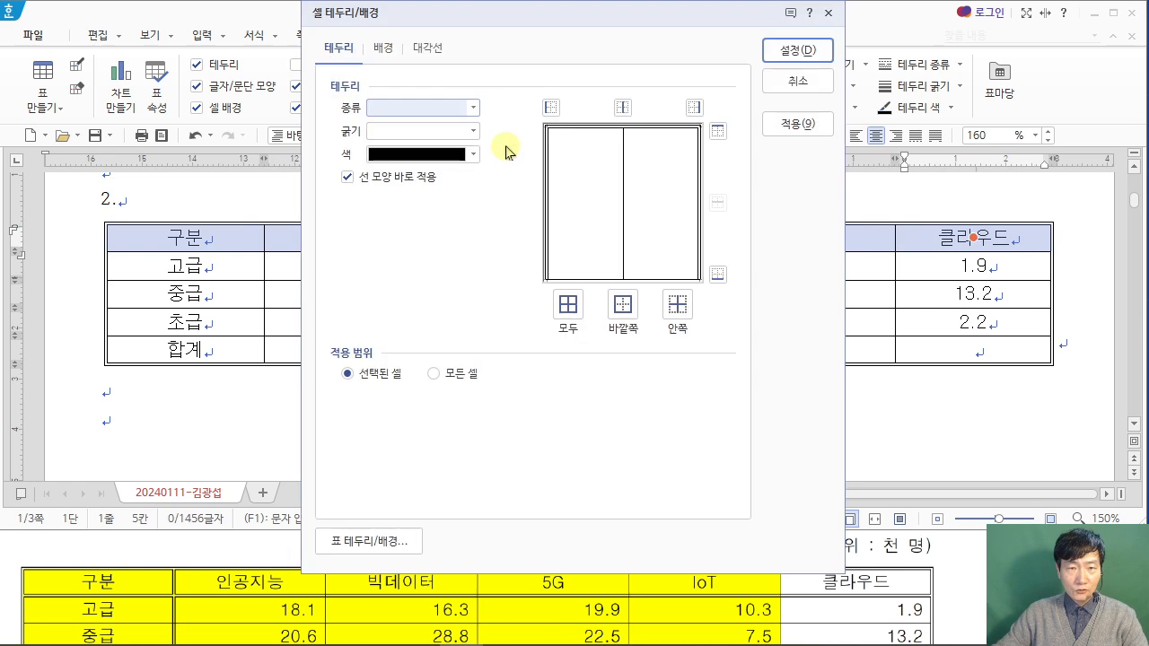
pyautogui.click(473, 108)
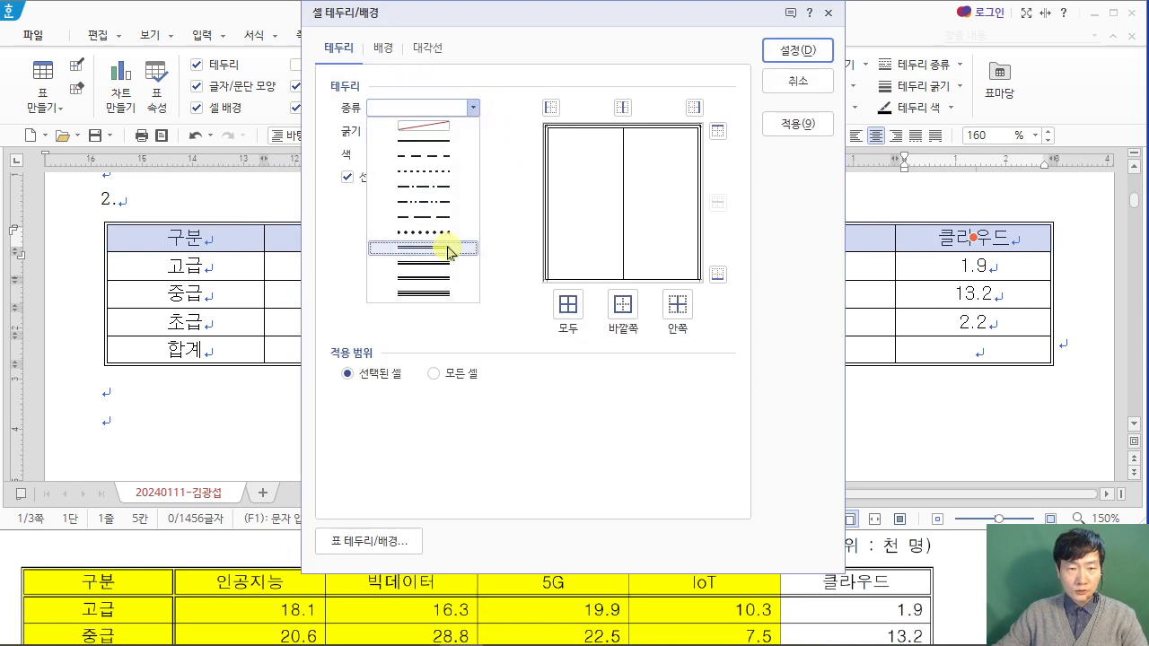
pyautogui.click(451, 260)
pyautogui.click(718, 274)
pyautogui.click(791, 50)
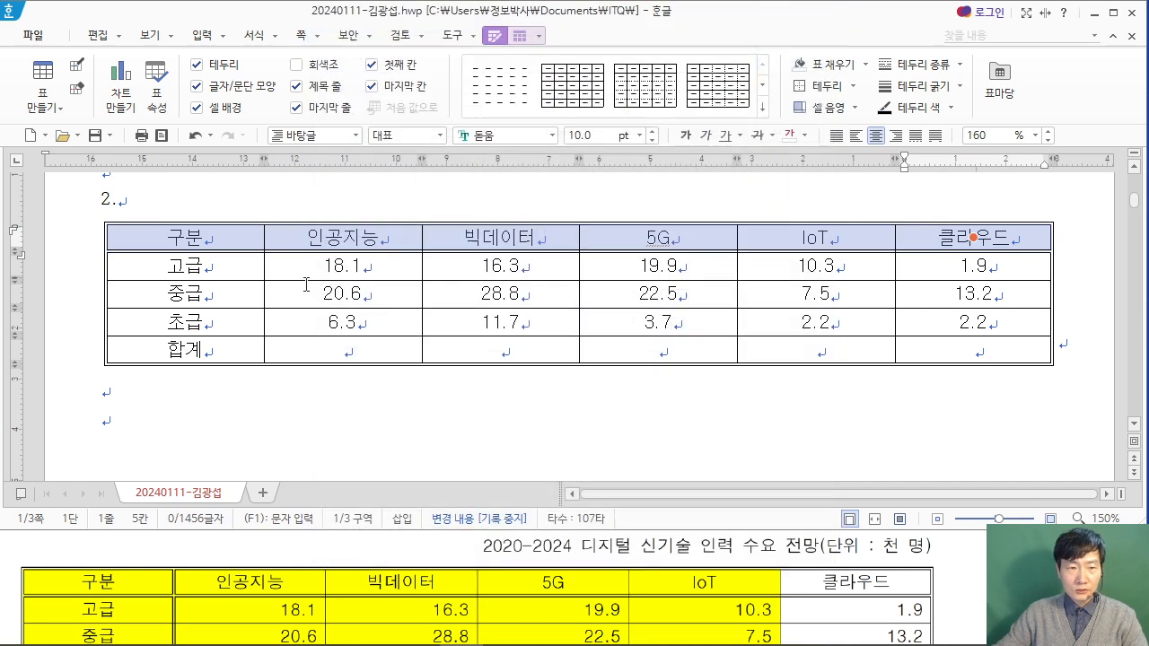
# Step: Apply a 0.5 mm double line to the right border of the table's first column, from 구분 to 합계
pyautogui.moveTo(231, 234); pyautogui.dragTo(249, 352)
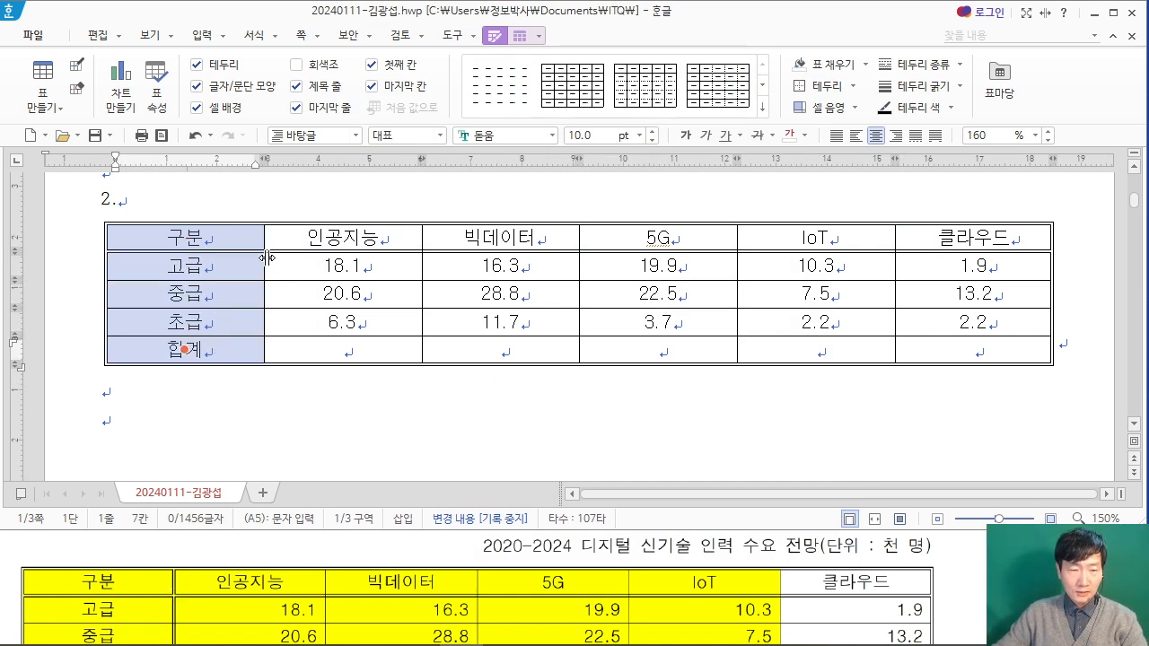
pyautogui.press('l')
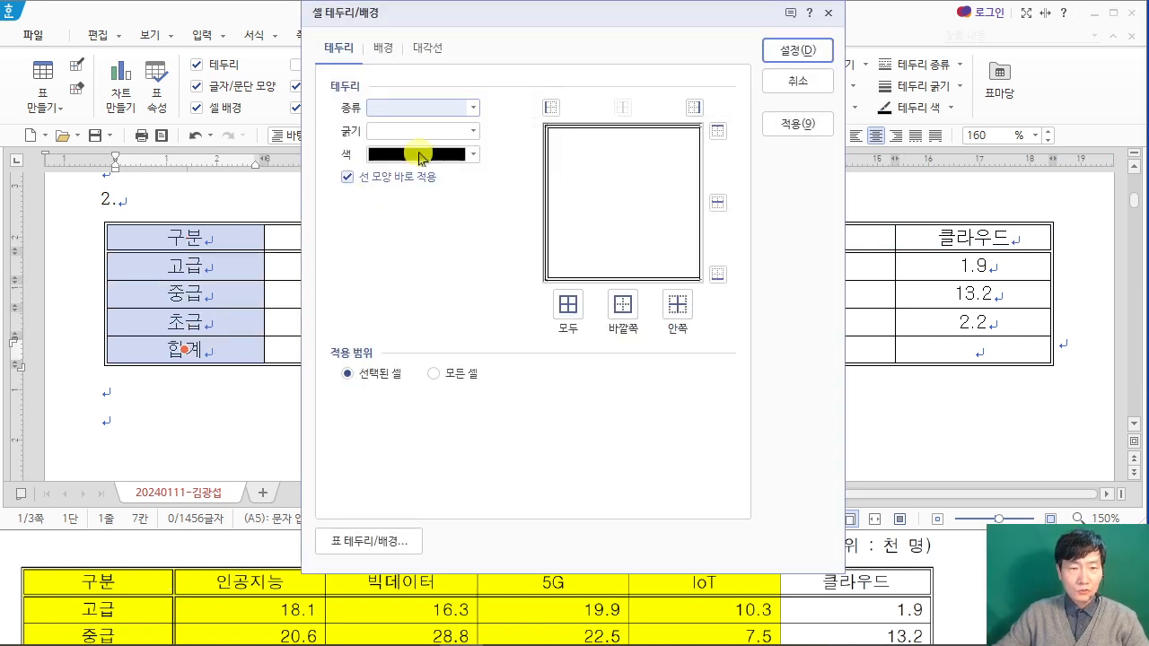
pyautogui.click(472, 108)
pyautogui.click(440, 249)
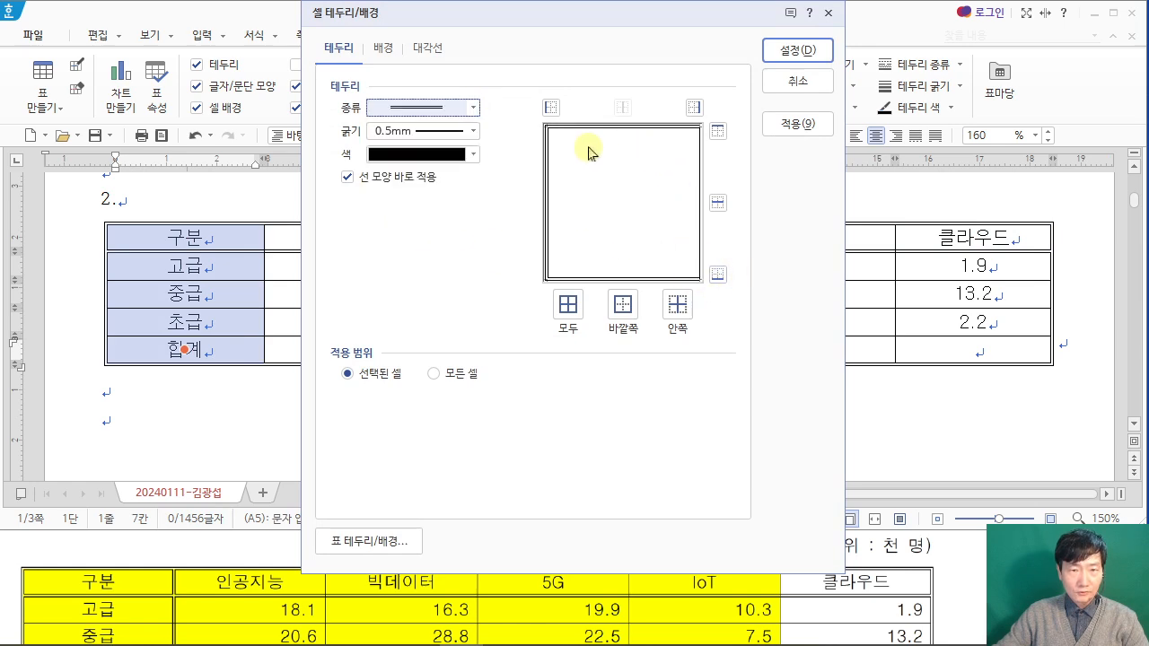
pyautogui.click(693, 107)
pyautogui.click(812, 52)
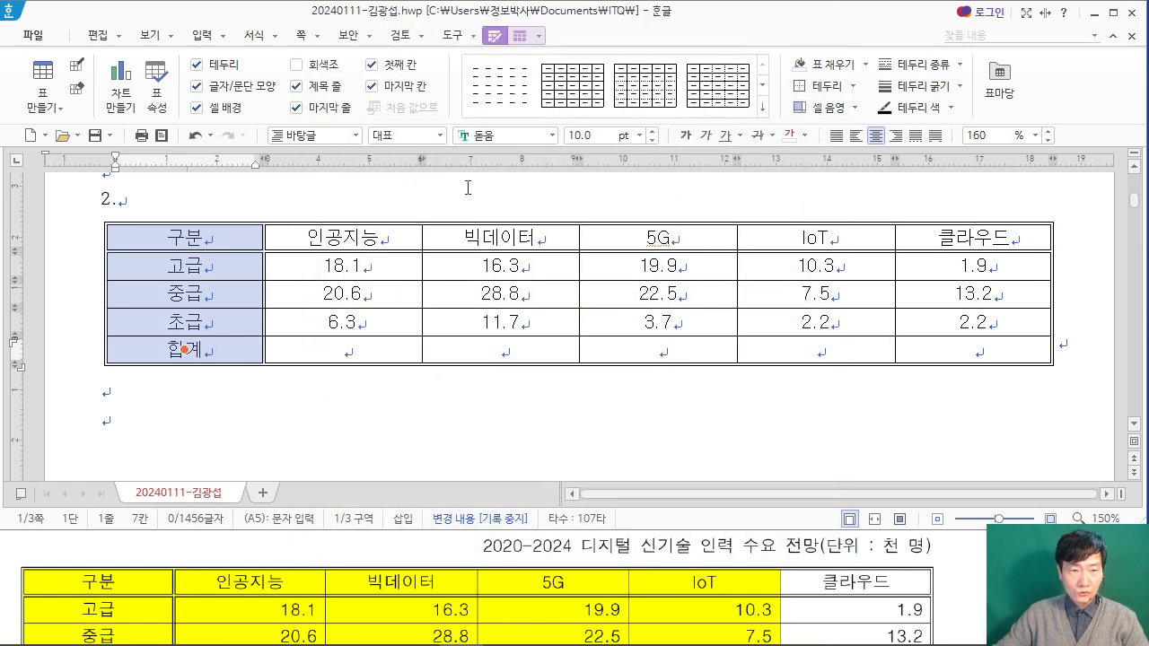
# Step: Cross out the empty 합계 cell under 클라우드 with both diagonal lines, matching the PDF, and deselect it
pyautogui.scroll(-2, 833, 563)
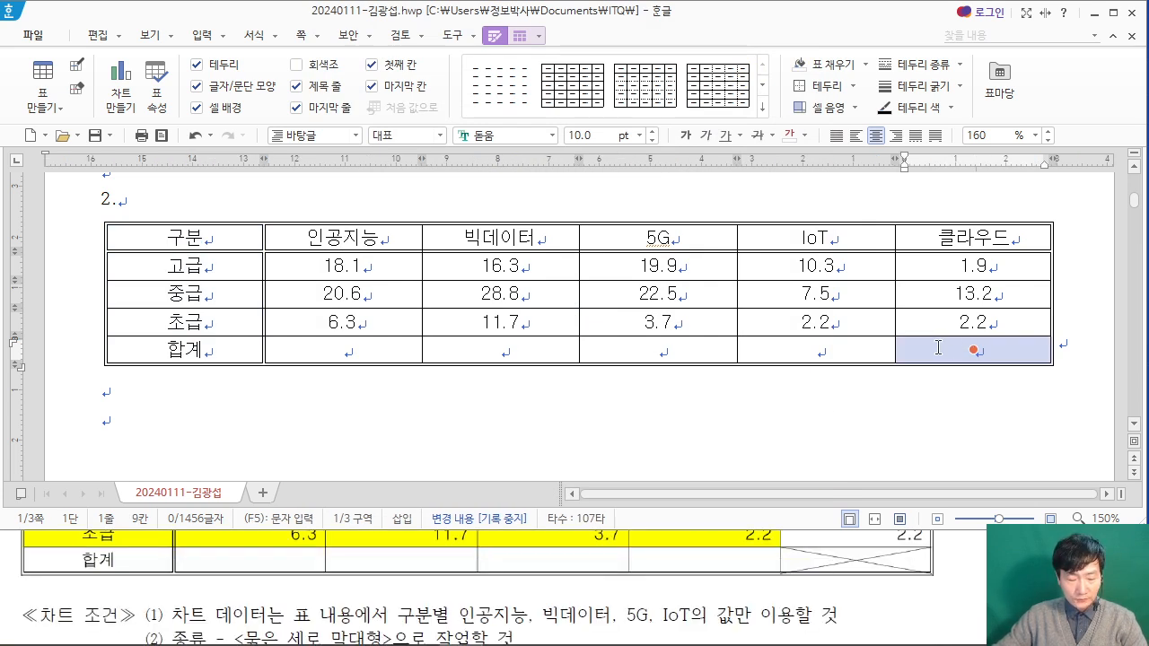
pyautogui.press('l')
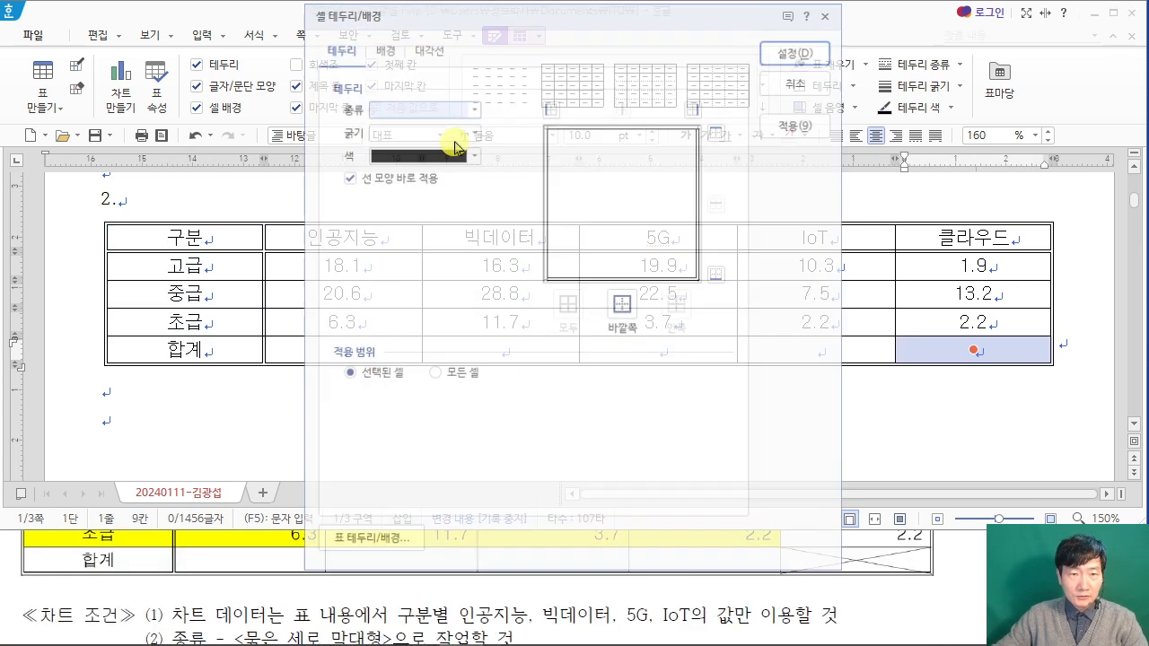
pyautogui.click(427, 48)
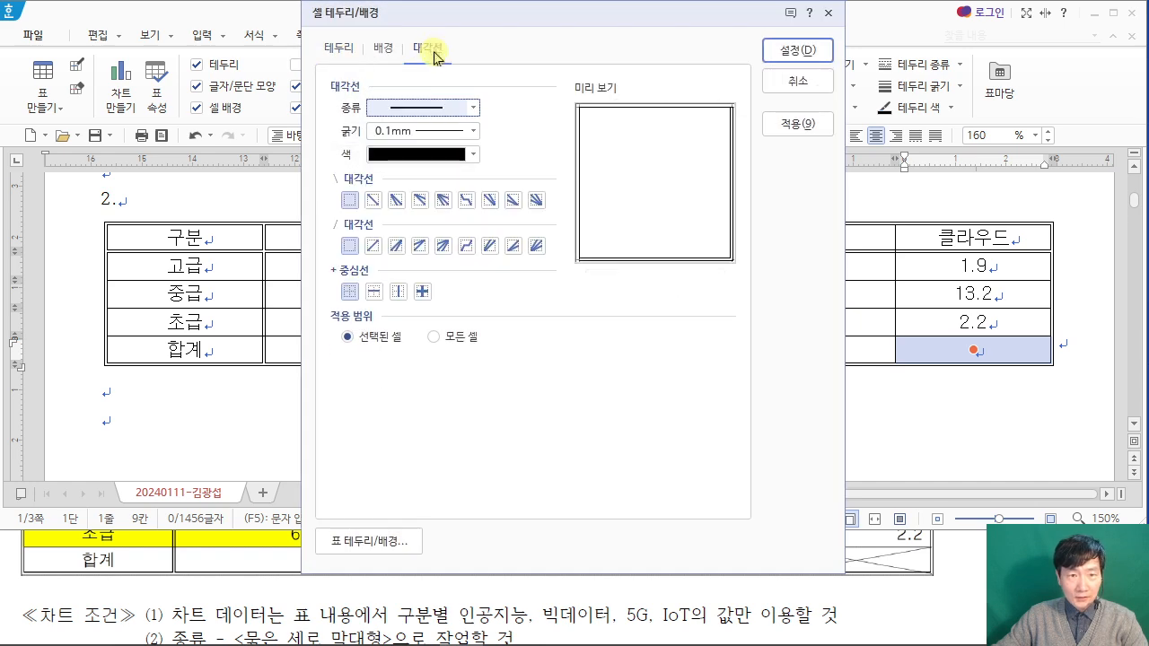
pyautogui.click(373, 199)
pyautogui.click(373, 245)
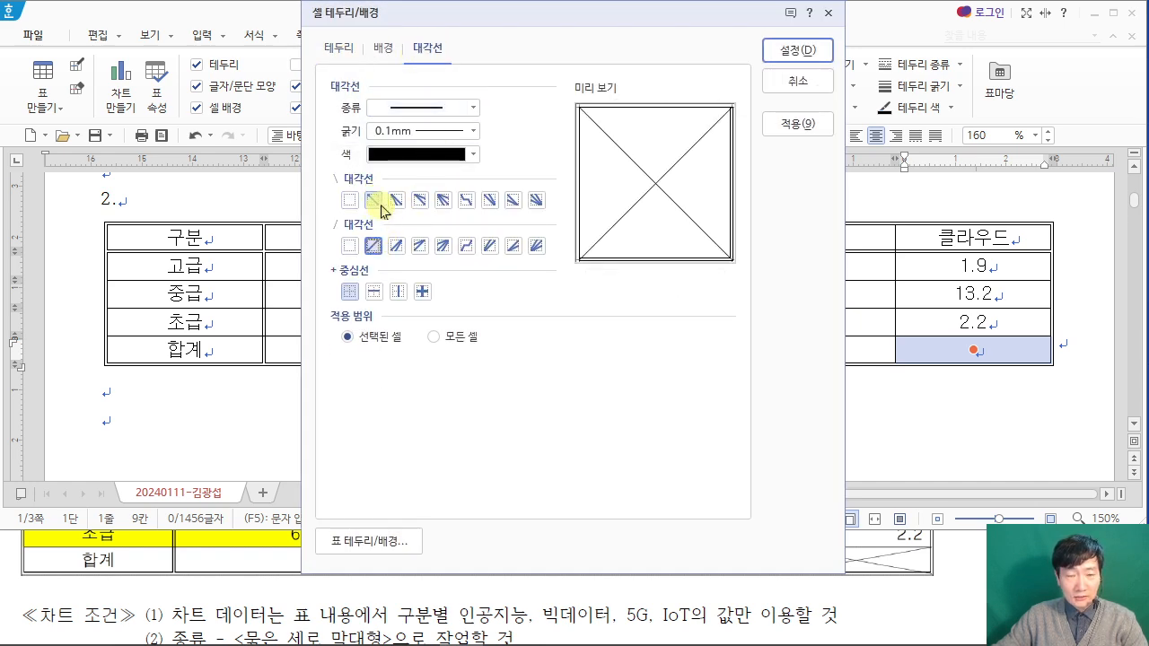
pyautogui.click(795, 49)
pyautogui.click(345, 415)
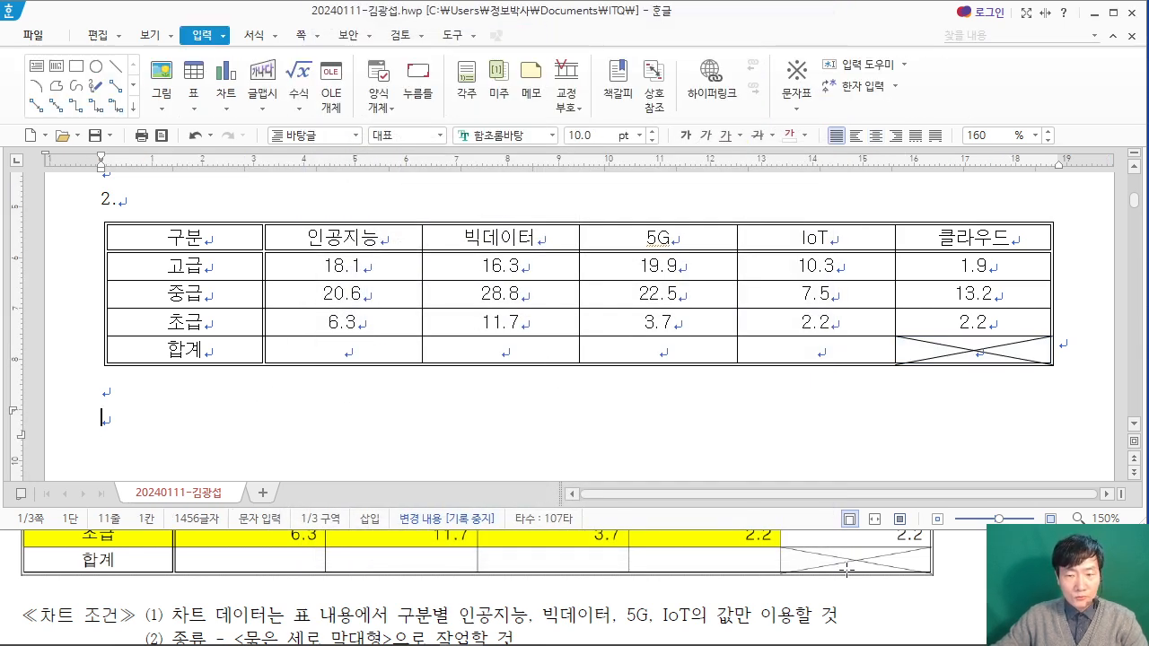
# Step: Following the PDF's alignment condition, right-align the number area from the 인공지능 to the 클라우드 column, including the 합계 row
pyautogui.click(829, 613)
pyautogui.scroll(8, 827, 613)
pyautogui.scroll(-1, 826, 613)
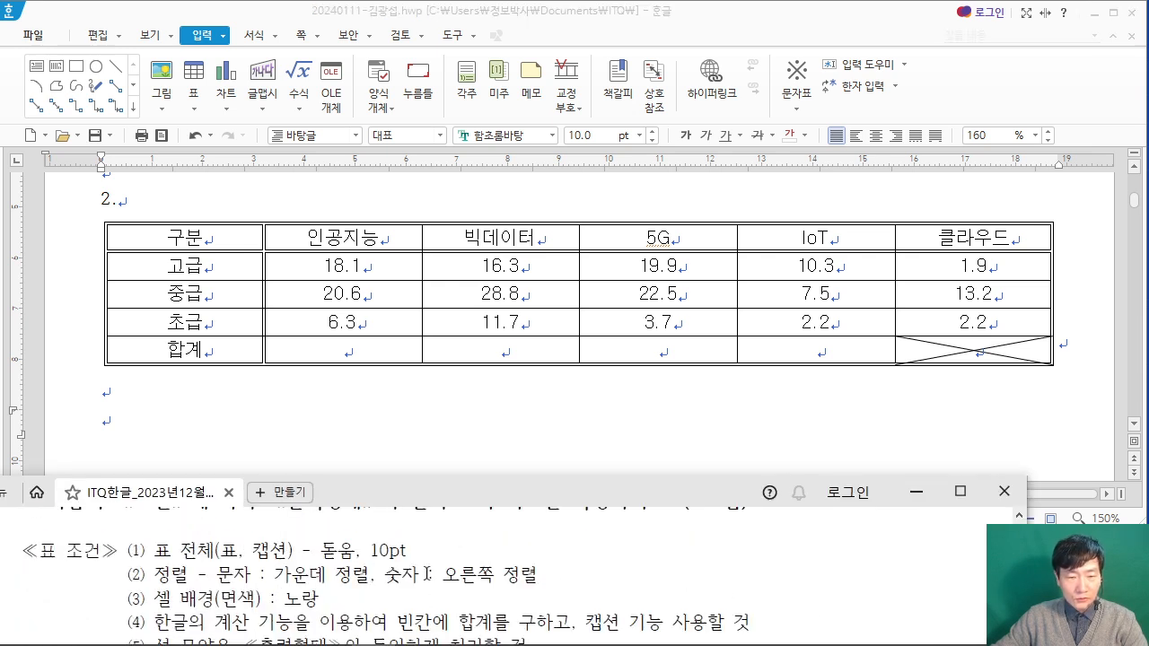
pyautogui.moveTo(330, 262); pyautogui.dragTo(962, 350)
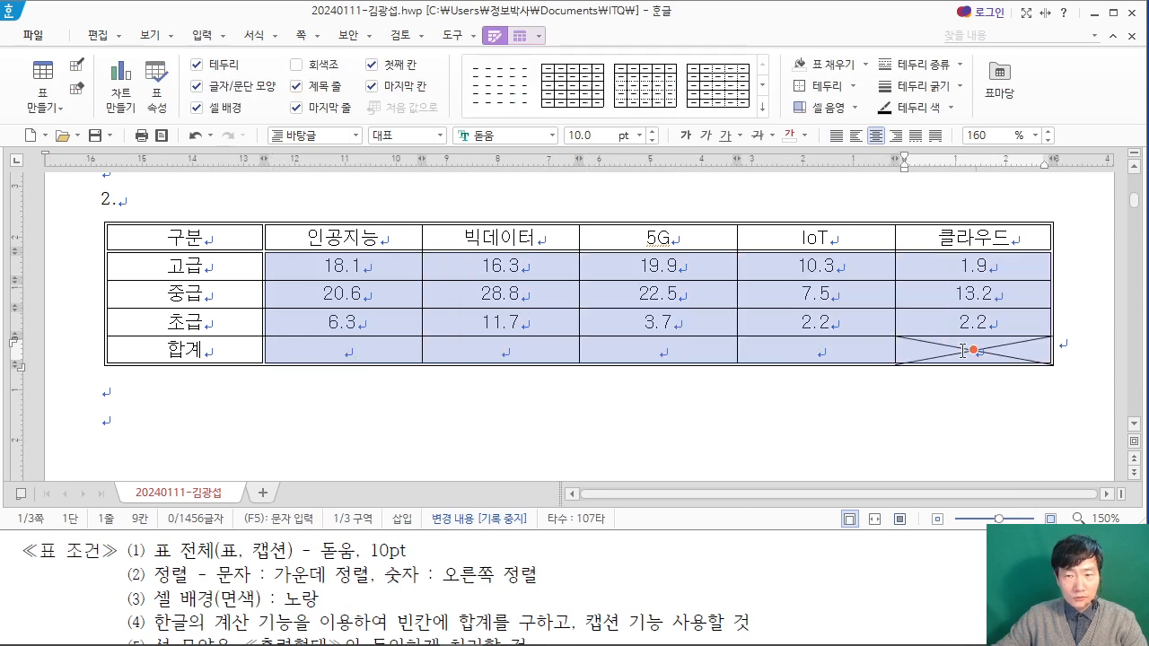
pyautogui.click(894, 135)
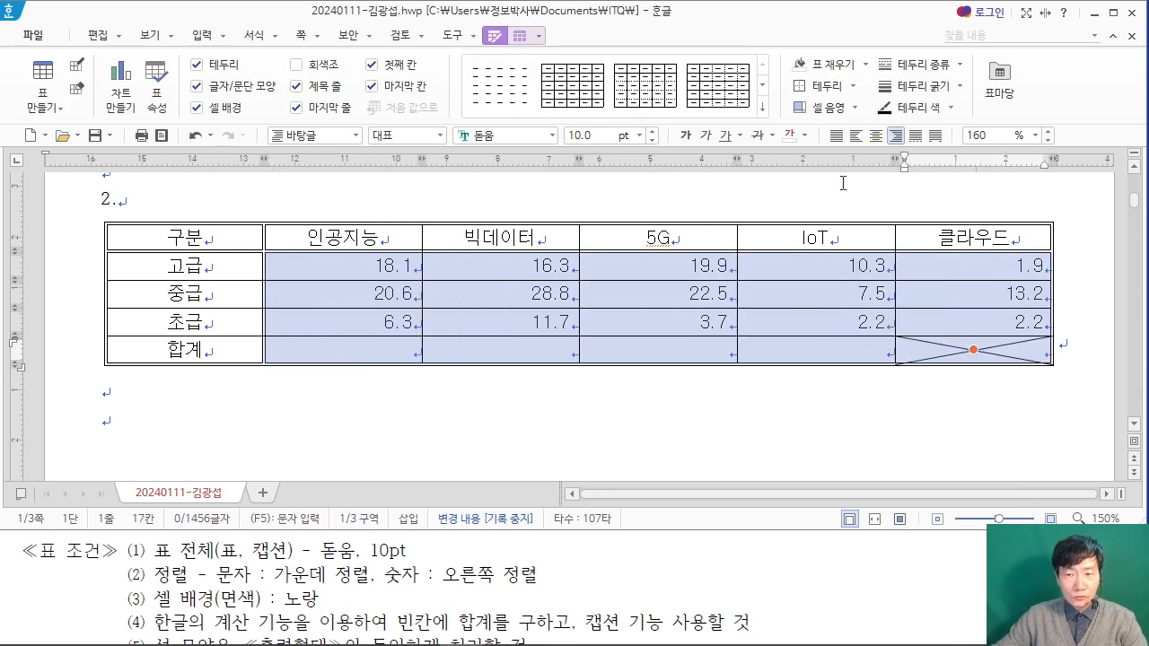
# Step: Fill the cells from 구분 through IoT, down to the 초급 row, with a yellow background as in the PDF
pyautogui.click(340, 594)
pyautogui.moveTo(204, 242); pyautogui.dragTo(813, 329)
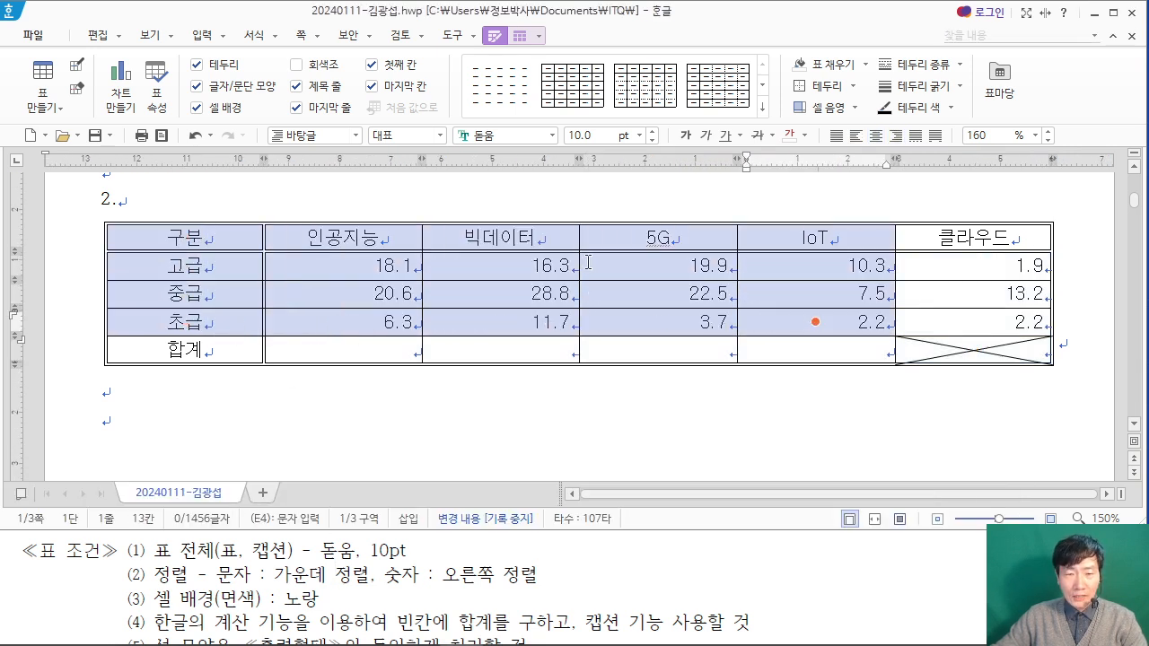
pyautogui.scroll(-4, 458, 567)
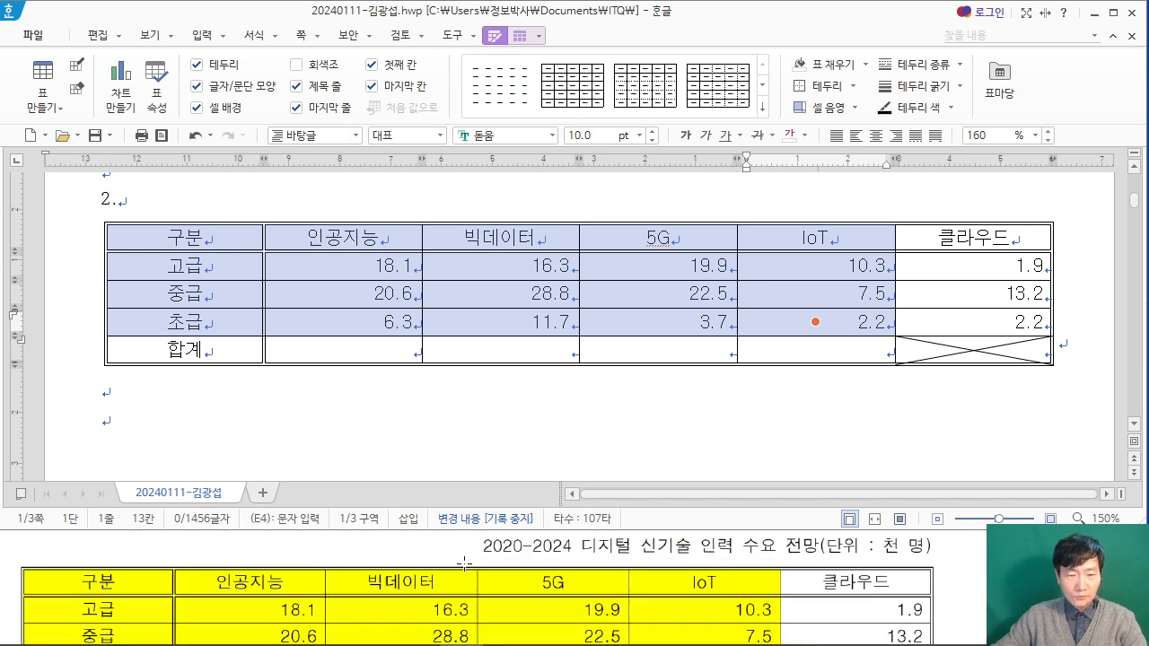
pyautogui.scroll(3, 462, 564)
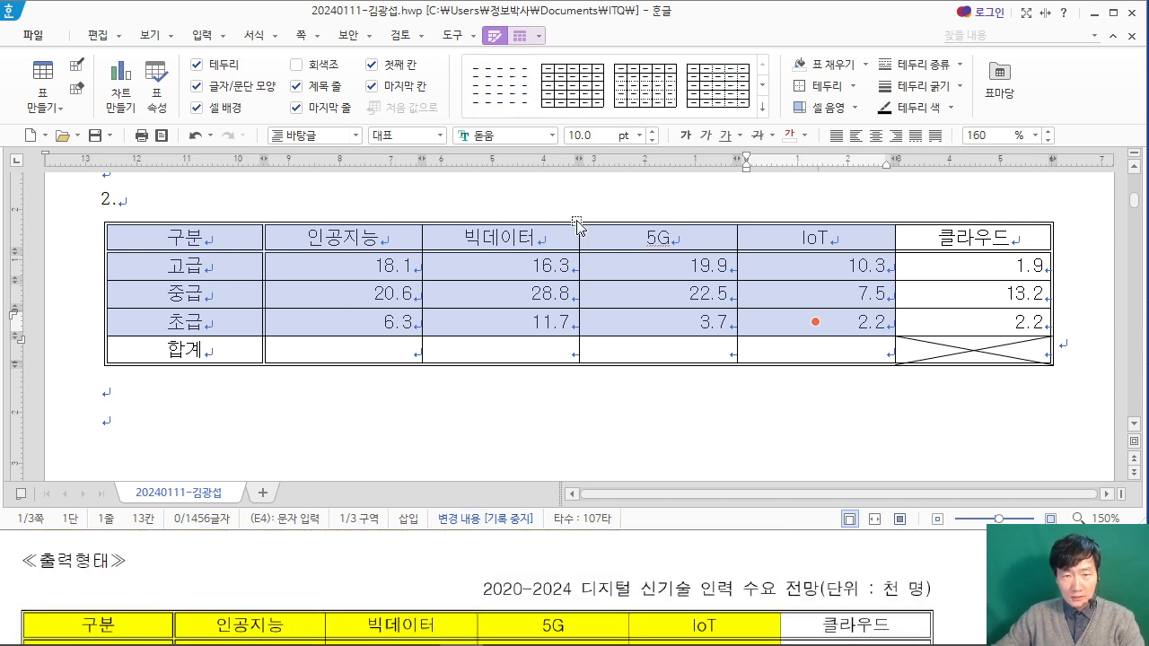
pyautogui.press('l')
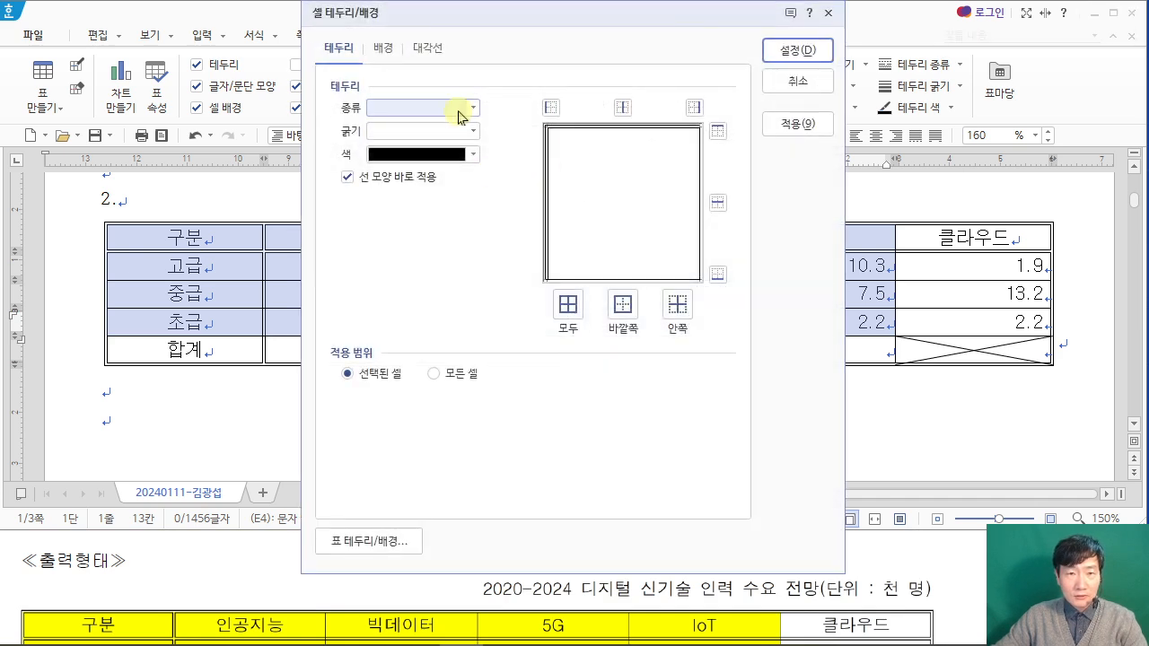
pyautogui.click(381, 48)
pyautogui.click(347, 128)
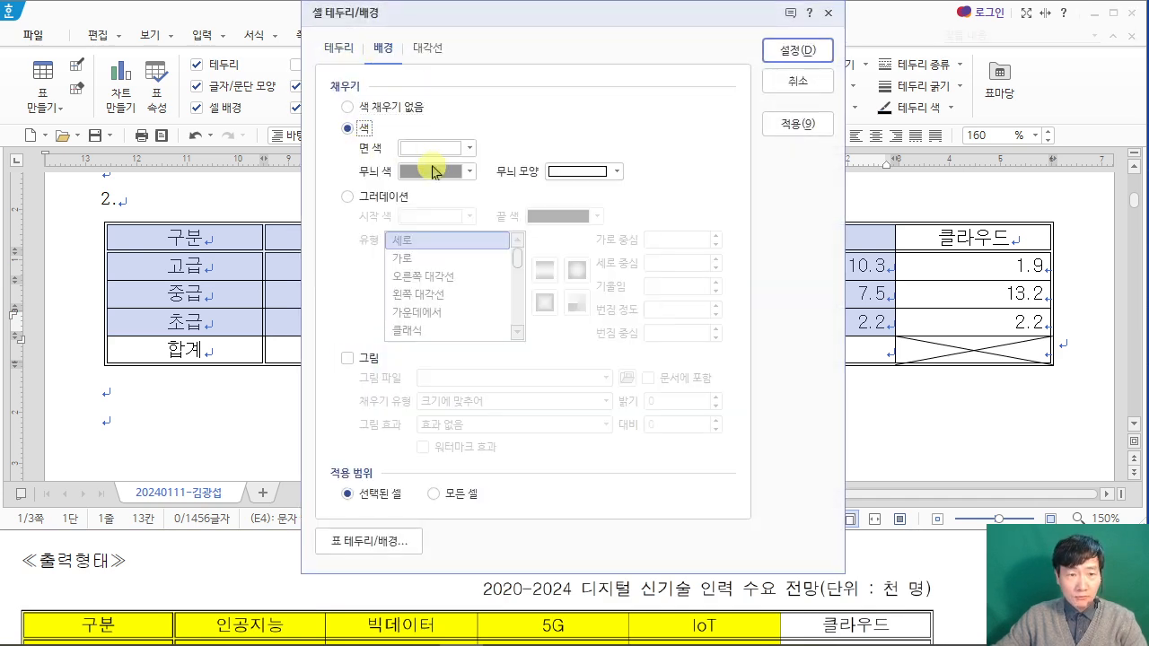
pyautogui.click(440, 149)
pyautogui.click(465, 316)
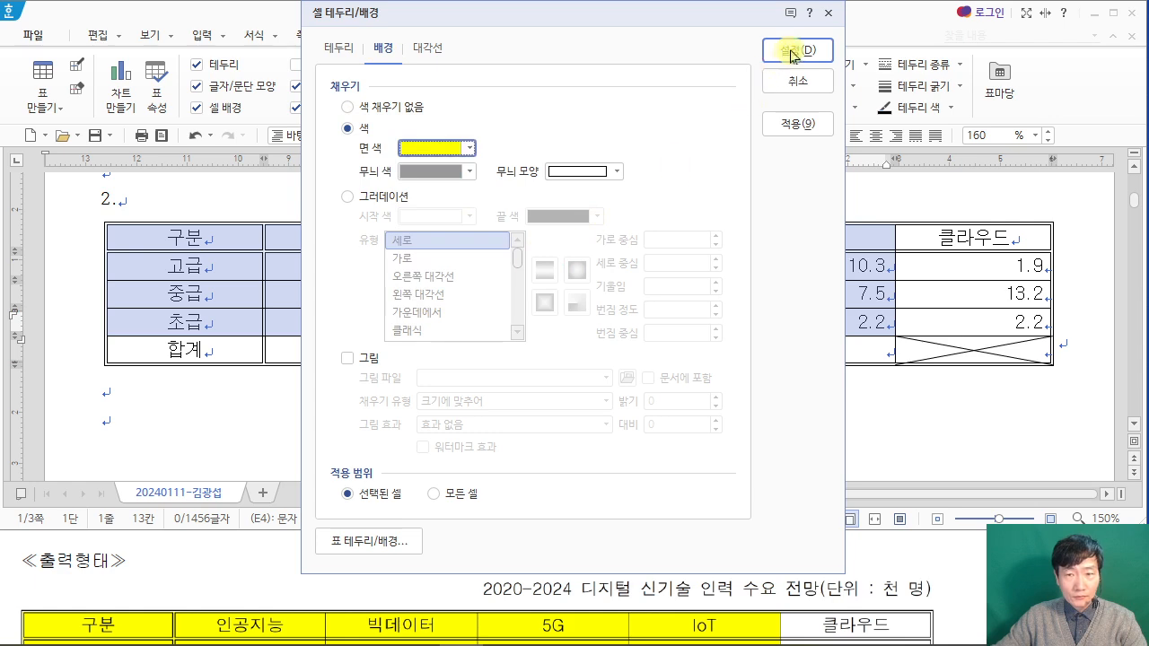
pyautogui.click(796, 50)
# Step: Fill the 합계 row from 인공지능 to IoT with column sums using the block calculation function
pyautogui.click(413, 548)
pyautogui.scroll(1, 415, 548)
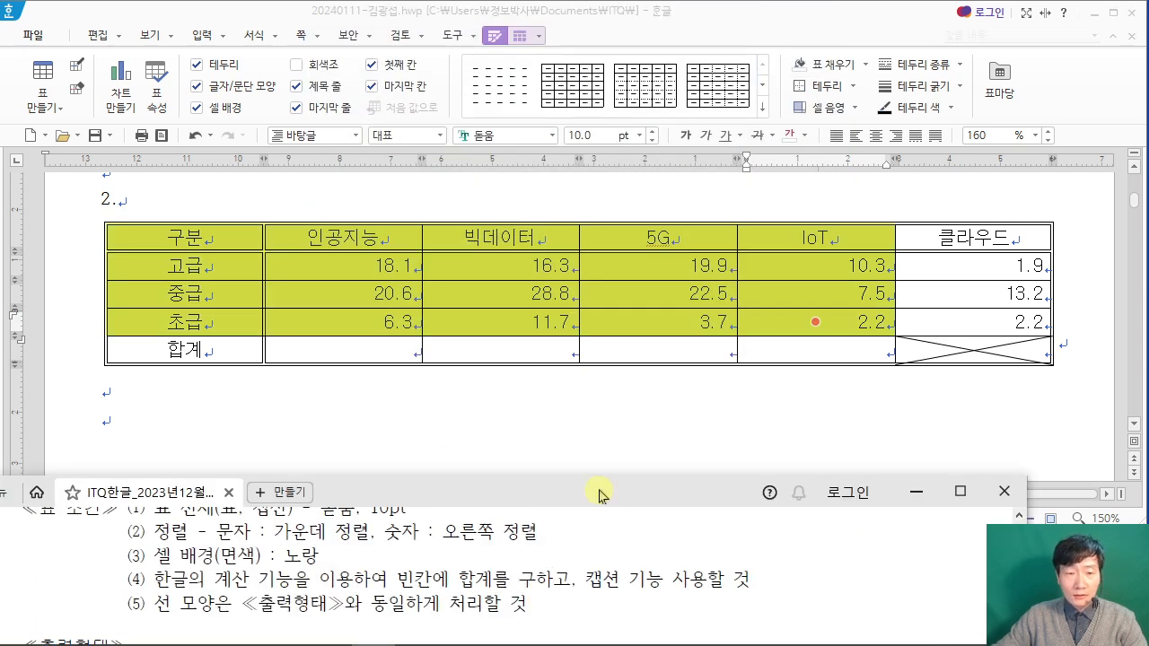
pyautogui.click(351, 392)
pyautogui.moveTo(374, 267); pyautogui.dragTo(793, 355)
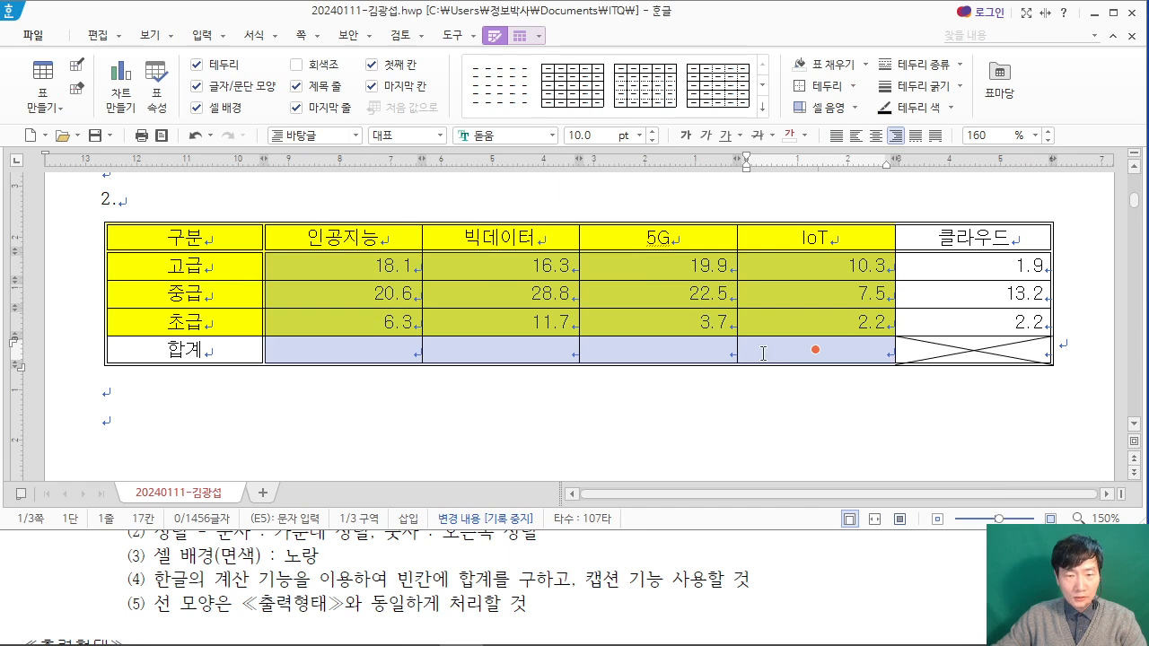
pyautogui.rightClick(494, 291)
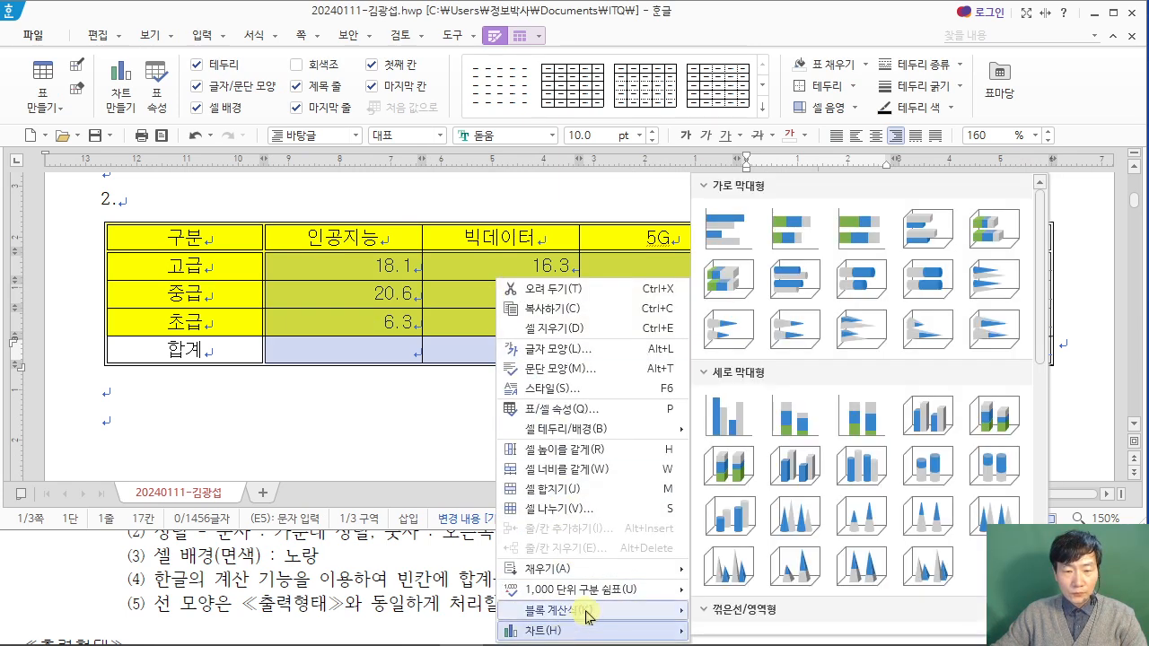
pyautogui.moveTo(588, 615)
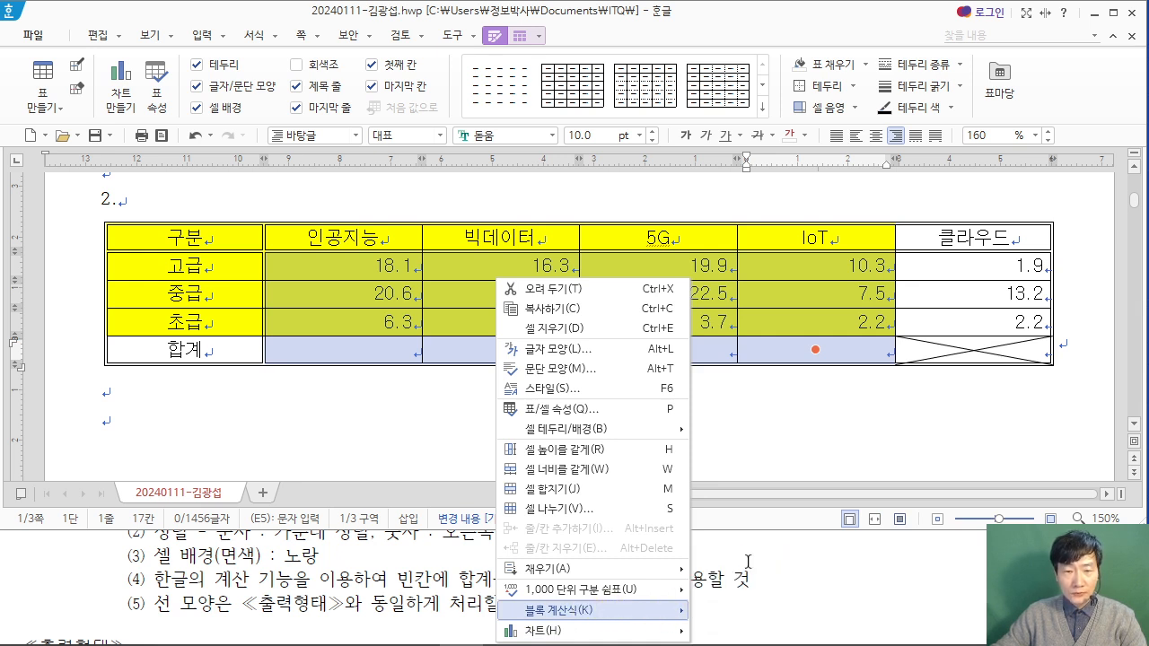
pyautogui.click(731, 563)
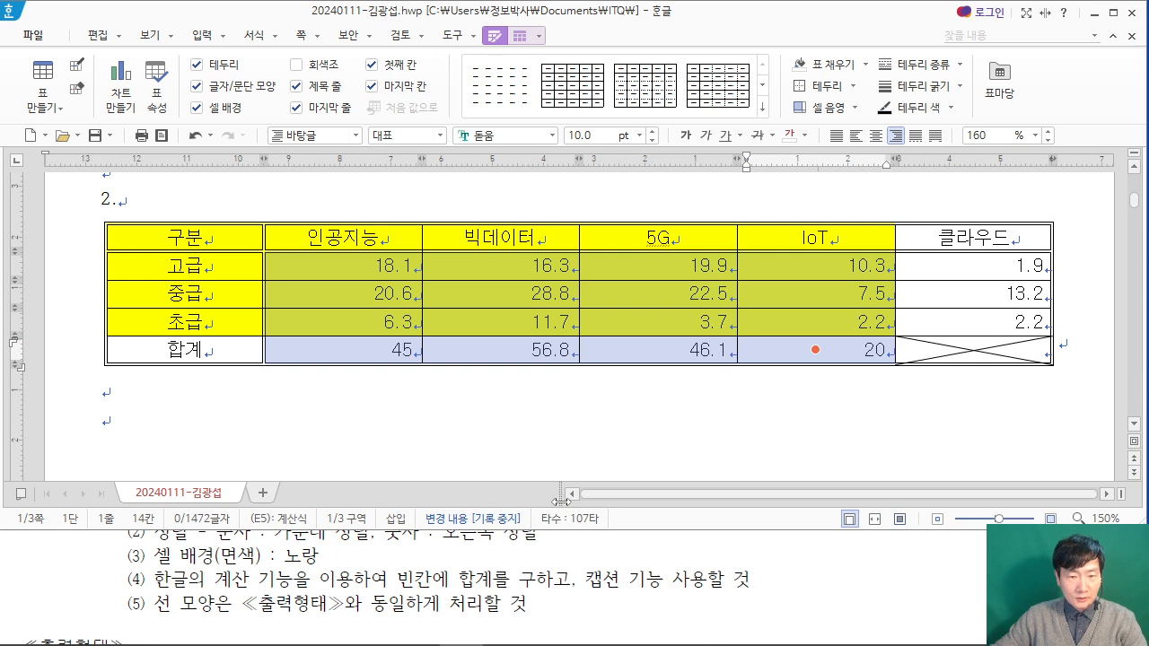
# Step: Check the PDF's caption condition, select the whole table and insert a caption for it
pyautogui.click(536, 595)
pyautogui.moveTo(584, 581); pyautogui.dragTo(729, 582)
pyautogui.click(610, 596)
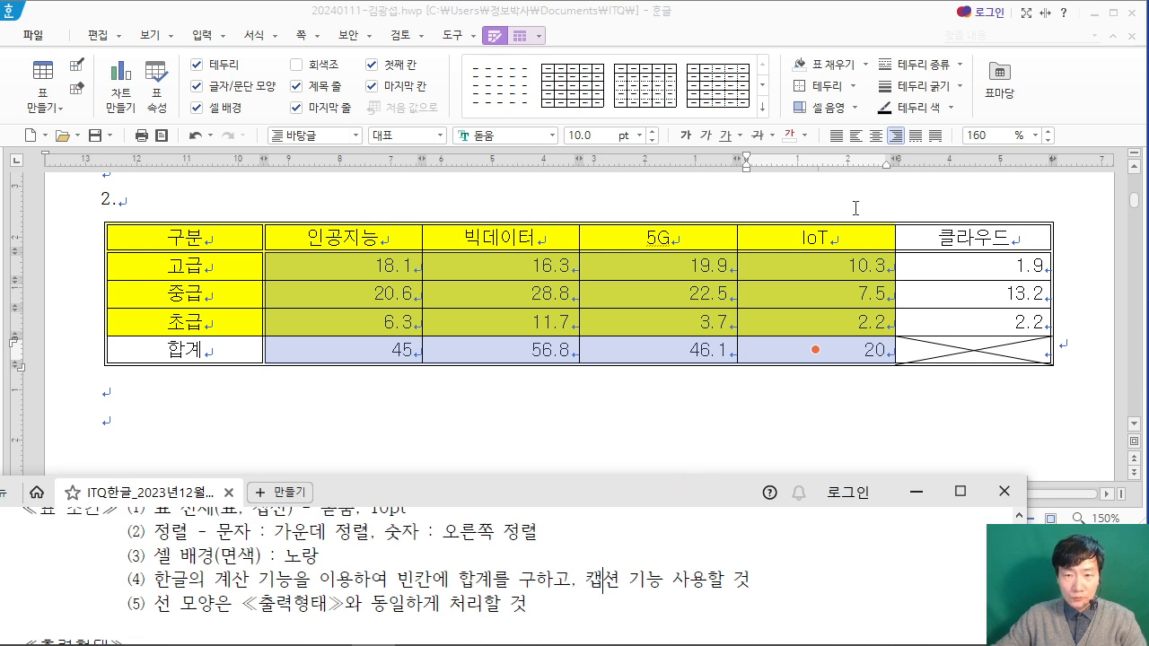
pyautogui.click(853, 224)
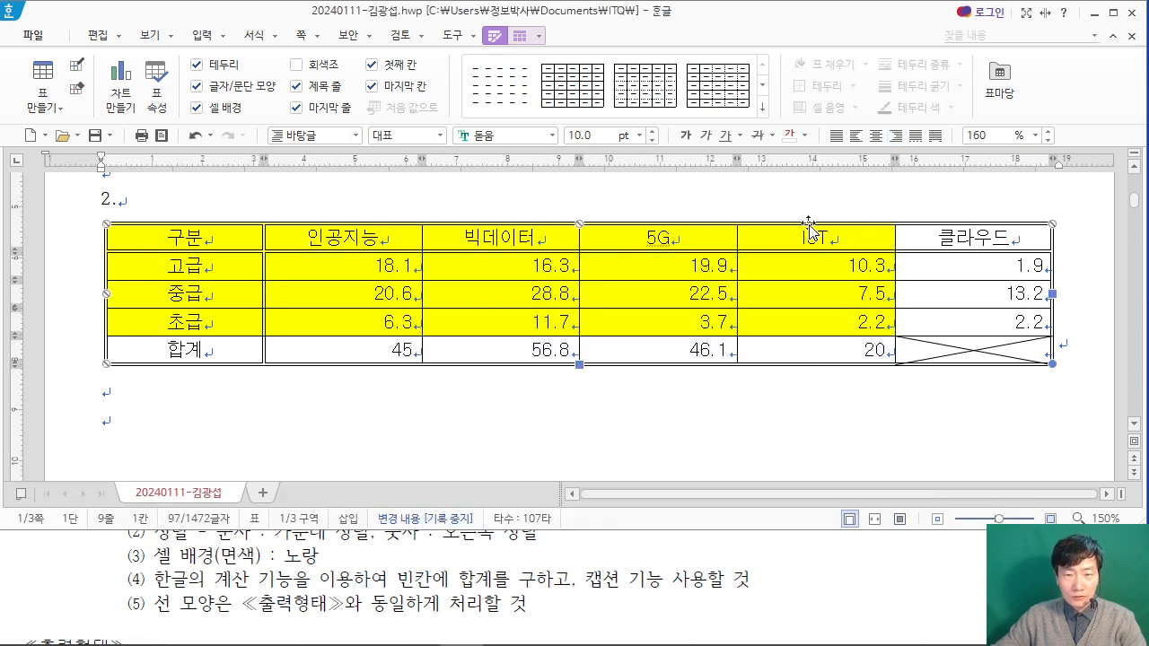
pyautogui.rightClick(808, 226)
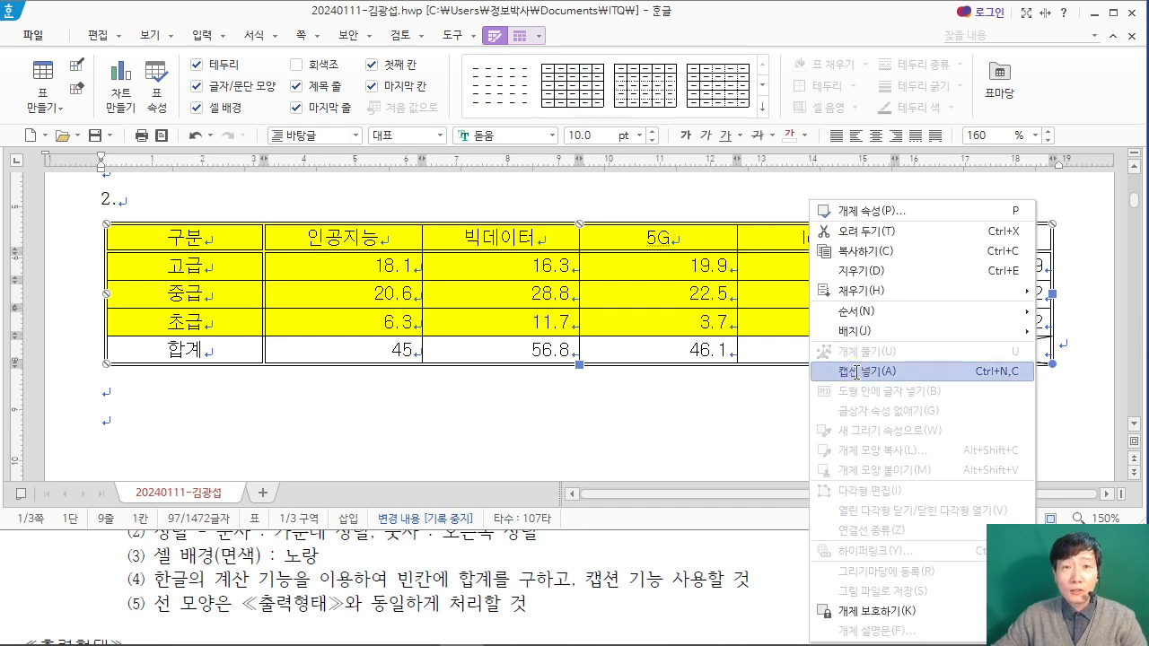
pyautogui.click(859, 375)
# Step: Delete the default label and automatic number from the table's new caption
pyautogui.moveTo(163, 389); pyautogui.dragTo(111, 395)
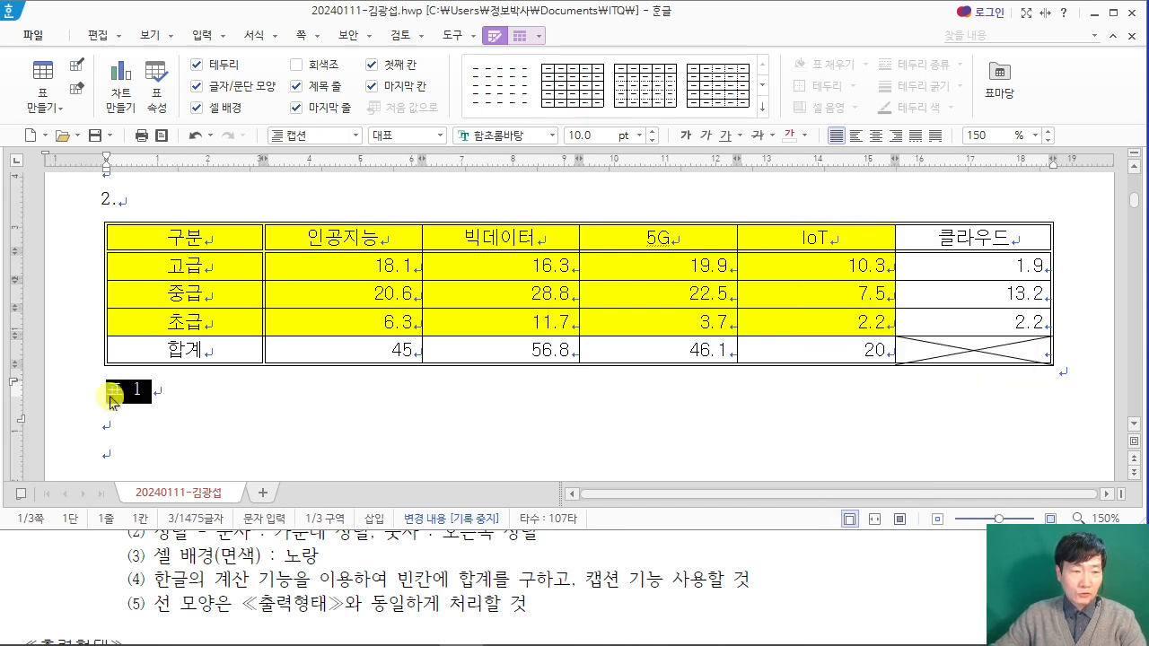
pyautogui.click(608, 566)
pyautogui.scroll(-2, 612, 571)
pyautogui.scroll(-1, 611, 572)
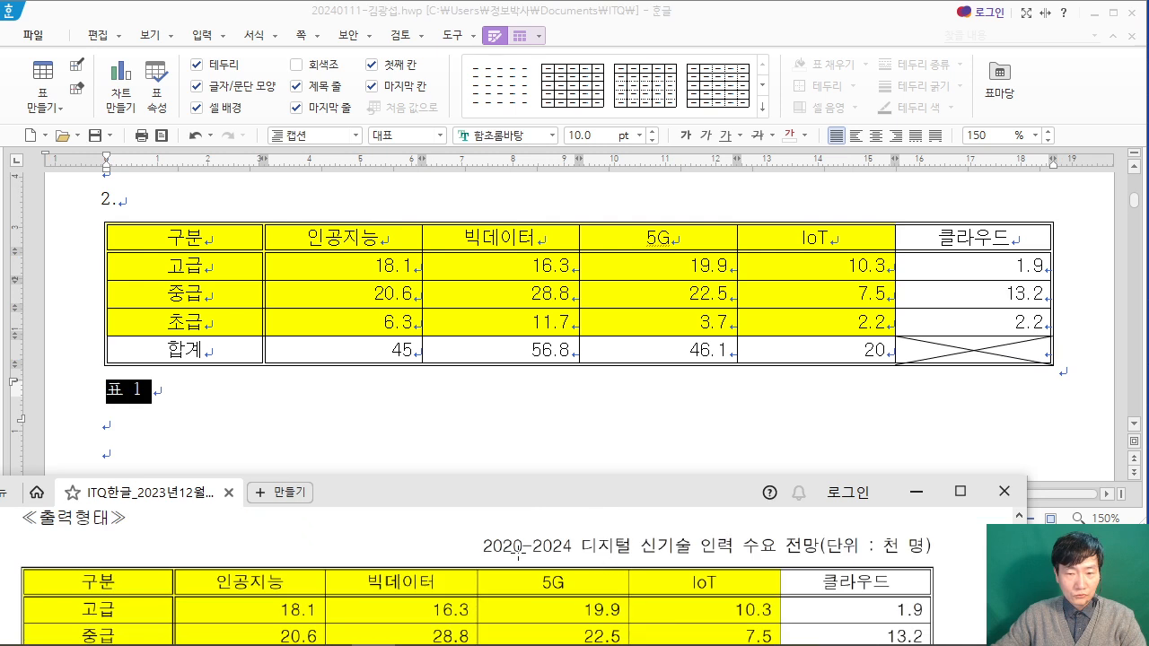
pyautogui.click(198, 385)
pyautogui.moveTo(165, 385); pyautogui.dragTo(100, 383)
pyautogui.press('F12')
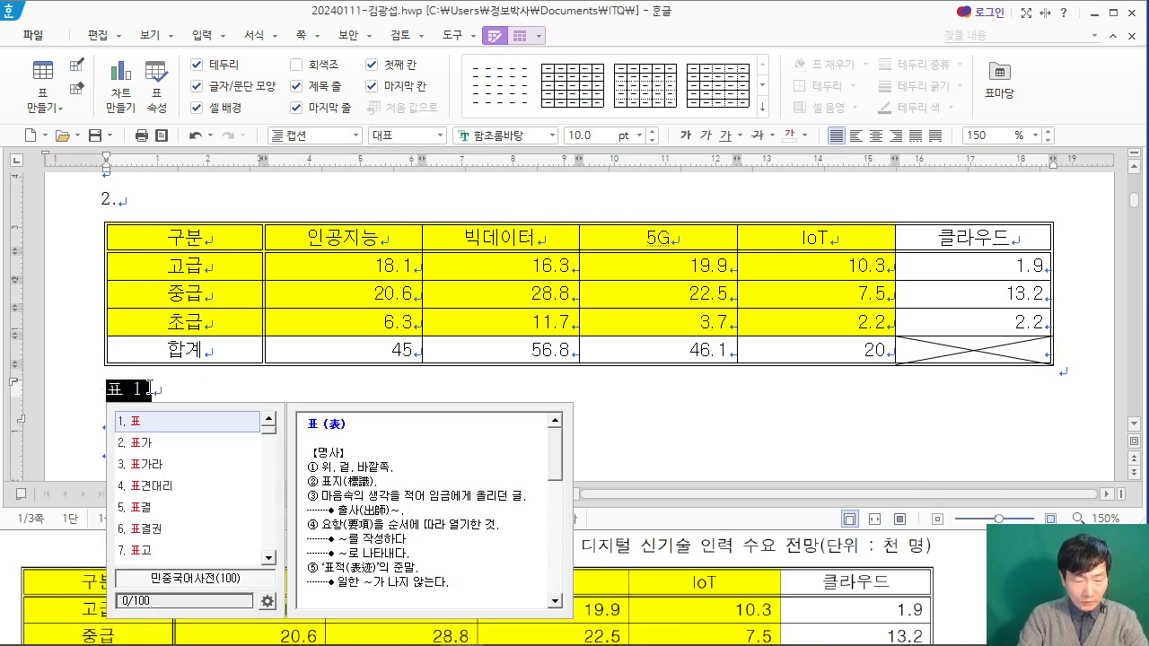
pyautogui.write('2020')
pyautogui.press('BackSpace')
pyautogui.press('BackSpace')
pyautogui.press('BackSpace')
pyautogui.press('BackSpace')
pyautogui.press('BackSpace')
pyautogui.press('Right')
pyautogui.press('BackSpace')
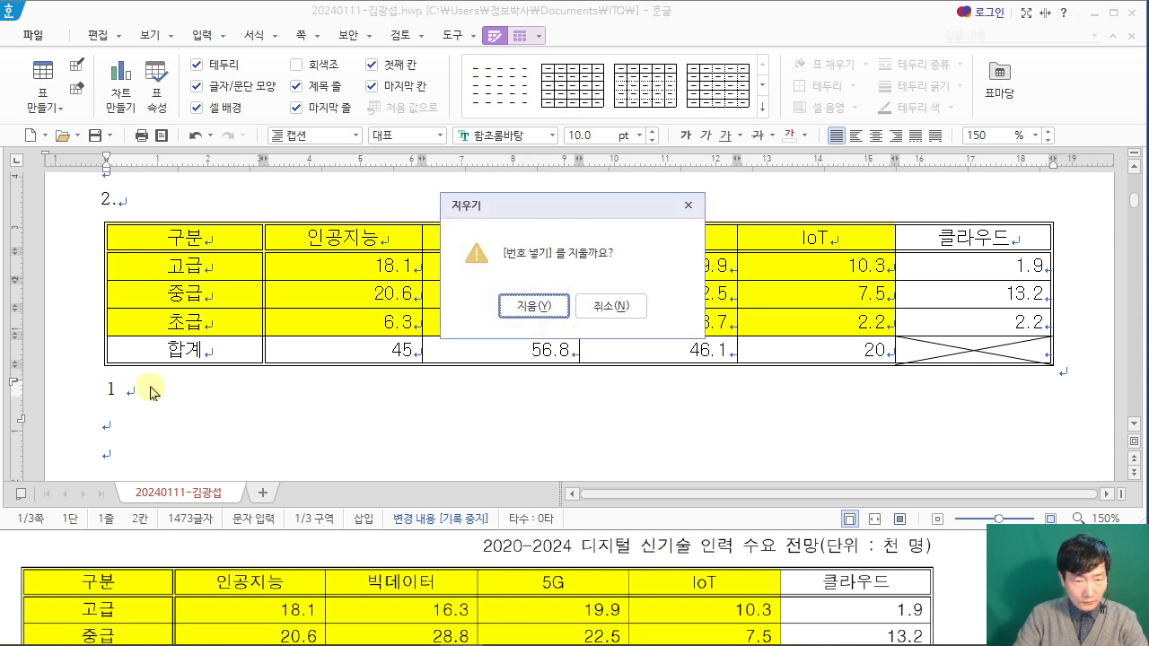
pyautogui.press('Return')
# Step: Enter the table caption "2020-2024 디지털 신기술 인력 수요 전망(단위 : 천 명)"
pyautogui.write('2020-')
pyautogui.write('2024')
pyautogui.write(' el')
pyautogui.press('BackSpace')
pyautogui.press('BackSpace')
pyautogui.press('Hangul')
pyautogui.write('ㄷㅈ')
pyautogui.press('BackSpace')
pyautogui.press('BackSpace')
pyautogui.write('디지털 신기술 인력 수요 전망(단위 : 천 명)')
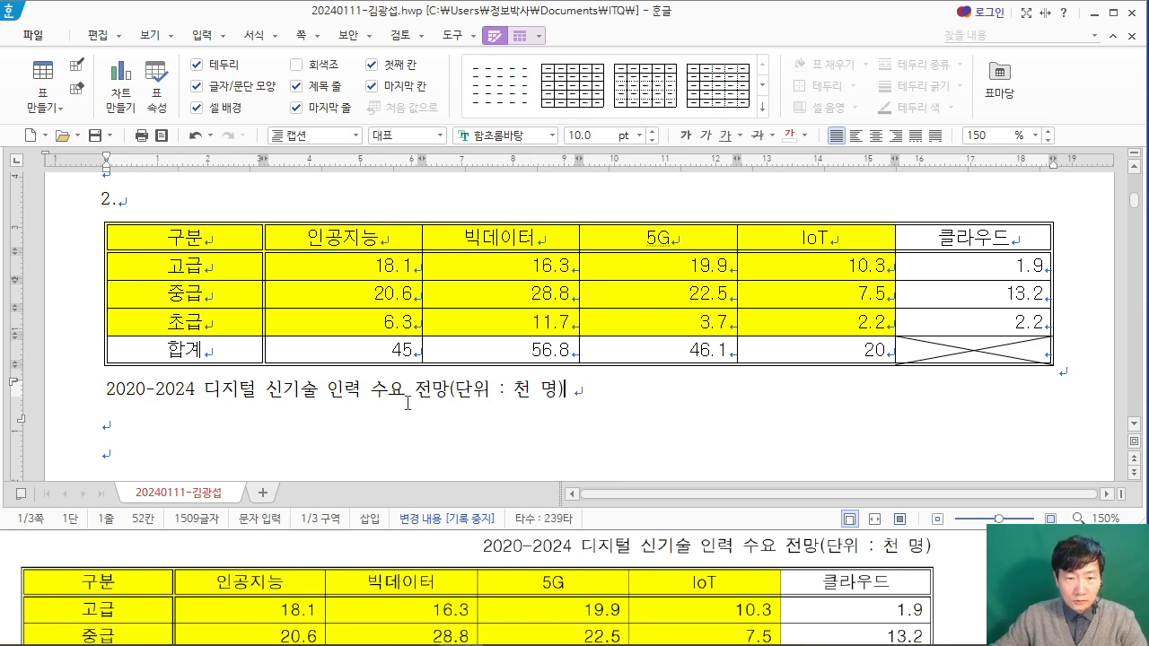
# Step: Set the whole caption text to the 돋움 font, following the PDF's table conditions
pyautogui.hotkey('shift', 'Escape')
pyautogui.moveTo(577, 391); pyautogui.dragTo(70, 382)
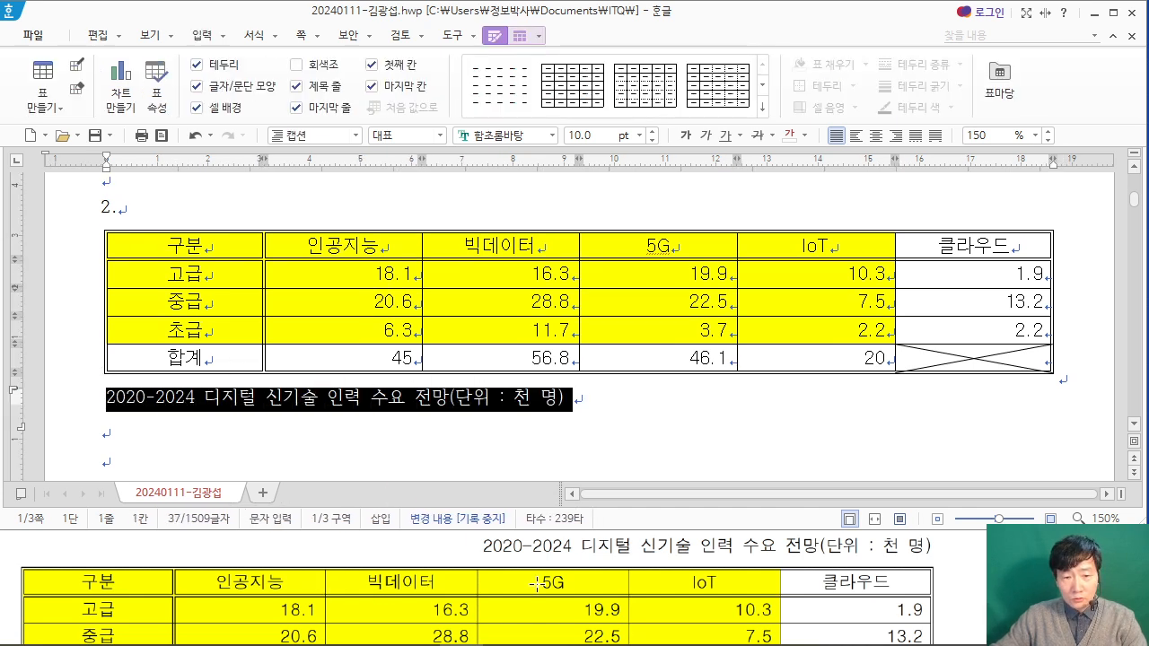
pyautogui.click(951, 571)
pyautogui.scroll(5, 951, 571)
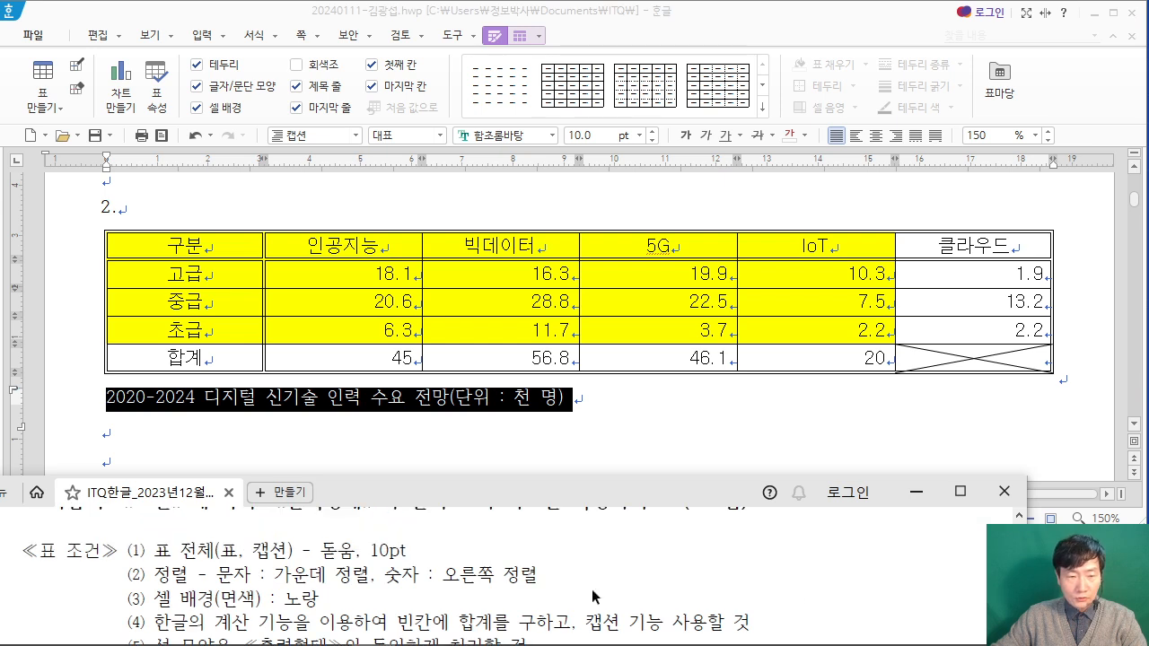
pyautogui.click(503, 134)
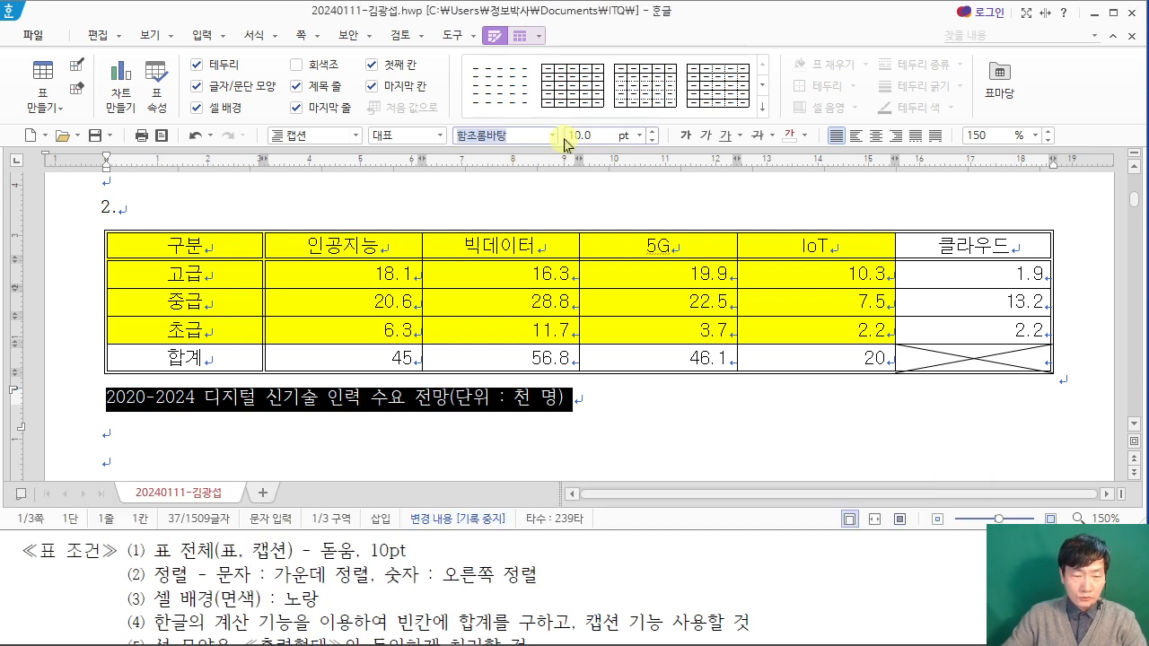
pyautogui.write('돋움')
pyautogui.press('Return')
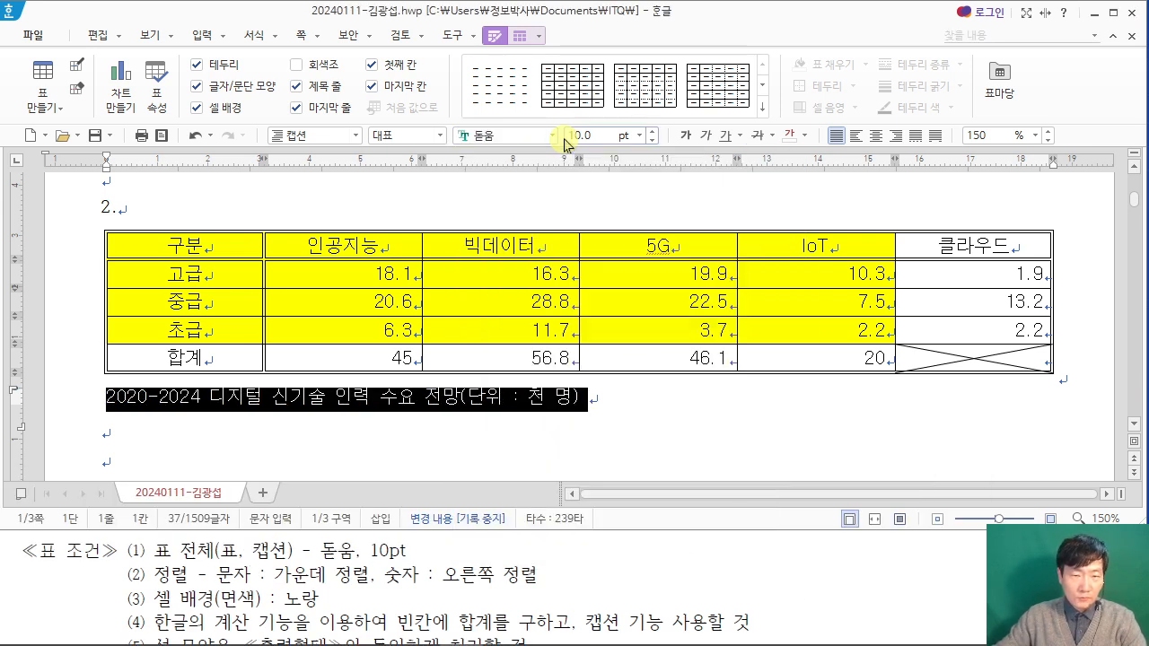
# Step: Right-align the table's caption text and position the caption above the table
pyautogui.click(895, 134)
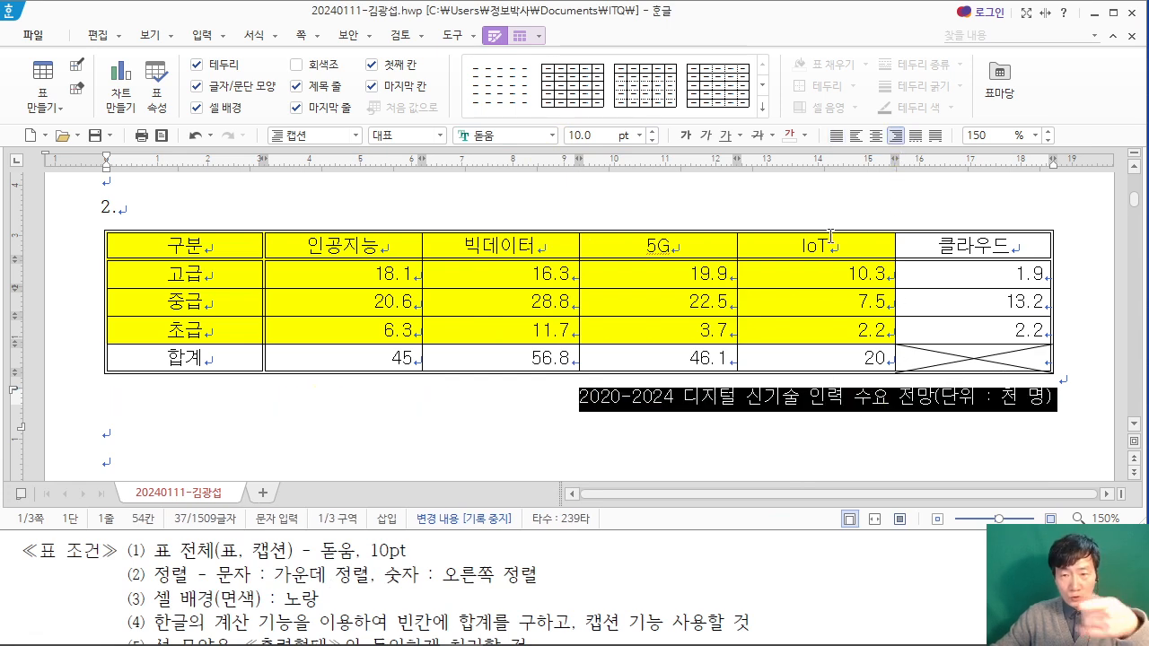
pyautogui.doubleClick(657, 235)
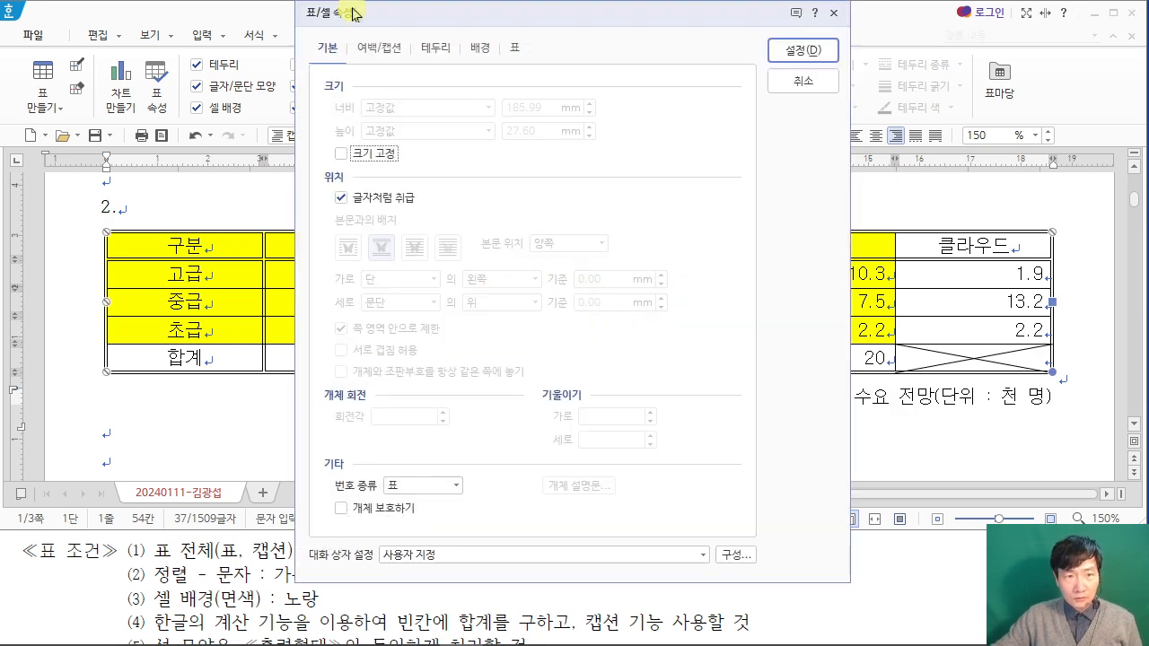
pyautogui.click(391, 55)
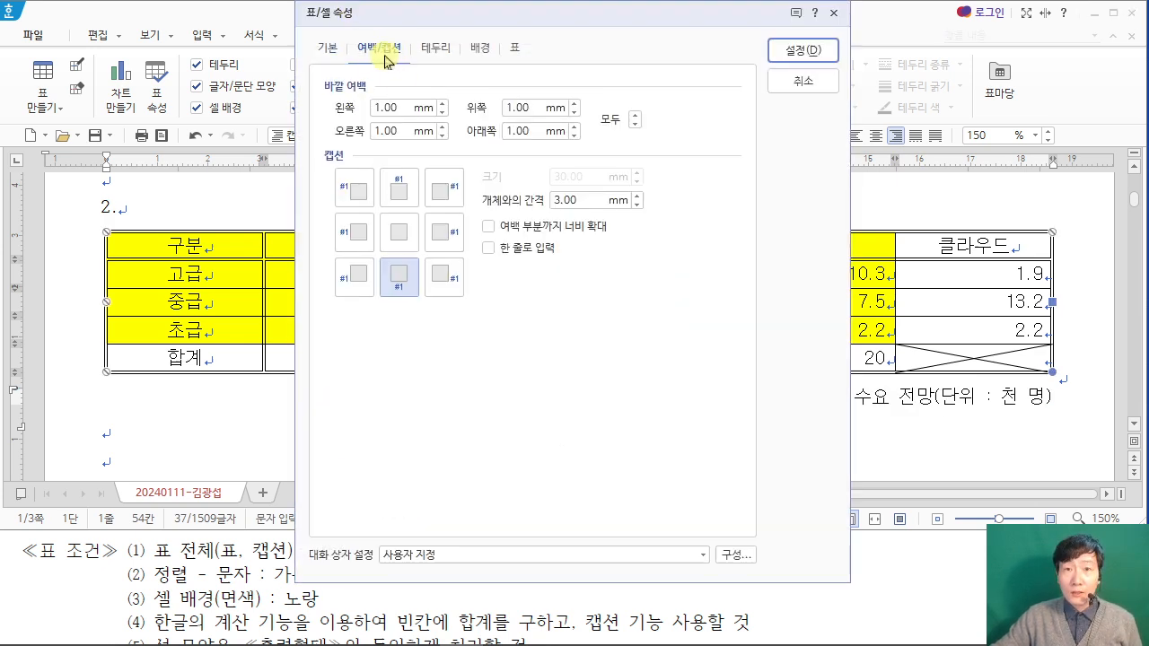
pyautogui.click(408, 187)
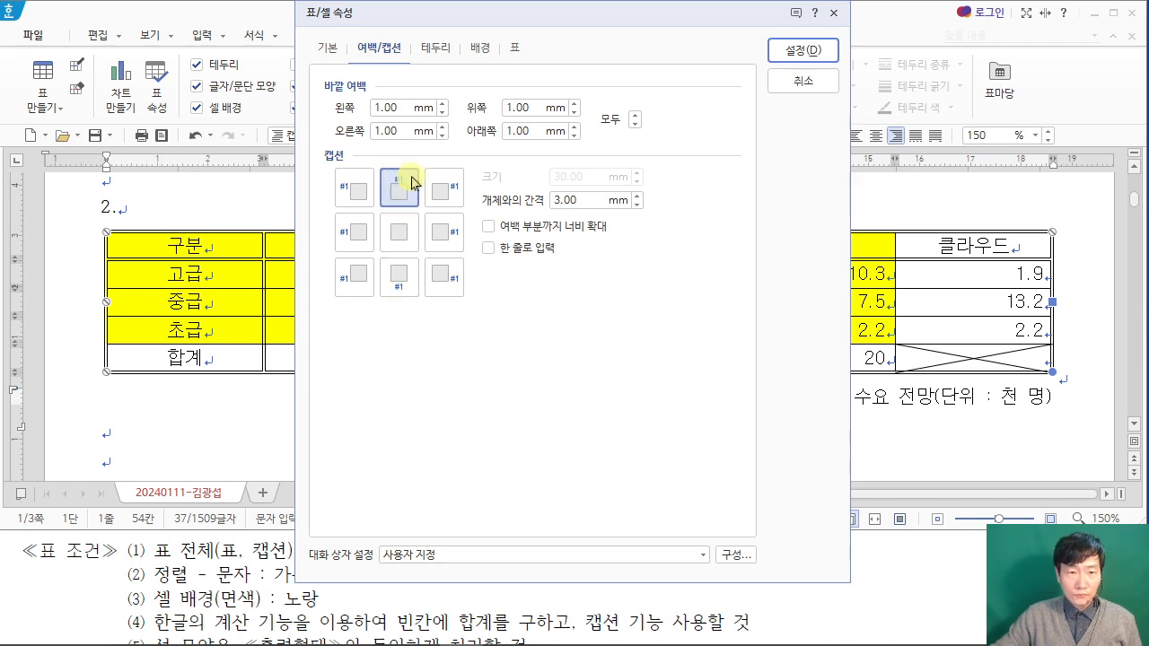
pyautogui.click(810, 52)
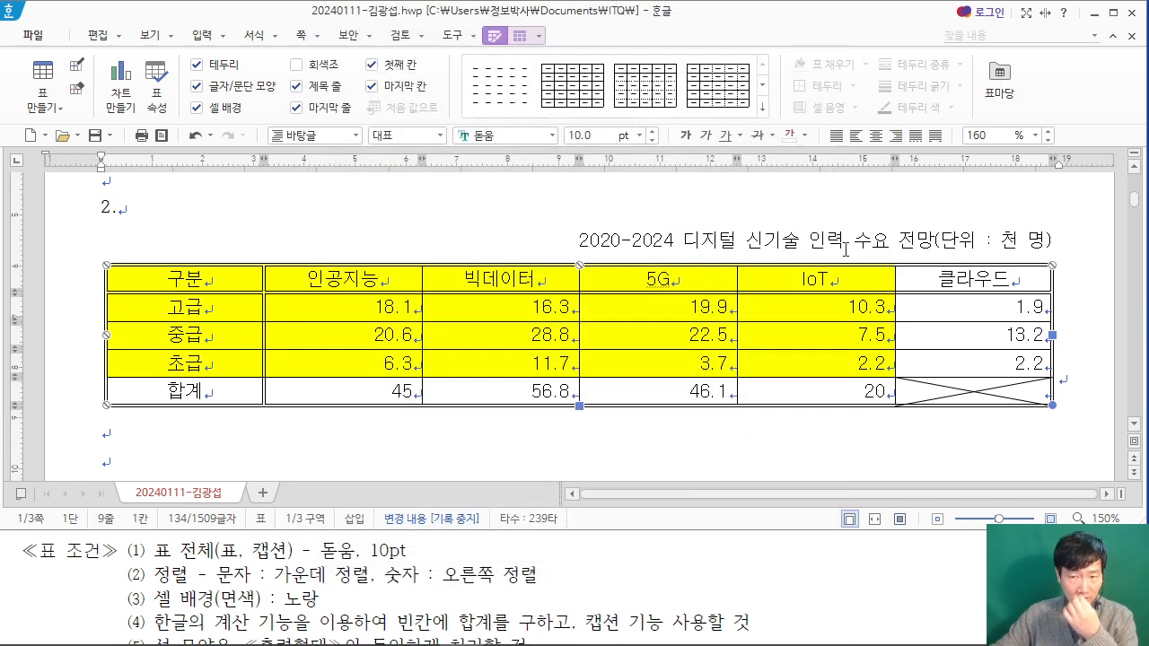
pyautogui.click(435, 409)
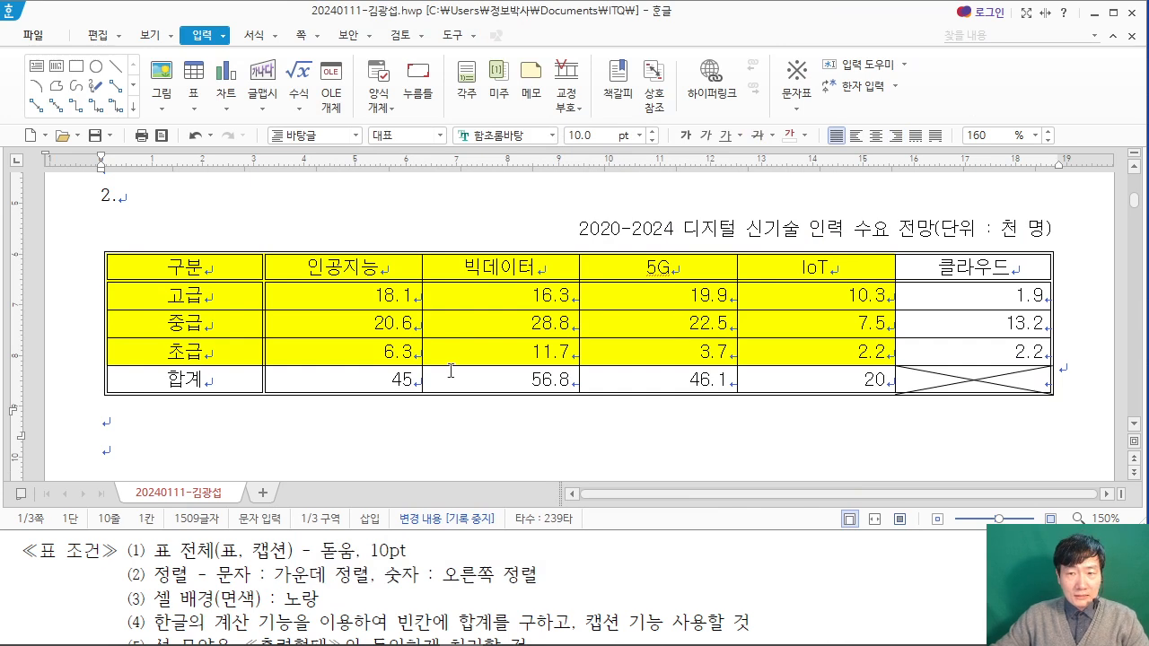
pyautogui.moveTo(210, 265); pyautogui.dragTo(815, 355)
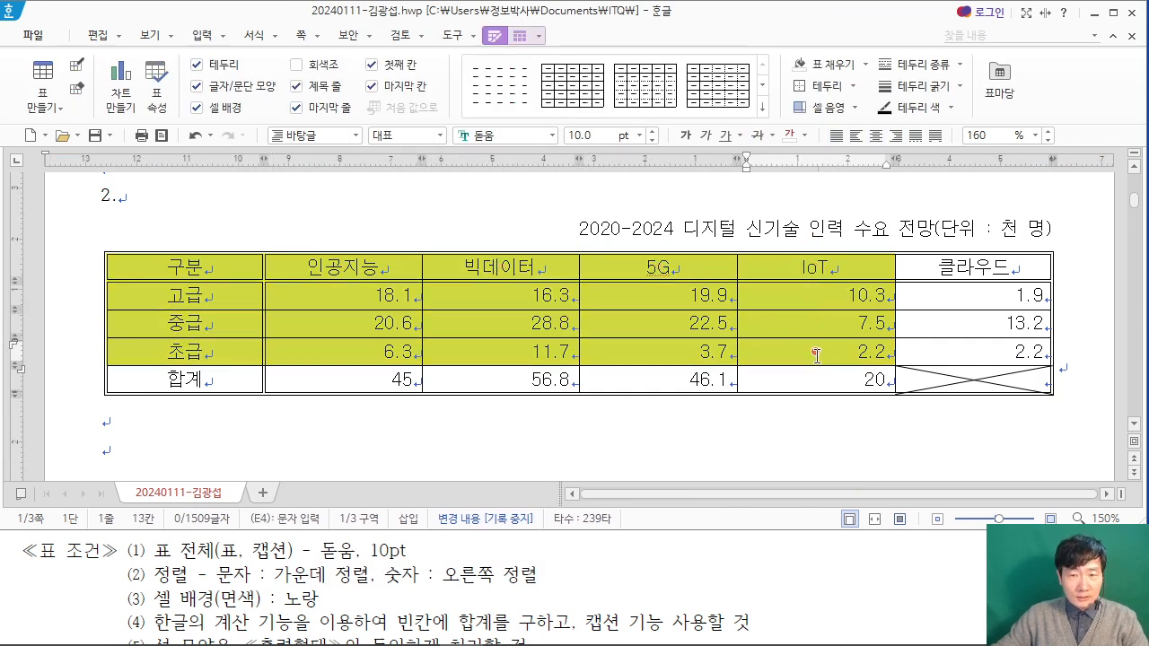
pyautogui.moveTo(216, 266); pyautogui.dragTo(788, 346)
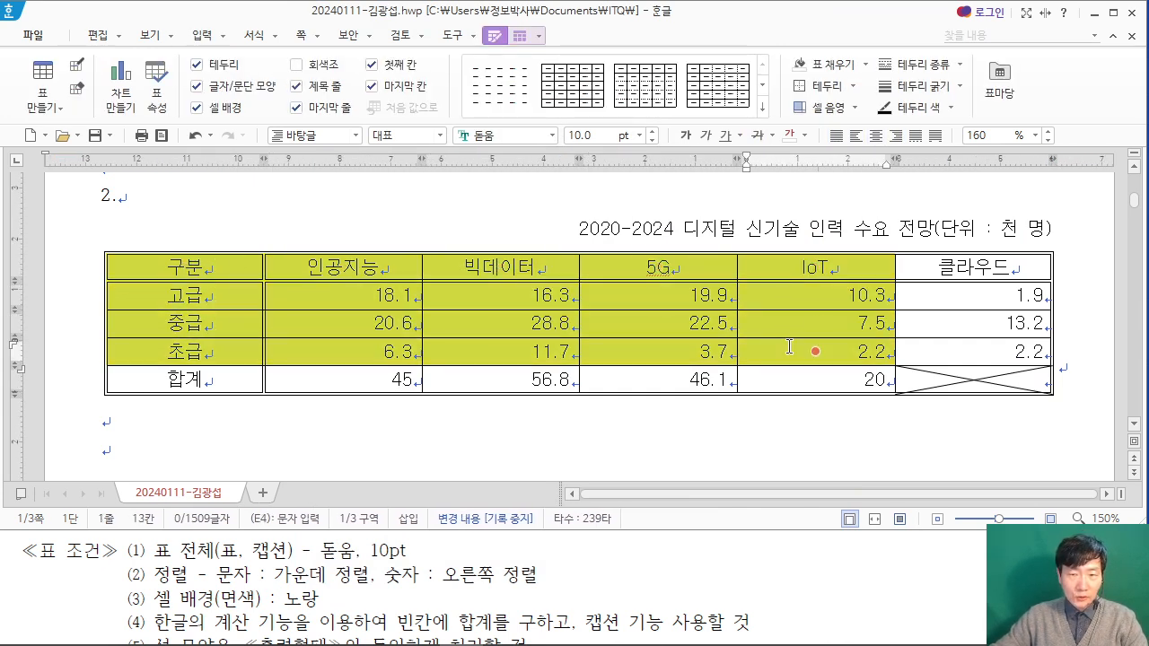
pyautogui.rightClick(360, 288)
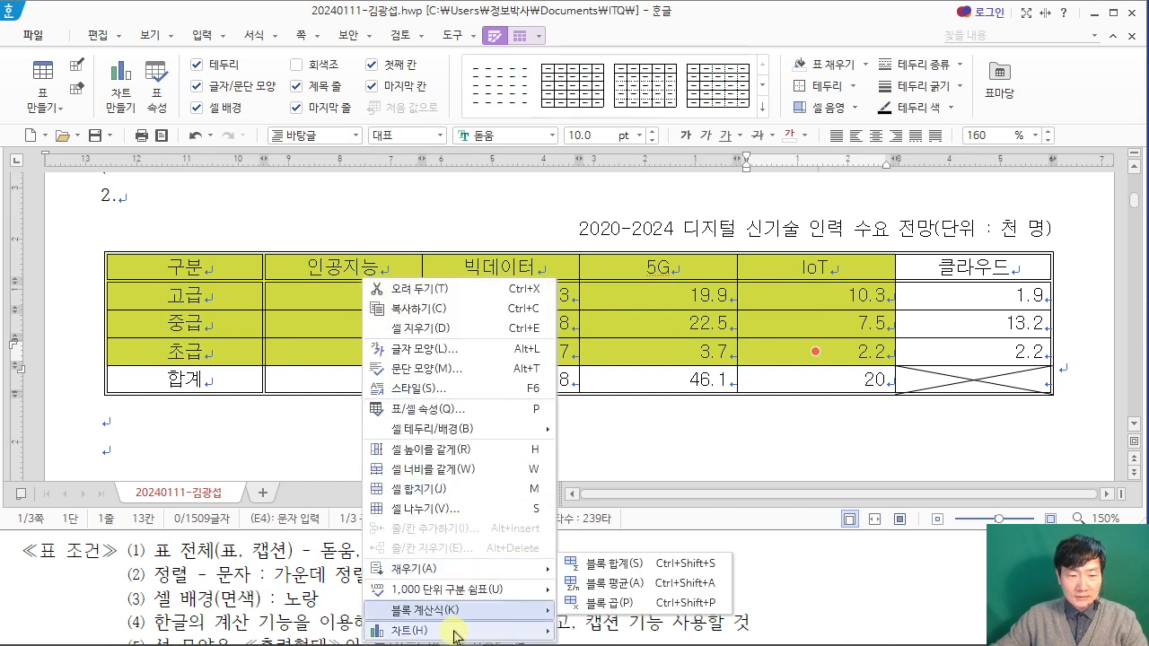
pyautogui.moveTo(458, 633)
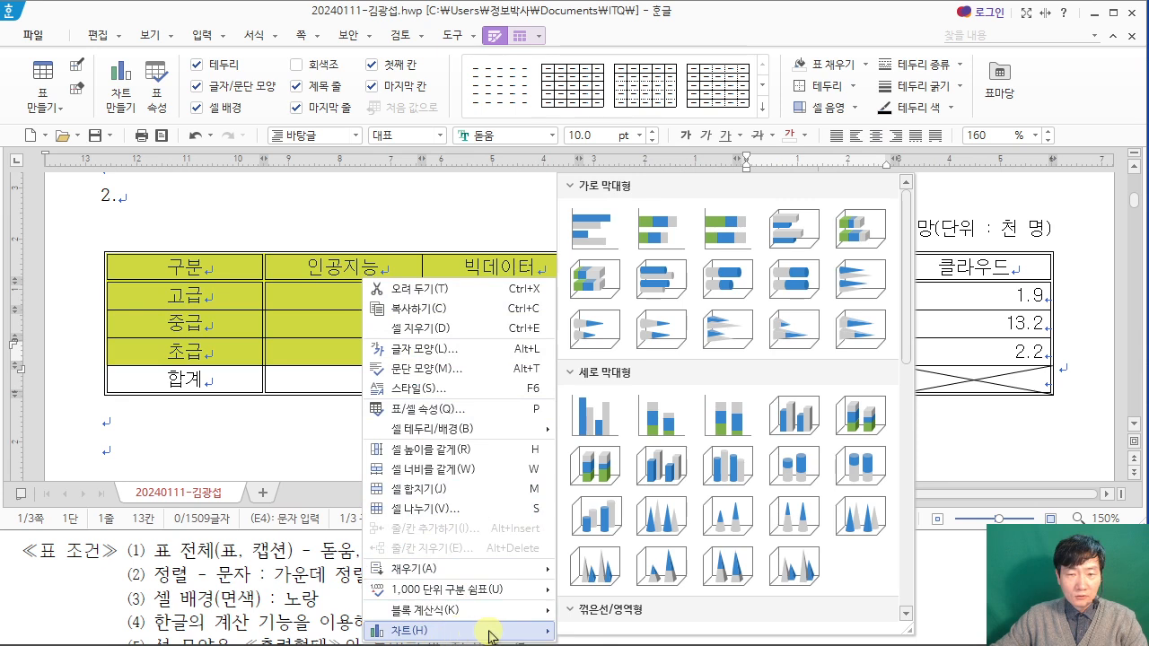
# Step: Check the exam PDF's chart conditions for the data range and chart type
pyautogui.click(316, 581)
pyautogui.scroll(-3, 313, 580)
pyautogui.scroll(-2, 313, 580)
pyautogui.scroll(2, 313, 580)
pyautogui.scroll(-4, 311, 580)
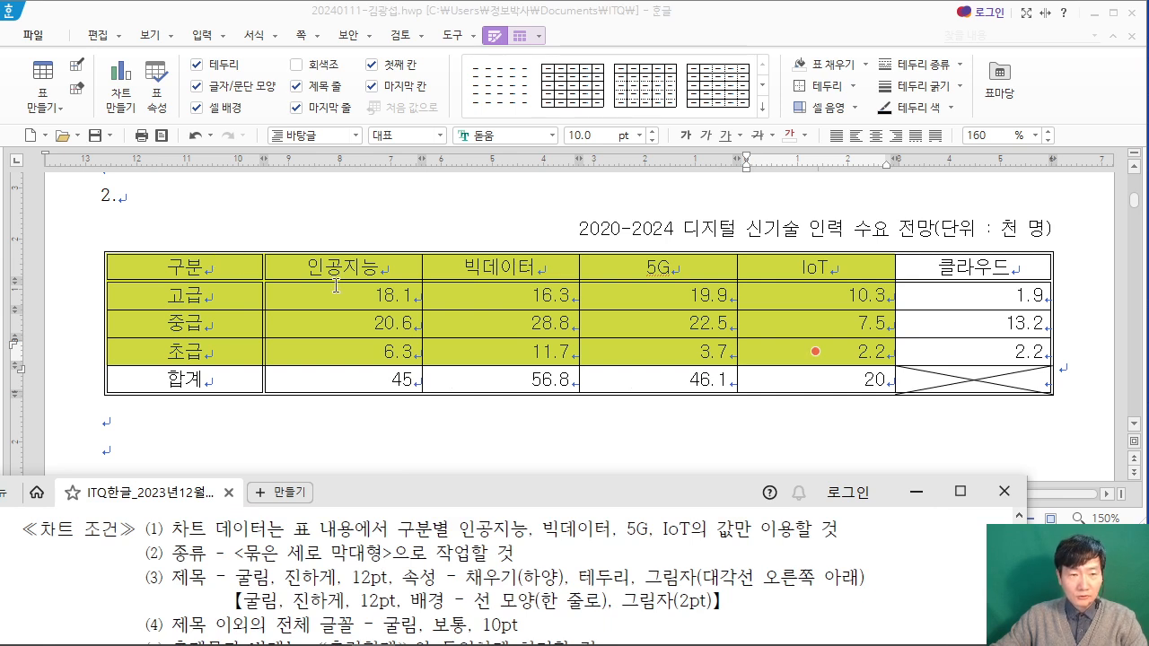
# Step: Insert a clustered column chart from the 구분 to IoT columns, header through 초급 row, keeping its chart data as is
pyautogui.moveTo(240, 267); pyautogui.dragTo(753, 345)
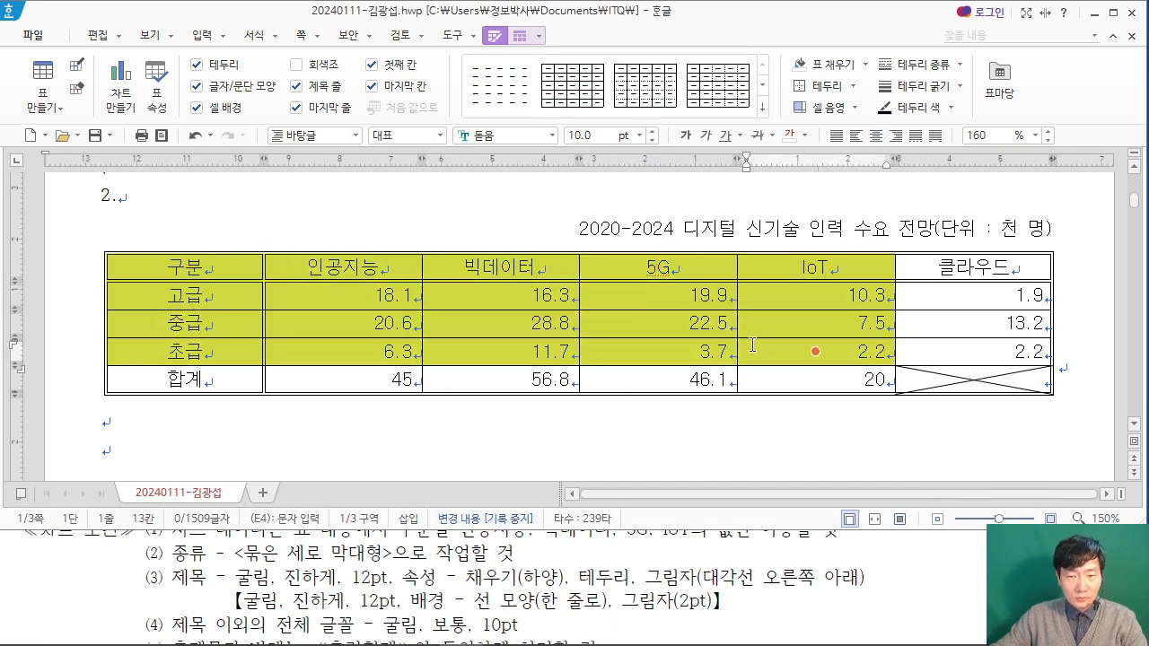
pyautogui.rightClick(281, 263)
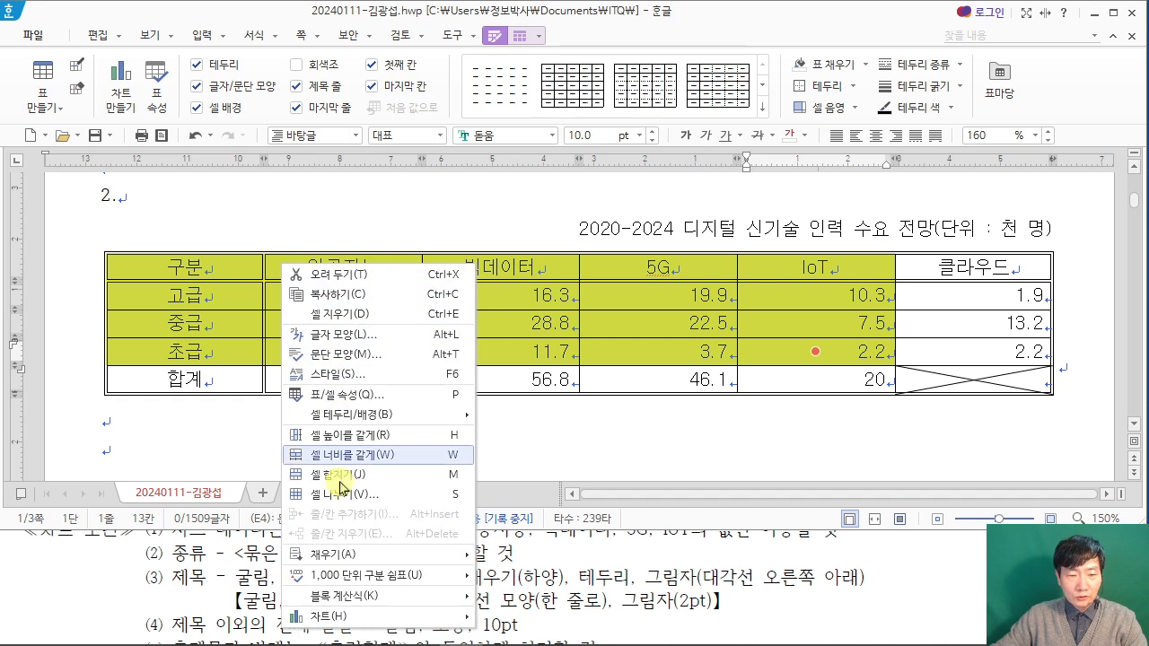
pyautogui.moveTo(366, 622)
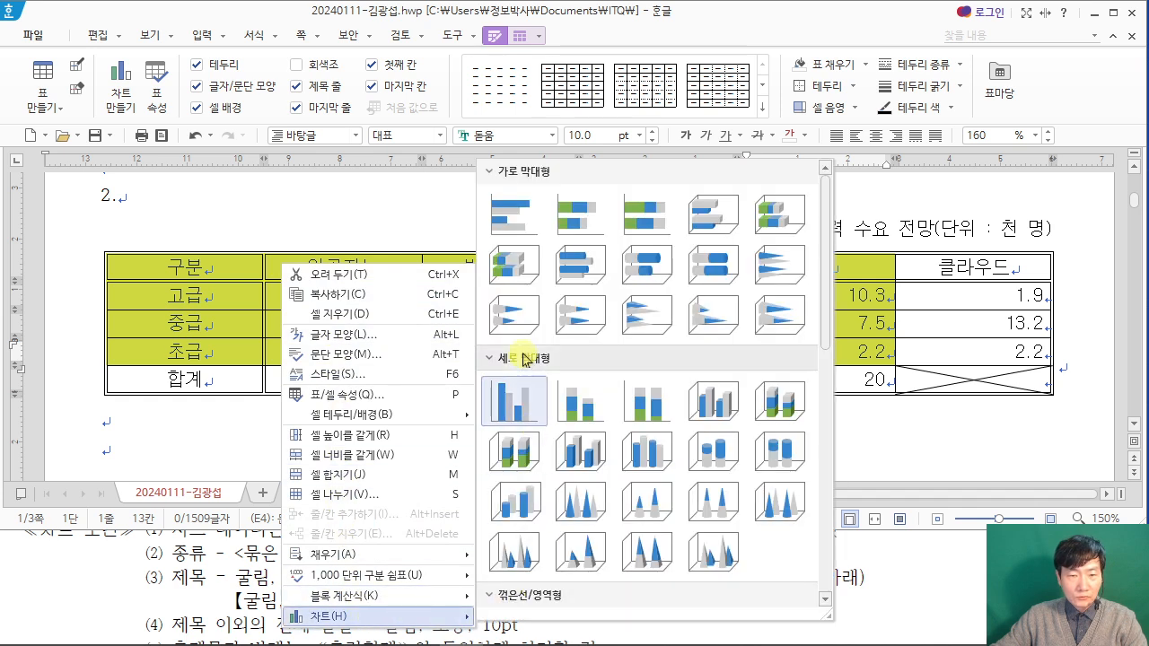
pyautogui.click(525, 413)
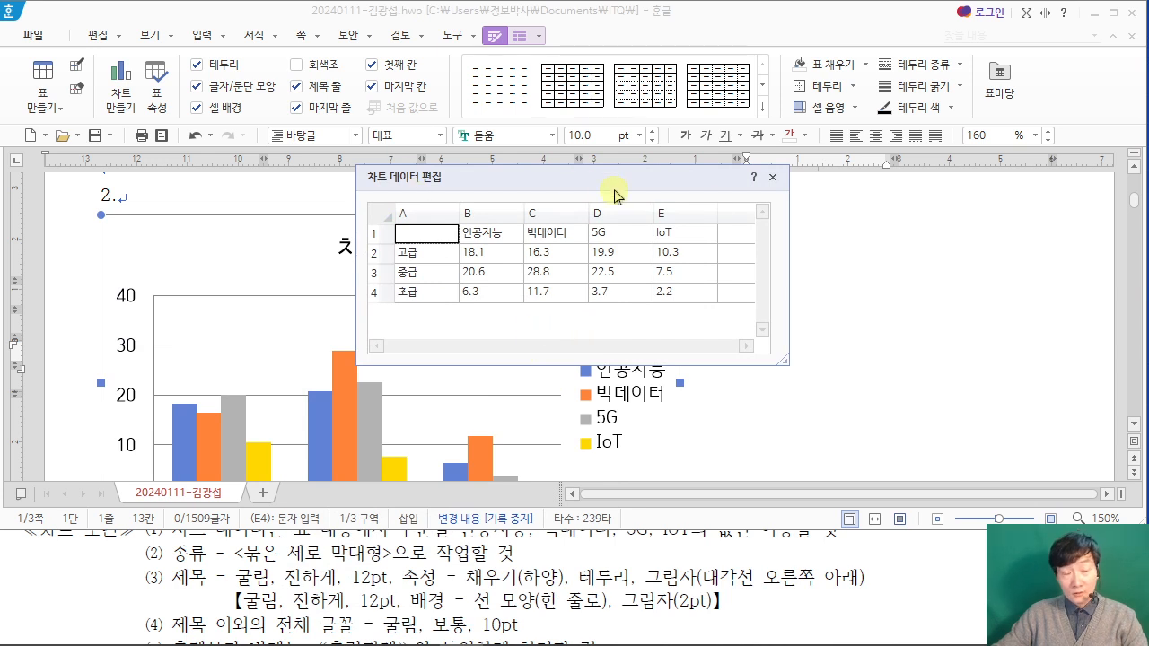
pyautogui.click(774, 183)
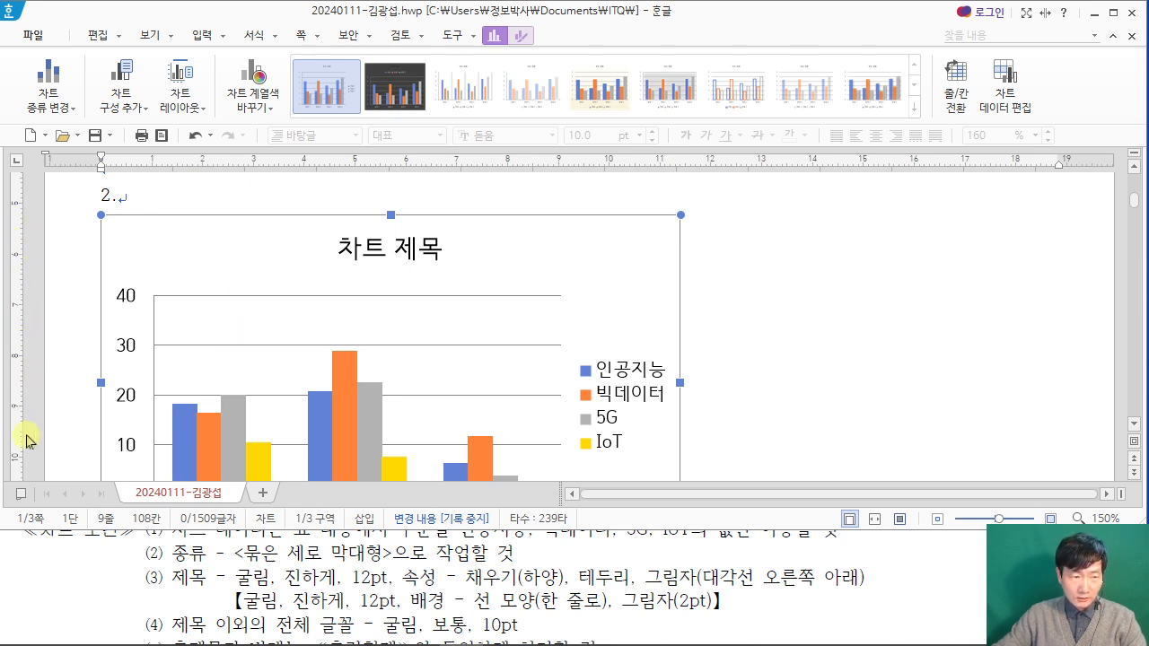
# Step: Move the chart to the empty paragraph below the table and place it in line with the text
pyautogui.moveTo(141, 243); pyautogui.dragTo(144, 477)
pyautogui.scroll(-1, 376, 378)
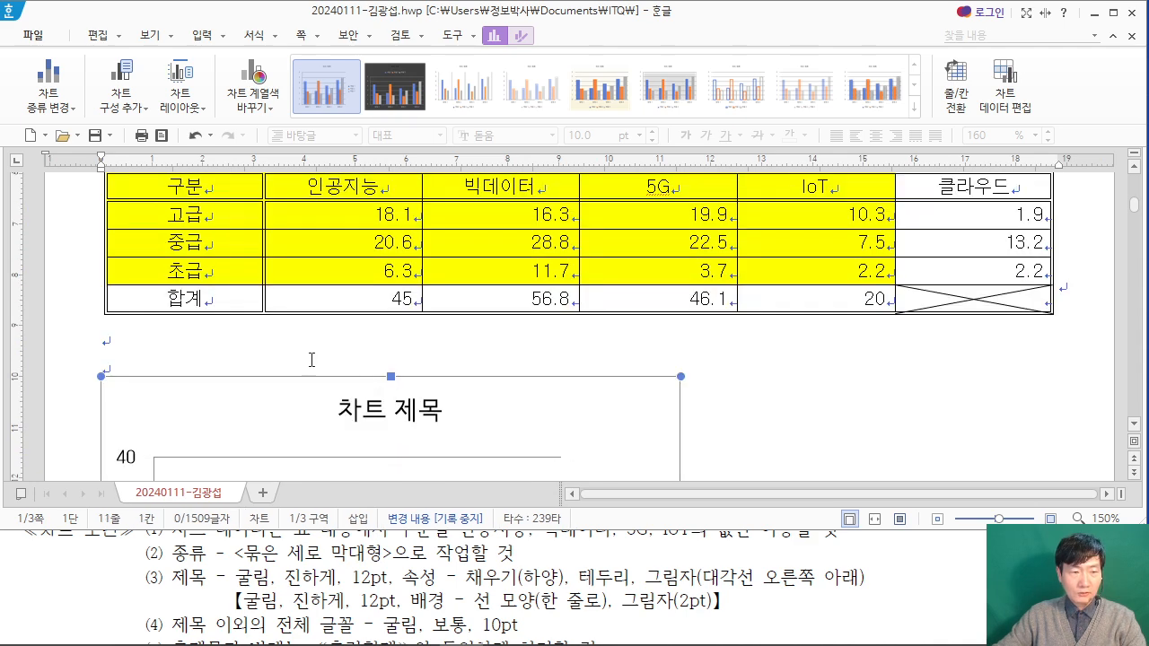
pyautogui.moveTo(236, 409); pyautogui.dragTo(179, 388)
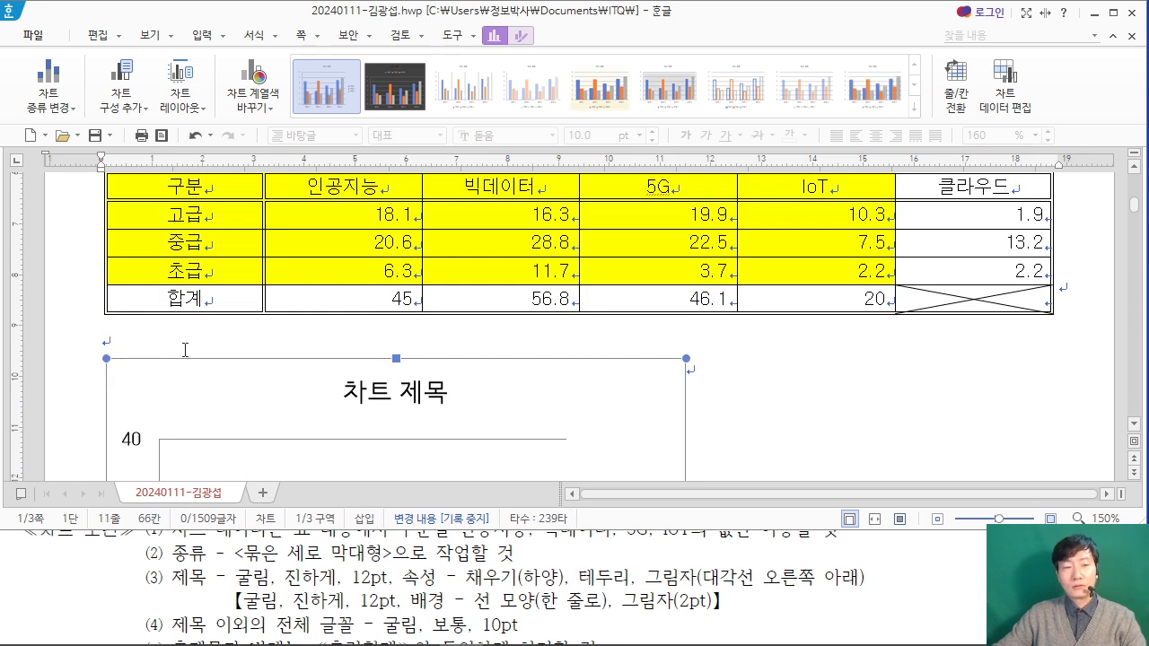
# Step: Widen the chart to nearly the full width of the table above it
pyautogui.scroll(-2, 622, 350)
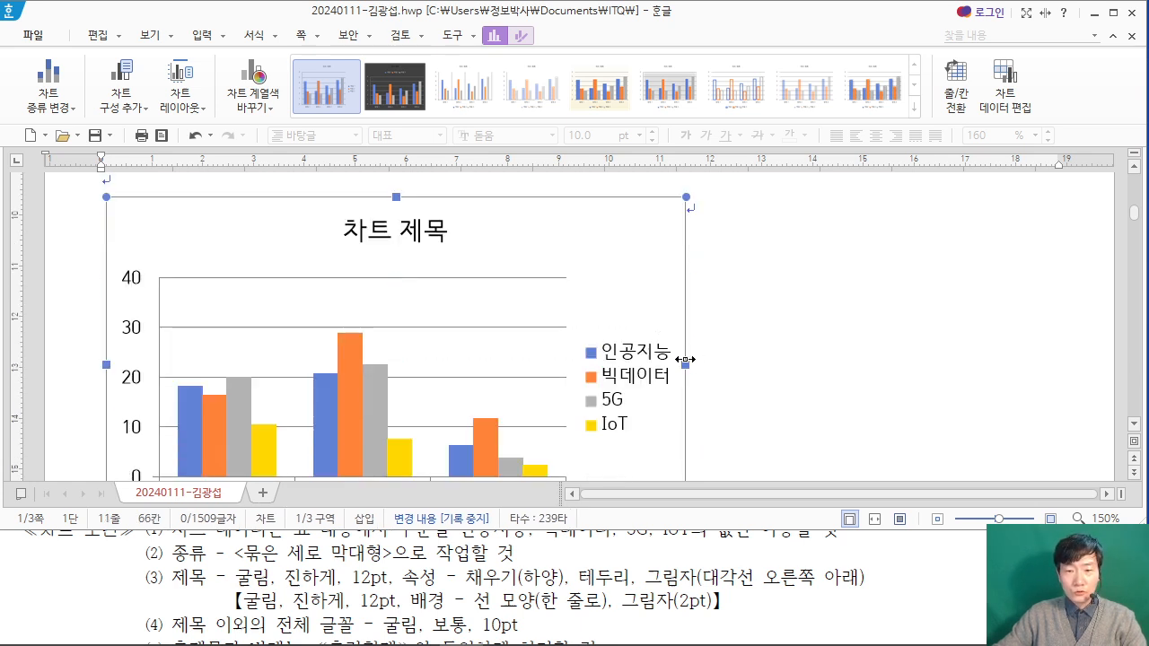
pyautogui.moveTo(979, 362); pyautogui.dragTo(1020, 362)
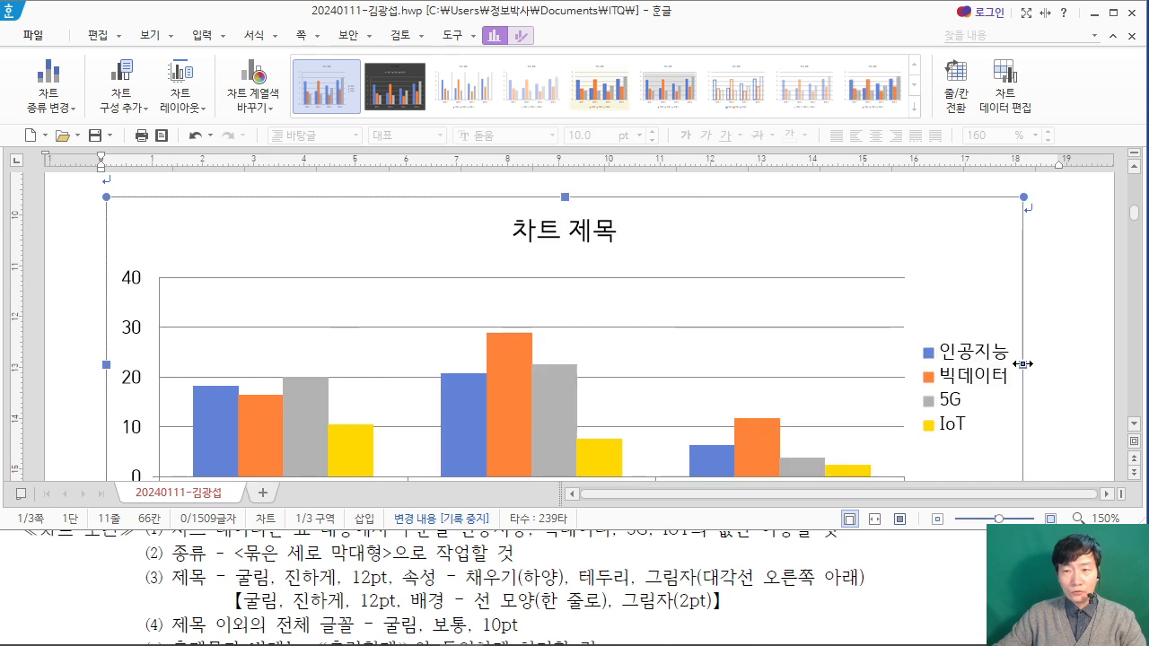
pyautogui.scroll(1, 1022, 363)
pyautogui.moveTo(1024, 447); pyautogui.dragTo(1039, 447)
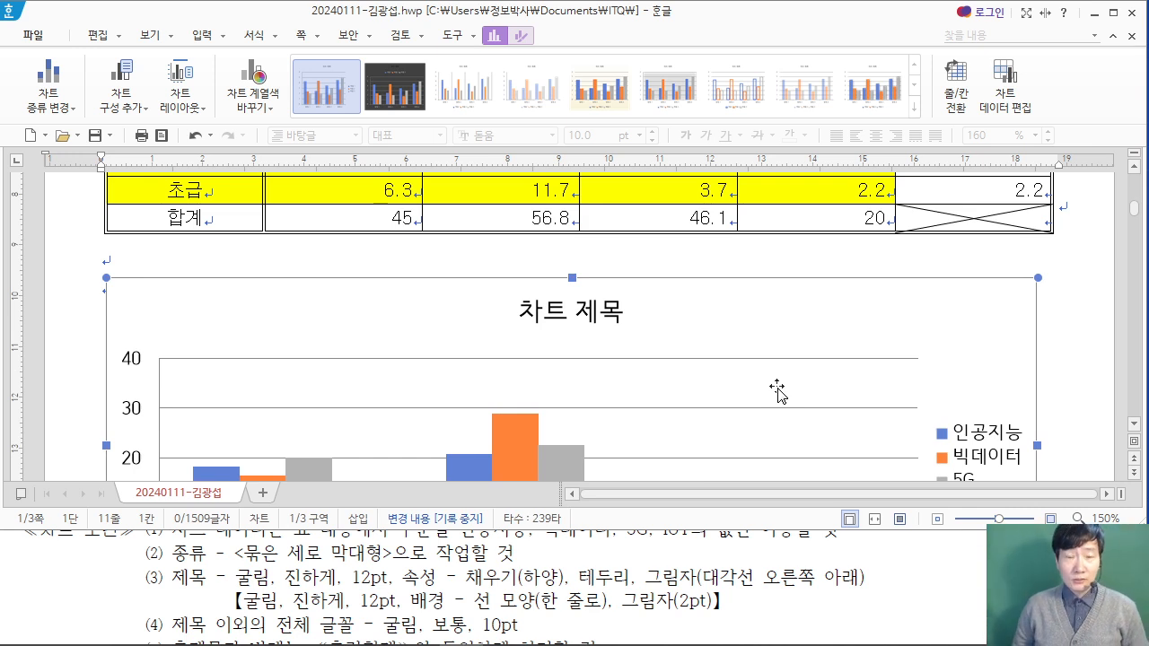
pyautogui.scroll(-2, 779, 388)
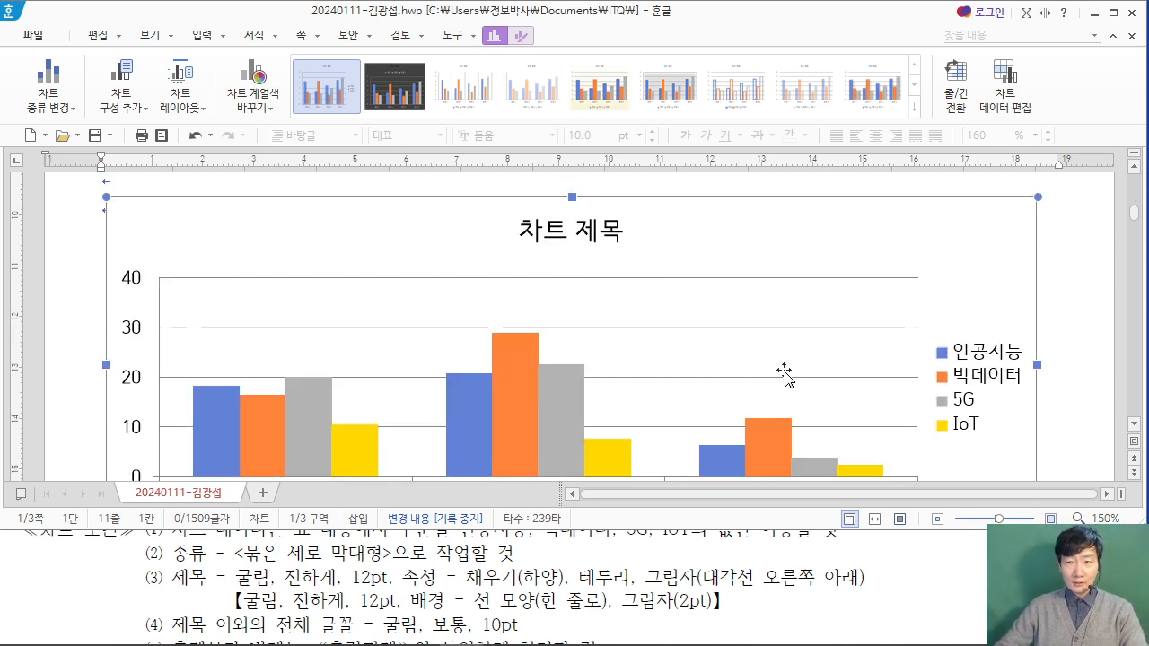
pyautogui.scroll(-5, 795, 371)
pyautogui.scroll(3, 721, 380)
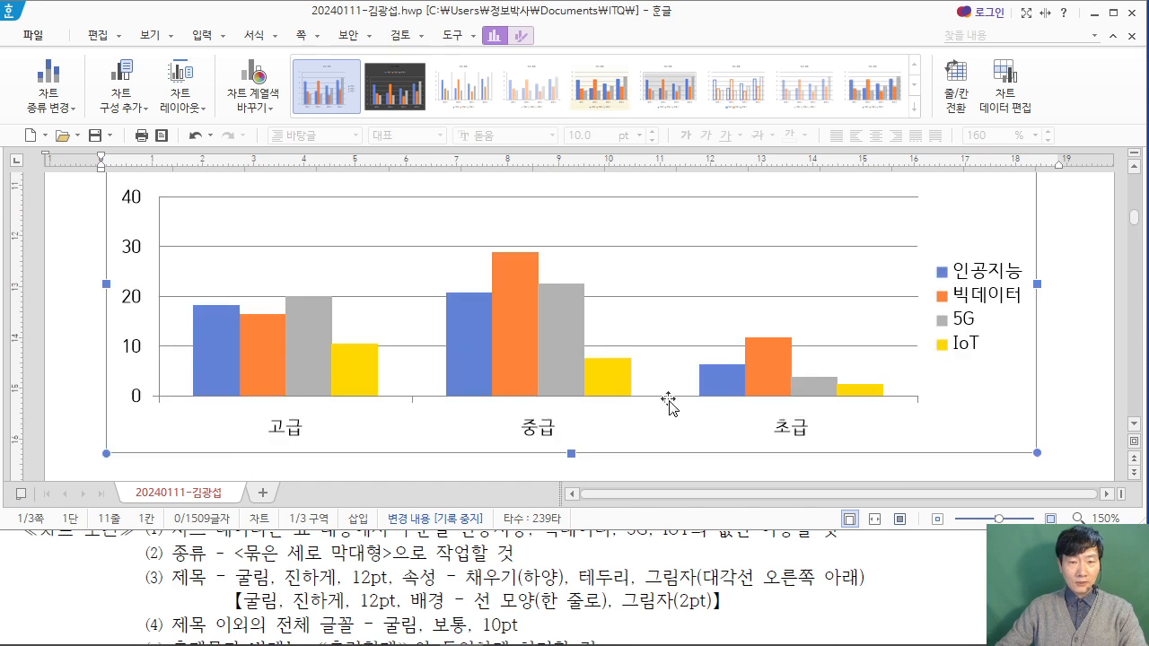
# Step: Examine the PDF's chart conditions and the sample output chart's title, axes and legend
pyautogui.click(893, 573)
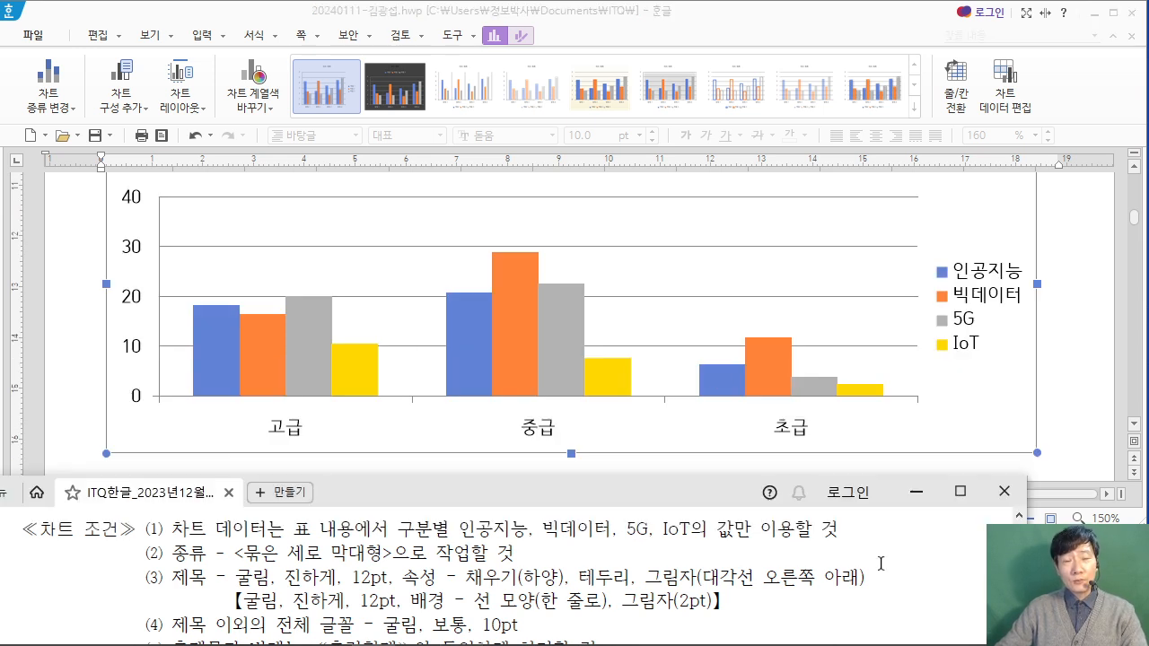
pyautogui.scroll(-1, 880, 564)
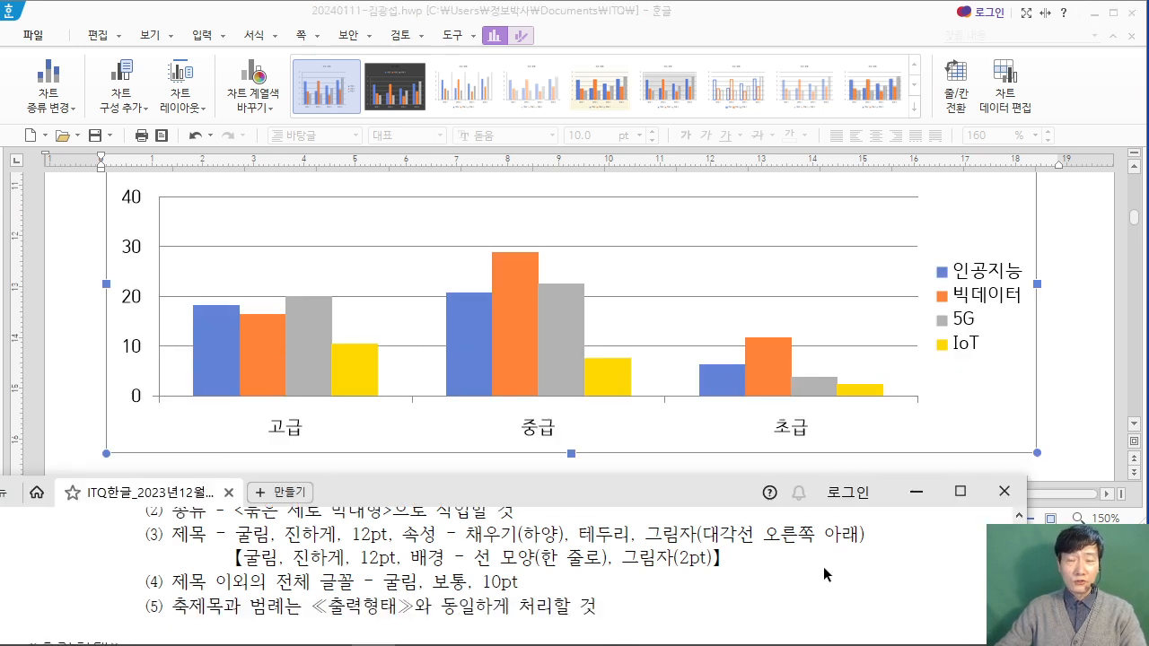
pyautogui.scroll(-1, 754, 561)
pyautogui.scroll(3, 751, 560)
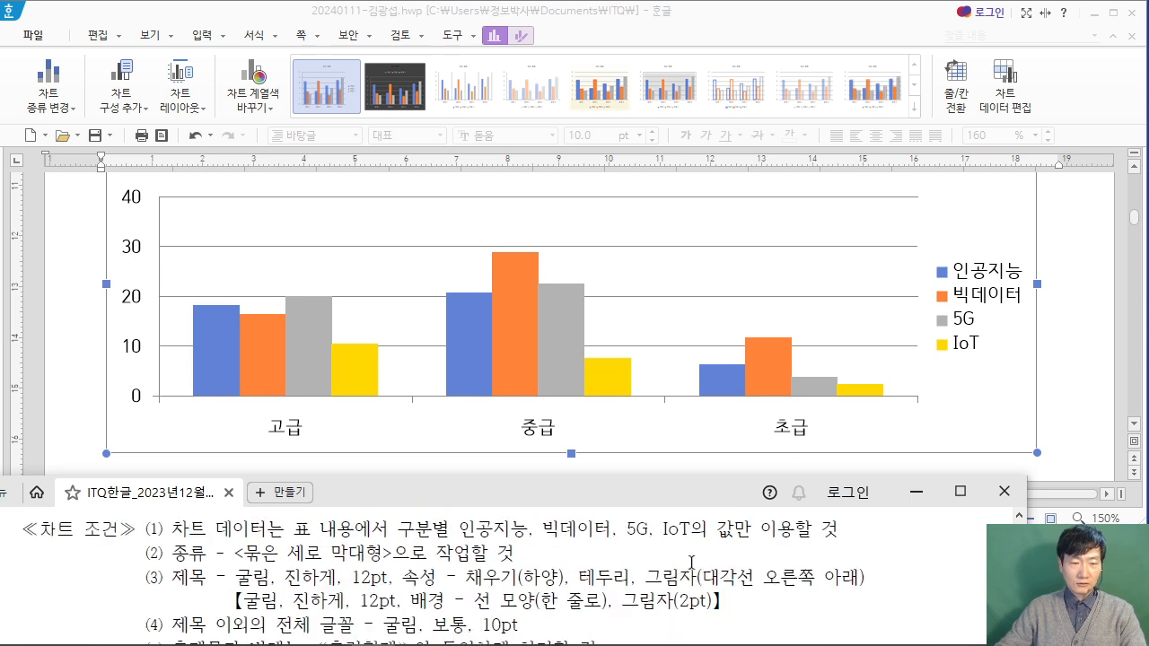
pyautogui.scroll(-1, 691, 563)
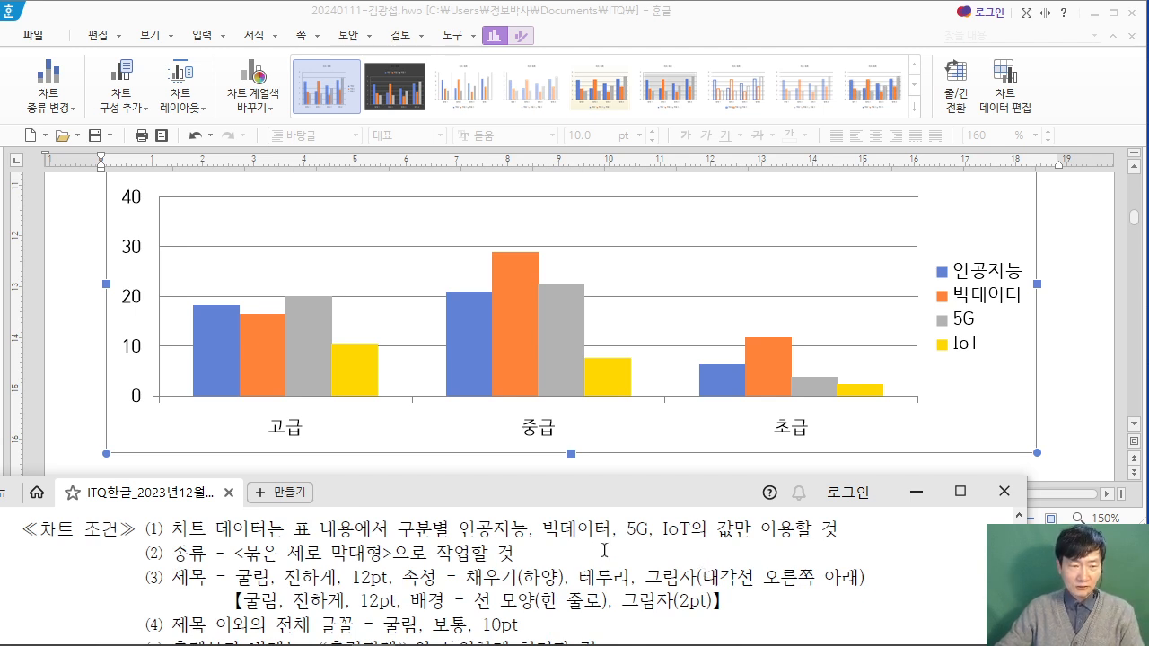
pyautogui.moveTo(176, 532); pyautogui.dragTo(579, 534)
pyautogui.click(304, 546)
pyautogui.scroll(-1, 303, 565)
pyautogui.scroll(1, 308, 568)
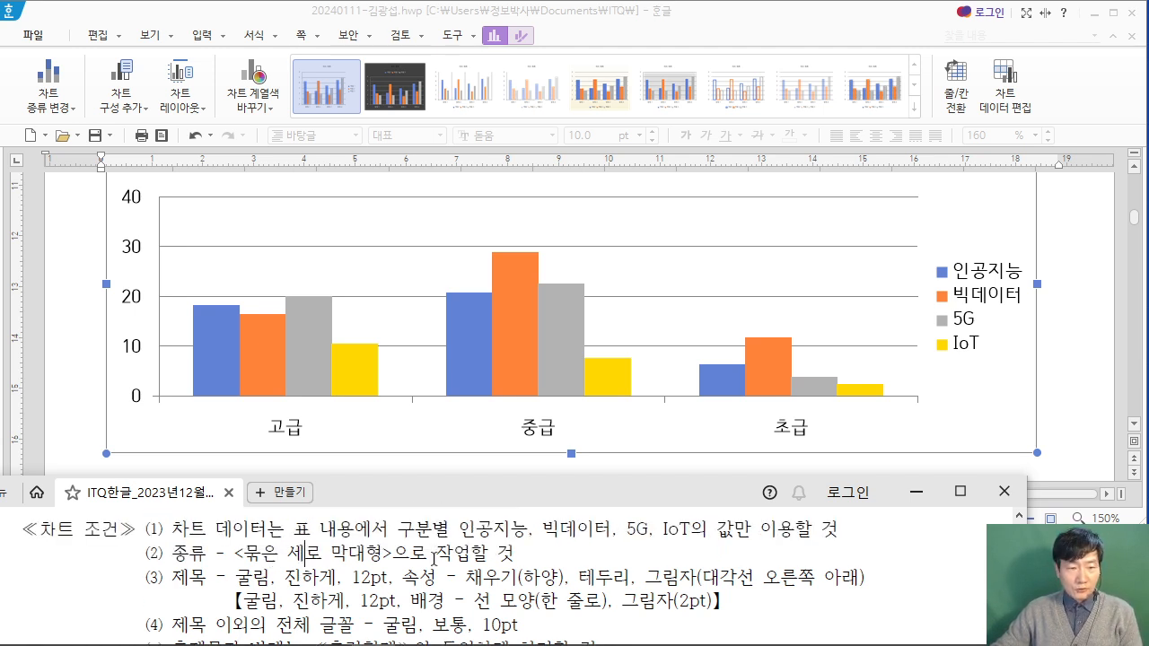
pyautogui.scroll(-4, 434, 559)
pyautogui.scroll(2, 434, 558)
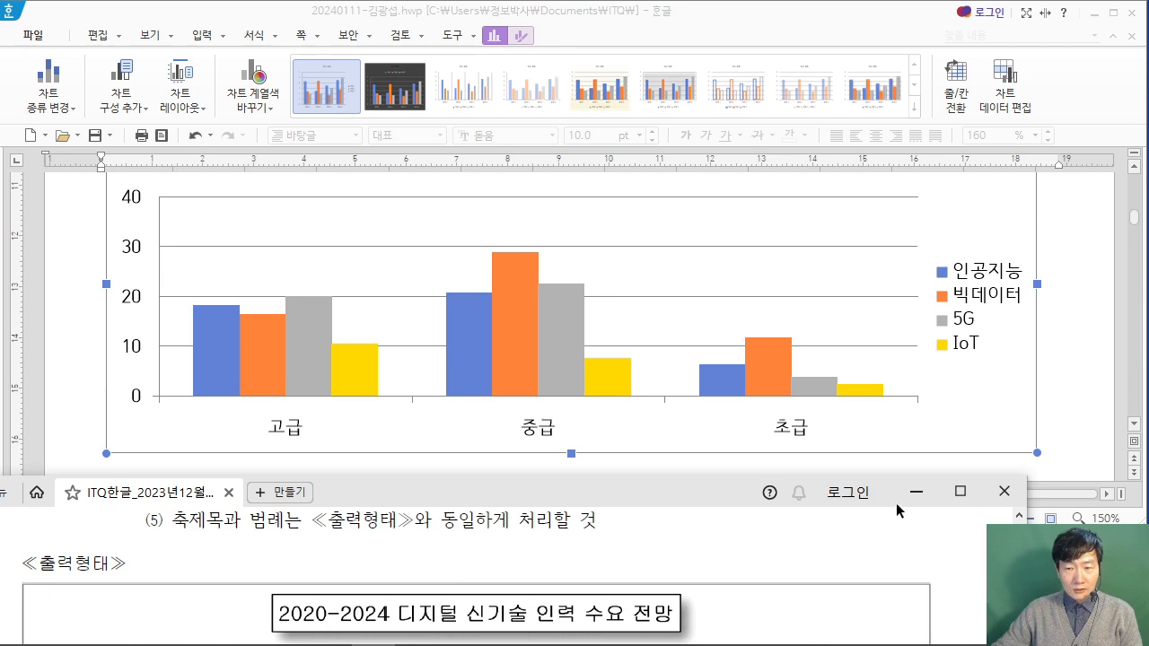
pyautogui.click(959, 490)
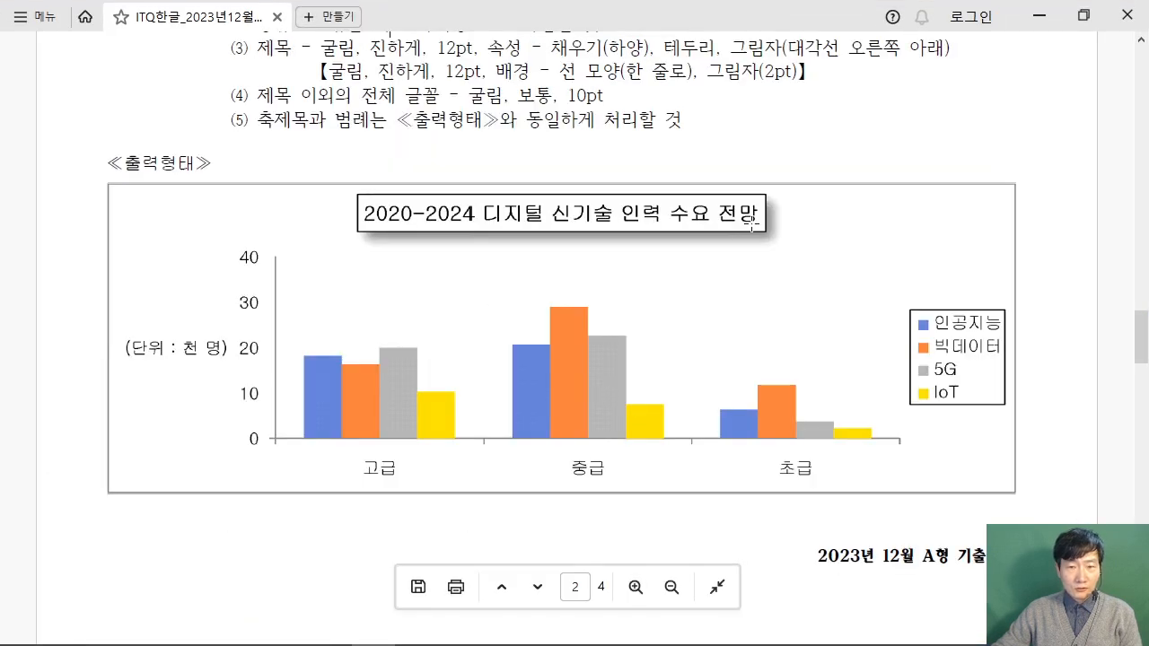
pyautogui.click(1084, 15)
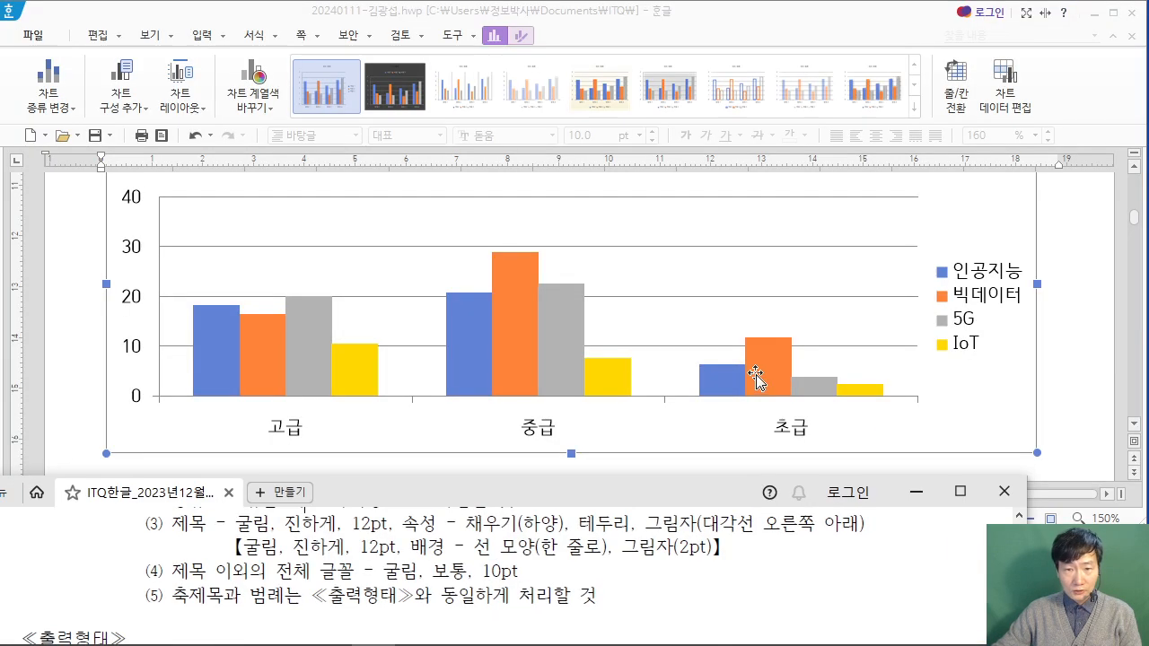
# Step: Replace the chart title's placeholder text with "2020-2024 디지털 신기술 인력 수요 전망", following the PDF's sample output
pyautogui.click(556, 238)
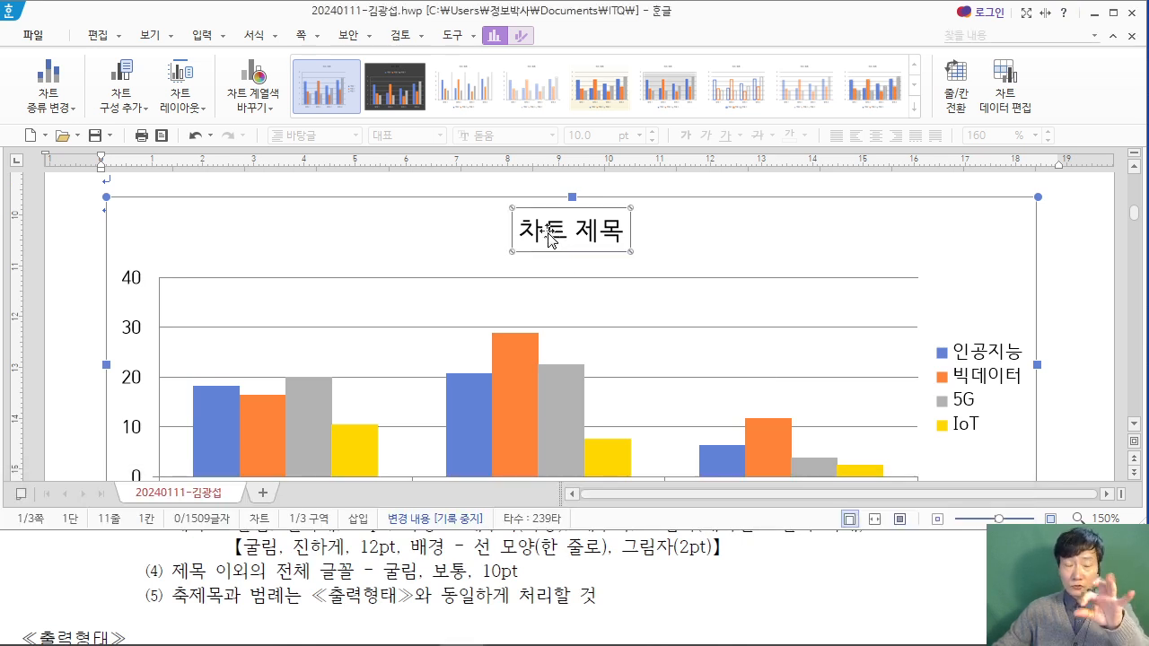
pyautogui.rightClick(551, 231)
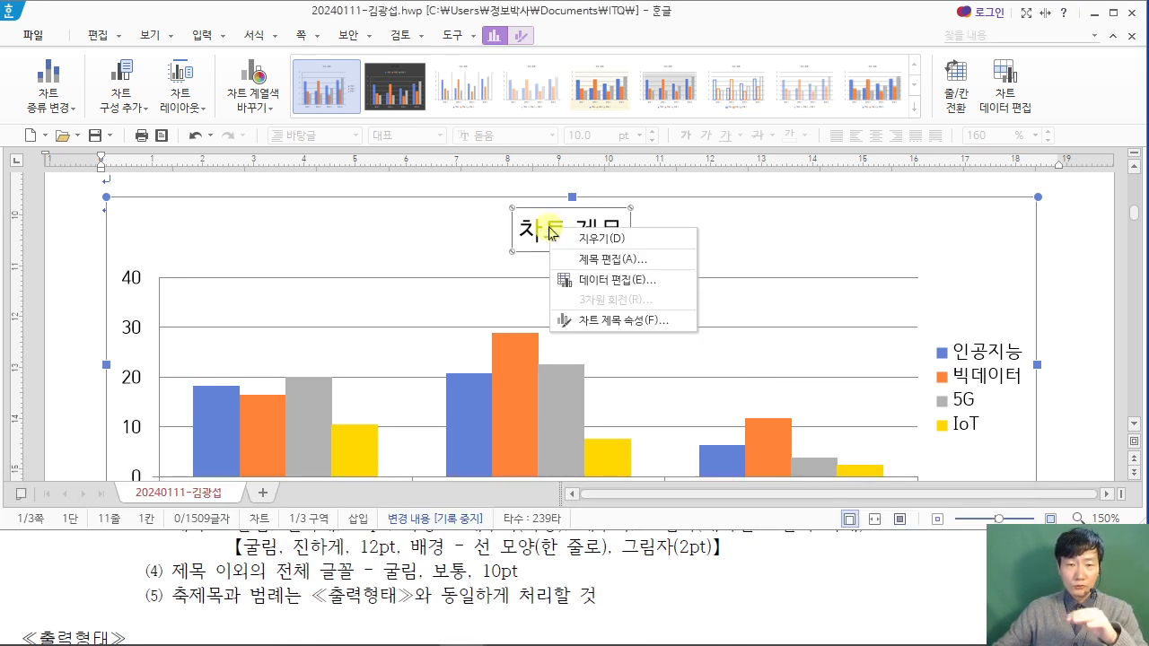
pyautogui.click(616, 259)
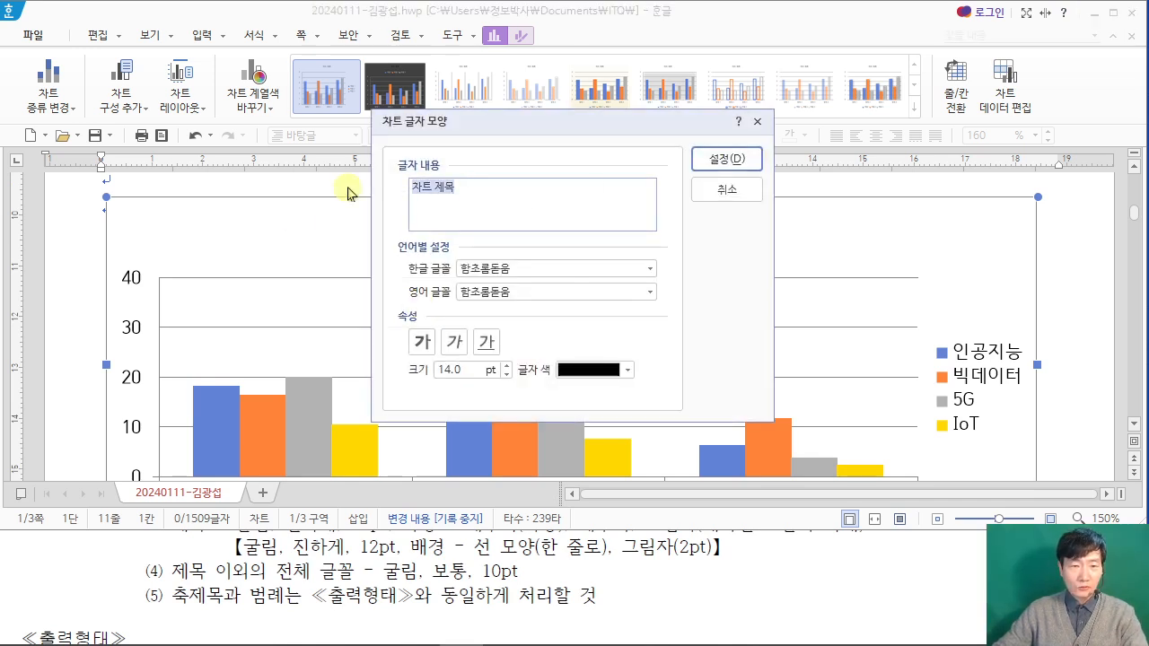
pyautogui.click(344, 551)
pyautogui.scroll(2, 348, 551)
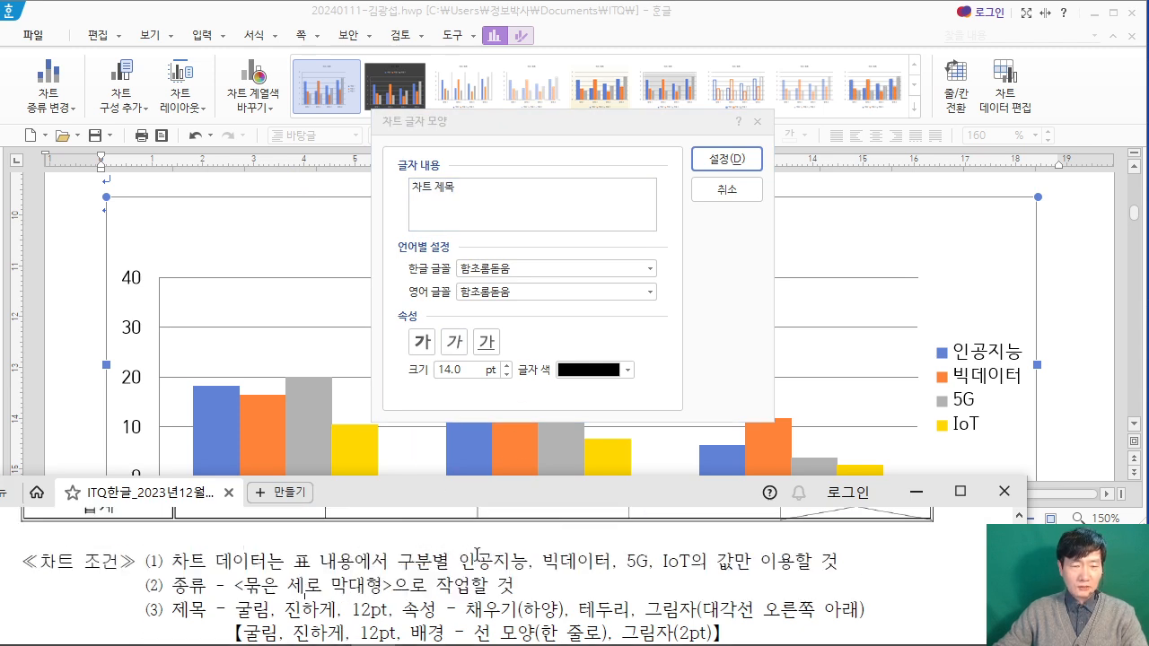
pyautogui.scroll(-3, 473, 557)
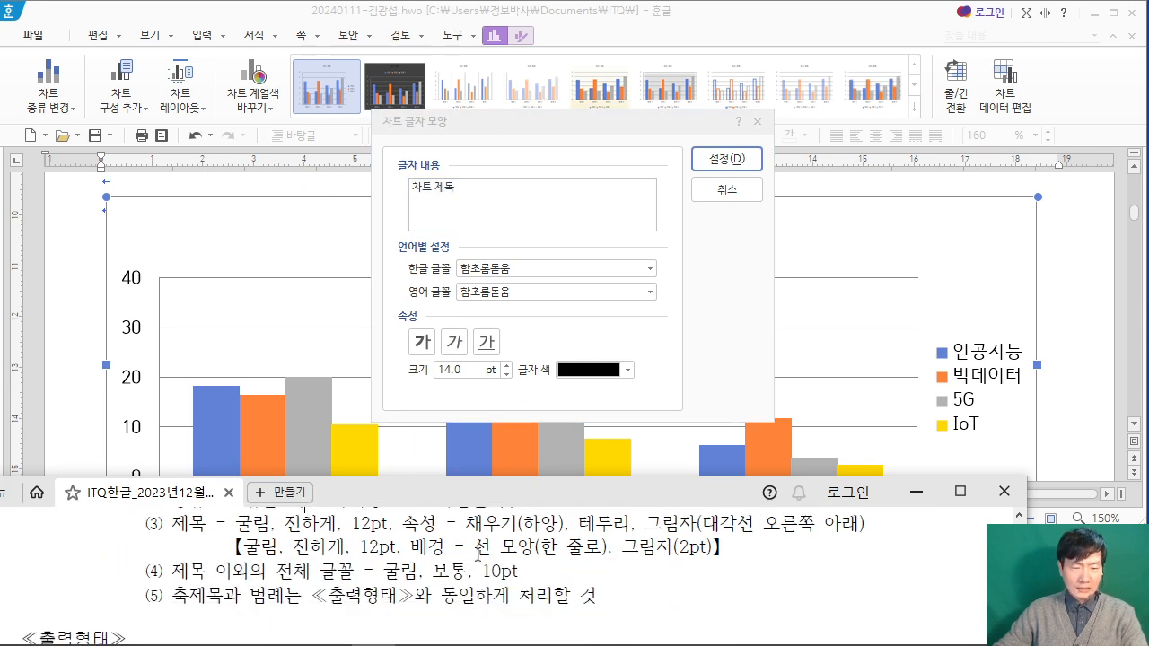
pyautogui.click(474, 220)
pyautogui.moveTo(539, 186); pyautogui.dragTo(315, 186)
pyautogui.write('20')
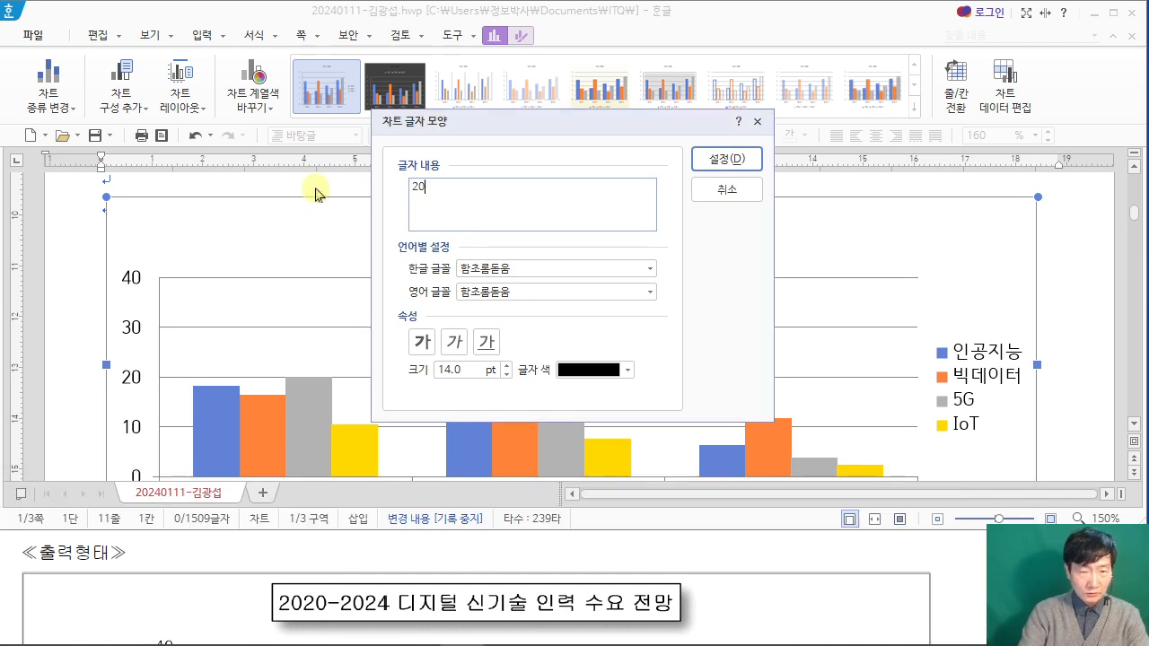
pyautogui.write('20-2024')
pyautogui.write(' ㄷ')
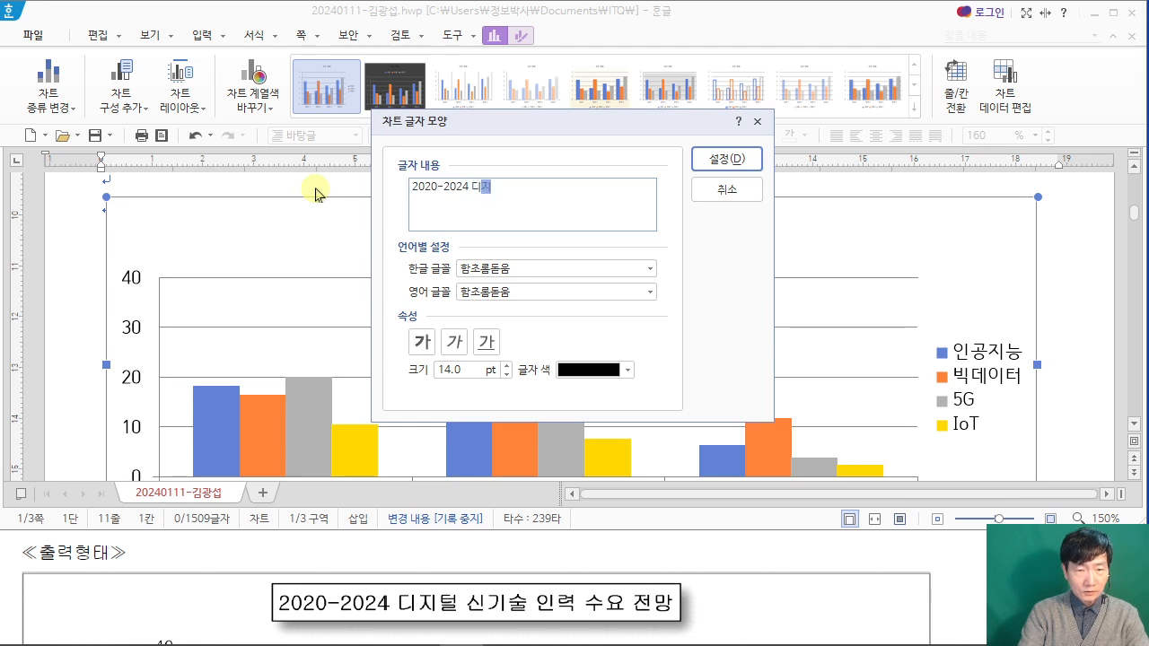
pyautogui.write('지털 신기술 인력 수요 전망')
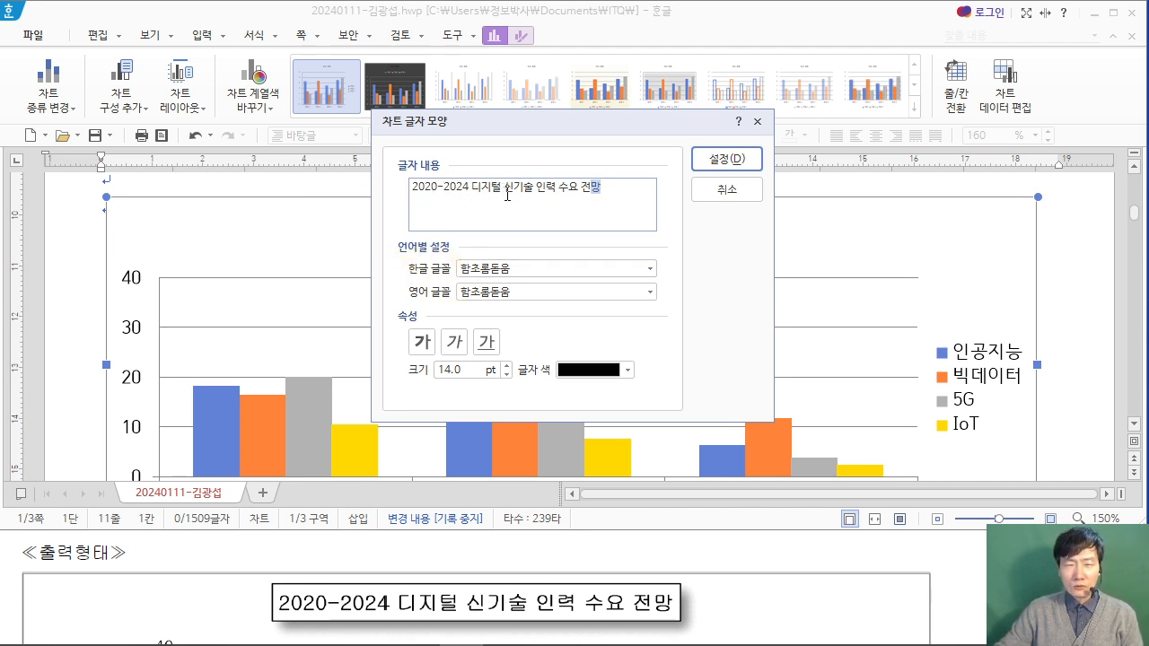
# Step: Make the chart title bold at 12 pt and set its Korean font to 굴림
pyautogui.click(520, 265)
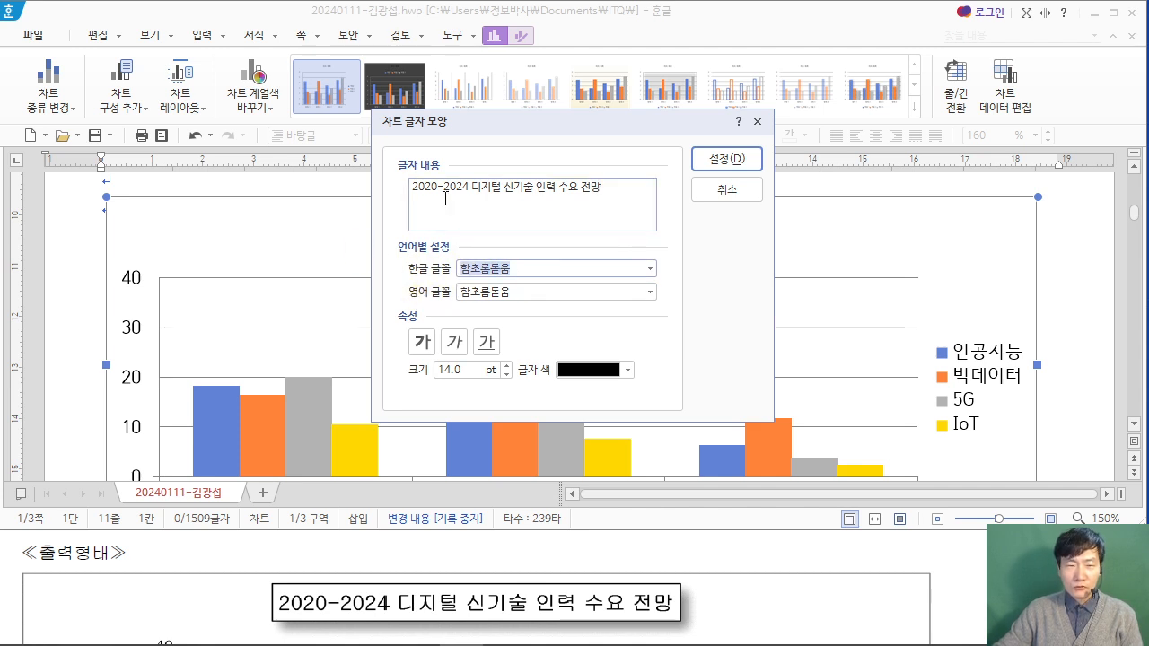
pyautogui.click(216, 563)
pyautogui.scroll(2, 219, 555)
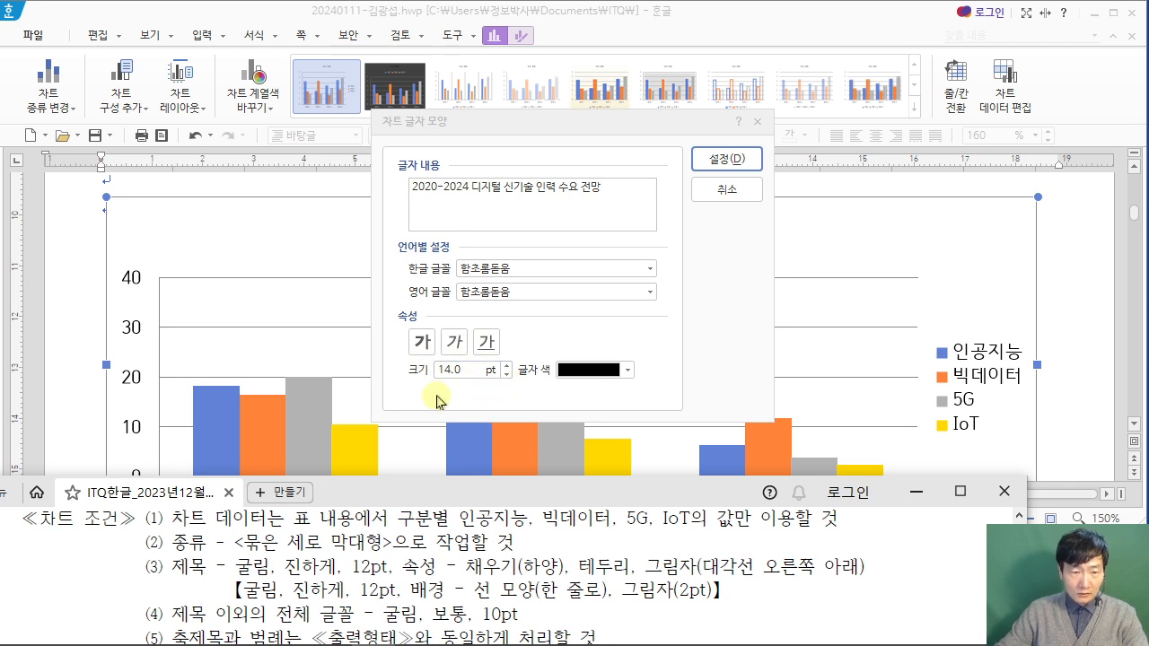
pyautogui.click(423, 342)
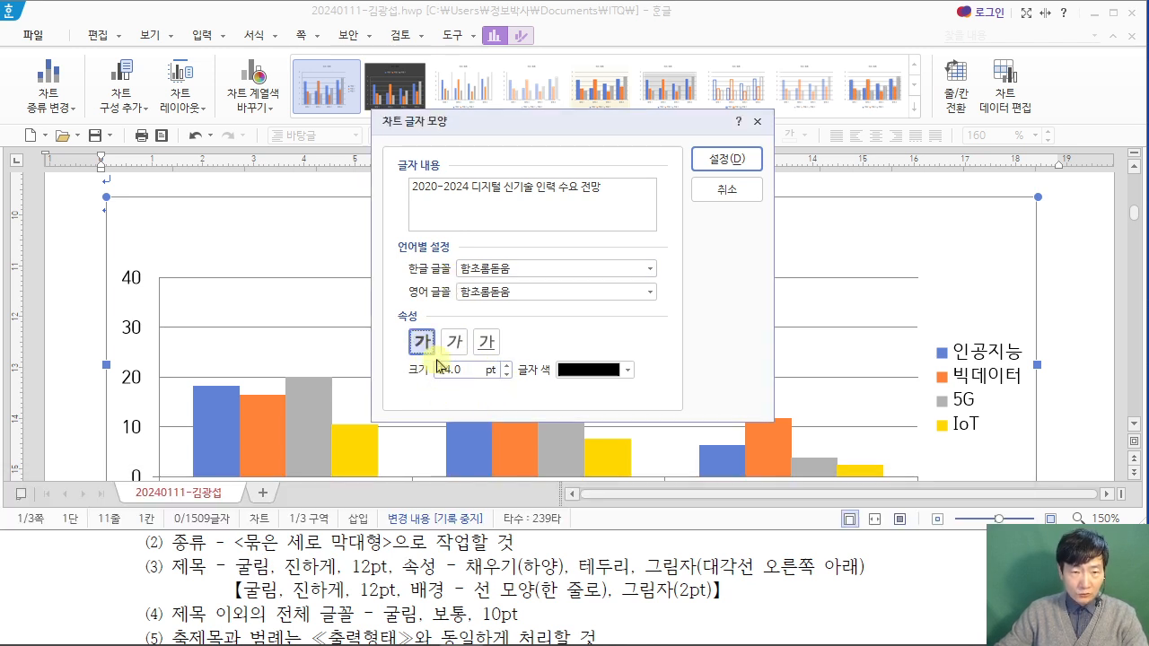
pyautogui.moveTo(440, 369); pyautogui.dragTo(473, 375)
pyautogui.write('12')
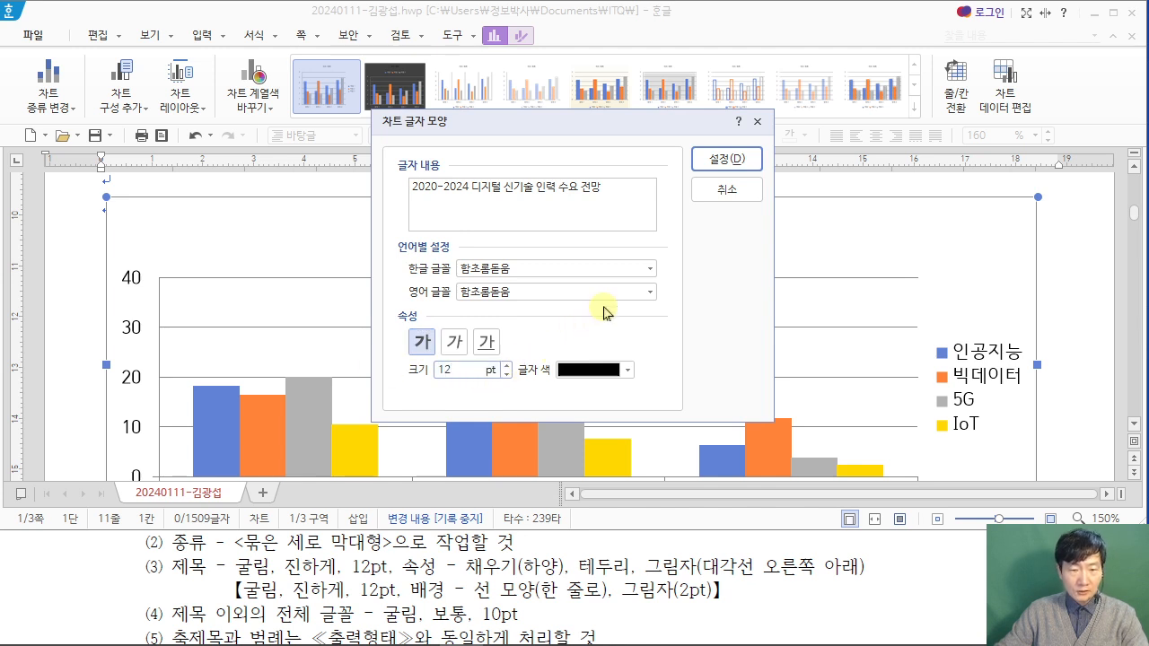
pyautogui.click(493, 268)
pyautogui.doubleClick(539, 267)
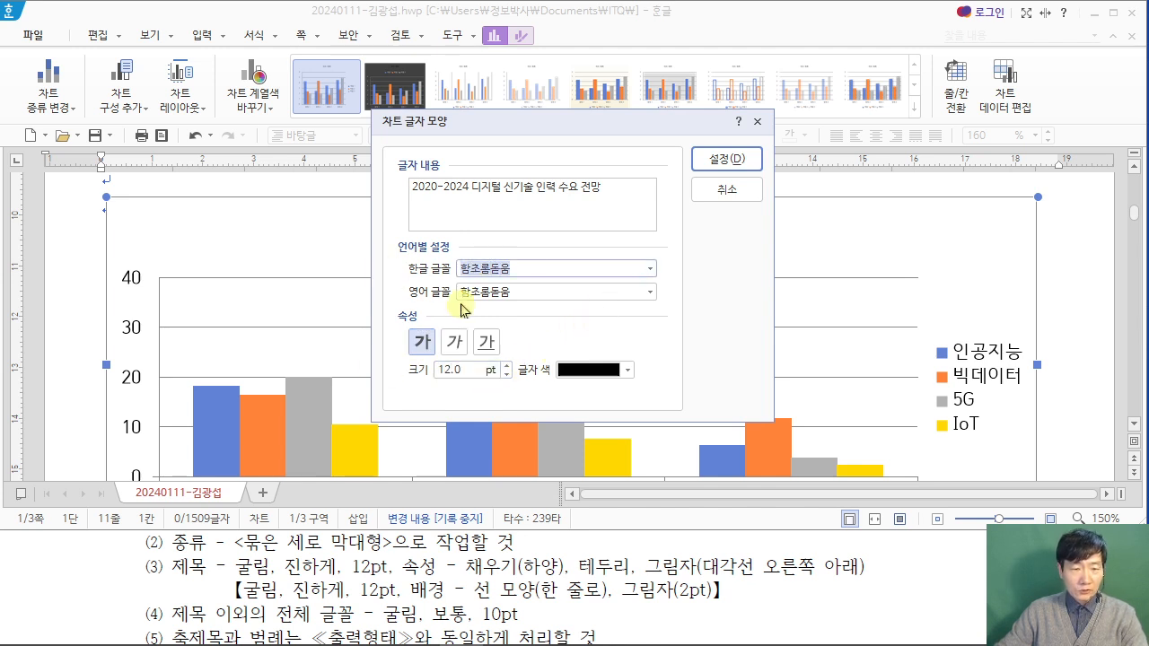
pyautogui.write('굴림')
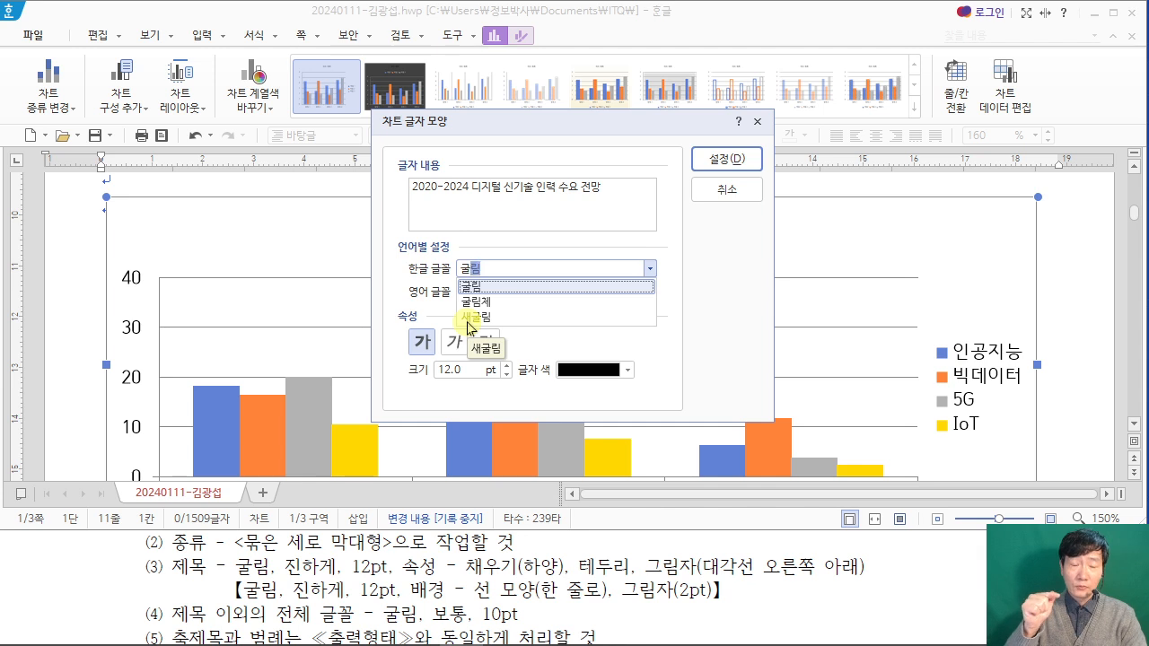
pyautogui.press('Return')
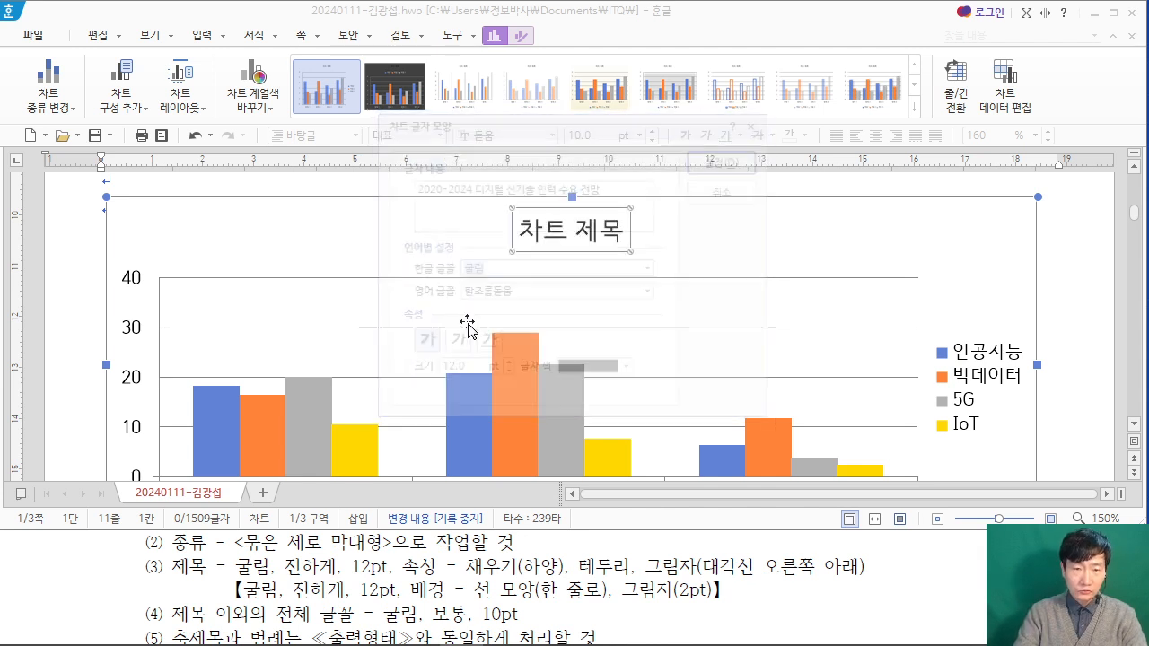
# Step: Set the chart title's English font to 굴림 as well
pyautogui.rightClick(532, 232)
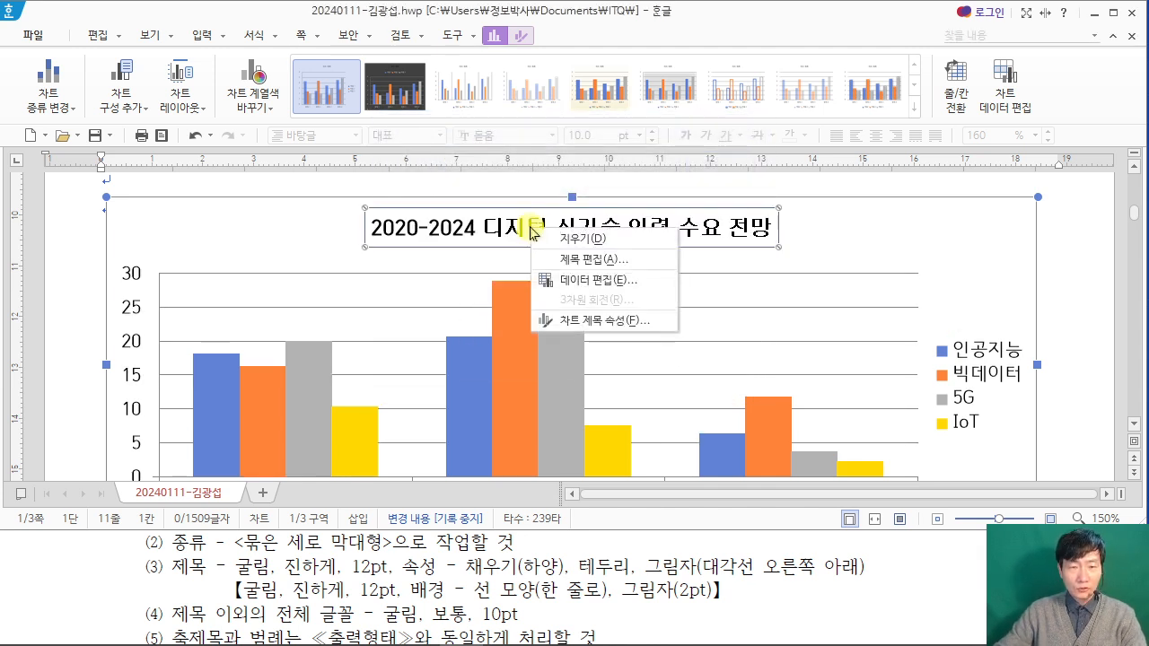
pyautogui.click(597, 260)
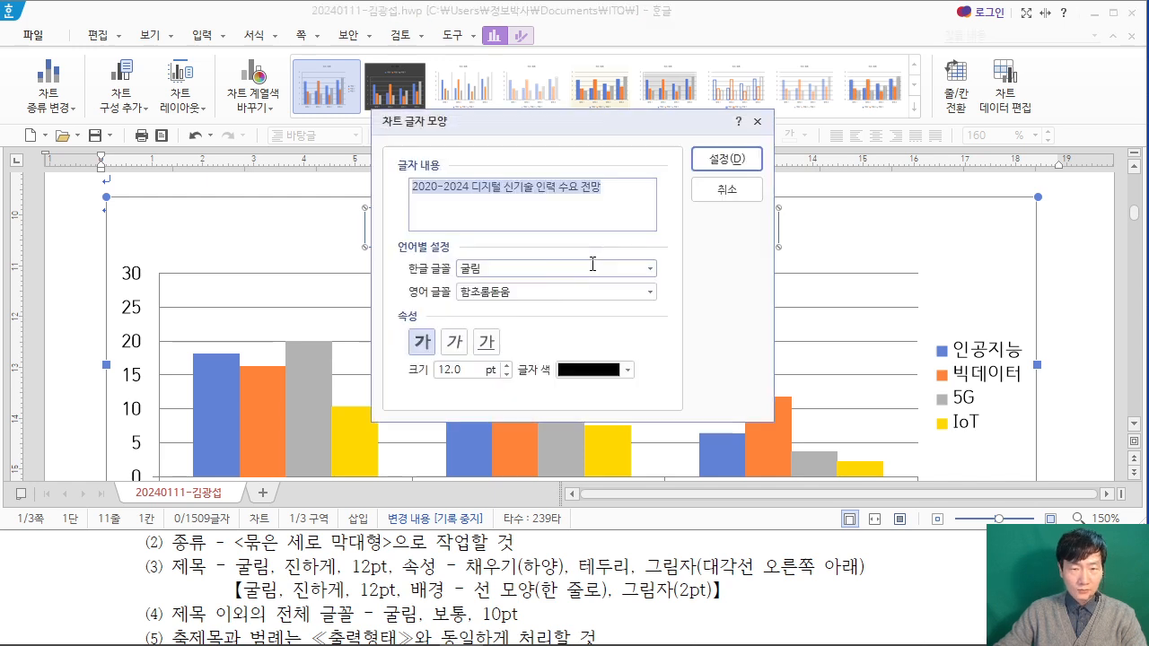
pyautogui.click(523, 293)
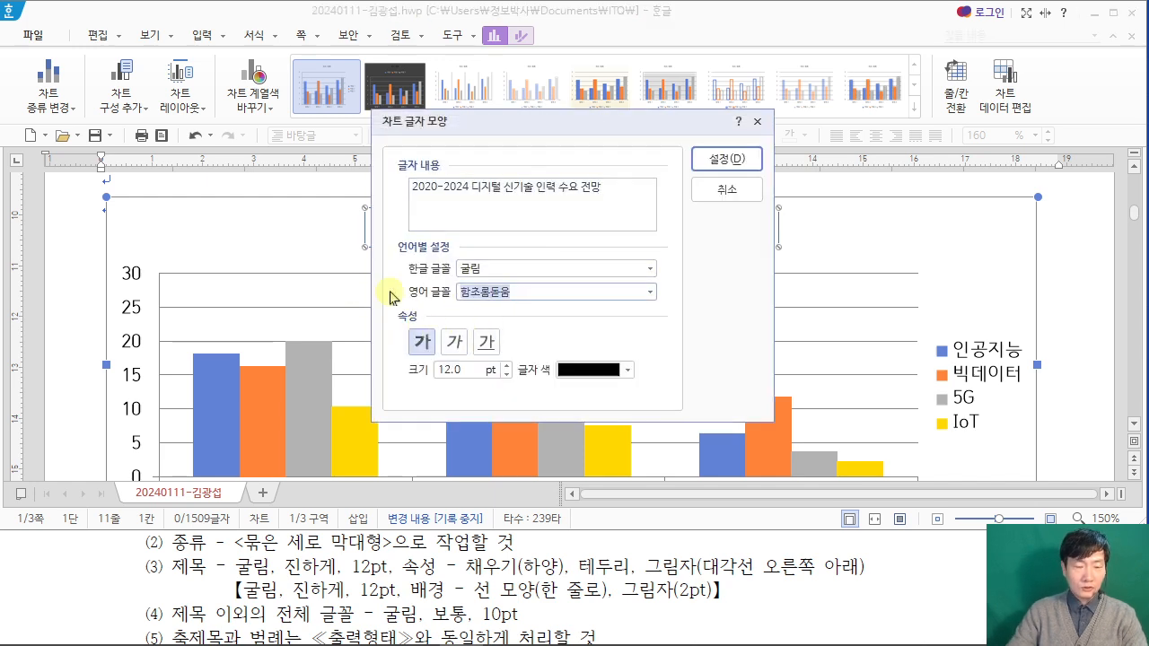
pyautogui.write('굴림')
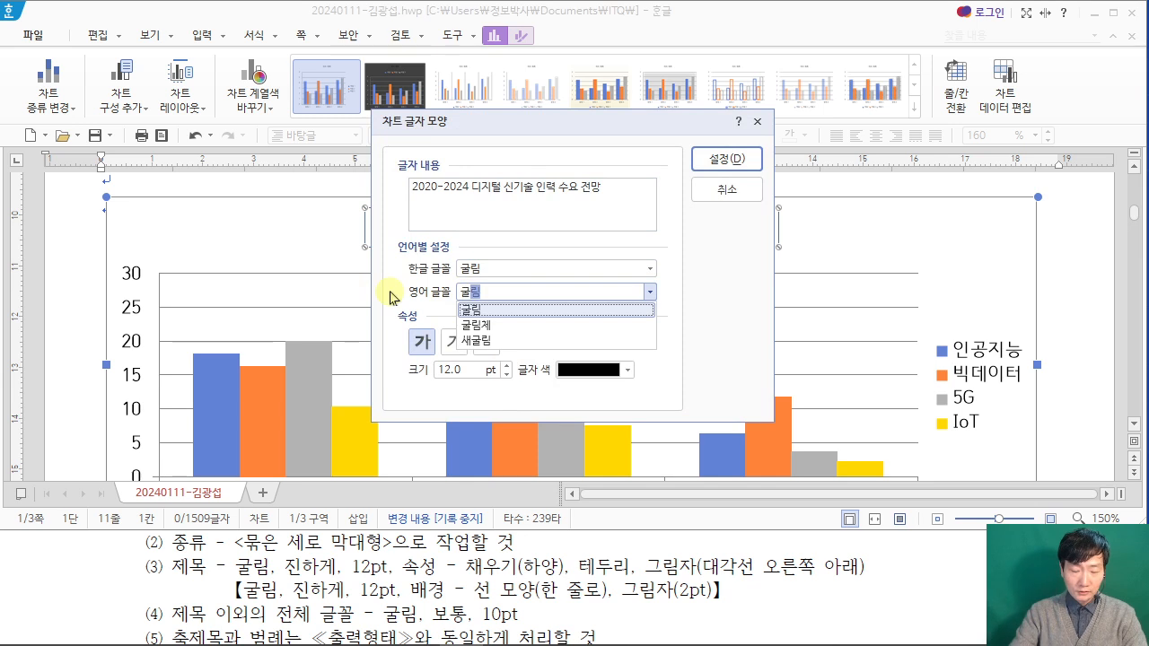
pyautogui.press('Return')
pyautogui.press('Return')
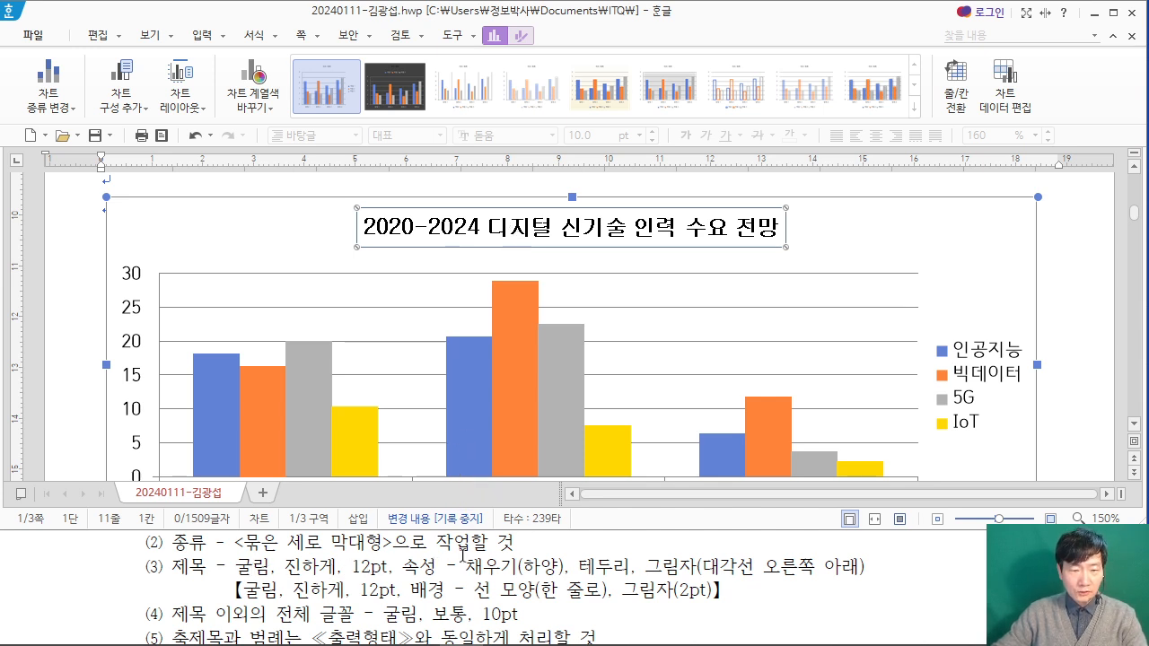
# Step: Give the chart title a white fill, a black outline and a 대각선 오른쪽 아래 shadow
pyautogui.doubleClick(605, 231)
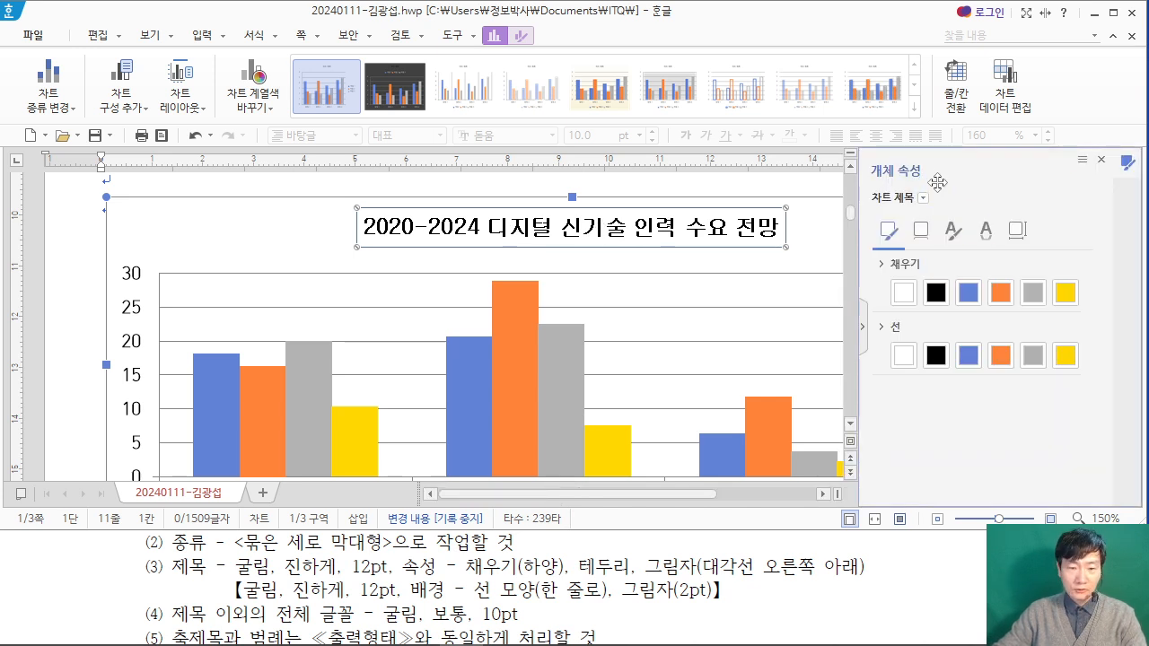
pyautogui.click(902, 293)
pyautogui.click(903, 293)
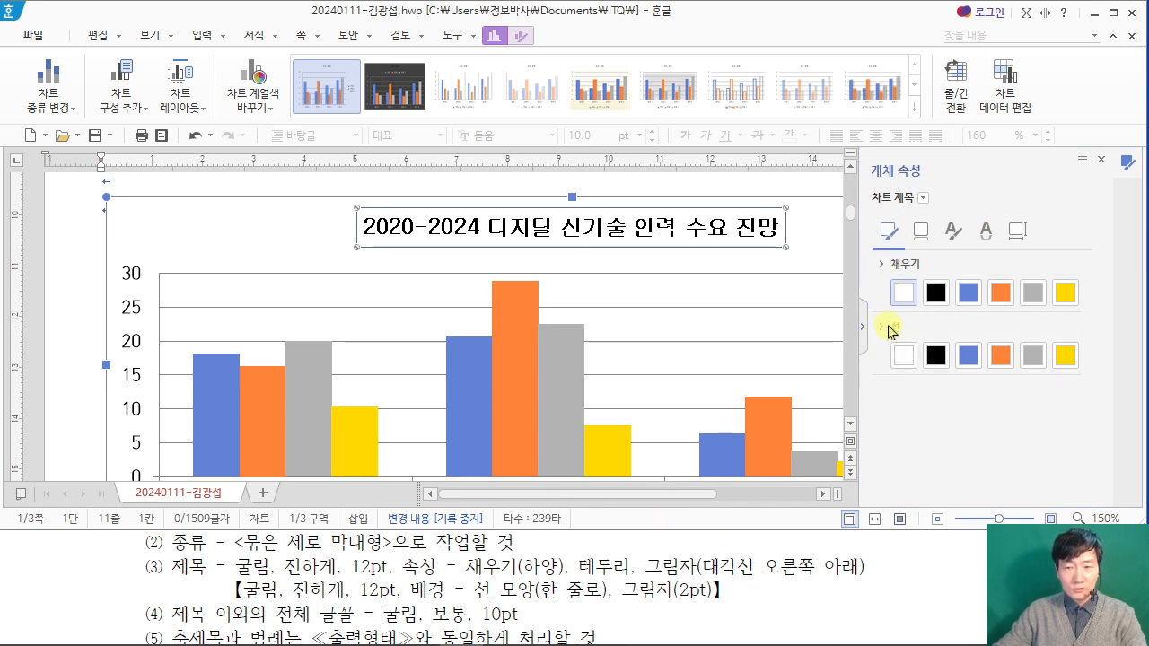
pyautogui.click(935, 355)
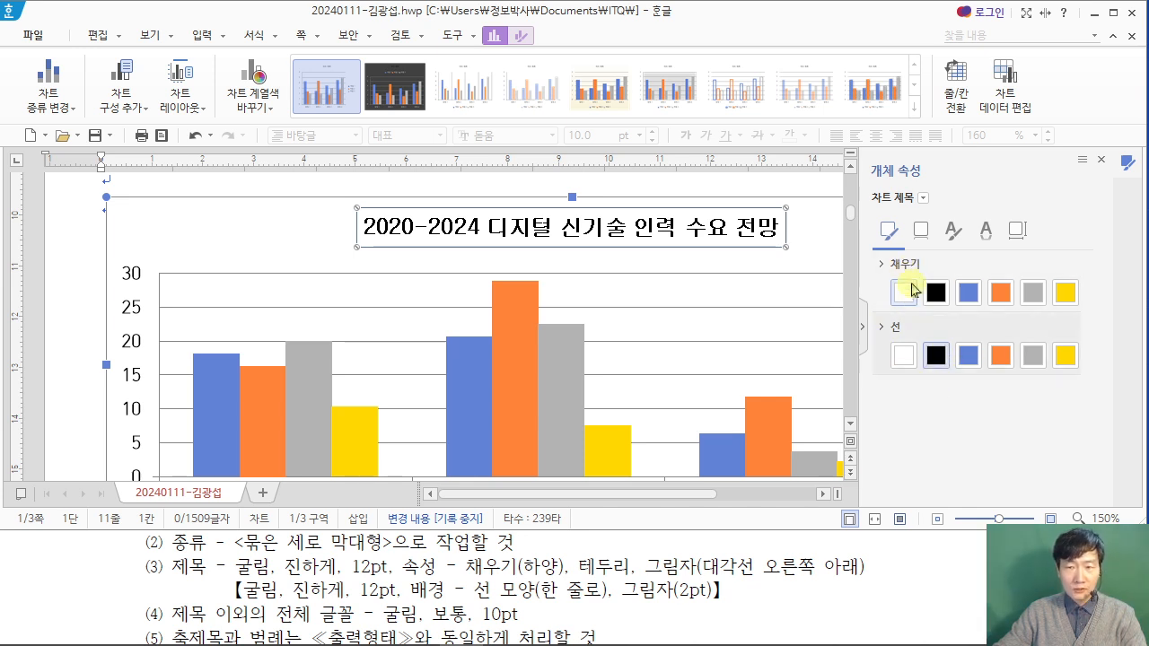
pyautogui.click(922, 231)
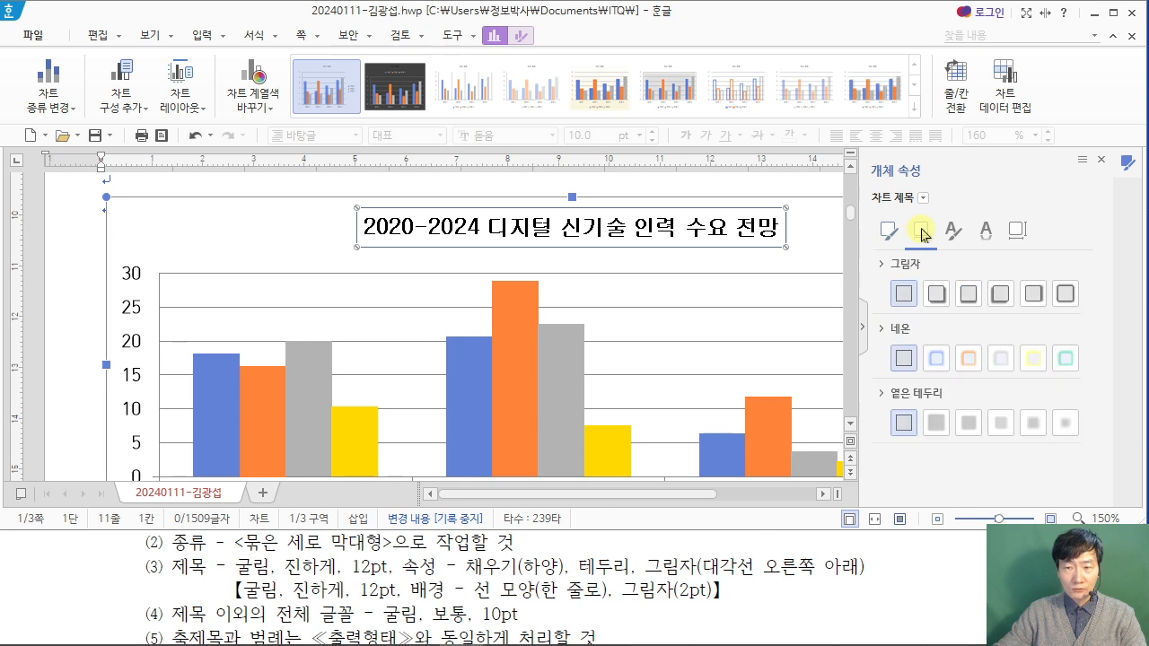
pyautogui.click(937, 294)
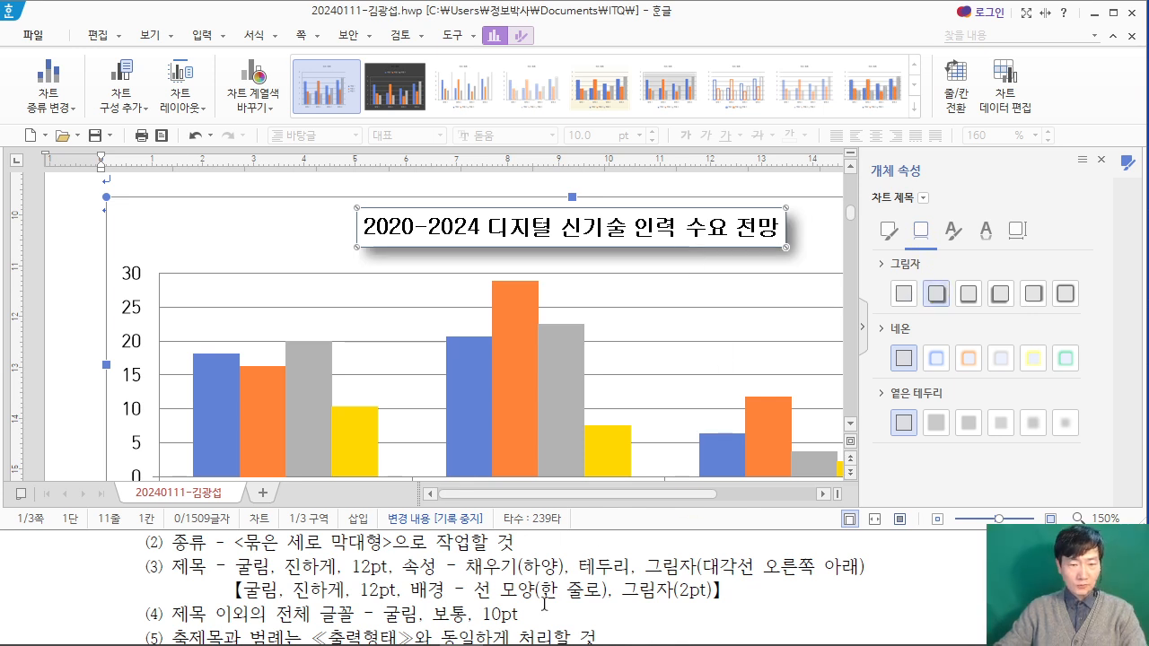
# Step: Add a vertical axis title (기본 세로) to the chart, following the PDF's sample output
pyautogui.click(749, 577)
pyautogui.scroll(-1, 752, 577)
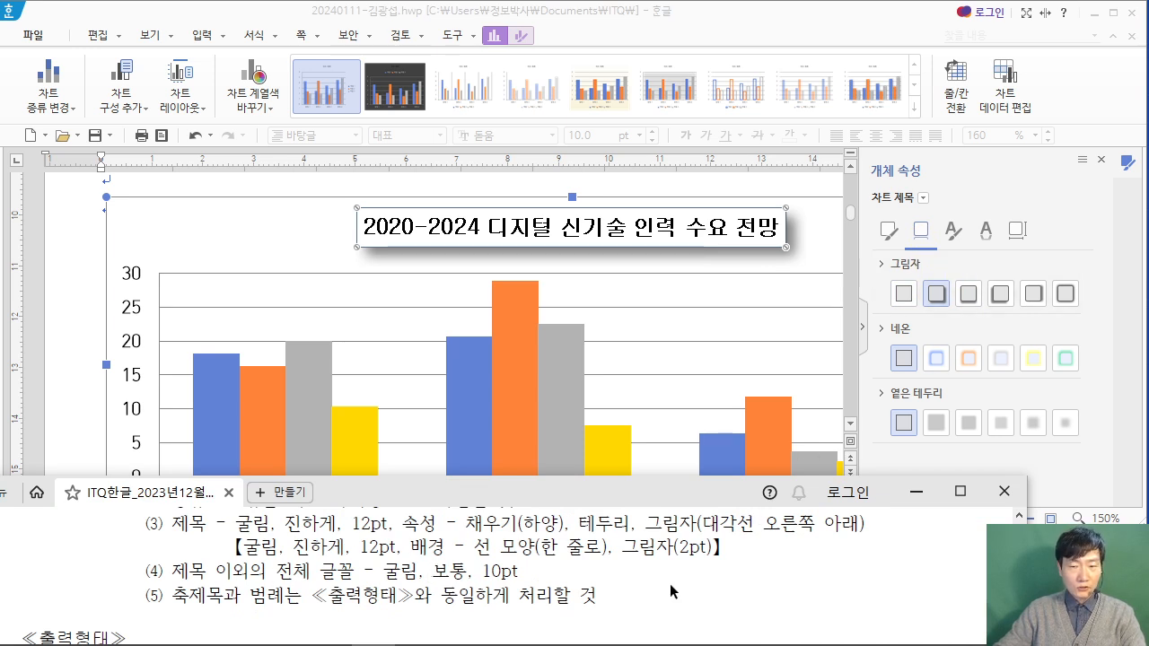
pyautogui.scroll(-10, 669, 560)
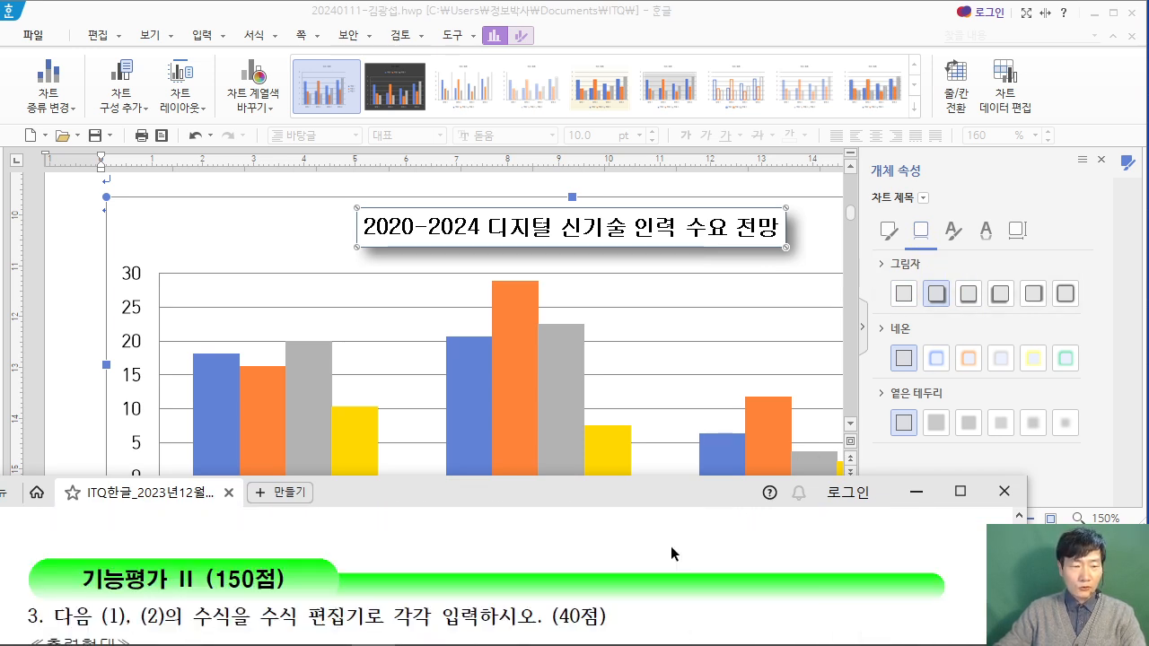
pyautogui.scroll(5, 635, 559)
pyautogui.moveTo(375, 508); pyautogui.dragTo(383, 371)
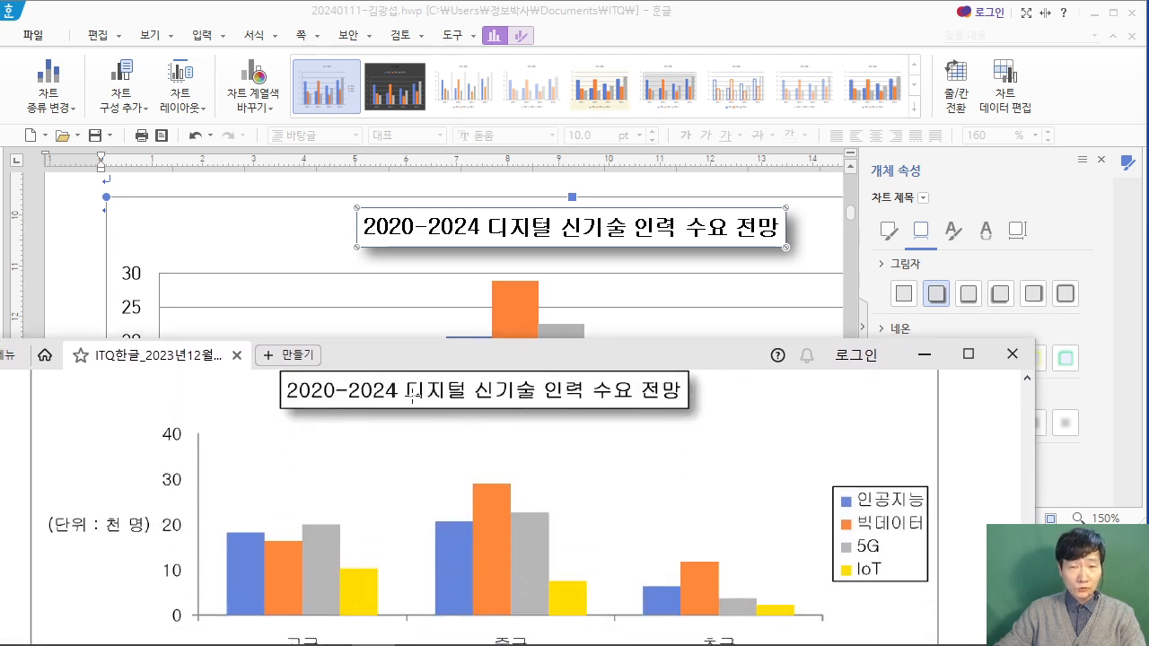
pyautogui.click(770, 17)
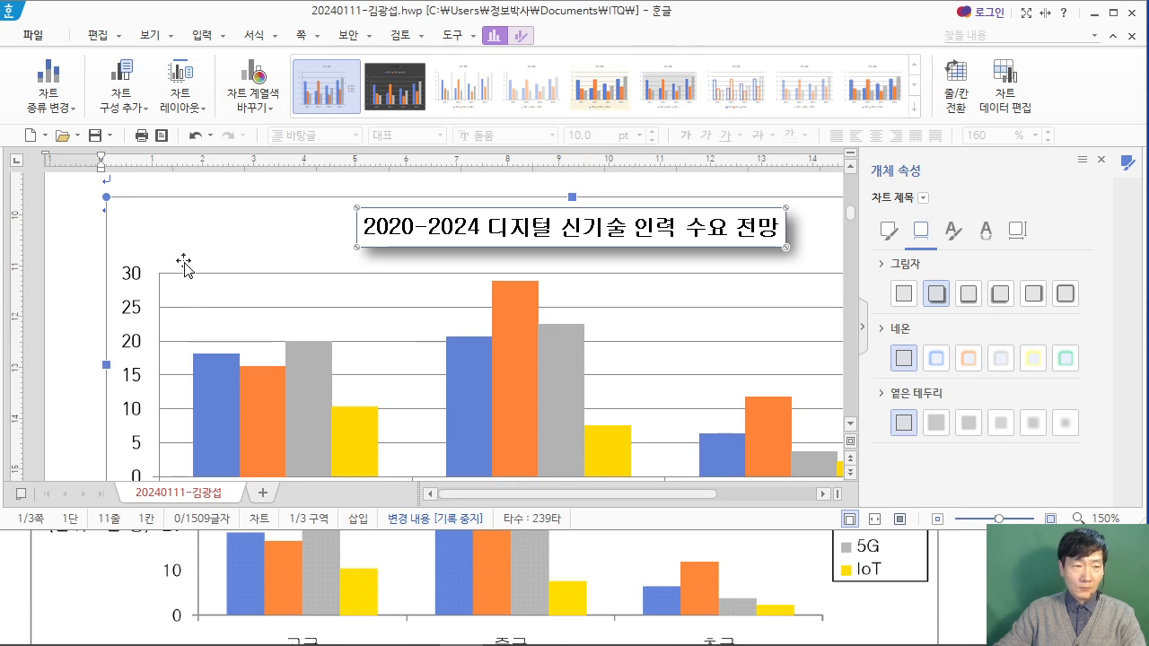
pyautogui.click(105, 94)
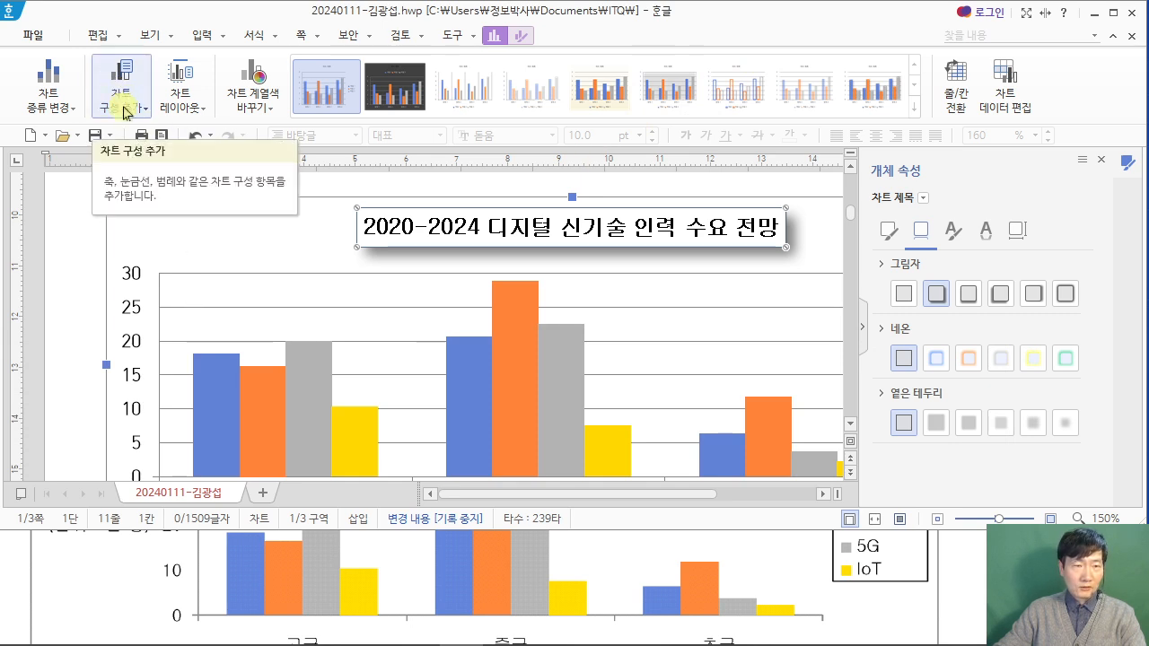
pyautogui.click(114, 100)
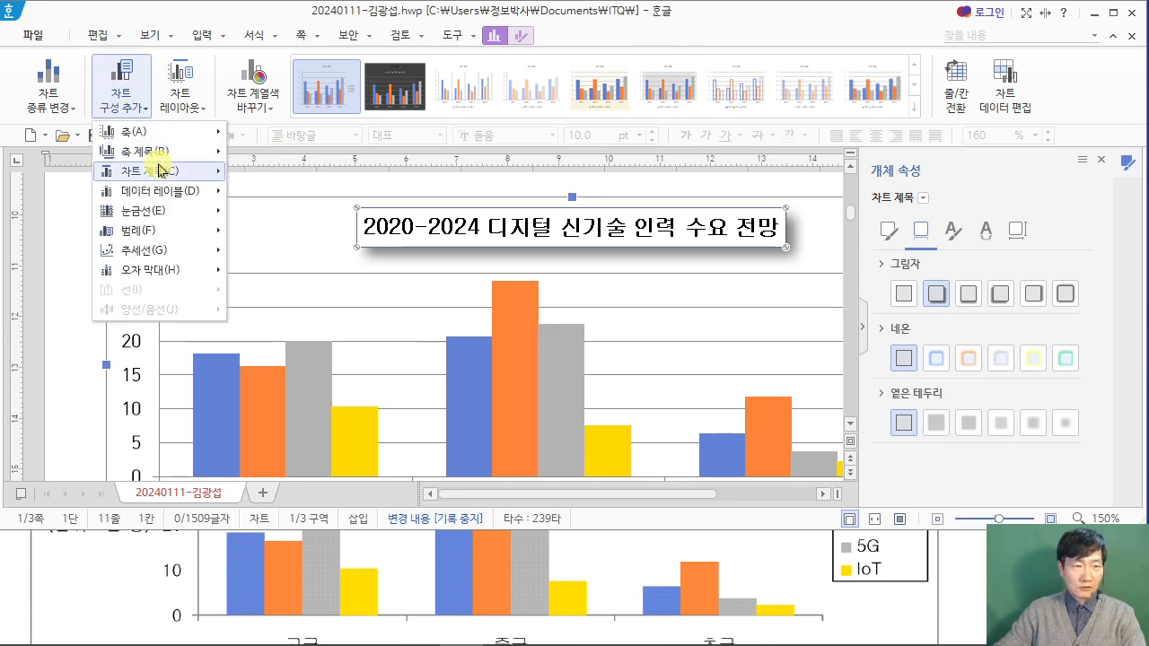
pyautogui.moveTo(158, 154)
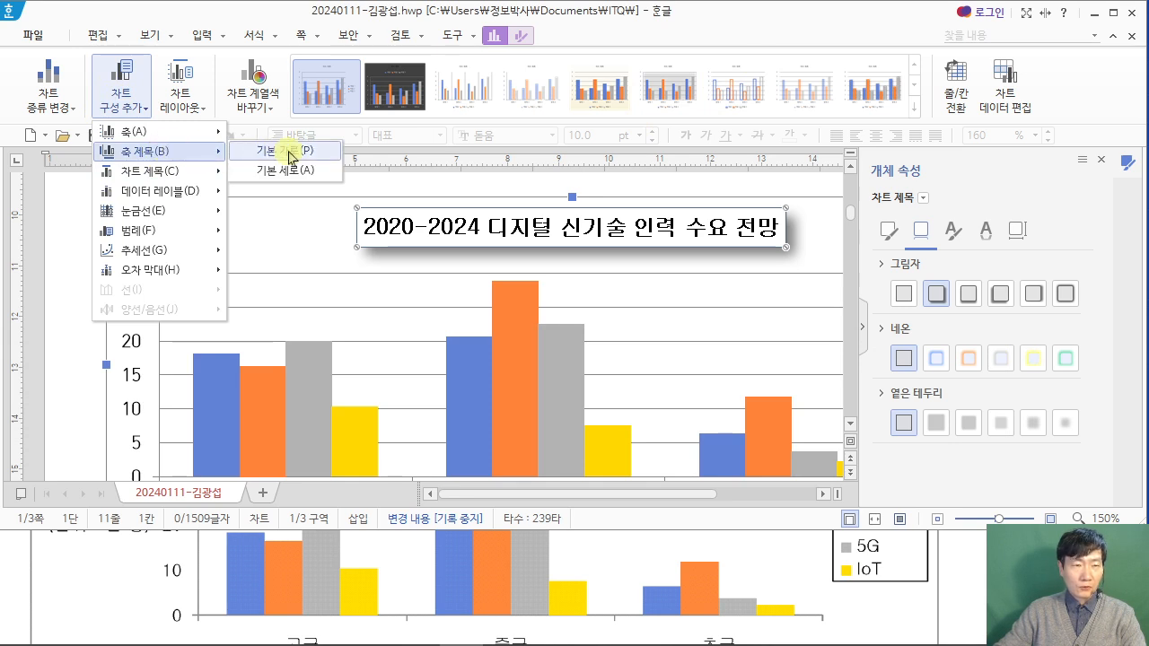
pyautogui.click(299, 178)
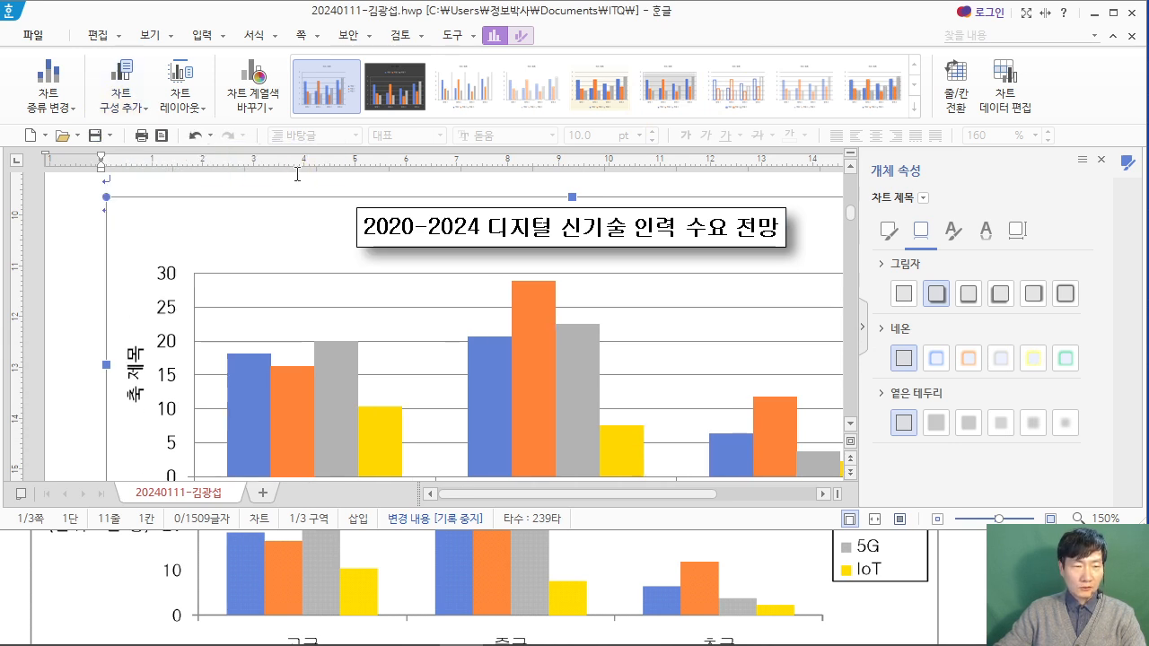
# Step: Change the vertical axis title's text direction to horizontal (가로)
pyautogui.click(136, 388)
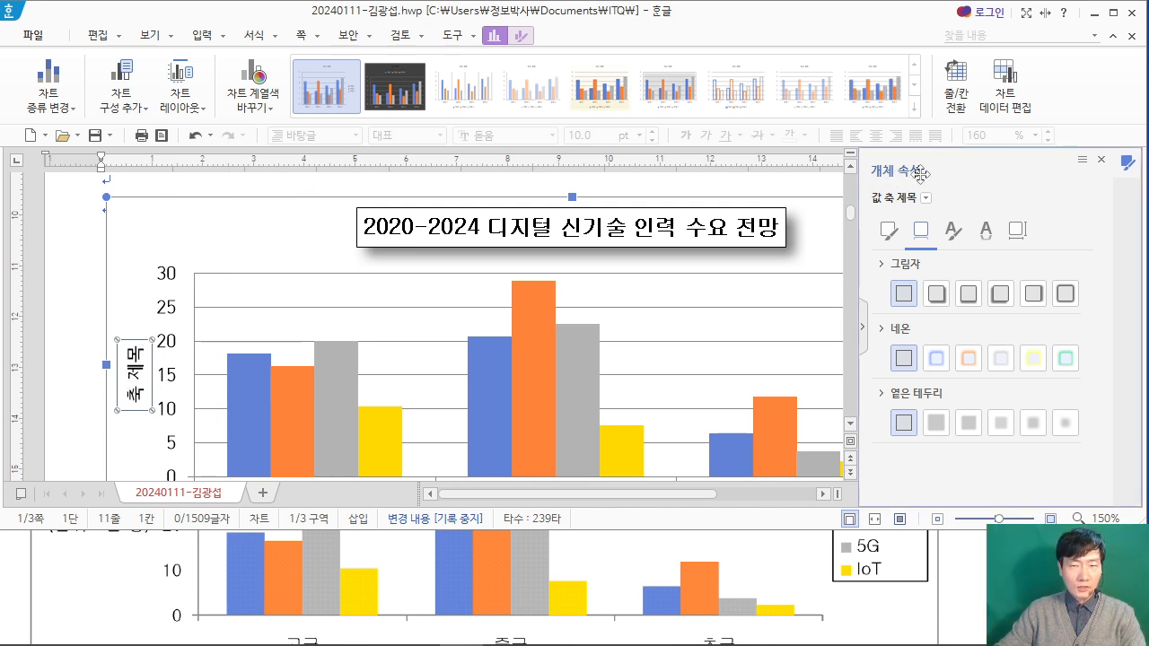
pyautogui.click(1018, 232)
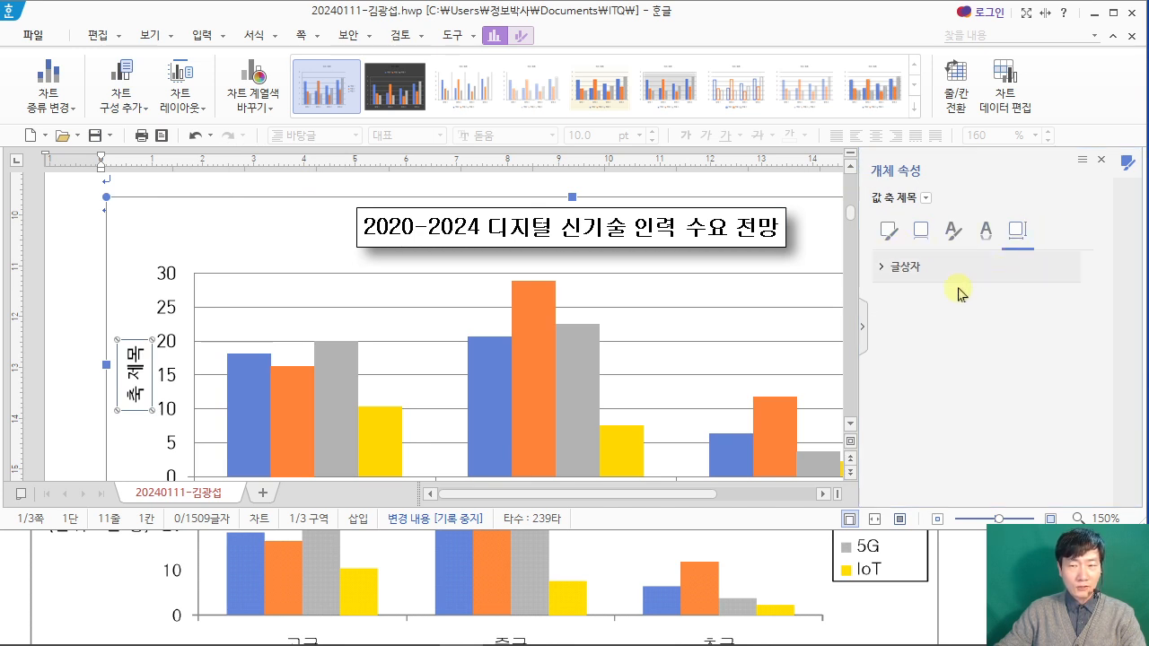
pyautogui.click(889, 271)
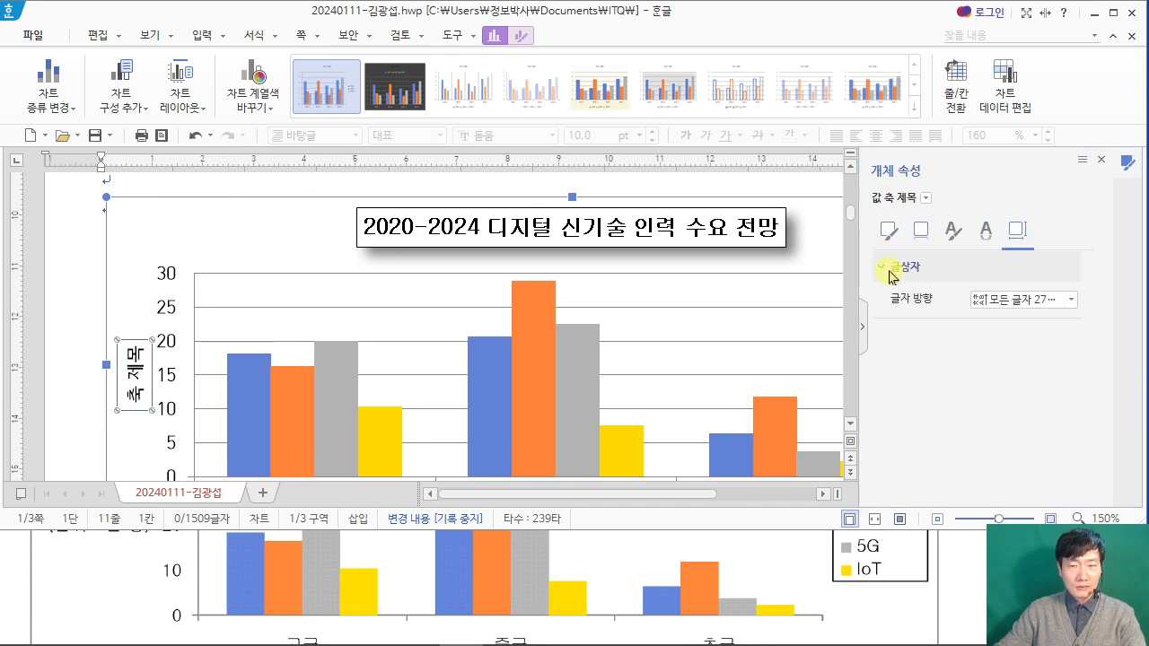
pyautogui.click(1071, 300)
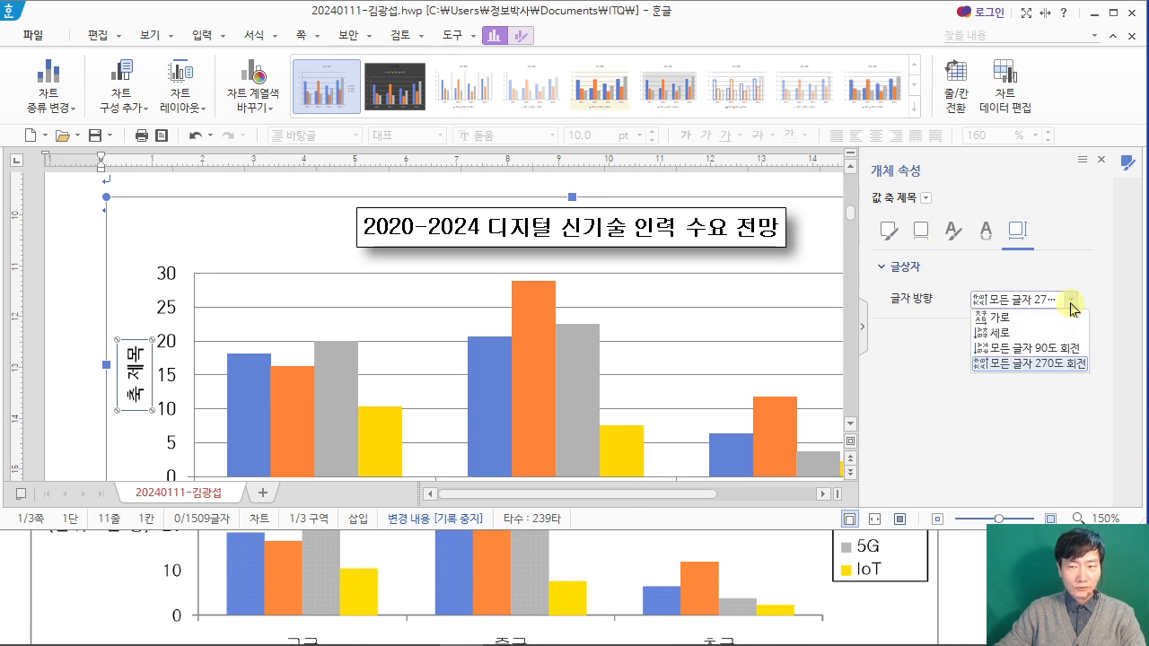
pyautogui.click(1029, 324)
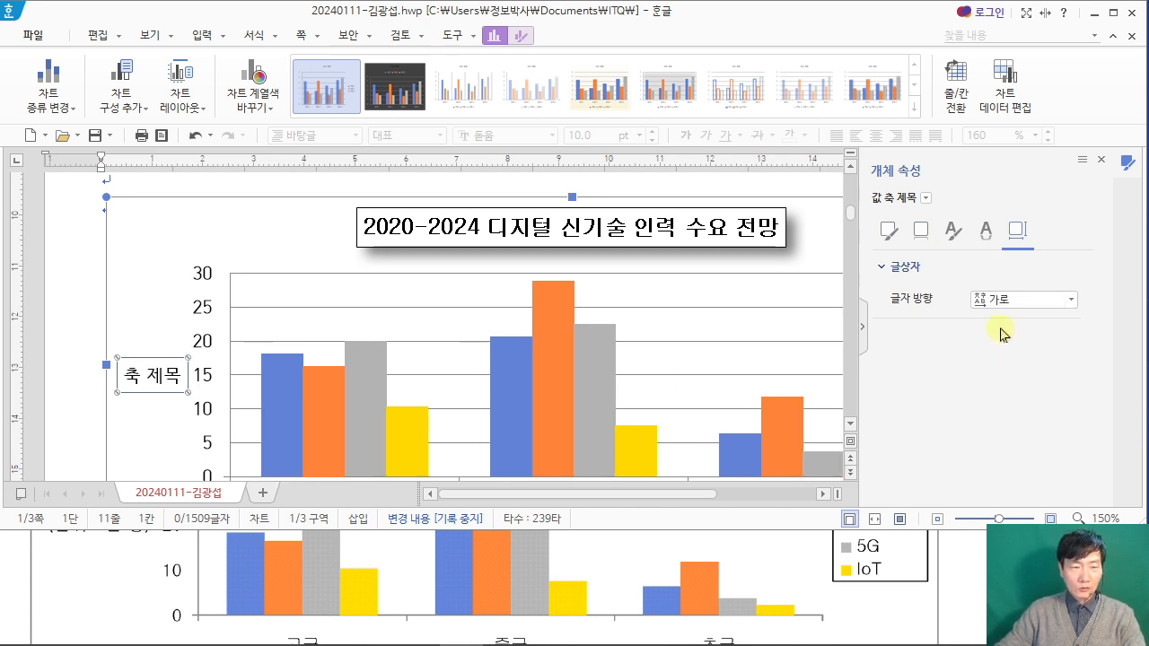
# Step: Replace the vertical axis title's text with "(단위 : 천 명)", as in the PDF's sample output
pyautogui.rightClick(159, 376)
pyautogui.click(232, 406)
pyautogui.click(103, 552)
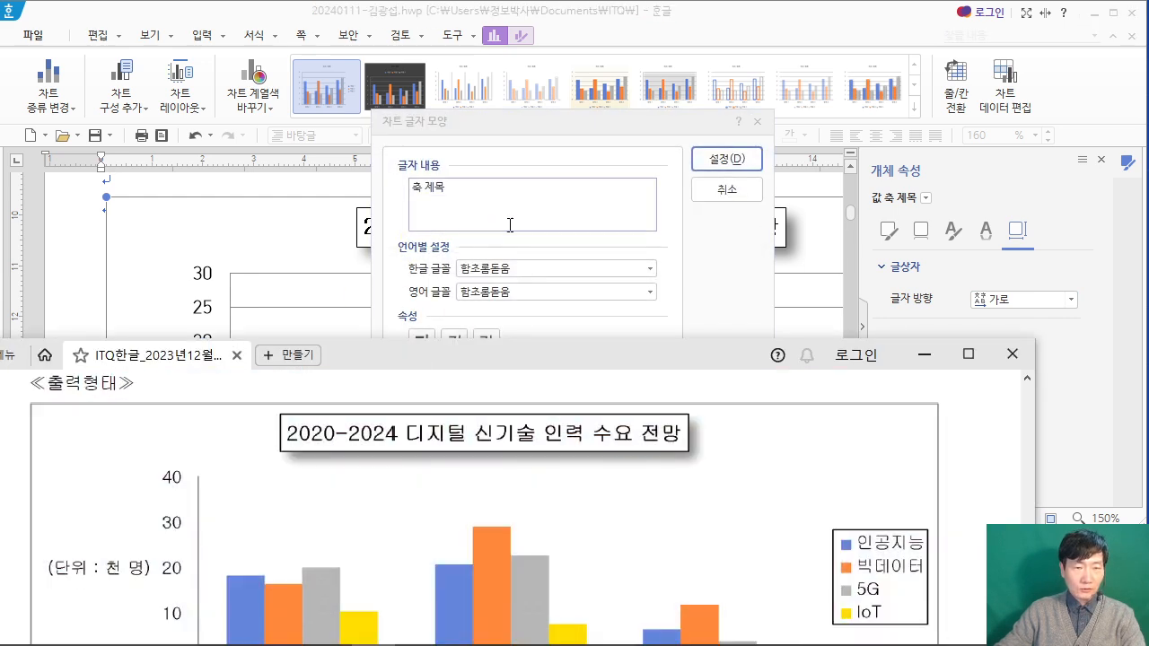
pyautogui.click(505, 195)
pyautogui.moveTo(505, 194); pyautogui.dragTo(363, 196)
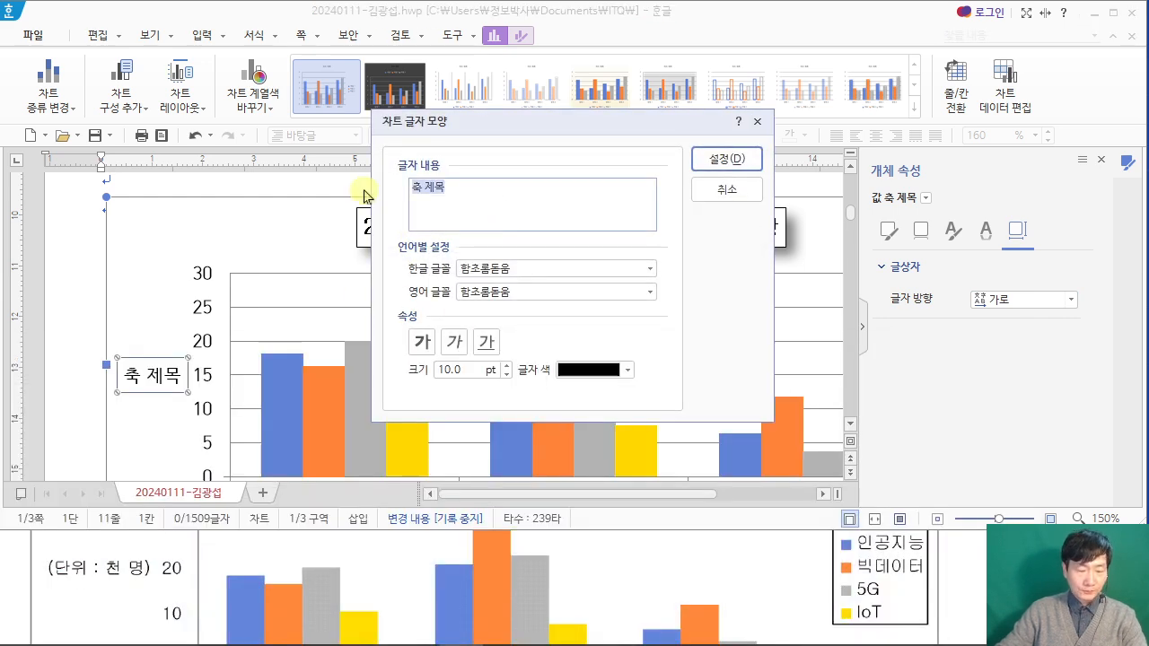
pyautogui.write('(ㄷ')
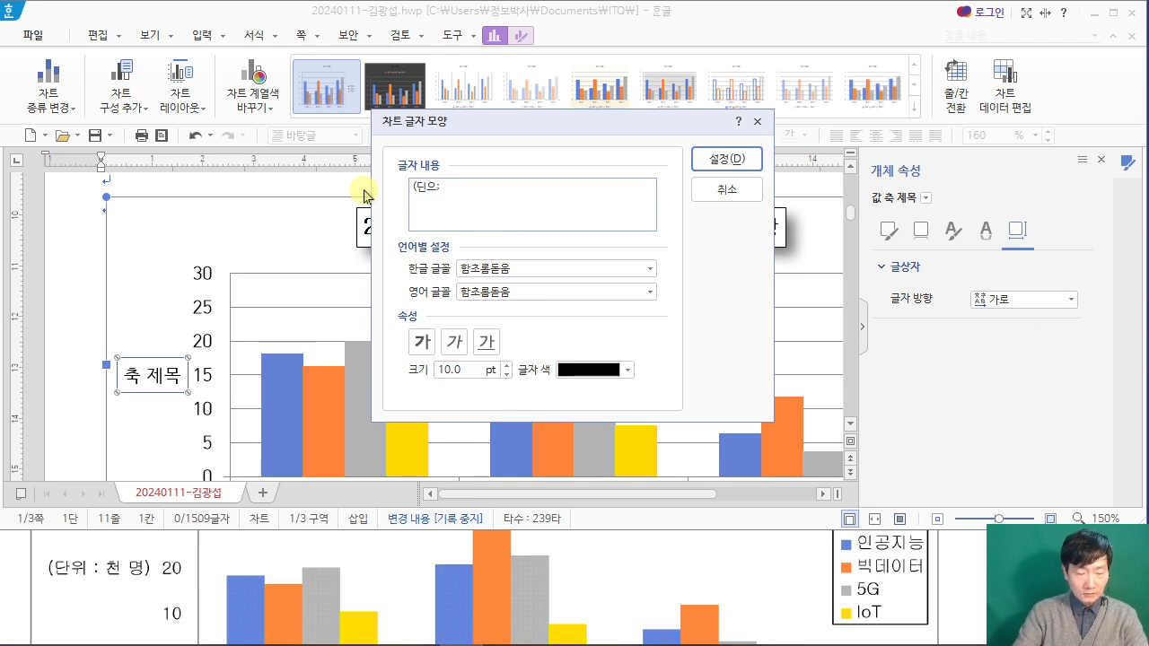
pyautogui.write('ㅏㄴㅇ')
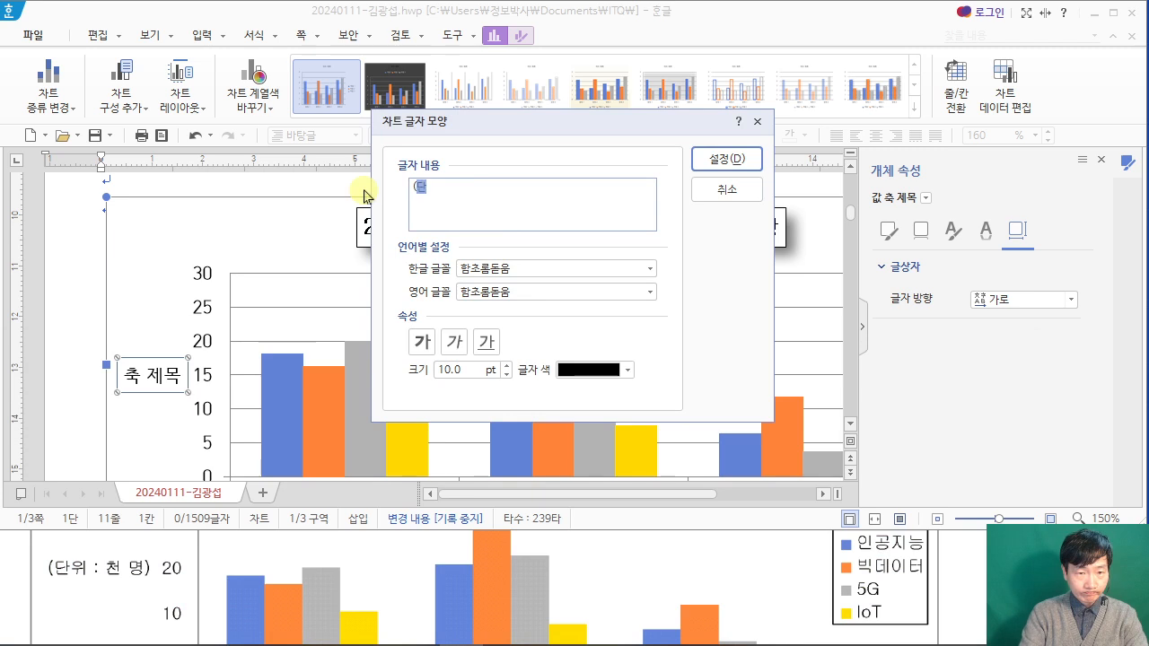
pyautogui.write('ㅟ : ㅊㅓㄴ ㅁㅕㅇ)')
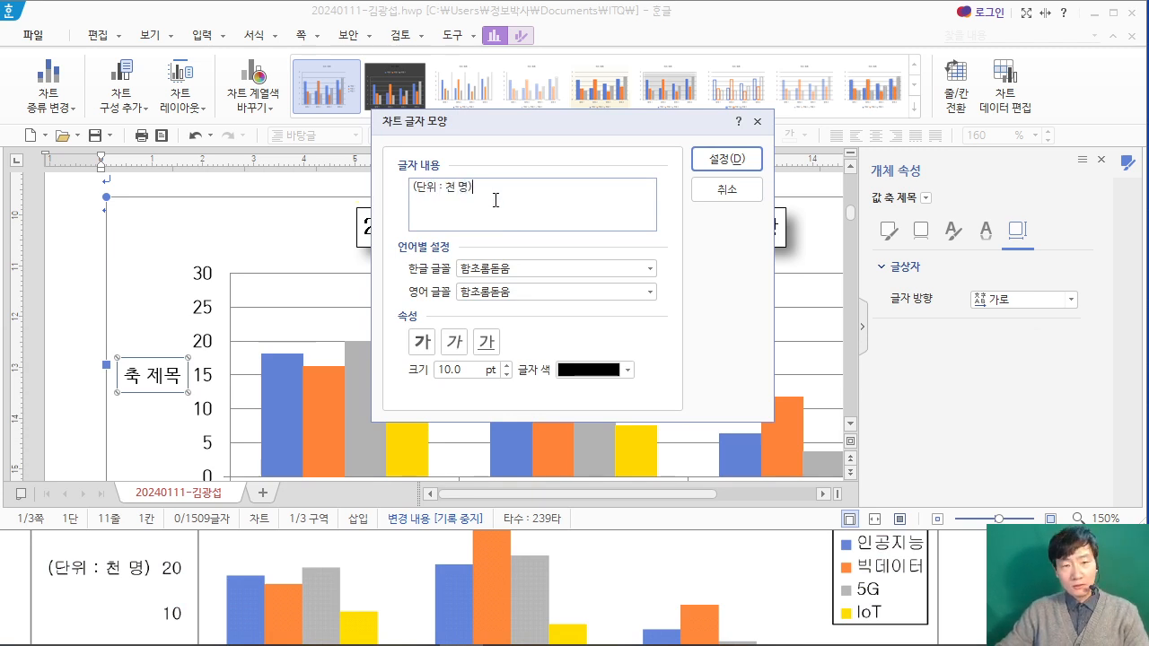
# Step: Check the PDF's chart conditions for text outside the title and set the axis title's Korean font to 굴림
pyautogui.moveTo(476, 190); pyautogui.dragTo(379, 184)
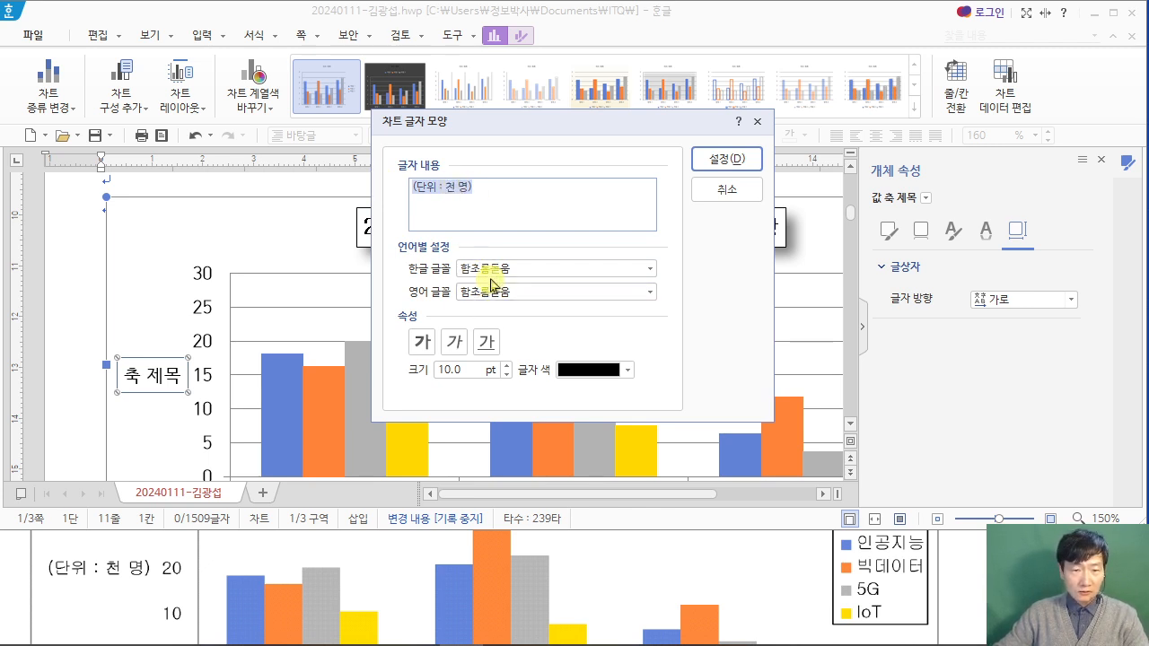
pyautogui.click(120, 543)
pyautogui.scroll(3, 124, 539)
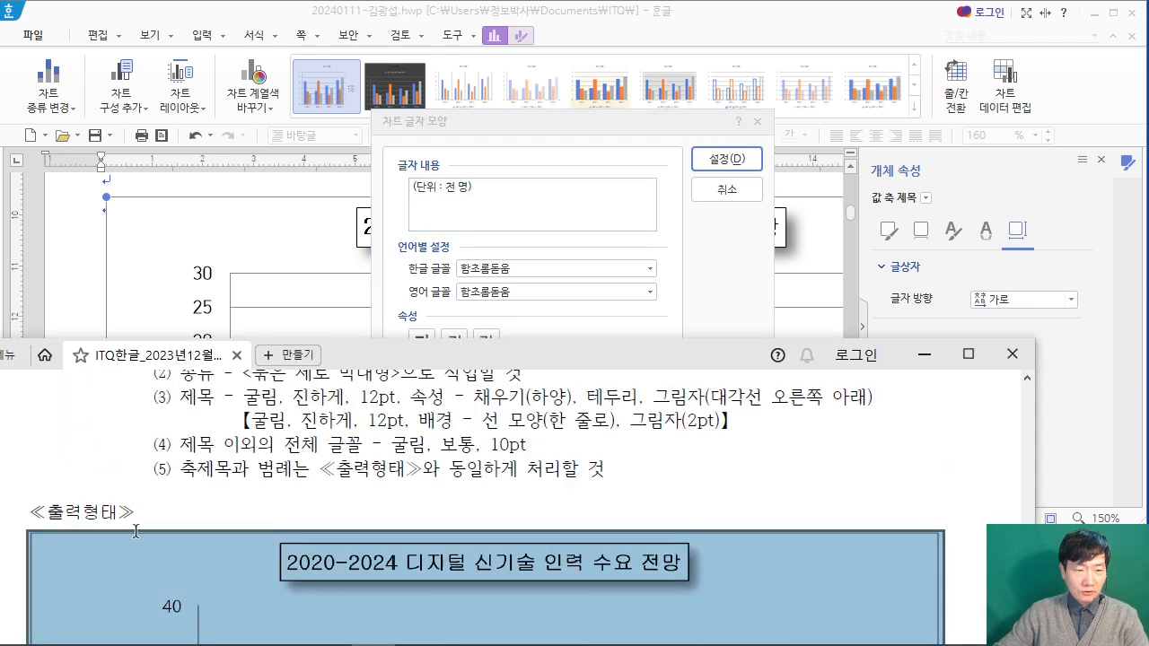
pyautogui.click(290, 461)
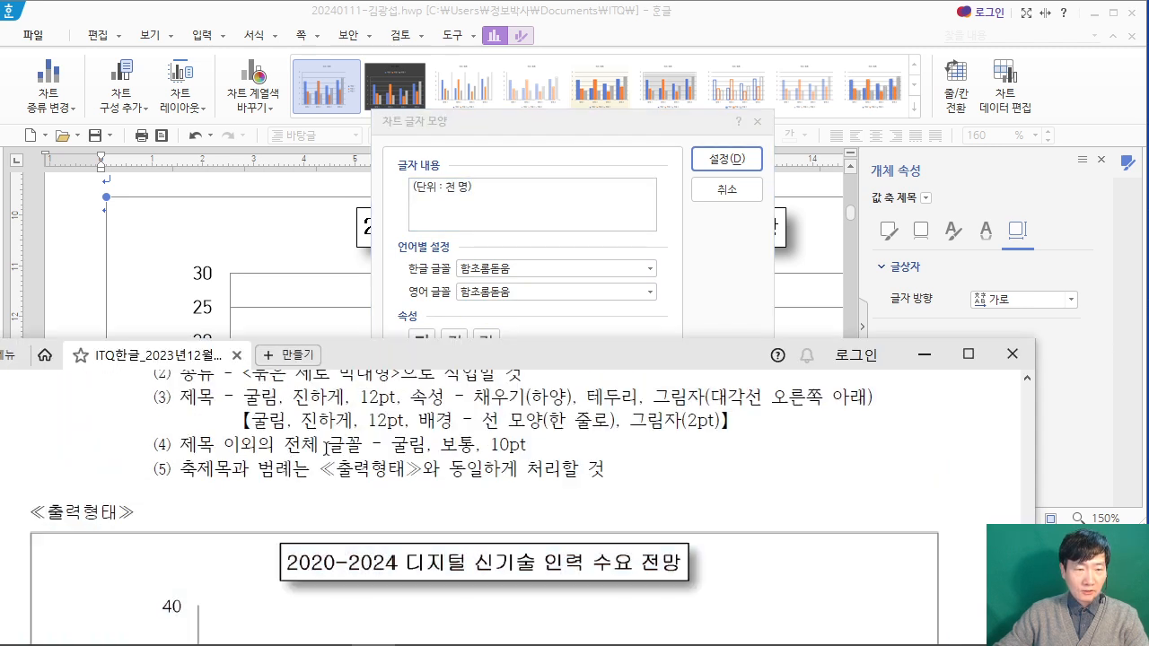
pyautogui.click(708, 313)
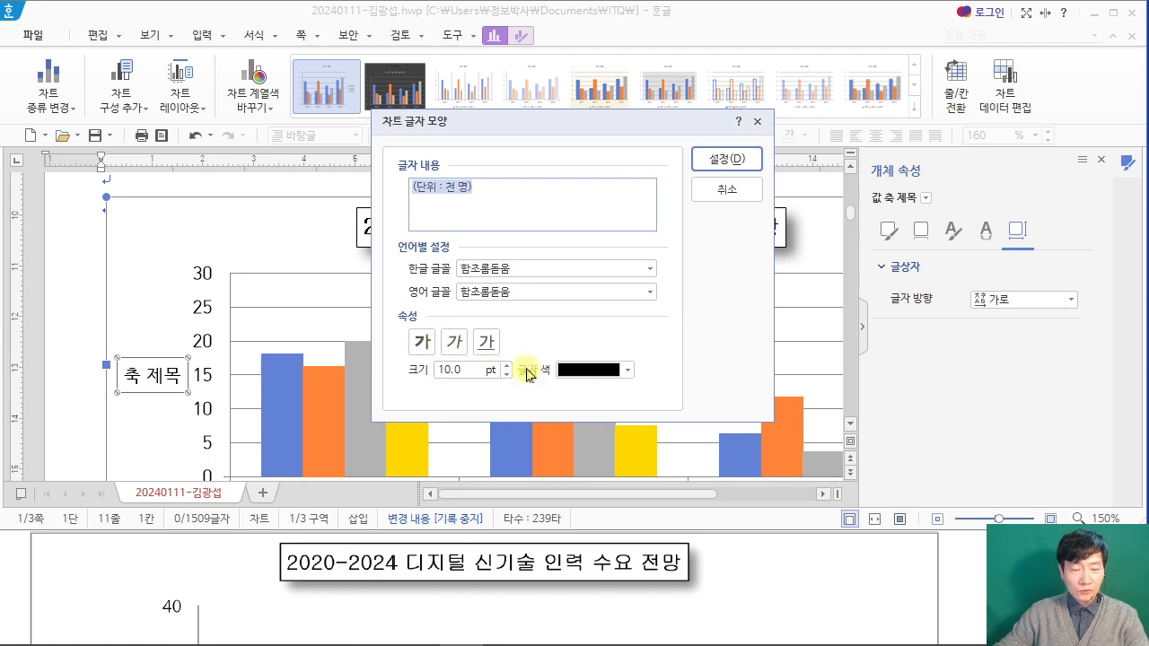
pyautogui.click(503, 268)
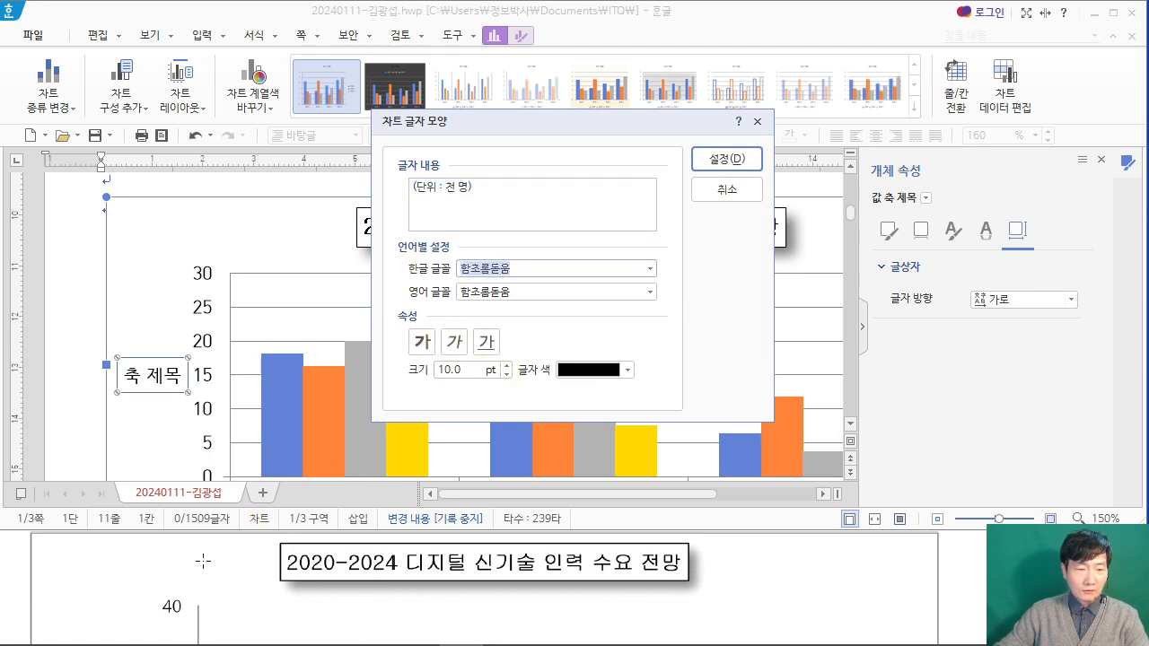
pyautogui.click(6, 558)
pyautogui.scroll(2, 6, 558)
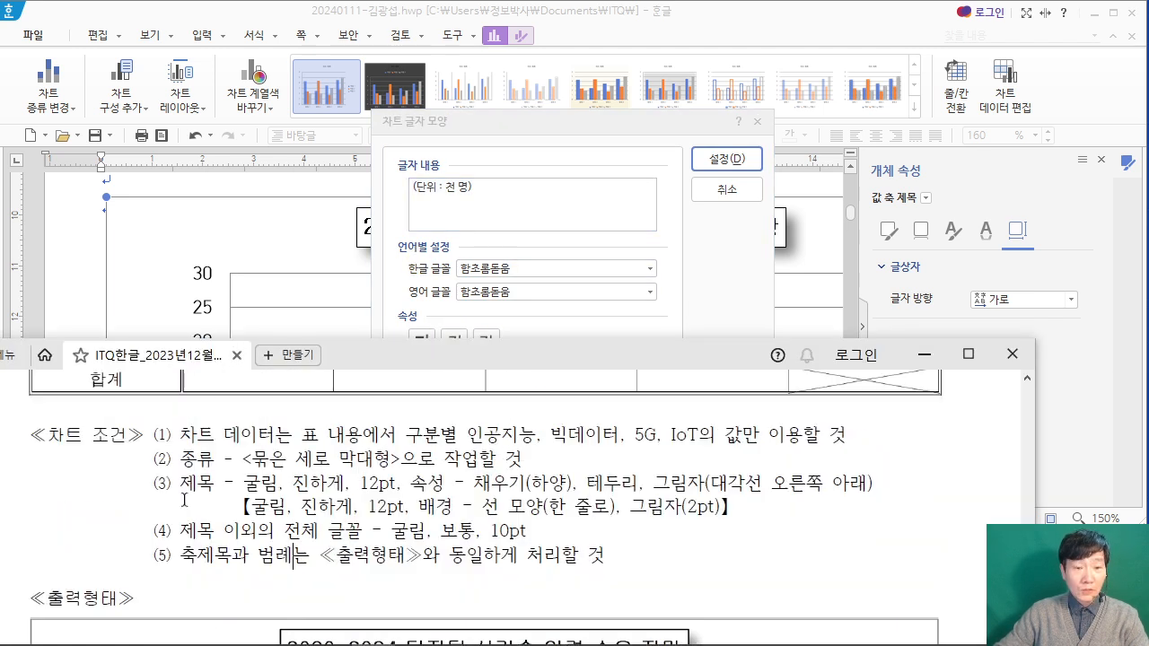
pyautogui.click(529, 269)
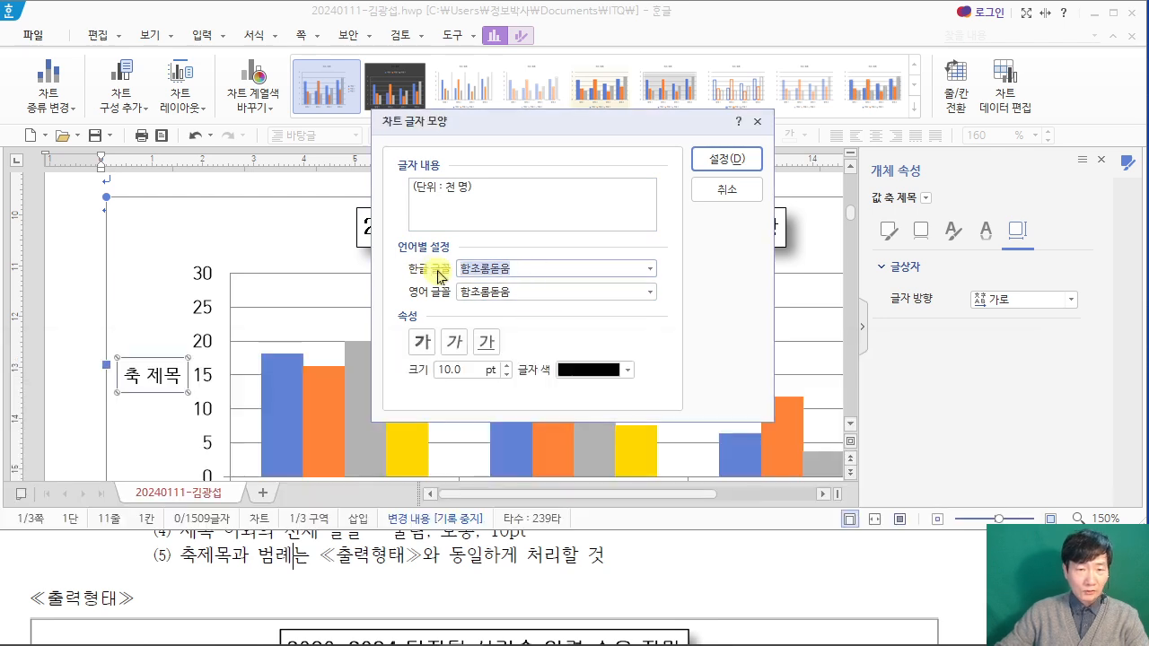
pyautogui.write('굴')
pyautogui.press('Return')
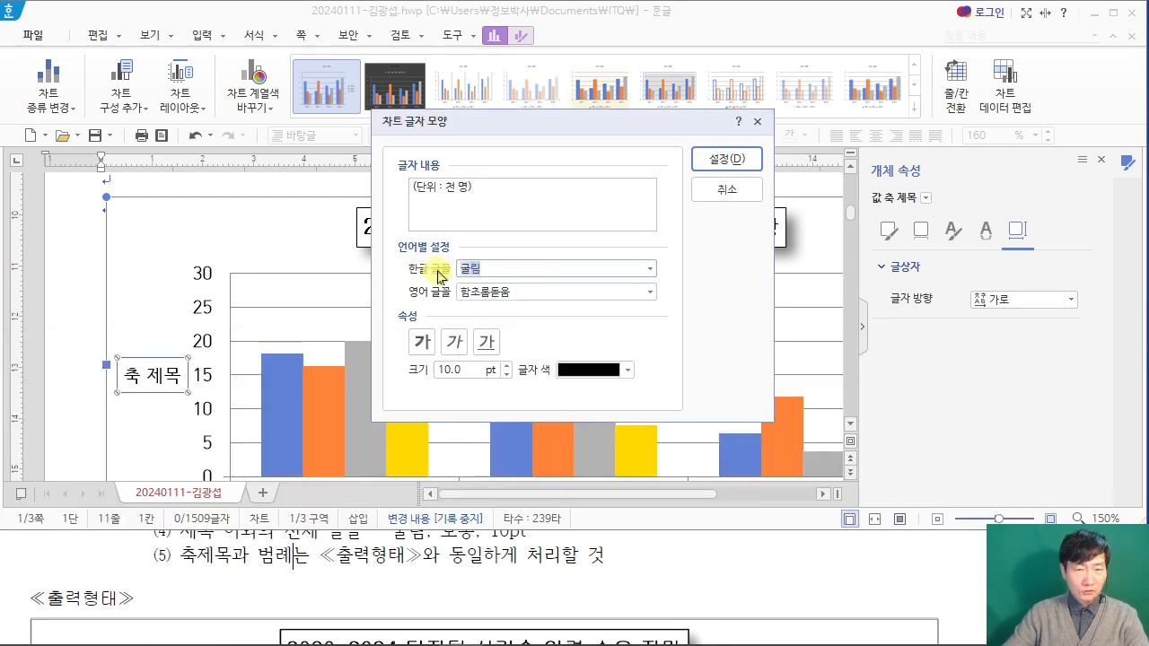
pyautogui.press('Return')
# Step: Set the vertical axis title's English font to 굴림 too
pyautogui.rightClick(161, 377)
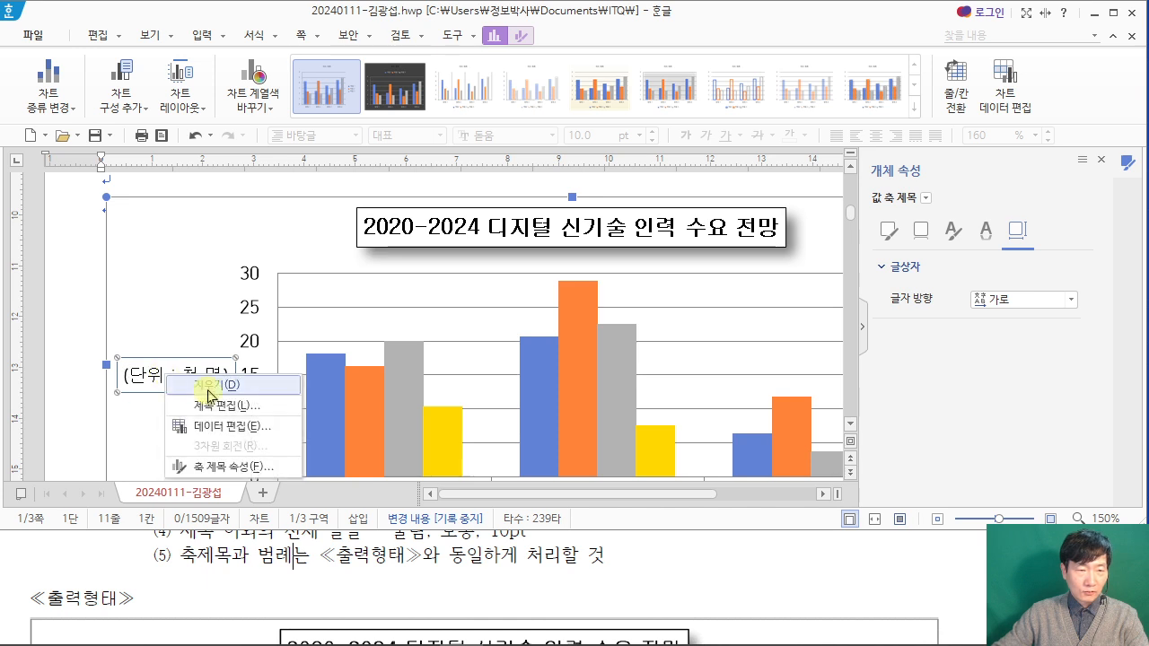
pyautogui.click(197, 387)
pyautogui.click(502, 292)
pyautogui.write('굴림')
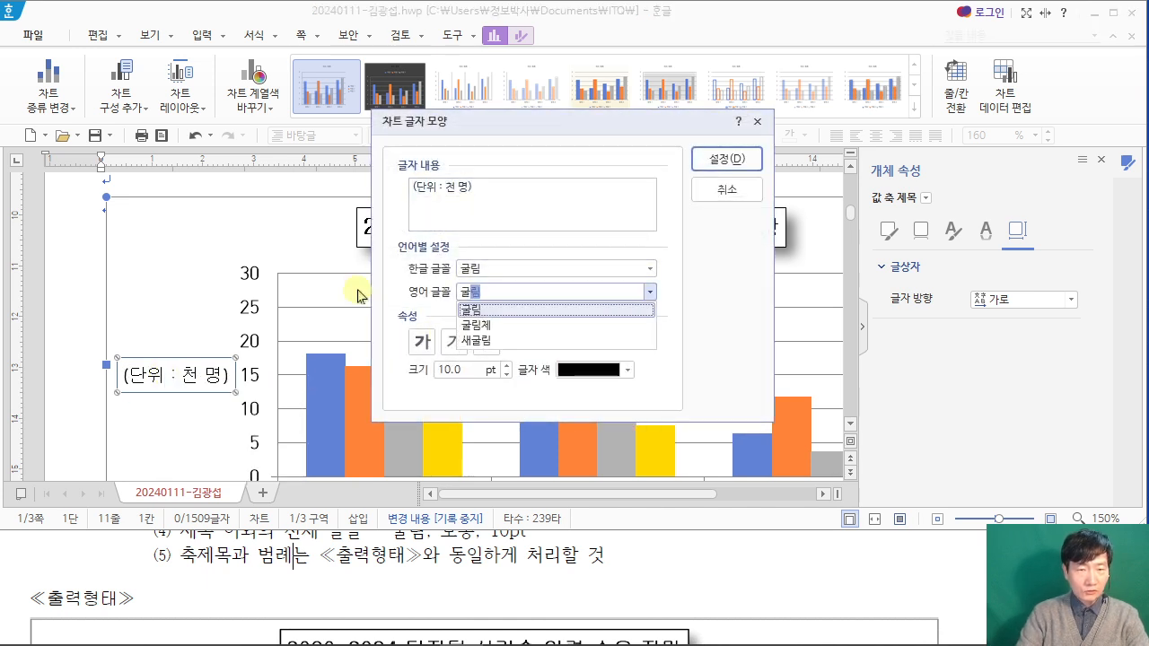
pyautogui.press('Return')
pyautogui.press('Return')
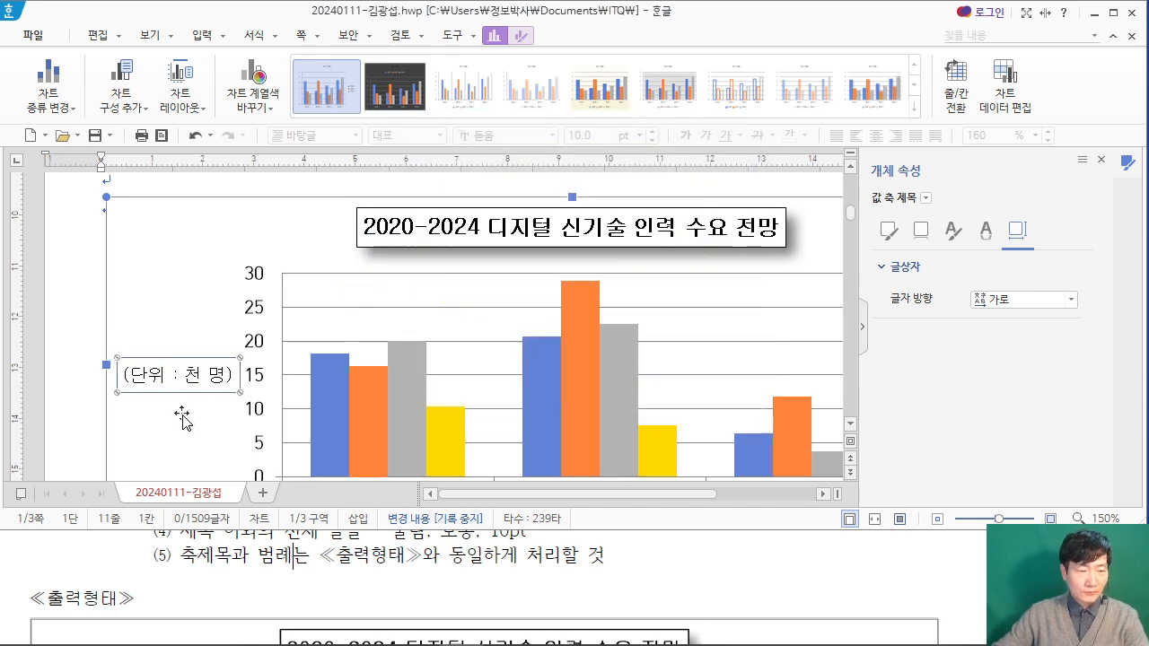
# Step: Set the English font of the value axis labels to 굴림
pyautogui.scroll(-1, 153, 556)
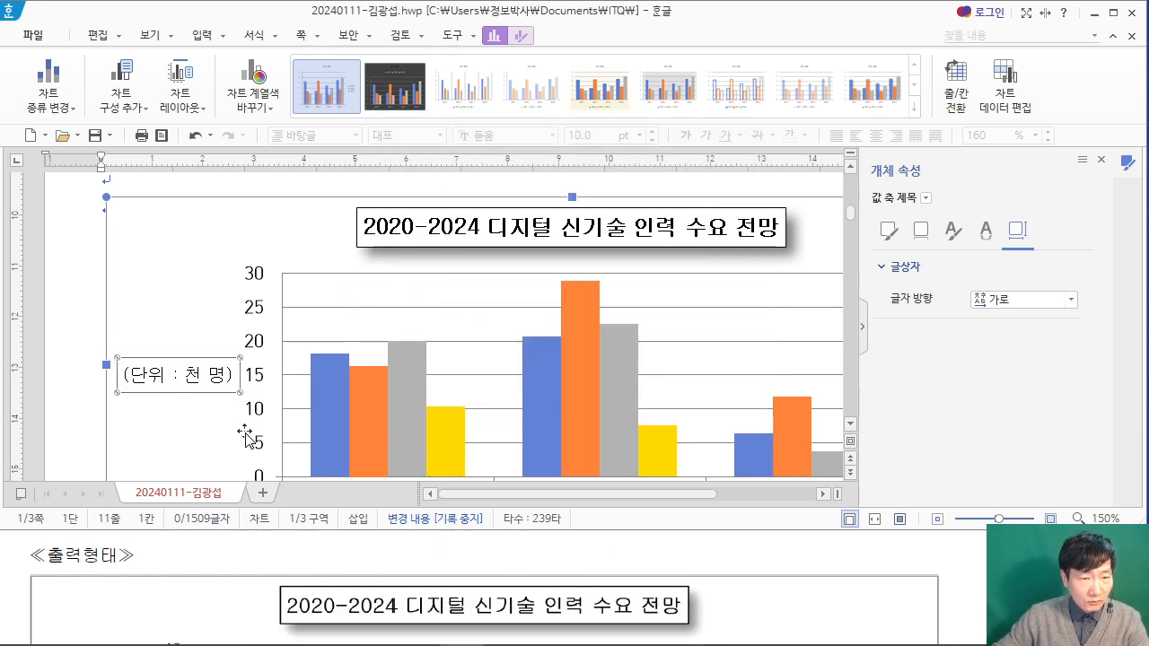
pyautogui.click(259, 343)
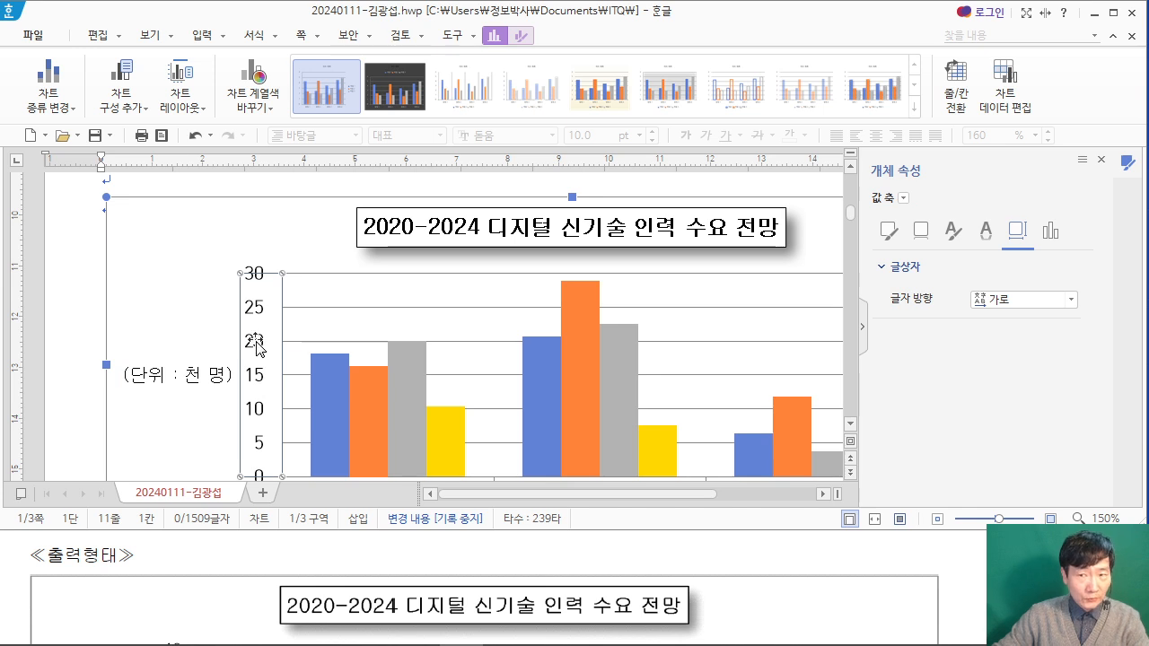
pyautogui.rightClick(259, 341)
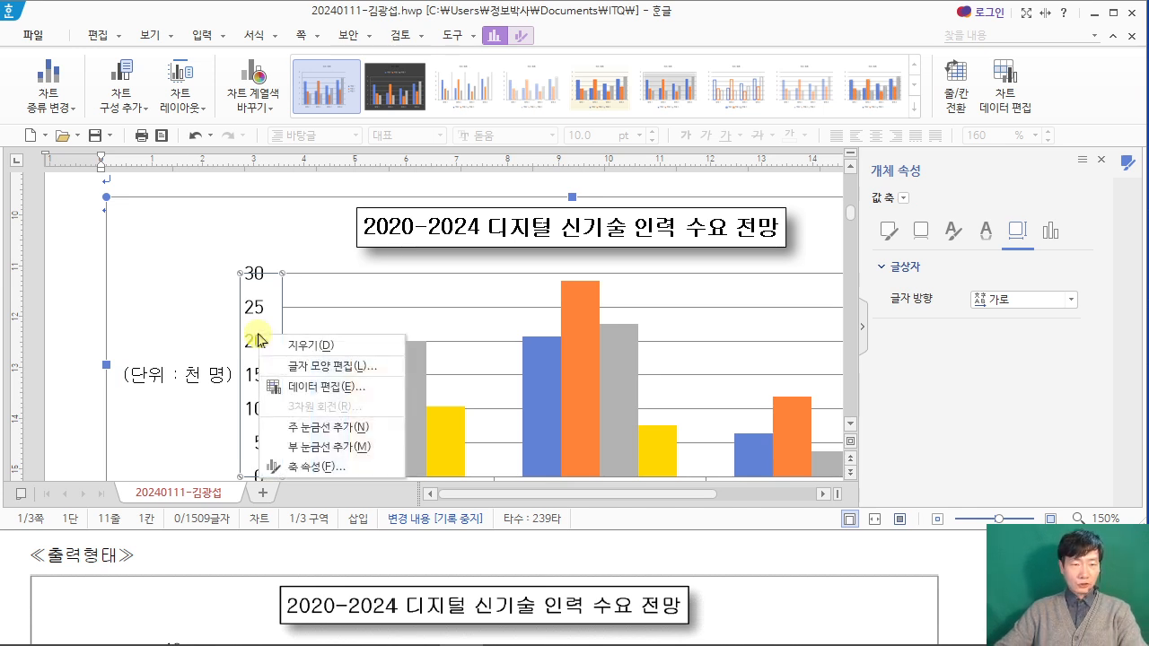
pyautogui.click(357, 366)
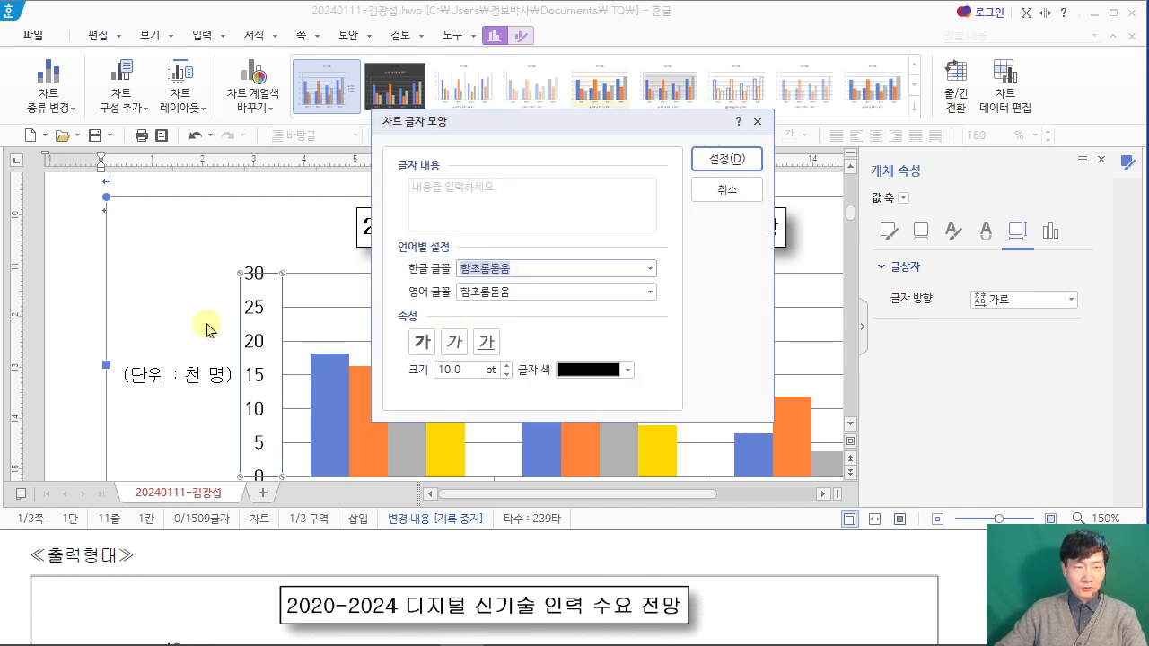
pyautogui.click(533, 292)
pyautogui.write('구')
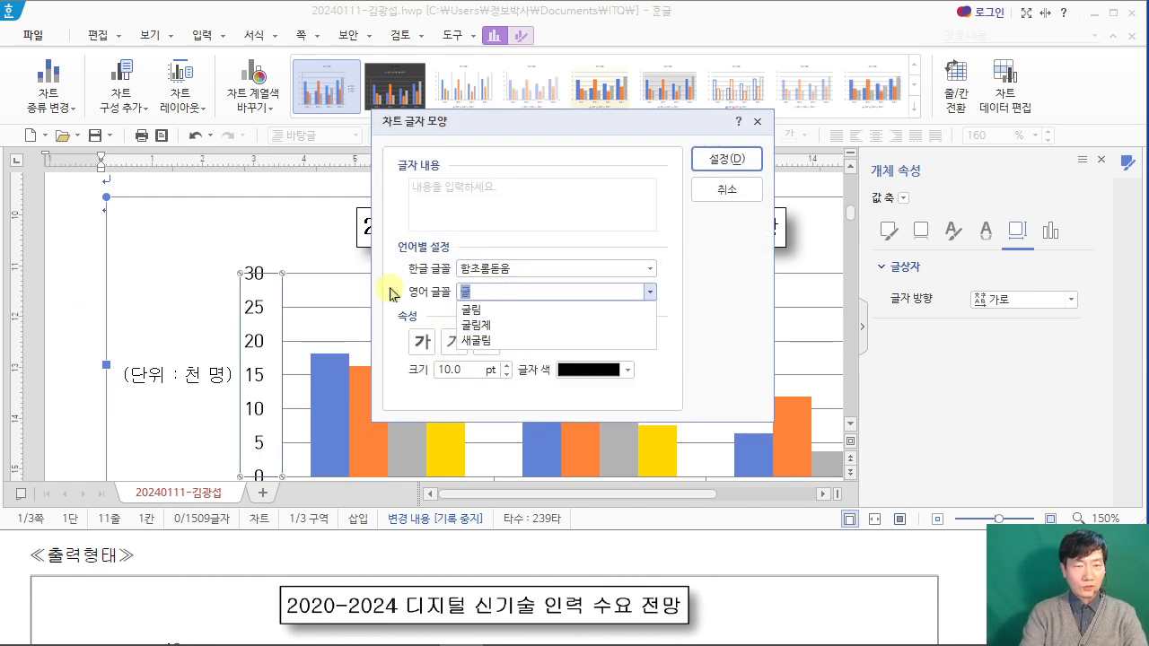
pyautogui.write('ㄹ림')
pyautogui.press('Return')
pyautogui.press('Return')
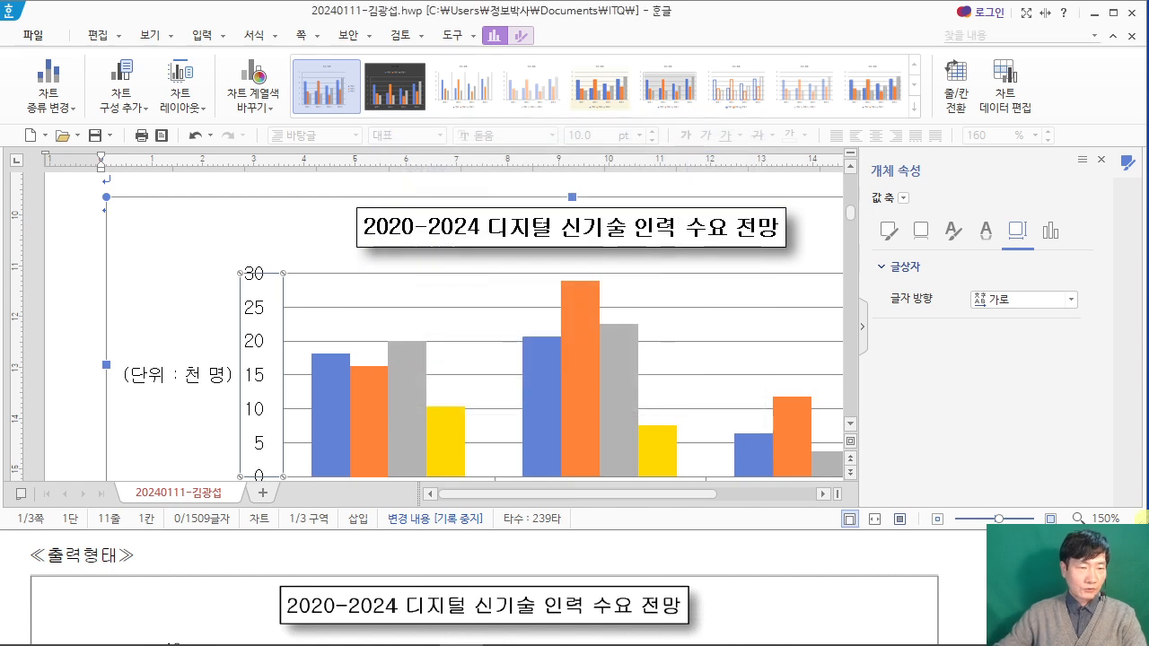
# Step: Delete the value axis's major gridlines from the chart to match the PDF's sample output
pyautogui.scroll(-2, 428, 359)
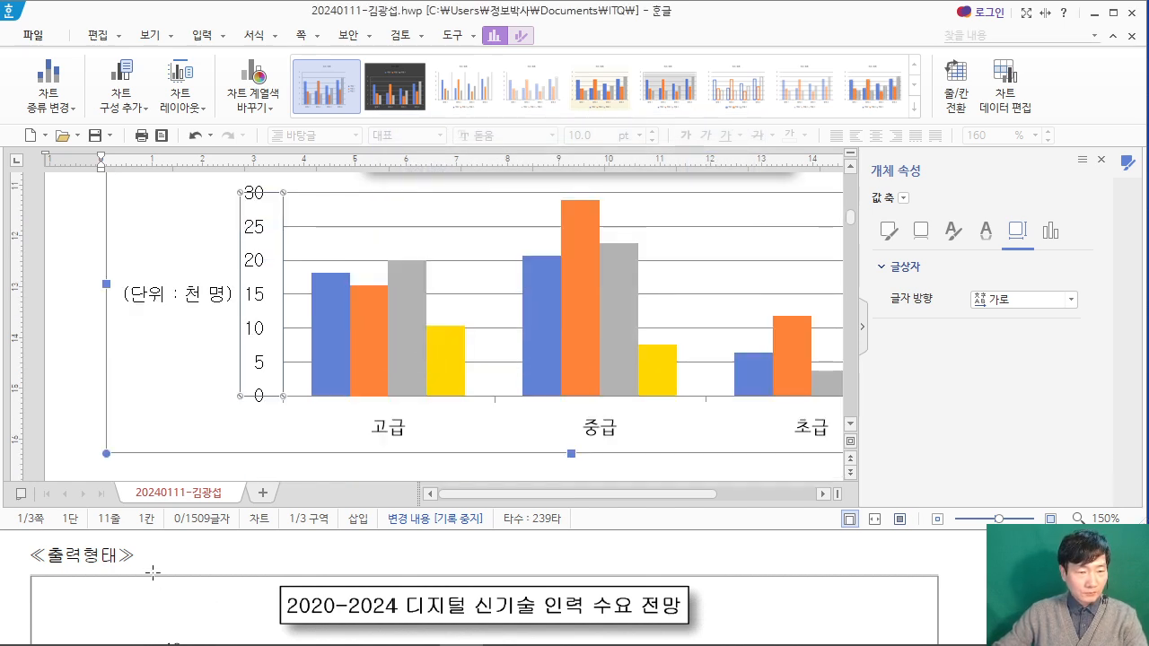
pyautogui.click(60, 547)
pyautogui.scroll(-3, 60, 547)
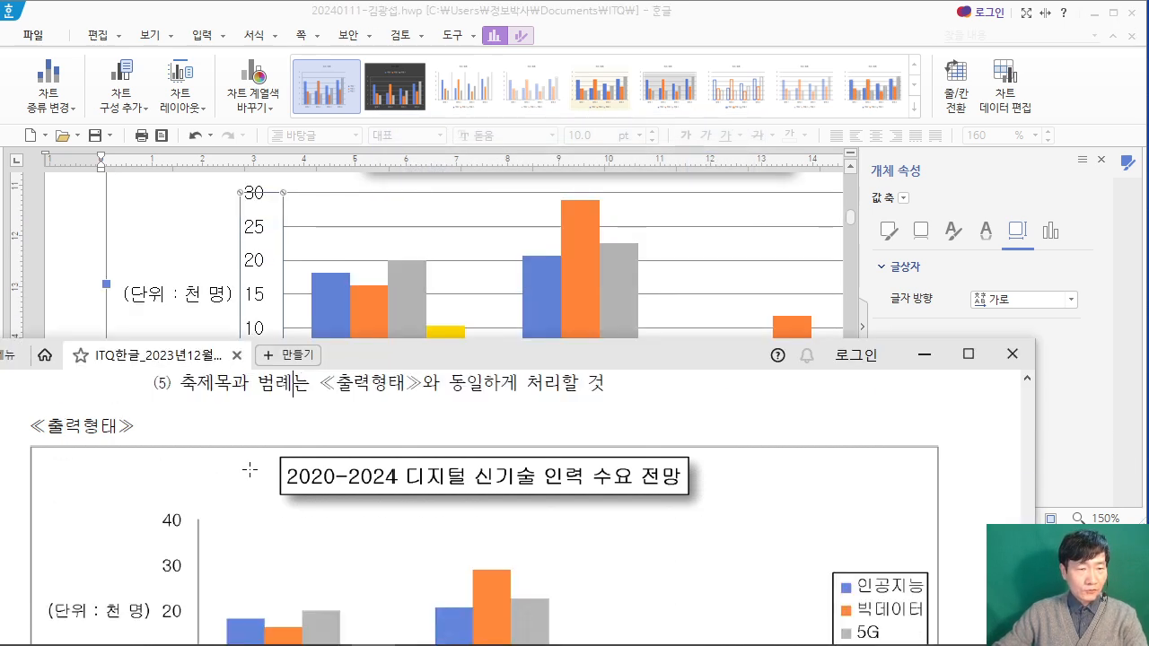
pyautogui.click(437, 231)
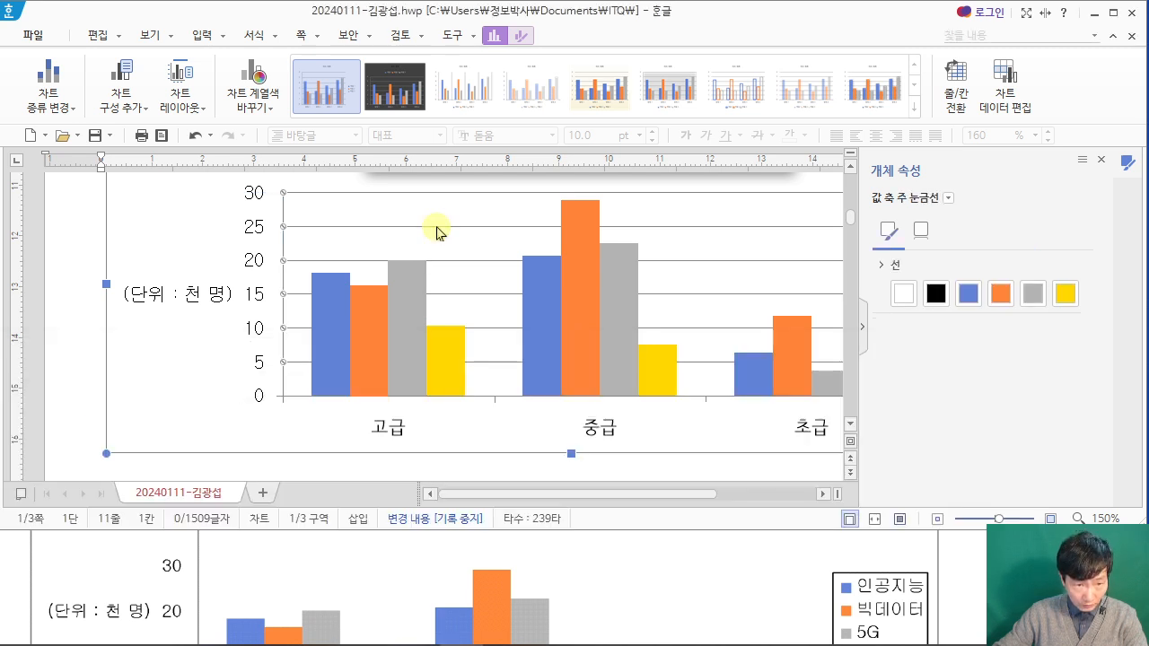
pyautogui.press('Delete')
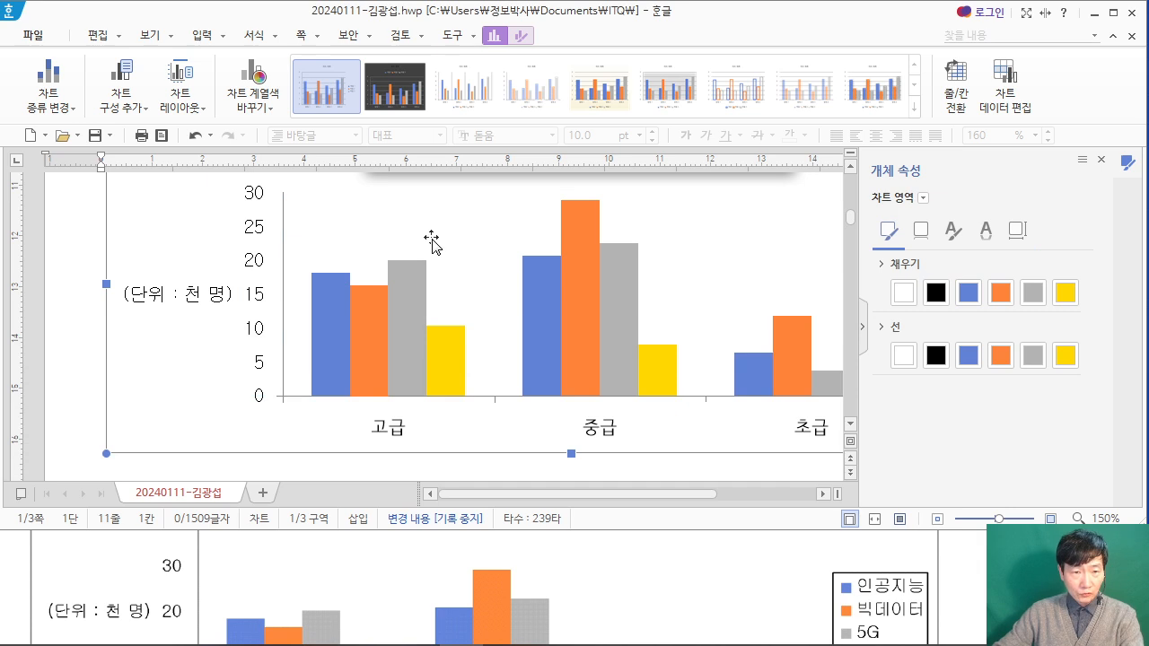
# Step: Compare the chart's value axis scale and tick marks with the PDF's sample output
pyautogui.click(16, 574)
pyautogui.scroll(-2, 108, 605)
pyautogui.scroll(-2, 109, 605)
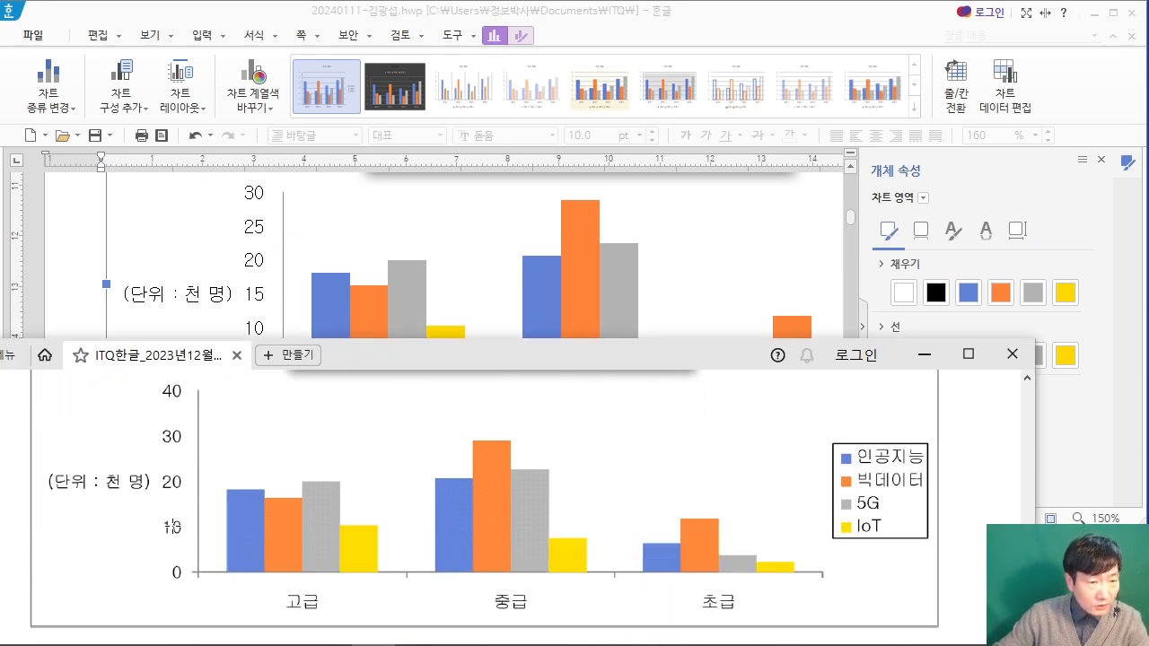
pyautogui.scroll(1, 171, 526)
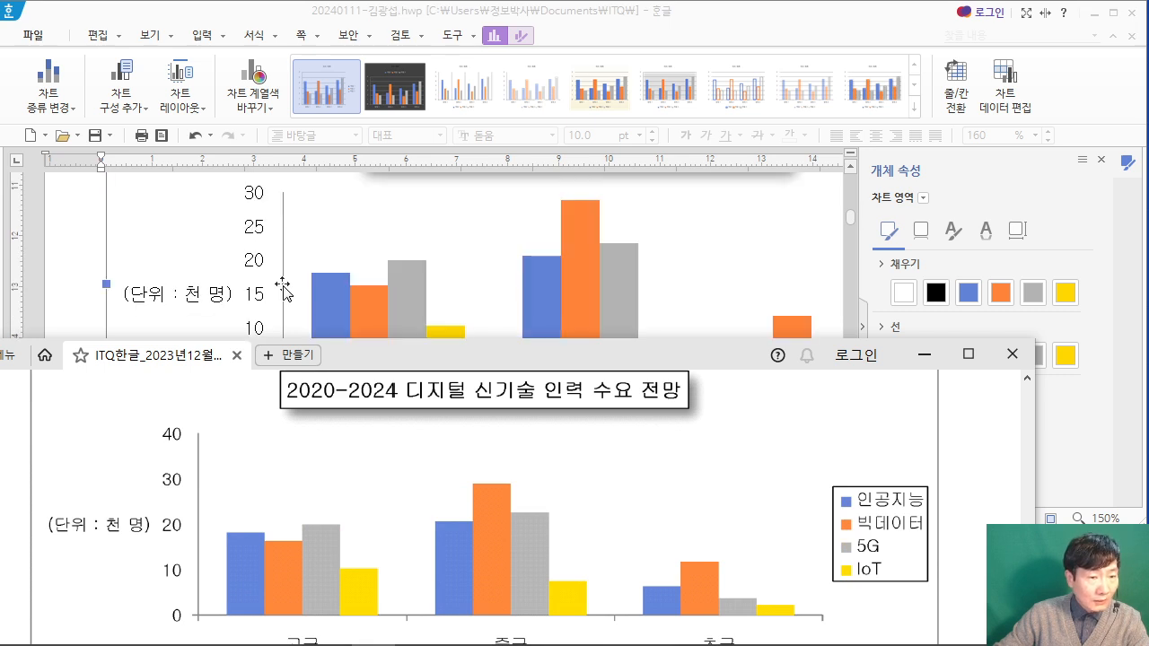
pyautogui.scroll(1, 269, 269)
pyautogui.scroll(-1, 262, 266)
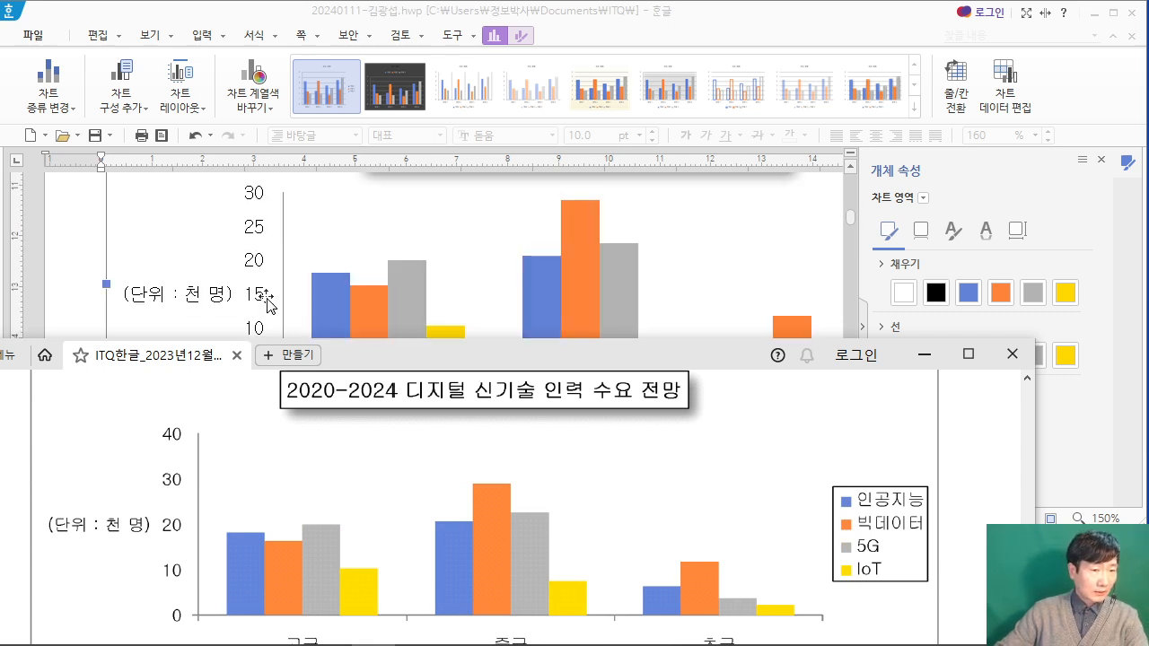
pyautogui.scroll(-2, 267, 305)
pyautogui.scroll(2, 282, 285)
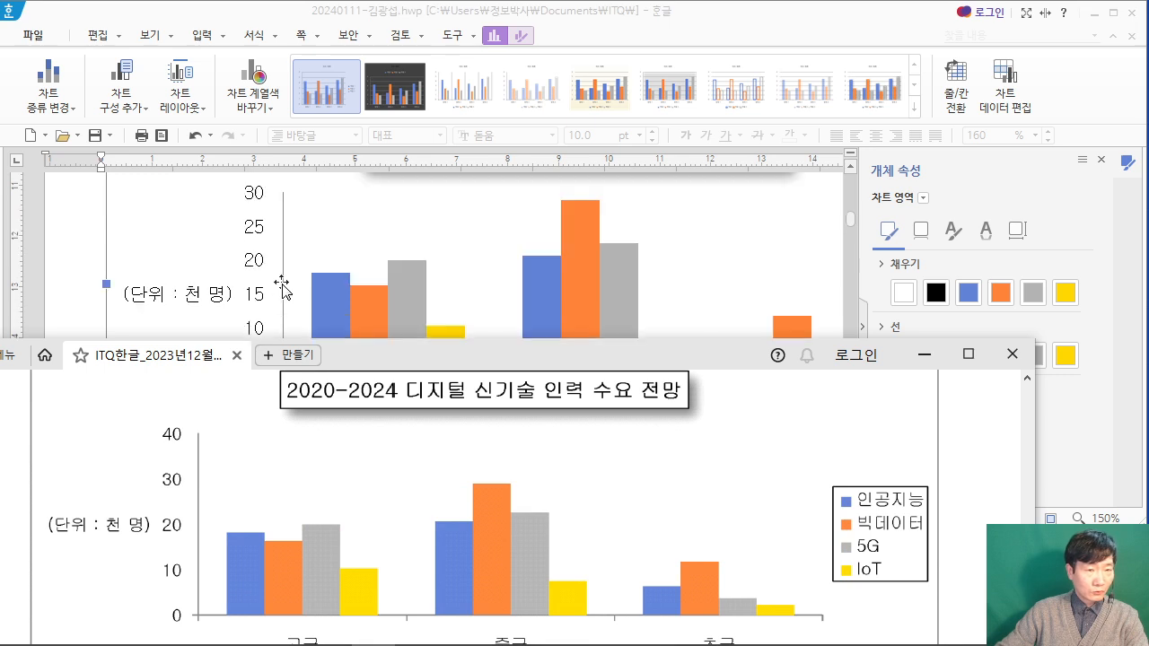
# Step: Set the major unit of the chart's value axis to 10
pyautogui.click(259, 269)
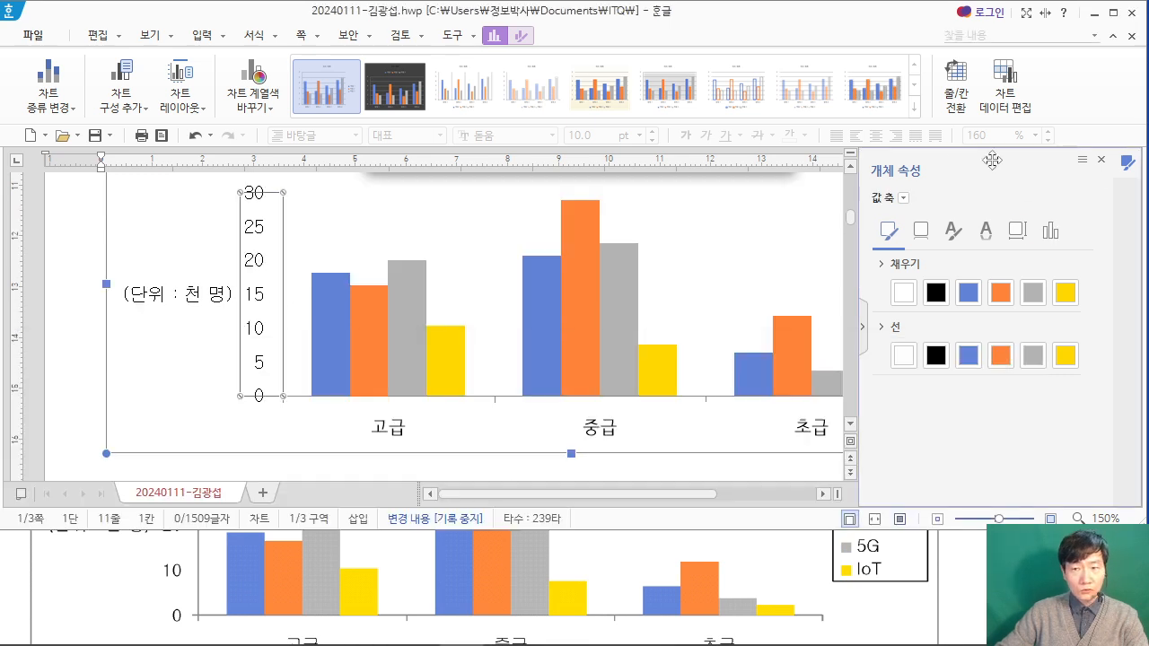
pyautogui.click(1052, 237)
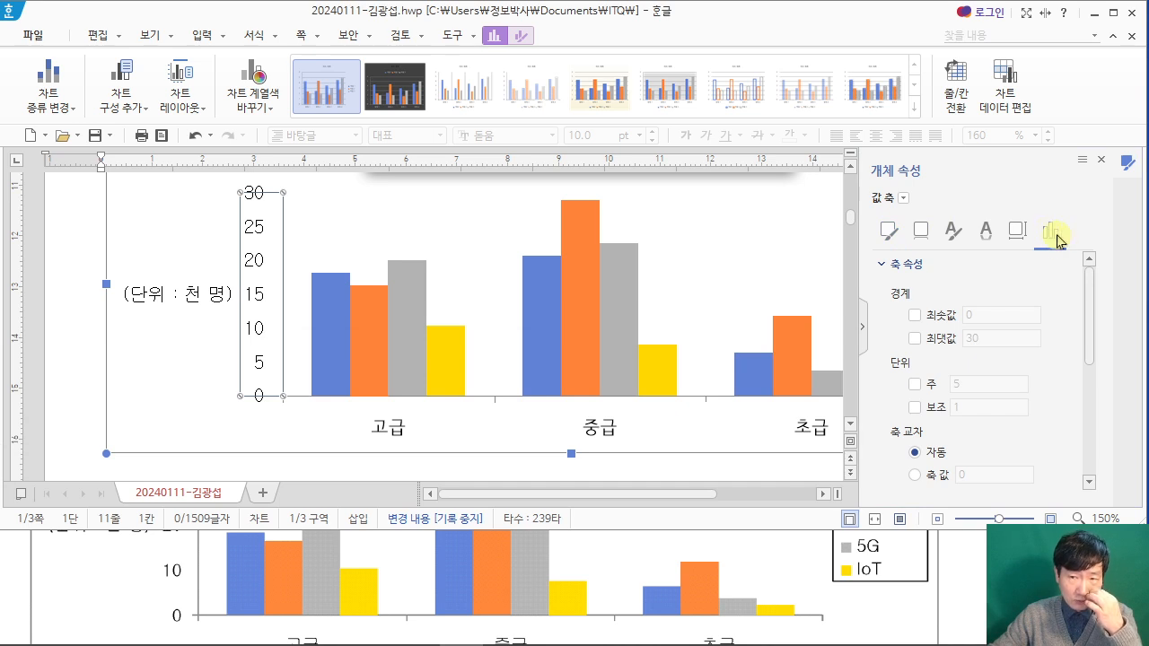
pyautogui.click(914, 384)
pyautogui.write('10')
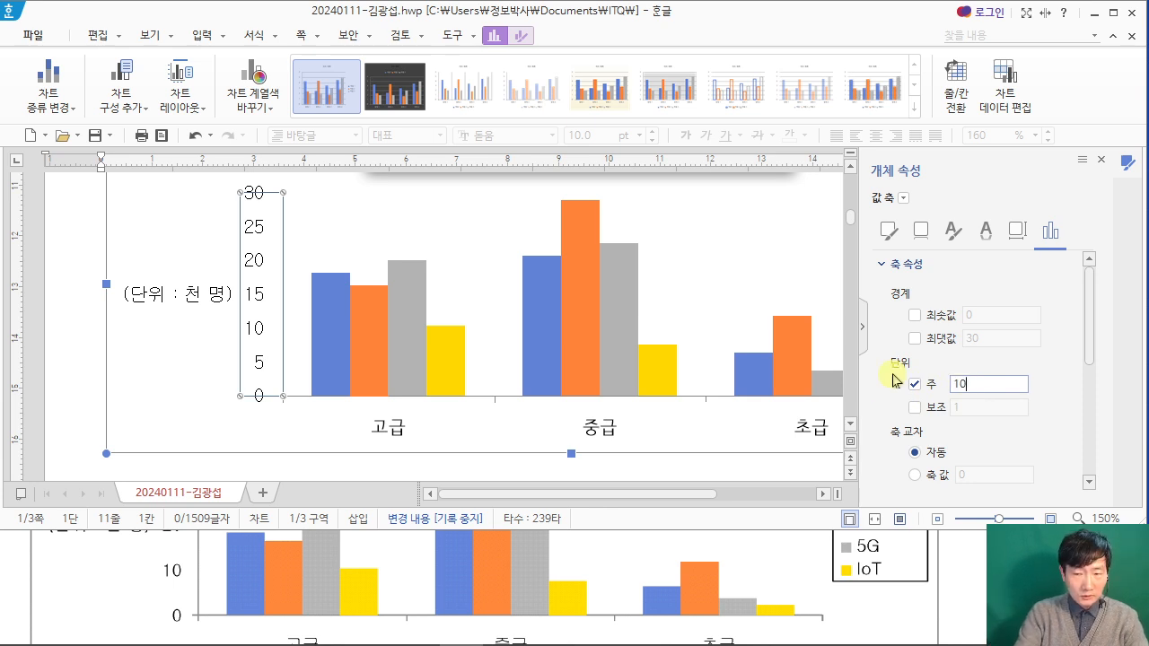
pyautogui.press('Return')
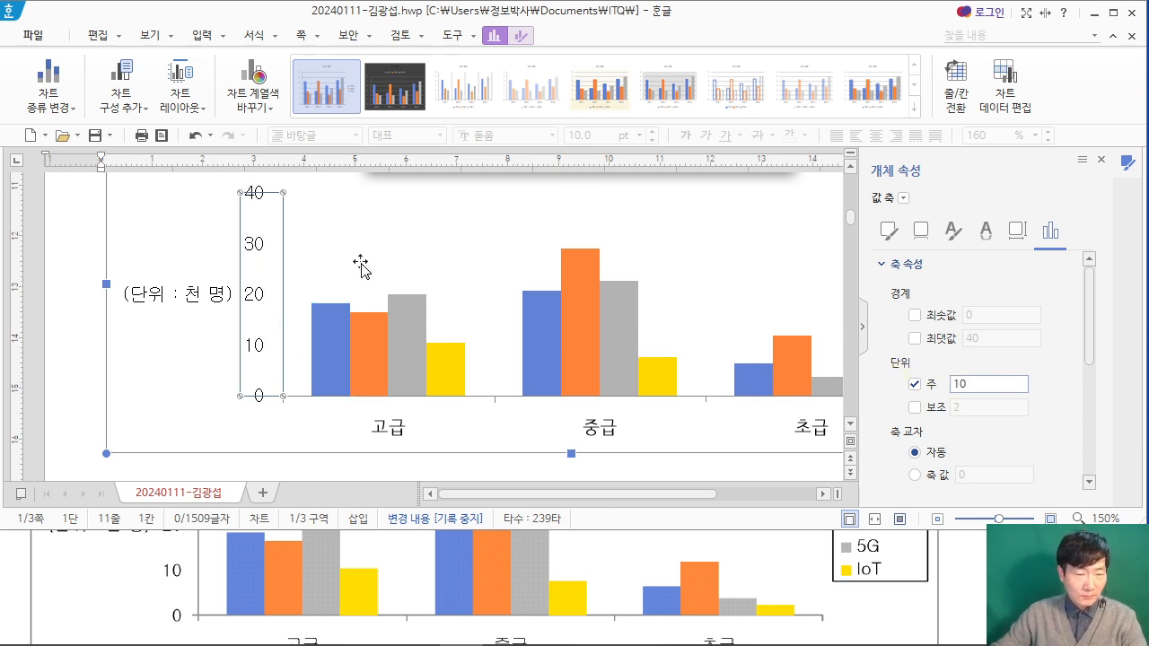
# Step: Set the Korean font of the chart's category axis labels to 굴림
pyautogui.click(395, 435)
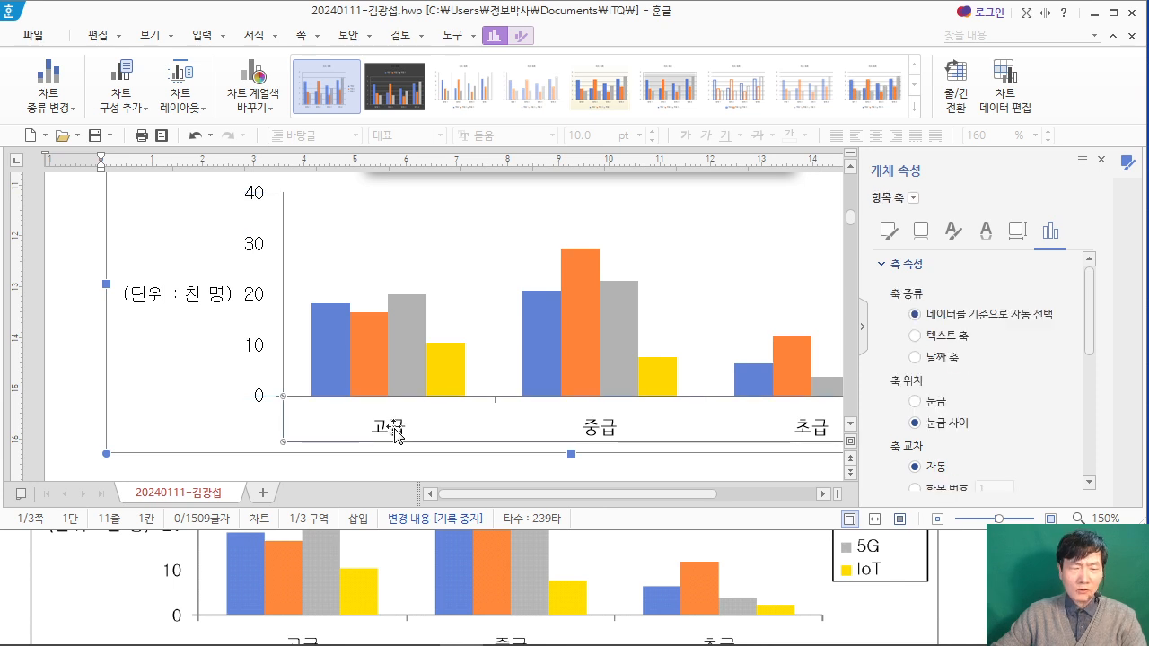
pyautogui.rightClick(395, 436)
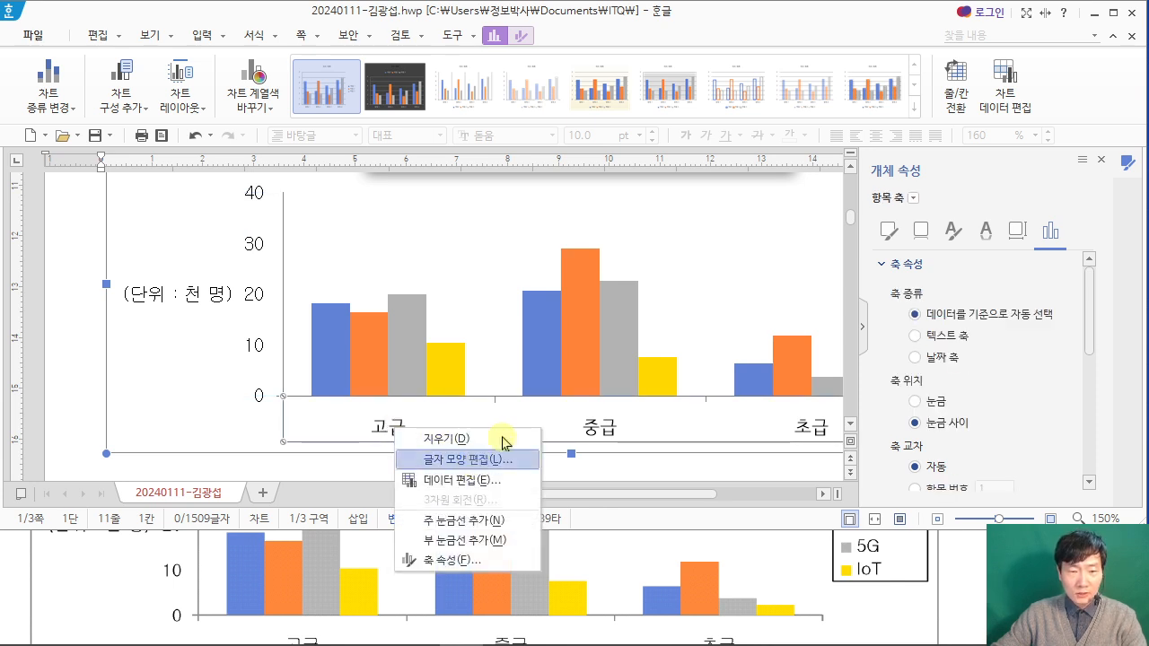
pyautogui.click(485, 456)
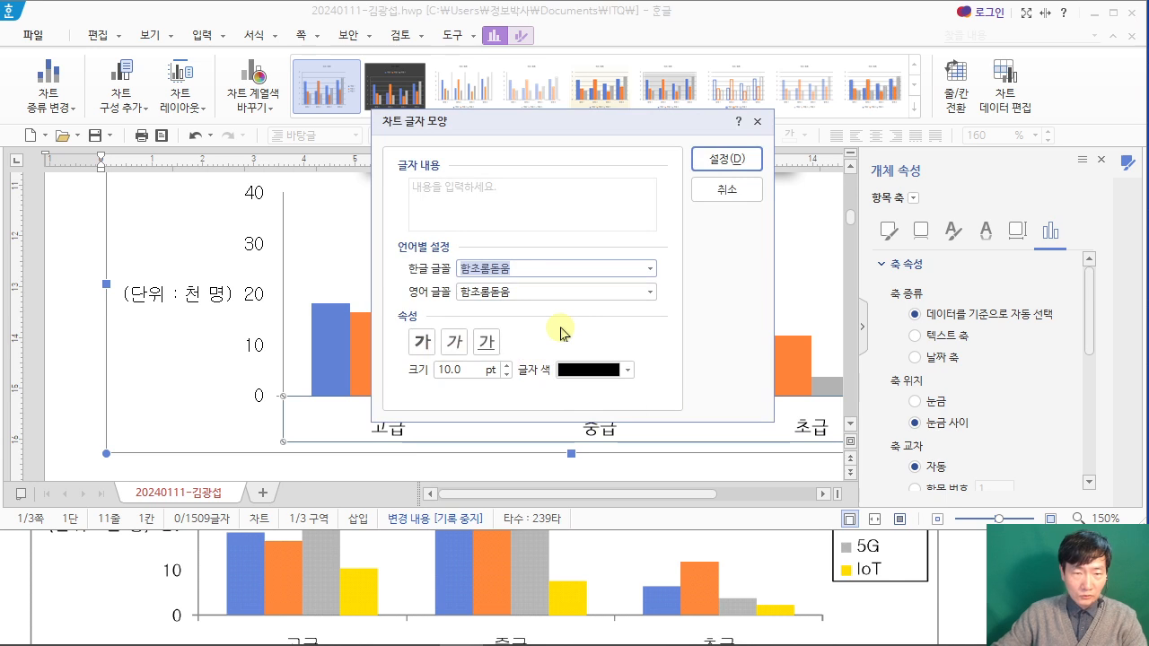
pyautogui.write('굴림')
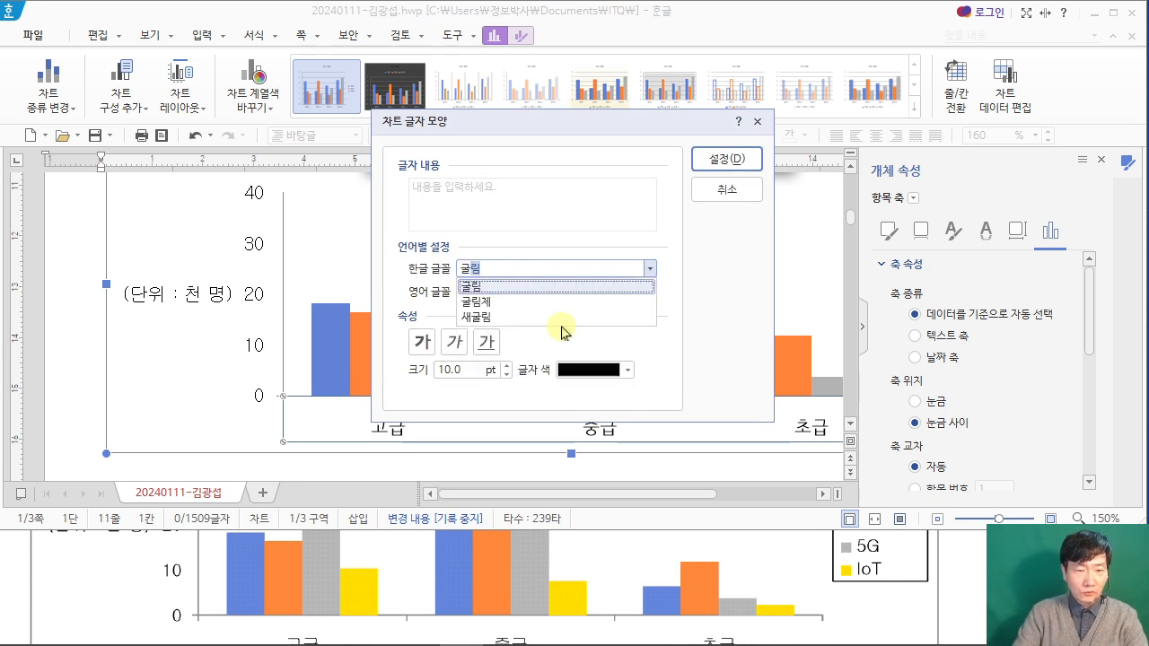
pyautogui.press('Return')
pyautogui.press('Return')
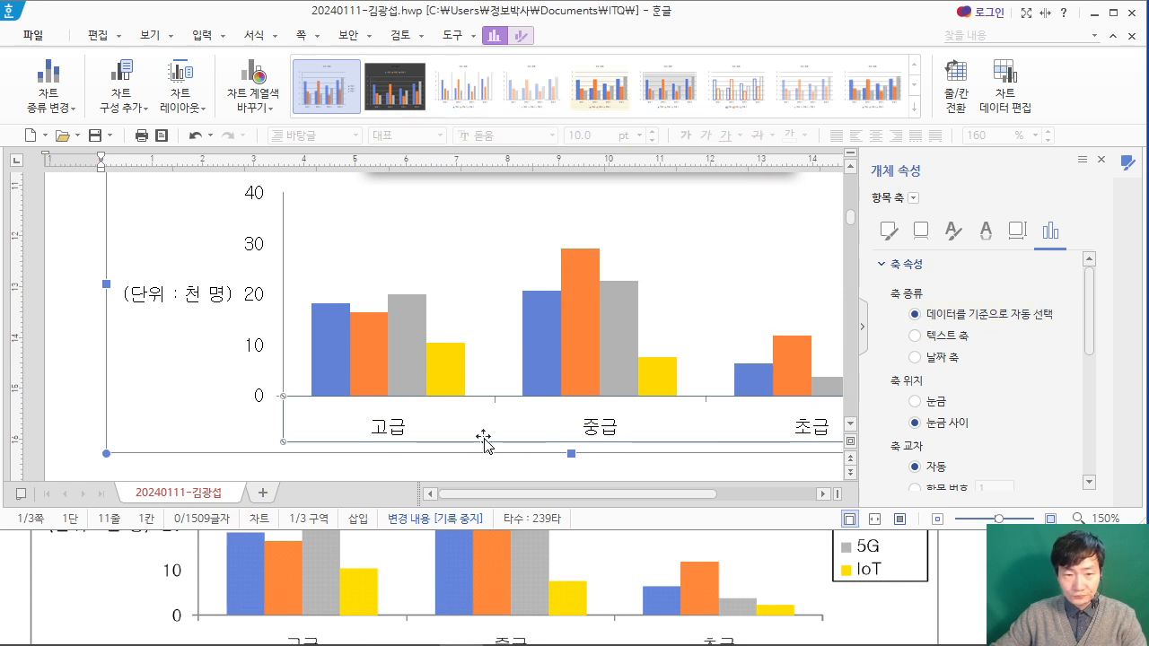
# Step: Give the chart legend a black outline
pyautogui.moveTo(515, 503); pyautogui.dragTo(619, 495)
pyautogui.click(709, 301)
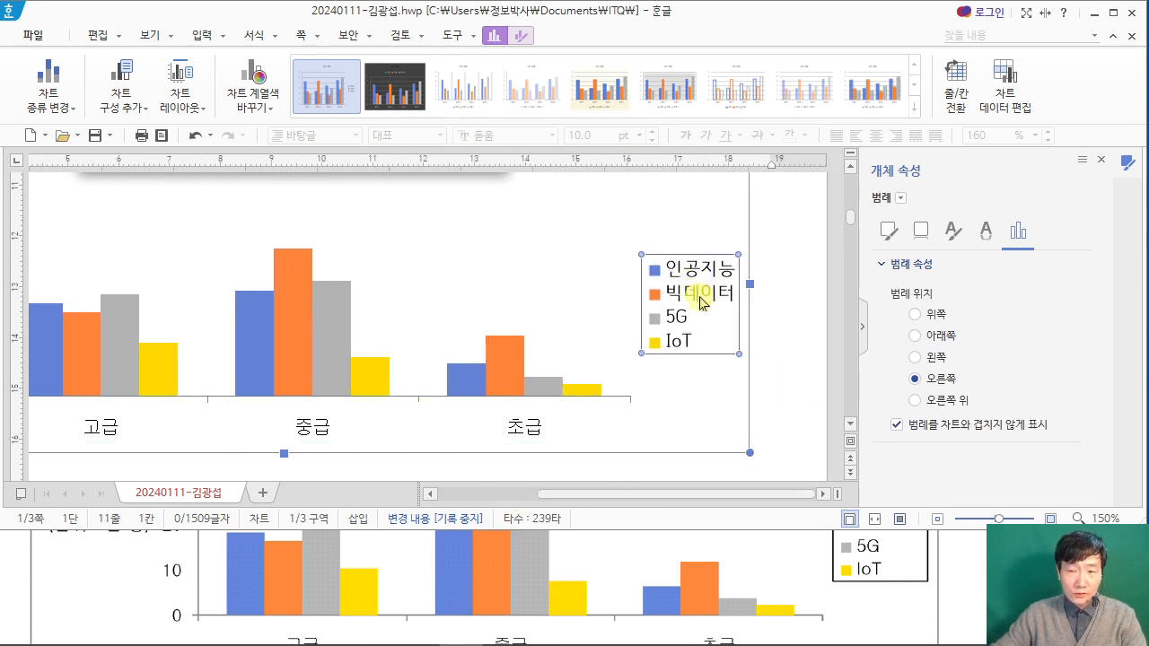
pyautogui.click(889, 234)
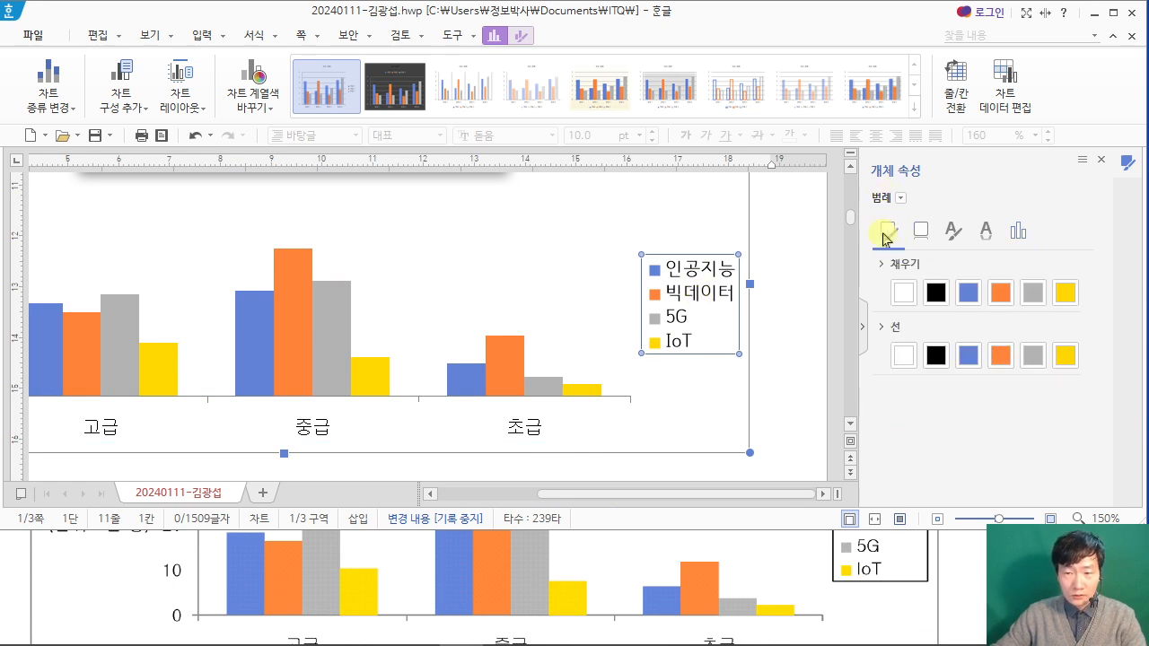
pyautogui.click(936, 356)
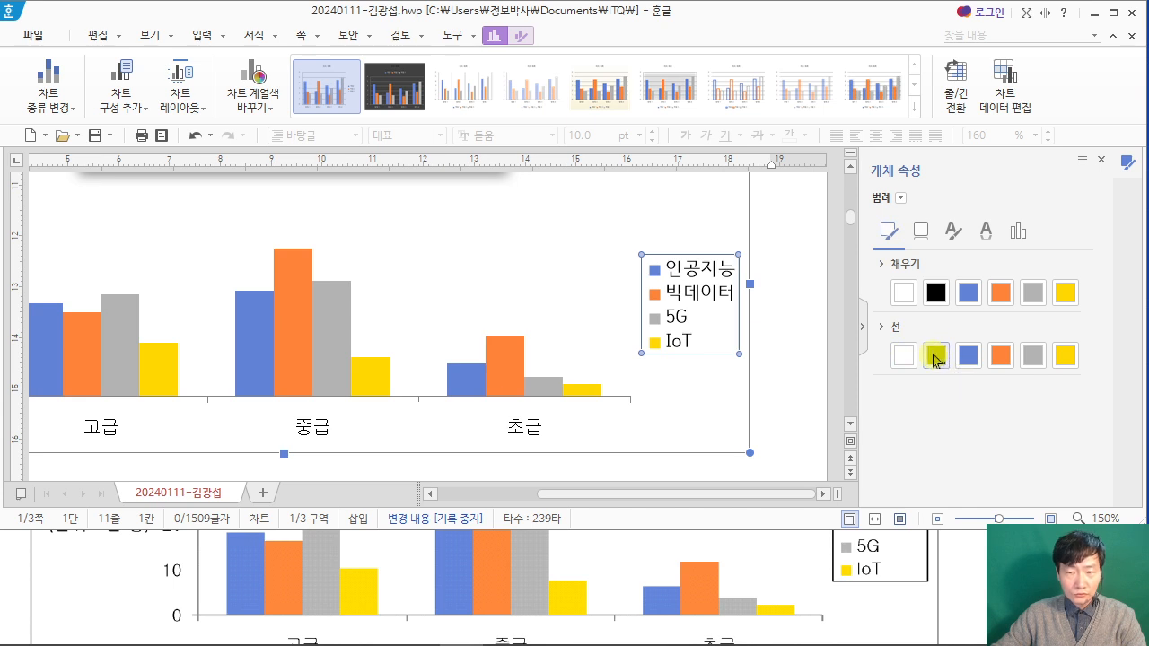
# Step: Set the Korean font of the chart legend to 굴림
pyautogui.rightClick(685, 288)
pyautogui.click(748, 320)
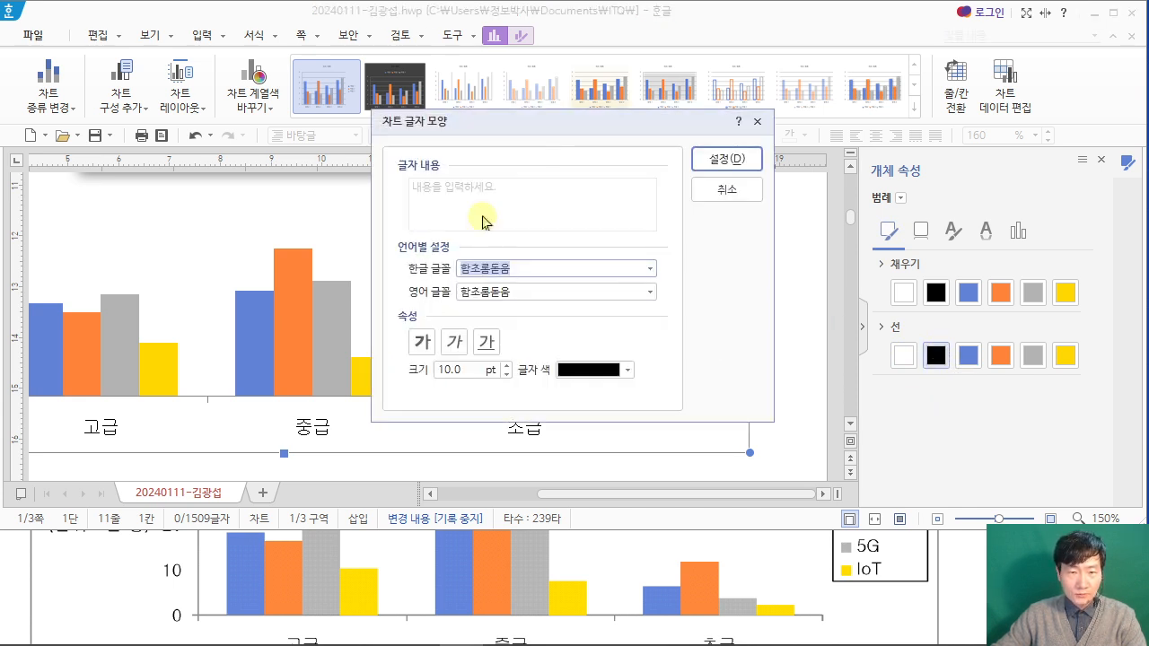
pyautogui.moveTo(556, 128); pyautogui.dragTo(344, 105)
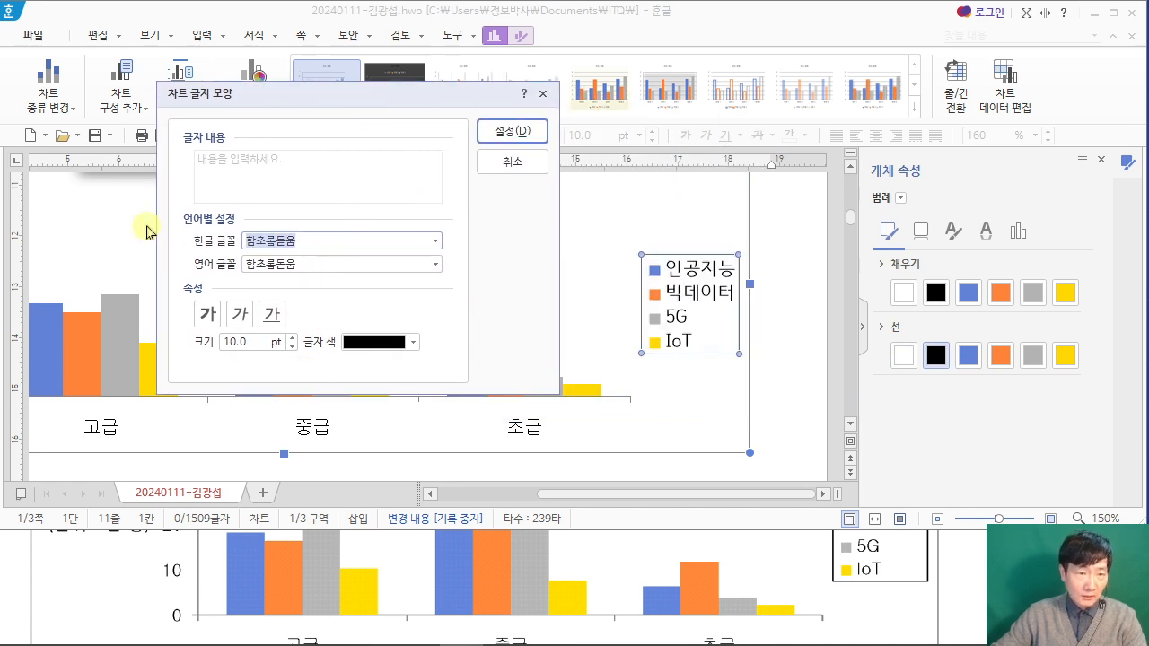
pyautogui.write('ㄱ굴림')
pyautogui.press('Return')
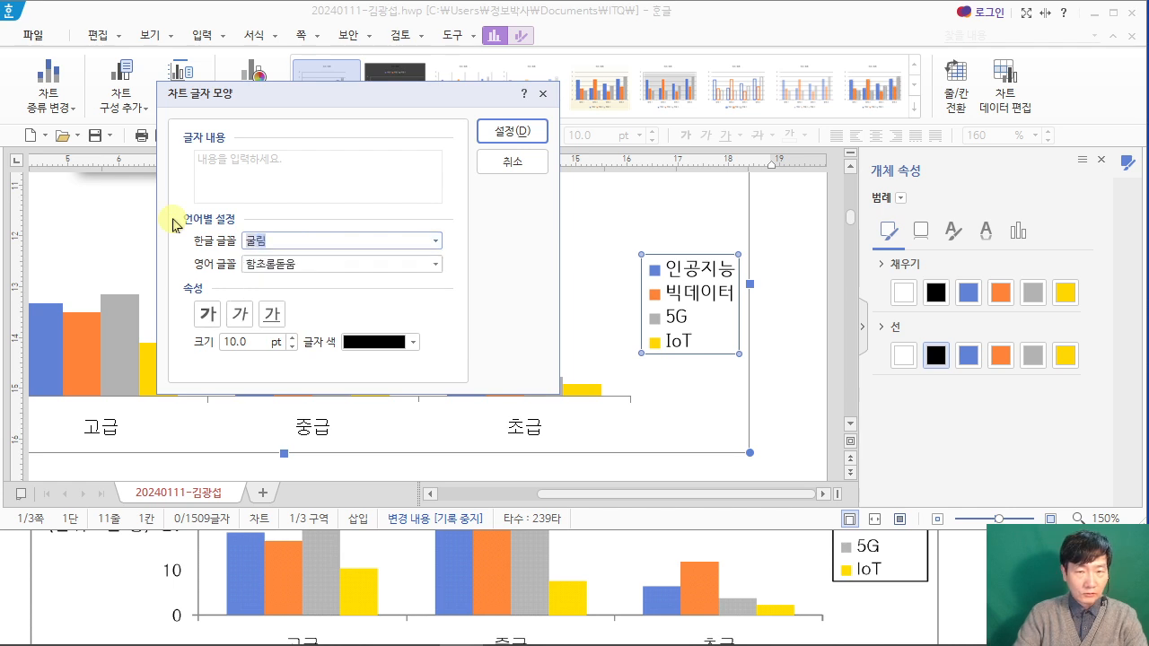
pyautogui.press('Return')
# Step: Set the English font of the chart legend to 굴림 and leave chart editing
pyautogui.rightClick(705, 289)
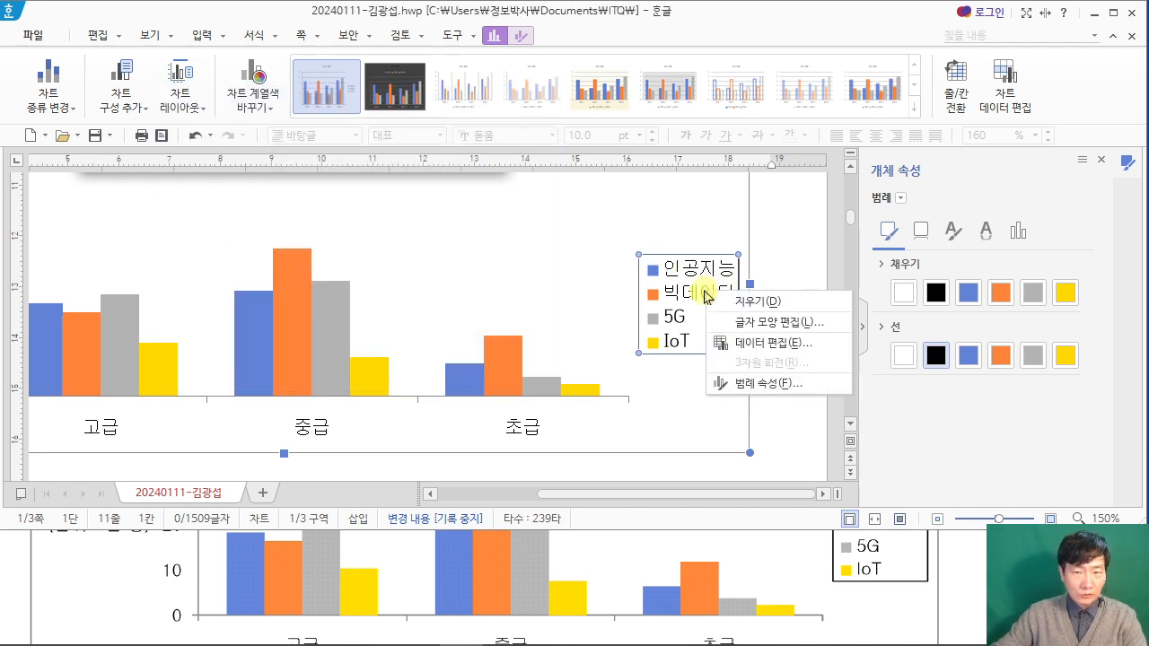
pyautogui.click(738, 321)
pyautogui.click(512, 295)
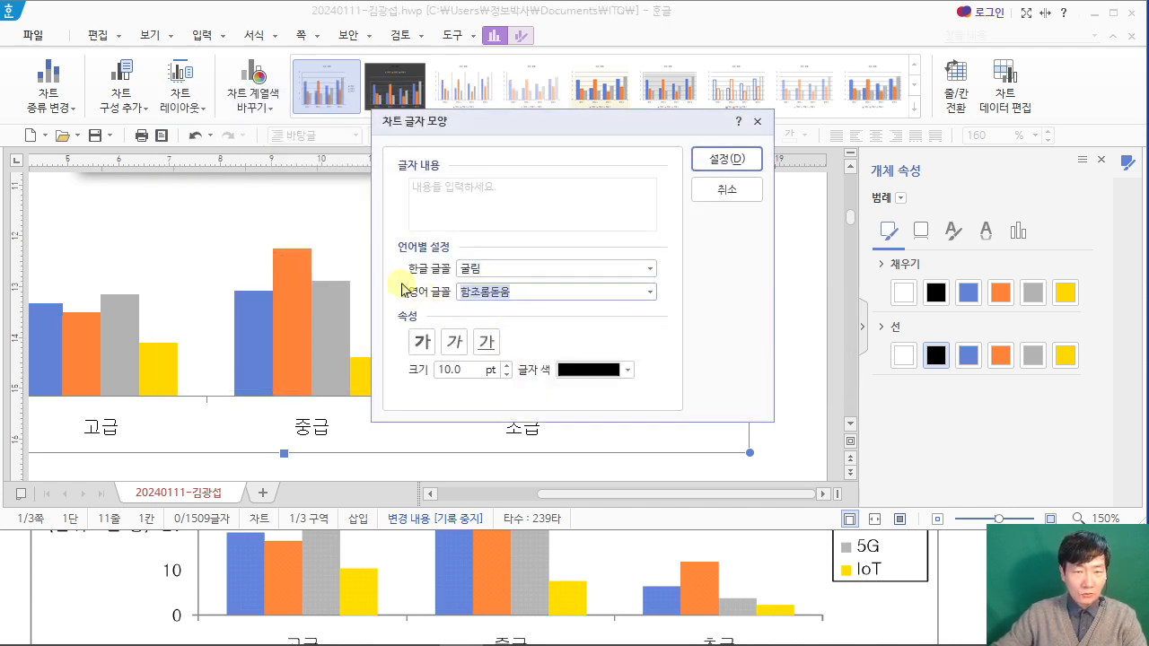
pyautogui.write('굴림')
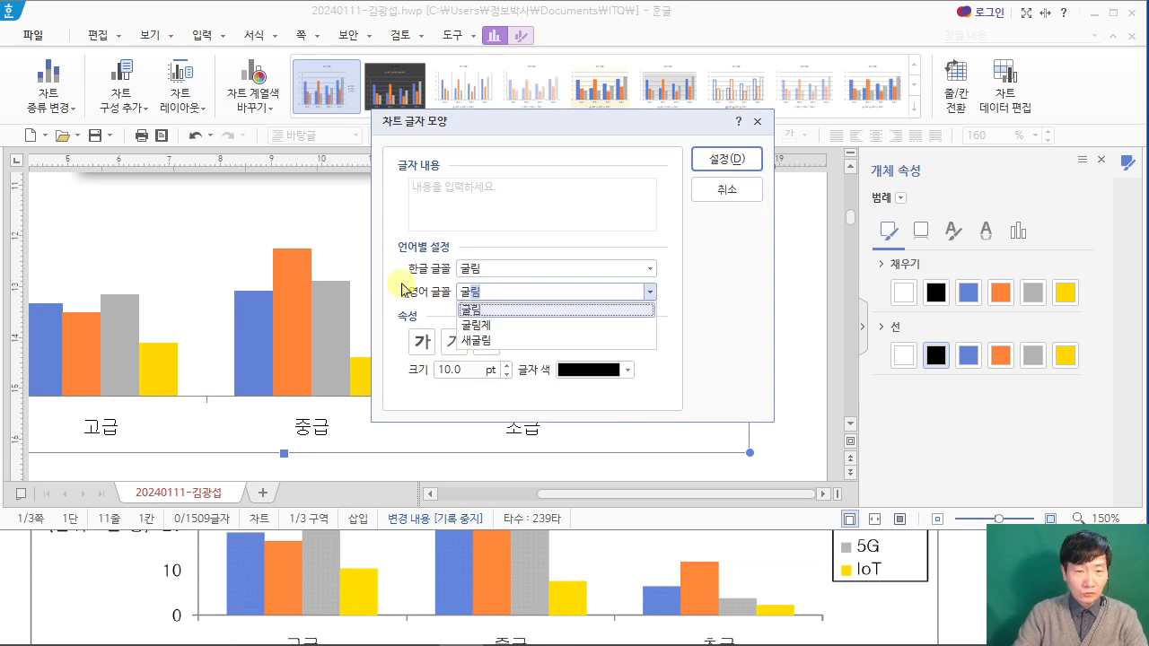
pyautogui.press('Return')
pyautogui.press('Escape')
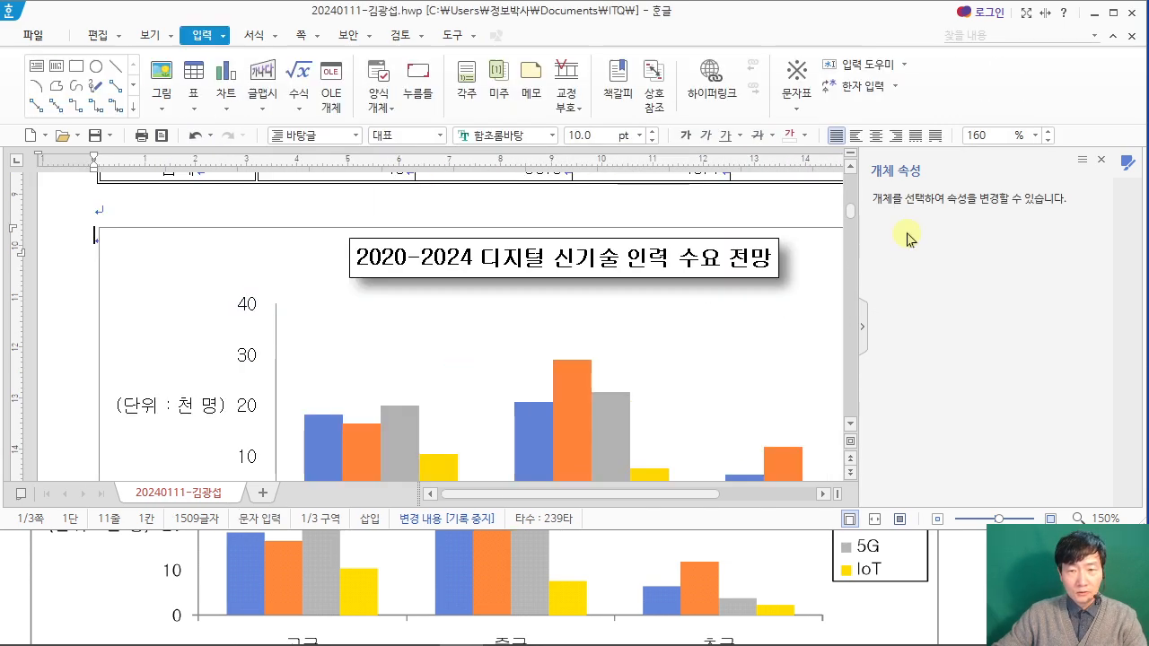
# Step: Close the object properties pane and review the whole chart in the maximized document window
pyautogui.click(1113, 12)
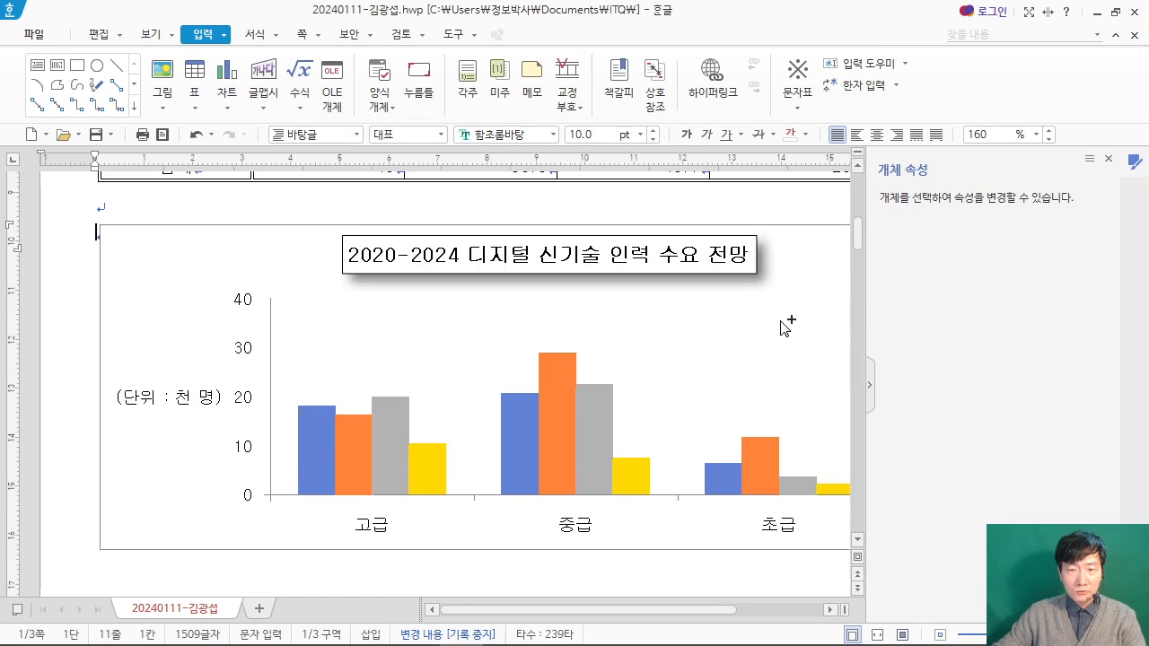
pyautogui.click(1108, 166)
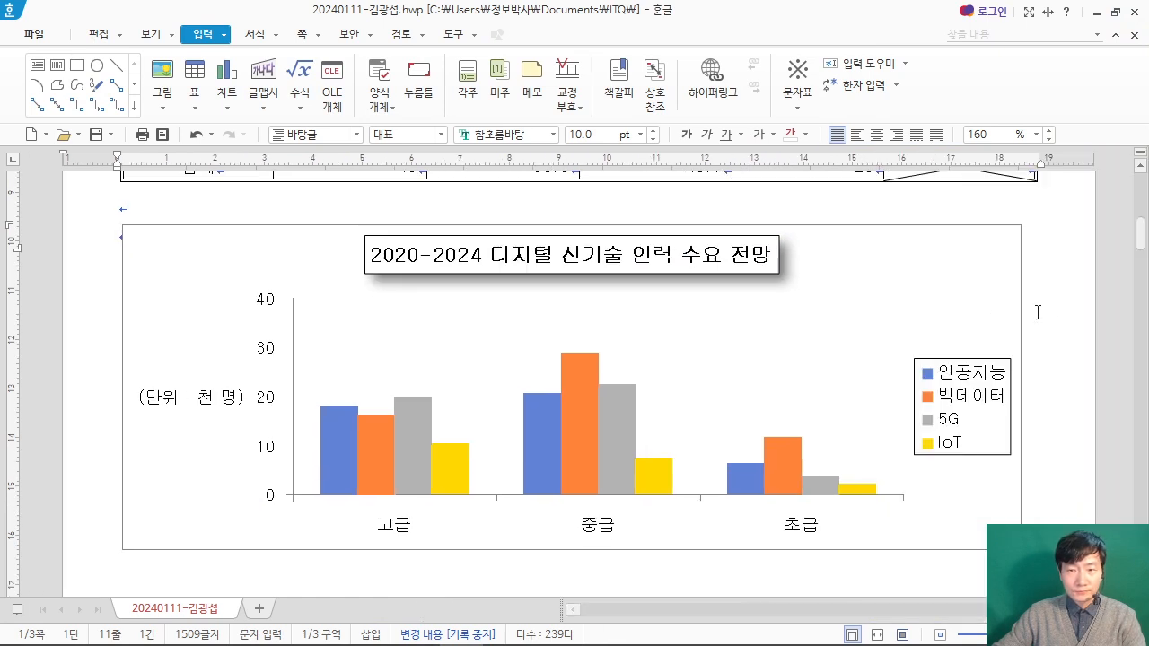
pyautogui.scroll(-1, 1068, 304)
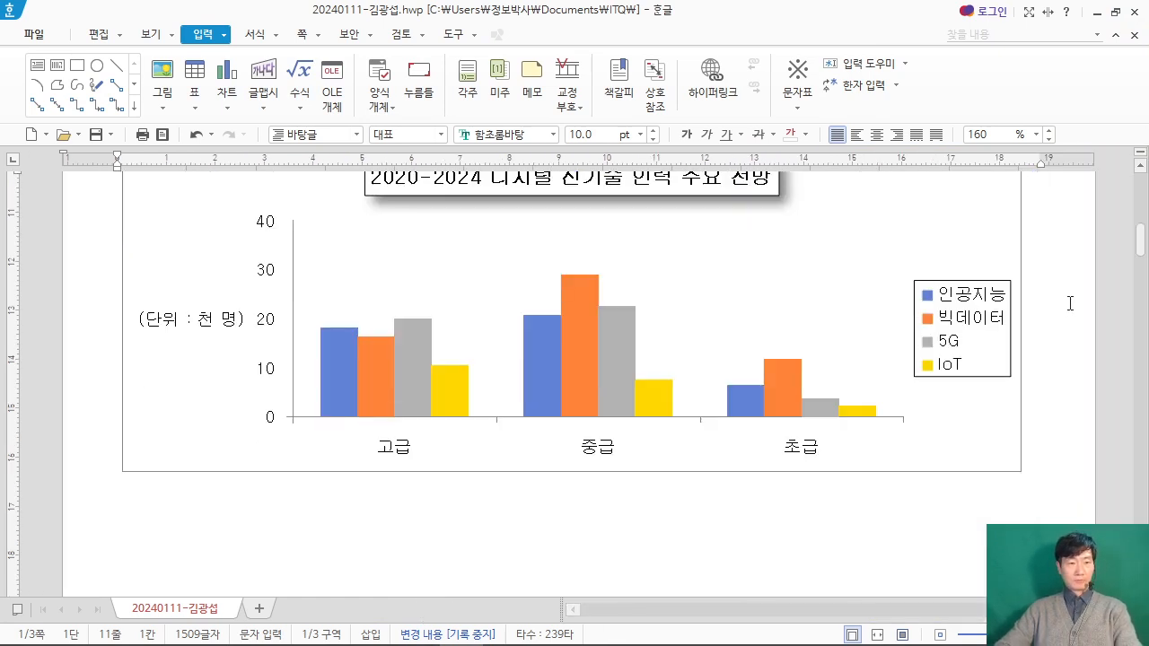
pyautogui.scroll(1, 1068, 303)
pyautogui.scroll(-6, 1069, 303)
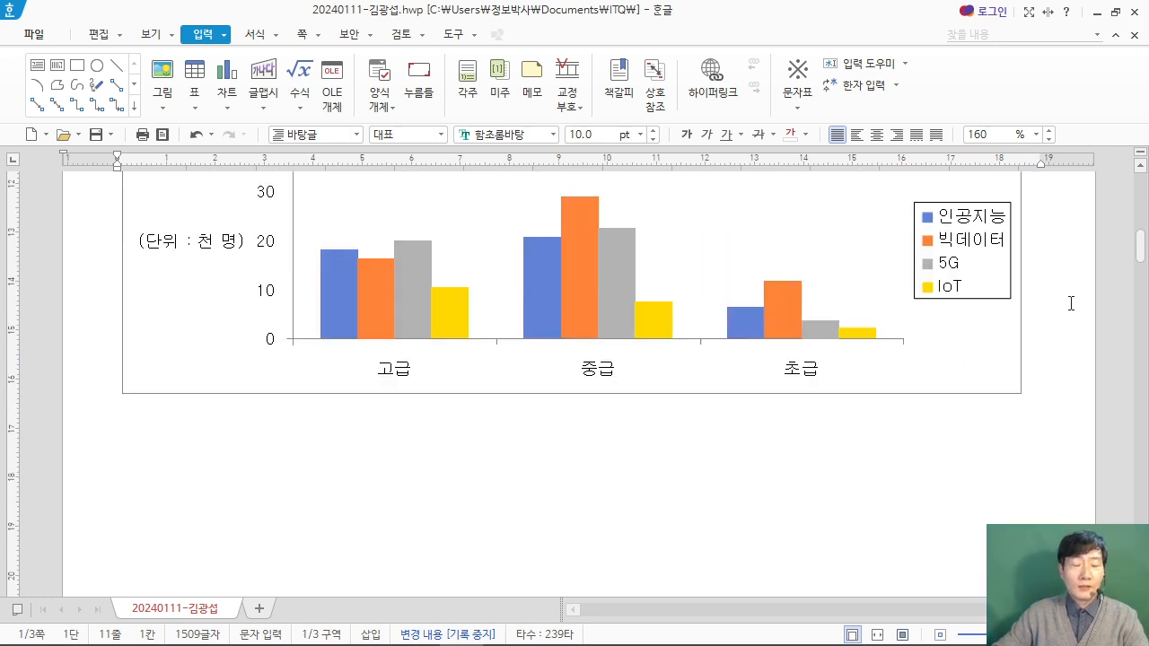
pyautogui.scroll(-6, 1069, 300)
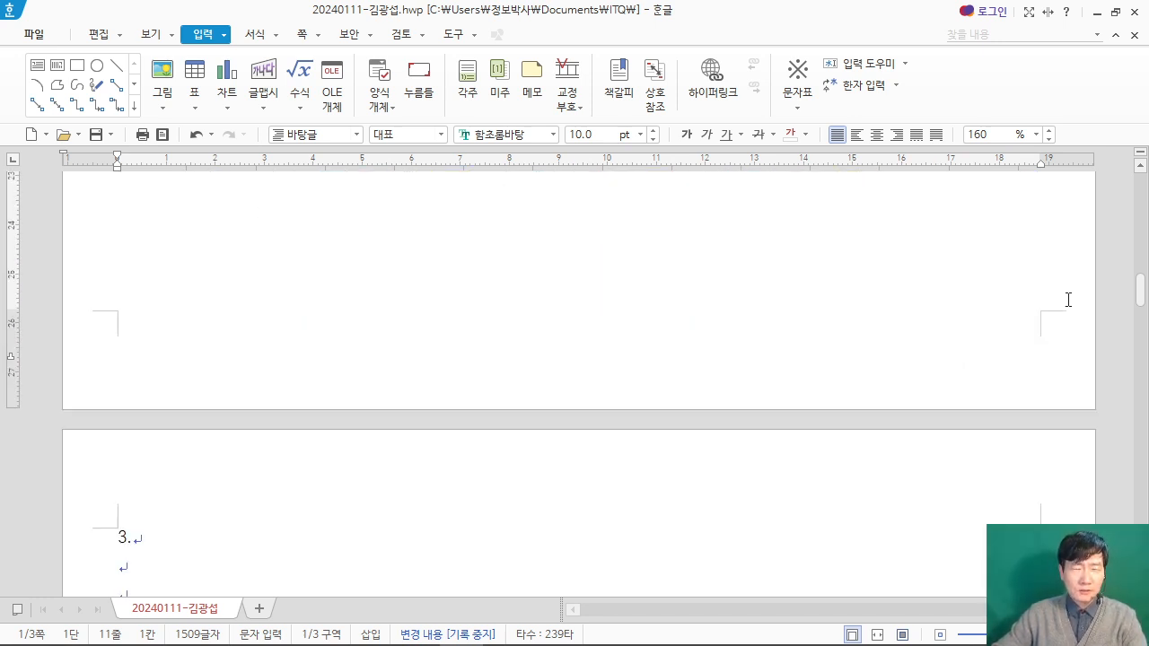
# Step: Restore the document window's size and read question 3's equation task and sample output in the exam PDF
pyautogui.click(208, 334)
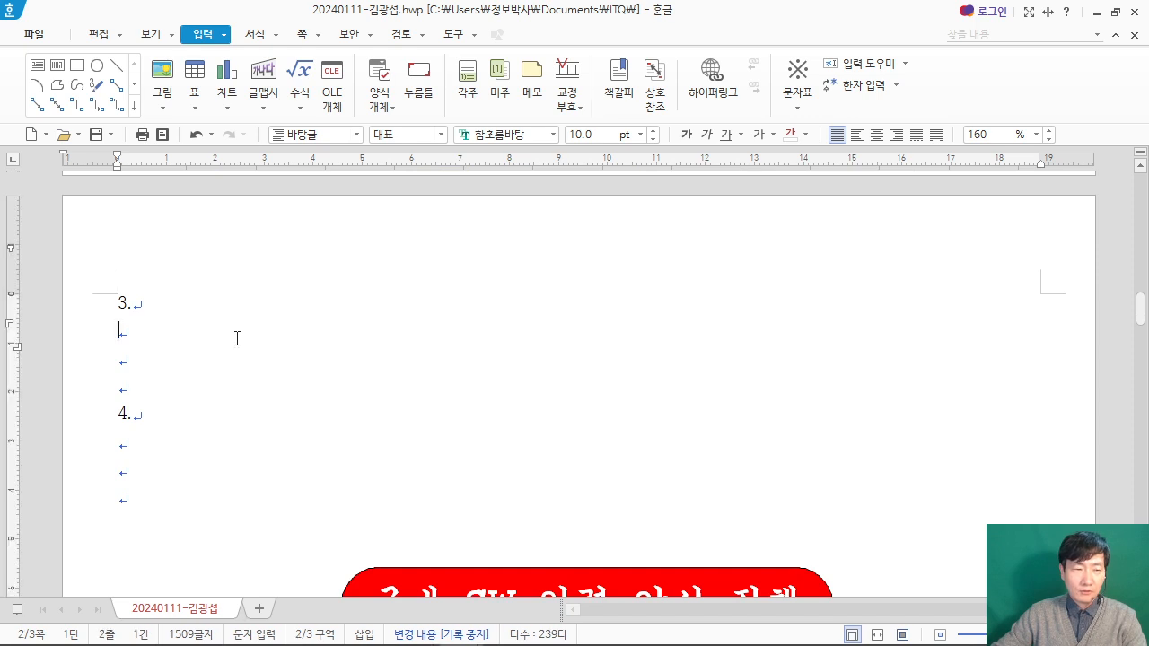
pyautogui.scroll(-1, 475, 334)
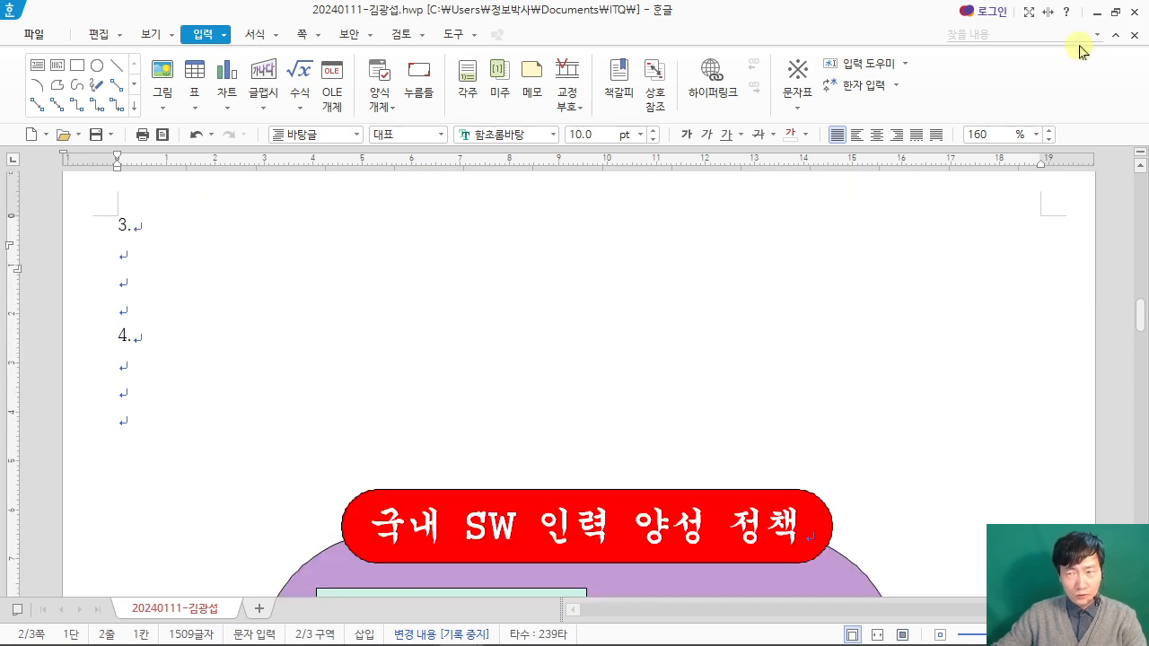
pyautogui.click(1114, 12)
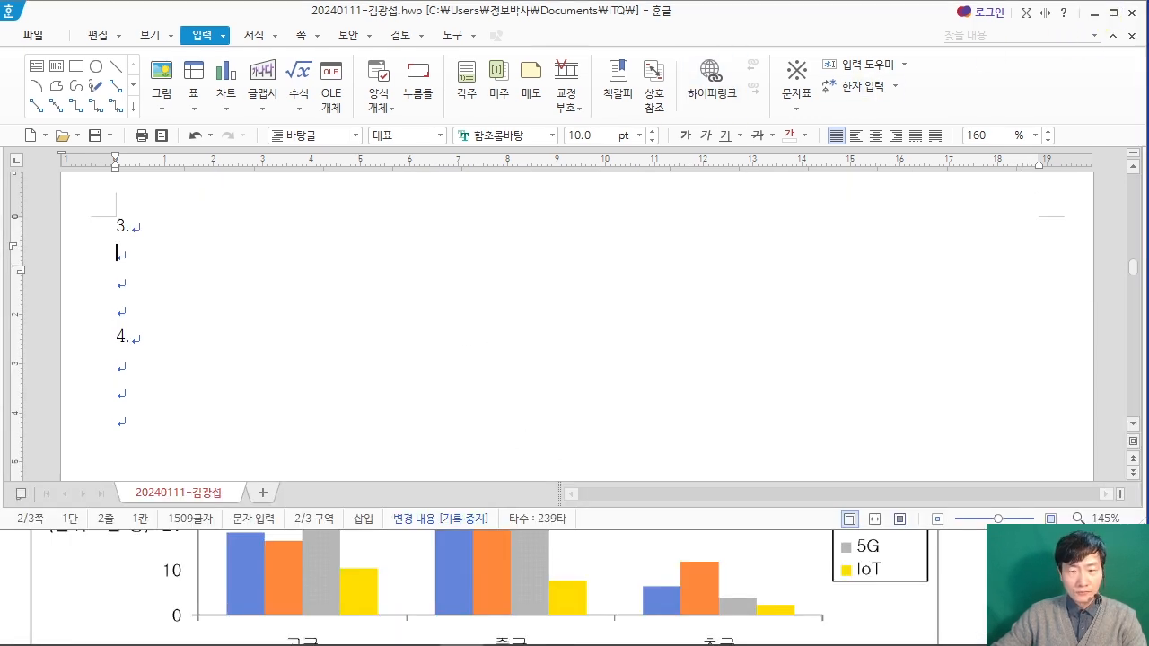
pyautogui.click(998, 557)
pyautogui.scroll(-8, 969, 503)
pyautogui.scroll(1, 911, 505)
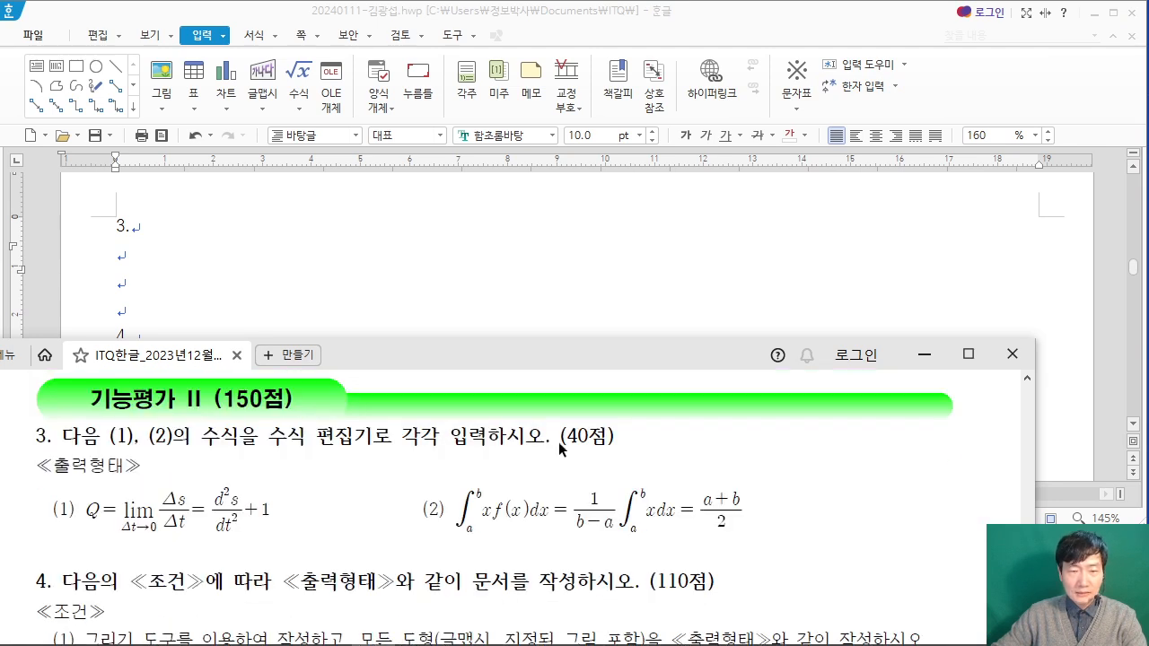
pyautogui.moveTo(561, 437); pyautogui.dragTo(618, 438)
pyautogui.click(577, 452)
pyautogui.click(589, 440)
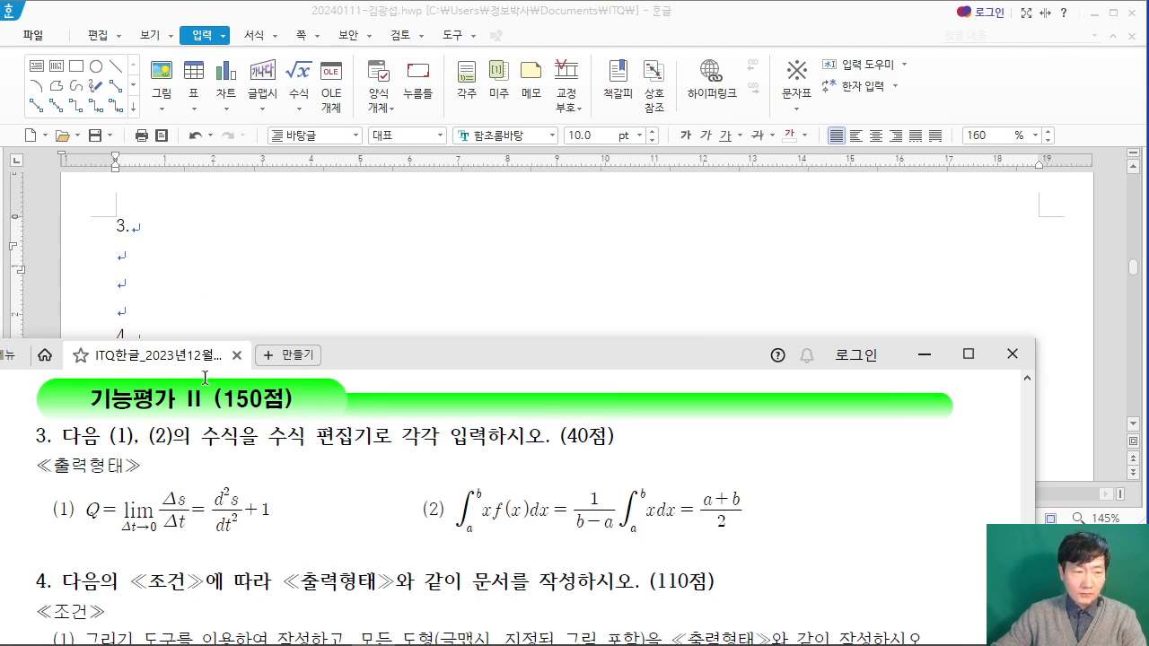
pyautogui.scroll(1, 207, 516)
# Step: Return to the answer document and enter the label "(1)" on the line below "3."
pyautogui.click(171, 252)
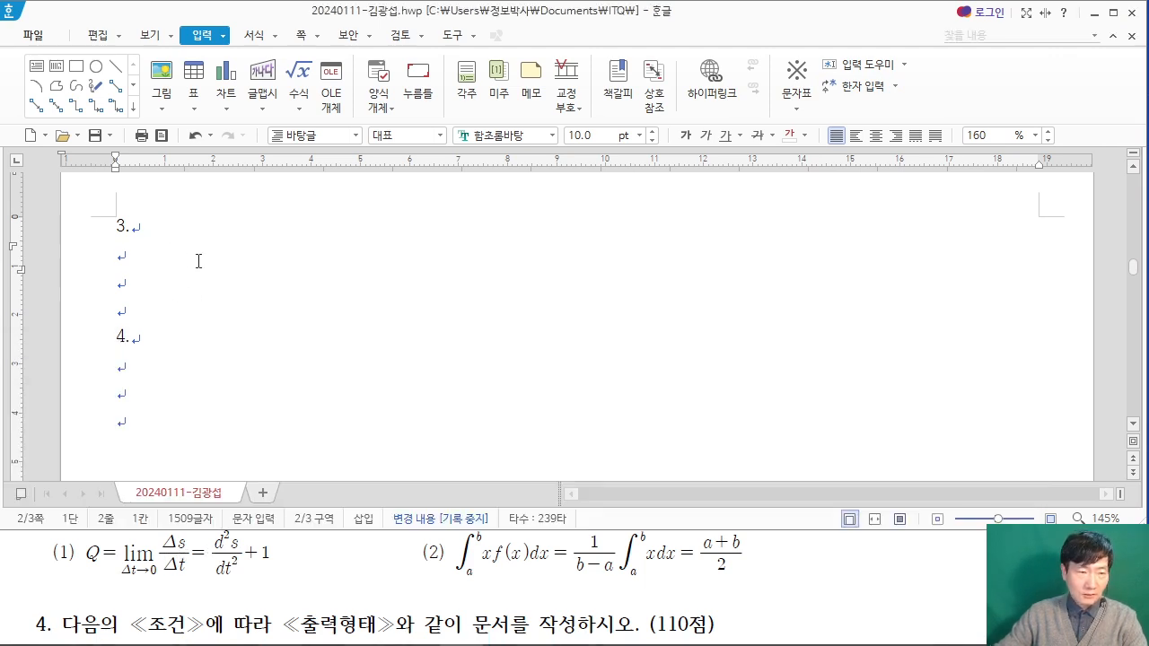
pyautogui.write('(12)')
pyautogui.press('BackSpace')
pyautogui.press('BackSpace')
pyautogui.write(')')
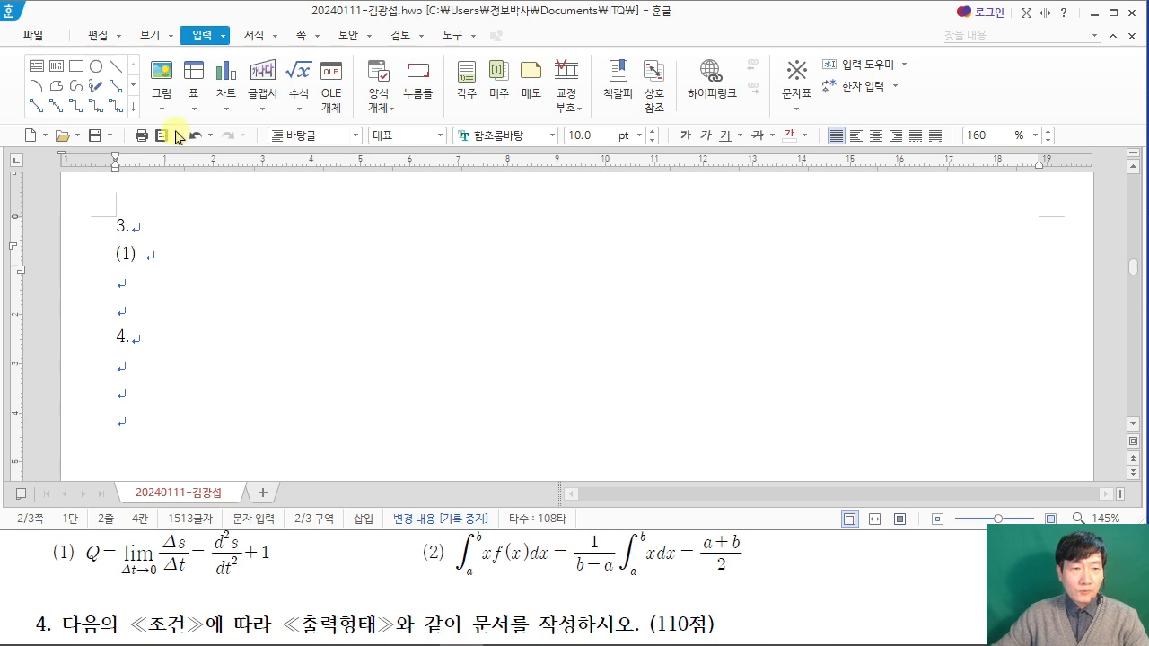
# Step: Start a new equation after the "(1)" label and enter "Q=" in the equation editor
pyautogui.click(310, 93)
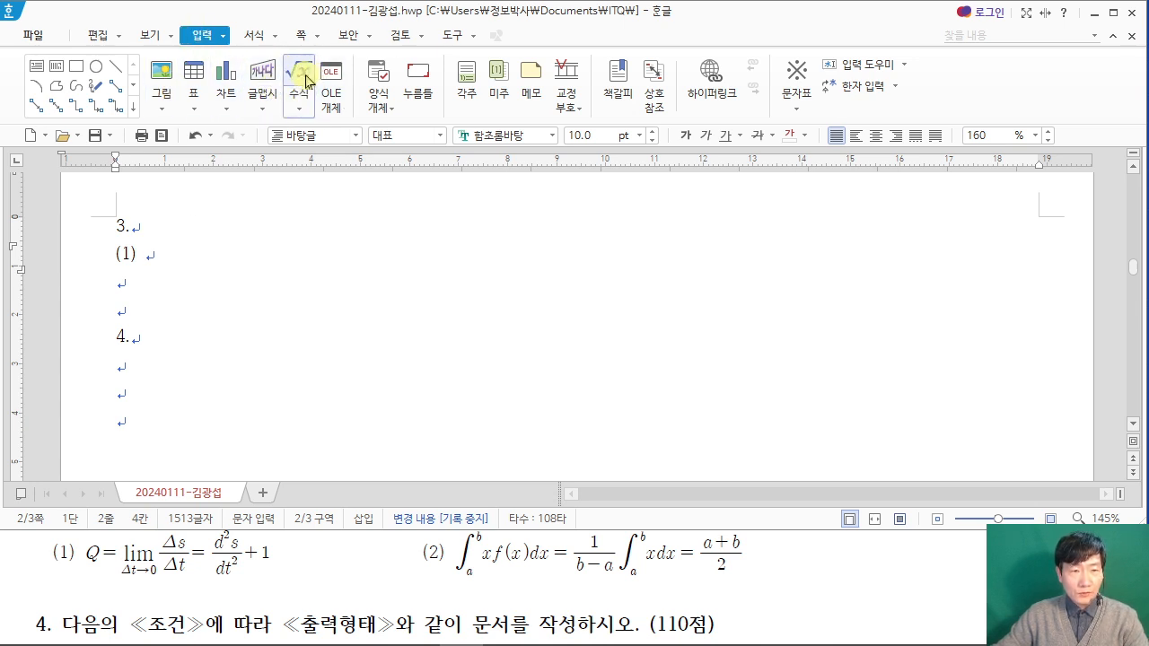
pyautogui.click(299, 81)
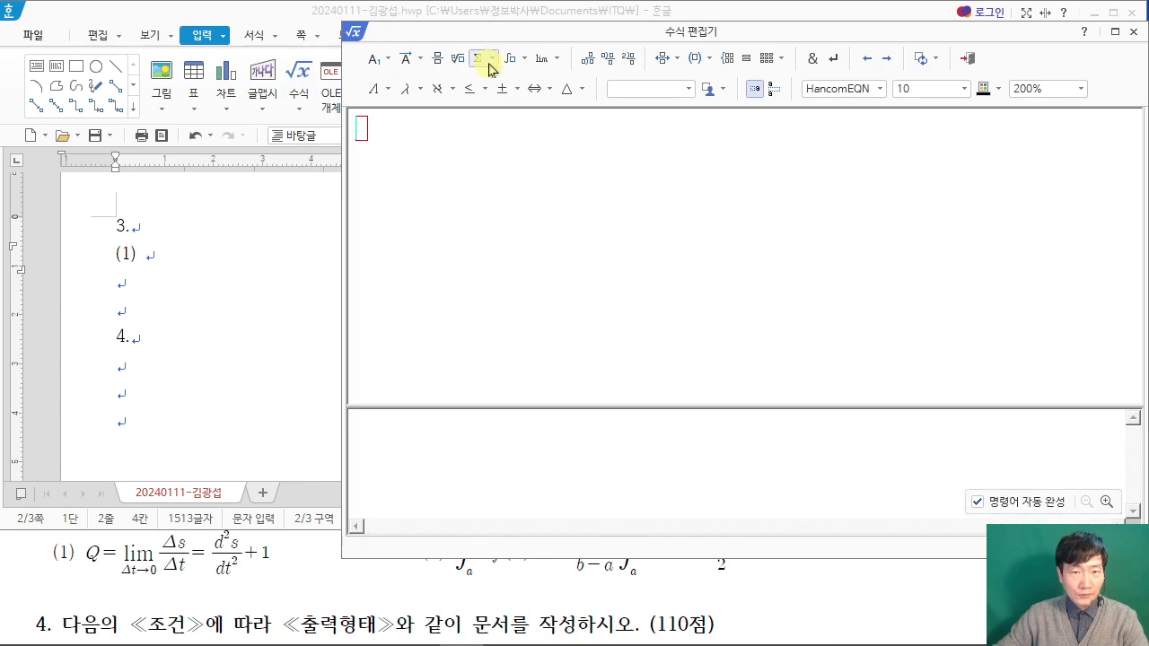
pyautogui.moveTo(490, 39); pyautogui.dragTo(403, 36)
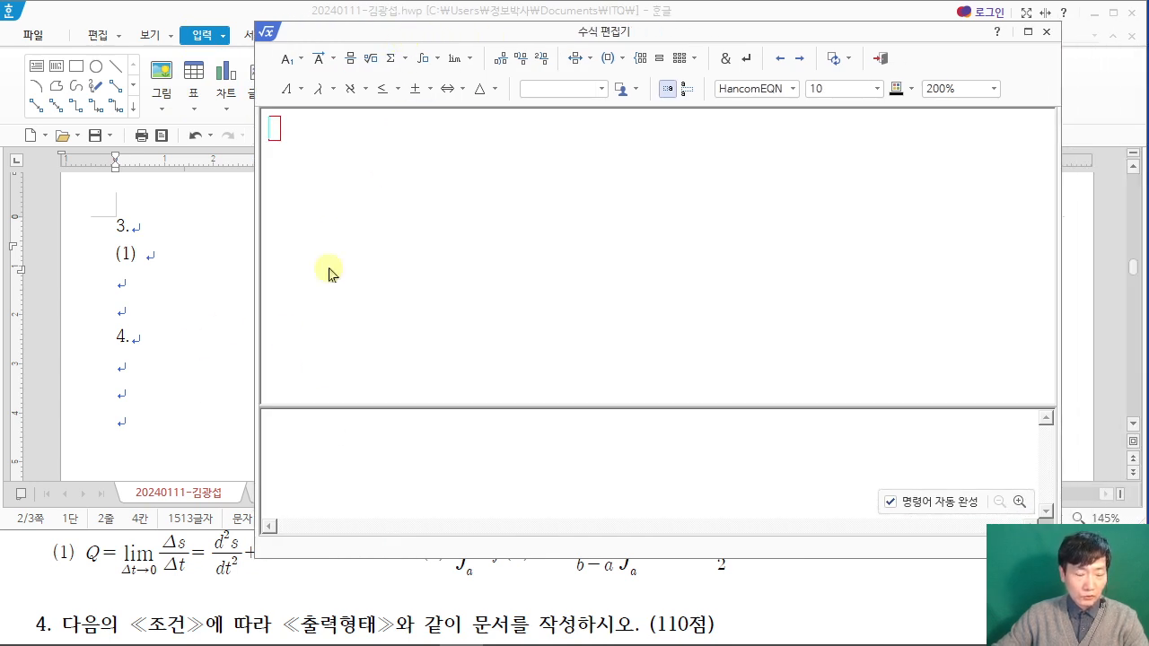
pyautogui.write('ㅈ')
pyautogui.write('Q')
pyautogui.write('=')
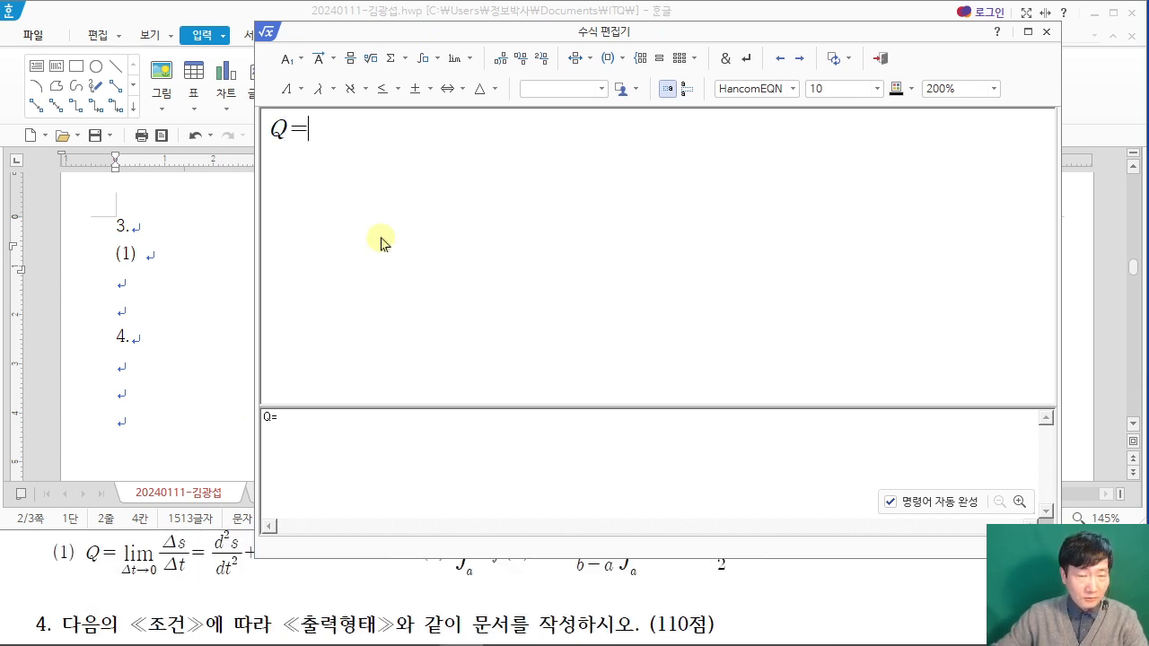
# Step: Insert a lowercase limit template approaching 0 after "Q=" and place the triangle symbol △ before the arrow in its subscript
pyautogui.click(463, 67)
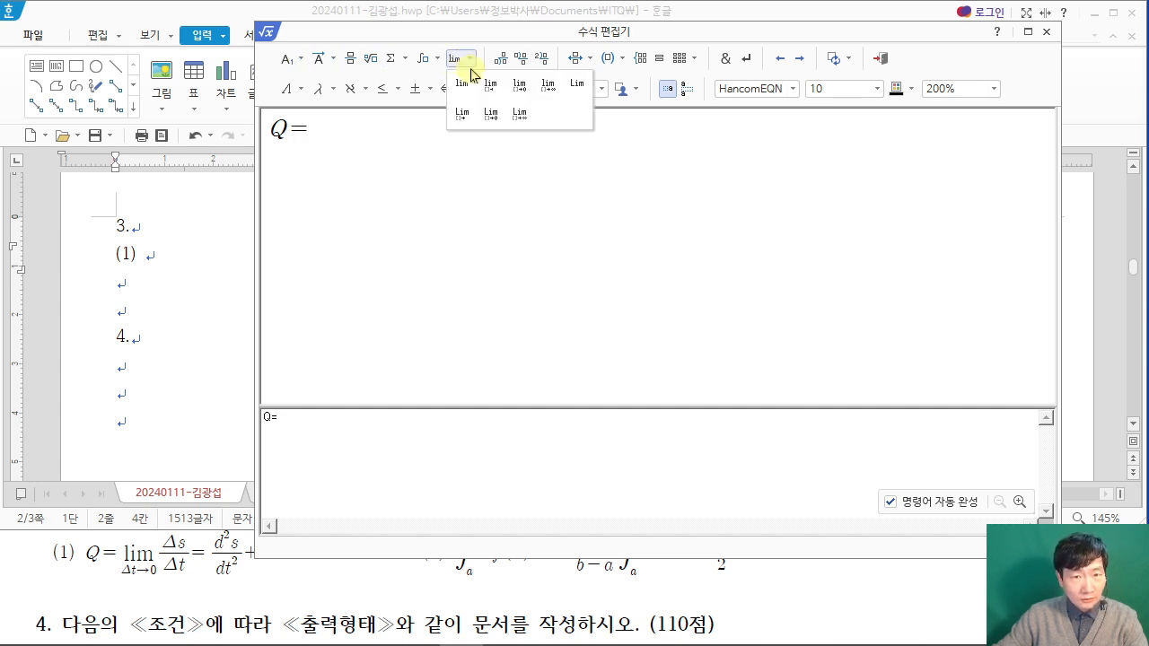
pyautogui.click(529, 95)
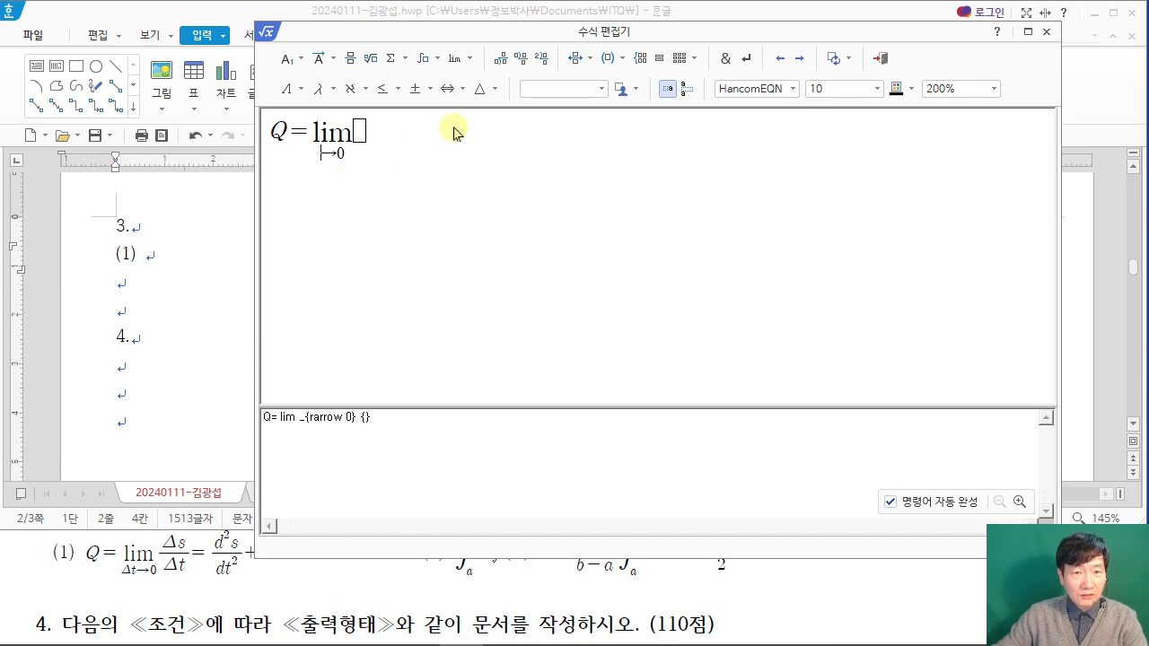
pyautogui.click(492, 90)
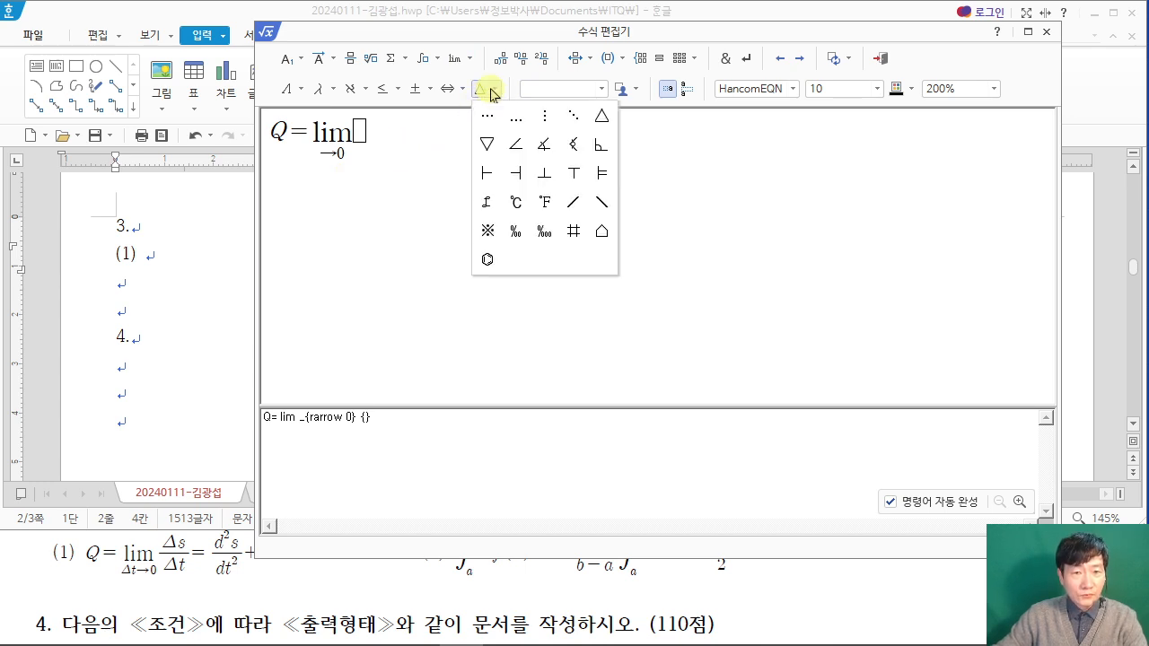
pyautogui.click(599, 121)
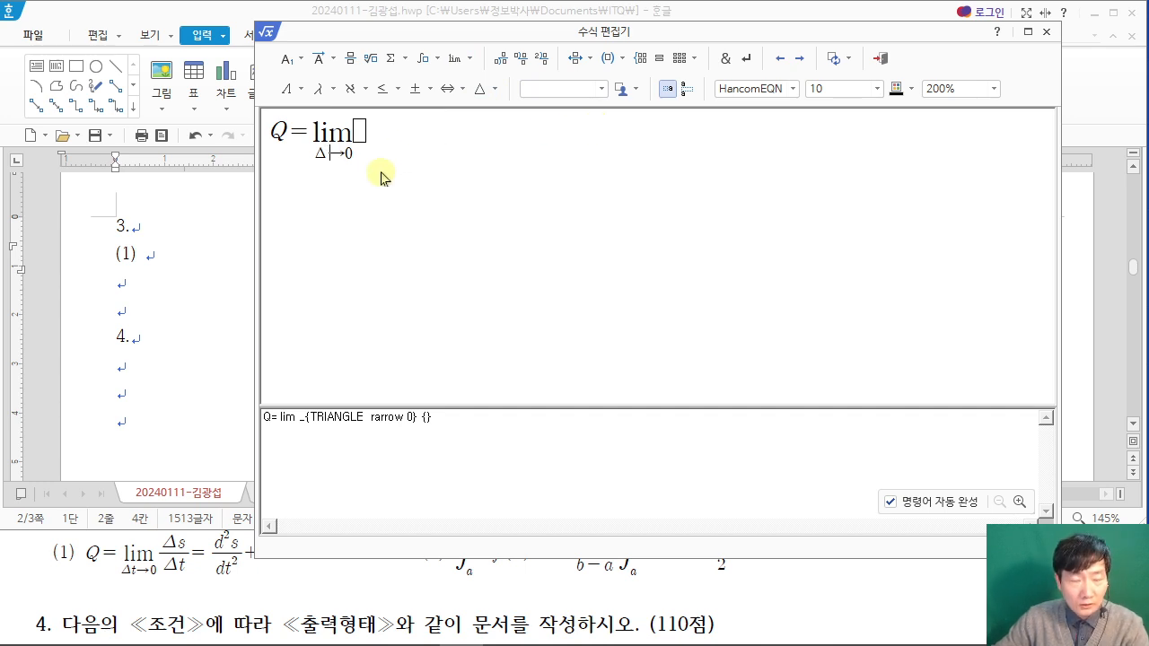
pyautogui.click(300, 92)
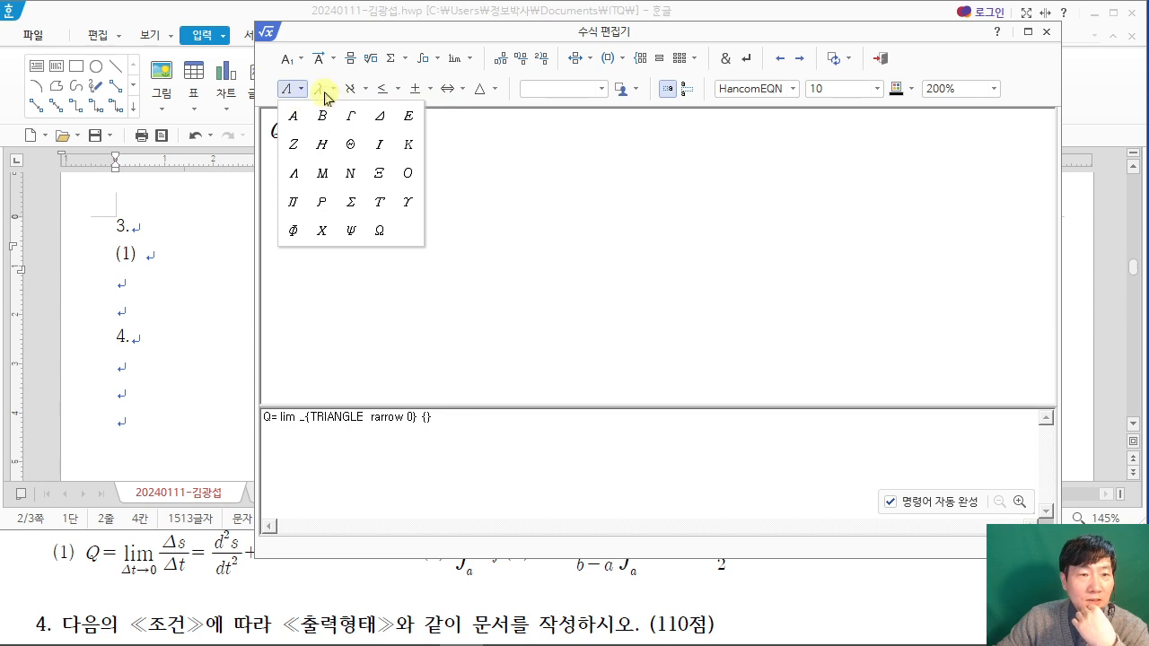
pyautogui.click(326, 93)
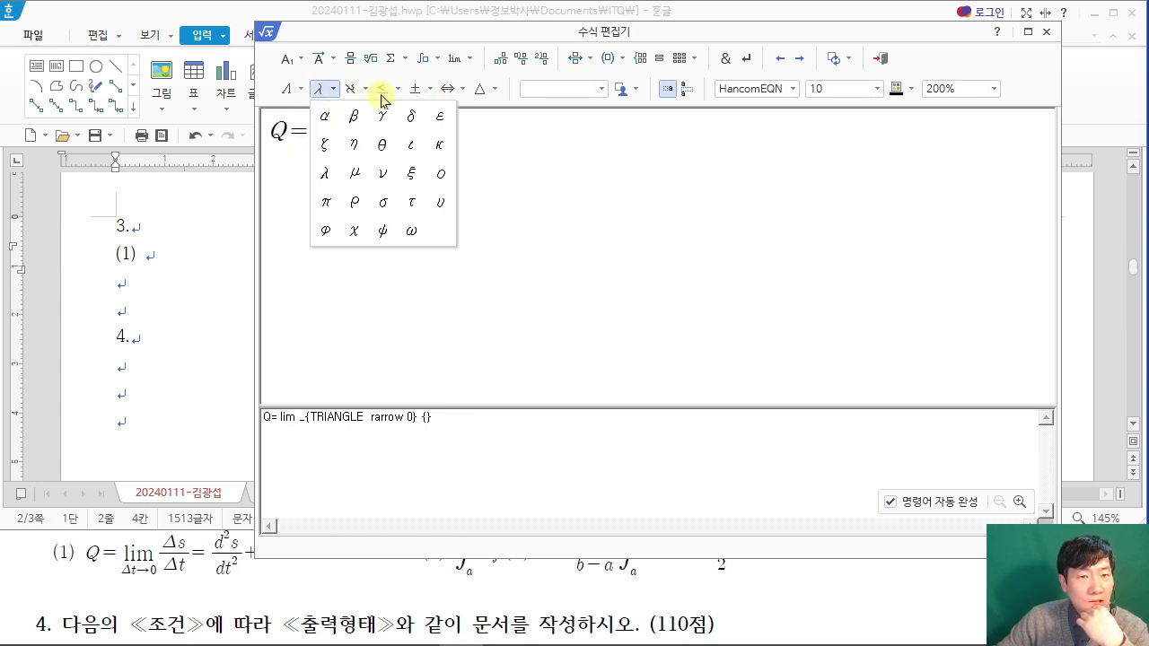
pyautogui.click(435, 95)
pyautogui.click(431, 94)
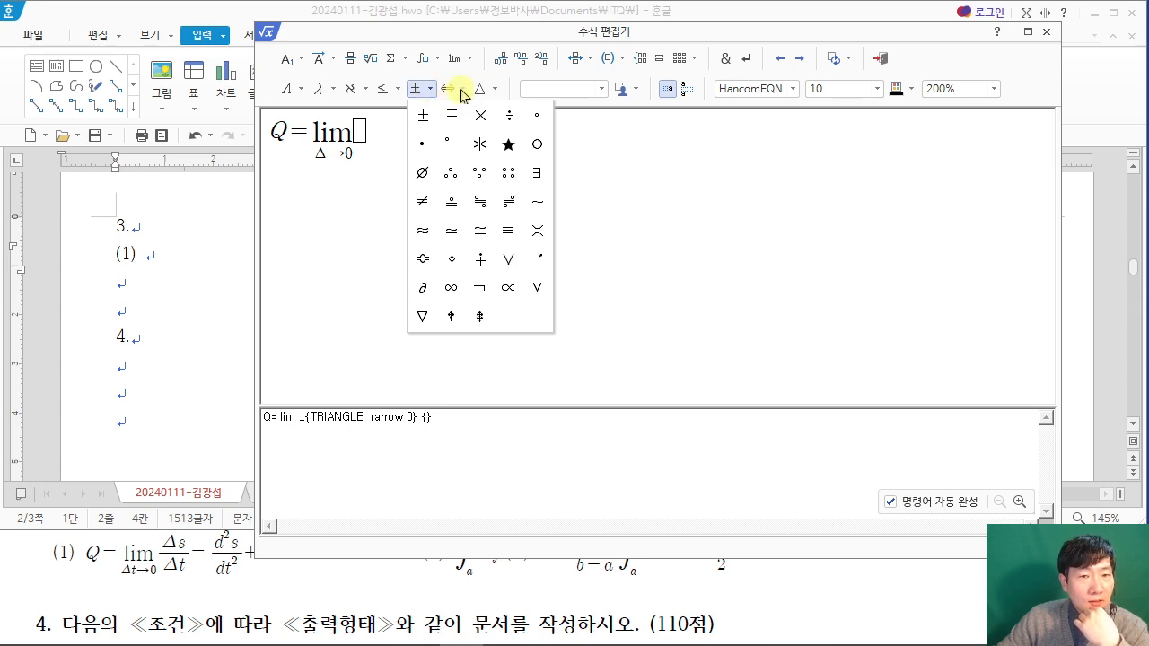
pyautogui.click(457, 92)
pyautogui.click(431, 93)
pyautogui.click(399, 94)
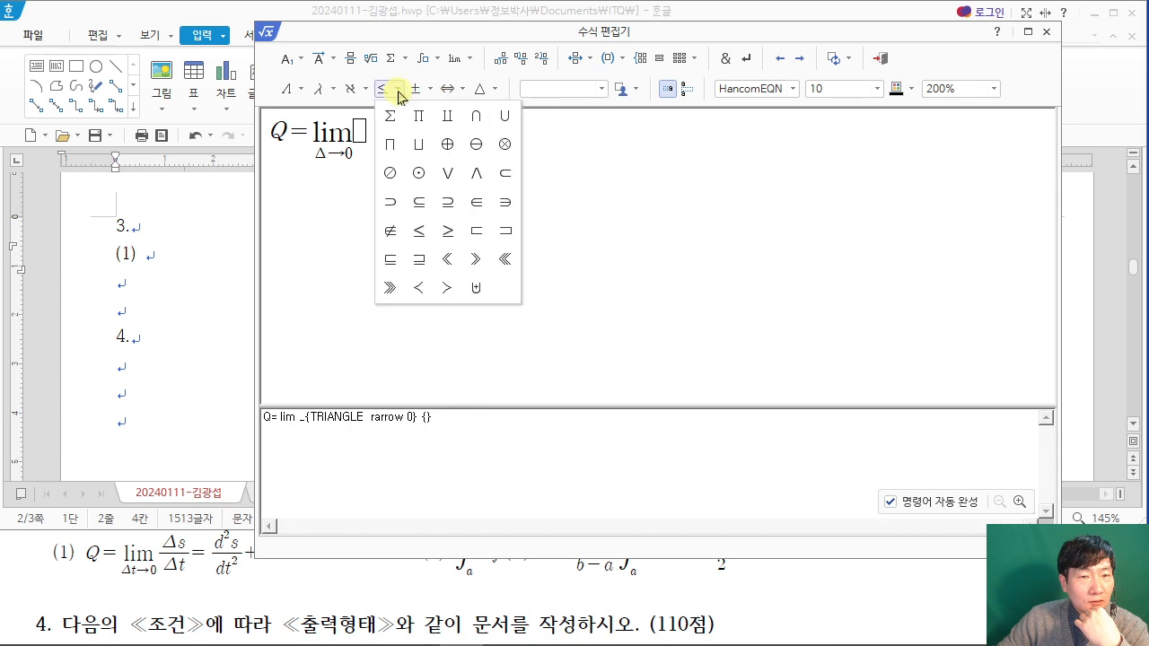
pyautogui.click(484, 90)
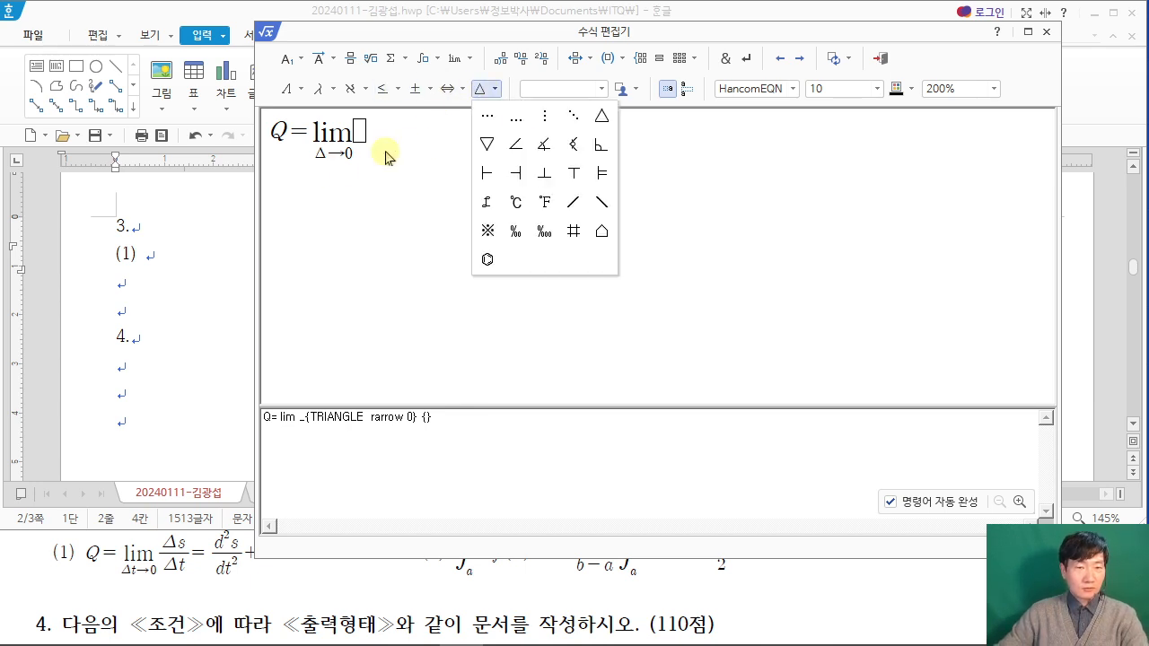
pyautogui.click(601, 116)
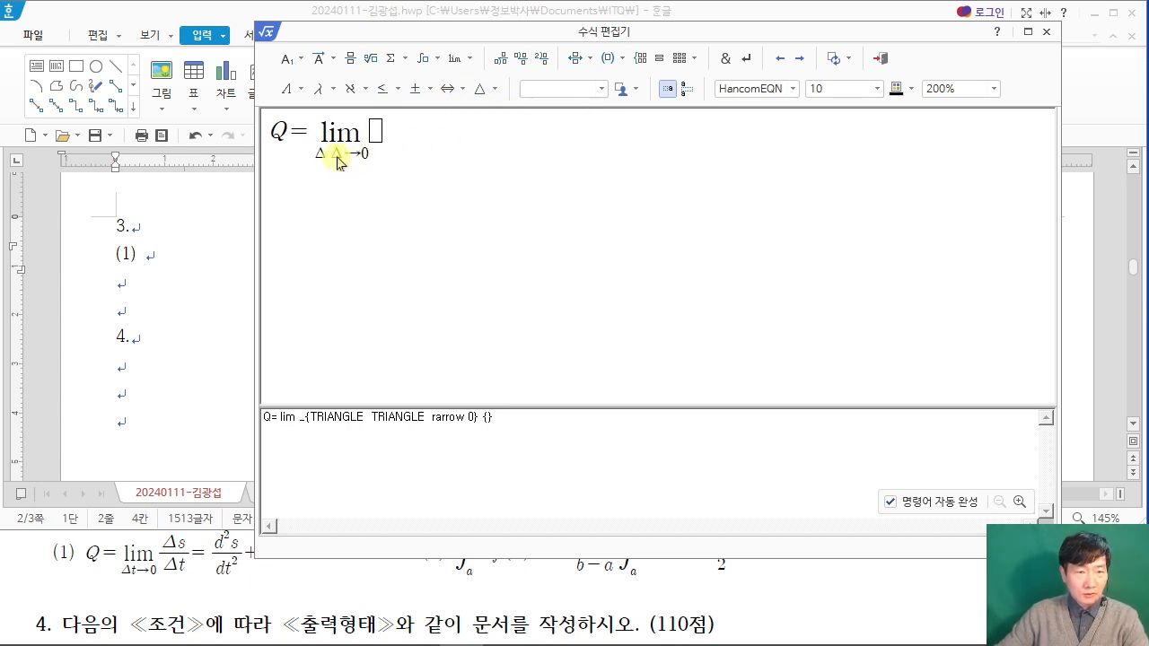
pyautogui.press('BackSpace')
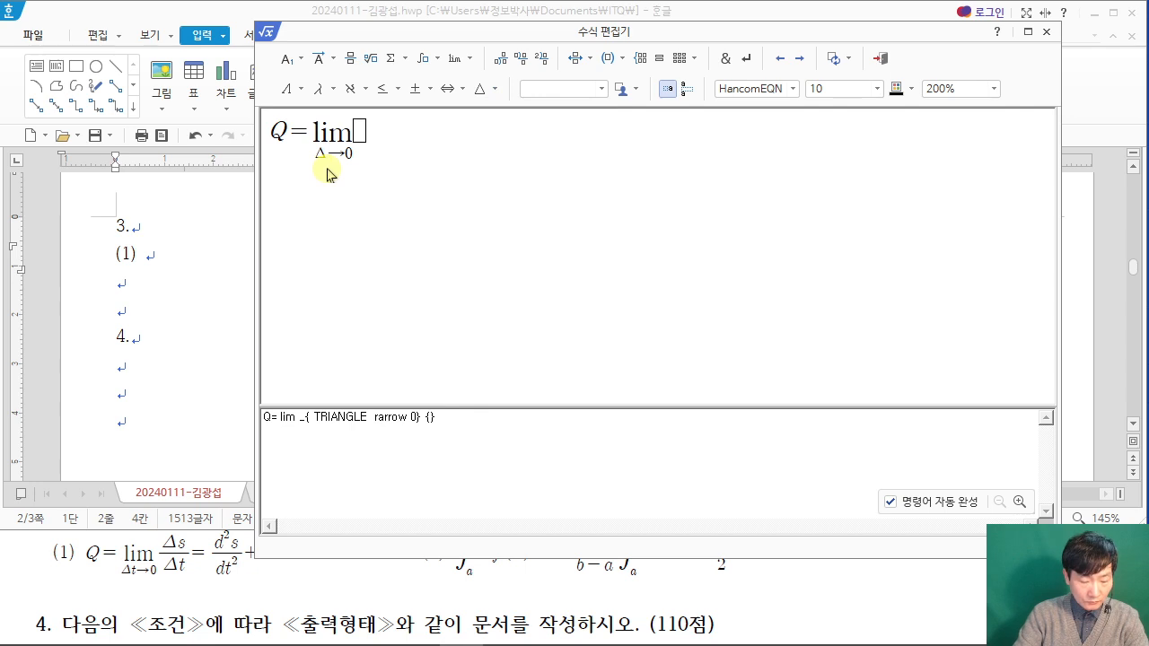
# Step: Enter t after the triangle in the limit's subscript, and insert a fraction beside the limit with △s as numerator
pyautogui.write('t')
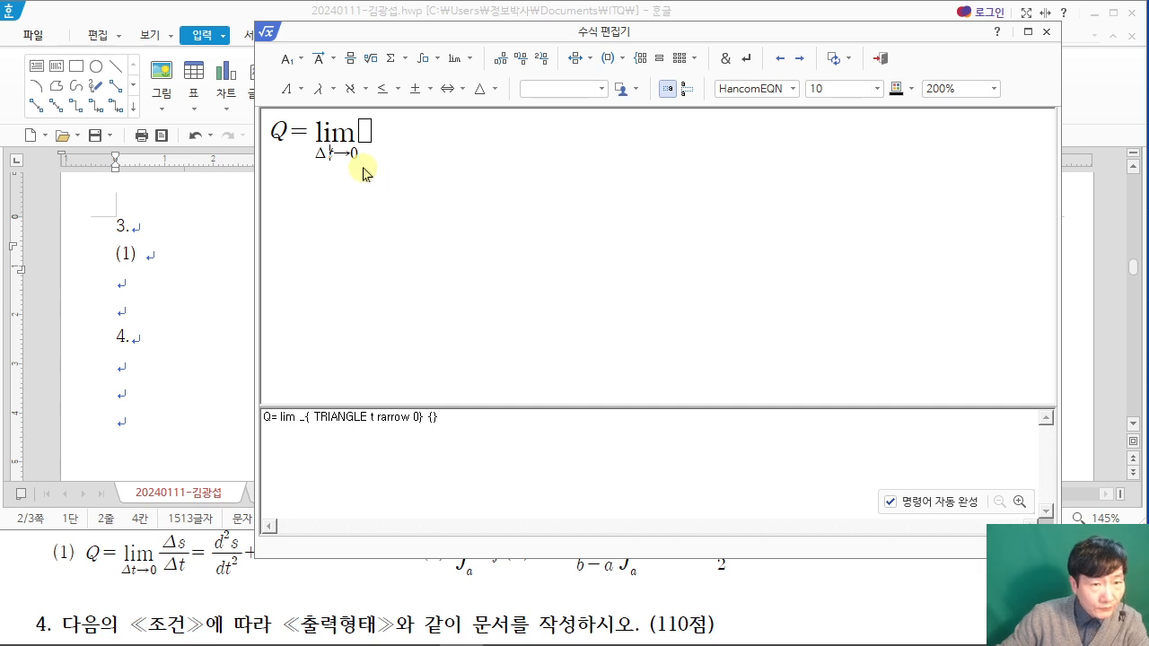
pyautogui.click(365, 136)
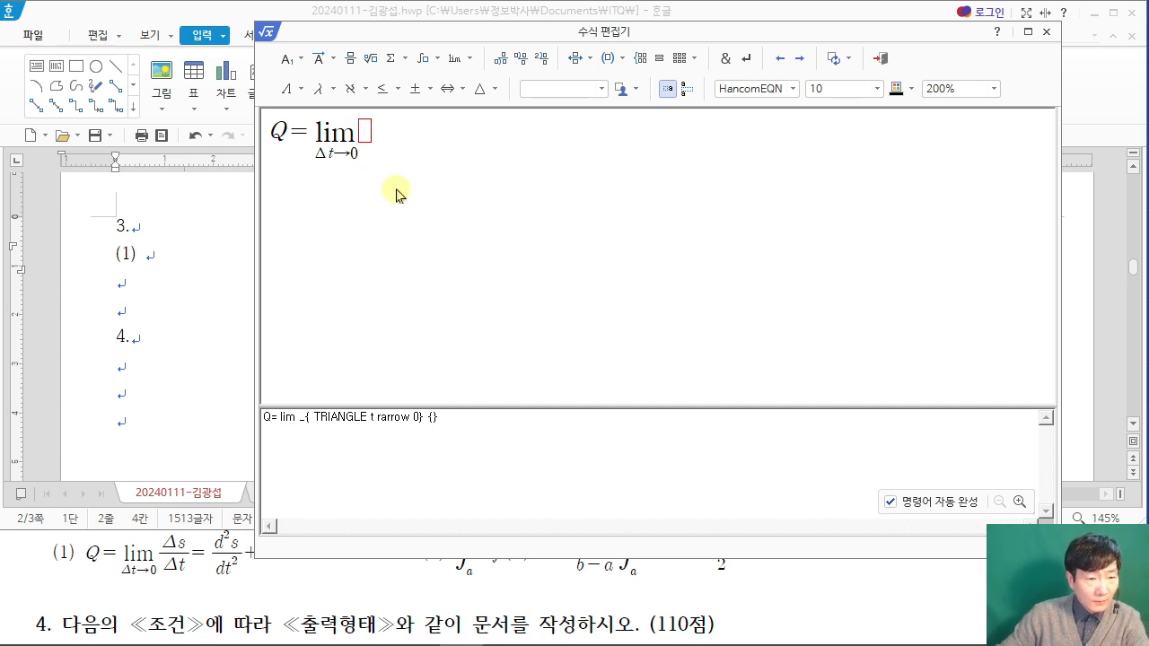
pyautogui.click(349, 58)
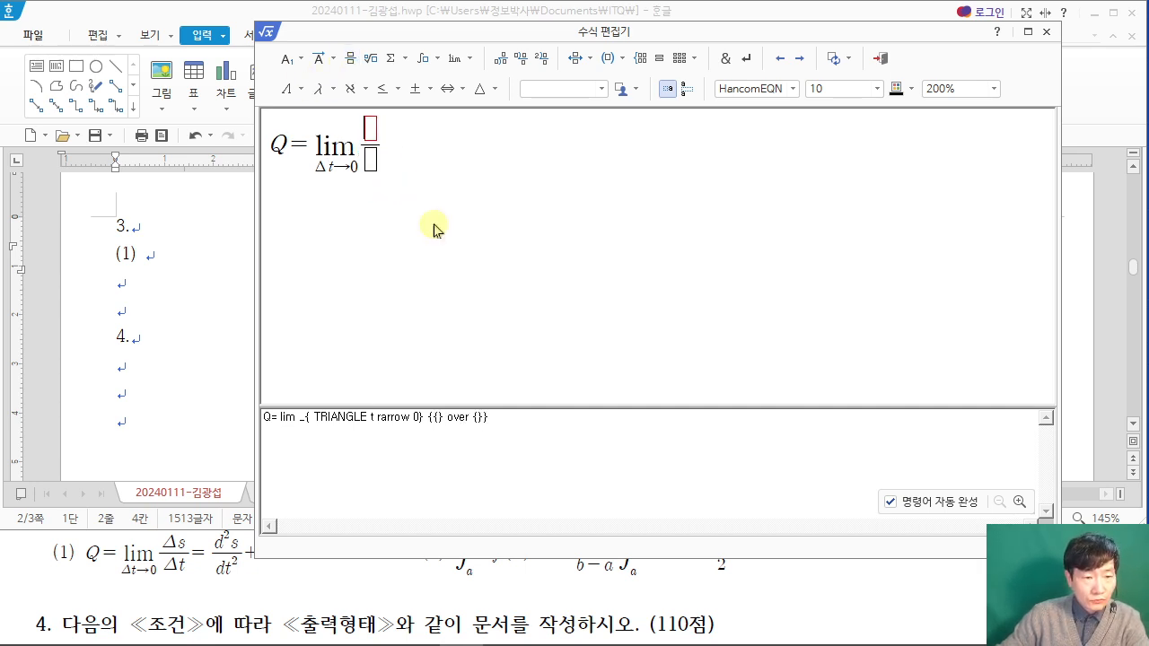
pyautogui.click(483, 89)
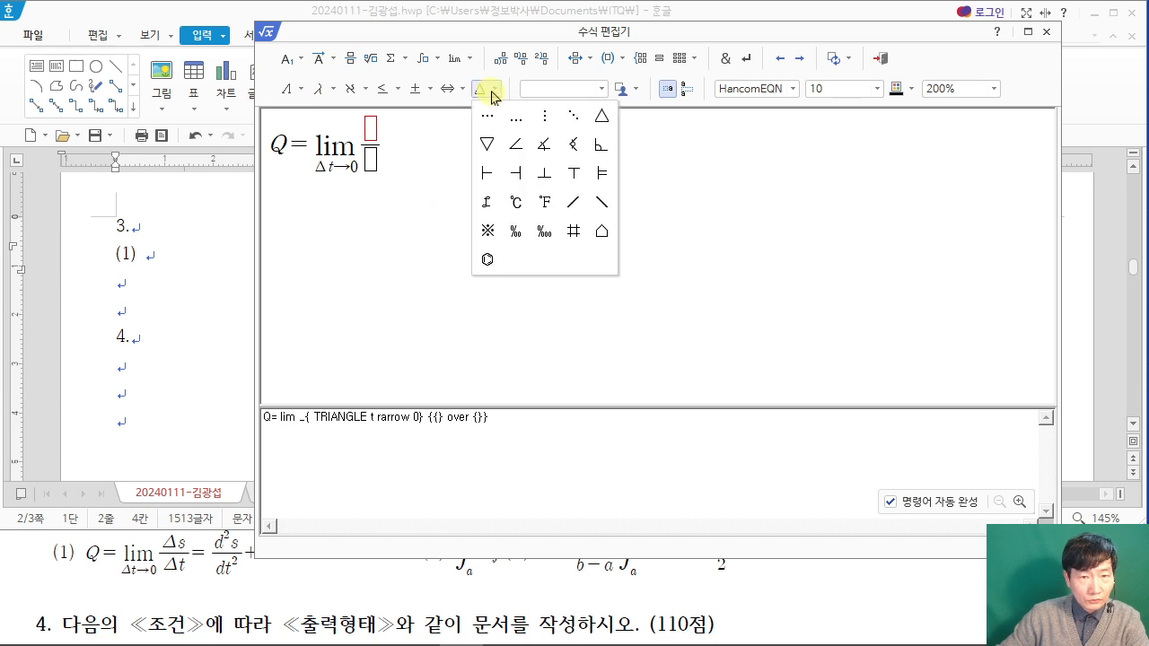
pyautogui.click(594, 128)
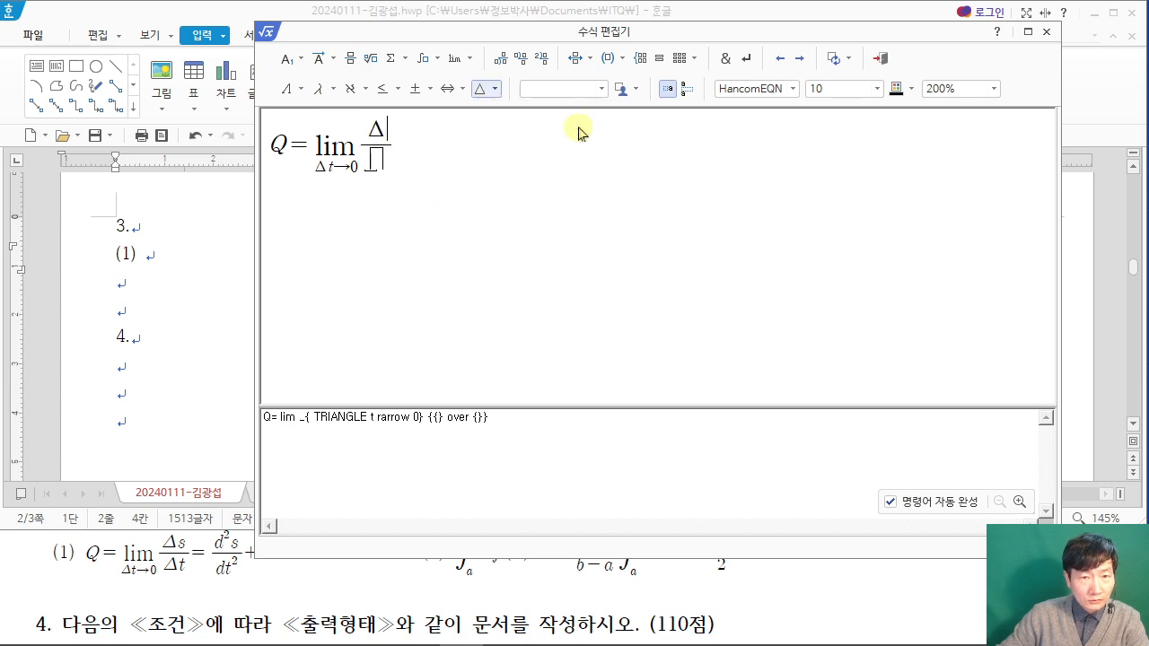
pyautogui.write('s')
# Step: Fill the fraction's denominator with the triangle symbol △ followed by t
pyautogui.click(381, 162)
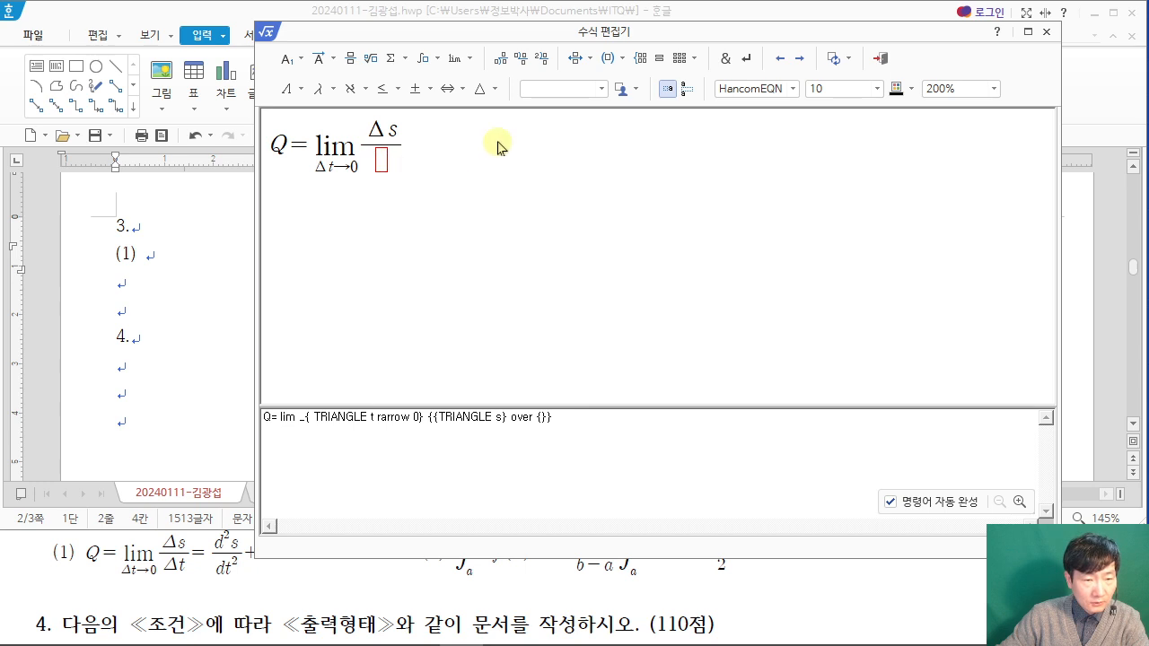
pyautogui.click(499, 96)
pyautogui.click(597, 116)
pyautogui.write('t')
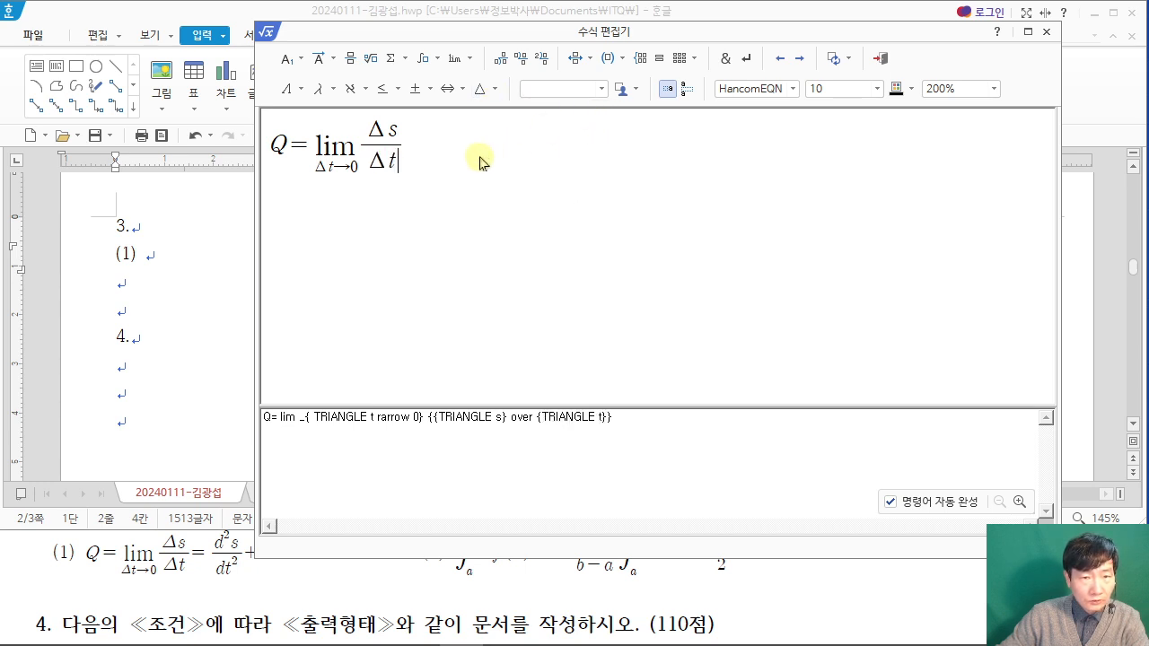
pyautogui.click(300, 90)
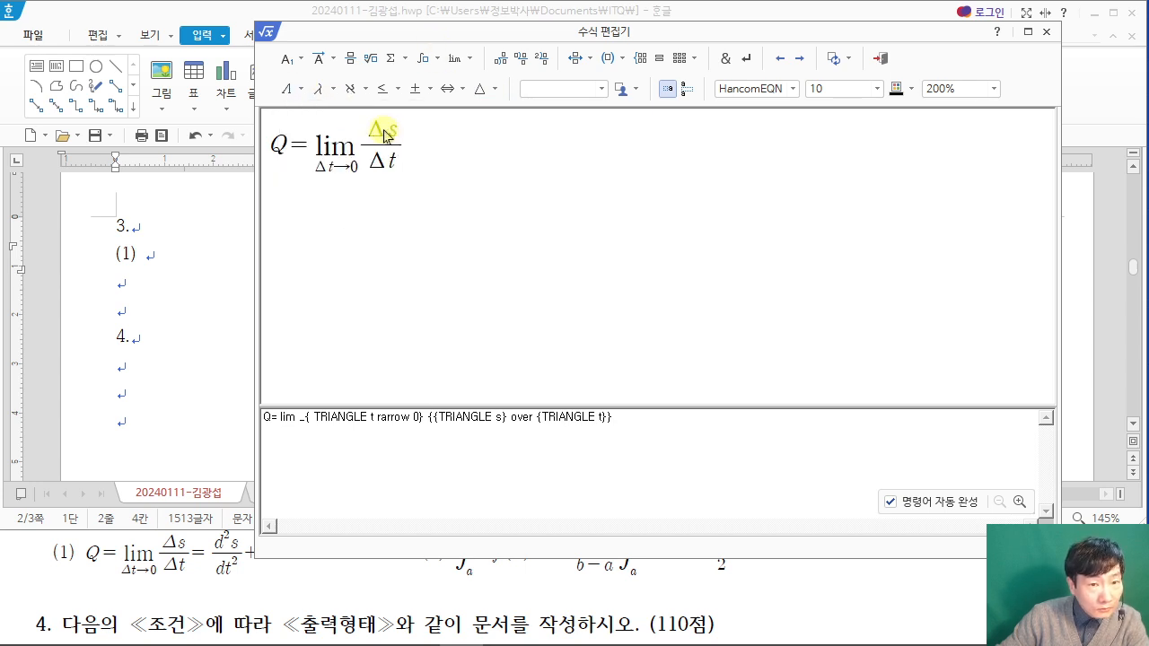
pyautogui.click(297, 89)
pyautogui.click(325, 115)
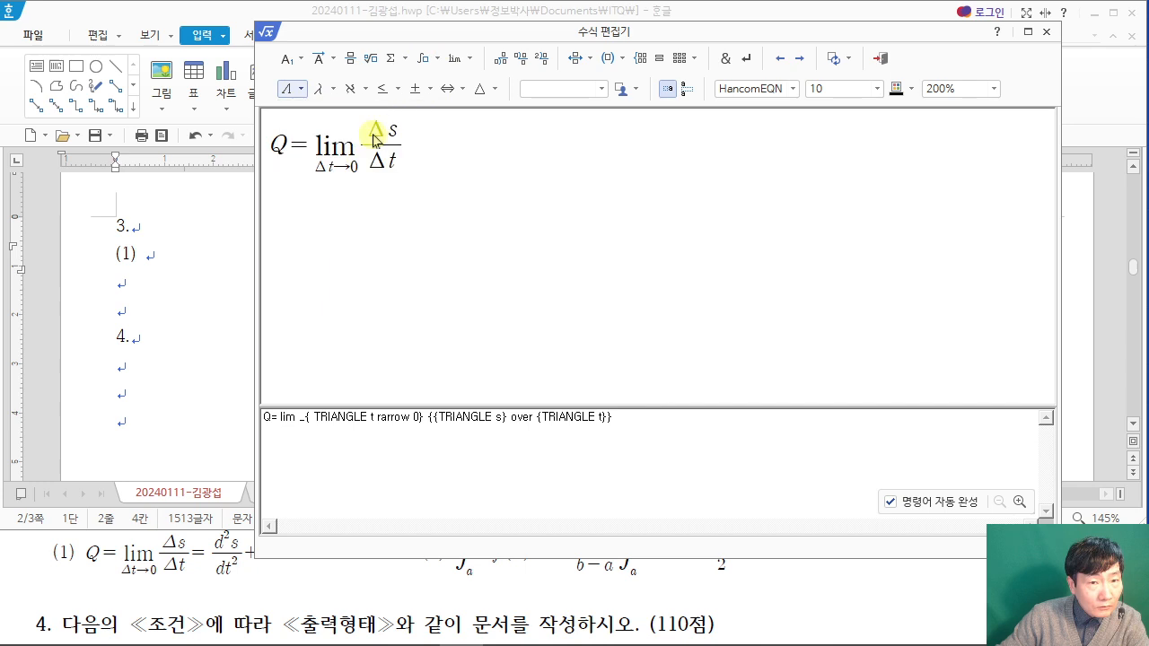
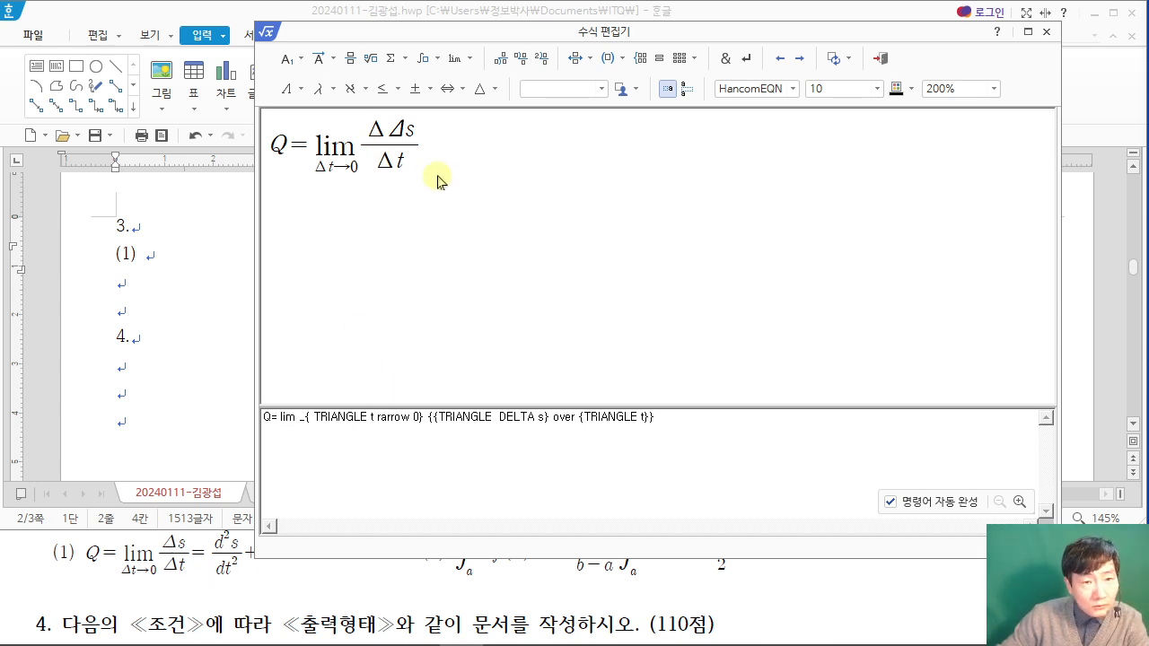
# Step: Remove the surplus DELTA symbol beside s, and continue the equation with an equals sign and a new fraction with numerator d²s
pyautogui.press('BackSpace')
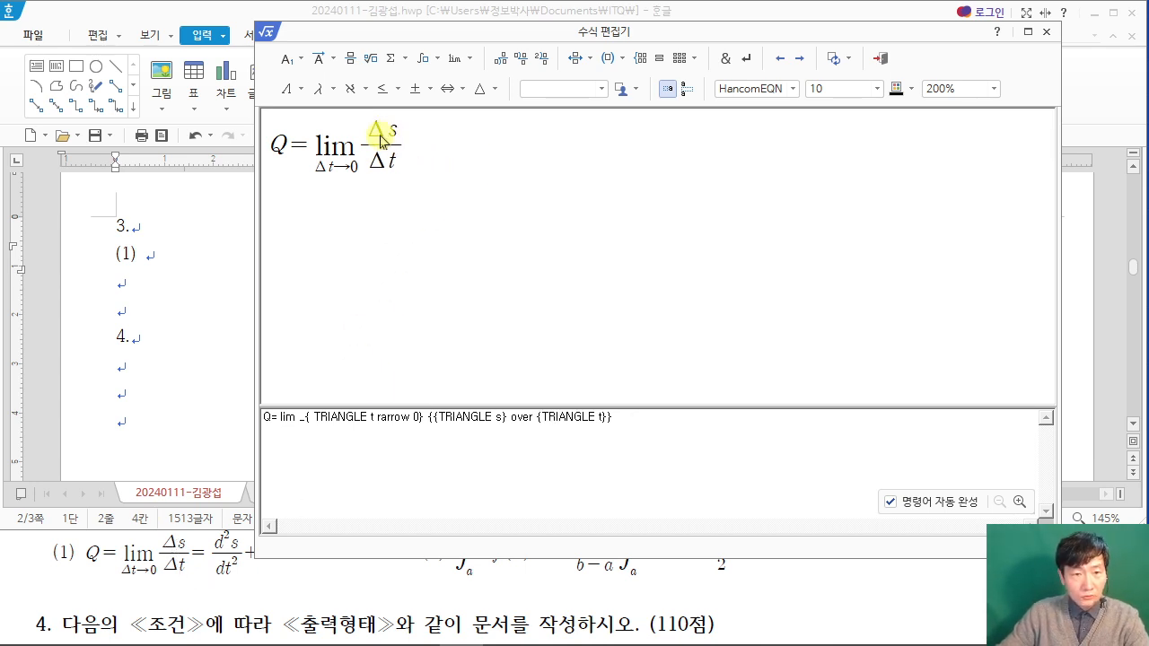
pyautogui.click(433, 167)
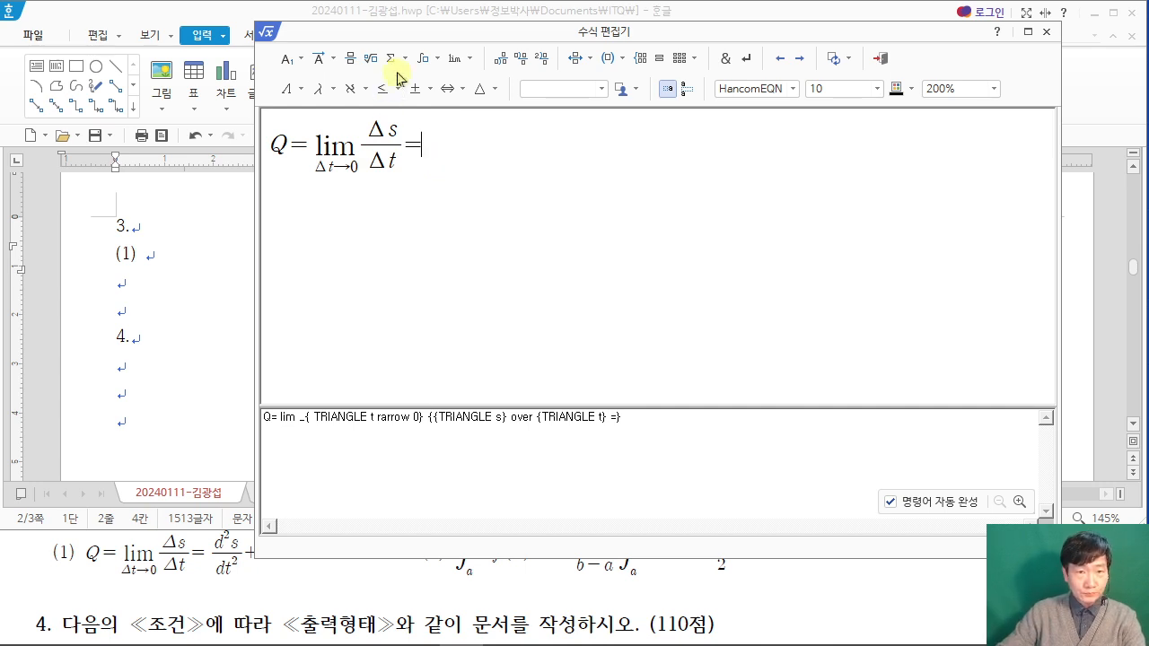
pyautogui.click(350, 58)
pyautogui.write('d')
pyautogui.click(291, 58)
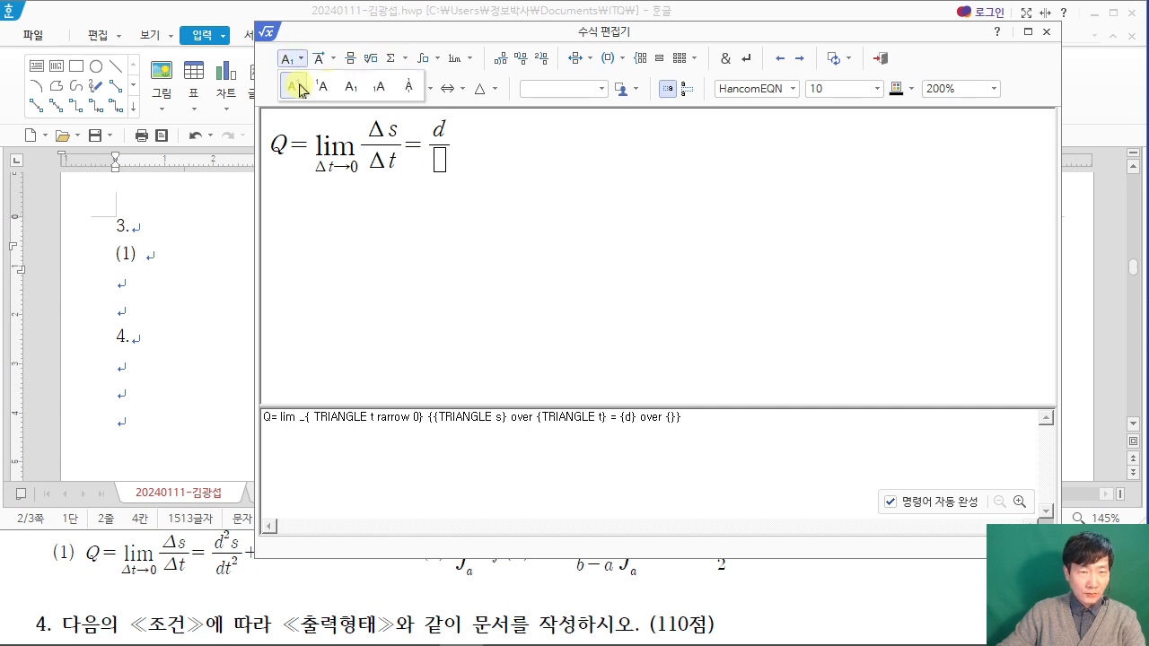
pyautogui.click(299, 89)
pyautogui.write('2')
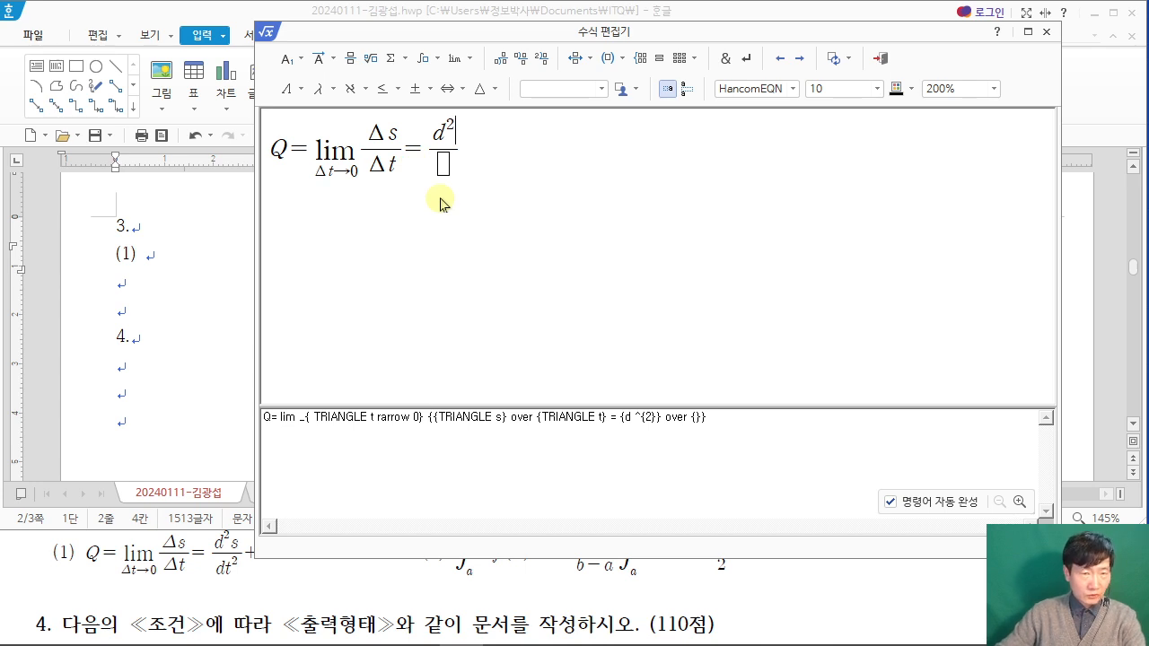
pyautogui.press('Right')
pyautogui.write('s')
# Step: Fill the denominator of the new fraction with dt²
pyautogui.click(443, 180)
pyautogui.write('dt')
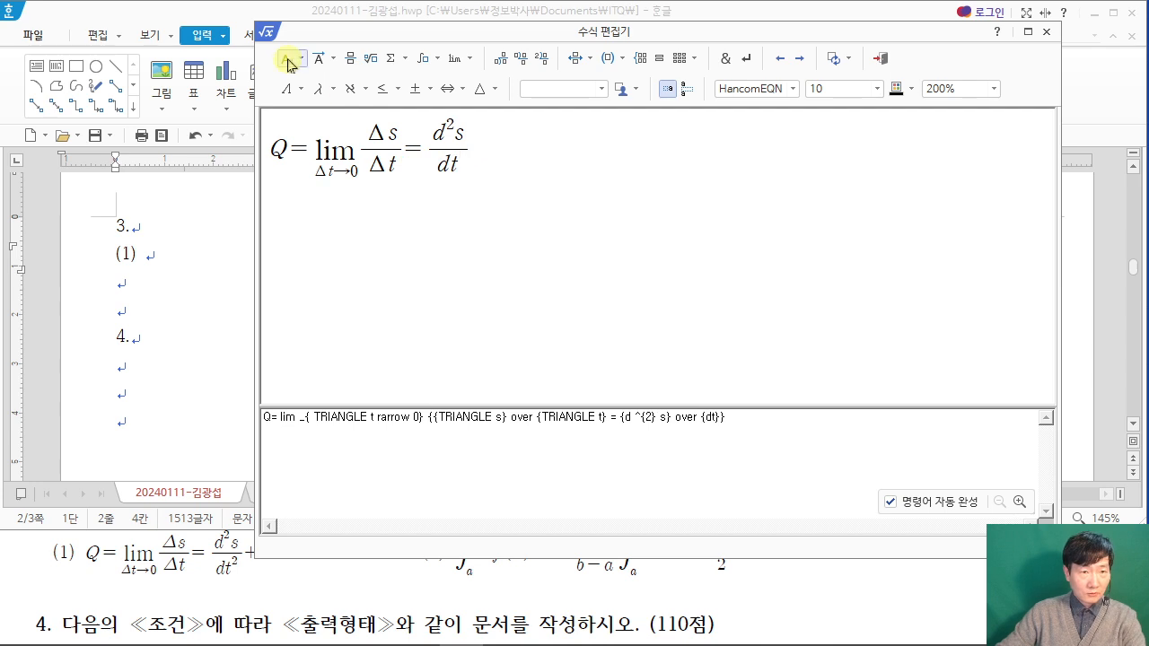
pyautogui.click(300, 88)
pyautogui.write('2')
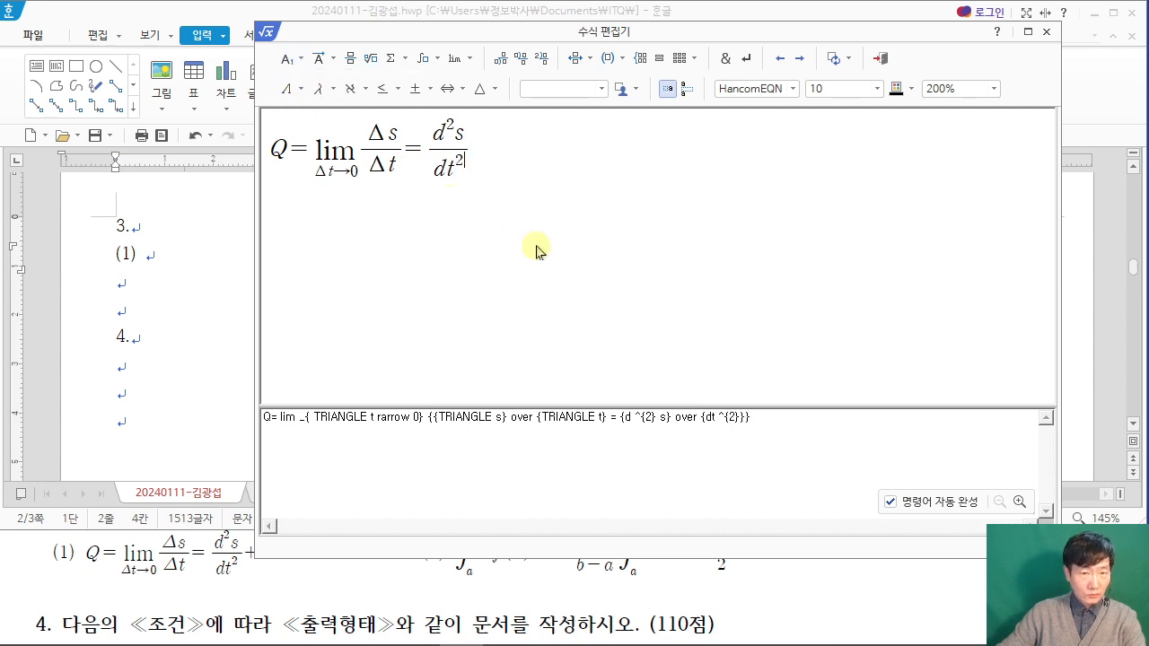
# Step: Add +1 after the last fraction and insert the finished equation into the document as item (1)
pyautogui.click(262, 579)
pyautogui.click(492, 157)
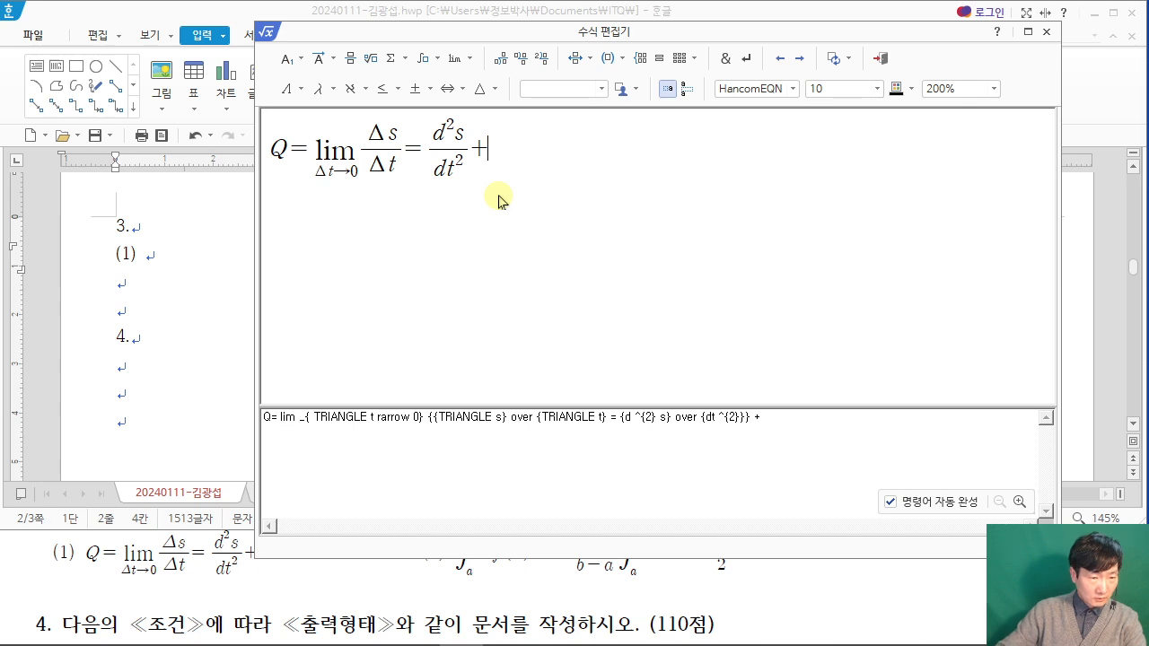
pyautogui.click(45, 597)
pyautogui.click(510, 151)
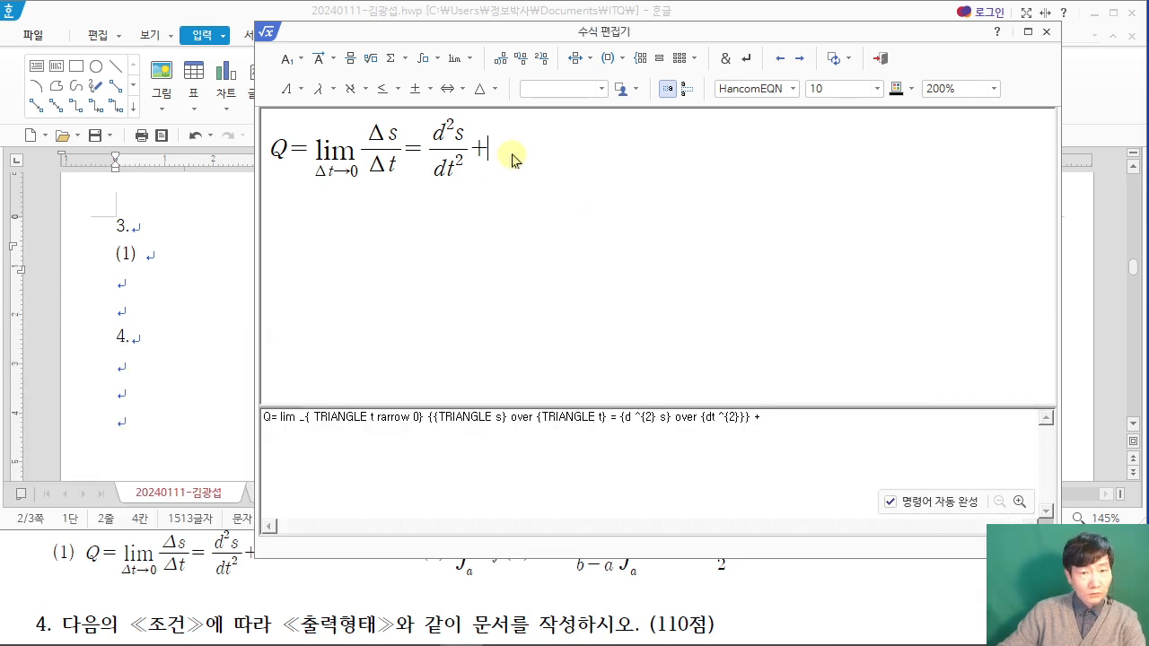
pyautogui.write('1')
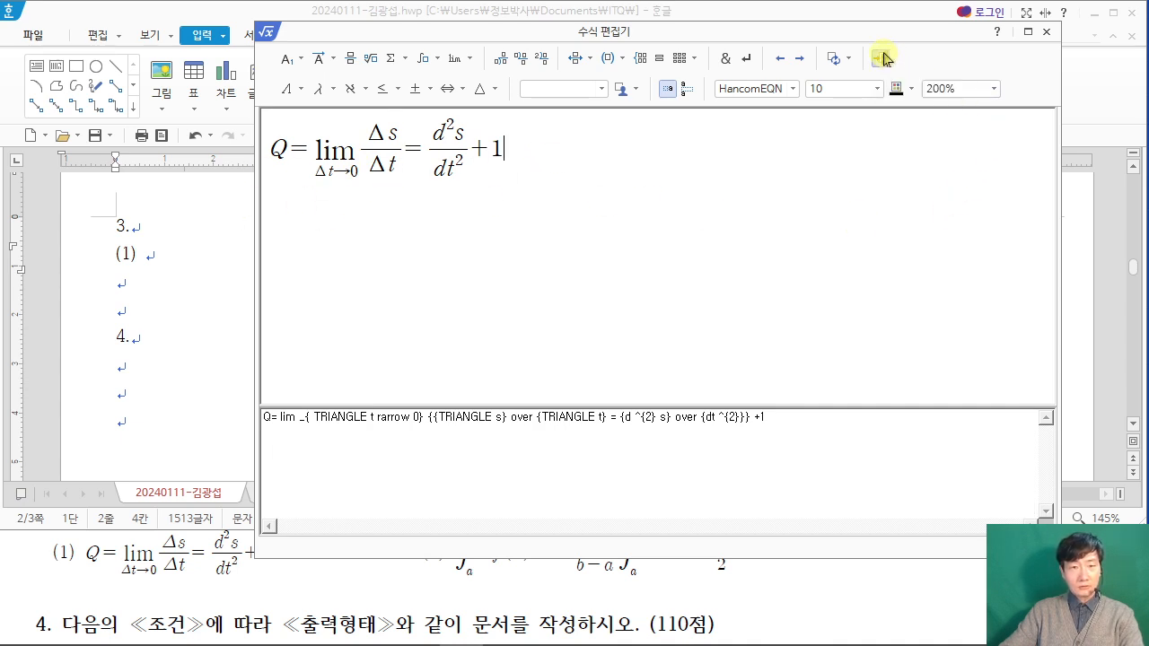
pyautogui.click(883, 59)
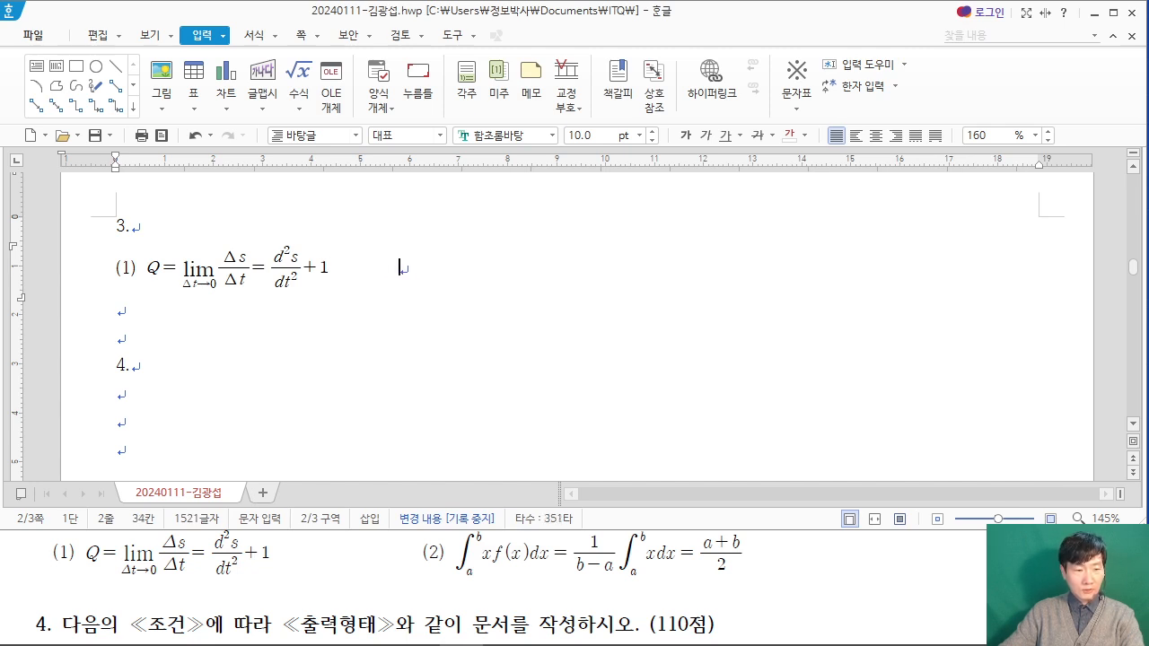
# Step: Write the label (2) after the first equation and start a new equation there
pyautogui.write('(2)')
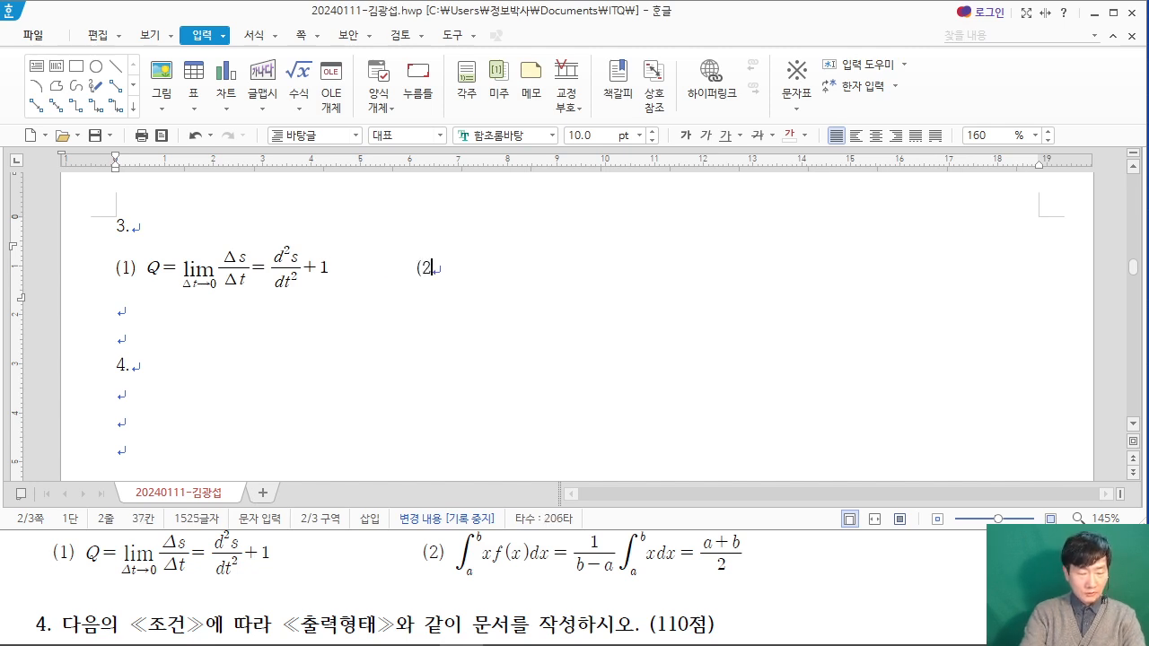
pyautogui.click(299, 71)
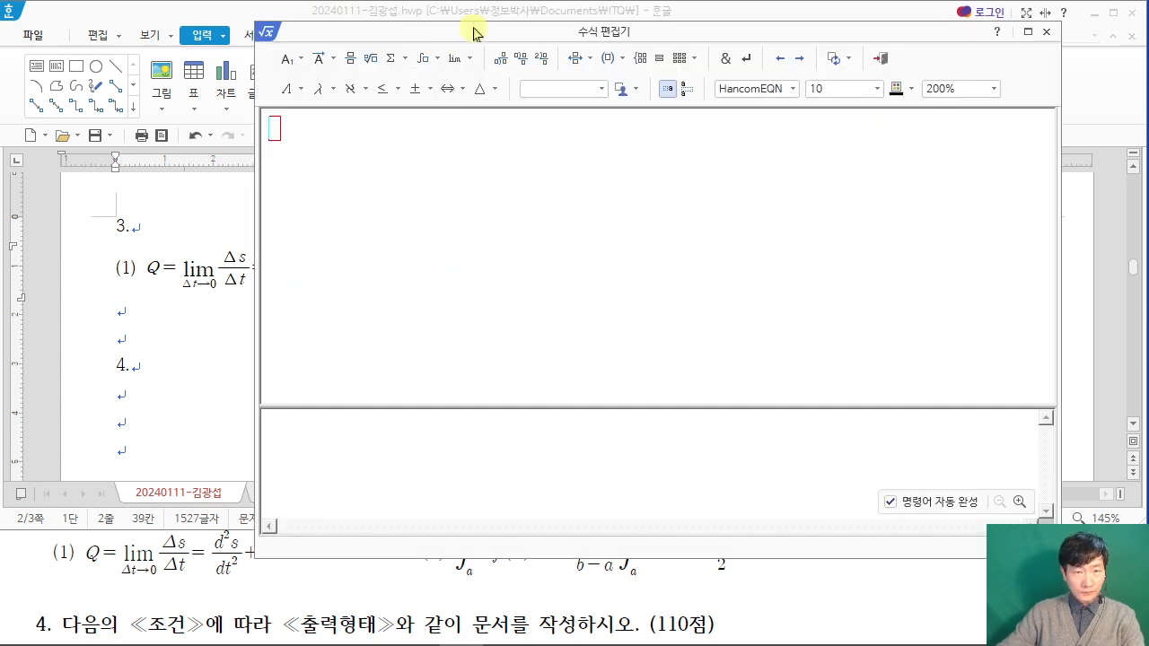
pyautogui.moveTo(487, 33); pyautogui.dragTo(467, 13)
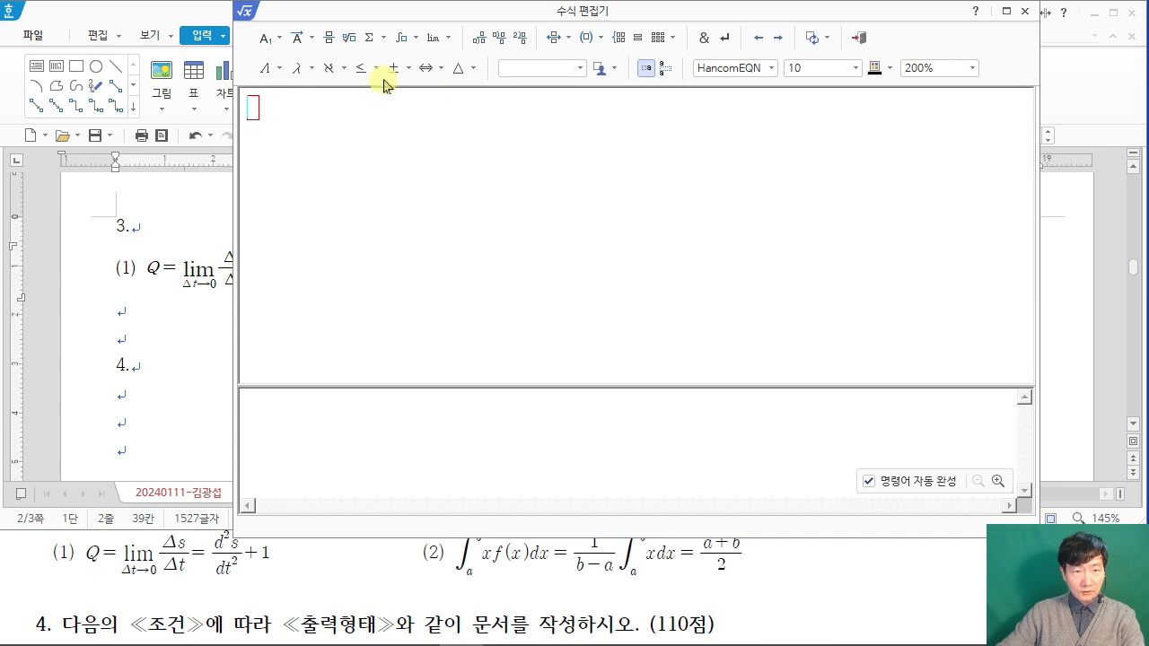
# Step: Insert a single integral with lower limit a and upper limit b
pyautogui.click(414, 39)
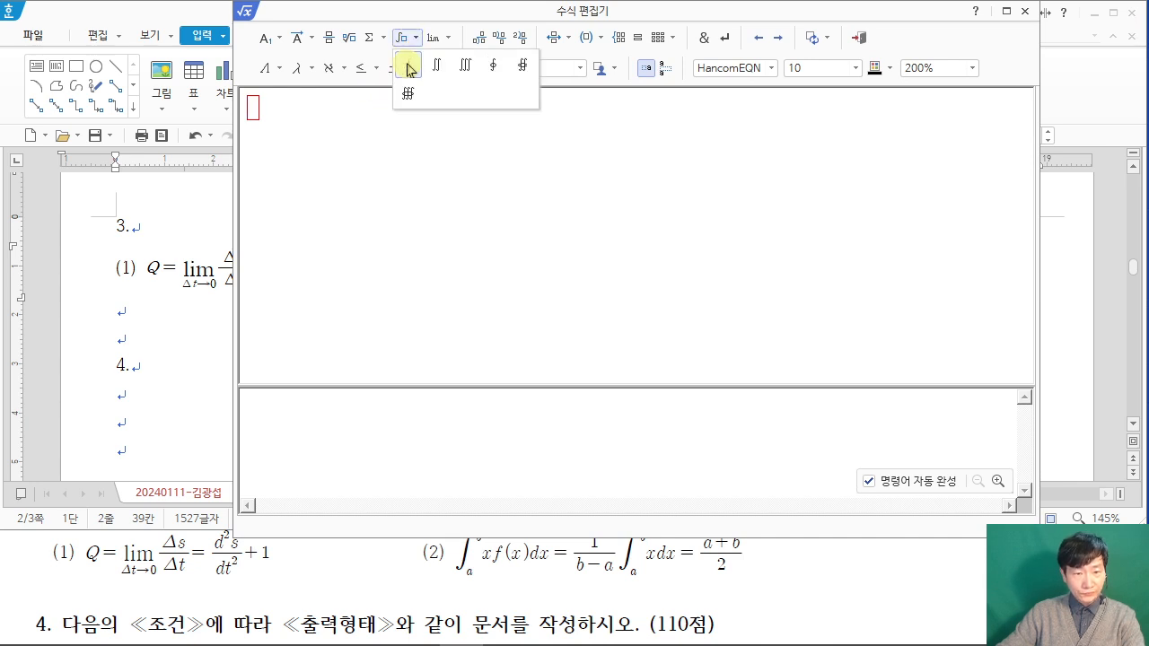
pyautogui.click(408, 65)
pyautogui.write('a} ^{} {}')
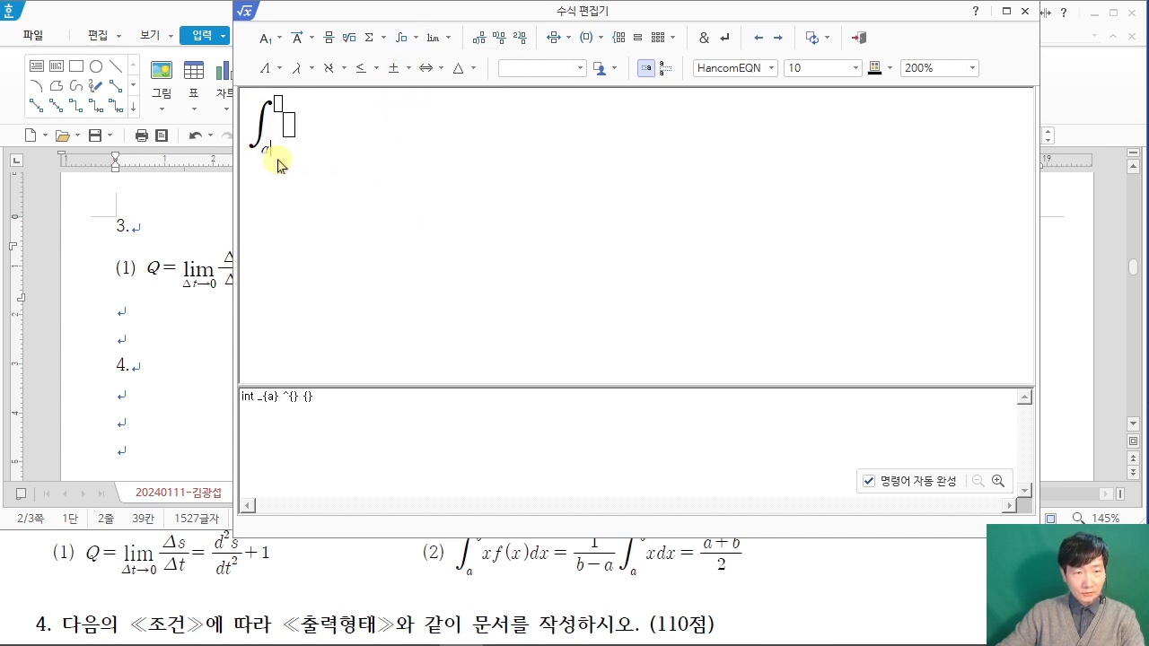
pyautogui.click(277, 102)
pyautogui.click(468, 568)
pyautogui.scroll(1, 467, 568)
pyautogui.scroll(-1, 468, 568)
pyautogui.click(287, 121)
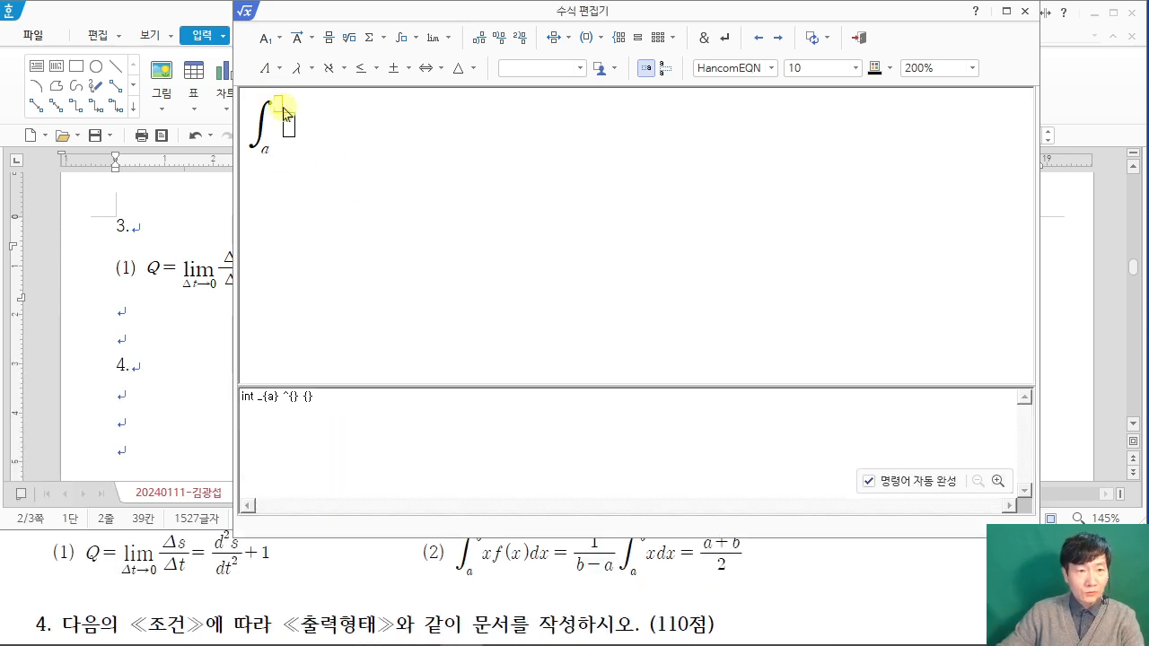
pyautogui.write('b')
pyautogui.press('Tab')
# Step: Enter the integrand xf(x)dx, followed by an equals sign and the fraction 1 over b-a
pyautogui.write('x')
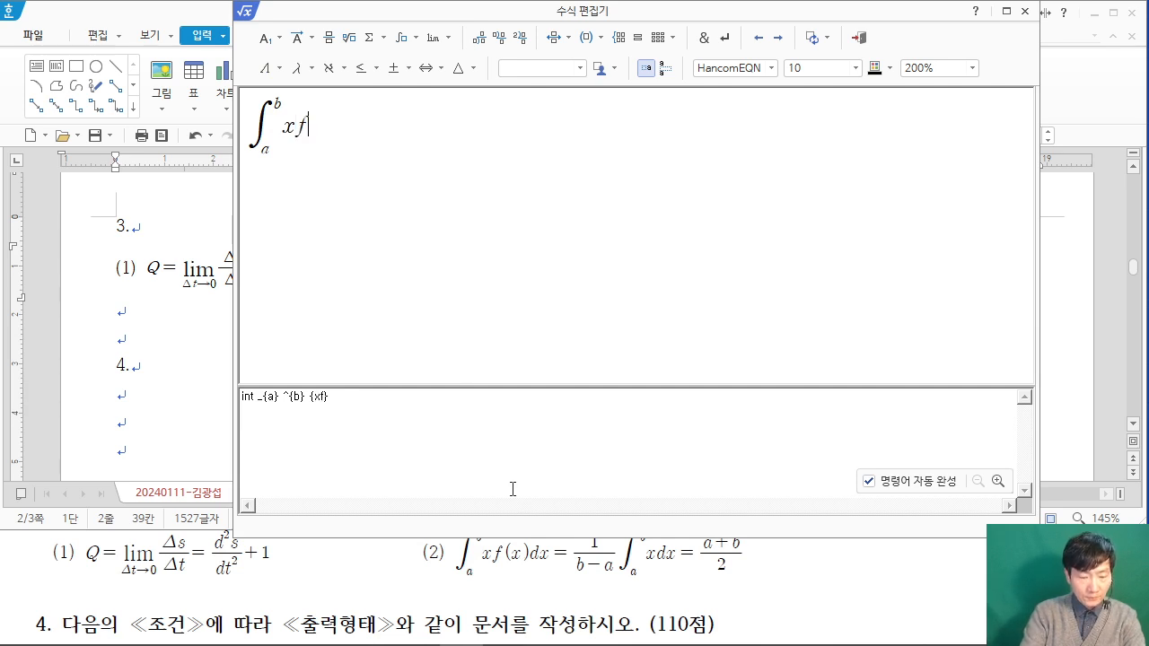
pyautogui.write('f(x)dx')
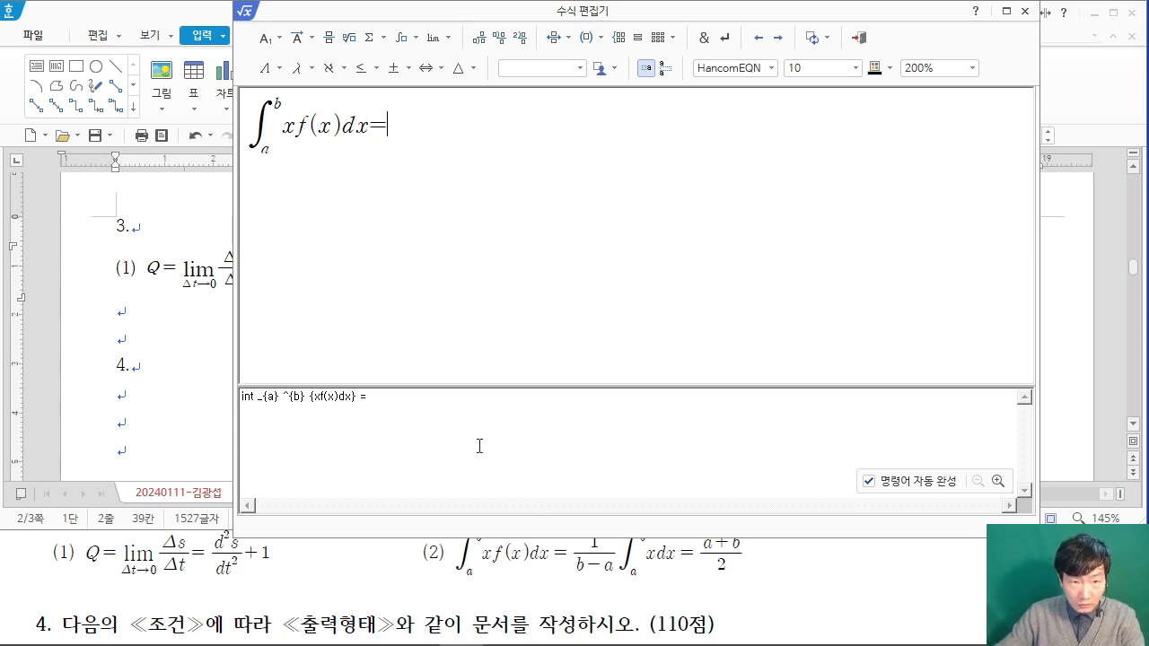
pyautogui.click(329, 38)
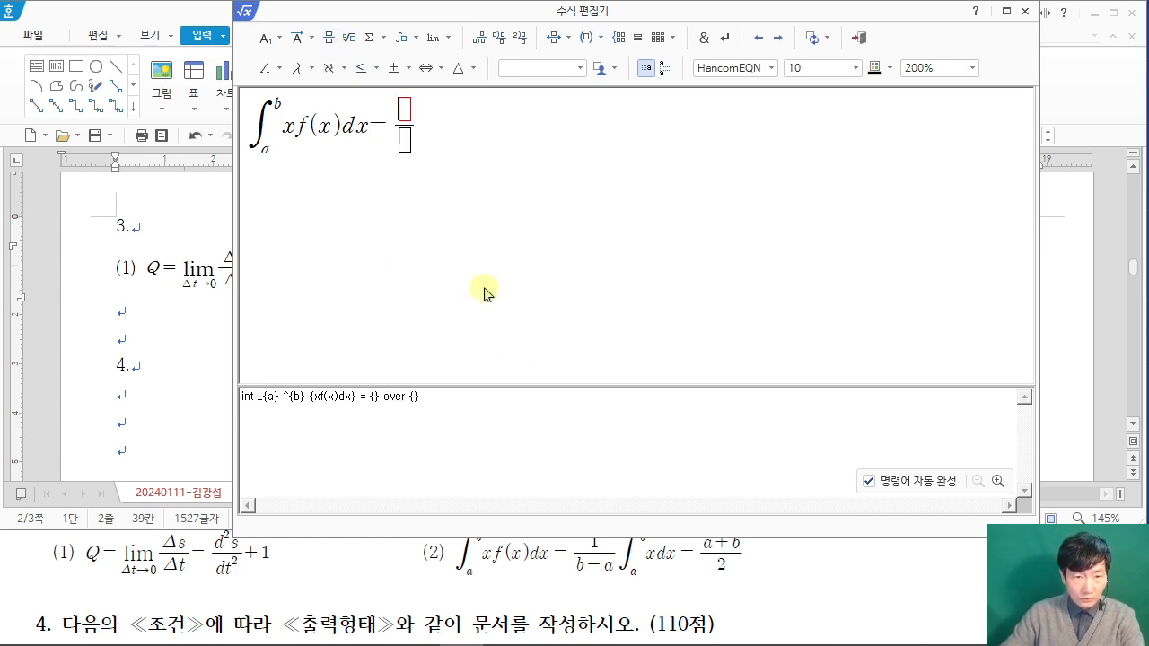
pyautogui.write('1')
pyautogui.write('b-a')
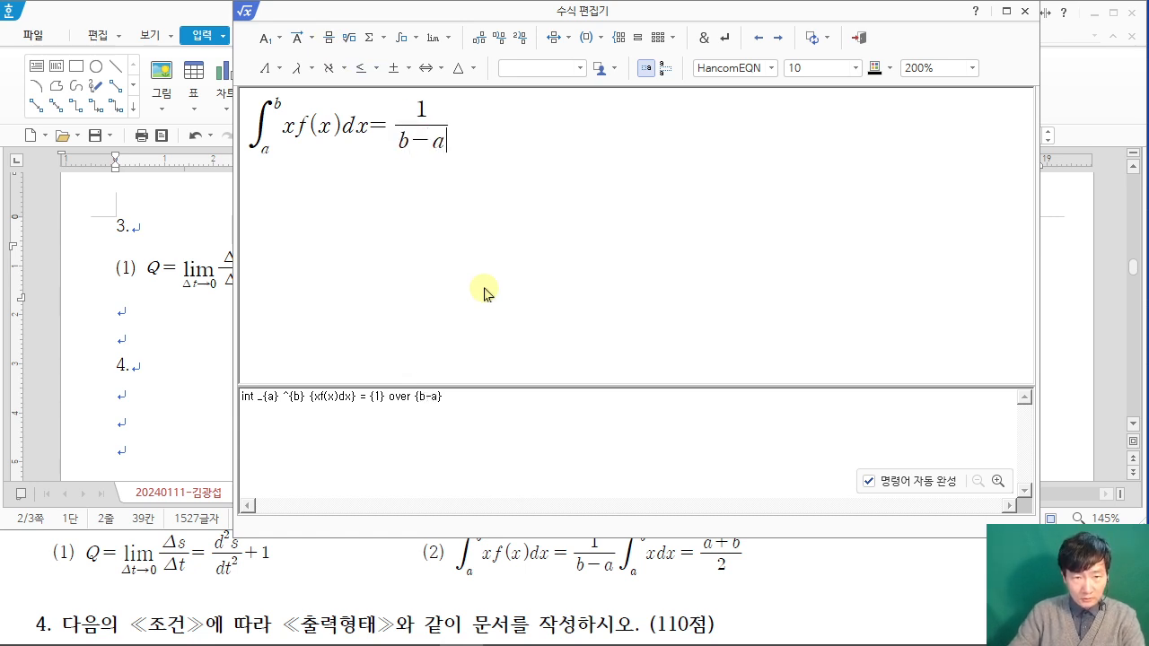
# Step: Add a second single integral from a to b with the integrand xdx, followed by an equals sign
pyautogui.click(407, 38)
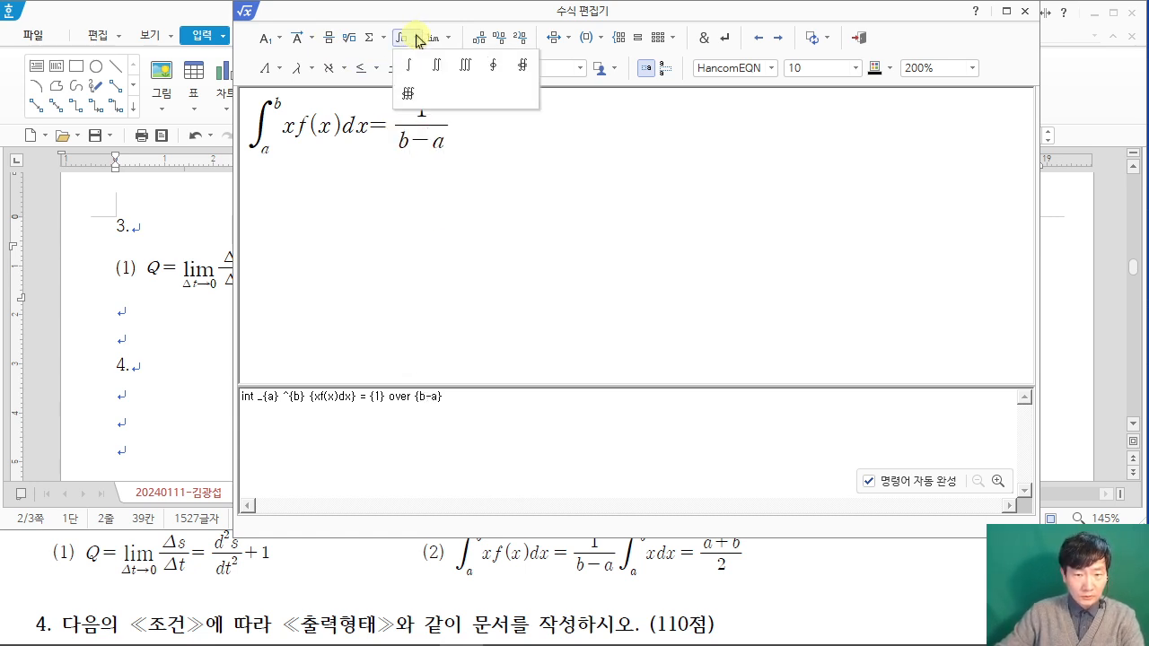
pyautogui.click(407, 65)
pyautogui.write('a')
pyautogui.press('Tab')
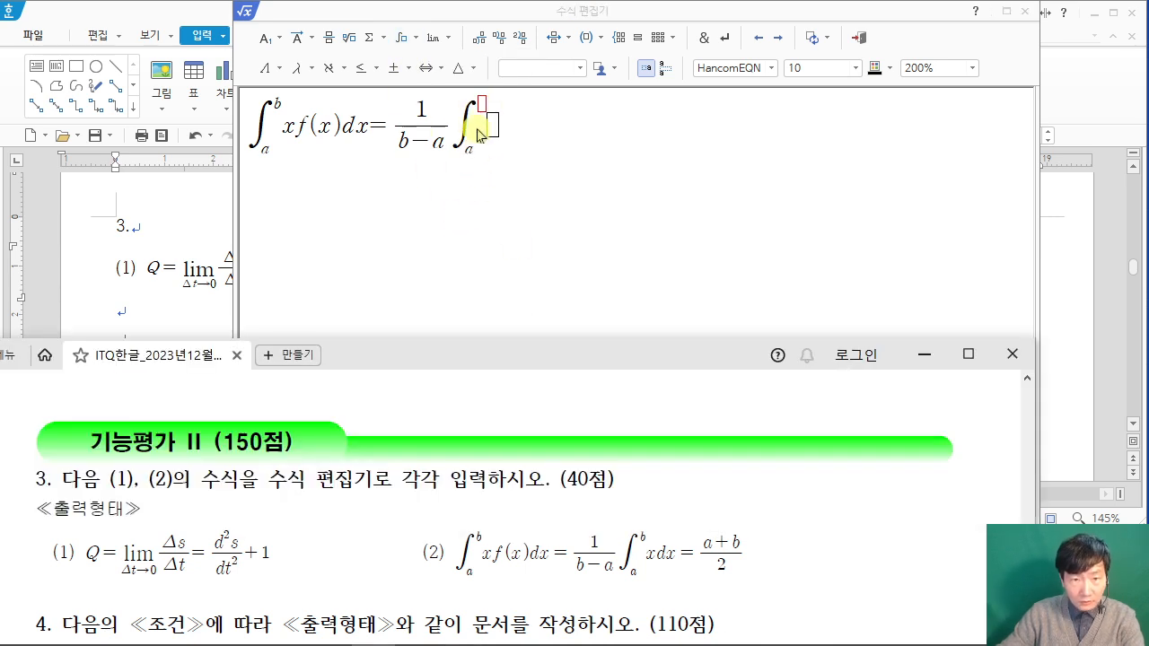
pyautogui.write('b')
pyautogui.press('Tab')
pyautogui.write('s')
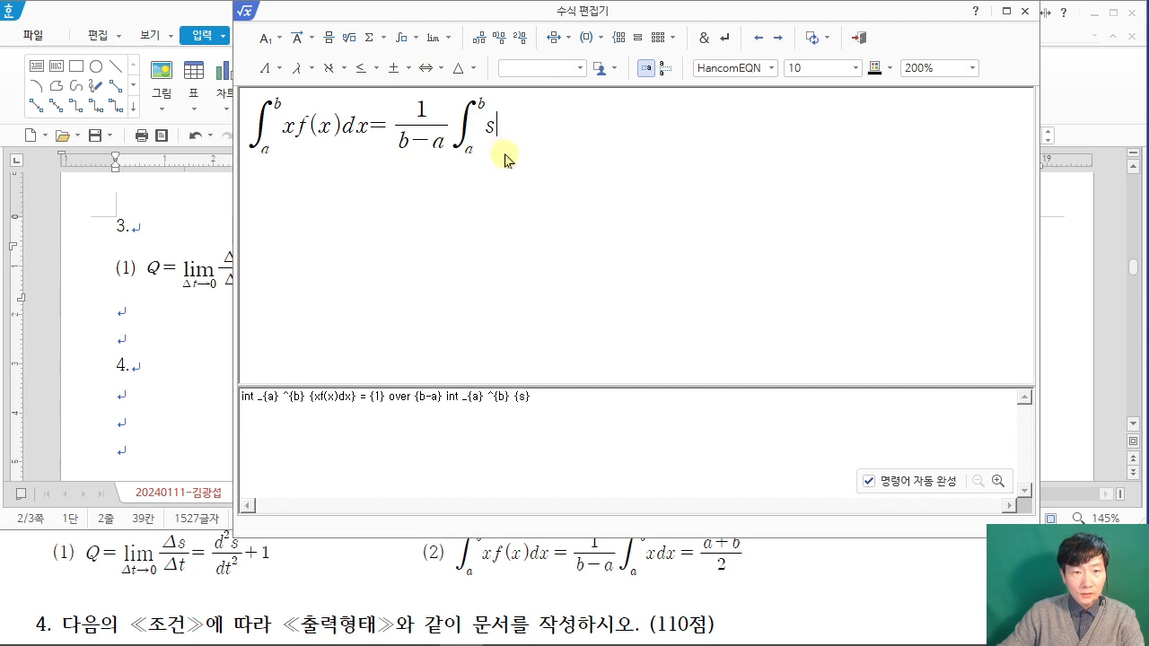
pyautogui.write('xdx')
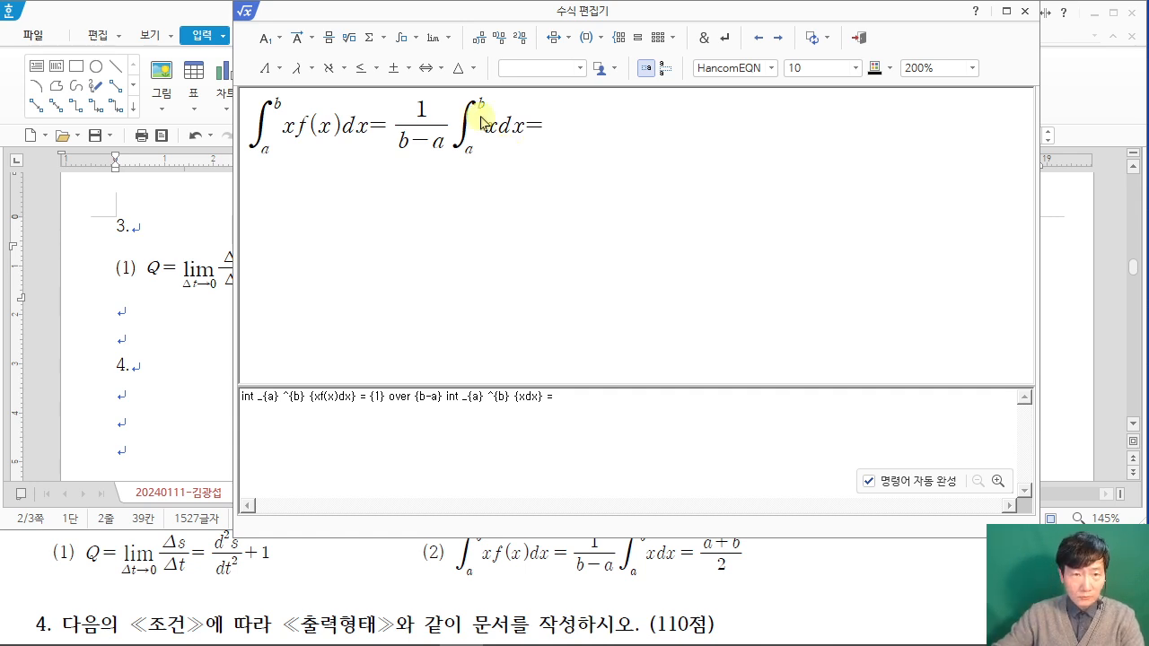
# Step: Complete the equation with the fraction a+b over 2 and insert it into the document as item (2)
pyautogui.click(328, 39)
pyautogui.write('a+b')
pyautogui.write('2')
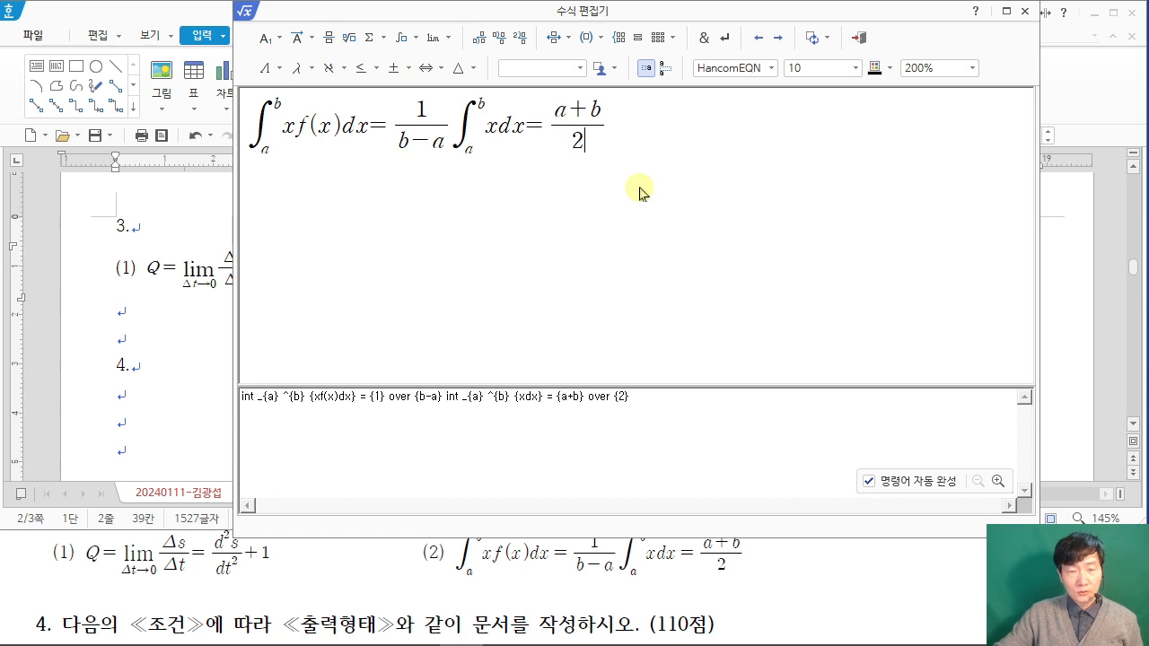
pyautogui.click(862, 36)
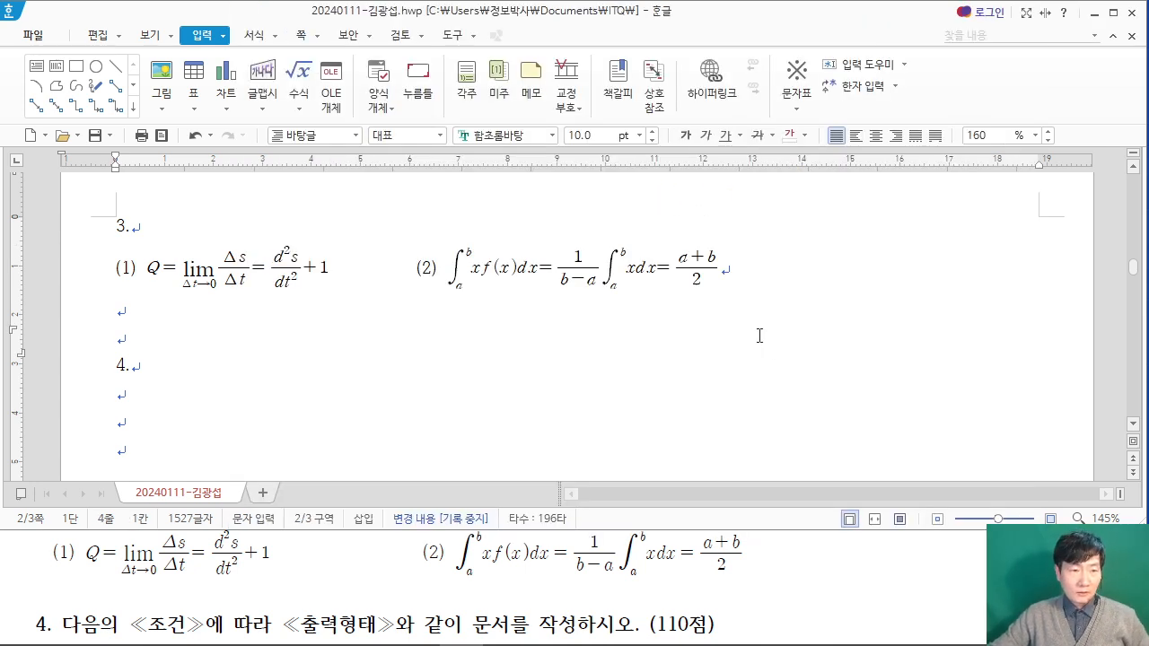
pyautogui.scroll(-1, 736, 341)
pyautogui.scroll(2, 713, 350)
pyautogui.scroll(-1, 718, 352)
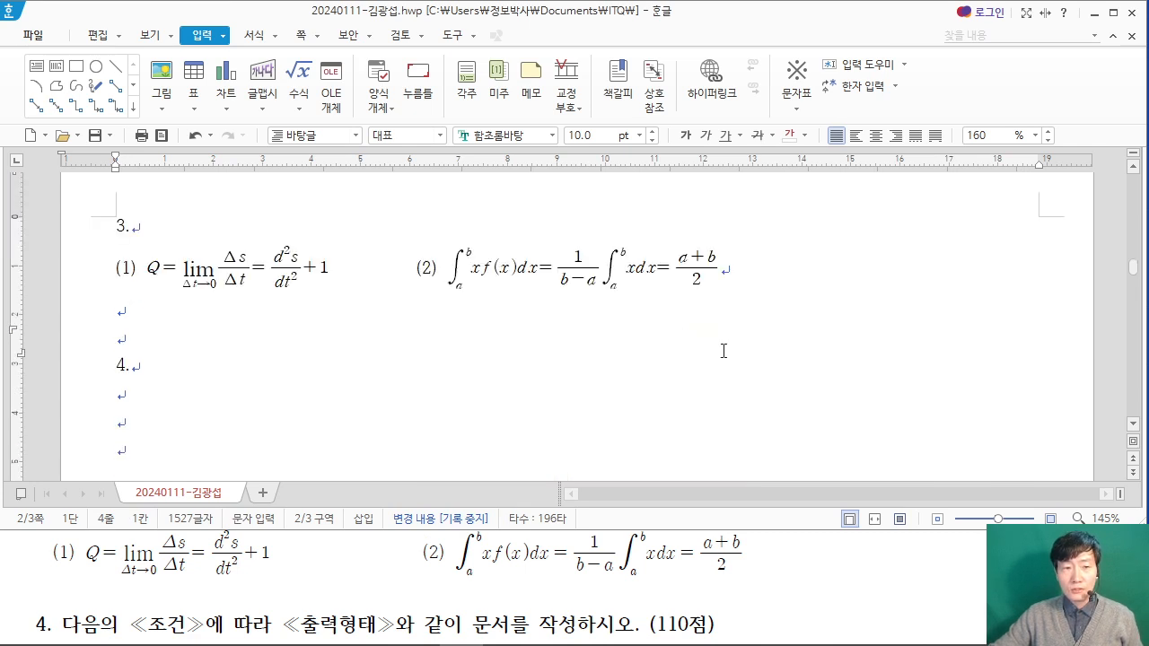